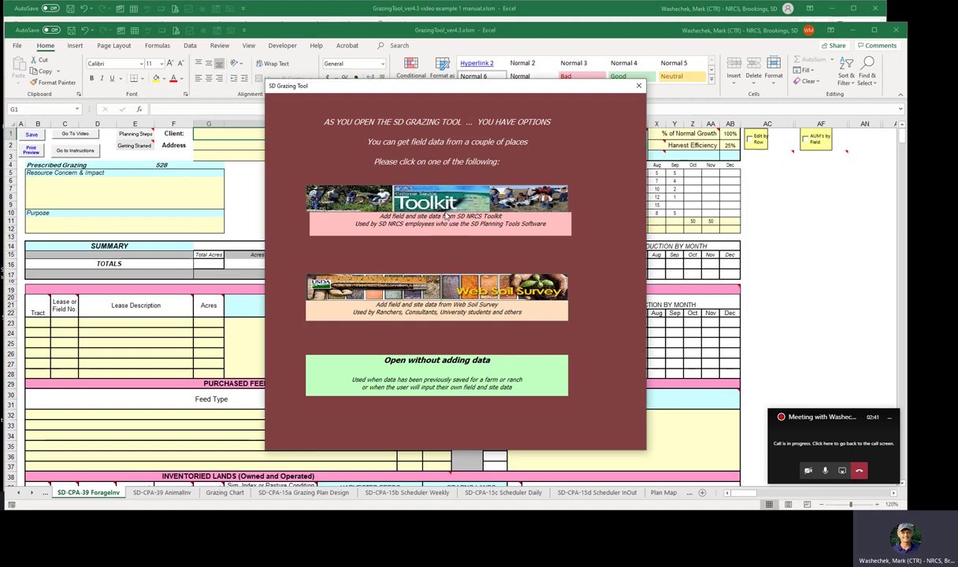
Open the grazing tool without adding field data and acknowledge the existing-data check.
click(463, 382)
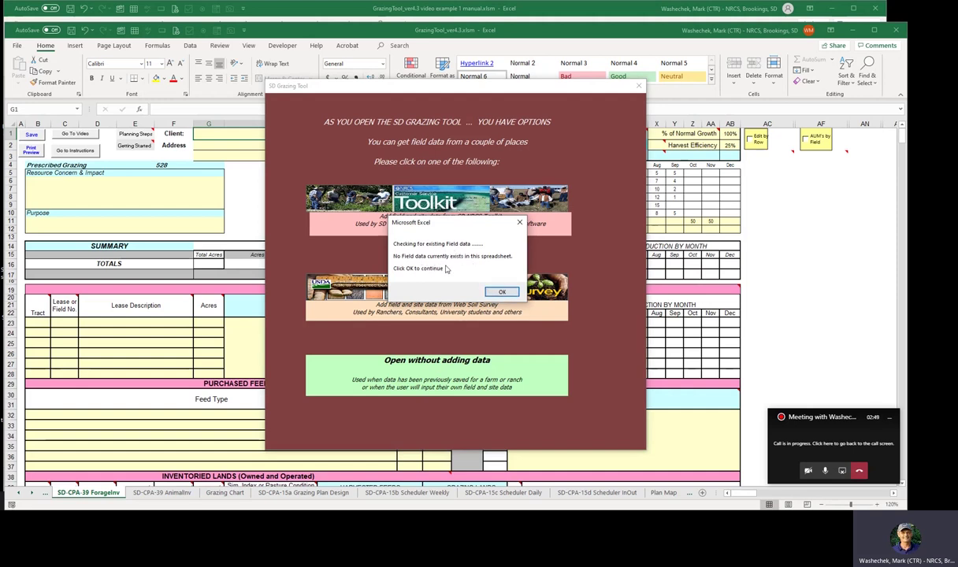
click(503, 292)
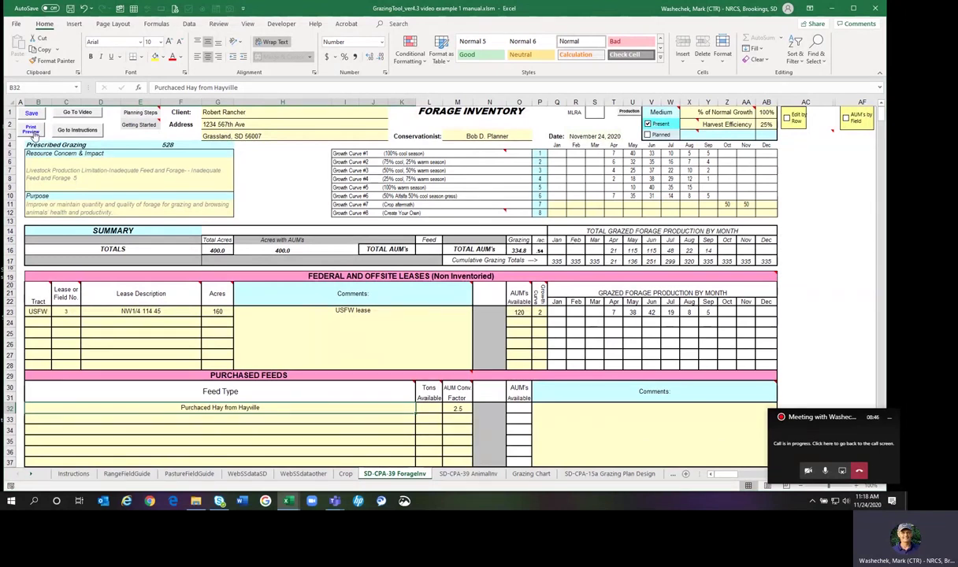
Look over the Instructions sheet and return to the forage inventory.
click(89, 132)
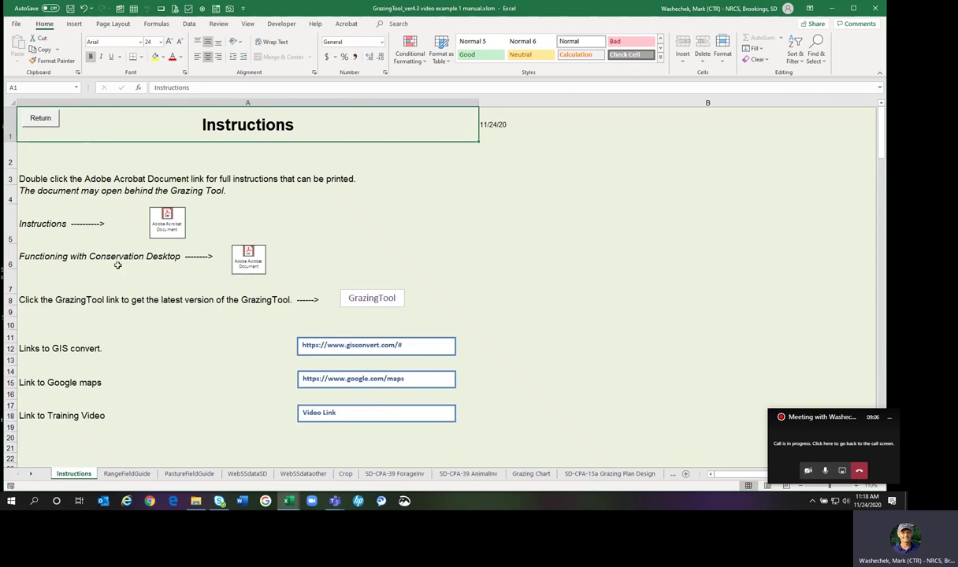
click(47, 121)
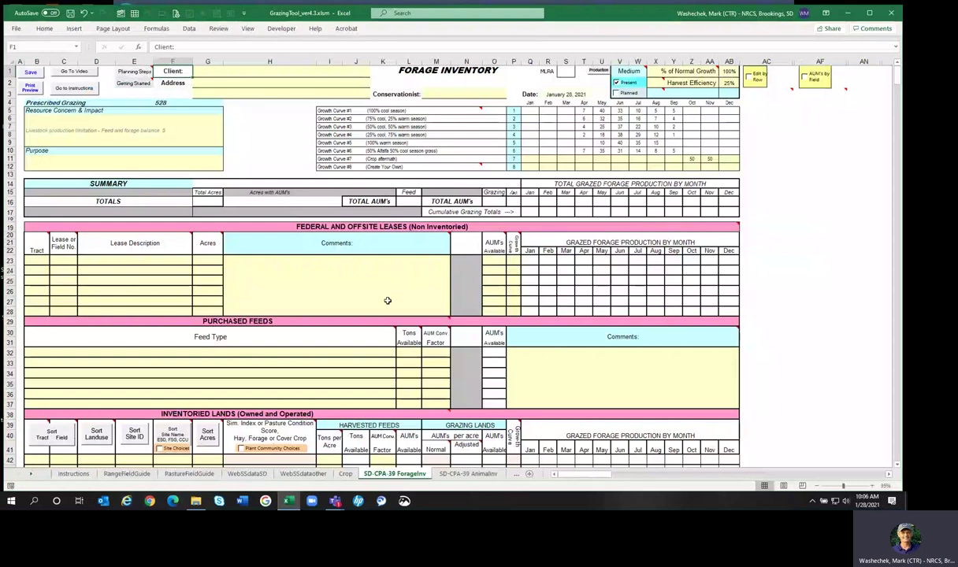
Filter the Range Field Guide so that only MLRA 102A is listed.
click(120, 475)
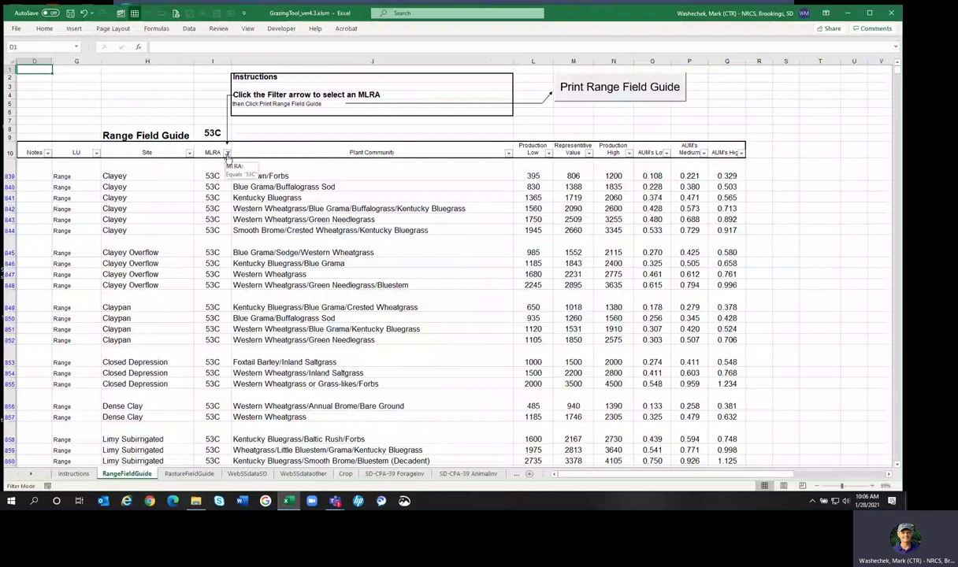
click(227, 153)
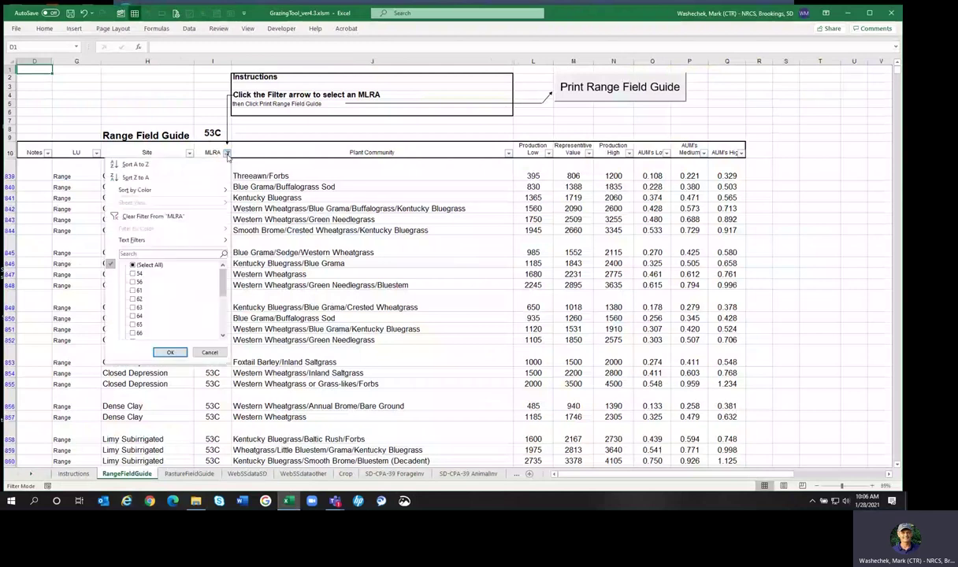
click(151, 267)
click(150, 266)
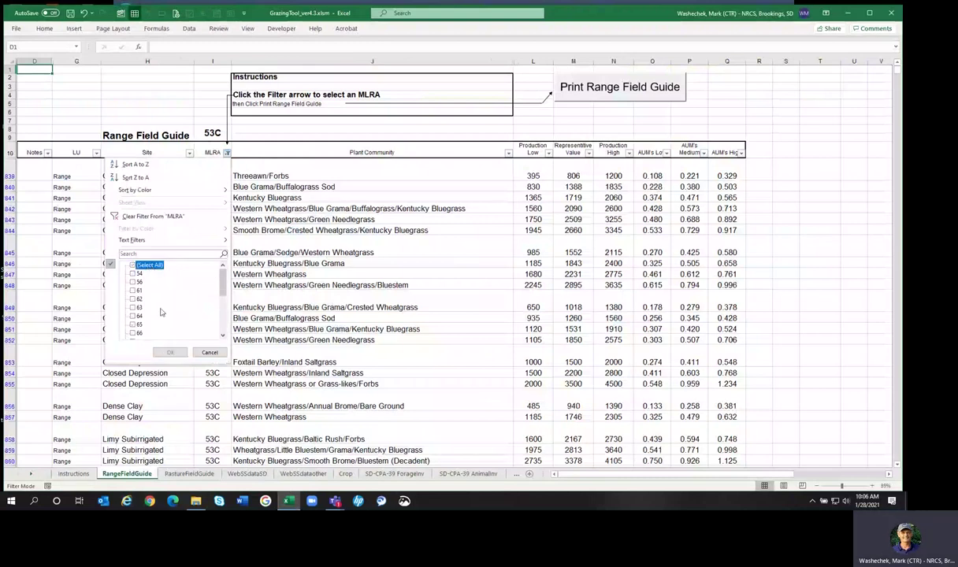
drag(221, 283, 223, 297)
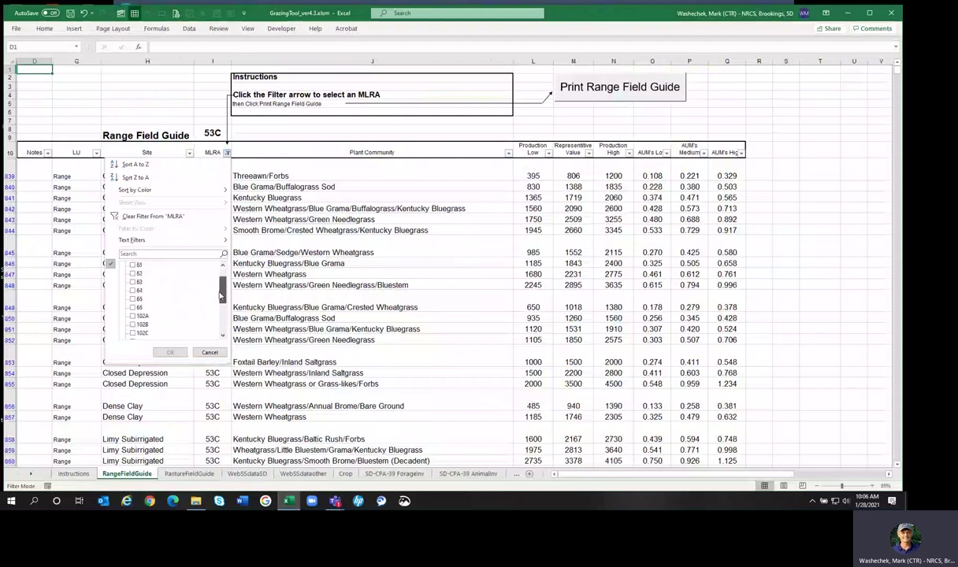
click(132, 316)
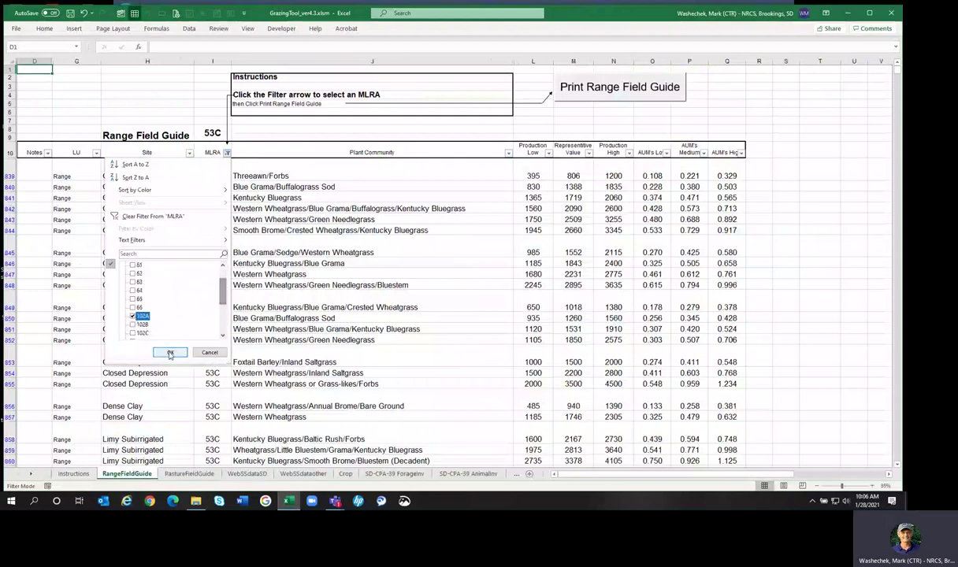
click(167, 352)
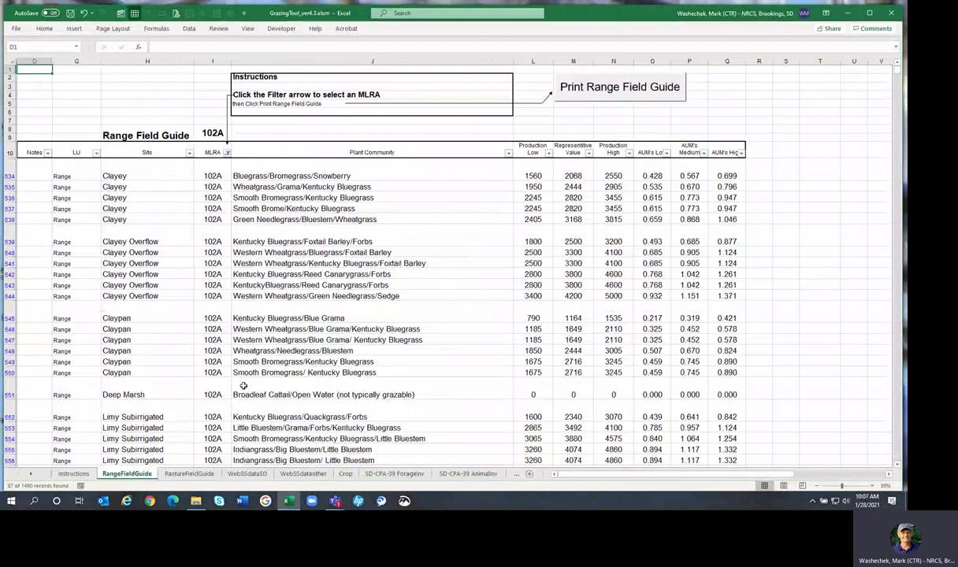
Look over the Pasture Field Guide, return to the forage inventory, and examine its planning steps and editing notes.
click(195, 472)
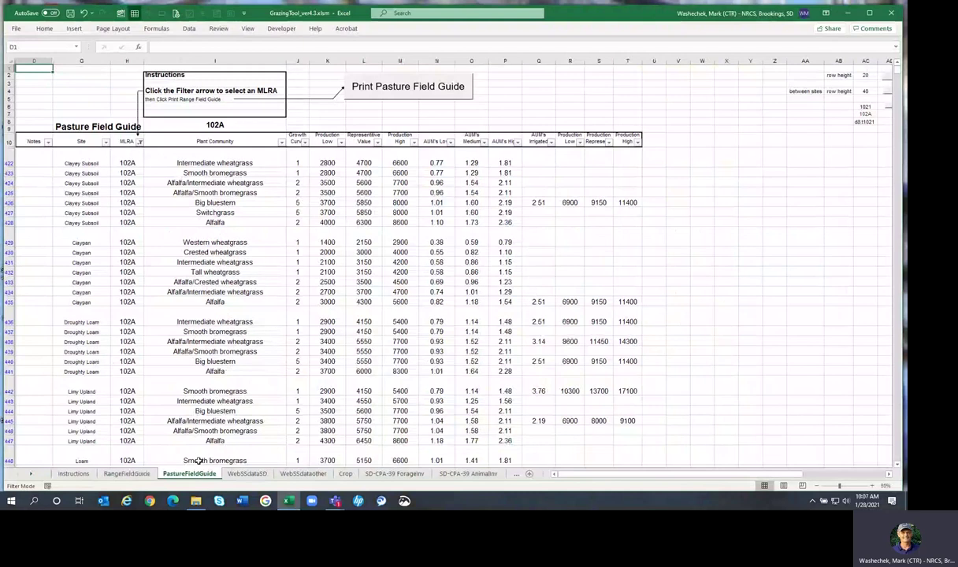
click(373, 476)
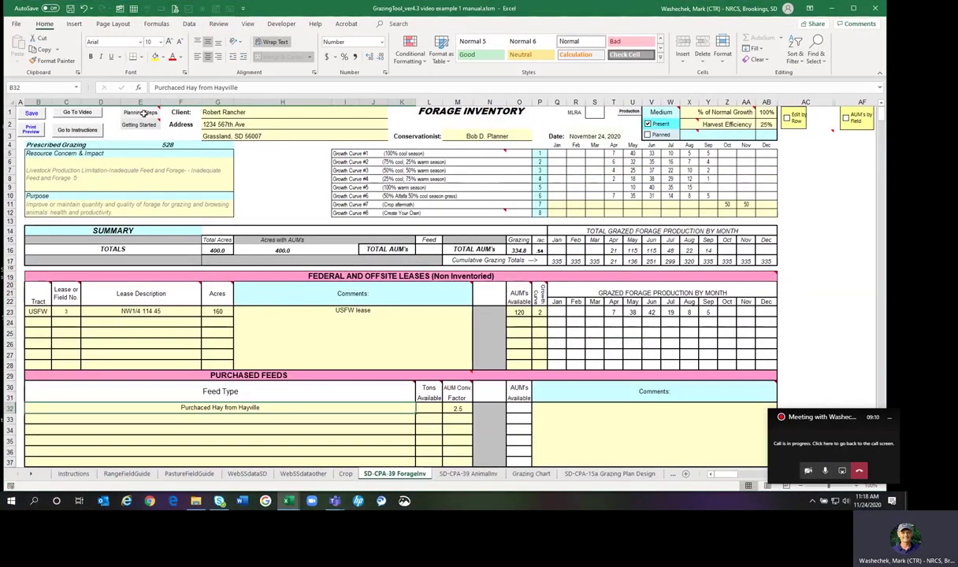
mouse_move(142, 113)
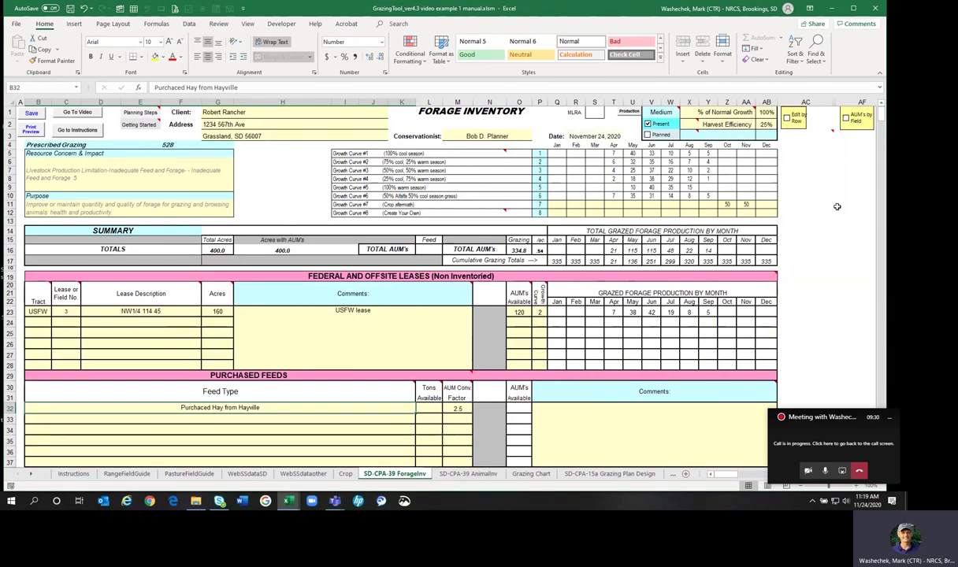
mouse_move(832, 132)
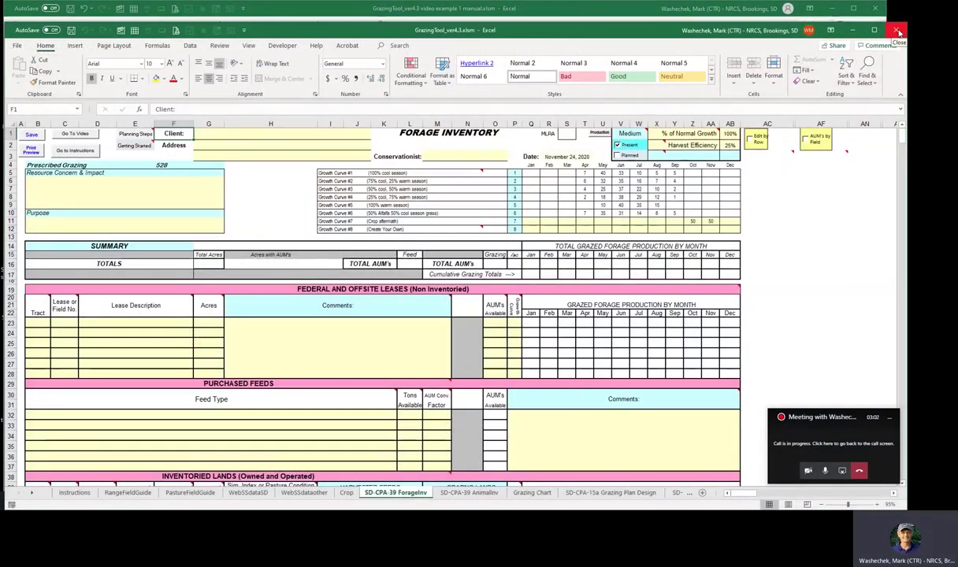
Close the blank GrazingTool_ver4.3.xlsm workbook to get back to the manual example workbook.
click(896, 31)
click(441, 260)
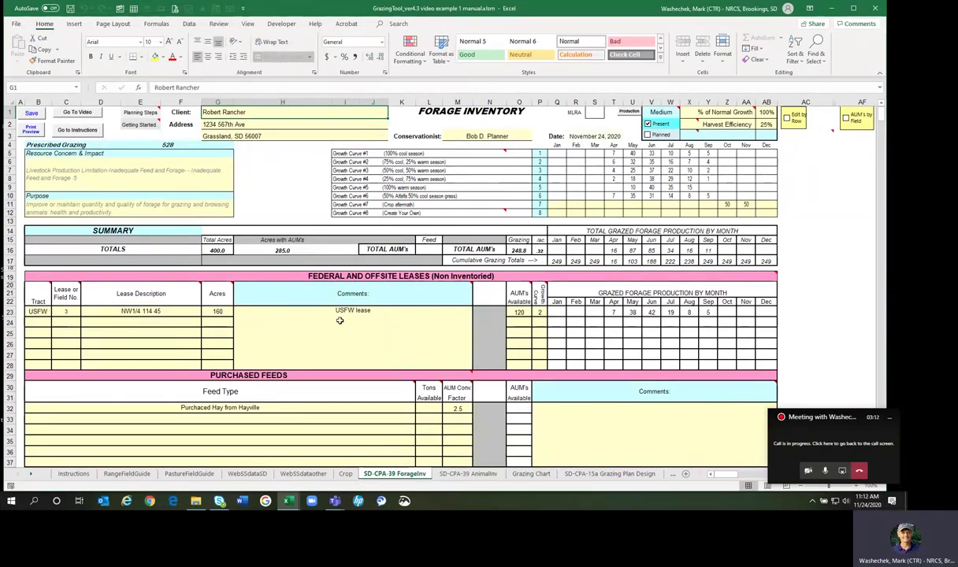
Review the client, address and conservationist fields in the forage inventory header.
drag(217, 112, 224, 130)
click(471, 137)
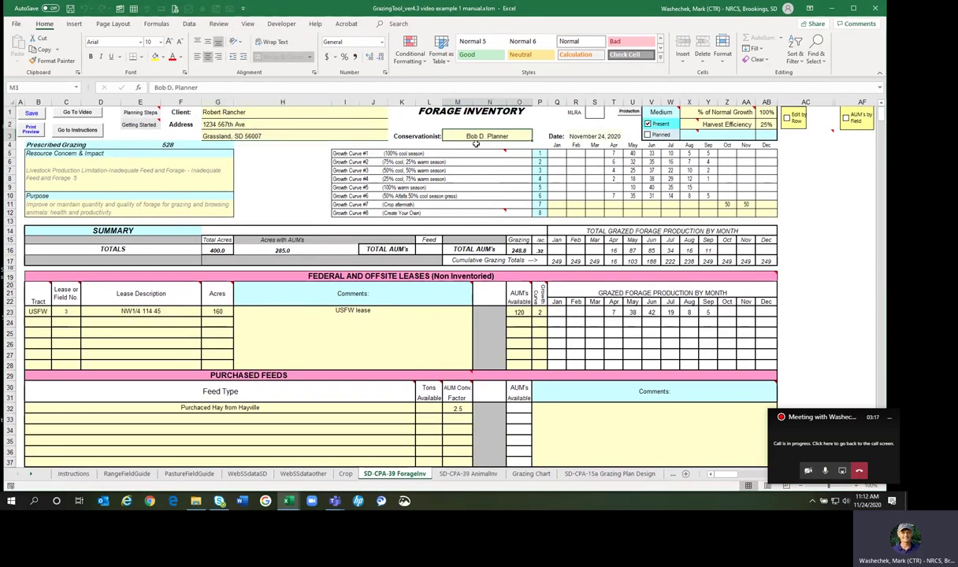
Choose the inadequate feed and forage livestock production limitation as the Resource Concern & Impact.
click(125, 175)
click(237, 163)
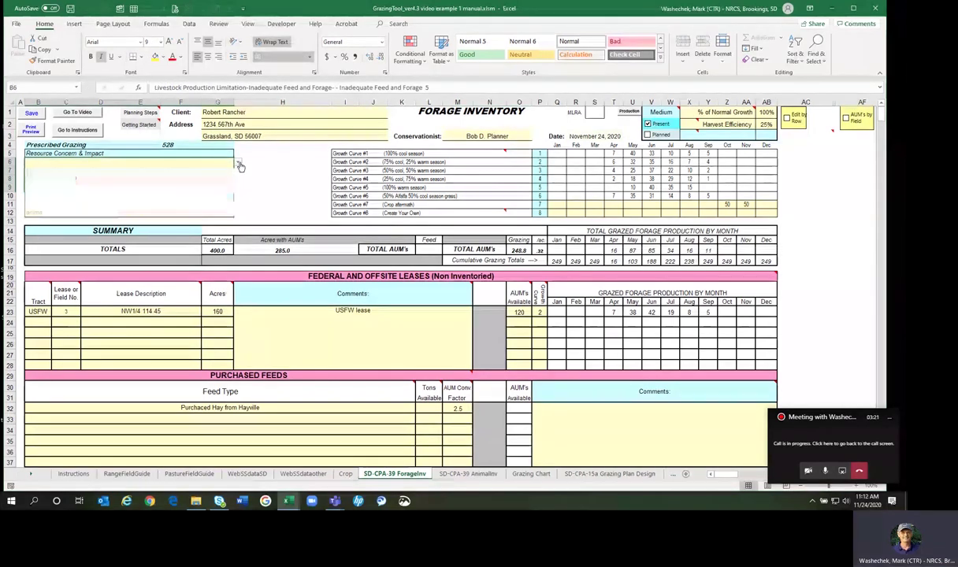
click(193, 200)
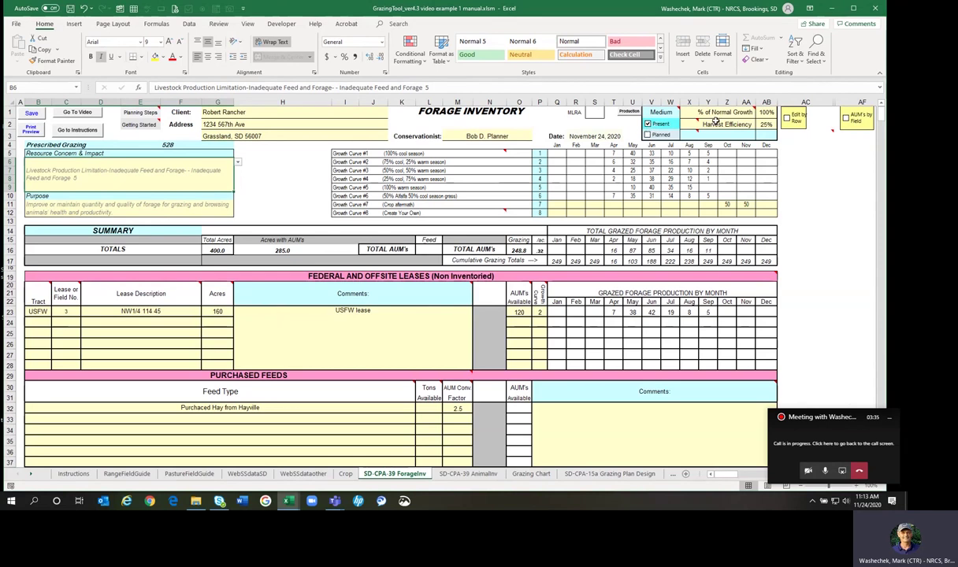
Examine the normal growth and harvest efficiency settings and the note on federal and offsite leases.
mouse_move(735, 118)
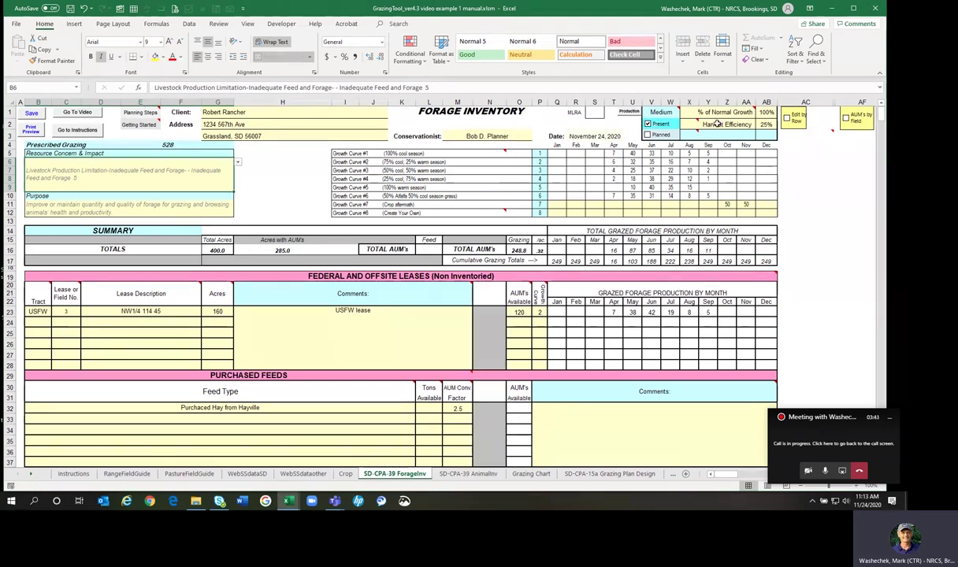
mouse_move(689, 121)
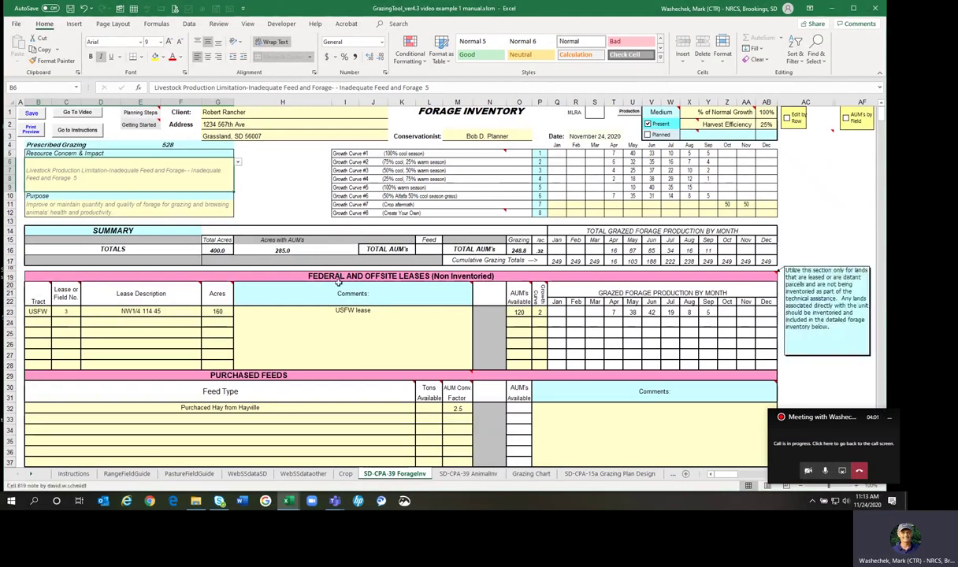
mouse_move(352, 282)
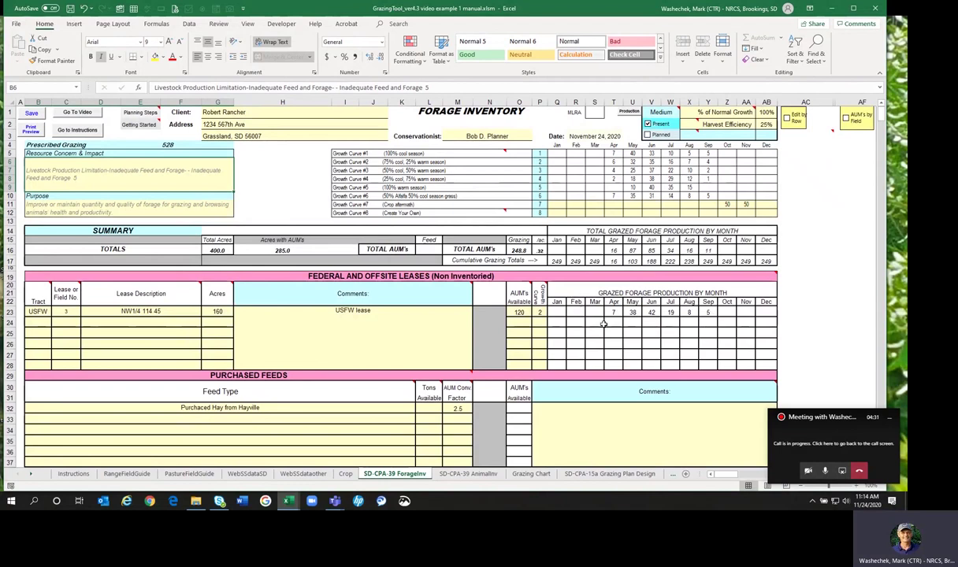
scroll(411, 323, down, 1)
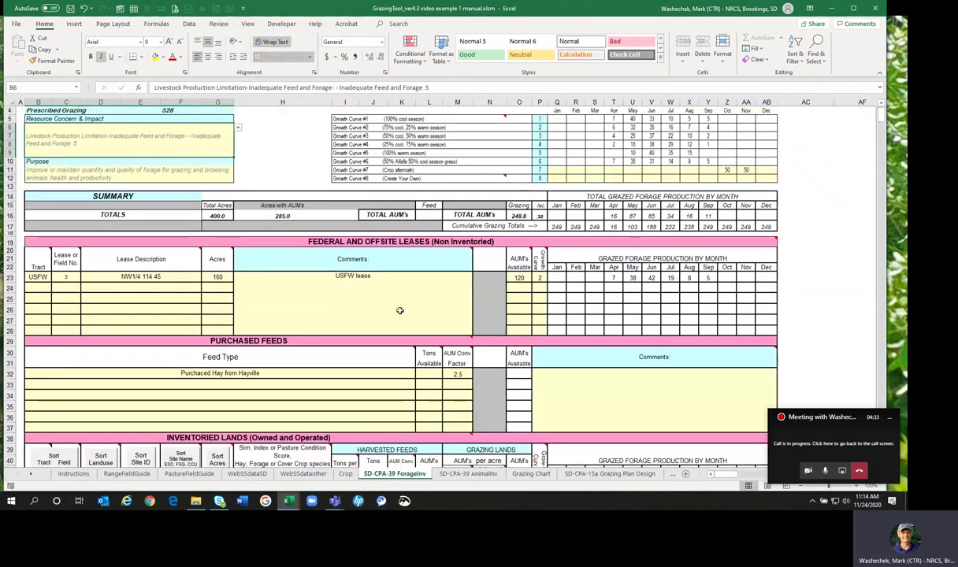
scroll(558, 312, up, 1)
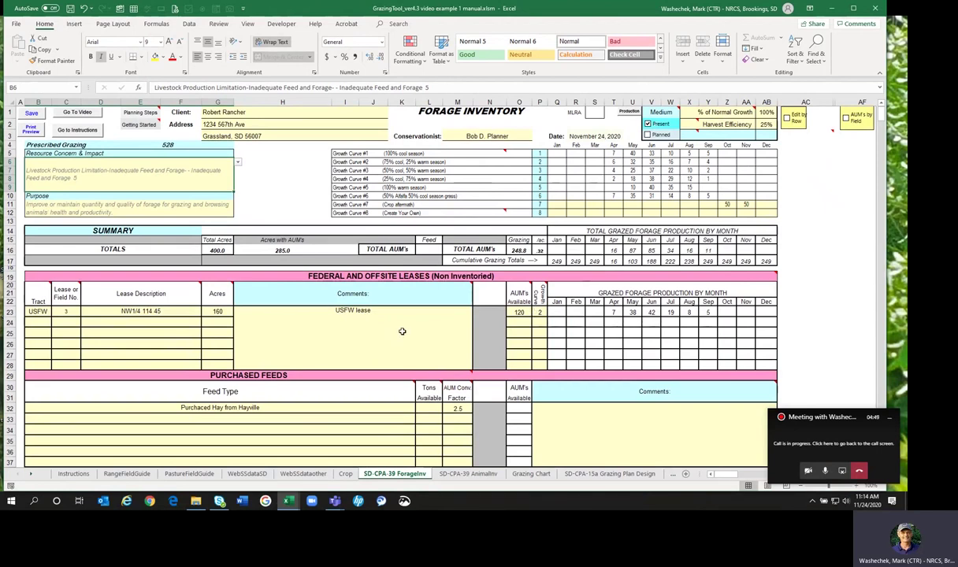
Read the AUM conversion factor note for hay, silage and grain in the Purchased Feeds section.
scroll(378, 311, down, 3)
scroll(376, 303, down, 2)
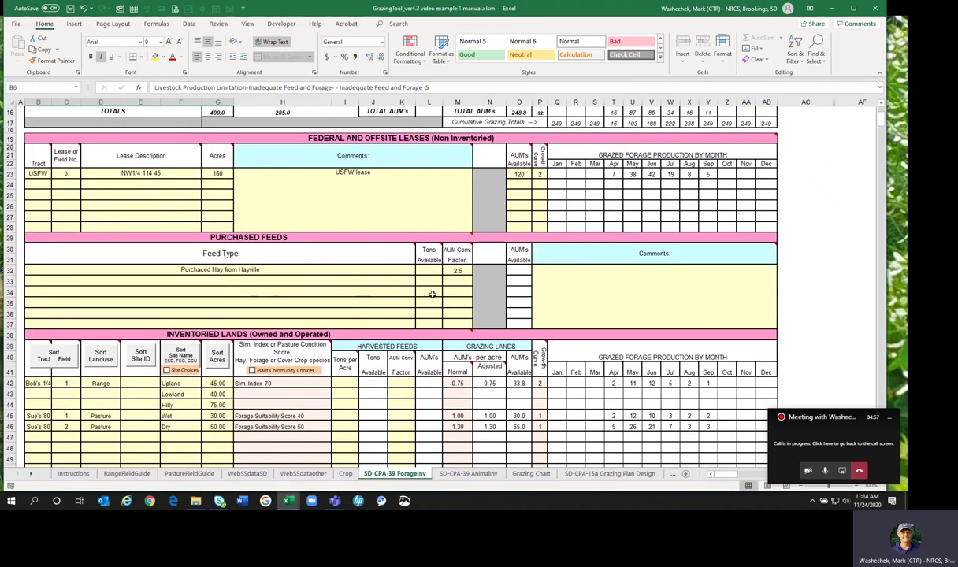
click(458, 270)
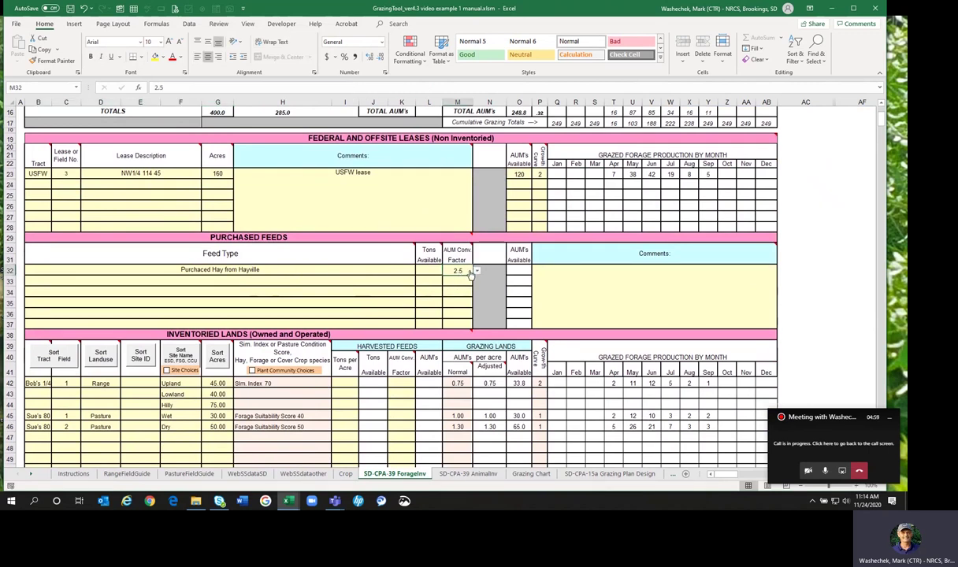
mouse_move(464, 247)
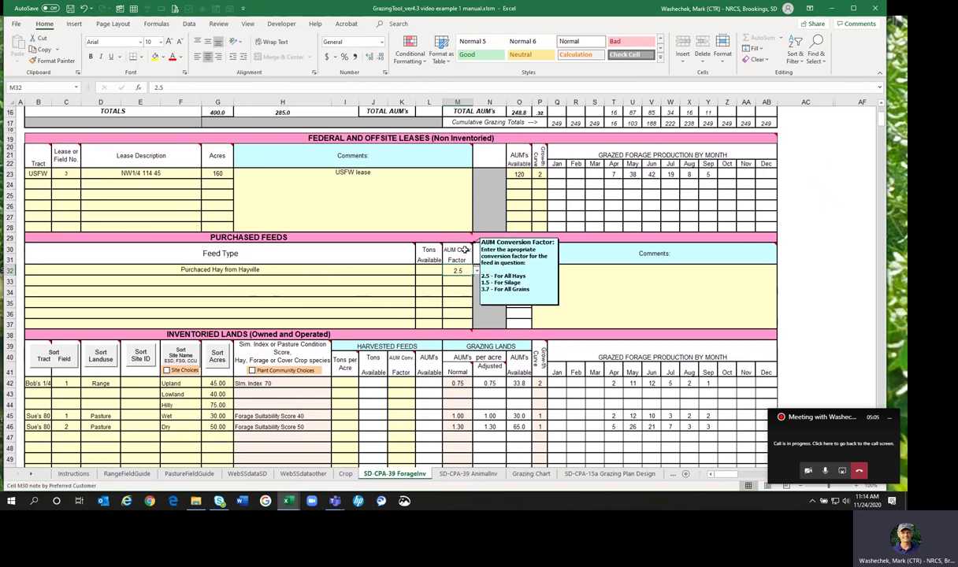
click(464, 249)
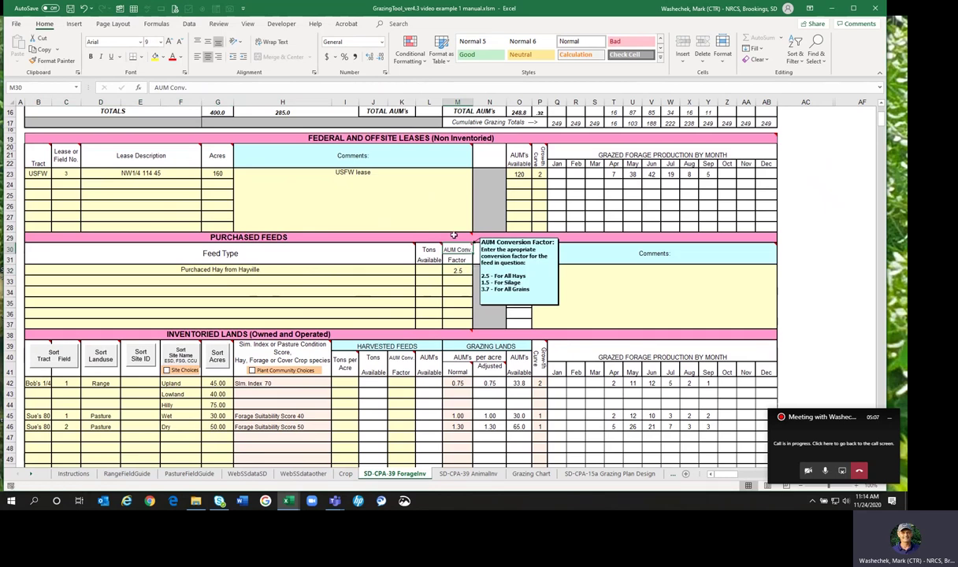
click(453, 237)
scroll(387, 341, down, 2)
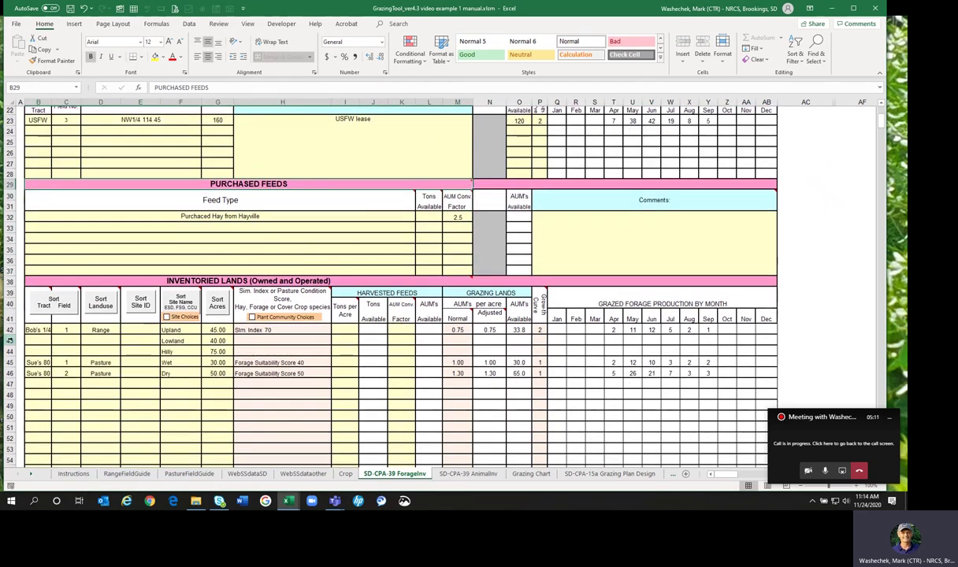
Copy the Upland row's tract name in Inventoried Lands down to the Lowland and Hilly rows without incrementing it.
mouse_move(252, 281)
click(41, 330)
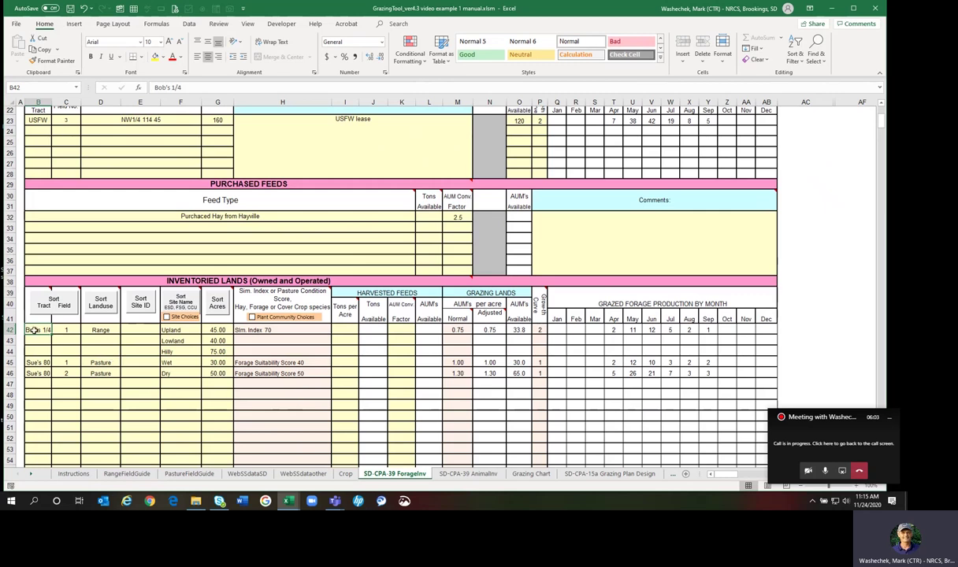
mouse_move(35, 330)
mouse_down()
mouse_move(68, 328)
mouse_move(50, 331)
mouse_up()
drag(52, 334, 52, 351)
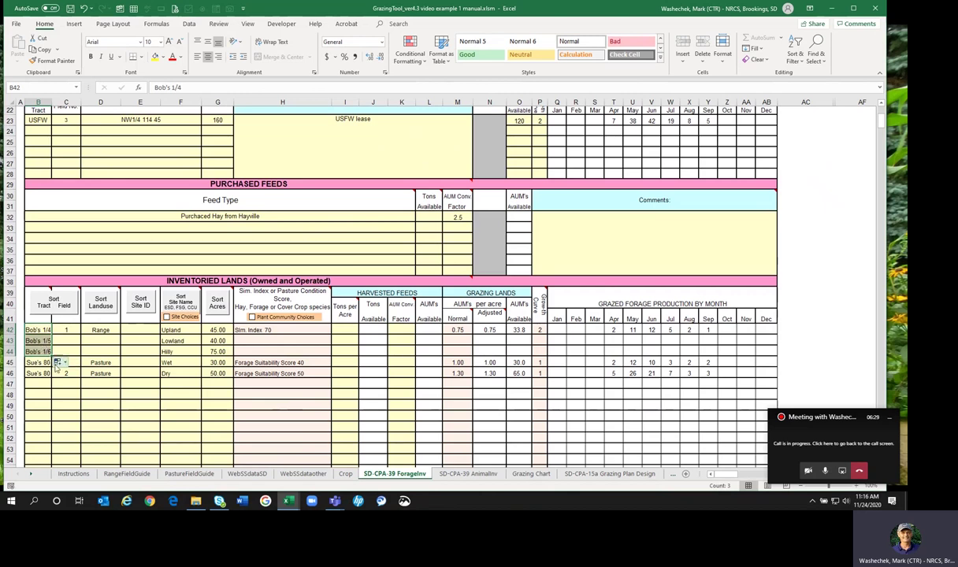
click(62, 363)
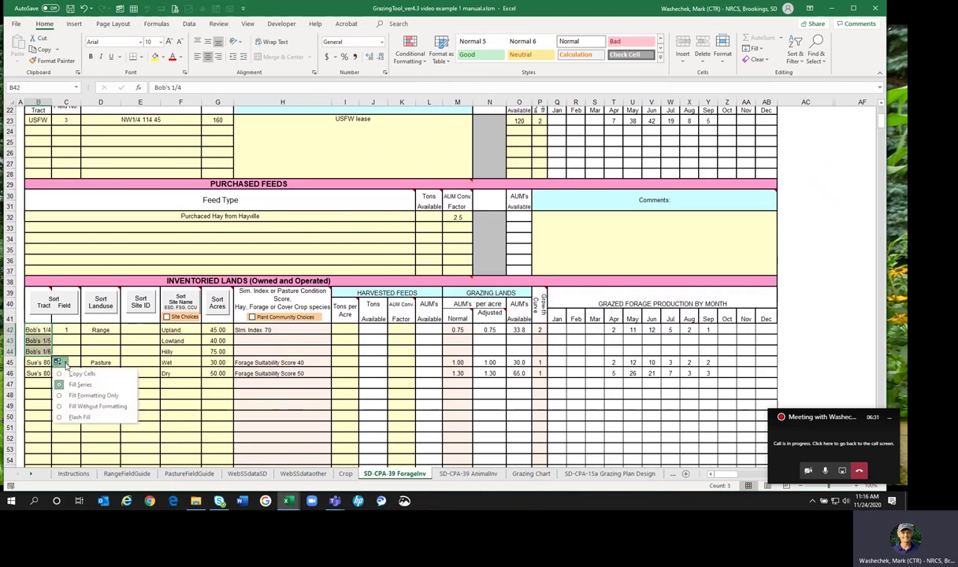
click(83, 396)
key(ctrl+d)
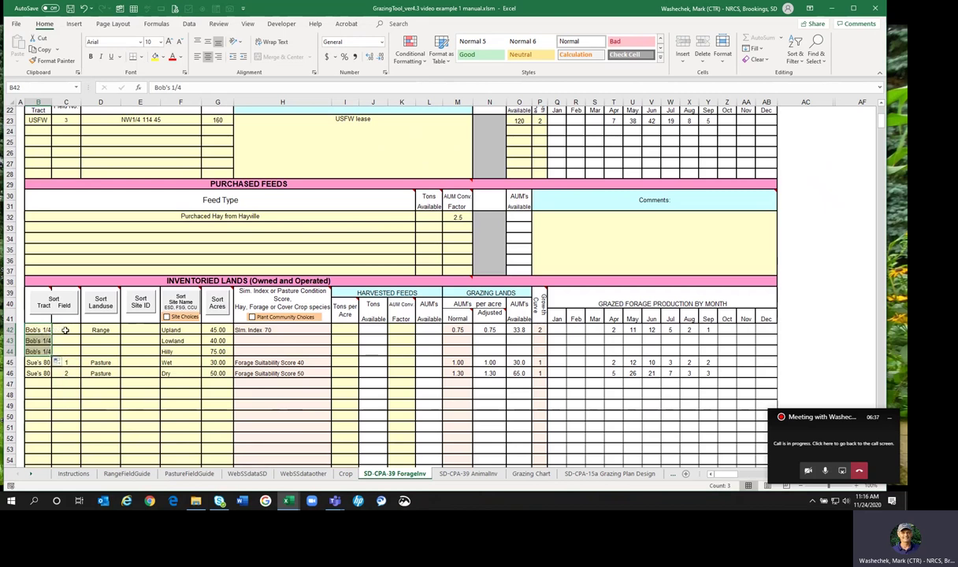
Copy field number 1 from the Upland row down to the Lowland and Hilly rows, using the copy cells fill option.
click(66, 329)
drag(81, 332, 82, 358)
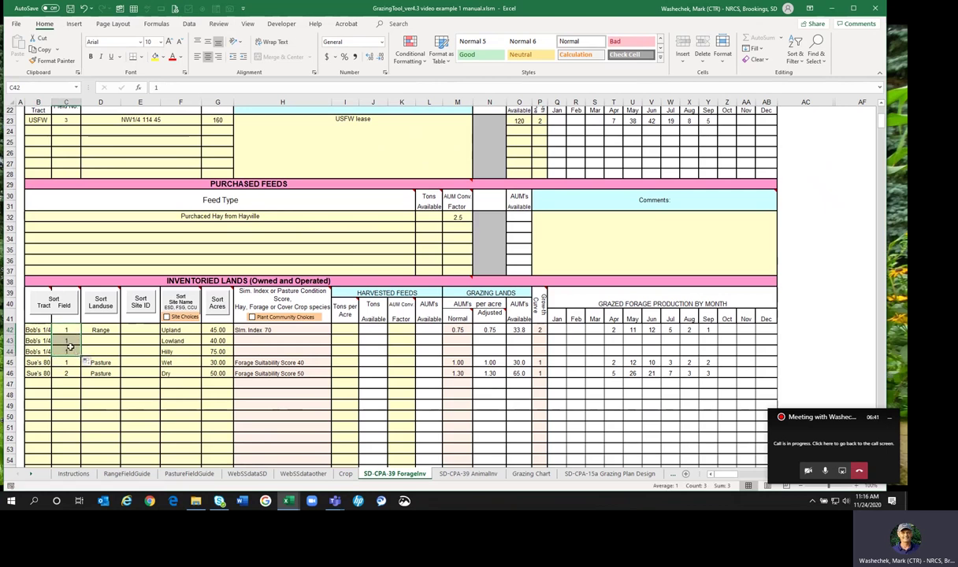
click(95, 364)
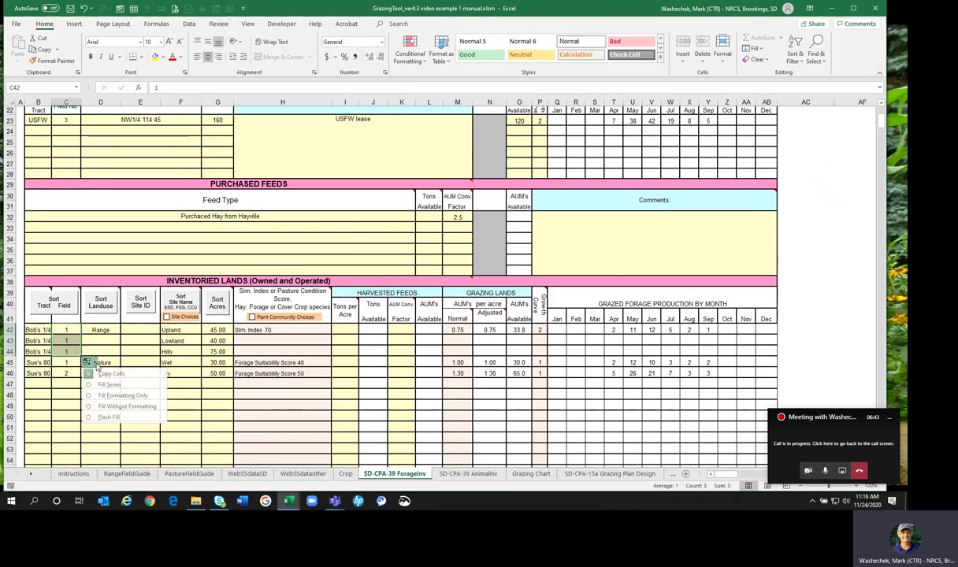
click(93, 373)
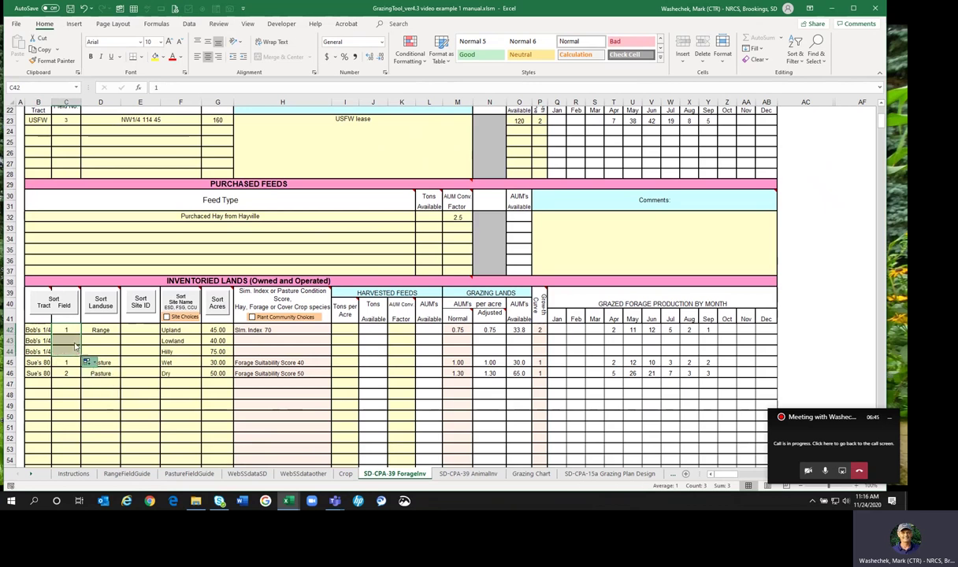
Copy the Range land use from the Upland row in Inventoried Lands down to the Lowland and Hilly rows.
click(114, 330)
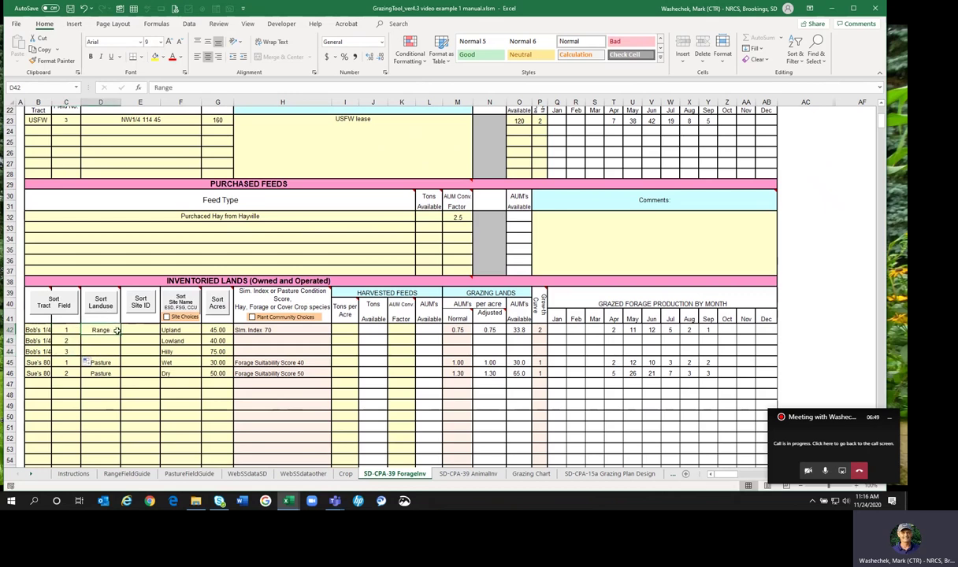
drag(120, 334, 117, 352)
mouse_move(109, 289)
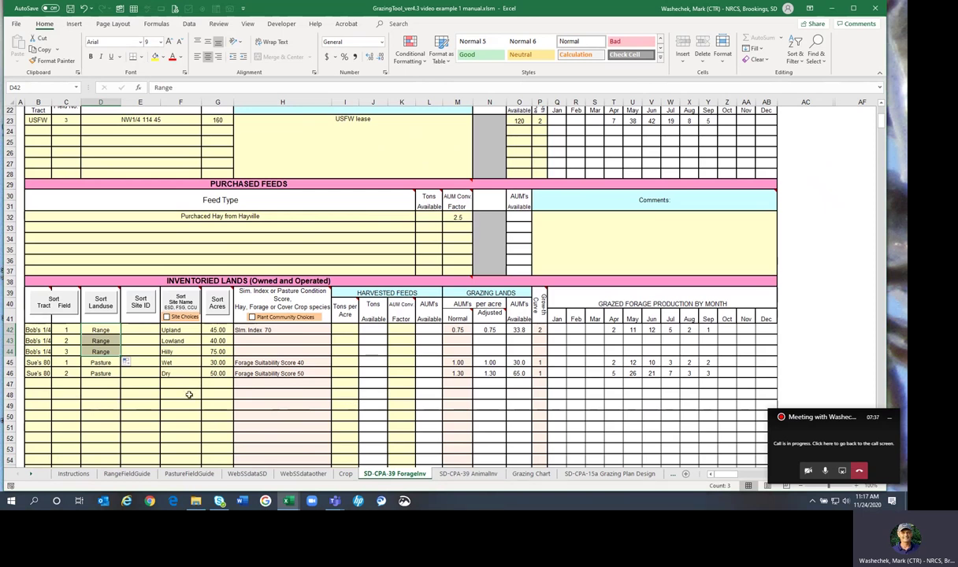
click(149, 393)
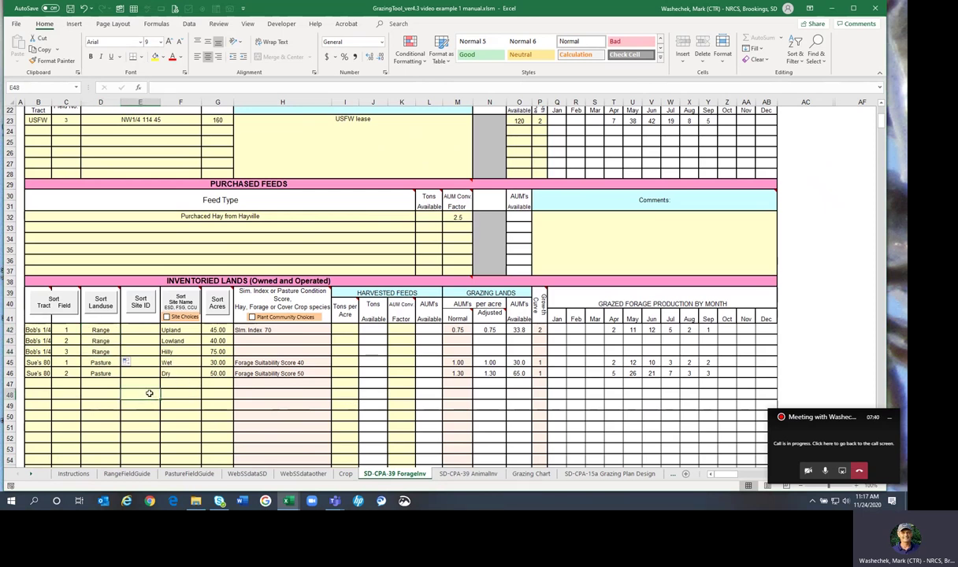
Fill Sim. Index 70 from the Upland row down as an incrementing series, giving 71 for Lowland and 72 for Hilly.
click(244, 329)
drag(331, 333, 331, 351)
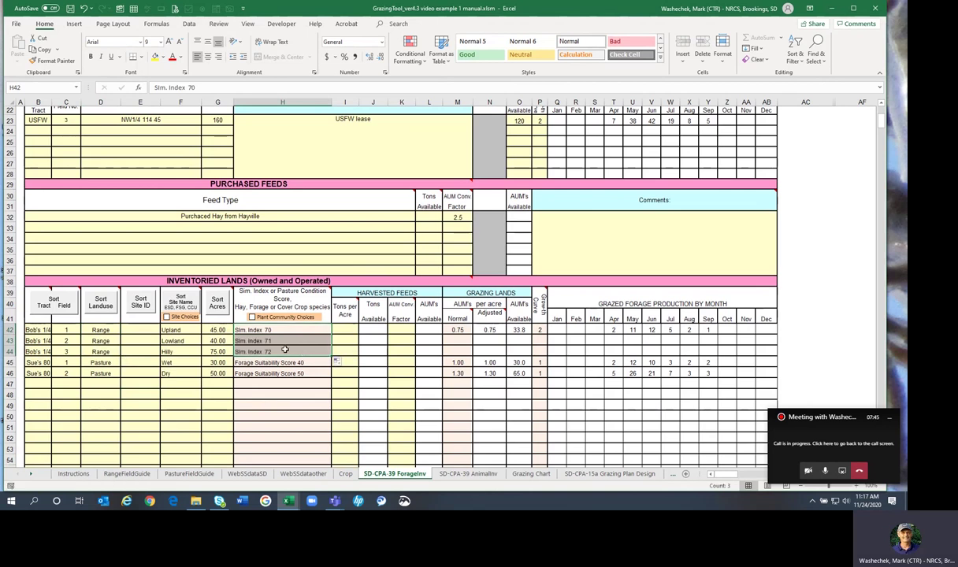
click(246, 329)
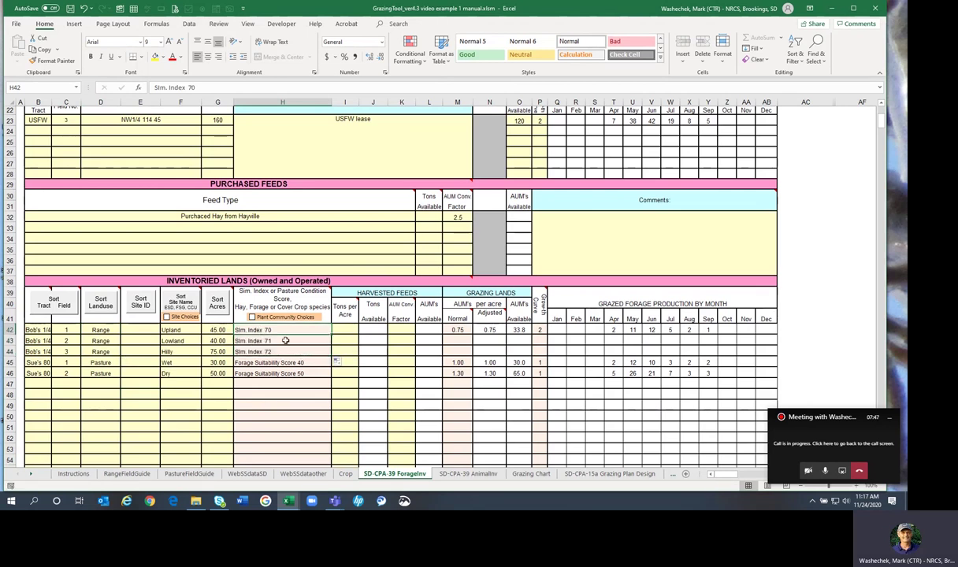
Enter the normal AUMs per acre for grazing lands as 1.4 for the Lowland row and .4 for the Hilly row.
click(458, 340)
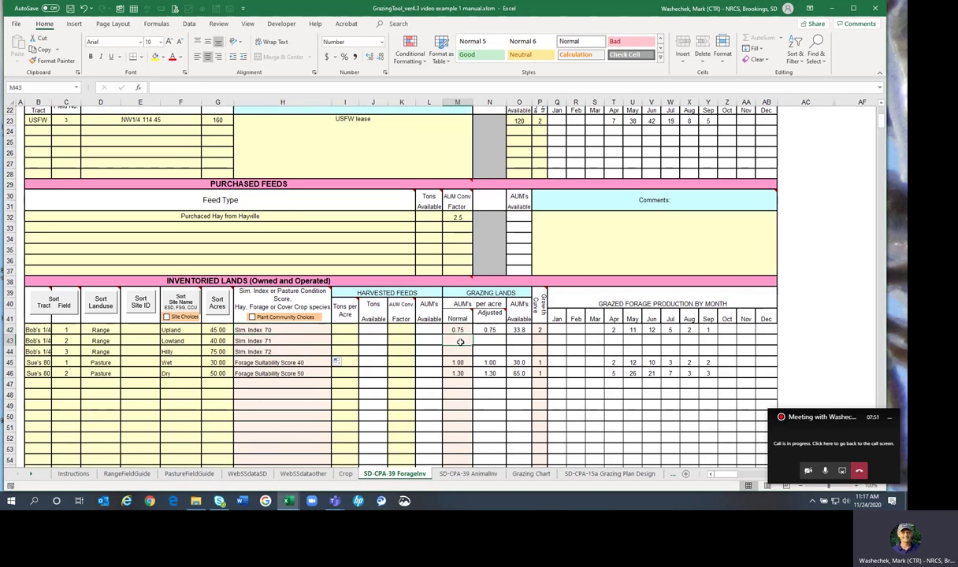
text(1.4)
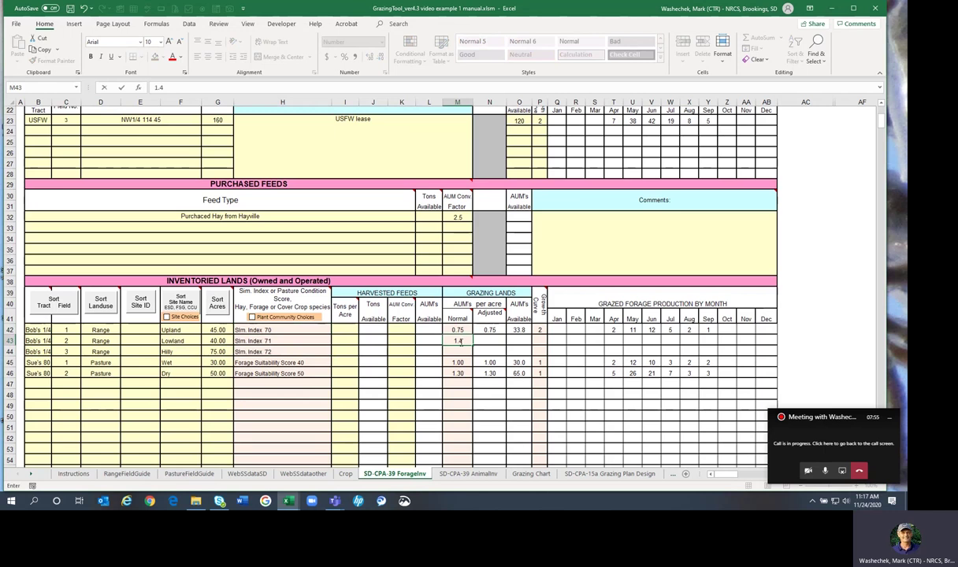
key(Return)
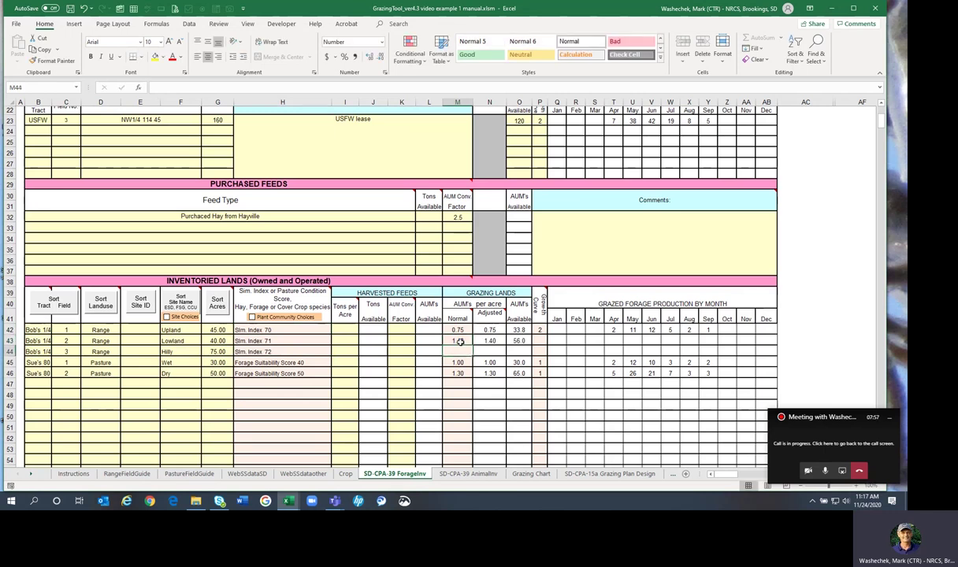
text(.)
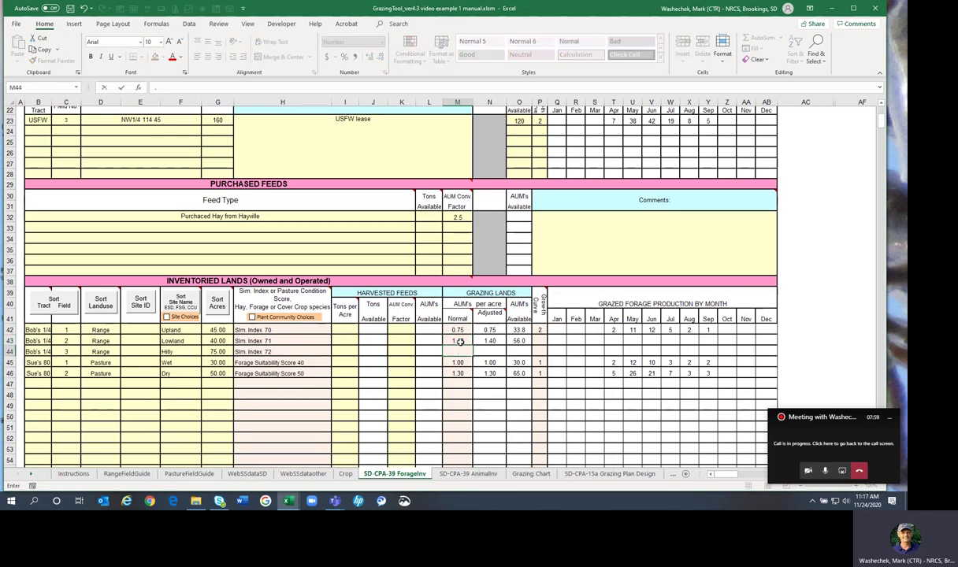
text(4)
key(Return)
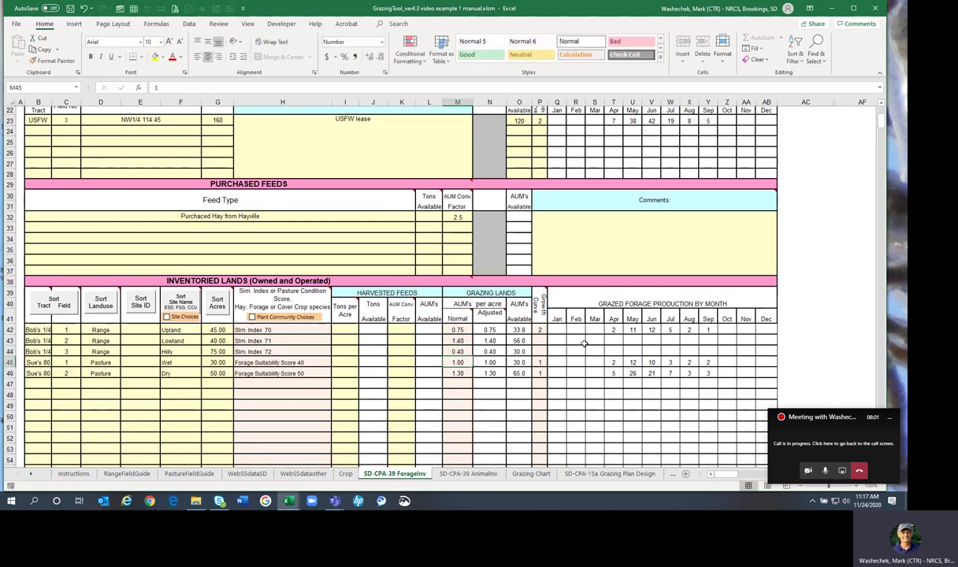
Set the growth curve to 2 for both the Lowland and Hilly rows in Inventoried Lands.
click(537, 342)
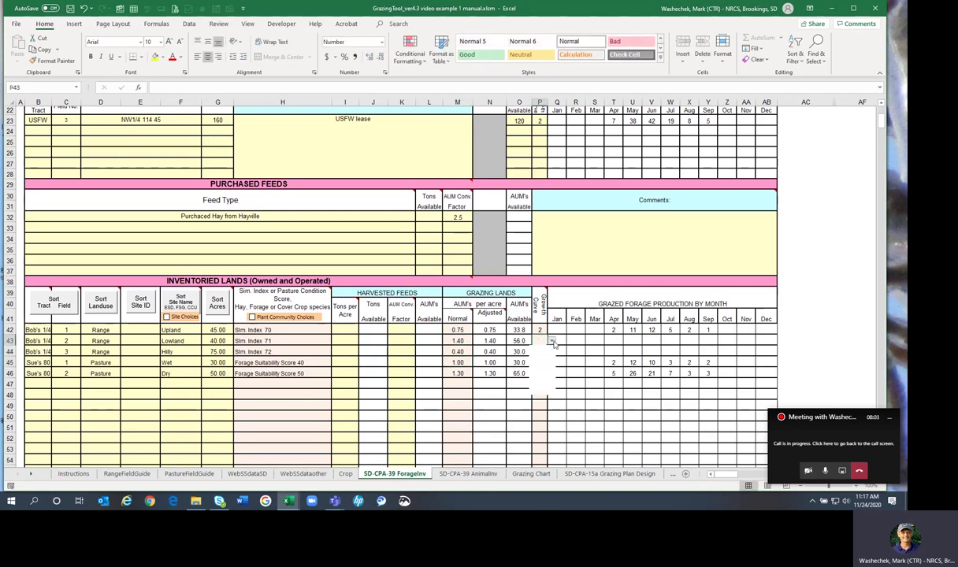
text(2)
key(Return)
click(551, 351)
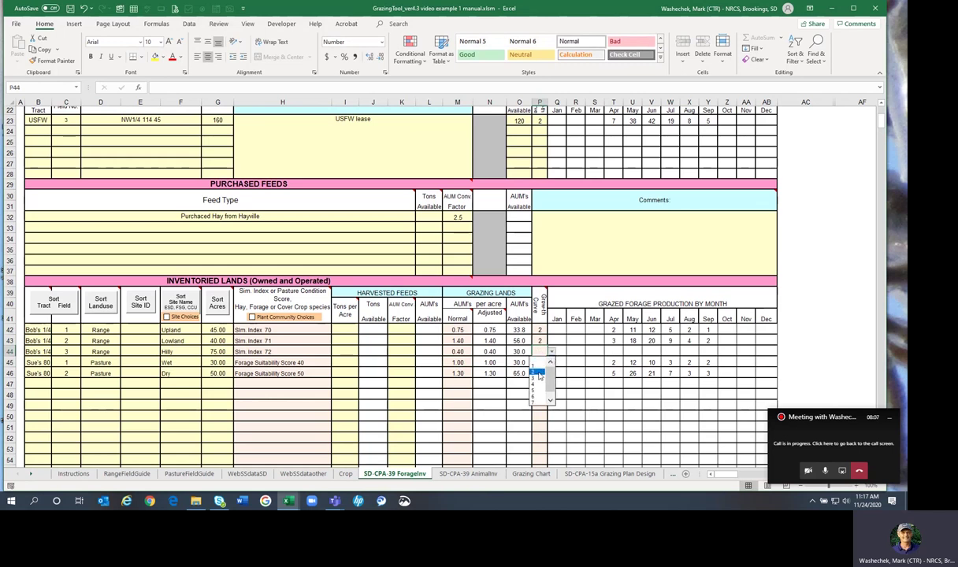
click(534, 371)
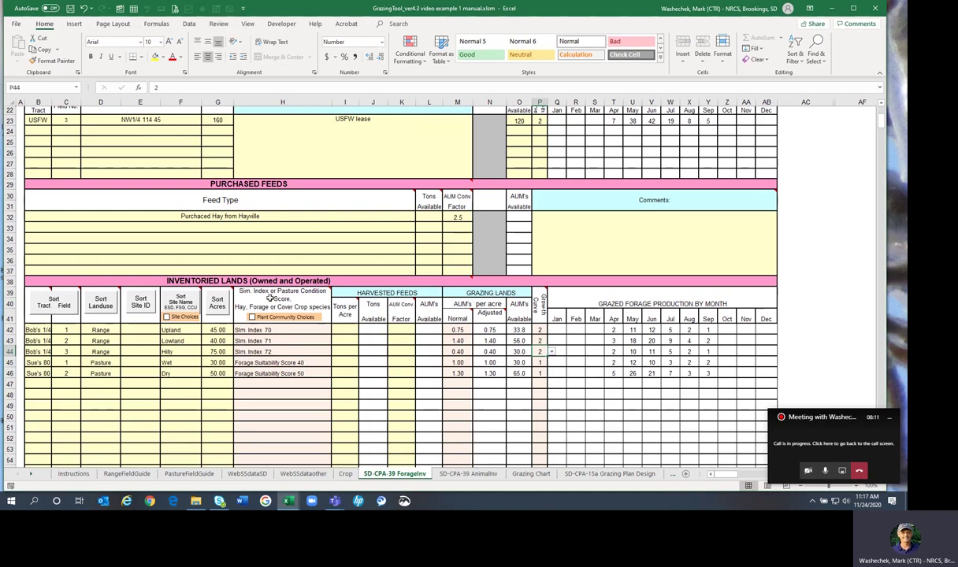
click(198, 219)
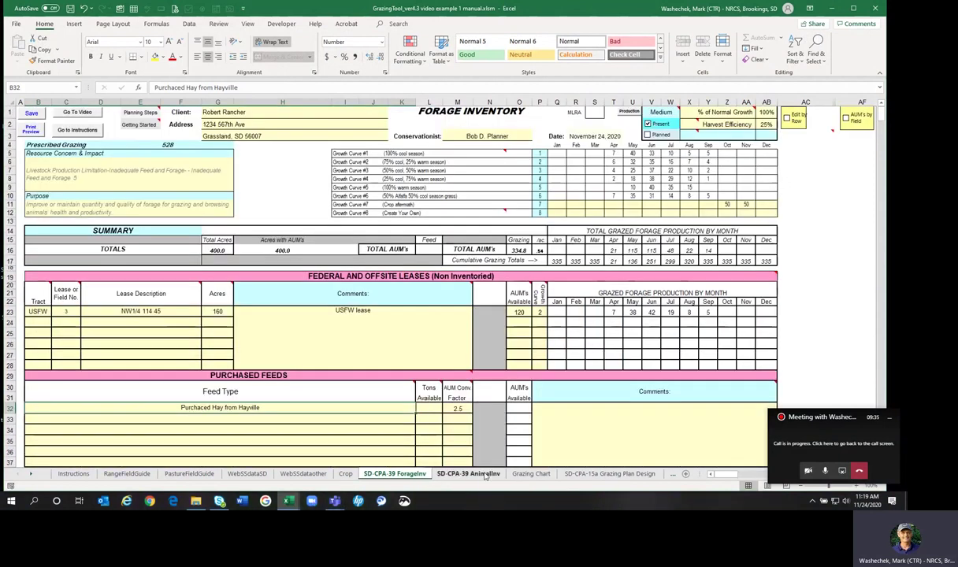
On the SD-CPA-39 AnimalInv sheet, set the animal kind of the row with number 4 to "Bull, Mature".
click(486, 478)
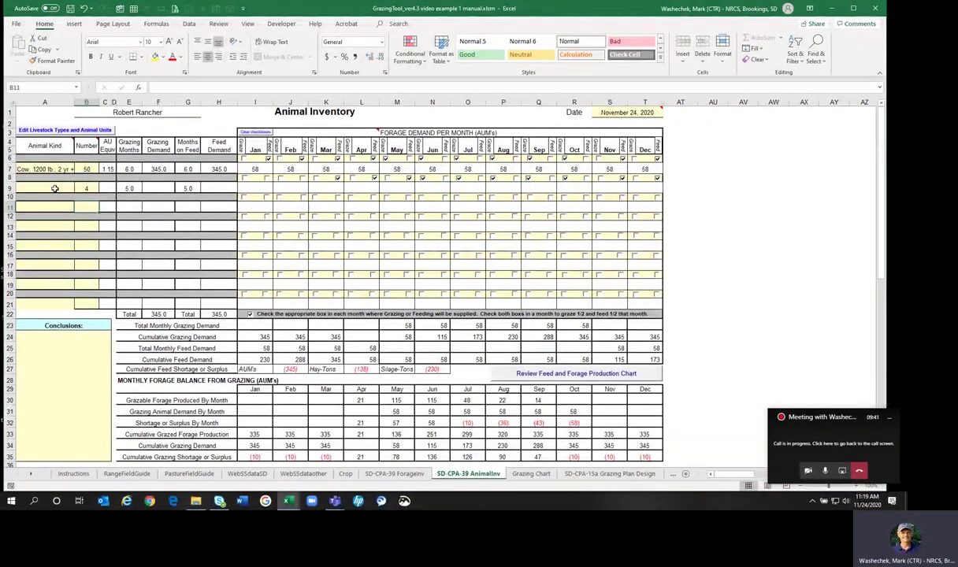
click(57, 188)
click(78, 189)
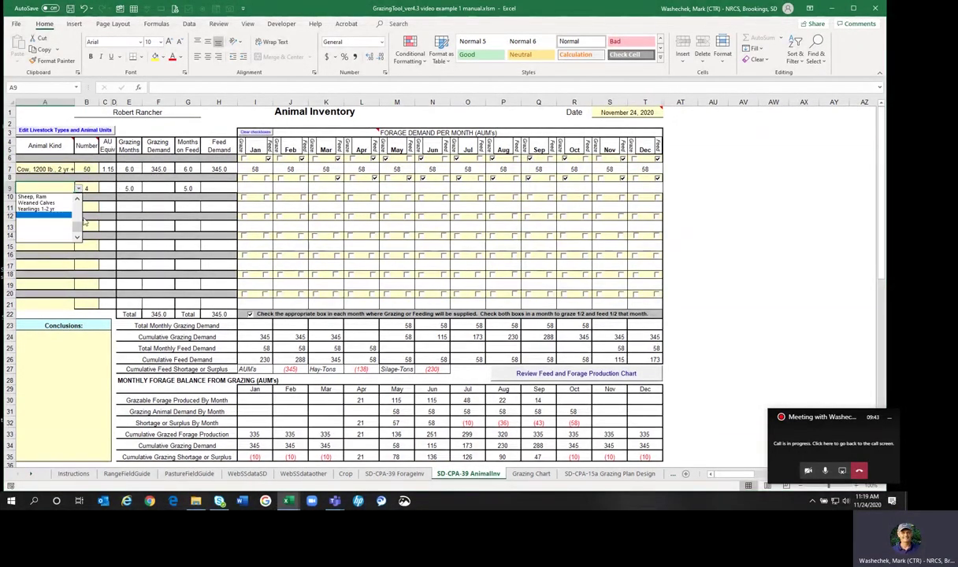
drag(78, 226, 79, 201)
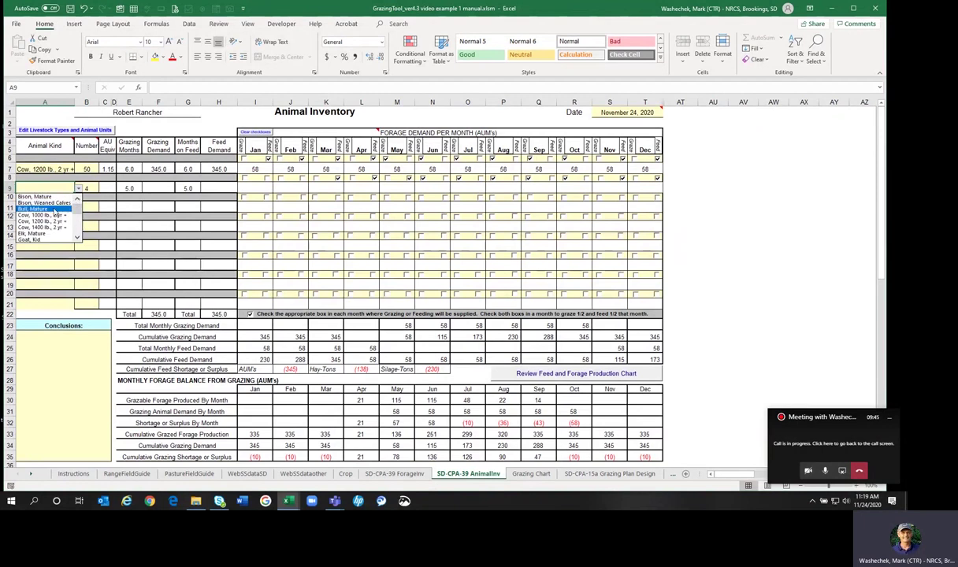
click(54, 209)
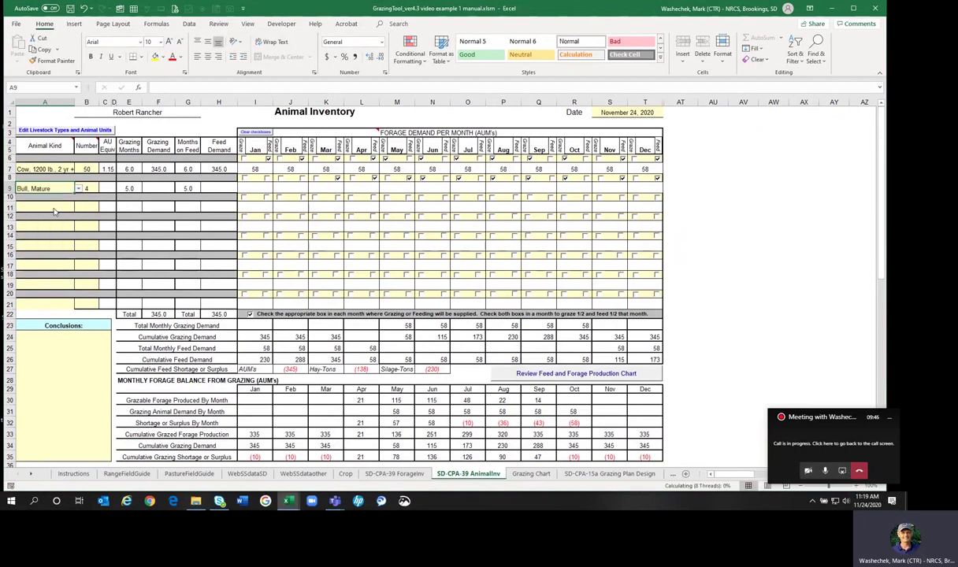
click(88, 188)
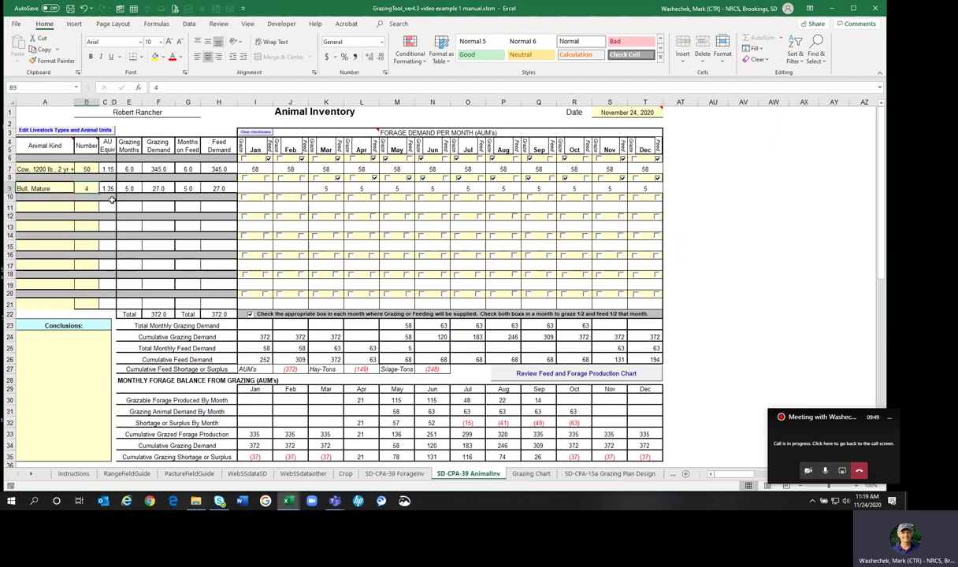
Mark January and February as feed months for the mature bulls, and try splitting May between grazing and feeding before restoring it to feed only.
click(268, 179)
click(303, 179)
click(387, 179)
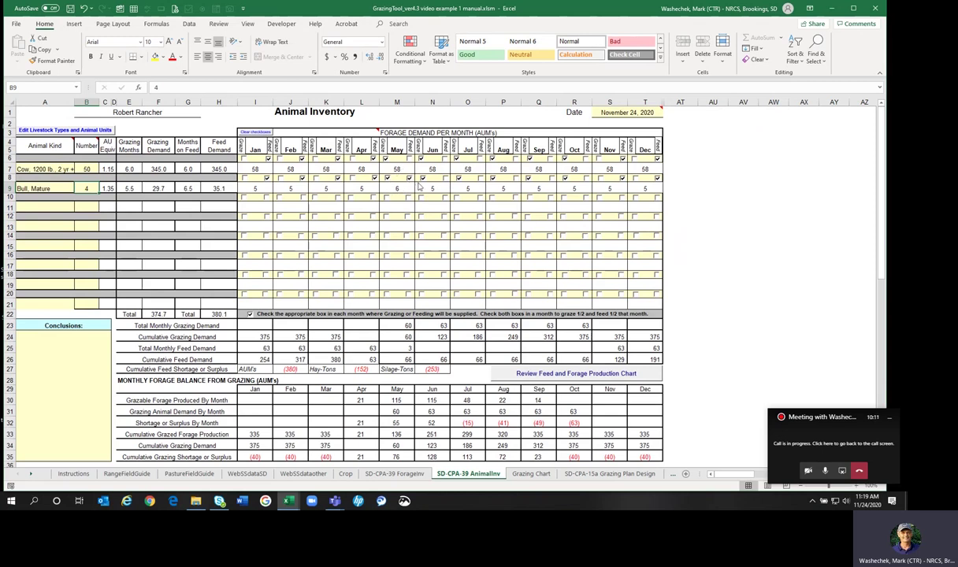
click(388, 178)
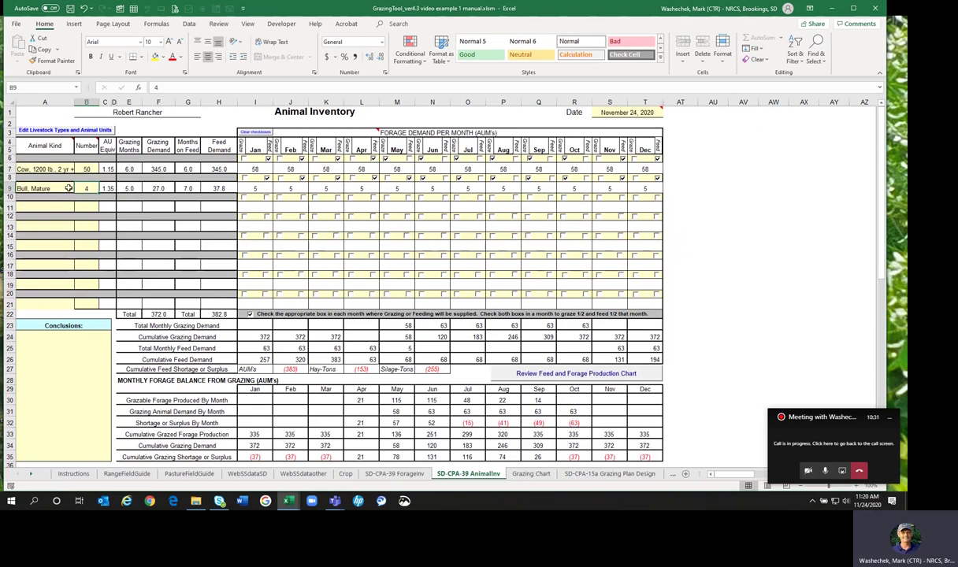
Review the Forage Balance Summary, and examine the Grazing Chart's monthly forage production, animal demand and shortage or surplus, plus the annual totals.
scroll(146, 208, down, 4)
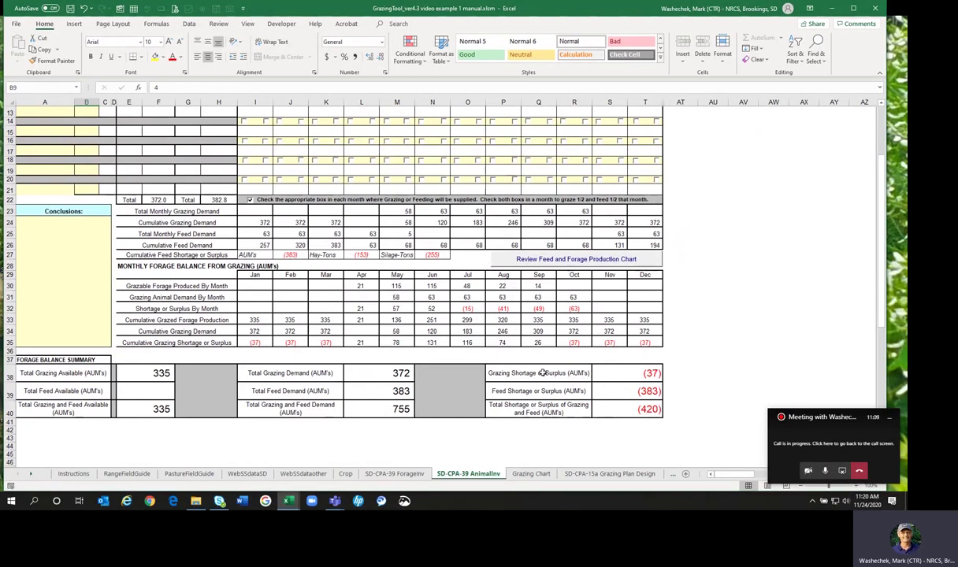
click(531, 475)
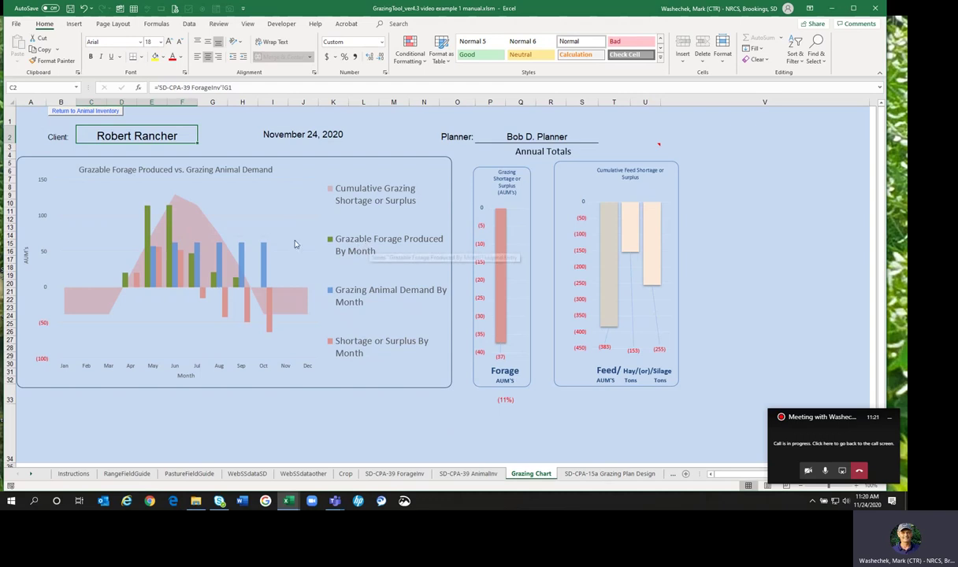
mouse_move(149, 211)
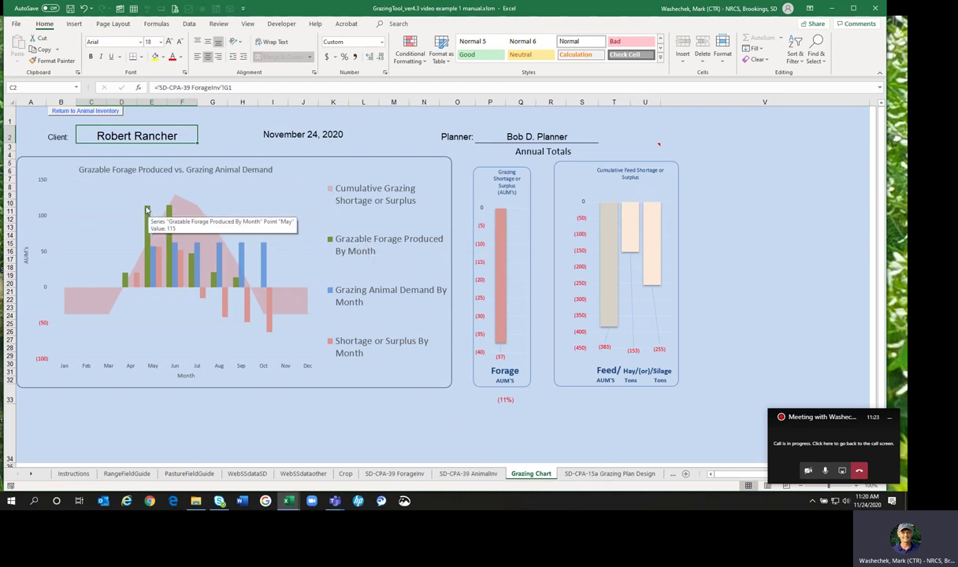
mouse_move(124, 277)
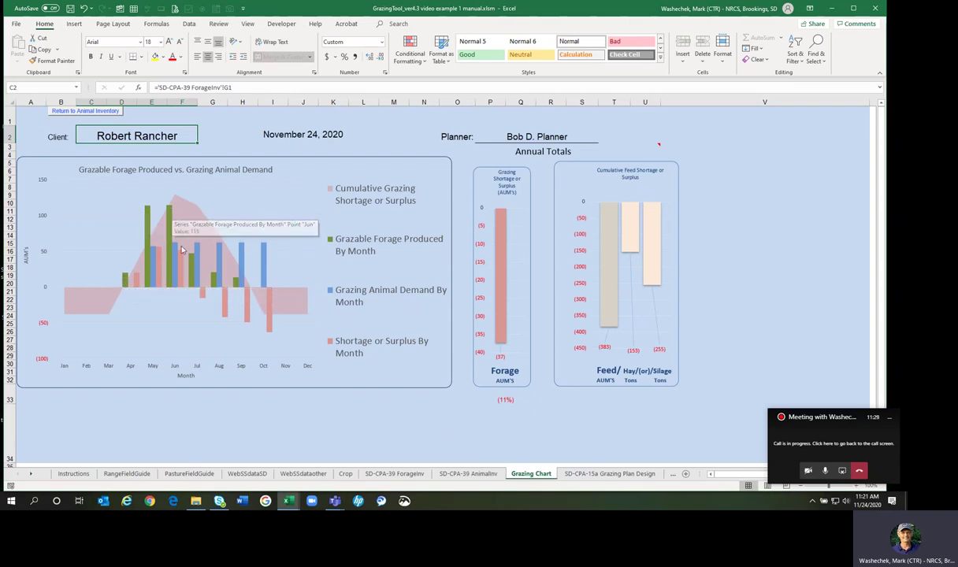
mouse_move(192, 261)
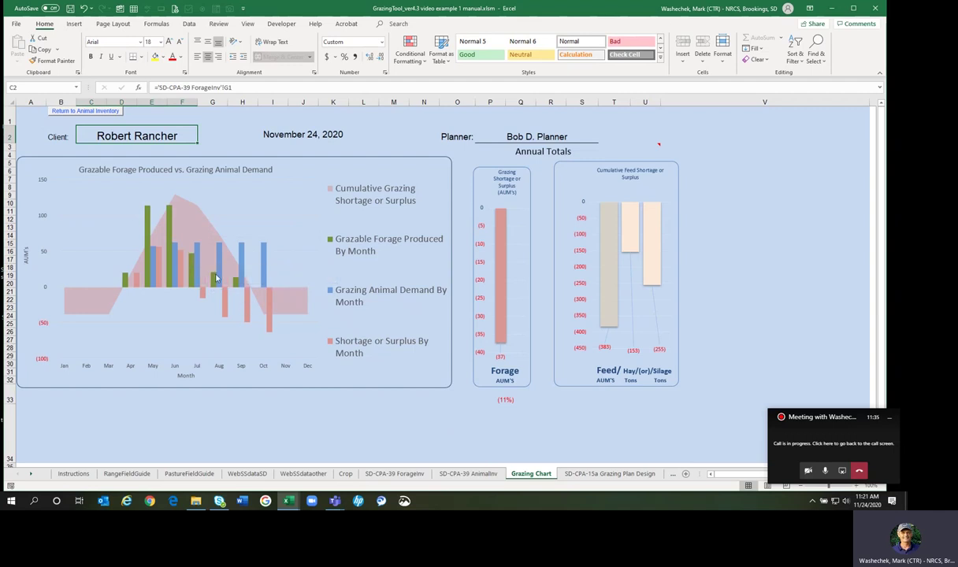
mouse_move(240, 290)
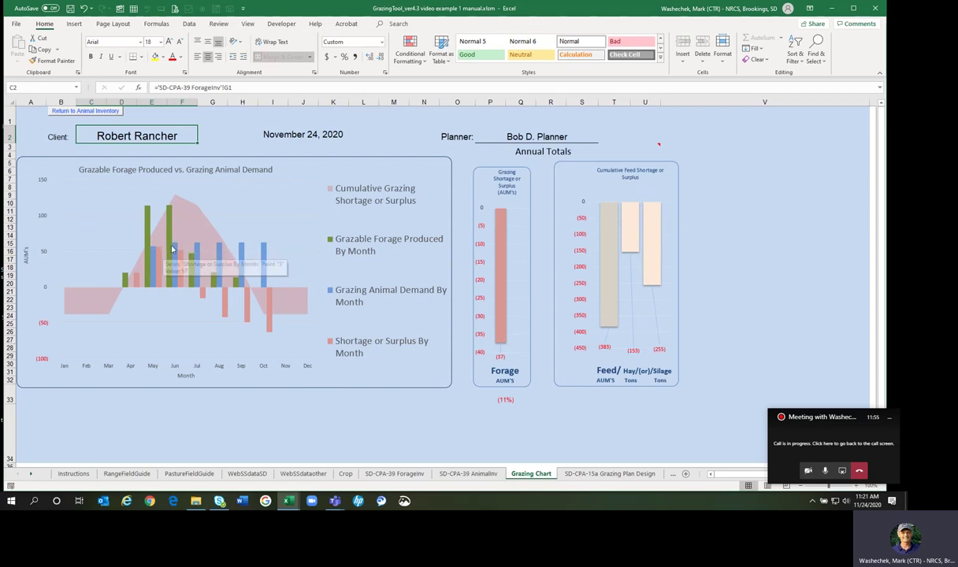
mouse_move(262, 249)
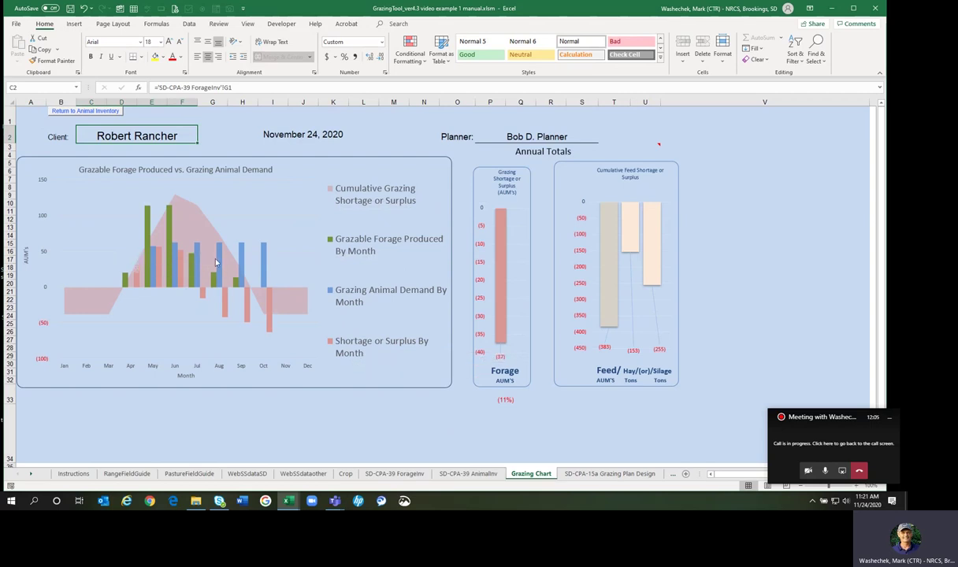
mouse_move(213, 279)
mouse_move(221, 249)
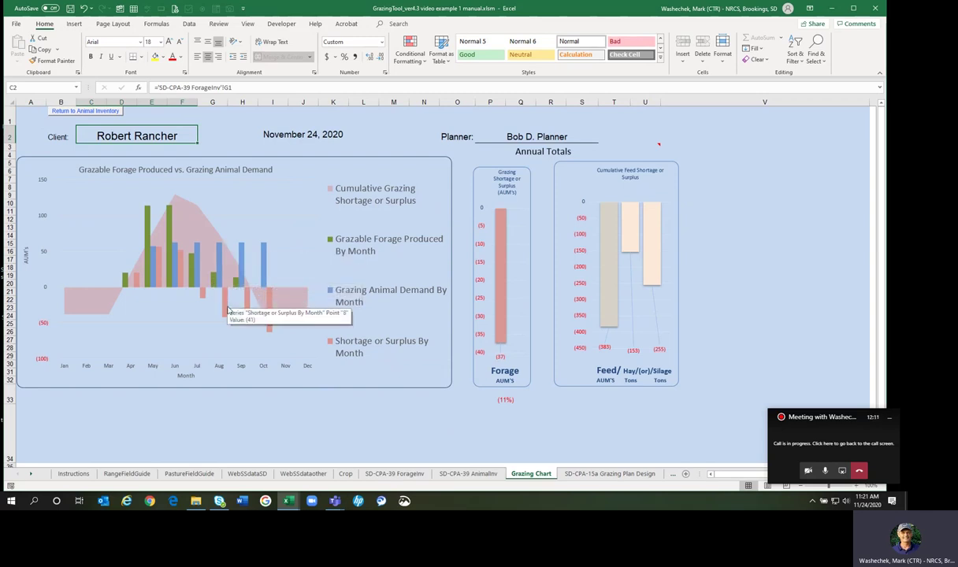
mouse_move(227, 318)
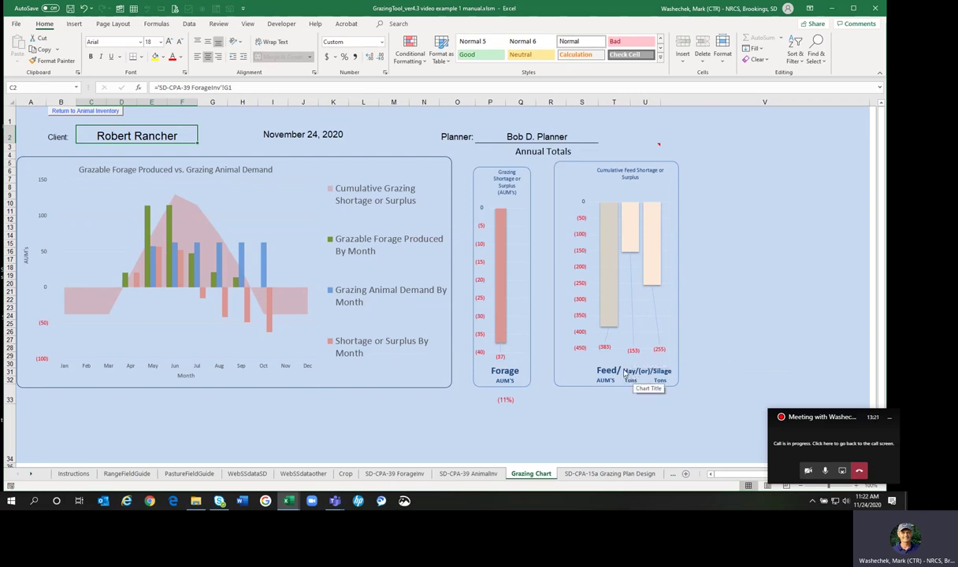
Set the tons available to 160 for the purchased Hayville hay in the forage inventory, and check the feed balance on the Grazing Chart.
click(385, 474)
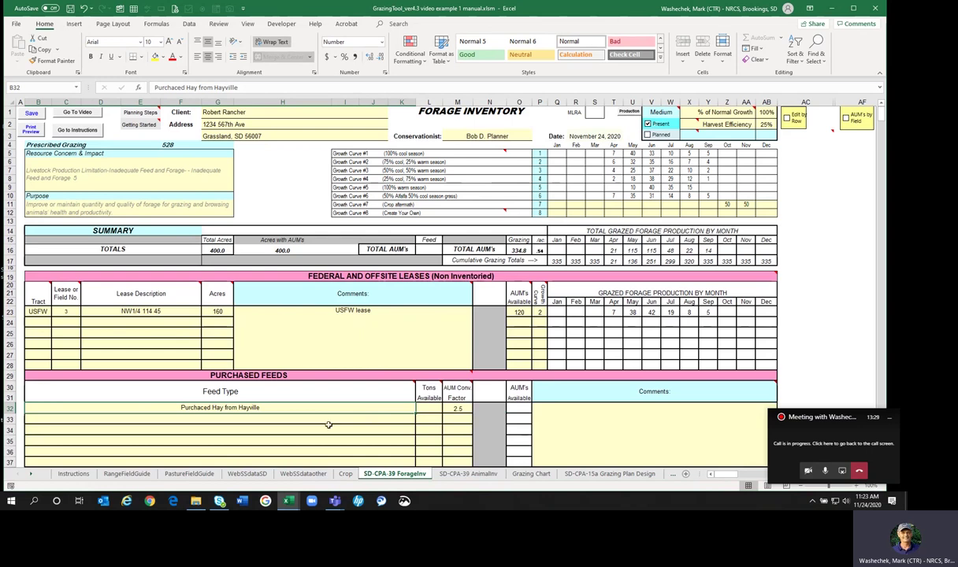
click(418, 411)
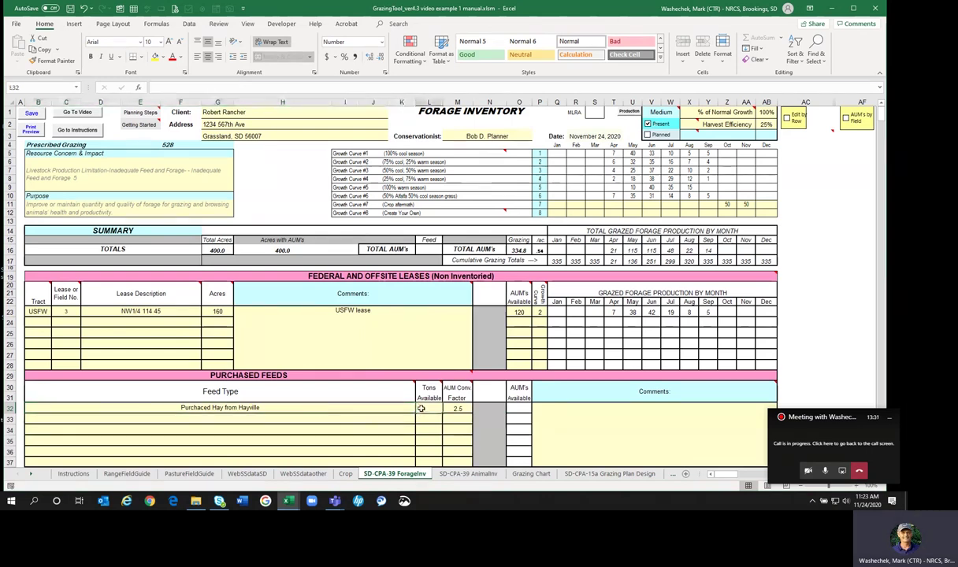
text(160)
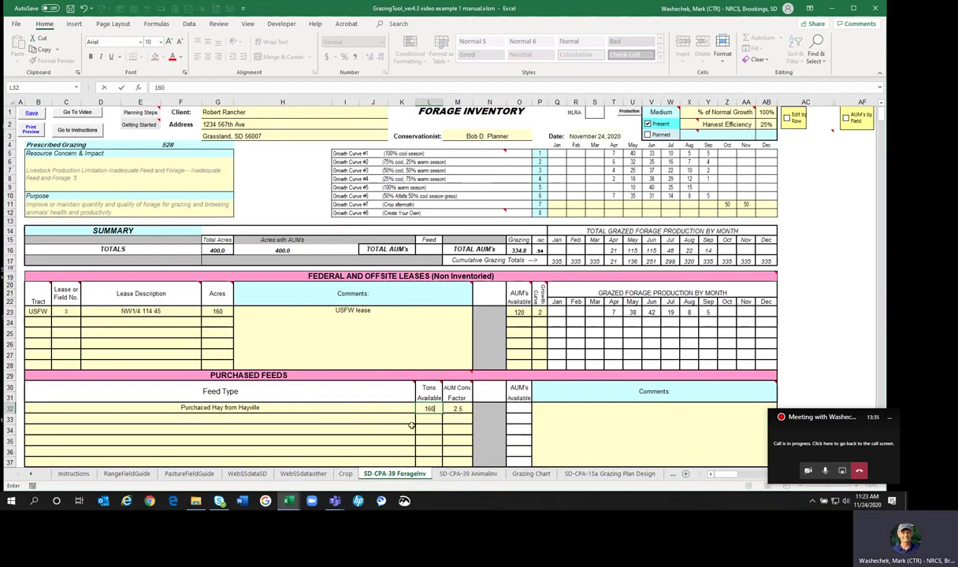
key(Return)
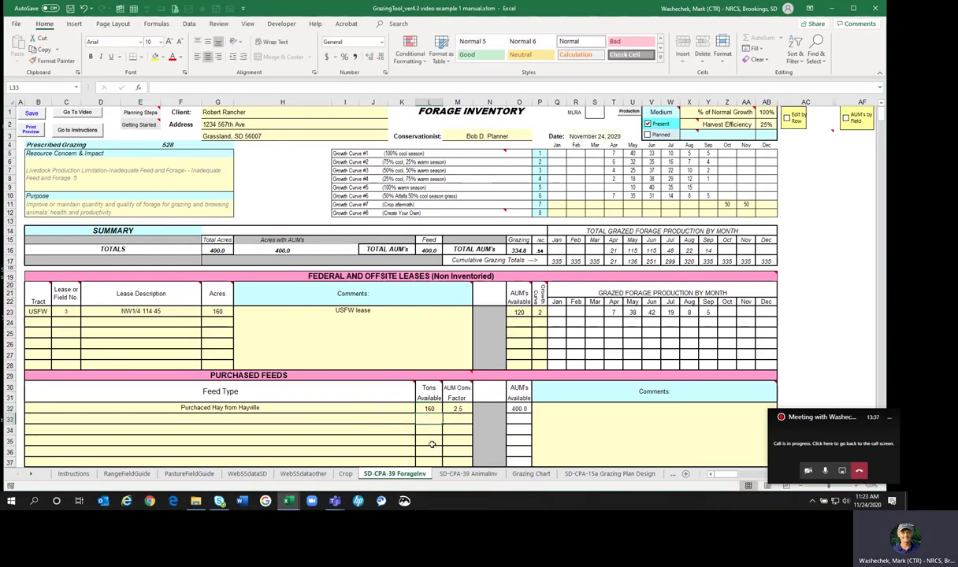
click(531, 473)
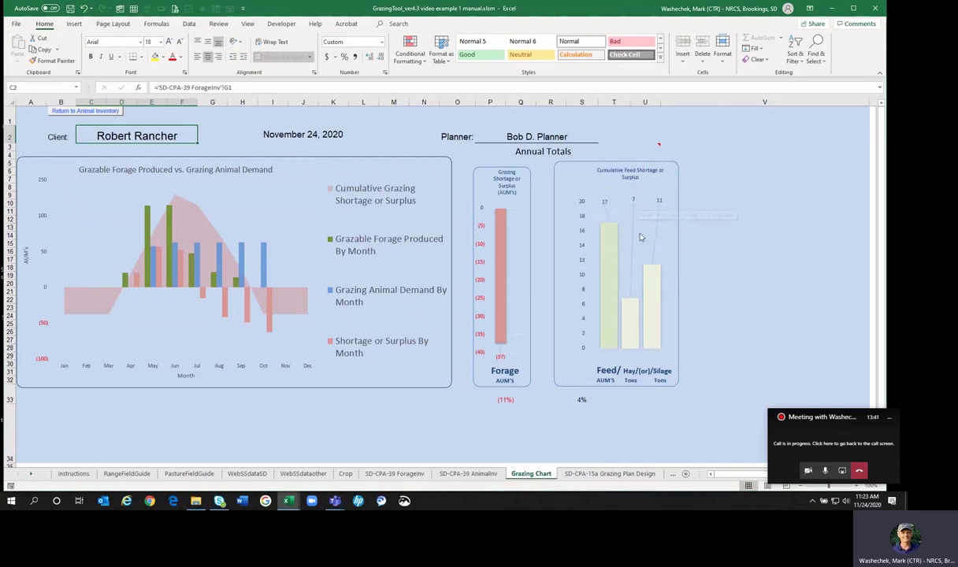
On the SD-CPA-39 ForageInv sheet, review the inventoried lands' tract, field, landuse, site ID and acres entries.
mouse_move(632, 305)
click(418, 475)
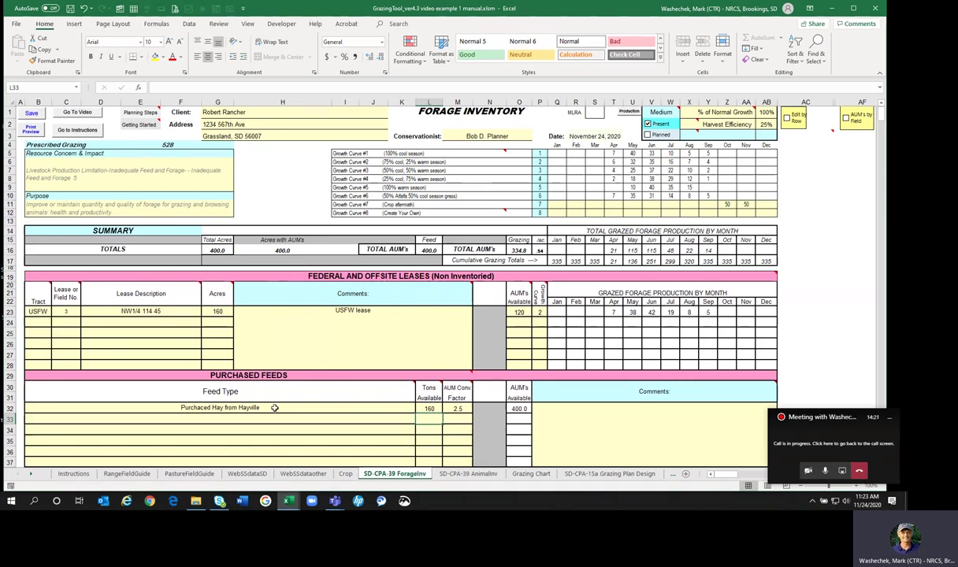
scroll(274, 403, down, 3)
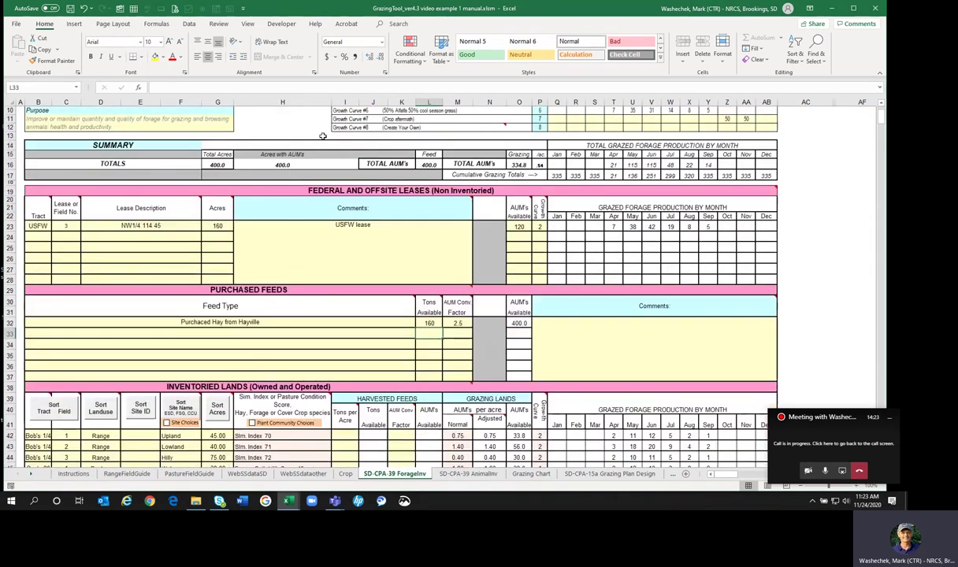
scroll(274, 342, down, 3)
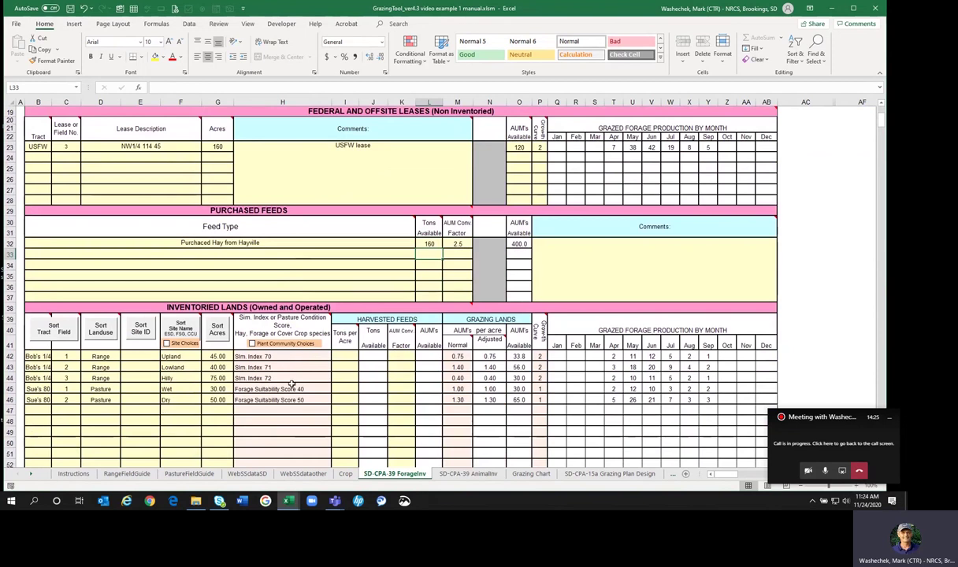
drag(40, 356, 127, 354)
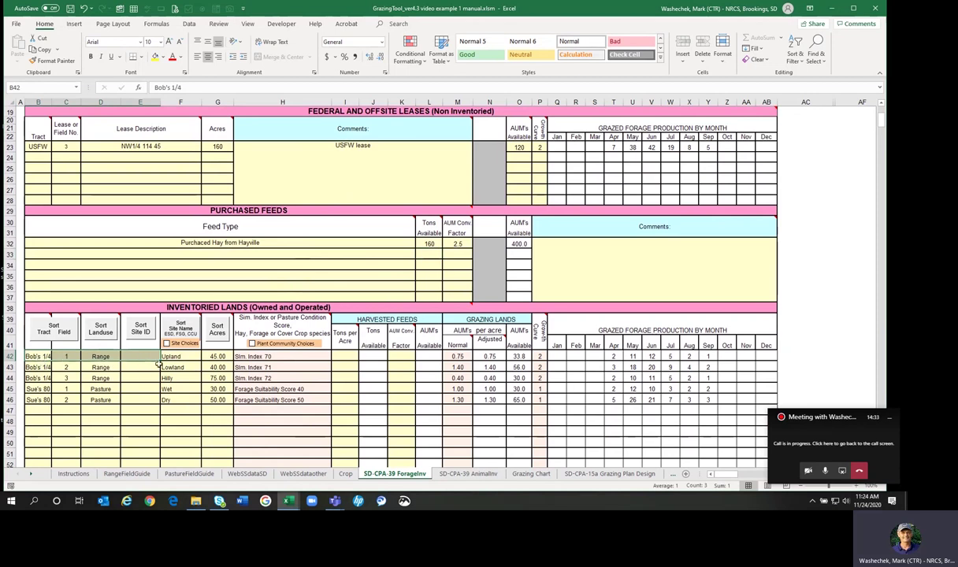
click(144, 358)
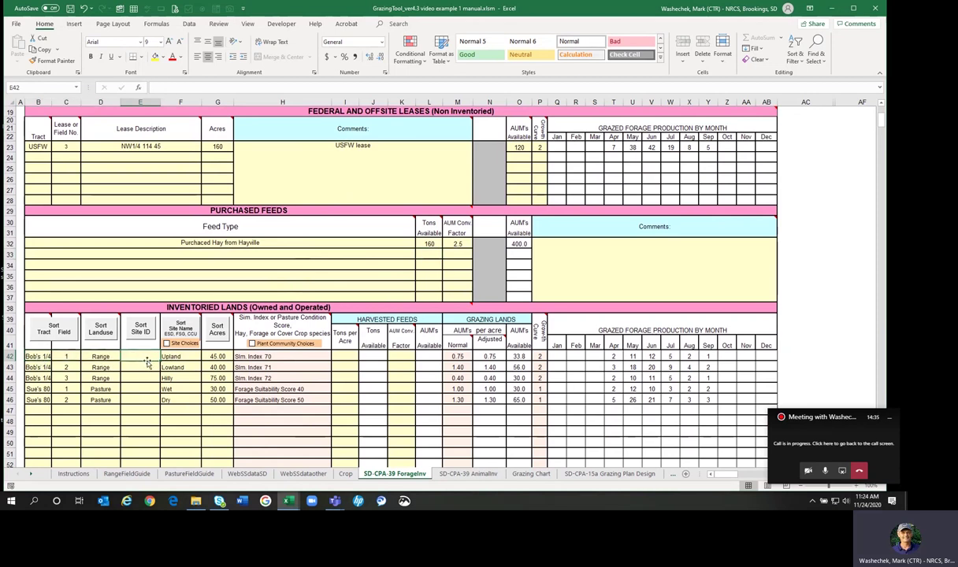
drag(215, 357, 212, 398)
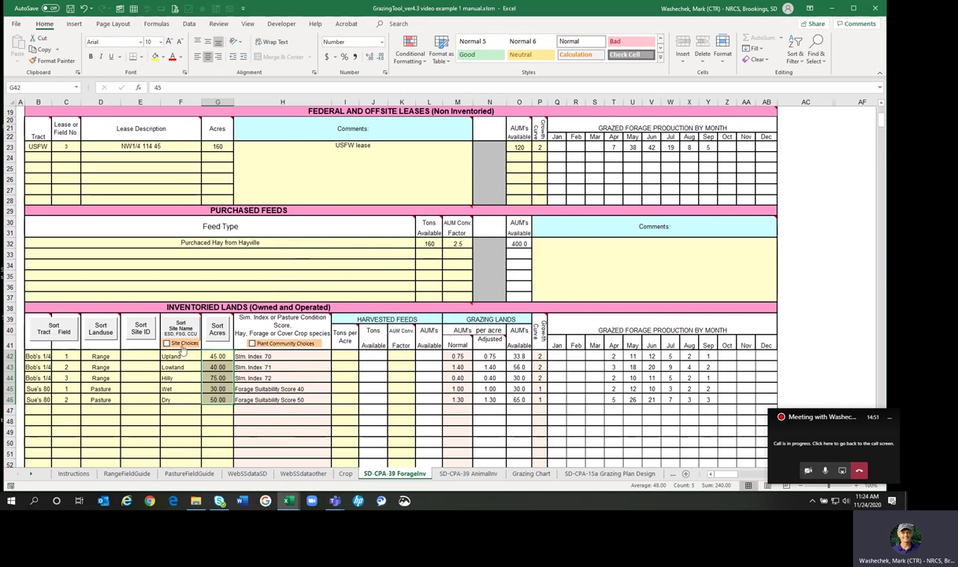
Enable Site Choices for the inventoried lands, accept deleting the existing site names and IDs, and choose MLRA 102A.
mouse_move(169, 341)
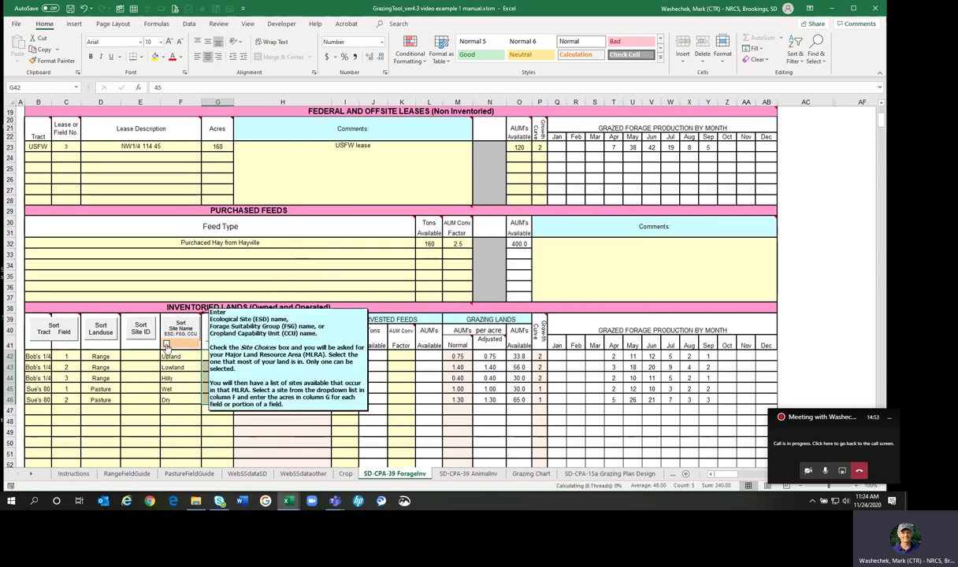
click(166, 344)
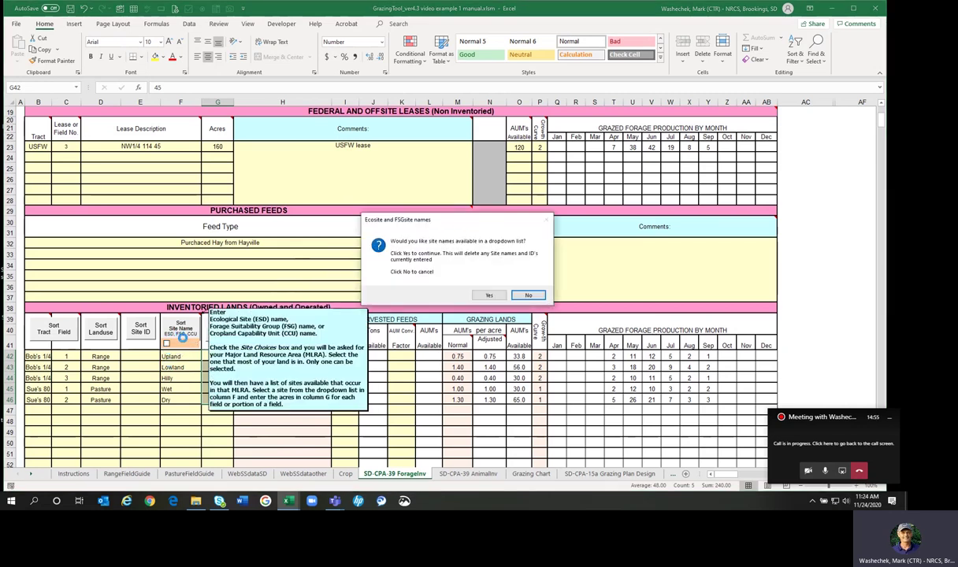
click(488, 296)
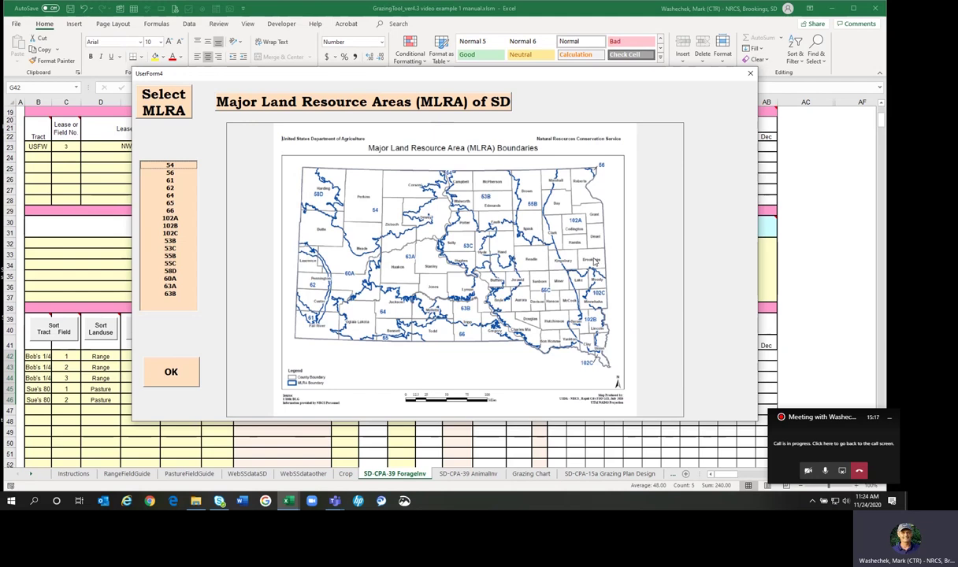
click(169, 219)
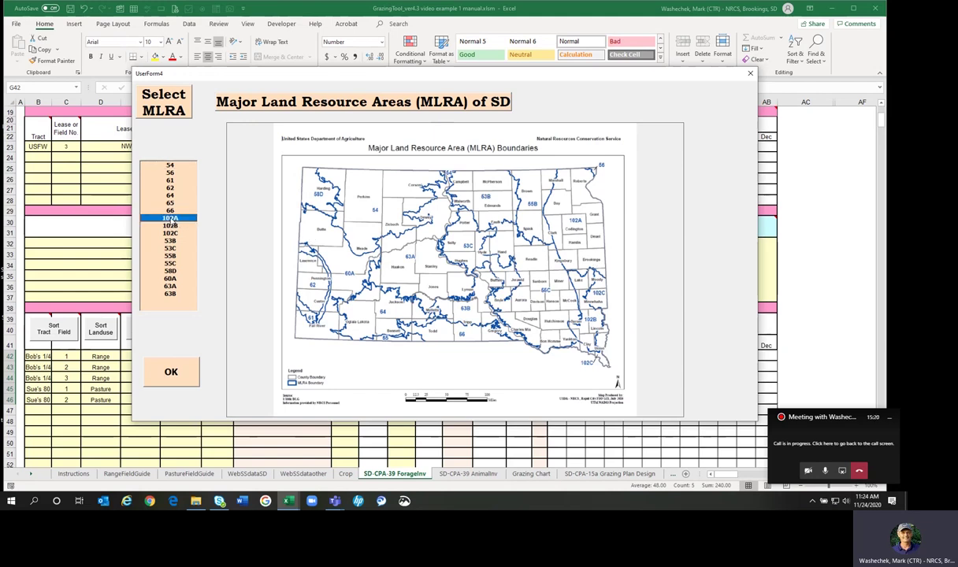
click(161, 370)
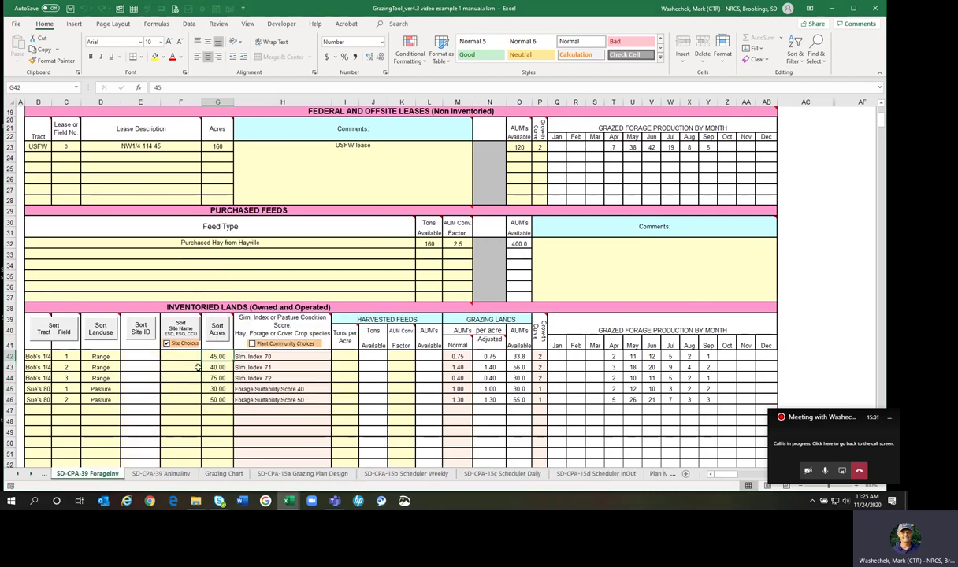
Set the site name of range field 1 (45 acres) in the inventoried lands to Clayey.
click(183, 356)
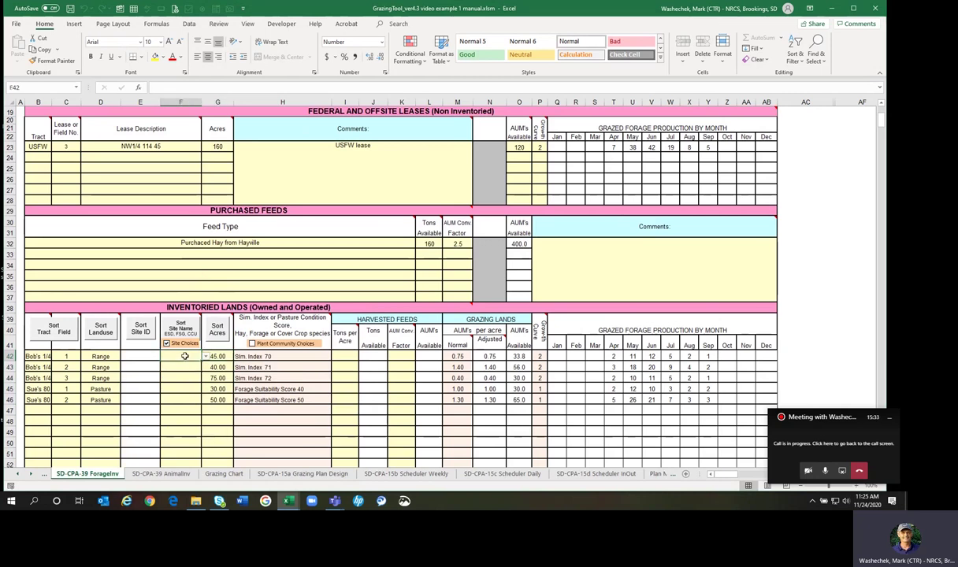
click(205, 356)
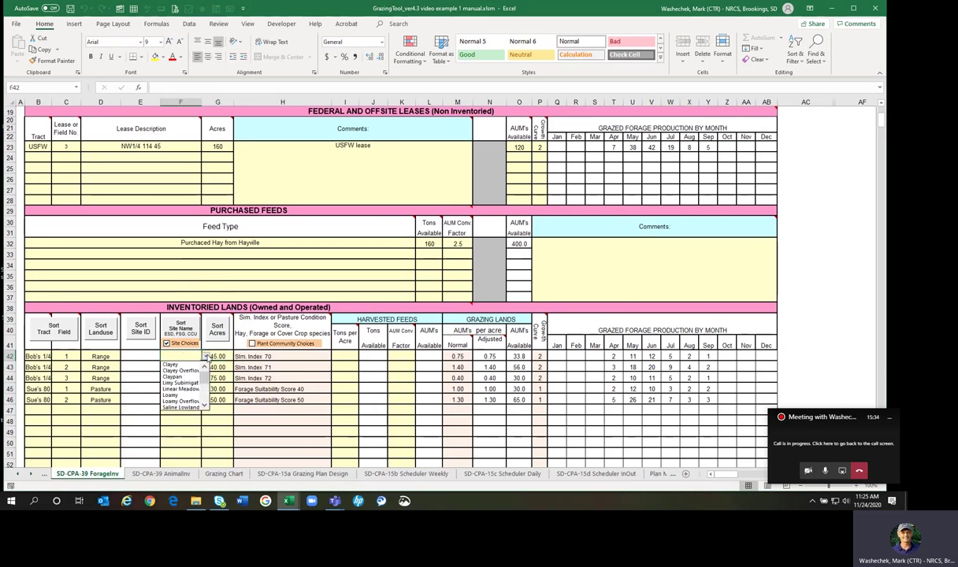
click(187, 365)
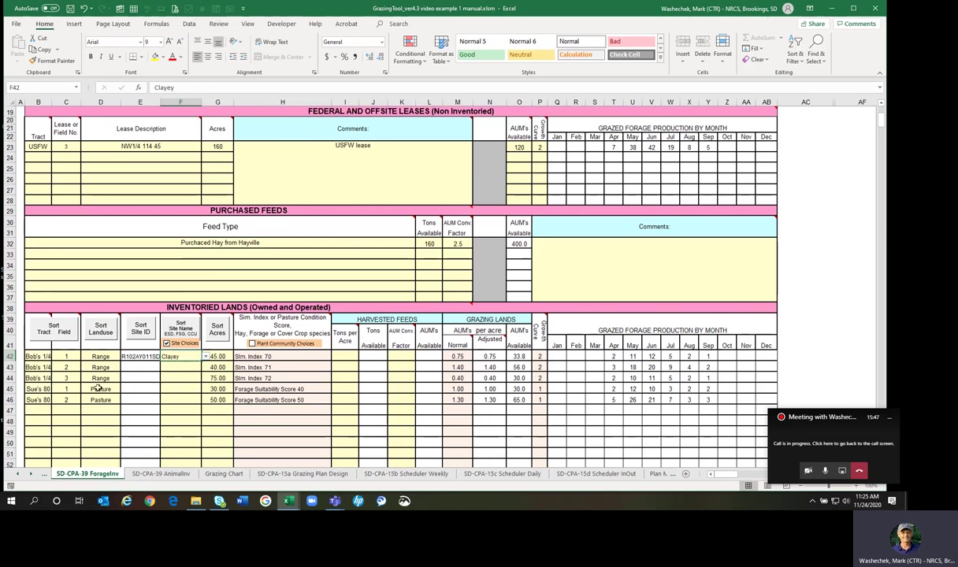
Set the site name of range field 2 to Loamy Overflow and of range field 3 to Loamy.
click(189, 367)
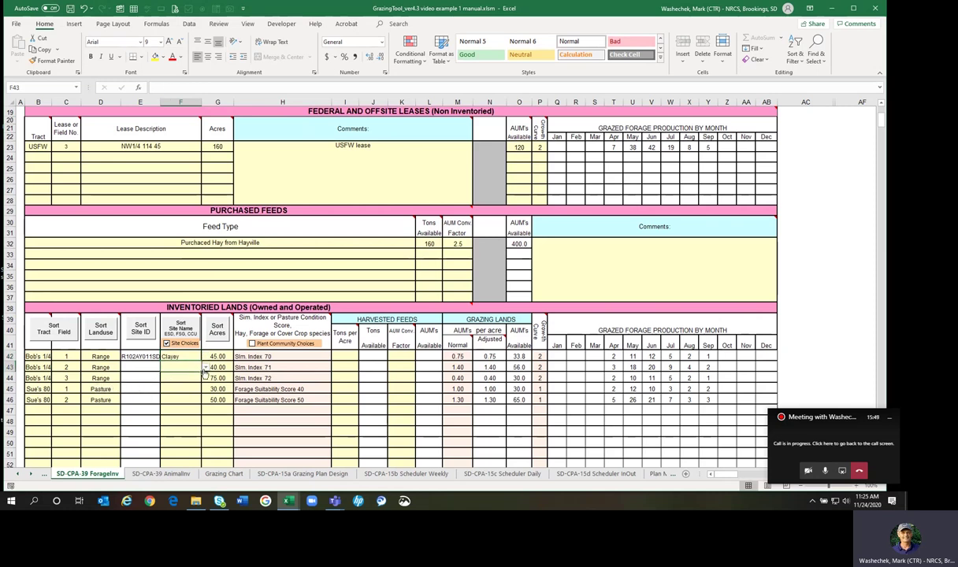
click(205, 367)
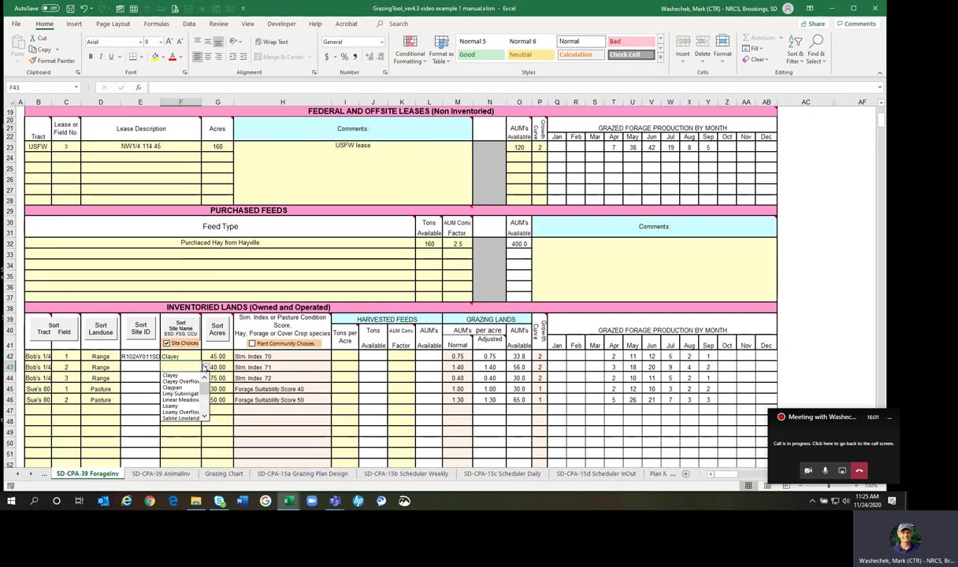
click(203, 417)
click(203, 417)
click(203, 418)
click(204, 418)
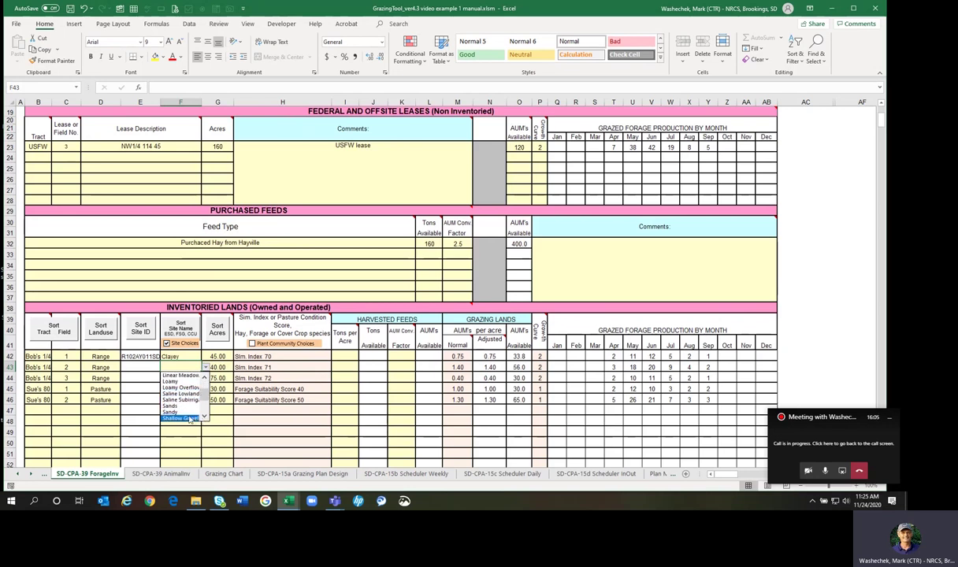
scroll(193, 417, down, 3)
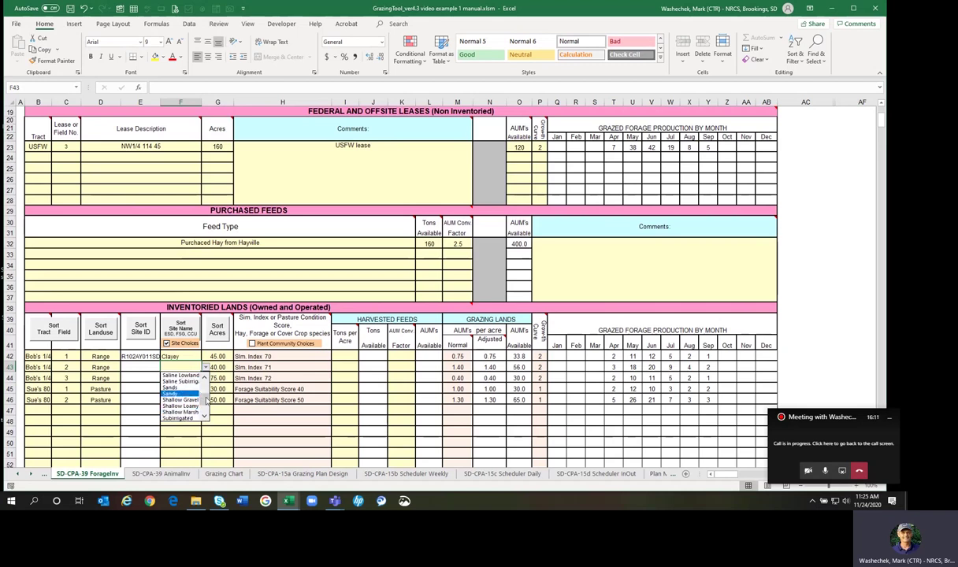
drag(206, 401, 206, 397)
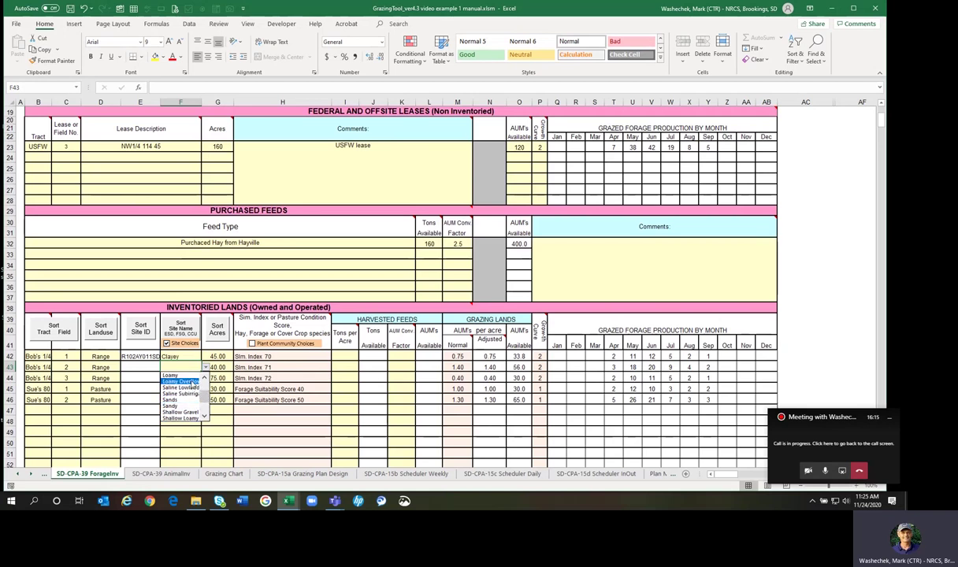
click(192, 382)
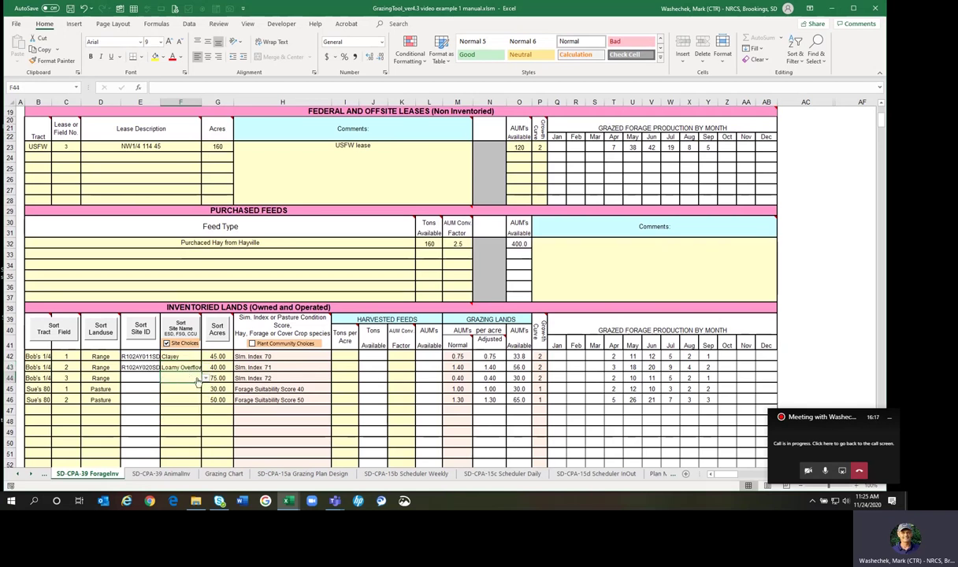
click(205, 379)
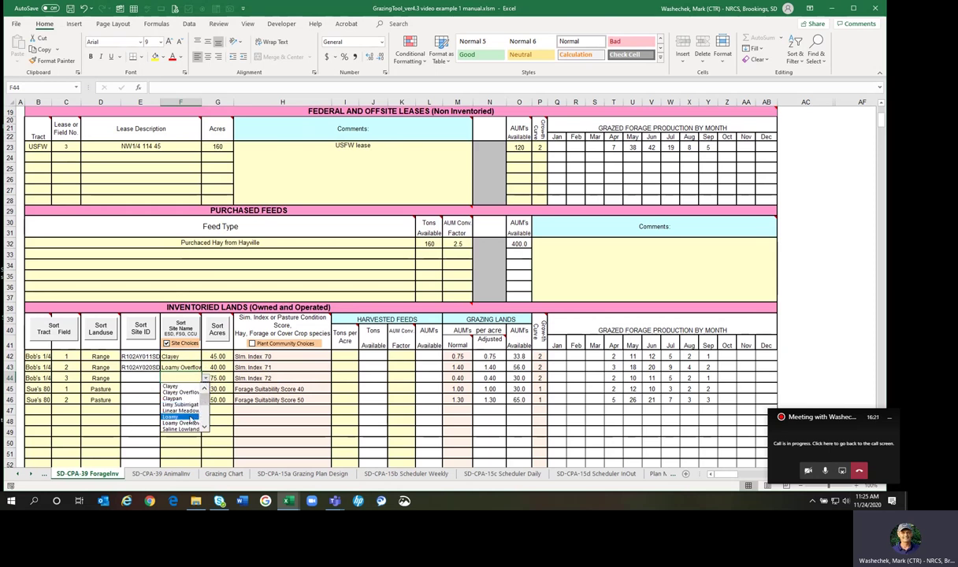
click(183, 417)
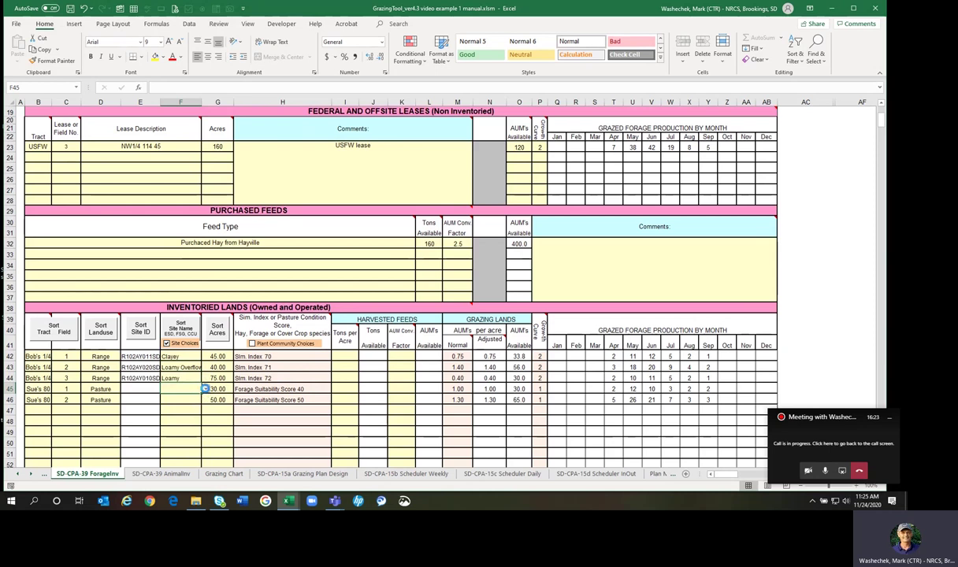
Set the site name of pasture field 1 to Subirrigated and of pasture field 2 to Sand.
click(205, 389)
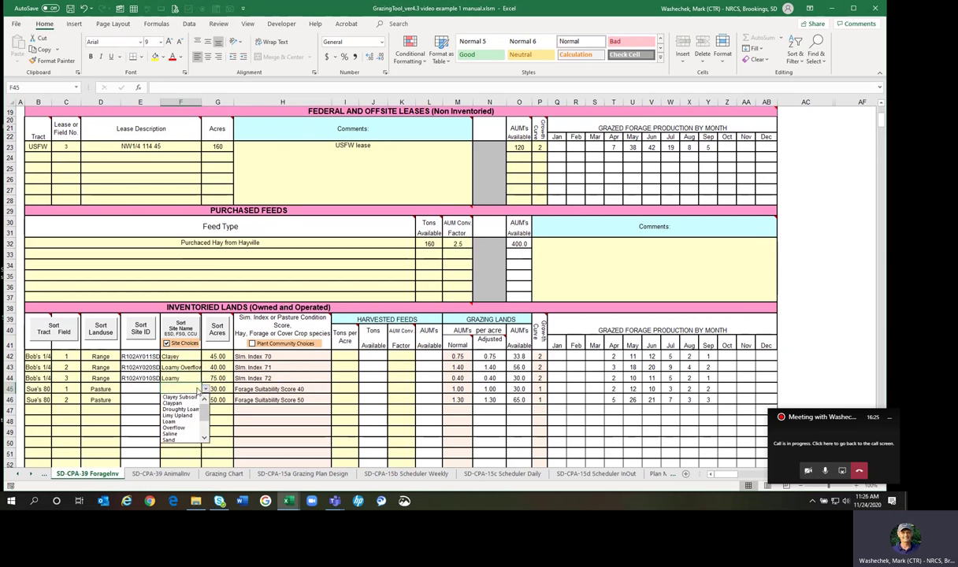
scroll(203, 416, down, 2)
click(178, 428)
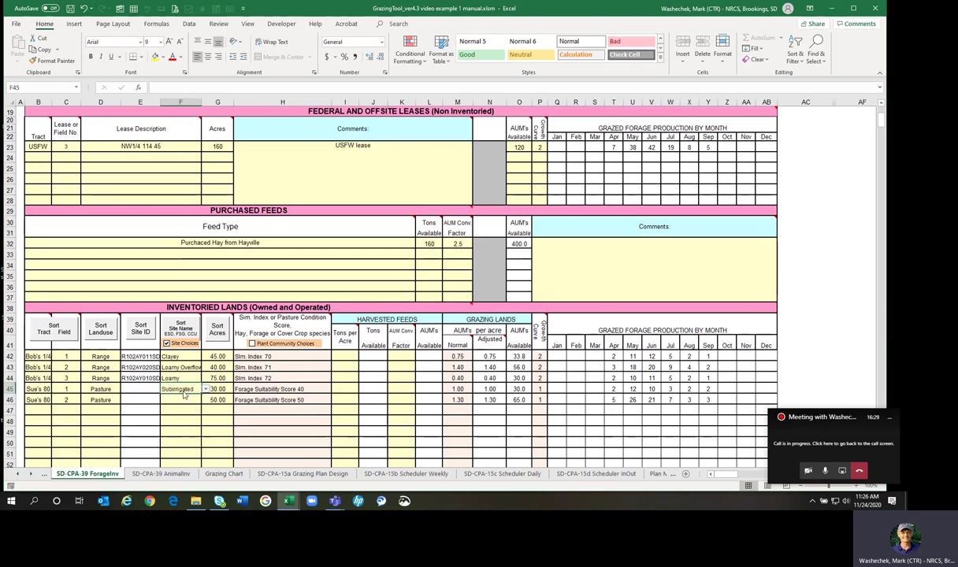
click(205, 400)
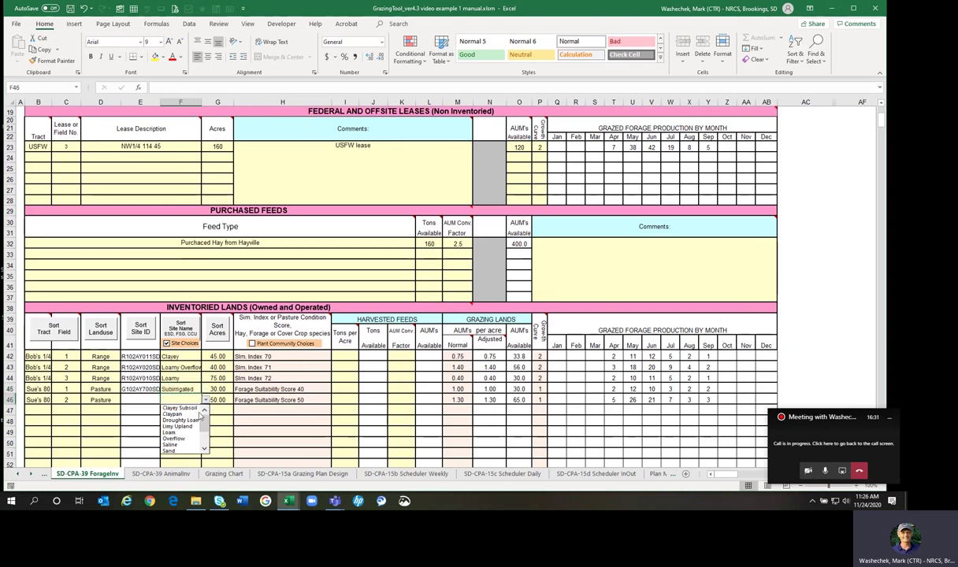
scroll(189, 429, down, 2)
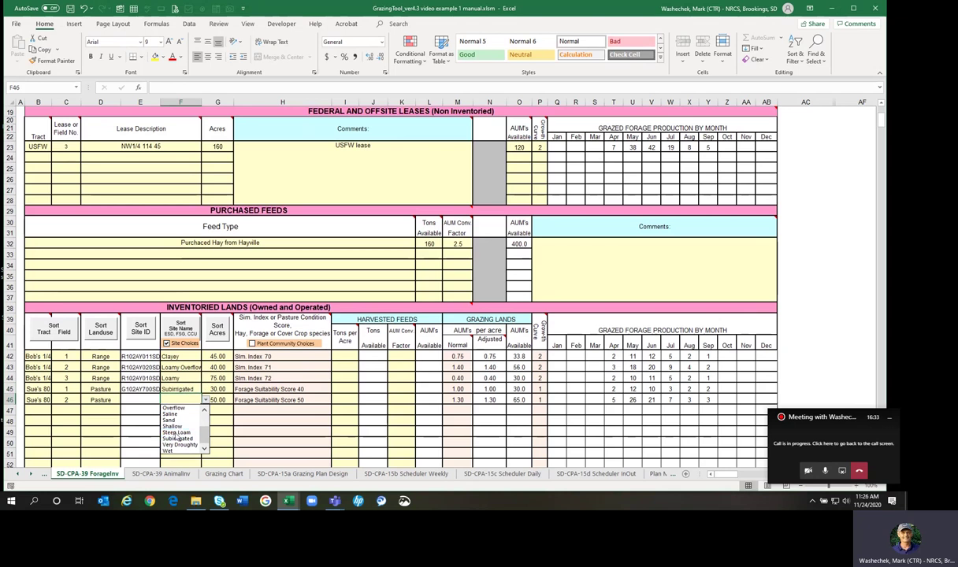
click(178, 420)
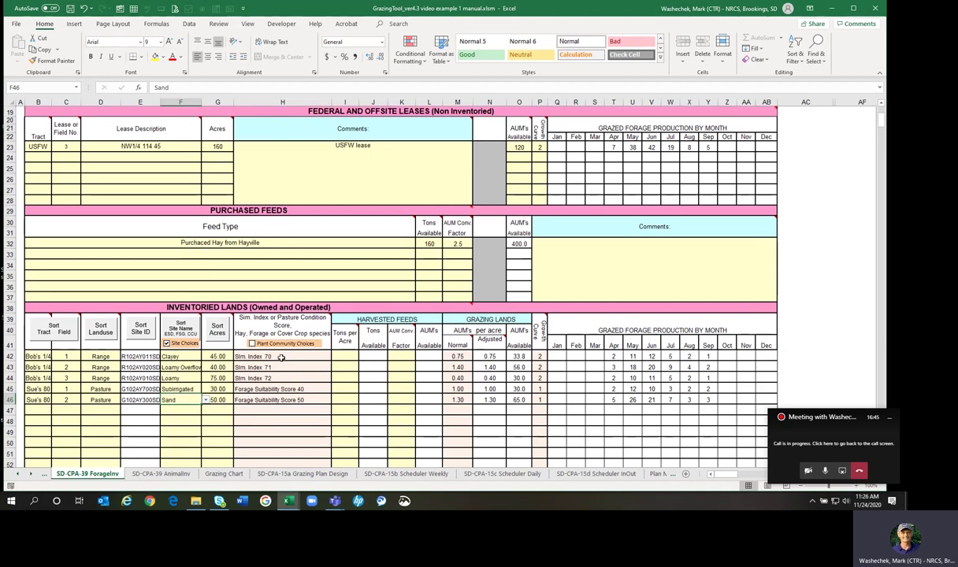
Enable Plant Community Choices for the entered sites, with the communities sorted from low to high productivity.
click(252, 344)
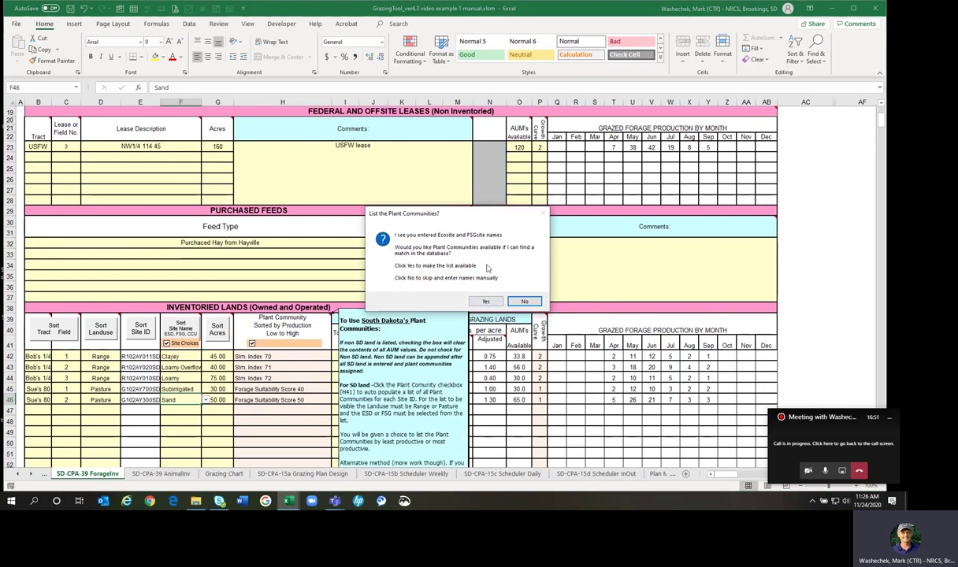
click(488, 302)
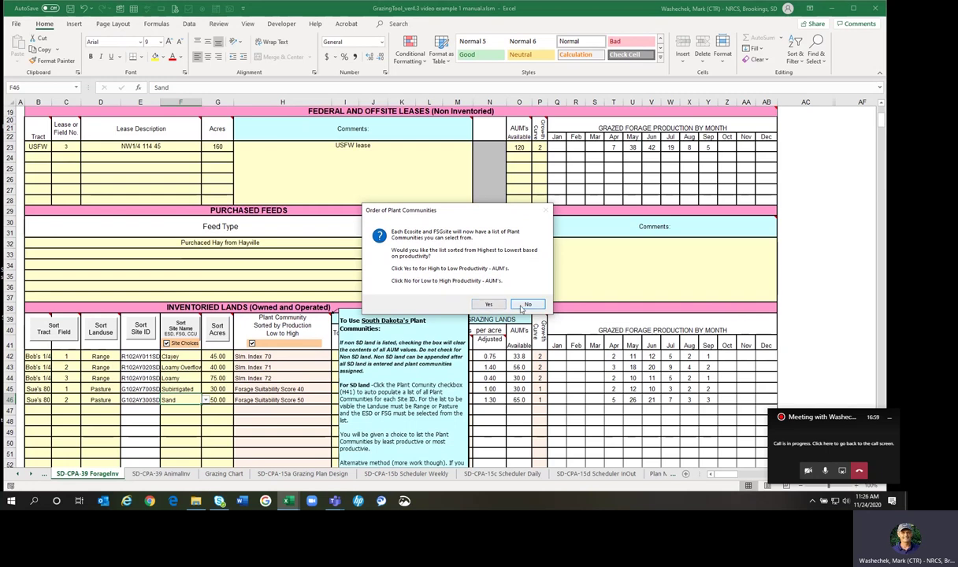
click(524, 304)
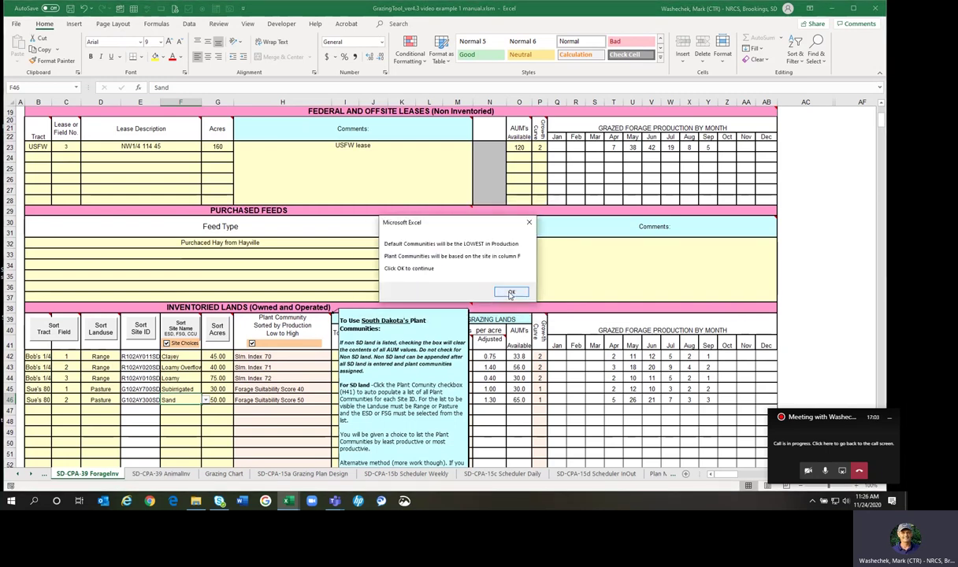
click(510, 293)
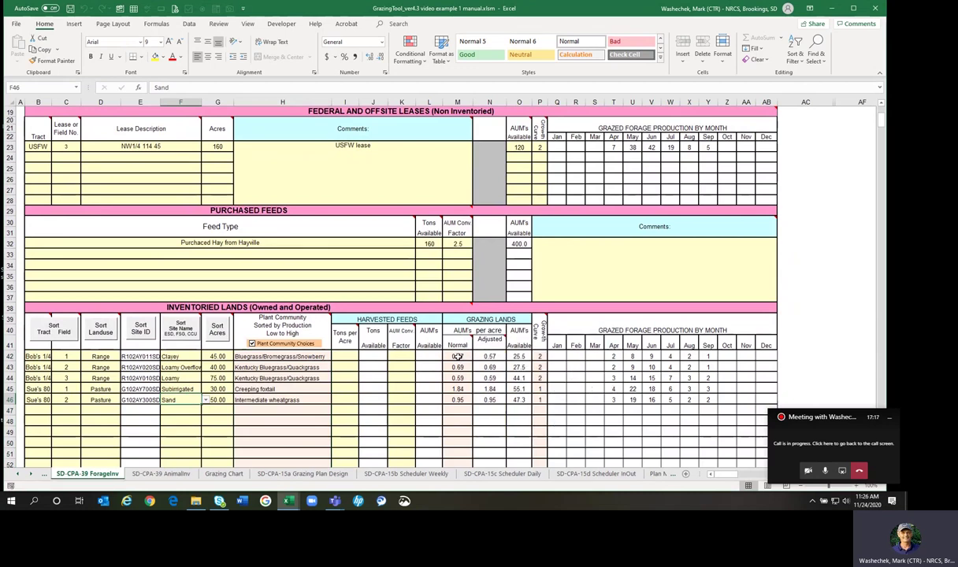
Set the plant community of range field 1, the Clayey site, to Smooth Bromegrass/Kentucky Bluegrass.
click(313, 356)
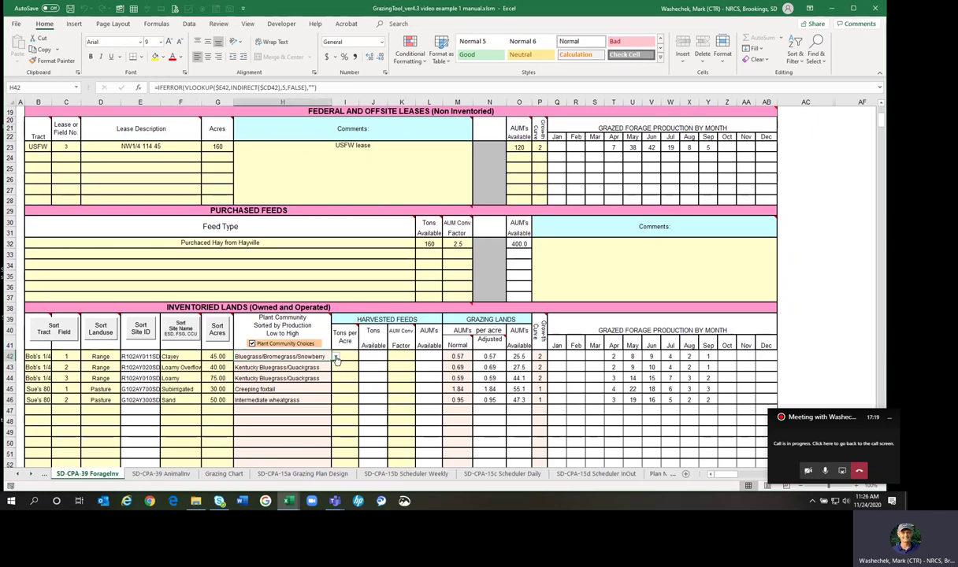
click(335, 356)
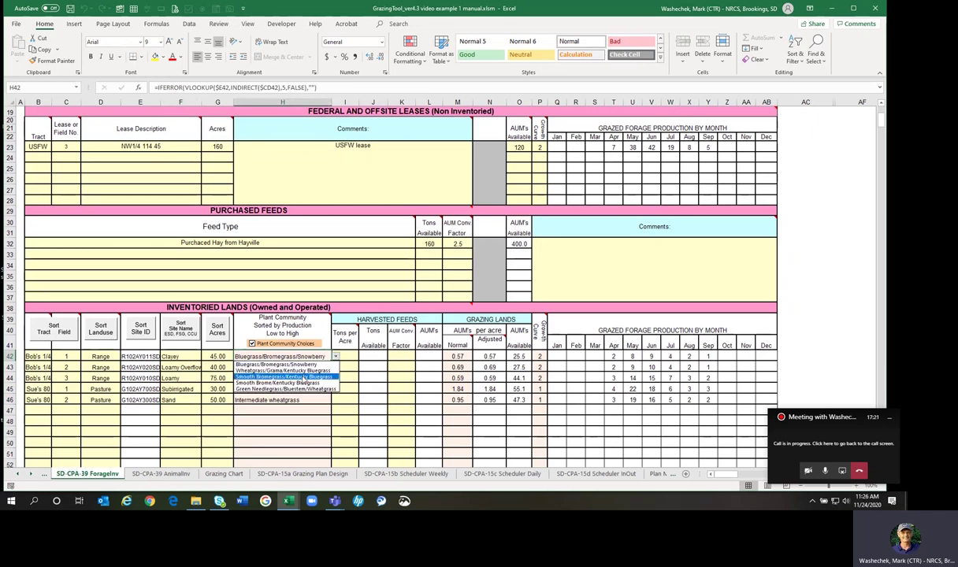
click(303, 376)
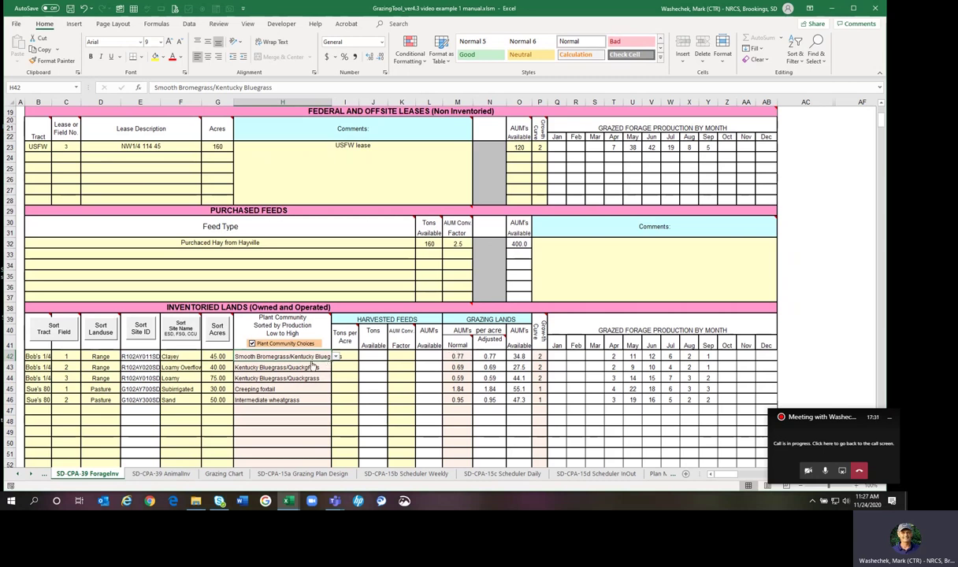
Set the plant community of range field 2 to Smooth Bromegrass/Kentucky Bluegrass and of range field 3 to Needlegrass/Little Bluestem/Kentucky Bluegrass.
click(299, 368)
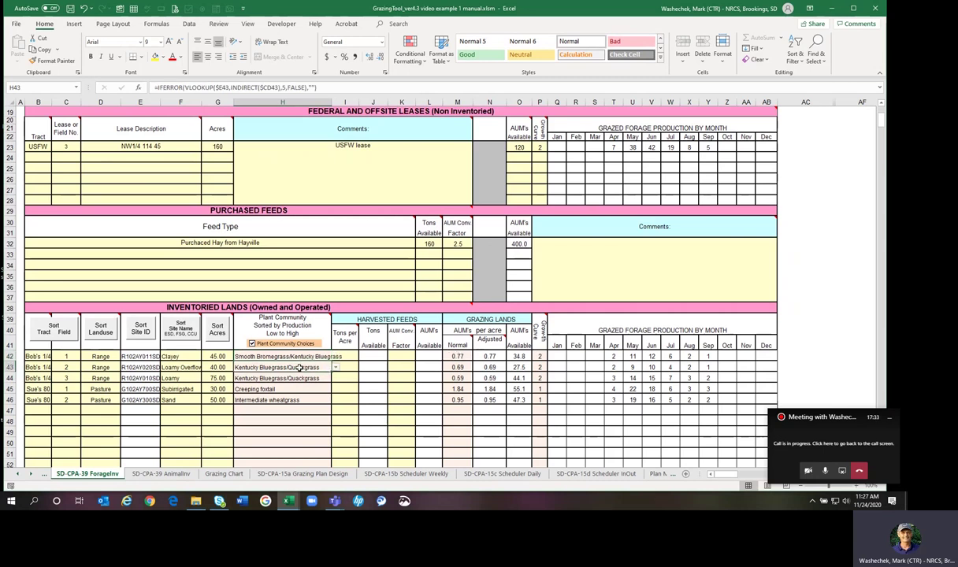
click(336, 368)
click(309, 388)
click(300, 378)
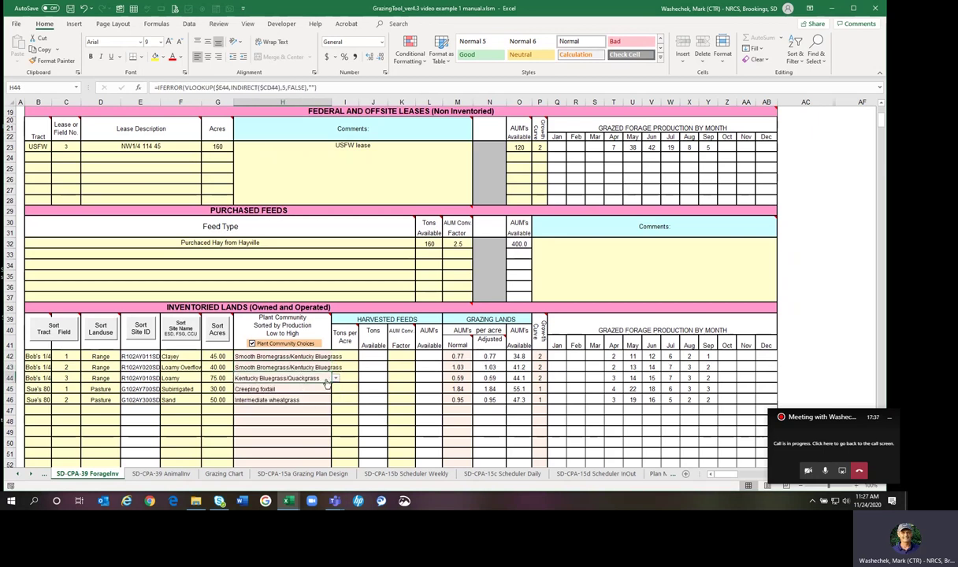
click(336, 378)
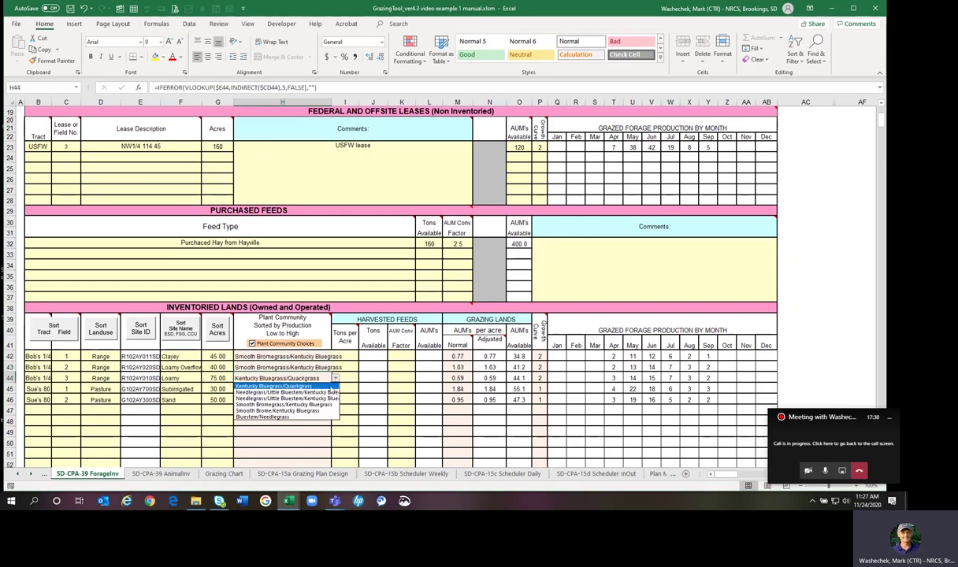
click(293, 392)
Set the plant community of pasture field 1 to Creeping foxtail and of pasture field 2 to Alfalfa/Smooth bromegrass.
click(299, 388)
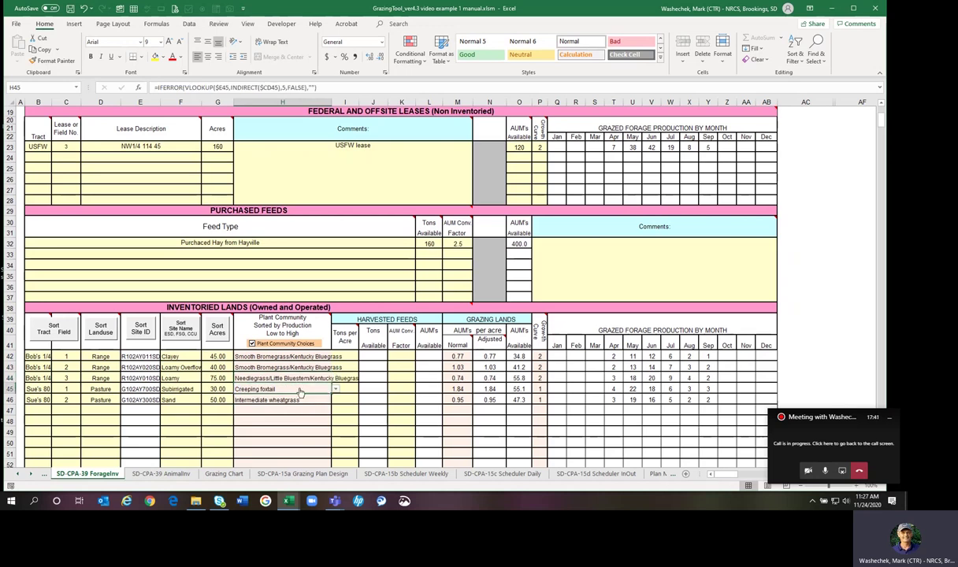
click(336, 389)
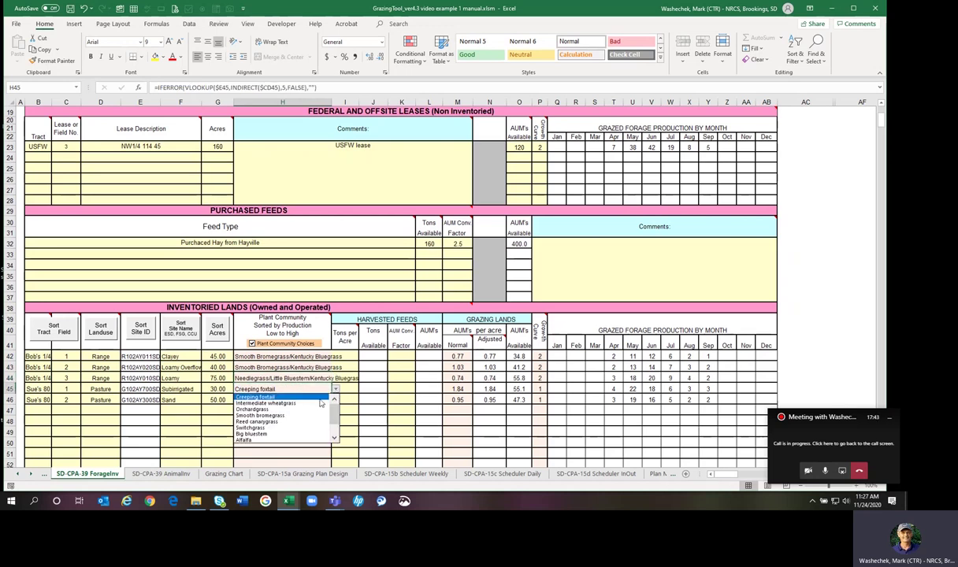
click(287, 396)
click(277, 400)
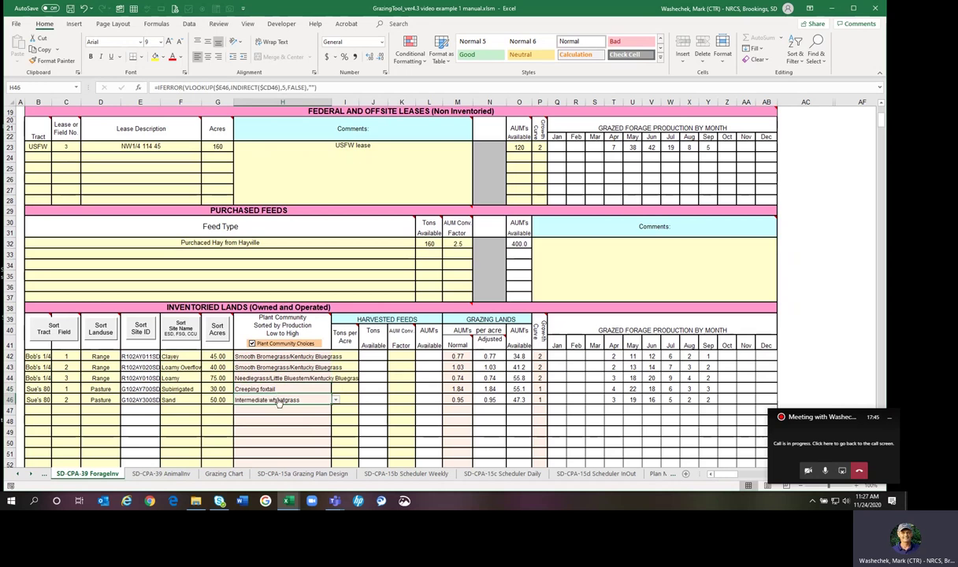
click(335, 400)
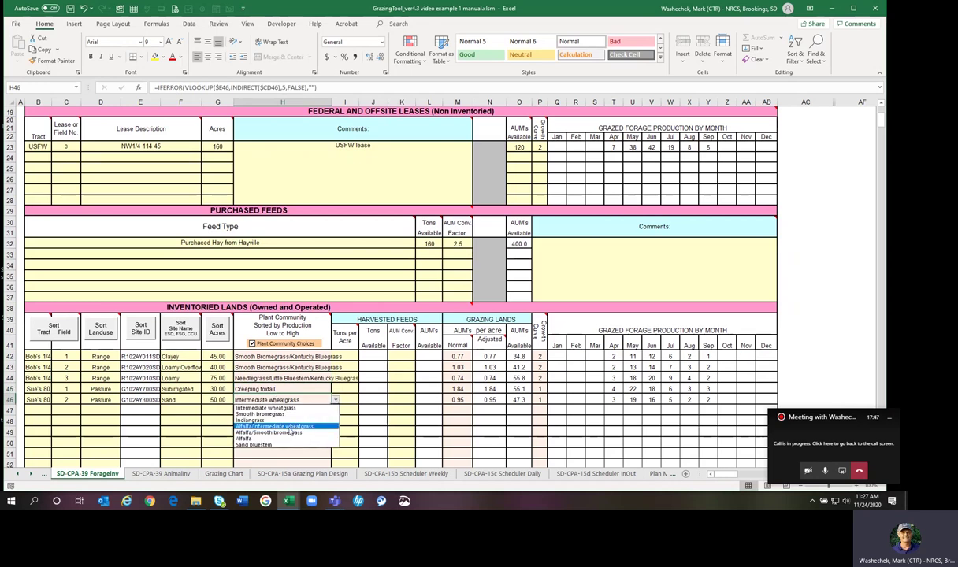
click(288, 427)
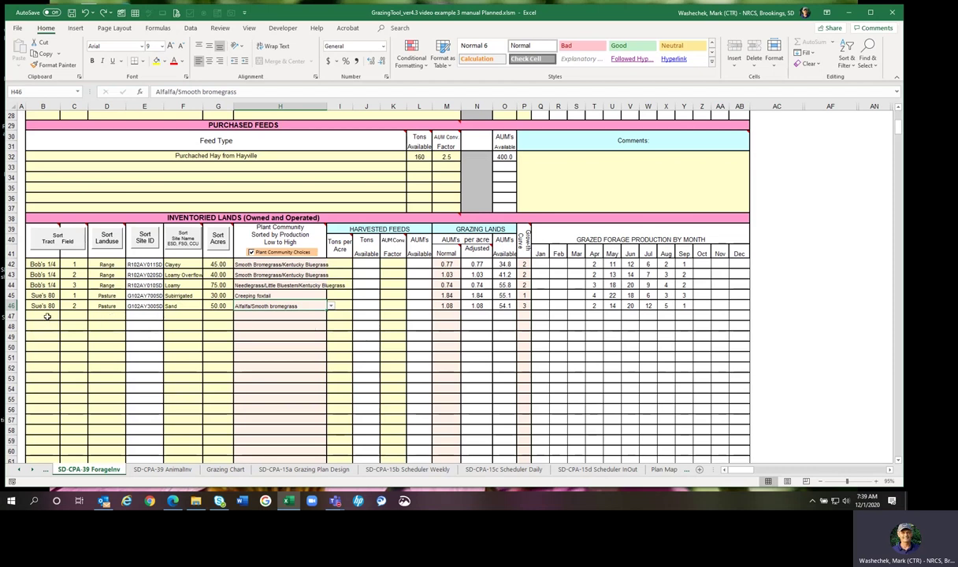
Enter the tract name Walters back 80 in the first empty inventoried lands row and widen the Tract column to fit it.
click(47, 316)
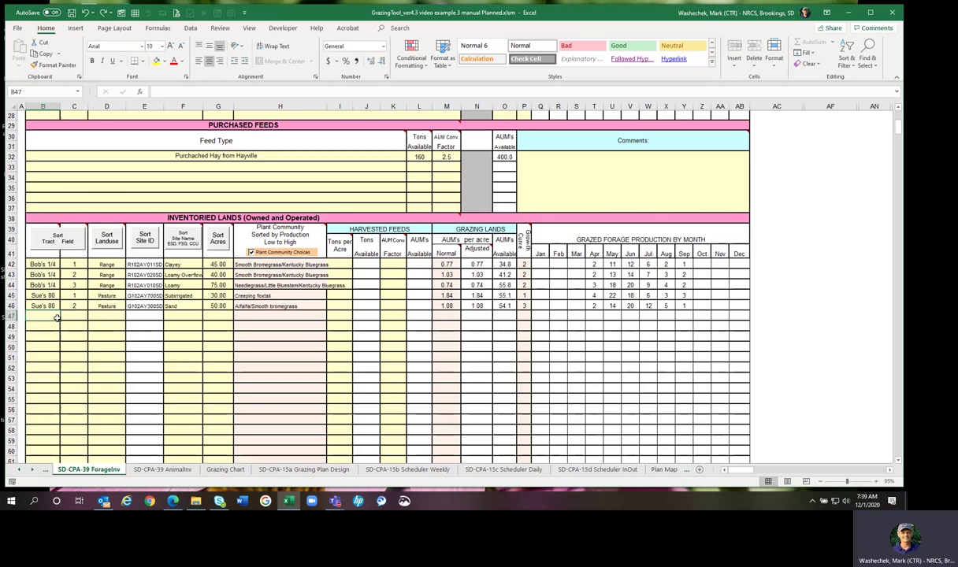
text(Walters)
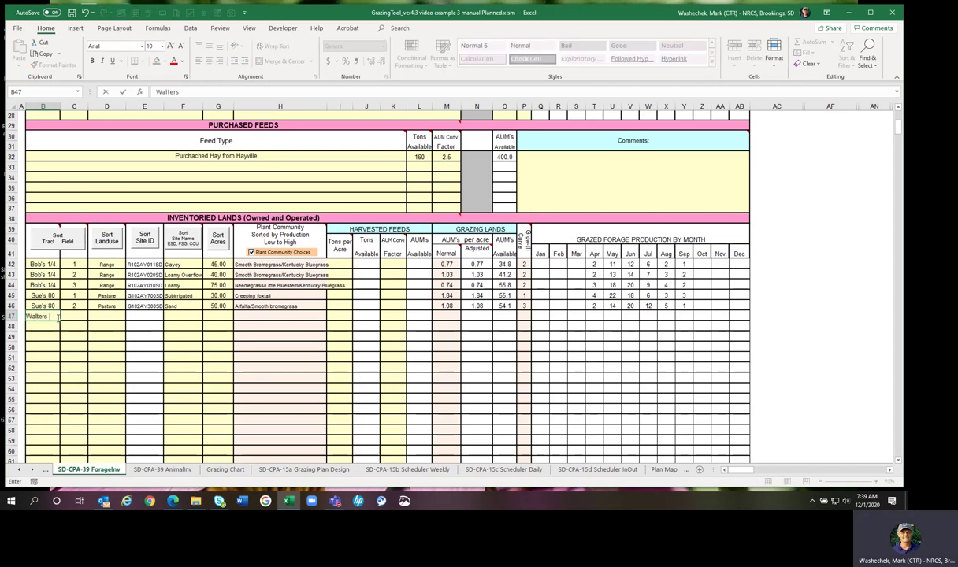
text( back)
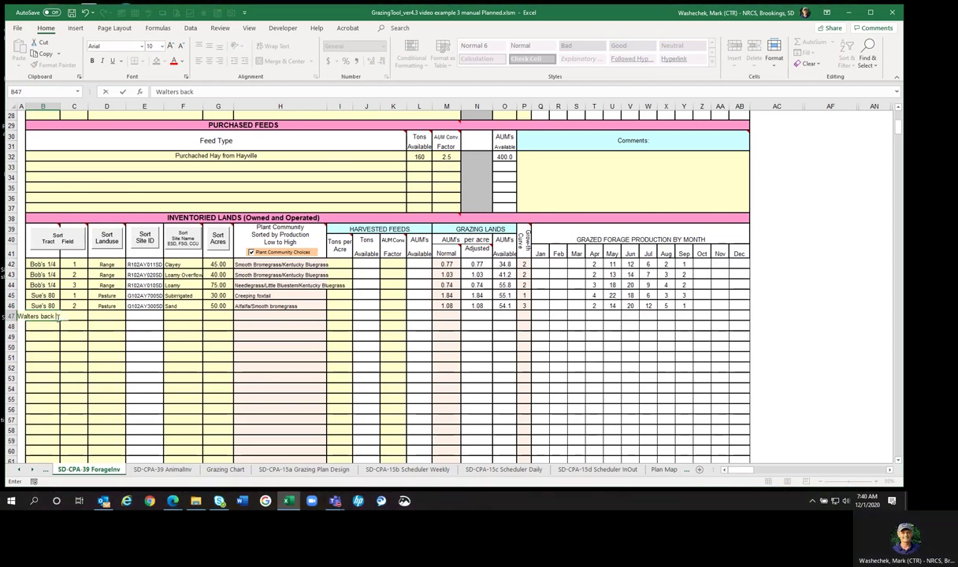
text( 80)
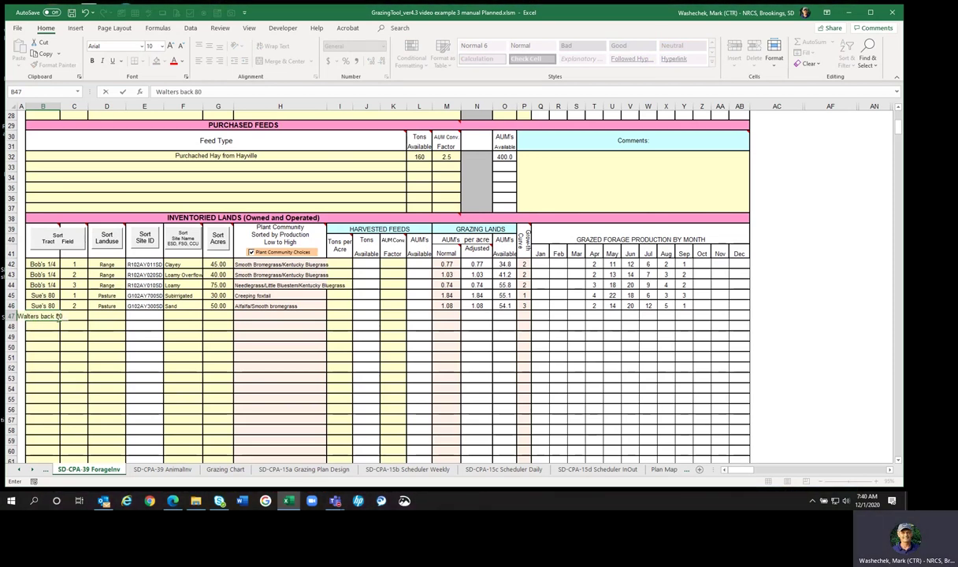
click(75, 326)
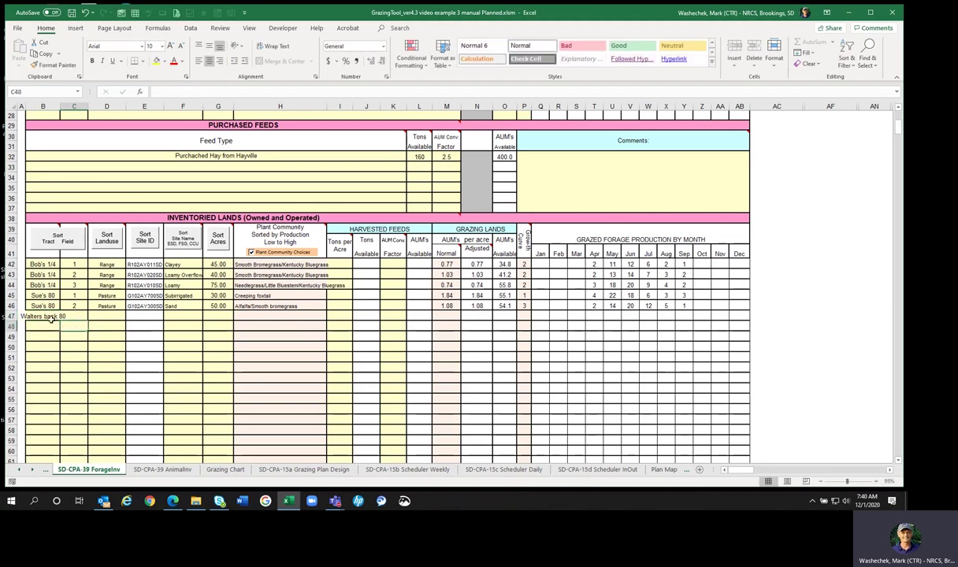
drag(60, 106, 75, 106)
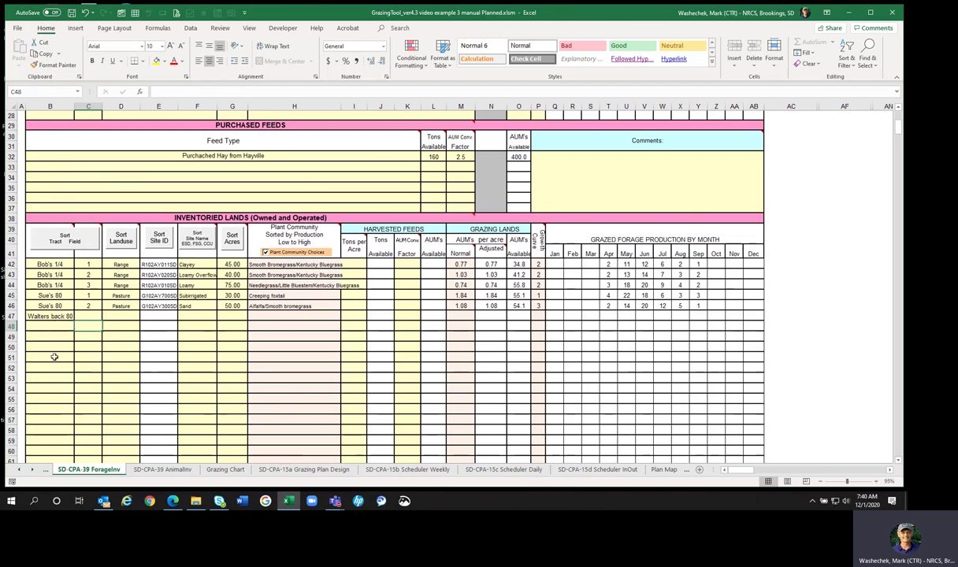
Undo the widening of the Tract column and the new tract name entry.
click(87, 13)
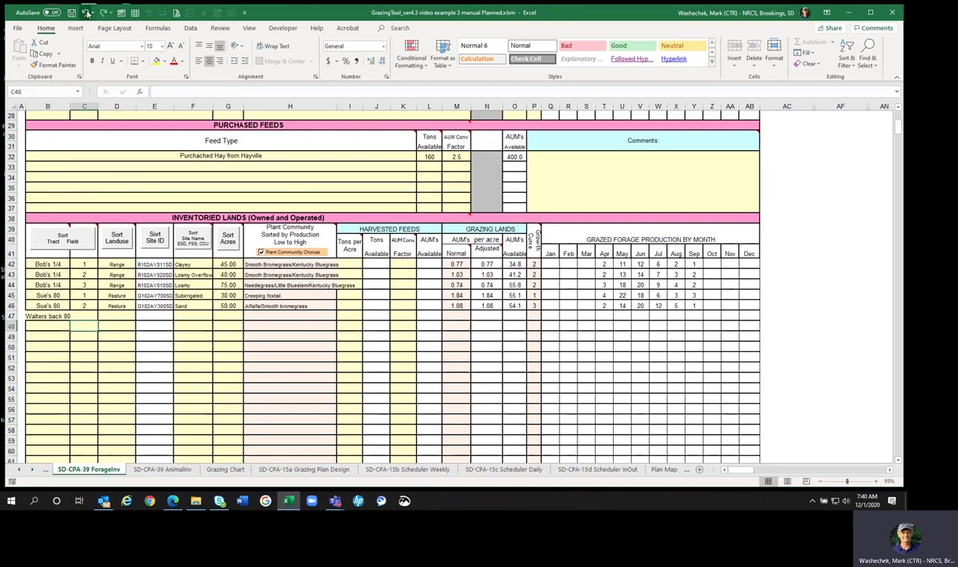
click(87, 14)
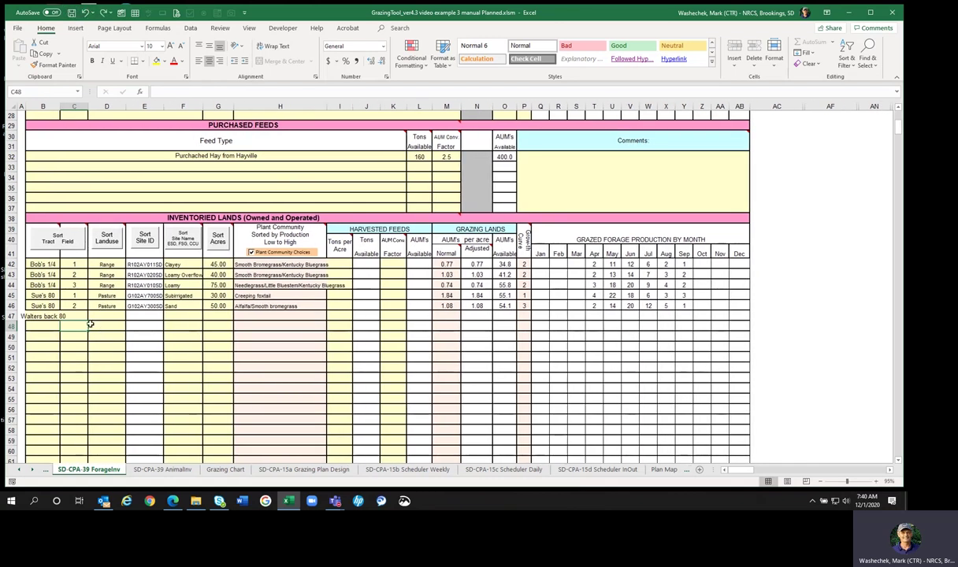
click(87, 14)
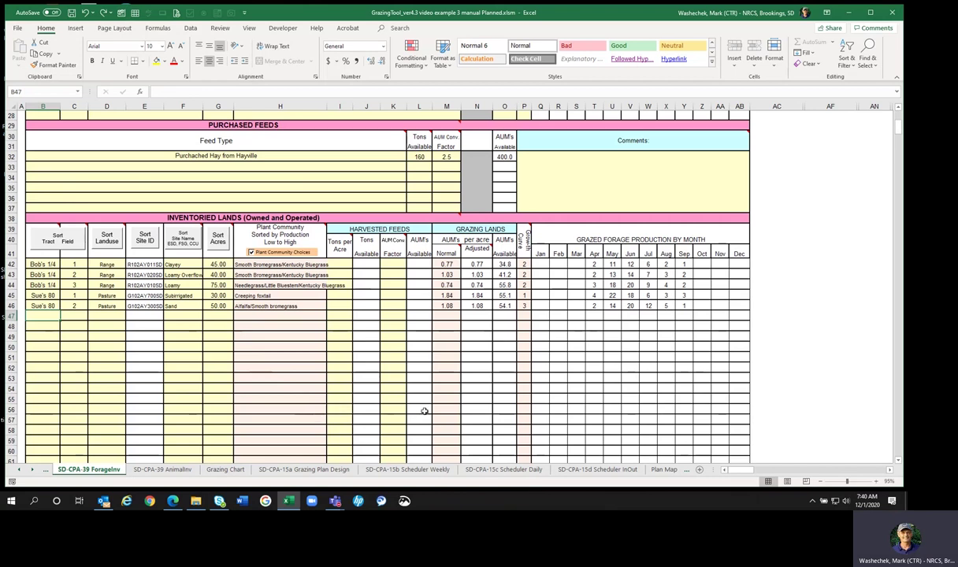
Set the production level for the initial suggested stocking rate to High and check the AUM's per acre of the inventoried lands.
scroll(515, 397, up, 9)
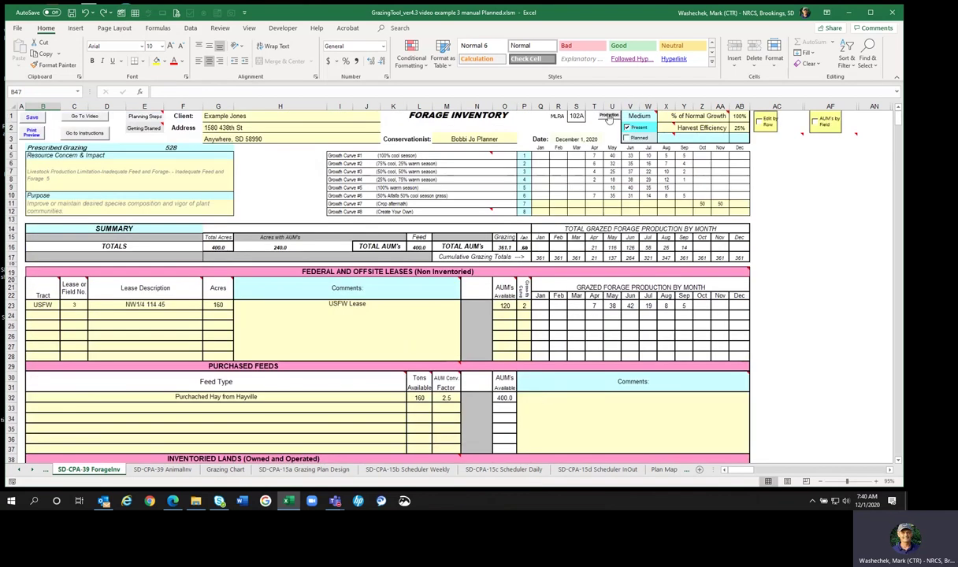
click(608, 116)
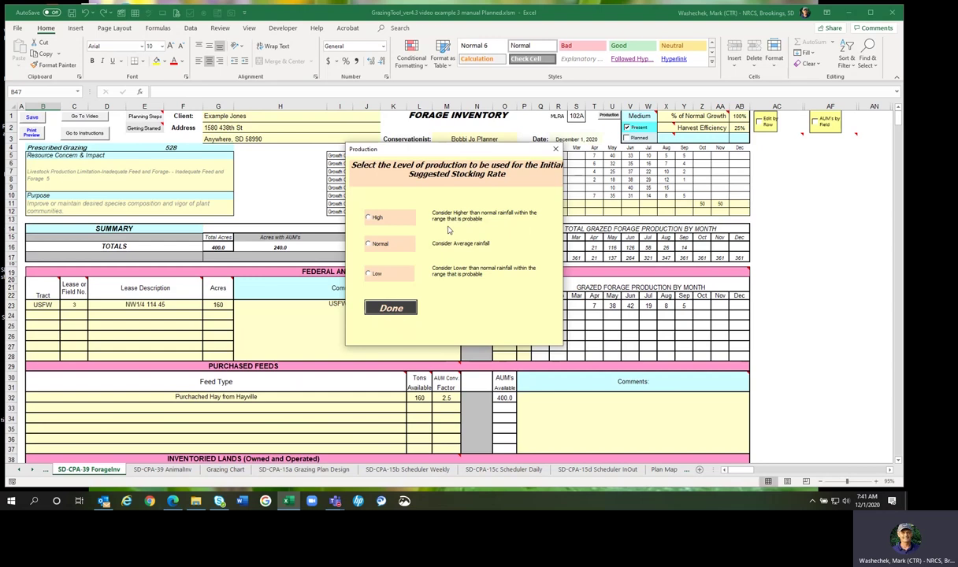
click(376, 224)
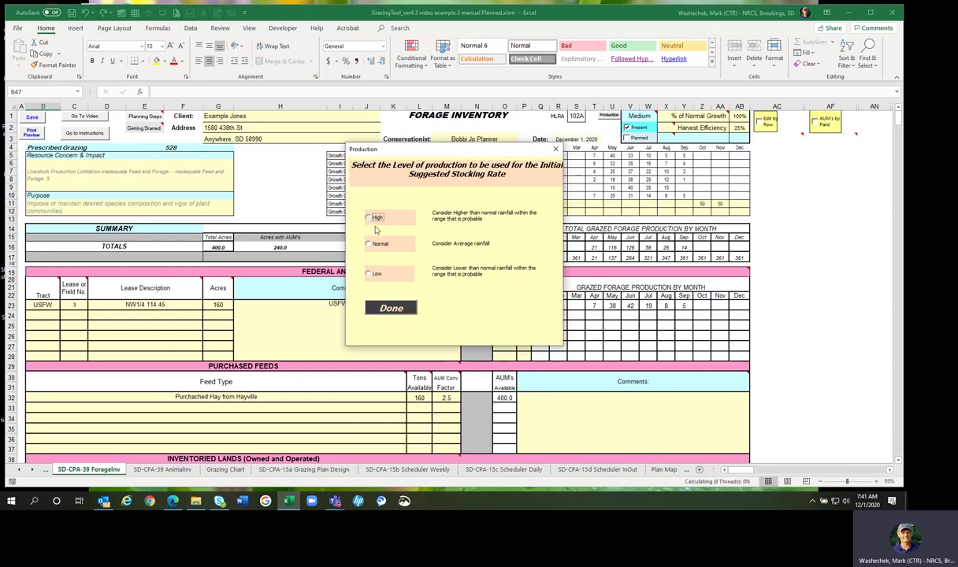
click(398, 310)
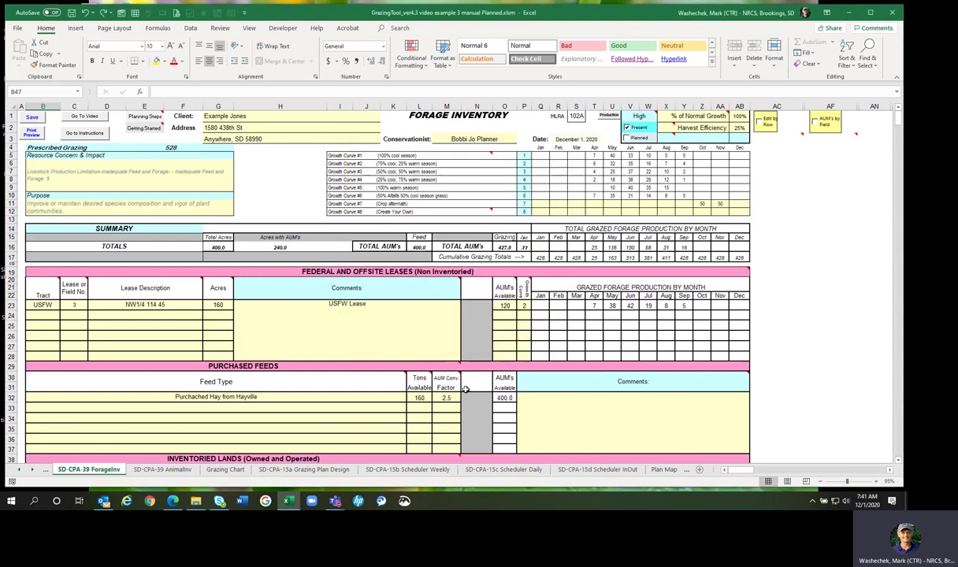
scroll(422, 384, down, 5)
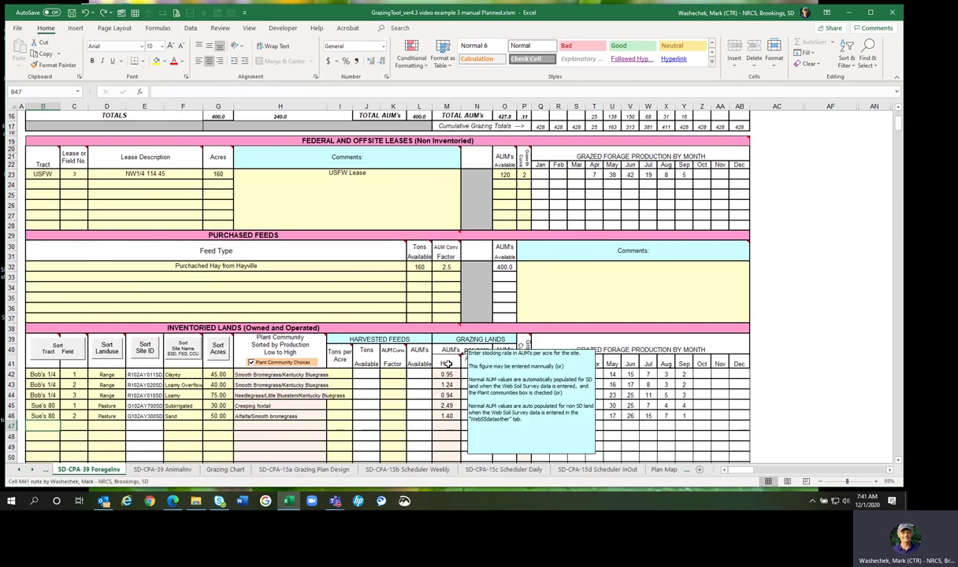
click(447, 363)
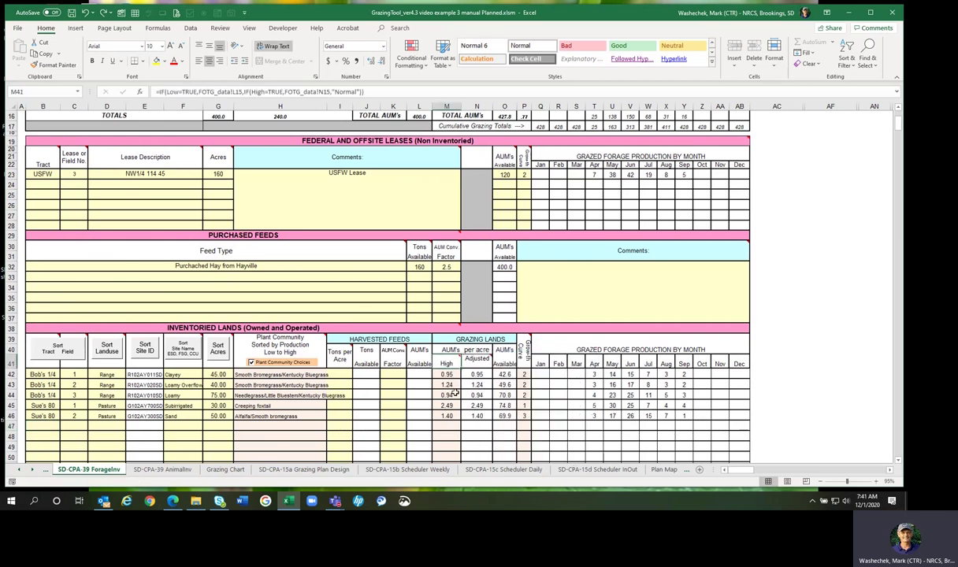
Set the production level back to Normal and review the AUM's of the inventoried lands.
scroll(618, 127, up, 5)
click(609, 115)
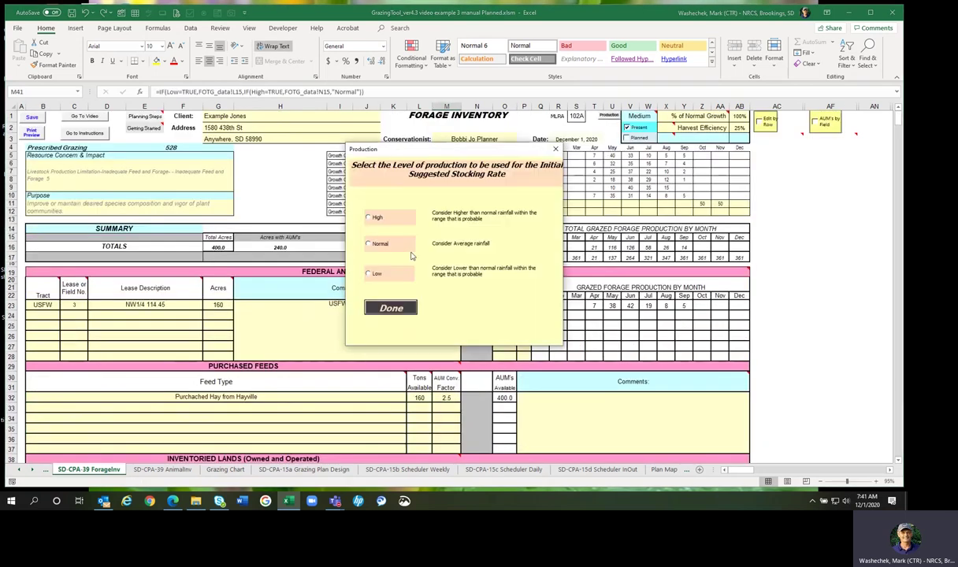
click(374, 245)
click(391, 308)
scroll(473, 327, down, 2)
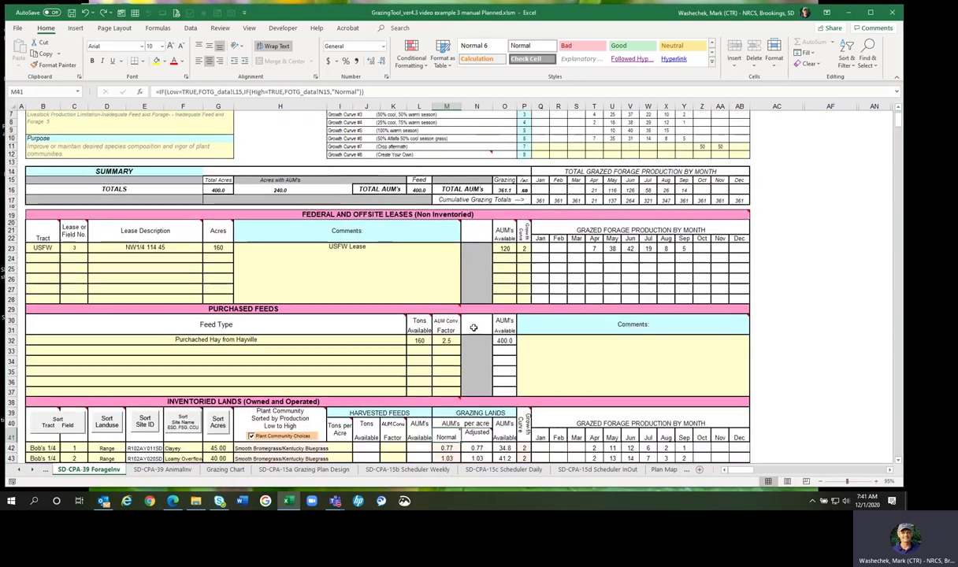
scroll(473, 328, down, 1)
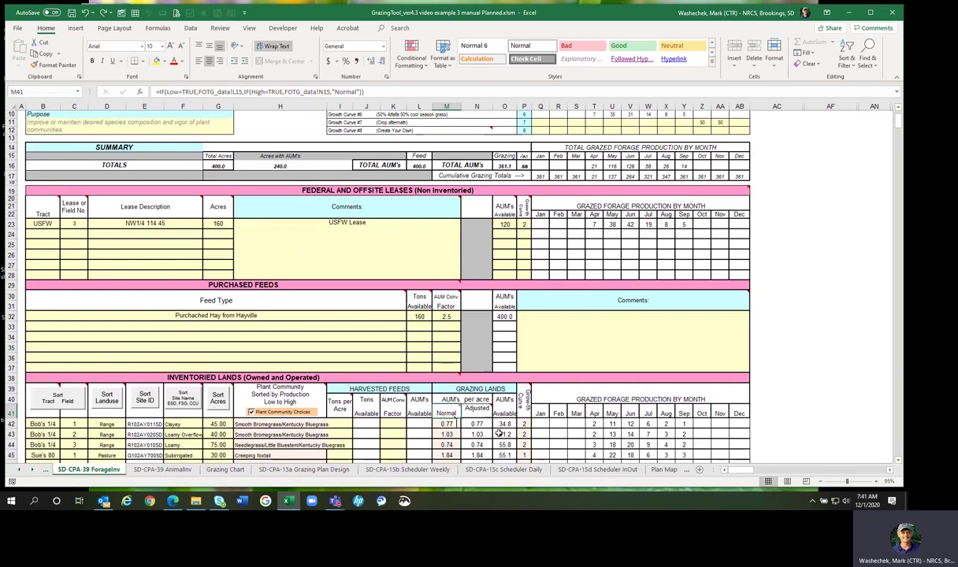
Set the % of Normal Growth to 80% and check the adjusted AUM's per acre of the inventoried lands.
scroll(498, 433, up, 3)
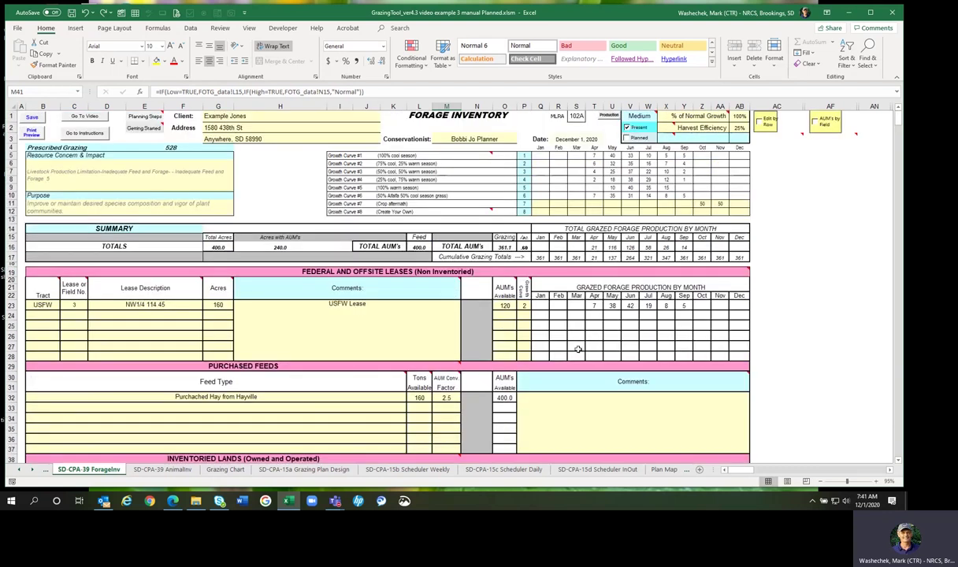
click(738, 116)
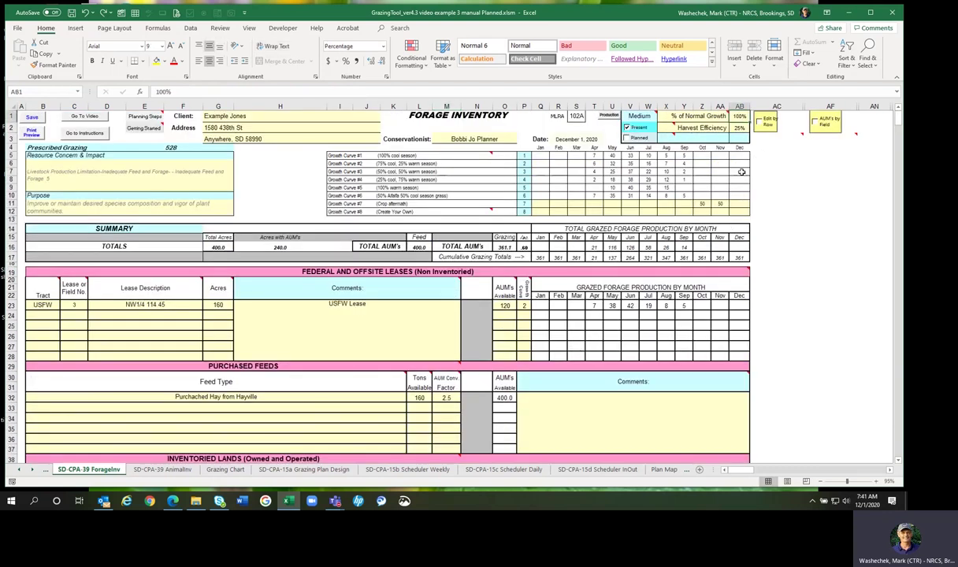
text(80)
click(755, 163)
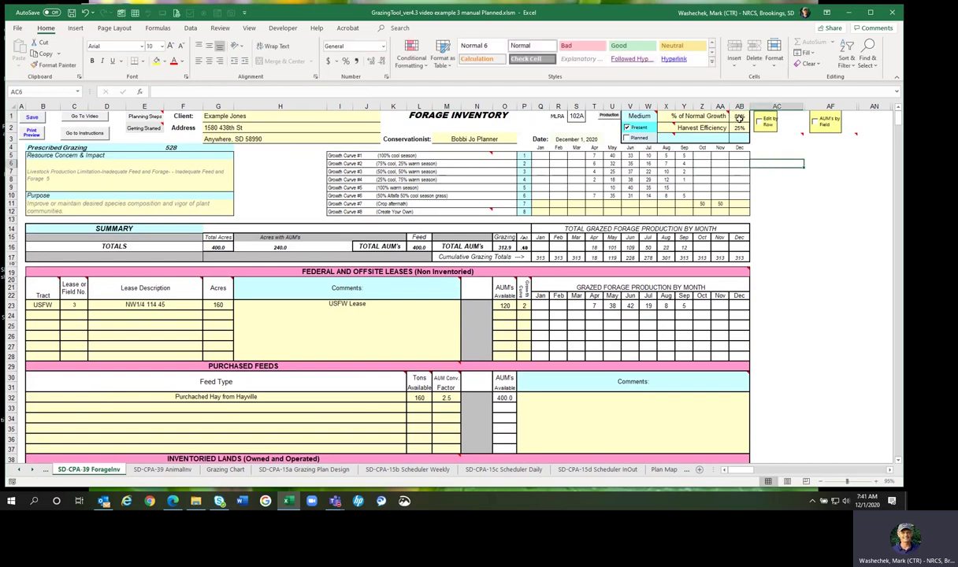
scroll(711, 366, down, 3)
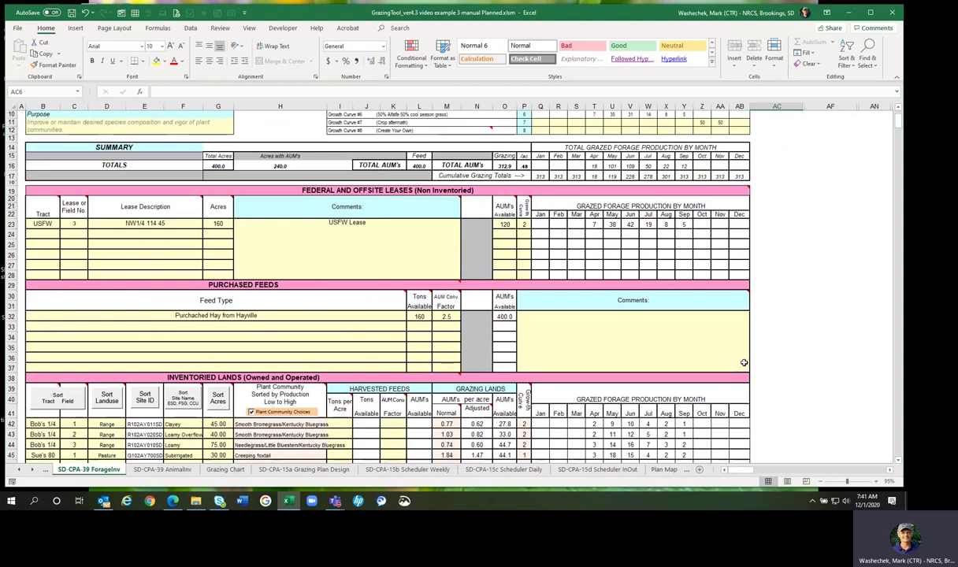
scroll(706, 343, down, 1)
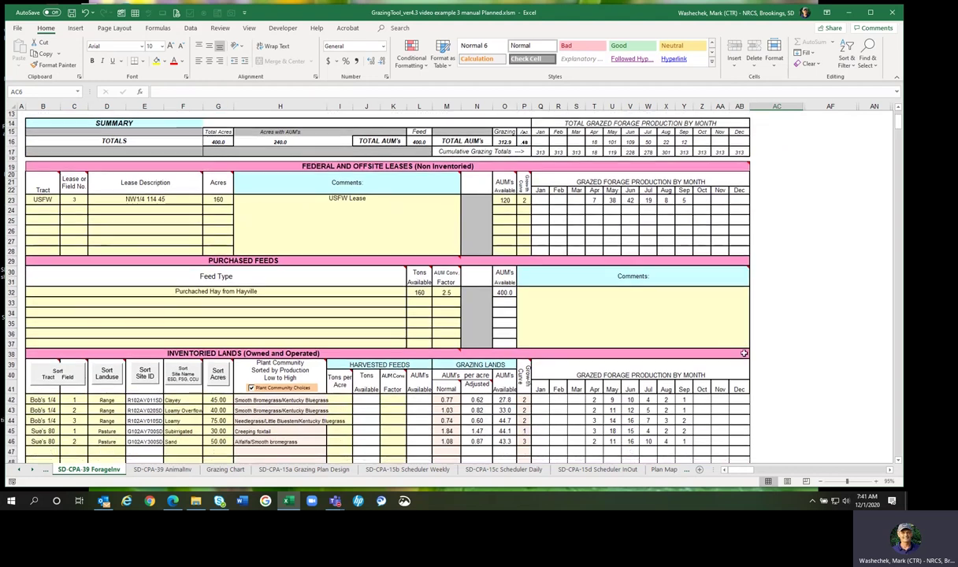
click(475, 400)
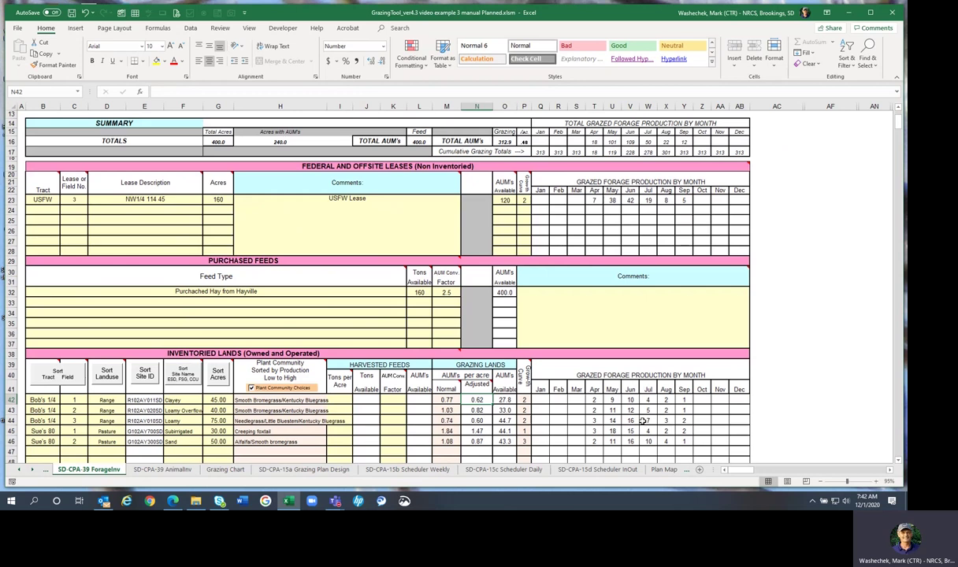
Set the % of Normal Growth back to 100%.
scroll(637, 384, up, 4)
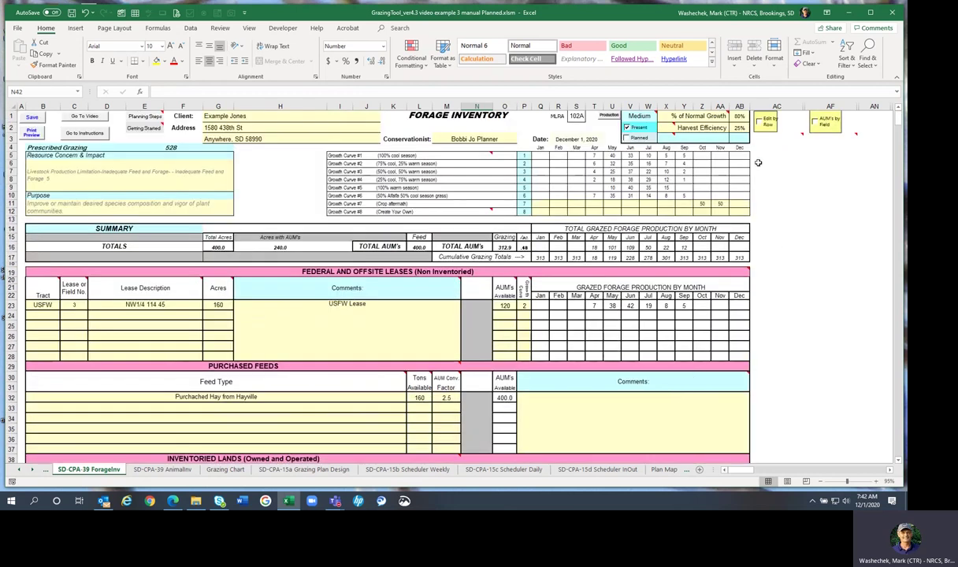
click(740, 116)
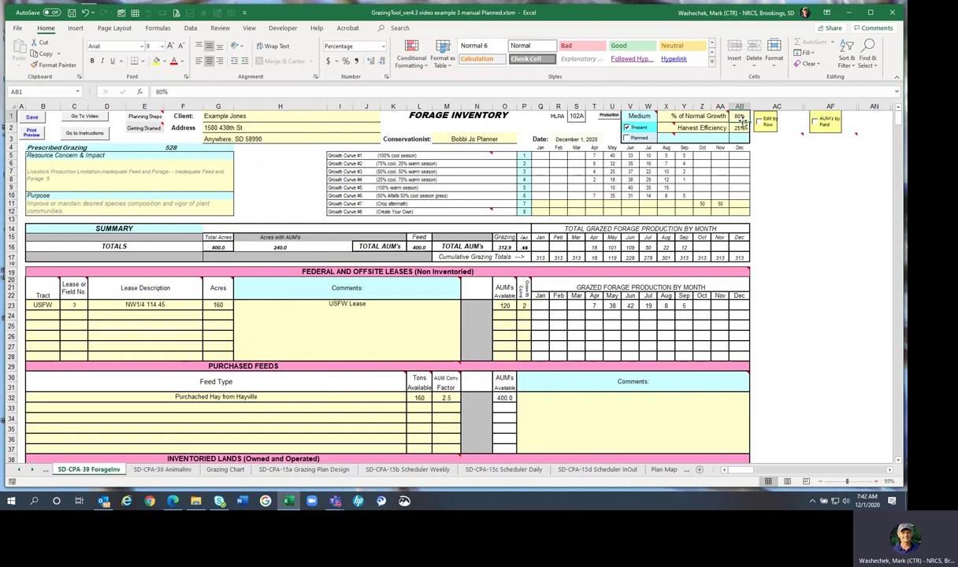
text(100)
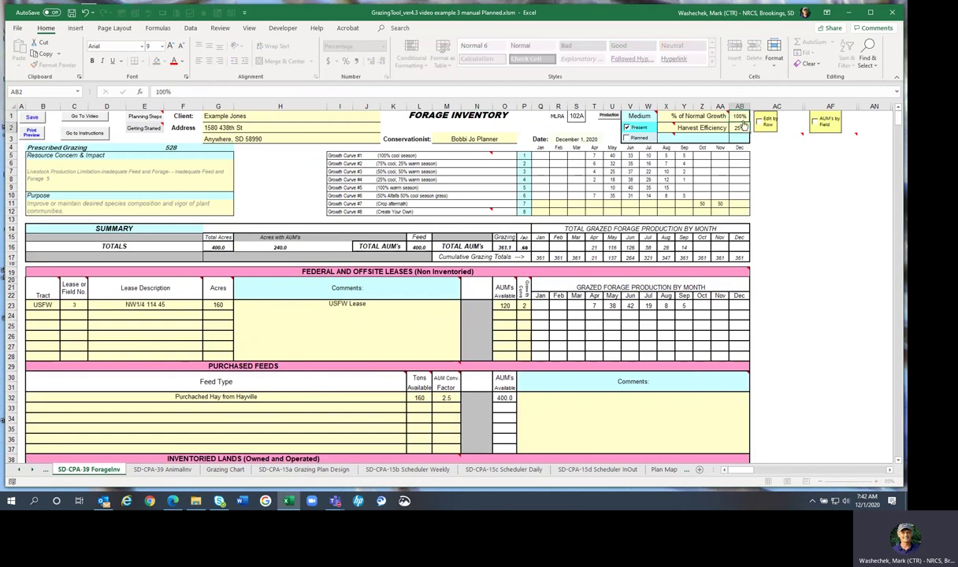
Override the normal grazing AUM's per acre of the Alfalfa/Smooth bromegrass field in the inventoried lands with 1.5.
key(Return)
scroll(543, 189, down, 1)
scroll(551, 196, down, 2)
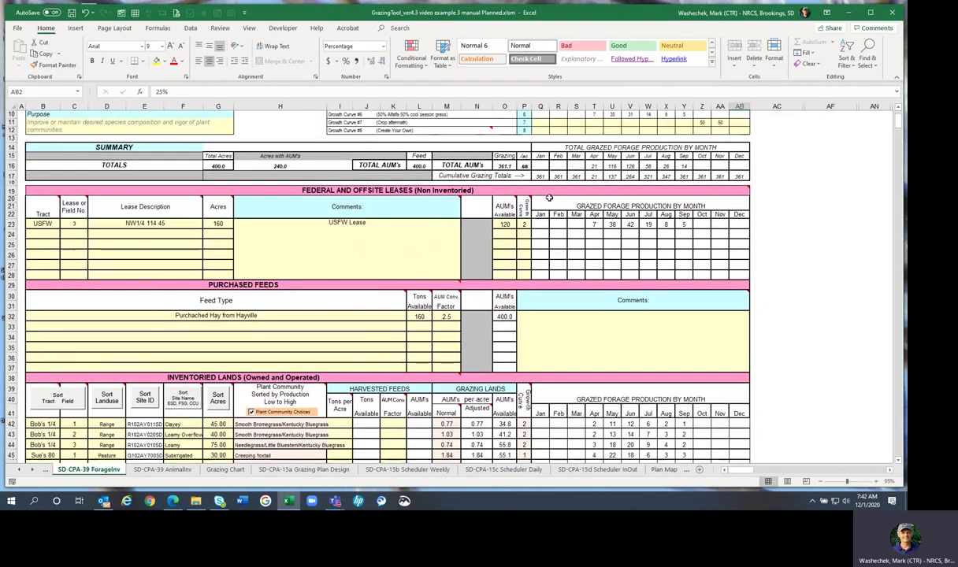
scroll(547, 199, down, 2)
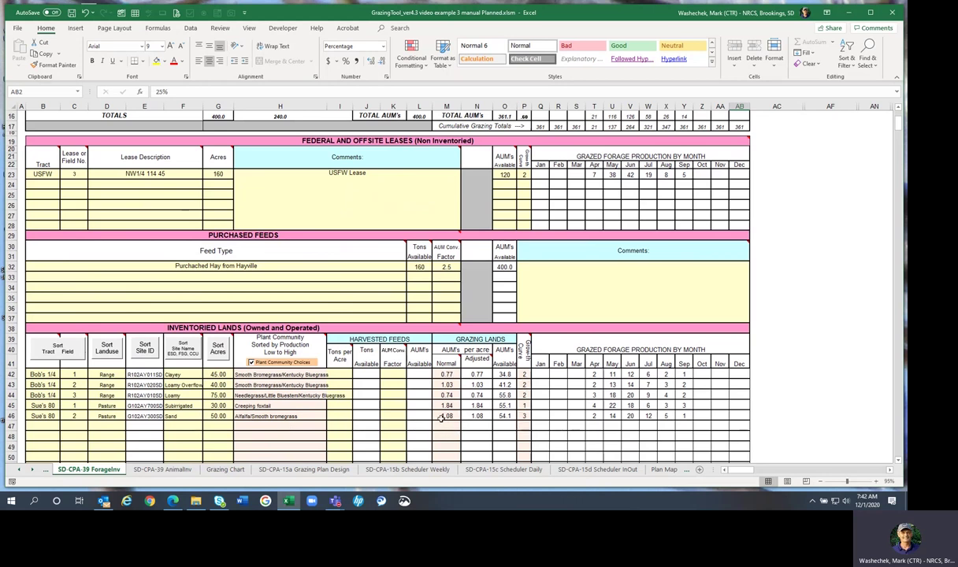
click(445, 416)
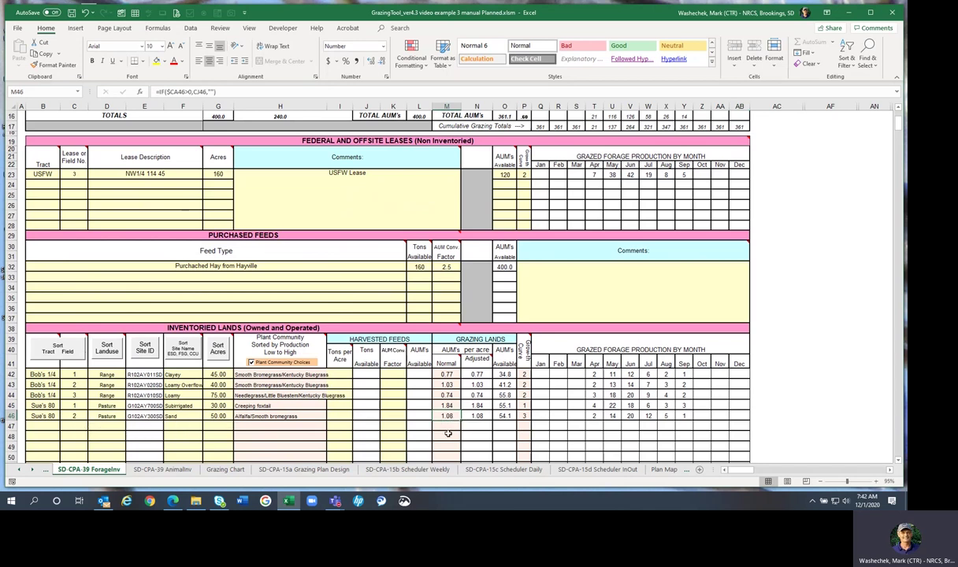
text(1)
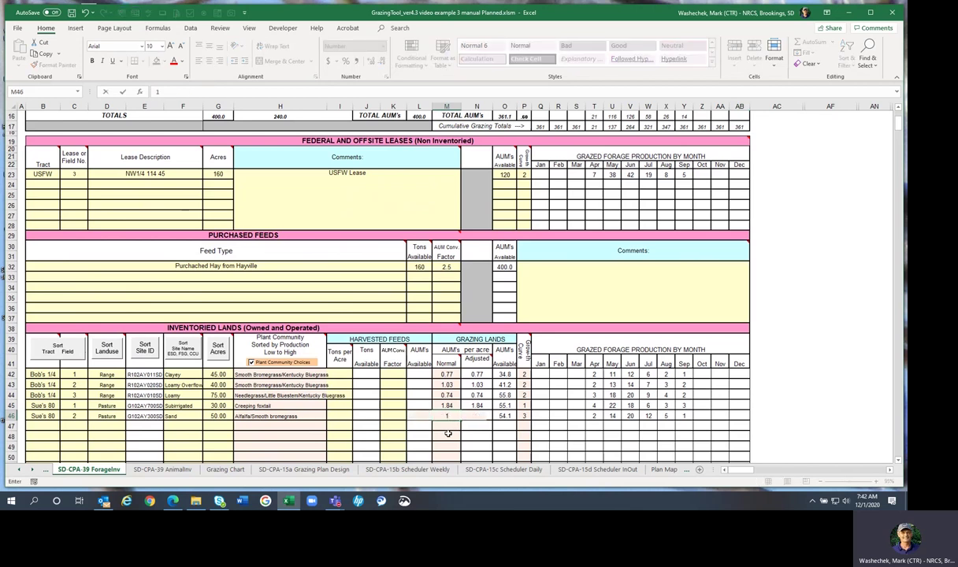
text(.5)
click(448, 435)
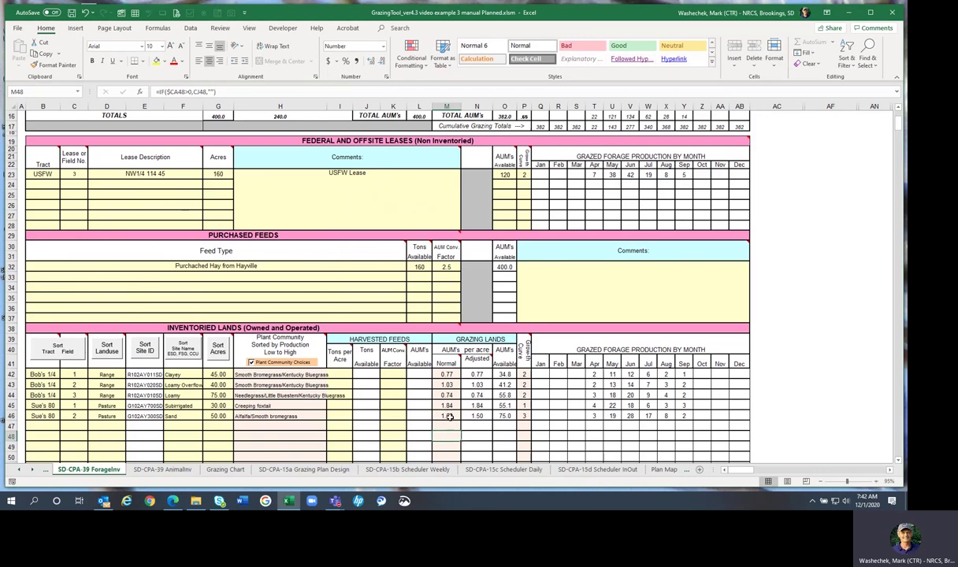
Restore the normal AUM's per acre formula of the Alfalfa/Smooth bromegrass row by filling it down from the Creeping foxtail row.
click(448, 417)
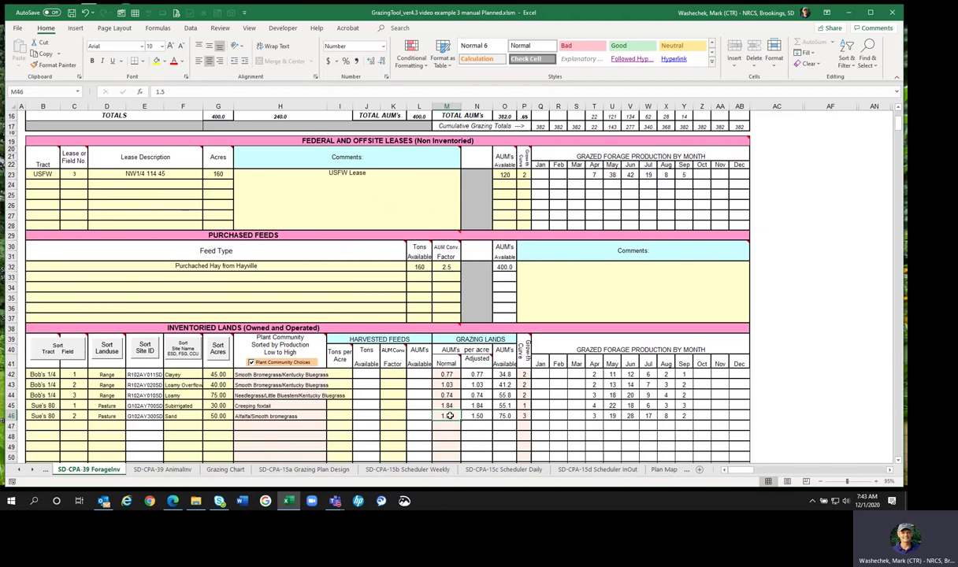
key(Up)
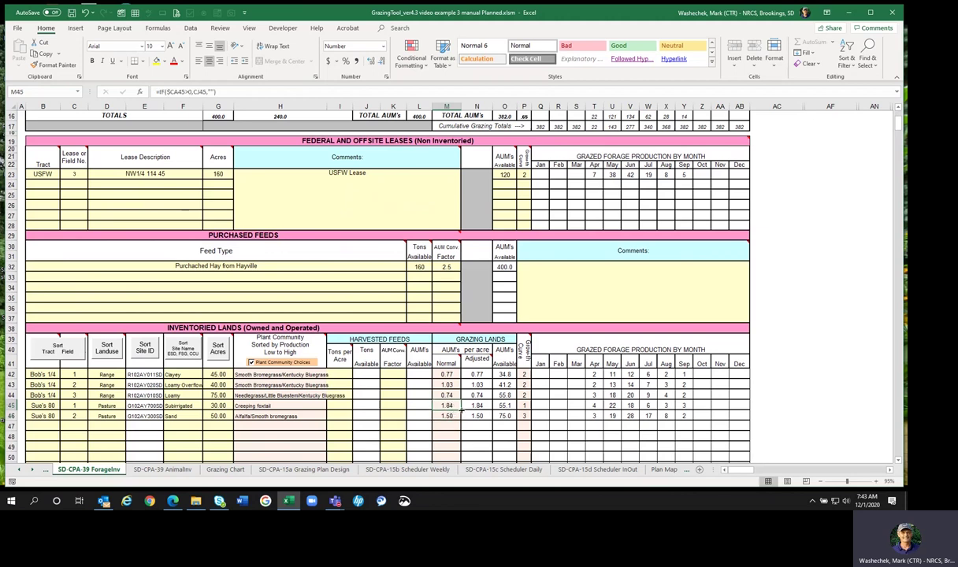
drag(460, 409, 461, 418)
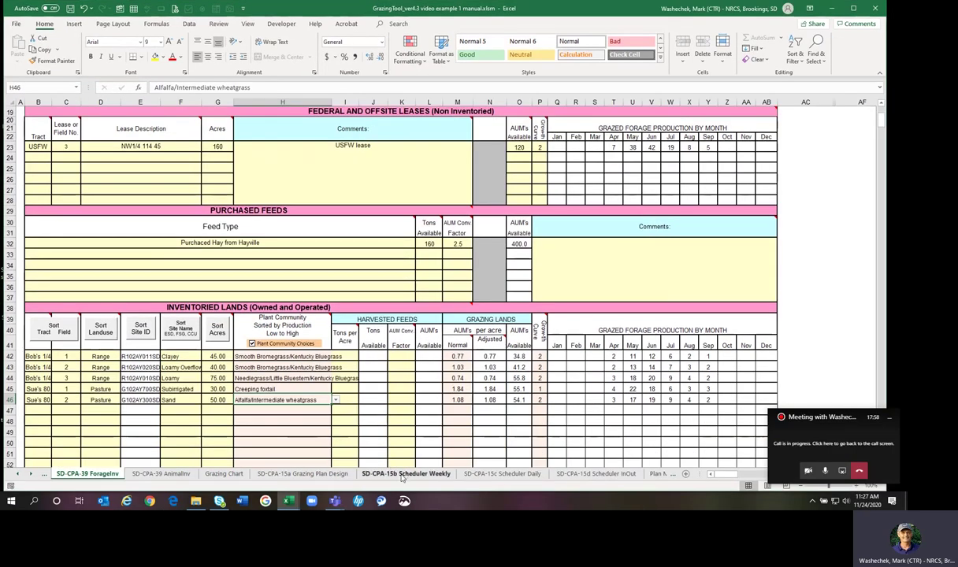
Review the Animal Inventory and the Grazing Chart comparing forage production with animal demand, and return to the Forage Inventory.
click(143, 475)
scroll(264, 354, up, 3)
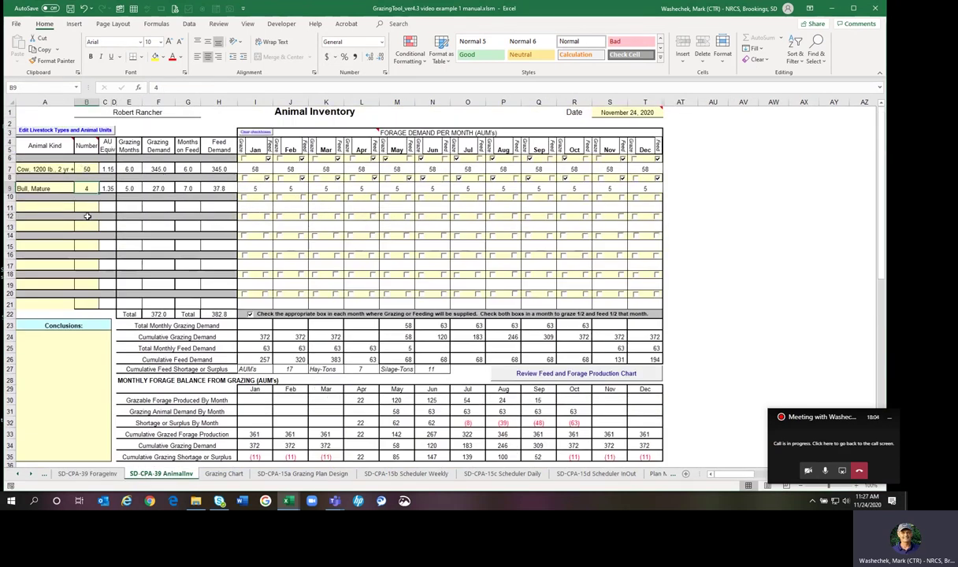
click(236, 476)
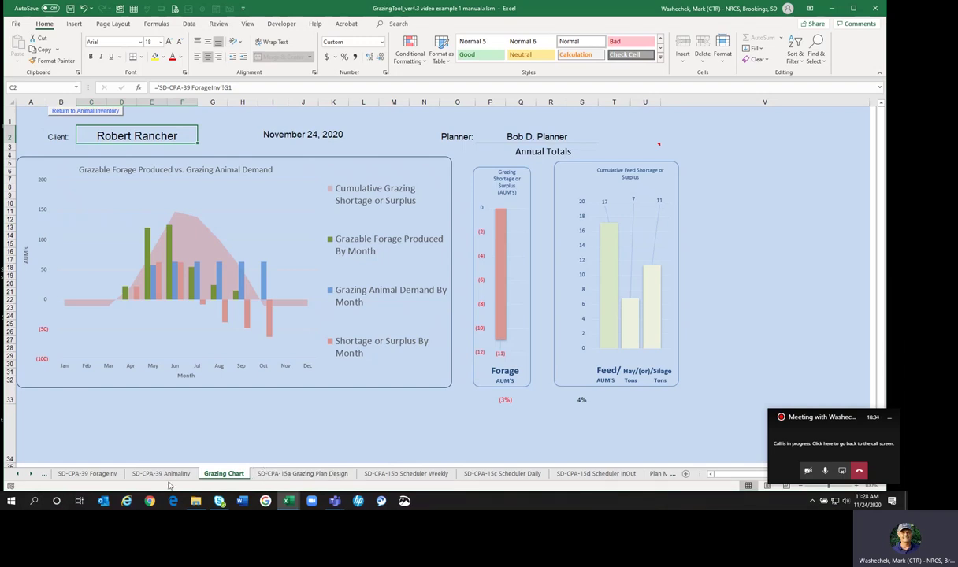
click(112, 475)
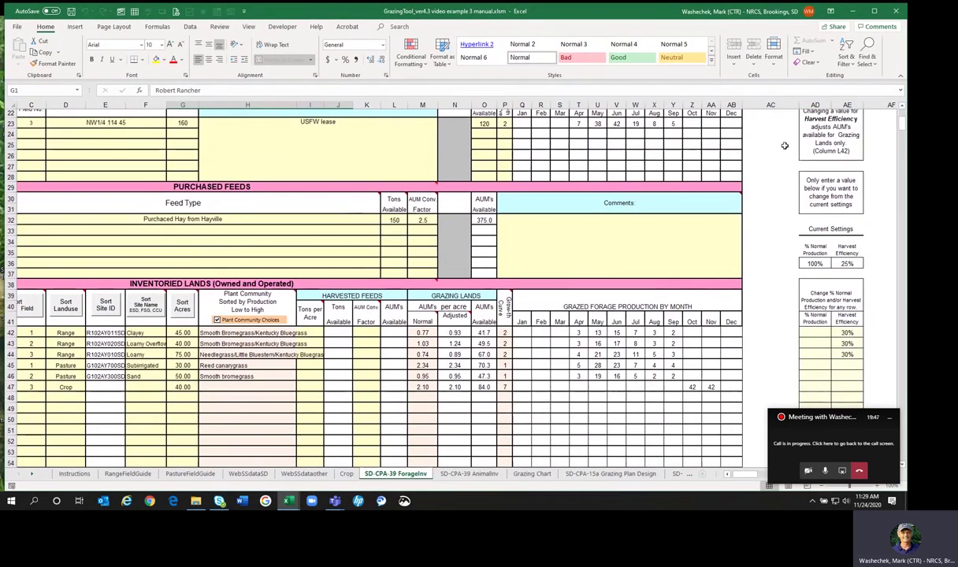
Read the note on editing by row and examine the harvest efficiency overrides entered for the three range fields.
scroll(784, 145, up, 7)
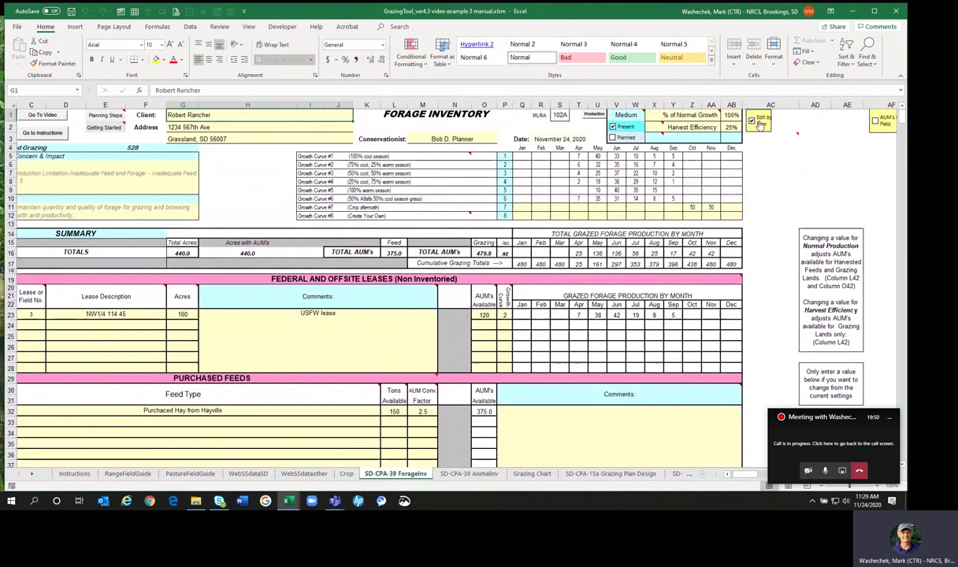
mouse_move(770, 132)
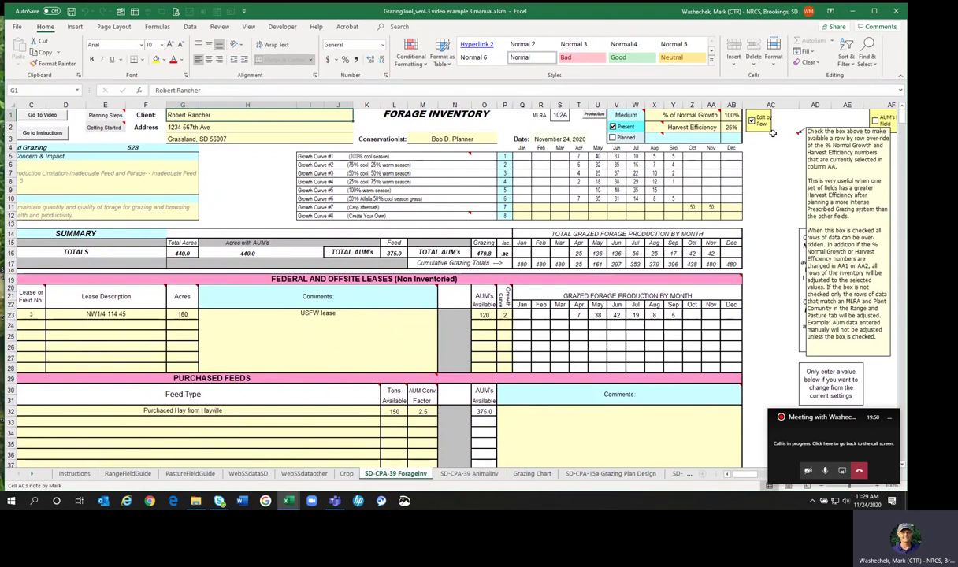
scroll(772, 133, down, 8)
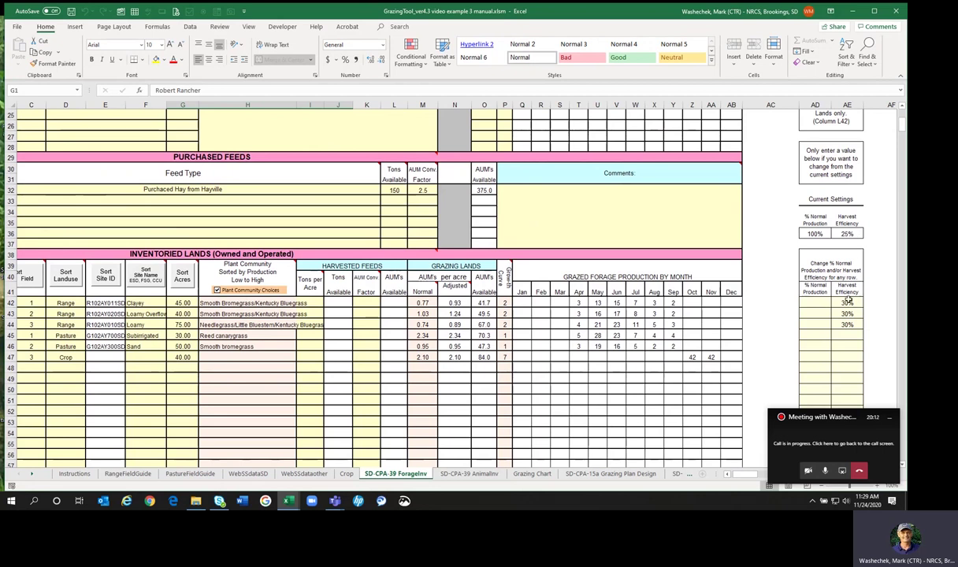
drag(847, 304, 850, 324)
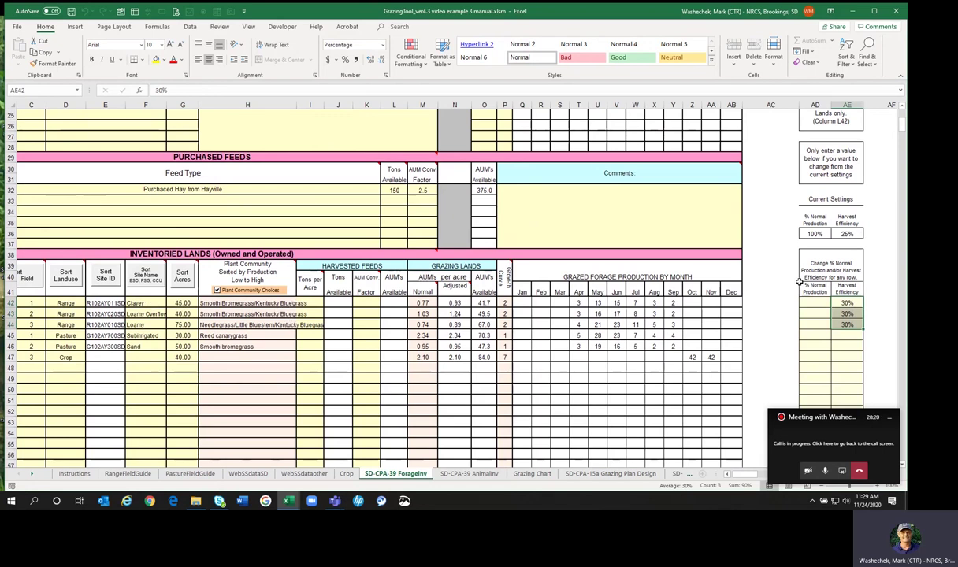
scroll(758, 266, up, 8)
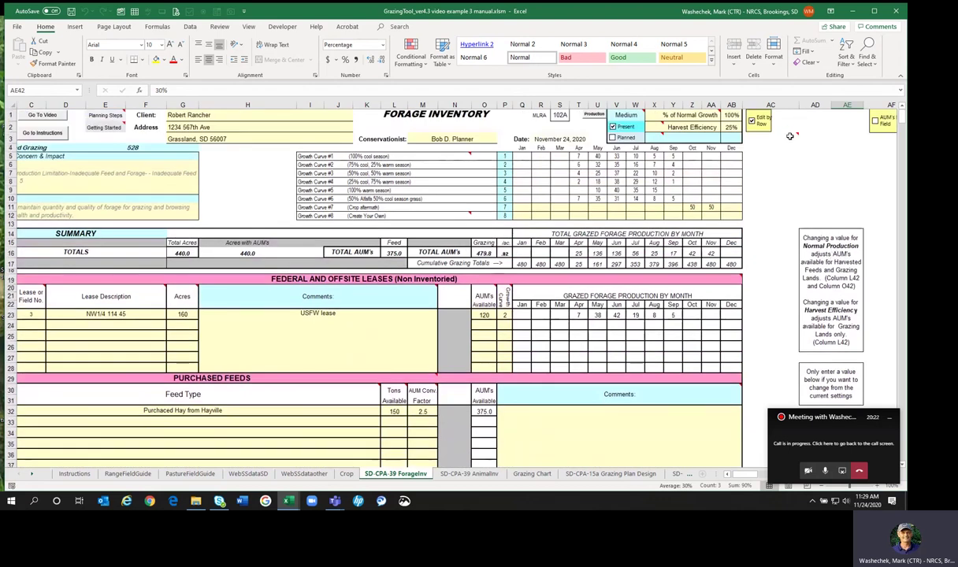
Read the harvest efficiency guidance for the present system and compare it with the range fields' row overrides.
mouse_move(640, 134)
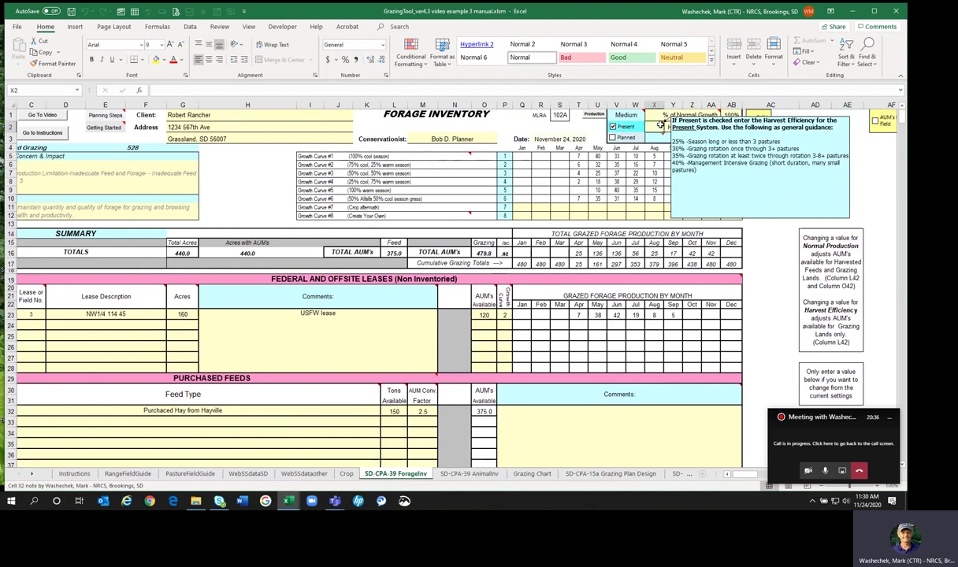
click(771, 215)
scroll(796, 361, down, 9)
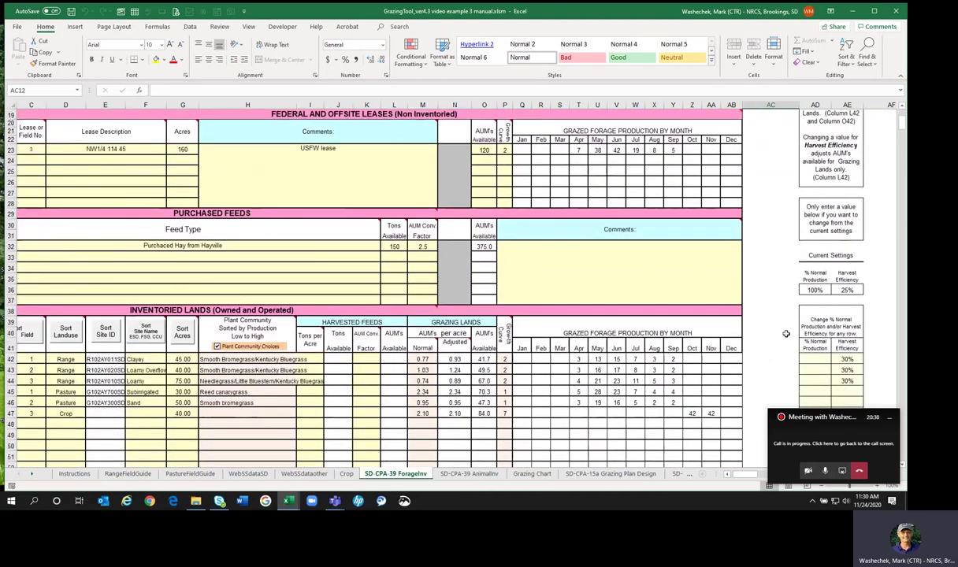
drag(848, 270, 828, 289)
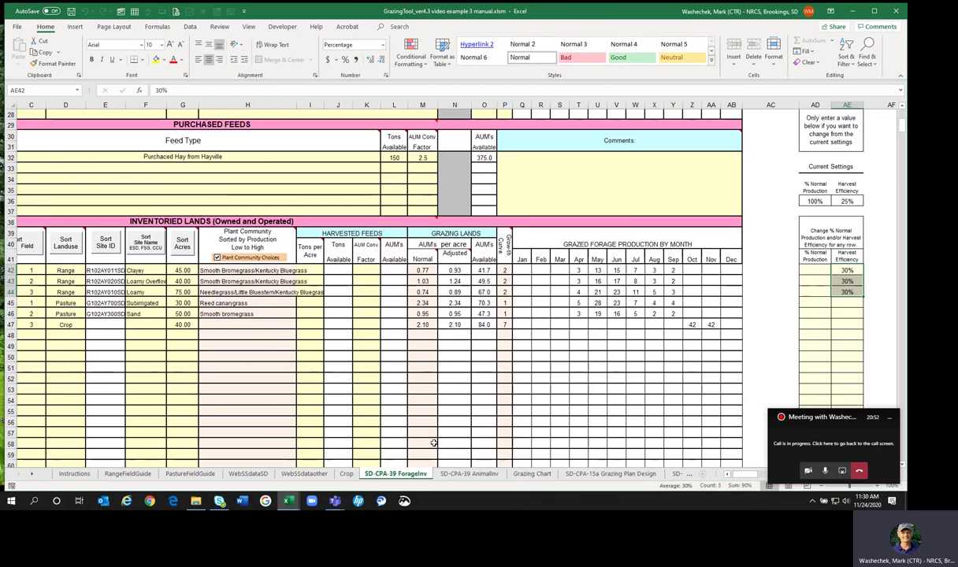
Check the corn aftermath AUM's per acre on the Crop job sheet against the crop field in the Forage Inventory.
click(345, 474)
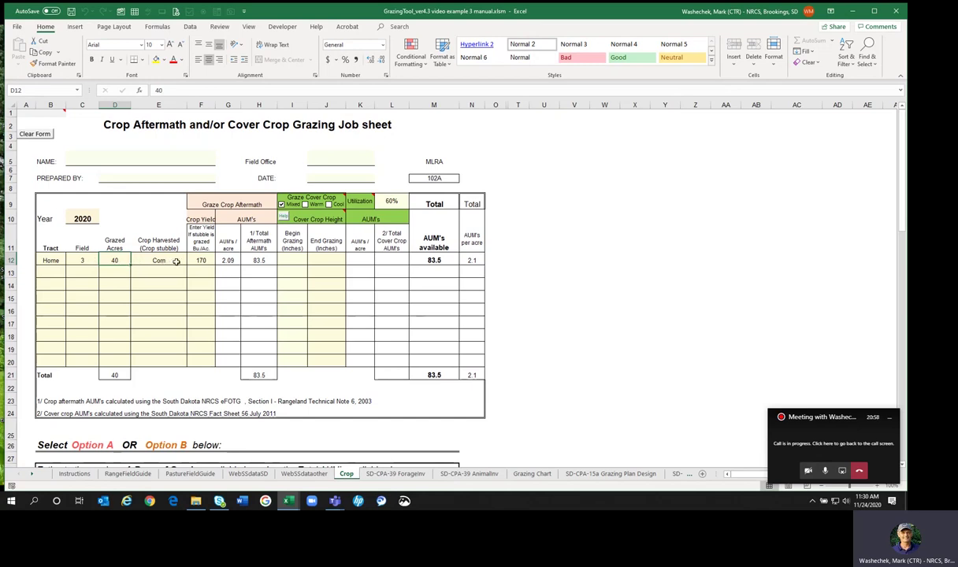
click(470, 374)
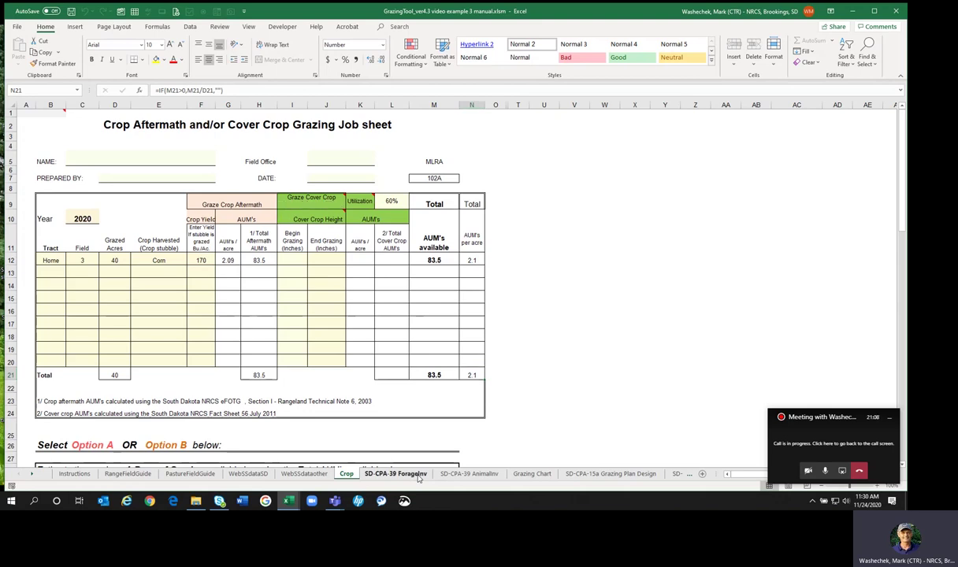
click(418, 476)
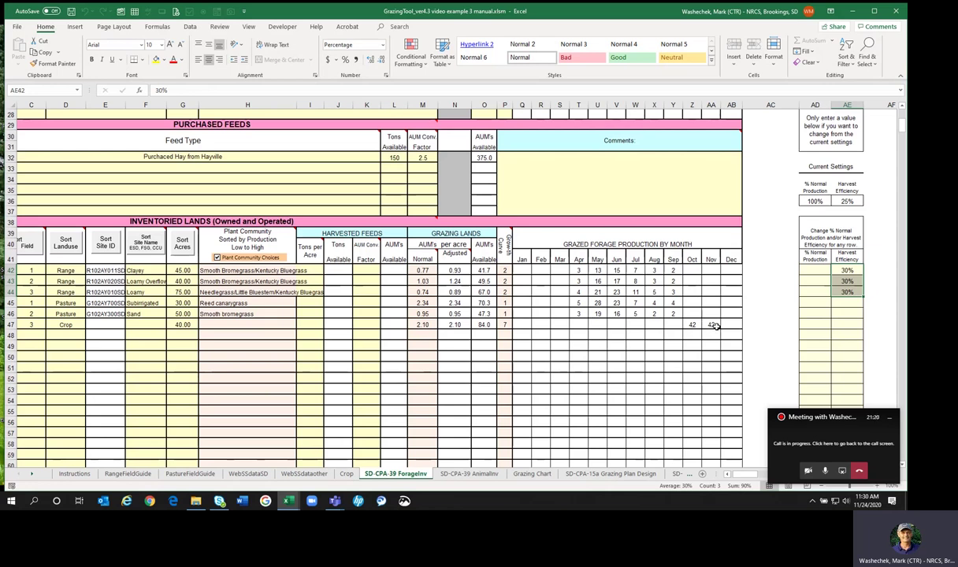
Examine the monthly forage balance and balance summary in the Animal Inventory, and open the Grazing Chart.
click(470, 474)
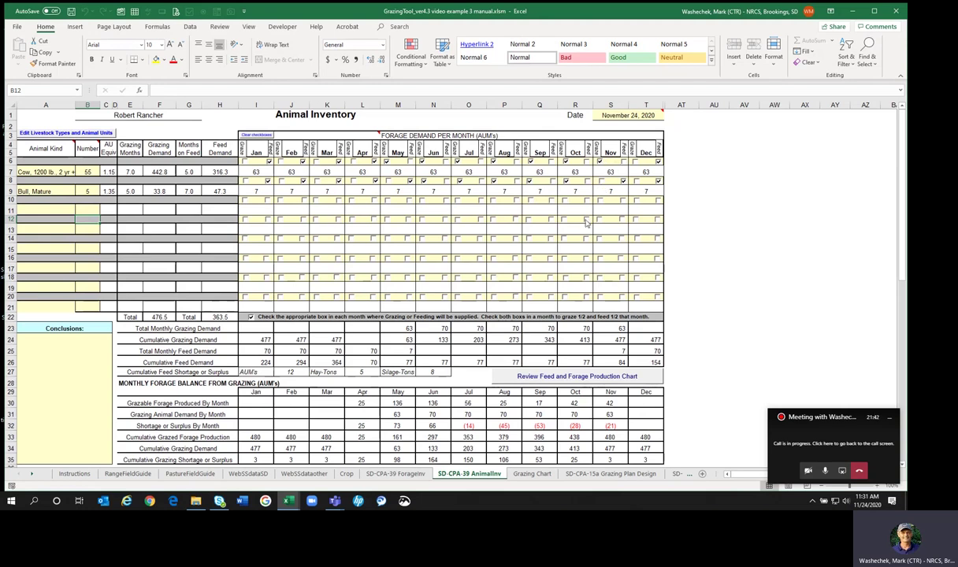
scroll(586, 207, down, 1)
scroll(586, 207, down, 1)
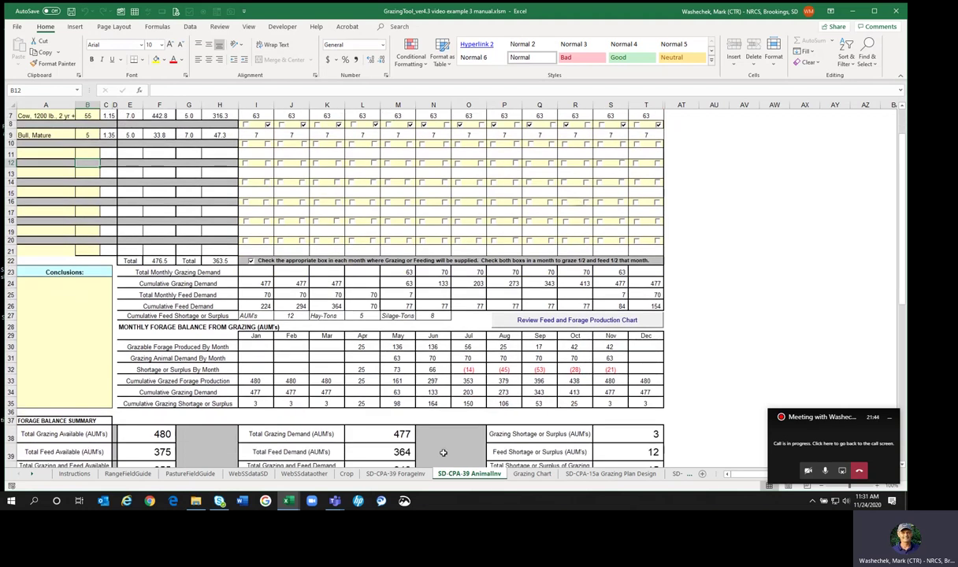
click(531, 474)
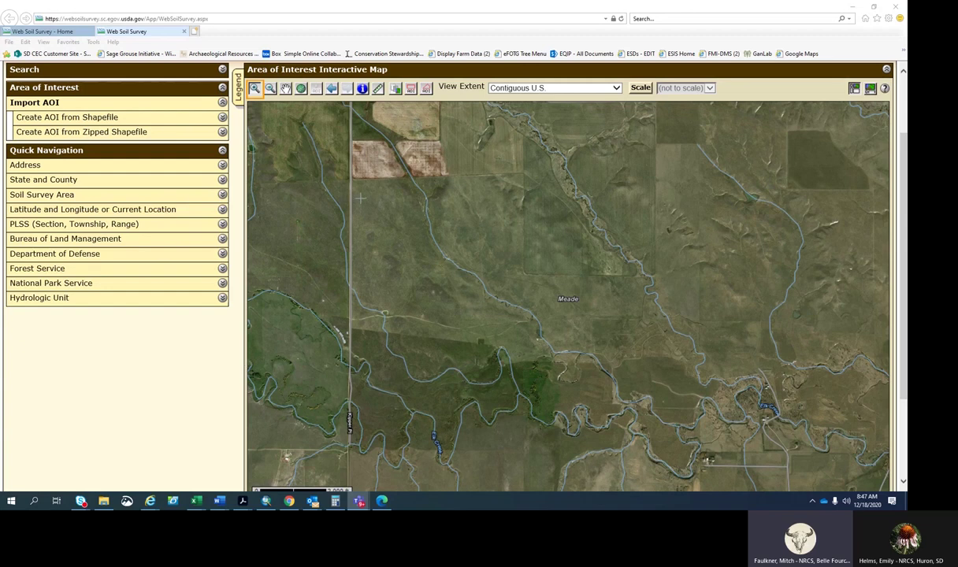
In Web Soil Survey, outline the pasture between the road and the creek as a polygon area of interest of about 771 acres.
click(425, 89)
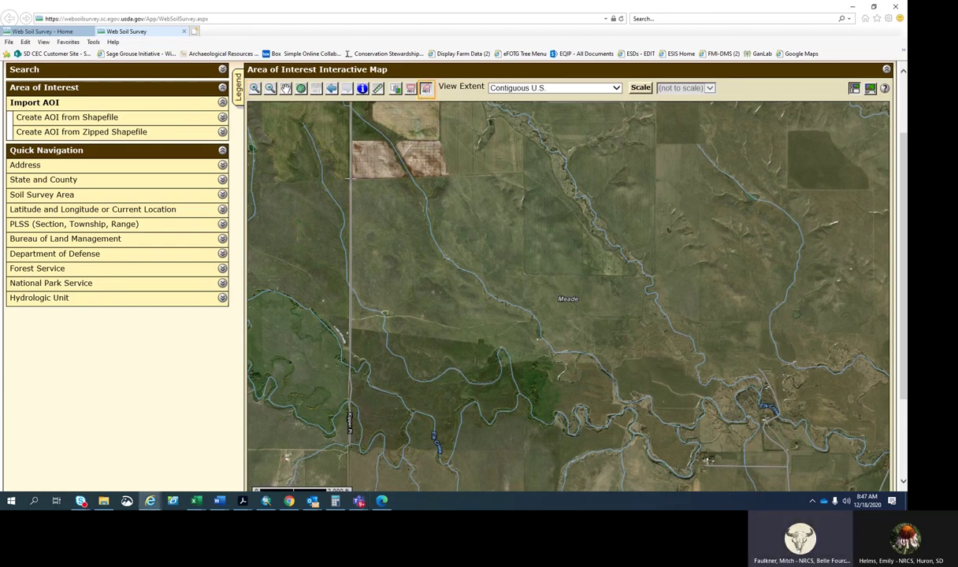
click(350, 179)
click(524, 174)
click(534, 213)
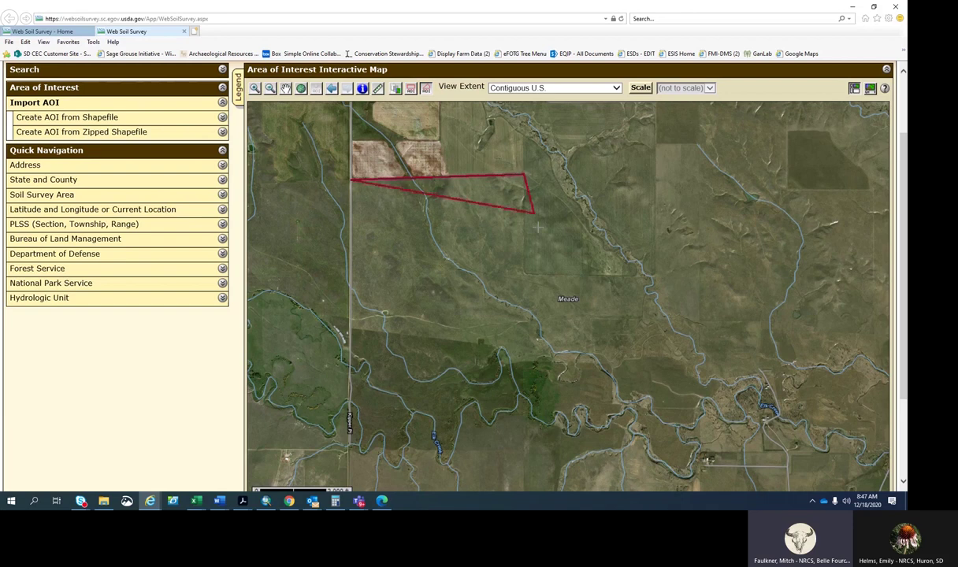
click(527, 273)
click(644, 278)
click(645, 290)
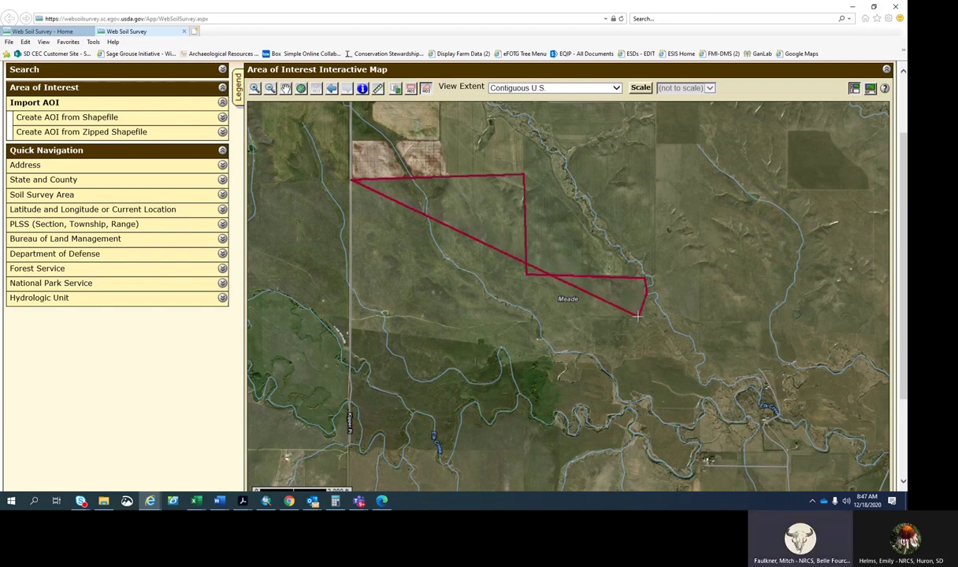
click(640, 316)
click(591, 317)
click(595, 365)
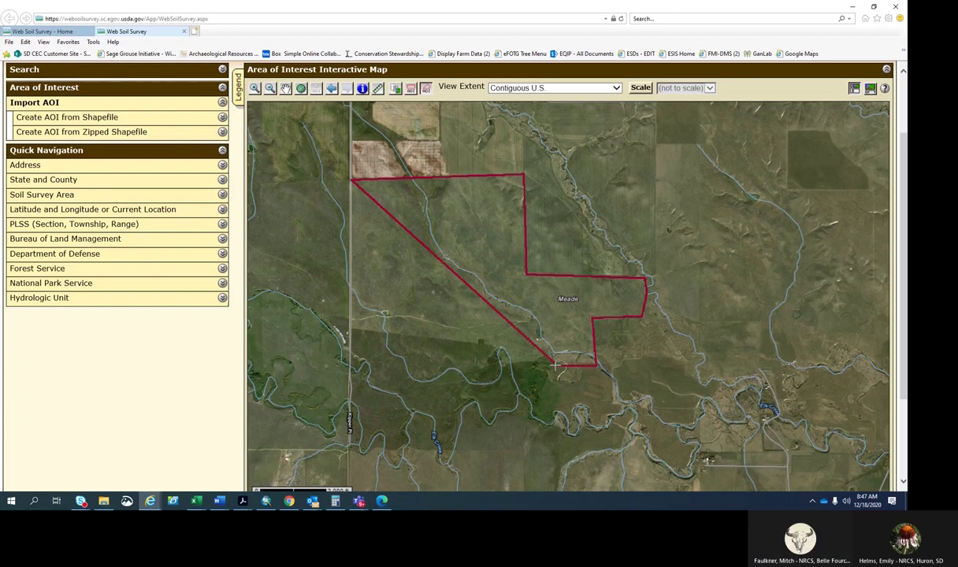
click(504, 366)
click(496, 348)
click(352, 329)
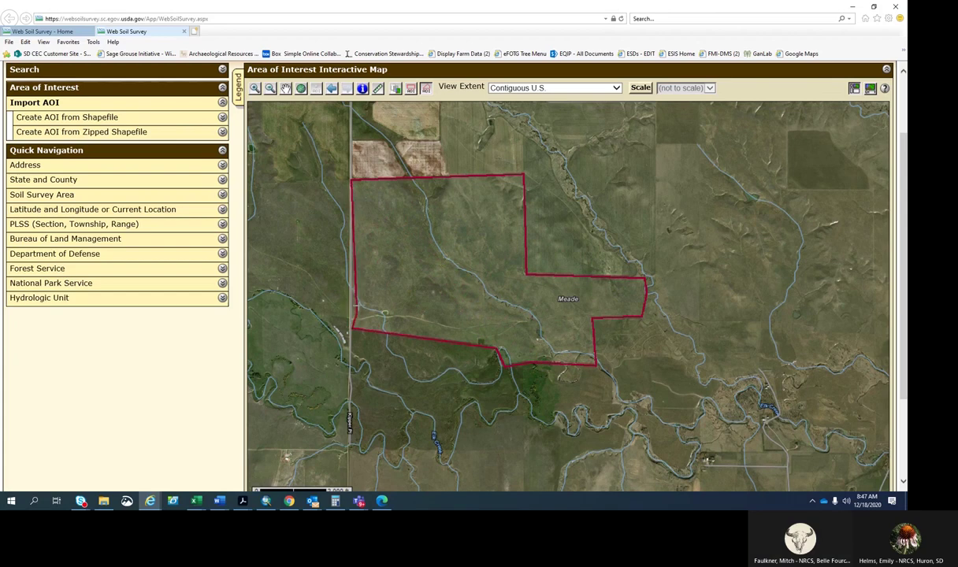
double_click(350, 232)
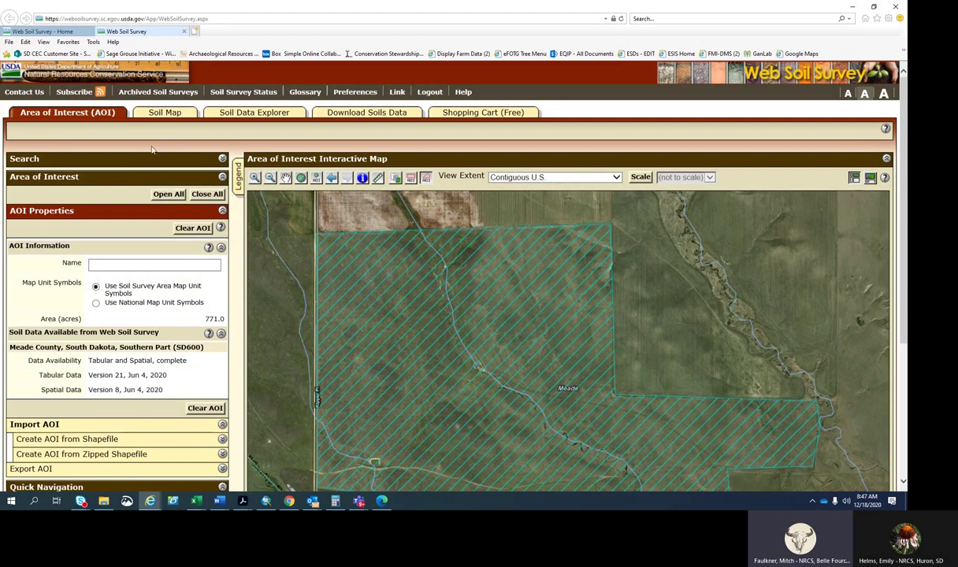
Identify the area of interest on the map, copy its AoiID value, and switch to Excel.
click(361, 178)
click(444, 375)
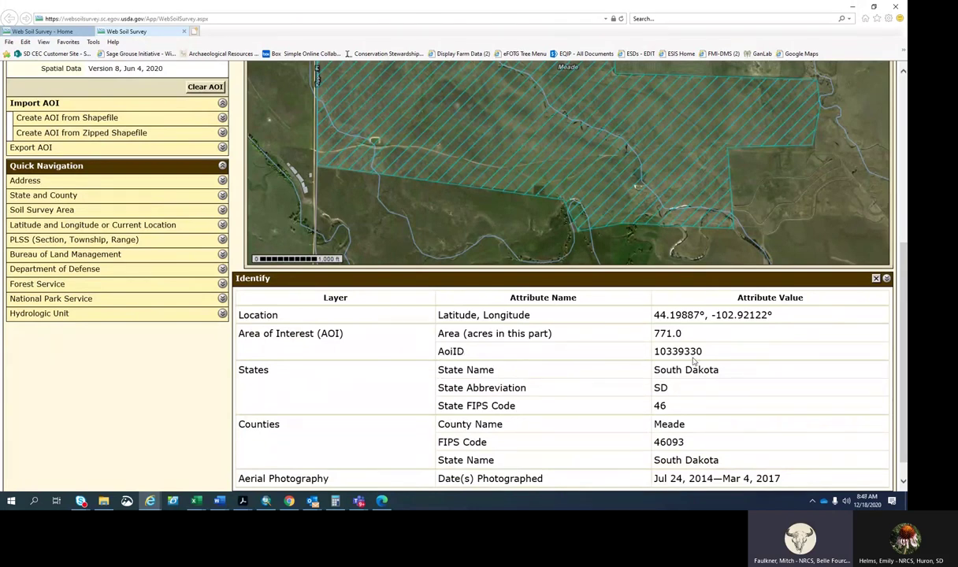
drag(705, 355, 660, 352)
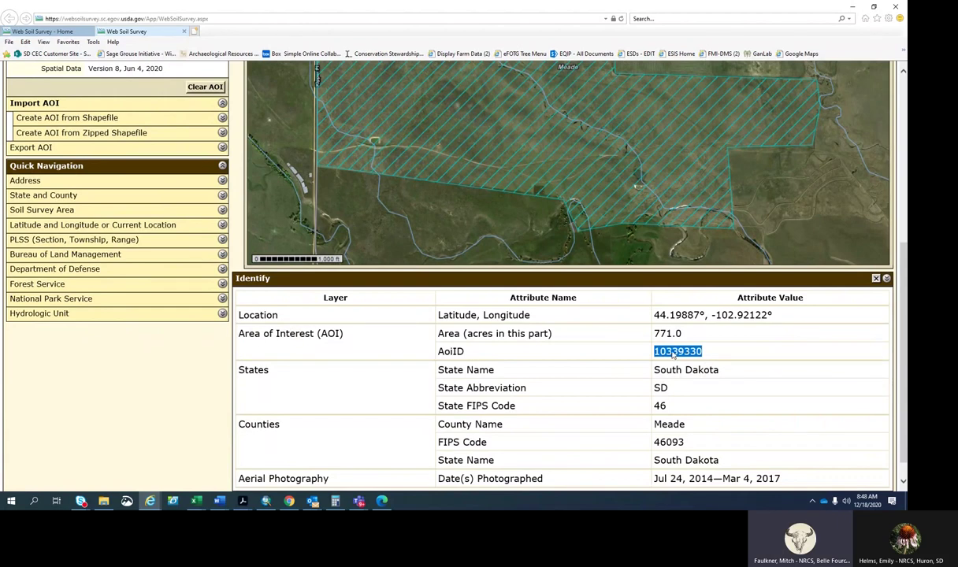
right_click(674, 355)
click(693, 366)
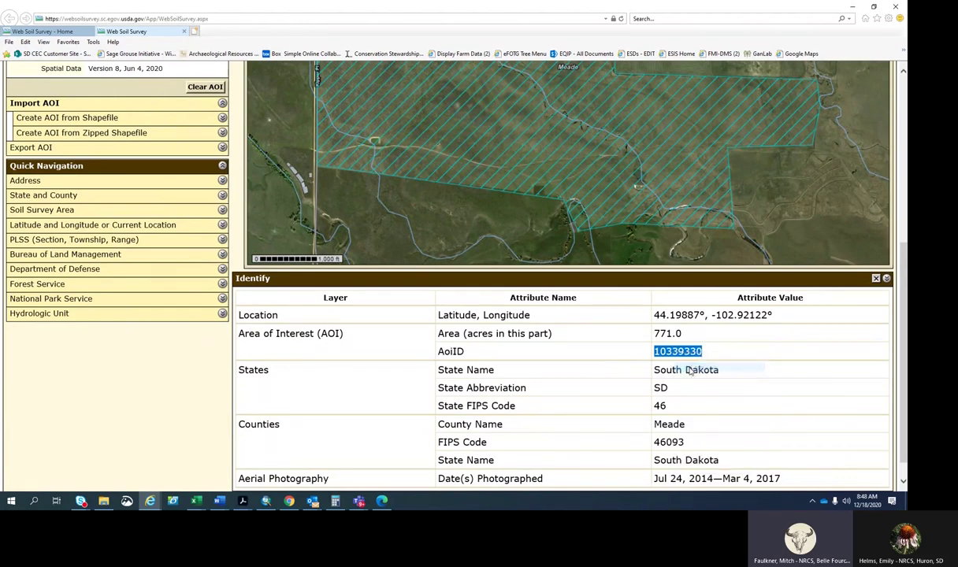
key(alt+Tab)
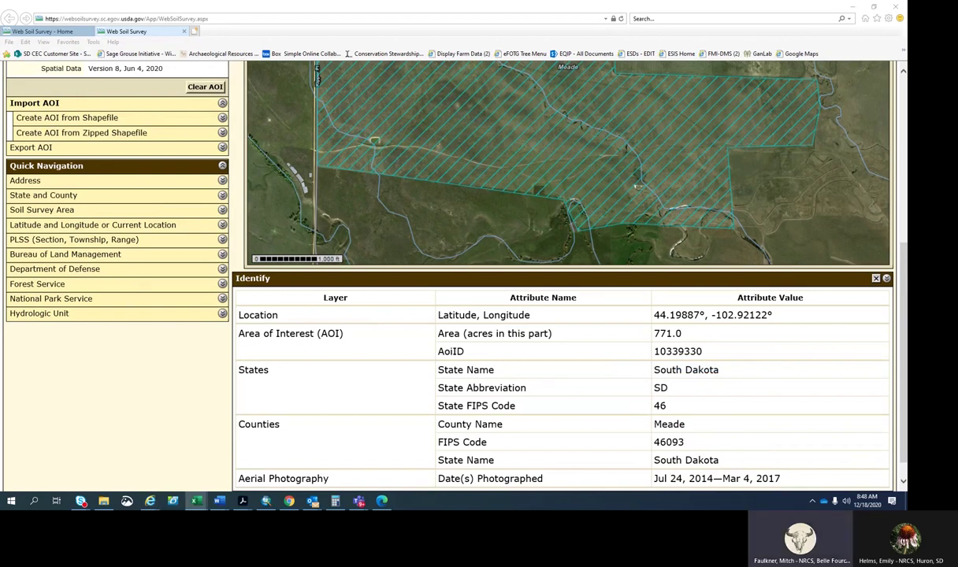
Maximize the Copy of GrazingTool_ver4.3 FOUR workbook, open its WebSSdataSD sheet and launch the Soil Data Access query page.
drag(0, 150, 791, 65)
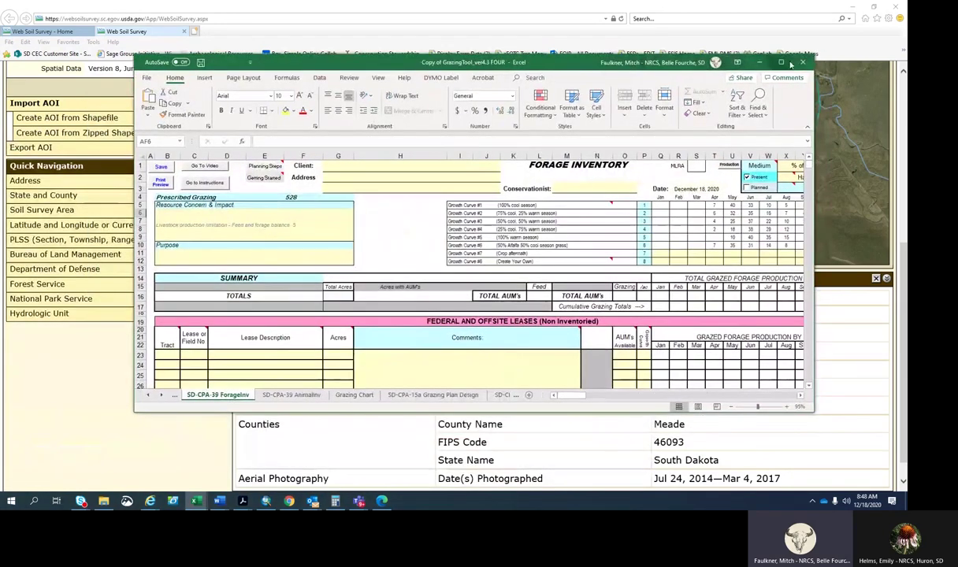
double_click(748, 61)
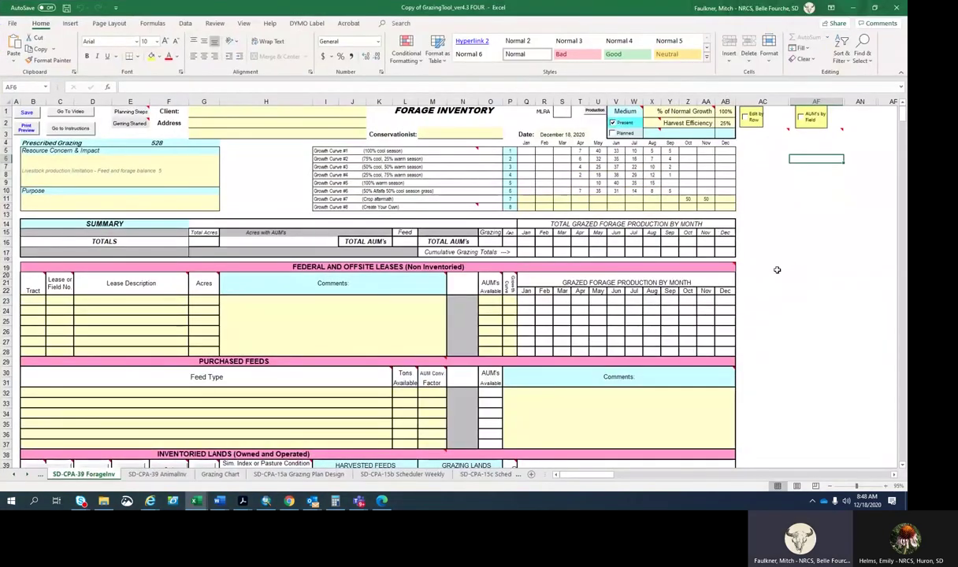
click(14, 475)
click(14, 475)
click(15, 475)
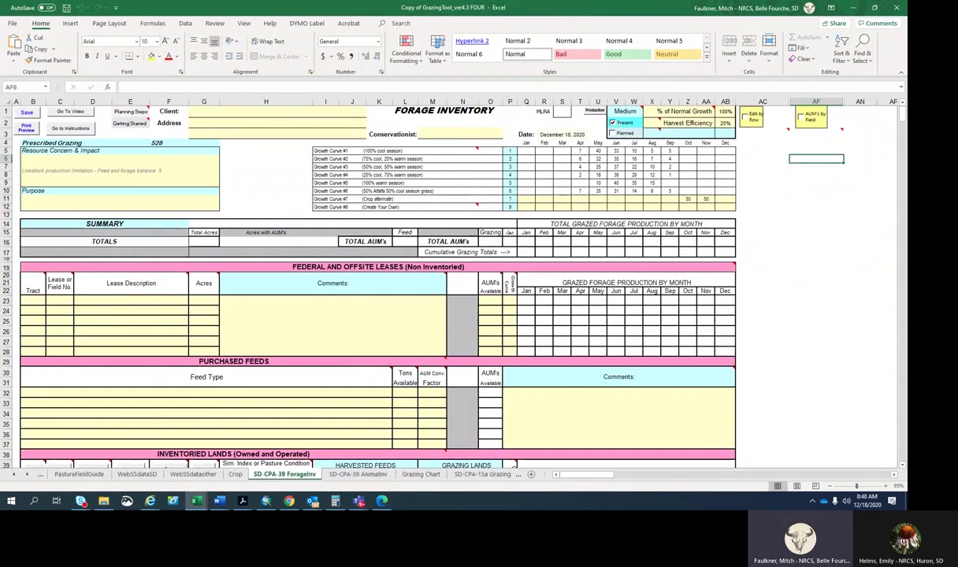
click(135, 474)
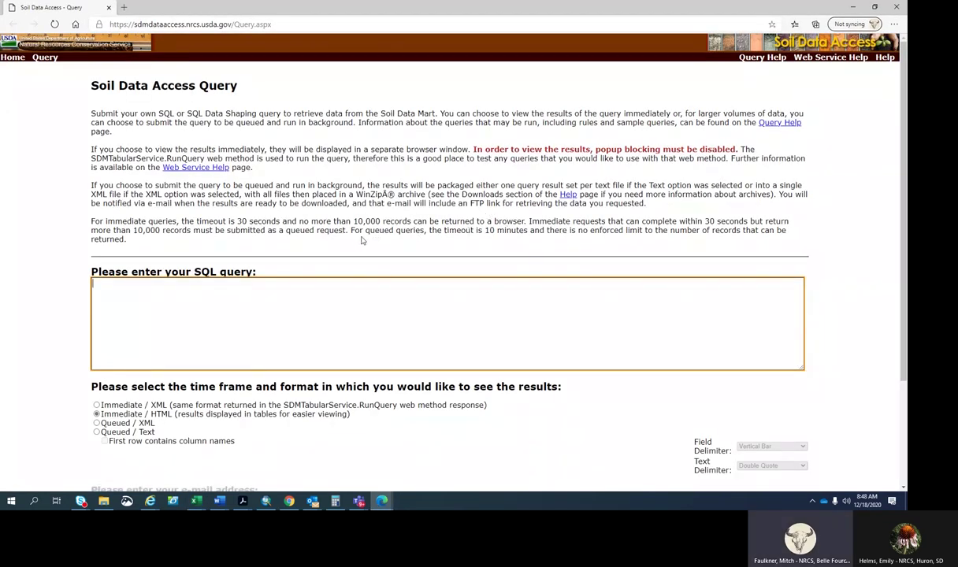
Paste the prepared SQL query into Soil Data Access, run it with Immediate / HTML output, and maximize the results window.
right_click(135, 293)
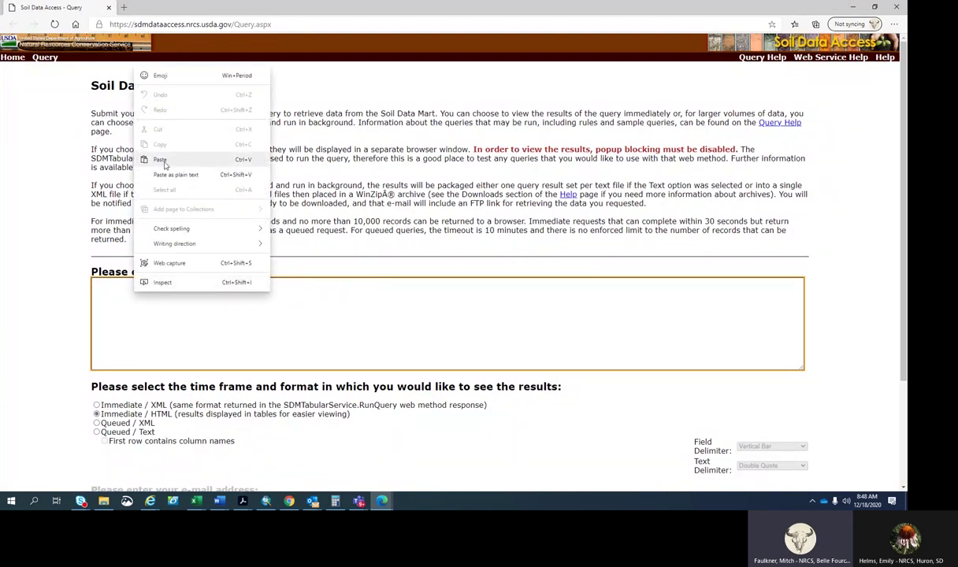
click(160, 159)
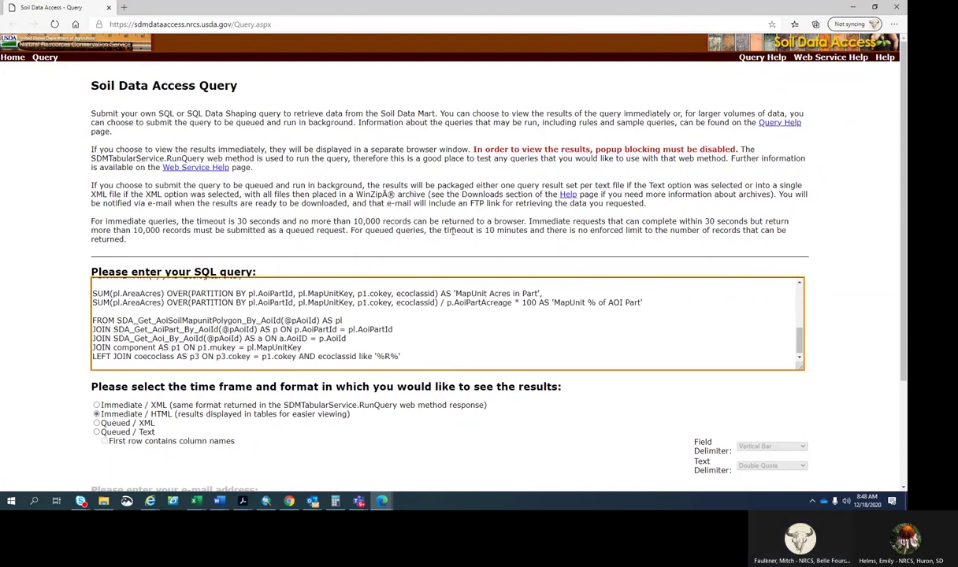
scroll(453, 230, down, 2)
click(449, 441)
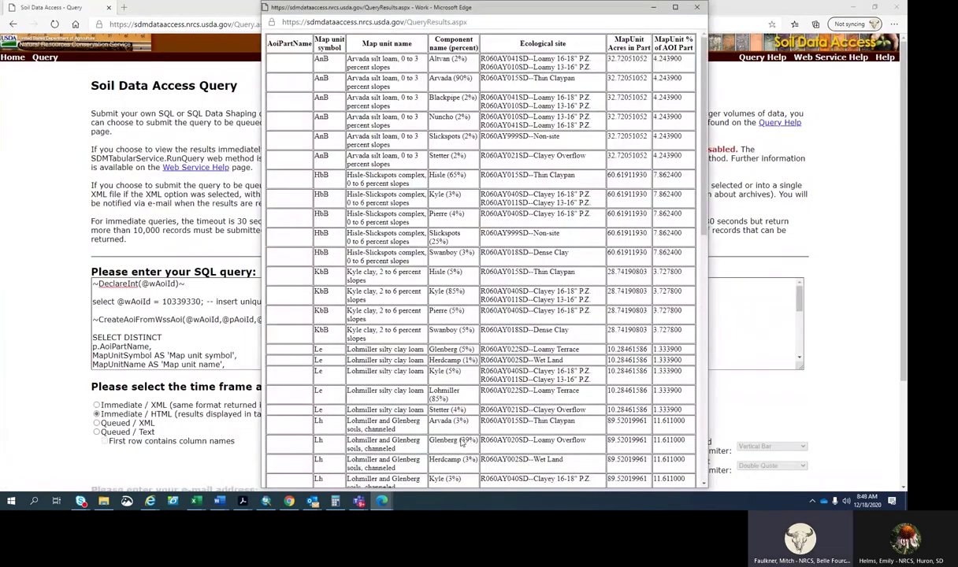
double_click(642, 7)
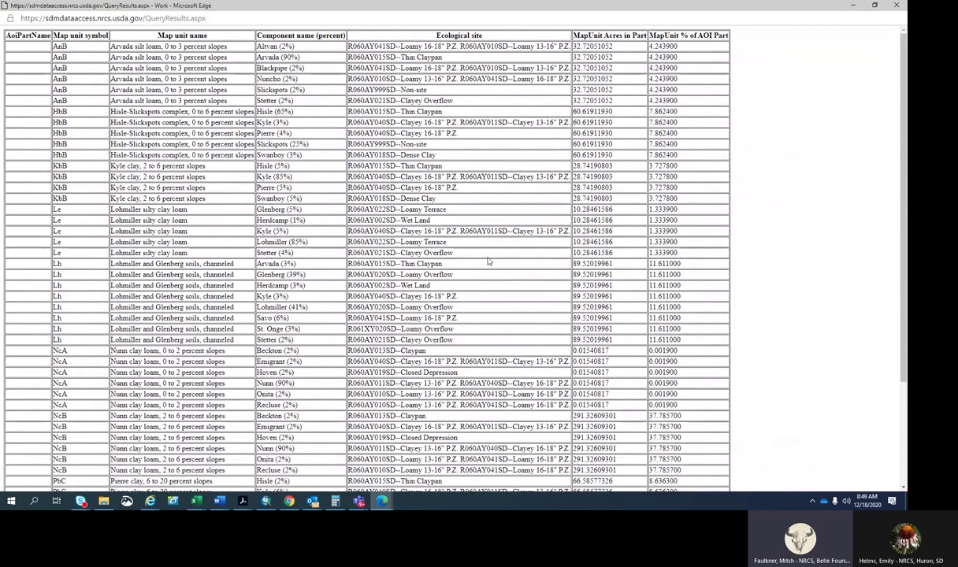
Copy the entire query results table and minimize the results window.
key(ctrl+a)
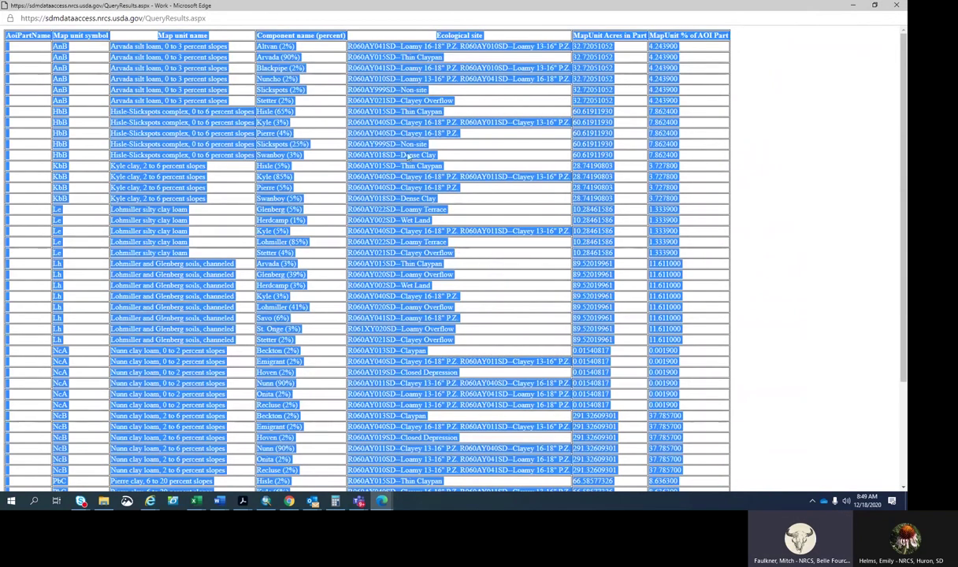
right_click(401, 103)
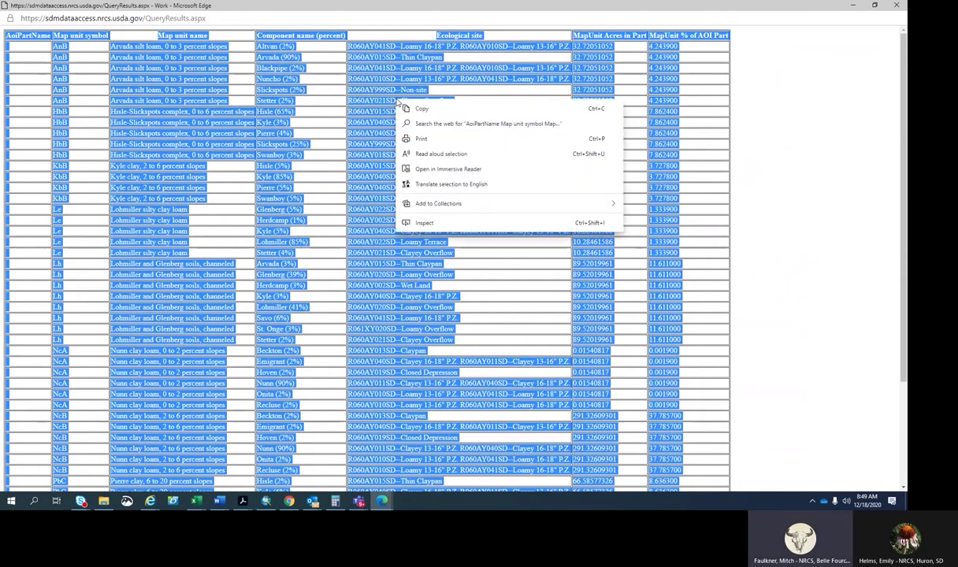
click(423, 108)
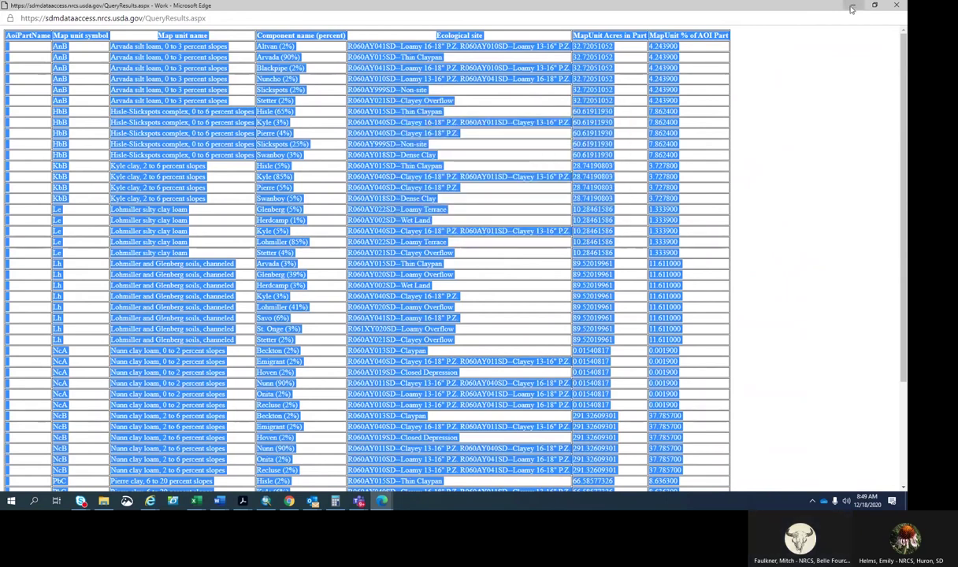
click(851, 7)
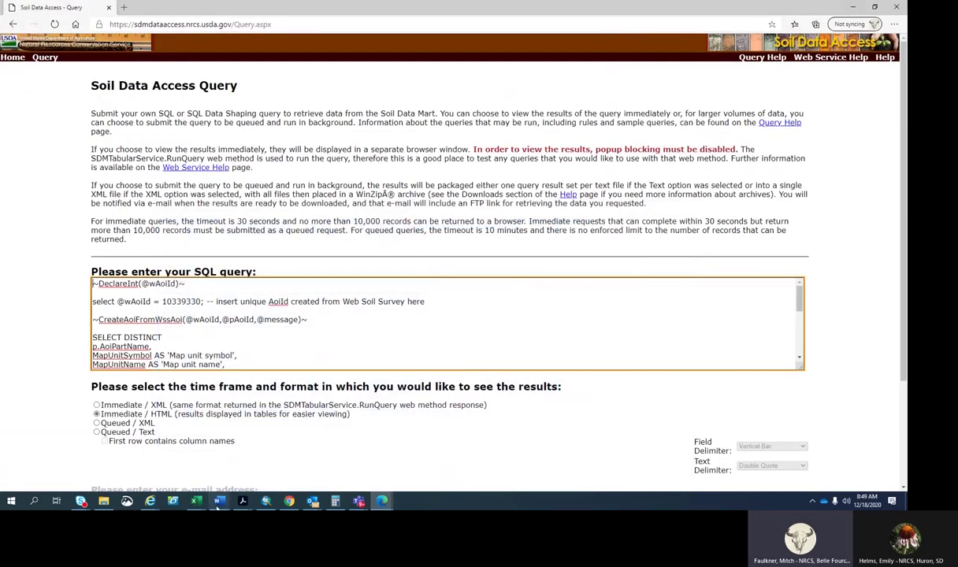
Return to the WebSSdataSD sheet, import the copied ecological site data, and accept going to the first field number cell.
click(854, 7)
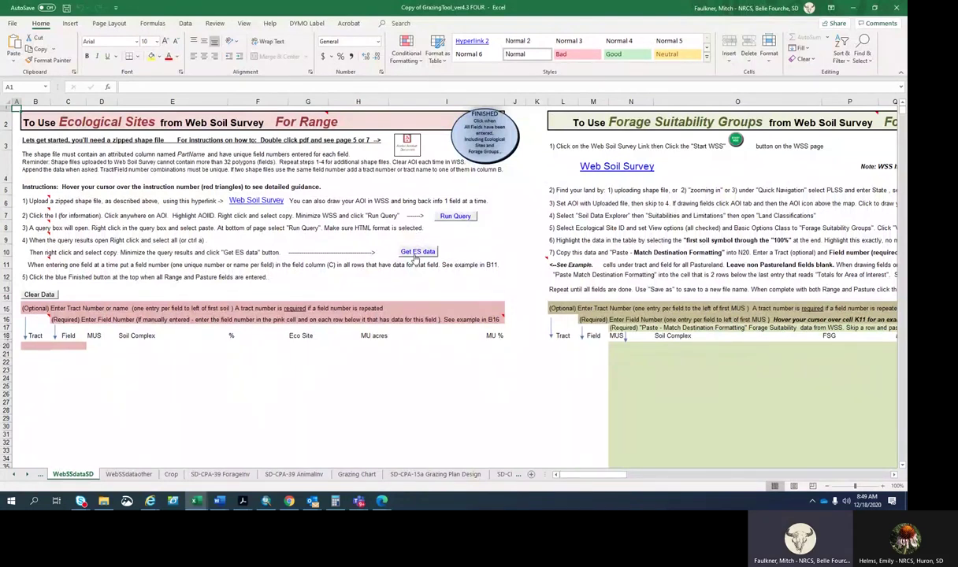
click(414, 254)
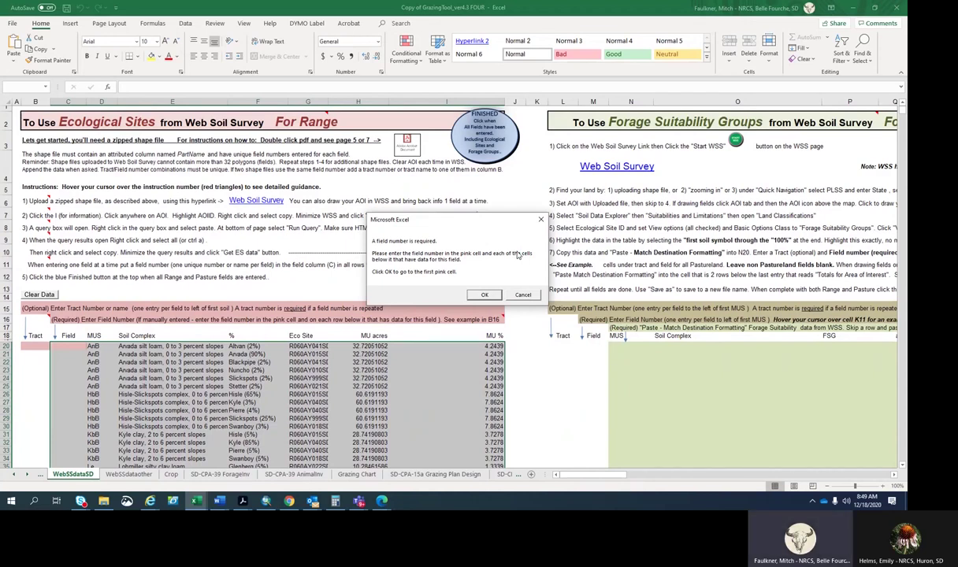
click(479, 296)
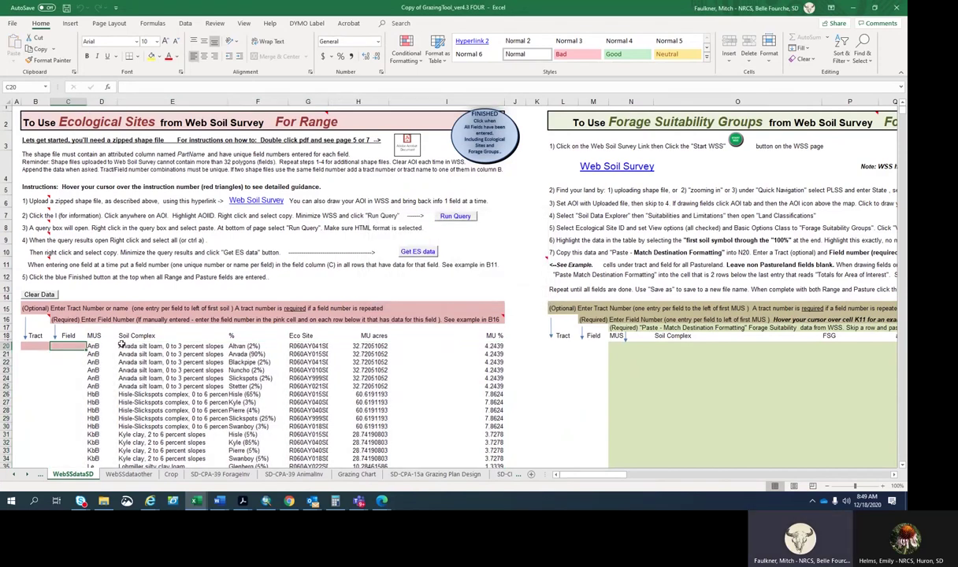
Enter field number 1 in cell C20 and fill it down through row 71 for all imported soil rows.
click(31, 344)
text(1)
key(Escape)
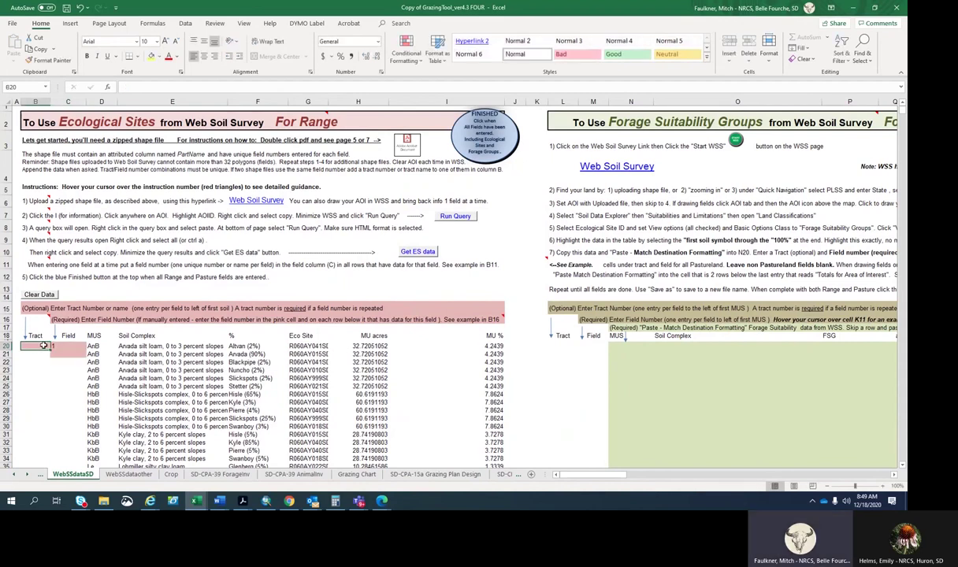
click(63, 346)
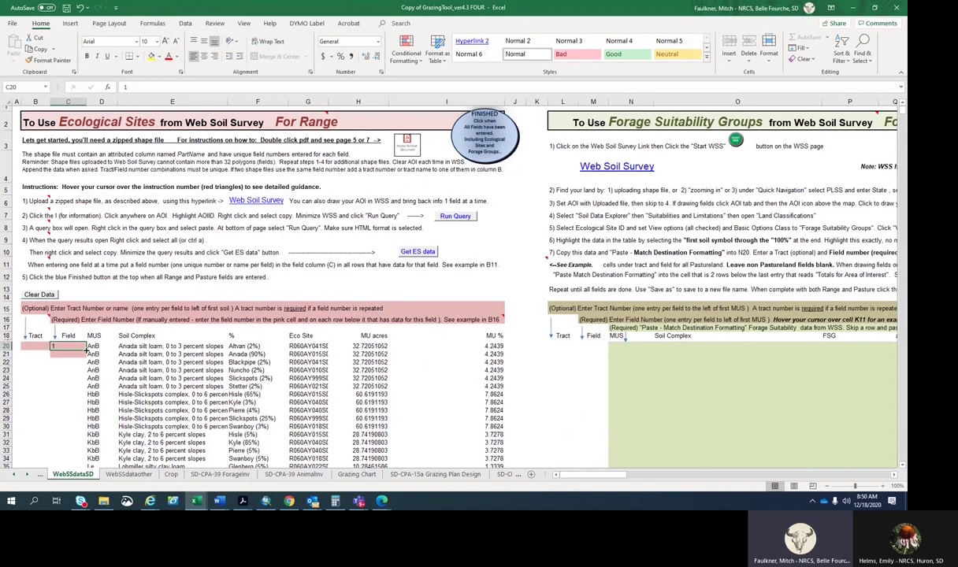
mouse_move(85, 350)
mouse_down()
mouse_move(93, 476)
mouse_move(88, 449)
mouse_up()
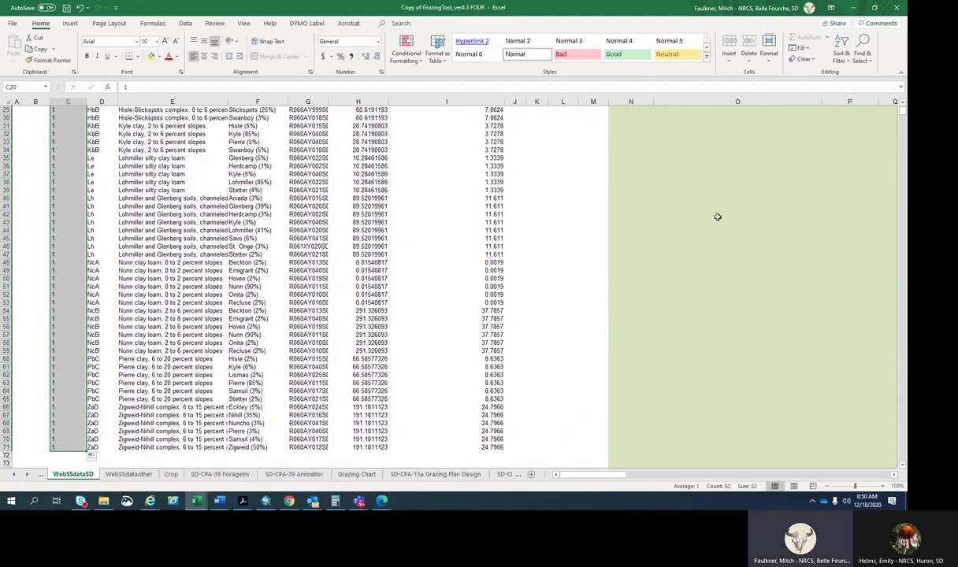
click(682, 212)
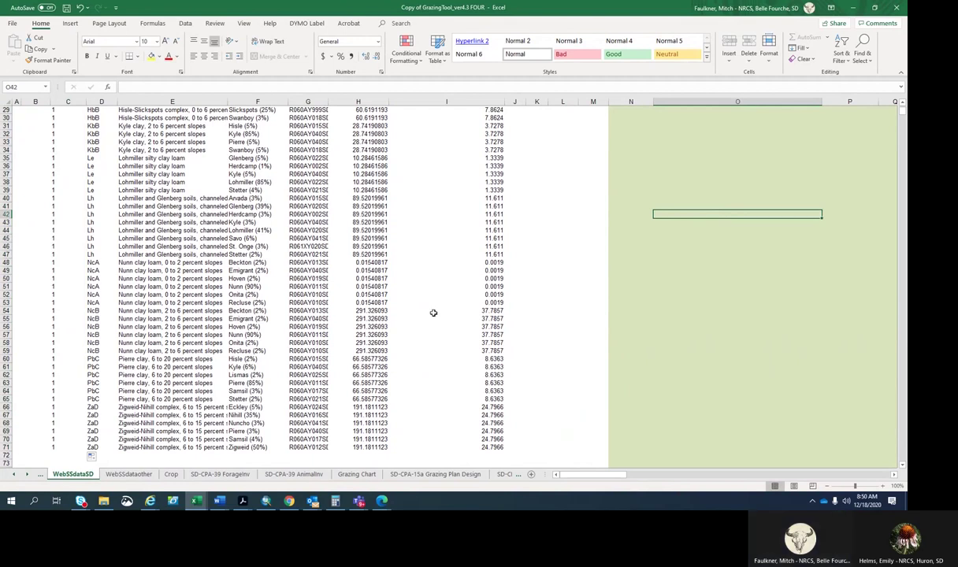
Switch to the Web Soil Survey map and clear the existing area of interest.
scroll(428, 308, up, 5)
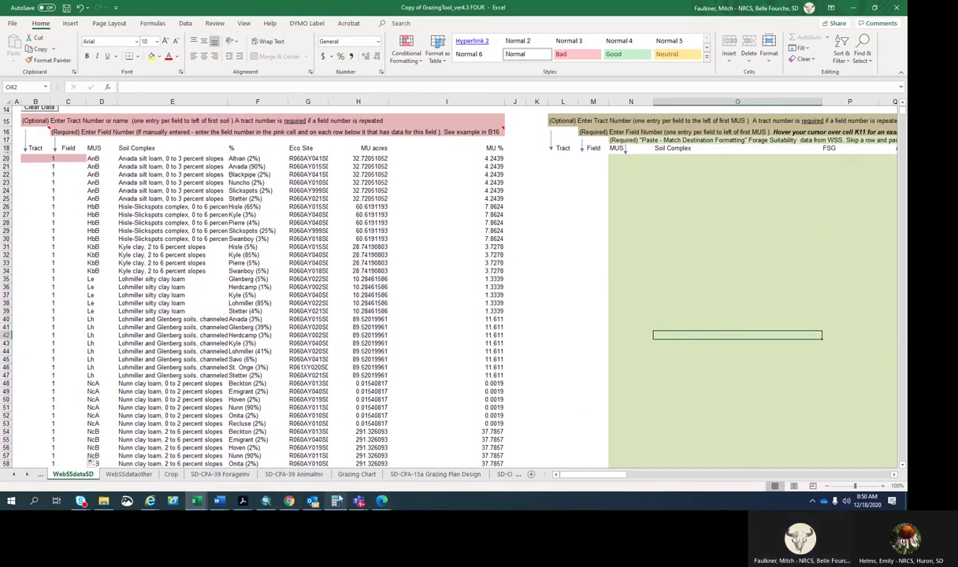
mouse_move(151, 506)
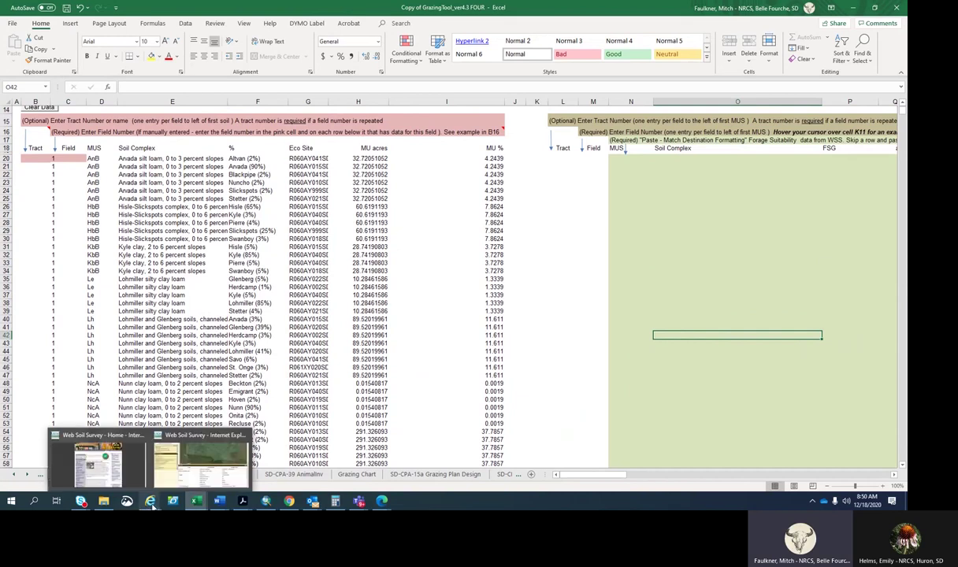
click(195, 441)
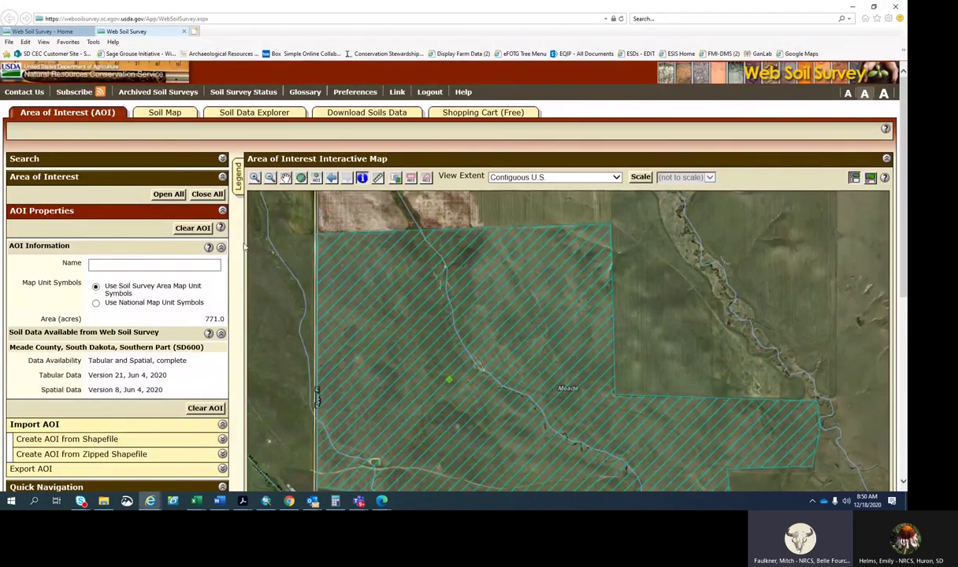
click(193, 227)
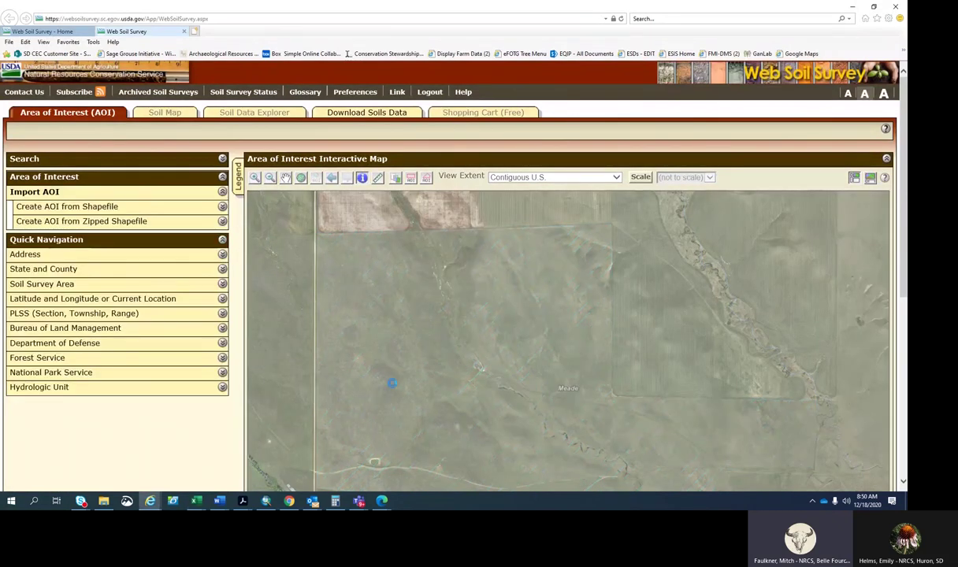
Define a narrow rectangular area of interest of about 167 acres on the strip east of the creek-side crop field.
scroll(679, 368, down, 3)
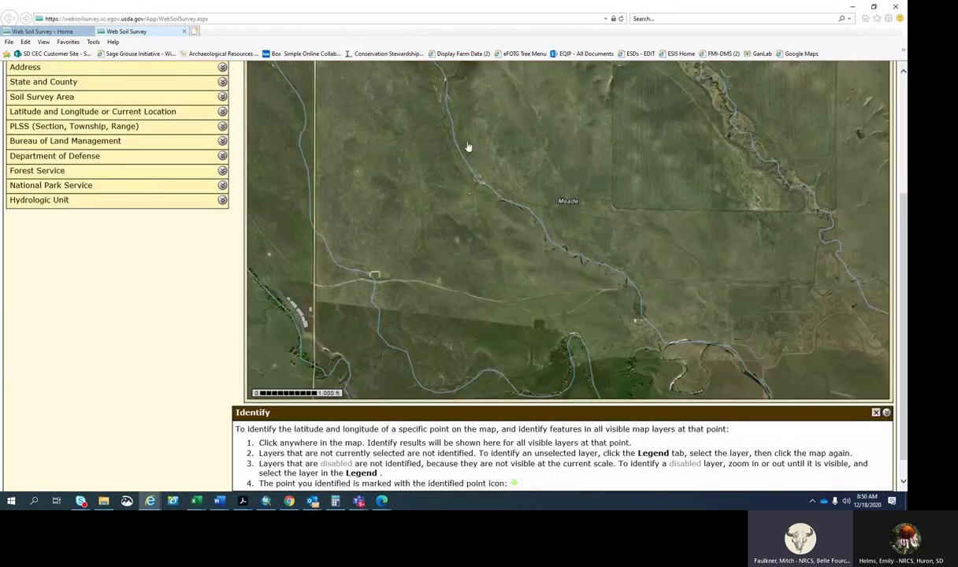
scroll(410, 176, up, 2)
click(285, 118)
drag(661, 335, 317, 316)
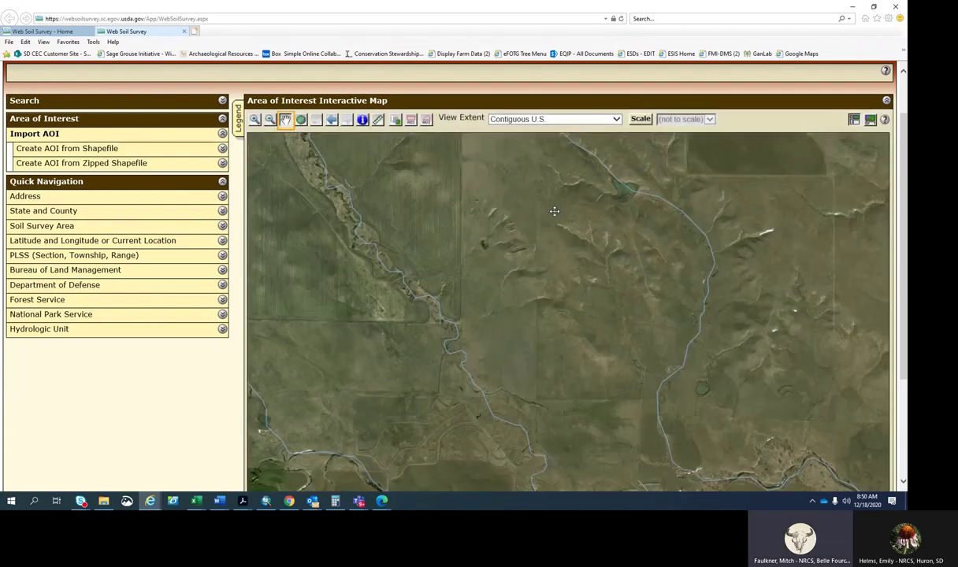
drag(554, 211, 552, 264)
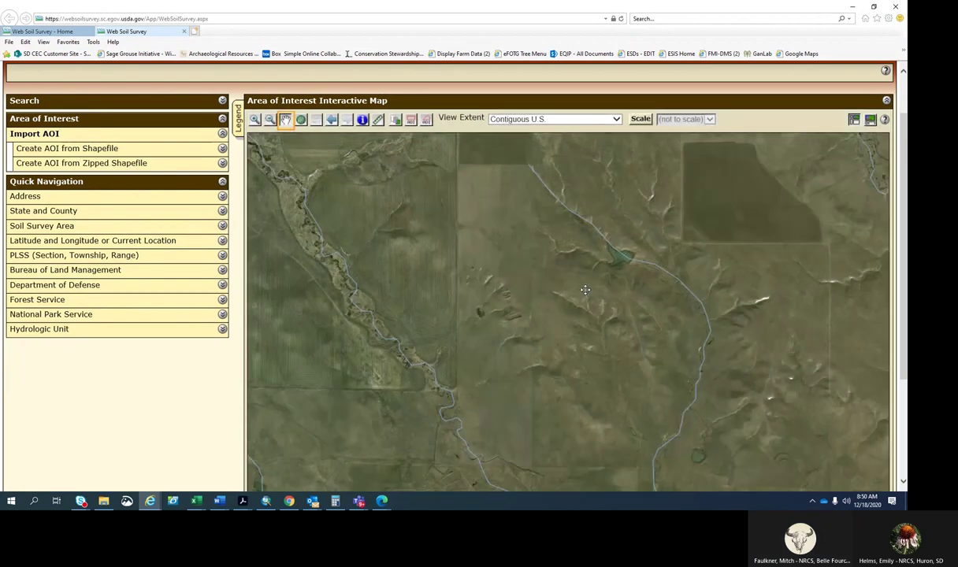
click(410, 120)
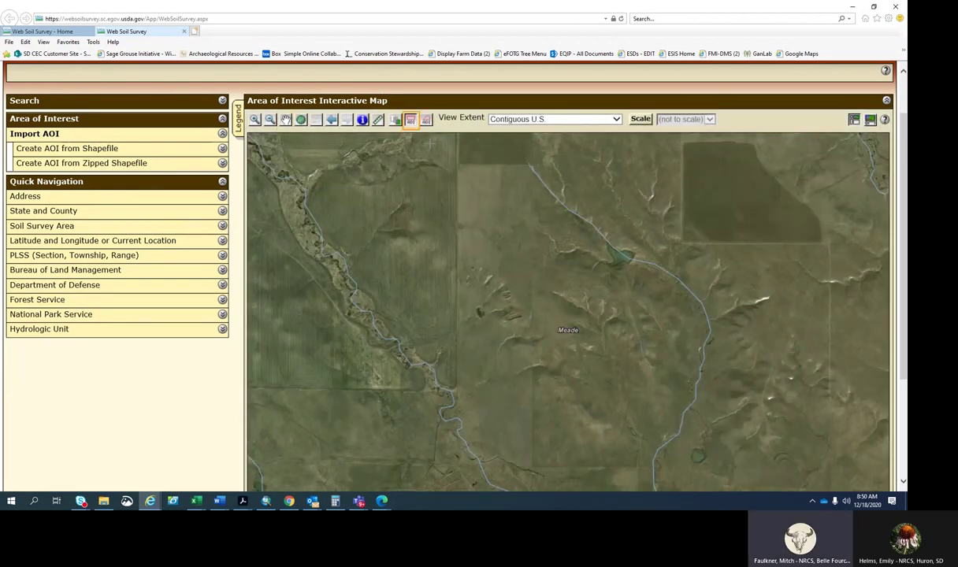
drag(456, 165, 532, 467)
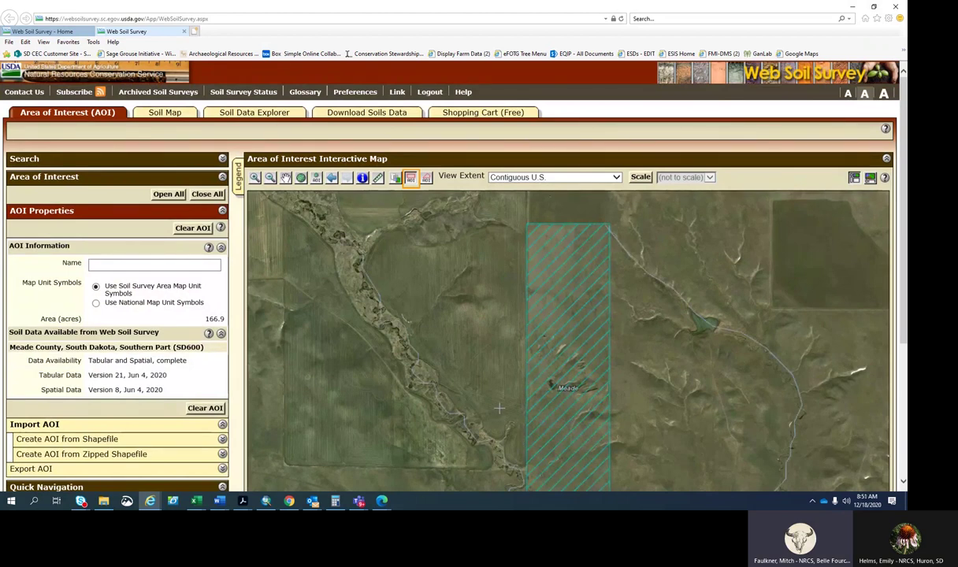
Identify the new rectangular area of interest on the map and copy its AoiID value.
click(362, 178)
scroll(363, 178, down, 3)
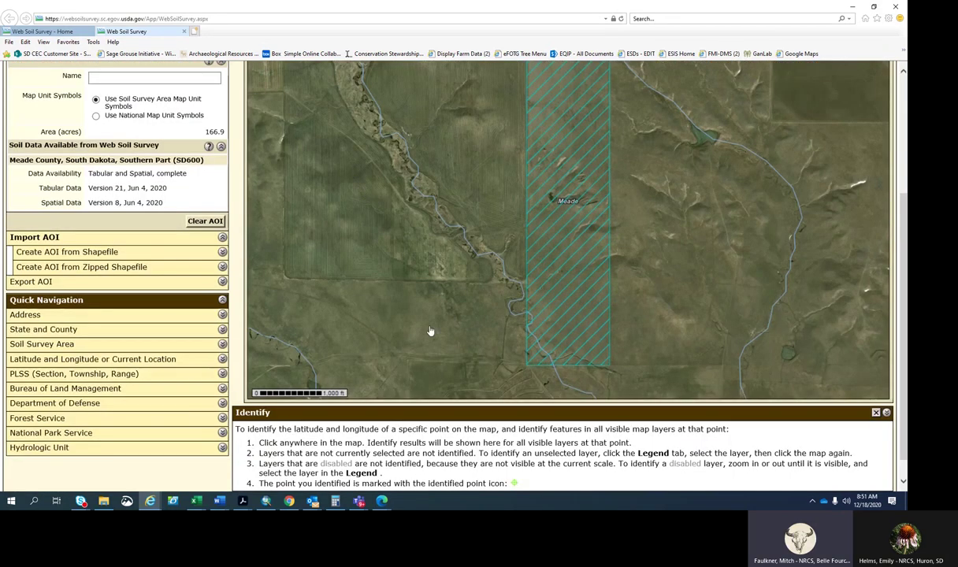
click(568, 159)
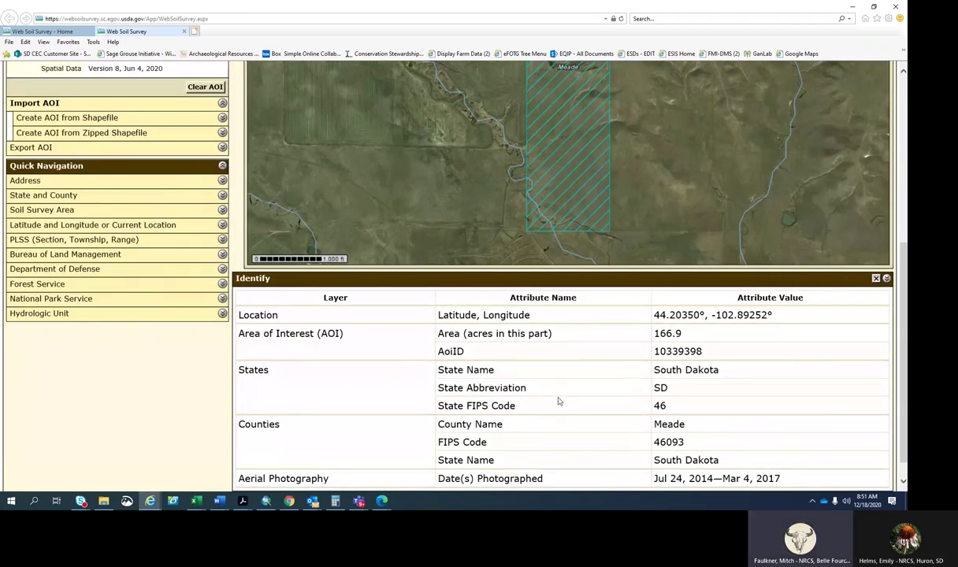
drag(703, 352, 646, 354)
right_click(683, 351)
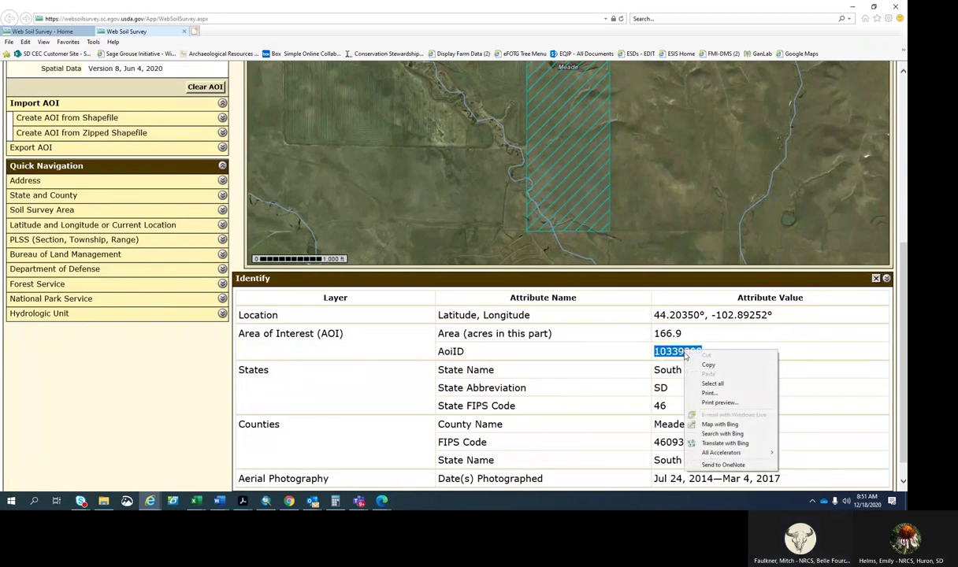
click(707, 365)
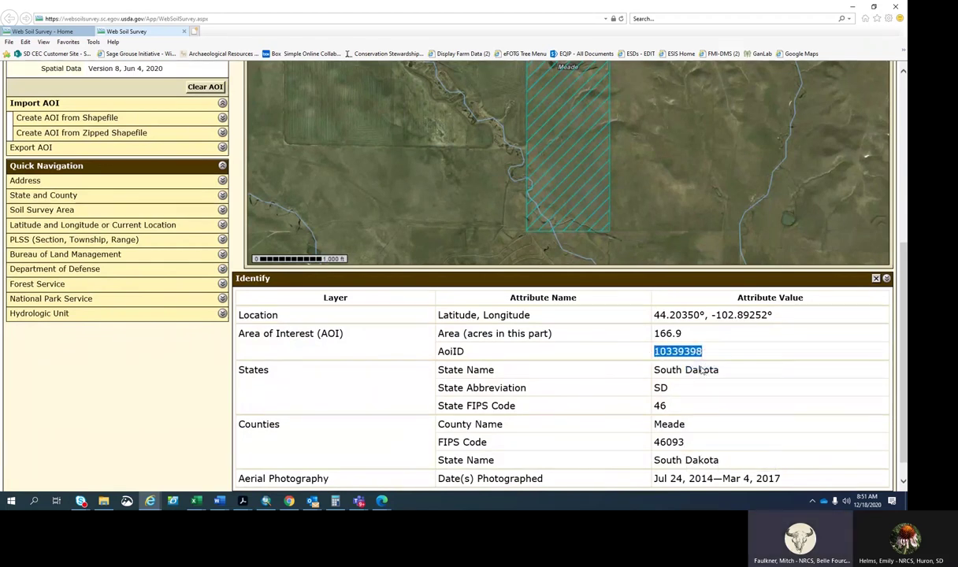
Switch to the Copy of GrazingTool_ver4.3 FOUR workbook and return to the range instructions on the WebSSdataSD sheet.
click(200, 504)
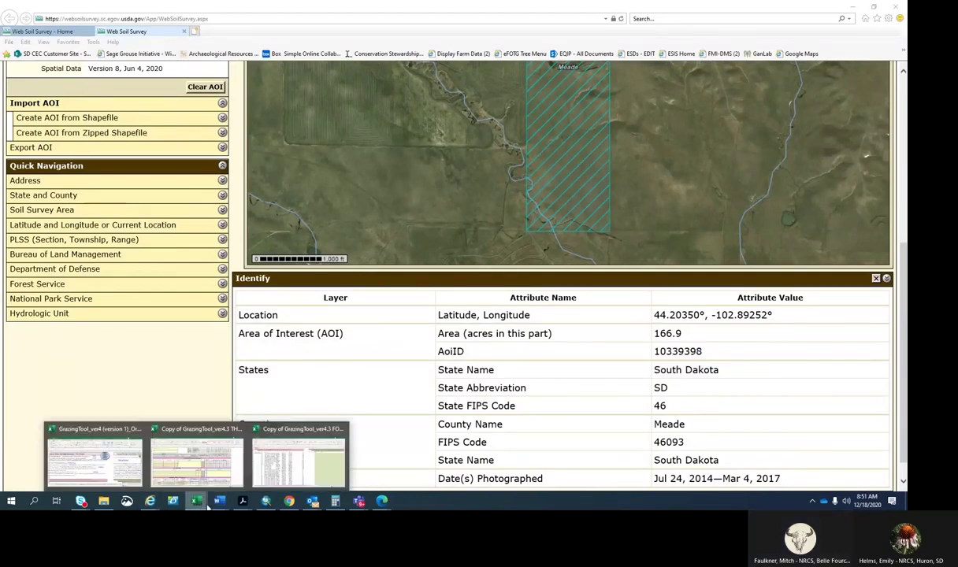
click(302, 430)
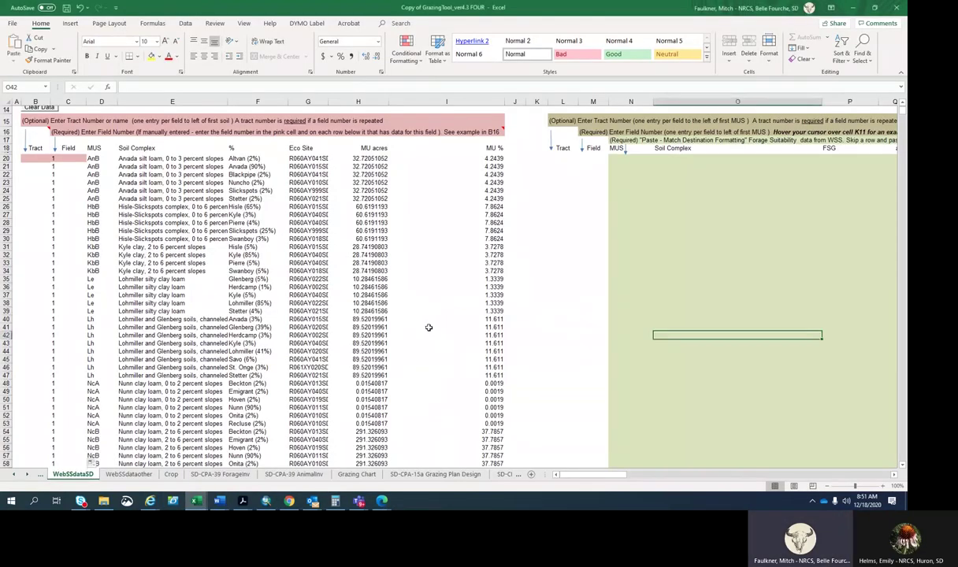
scroll(421, 320, up, 2)
scroll(422, 320, up, 3)
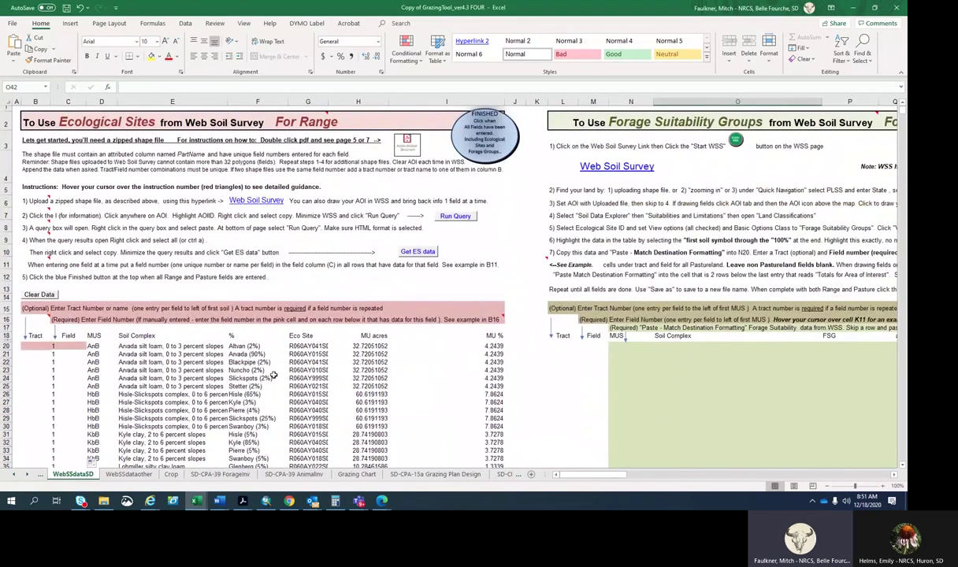
Open the Soil Data Access query page from the range instructions, paste the copied query for the new area, and submit it.
click(446, 214)
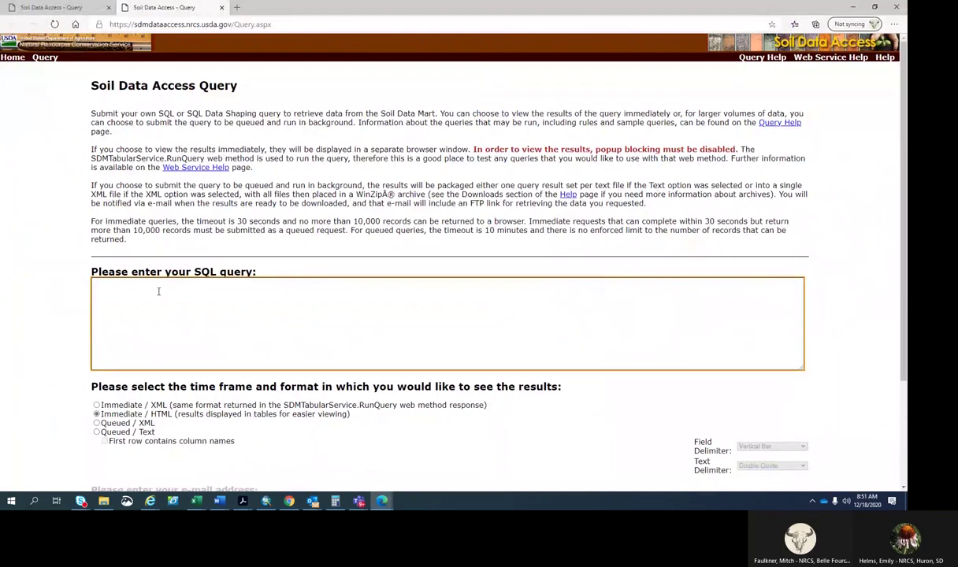
click(158, 291)
right_click(155, 295)
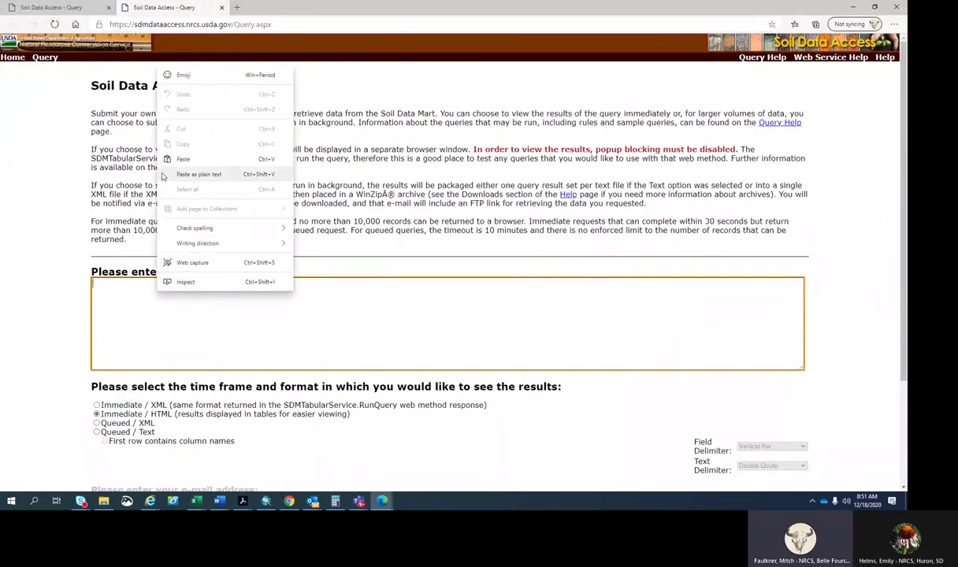
click(175, 160)
scroll(396, 262, down, 3)
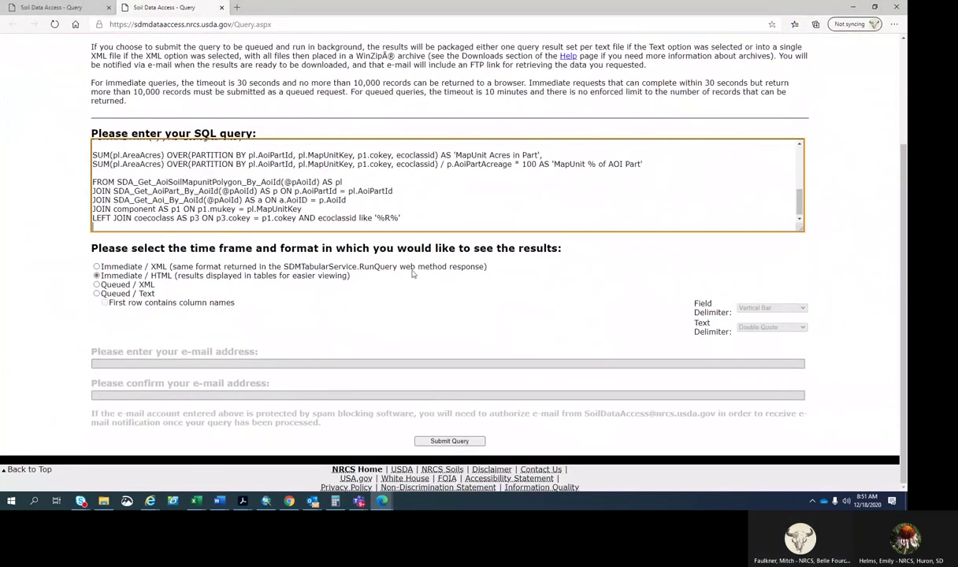
click(439, 441)
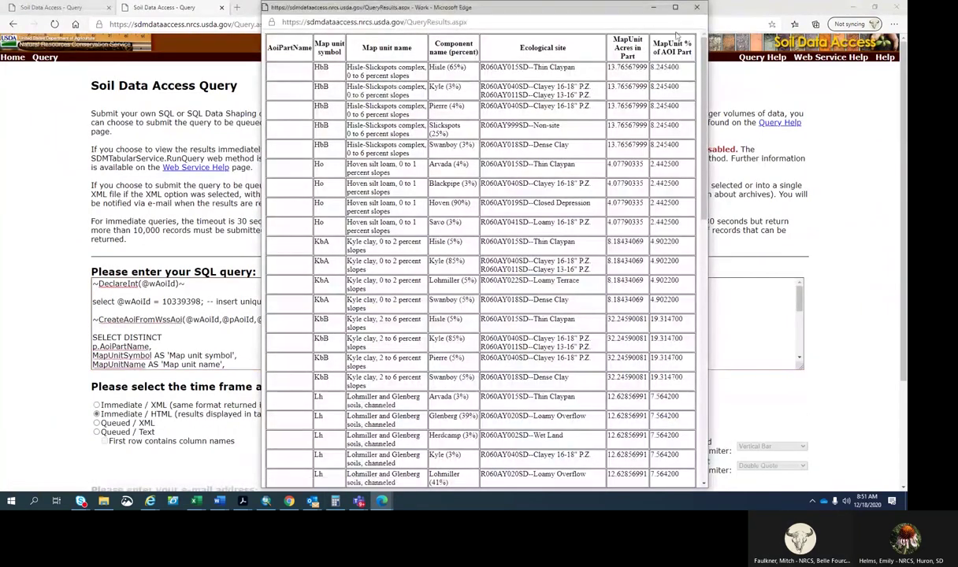
Copy the entire ecological site query results table and minimize the results window.
click(678, 8)
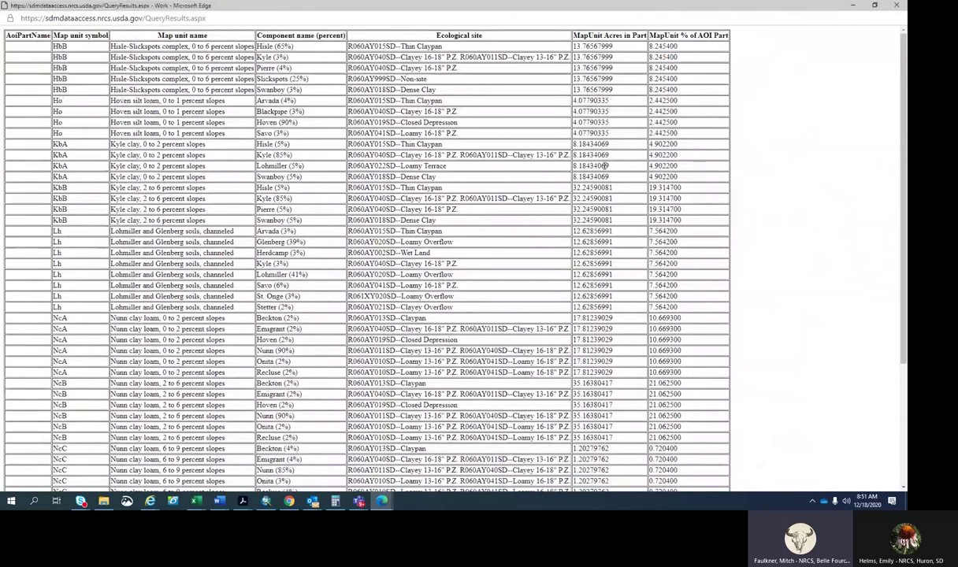
key(ctrl+a)
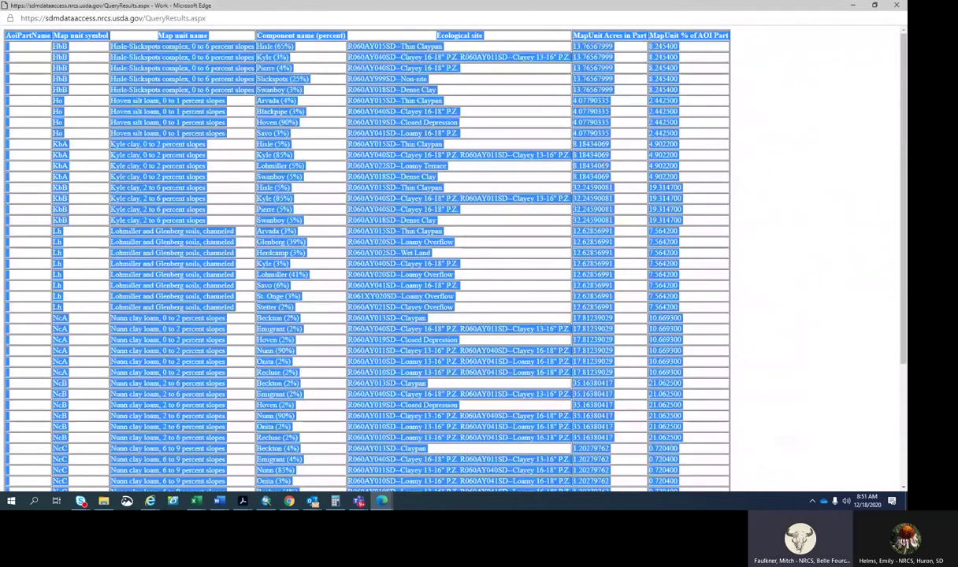
right_click(397, 114)
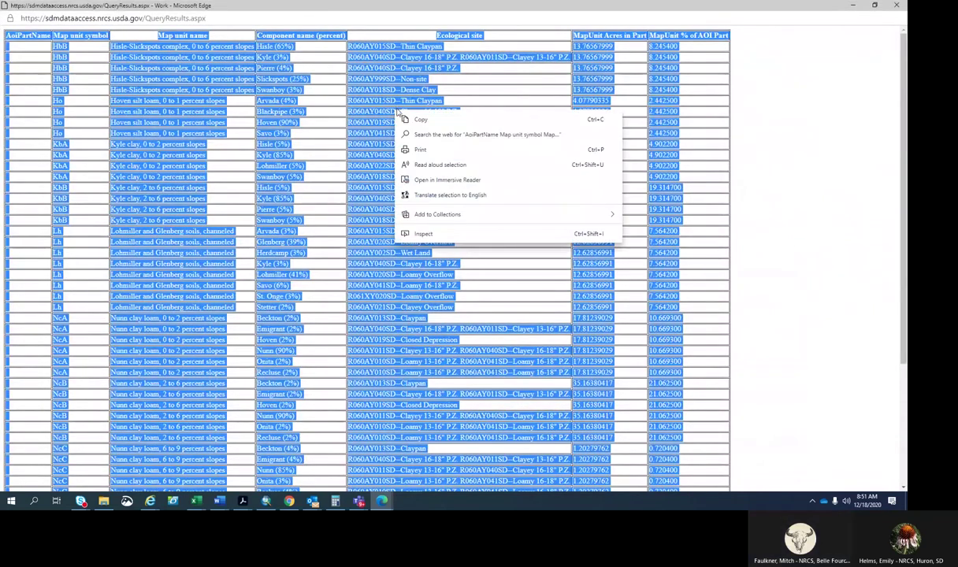
click(417, 120)
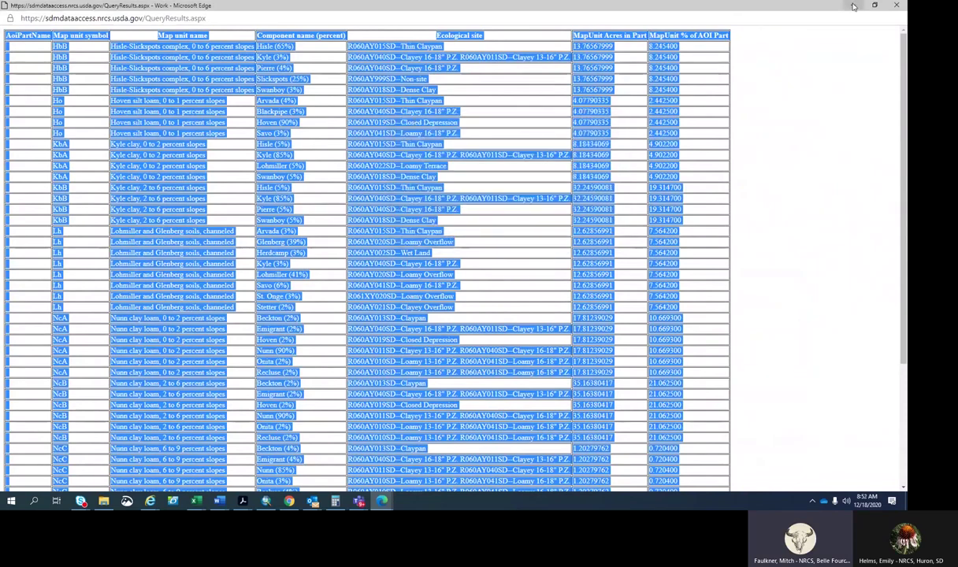
click(853, 7)
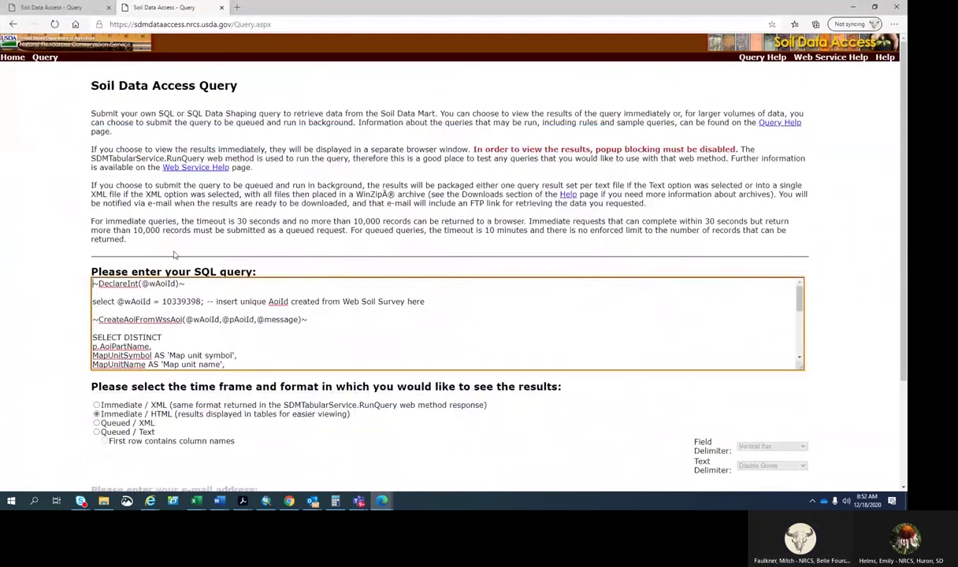
Switch to the Copy of GrazingTool_ver4.3 FOUR workbook and append the copied ES data to the existing range data on the WebSSdataSD sheet.
click(197, 502)
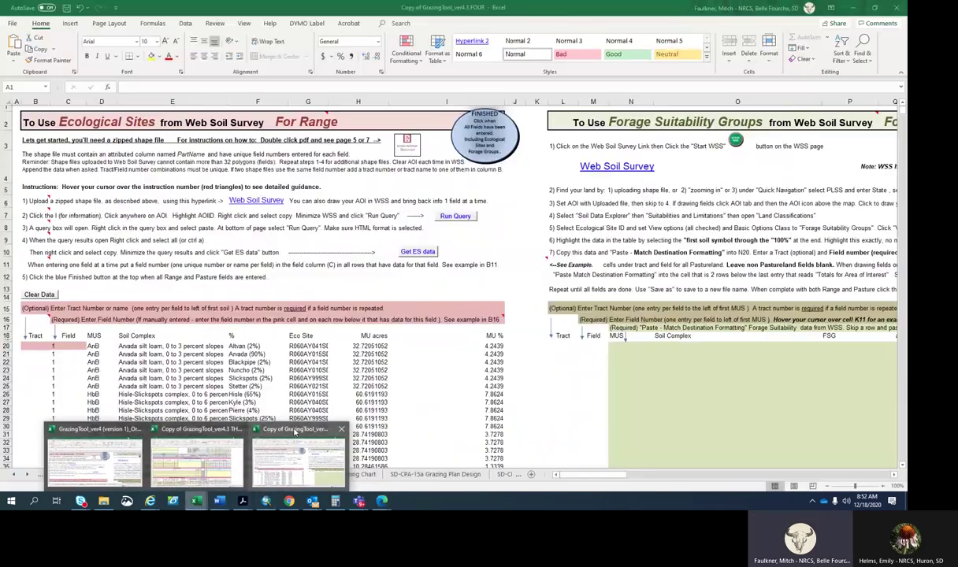
click(294, 431)
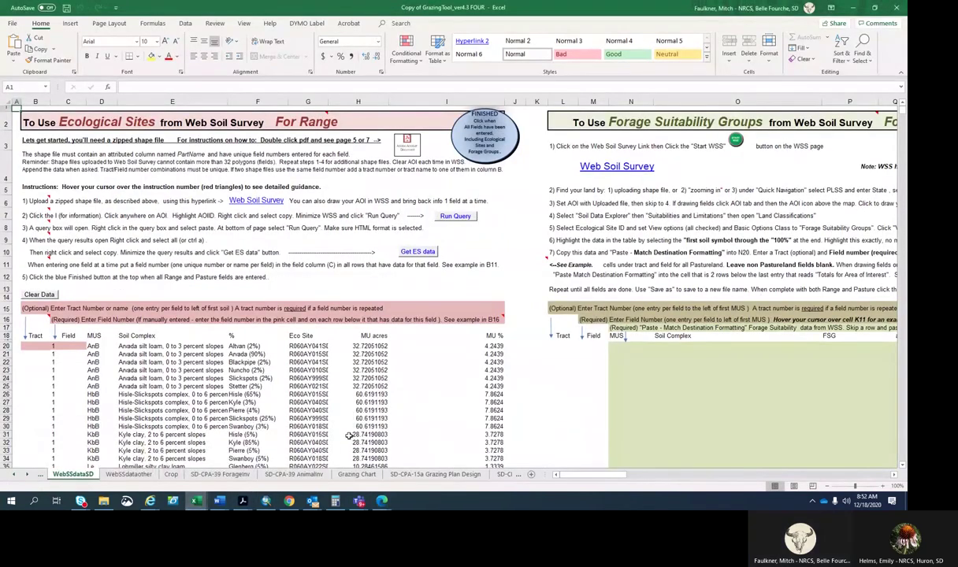
click(421, 253)
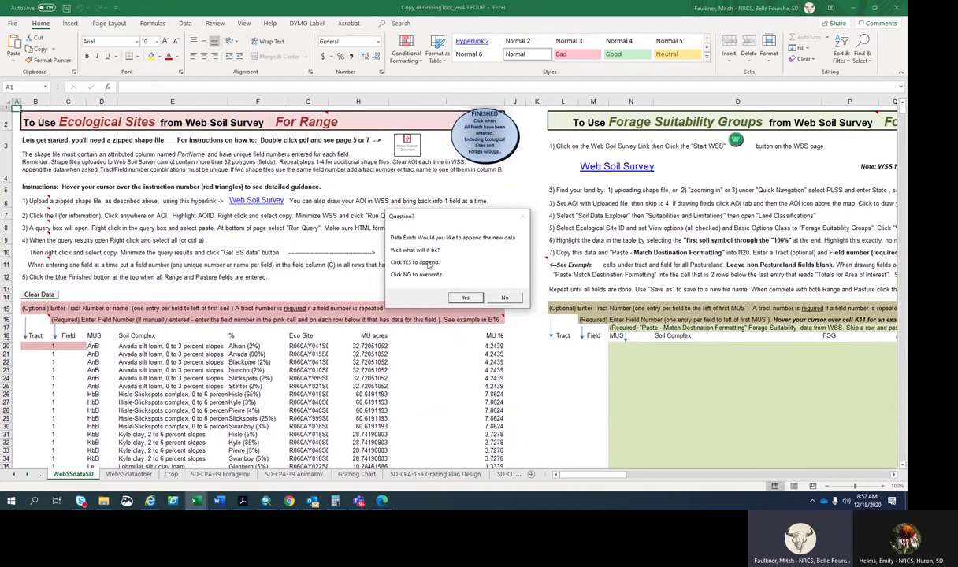
click(467, 298)
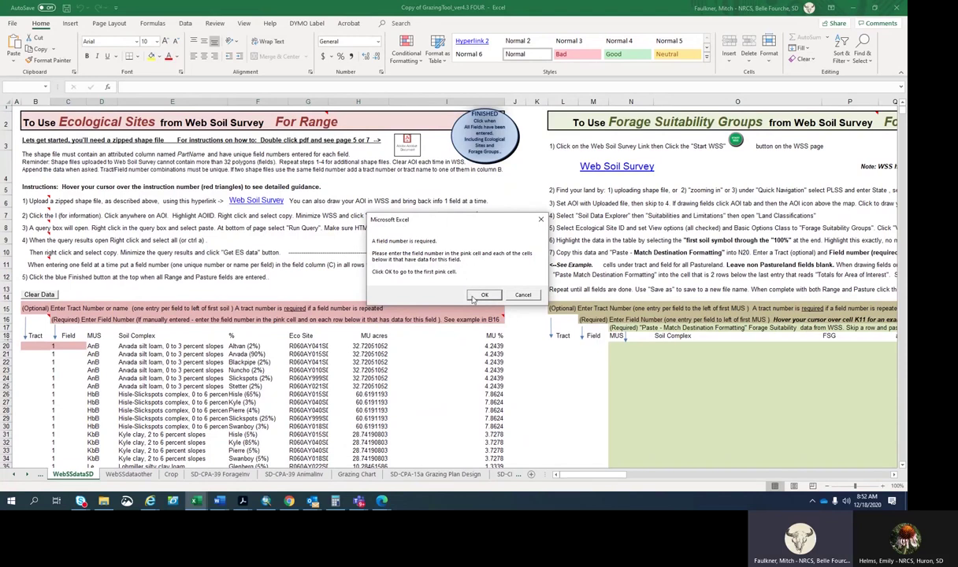
click(478, 295)
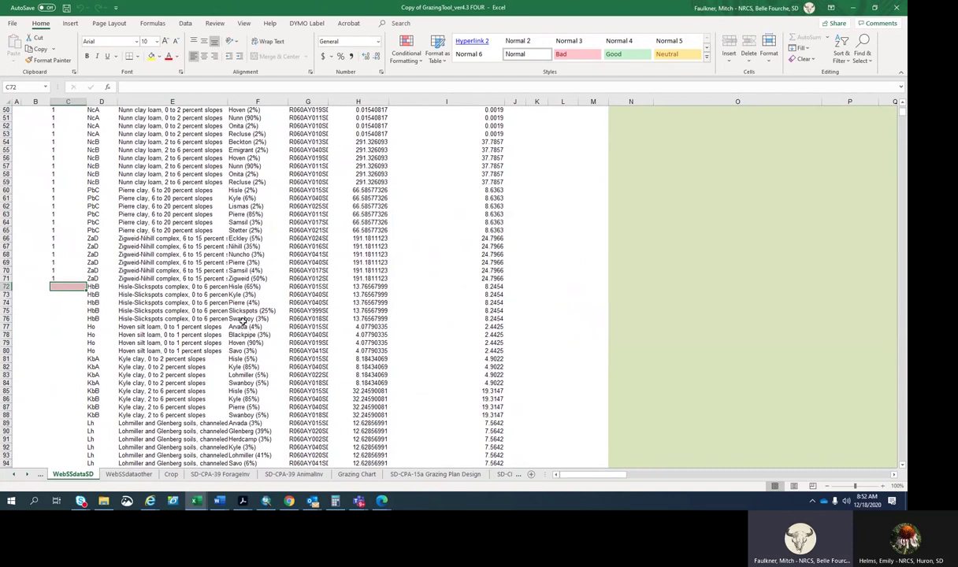
Enter field number 2 in C72 and fill it down through row 126 for all the appended soil rows.
text(2)
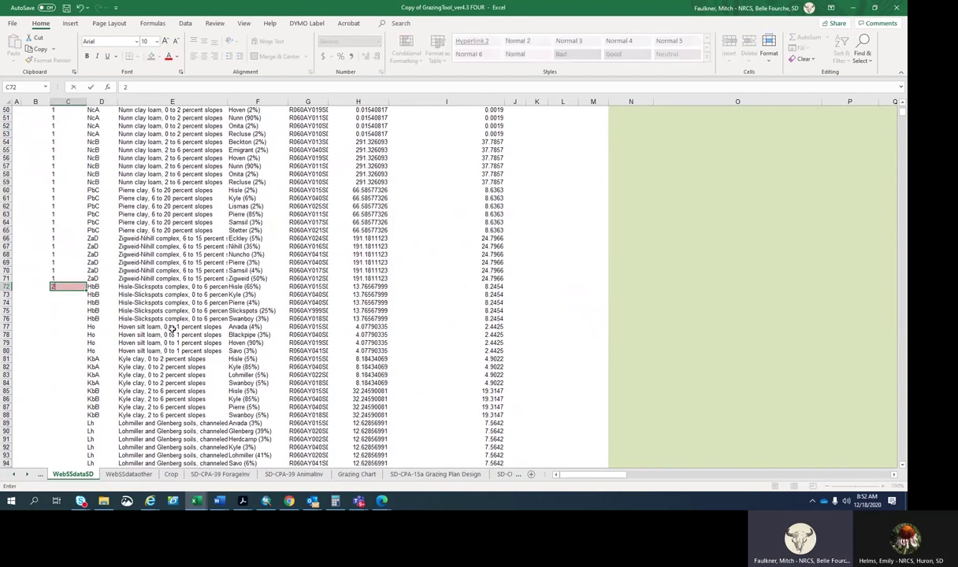
click(35, 294)
click(75, 287)
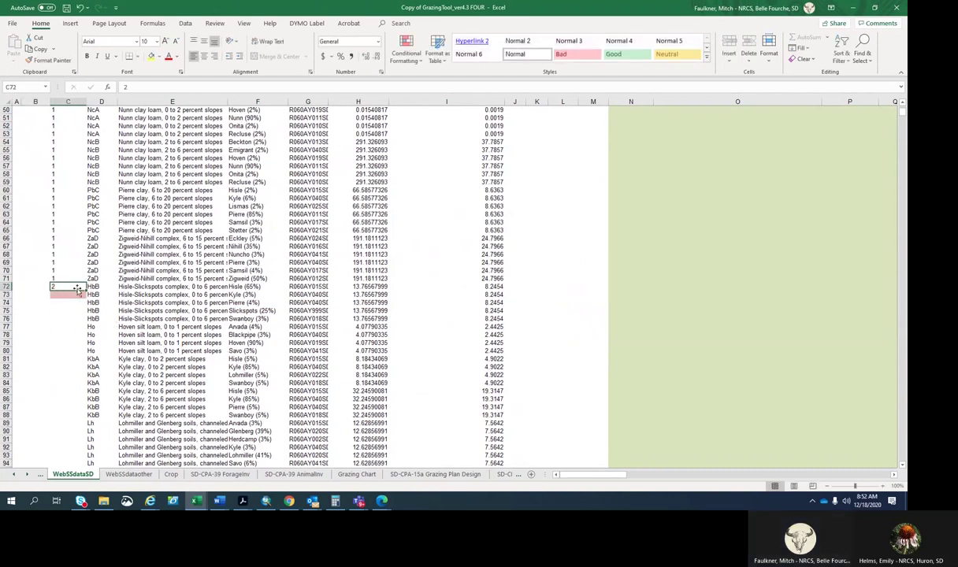
drag(87, 291, 91, 486)
drag(92, 483, 79, 439)
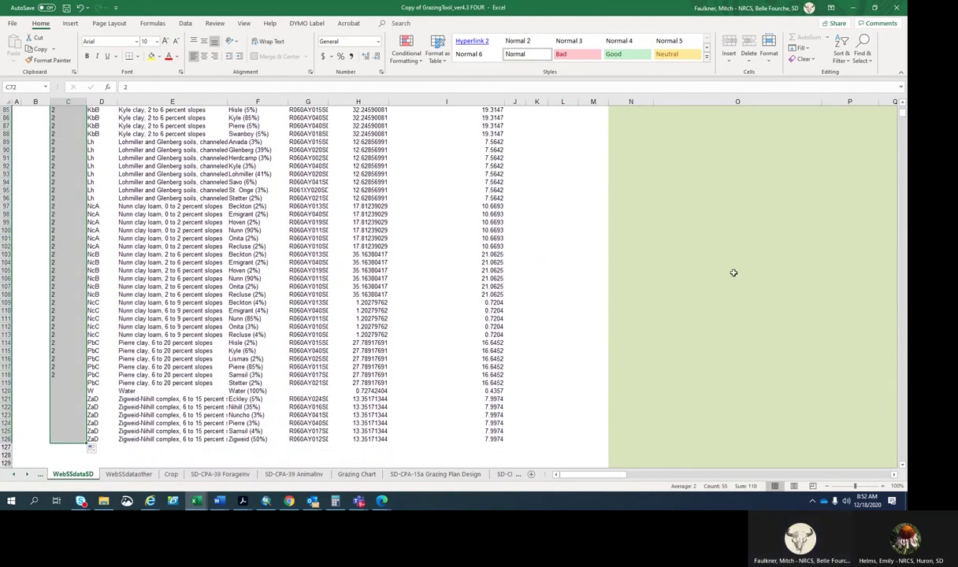
click(567, 237)
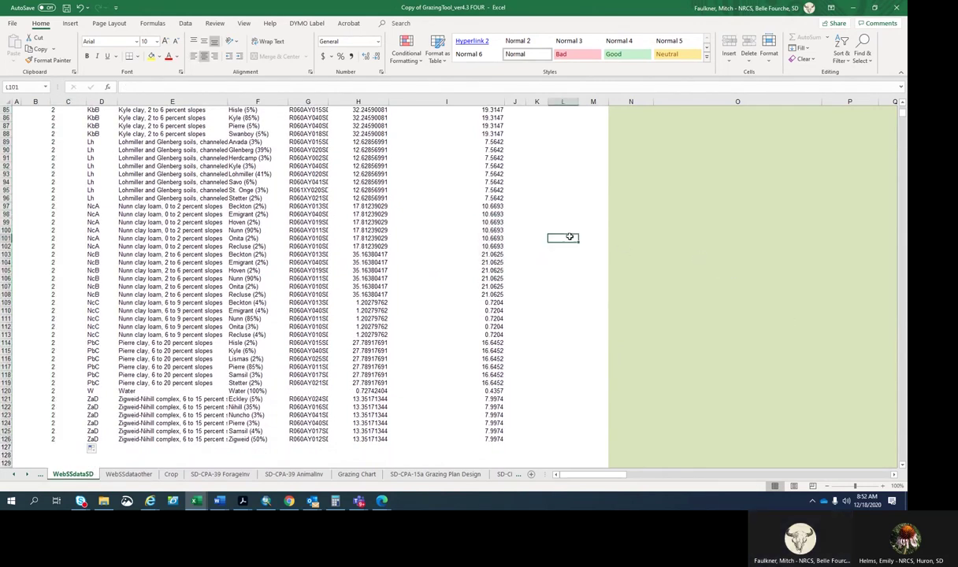
scroll(572, 234, up, 1)
scroll(572, 234, up, 6)
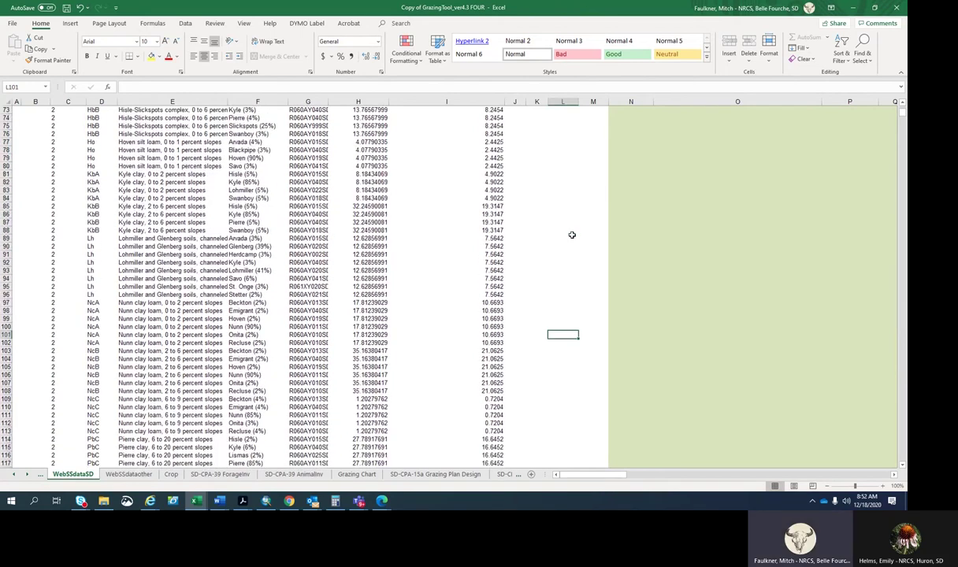
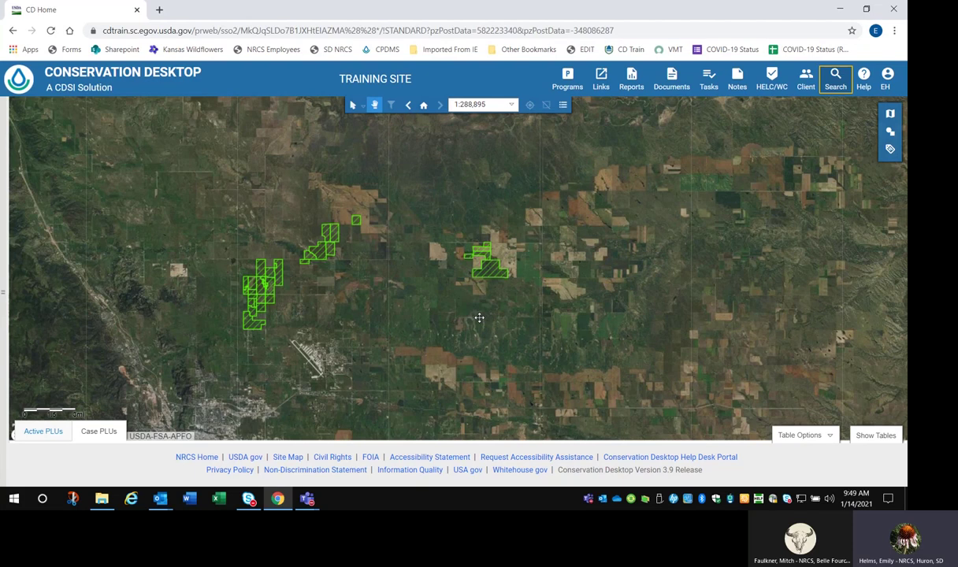
click(836, 81)
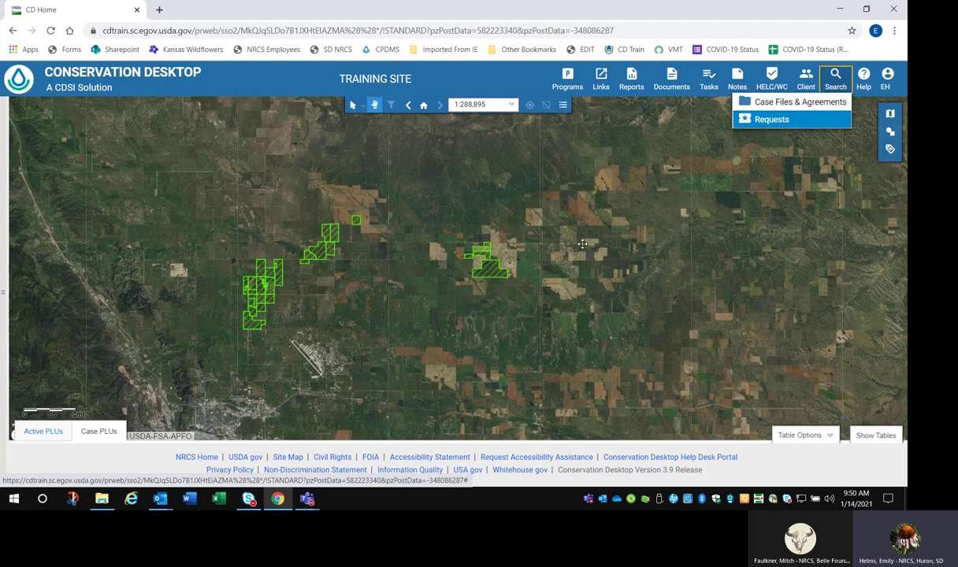
click(660, 226)
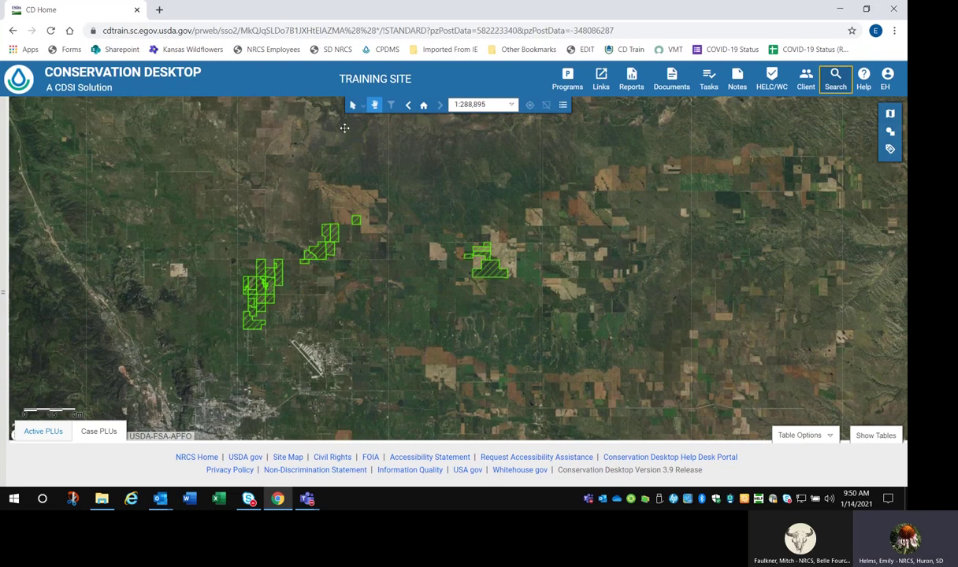
Select the isolated eastern group of land units on the Conservation Desktop map, including all five listed features of Tracts 2, 3, 4 and 5.
click(352, 106)
drag(403, 174, 574, 336)
drag(499, 203, 381, 180)
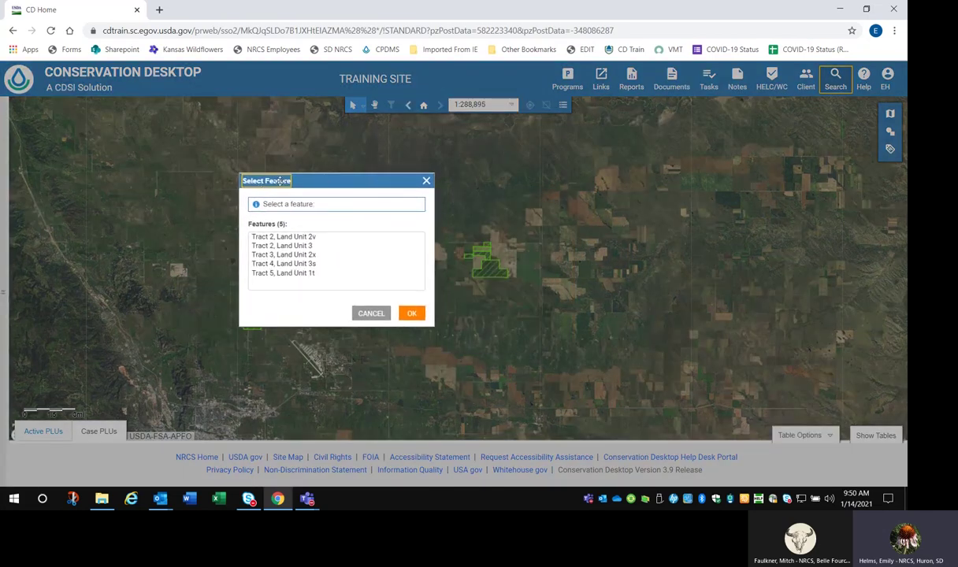
click(304, 237)
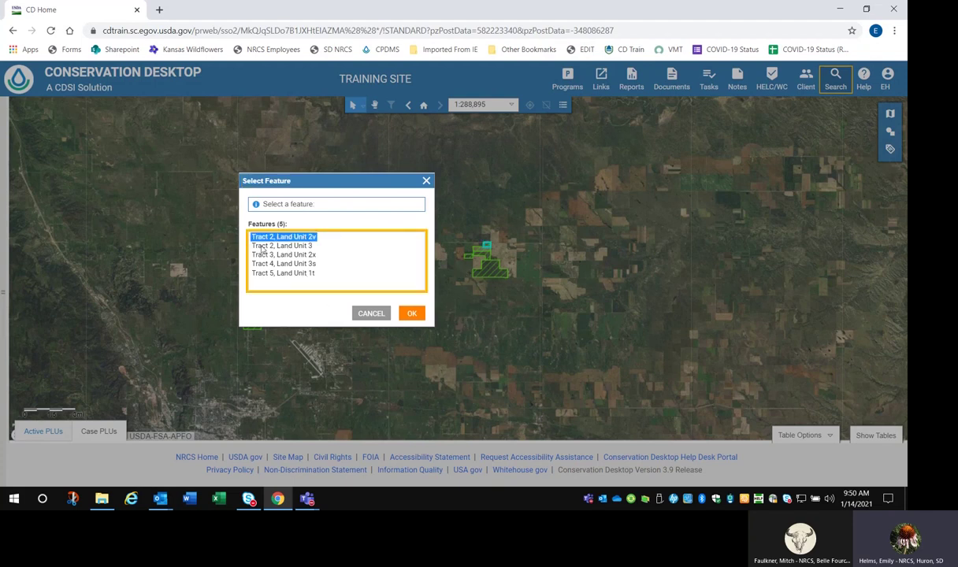
shift+click(301, 274)
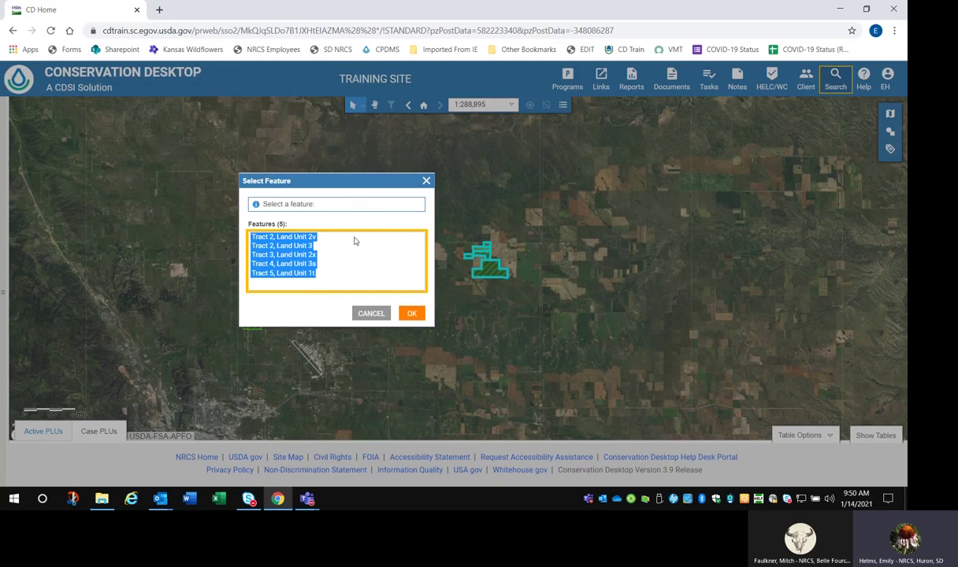
ctrl+click(291, 256)
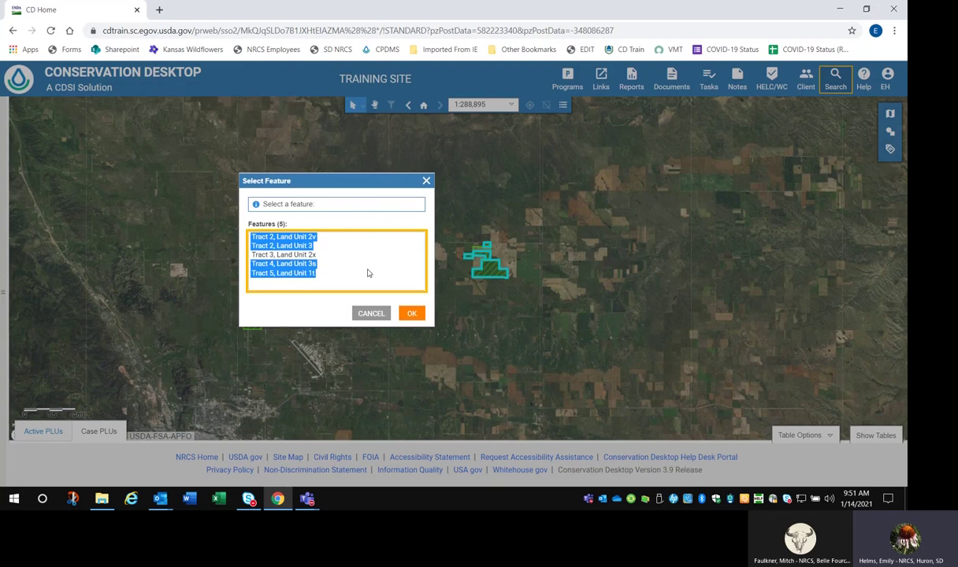
ctrl+click(307, 254)
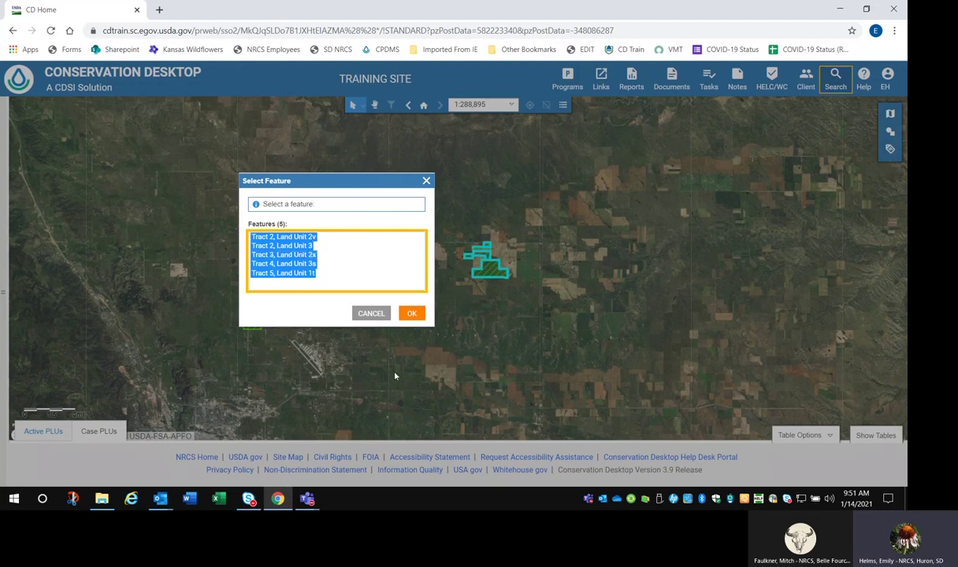
click(412, 313)
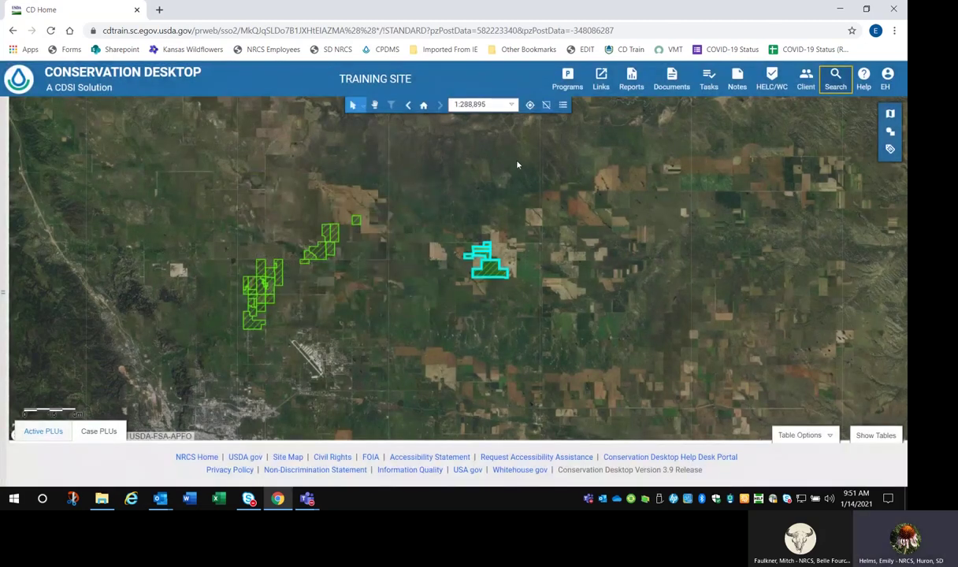
Export the selected Case PLUs features to a shapefile named GrazingTool.
click(562, 106)
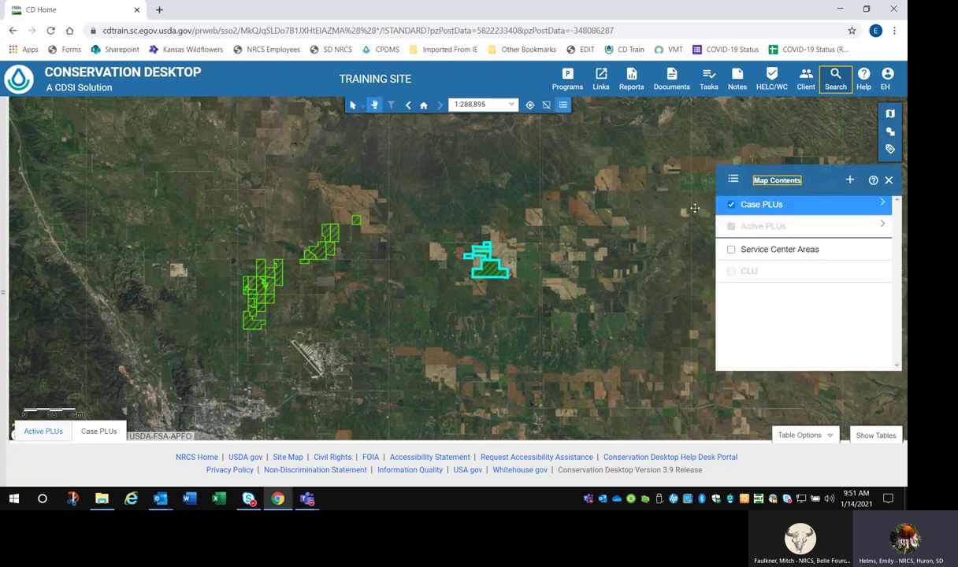
right_click(802, 210)
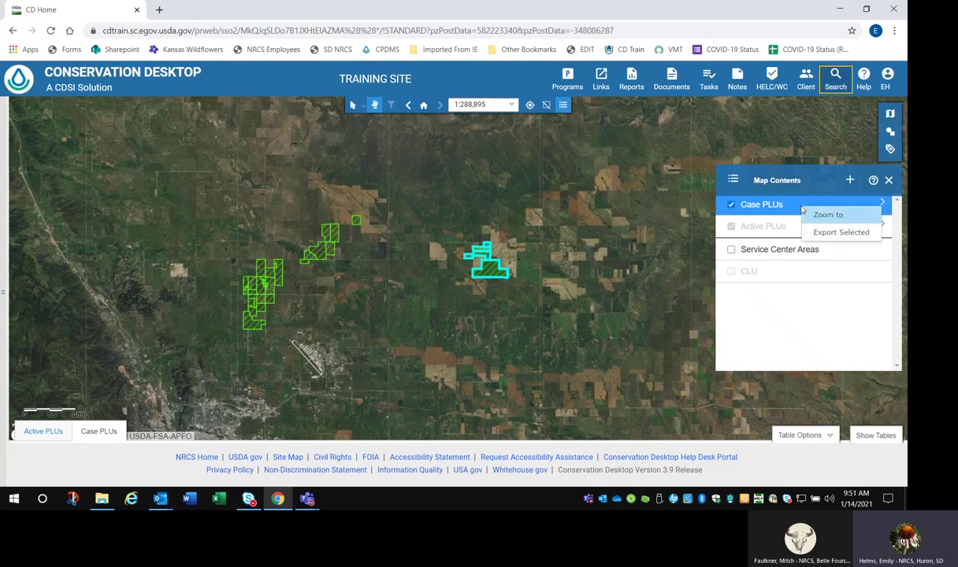
click(838, 236)
click(452, 301)
double_click(453, 302)
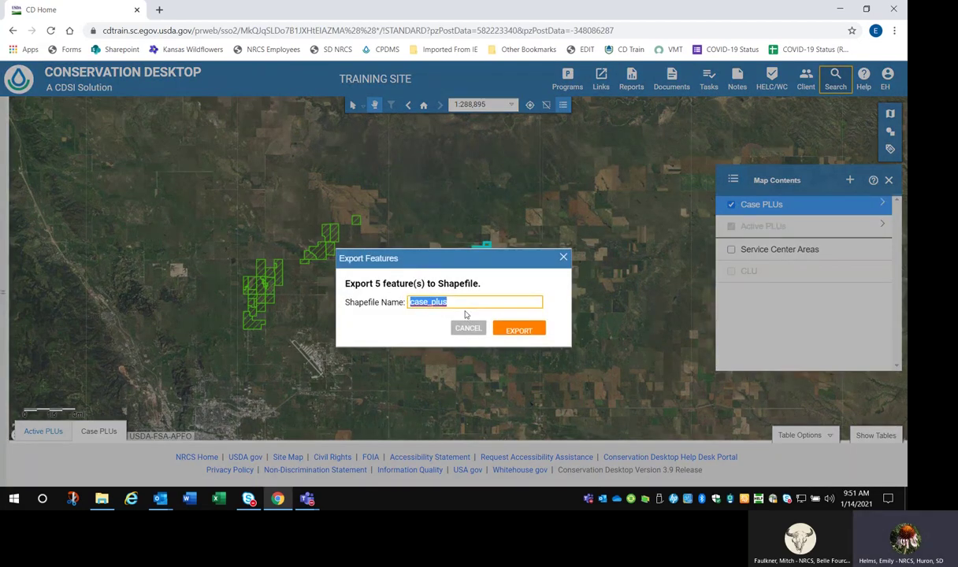
text(GrazingTool)
click(523, 334)
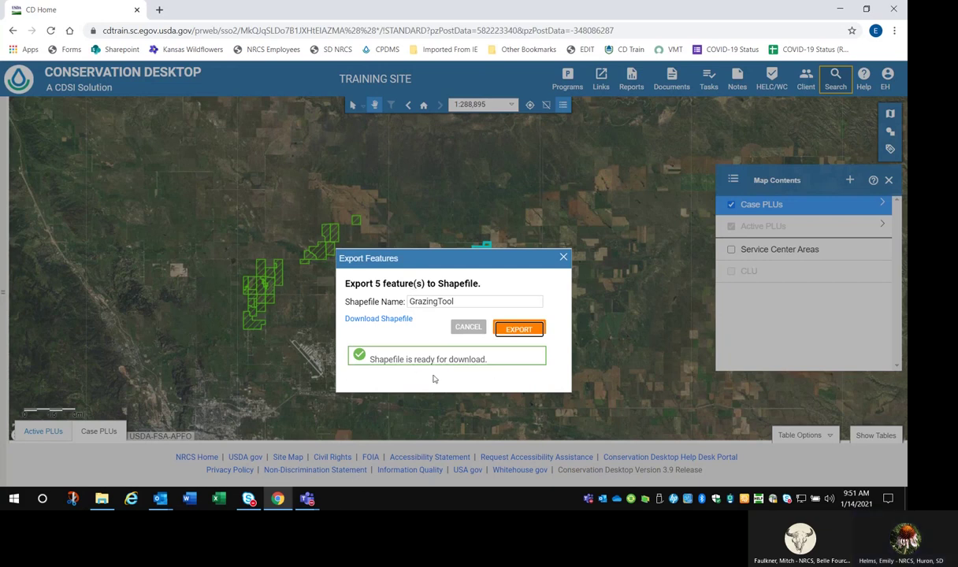
Download the exported shapefile and save it as GrazingTool.zip in the Grazing Tool_Video folder on Local Disk (E:).
click(376, 322)
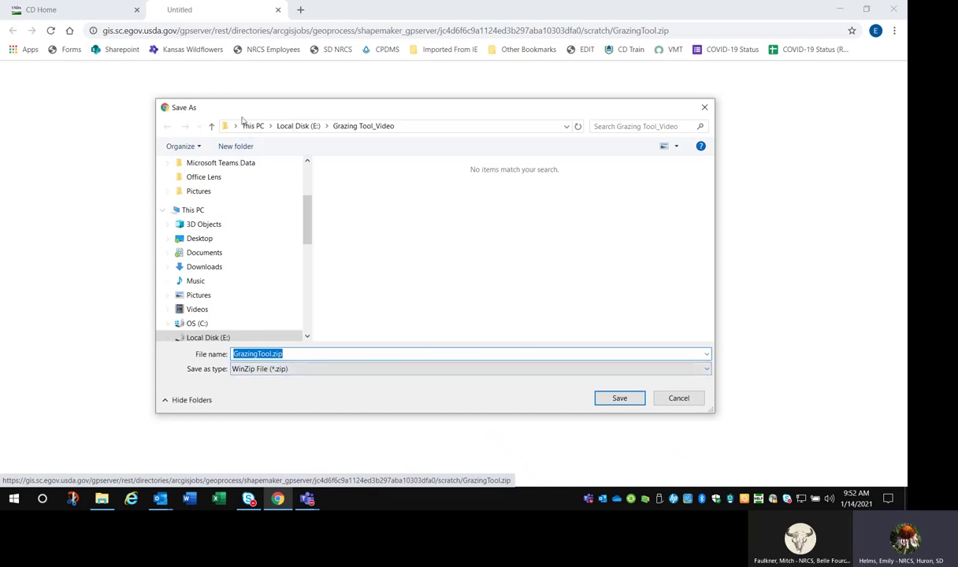
click(221, 337)
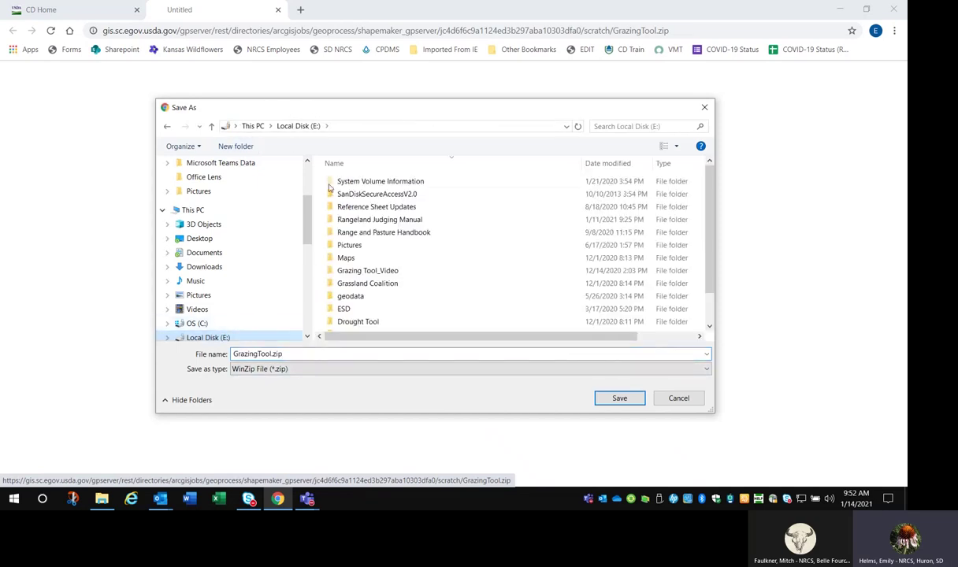
scroll(417, 276, down, 1)
scroll(413, 269, up, 1)
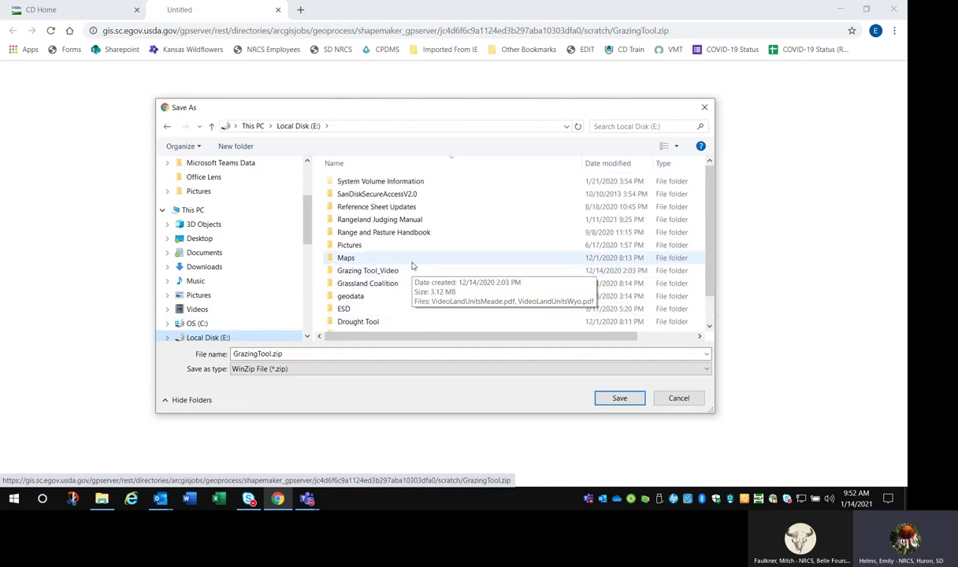
double_click(370, 270)
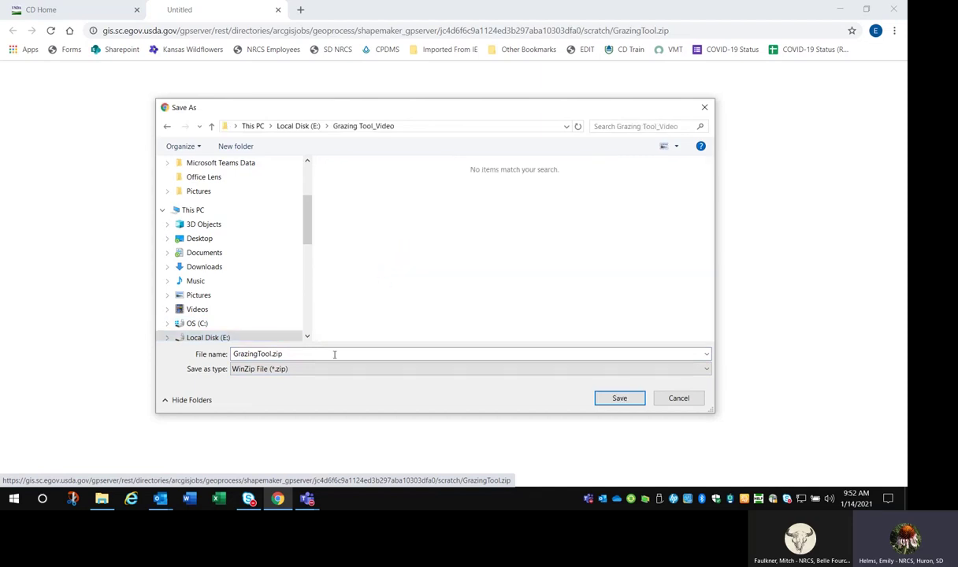
click(618, 399)
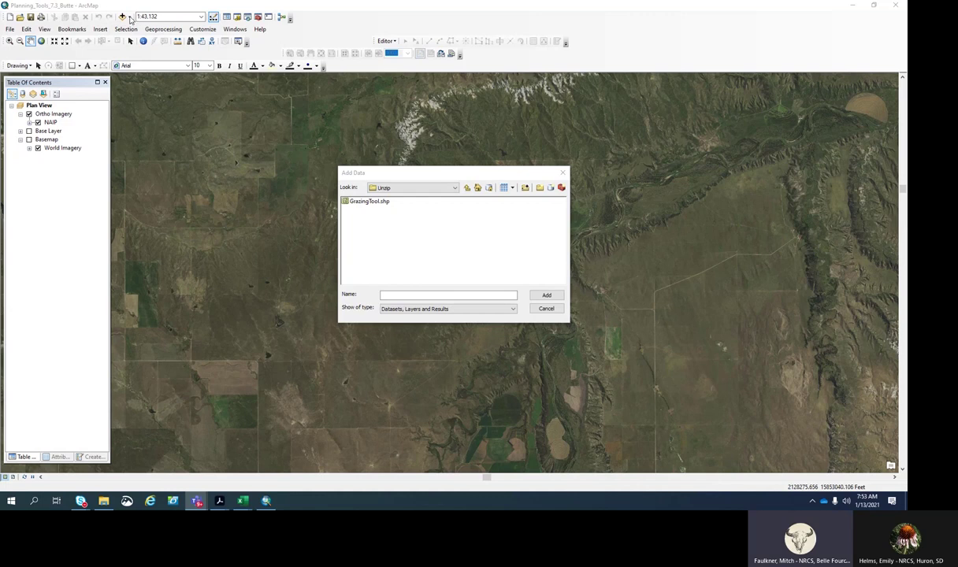
In ArcMap, add GrazingTool.shp from the Unzip folder to the Planning_Tools_7.3_Butte map and zoom to that layer.
click(356, 199)
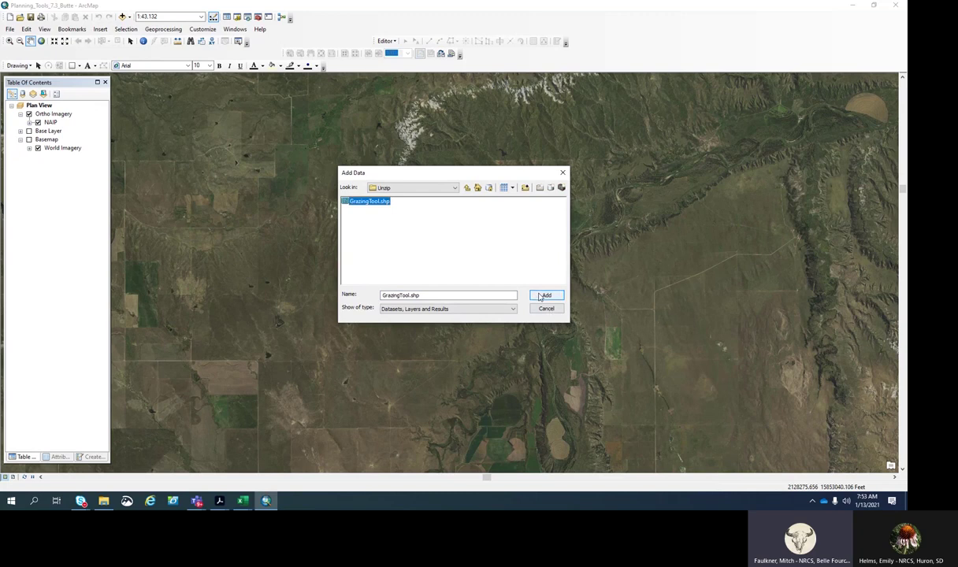
click(541, 296)
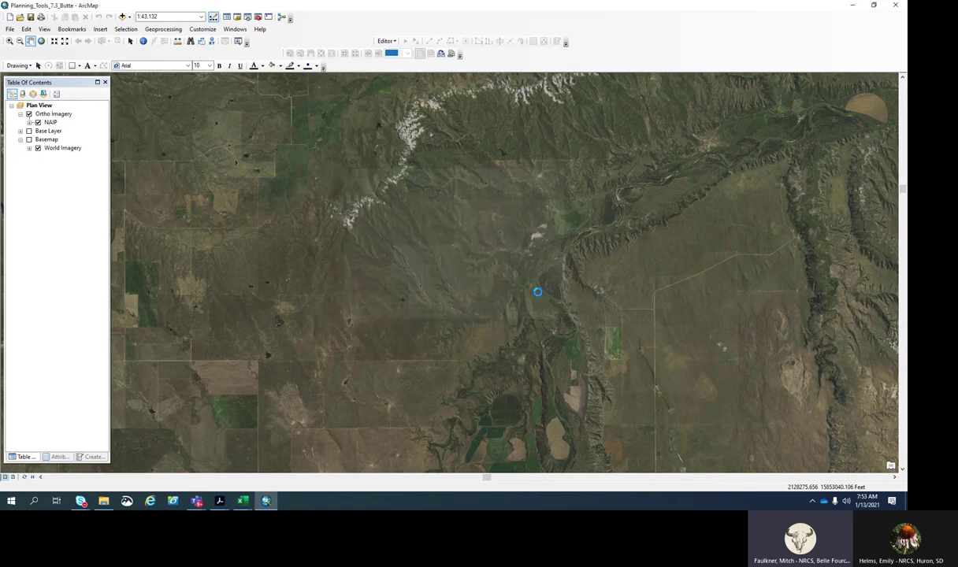
click(530, 330)
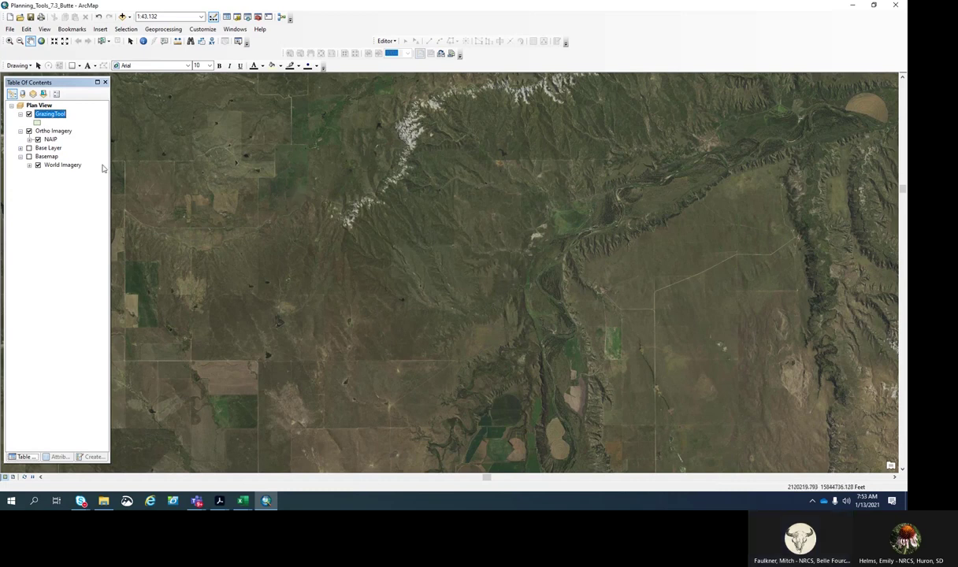
right_click(52, 116)
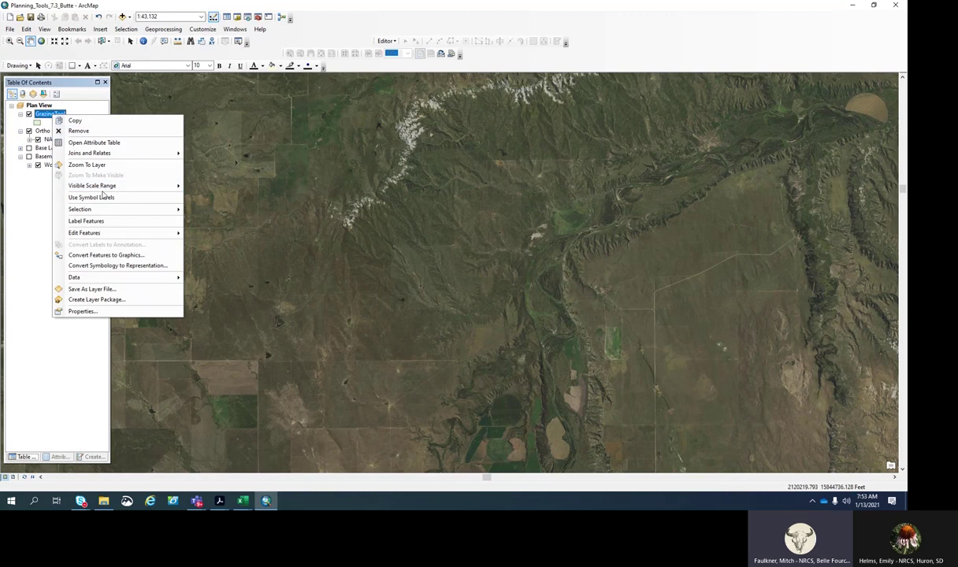
click(100, 165)
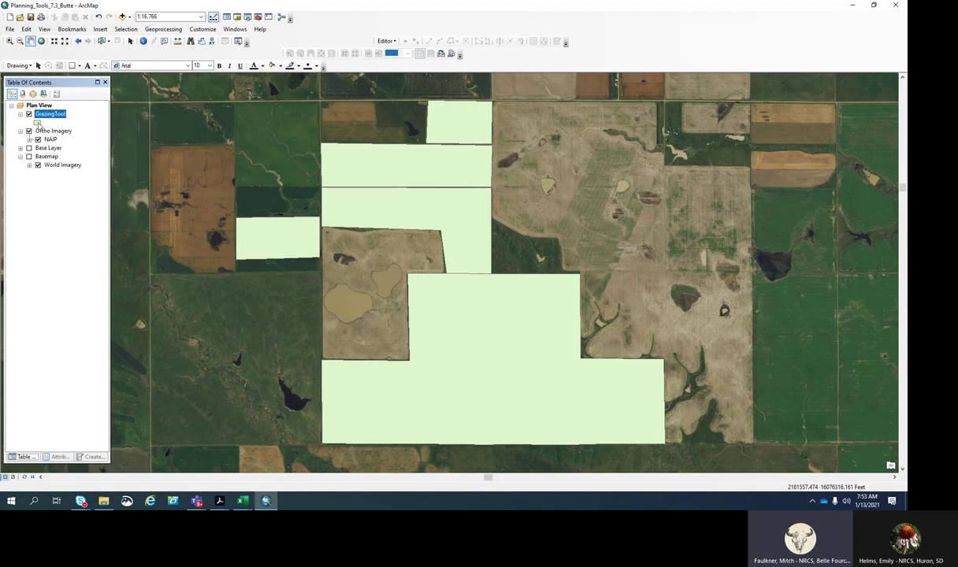
Symbolize the GrazingTool layer with no fill color and a yellow outline of width 1.
click(37, 122)
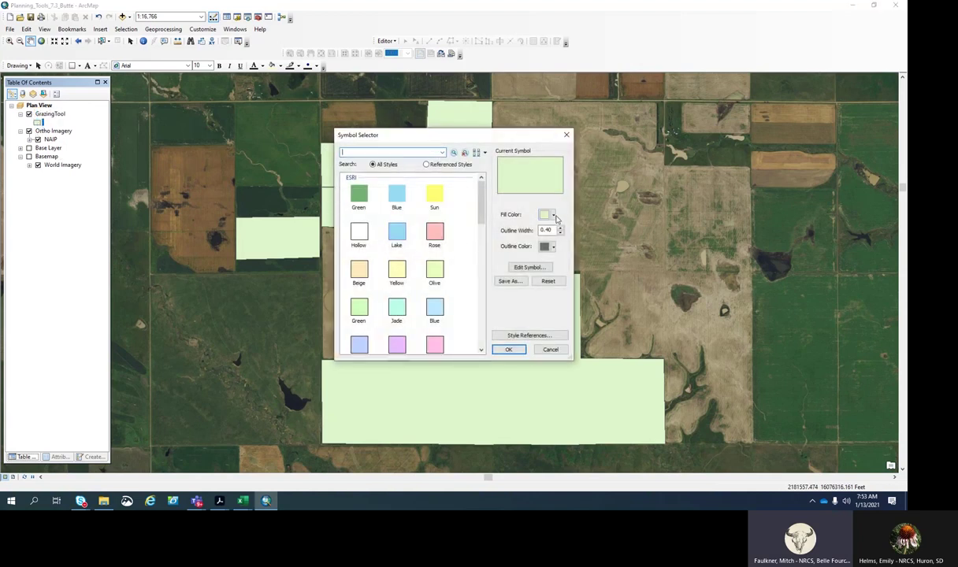
click(554, 218)
click(555, 225)
click(560, 228)
click(554, 246)
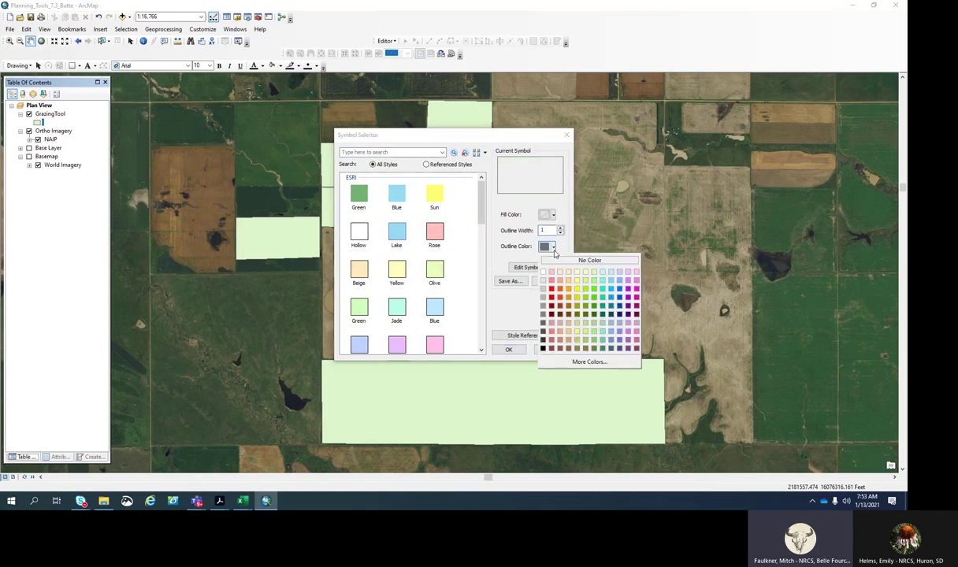
click(579, 295)
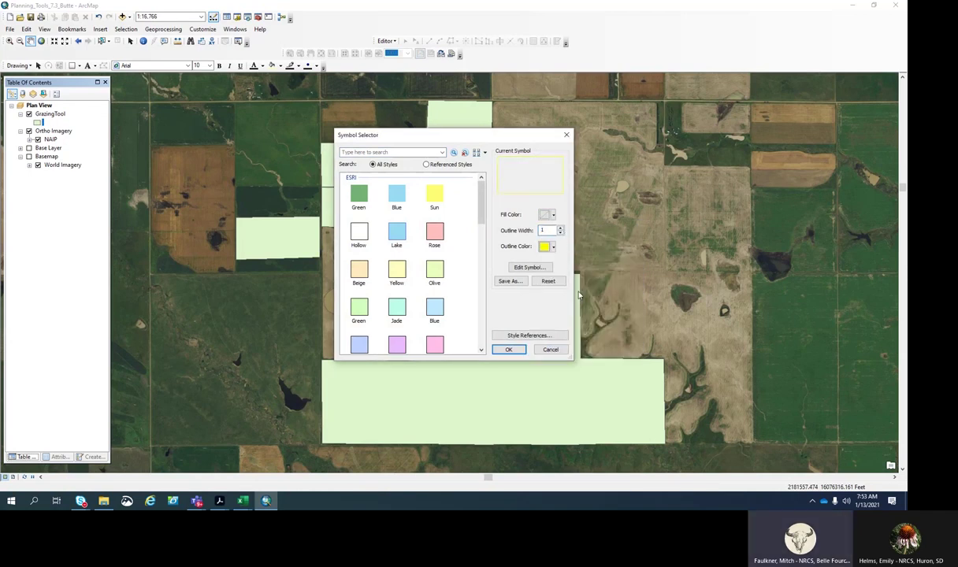
click(508, 349)
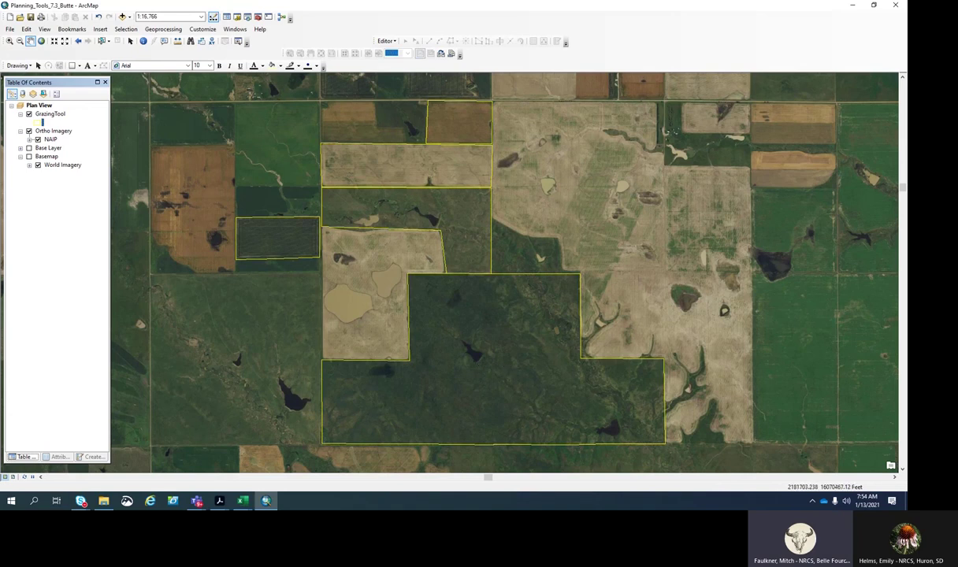
Start an edit session and choose the GrazingTool feature template with the Polygon construction tool.
key(alt+Tab)
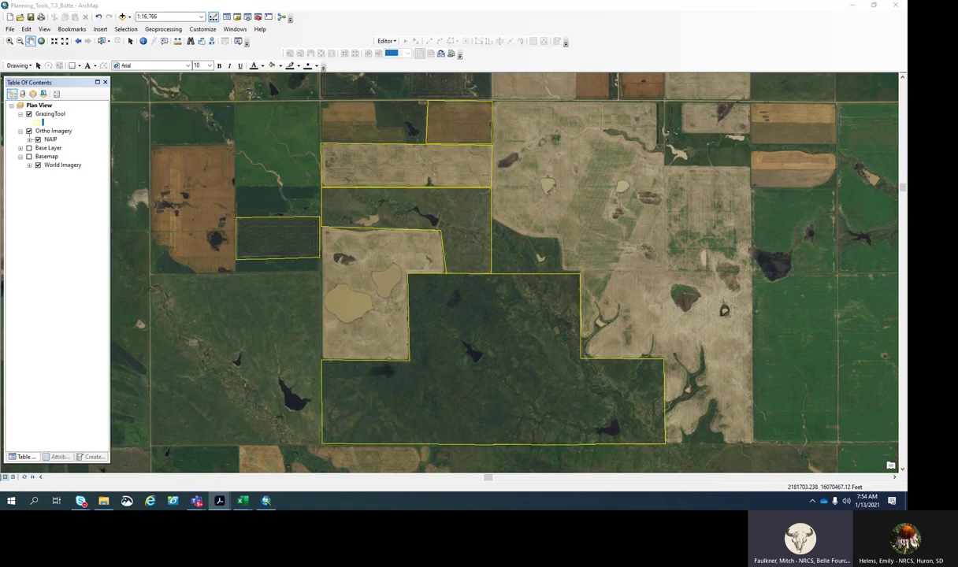
click(395, 41)
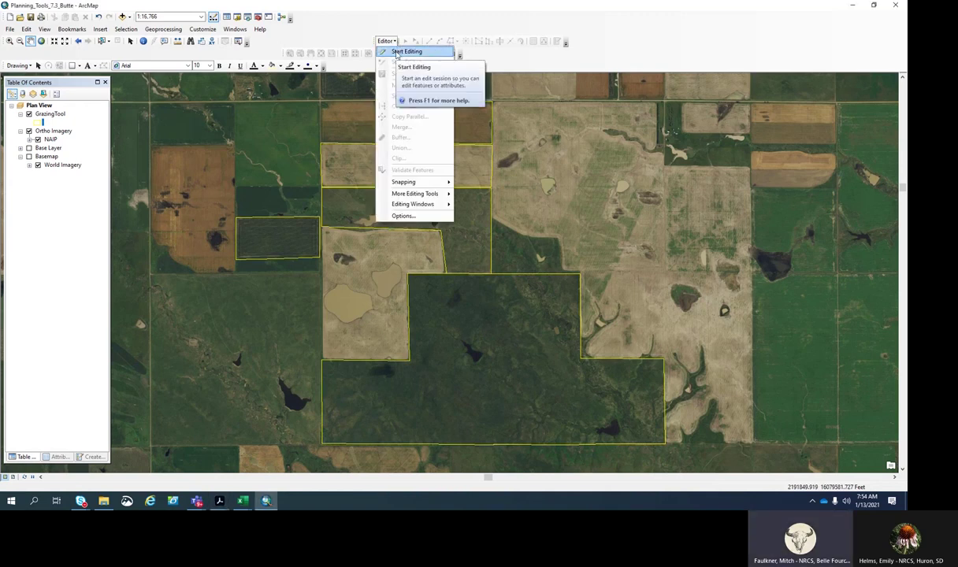
click(397, 52)
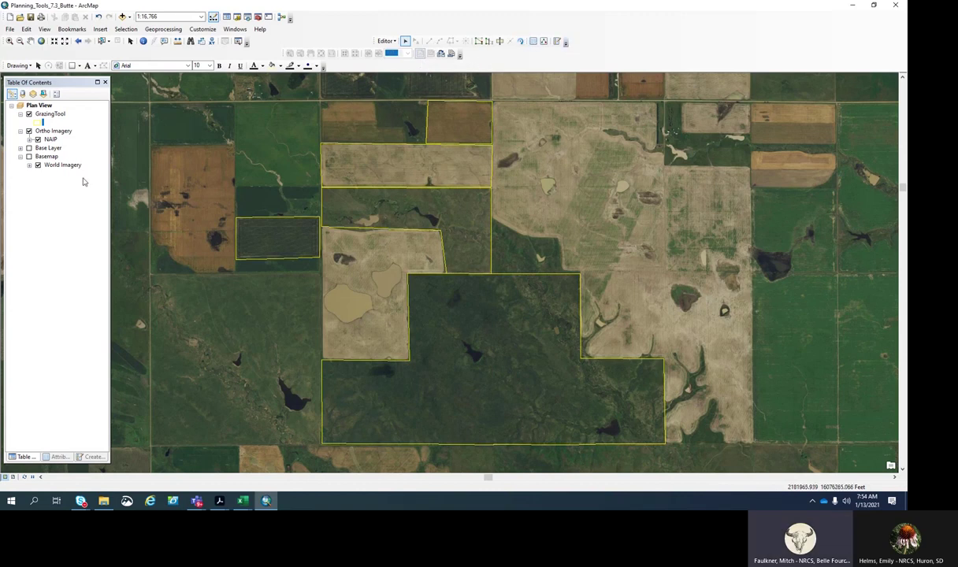
click(56, 118)
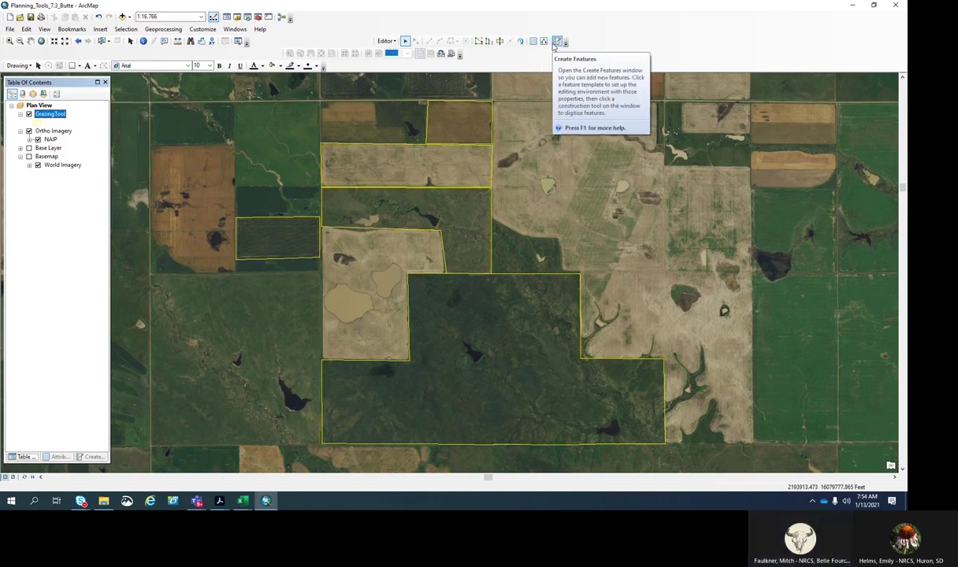
click(556, 42)
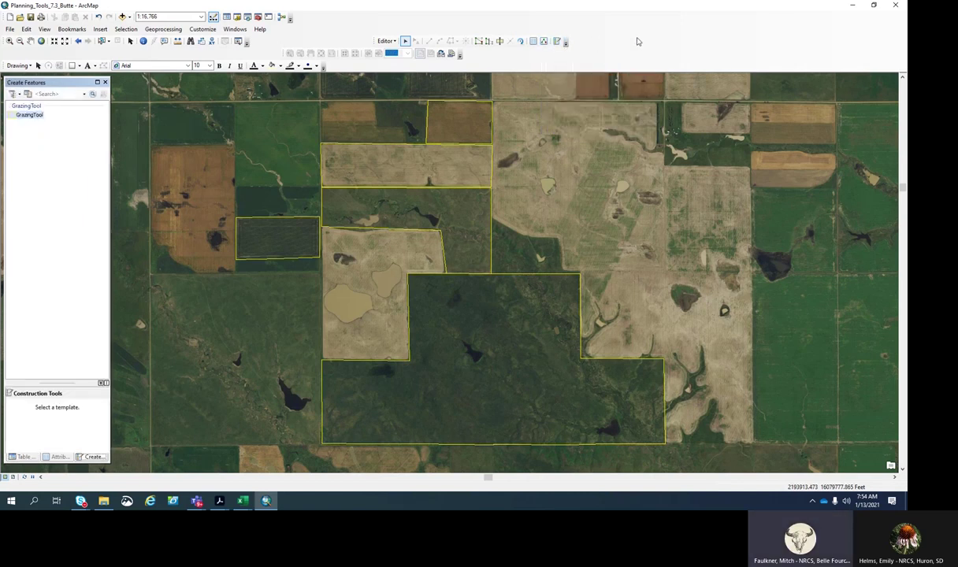
click(29, 116)
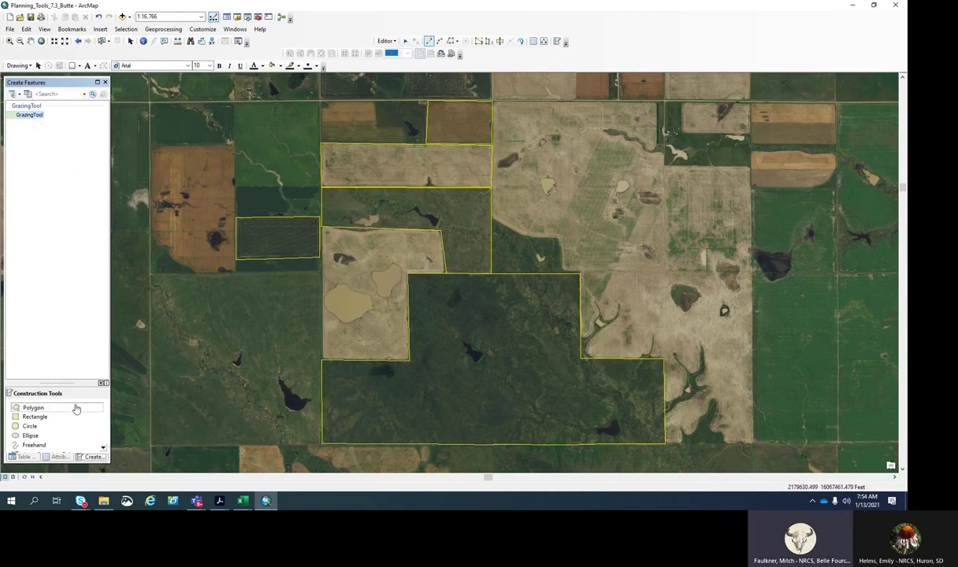
click(56, 407)
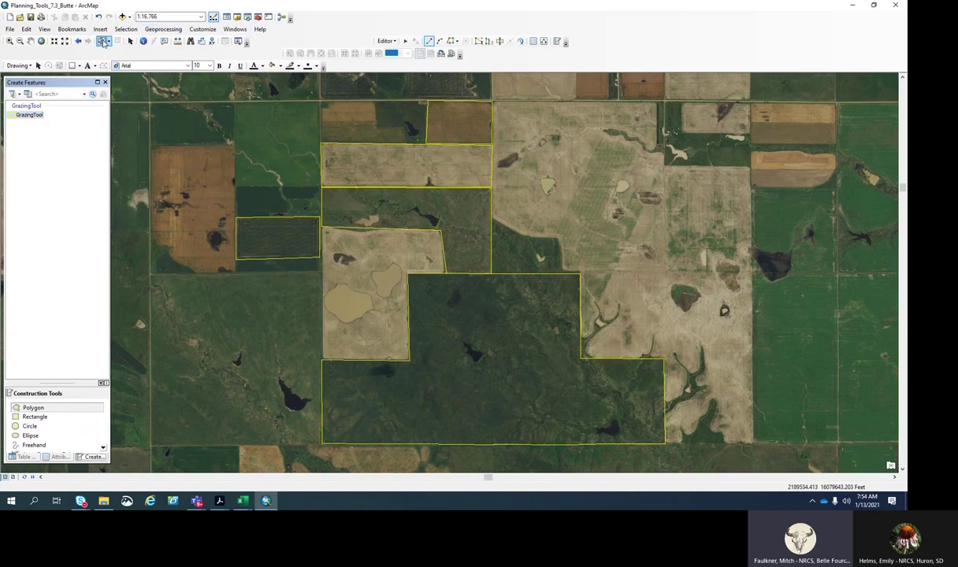
Select the large southern range unit and cut it west to east between its inner corners, with the line dipping south below the pond.
click(103, 41)
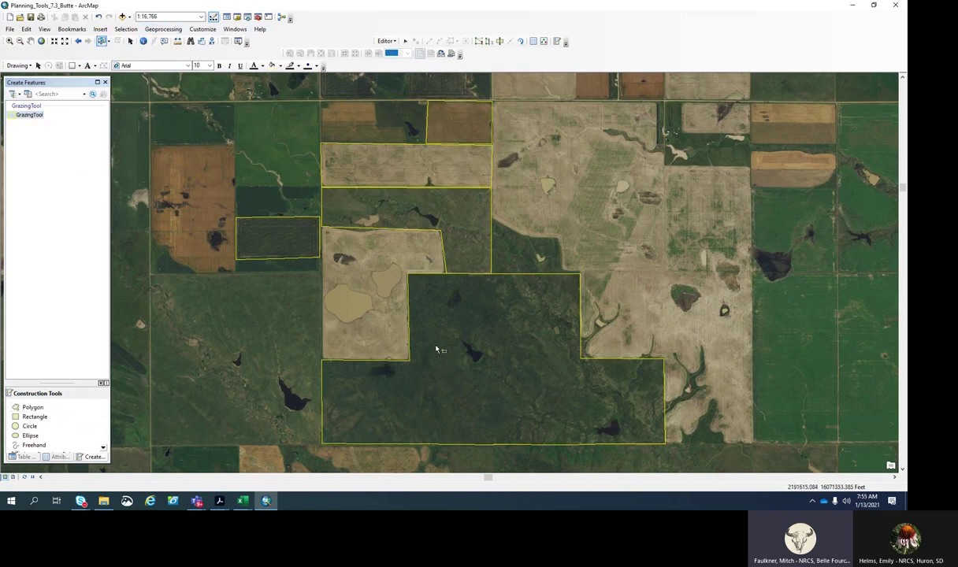
click(437, 349)
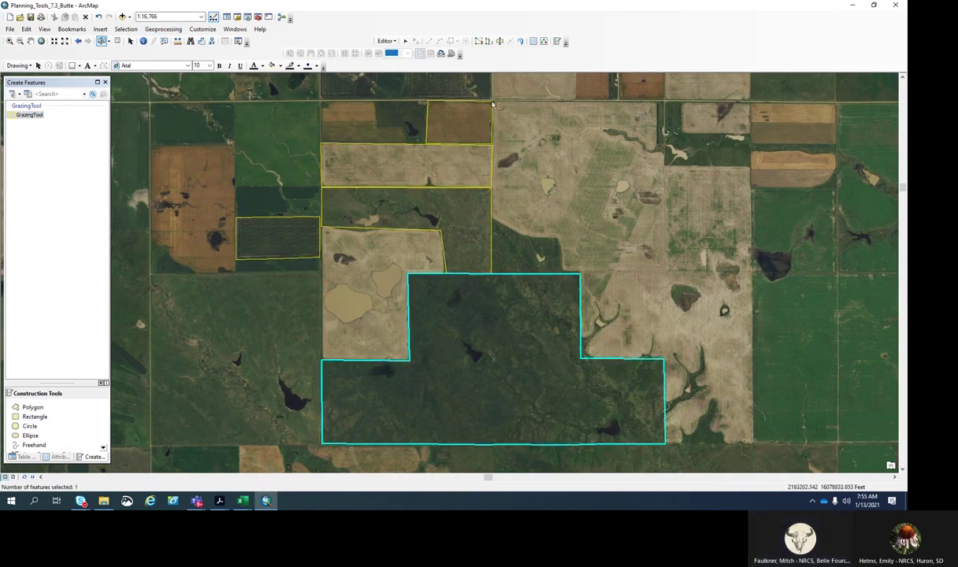
click(499, 42)
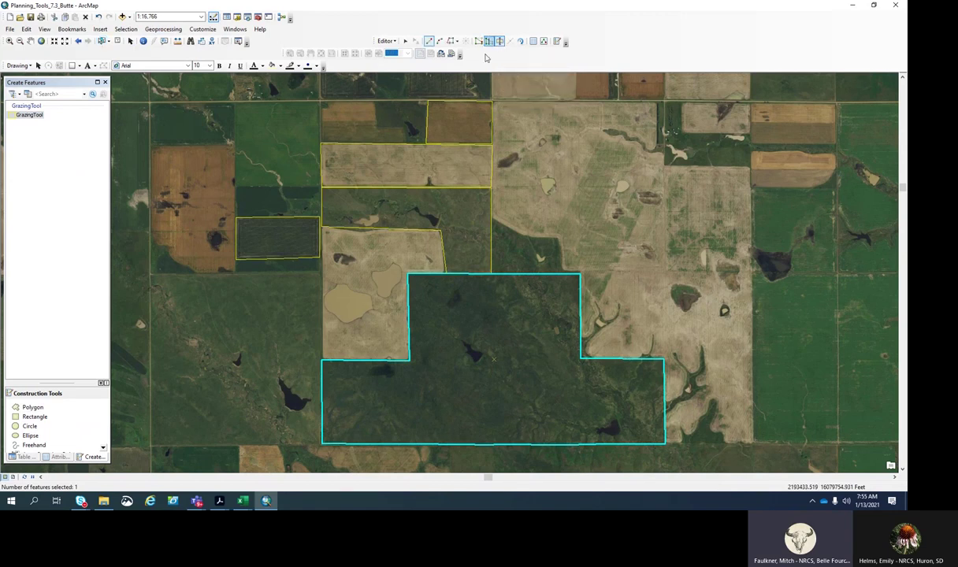
click(396, 347)
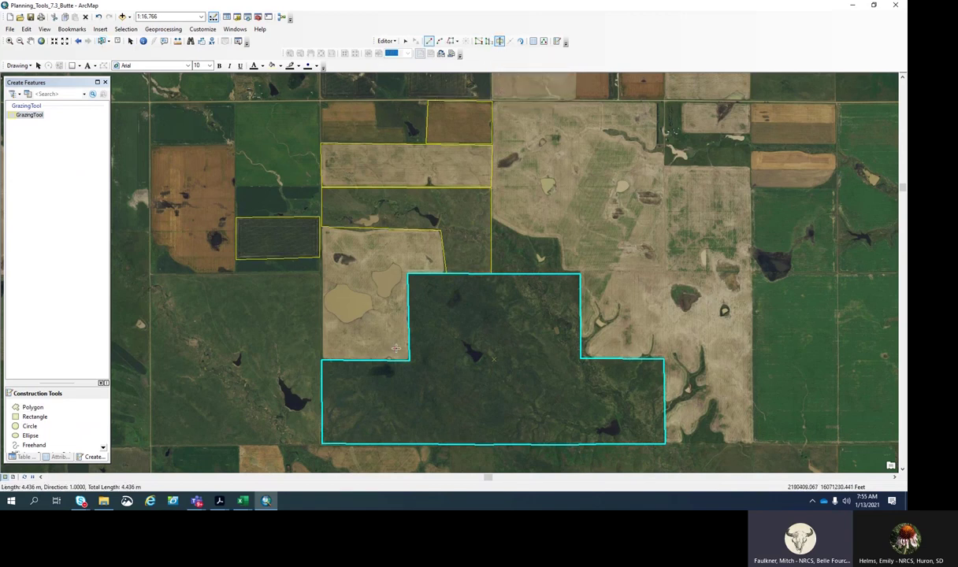
click(408, 361)
click(459, 365)
click(477, 378)
click(516, 363)
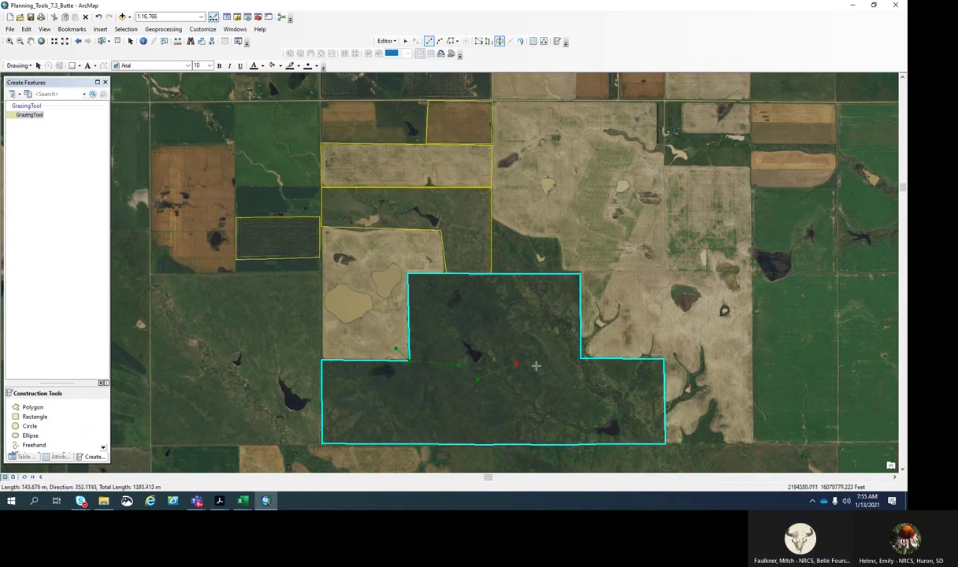
click(576, 365)
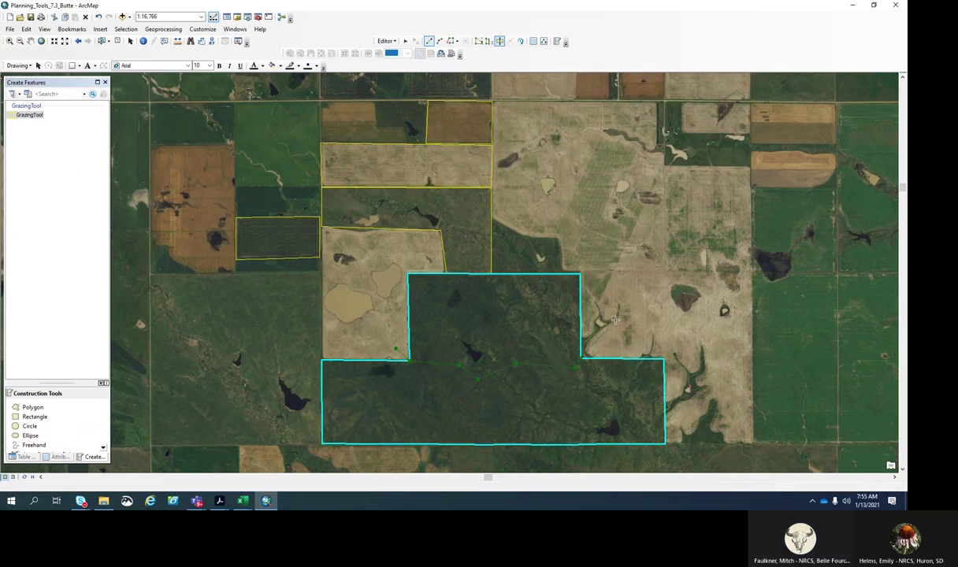
key(F2)
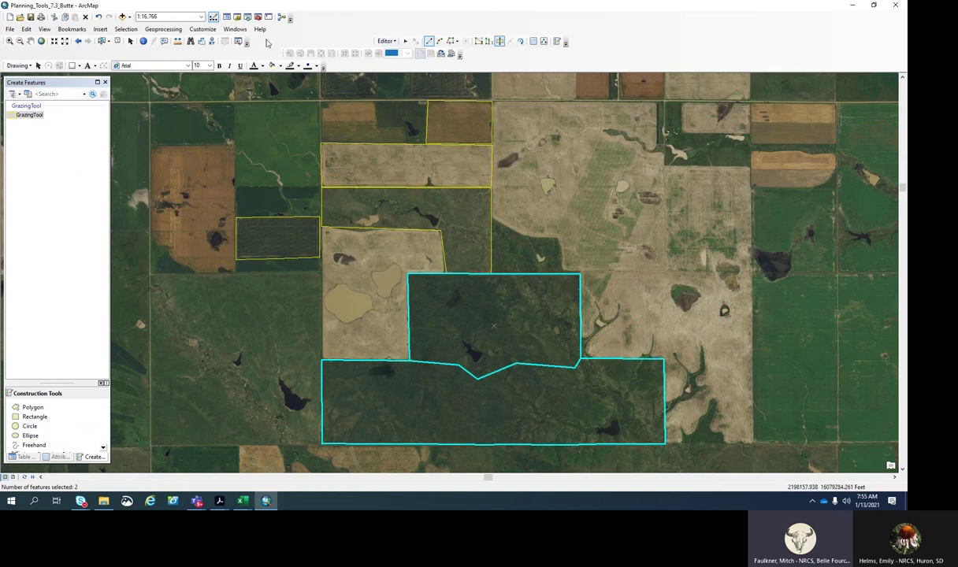
Select the southern piece of the divided range unit and cut it north to south near its middle into west and east halves.
click(102, 41)
click(502, 422)
click(498, 42)
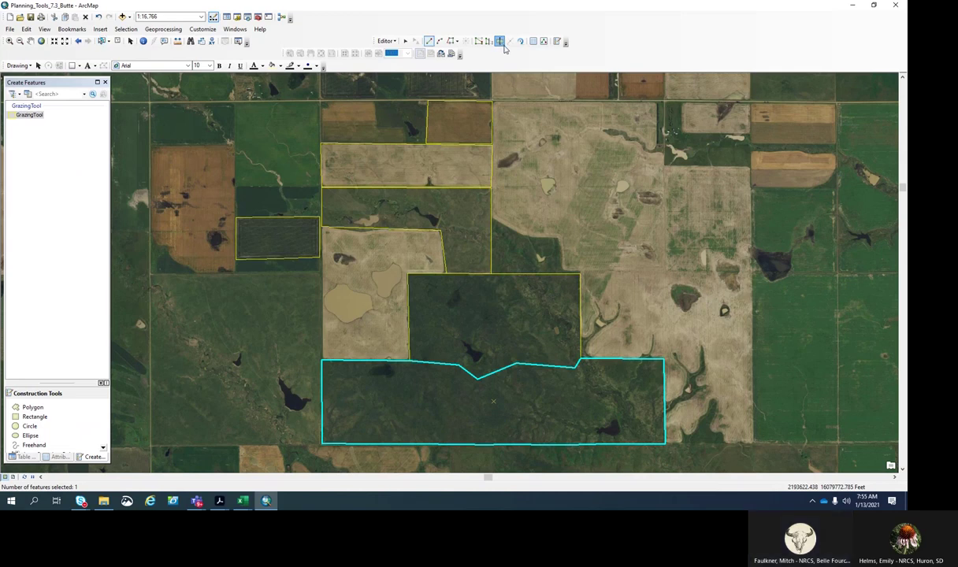
click(497, 363)
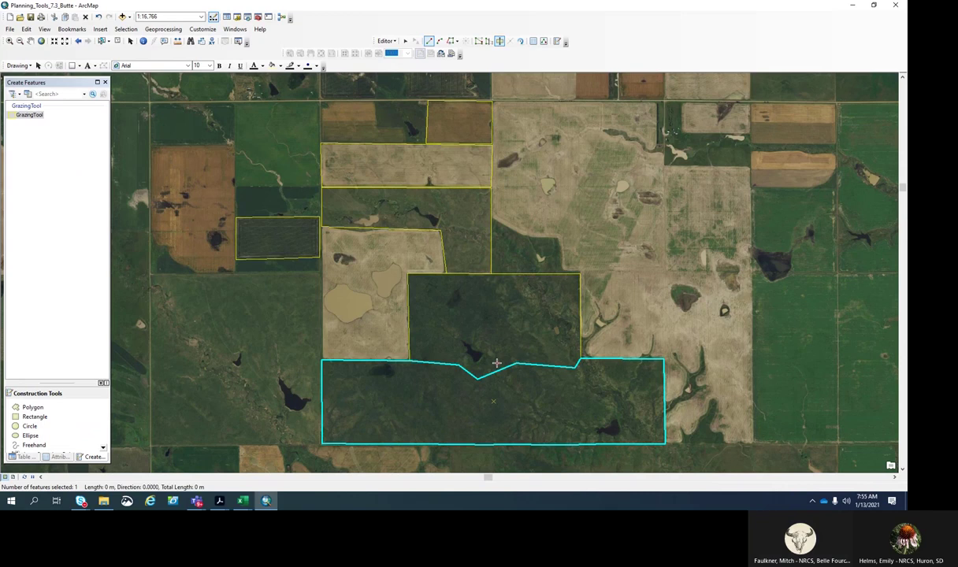
double_click(496, 457)
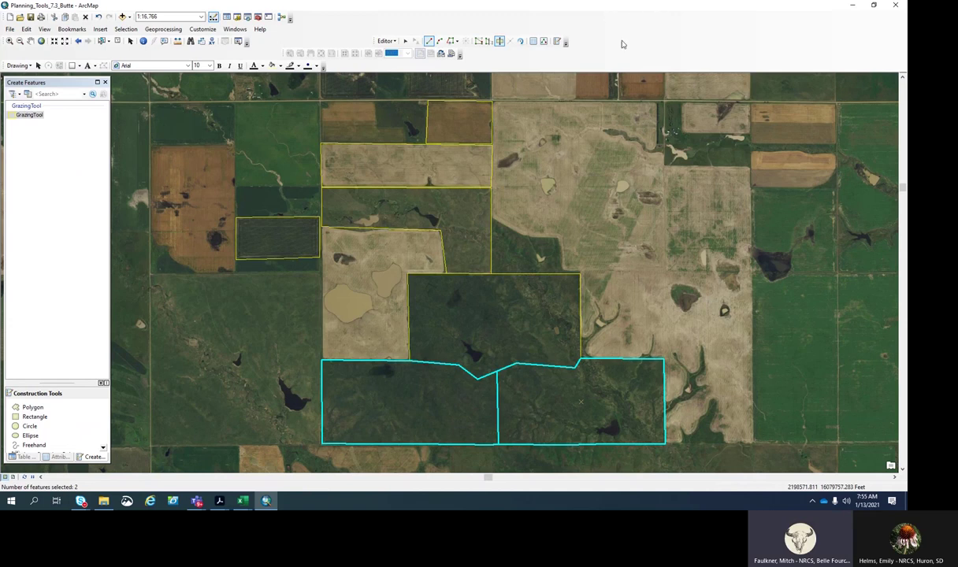
Open the feature attributes and set plu_name of the southwestern range piece to So Range 2.
click(533, 42)
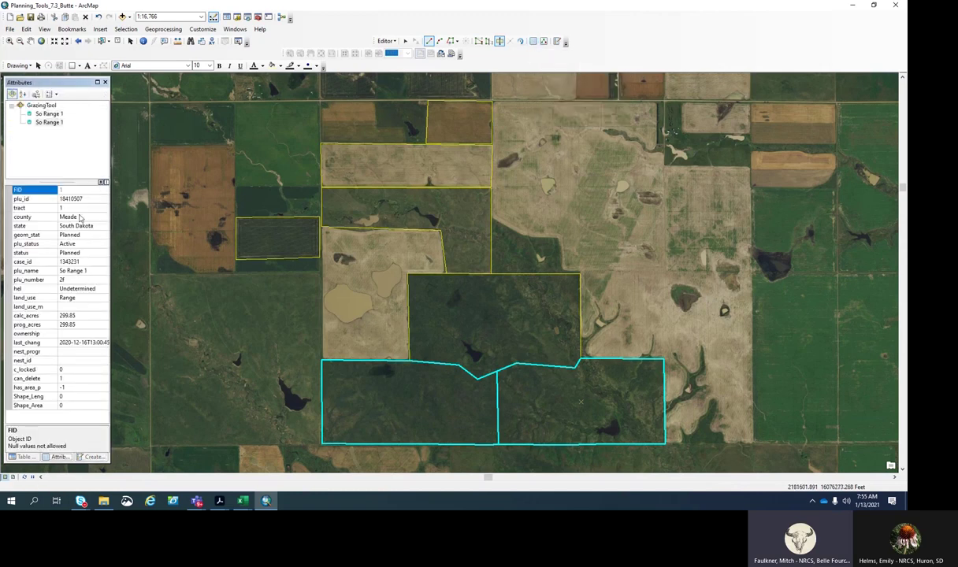
click(102, 41)
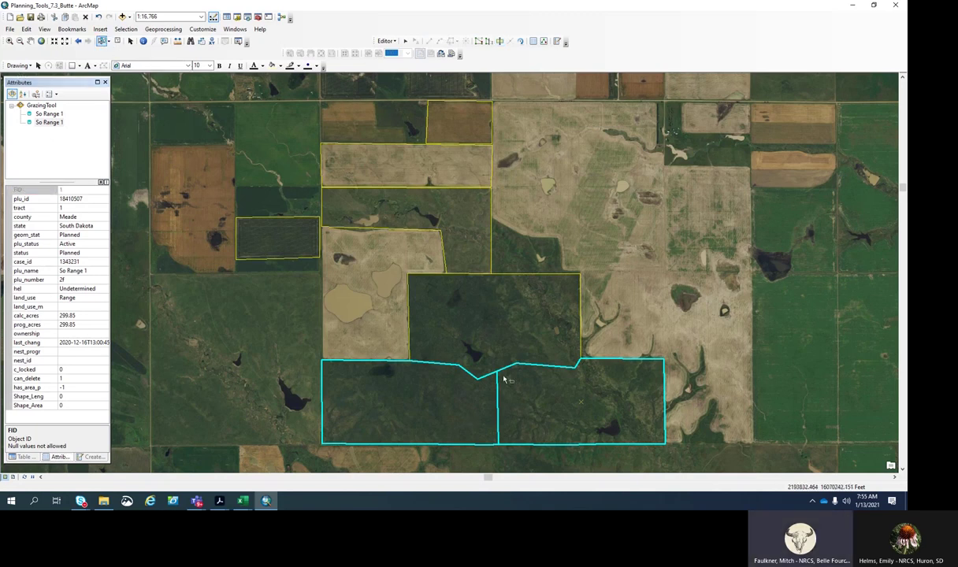
click(497, 320)
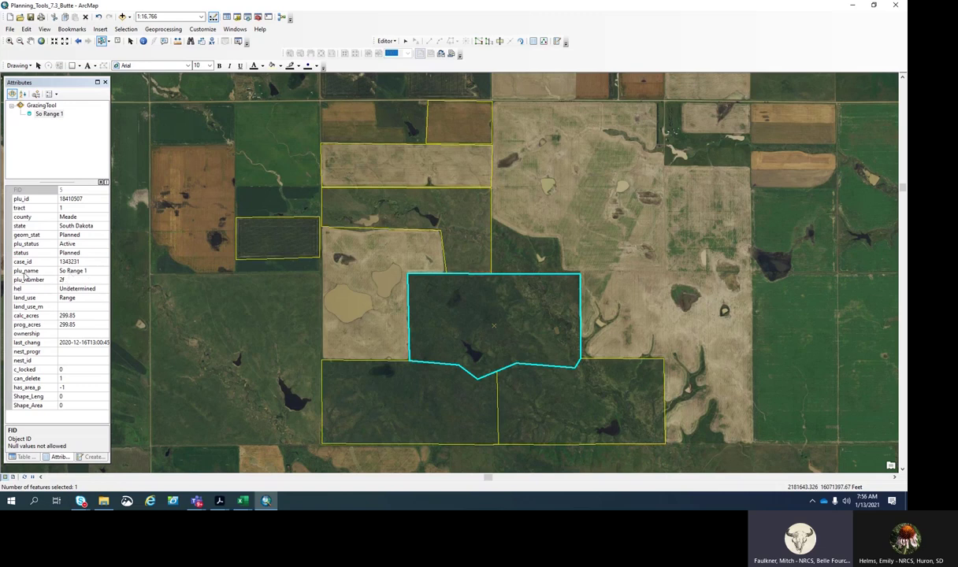
click(398, 401)
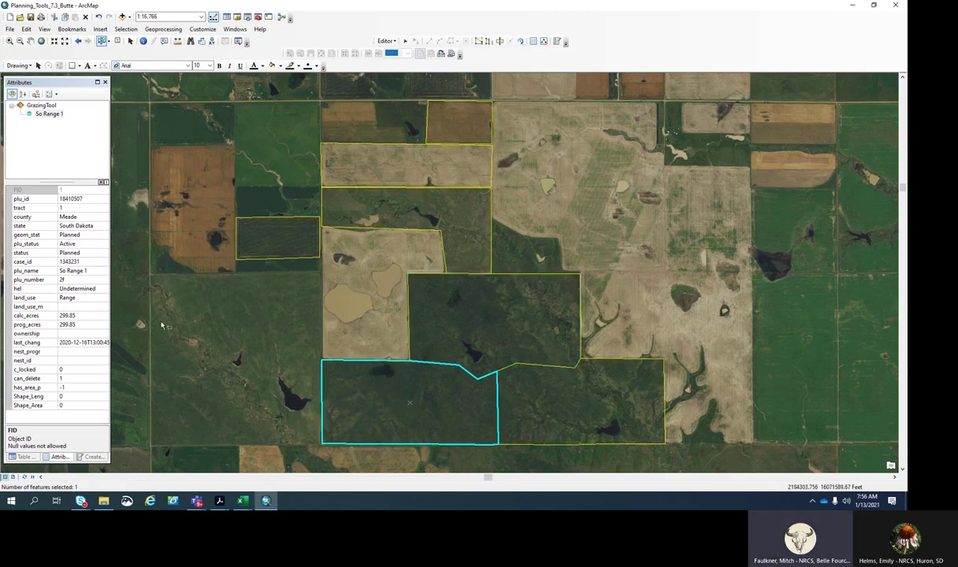
click(92, 270)
key(BackSpace)
text(2)
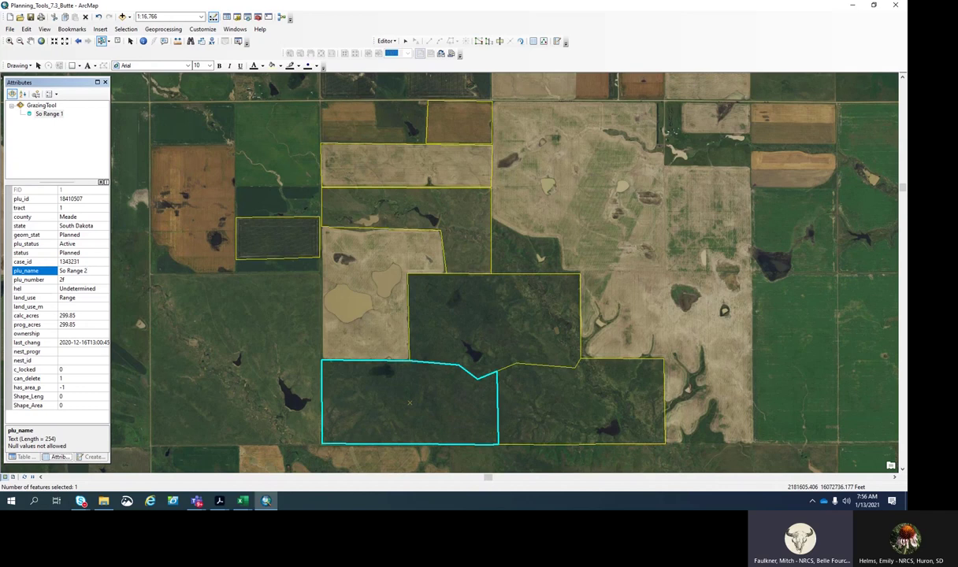
Set plu_name of the southeastern range piece to So Range 3.
click(565, 411)
click(99, 270)
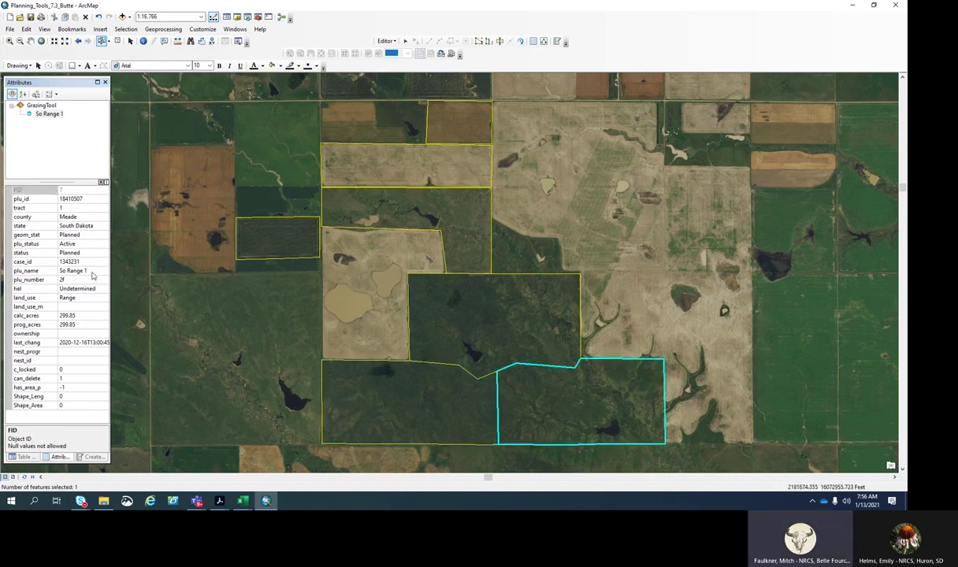
key(BackSpace)
text(3)
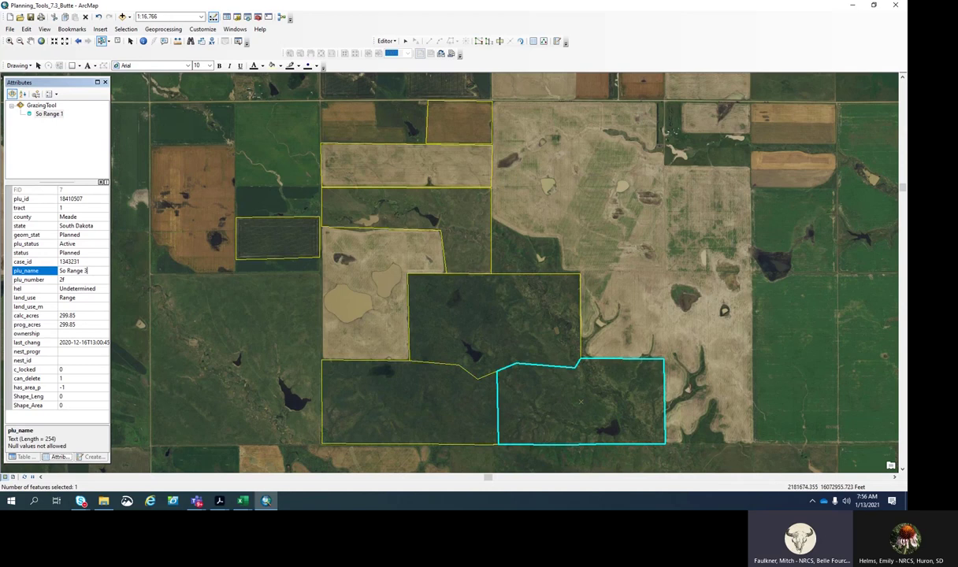
key(Return)
Save the edits to the GrazingTool layer and stop the edit session.
click(385, 41)
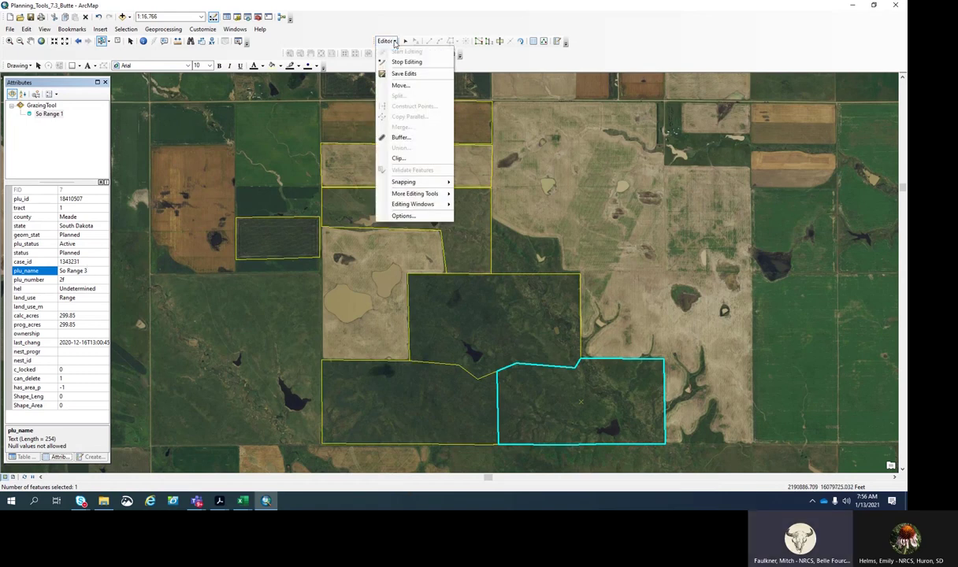
click(399, 73)
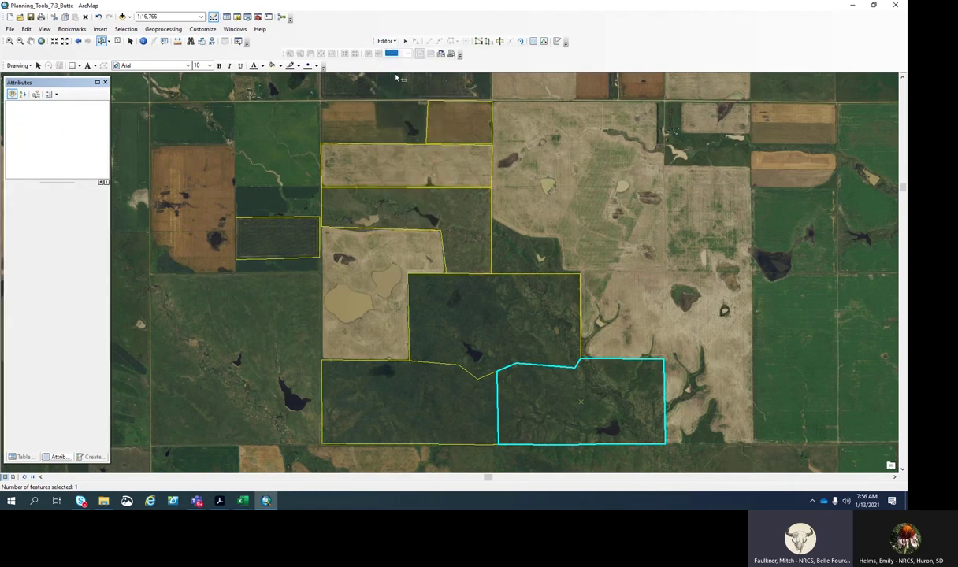
click(395, 43)
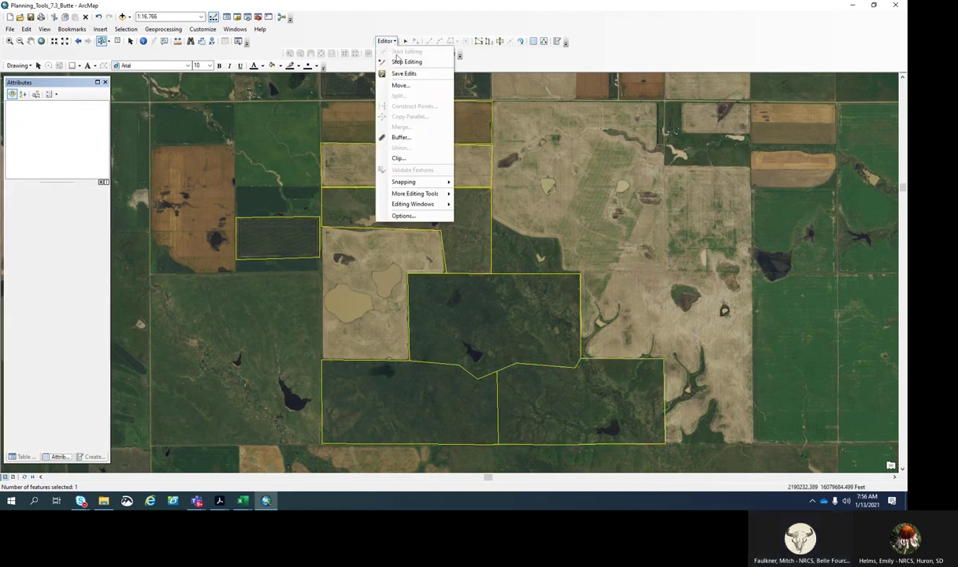
click(396, 61)
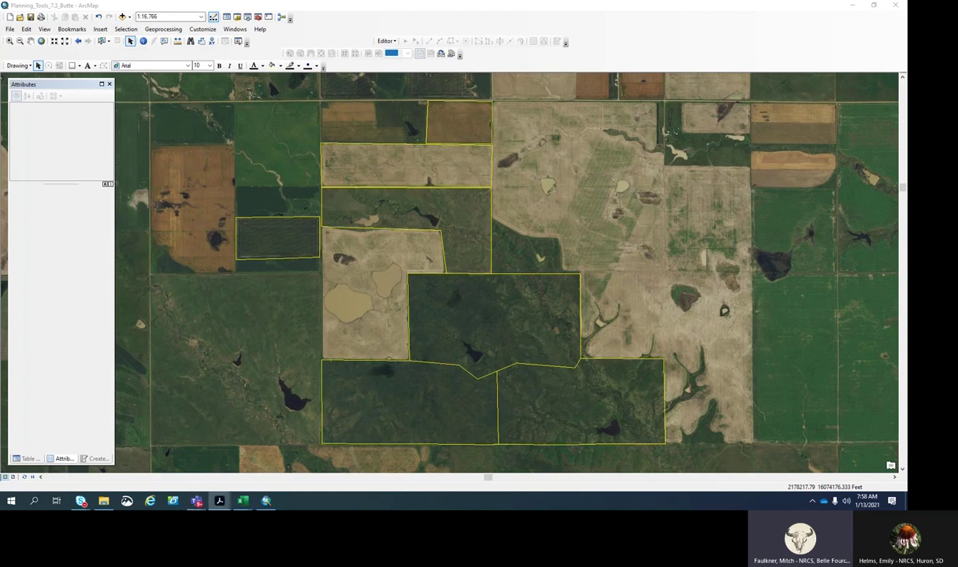
Open the GrazingTool layer's attribute table and enlarge it to fill the screen.
click(26, 459)
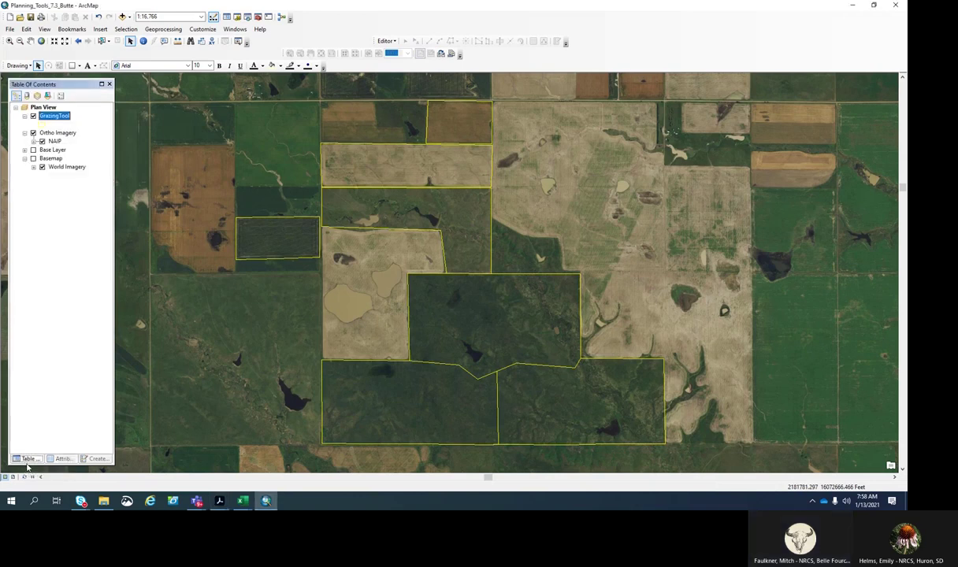
right_click(58, 118)
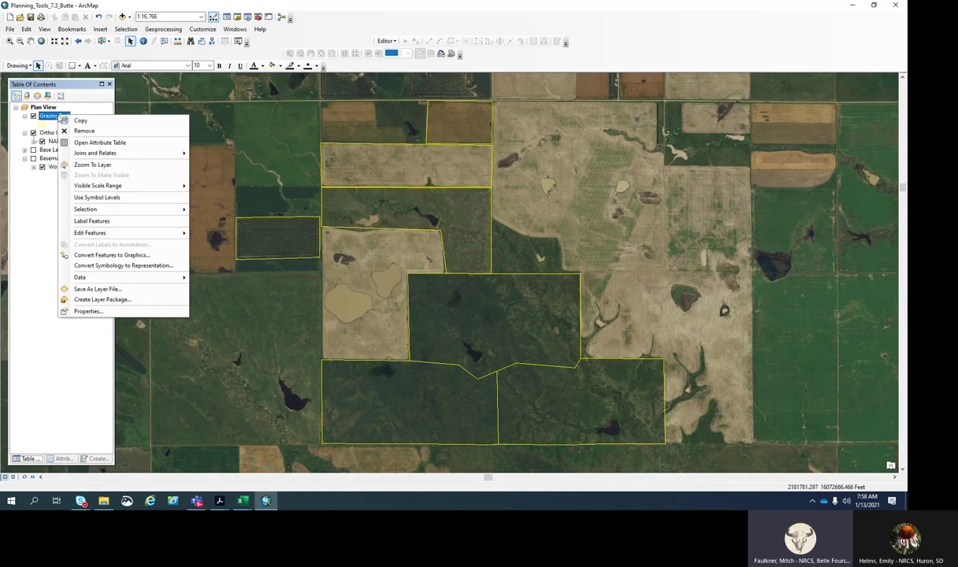
click(100, 144)
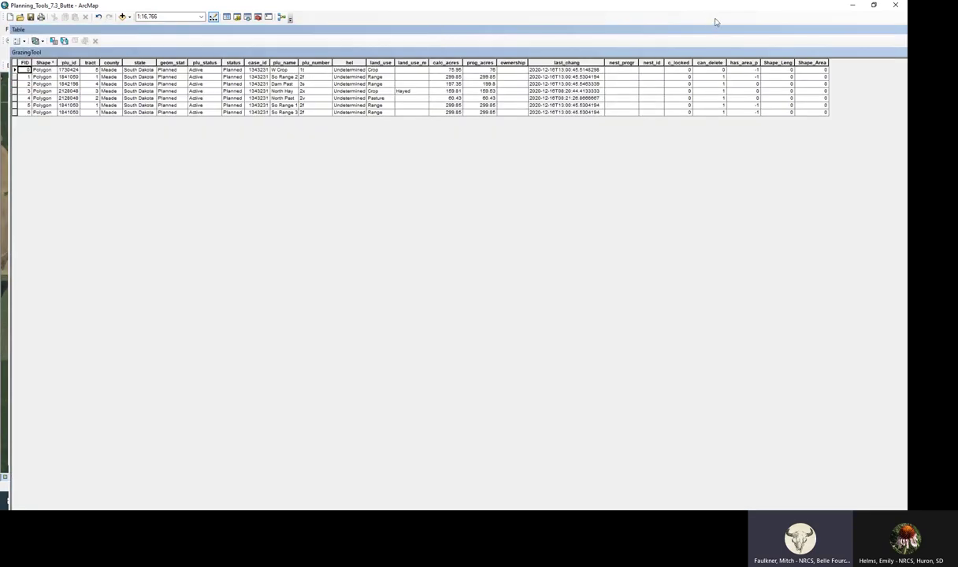
drag(705, 30, 853, 37)
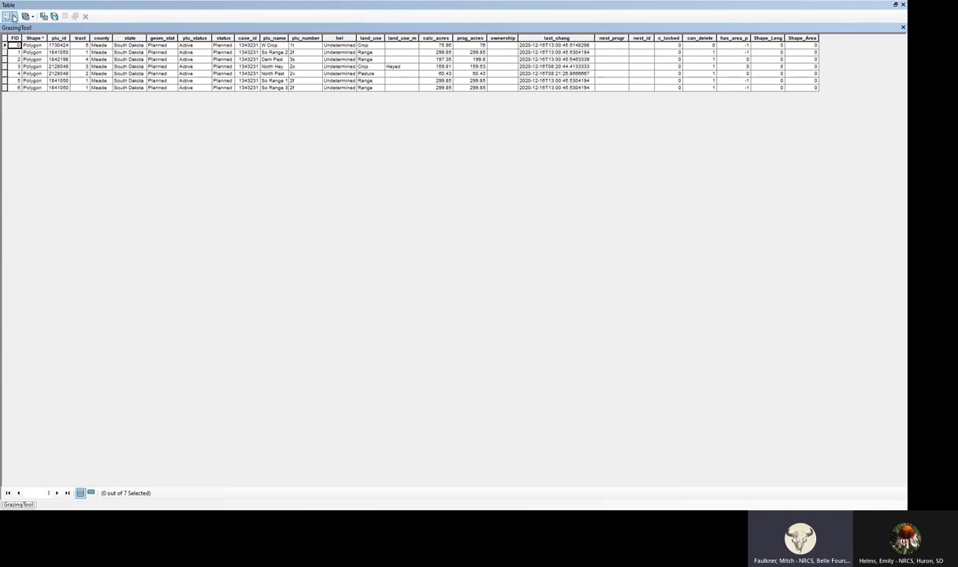
Add a Text field named PartName with a length of 250 to the GrazingTool table.
click(14, 17)
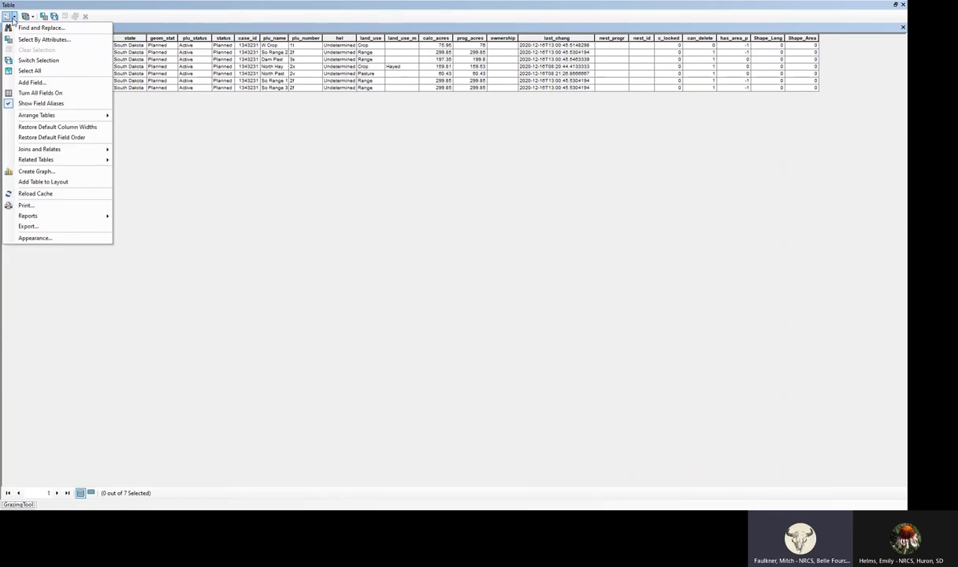
click(32, 82)
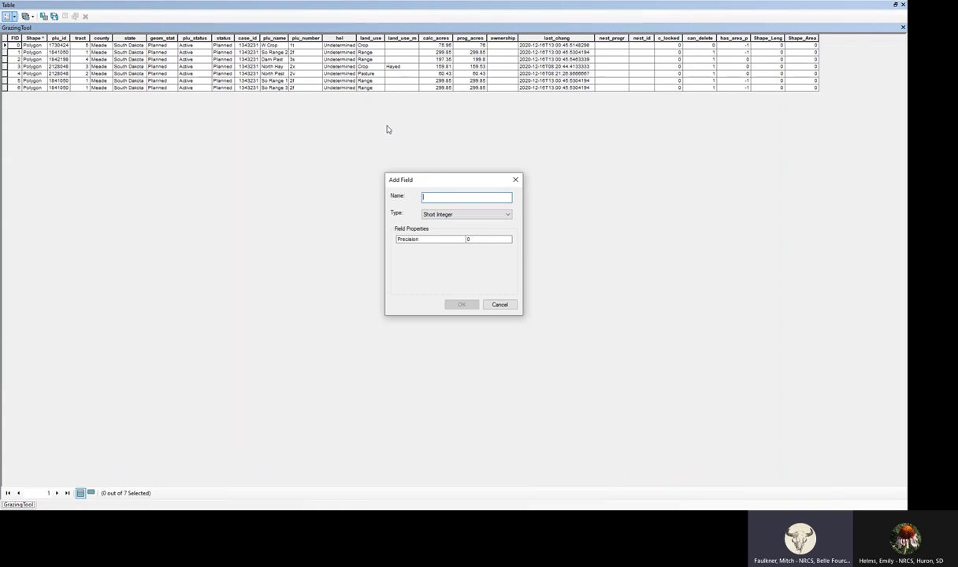
text(PartName)
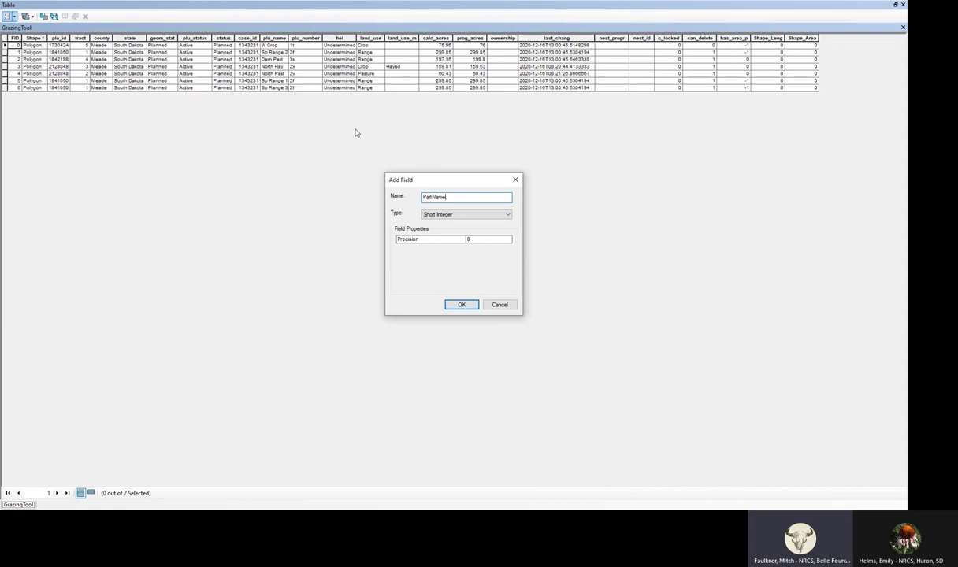
click(482, 215)
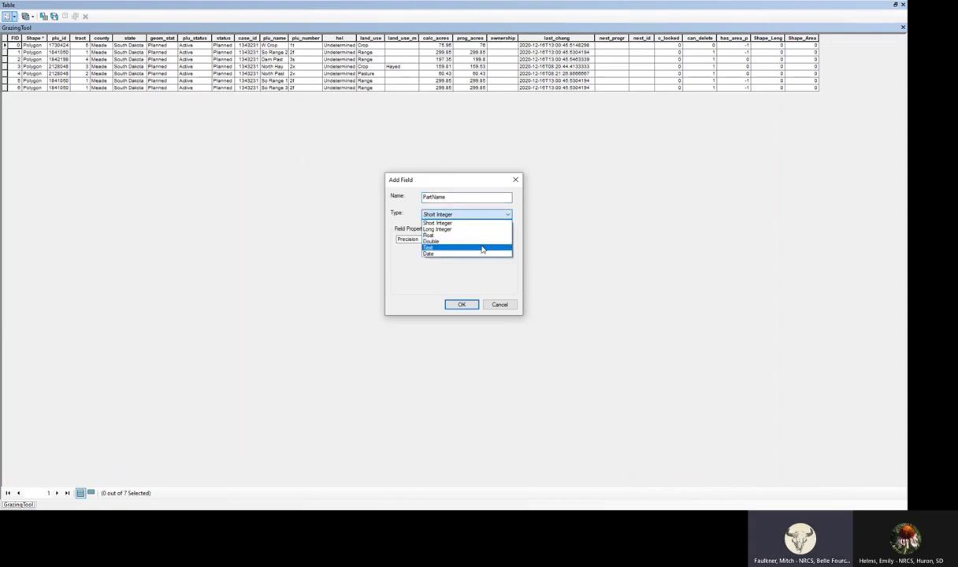
click(479, 250)
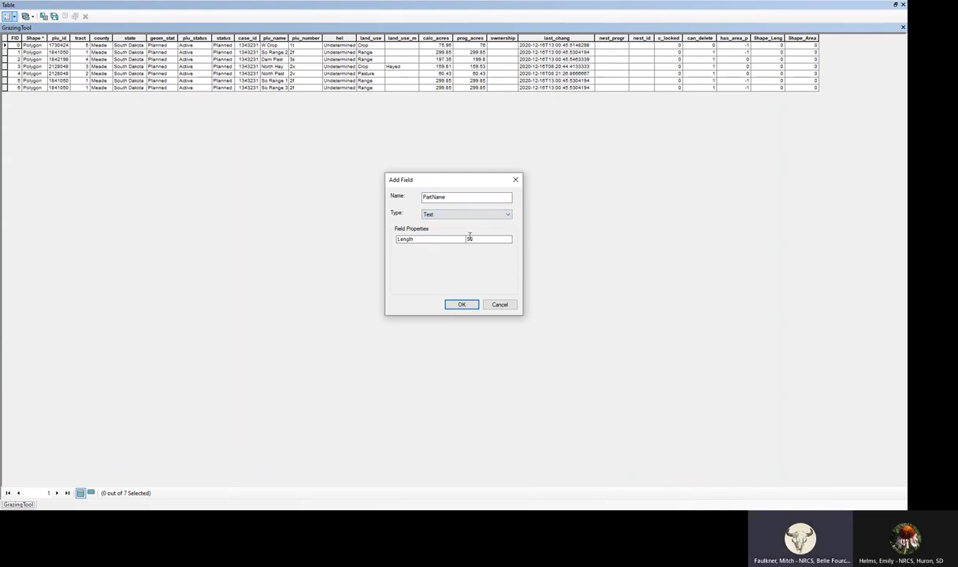
double_click(470, 238)
key(BackSpace)
text(250)
click(460, 305)
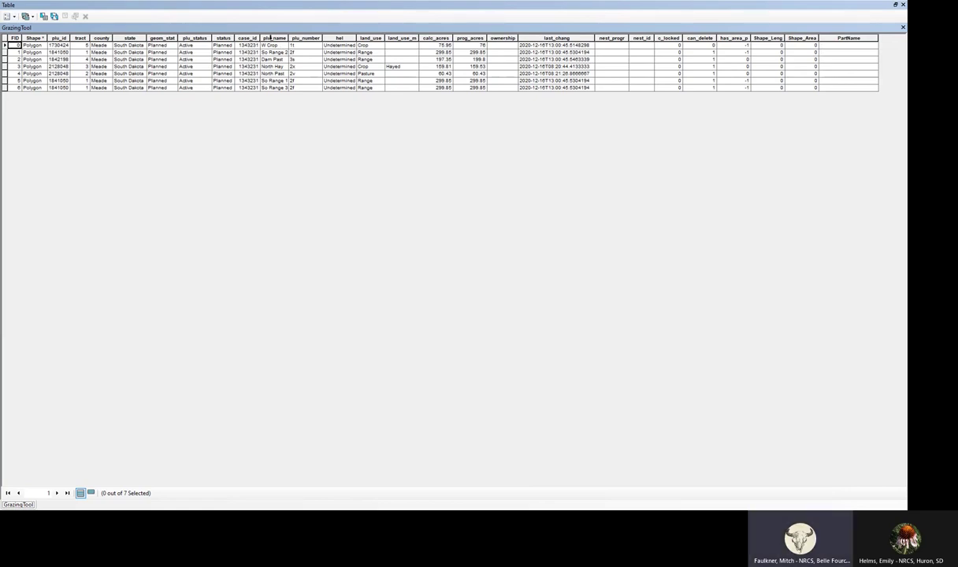
Fill the PartName field for all records with the Field Calculator expression [plu_name].
click(823, 45)
click(831, 39)
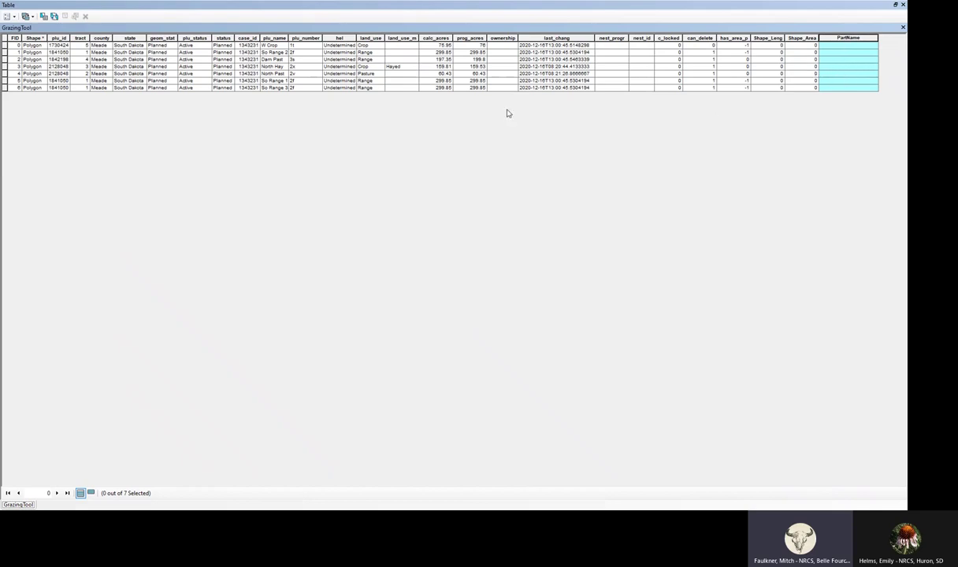
right_click(844, 43)
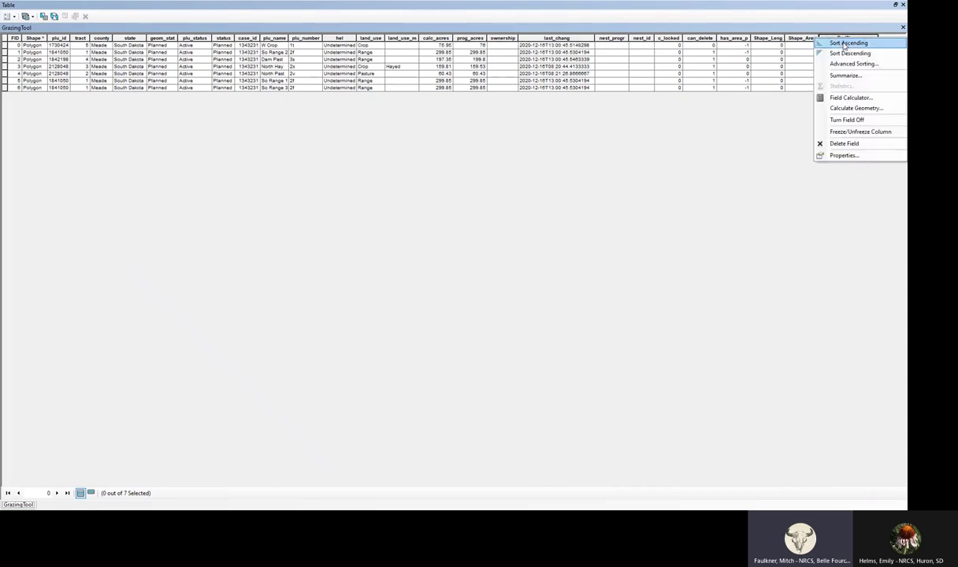
click(850, 99)
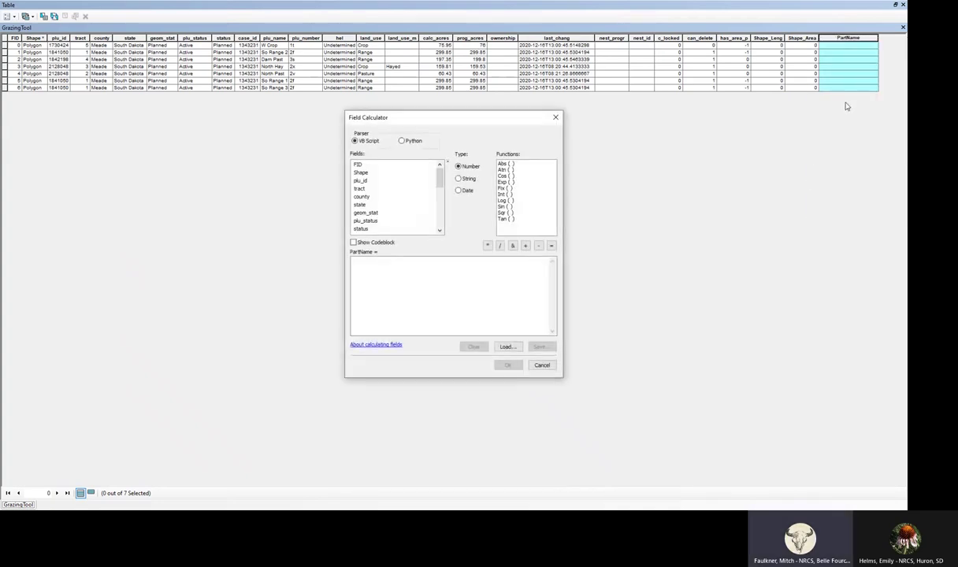
drag(488, 122, 525, 115)
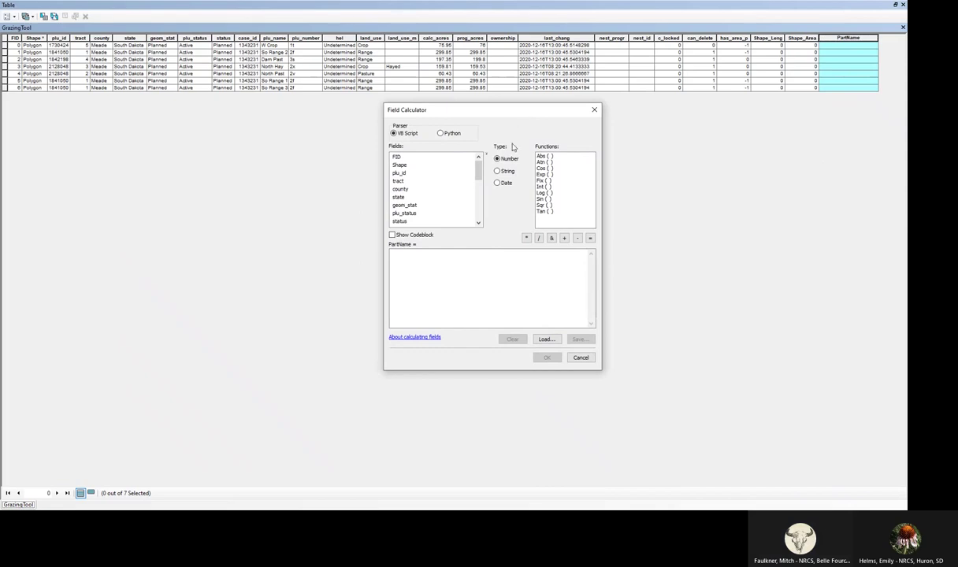
mouse_move(479, 171)
mouse_down()
mouse_move(477, 204)
mouse_move(477, 190)
mouse_up()
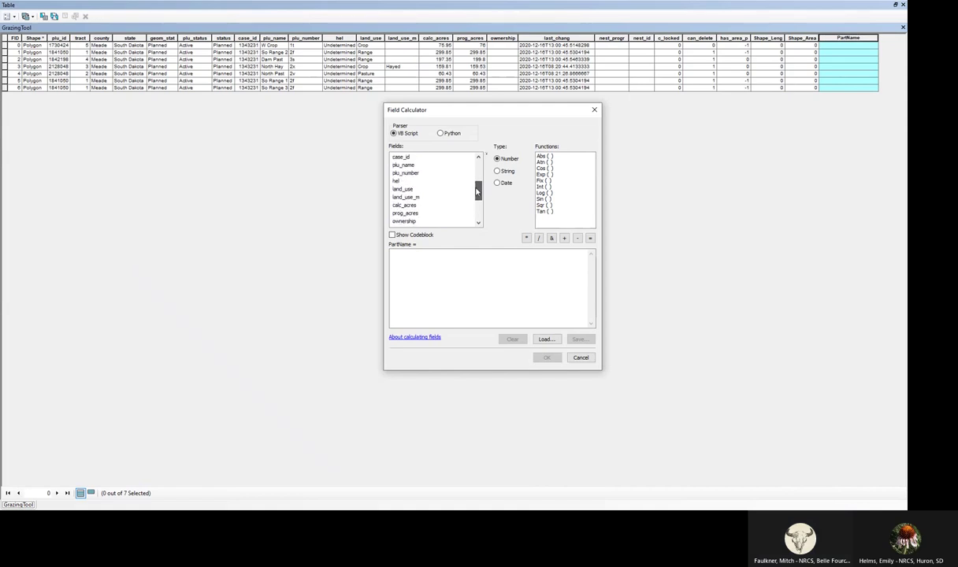
double_click(402, 165)
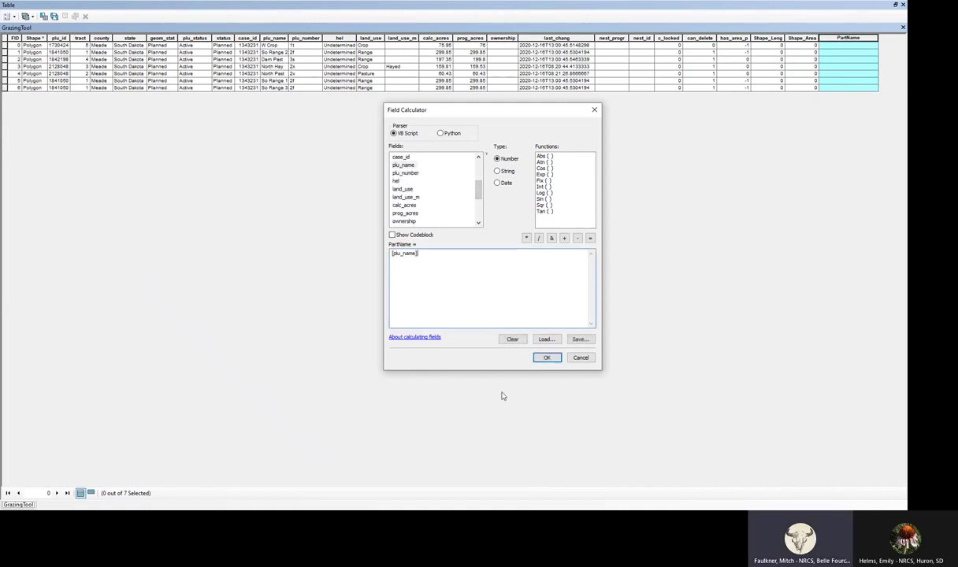
click(547, 357)
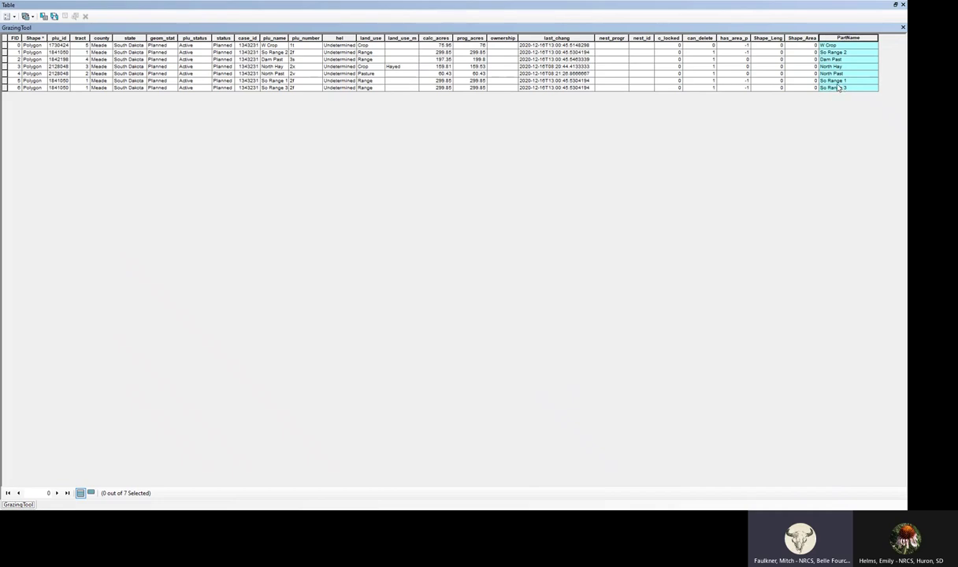
Close the attribute table and switch to the Web Soil Survey page in the browser, with its window maximized.
click(903, 6)
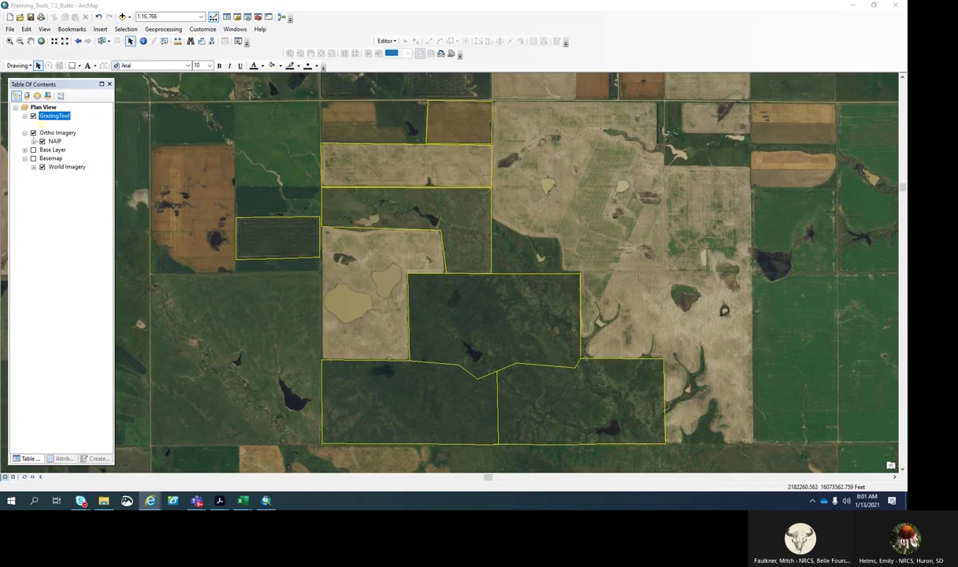
key(alt+Tab)
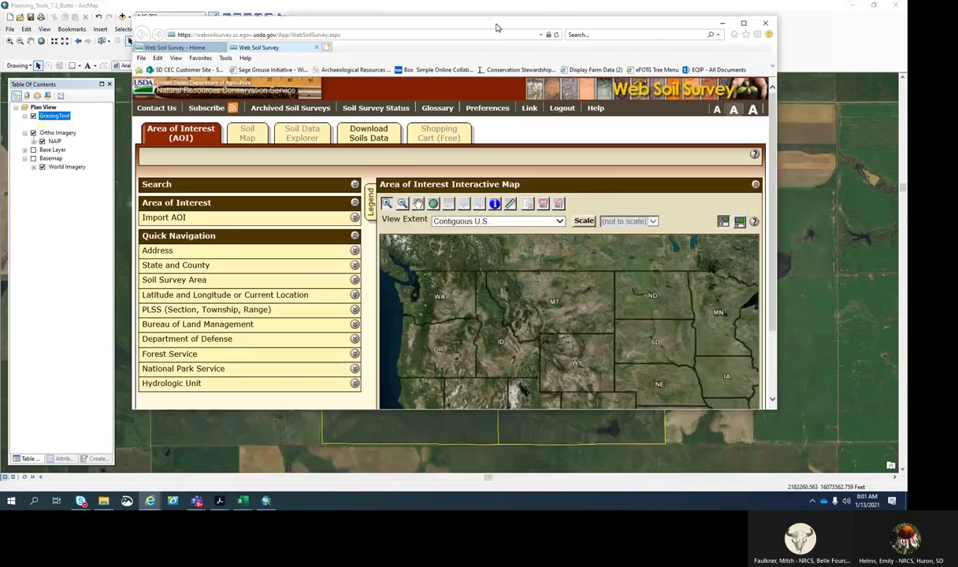
click(743, 24)
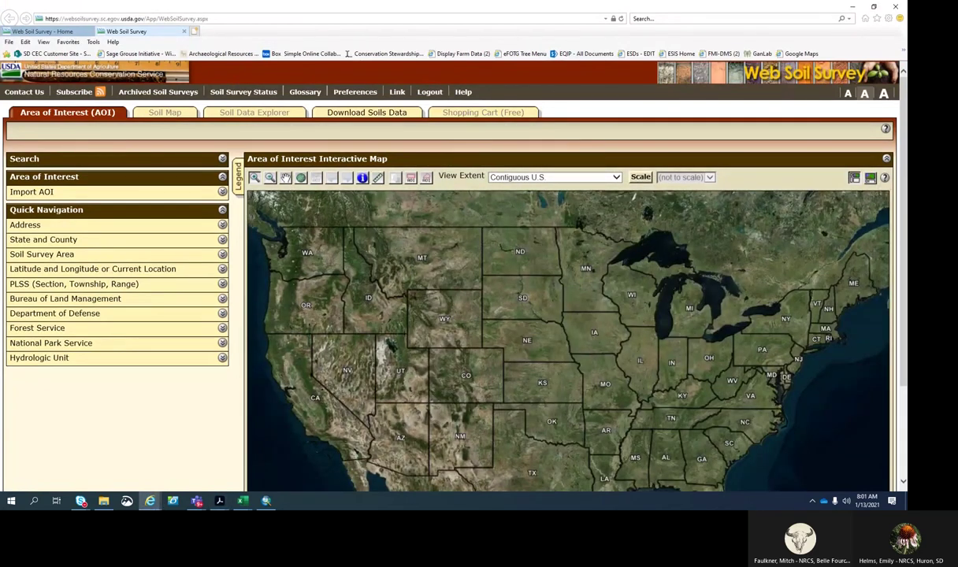
key(super+e)
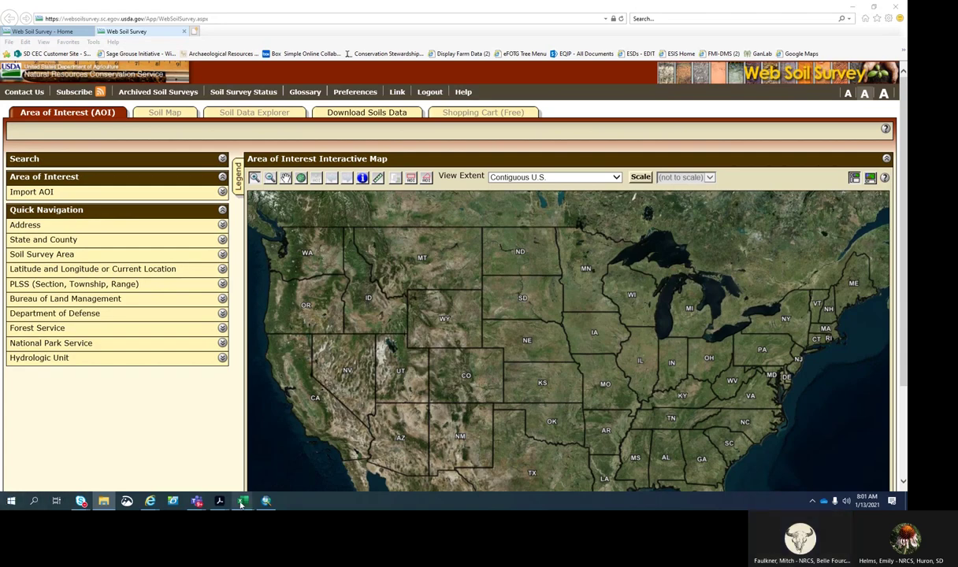
mouse_move(268, 506)
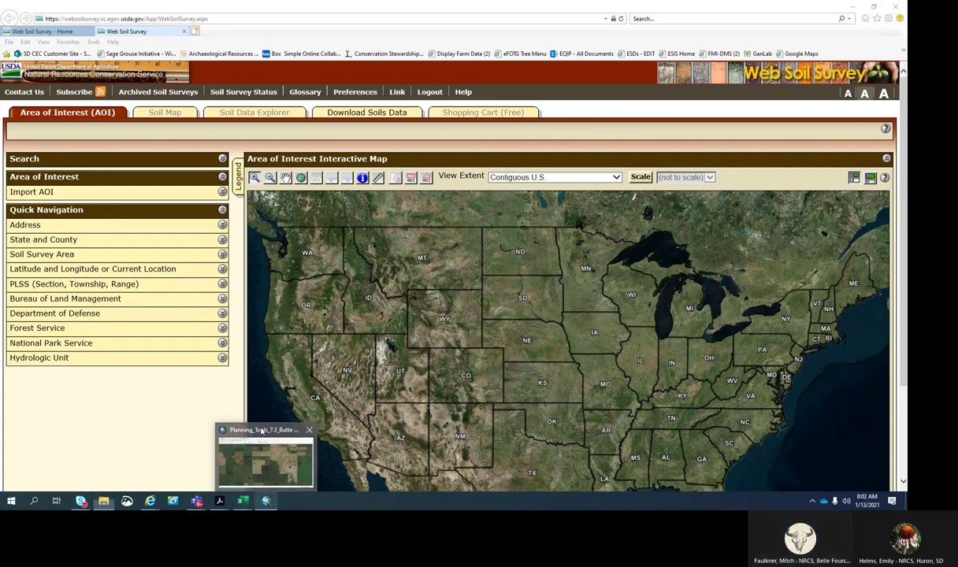
click(250, 411)
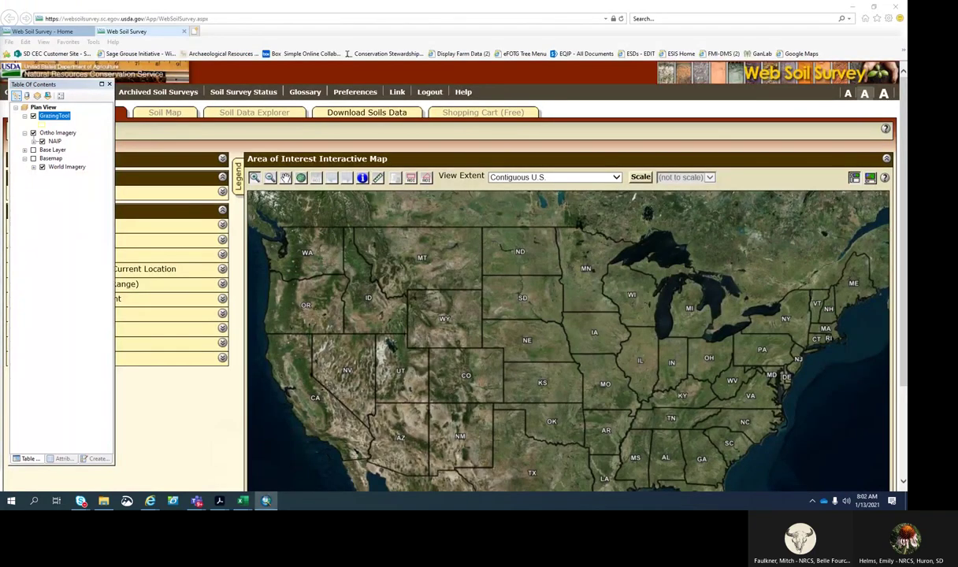
click(75, 78)
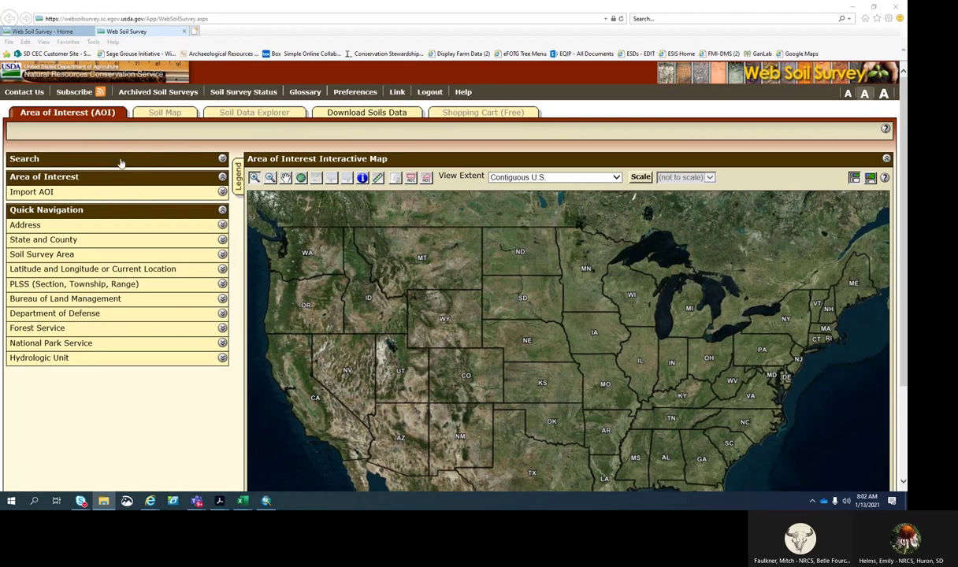
Create the area of interest from the zipped shapefile named Unzip in the CD_to_ArcGIS\Zip2\Unzip folder.
click(223, 192)
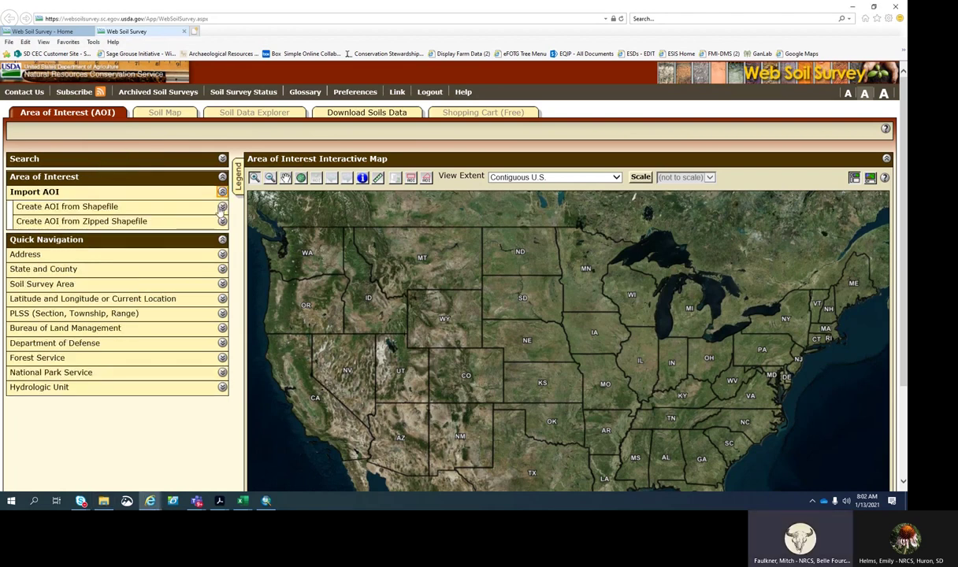
click(222, 221)
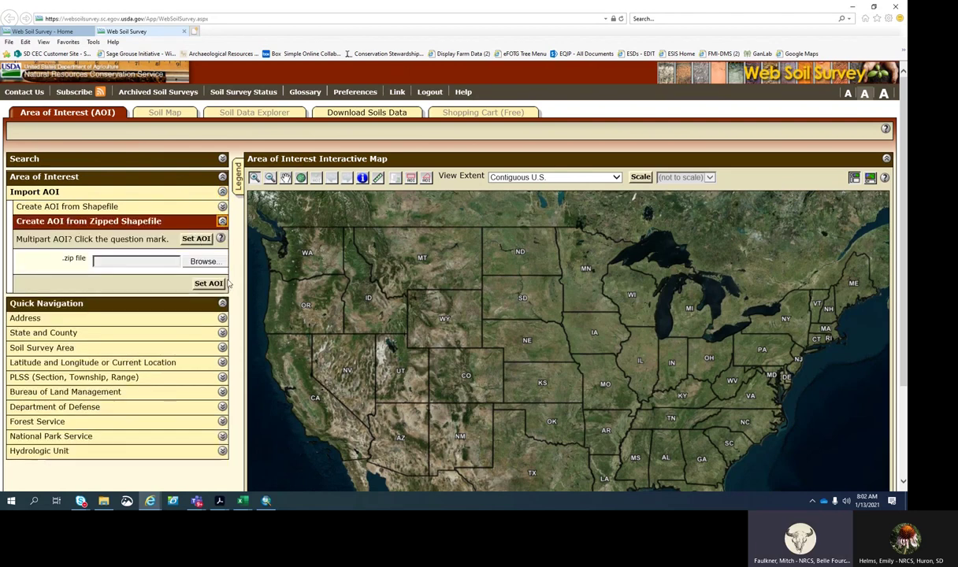
click(178, 260)
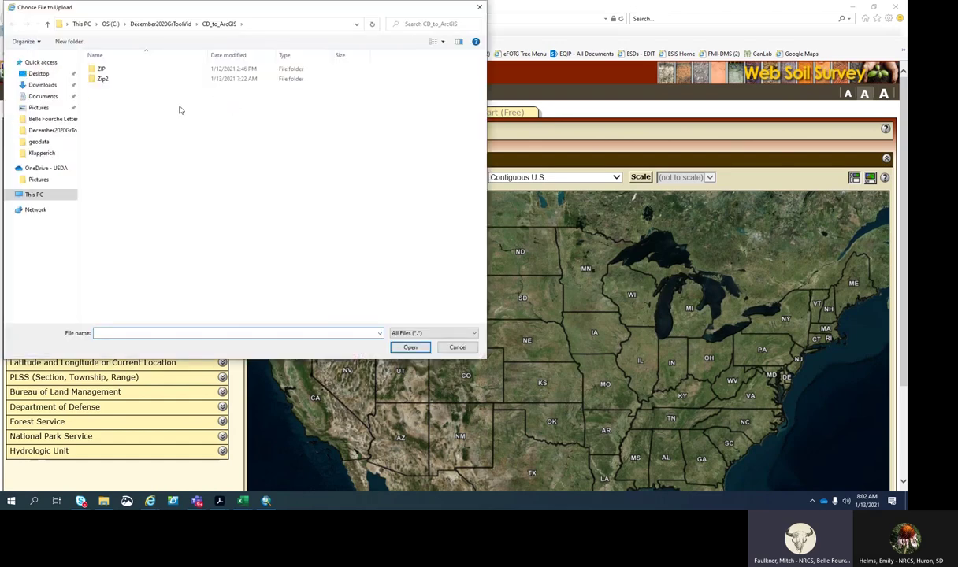
double_click(111, 81)
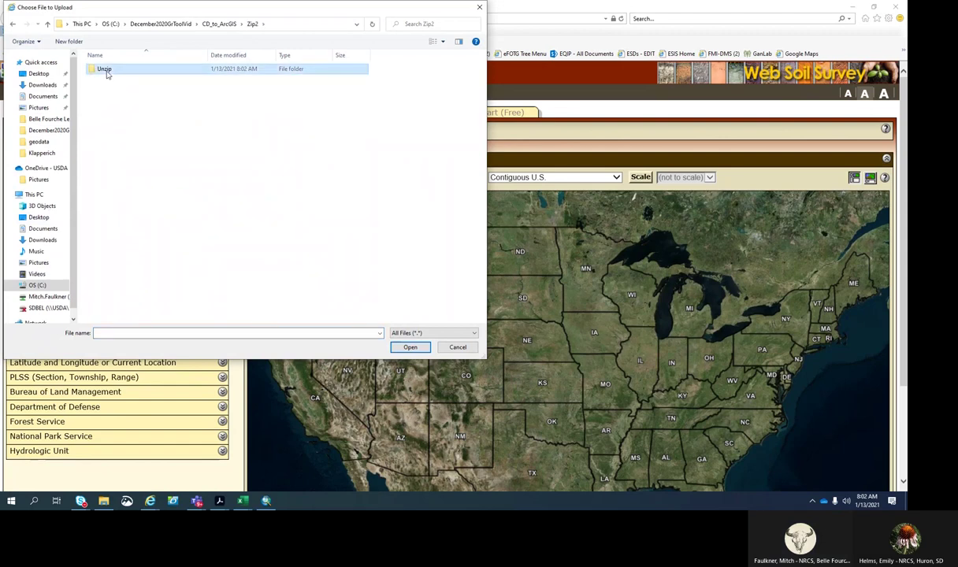
double_click(105, 71)
click(109, 149)
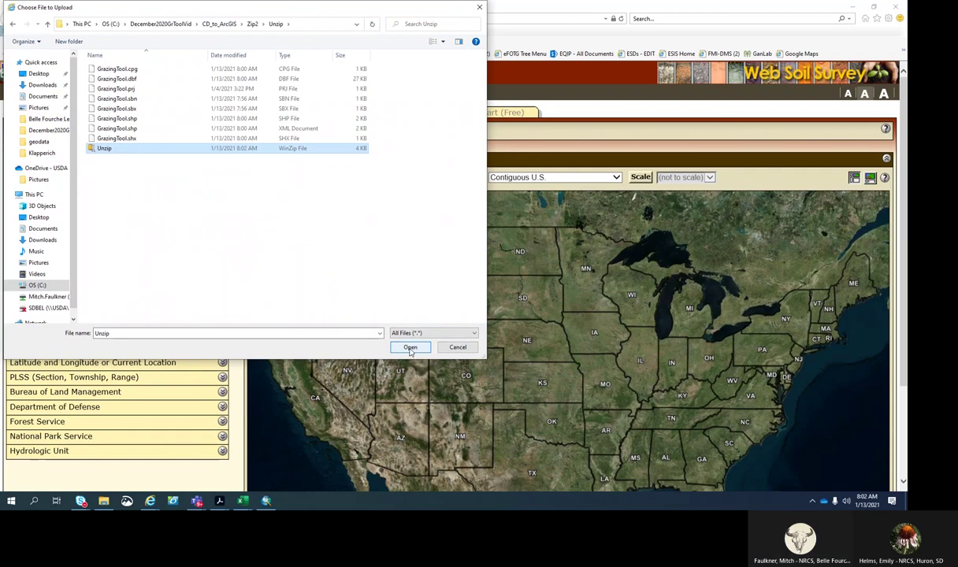
click(409, 348)
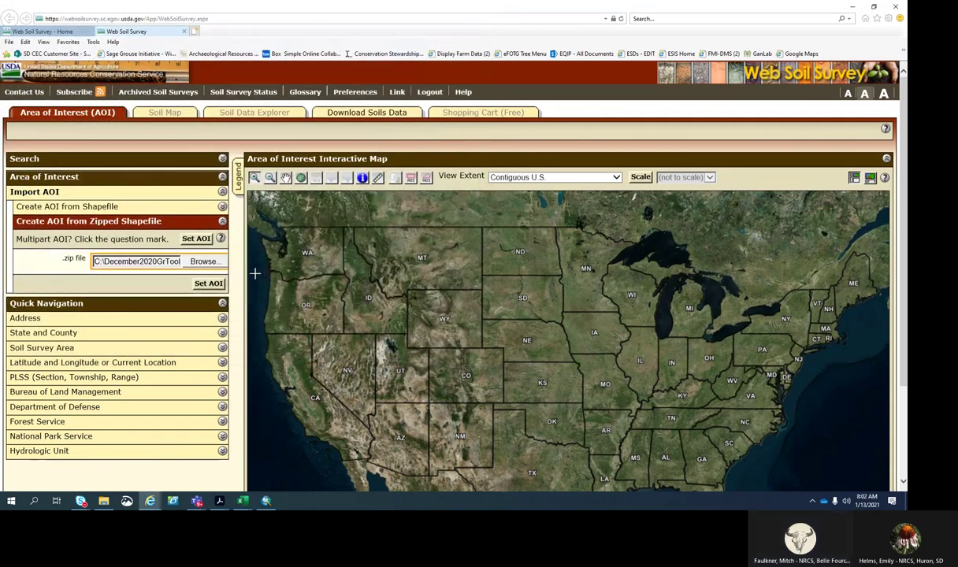
click(209, 283)
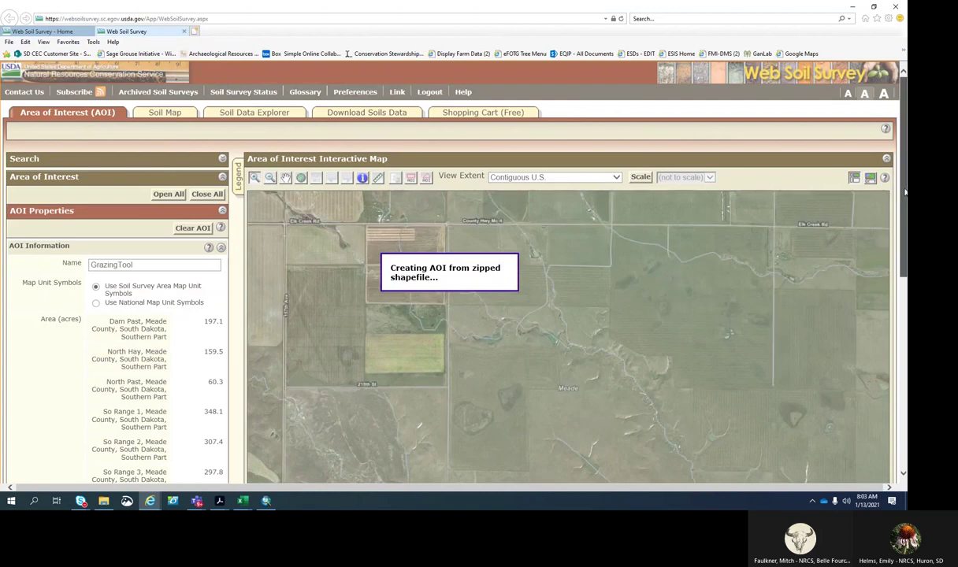
scroll(904, 192, down, 3)
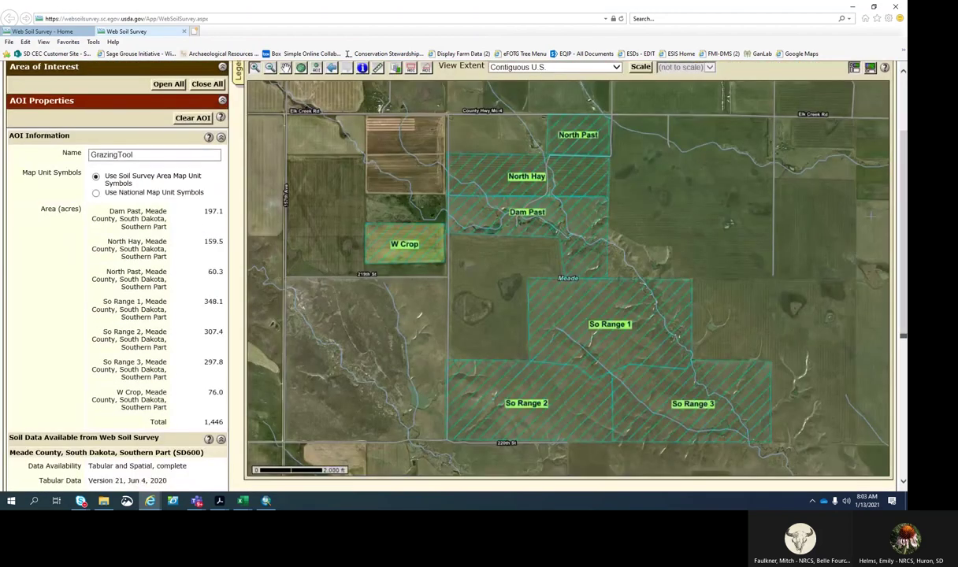
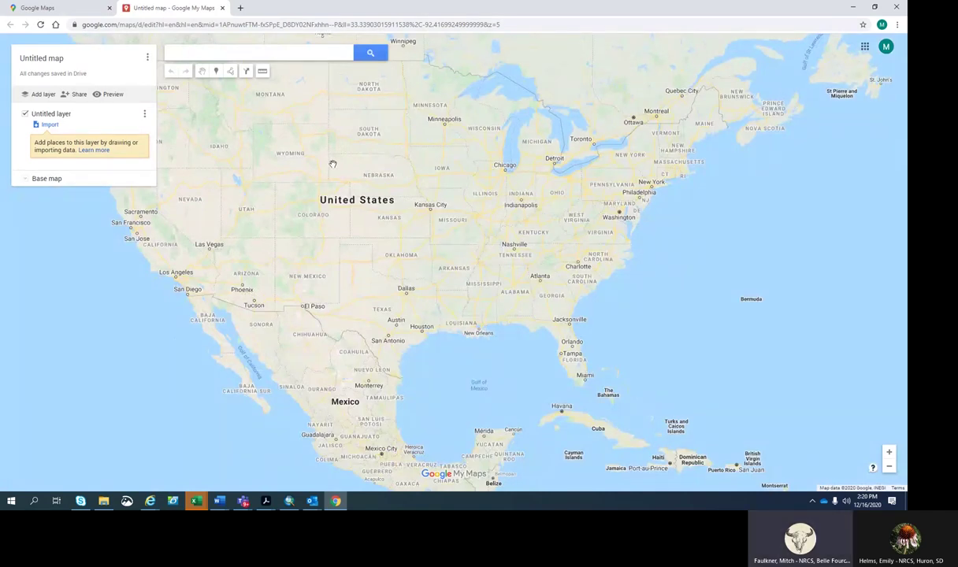
In Google My Maps, set the untitled map's base map to Satellite, with the area around Rapid City, South Dakota in view.
drag(337, 137, 340, 258)
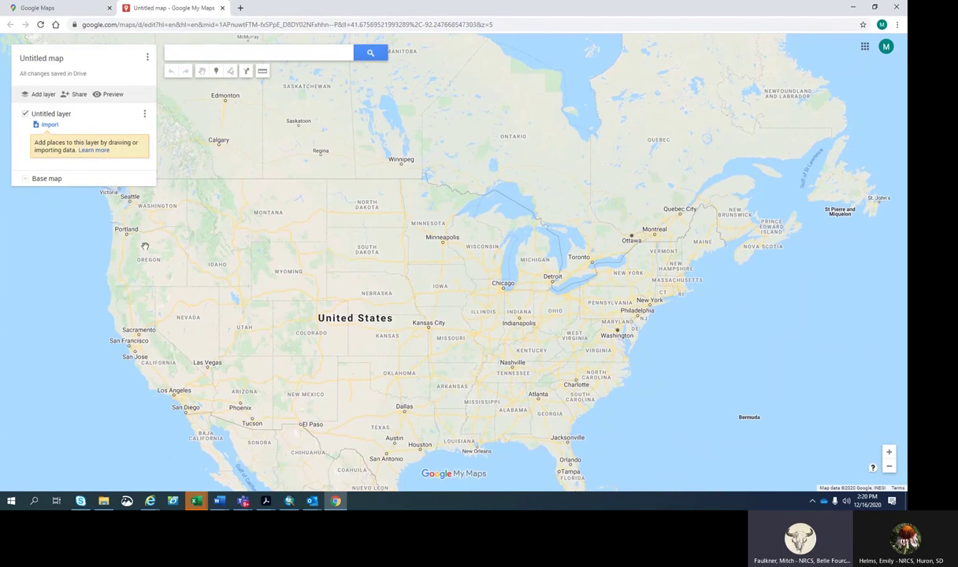
scroll(333, 269, up, 1)
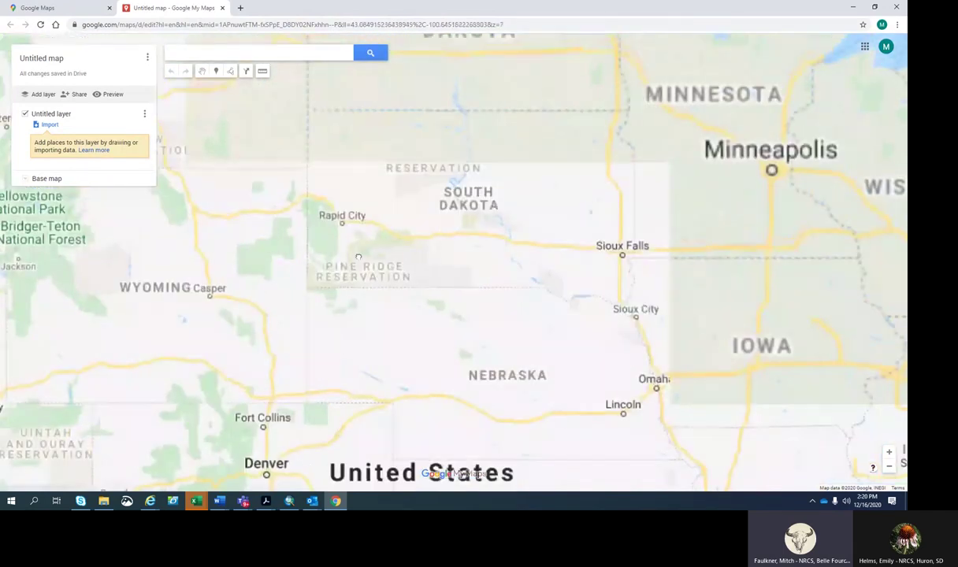
drag(339, 218, 340, 302)
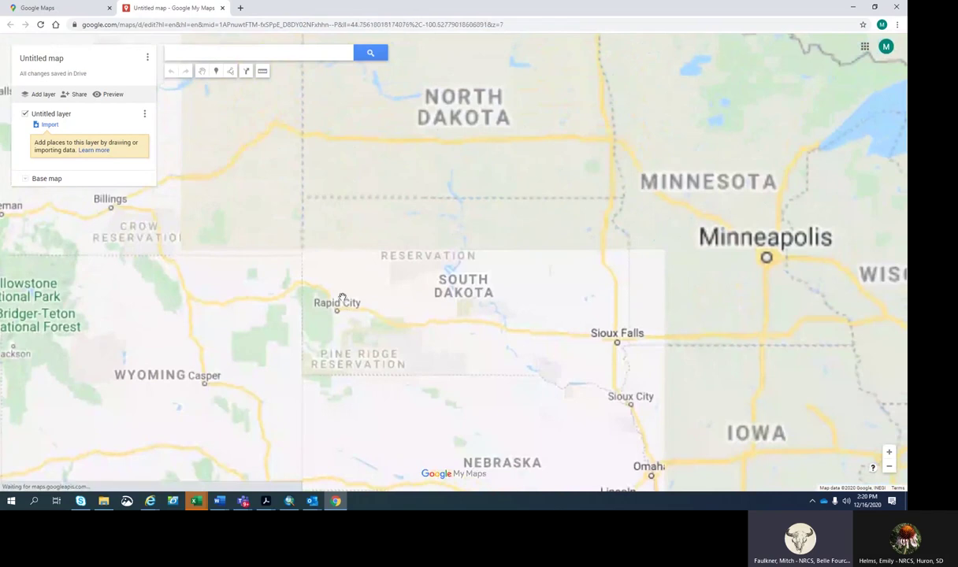
scroll(342, 297, up, 1)
scroll(342, 297, up, 1)
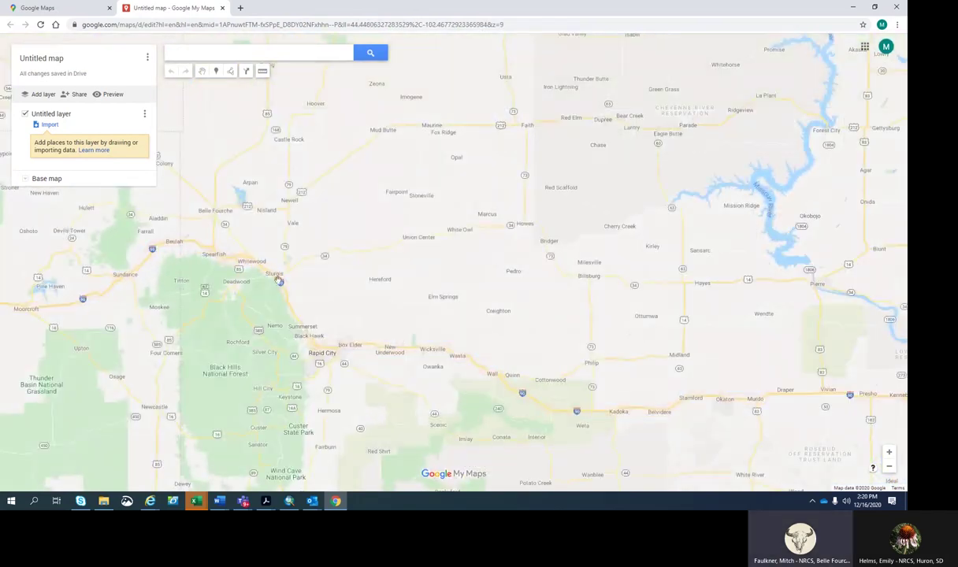
scroll(338, 324, up, 1)
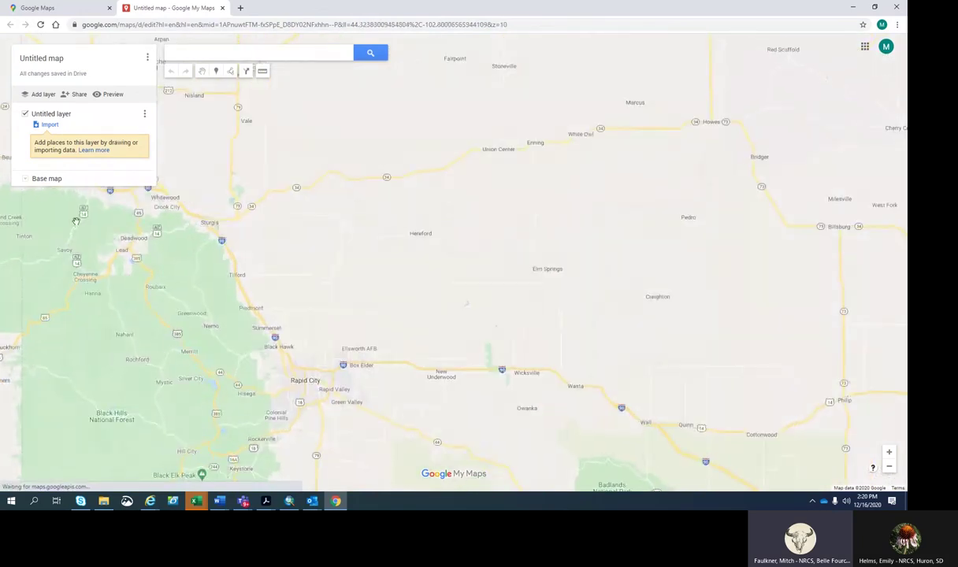
click(24, 179)
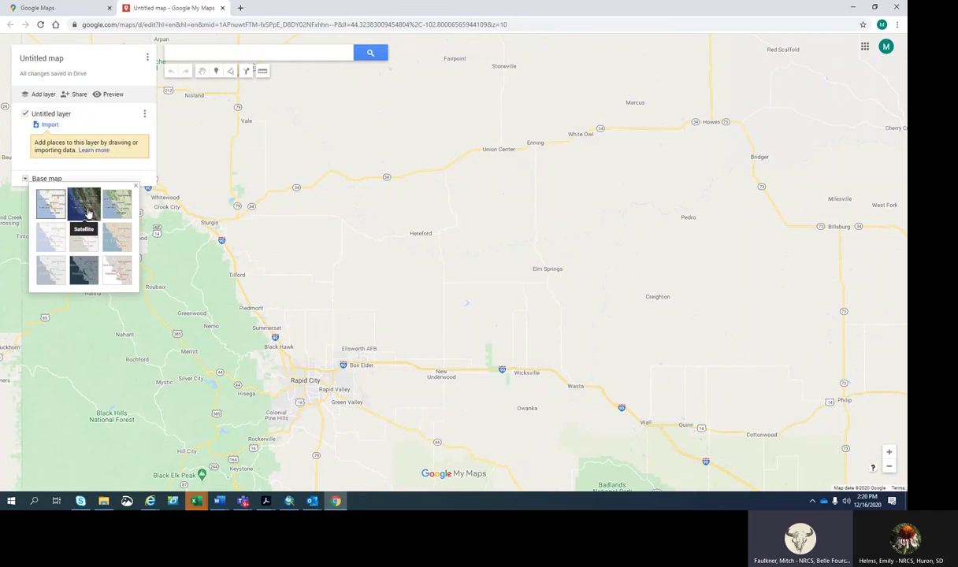
click(85, 209)
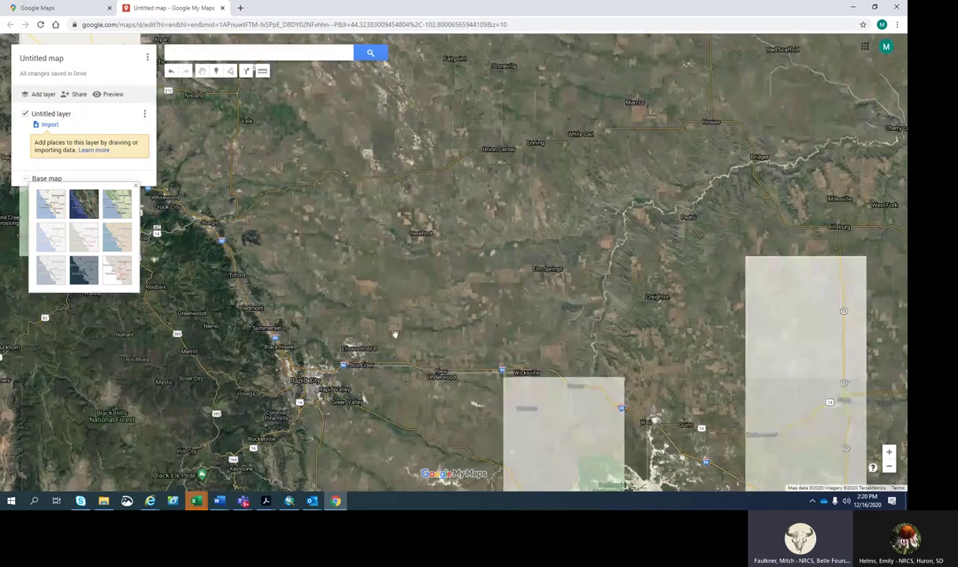
scroll(370, 358, up, 2)
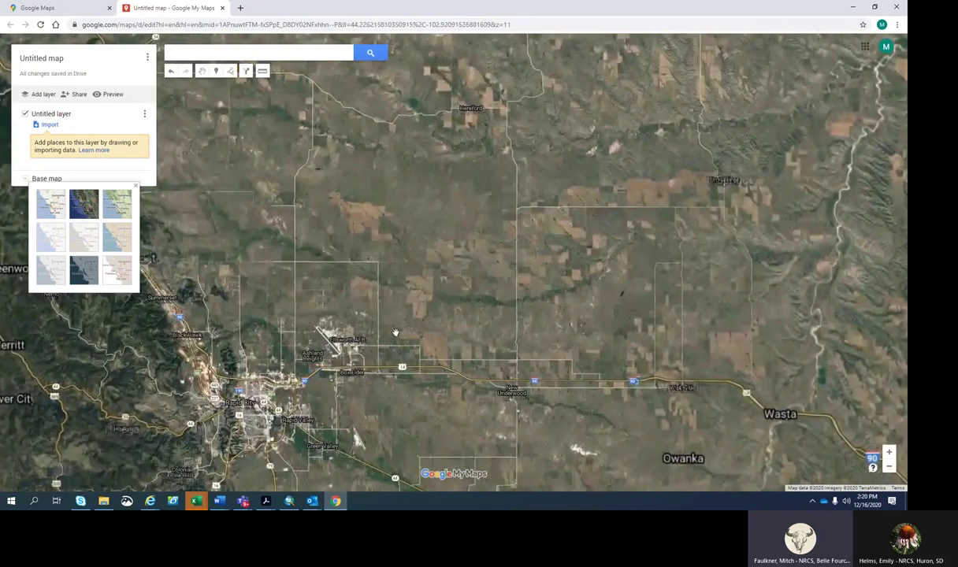
Examine the satellite imagery northeast of Ellsworth AFB, from the creek bottom to the fields along Elk Creek Rd.
scroll(395, 337, up, 2)
drag(433, 266, 359, 314)
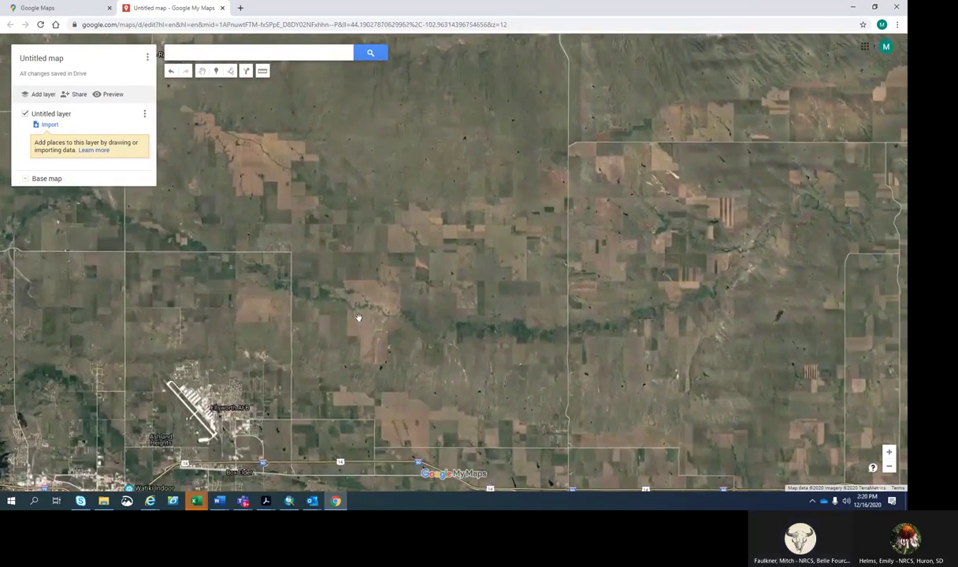
scroll(350, 303, up, 1)
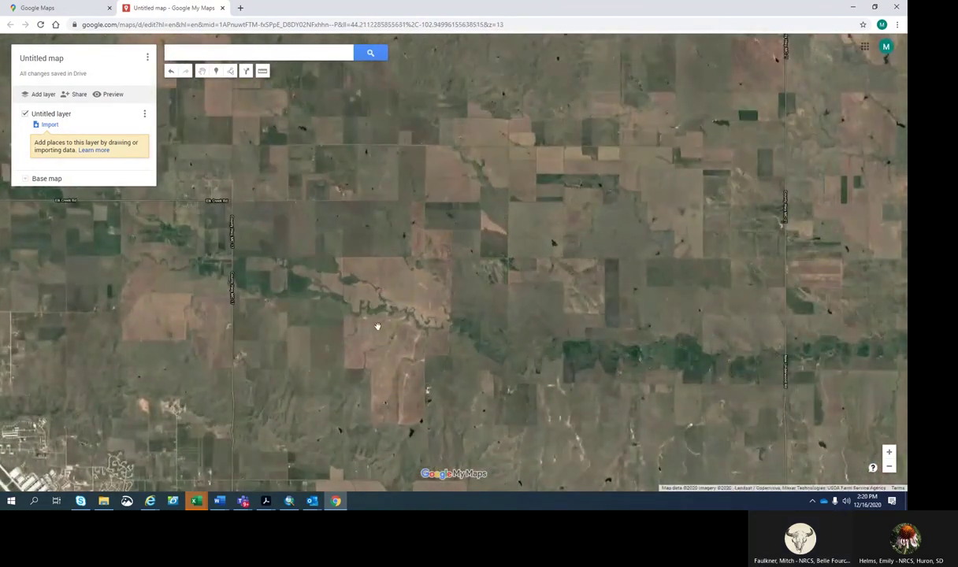
drag(395, 316, 317, 352)
scroll(263, 339, up, 1)
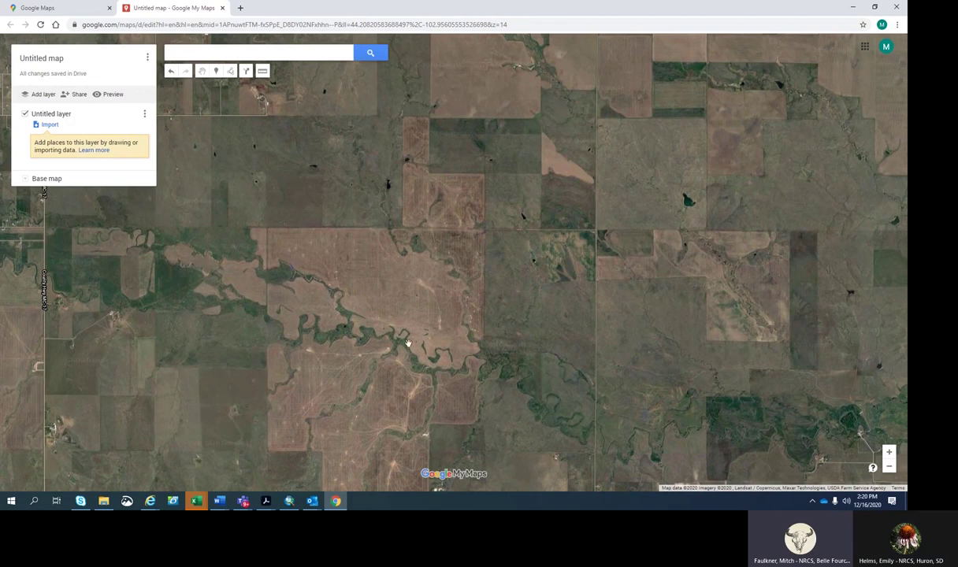
scroll(469, 349, down, 2)
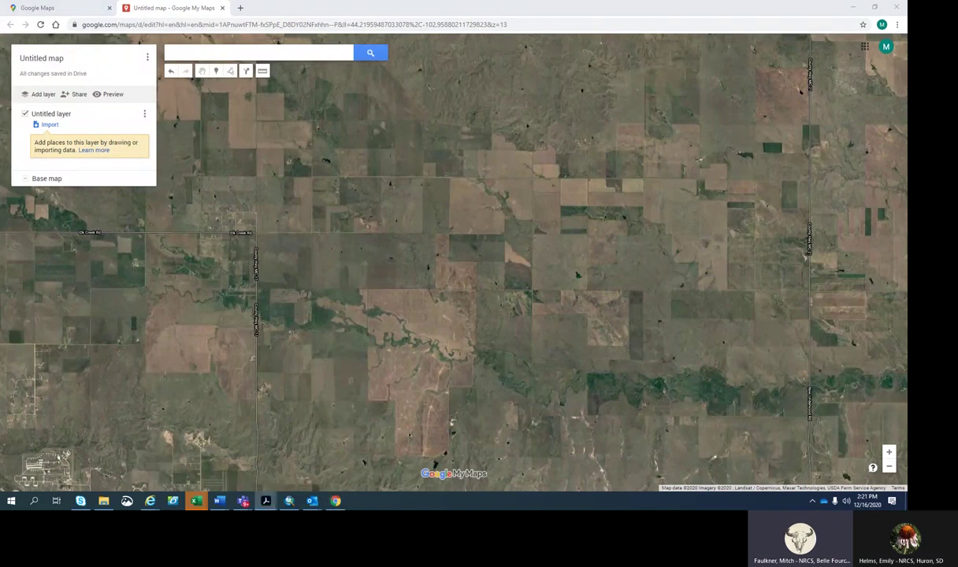
click(394, 335)
drag(394, 335, 247, 367)
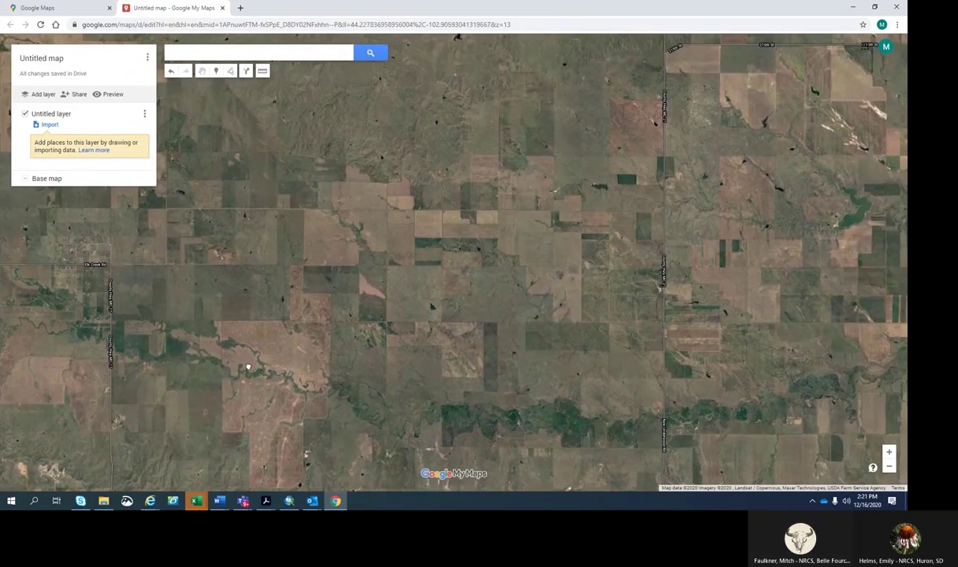
scroll(468, 319, up, 1)
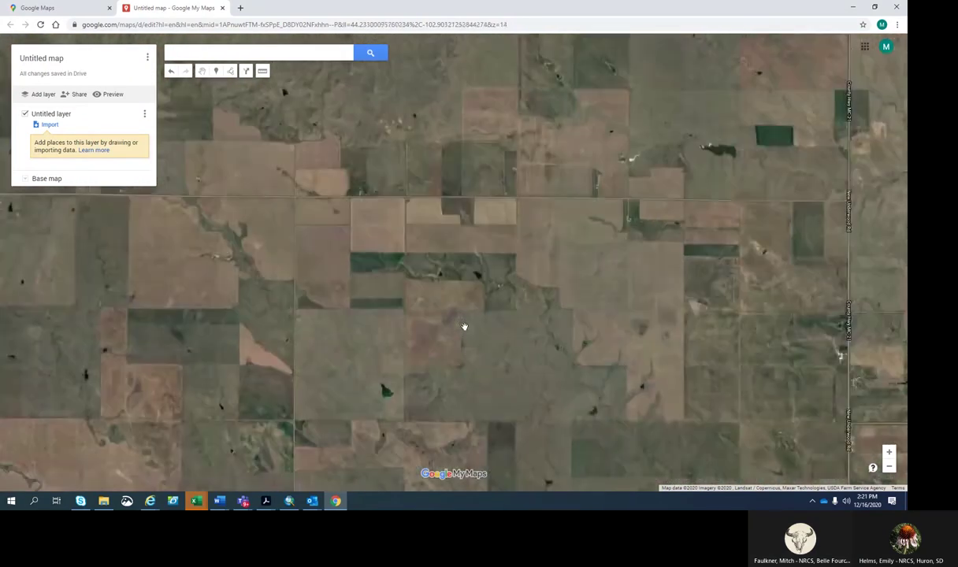
scroll(464, 326, up, 1)
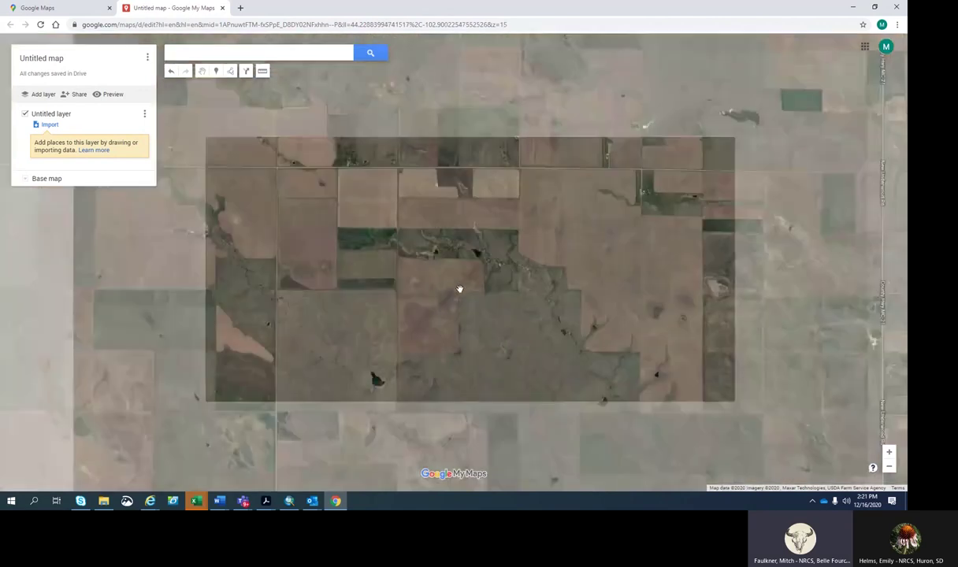
scroll(460, 289, down, 1)
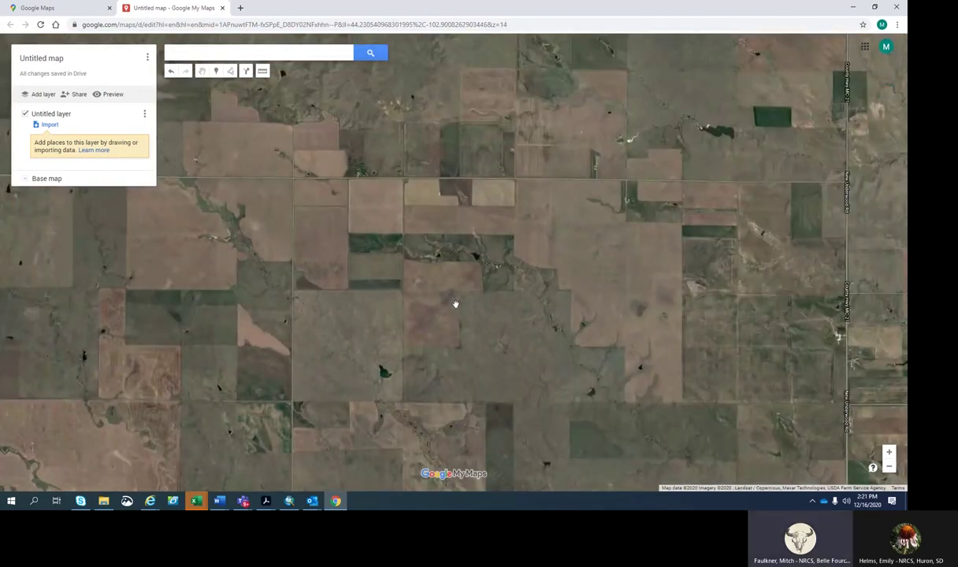
Title the map "Grazing Unit Map" and save the title.
click(53, 62)
key(BackSpace)
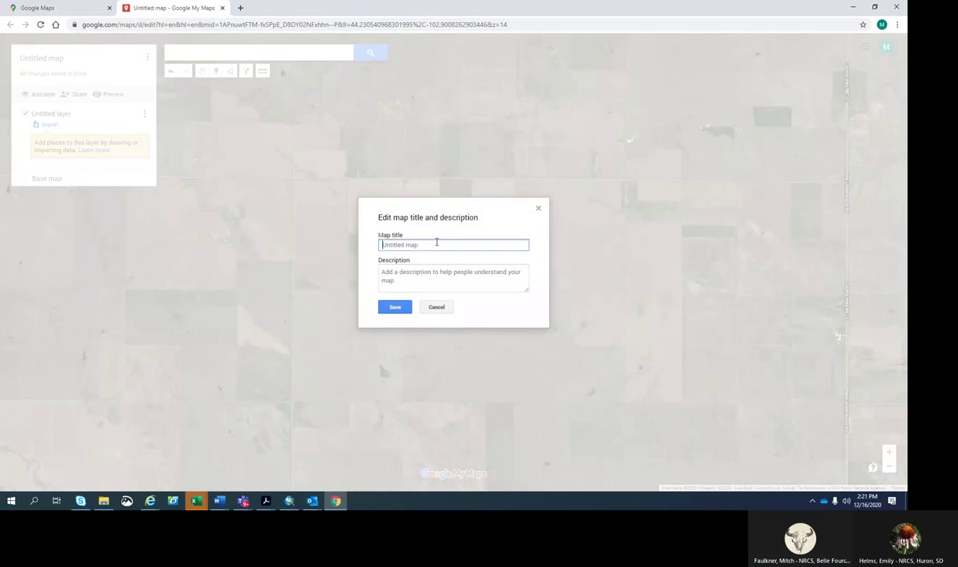
text(Grazing Unit)
click(395, 307)
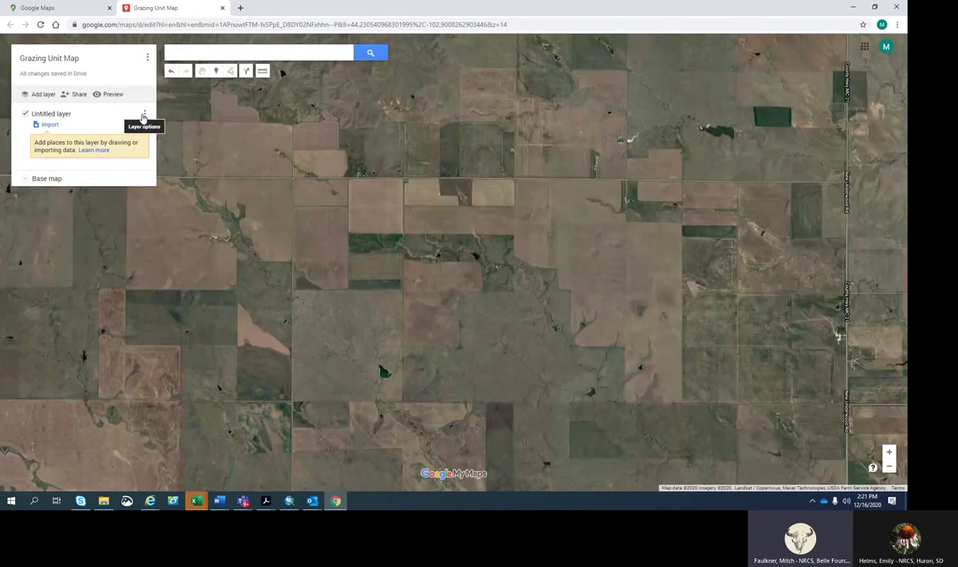
Rename the untitled layer as "South Dakota Land".
click(143, 116)
click(93, 129)
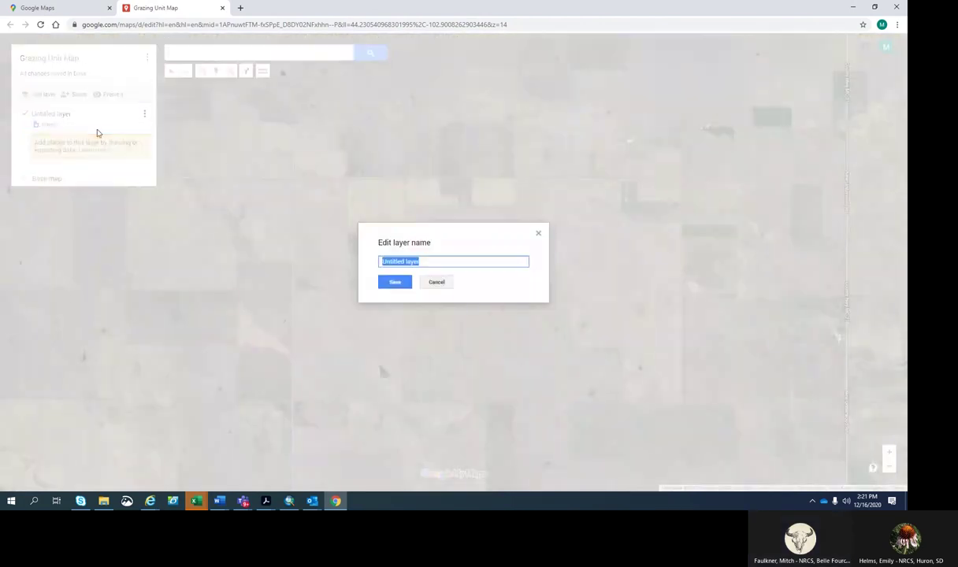
text(South Dakota)
key(BackSpace)
key(BackSpace)
key(BackSpace)
key(BackSpace)
text(uth Dakot)
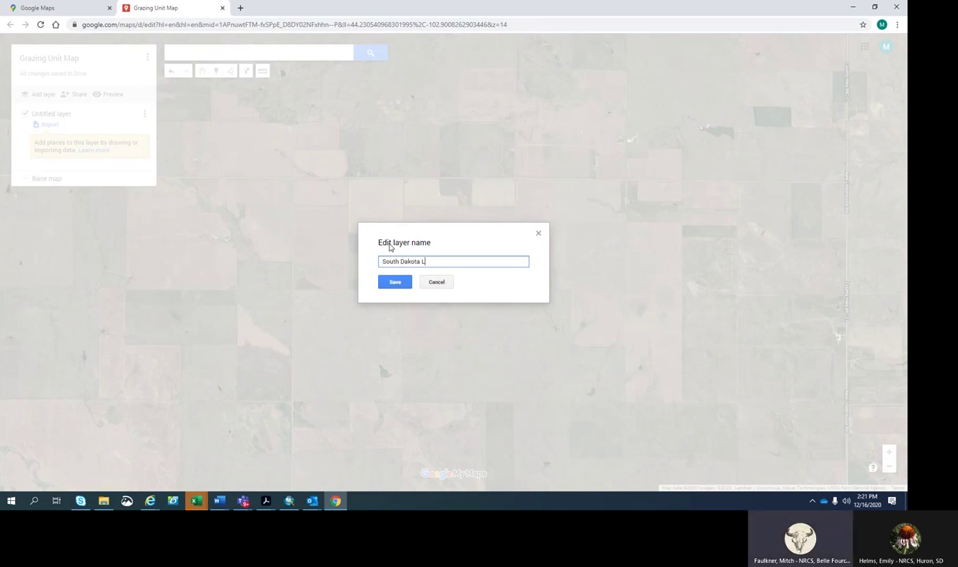
click(388, 285)
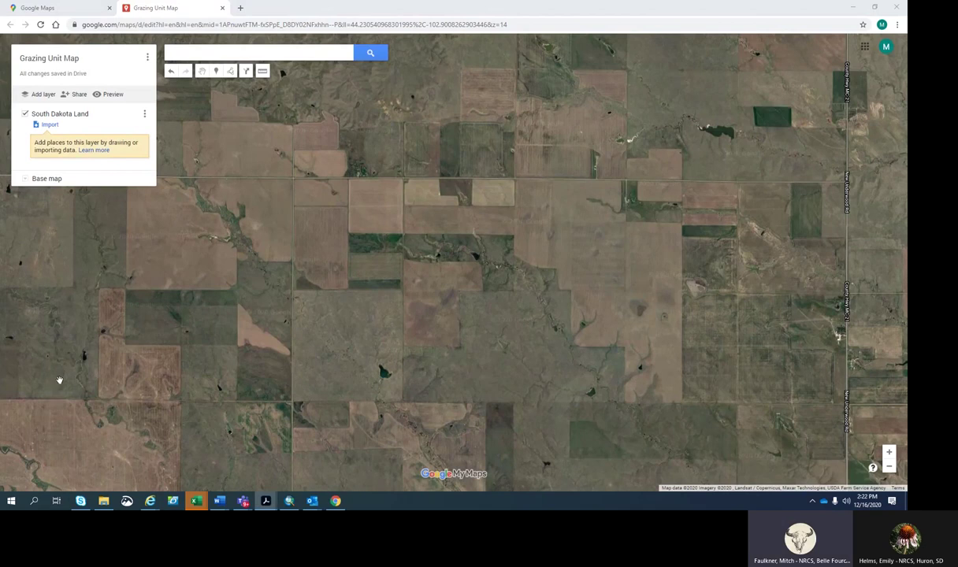
Outline the small rectangular field just south of Elk Creek Rd as a four-corner polygon of about 57 acres and save it with its default name.
scroll(470, 227, up, 1)
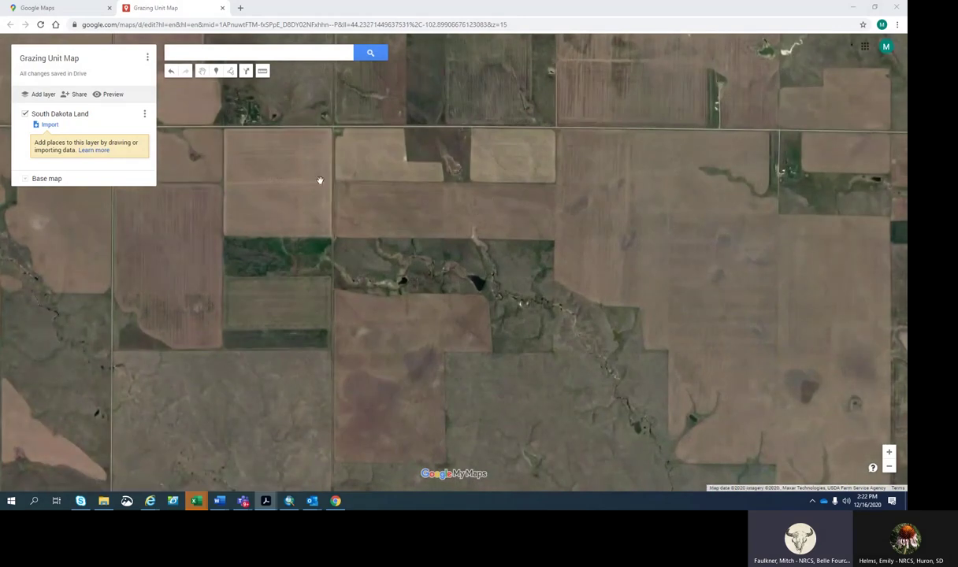
click(231, 71)
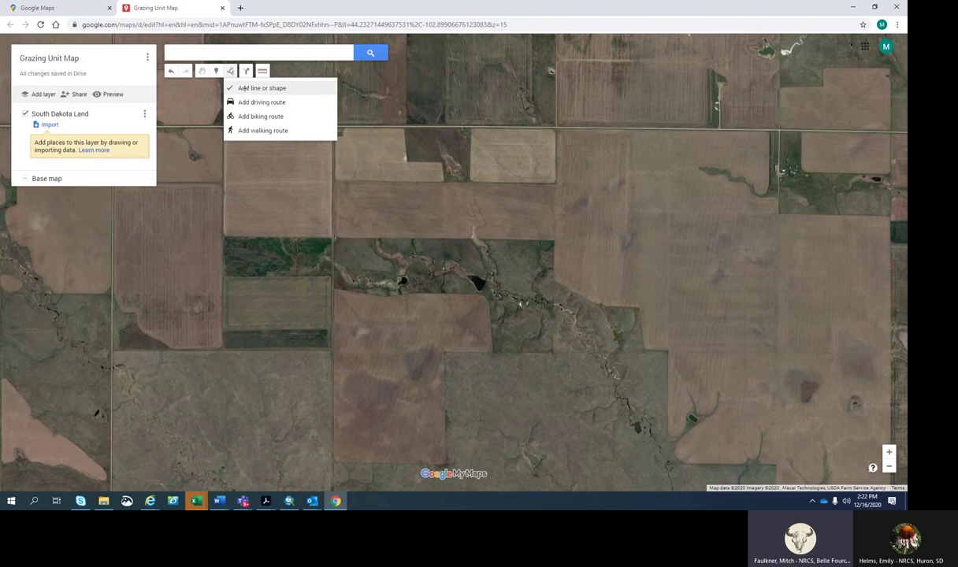
click(245, 93)
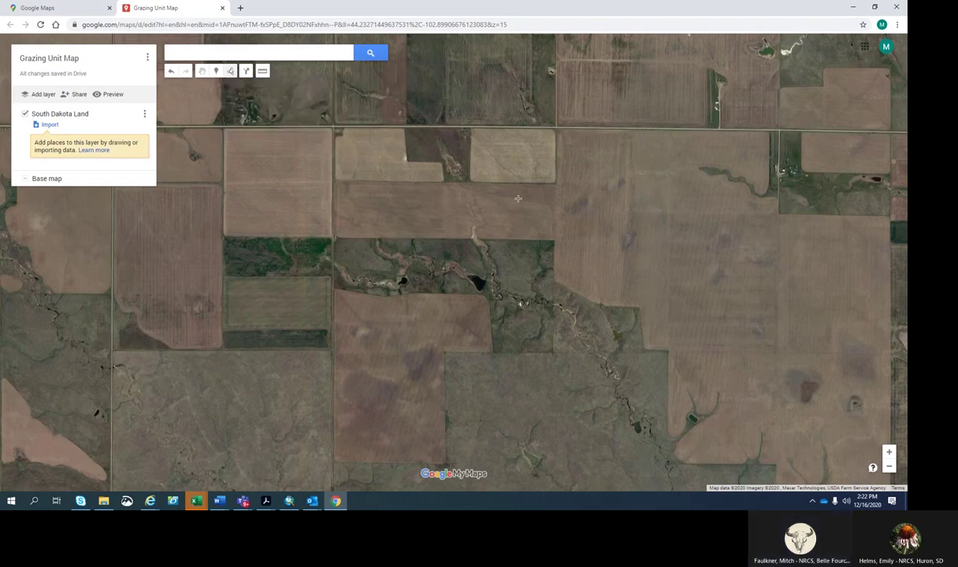
click(471, 128)
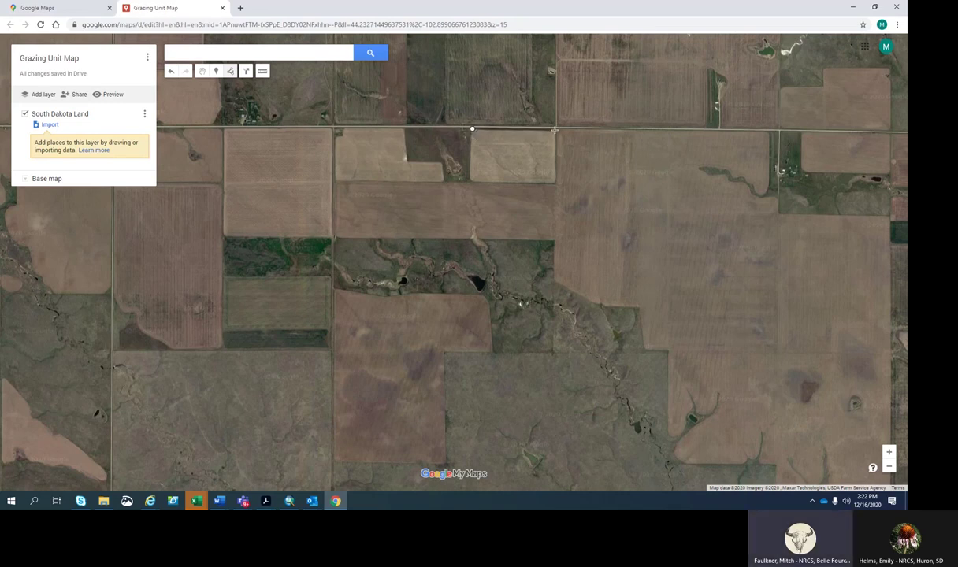
click(554, 130)
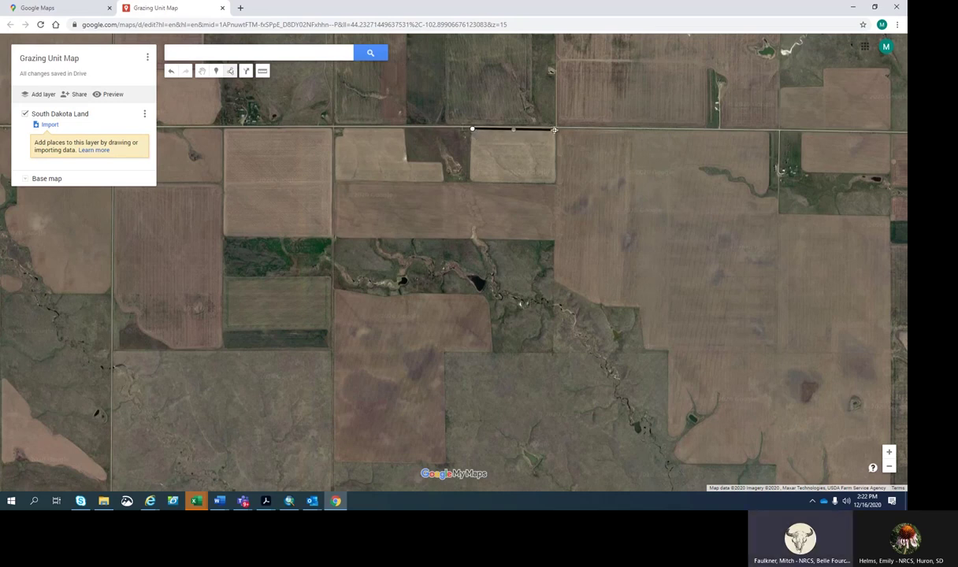
click(555, 183)
click(471, 182)
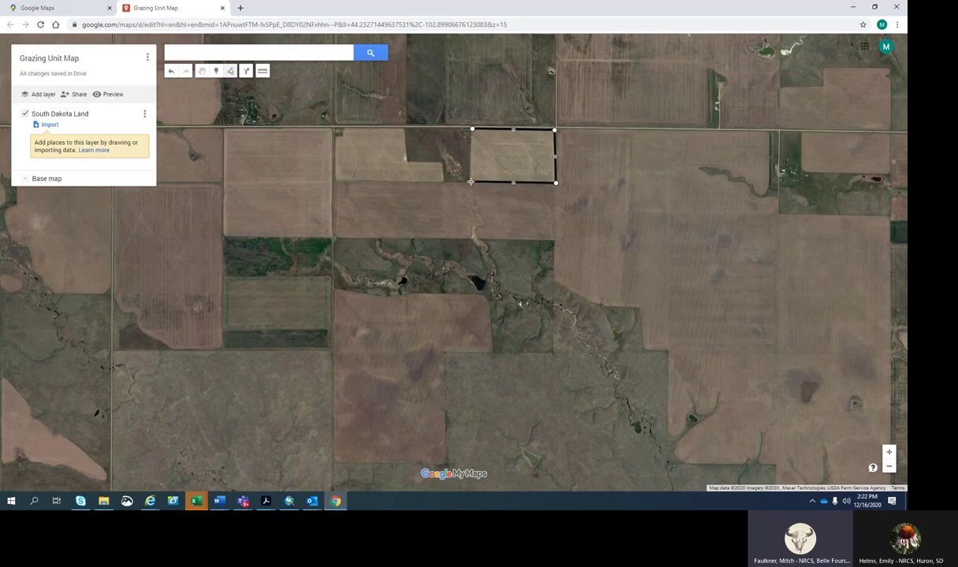
click(472, 128)
scroll(471, 128, up, 2)
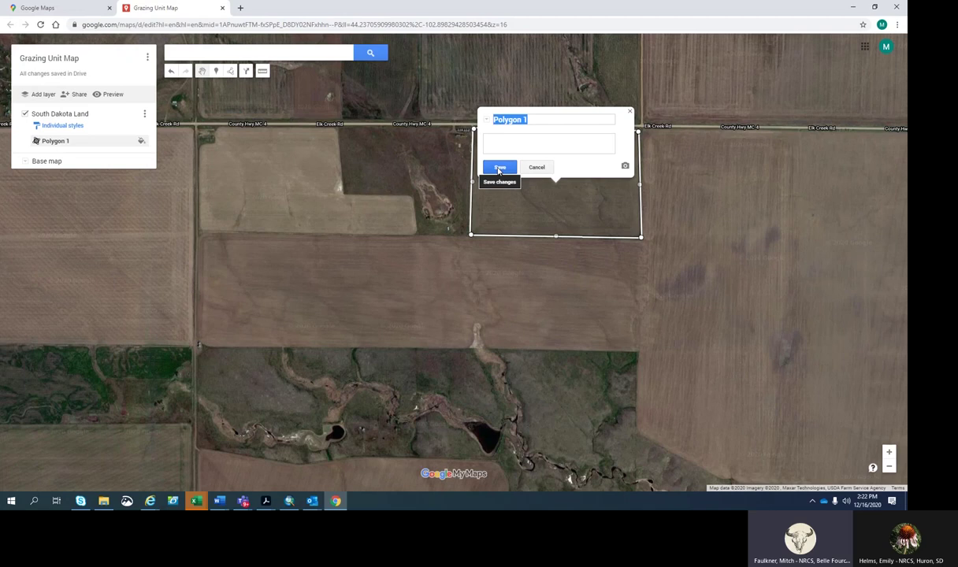
click(499, 167)
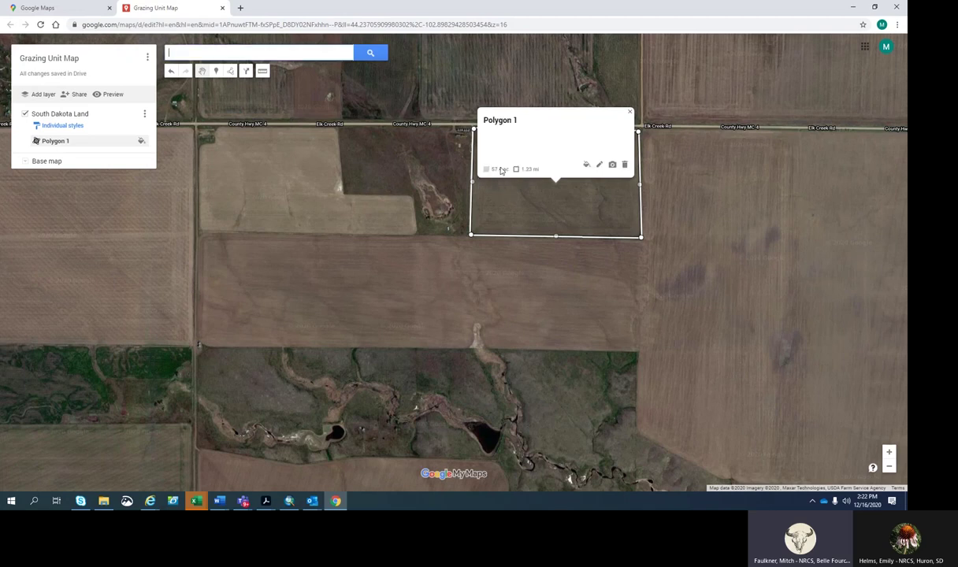
click(601, 107)
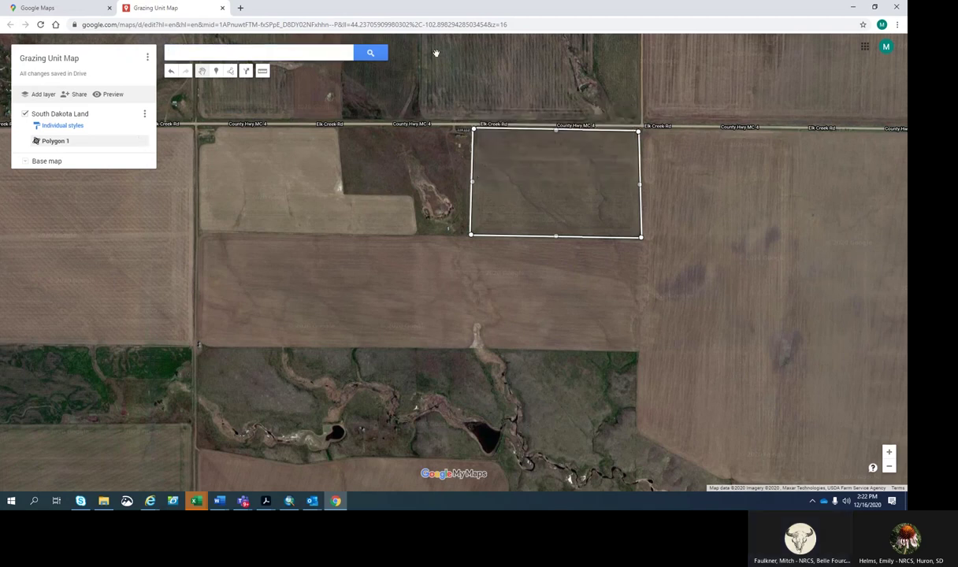
Outline the long field directly south of the first polygon as a closed shape of about 163 acres and save it with its default name.
click(229, 72)
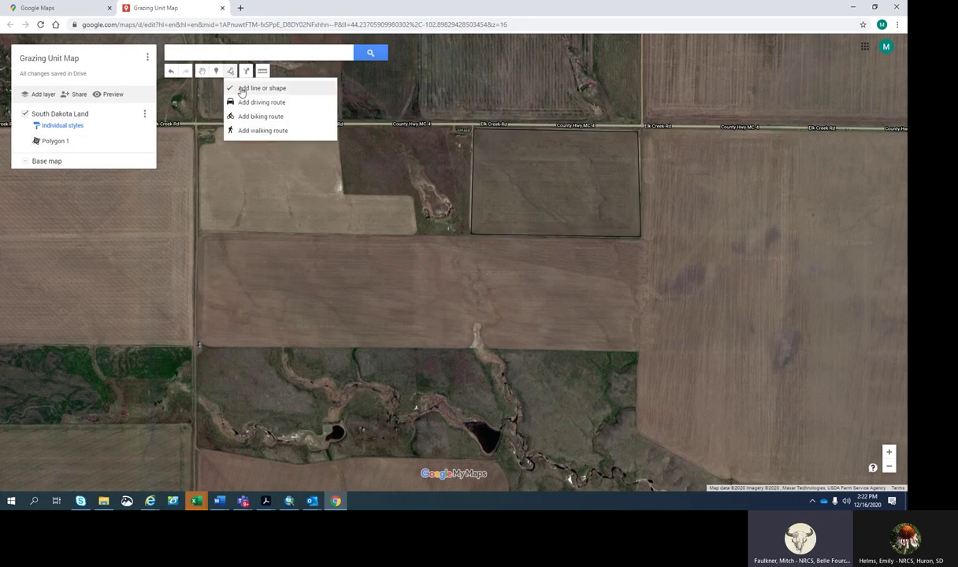
click(236, 84)
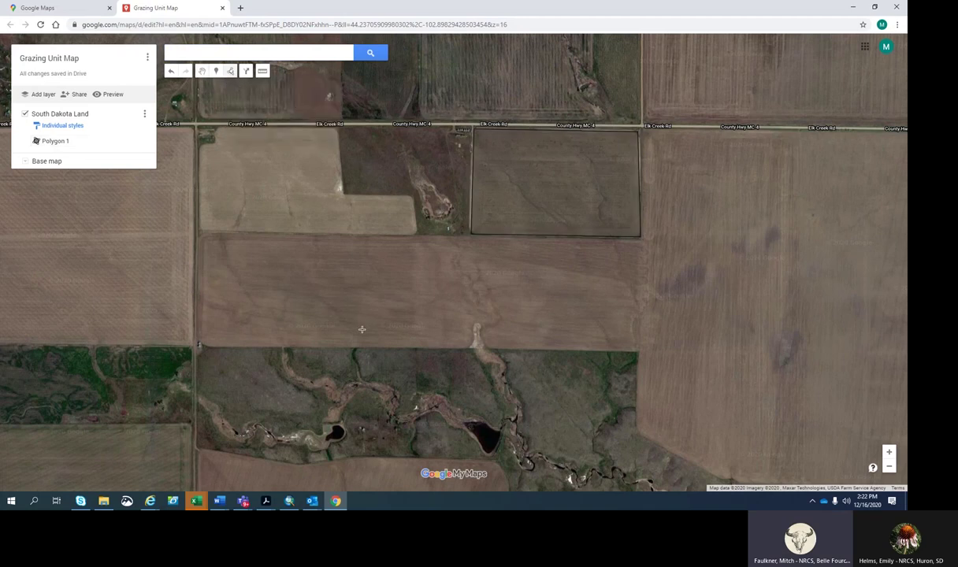
click(200, 234)
click(470, 234)
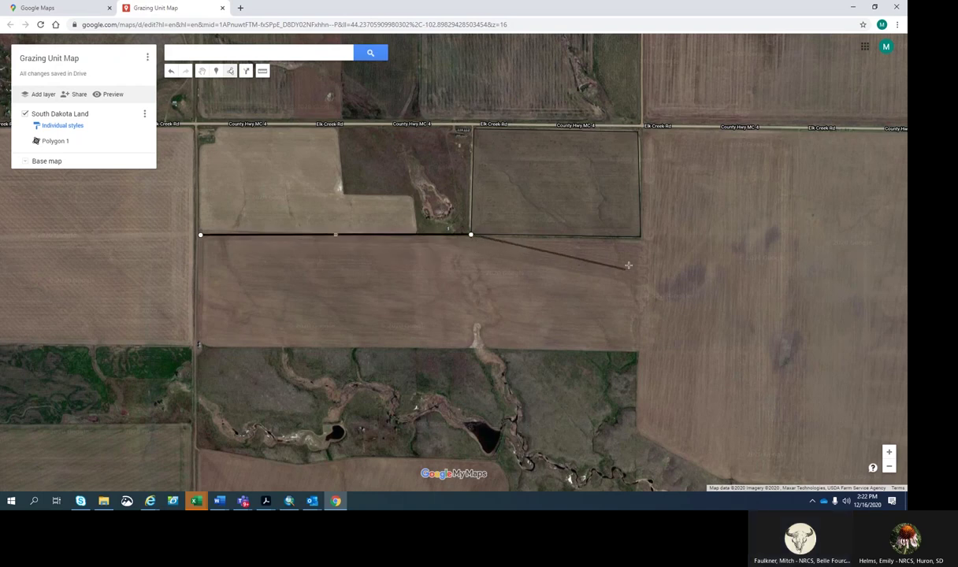
click(640, 236)
click(640, 352)
click(449, 347)
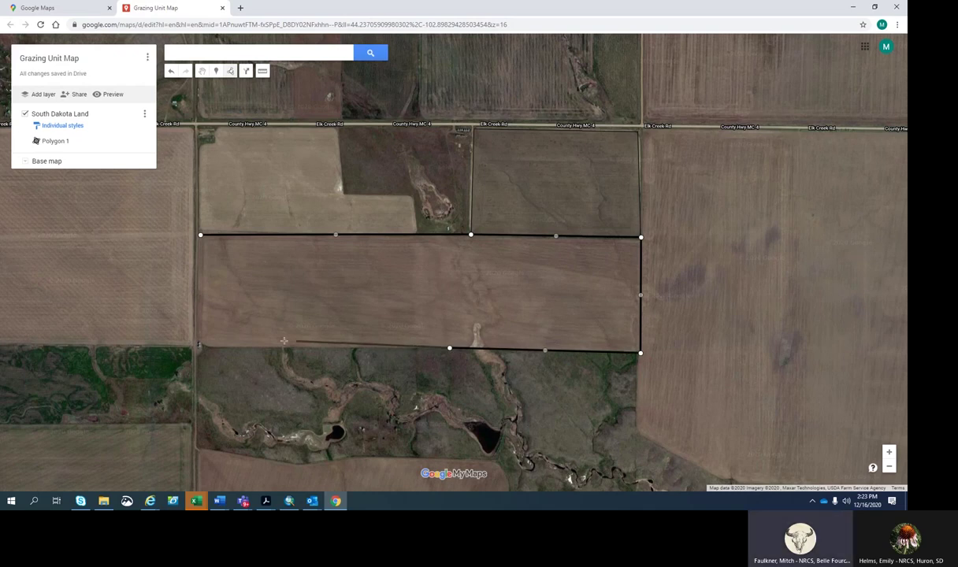
click(234, 347)
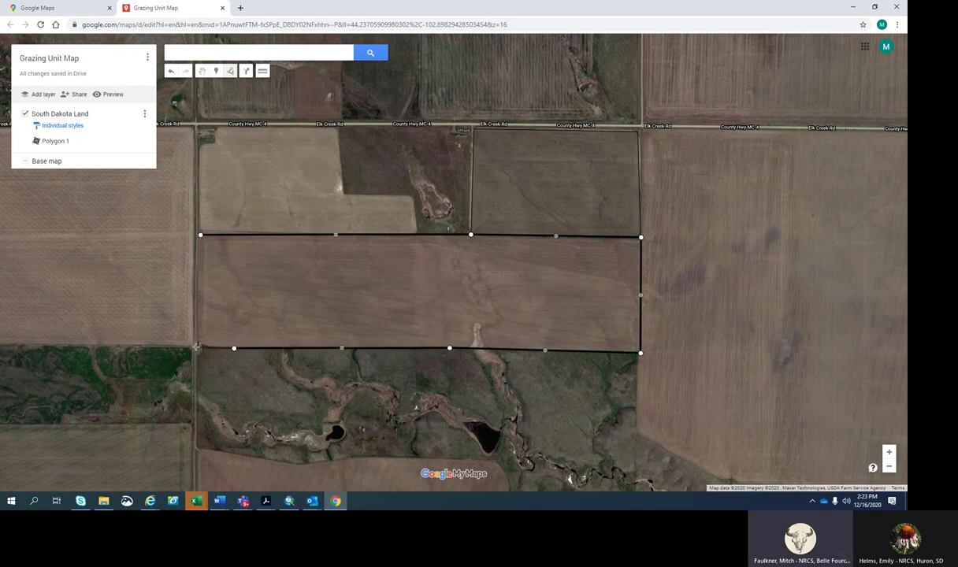
click(200, 345)
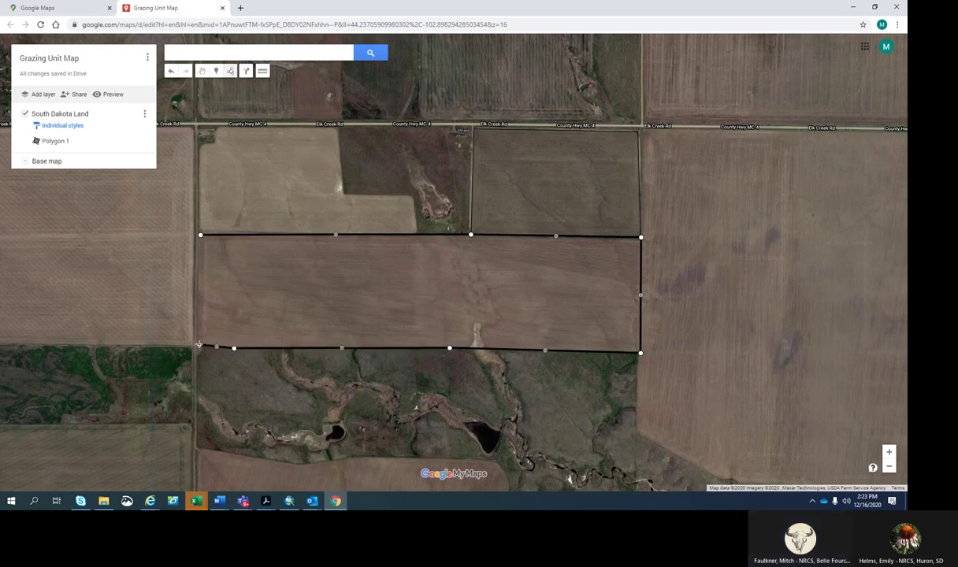
click(201, 236)
scroll(201, 236, up, 2)
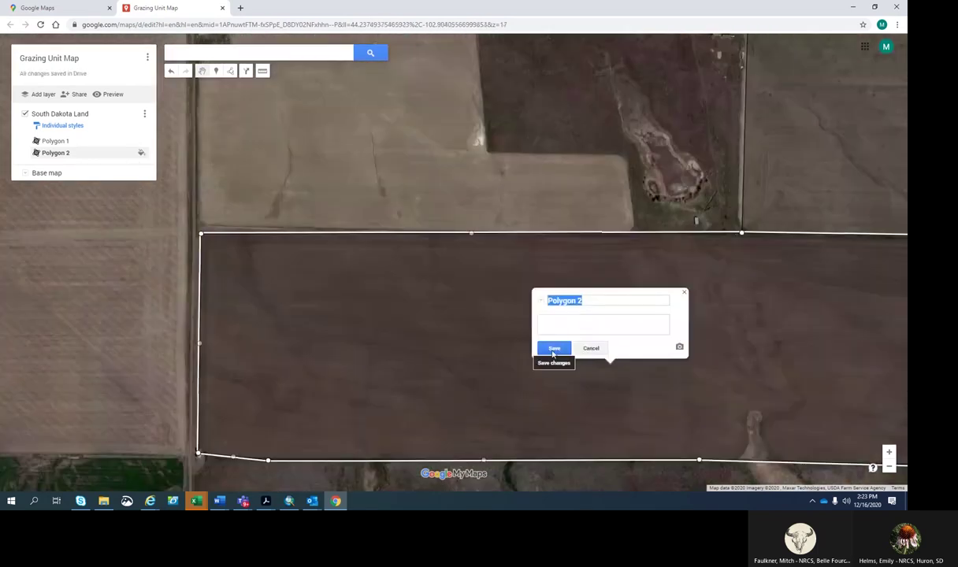
click(554, 349)
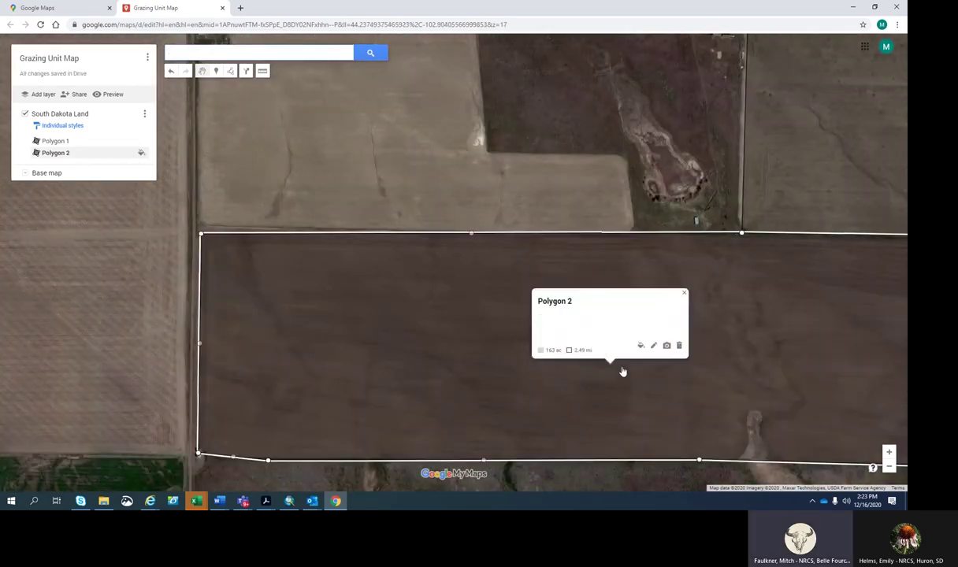
click(682, 295)
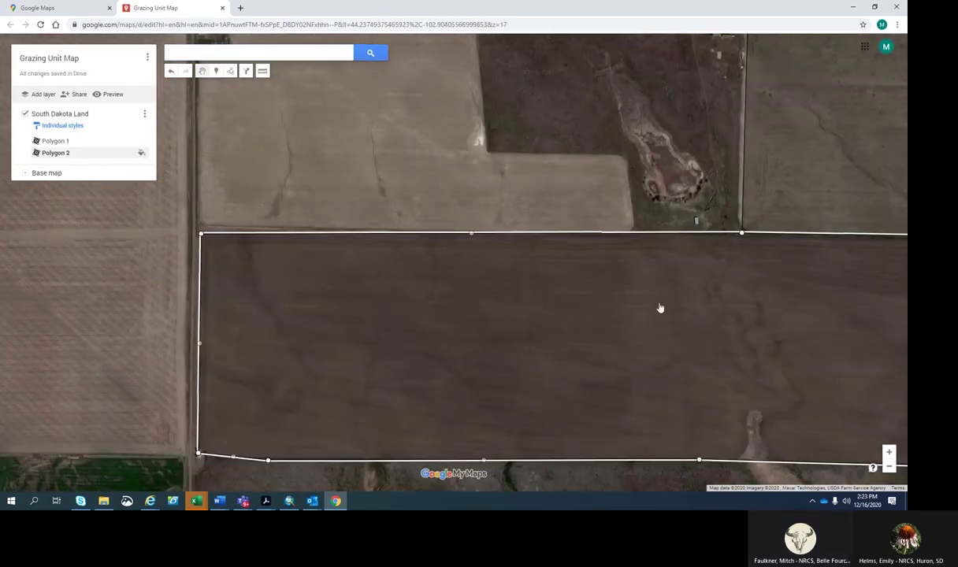
Start a new shape along the southern edge of Polygon 2, placing vertices from its southwest corner to its southeast corner.
click(888, 466)
click(888, 466)
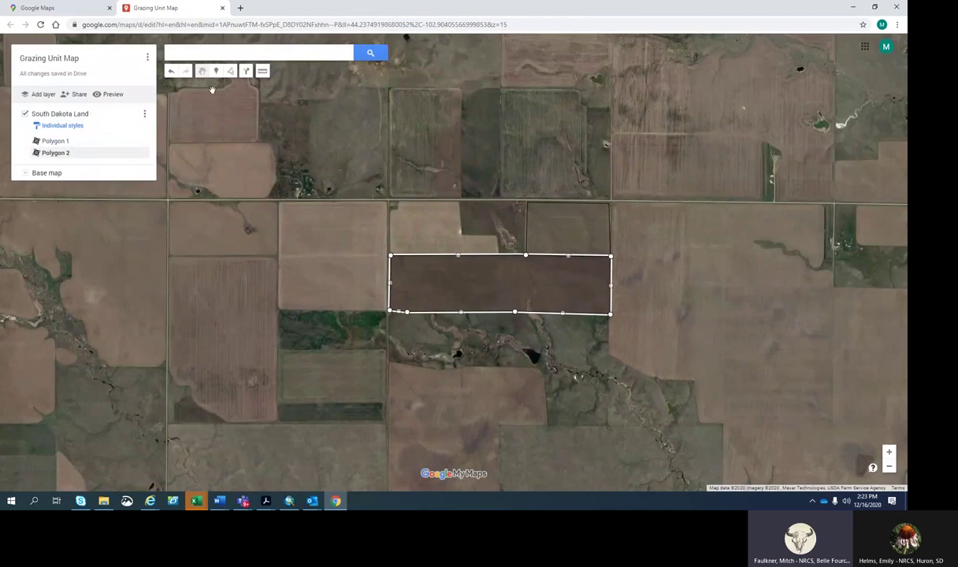
click(230, 70)
click(236, 88)
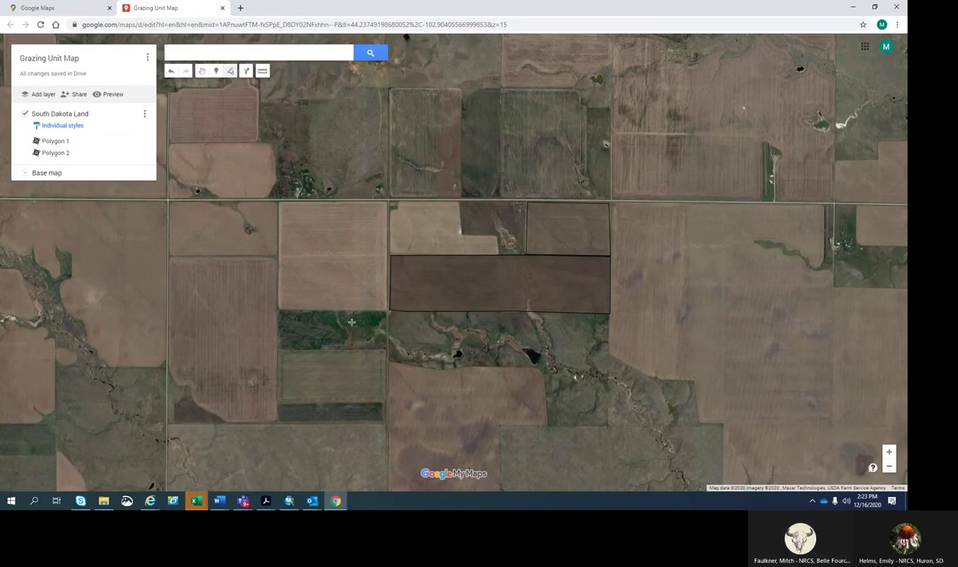
scroll(439, 331, up, 1)
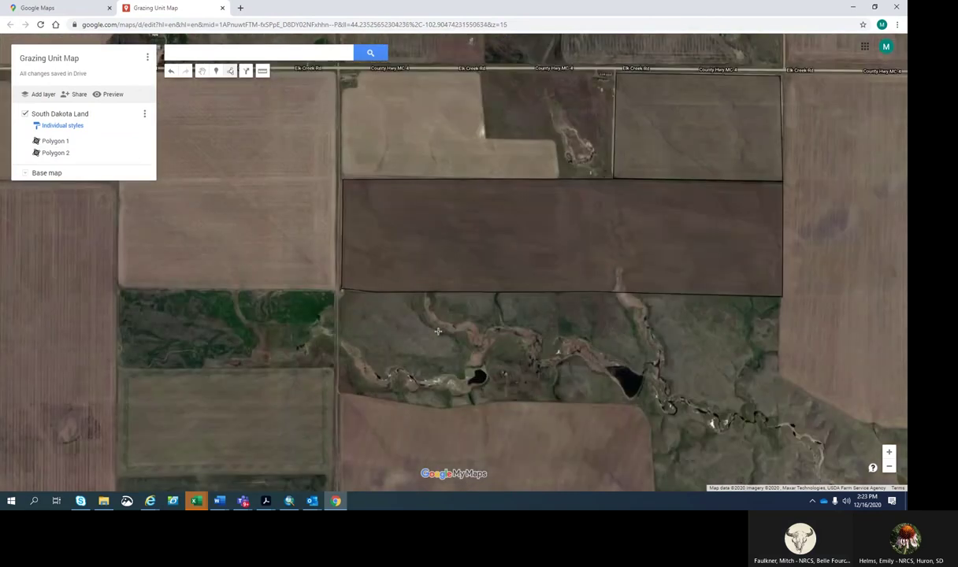
click(340, 292)
click(369, 292)
click(454, 292)
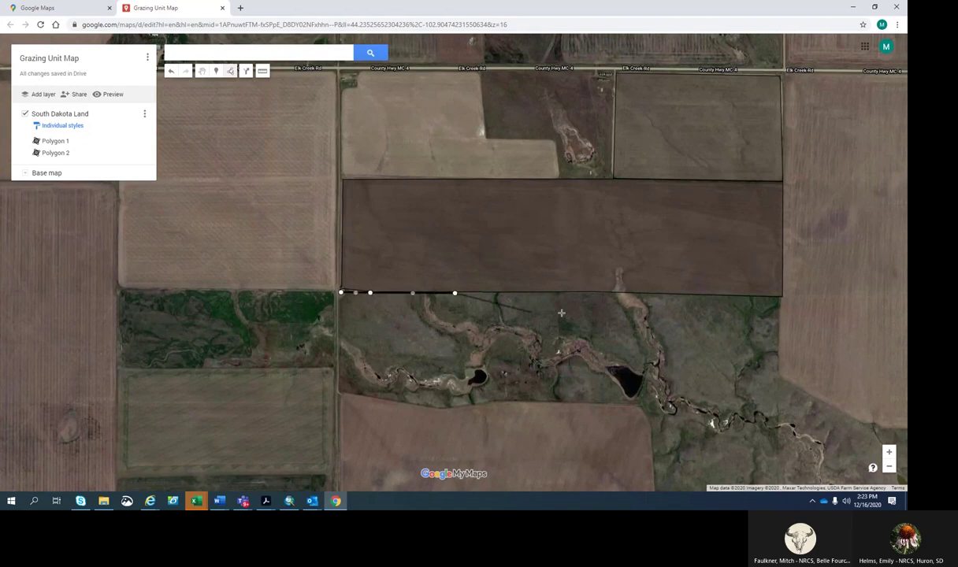
click(607, 292)
click(697, 294)
click(781, 297)
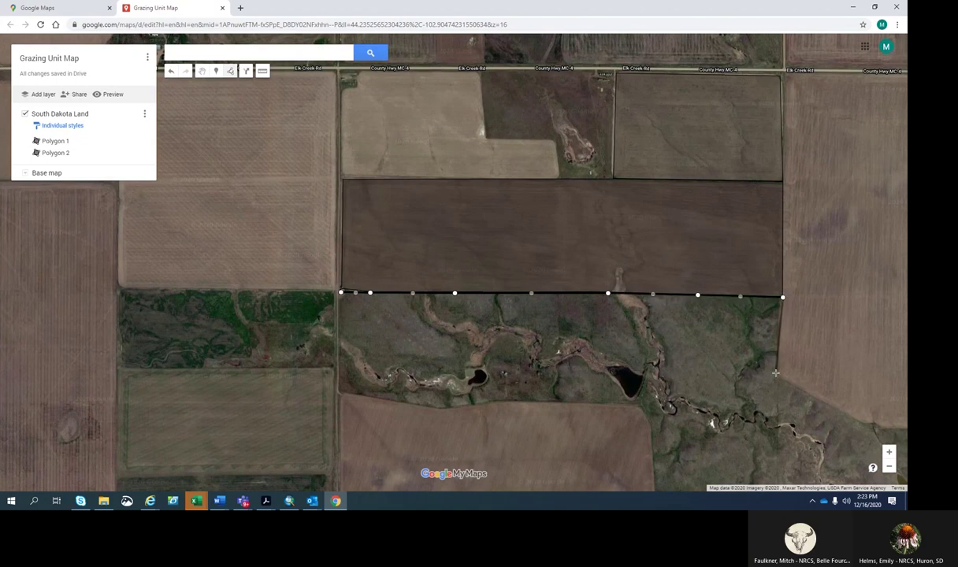
Continue the outline down the east fence and around the cropland, close it as a creek pasture of about 201 acres, and save it with its default name.
click(775, 374)
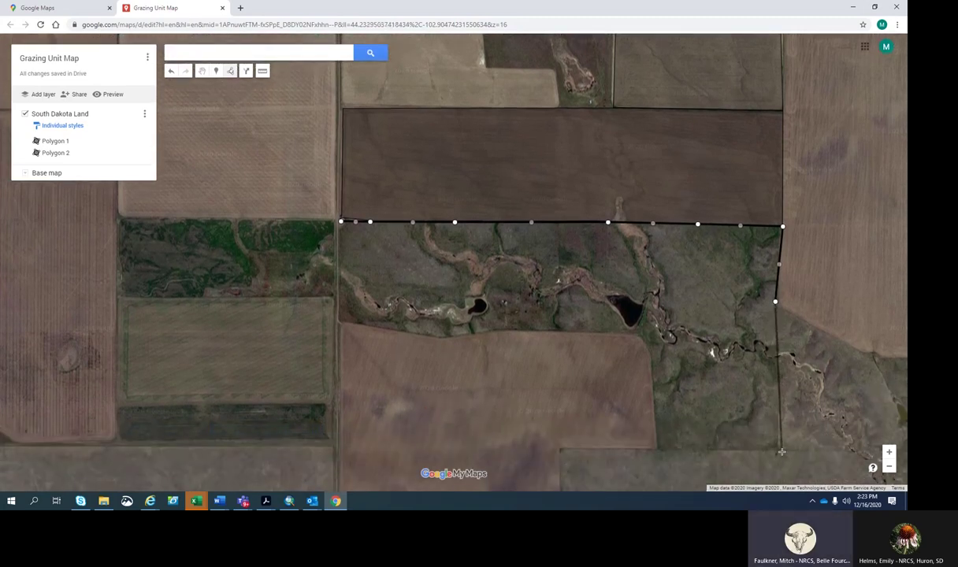
click(777, 450)
click(658, 449)
click(651, 352)
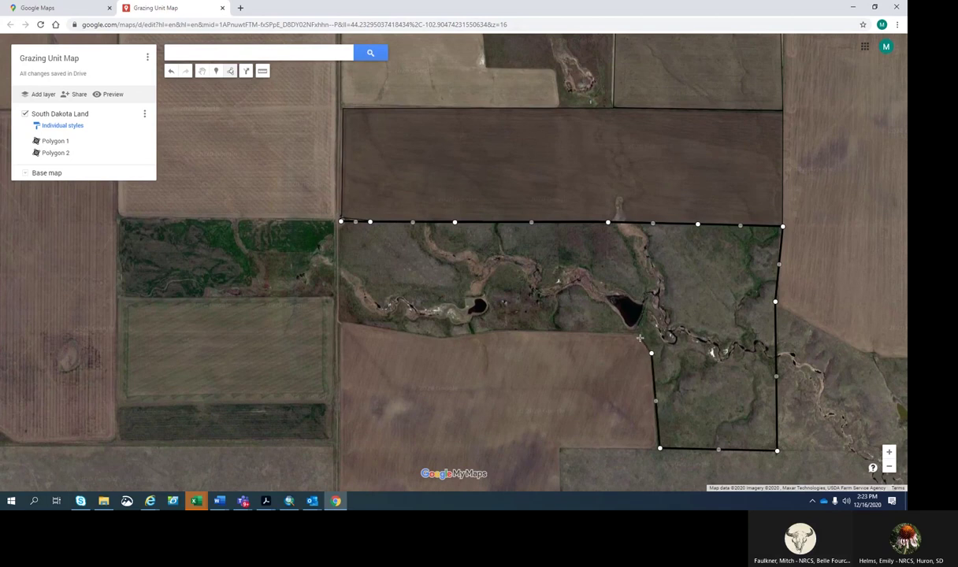
click(638, 334)
click(524, 330)
click(496, 330)
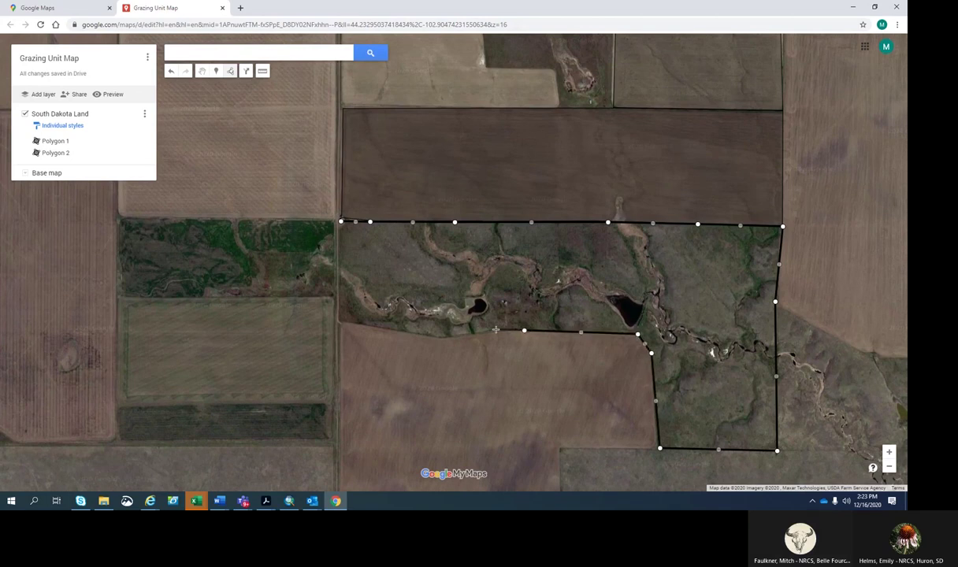
click(466, 335)
click(440, 337)
click(385, 328)
click(339, 322)
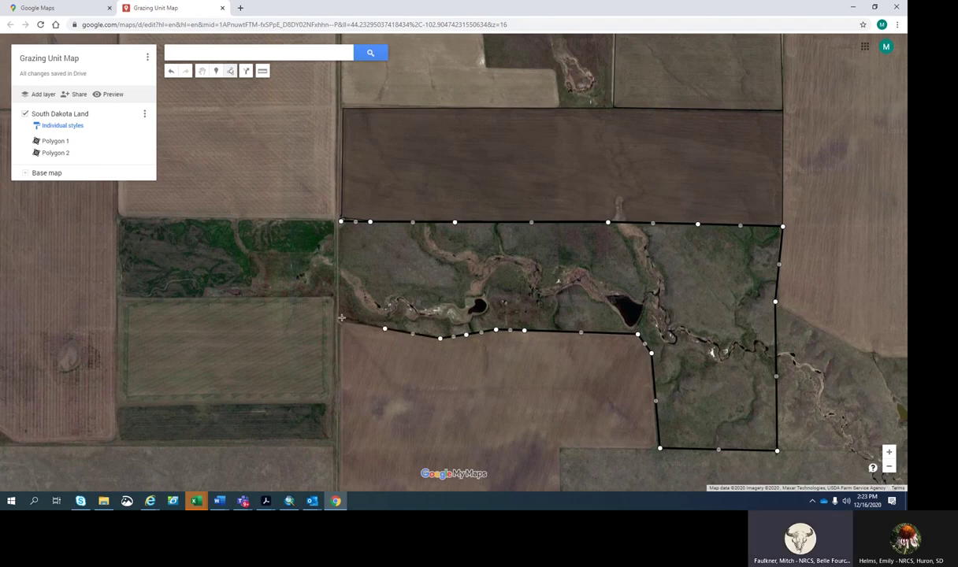
click(341, 222)
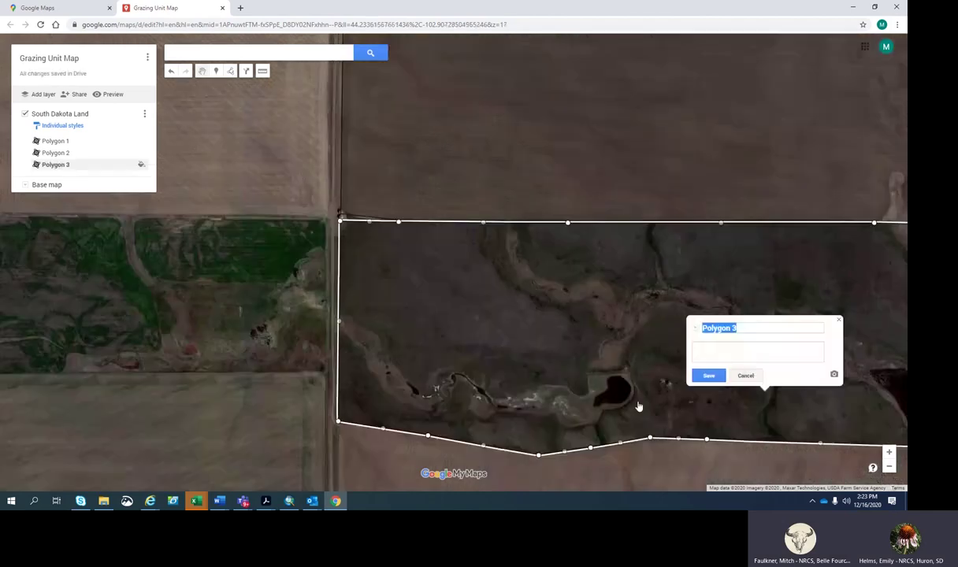
click(707, 375)
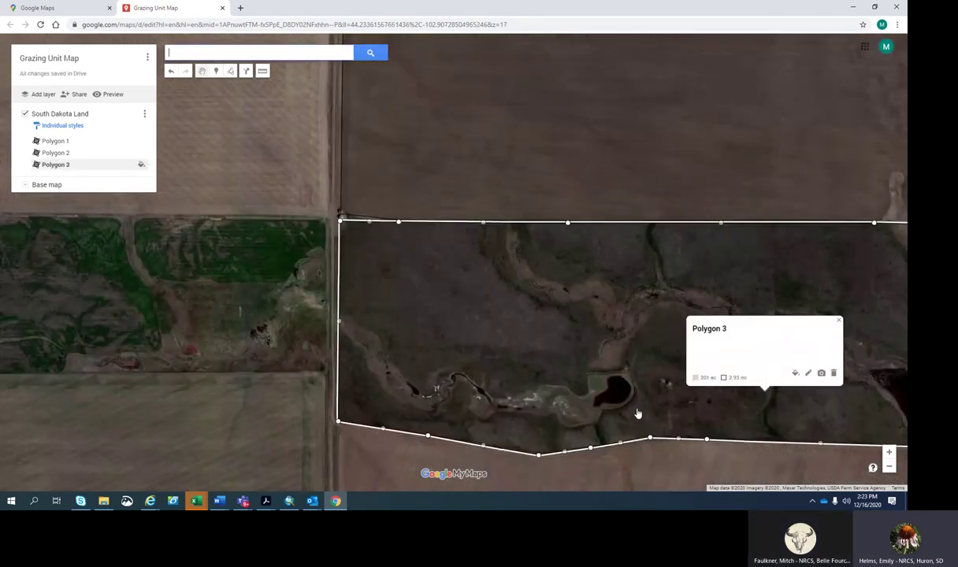
Start a new shape along the north fence of the pasture south of Polygon 3, from the cropland's northeast corner to the pasture's northeast corner.
scroll(638, 414, down, 3)
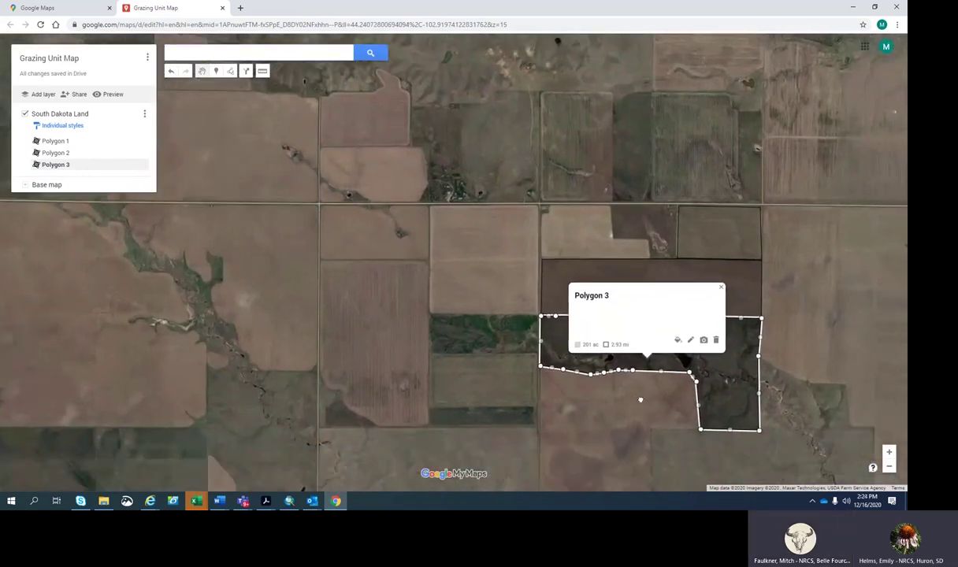
drag(640, 400, 433, 233)
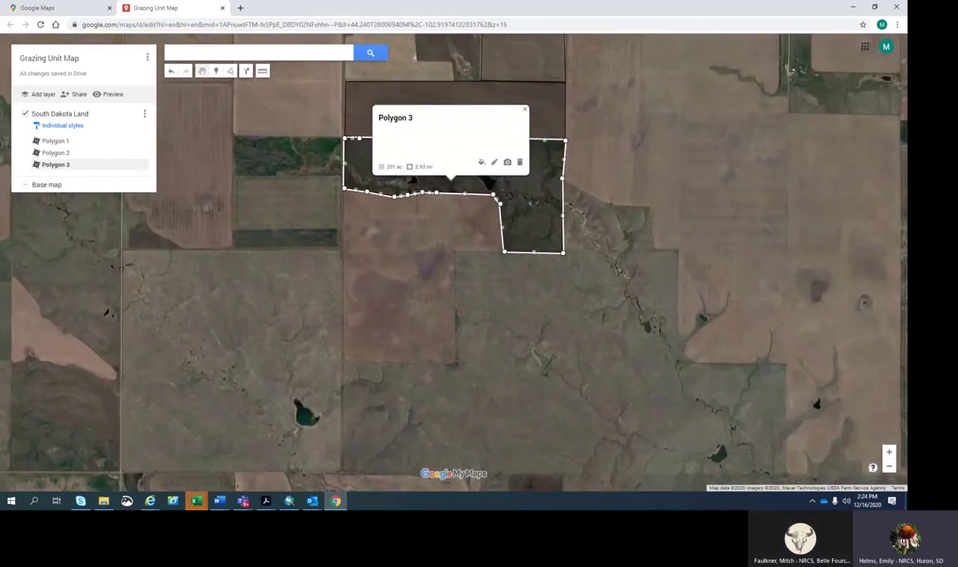
drag(578, 344, 571, 323)
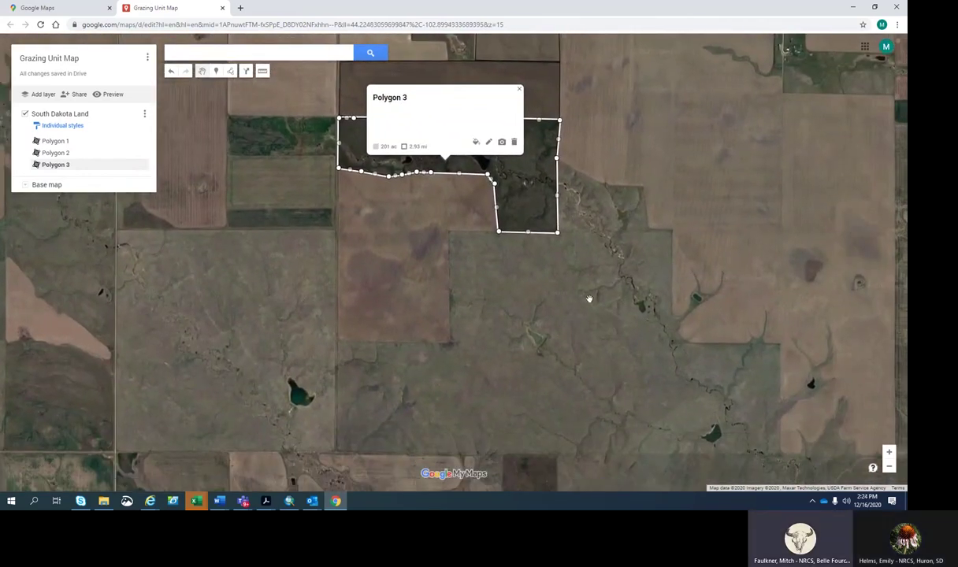
scroll(565, 283, up, 2)
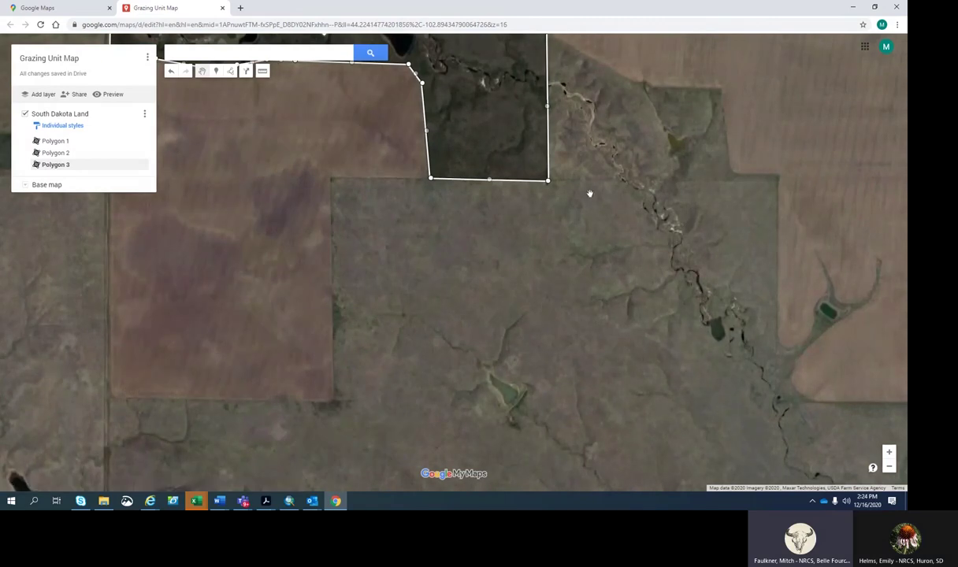
click(230, 72)
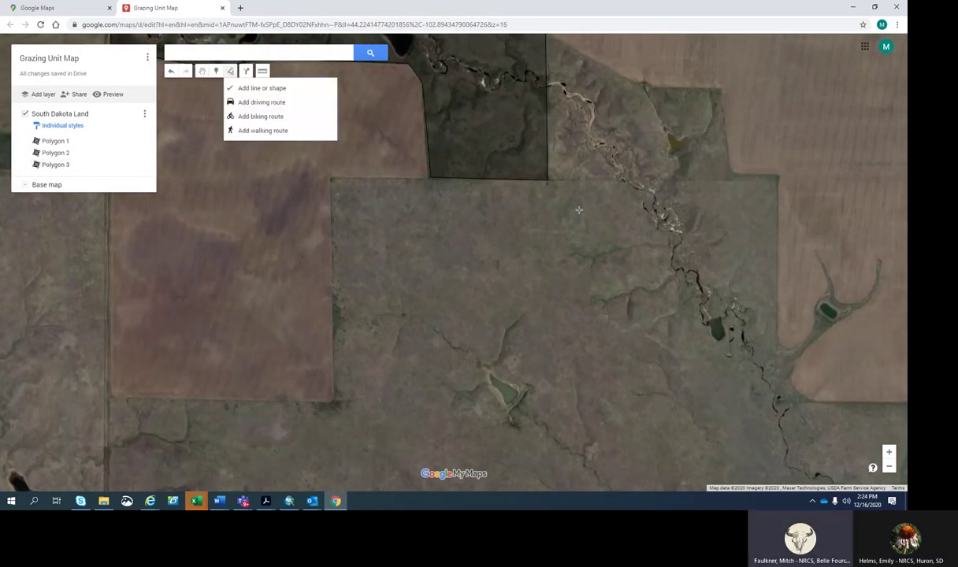
click(273, 88)
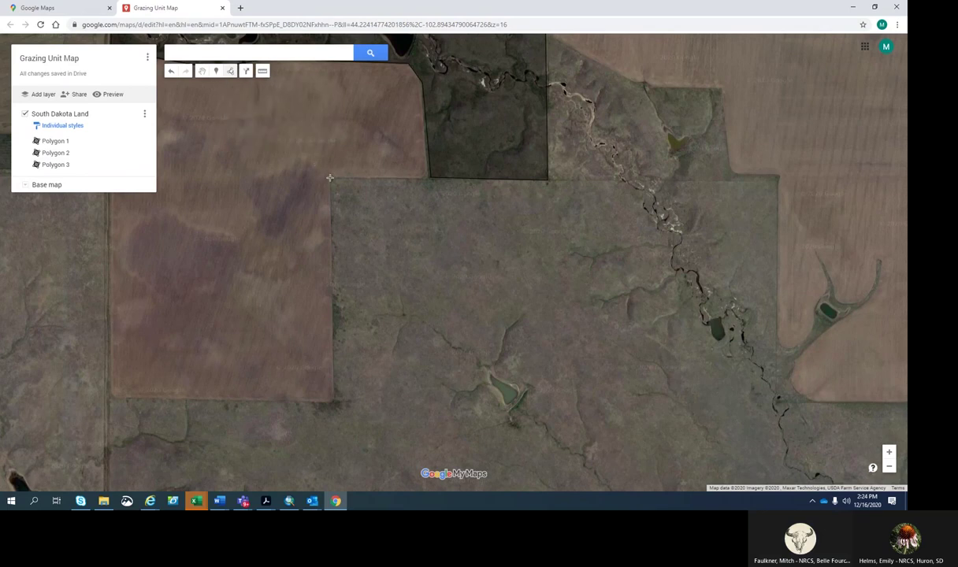
click(231, 73)
click(260, 87)
click(430, 178)
click(472, 179)
click(547, 179)
click(778, 180)
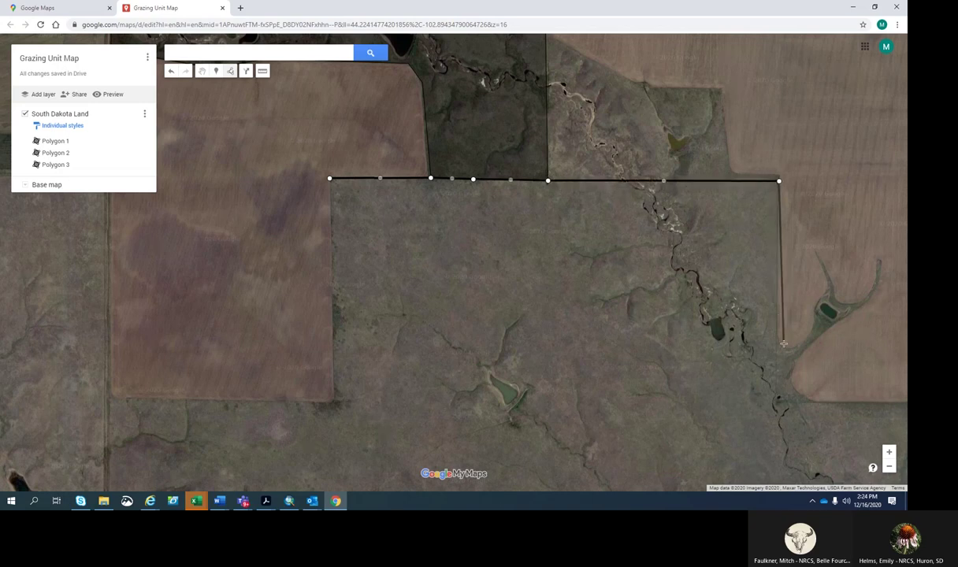
Outline the pasture's east, south and west sides, dipping around the pond, and save the closed shape of about 0.5 sq mi with its default name.
click(776, 397)
click(776, 423)
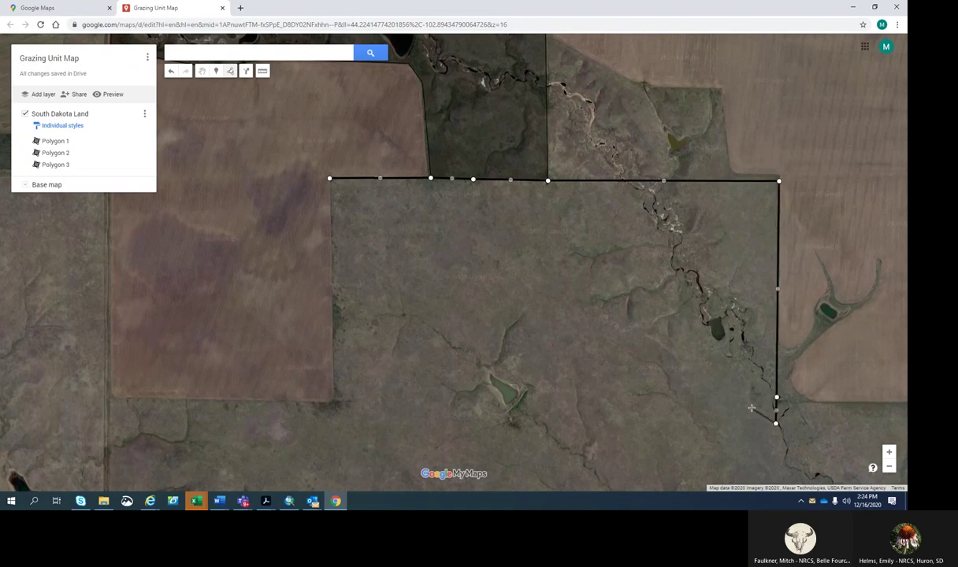
click(751, 408)
click(541, 407)
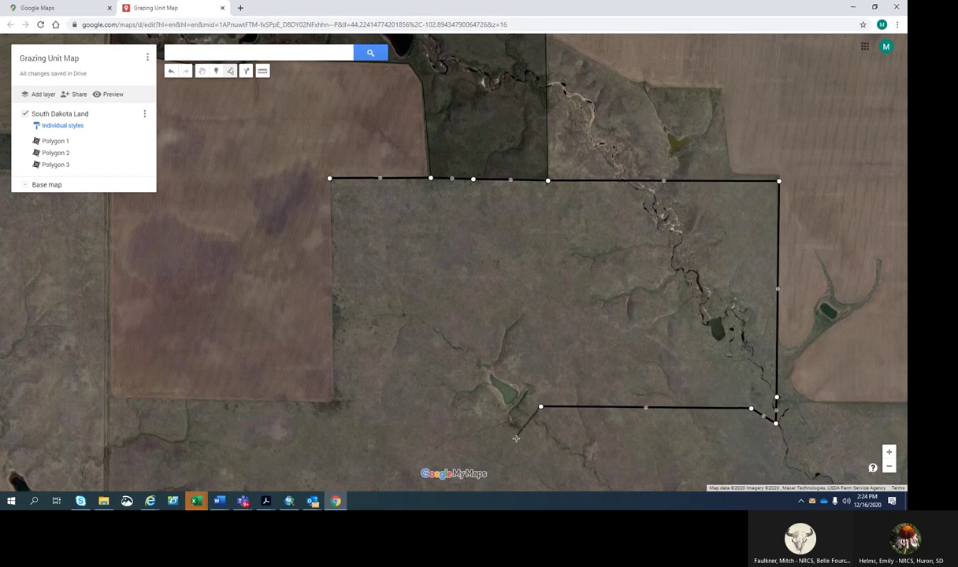
click(516, 435)
click(475, 401)
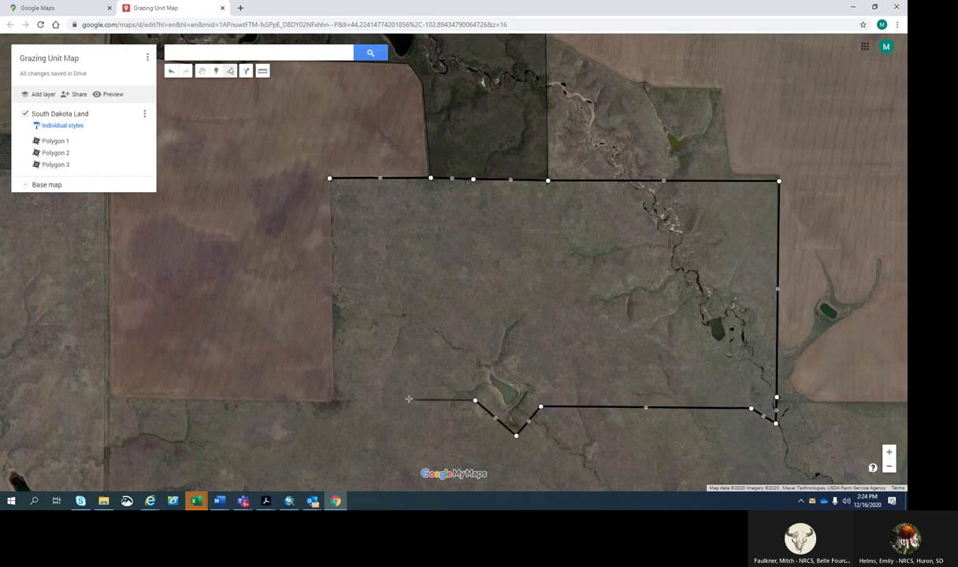
click(333, 401)
click(331, 271)
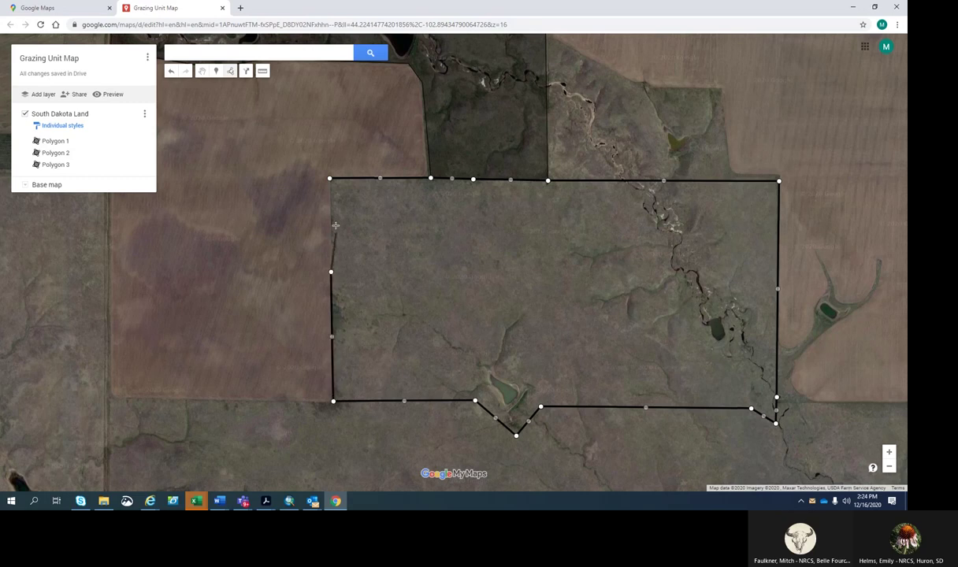
click(331, 181)
scroll(330, 180, up, 1)
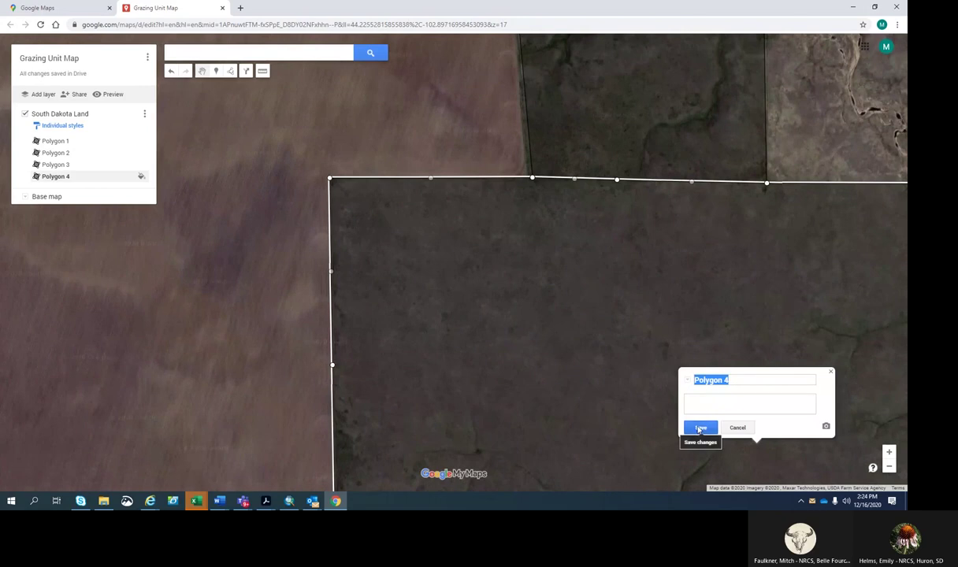
click(699, 428)
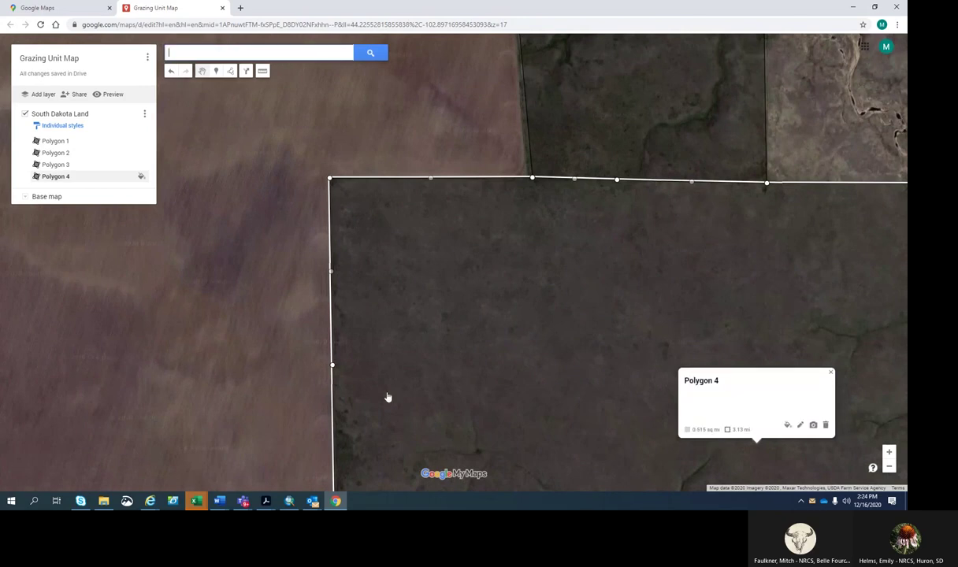
click(831, 373)
Start a new shape along the cropland's south edge from the west road, following Polygon 4's southern boundary to just east of the pond notch.
drag(218, 447, 246, 237)
drag(370, 461, 412, 268)
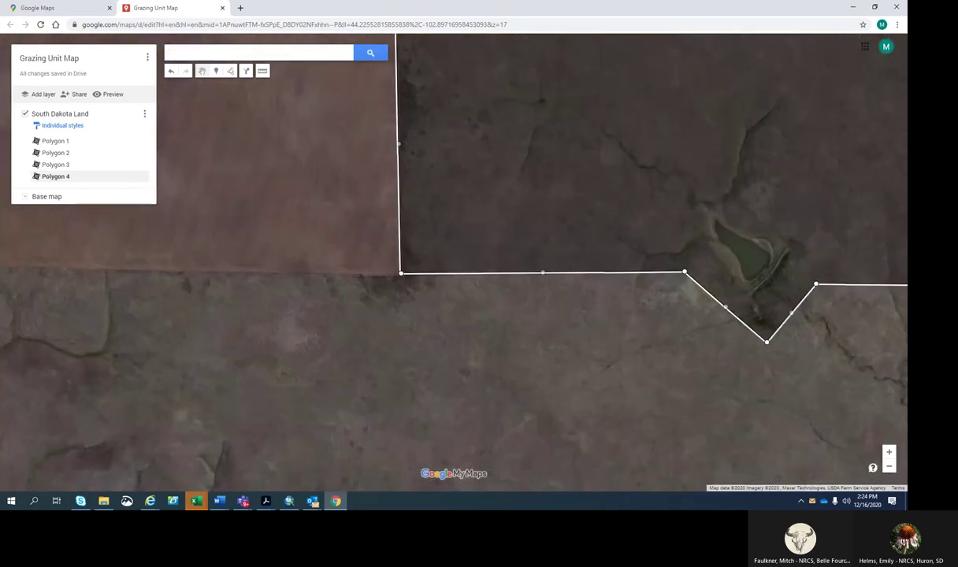
scroll(408, 410, down, 1)
drag(534, 451, 547, 340)
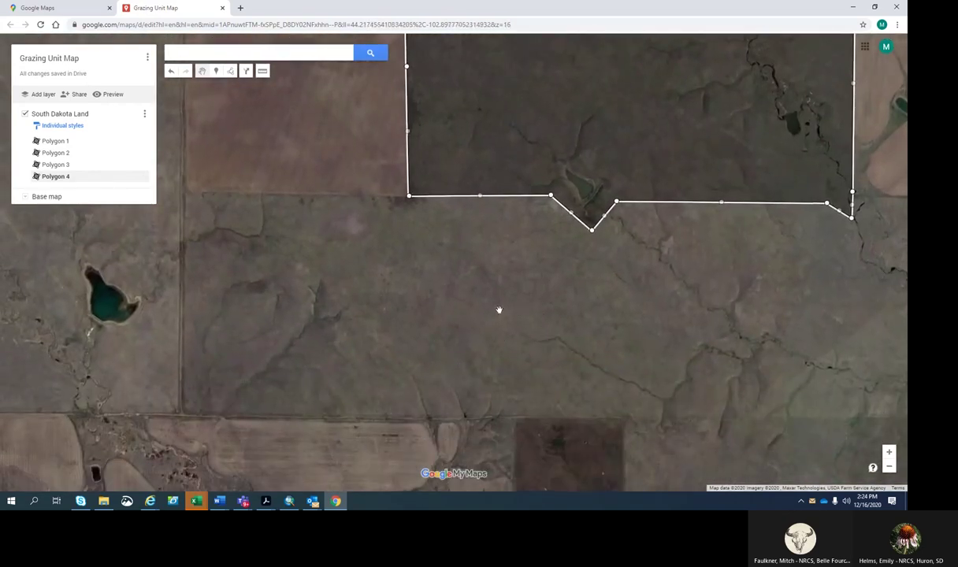
click(230, 72)
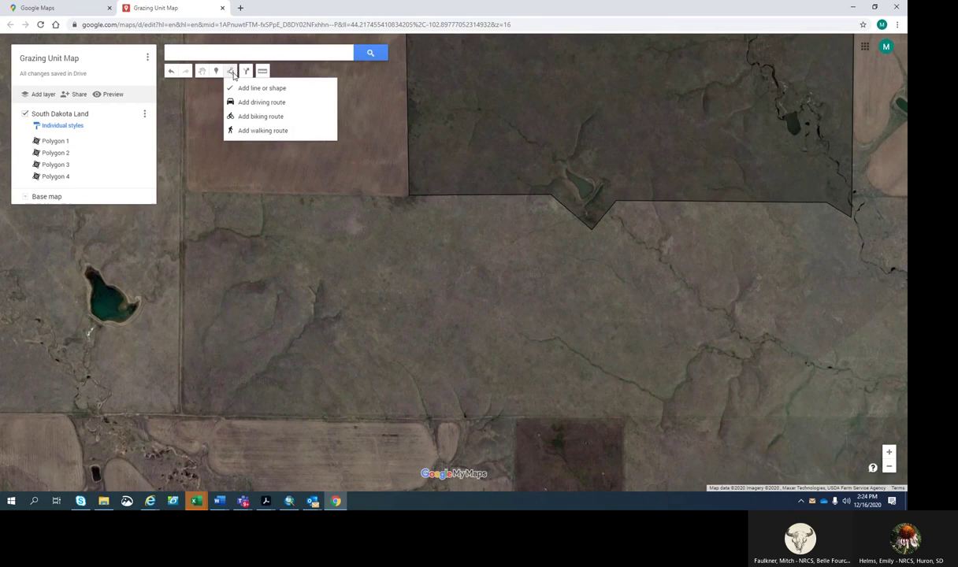
click(244, 88)
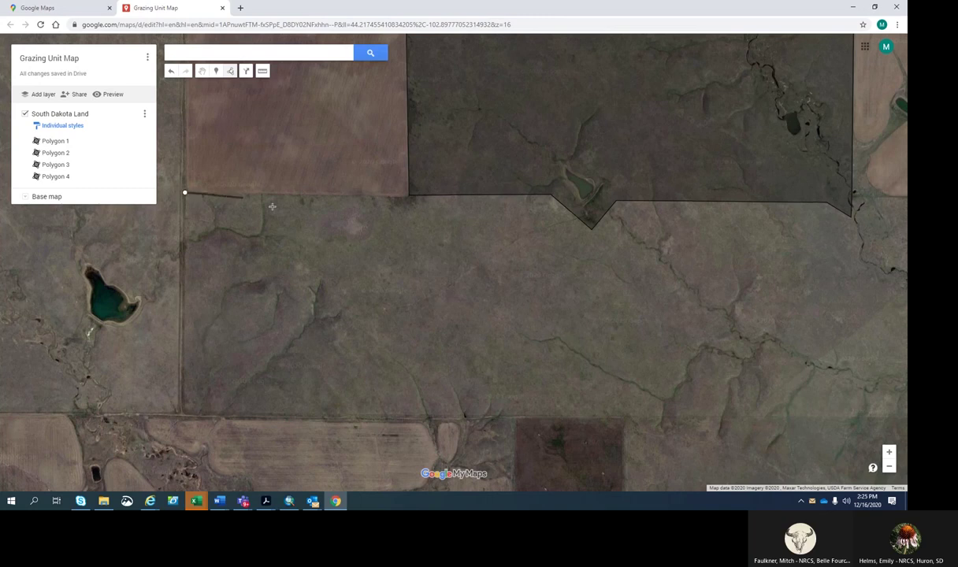
click(409, 195)
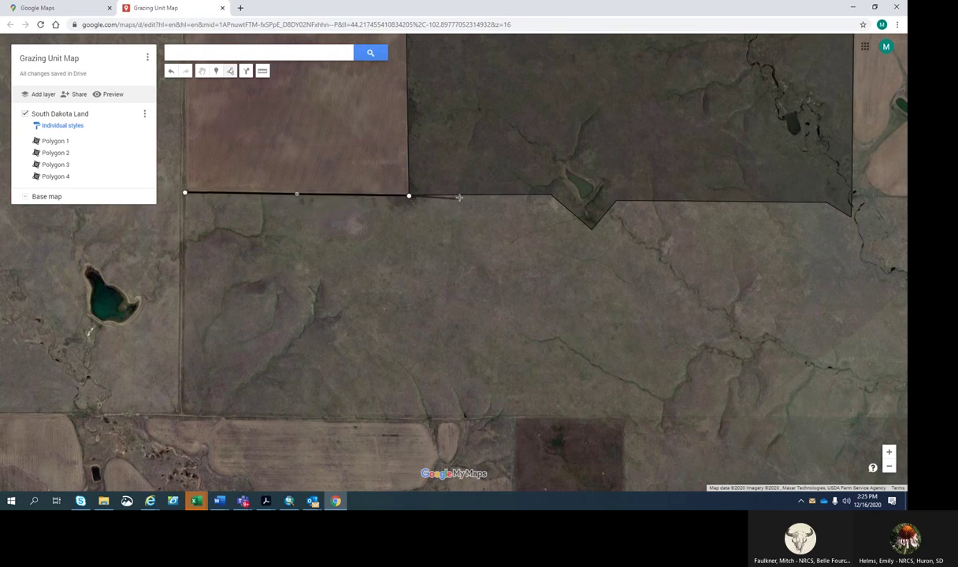
click(462, 195)
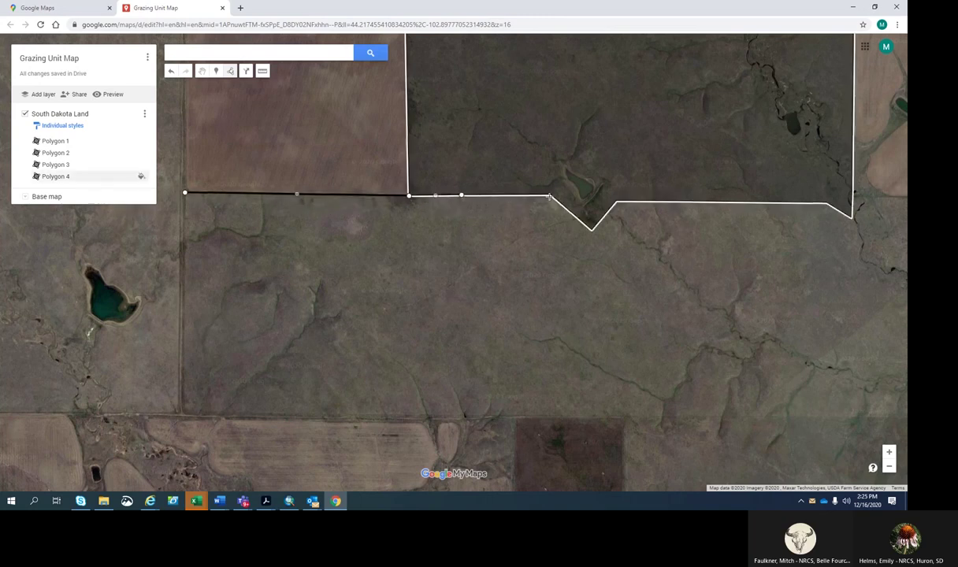
click(550, 195)
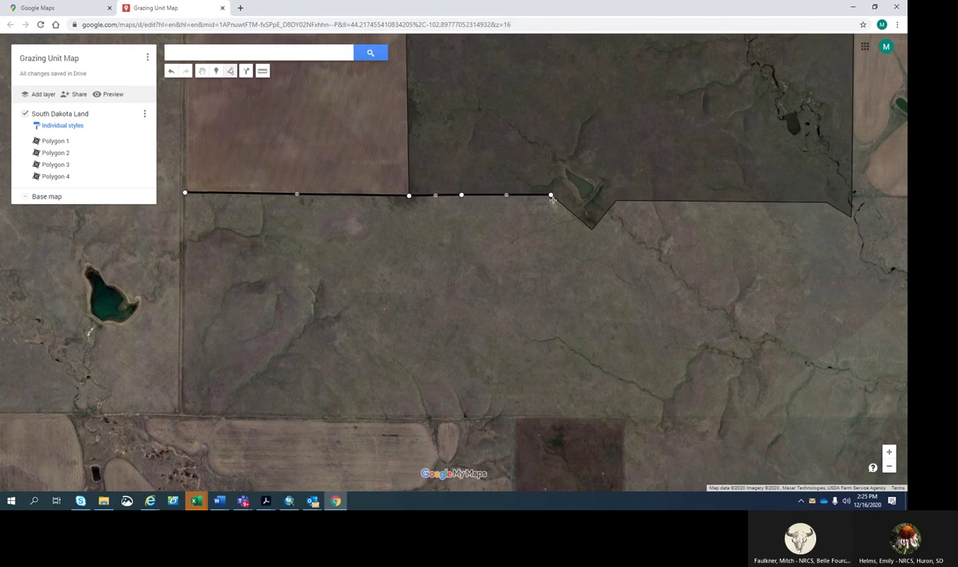
click(591, 230)
click(617, 200)
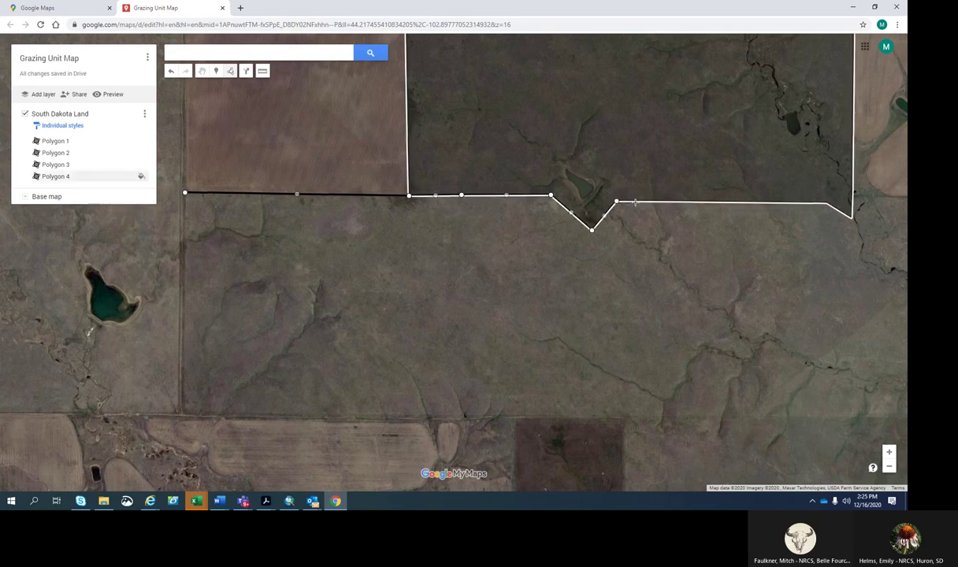
click(635, 201)
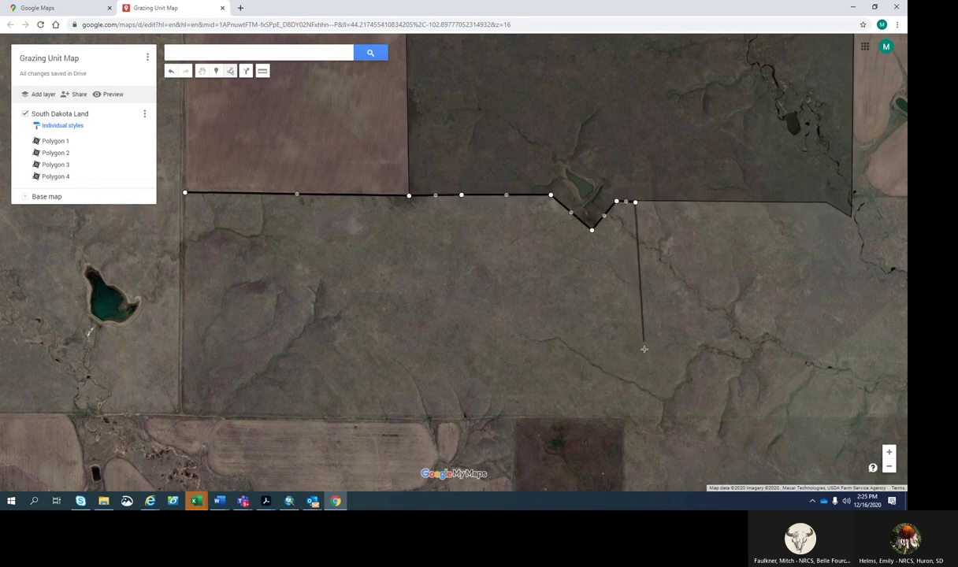
Outline the pasture's east, south and west sides, close the shape at about 0.505 sq mi, and save it with its default name.
click(642, 418)
click(460, 417)
click(282, 416)
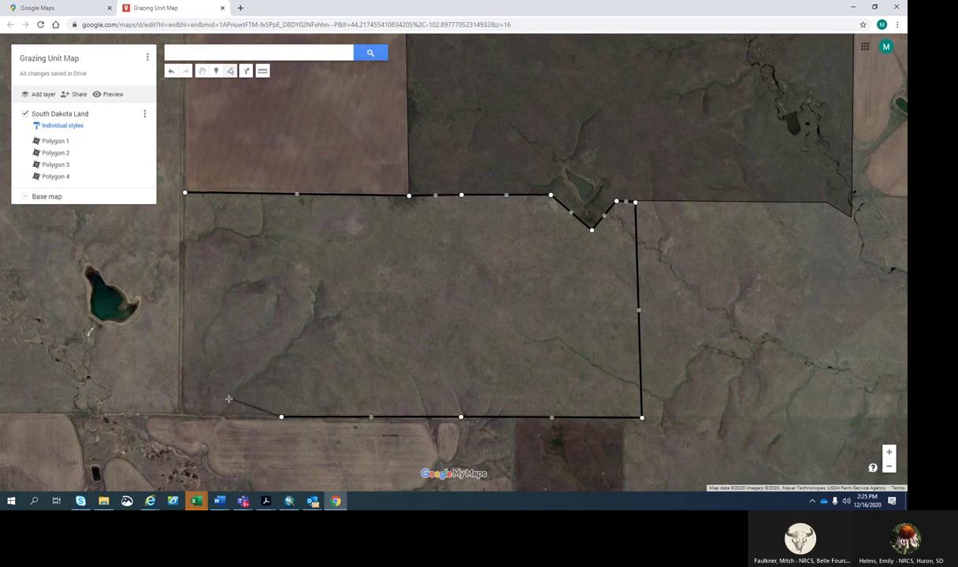
click(182, 413)
click(183, 240)
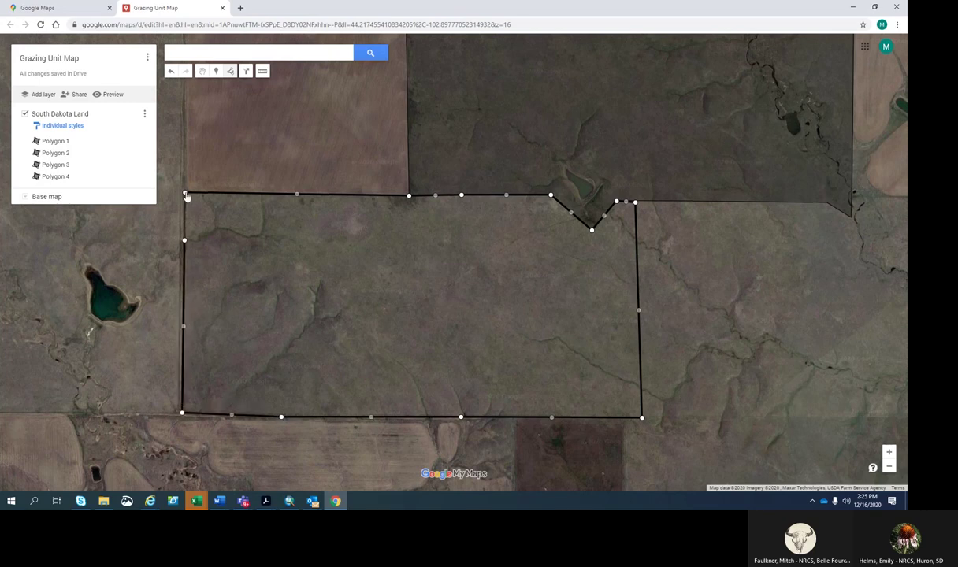
click(185, 193)
scroll(185, 193, up, 3)
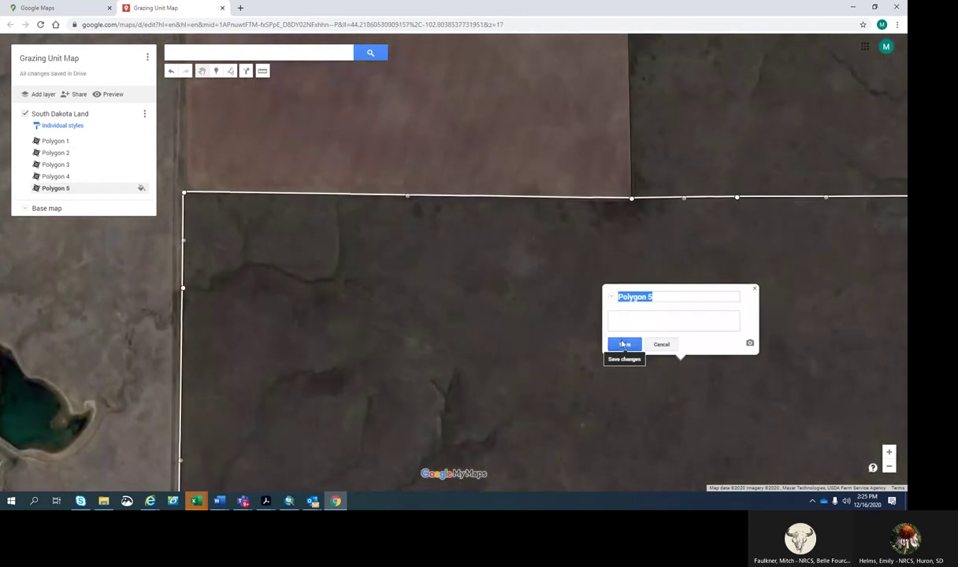
click(622, 343)
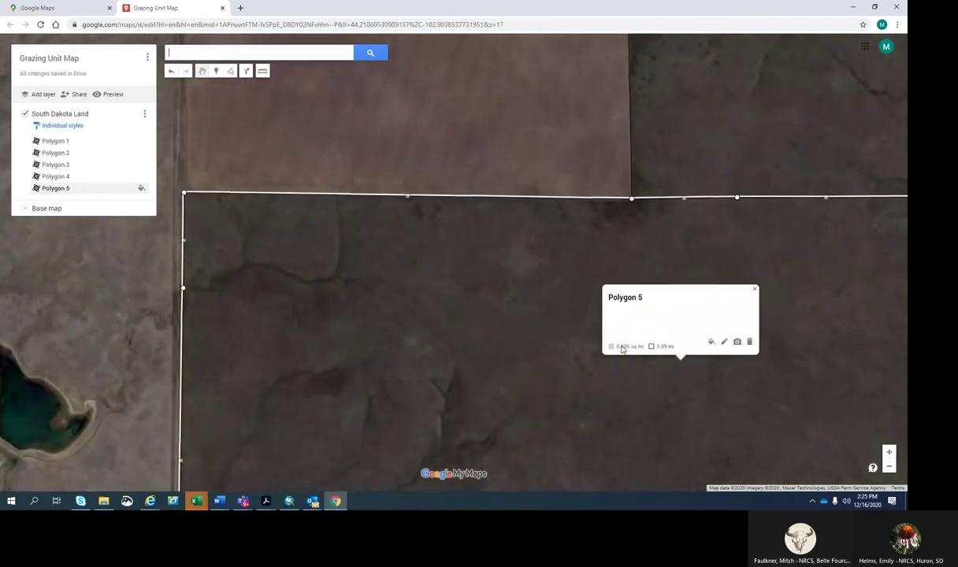
click(755, 291)
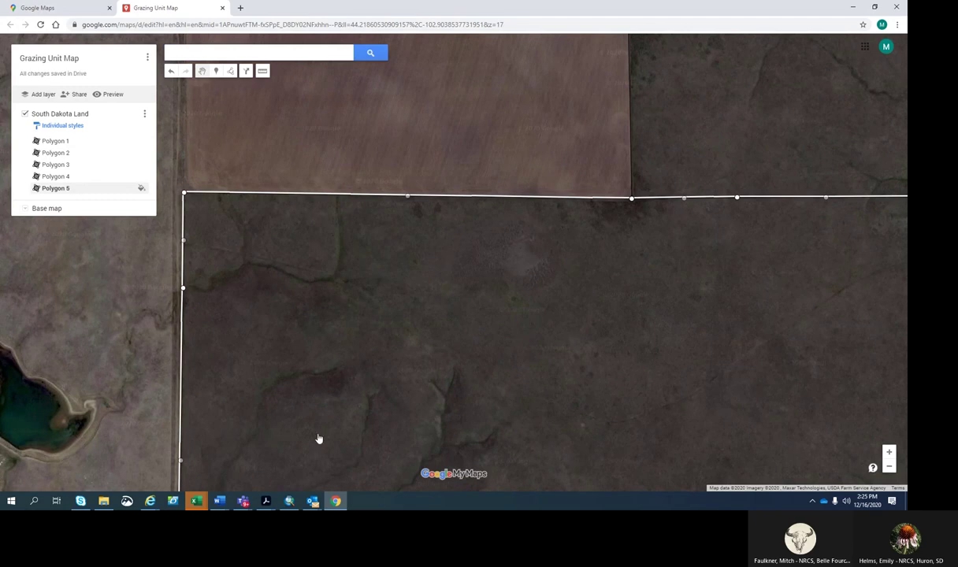
Start a new shape at Polygon 5's northeast corner, following Polygon 4's south edge and the cropland boundary to the pasture's northeast corner.
drag(122, 361, 16, 118)
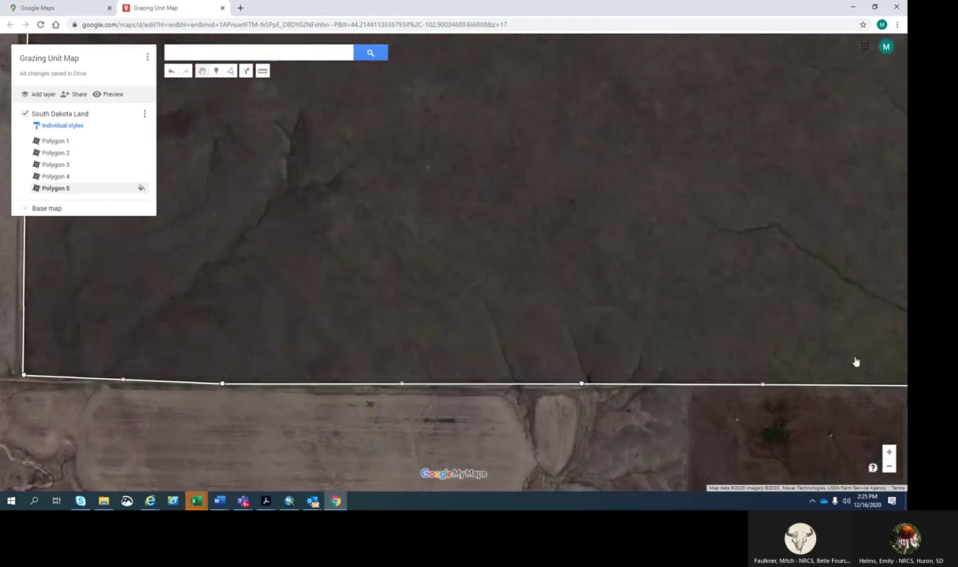
drag(856, 362, 308, 406)
scroll(566, 325, up, 1)
scroll(566, 325, down, 2)
drag(558, 268, 482, 299)
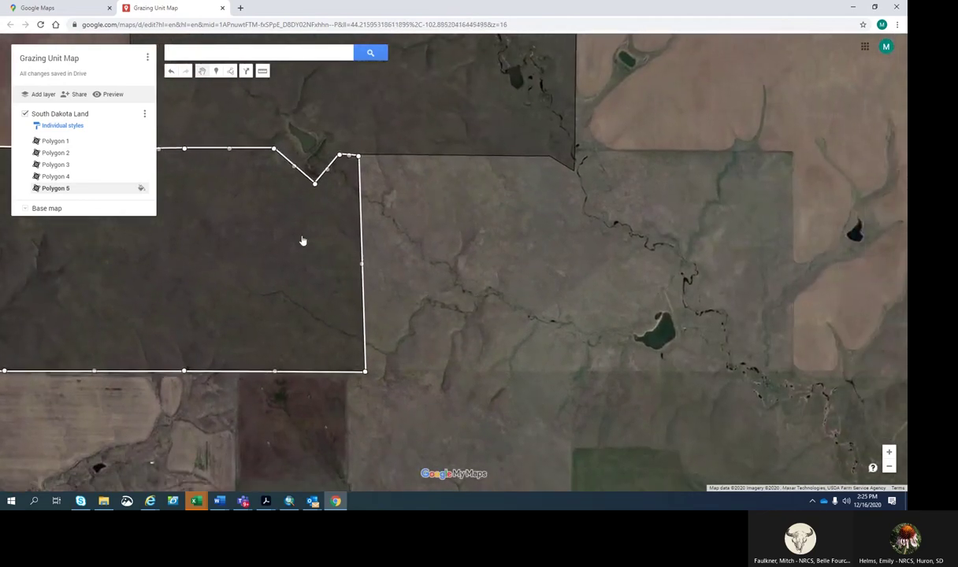
click(230, 70)
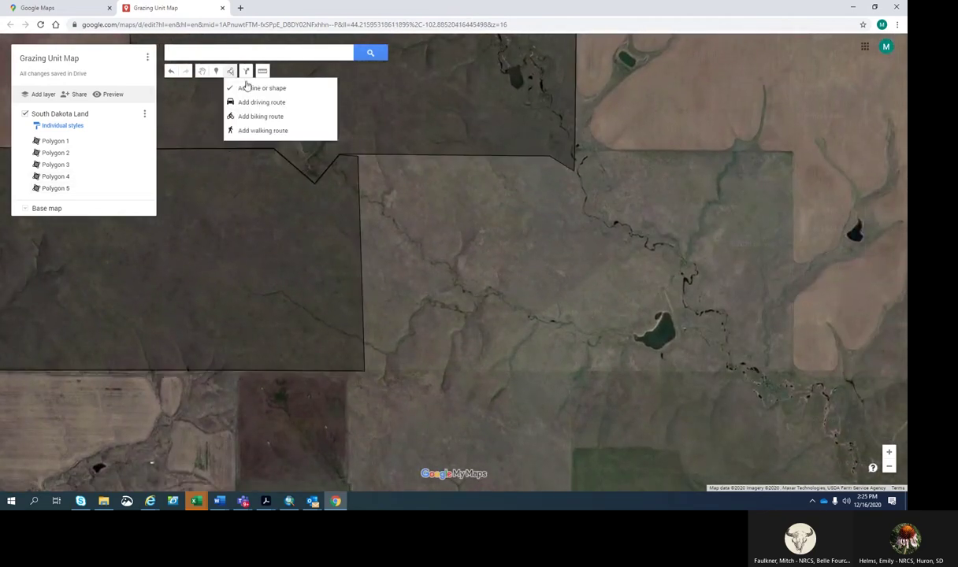
click(242, 85)
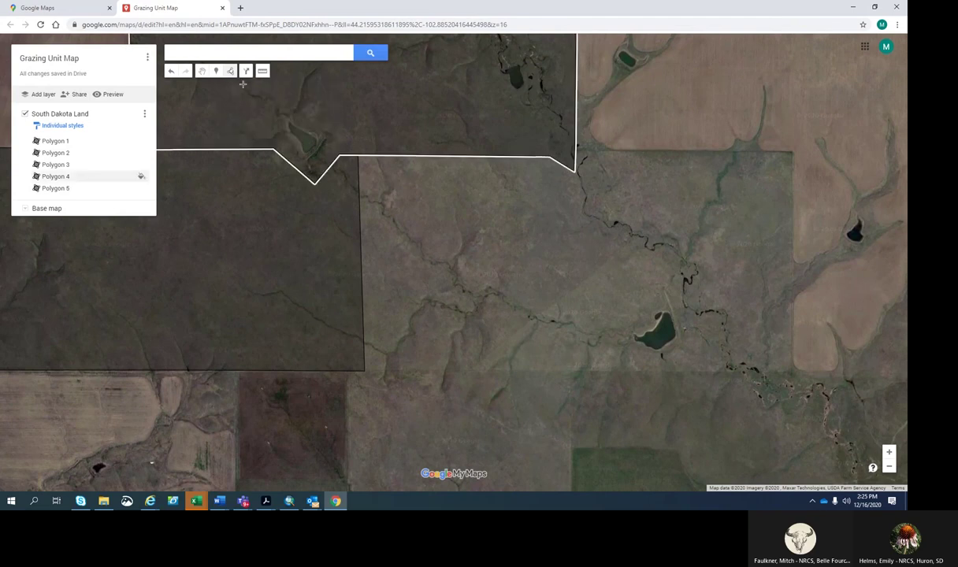
click(358, 156)
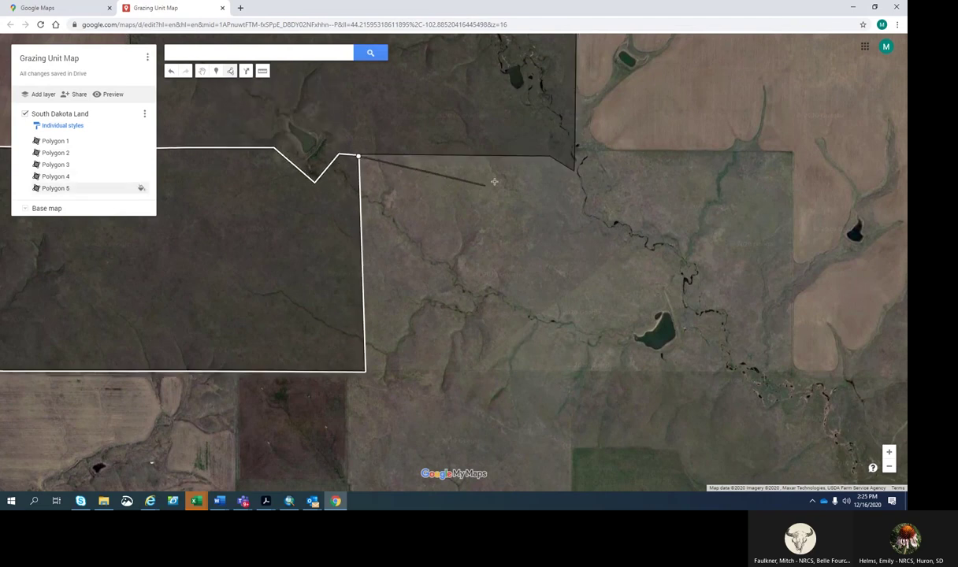
click(548, 156)
click(574, 171)
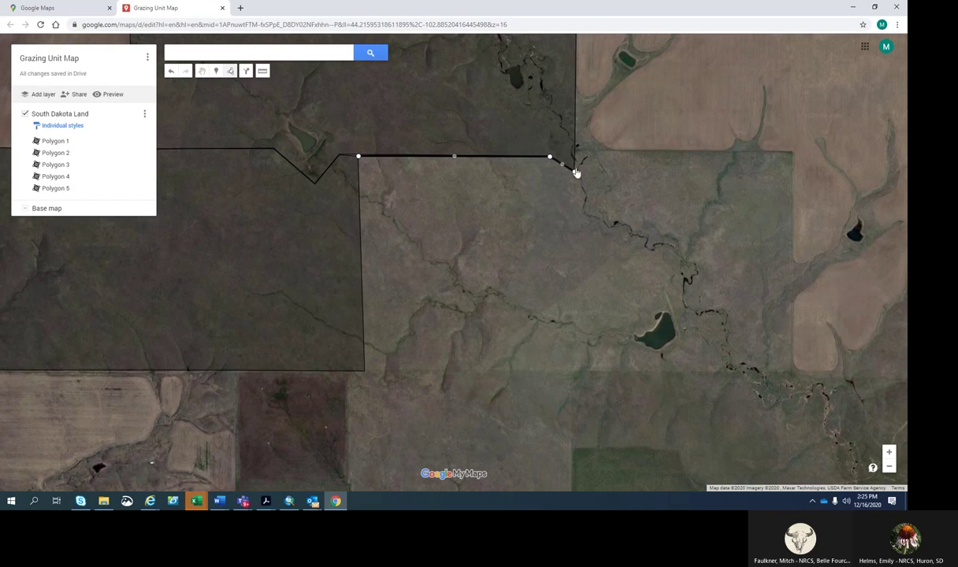
click(577, 151)
click(711, 152)
click(793, 152)
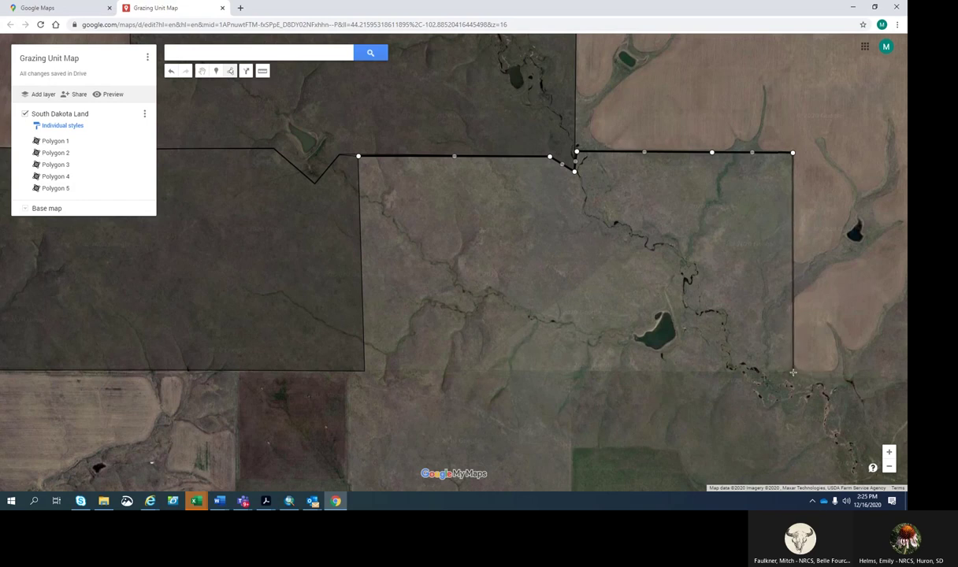
Outline the pasture's east and south sides and Polygon 5's east edge, close it at about 304 acres, and save it with its default name.
click(792, 372)
click(640, 374)
click(410, 370)
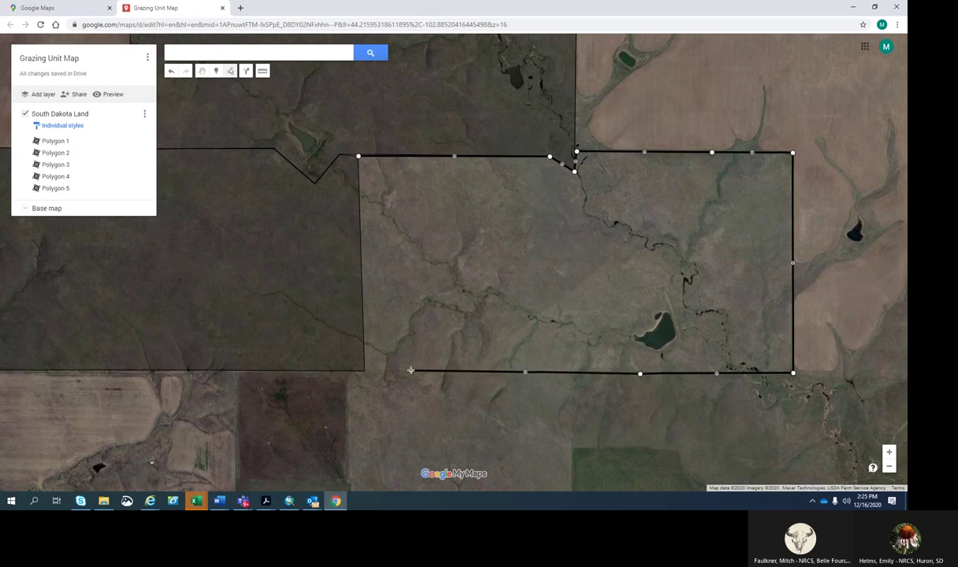
click(364, 370)
click(362, 275)
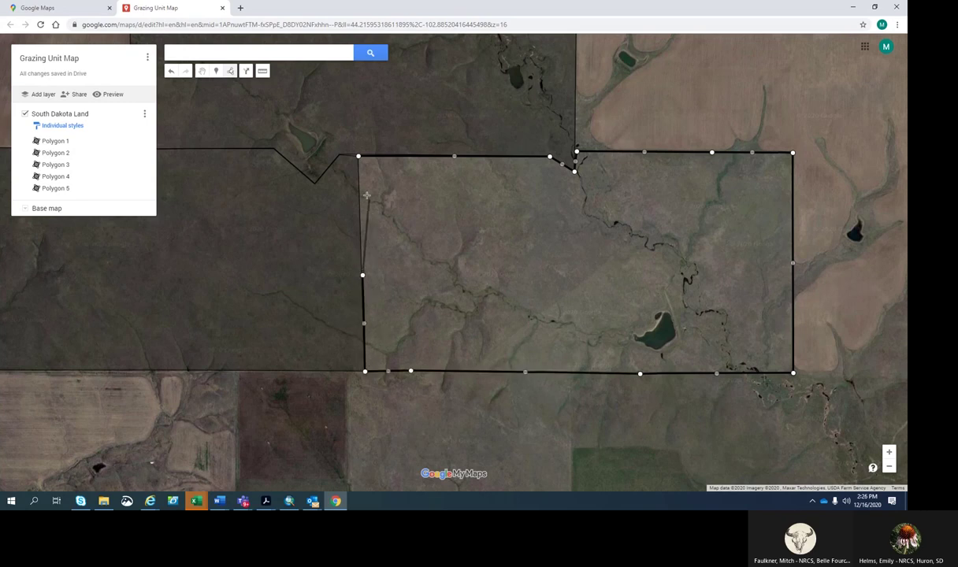
click(358, 156)
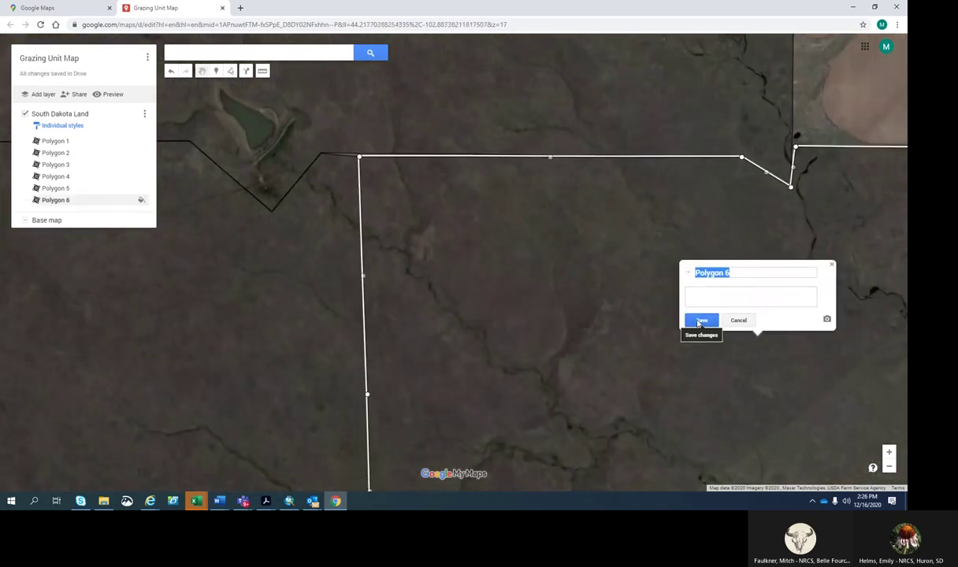
click(699, 320)
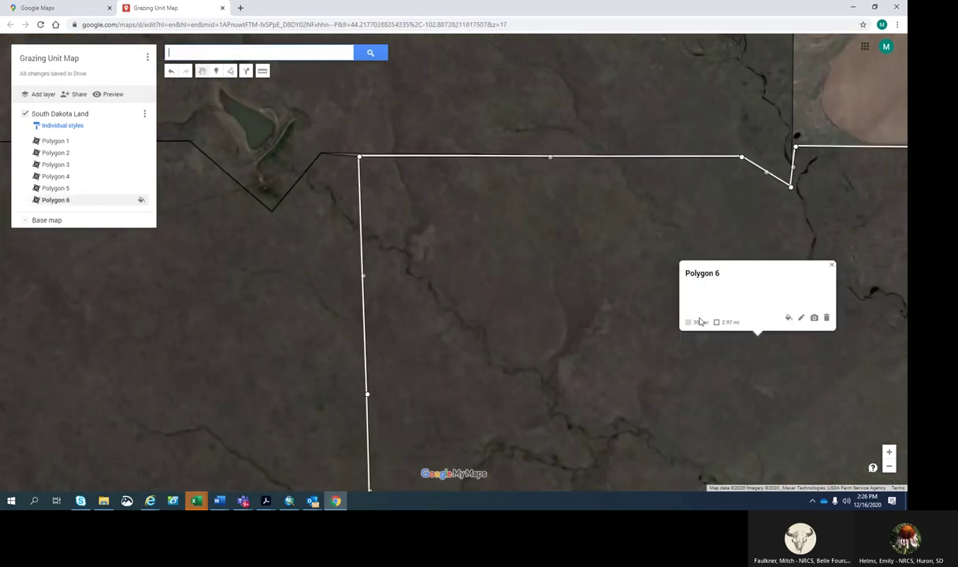
click(831, 265)
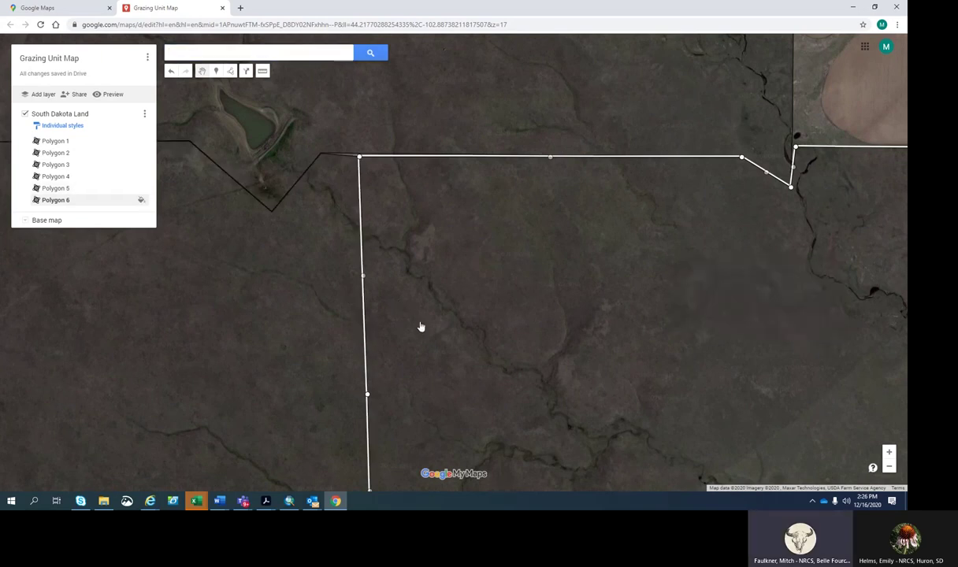
Open the South Dakota Land layer's data table and insert a text column named PartName after the description column.
scroll(419, 314, down, 2)
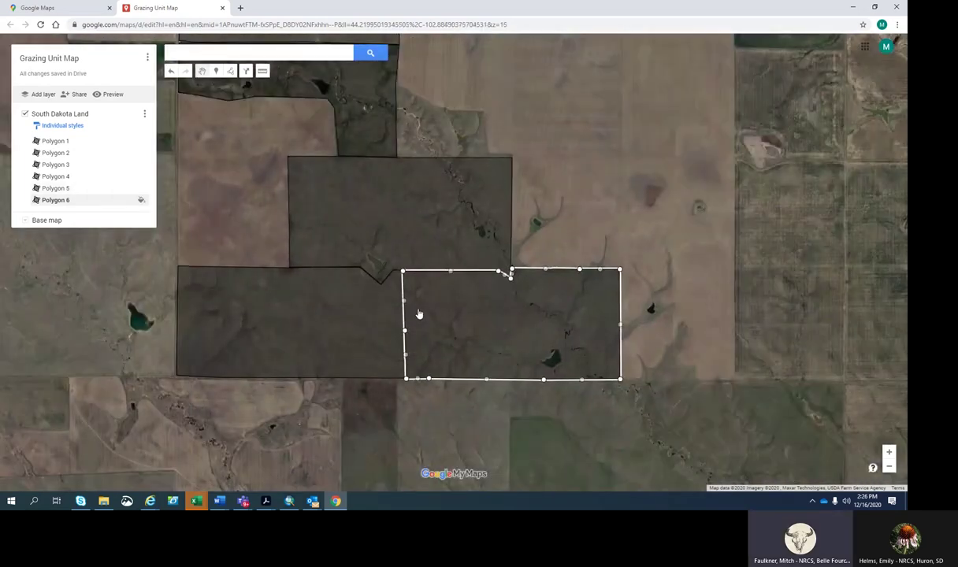
scroll(418, 313, down, 1)
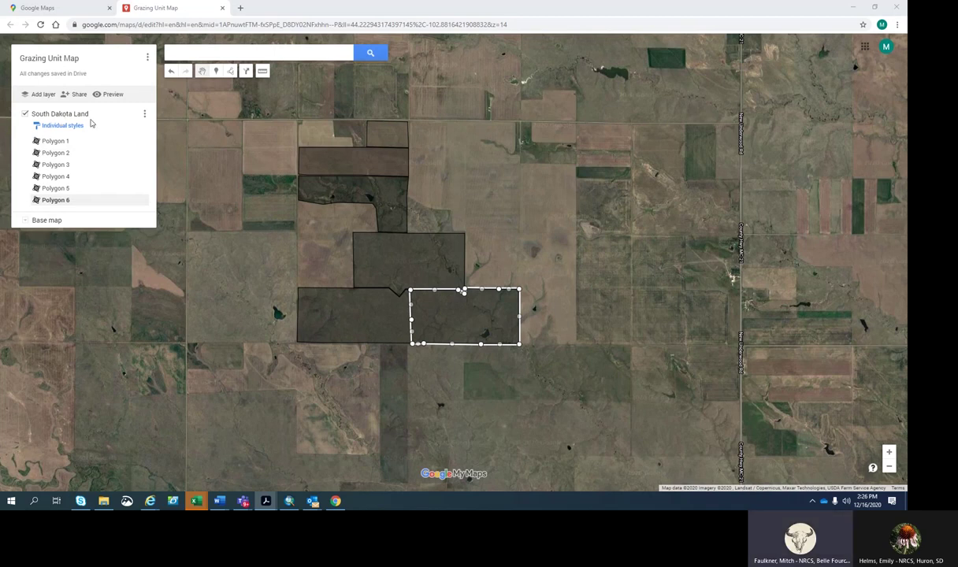
click(145, 115)
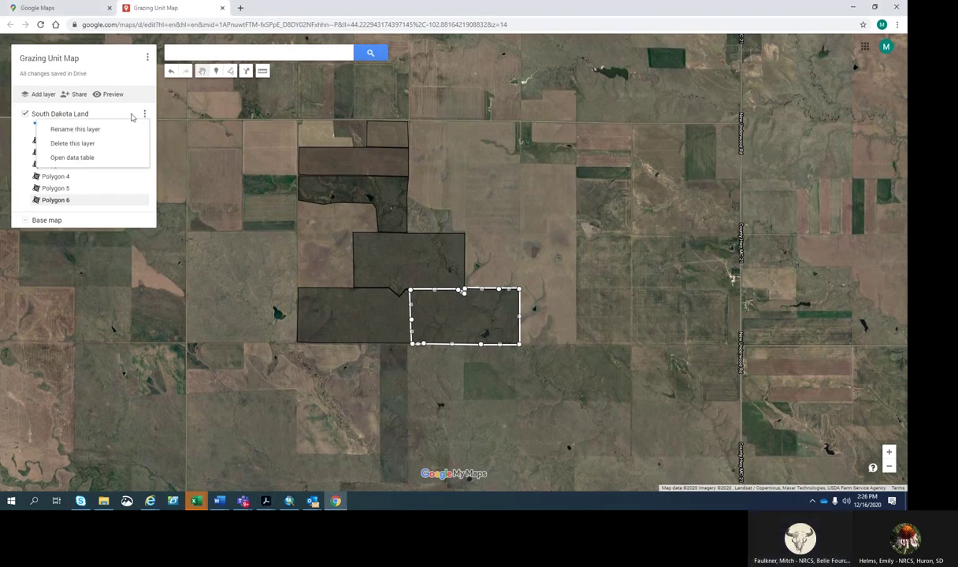
click(79, 159)
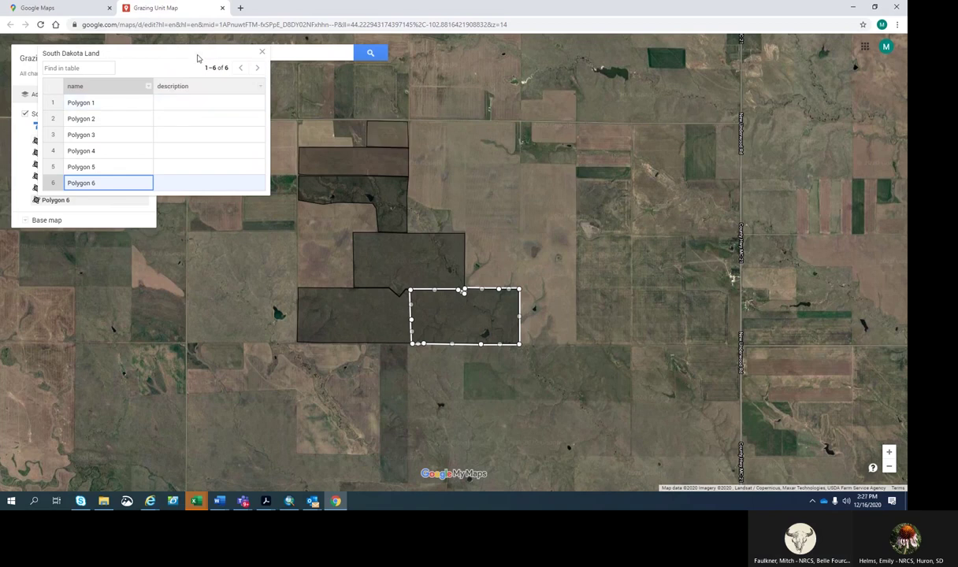
click(260, 86)
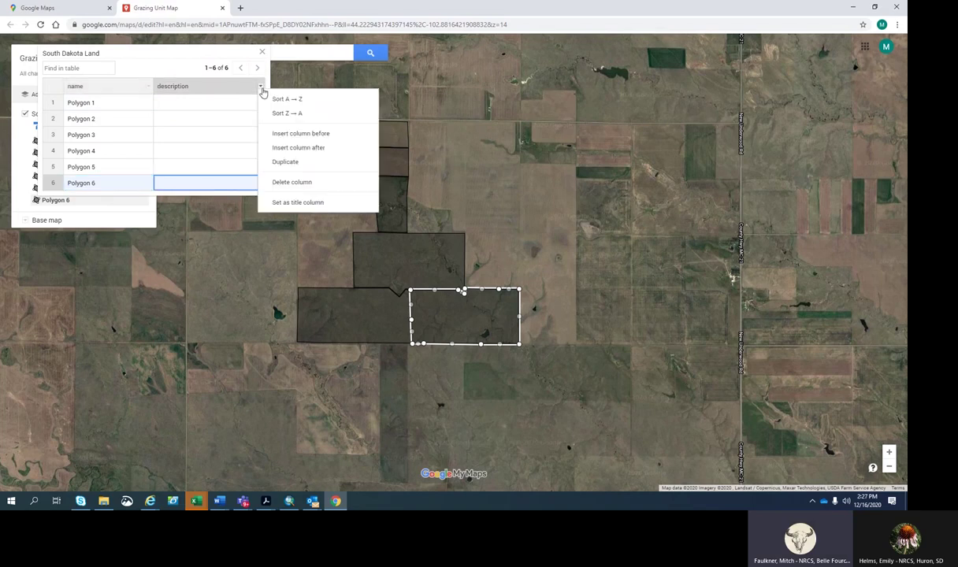
click(298, 149)
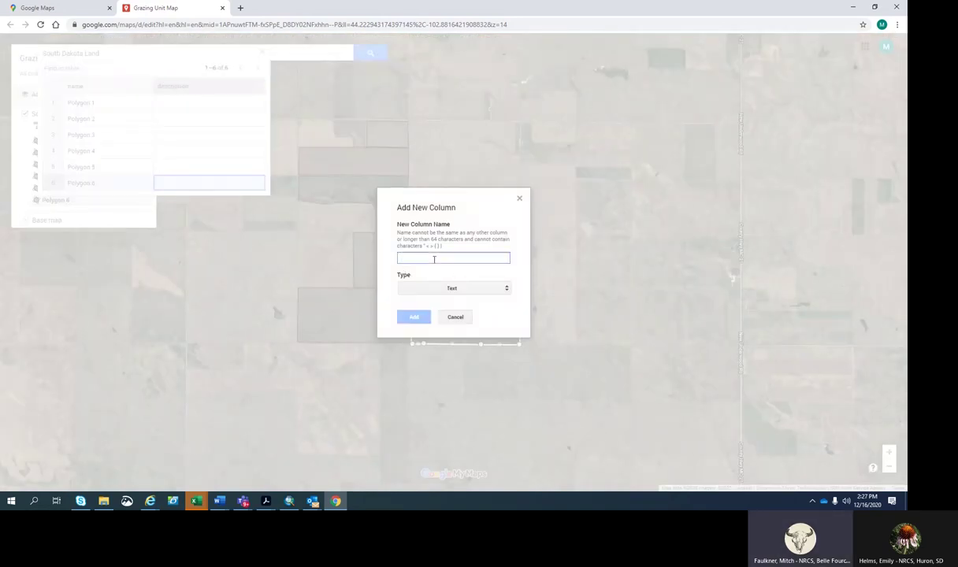
text(P)
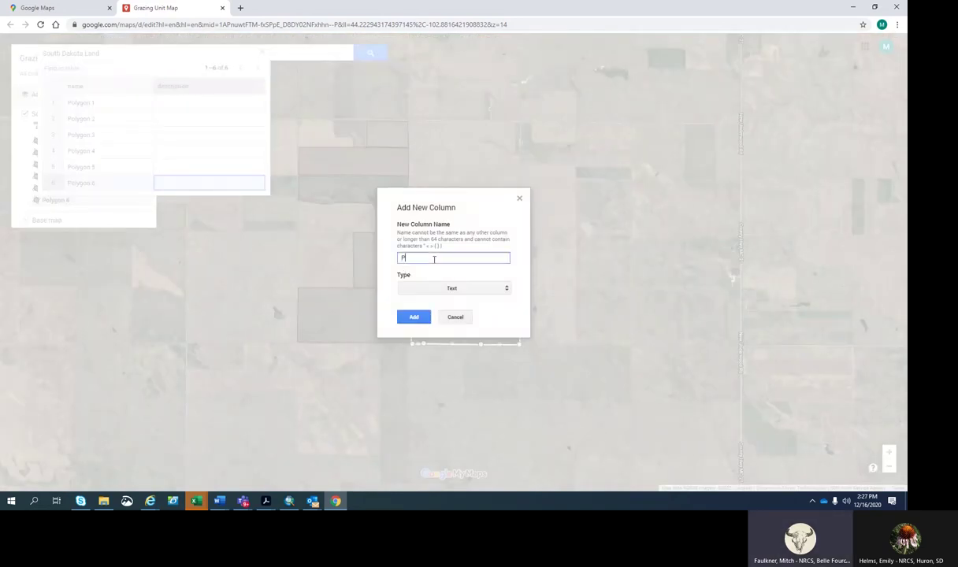
text(artName)
click(403, 319)
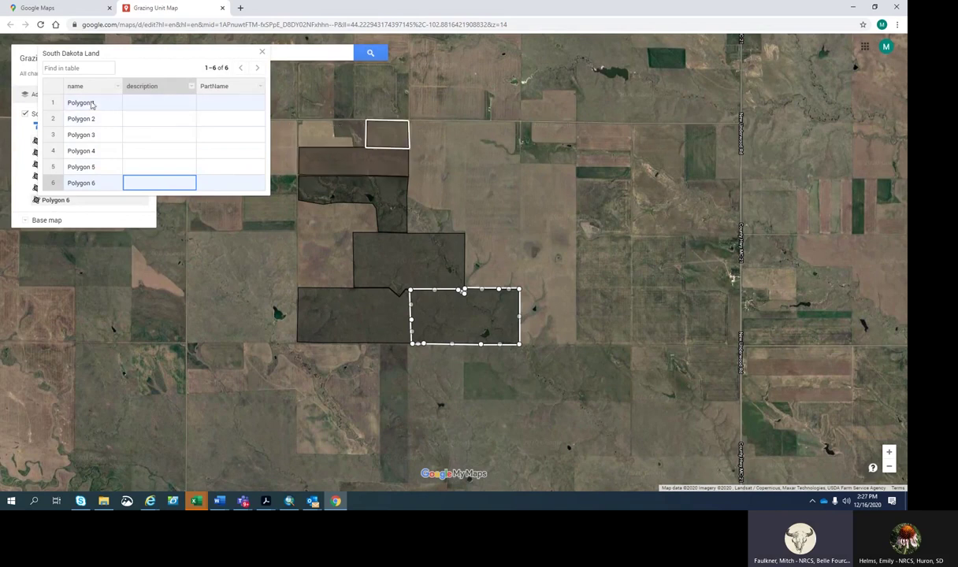
Enter the PartName values North Pasture for Polygon 1, North Hay for Polygon 2 and Dam Pasture for Polygon 3.
click(221, 104)
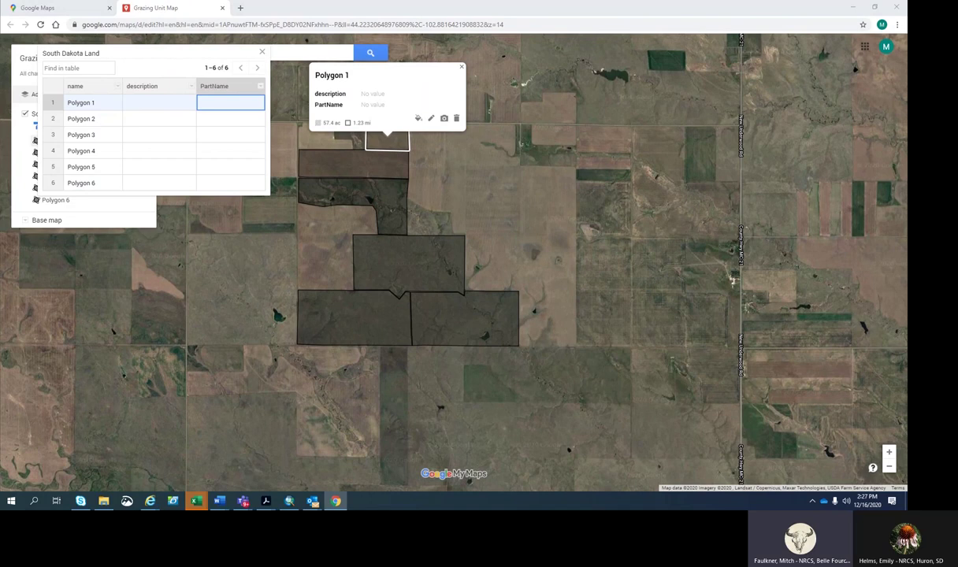
click(232, 109)
text(North)
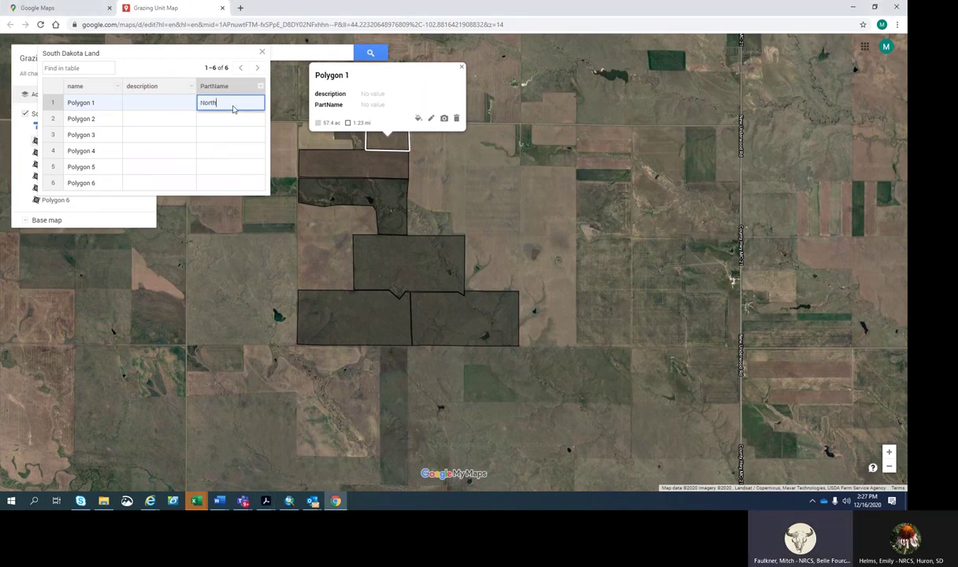
text( Past)
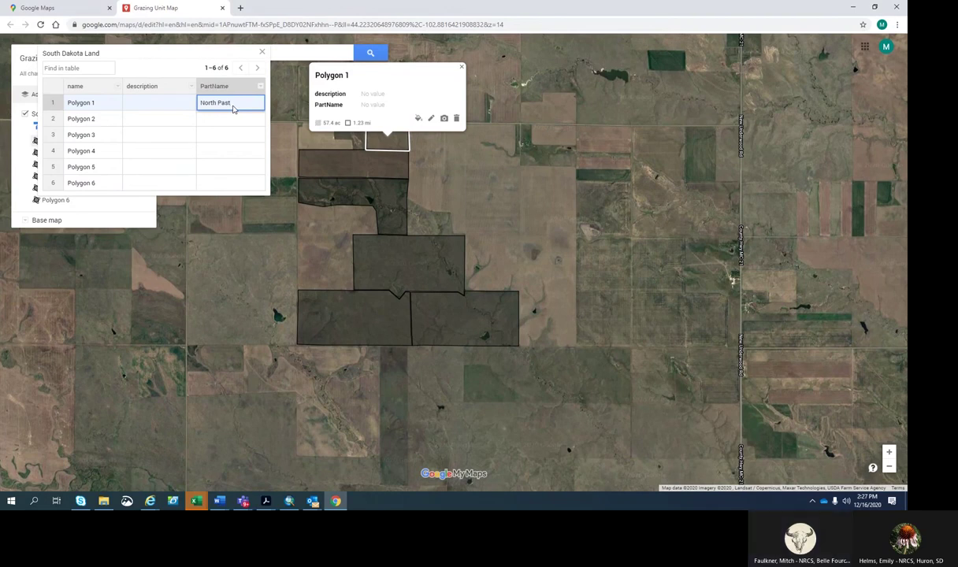
text(ure)
click(220, 117)
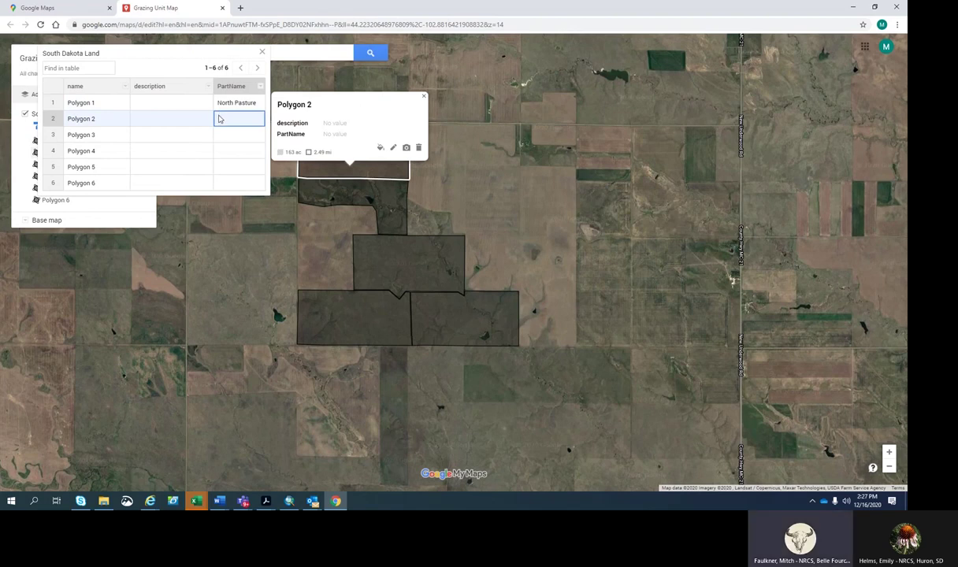
text(North Hay)
click(228, 138)
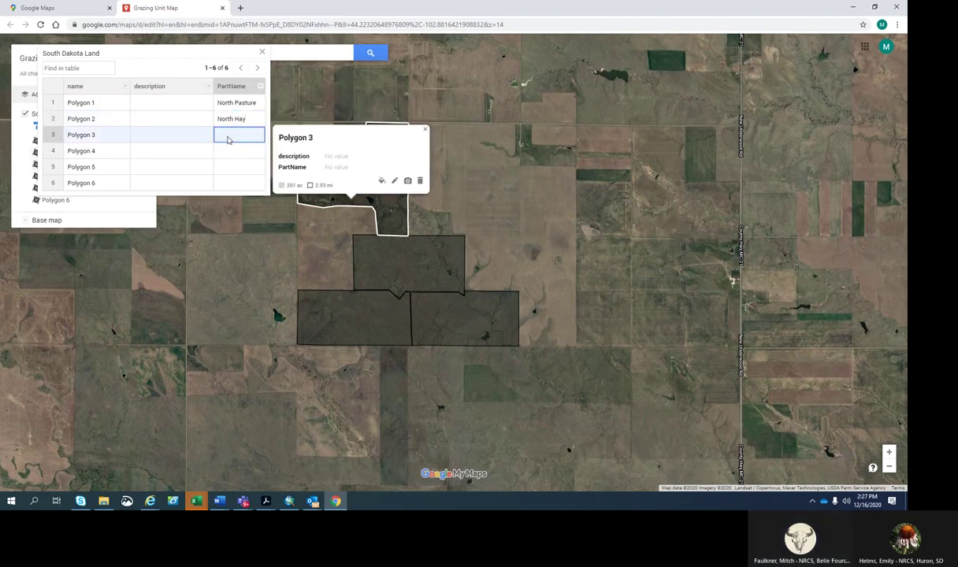
text(Dam)
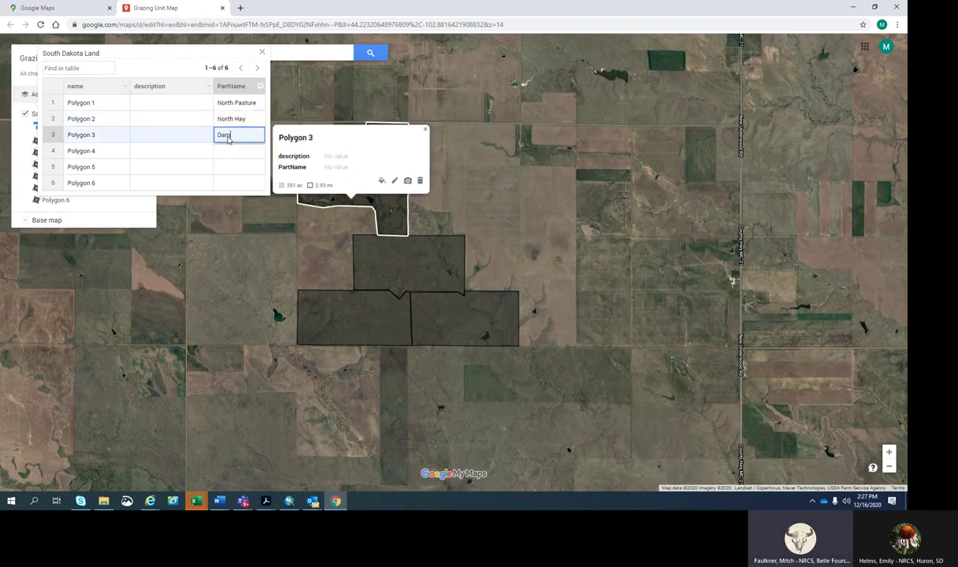
text( Pasture)
Enter the PartName values SO Range 1 for Polygon 4, So Range 2 for Polygon 5 and SO Range 3 for Polygon 6.
click(233, 151)
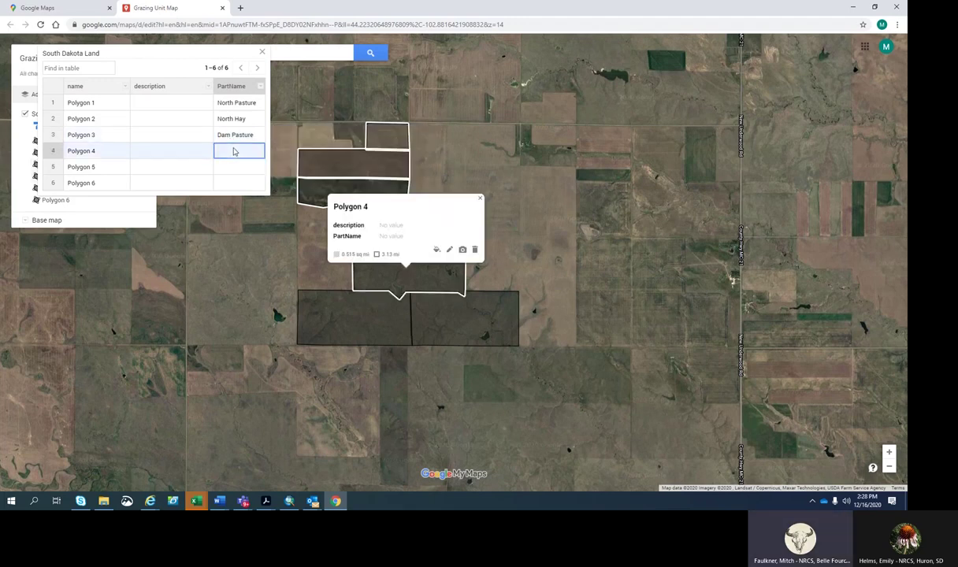
text(So Range 1)
click(233, 166)
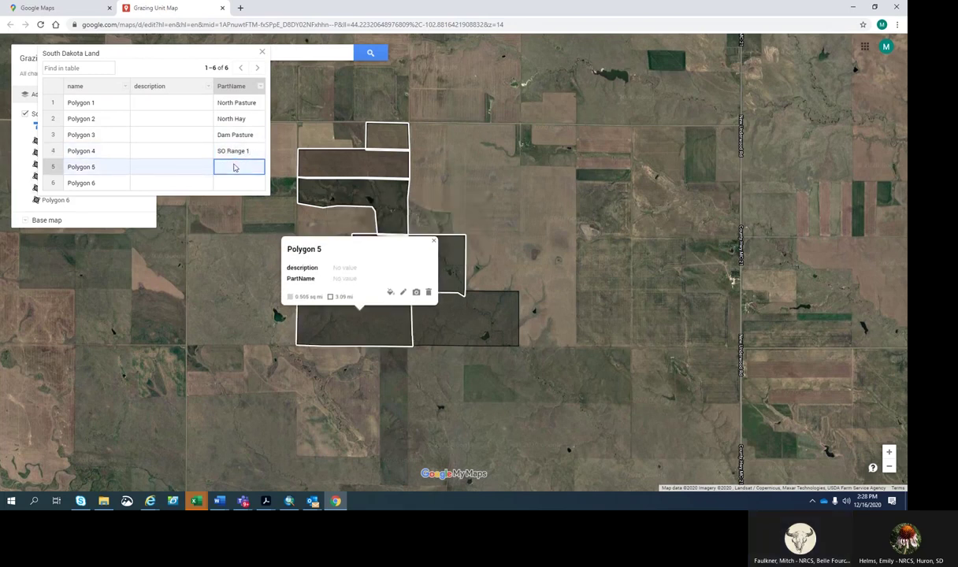
text(So Range 2)
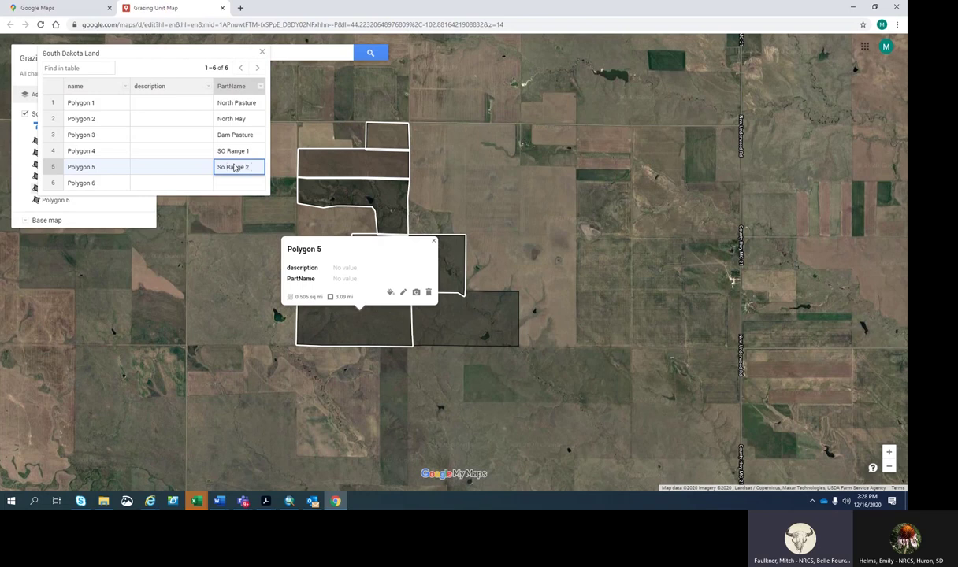
click(236, 183)
text(SO Range 3)
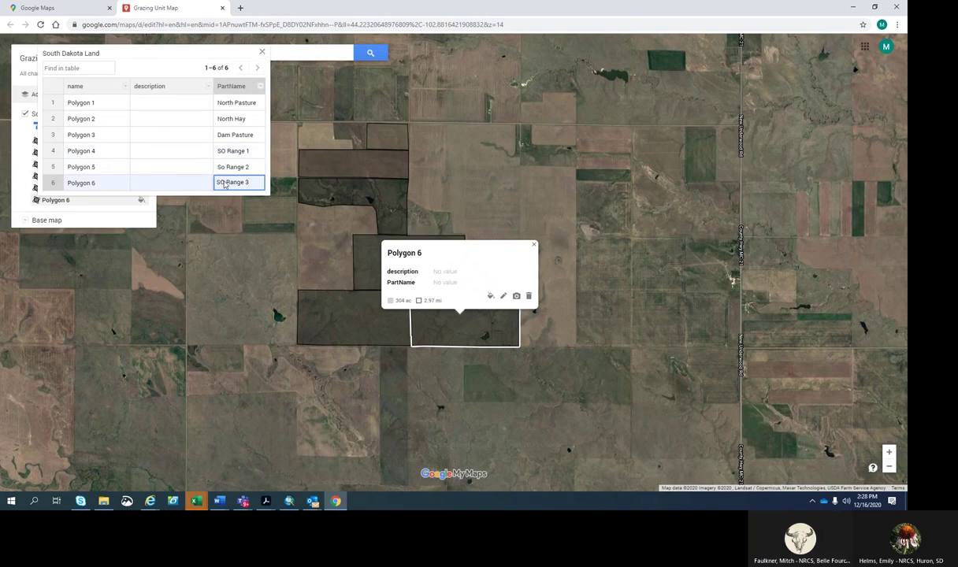
Correct the PartName values to So Range 3 for Polygon 6 and So Range 1 for Polygon 4, then close the data table.
key(BackSpace)
text(o)
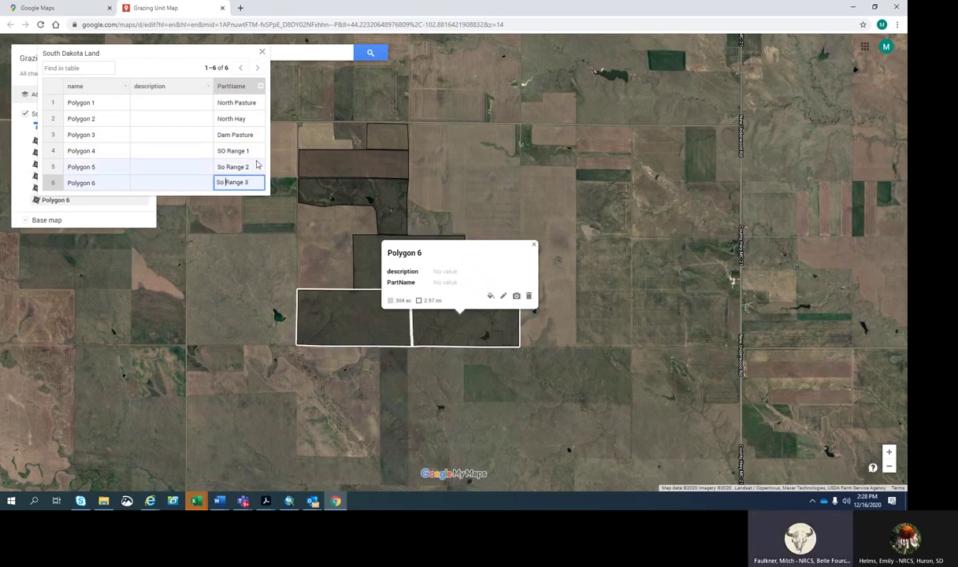
click(229, 153)
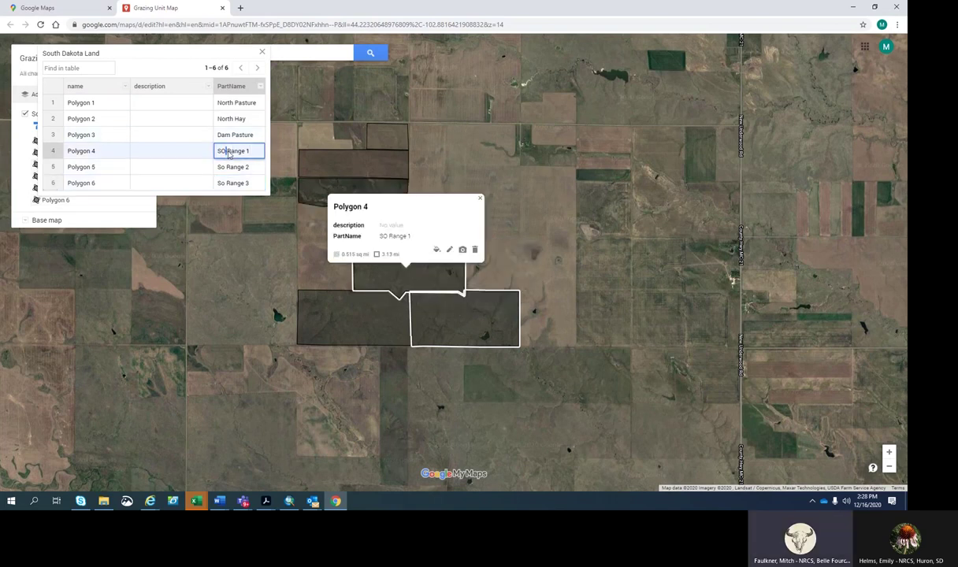
key(BackSpace)
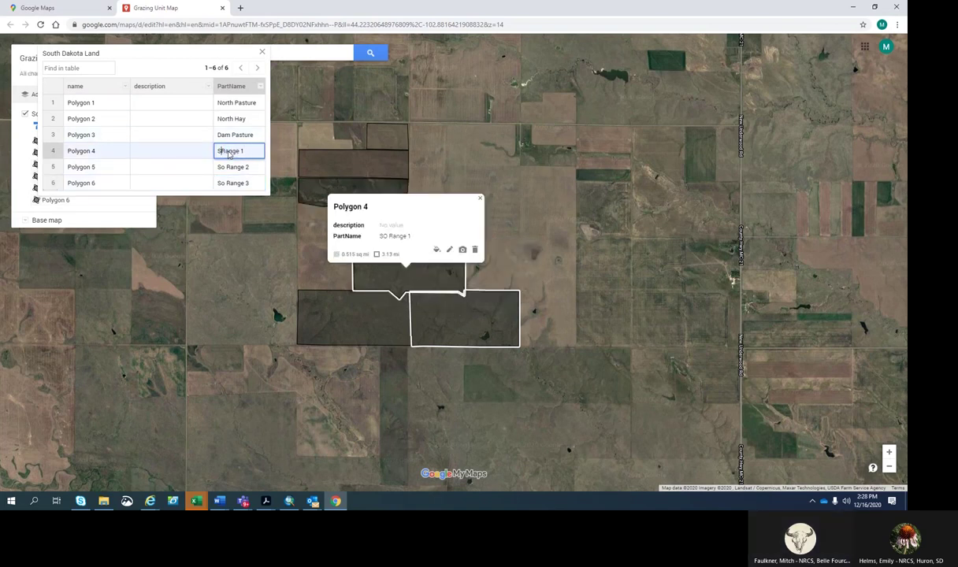
text(o)
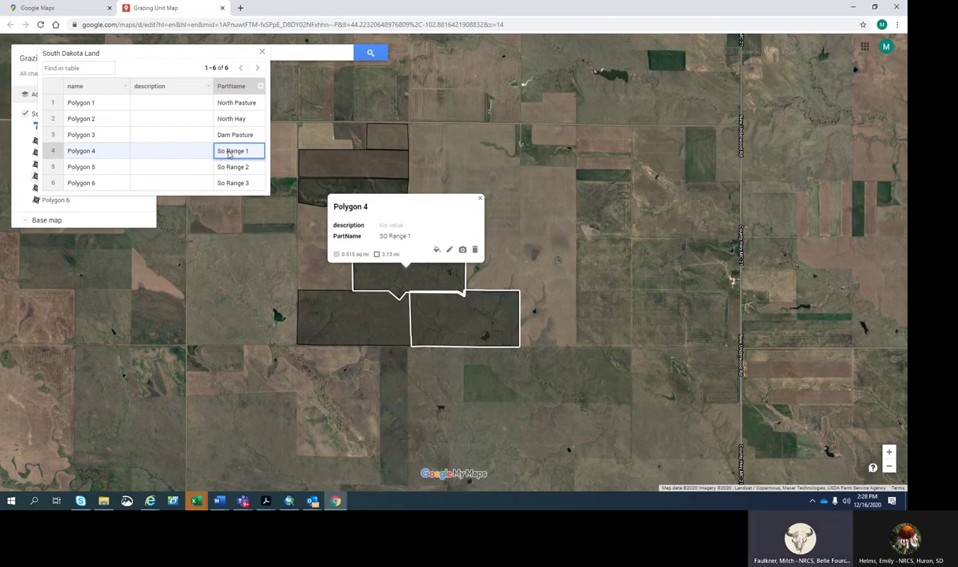
click(262, 52)
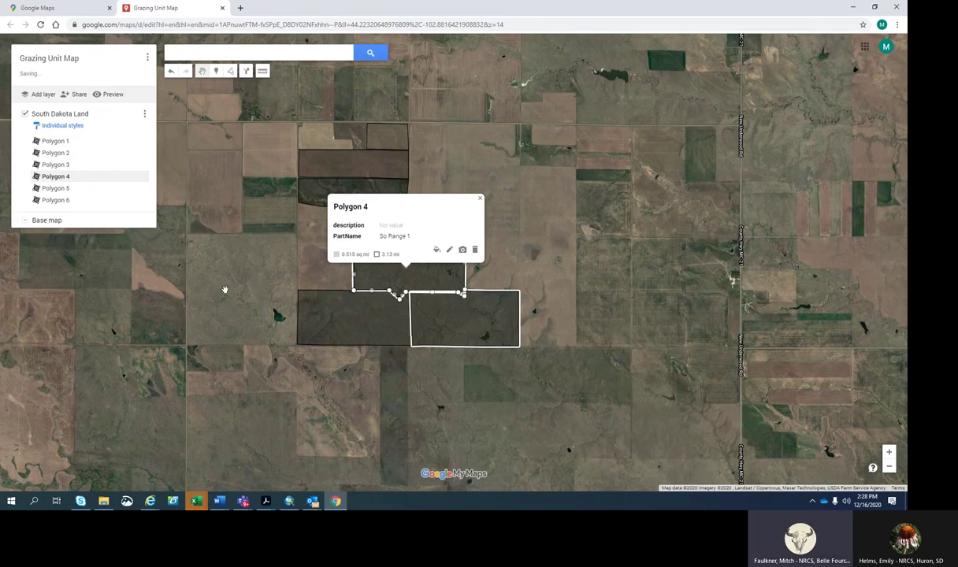
click(458, 191)
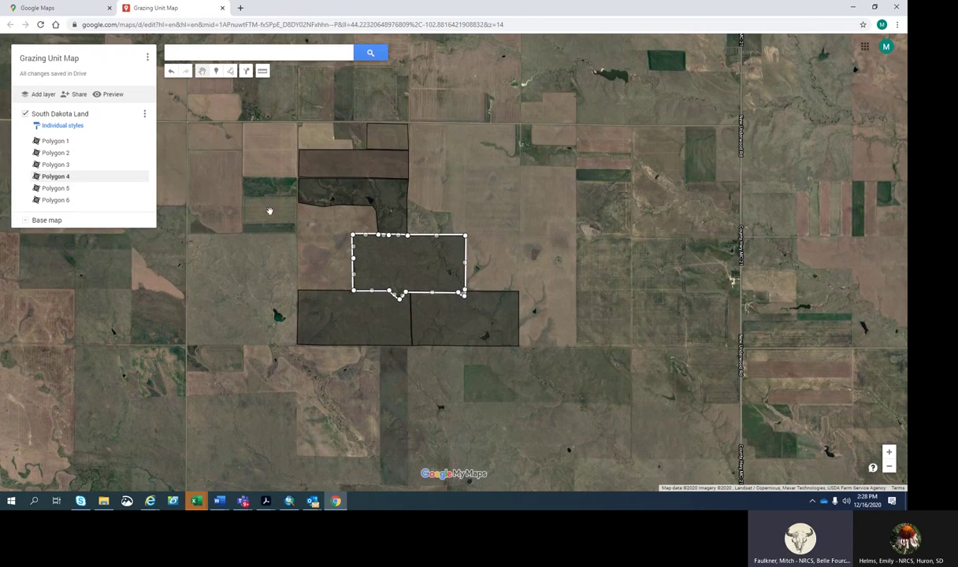
Outline the rectangular field west of the Dam Pasture as a polygon of about 69 acres and save it with its default name.
click(230, 71)
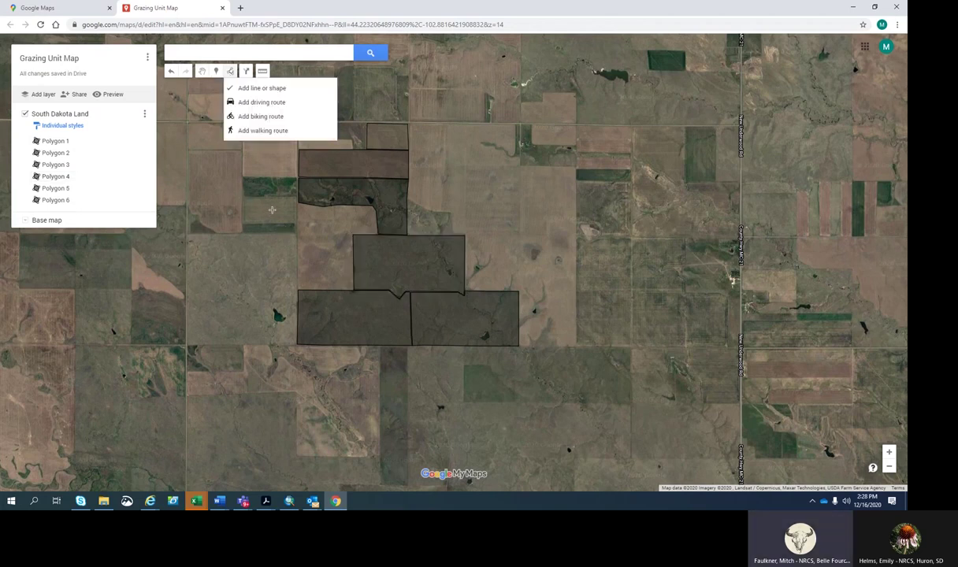
scroll(258, 201, up, 2)
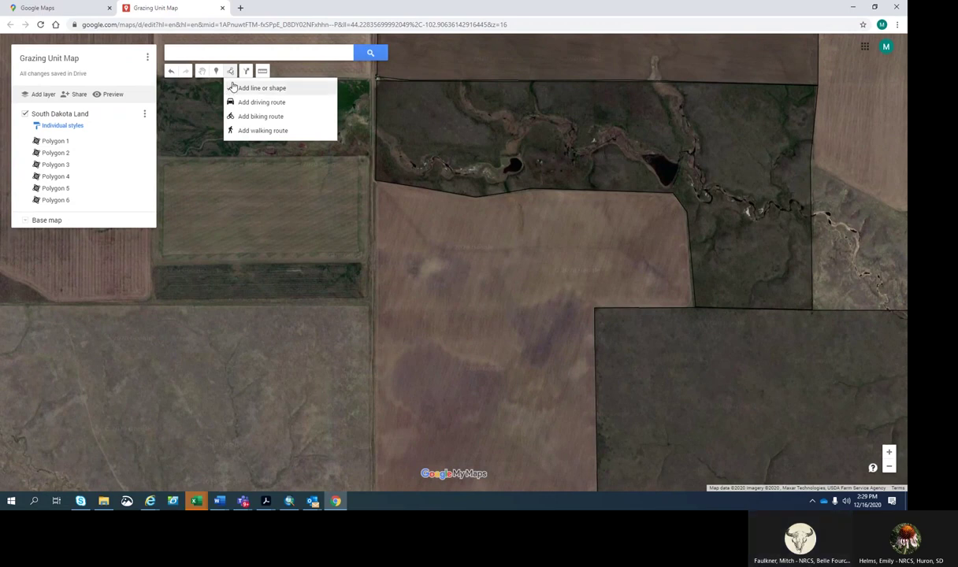
click(161, 159)
click(160, 159)
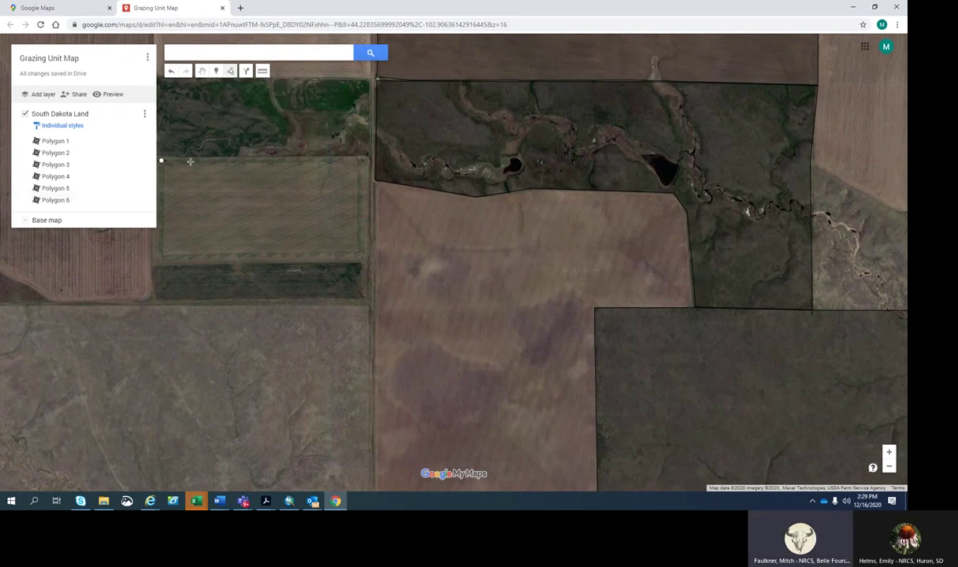
click(369, 159)
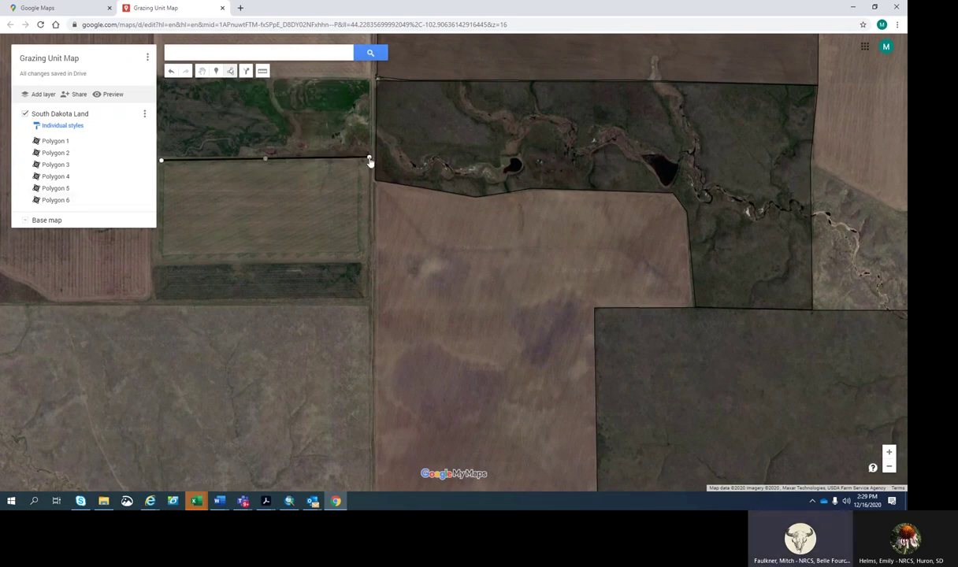
click(370, 259)
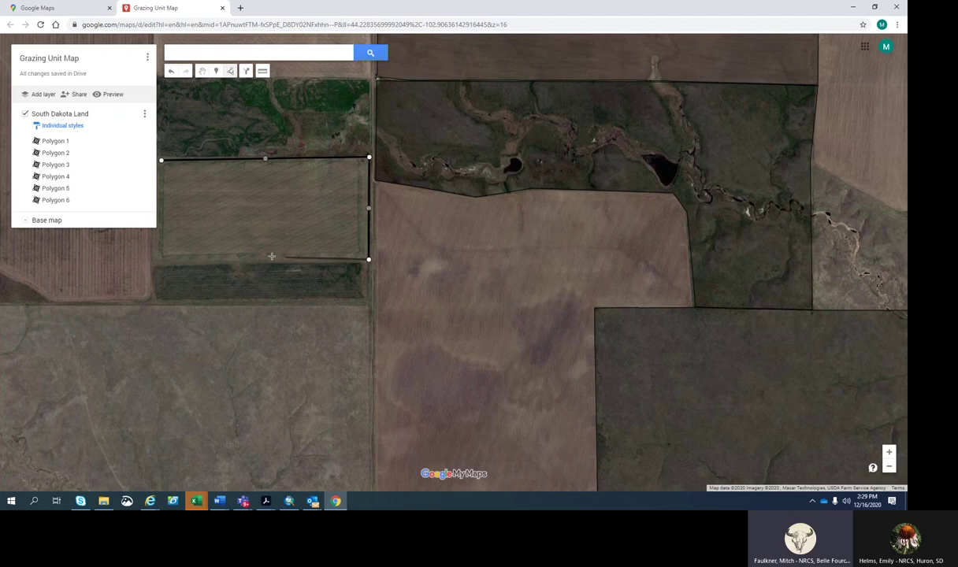
click(160, 262)
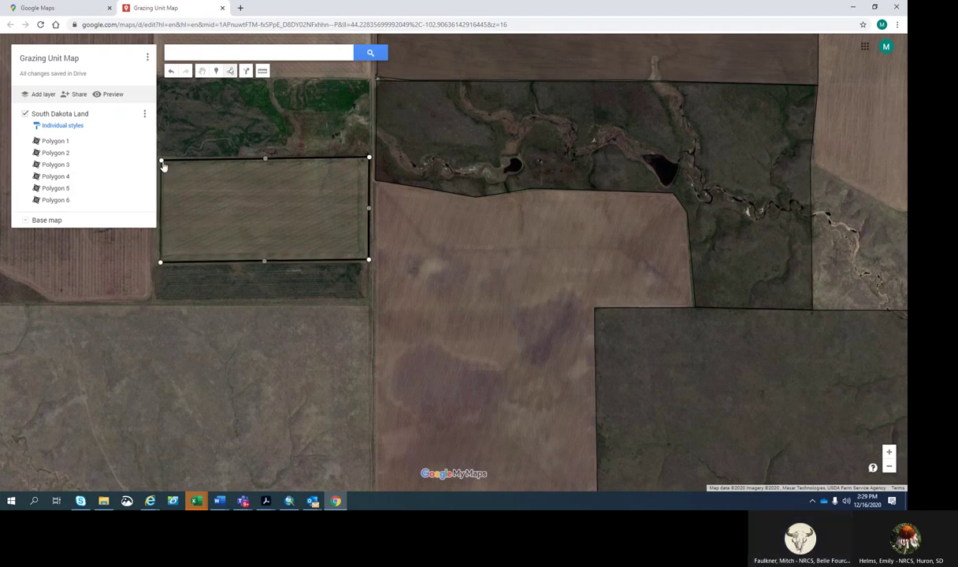
click(161, 160)
scroll(161, 161, up, 1)
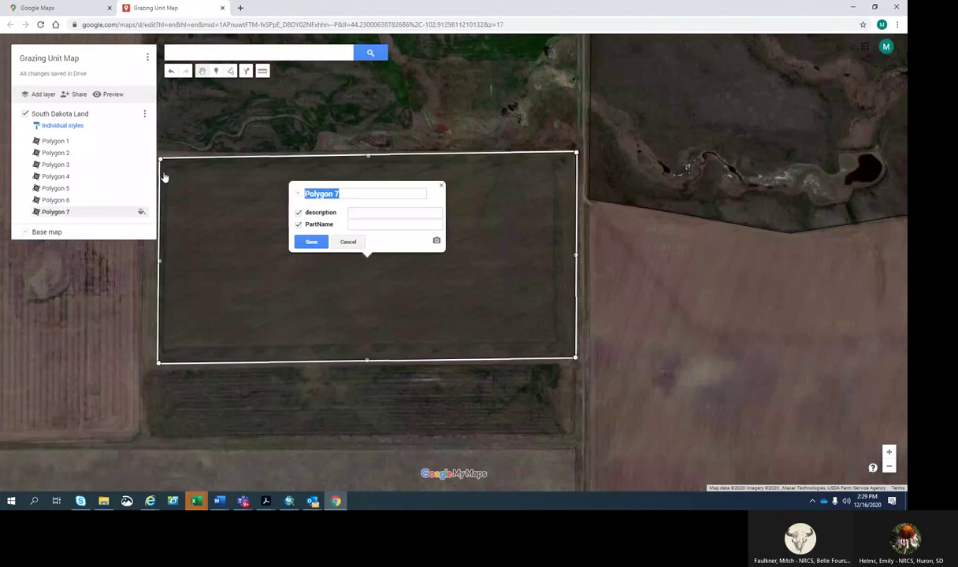
click(305, 243)
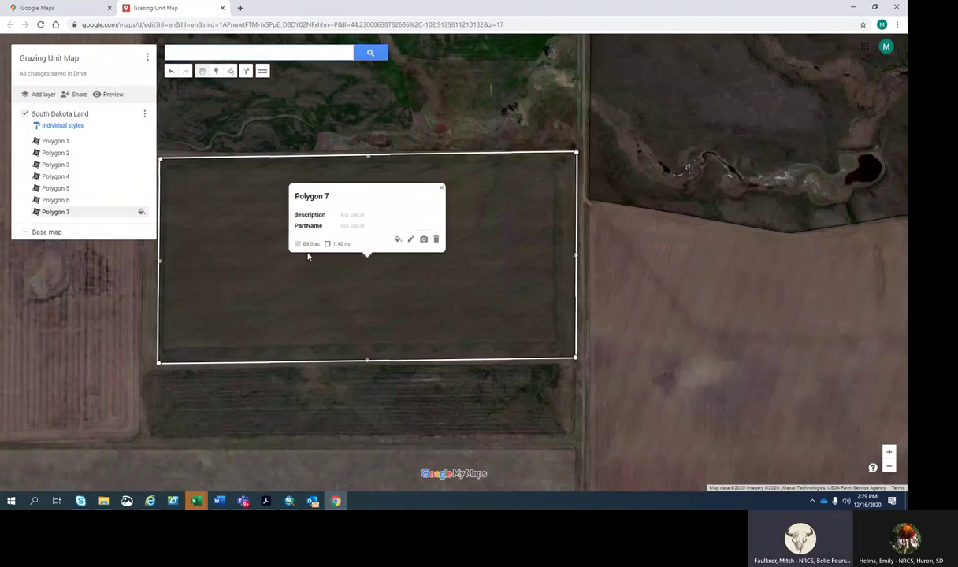
click(441, 188)
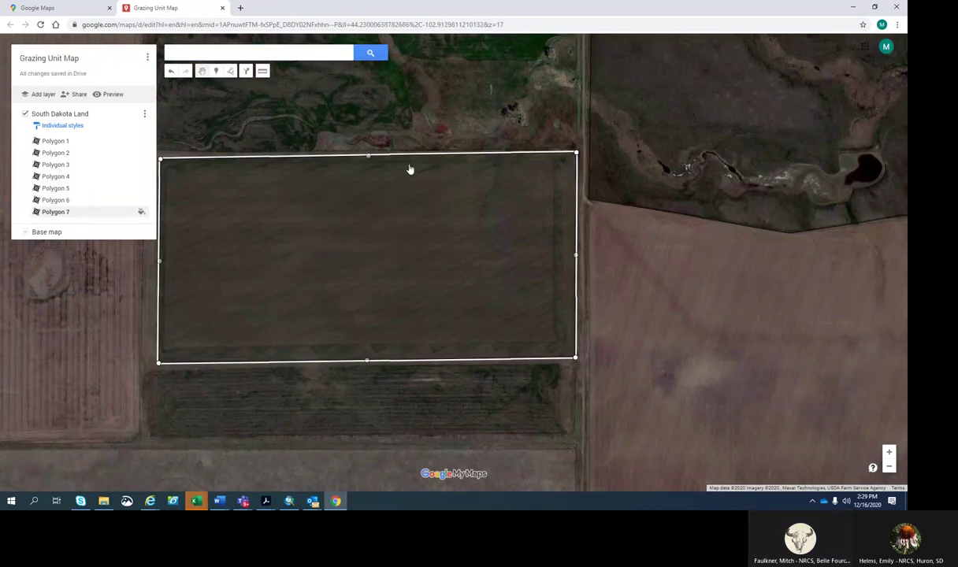
Enter W Crop as Polygon 7's PartName in the South Dakota Land layer's data table and close the table.
click(145, 115)
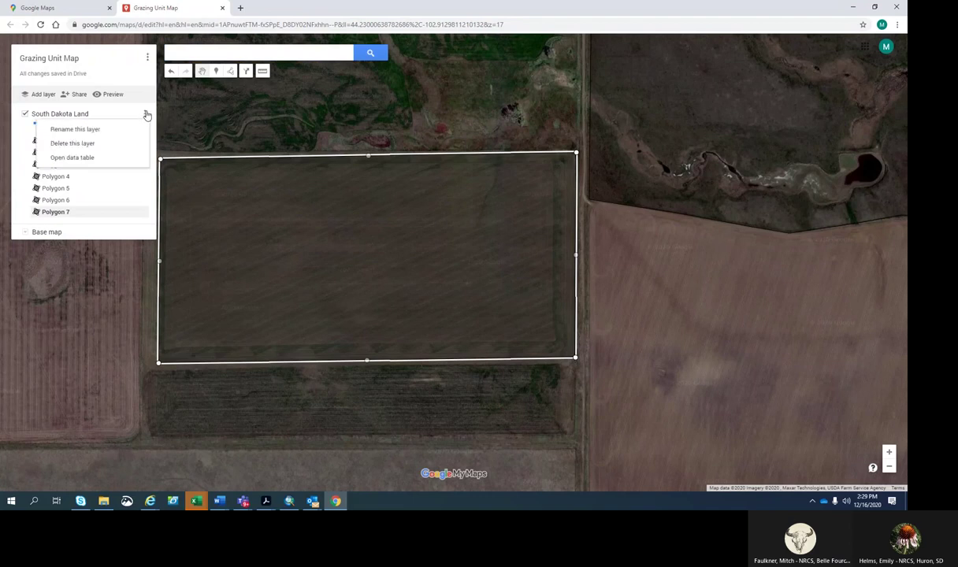
click(100, 158)
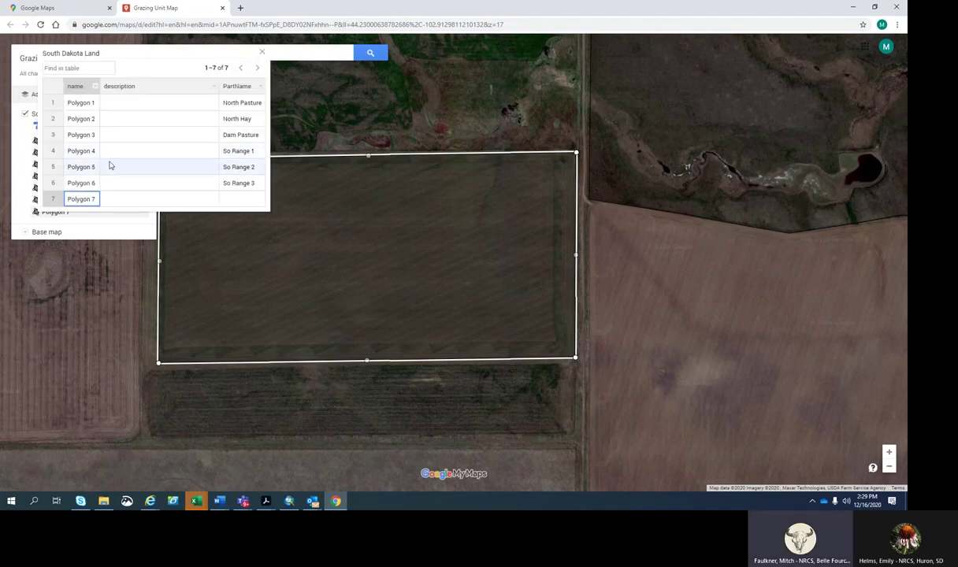
click(245, 200)
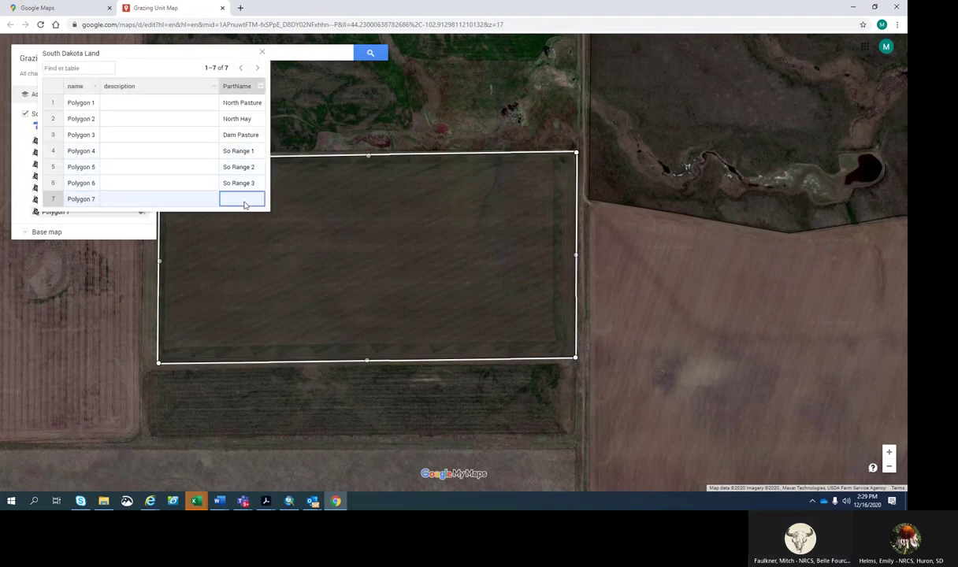
text(W Crop)
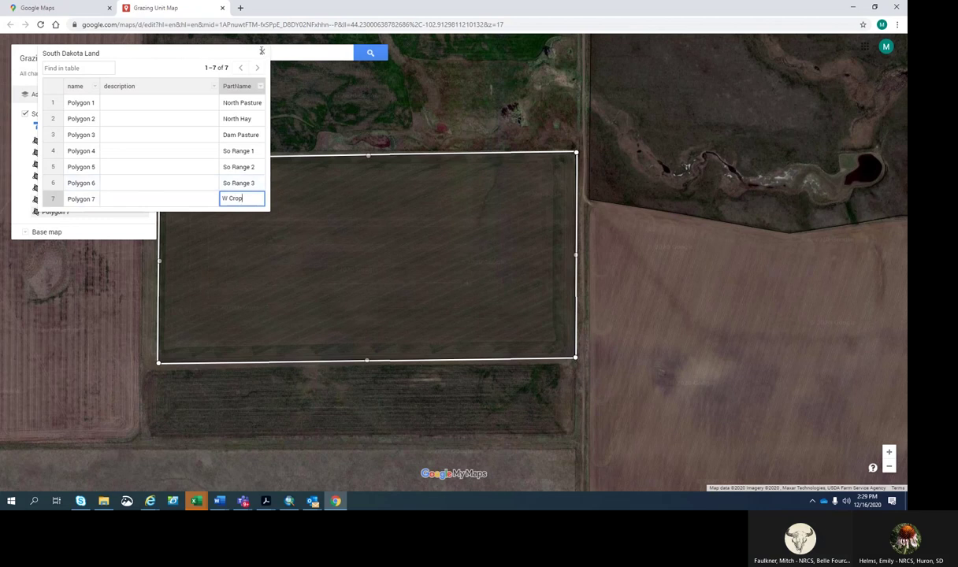
click(262, 53)
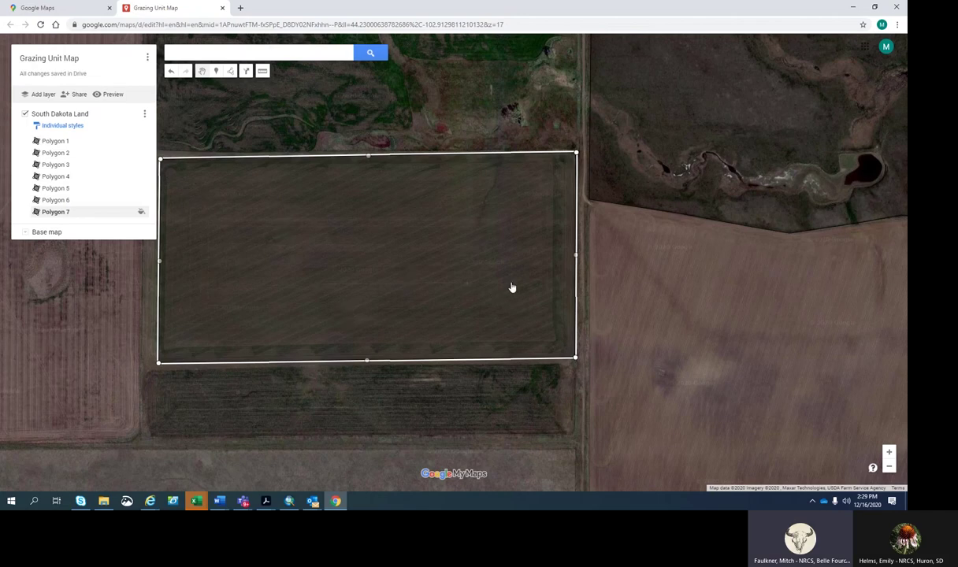
scroll(512, 291, down, 2)
scroll(586, 288, down, 4)
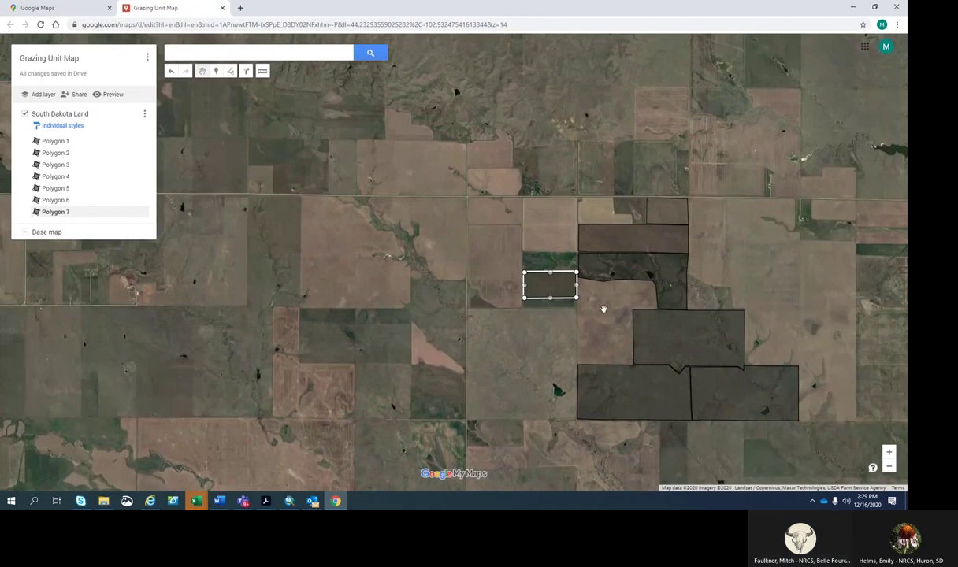
scroll(626, 311, up, 1)
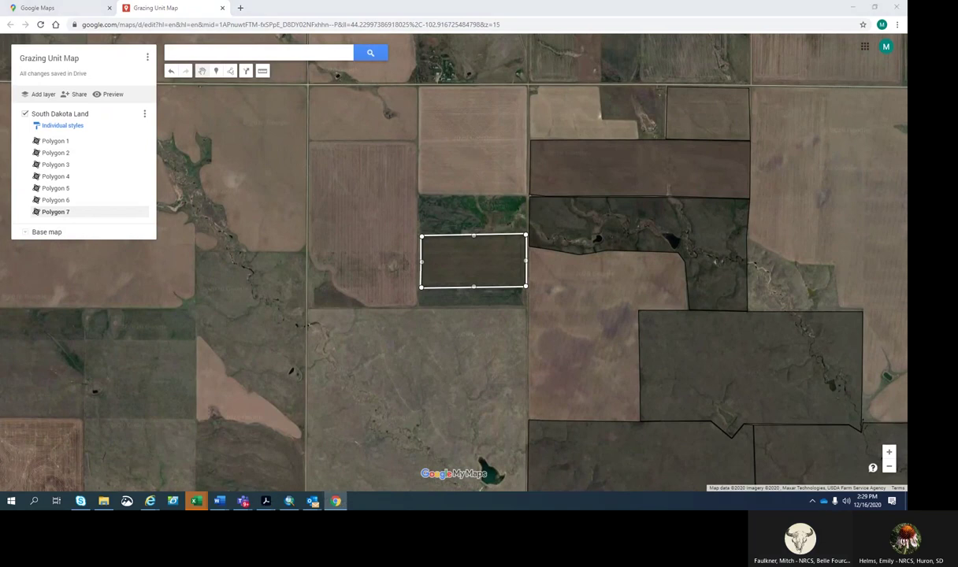
key(alt+Tab)
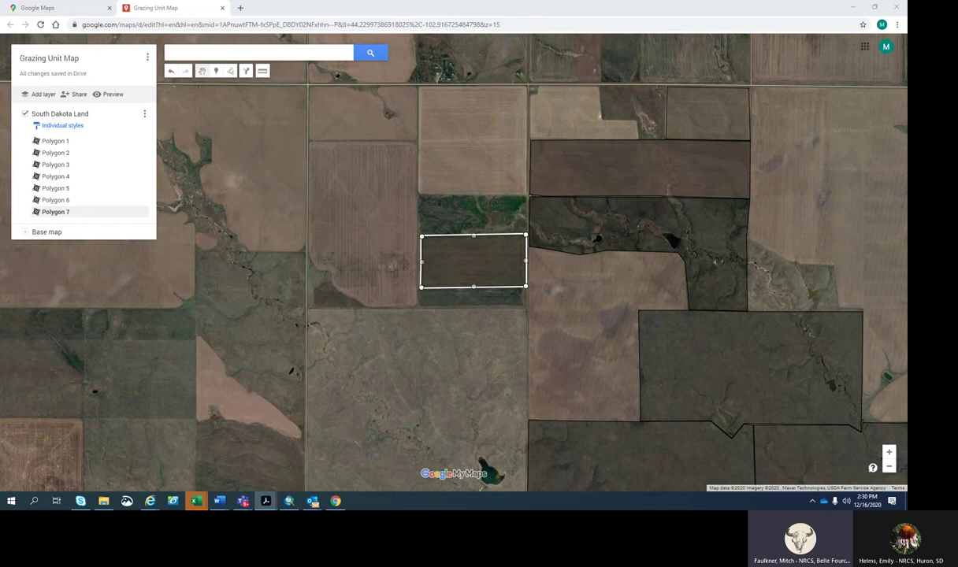
Export the entire map for download as KML instead of KMZ.
click(147, 61)
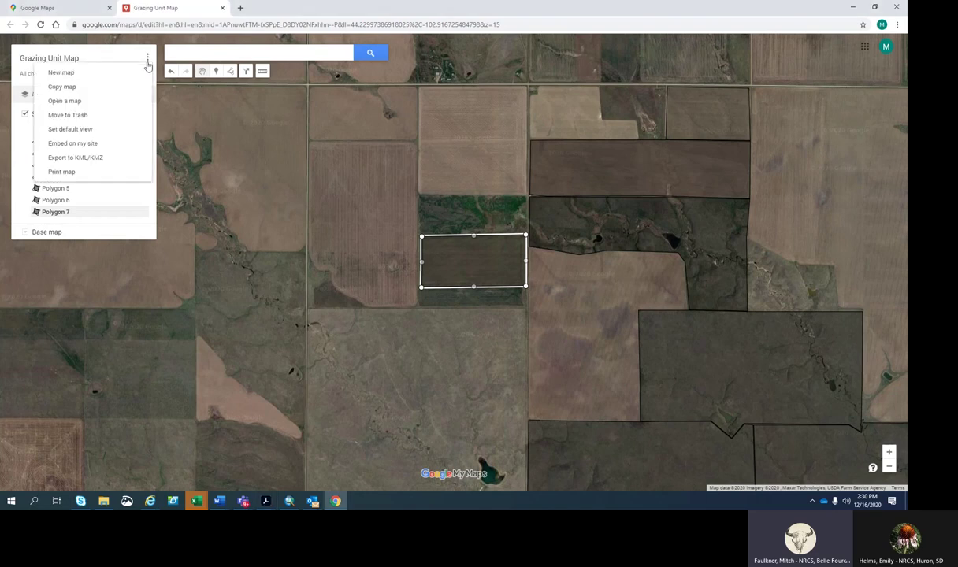
click(98, 159)
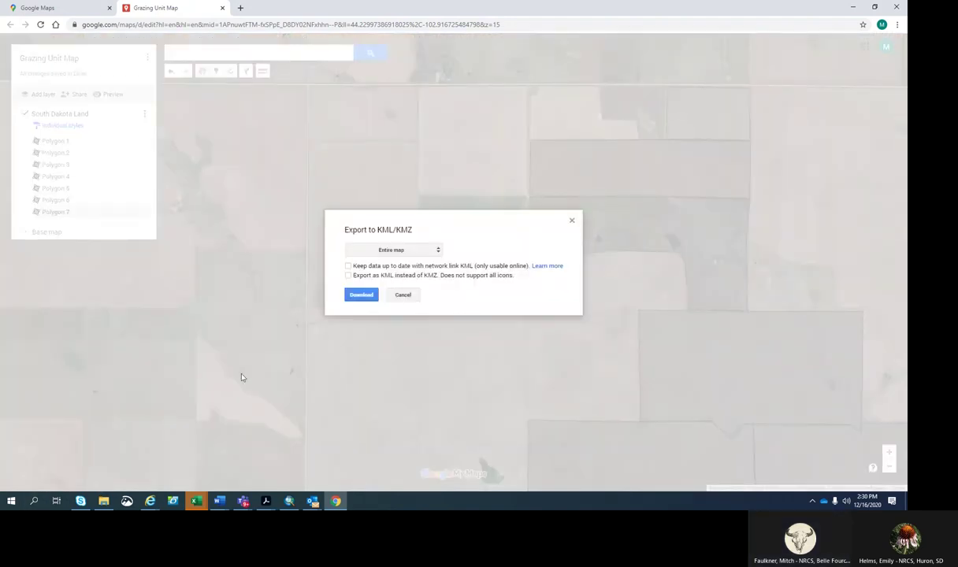
click(348, 274)
click(360, 298)
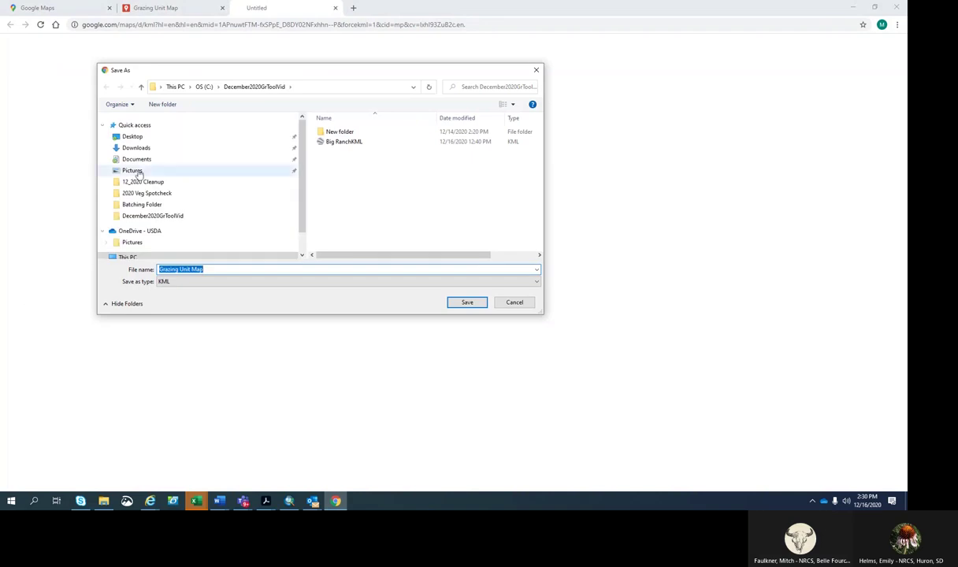
Save the exported KML file as South Dakota Land in the December2020GrToolVid folder on the C: drive.
scroll(236, 197, down, 4)
scroll(199, 213, up, 3)
scroll(199, 212, down, 4)
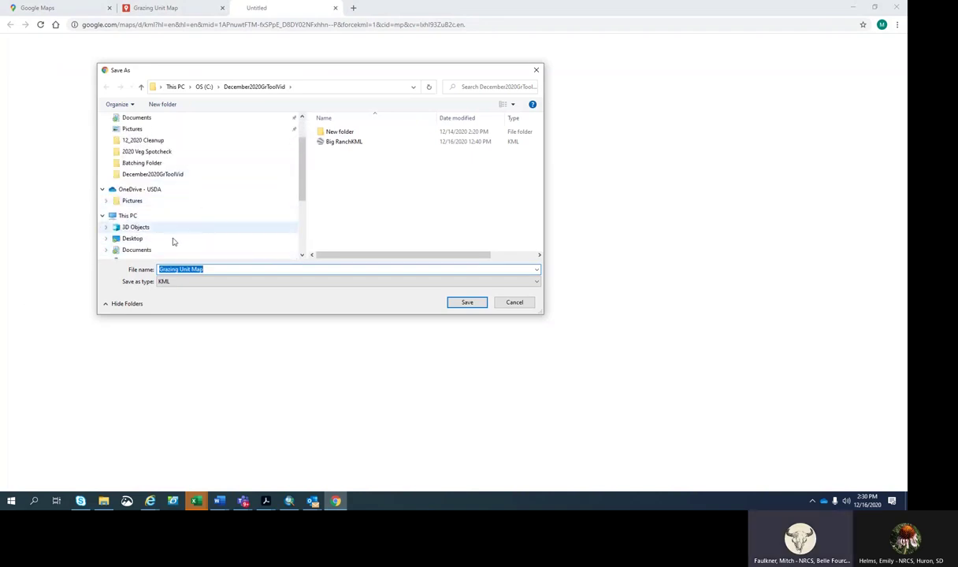
scroll(192, 224, down, 2)
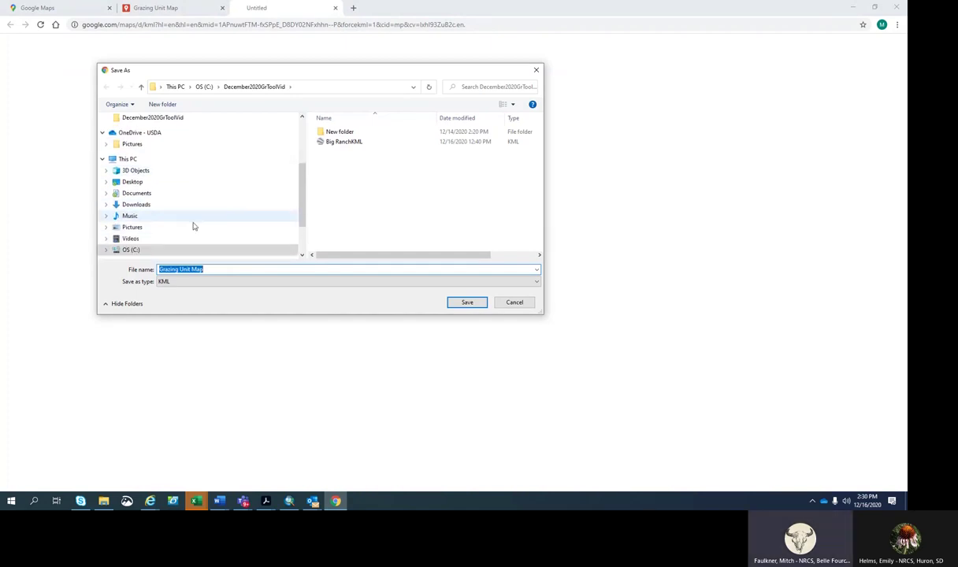
click(131, 250)
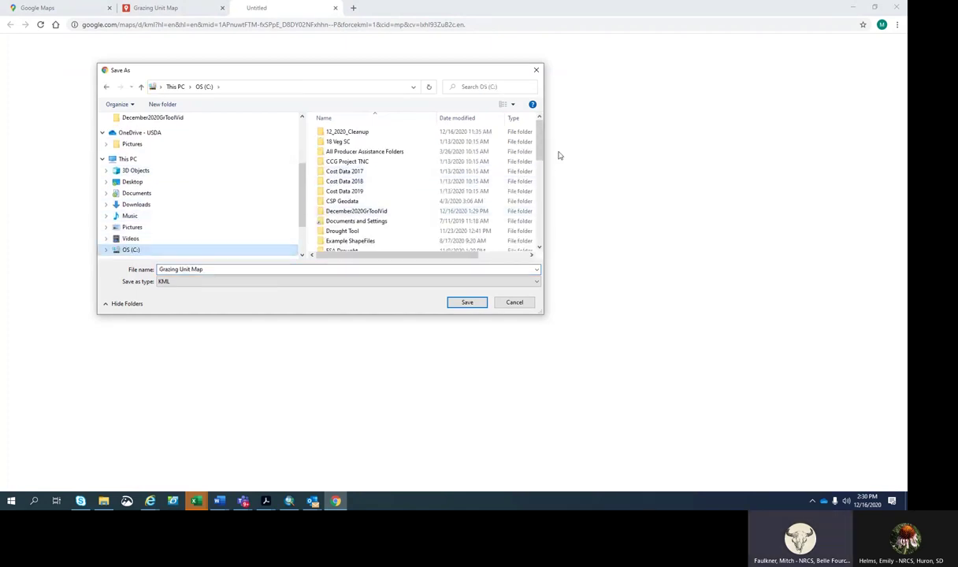
scroll(539, 139, down, 1)
drag(539, 139, 367, 167)
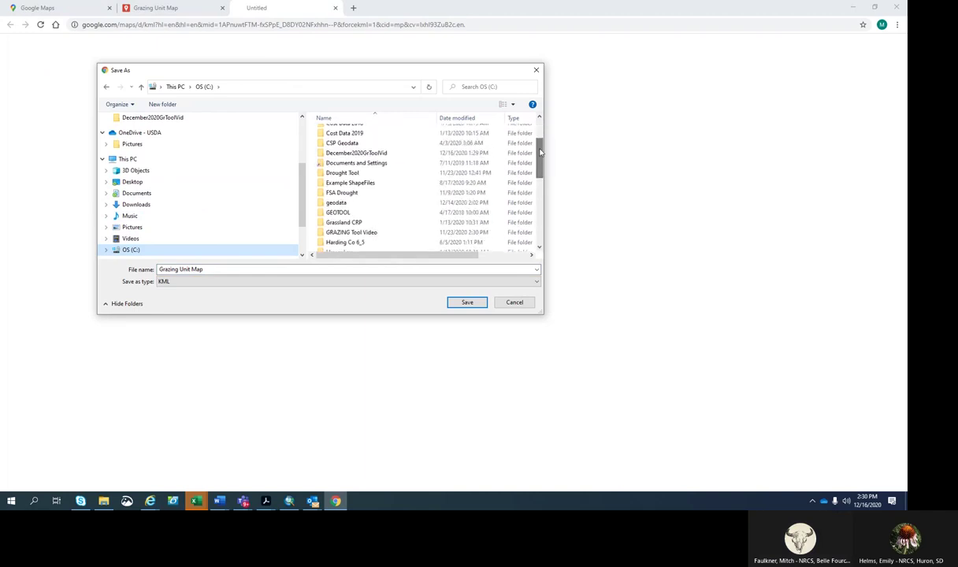
double_click(361, 153)
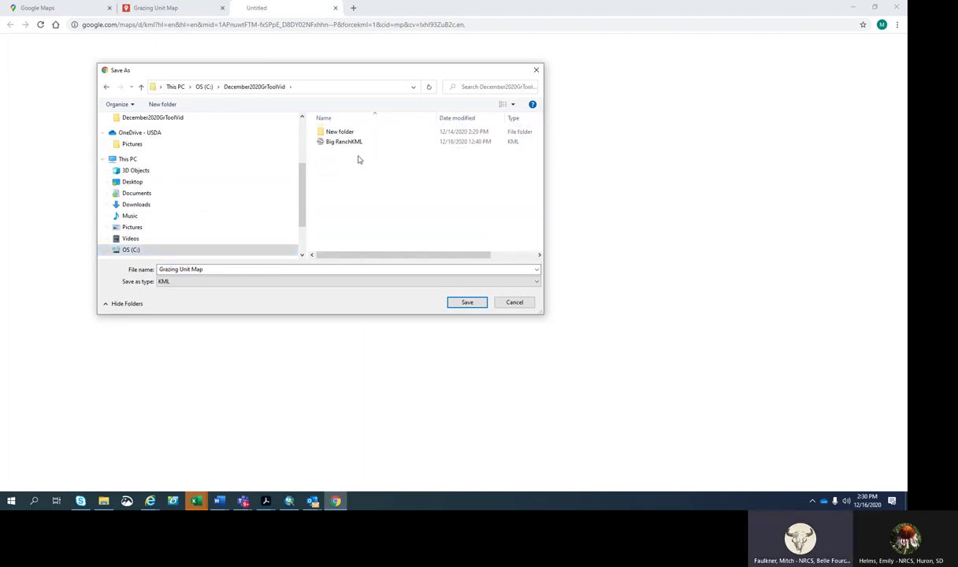
drag(157, 270, 209, 270)
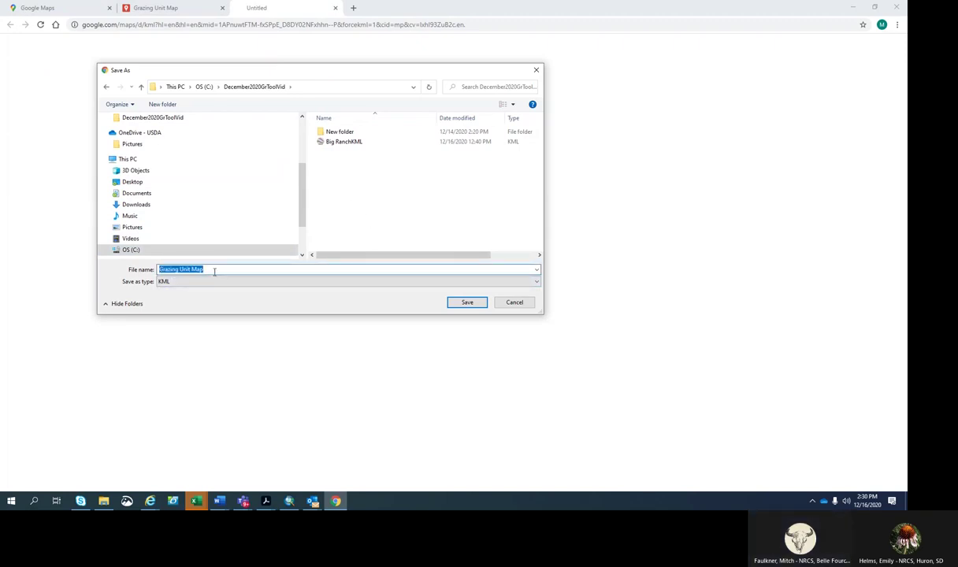
text(South Dakota Land)
click(466, 302)
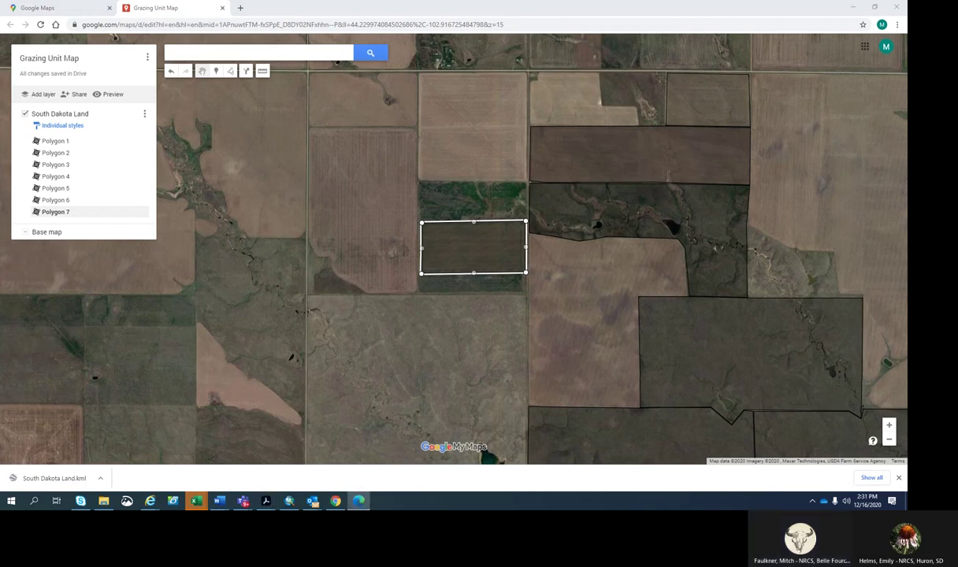
Switch to the GISConvert.com site and open its online converter for AutoCAD, Shapefile and Google Earth files.
drag(506, 213, 666, 32)
click(663, 23)
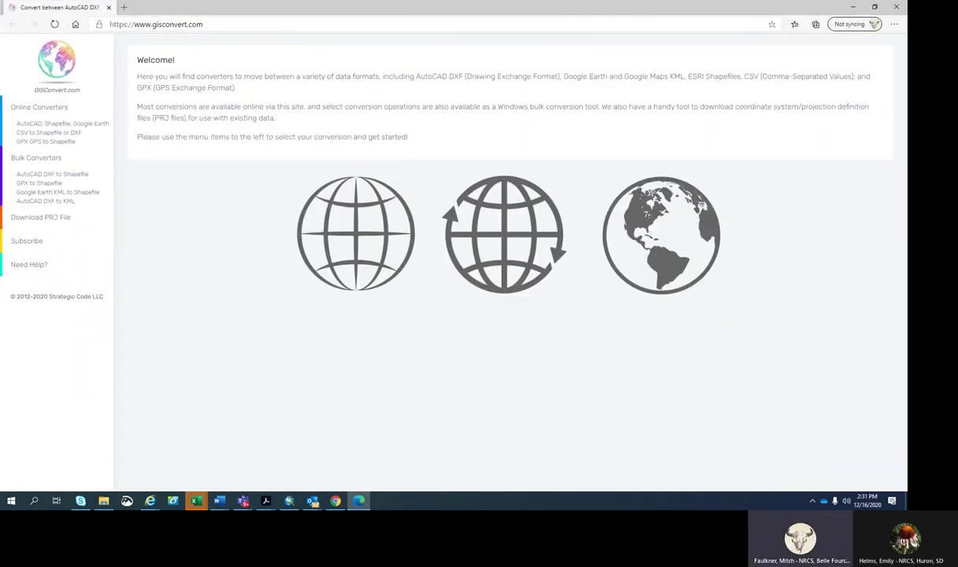
drag(59, 156, 39, 136)
click(51, 124)
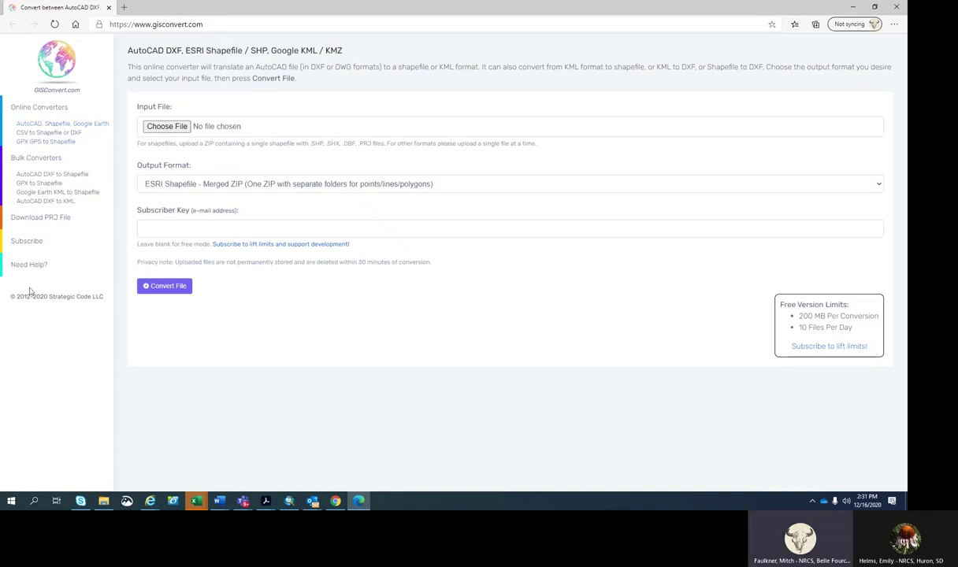
Choose South Dakota Land.kml from the December2020GrToolVid folder on the C: drive as the converter's input file.
click(151, 124)
click(183, 131)
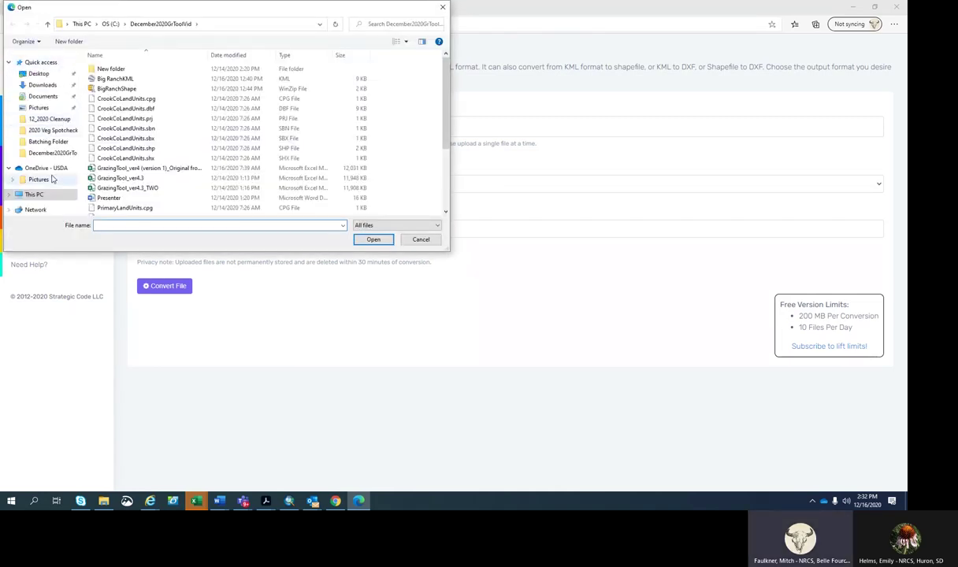
click(12, 194)
click(25, 161)
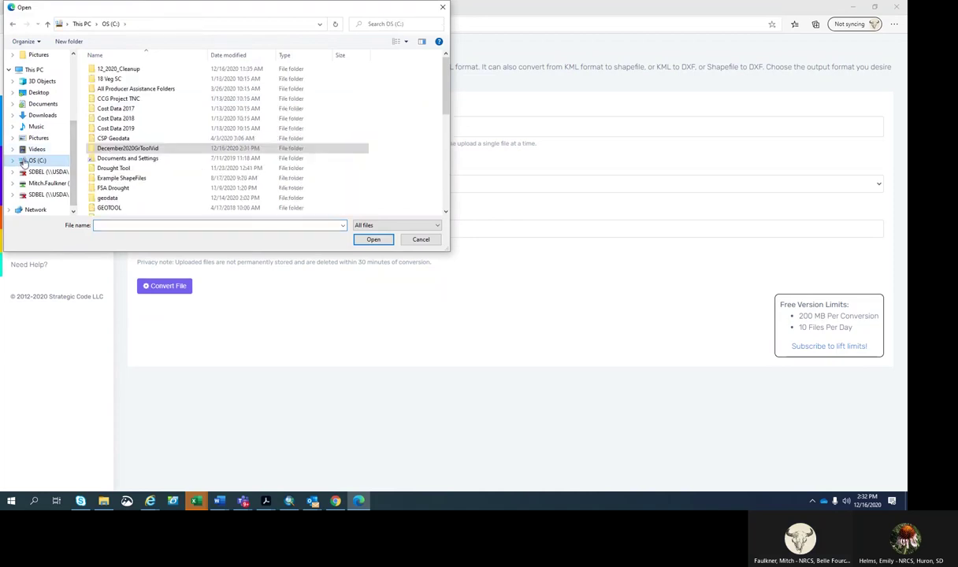
double_click(125, 148)
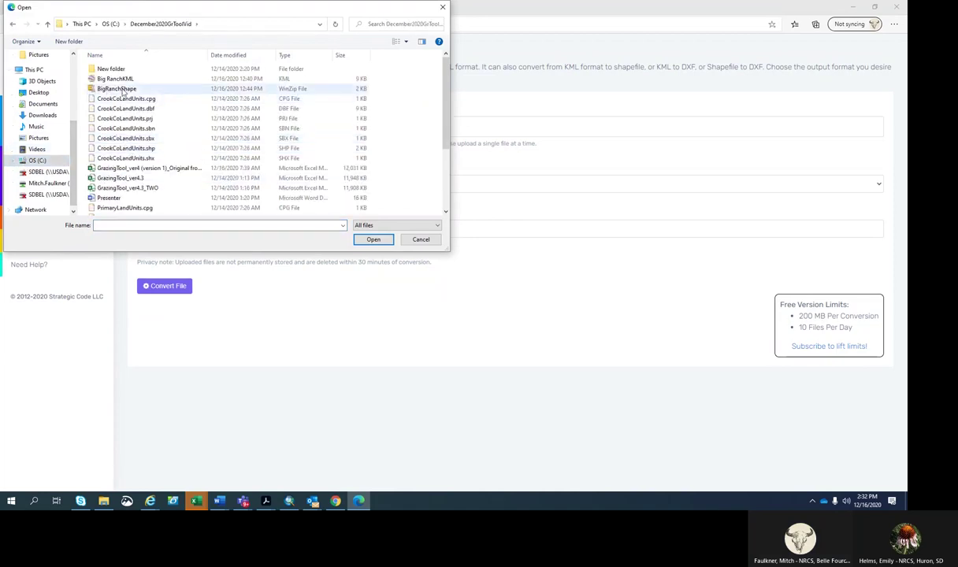
scroll(145, 156, down, 2)
scroll(141, 154, up, 2)
scroll(143, 158, down, 4)
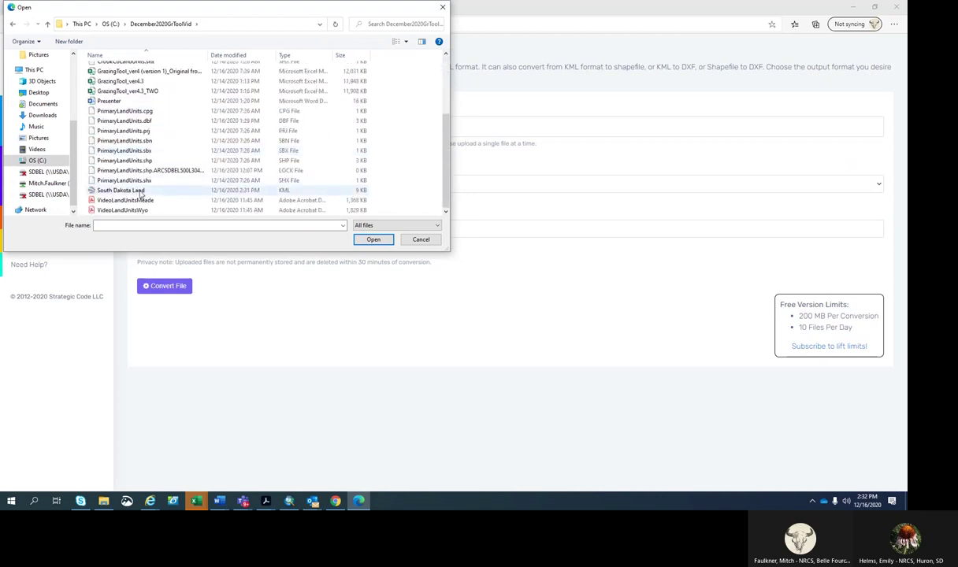
click(140, 192)
click(372, 240)
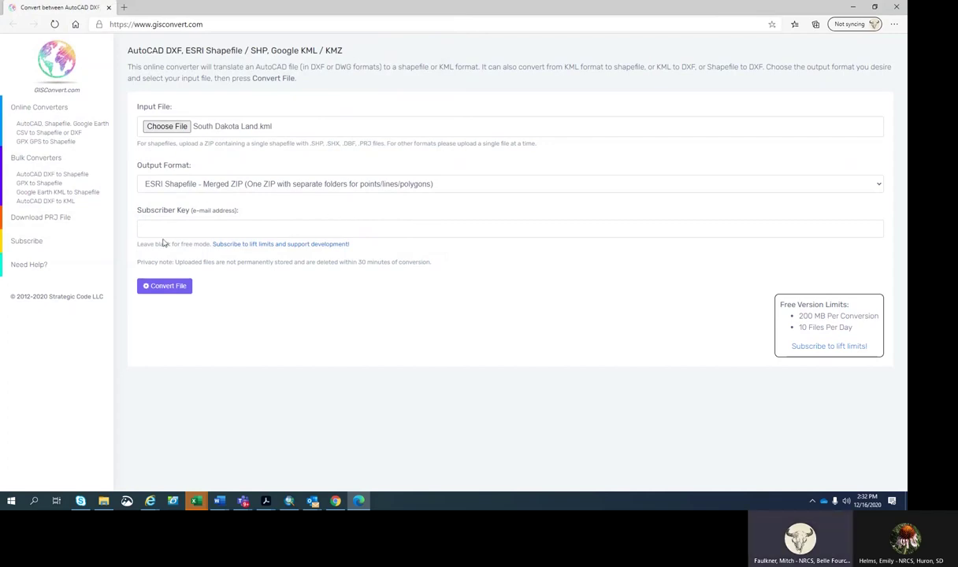
Convert the KML file with the output format set to ESRI Shapefile - Just Polyline.
click(230, 181)
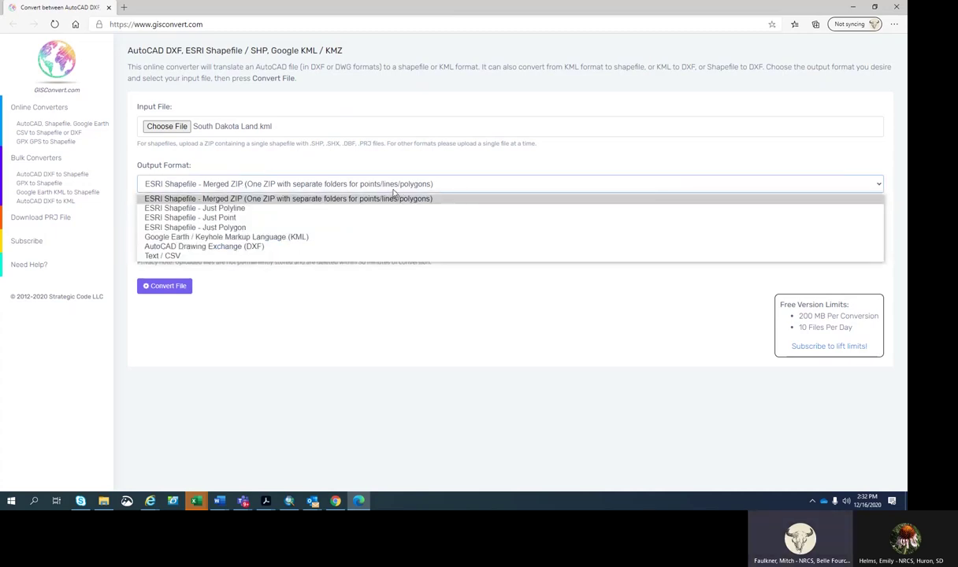
click(350, 210)
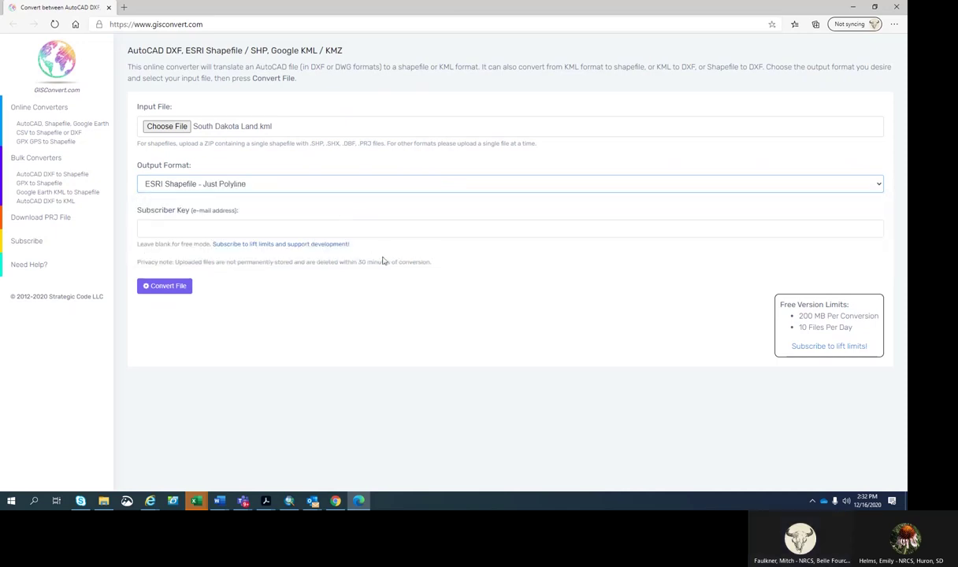
click(162, 285)
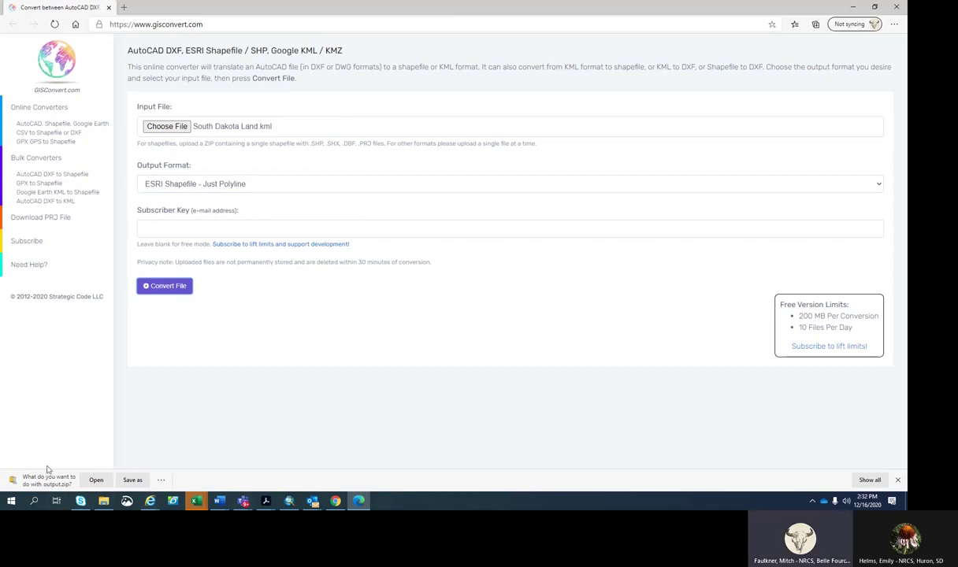
Save the converted zip file as South Dakota Land in the December2020GrToolVid folder.
click(134, 482)
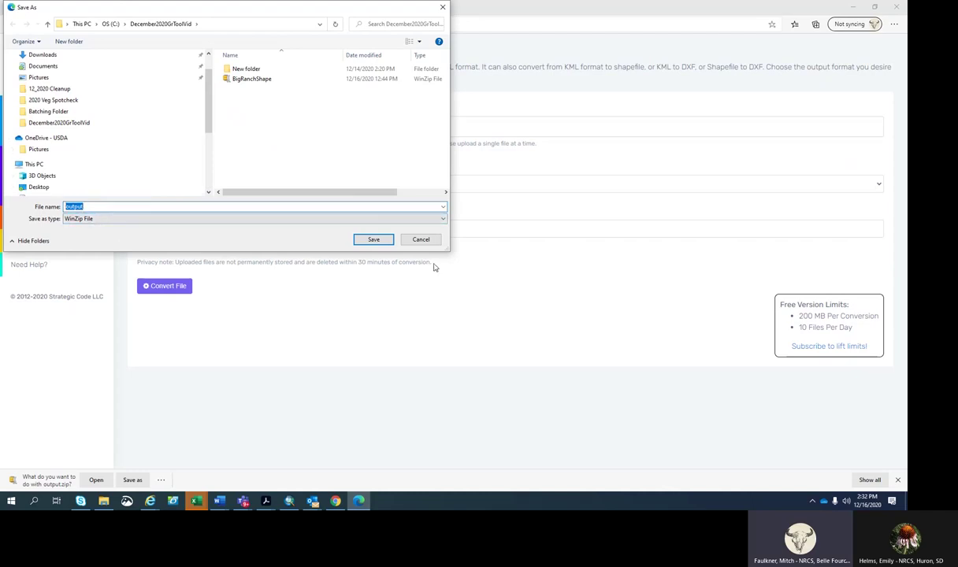
key(BackSpace)
text(SOut)
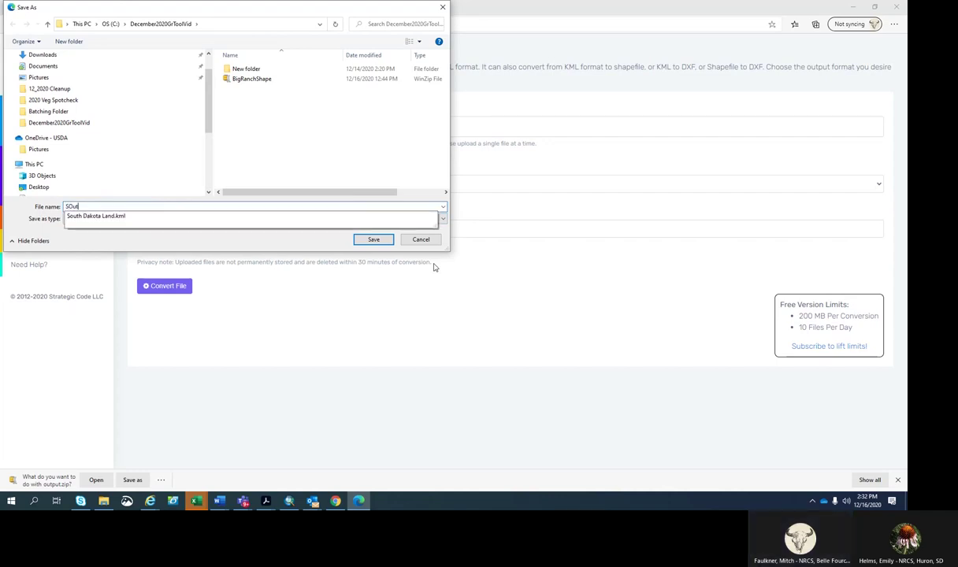
text(h)
key(BackSpace)
key(BackSpace)
key(BackSpace)
text(ou)
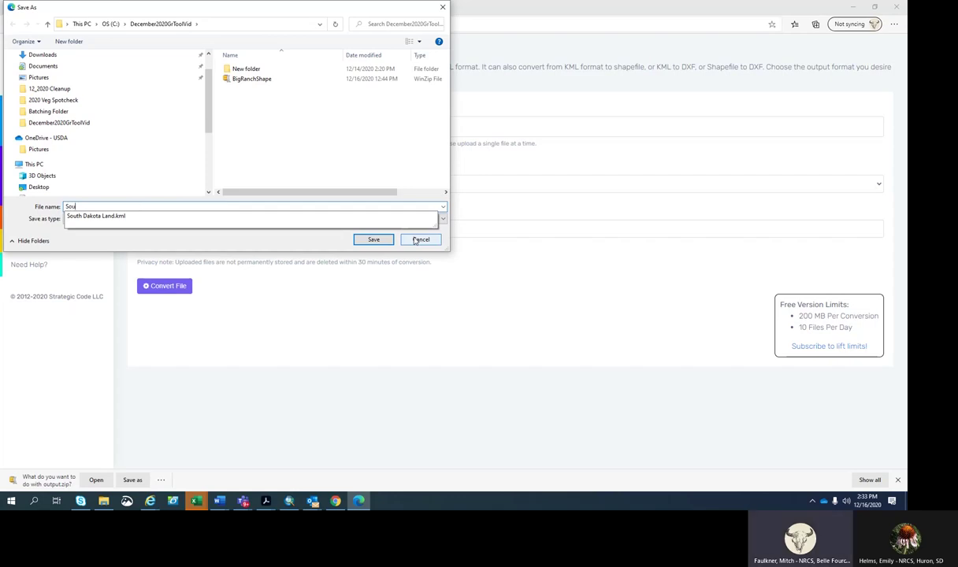
text(th Dakota Land)
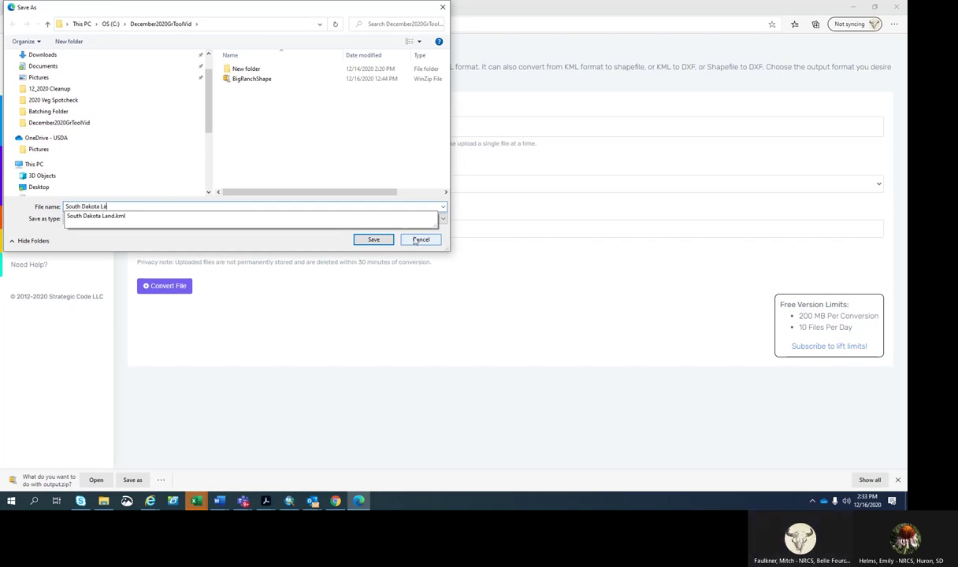
click(372, 239)
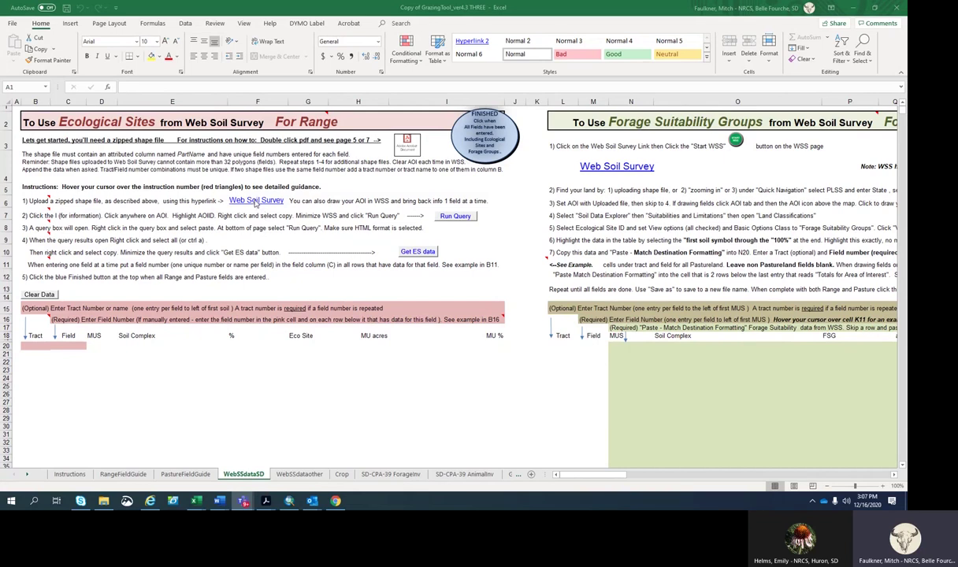
Follow the Web Soil Survey link in the range instructions on the WebSSdataSD sheet and start WSS.
click(252, 205)
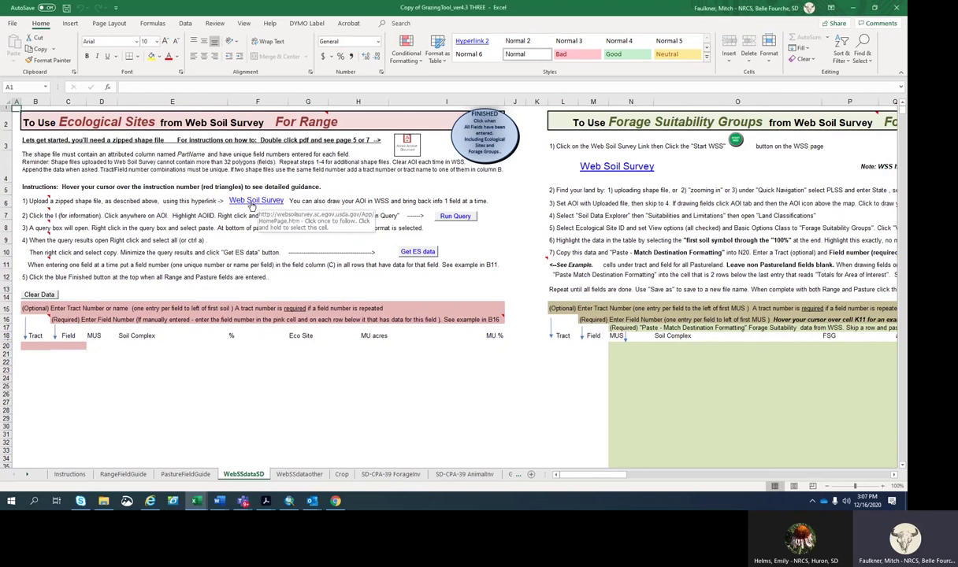
click(251, 203)
click(250, 201)
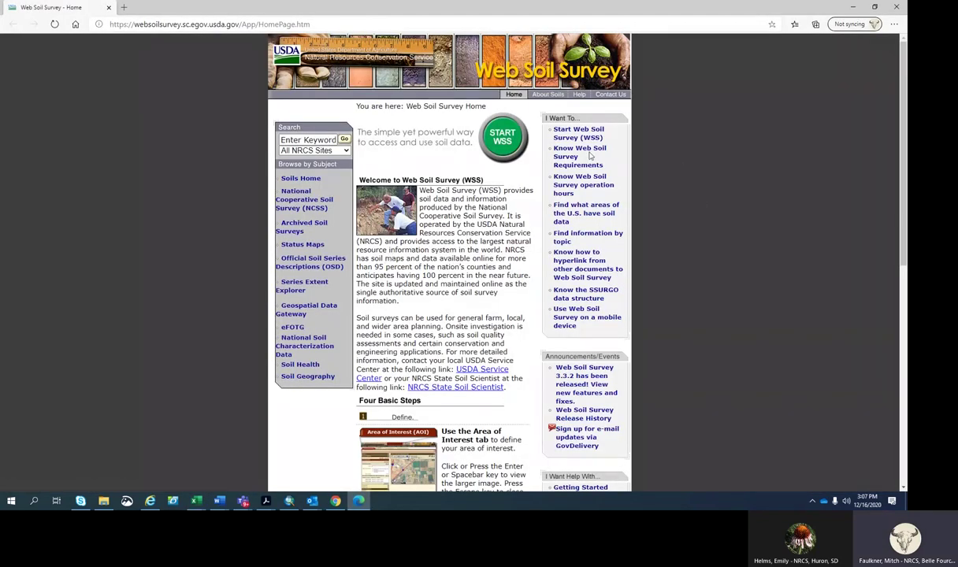
click(508, 142)
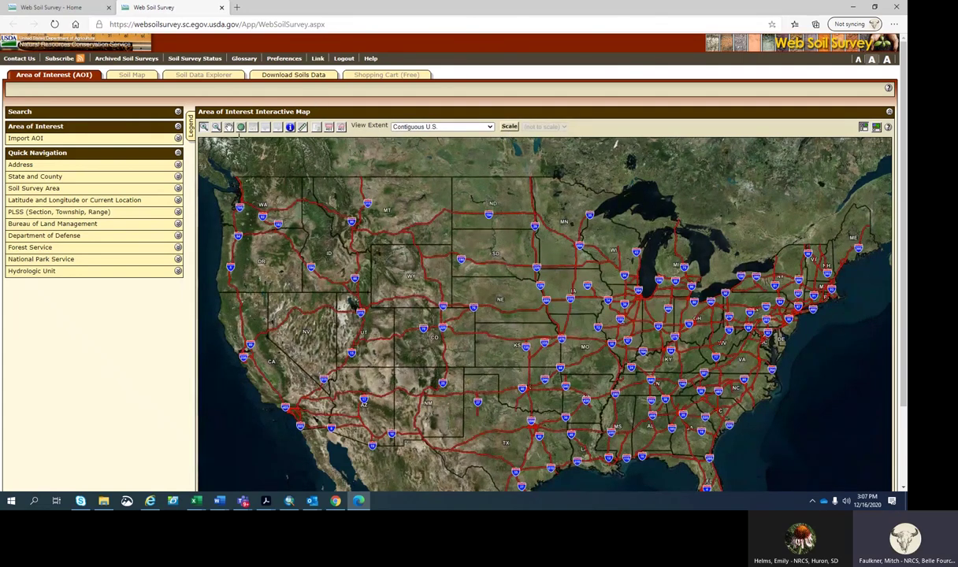
Import South Dakota Land.zip as a zipped shapefile and set it as the area of interest.
click(178, 138)
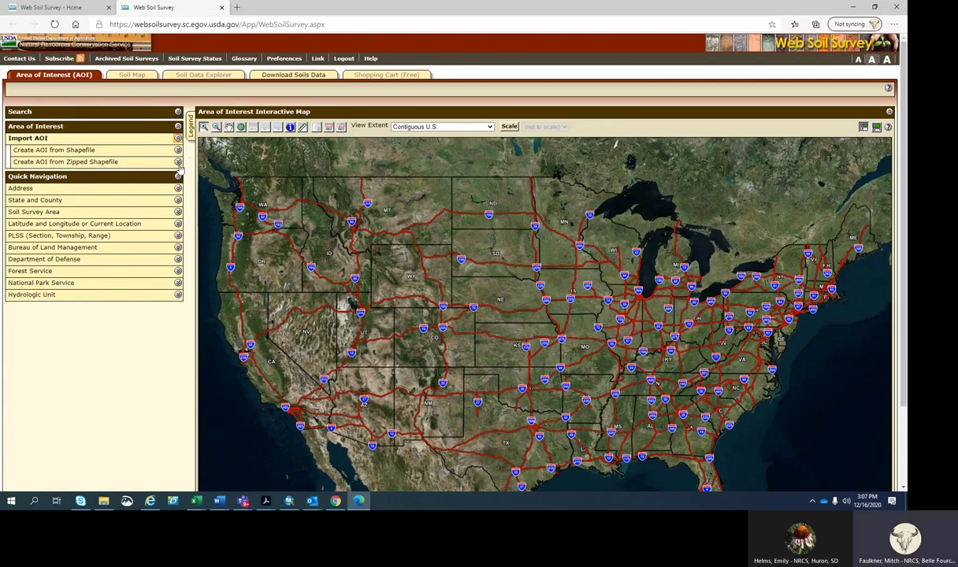
click(178, 163)
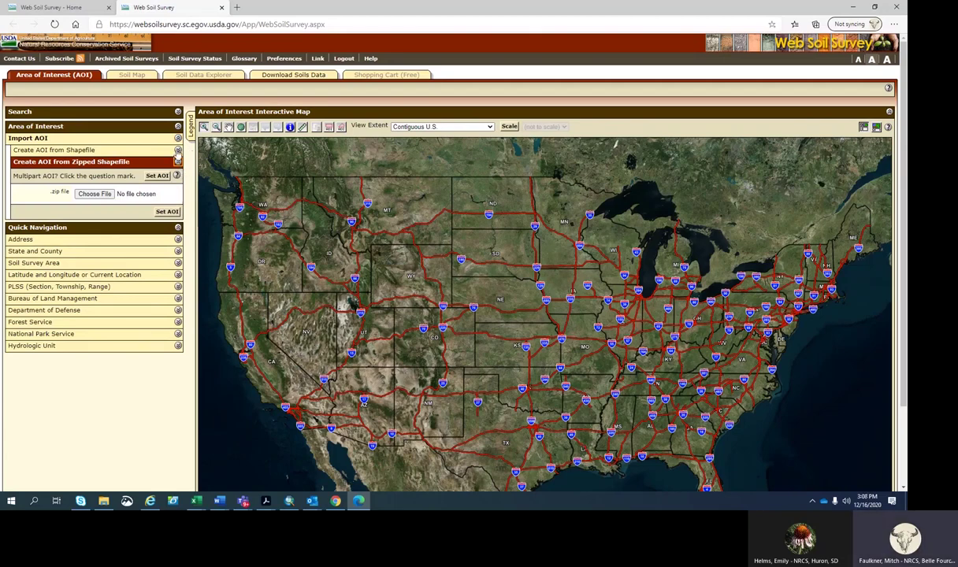
click(178, 151)
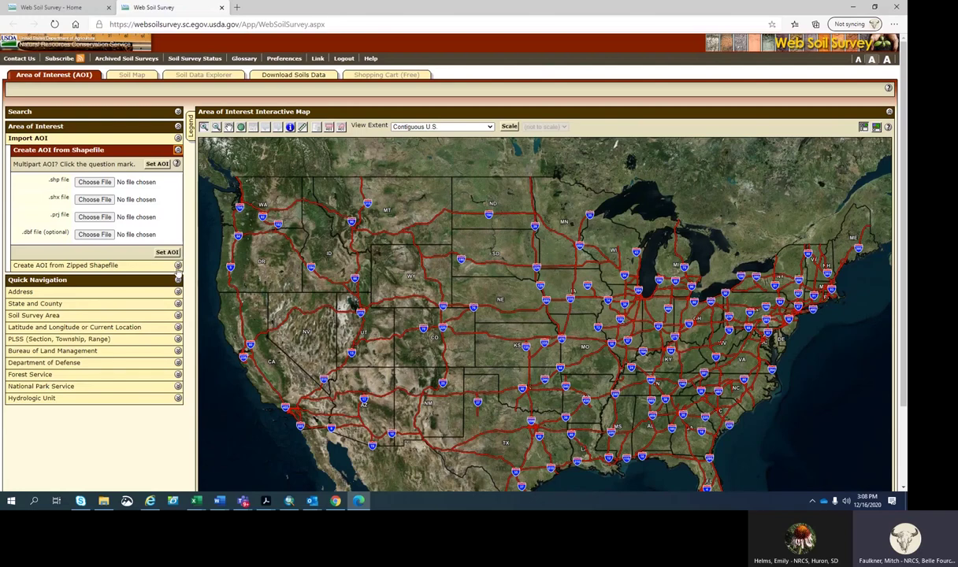
click(176, 265)
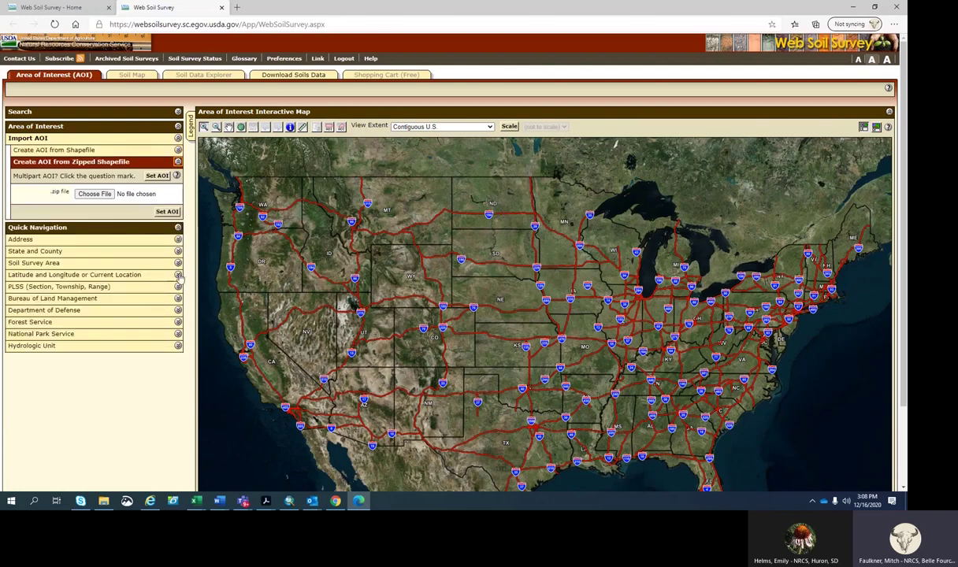
click(95, 195)
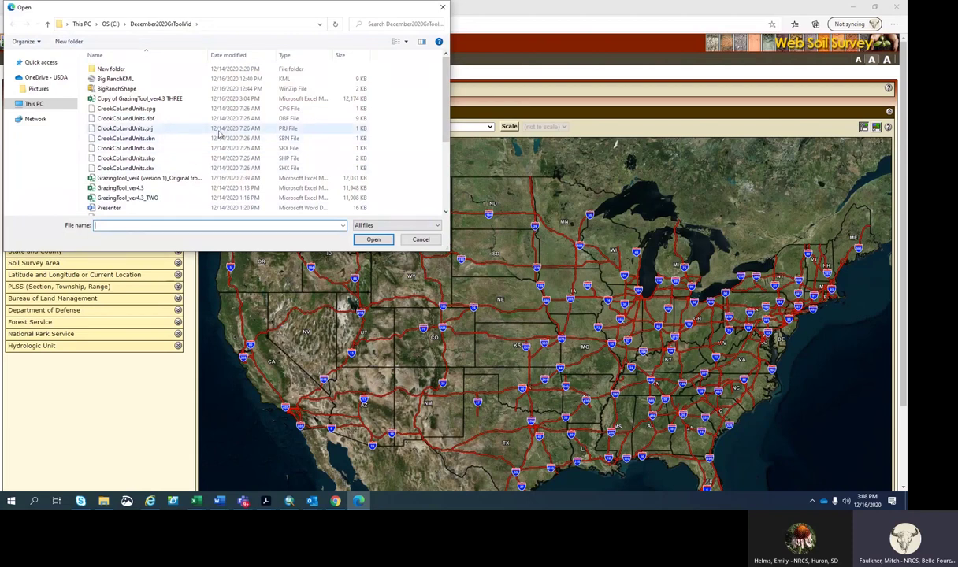
scroll(220, 136, down, 4)
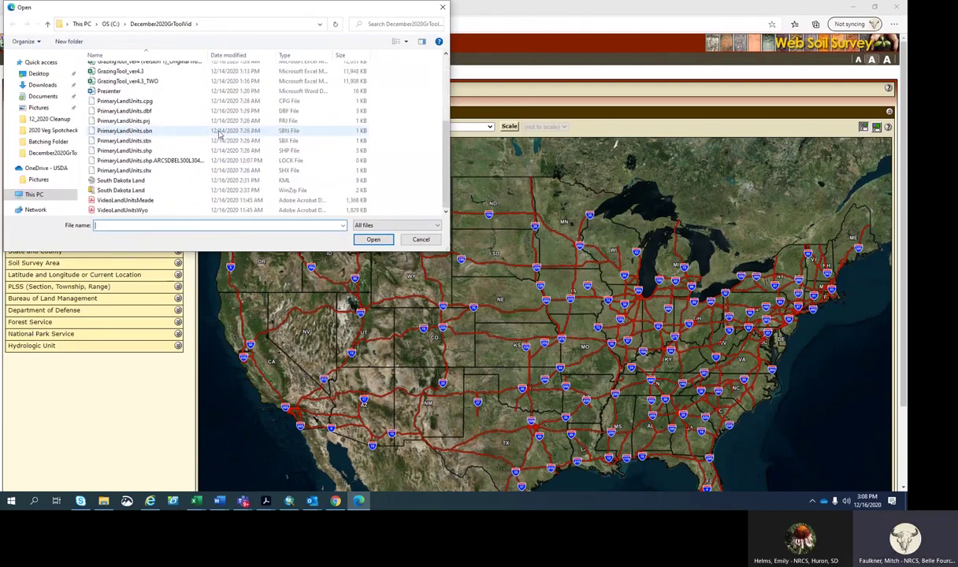
click(122, 191)
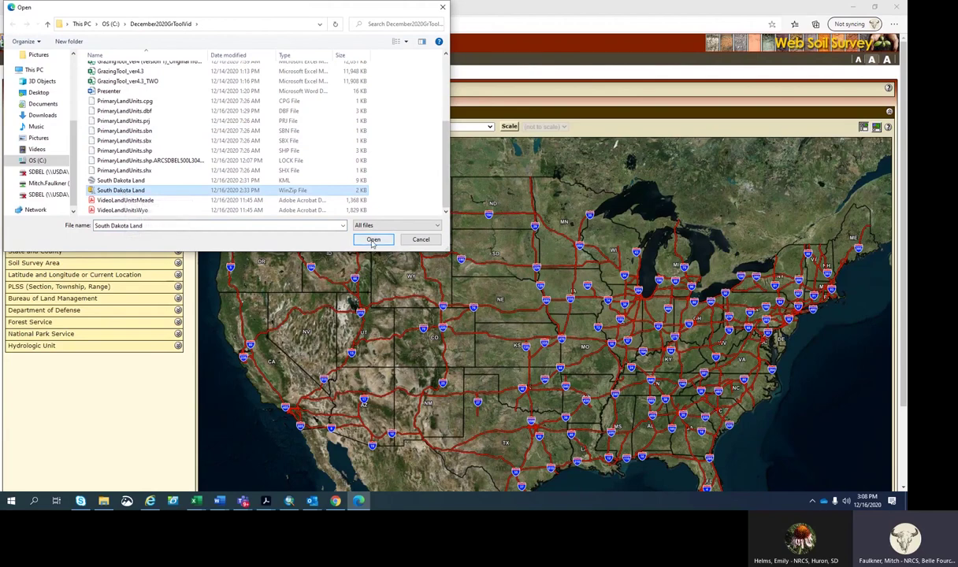
click(372, 239)
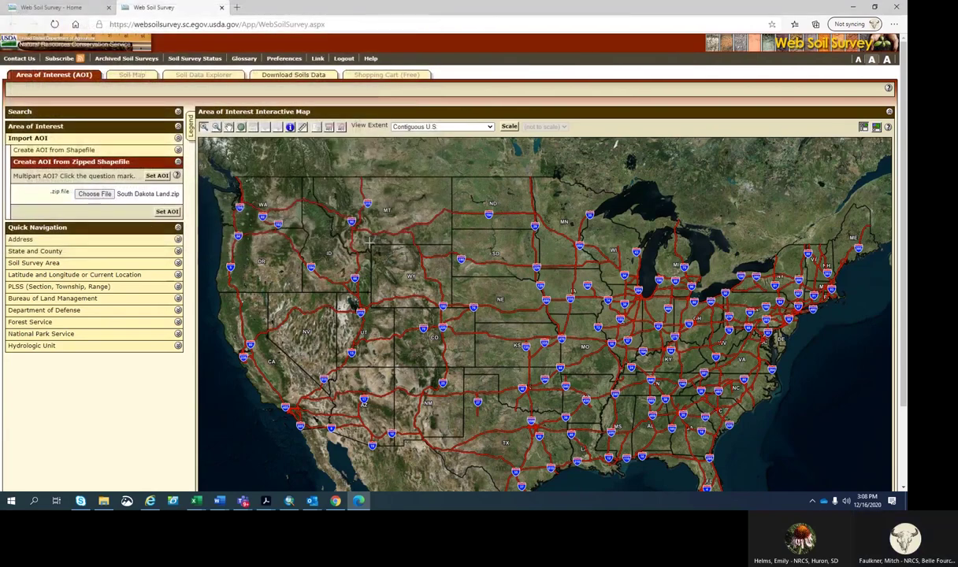
click(167, 211)
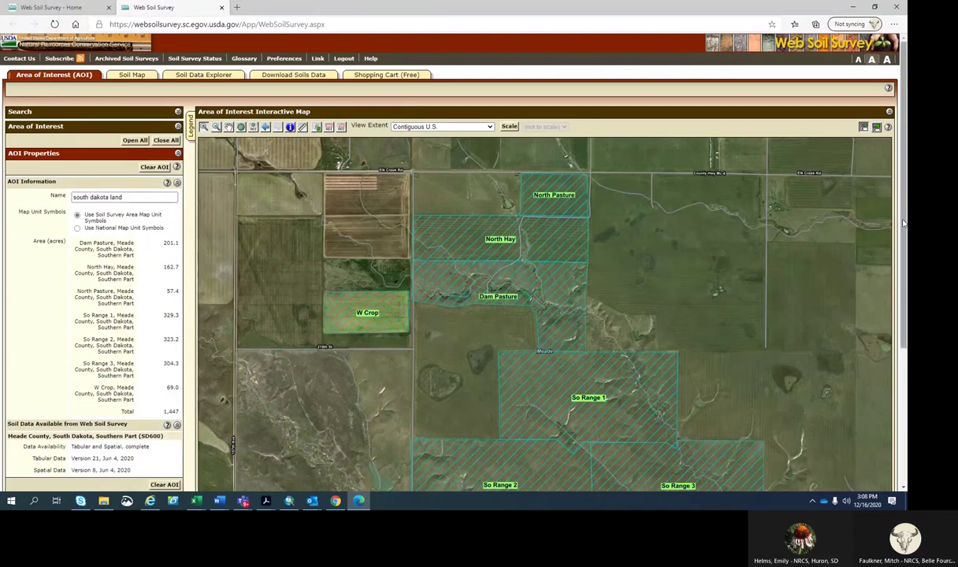
Review the imported fields on the map and identify a point inside the So Range 1 field.
scroll(904, 265, down, 2)
scroll(905, 265, down, 2)
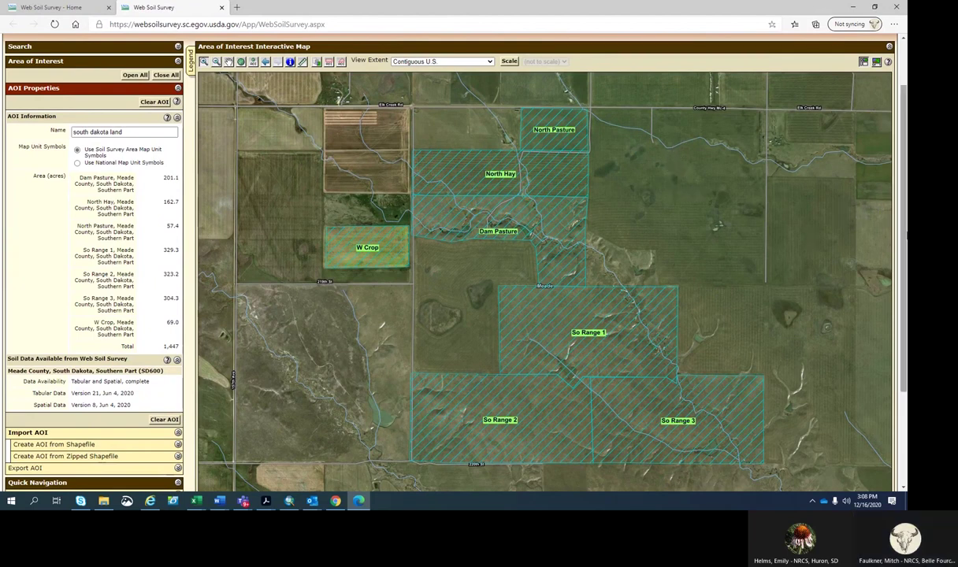
scroll(904, 213, up, 1)
scroll(904, 213, up, 1)
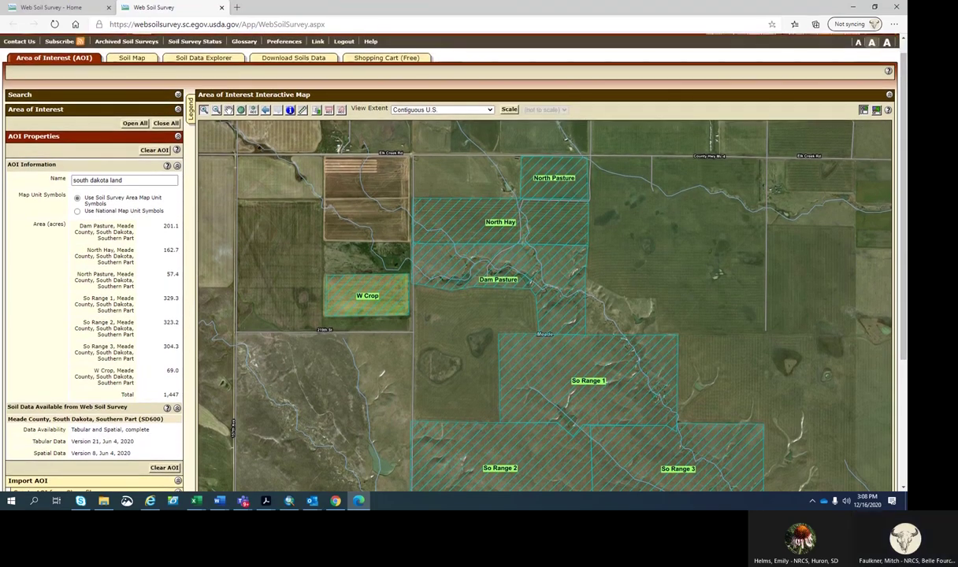
click(290, 111)
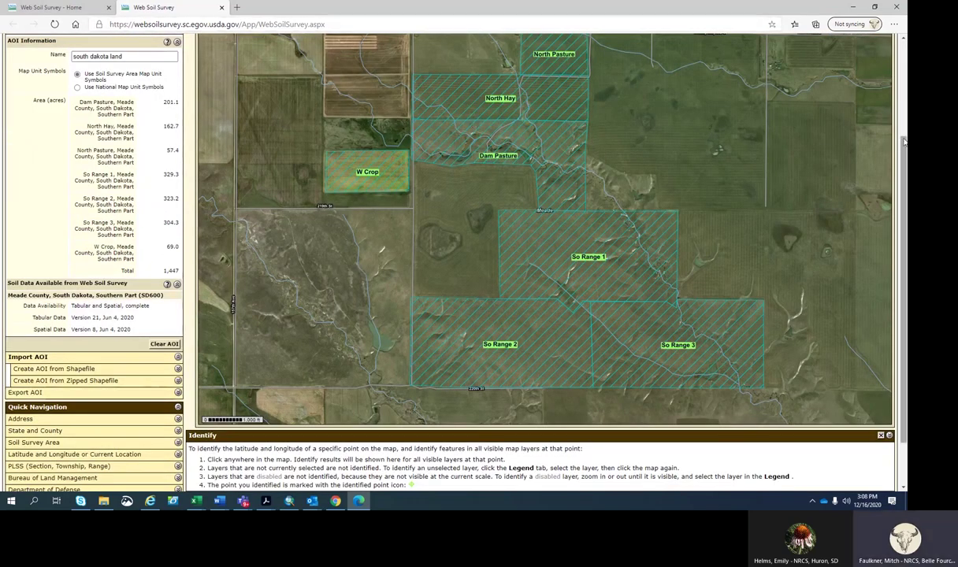
scroll(299, 118, up, 2)
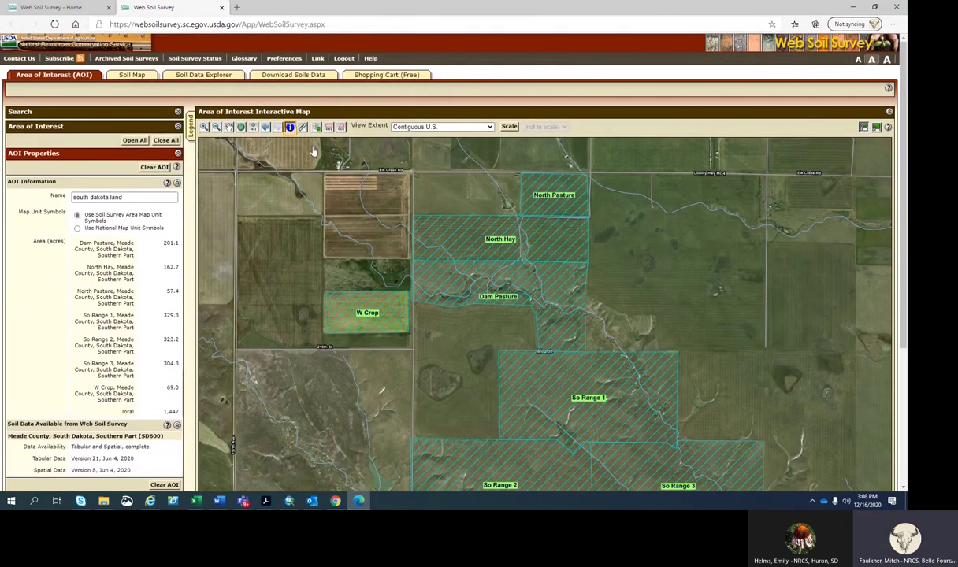
click(547, 265)
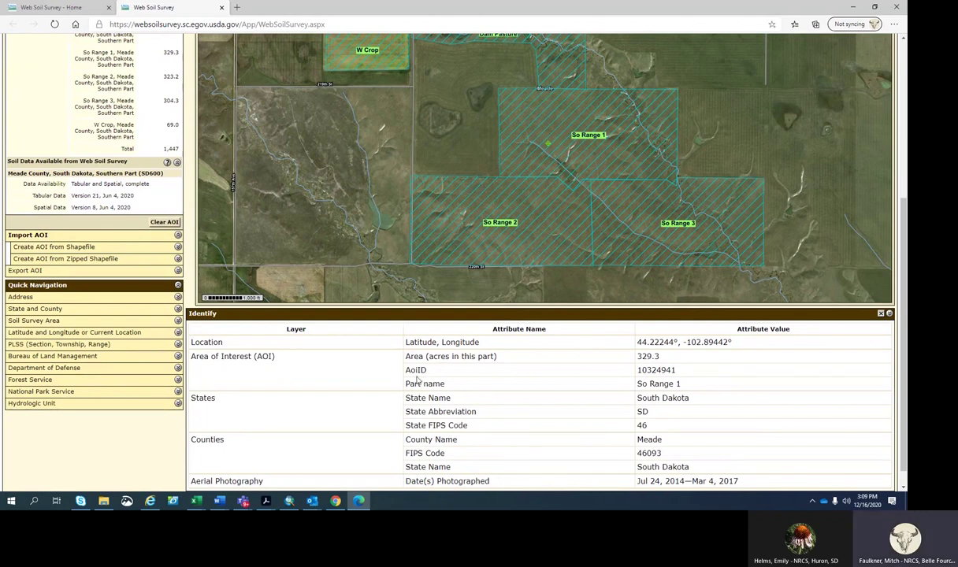
Copy the AoiID attribute value from the Identify results for So Range 1.
drag(679, 370, 634, 371)
right_click(651, 372)
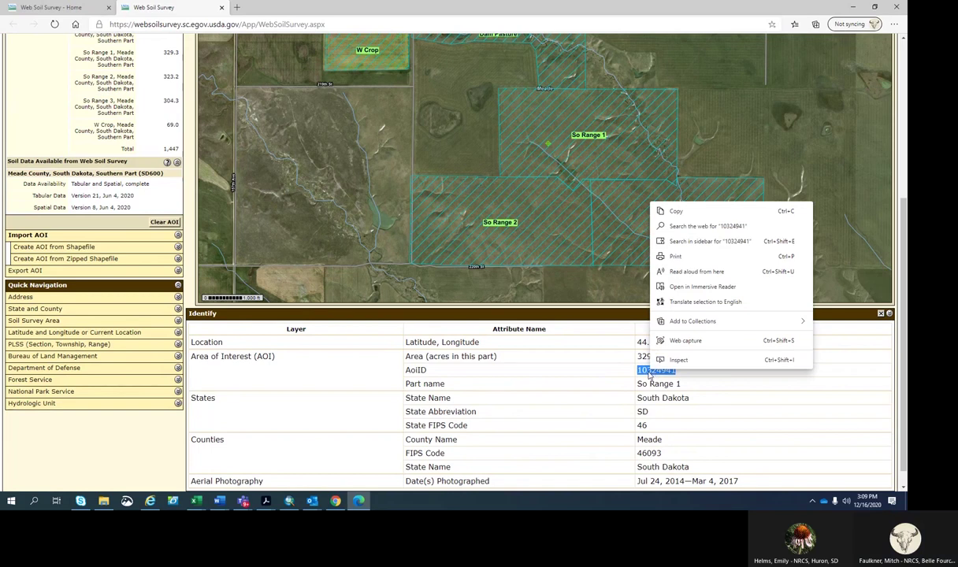
click(674, 211)
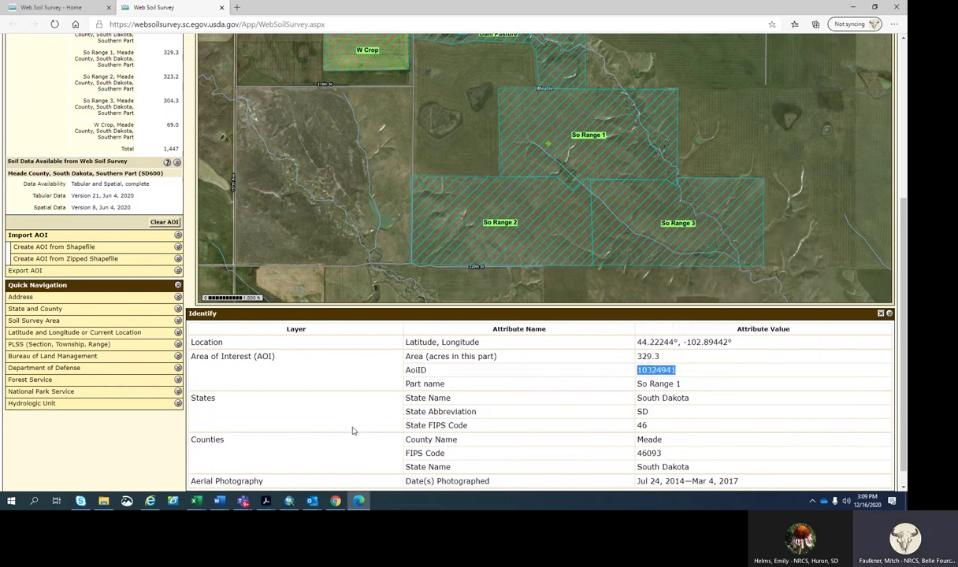
Switch to the Copy of GrazingTool_ver4.3 THREE workbook in Excel and open the Soil Data Access Query page with Run Query.
mouse_move(196, 504)
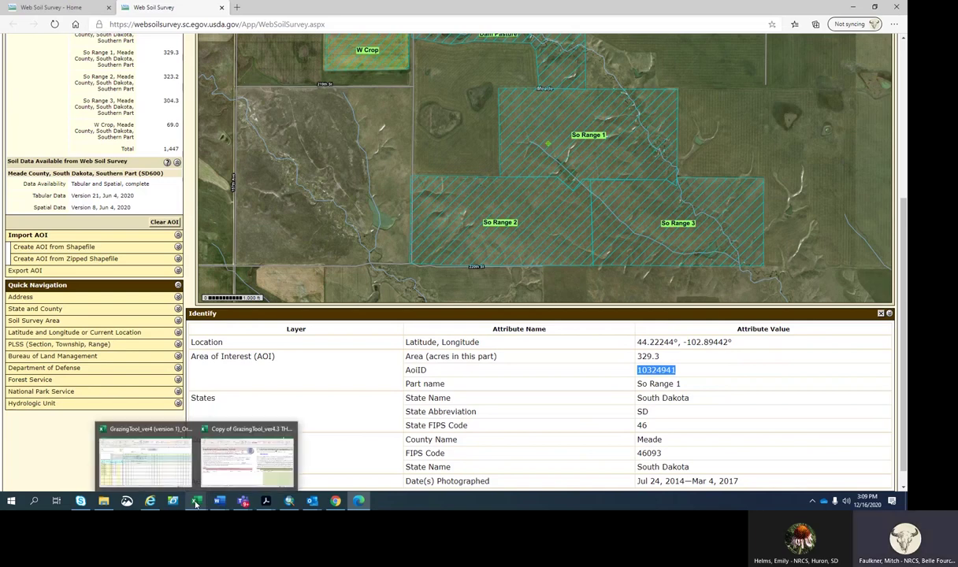
click(240, 485)
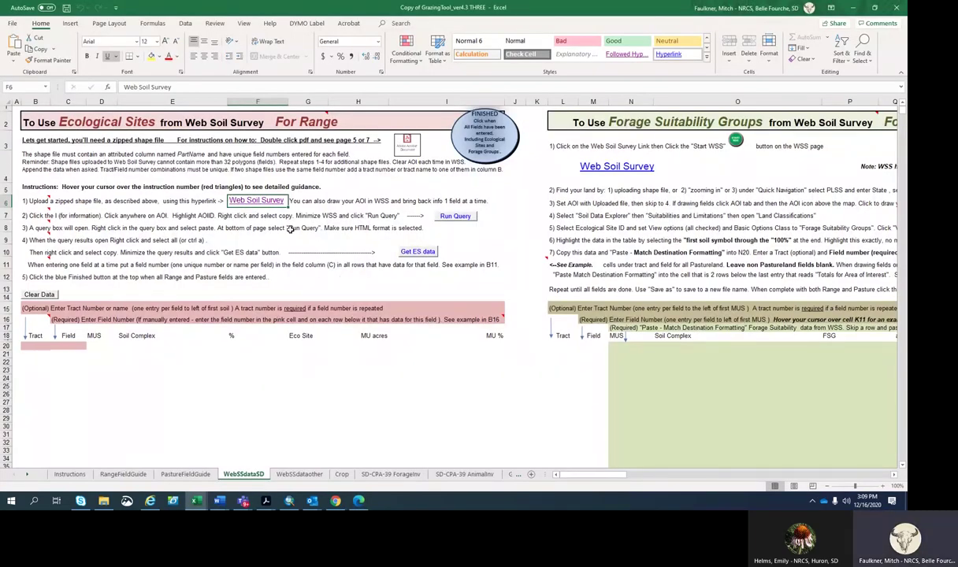
click(455, 216)
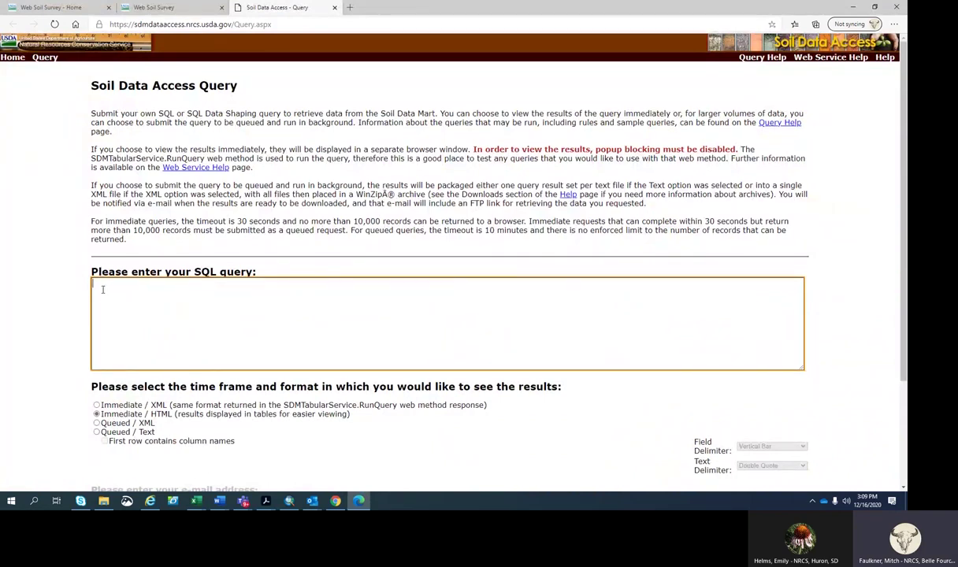
Paste the copied query into the Soil Data Access SQL query box and submit it for immediate HTML results.
right_click(100, 288)
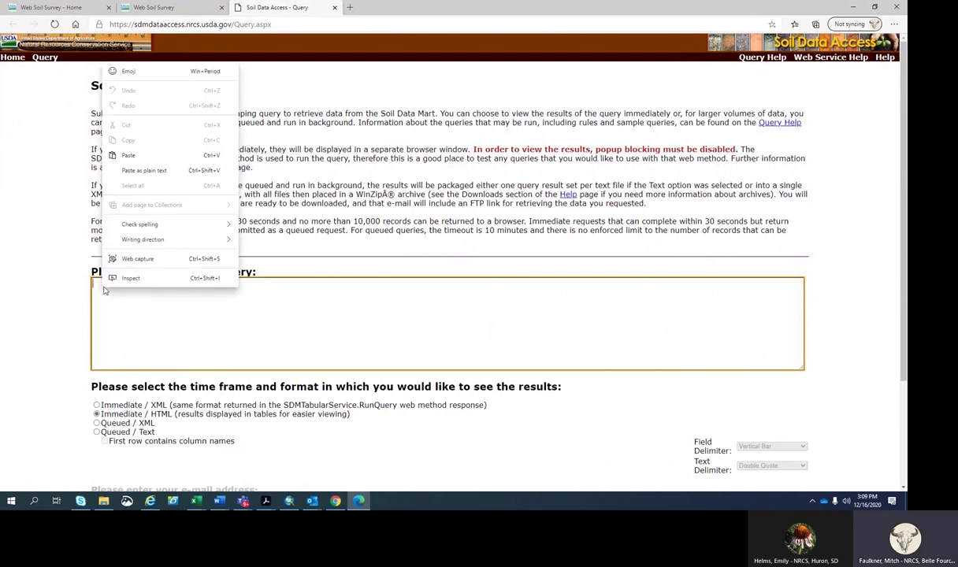
click(134, 156)
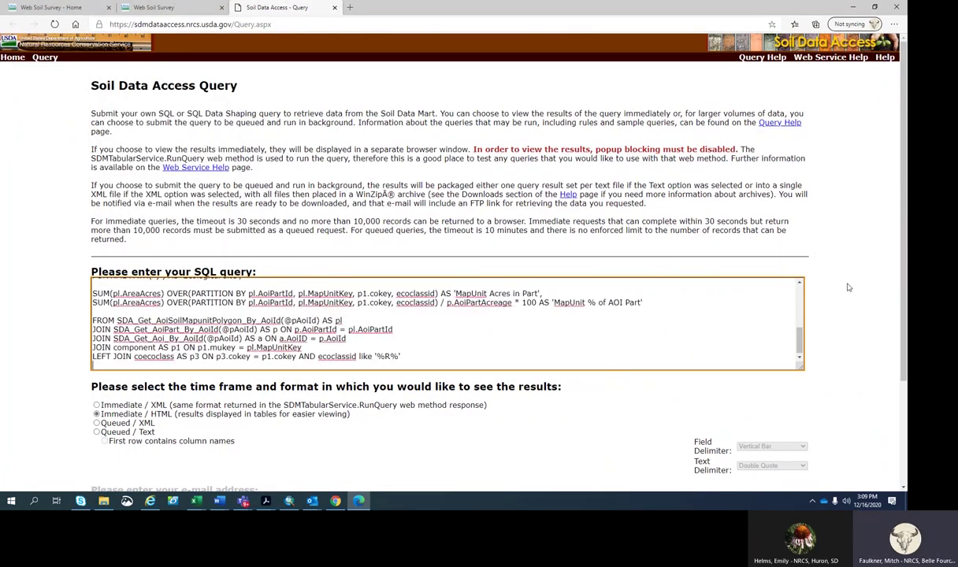
scroll(860, 297, down, 1)
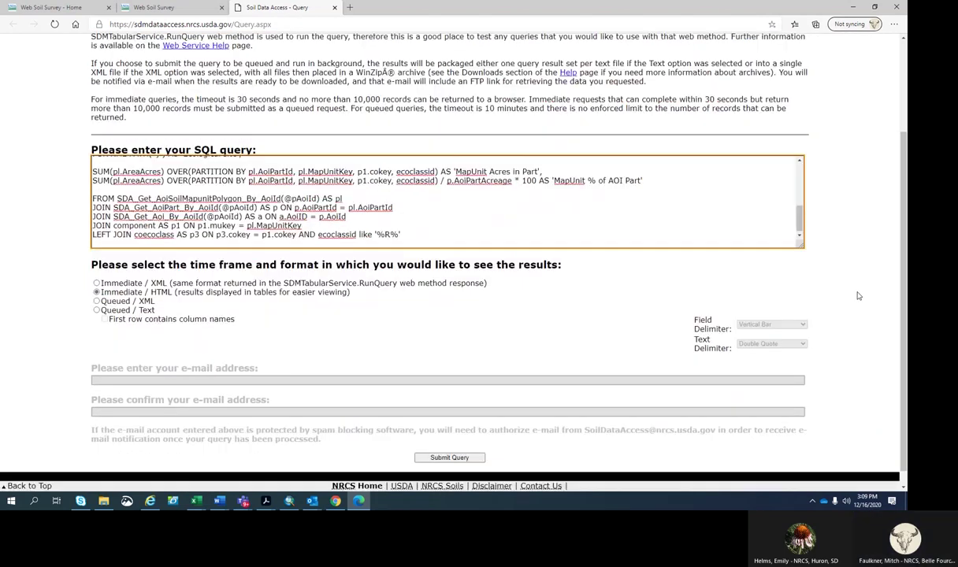
scroll(858, 296, down, 1)
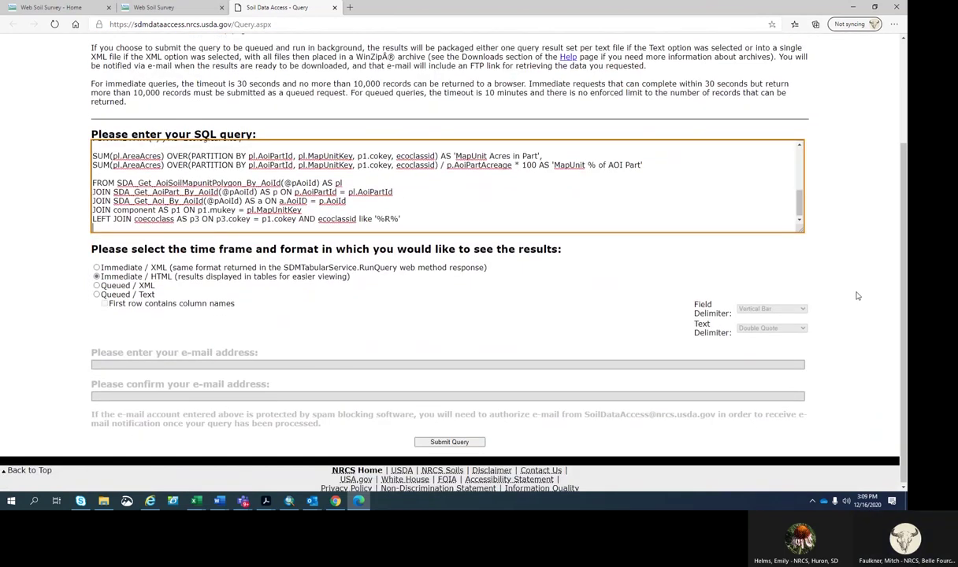
click(428, 443)
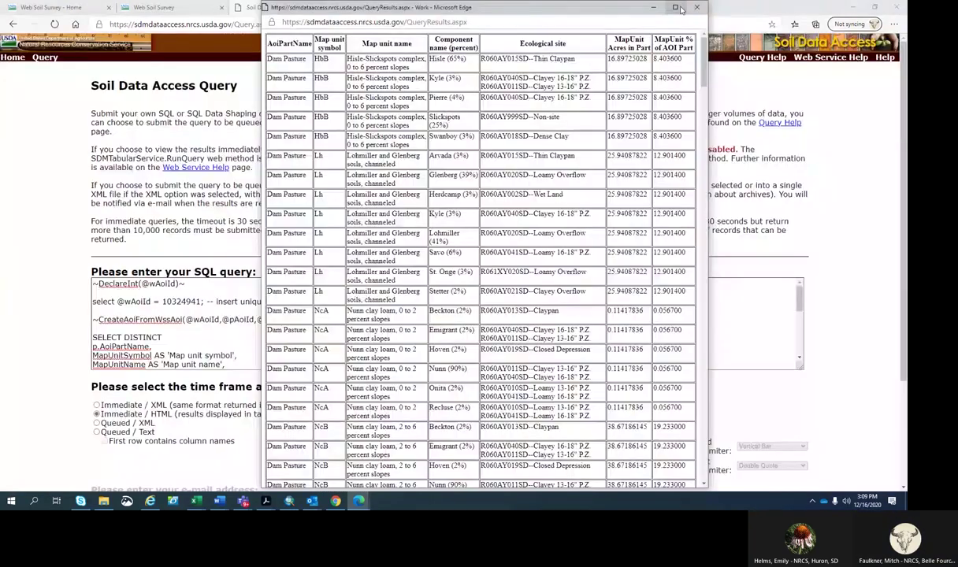
Copy the entire query results table and bring it into the Excel grazing tool's WebSSdataSD sheet with Get ES data.
click(681, 11)
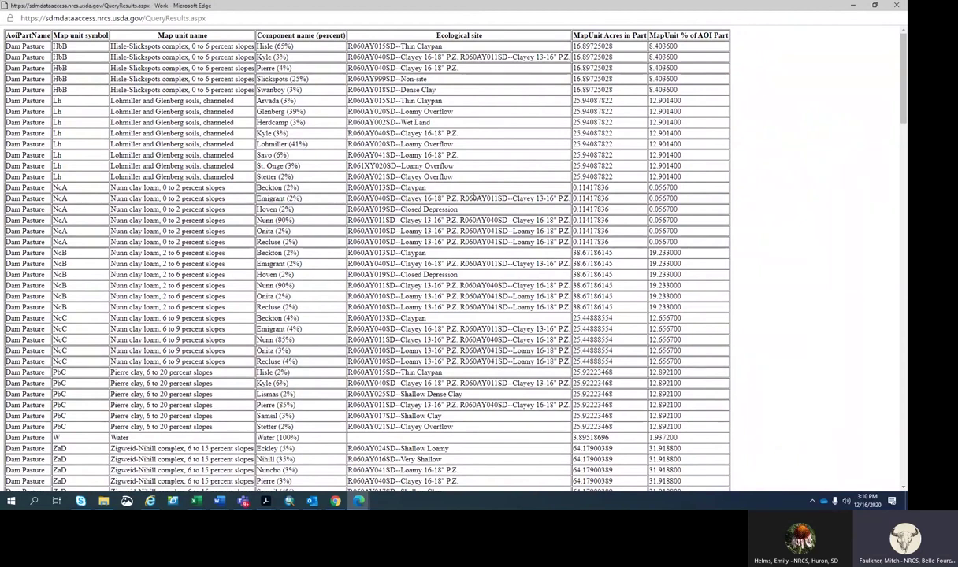
key(ctrl+a)
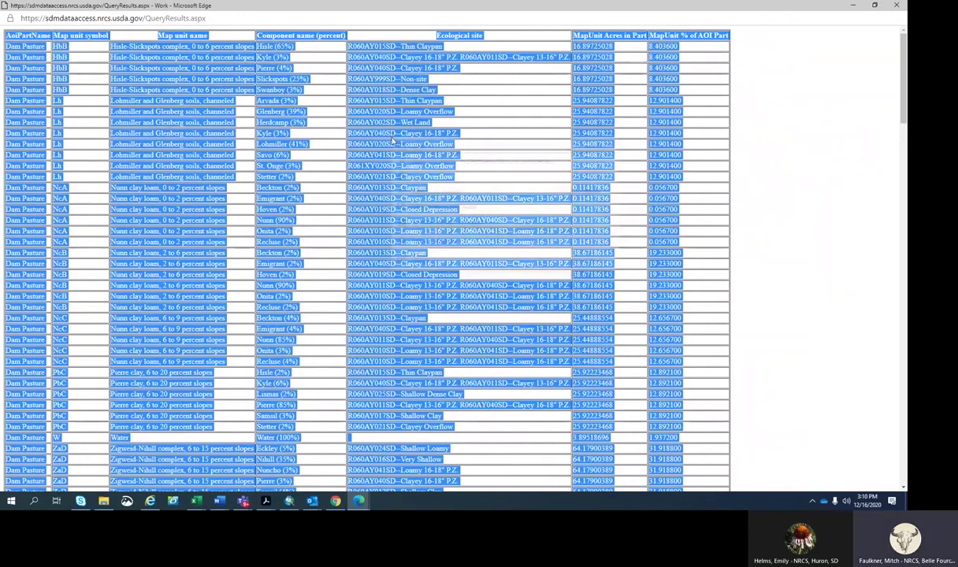
right_click(394, 138)
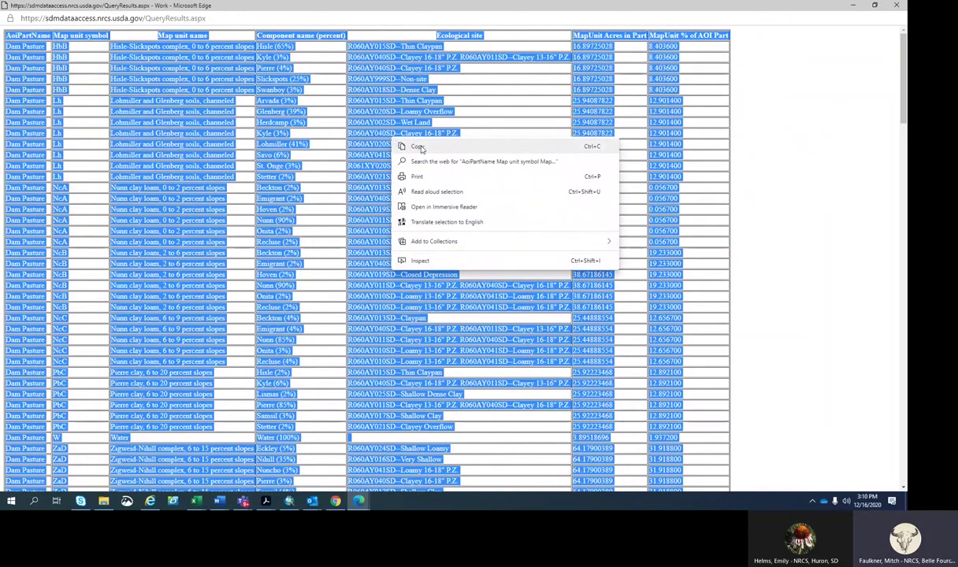
click(418, 147)
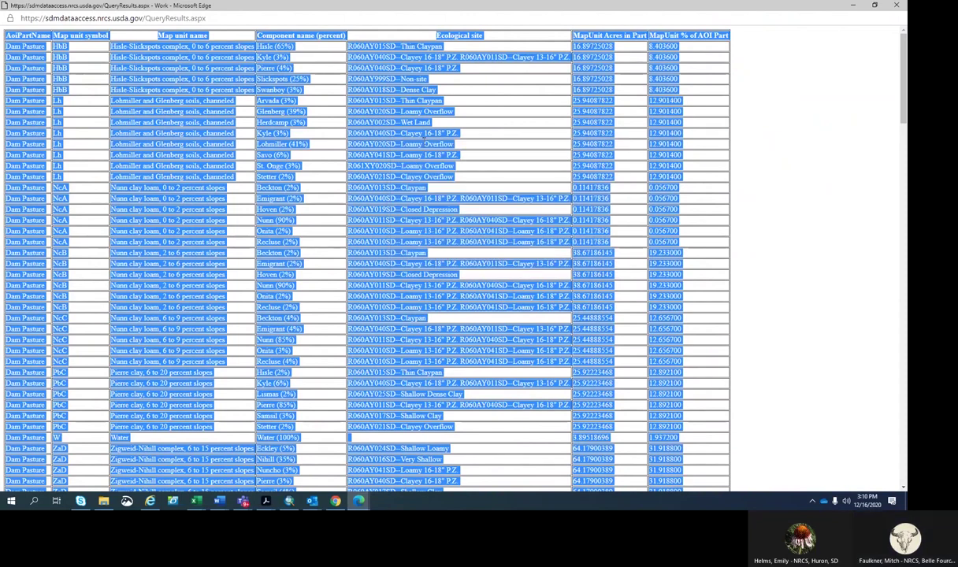
click(196, 501)
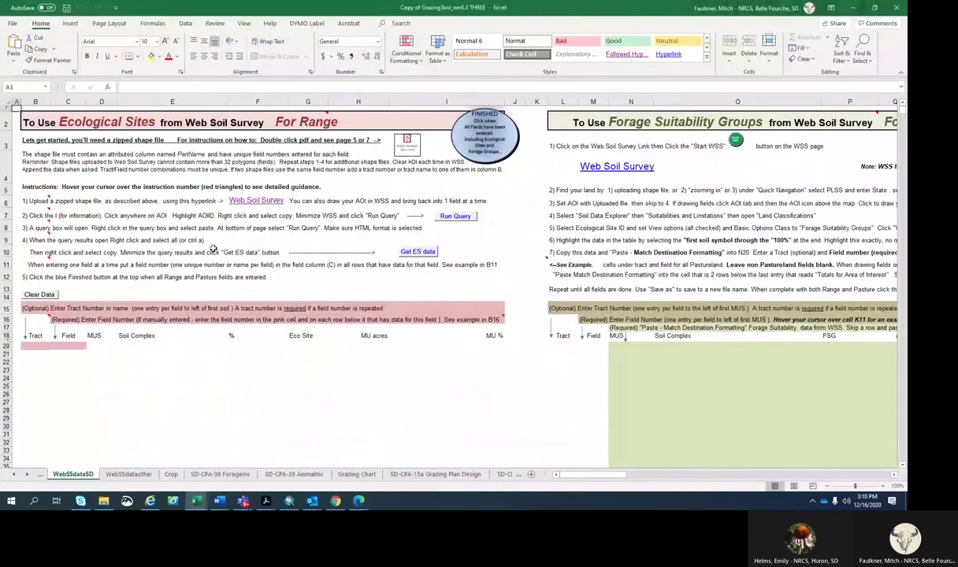
click(414, 252)
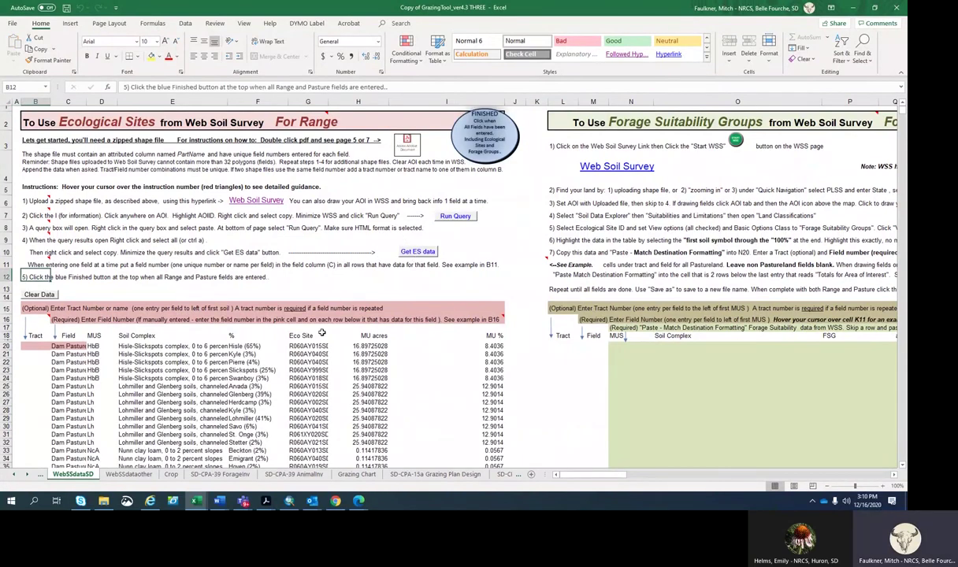
Clear the North Pasture records in C80:I91 from the imported ecological site data on the WebSSdataSD sheet.
scroll(311, 319, down, 2)
scroll(321, 332, down, 1)
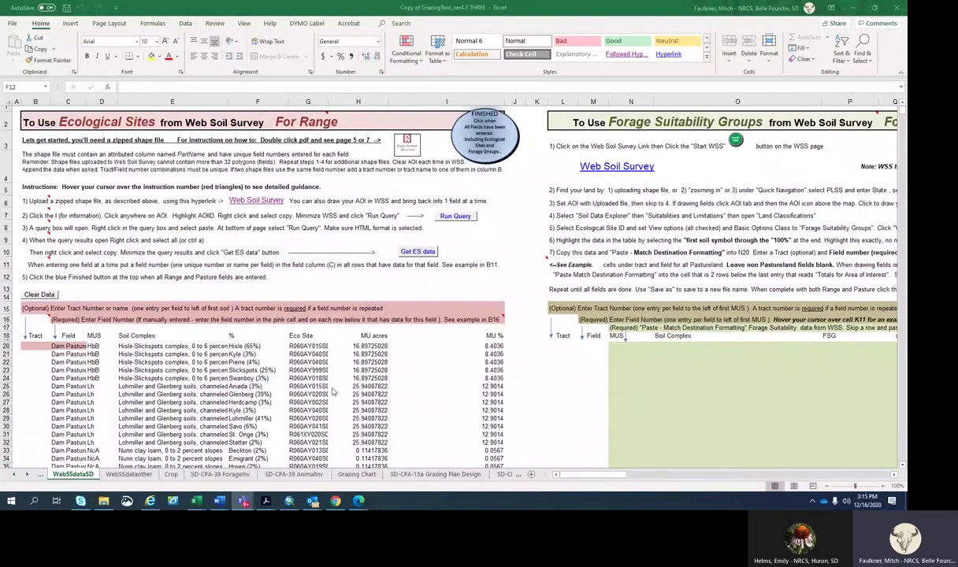
scroll(169, 367, down, 1)
scroll(179, 386, down, 4)
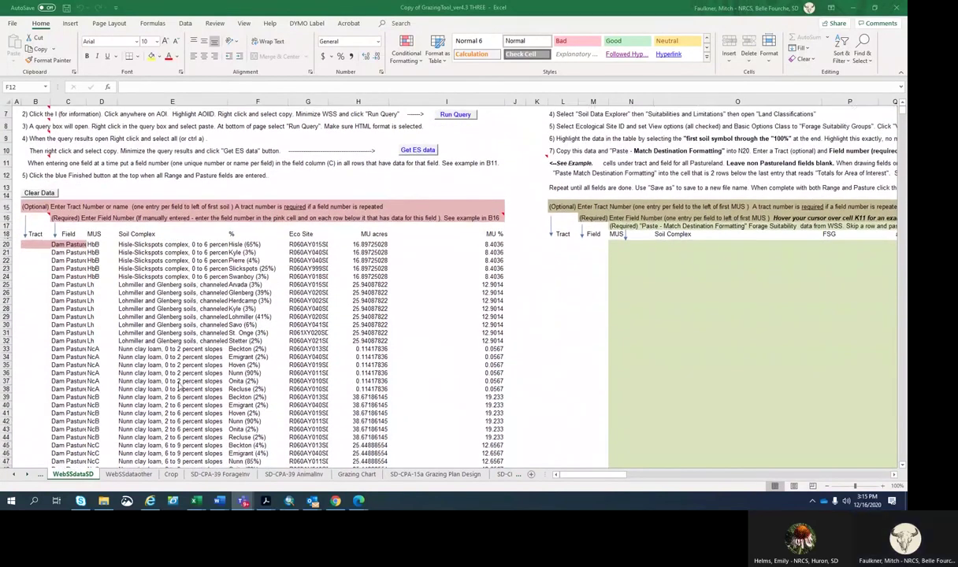
scroll(179, 386, down, 5)
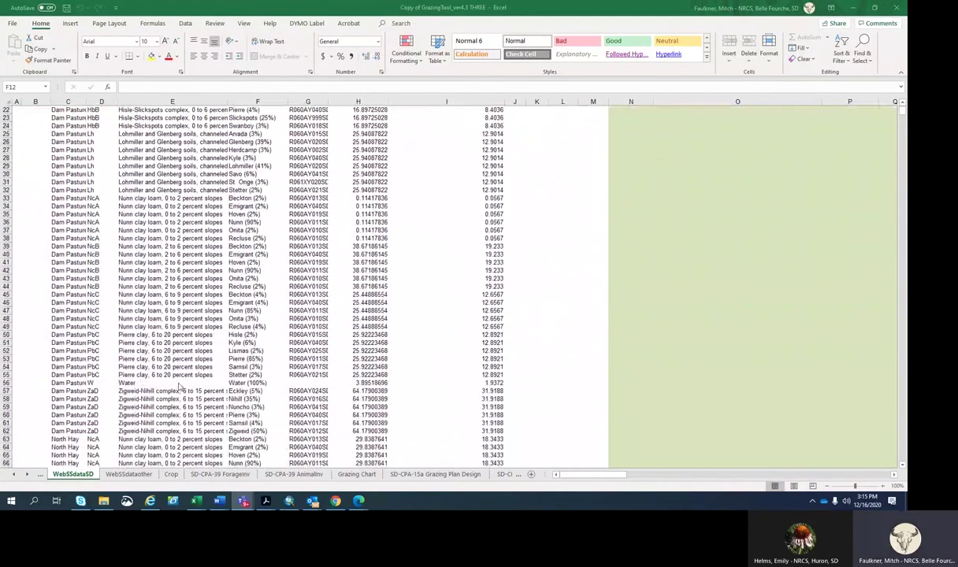
scroll(180, 386, down, 4)
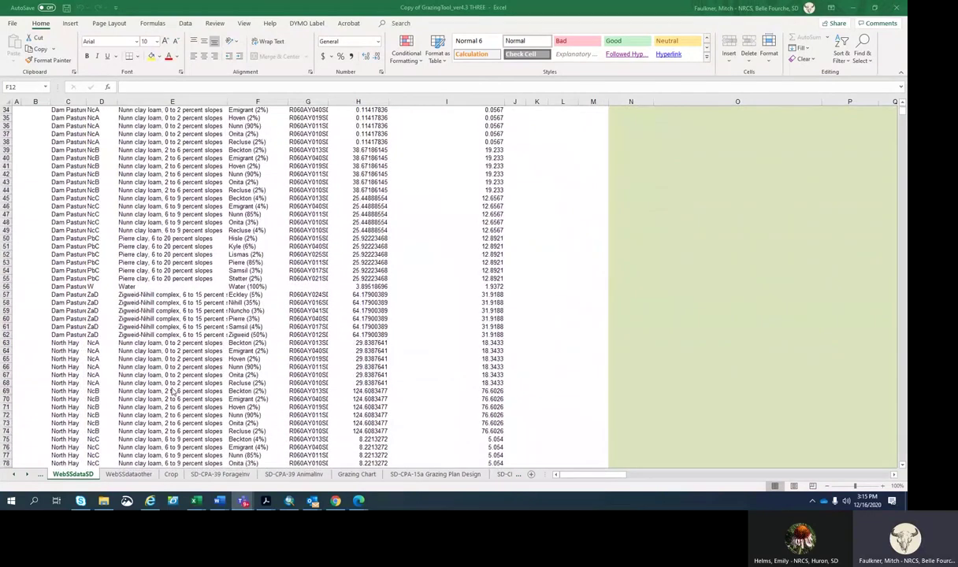
scroll(171, 392, down, 4)
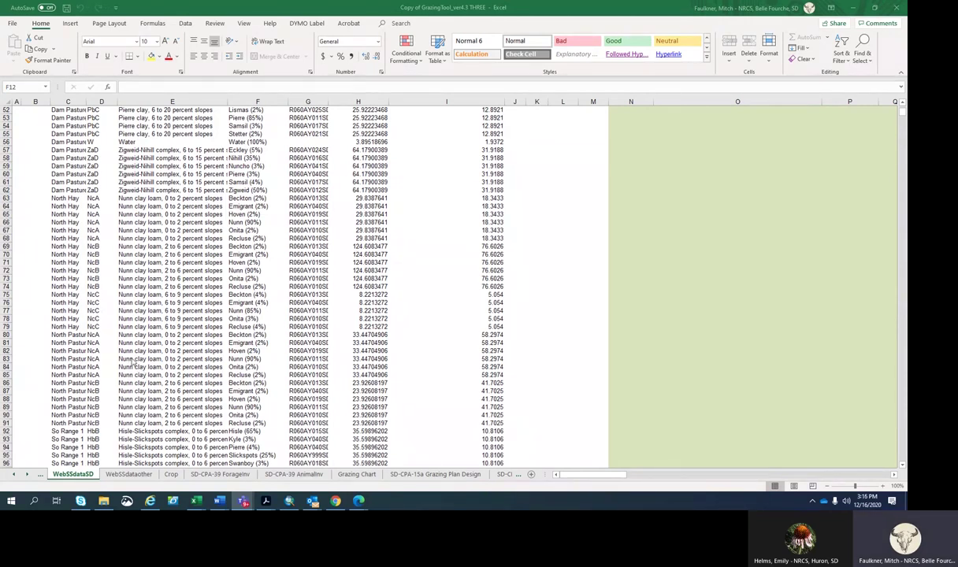
click(69, 336)
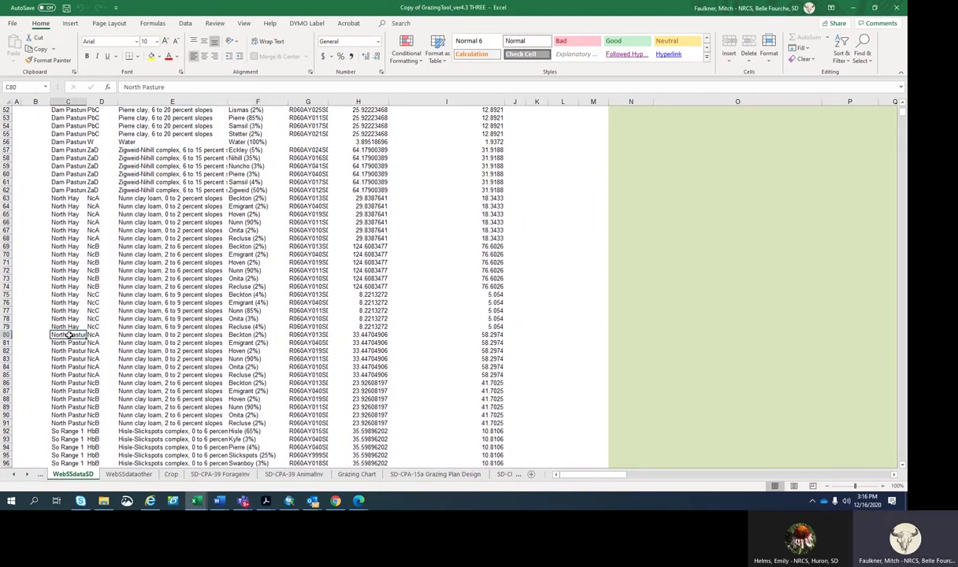
drag(69, 336, 445, 402)
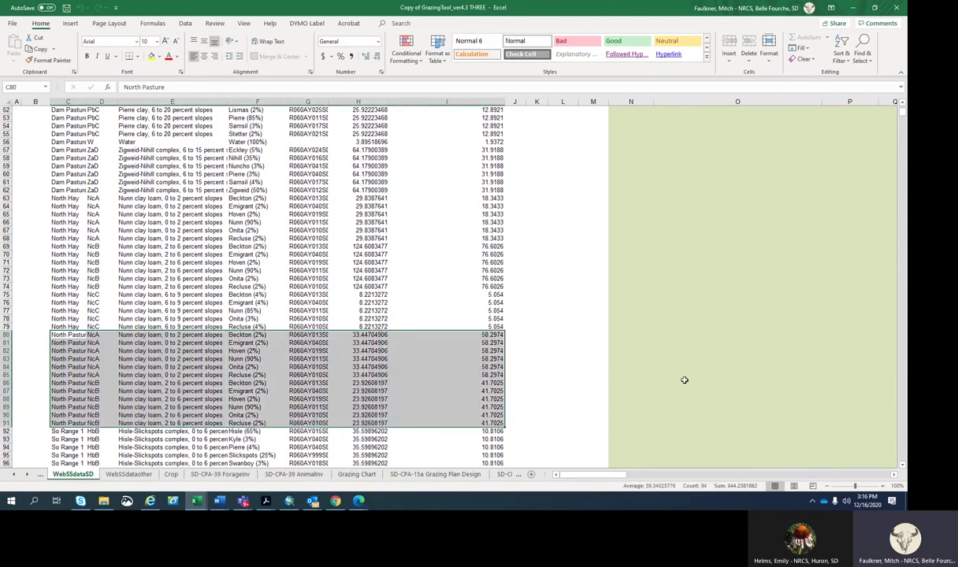
key(Delete)
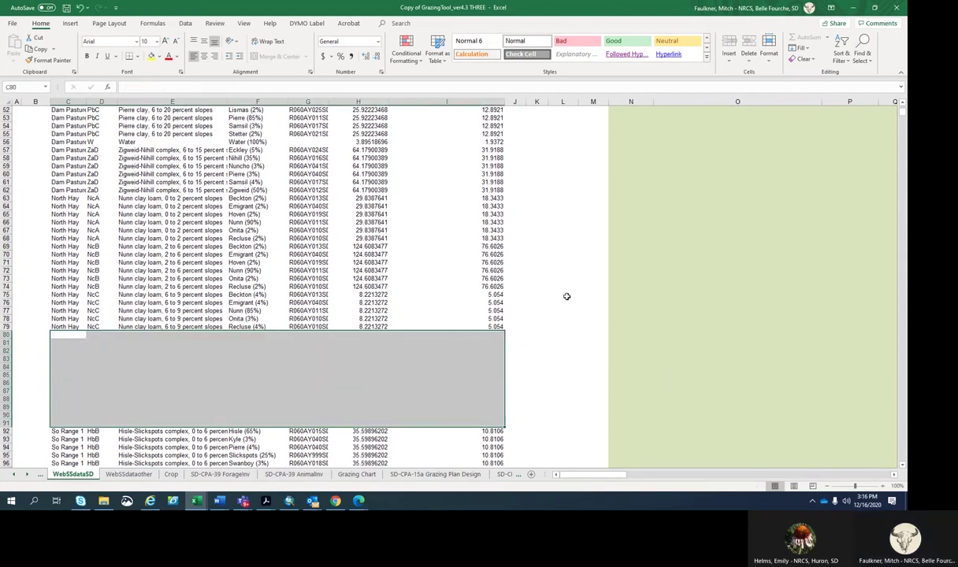
click(492, 358)
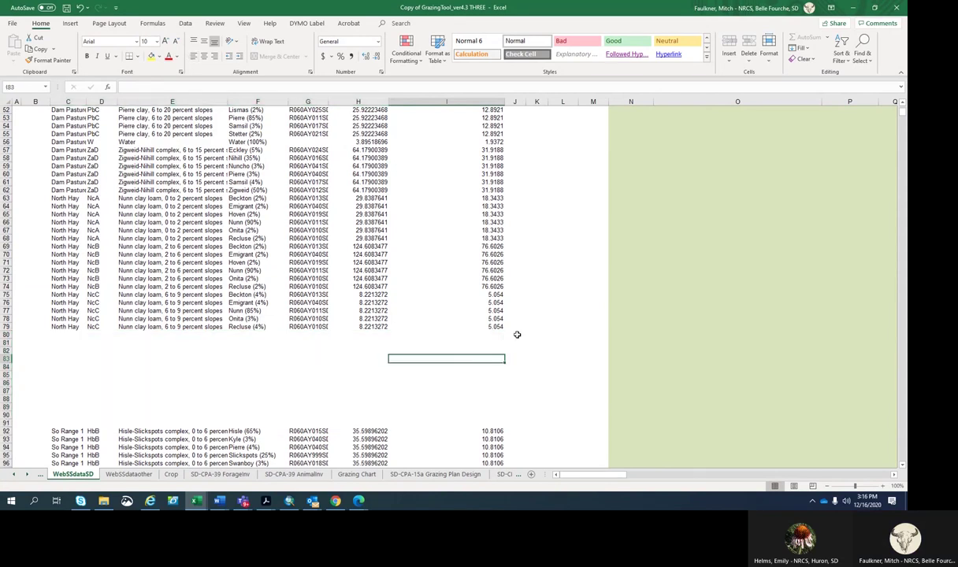
Review the Forage Suitability Groups instructions for pasture, and switch to Web Soil Survey to locate North Pasture on the soil map.
scroll(531, 318, up, 13)
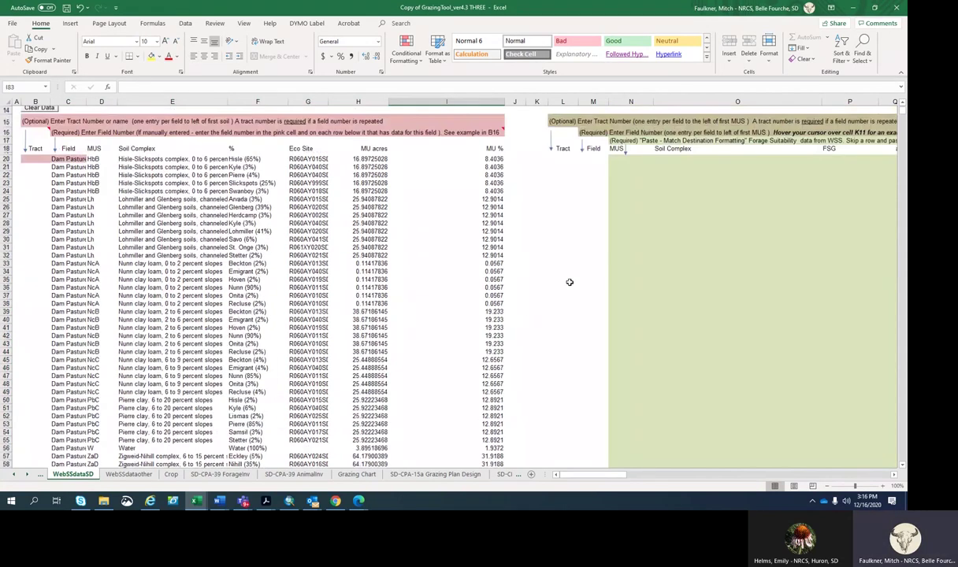
scroll(569, 282, up, 4)
drag(591, 475, 619, 482)
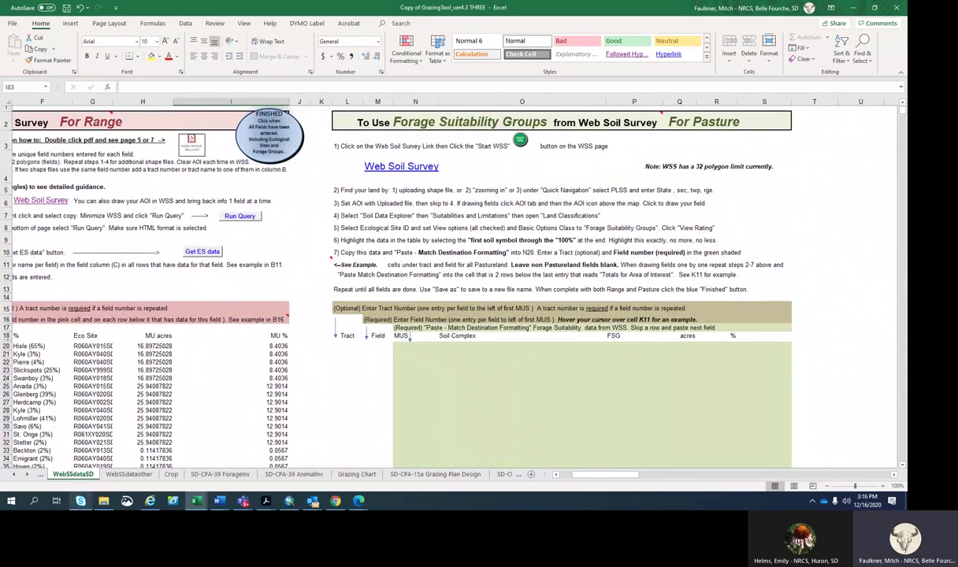
mouse_move(359, 501)
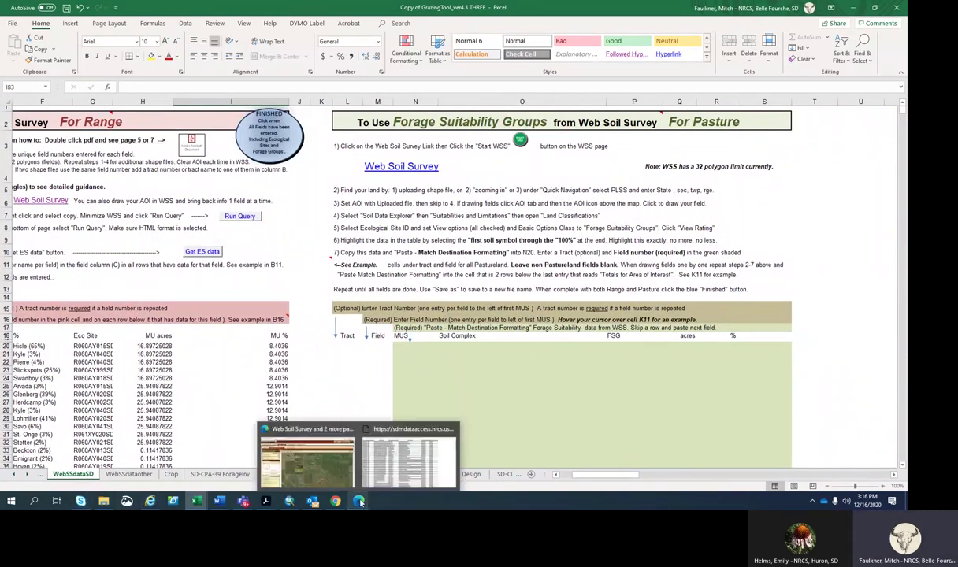
click(322, 463)
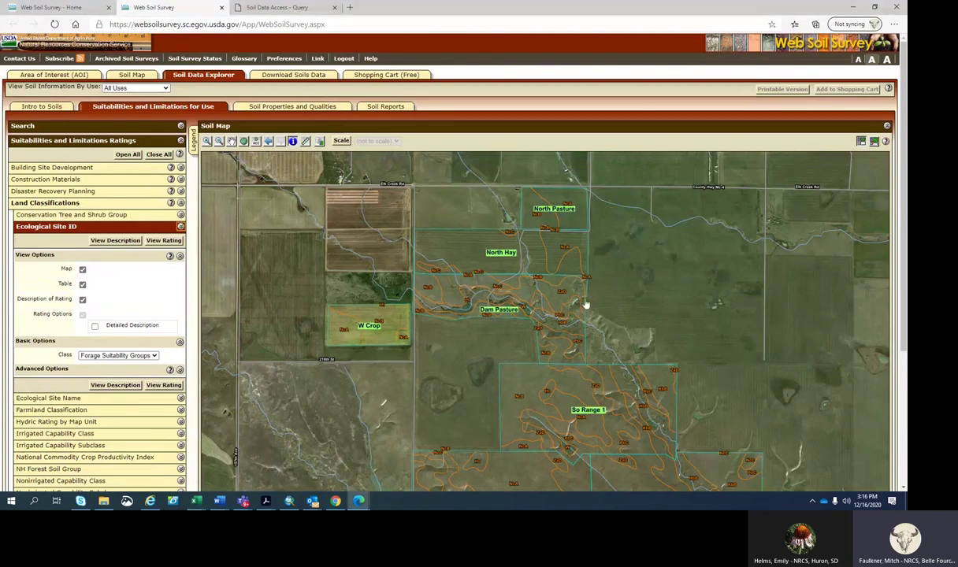
scroll(683, 306, down, 3)
scroll(664, 297, up, 2)
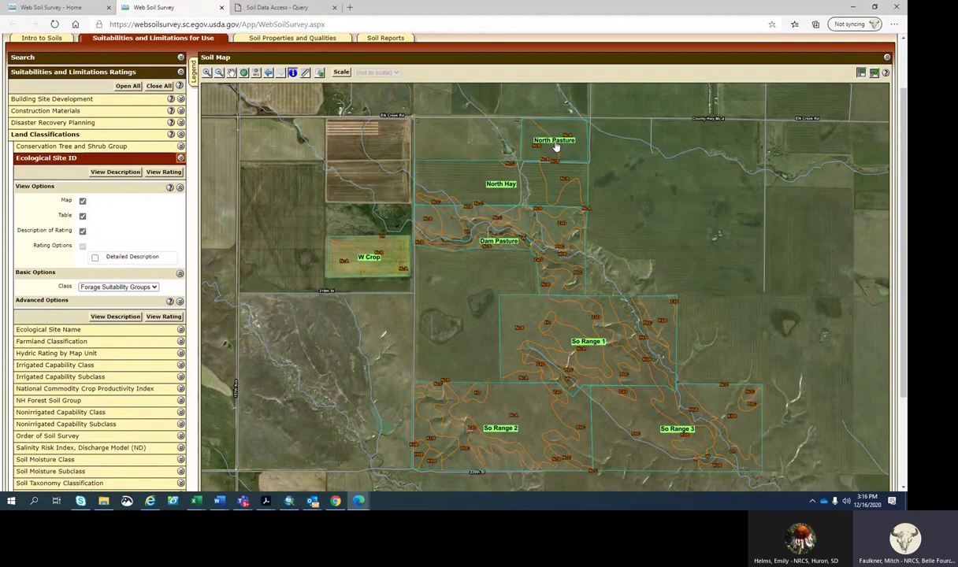
scroll(555, 147, up, 2)
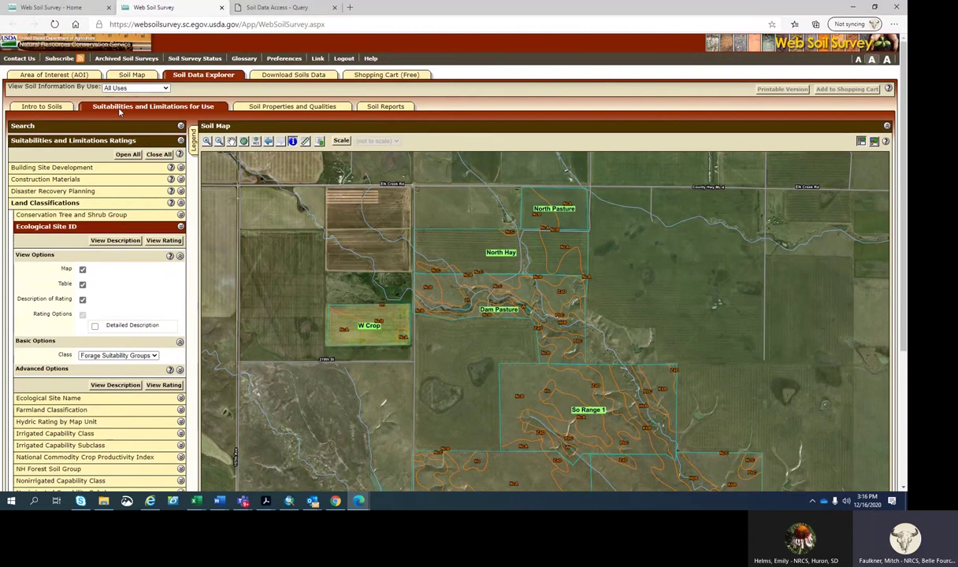
Run the Ecological Site ID rating with the class Forage Suitability Groups and display its summary by map unit tables.
click(180, 227)
click(181, 228)
click(154, 356)
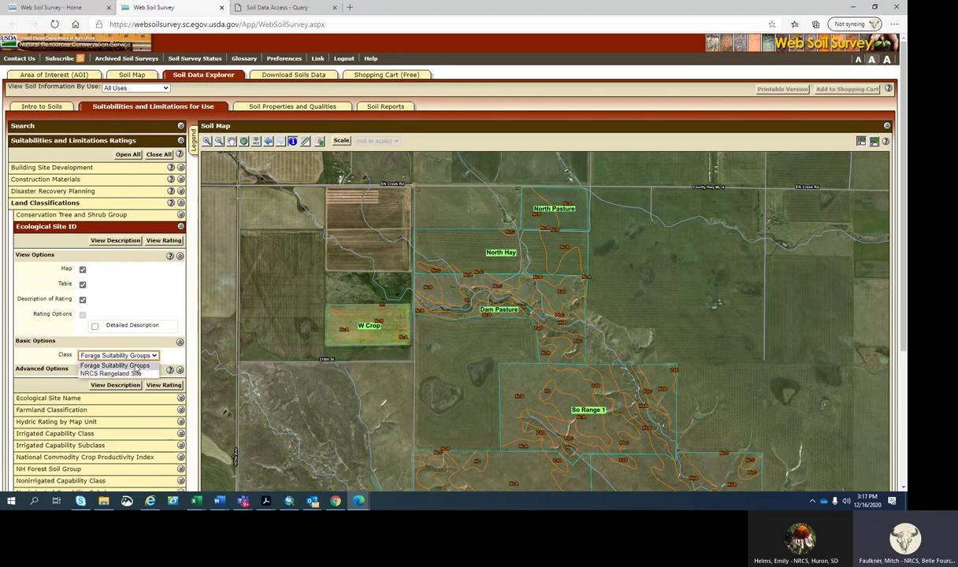
click(134, 366)
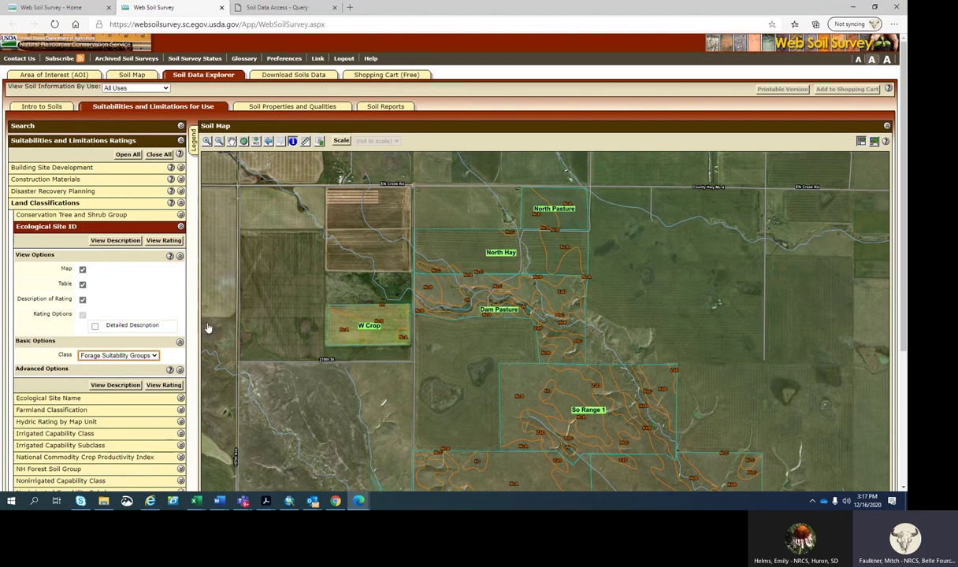
click(153, 386)
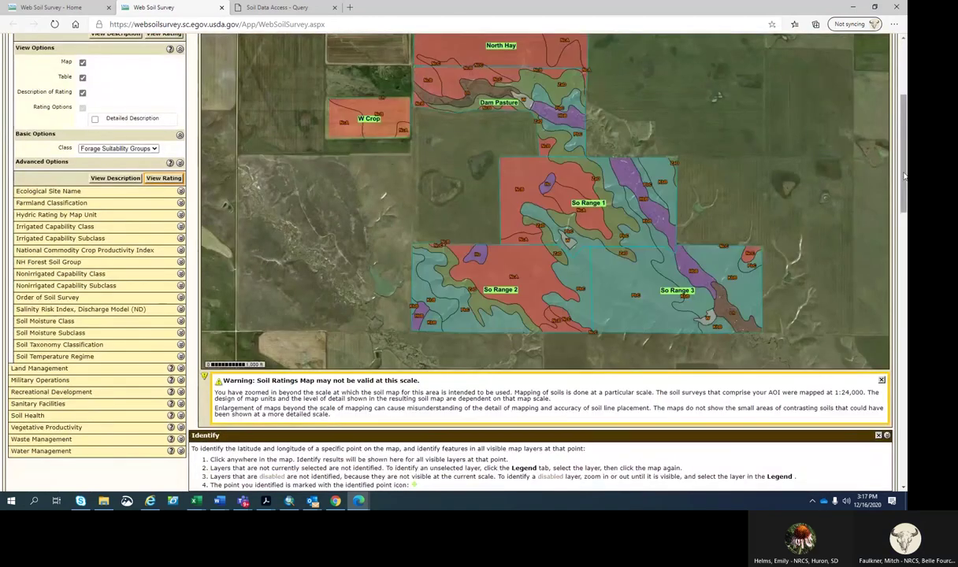
scroll(904, 177, up, 2)
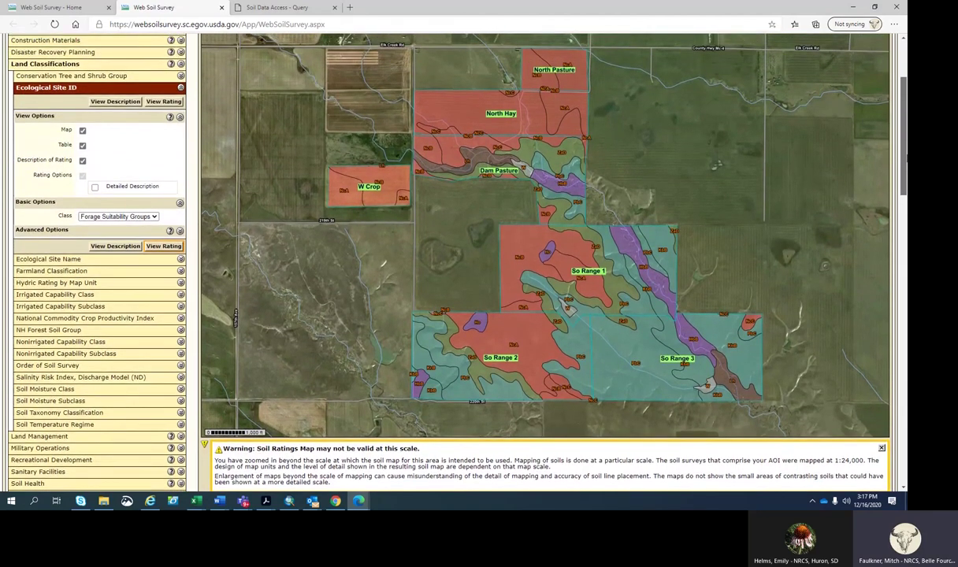
drag(906, 158, 905, 305)
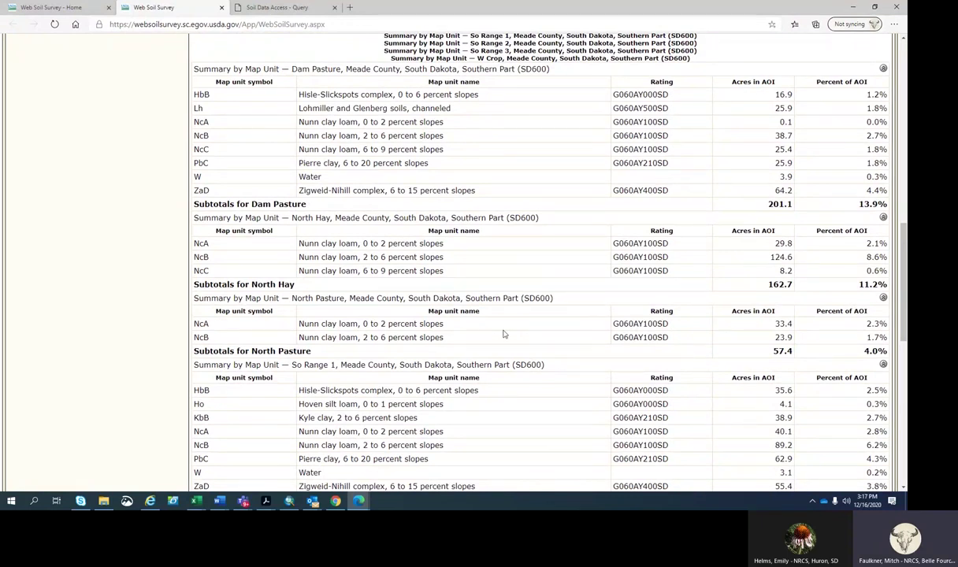
Check instruction 6 on highlighting table data in the Excel grazing tool, and return to the rating tables in Web Soil Survey.
key(alt+Tab)
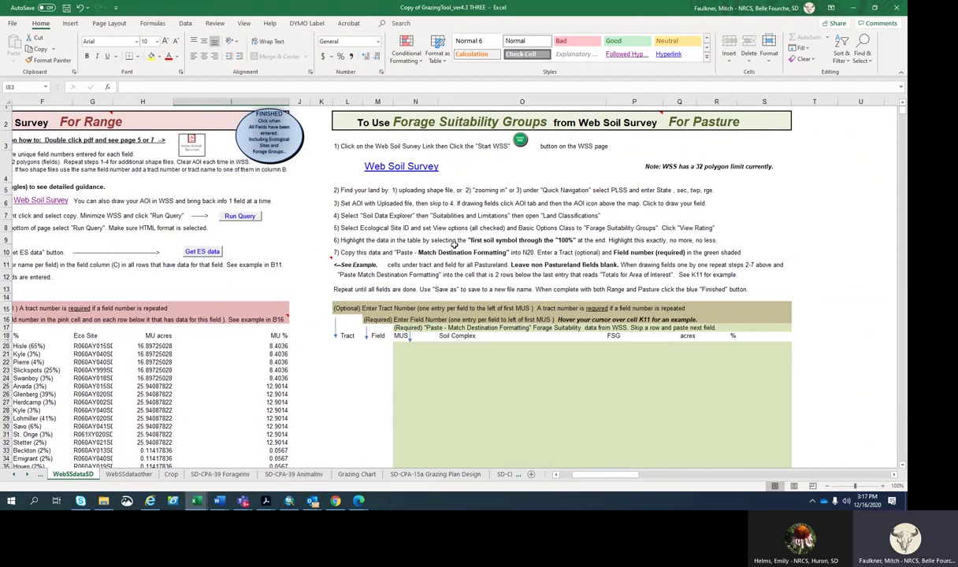
click(335, 241)
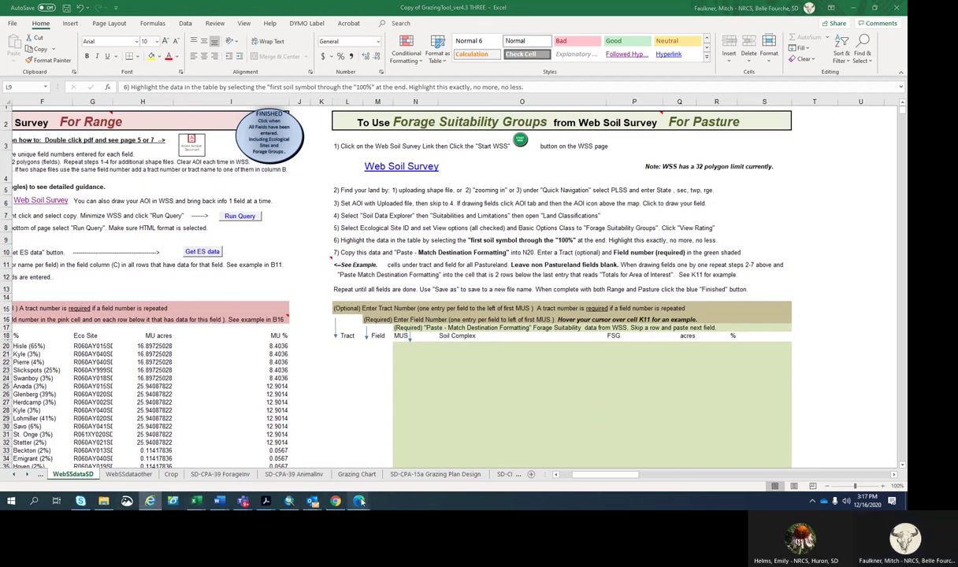
mouse_move(356, 501)
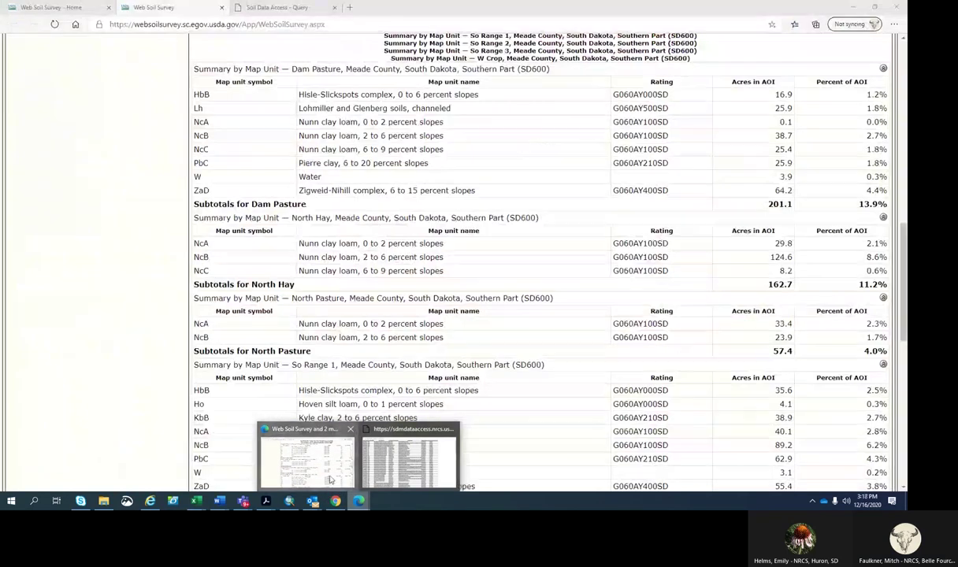
click(308, 444)
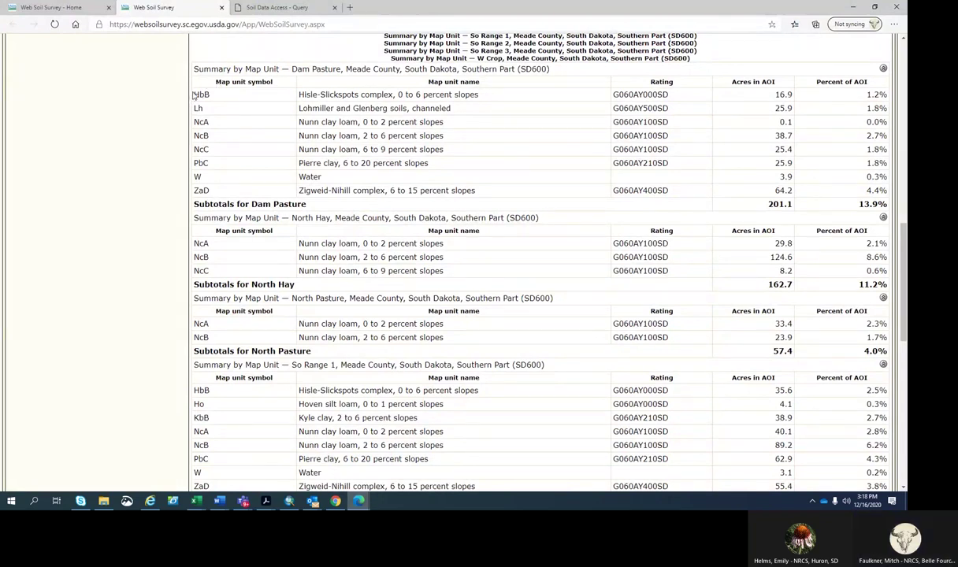
Copy the rating table data from the first Dam Pasture soil symbol through the 100.0% total for the area of interest.
drag(193, 95, 872, 344)
right_click(872, 344)
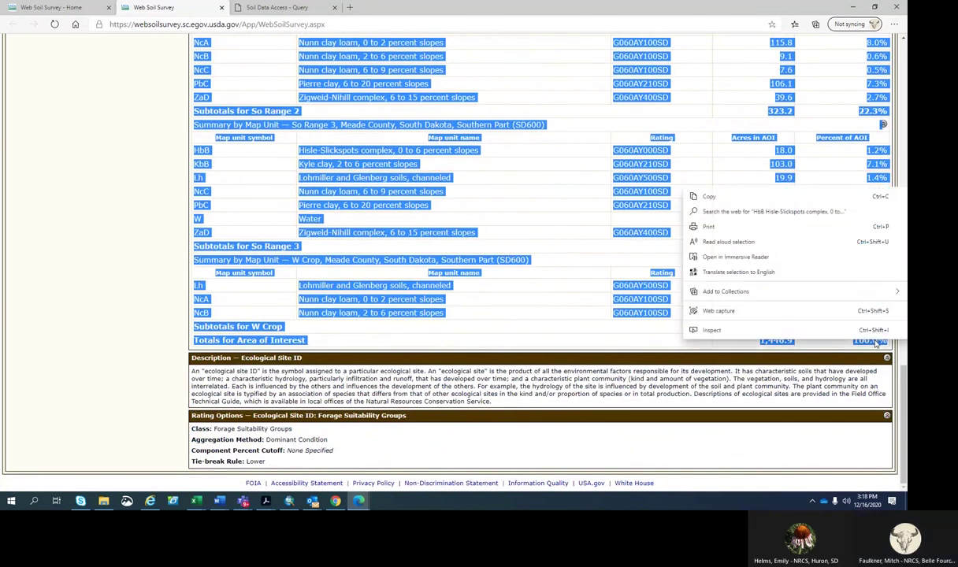
click(728, 199)
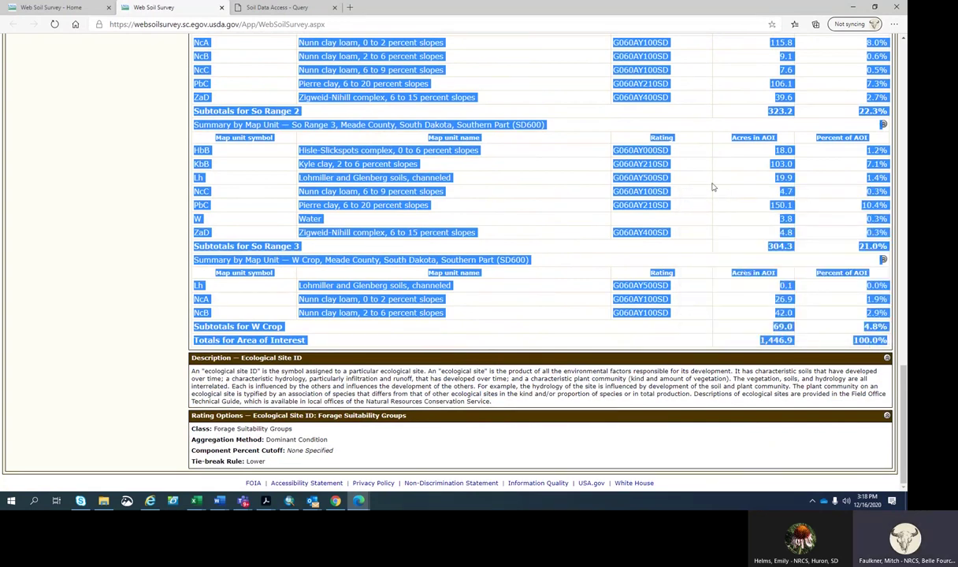
Switch to the Copy of GrazingTool_ver4.3 THREE workbook and paste the copied soil data into N20 with Match Destination Formatting.
mouse_move(196, 500)
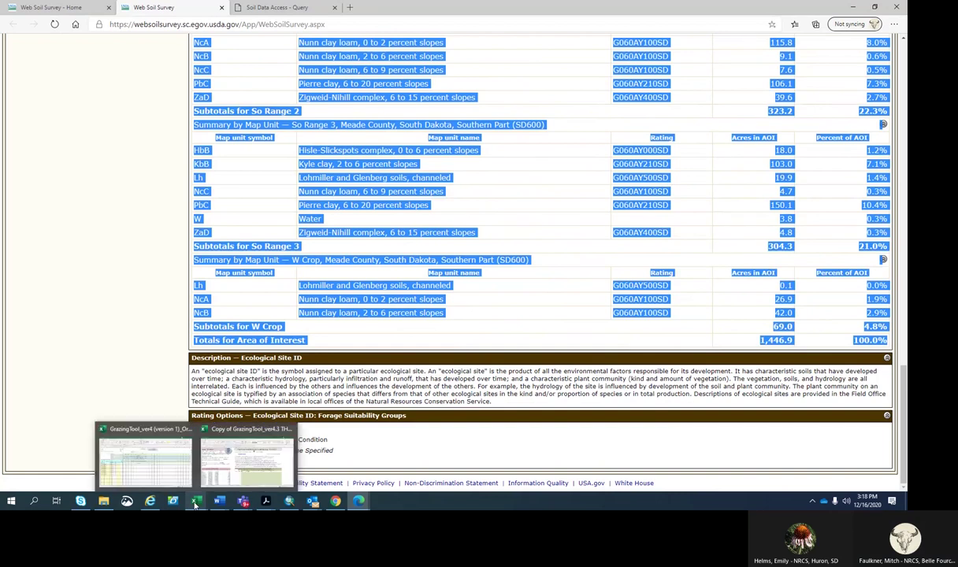
click(249, 479)
click(405, 347)
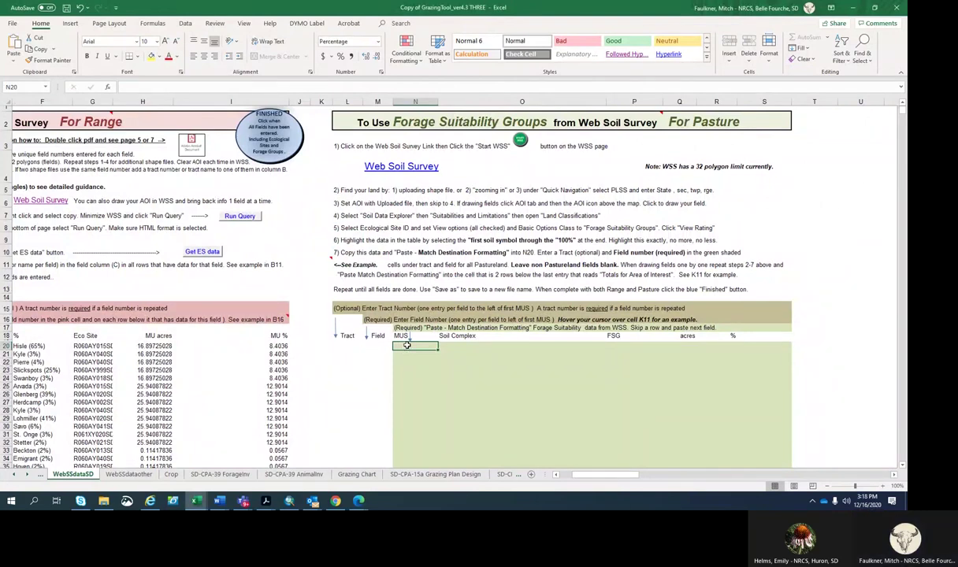
right_click(410, 351)
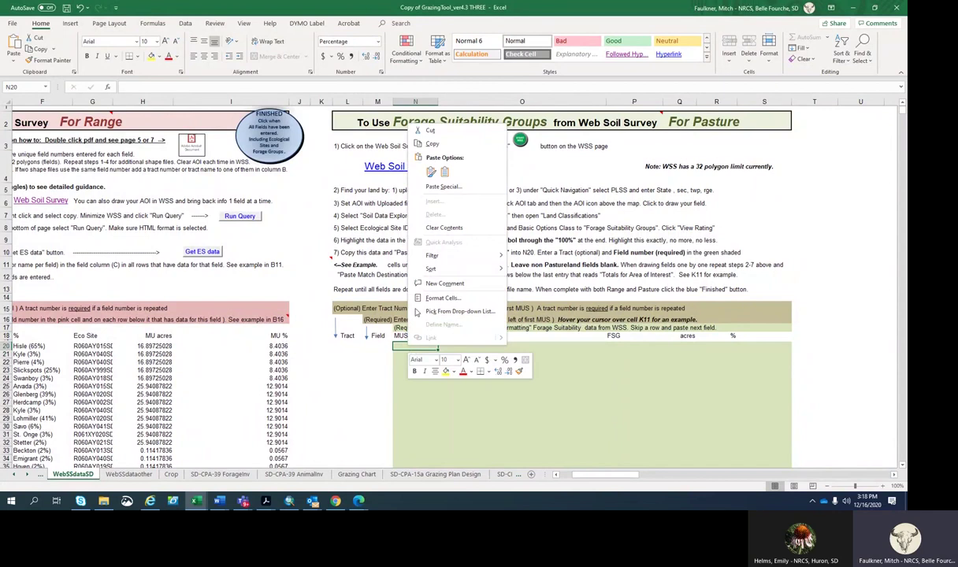
click(445, 173)
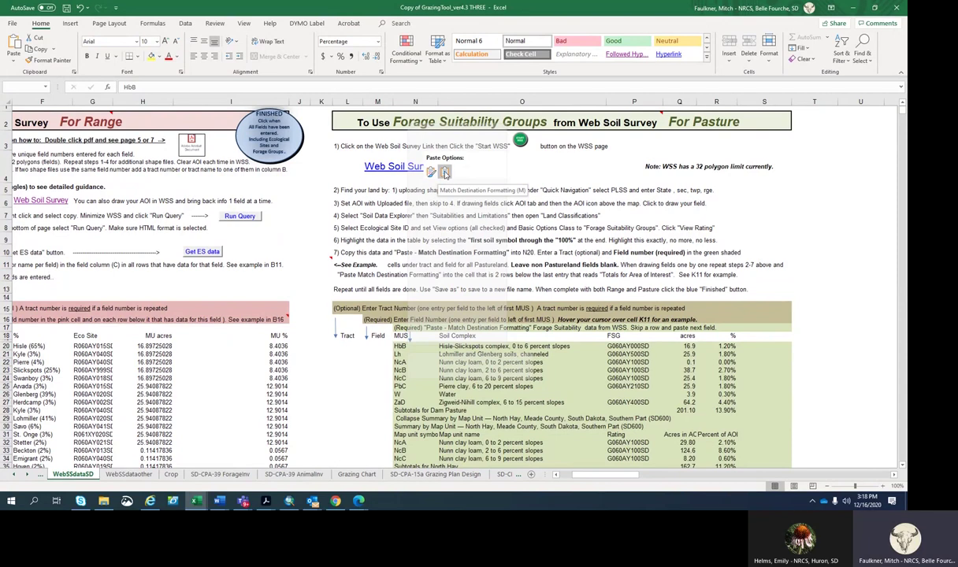
click(445, 174)
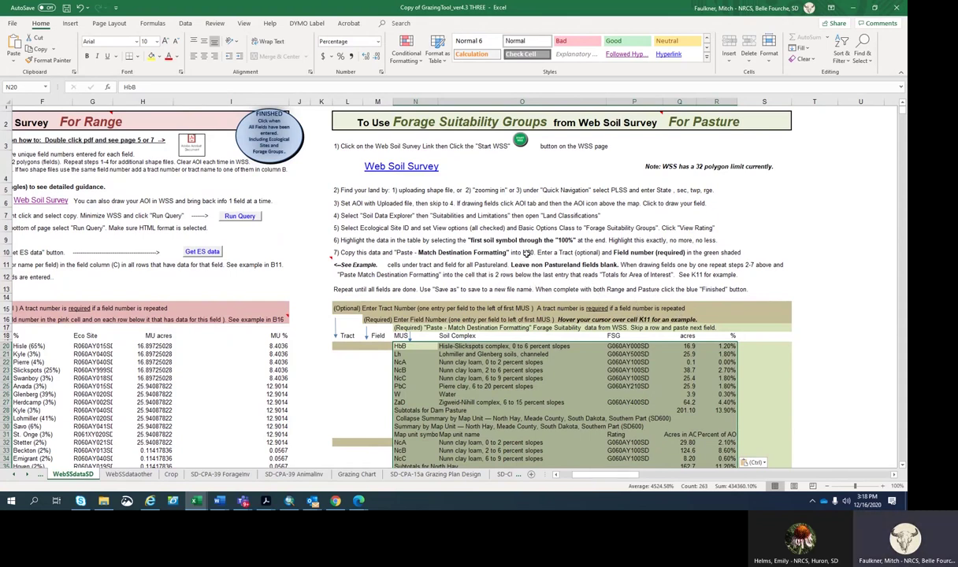
Enter No Past as the field number in M39, beside the first North Pasture soil symbol.
scroll(525, 253, down, 1)
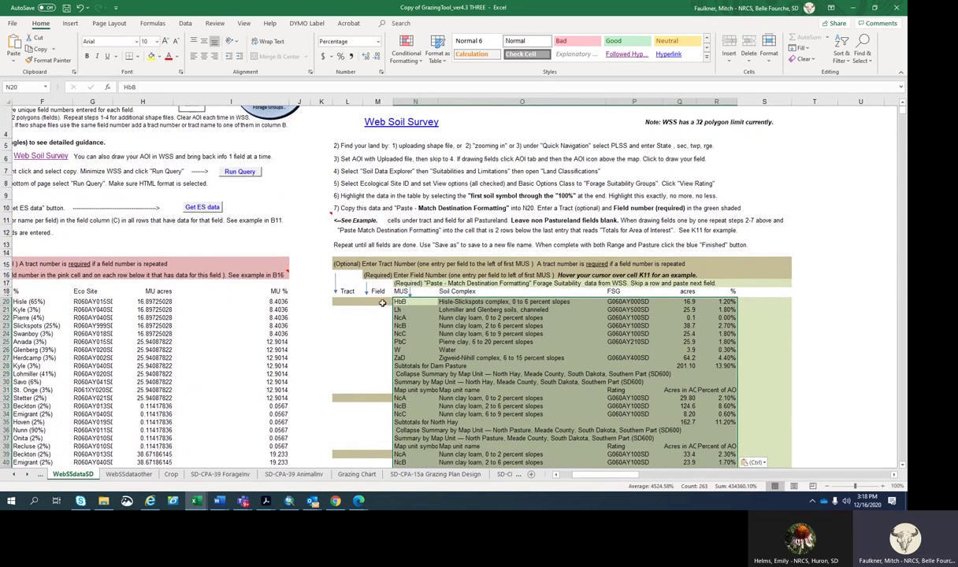
click(382, 302)
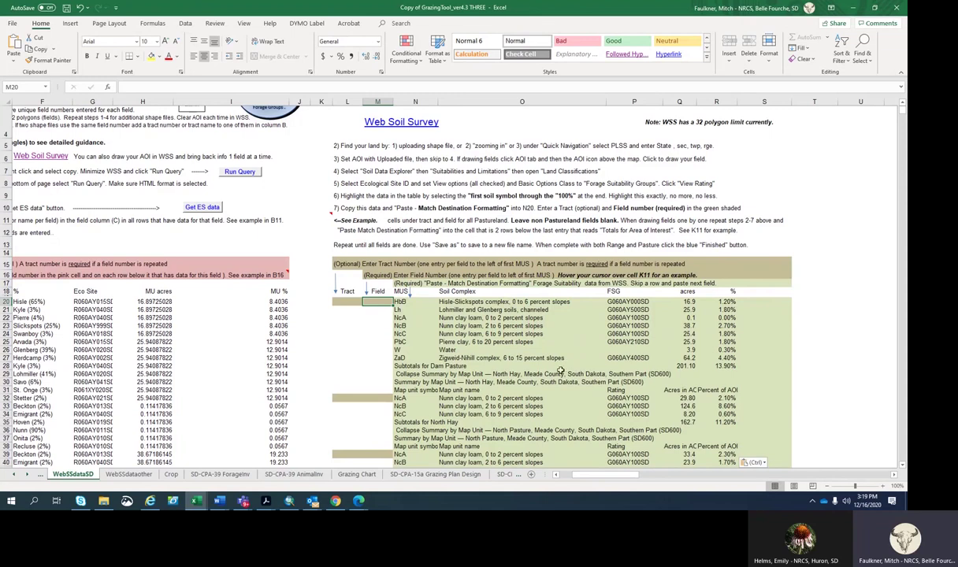
scroll(559, 370, down, 1)
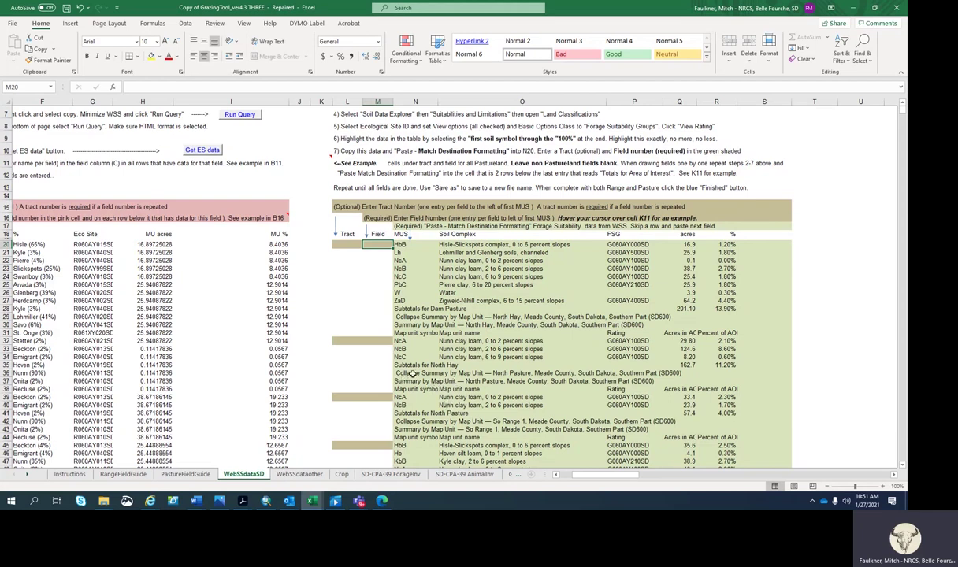
click(496, 373)
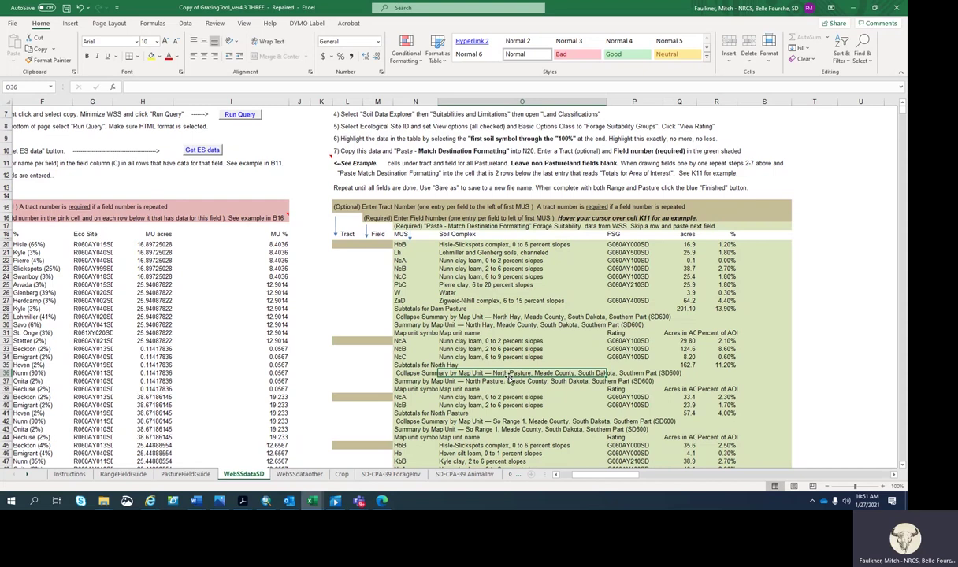
key(Down)
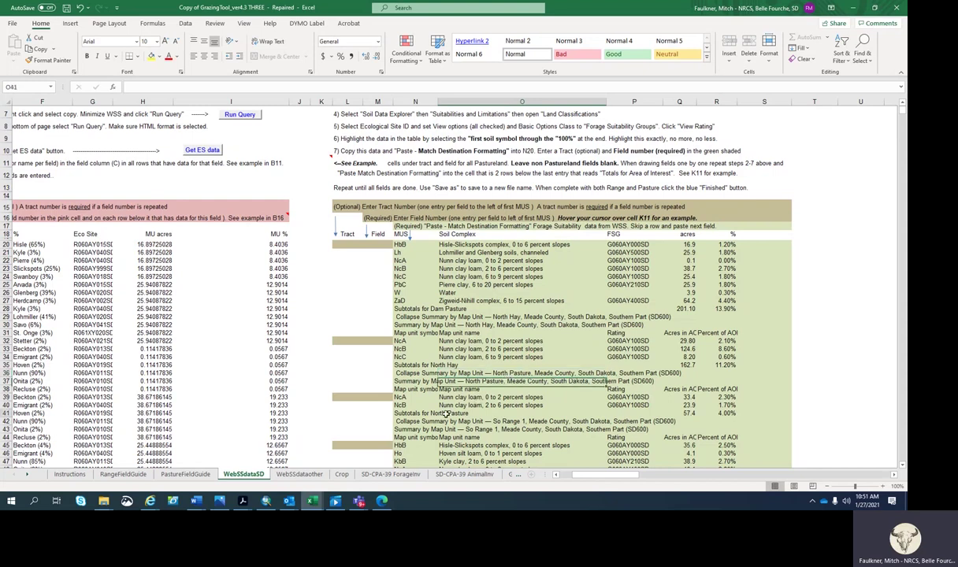
drag(399, 397, 402, 405)
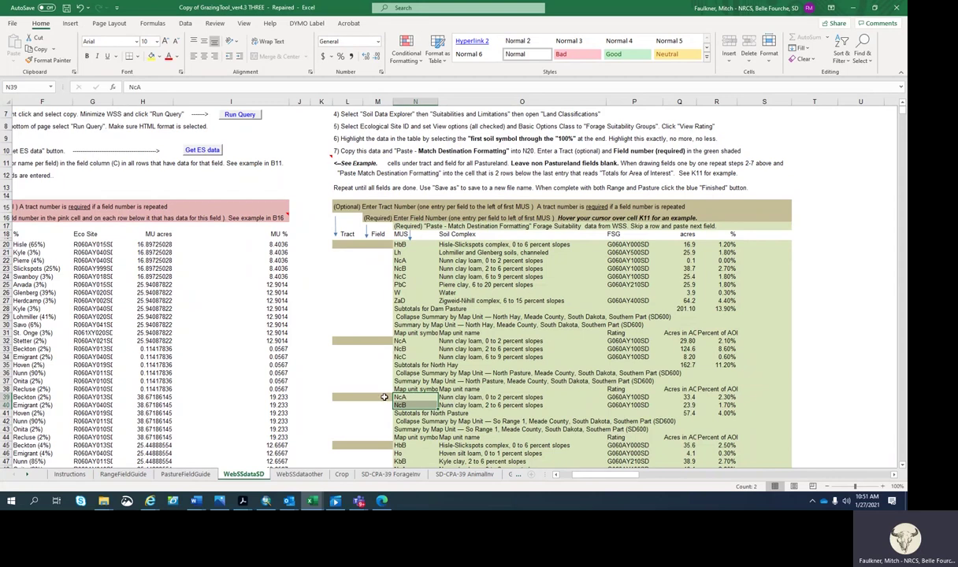
click(385, 397)
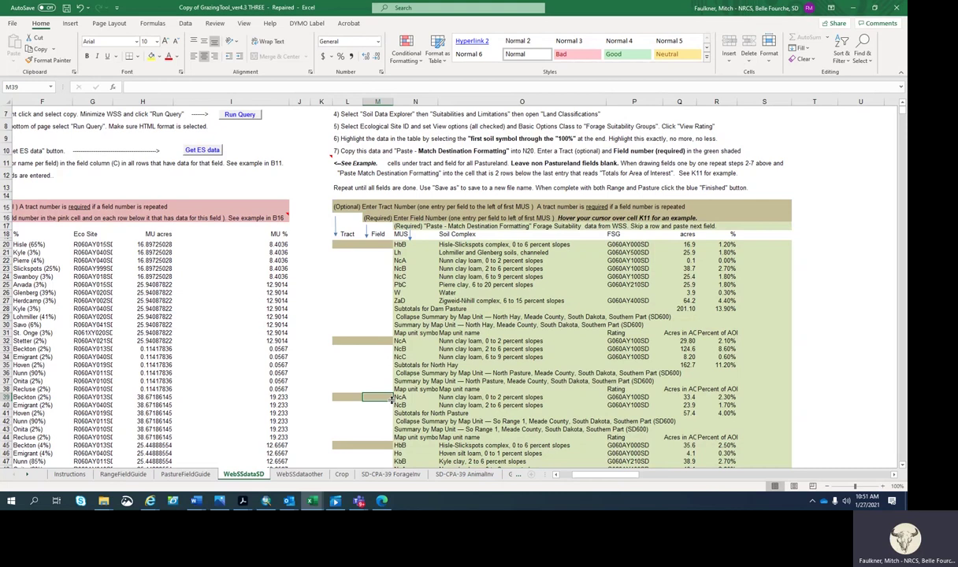
text(No Past)
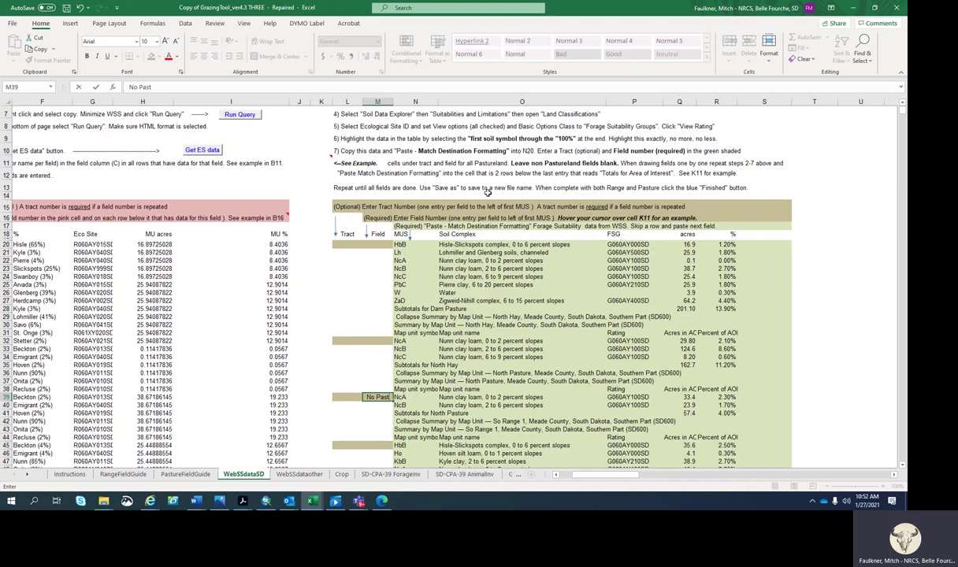
Finish the import, making all plant communities available for each site and sorting them from low to high productivity.
scroll(331, 166, up, 2)
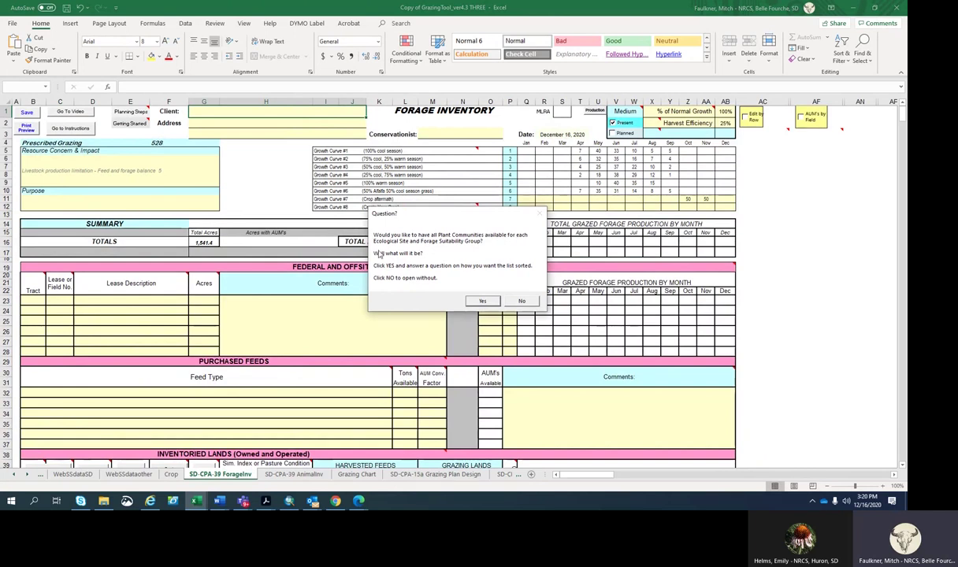
click(478, 303)
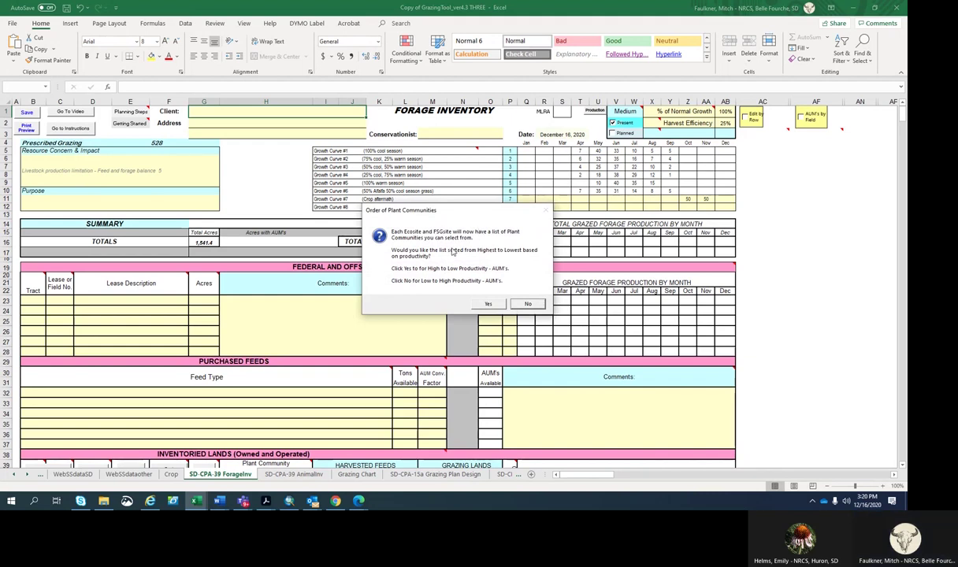
click(528, 304)
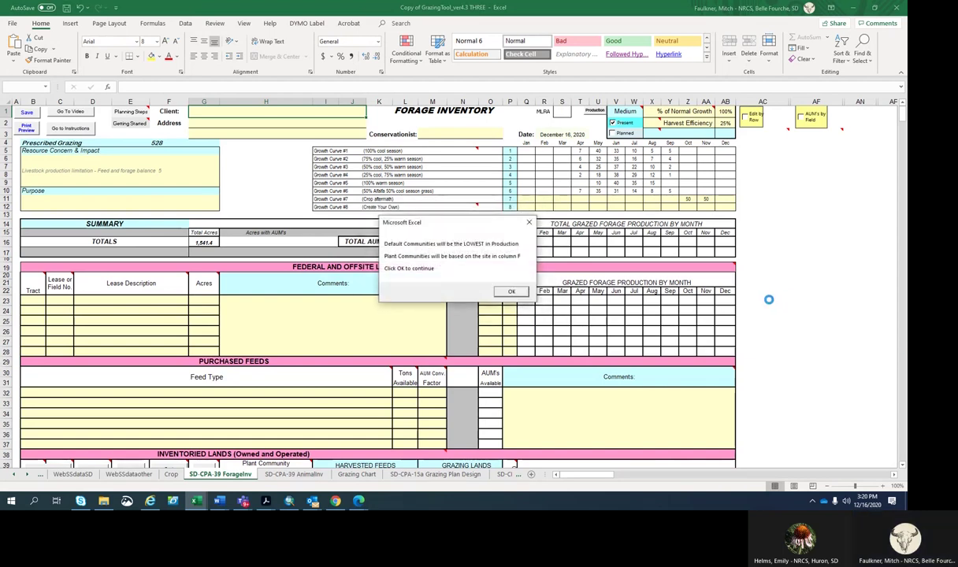
click(508, 292)
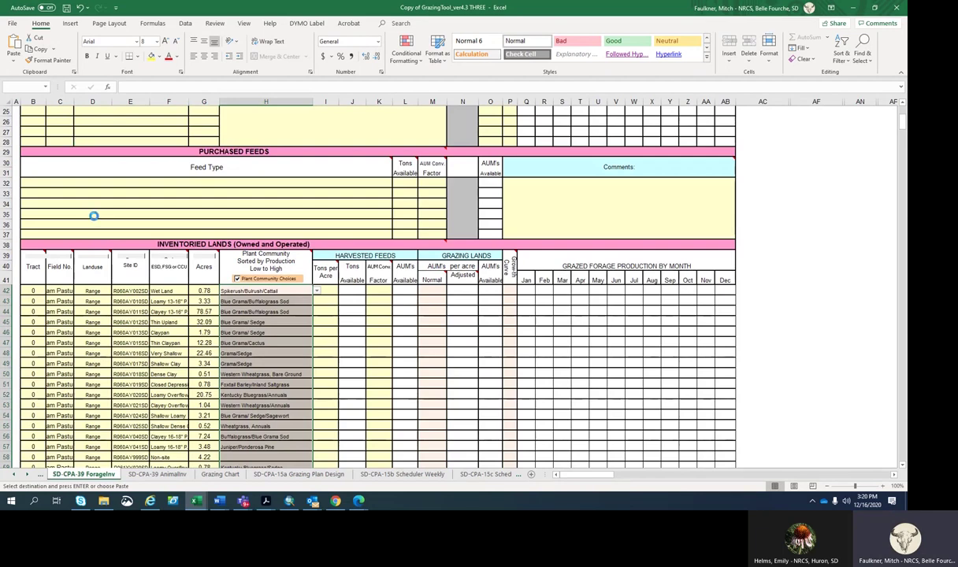
Widen column C of the Forage Inventory so the full field names in Inventoried Lands fit.
scroll(277, 361, down, 3)
scroll(278, 361, down, 4)
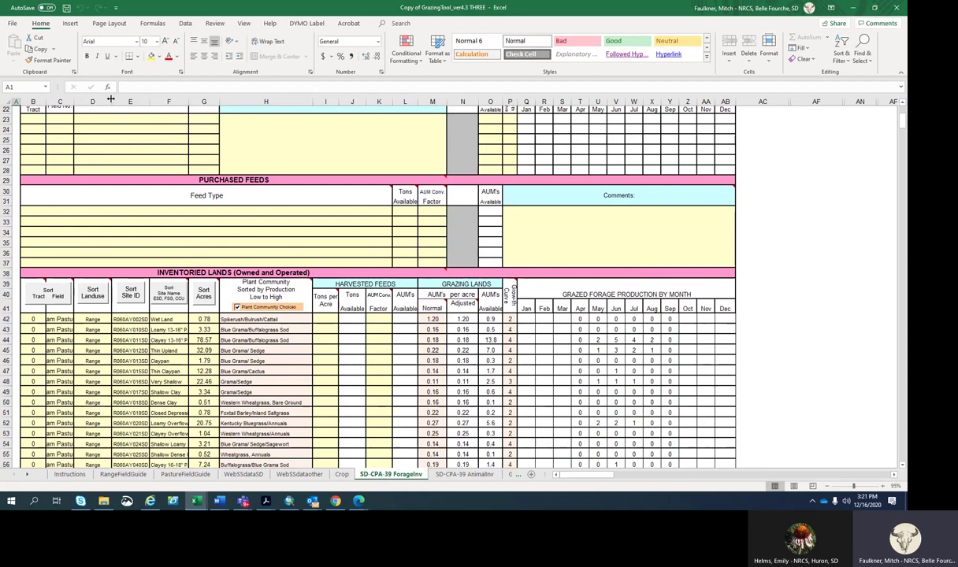
drag(75, 101, 123, 101)
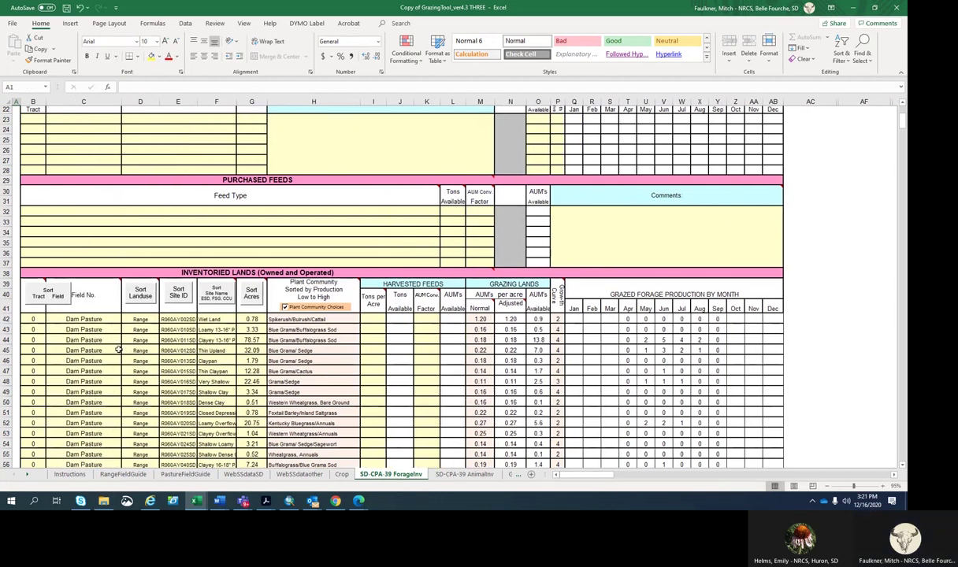
click(140, 101)
Examine the No Past row's land use, site name and available plant community choices in Inventoried Lands.
scroll(195, 294, down, 1)
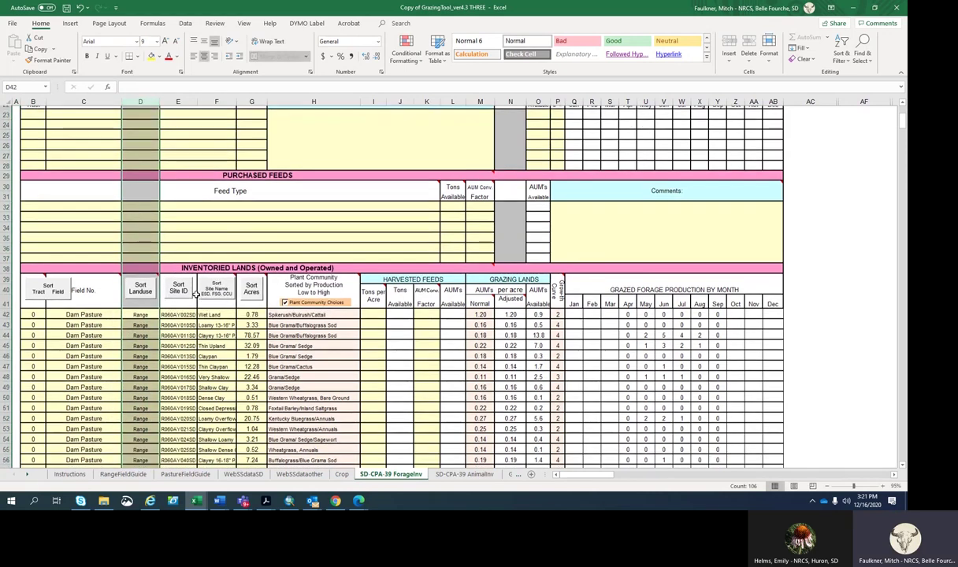
scroll(189, 331, down, 4)
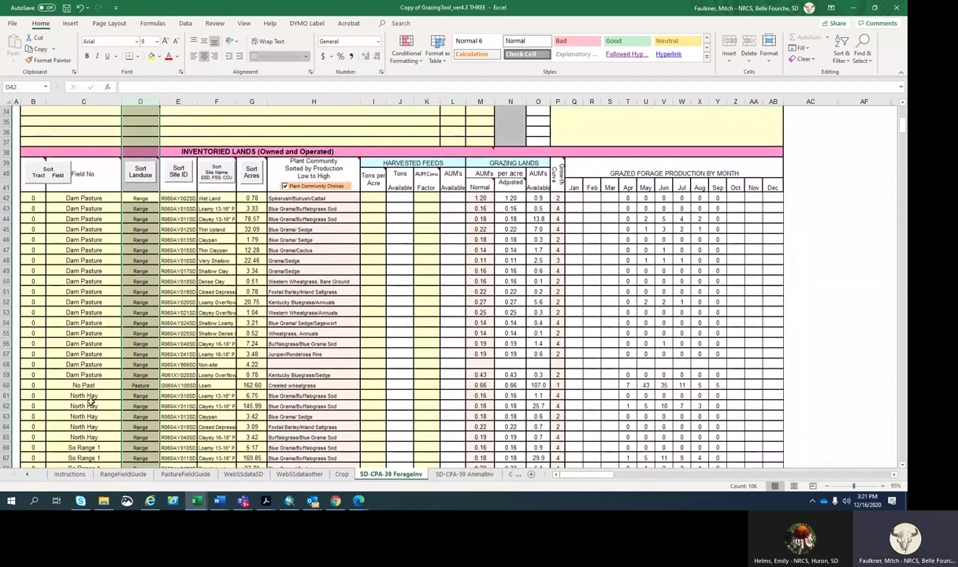
click(140, 385)
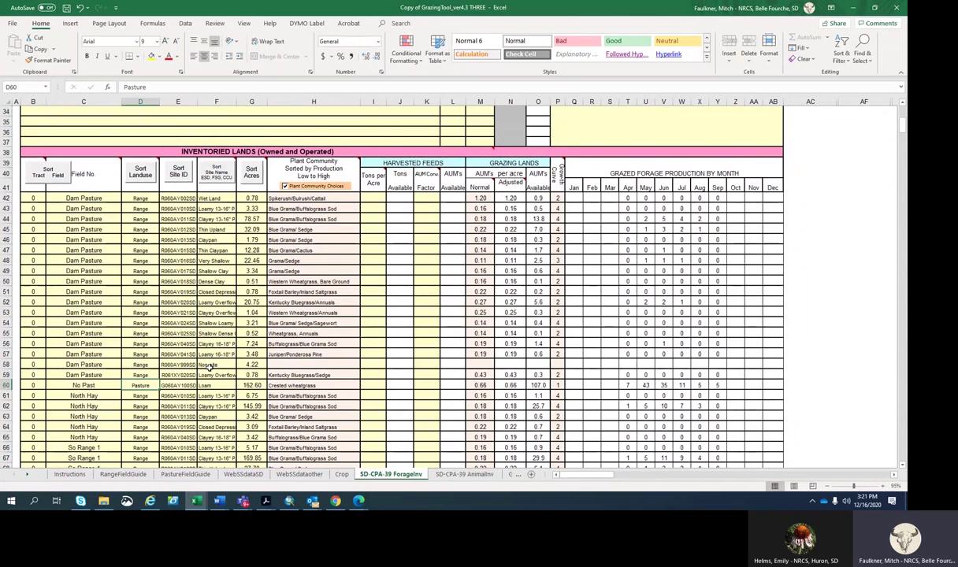
click(213, 387)
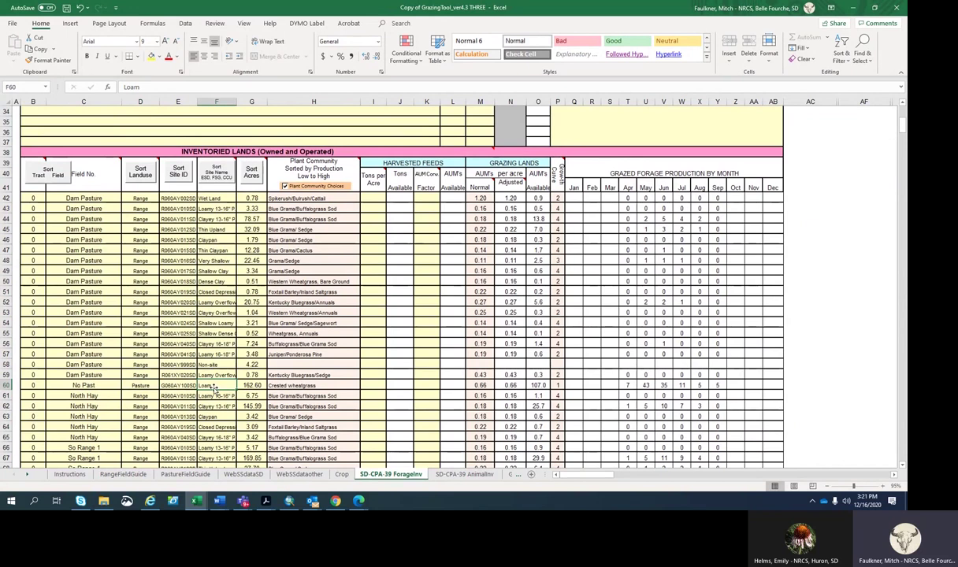
click(349, 388)
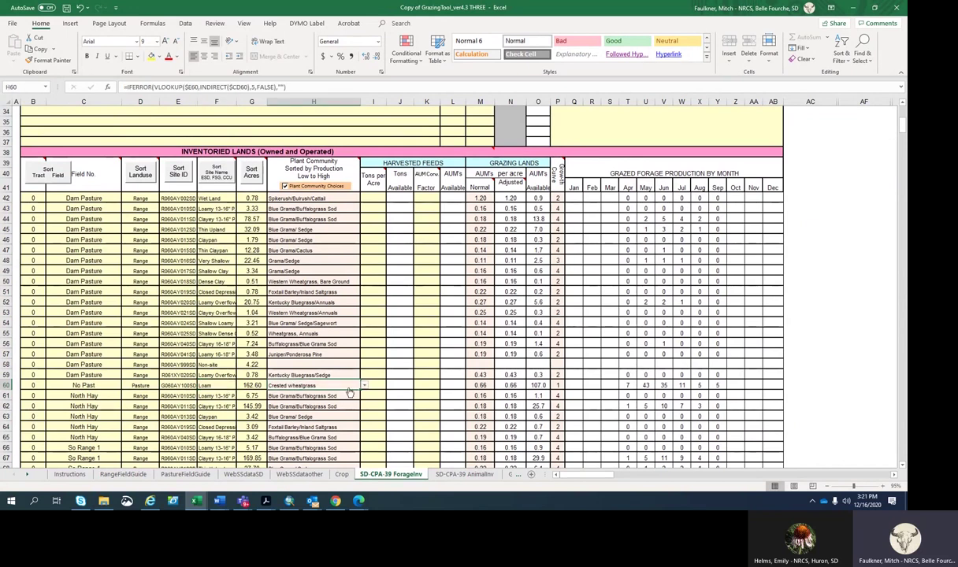
click(364, 386)
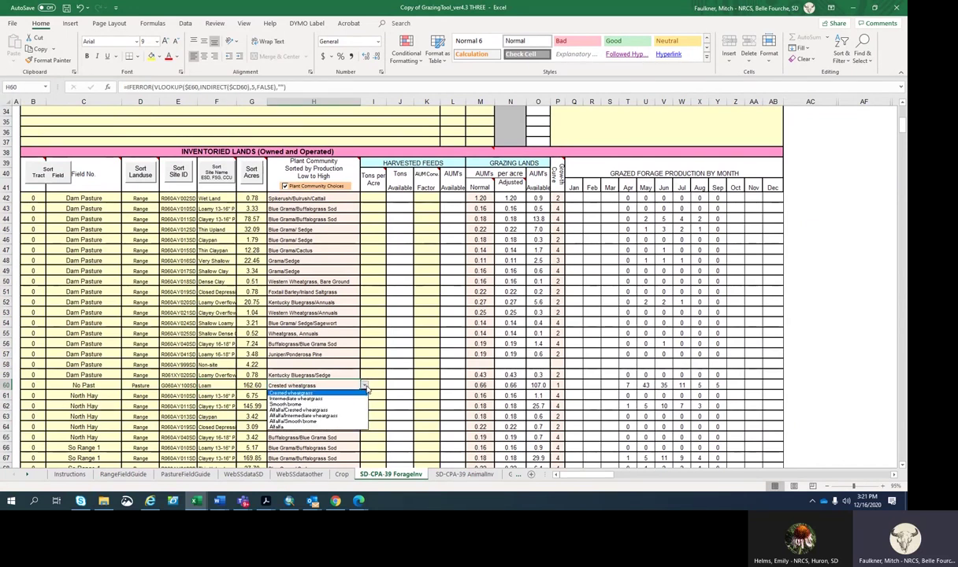
click(364, 387)
Clear the land use, site ID and site name from the W Crop rows 113 to 123 in Inventoried Lands.
scroll(178, 370, down, 1)
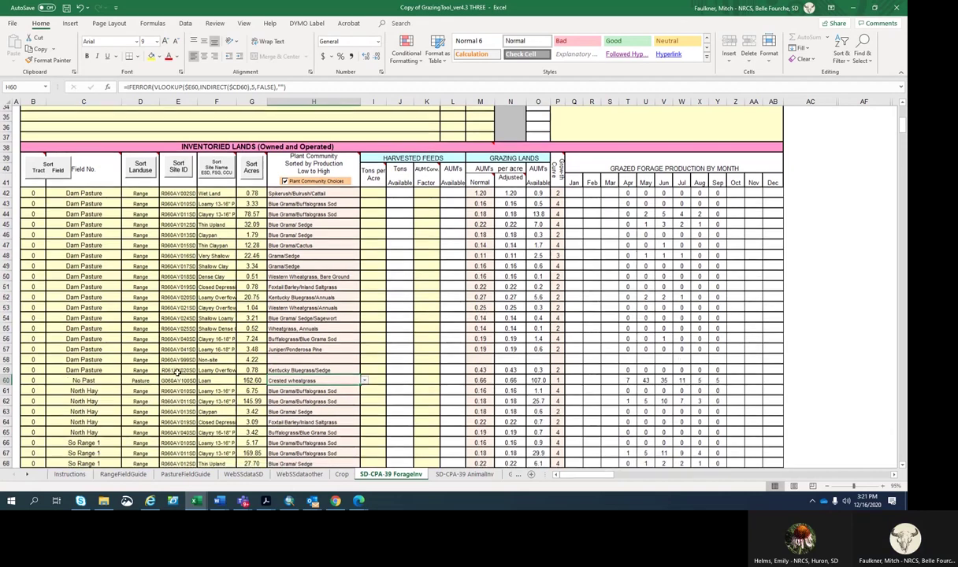
scroll(178, 370, down, 6)
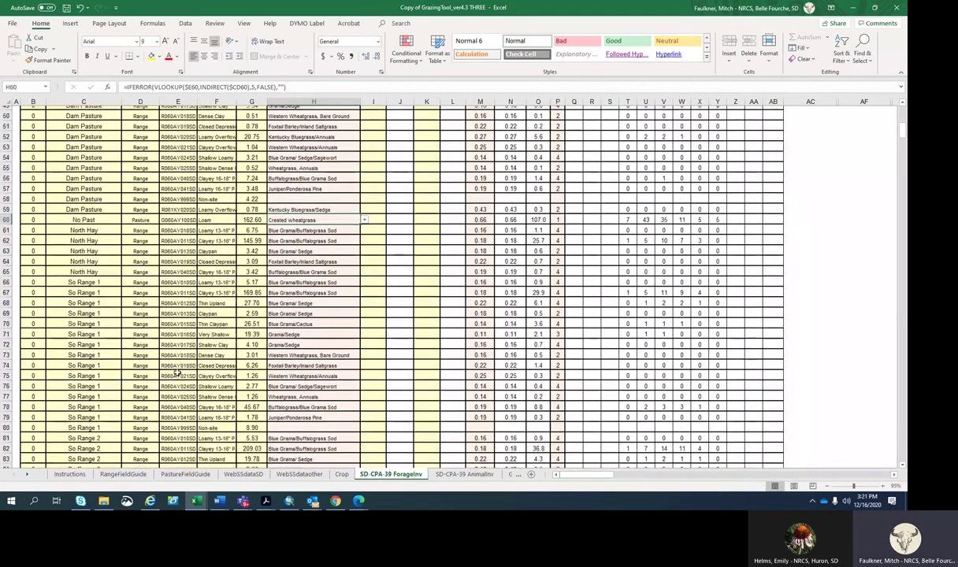
scroll(178, 371, down, 3)
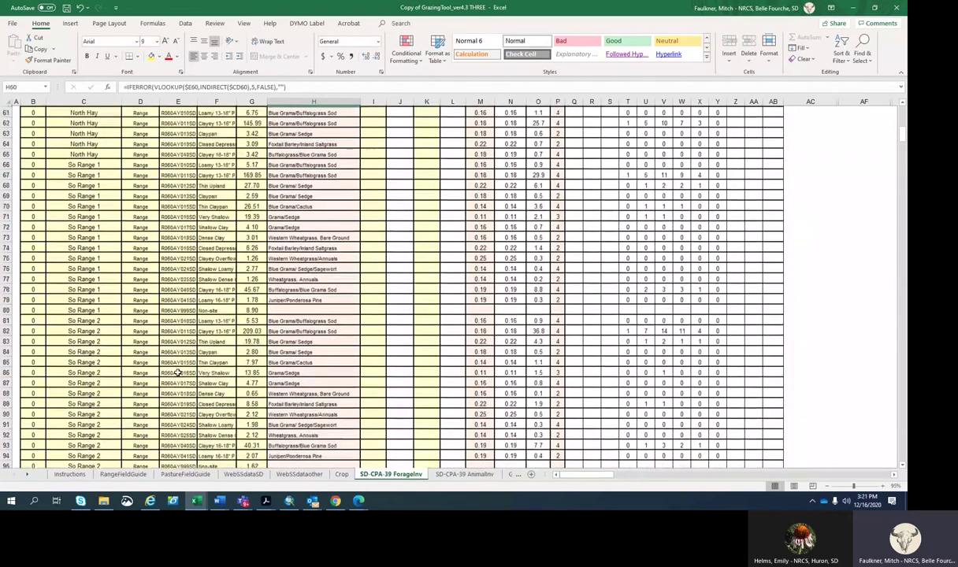
scroll(178, 371, down, 4)
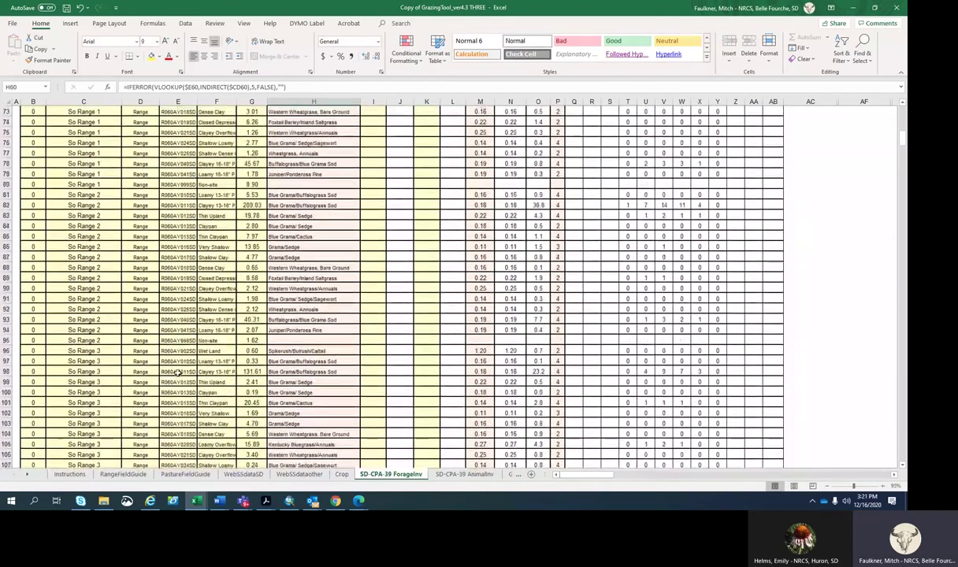
scroll(177, 371, down, 4)
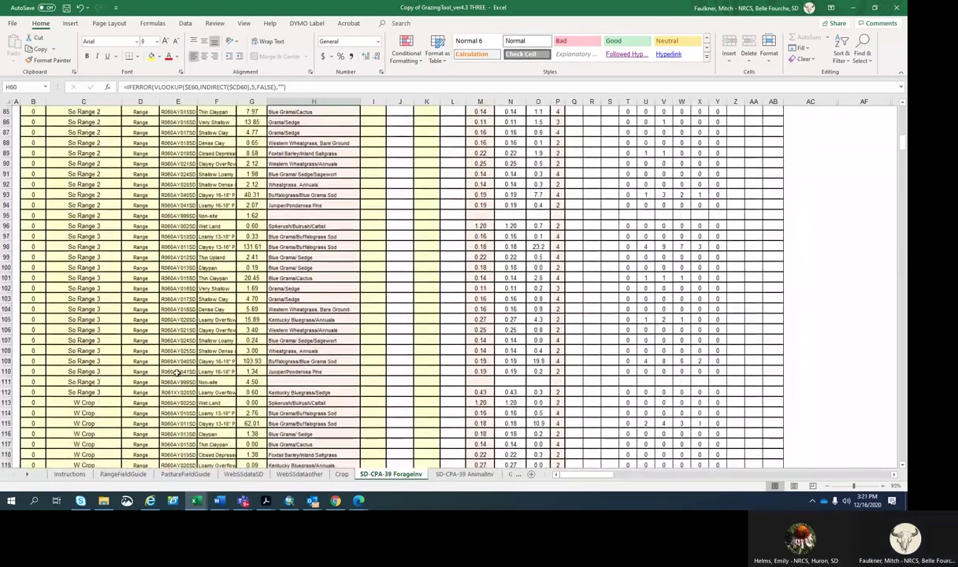
scroll(178, 371, down, 1)
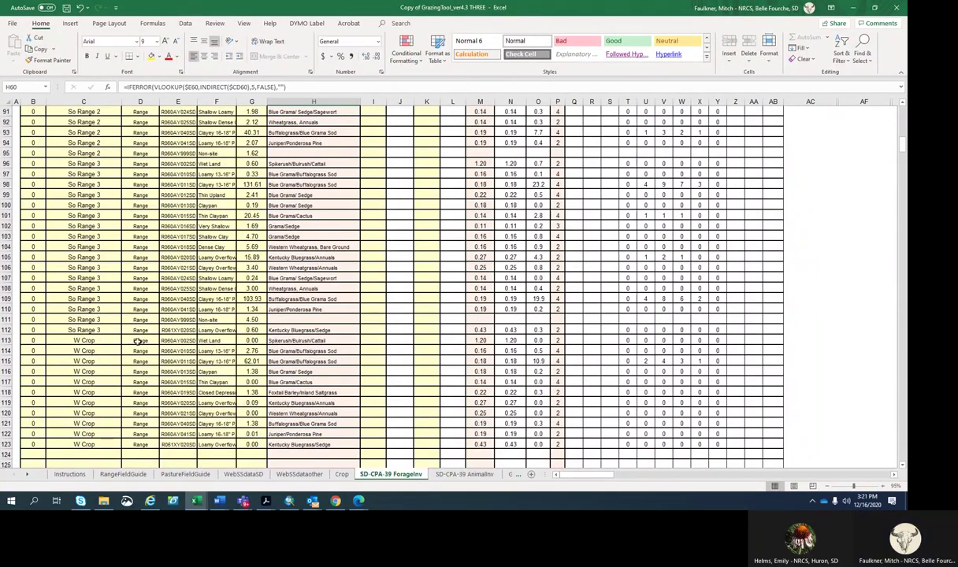
drag(136, 340, 142, 445)
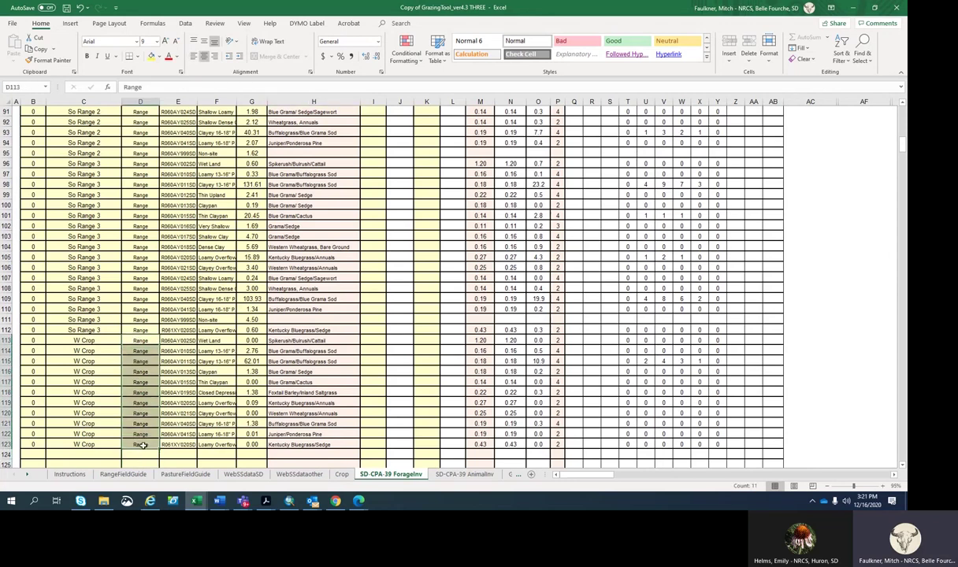
key(Delete)
drag(188, 341, 136, 374)
key(Delete)
click(135, 374)
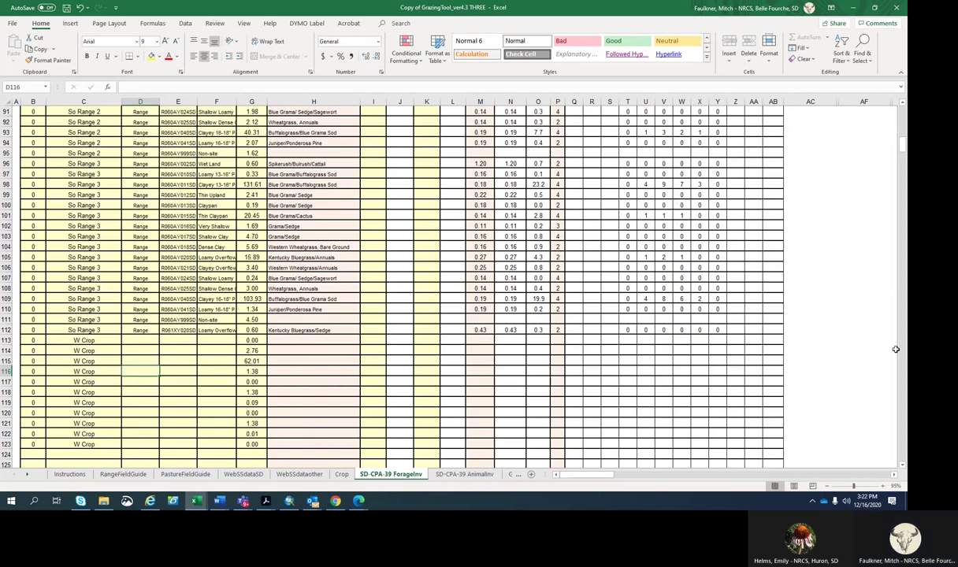
Examine the plant community choice of the first Dam Pasture row in Inventoried Lands.
drag(903, 146, 902, 118)
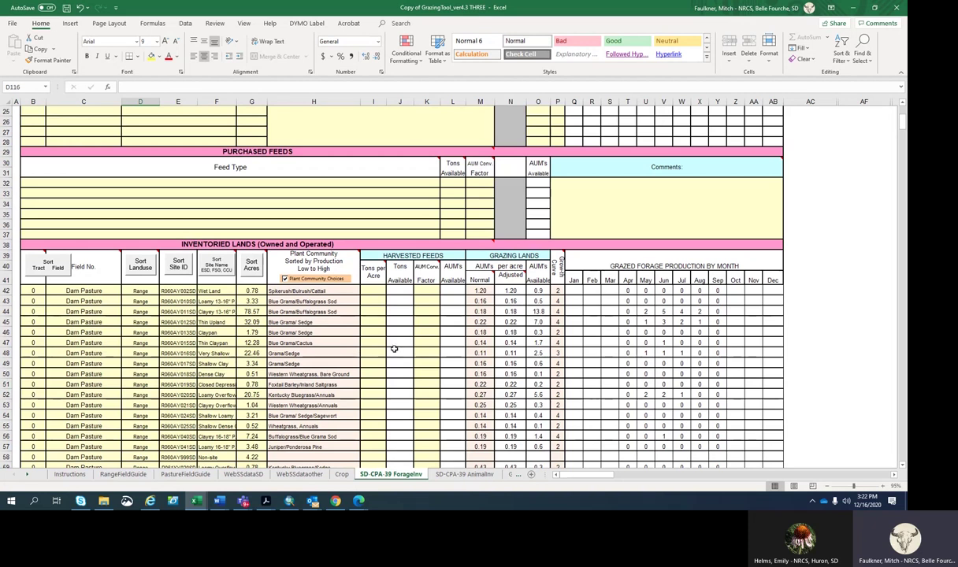
click(331, 291)
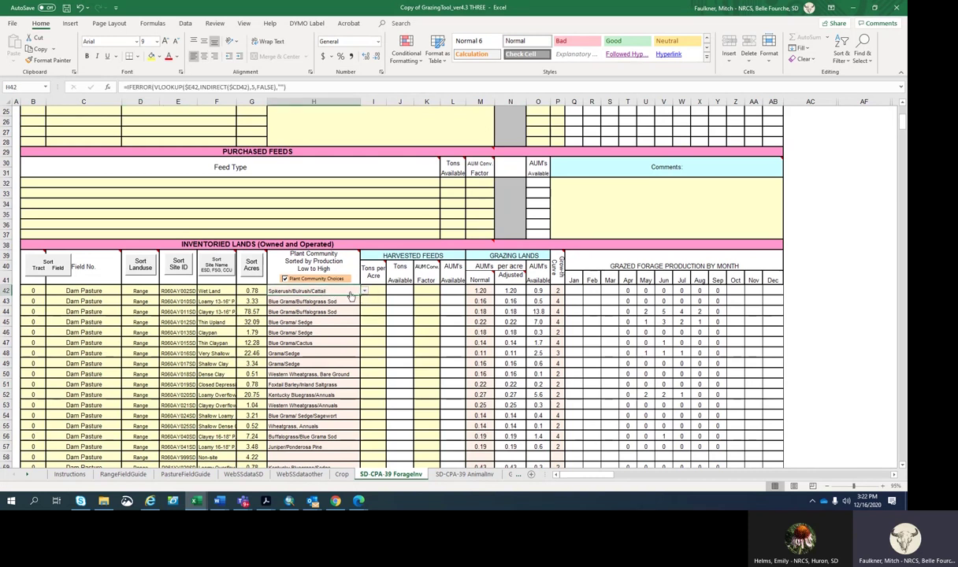
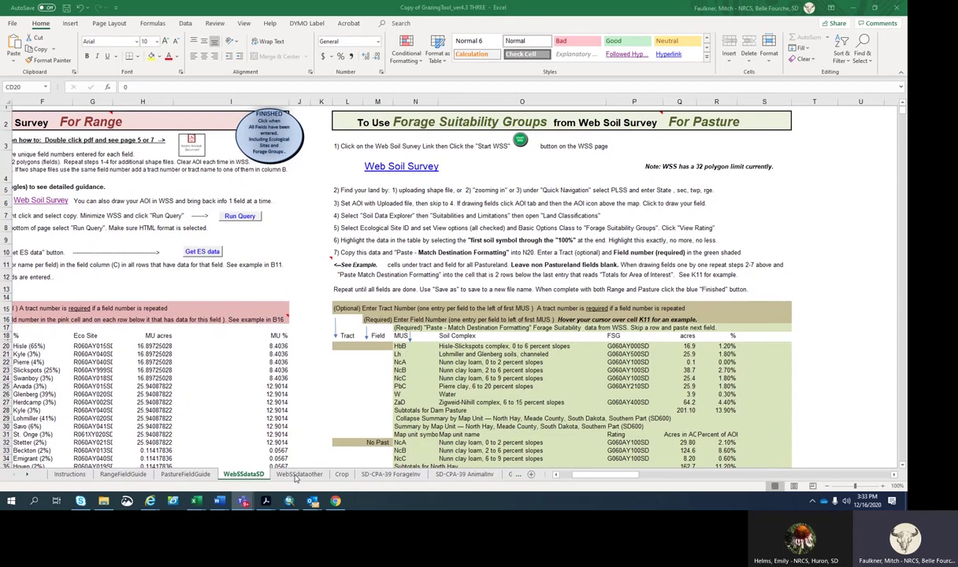
Open the WebSSdataother worksheet, then switch to the Web Soil Survey area of interest map in Internet Explorer.
ctrl+click(298, 474)
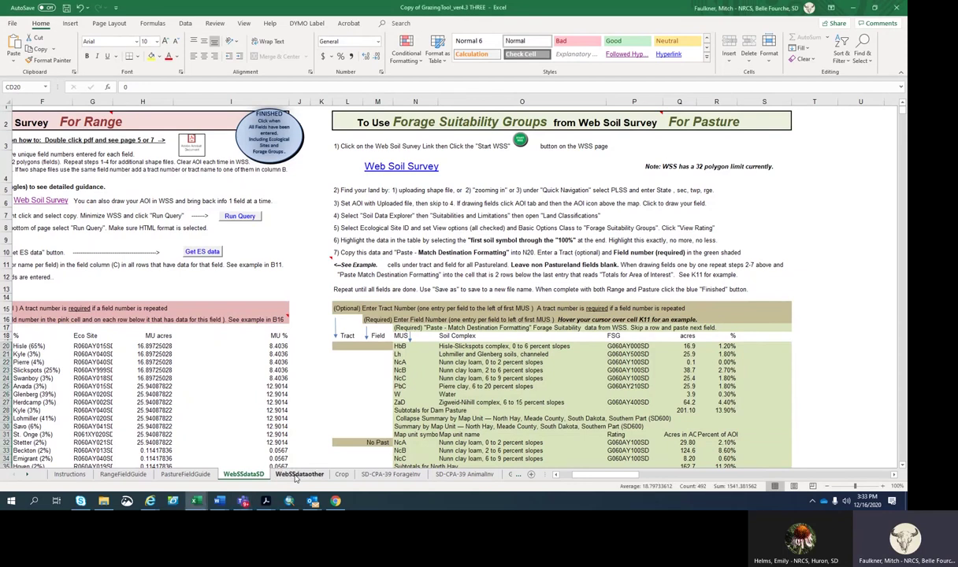
click(297, 474)
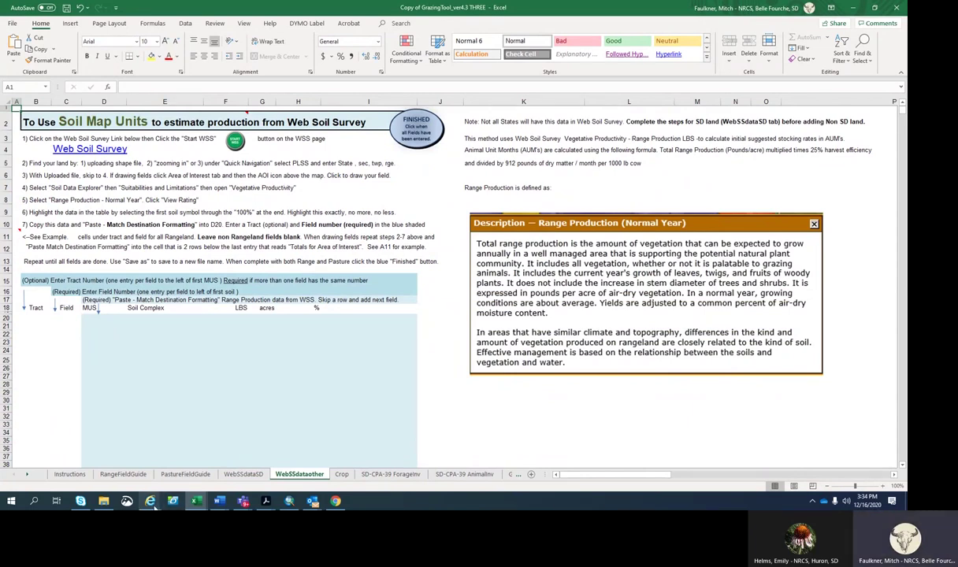
mouse_move(155, 507)
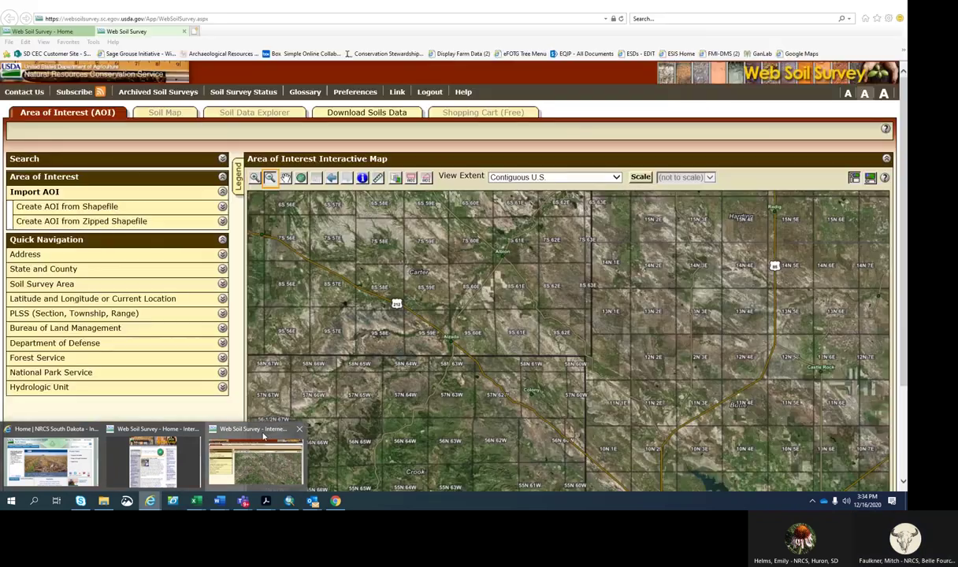
click(256, 457)
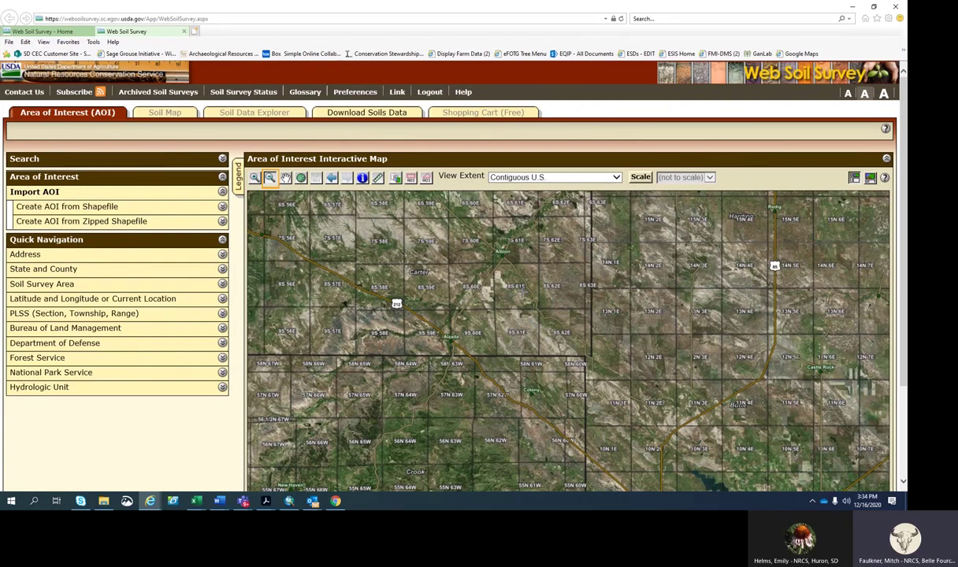
Create the area of interest from the zipped shapefile Wyo Landunits.
click(220, 221)
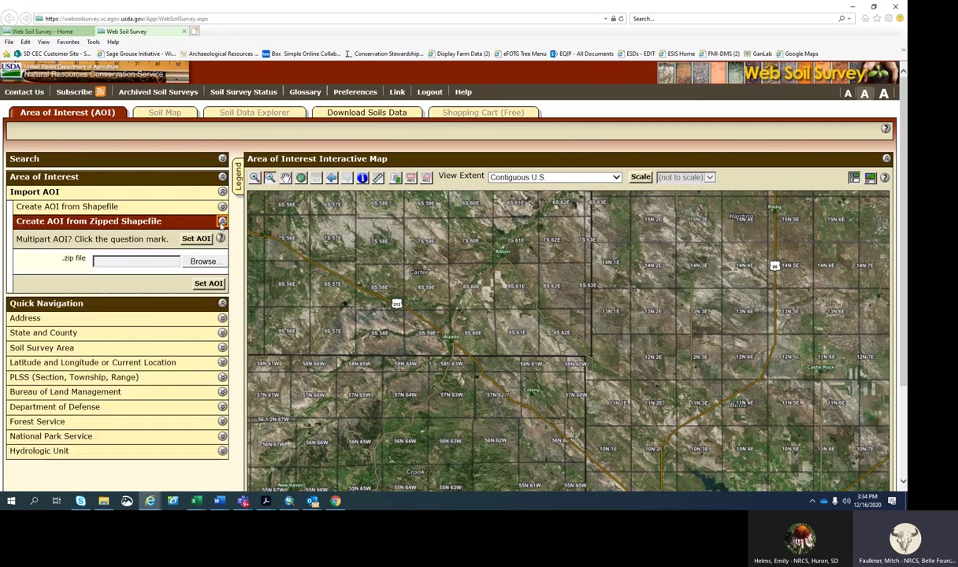
click(204, 261)
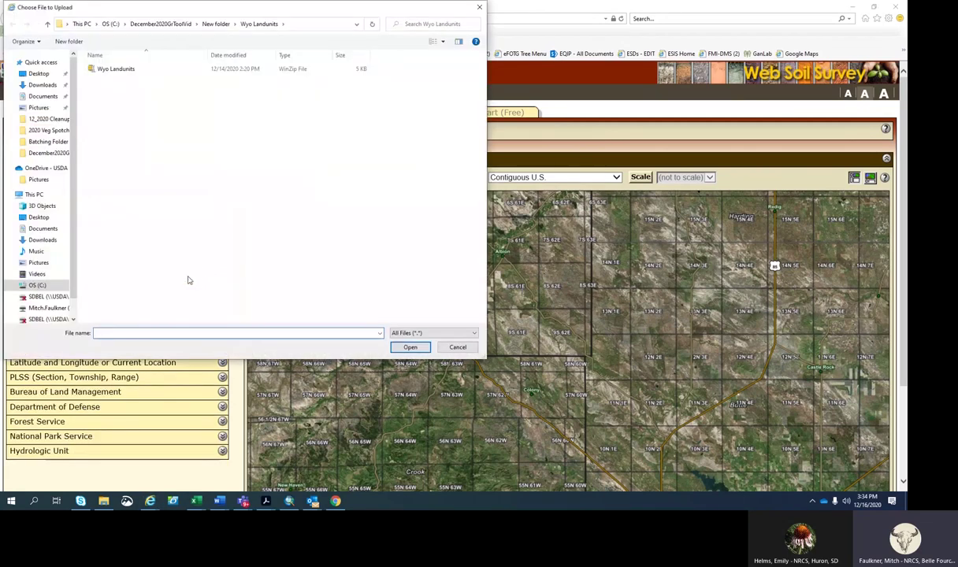
click(114, 70)
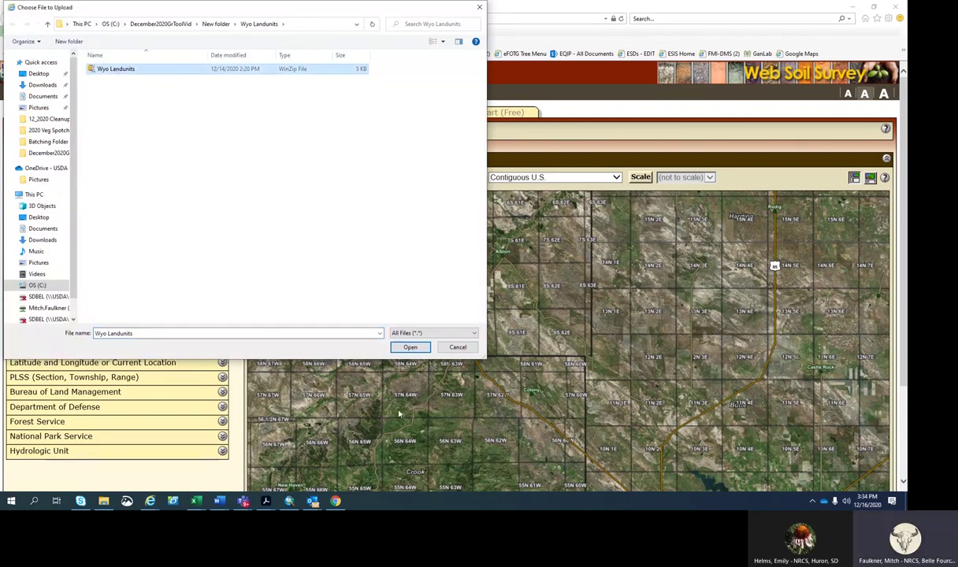
click(409, 347)
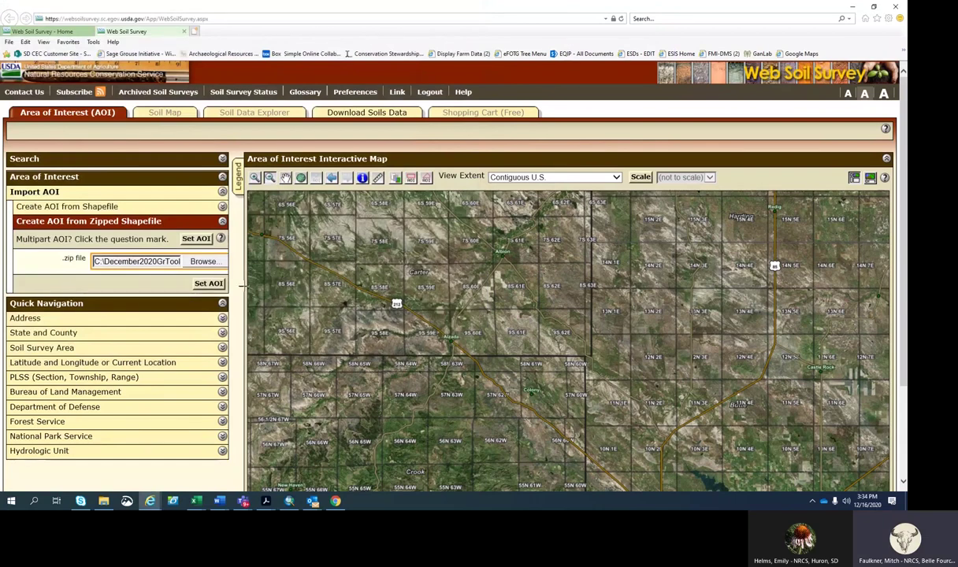
click(209, 283)
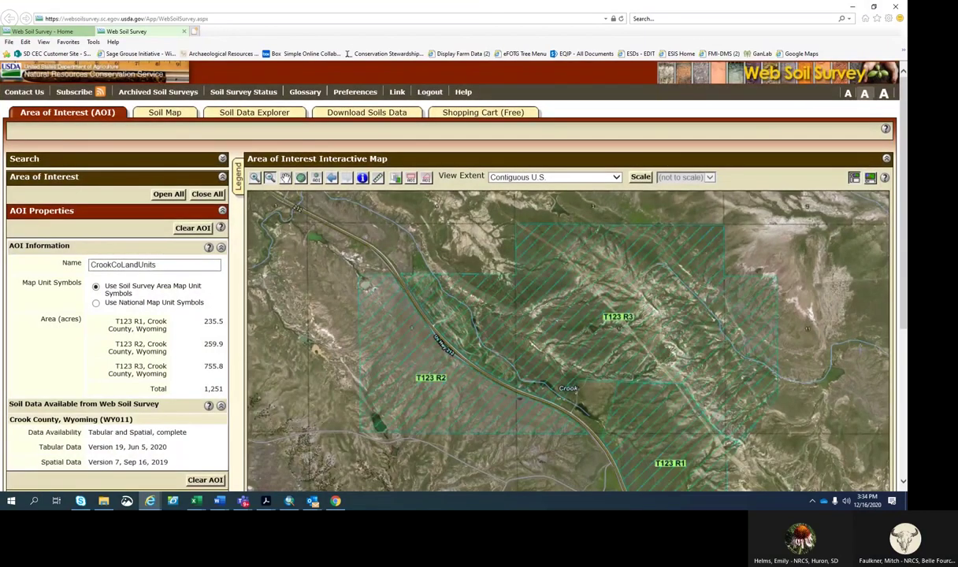
Generate the Range Production (Normal Year) rating from the Vegetative Productivity group of the Soil Data Explorer for the area of interest.
scroll(906, 364, down, 2)
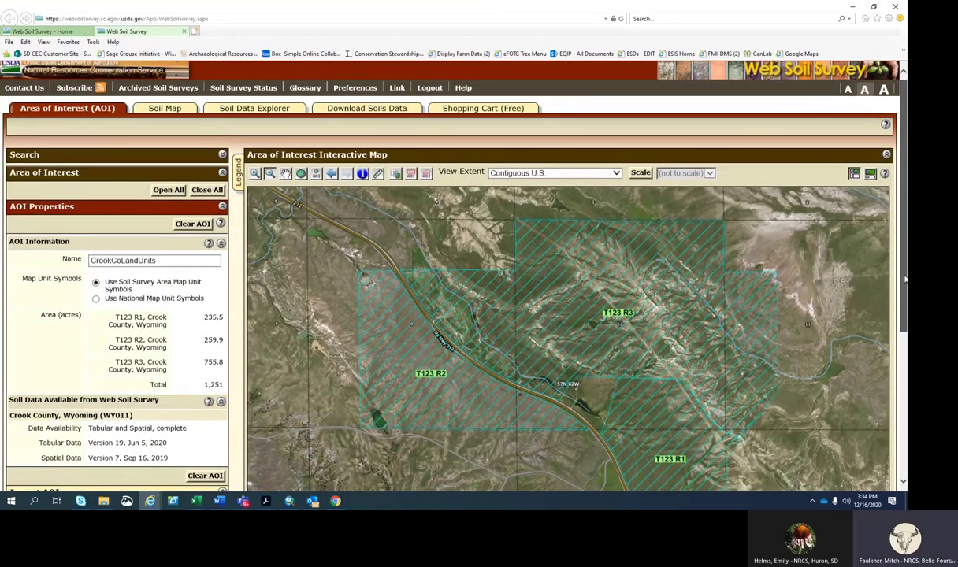
scroll(906, 315, down, 1)
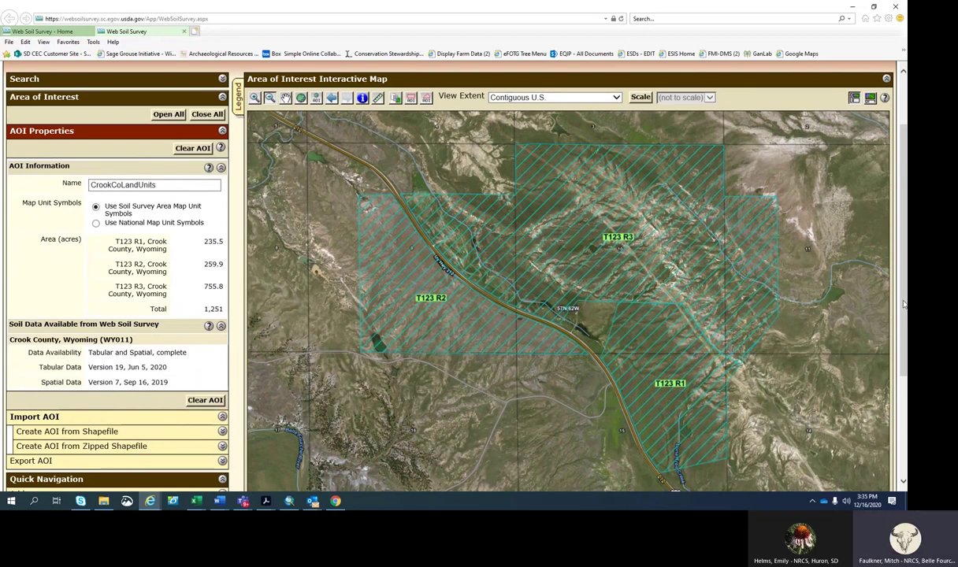
drag(904, 304, 905, 296)
scroll(906, 296, up, 3)
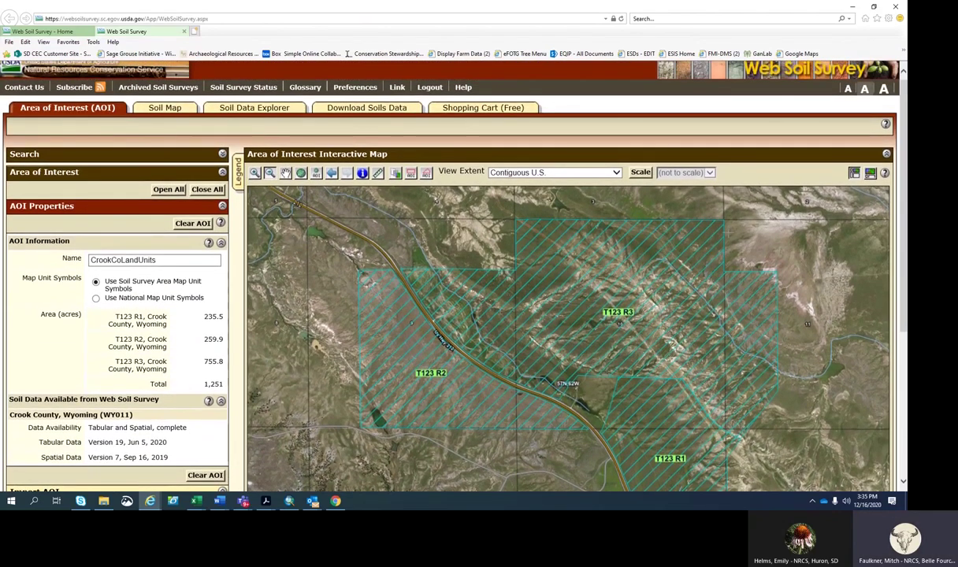
click(256, 108)
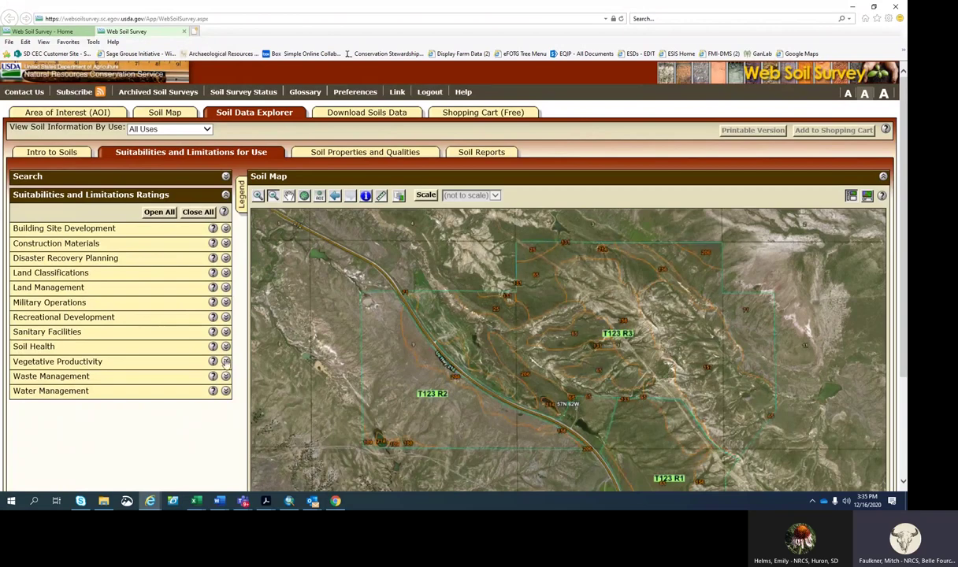
click(226, 360)
scroll(173, 295, down, 1)
scroll(173, 295, down, 3)
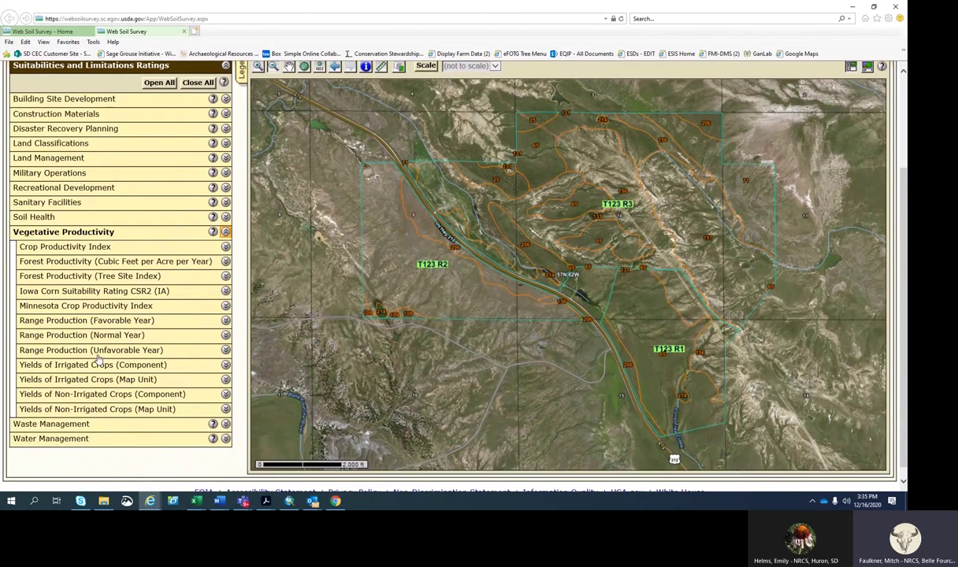
click(226, 335)
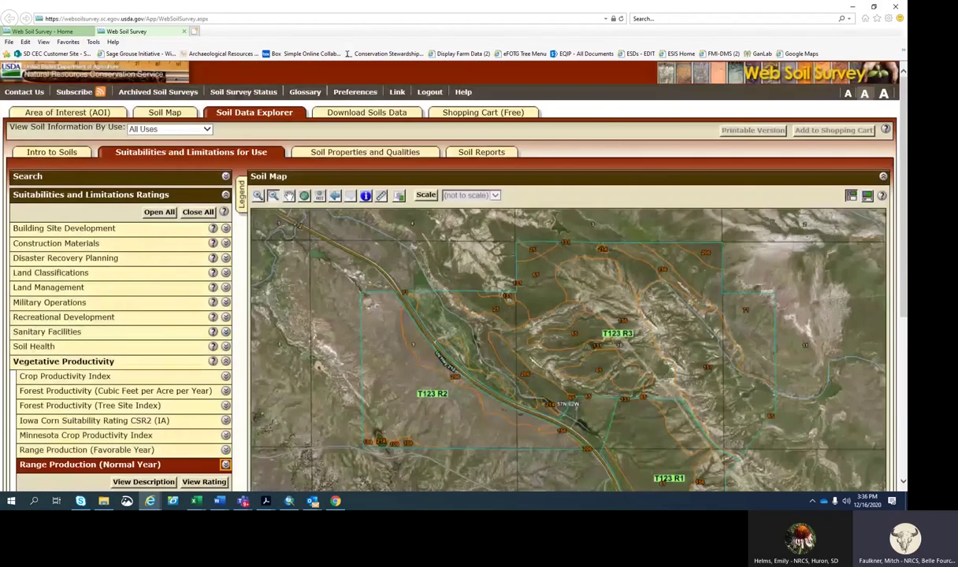
scroll(275, 390, down, 1)
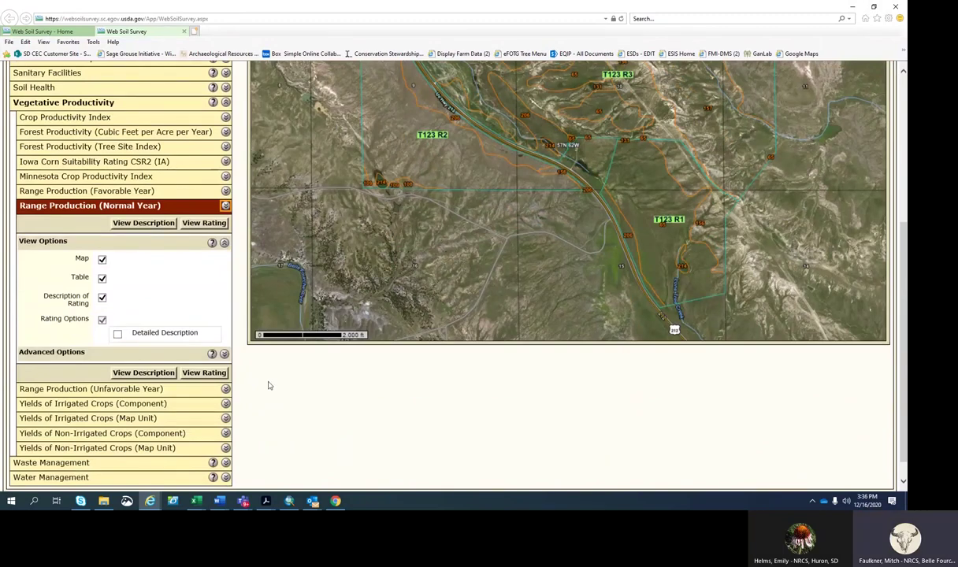
click(199, 377)
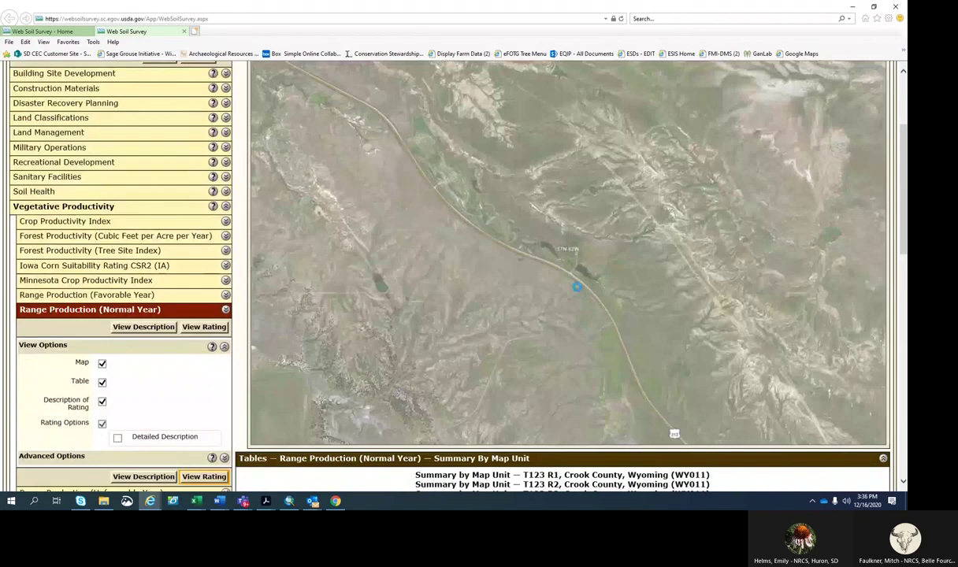
Copy the Range Production map unit tables from the first T123 R1 soil symbol through the 100.0% area of interest total.
scroll(608, 287, down, 1)
scroll(608, 288, down, 4)
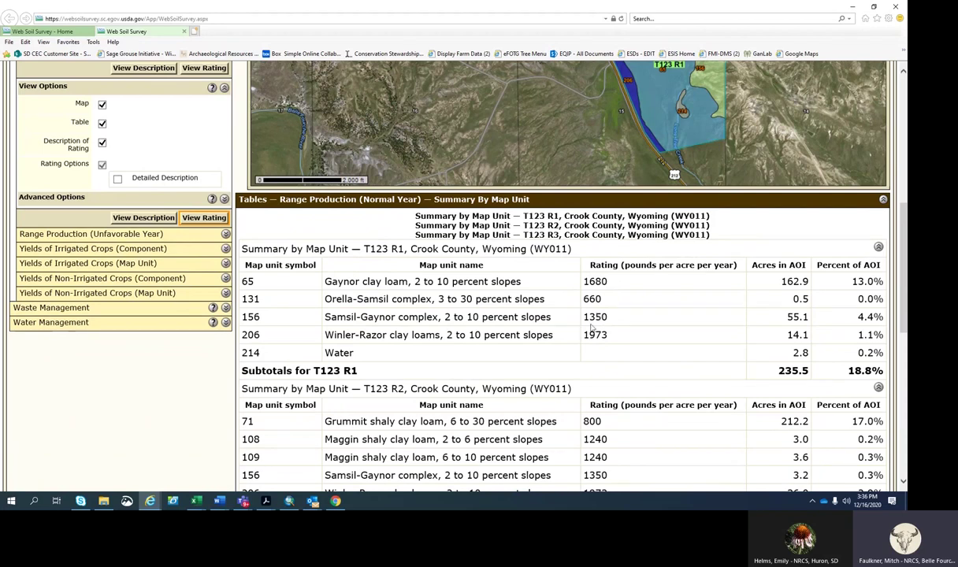
double_click(246, 281)
drag(311, 290, 884, 465)
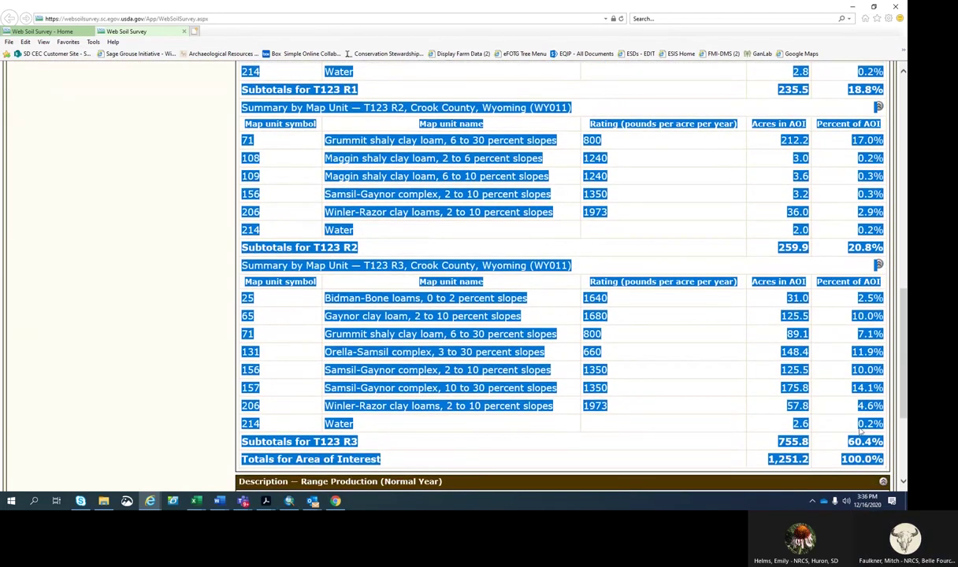
right_click(444, 213)
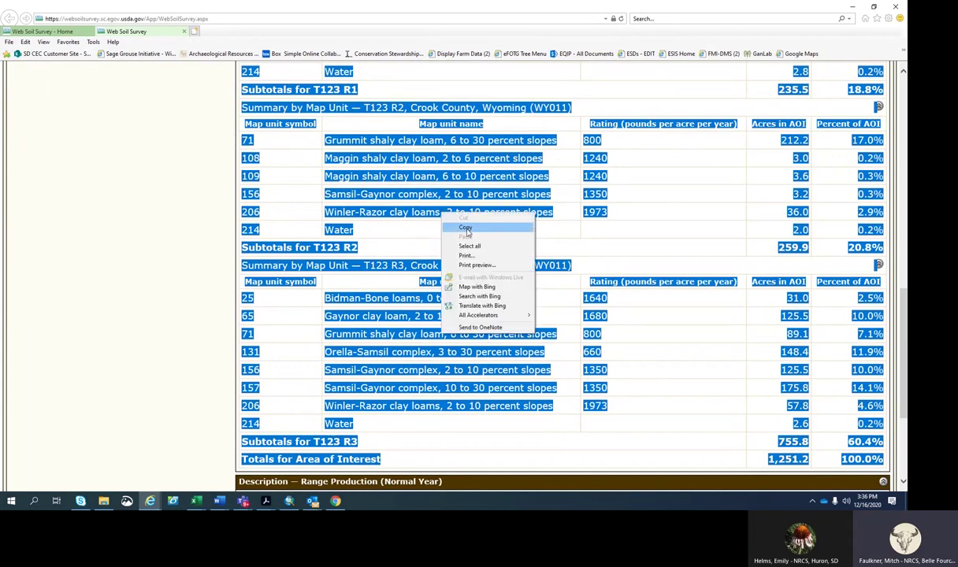
click(466, 228)
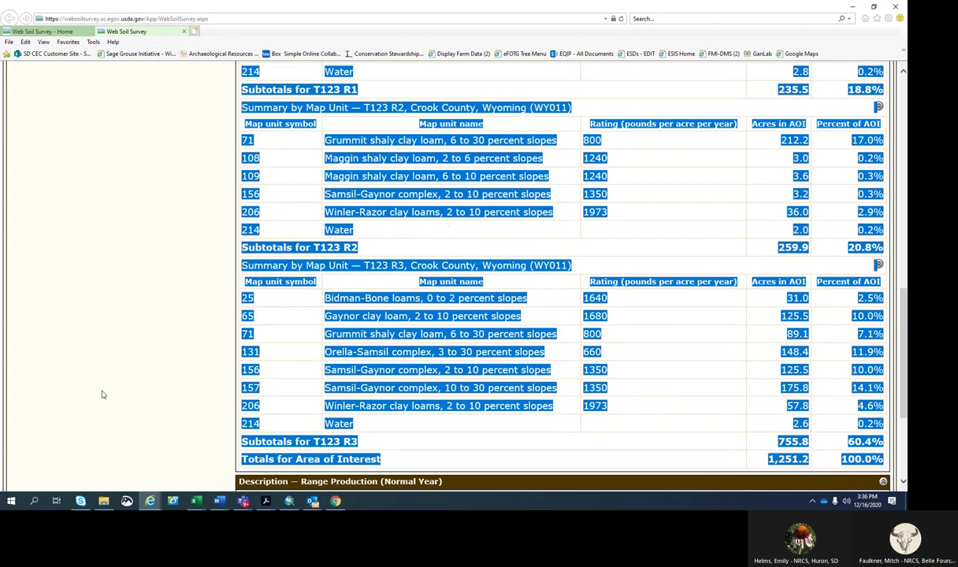
Switch to the Copy of GrazingTool_ver4.3 THREE workbook and paste the range production data into WebSSdataother cell D20, matching destination formatting.
mouse_move(196, 503)
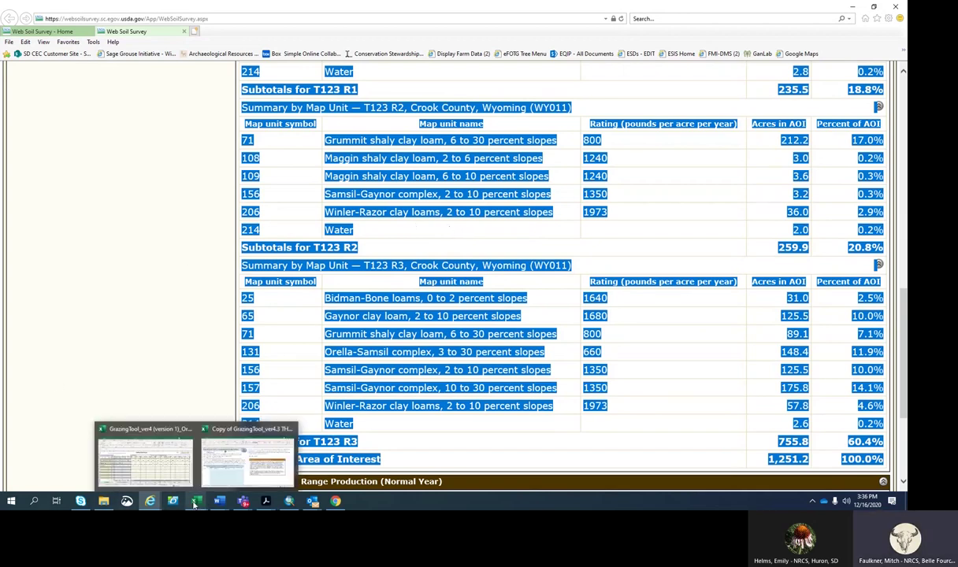
click(230, 481)
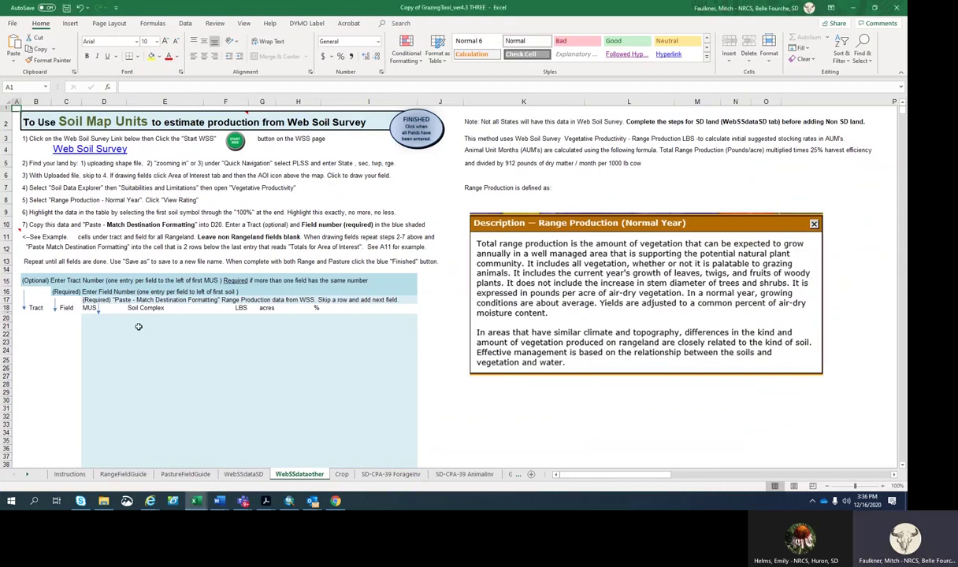
click(97, 317)
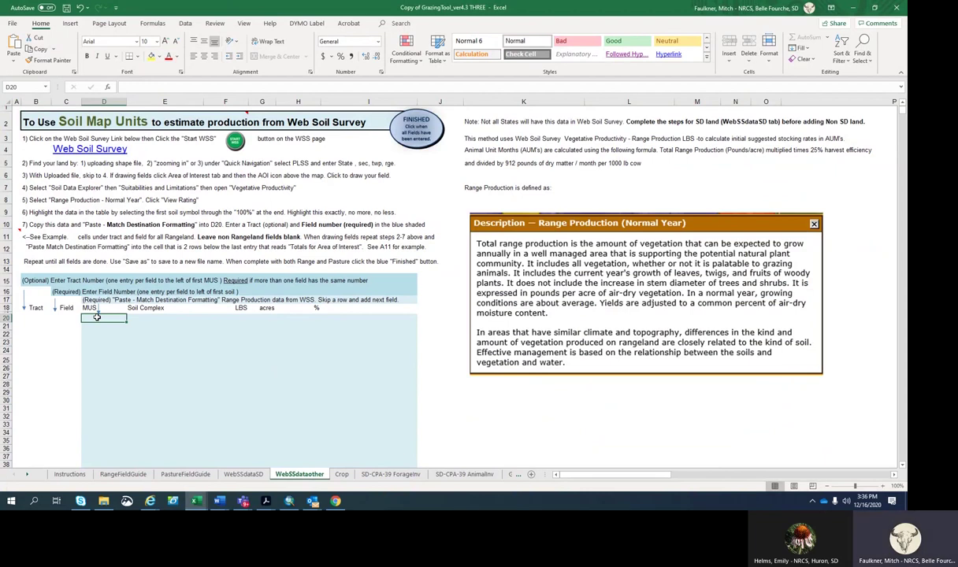
right_click(97, 317)
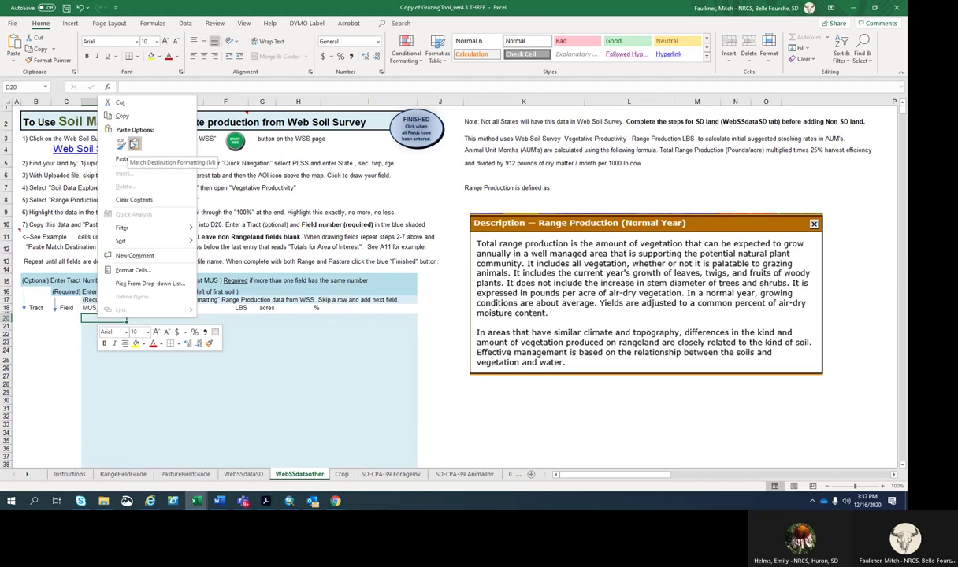
click(133, 144)
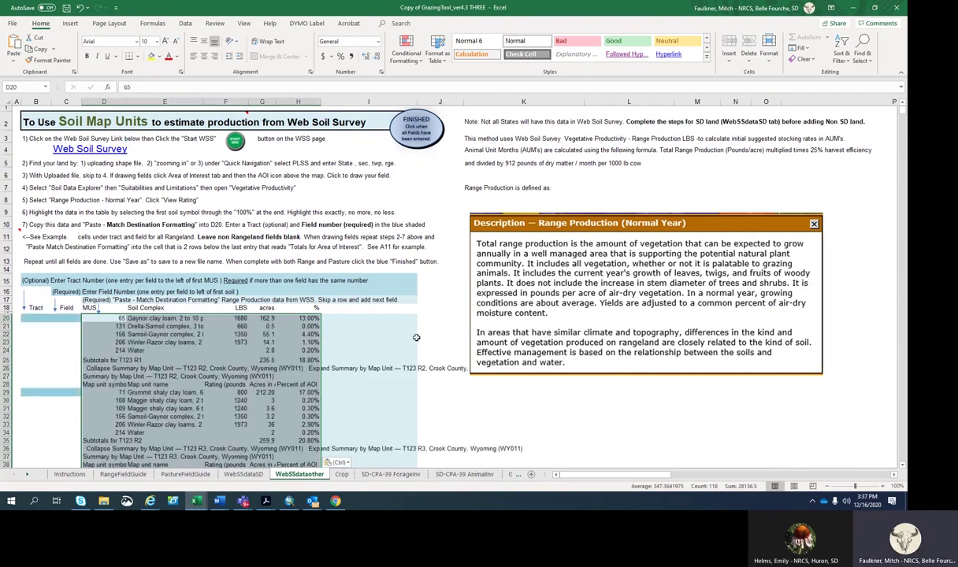
click(403, 314)
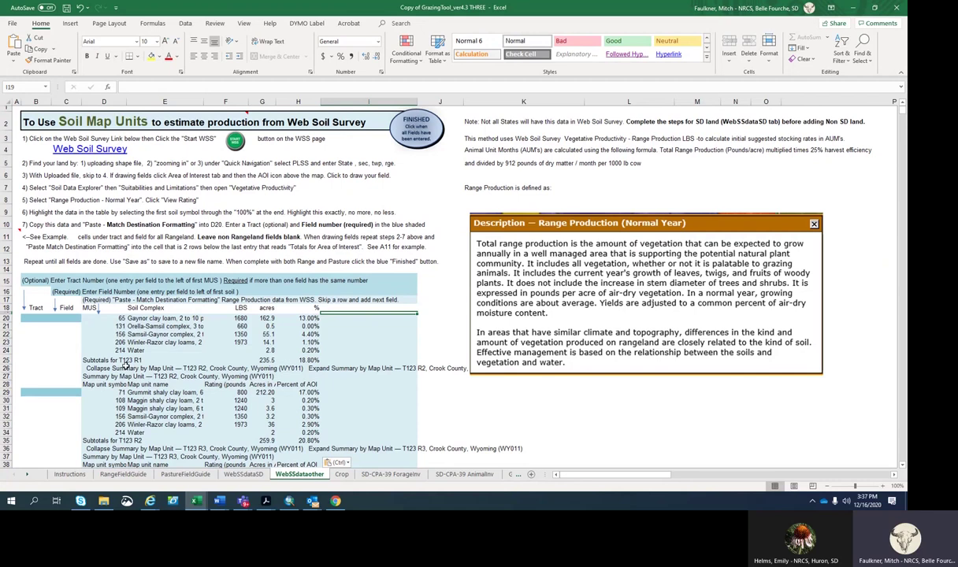
Enter tract 123 and field R1 beside the first soil group in row 20, and tract 123 and field R2 in row 29.
click(42, 318)
text(123)
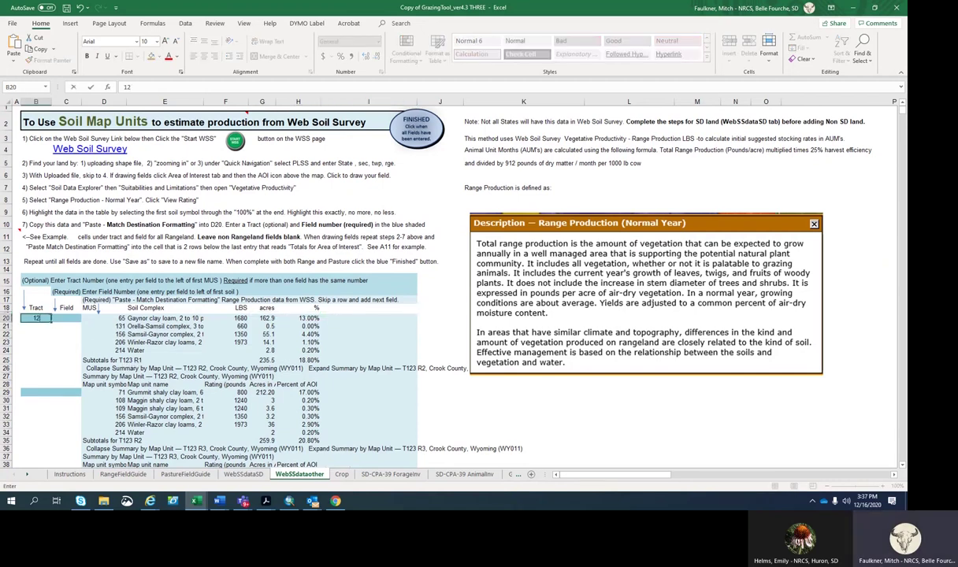
click(74, 320)
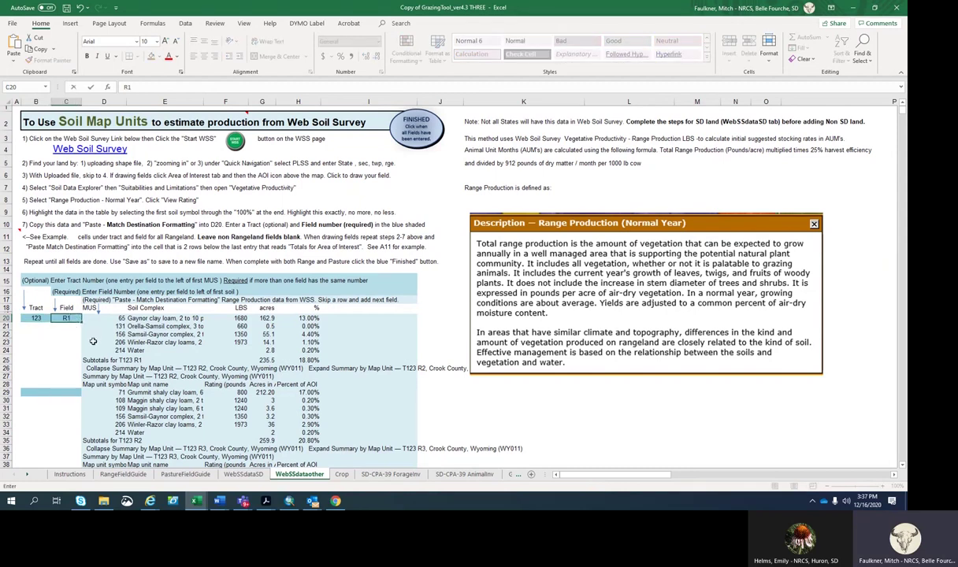
click(36, 391)
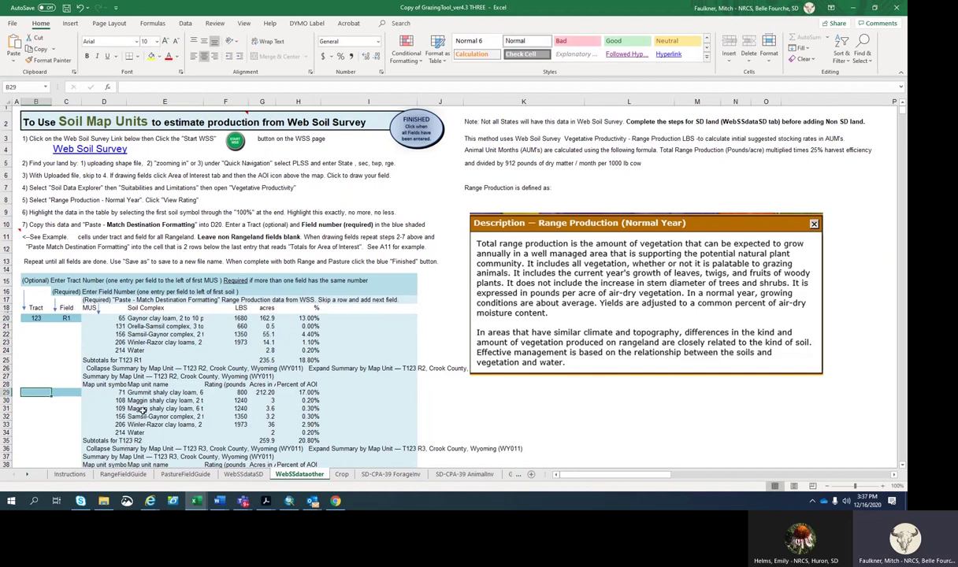
text(123)
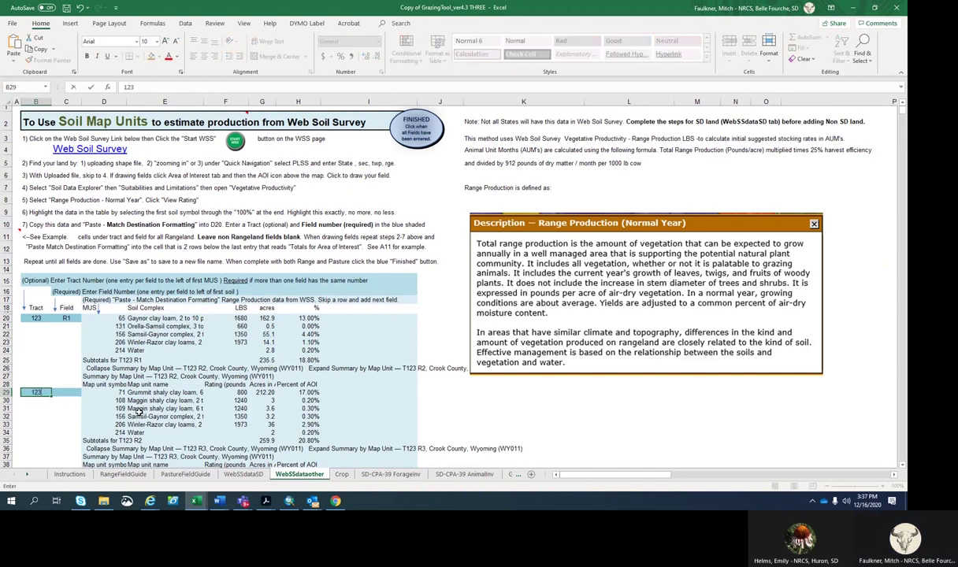
click(69, 393)
text(R2)
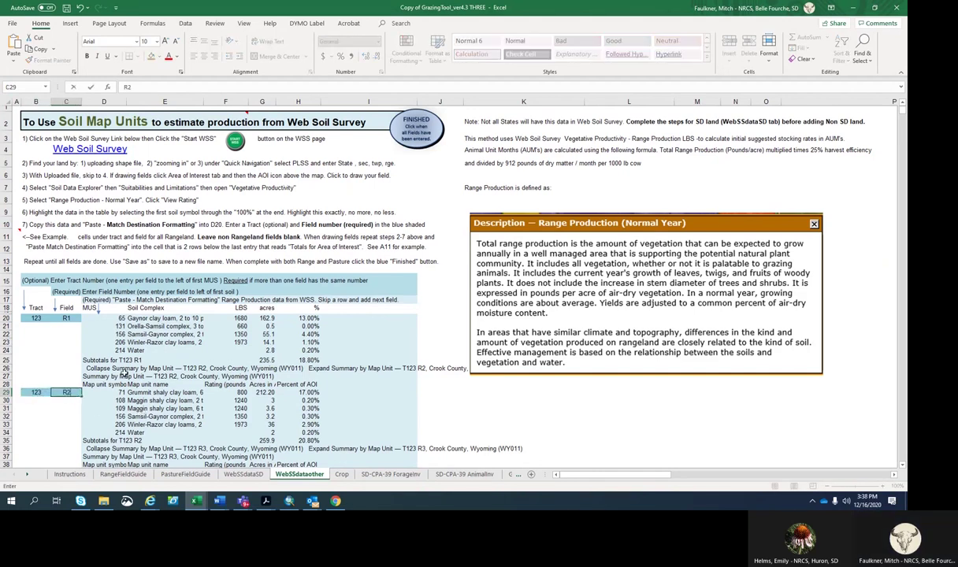
Enter tract 123 and field R3 beside the first soil of the third map unit group in row 39.
scroll(118, 354, down, 2)
scroll(120, 373, down, 2)
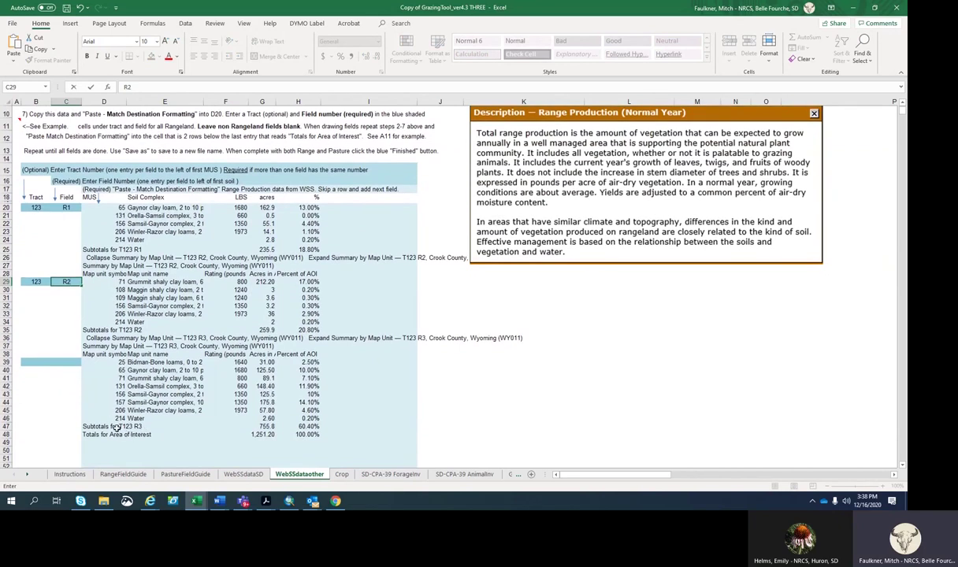
click(36, 361)
text(123)
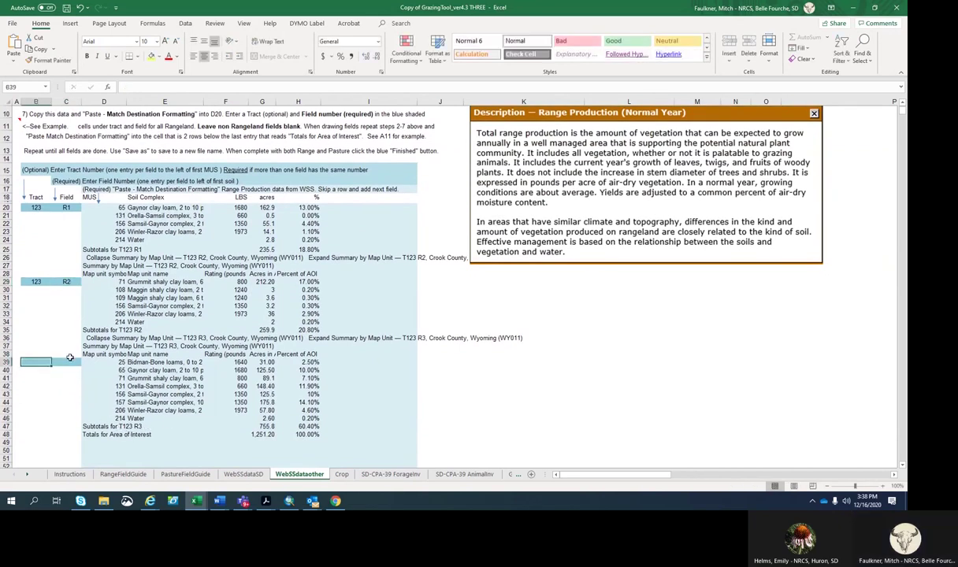
click(73, 363)
text(R3)
click(419, 369)
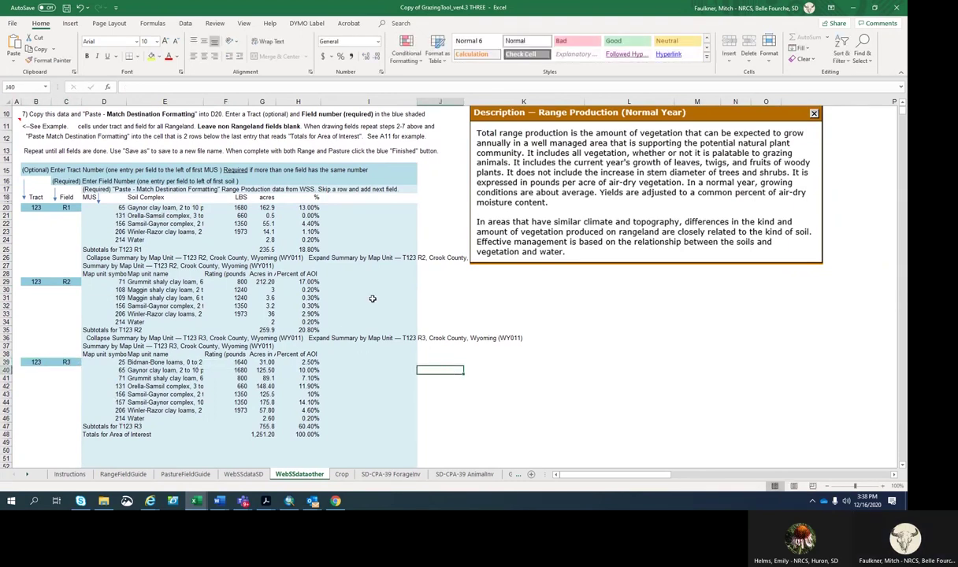
Mark the non-South Dakota soil map unit entry as finished and append its data to the existing forage inventory.
scroll(373, 297, up, 1)
scroll(372, 298, up, 2)
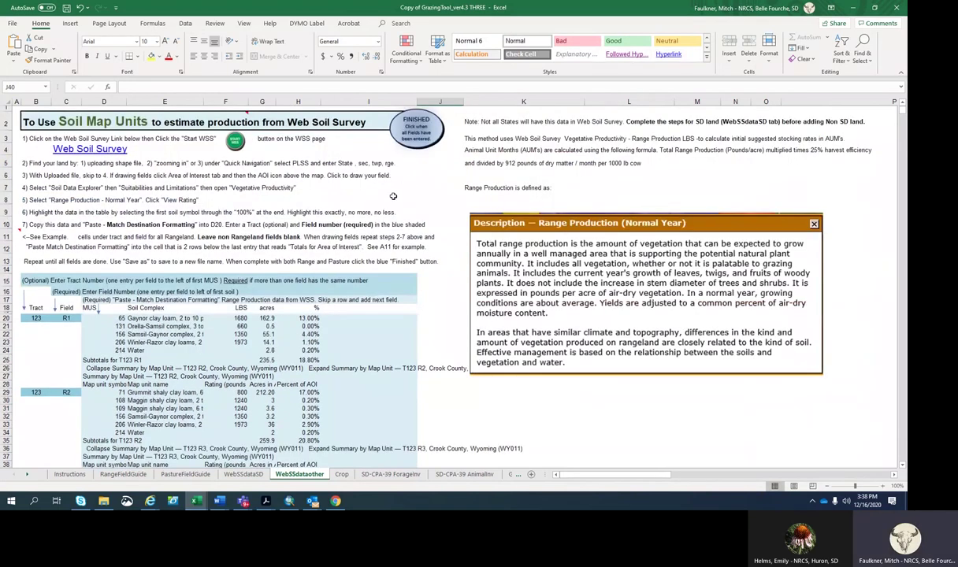
click(414, 129)
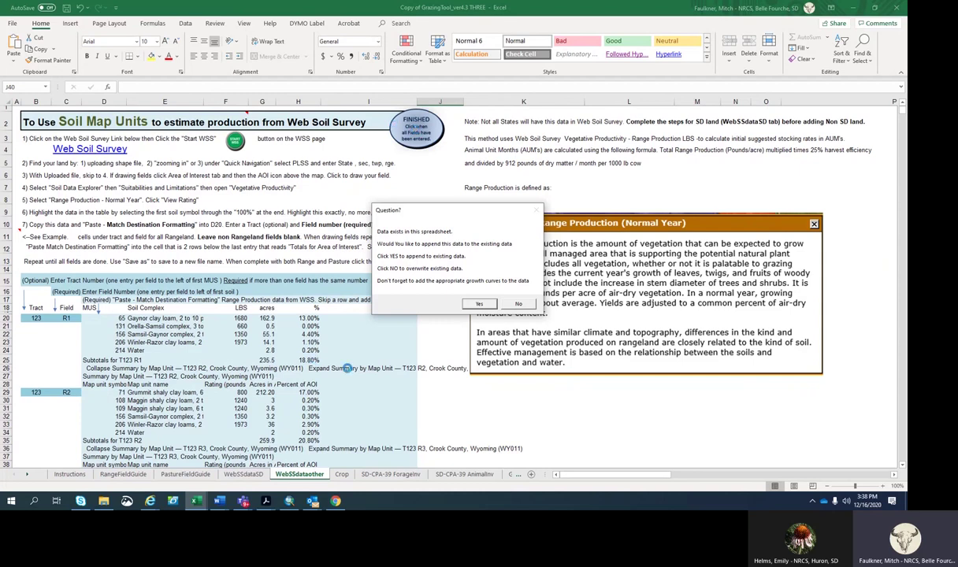
click(479, 305)
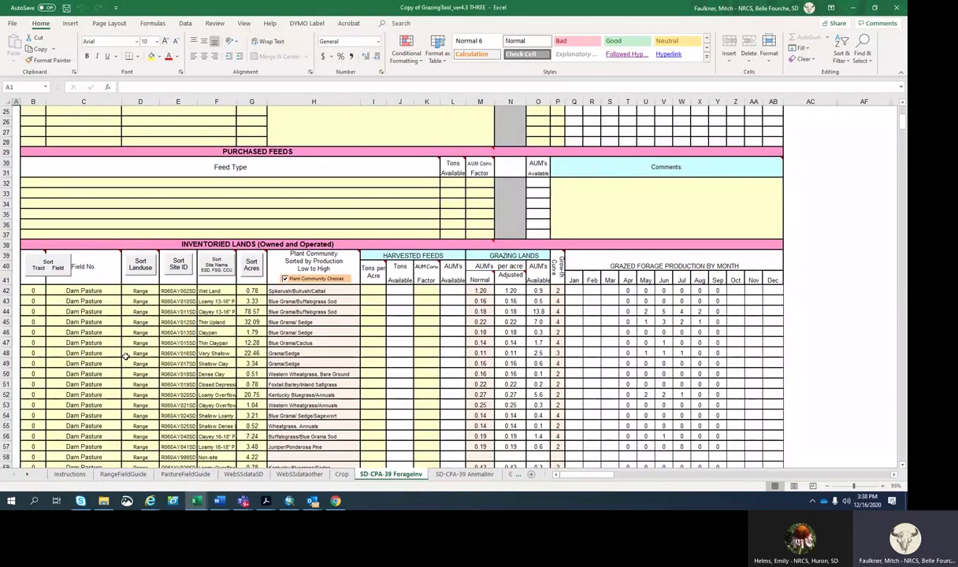
Examine the inventoried lands down to the tract 123 fields R1 to R3 and their normal AUMs per acre.
scroll(125, 356, down, 3)
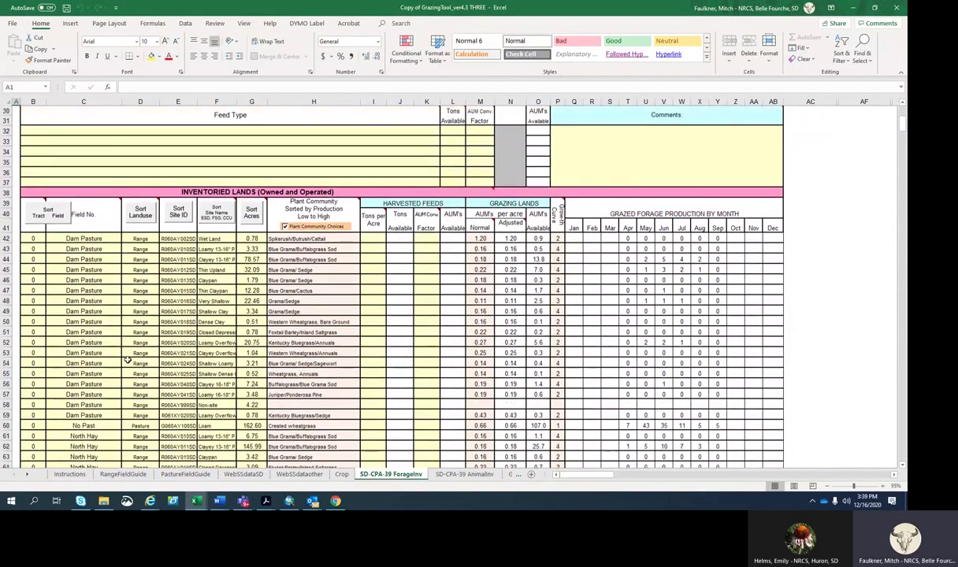
scroll(127, 360, down, 3)
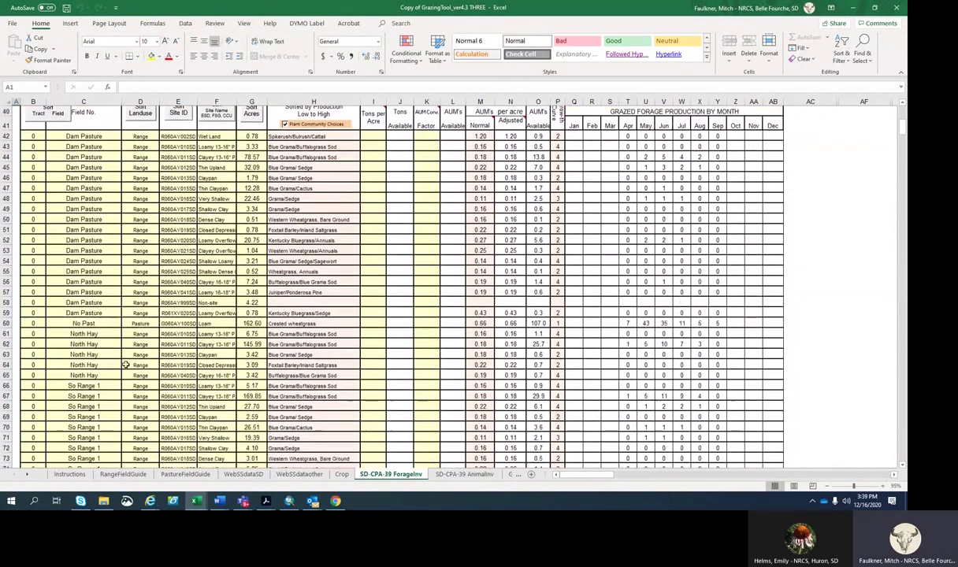
scroll(125, 365, down, 3)
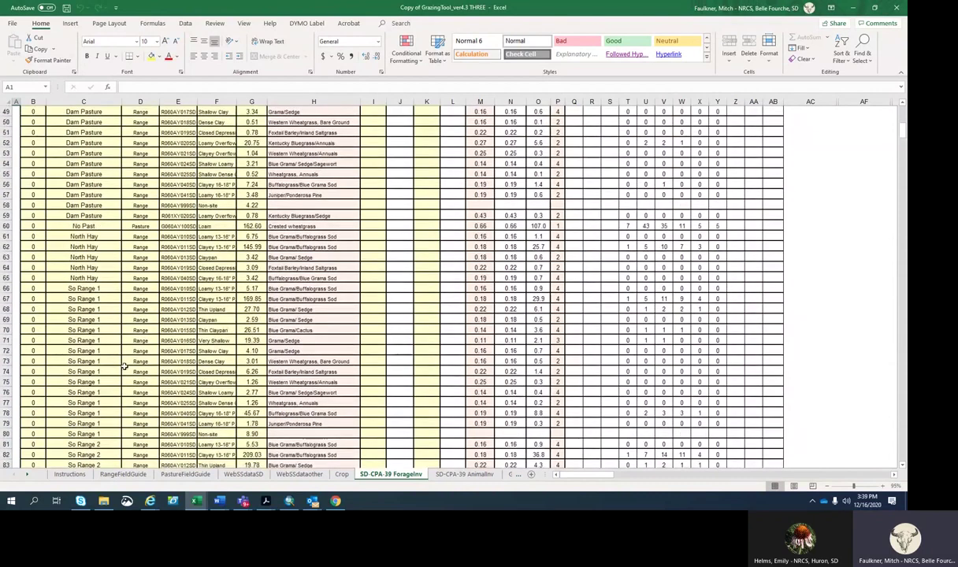
scroll(124, 366, down, 7)
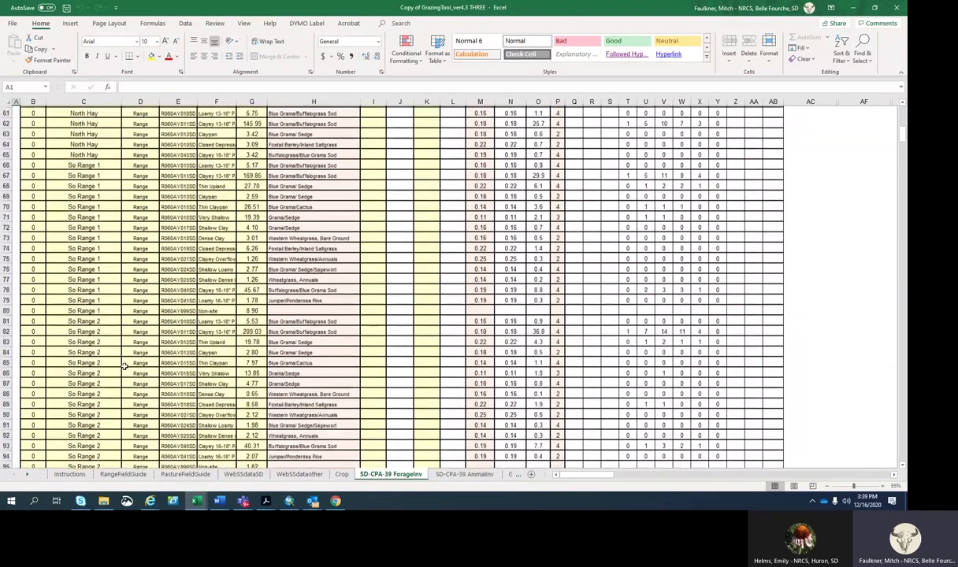
scroll(124, 366, down, 6)
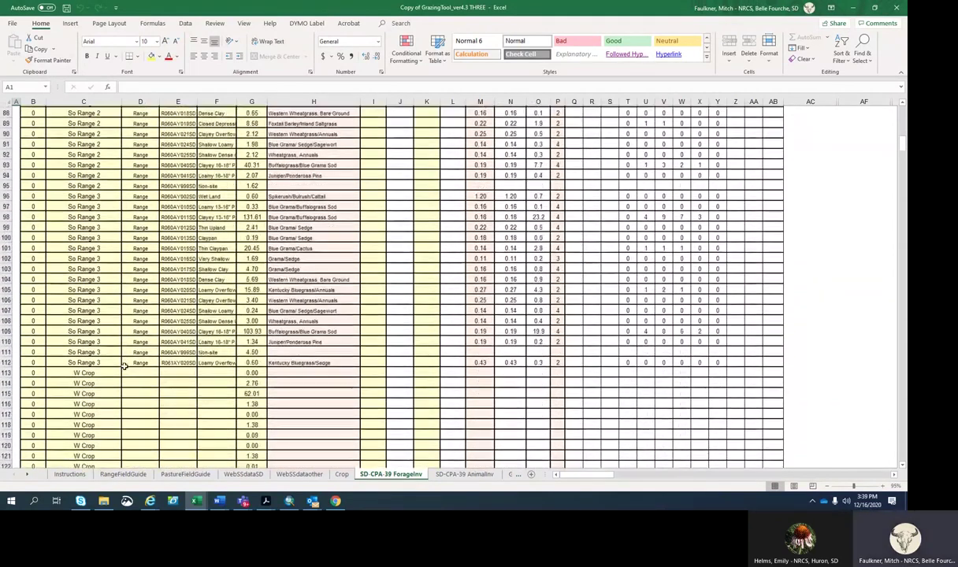
scroll(124, 369, down, 5)
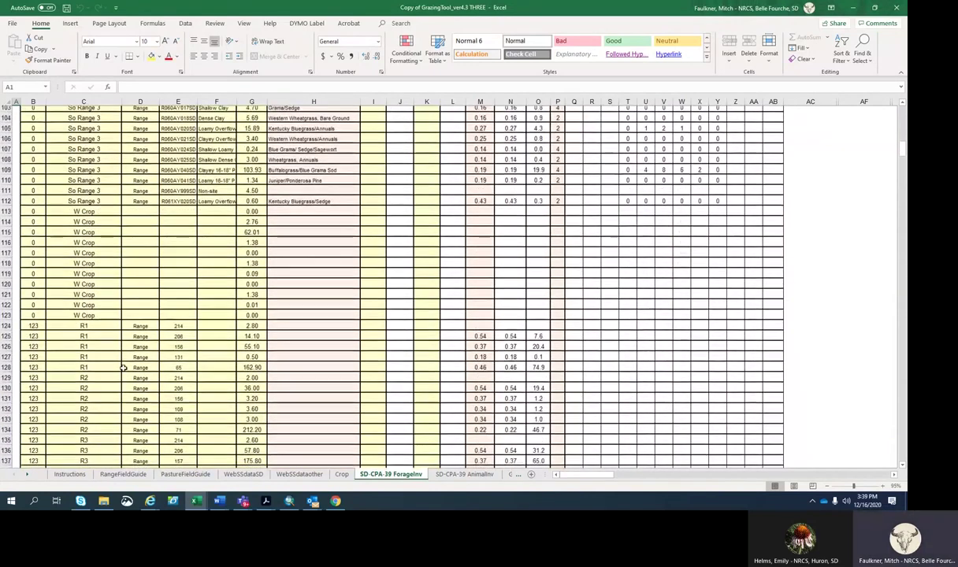
scroll(124, 369, down, 2)
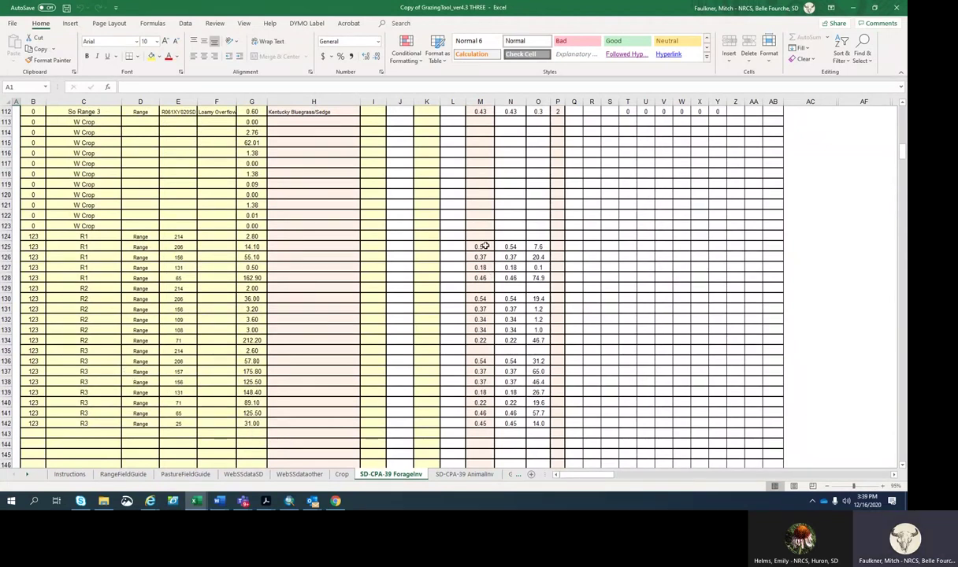
drag(484, 246, 484, 424)
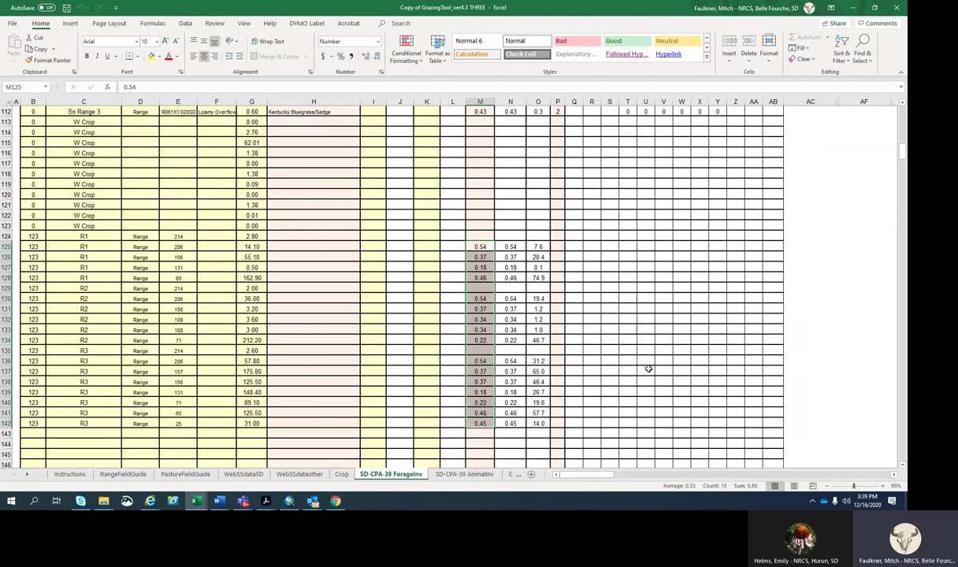
click(619, 371)
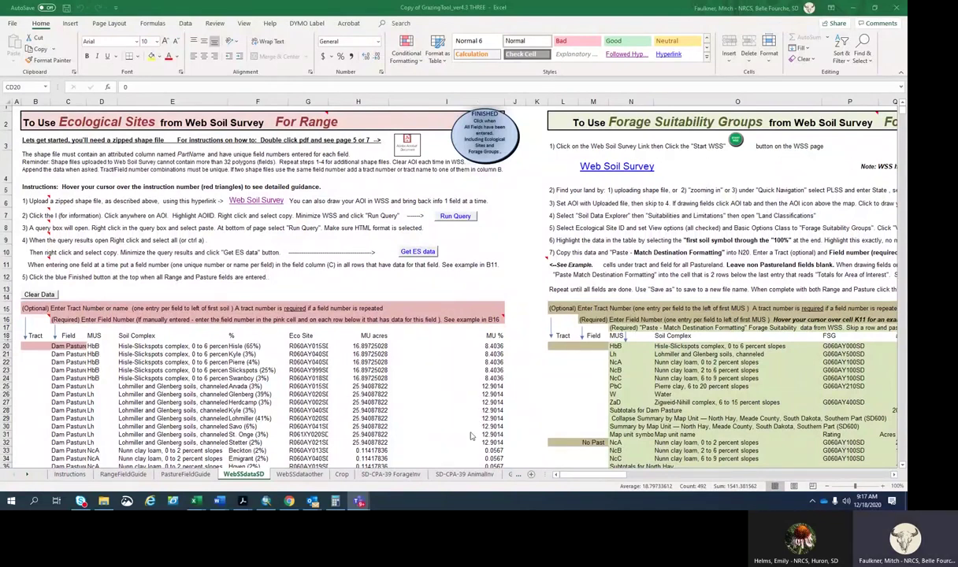
On the SD-CPA-39 ForageInv sheet, enter South Dakota Ranch as the client.
click(368, 476)
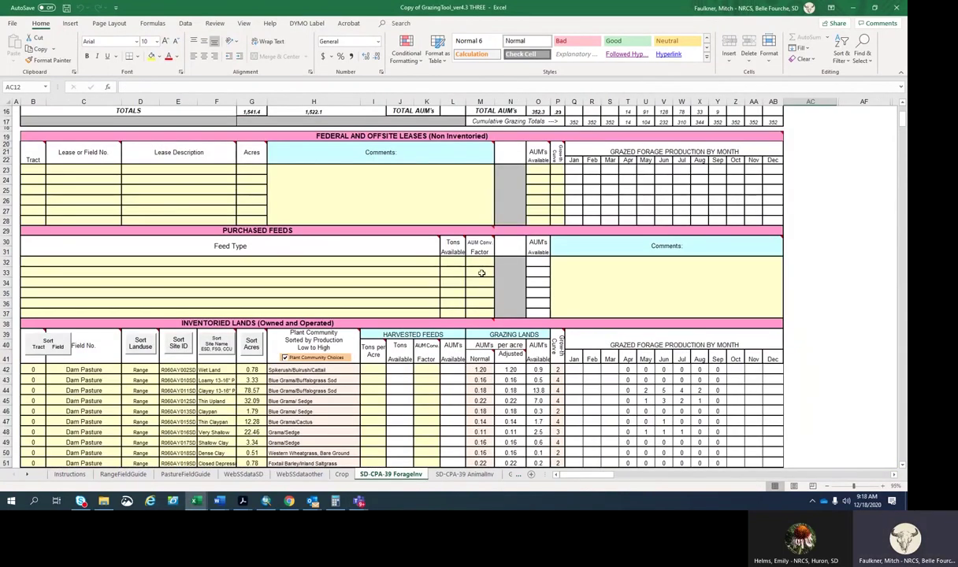
mouse_move(419, 246)
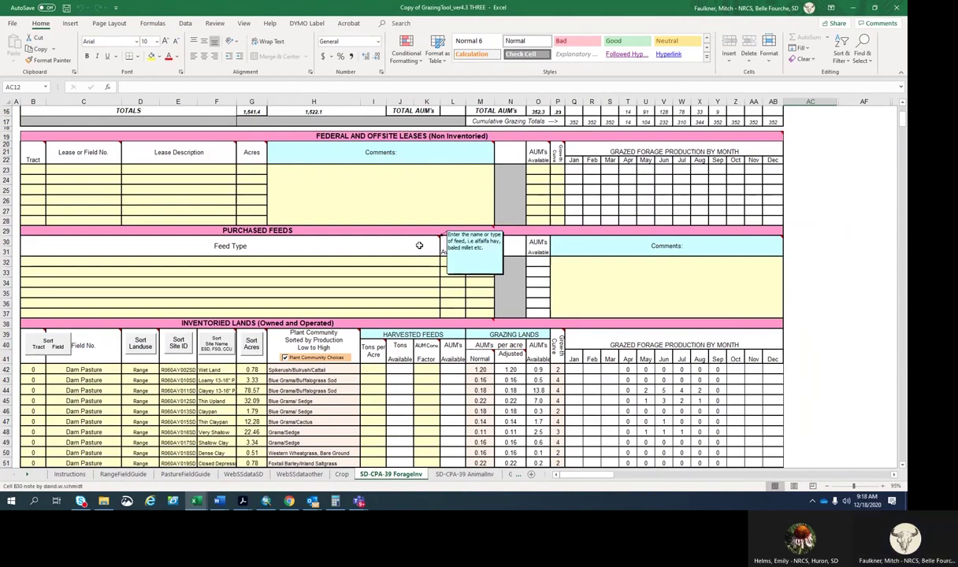
scroll(419, 245, up, 1)
scroll(419, 246, down, 2)
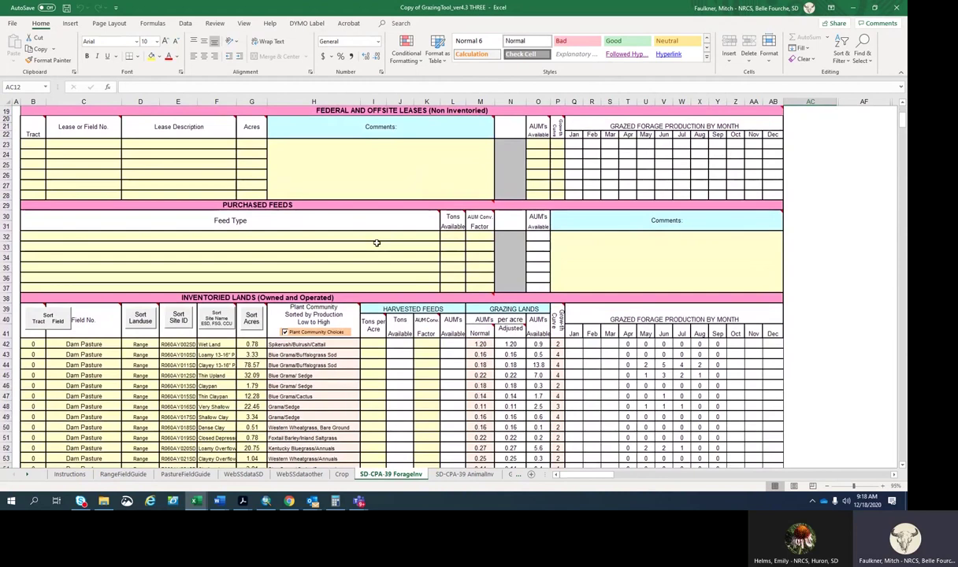
scroll(376, 242, up, 4)
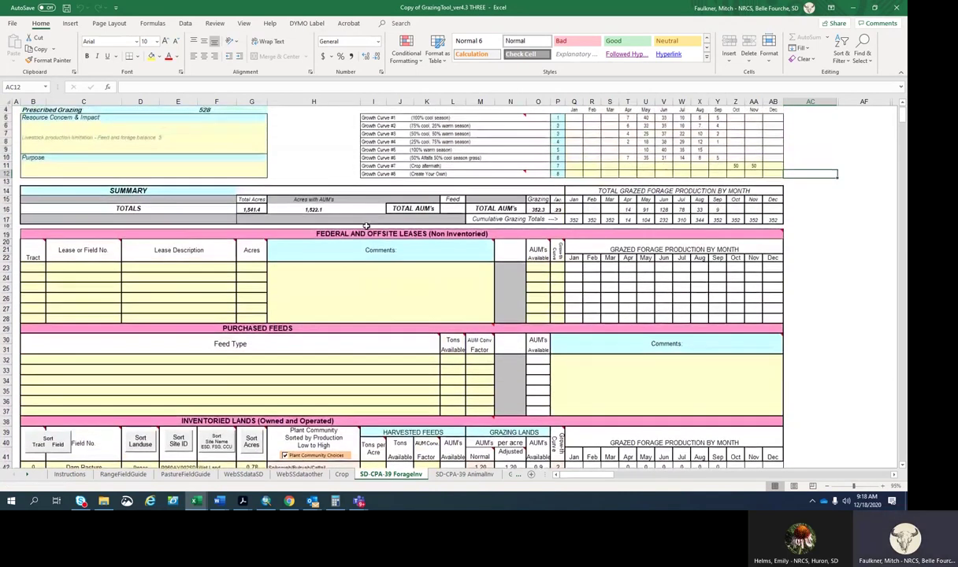
scroll(366, 226, up, 2)
click(301, 111)
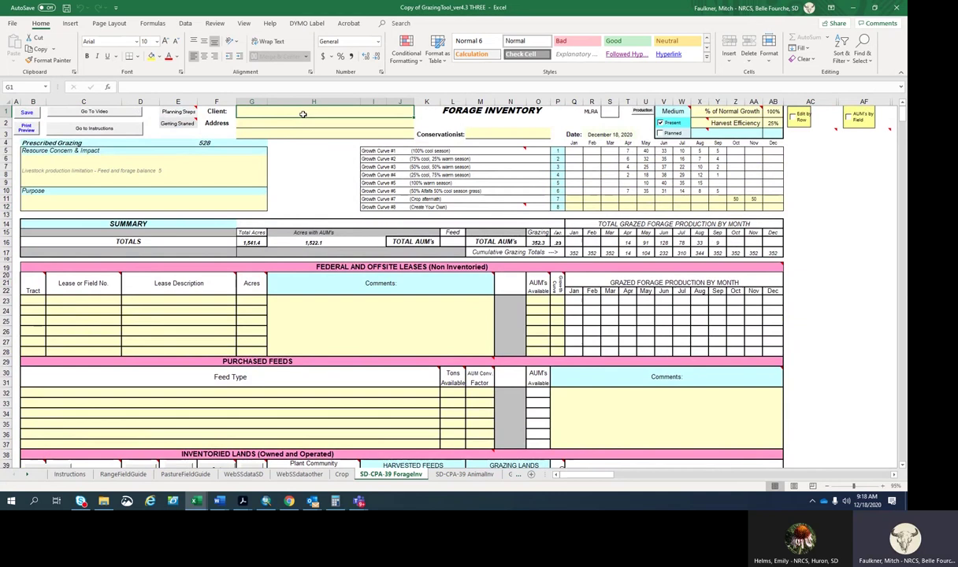
text(Sou)
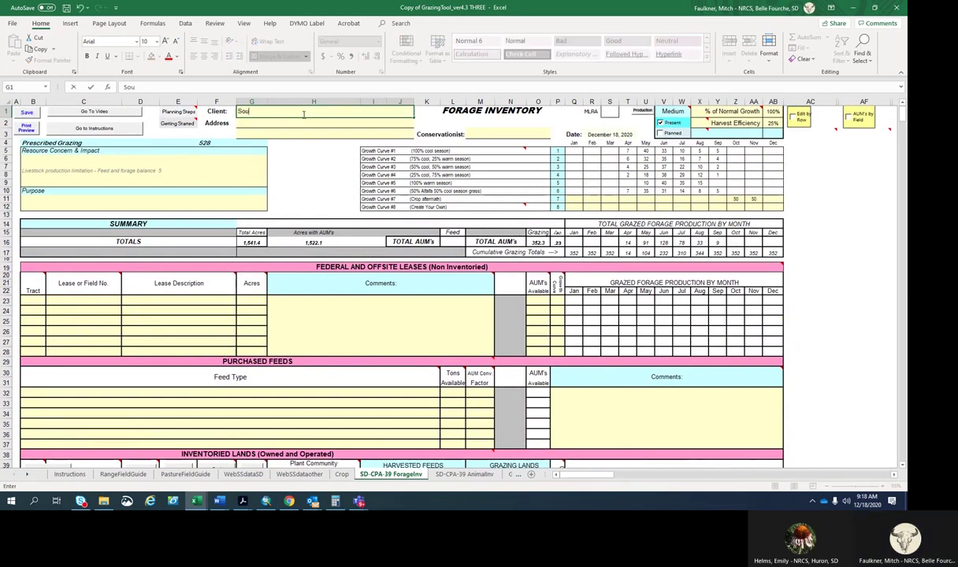
text(th Dakota Ranch)
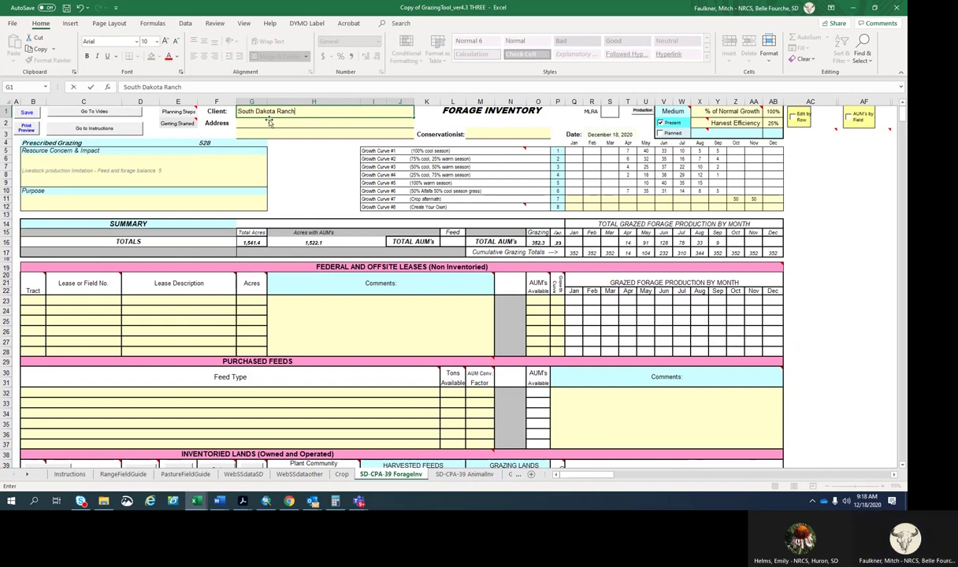
key(Return)
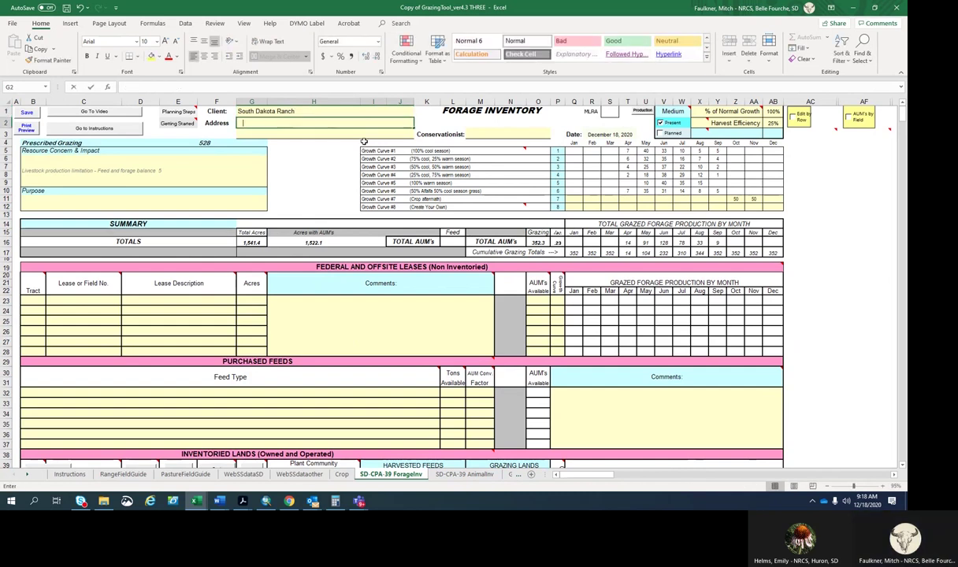
Fill in the client's county and state as the address and enter the conservationist's initials.
text(Meade Co, SD)
click(501, 133)
text(MF)
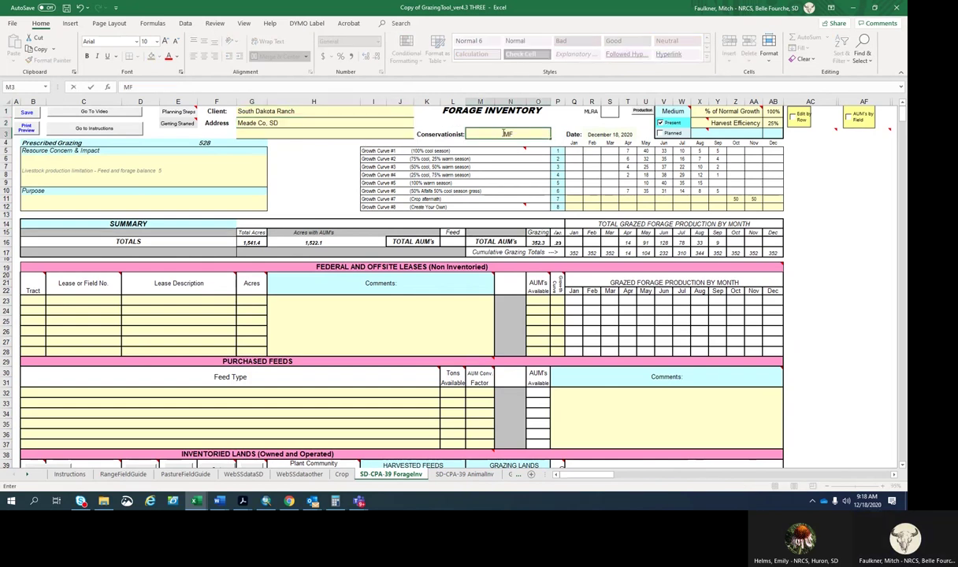
click(321, 174)
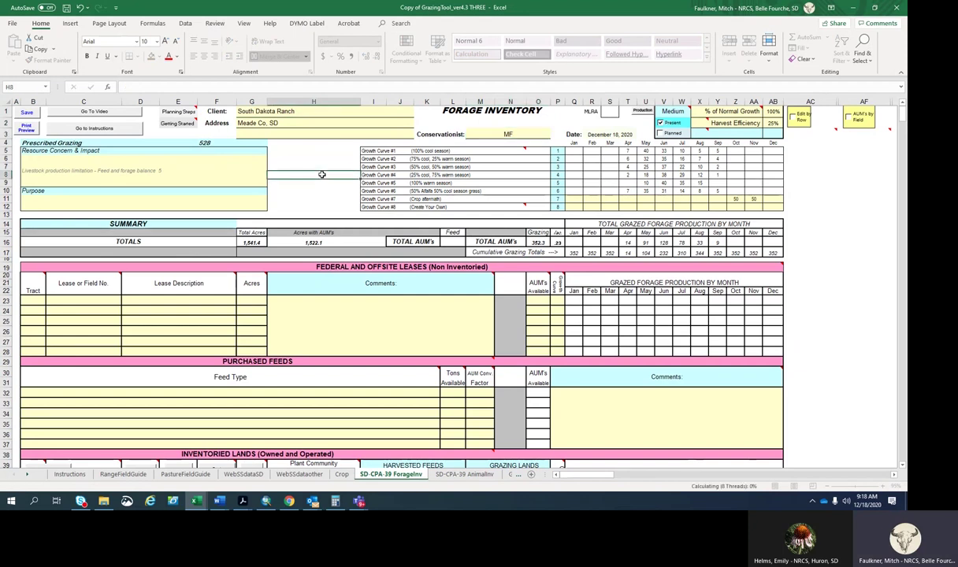
Add Hay (all hays) as the first purchased feed with 100 tons available.
mouse_move(370, 149)
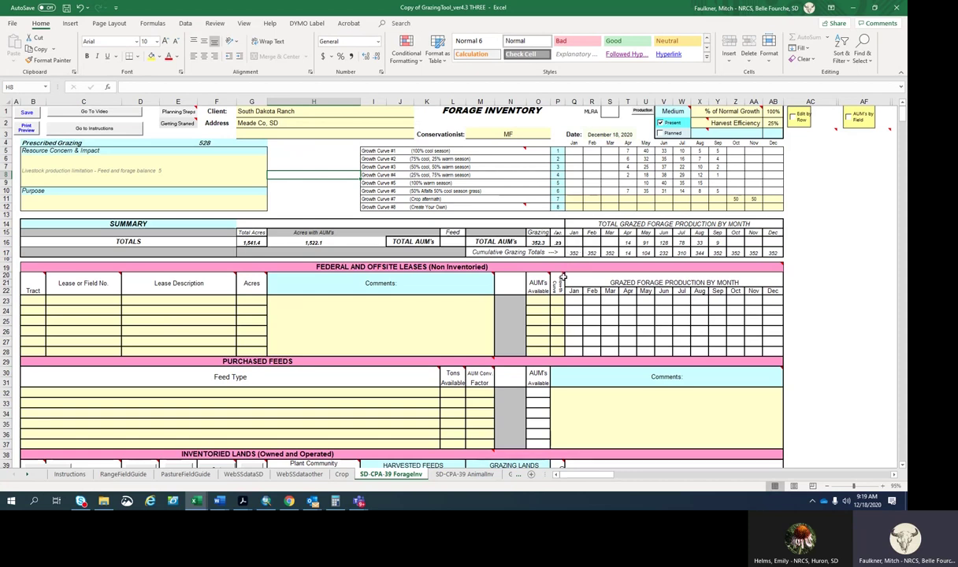
mouse_move(537, 264)
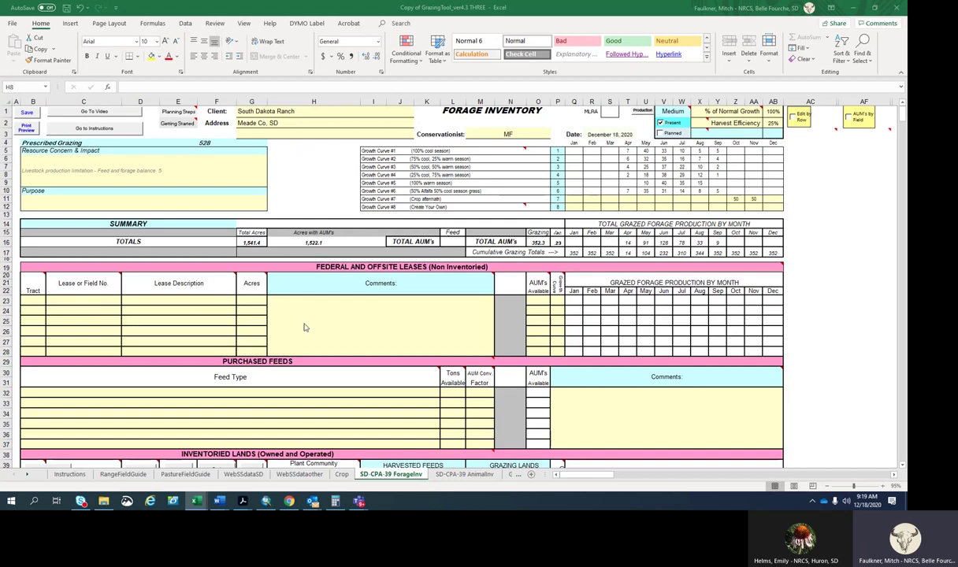
click(227, 394)
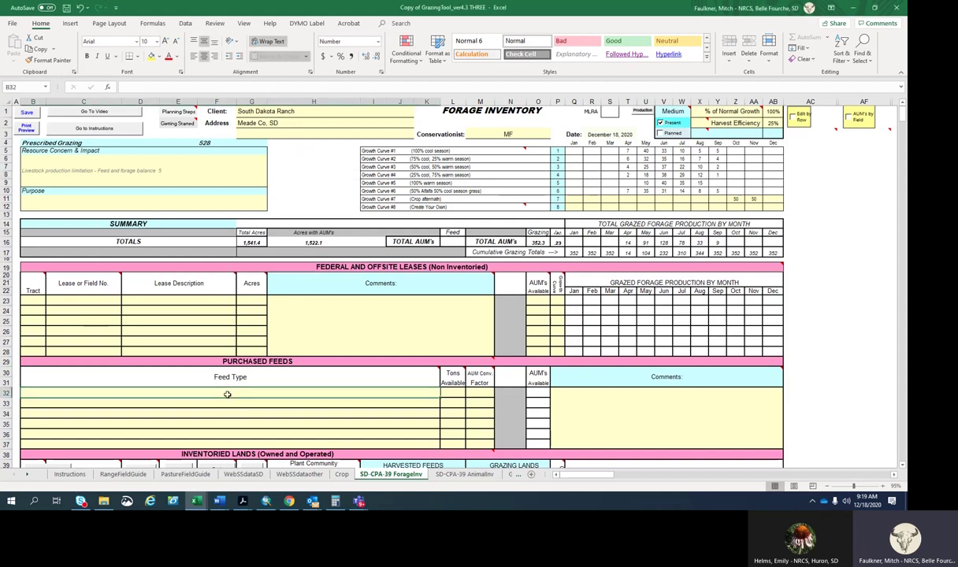
text(Hay)
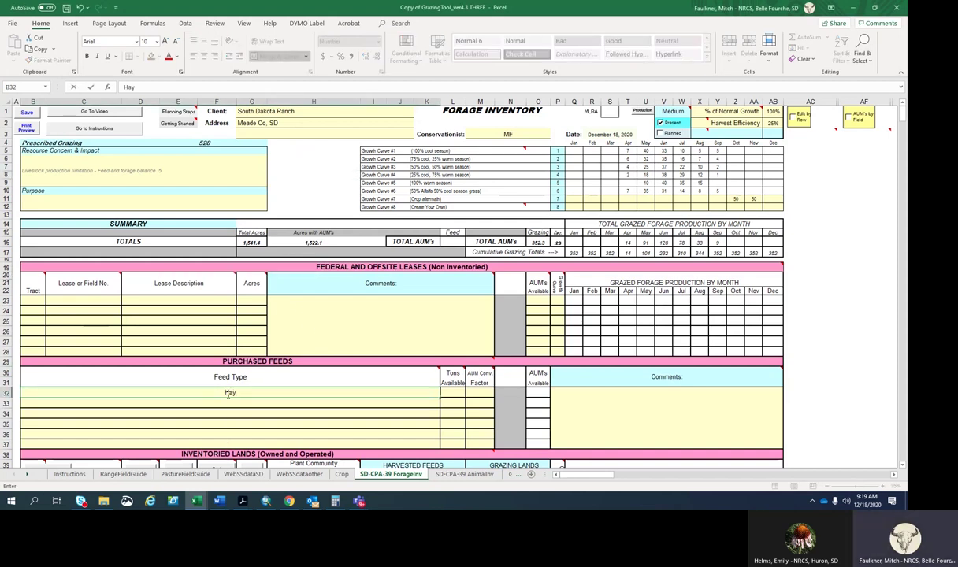
text( (all hays))
click(455, 394)
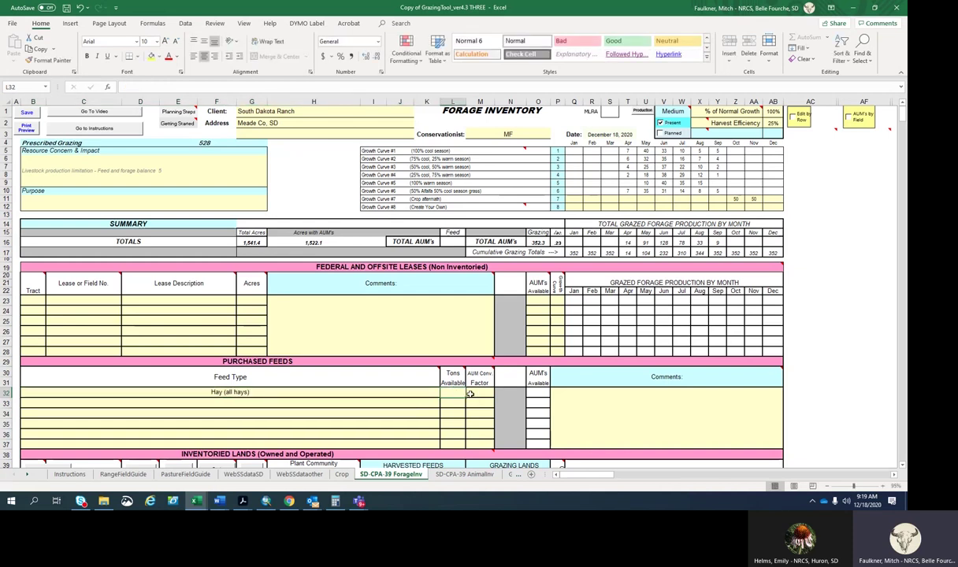
text(100)
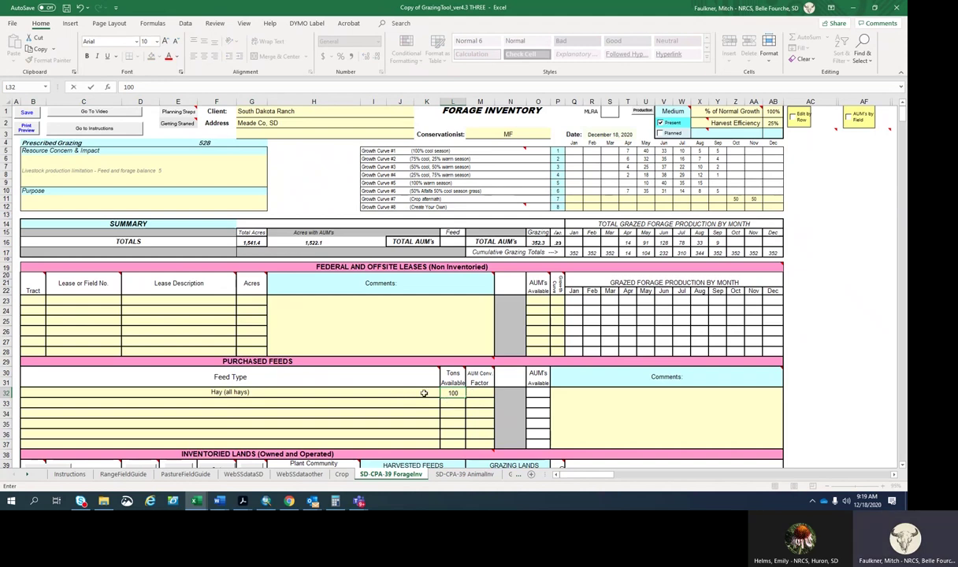
key(Return)
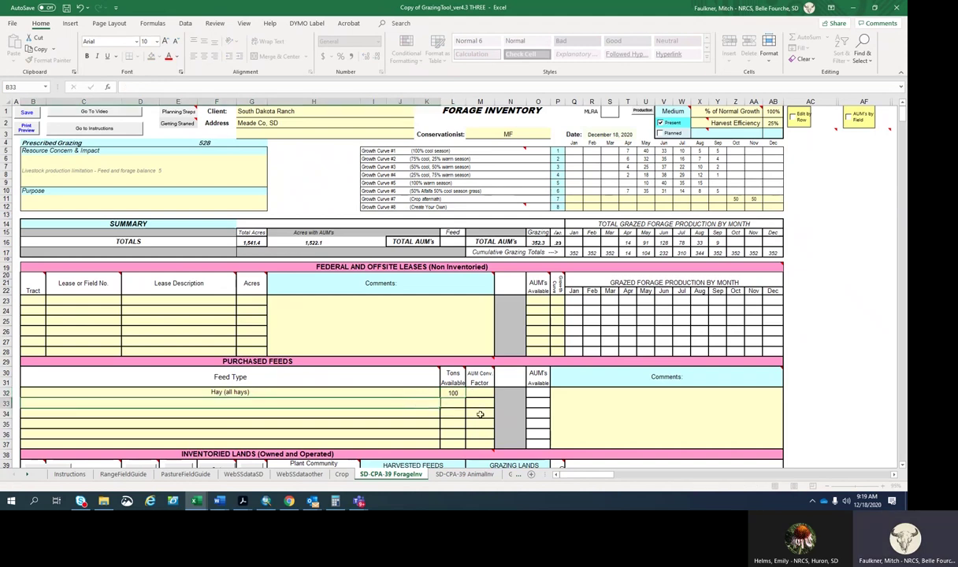
Set the AUM conversion factor of the purchased hay to 2.5.
mouse_move(483, 372)
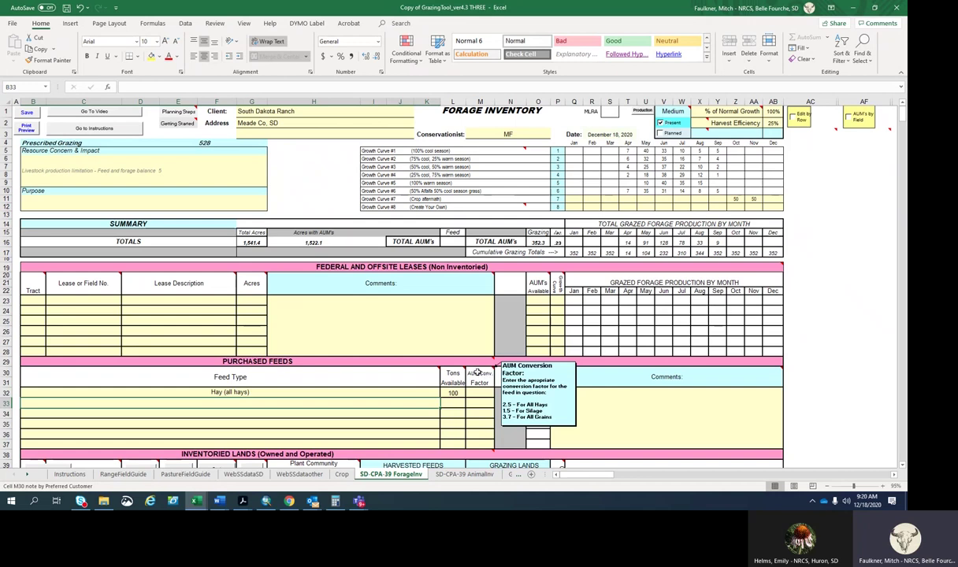
click(480, 393)
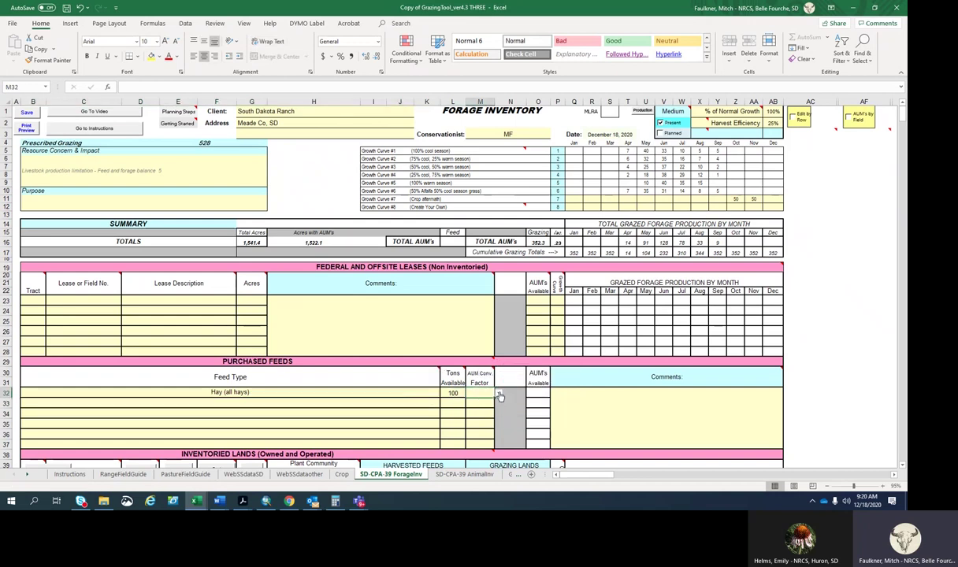
click(497, 393)
click(488, 402)
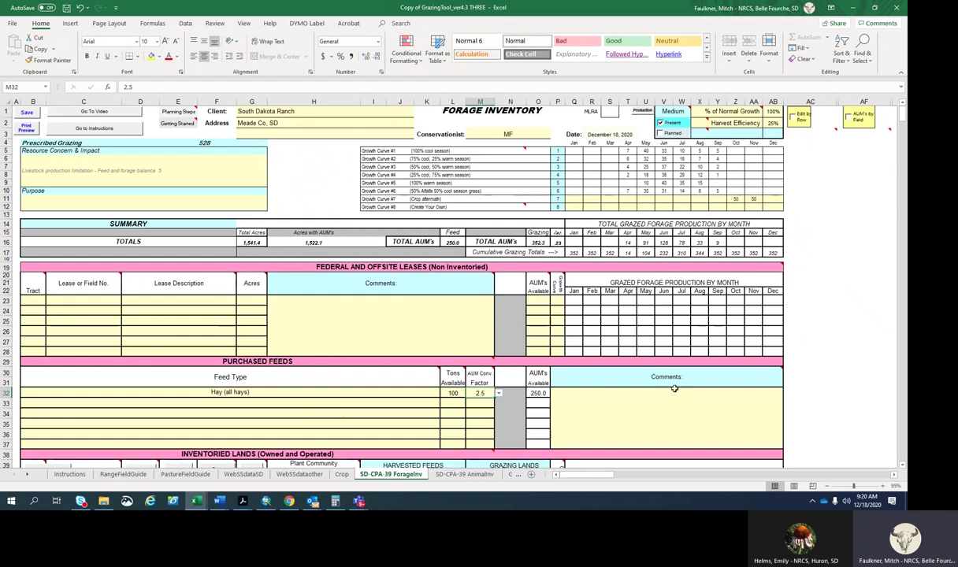
Review the land use entries listed for each field in the Inventoried Lands section, including the No Past row.
scroll(727, 359, down, 1)
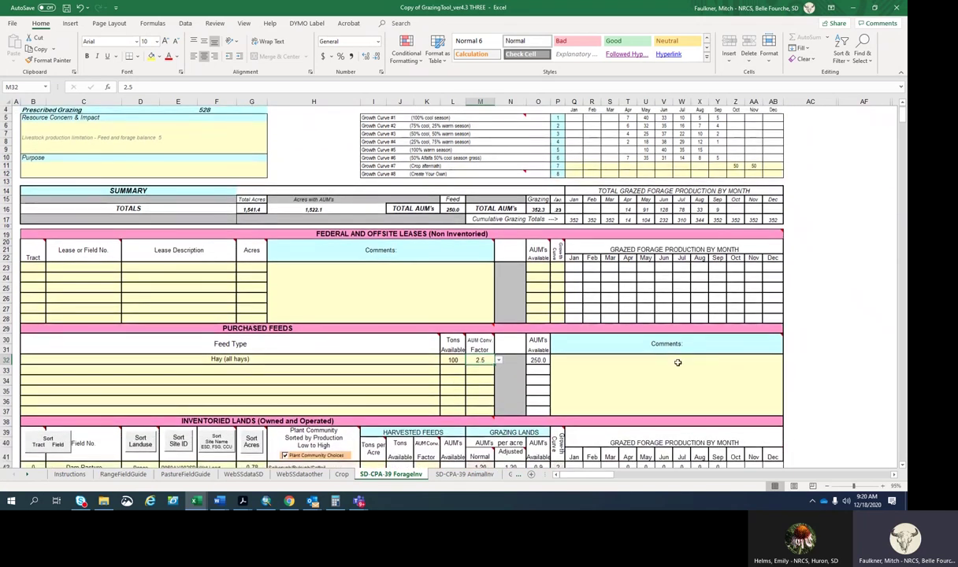
click(676, 360)
scroll(676, 360, down, 2)
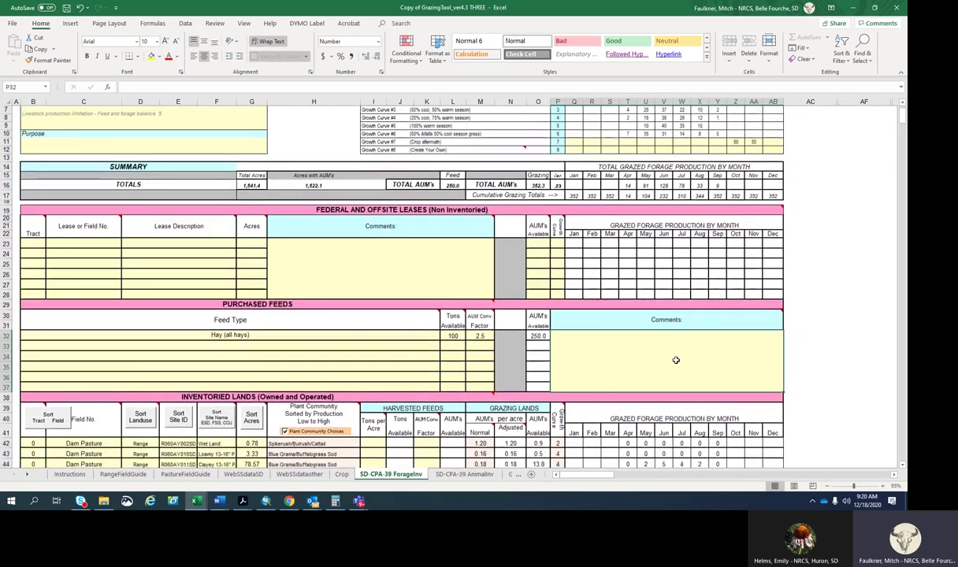
scroll(675, 360, down, 2)
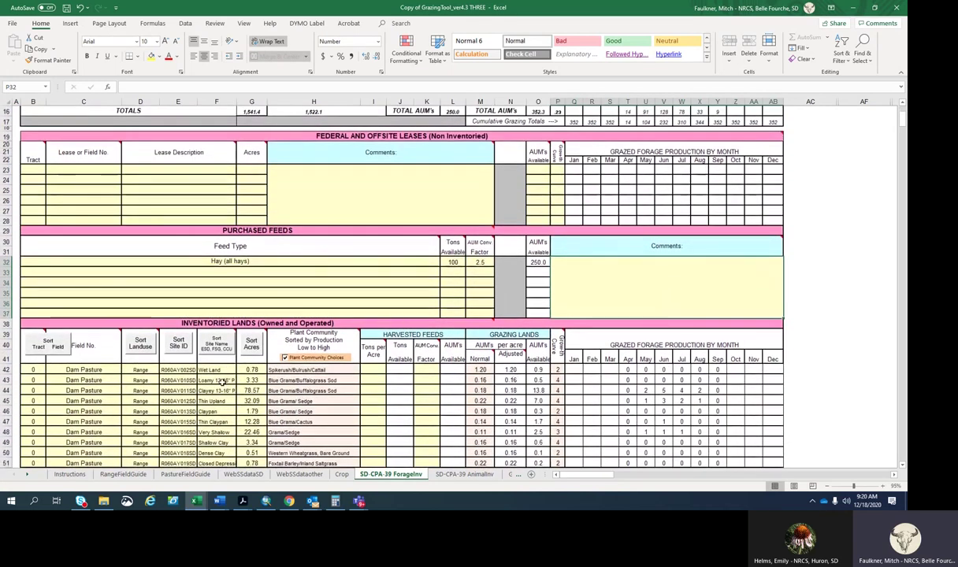
scroll(182, 370, down, 1)
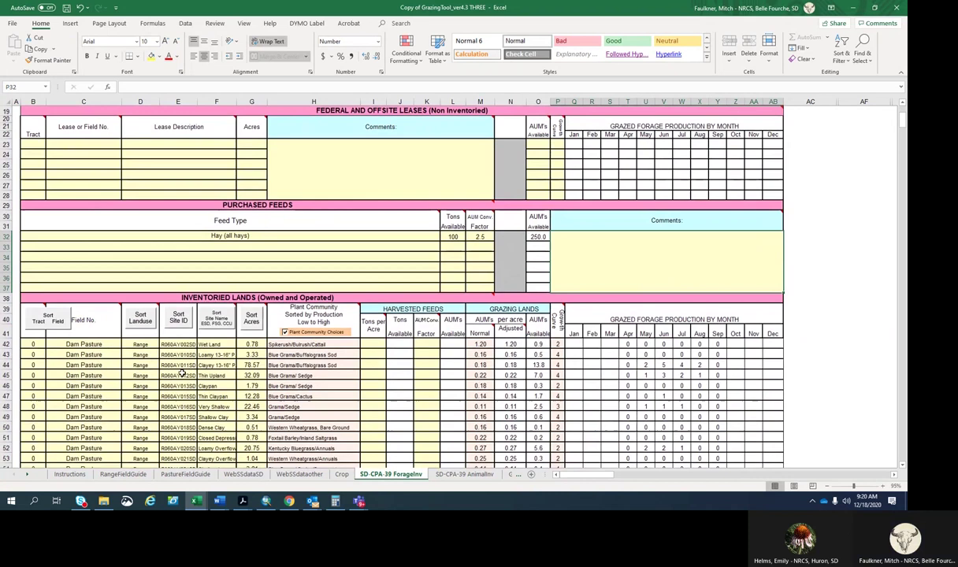
scroll(182, 372, down, 1)
scroll(182, 372, down, 1)
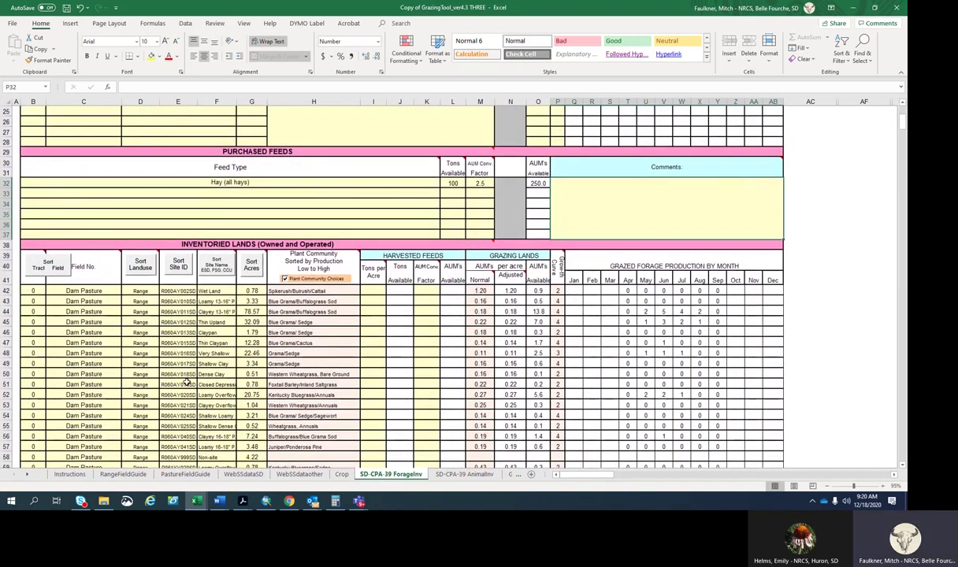
scroll(186, 370, down, 1)
scroll(187, 367, down, 1)
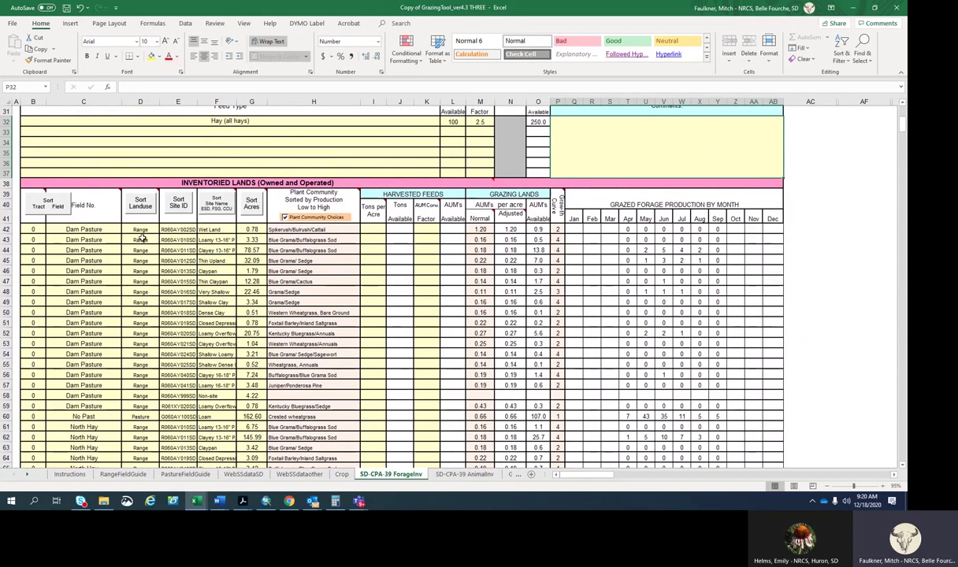
click(140, 415)
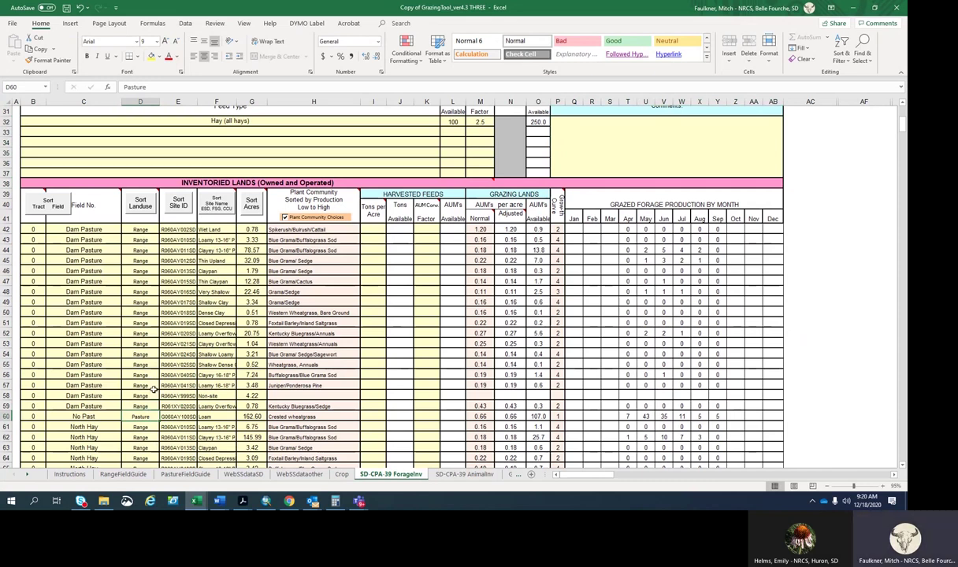
Clear the land use, site ID and site name from all W Crop rows of the inventoried lands.
scroll(152, 390, down, 10)
scroll(152, 386, down, 10)
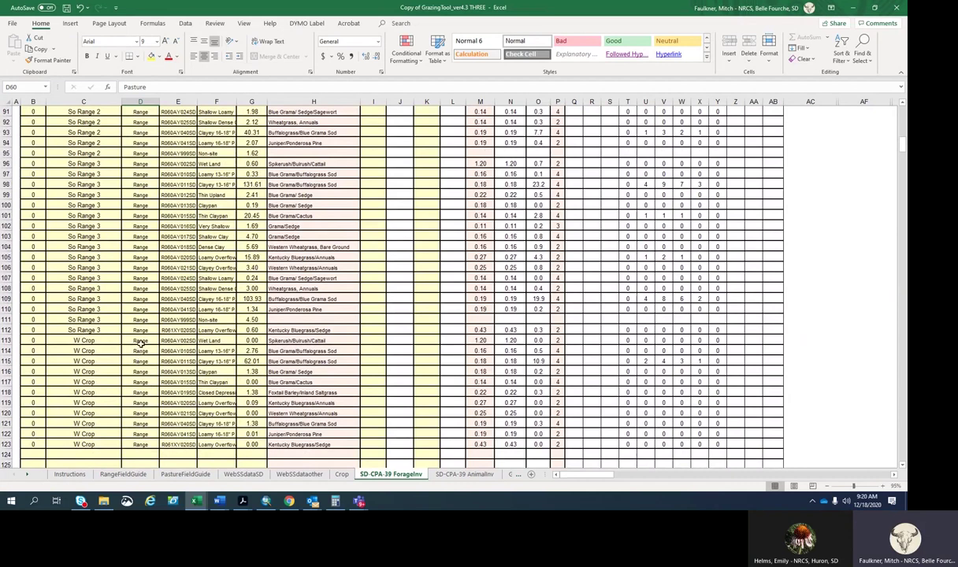
drag(140, 341, 208, 441)
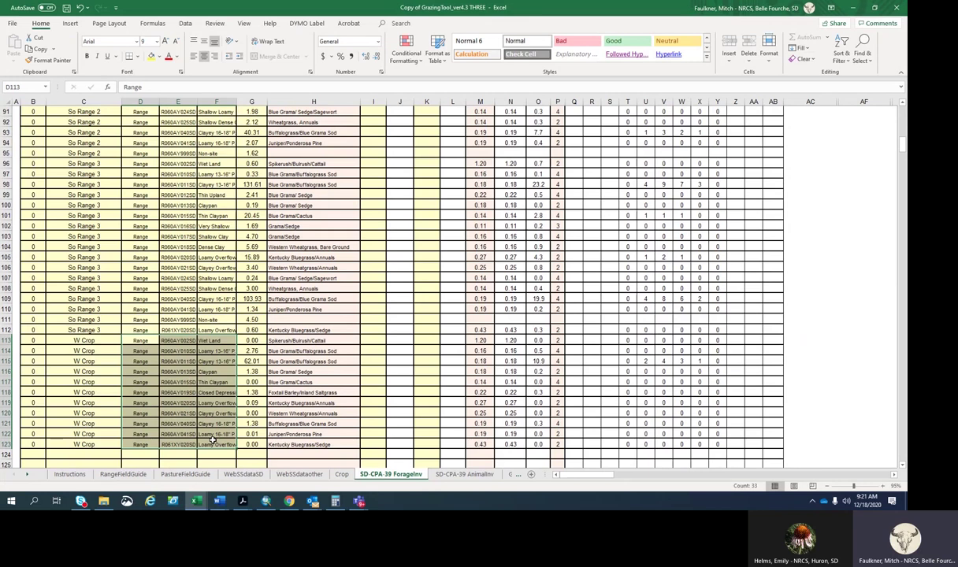
key(Delete)
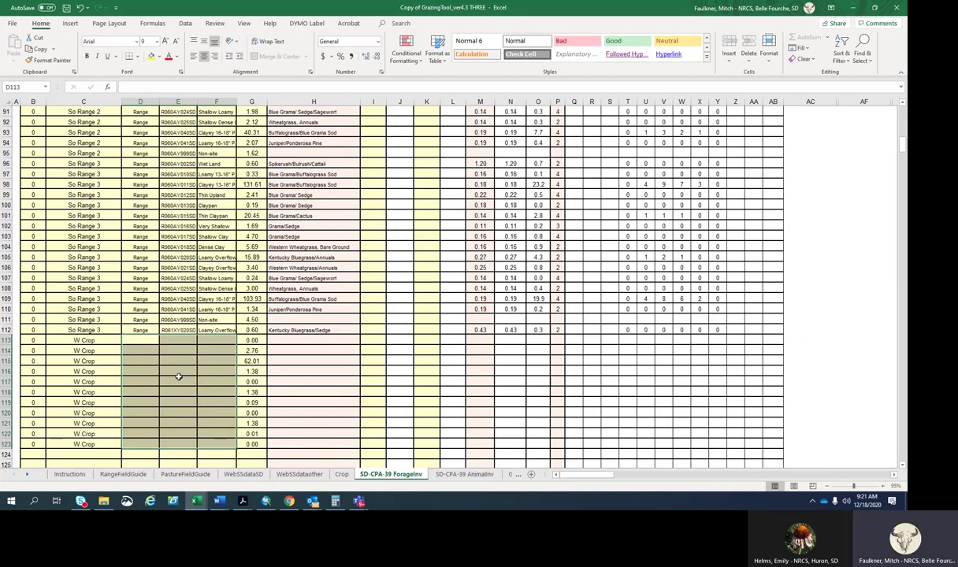
Sort the inventoried lands by acres.
scroll(178, 370, up, 8)
click(175, 356)
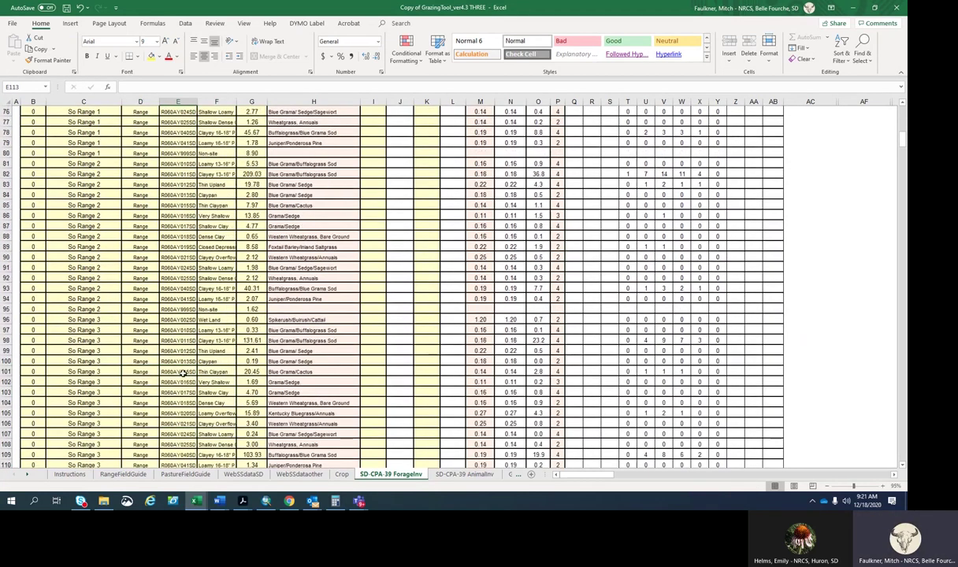
scroll(182, 368, up, 14)
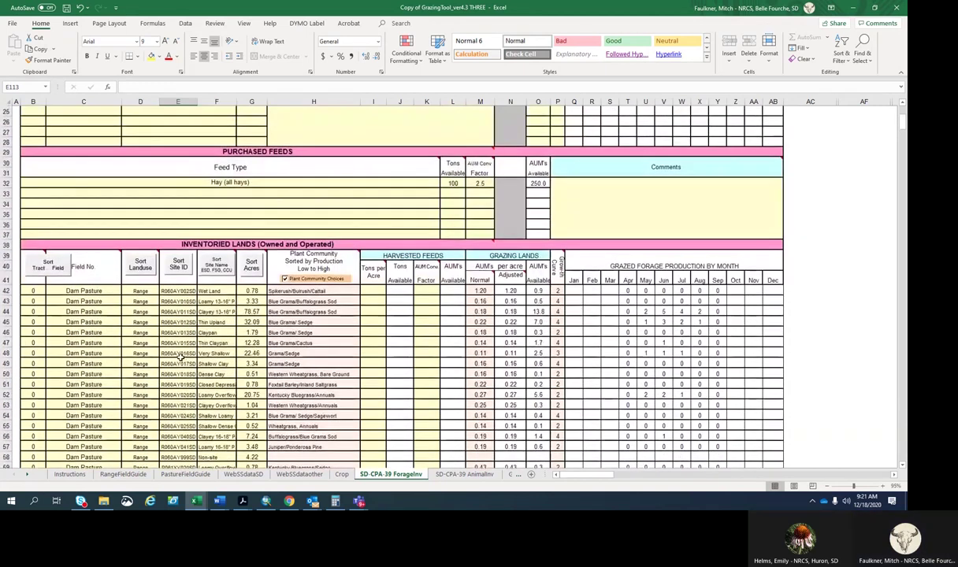
mouse_move(45, 268)
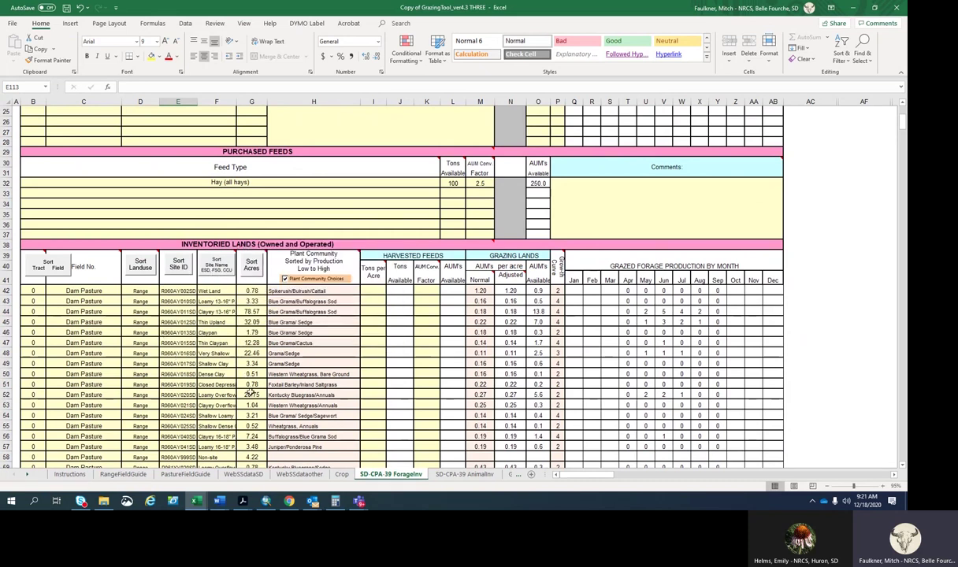
click(833, 246)
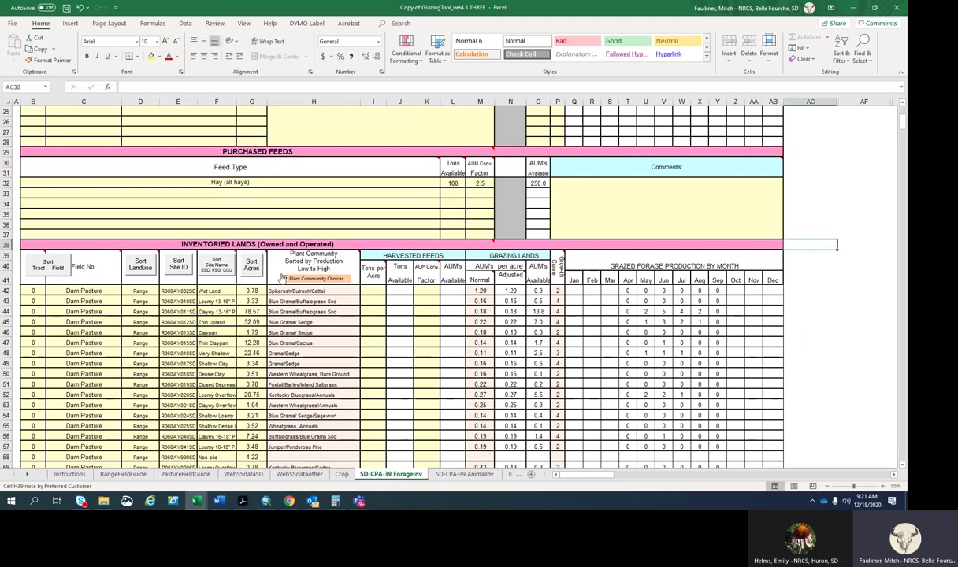
click(252, 265)
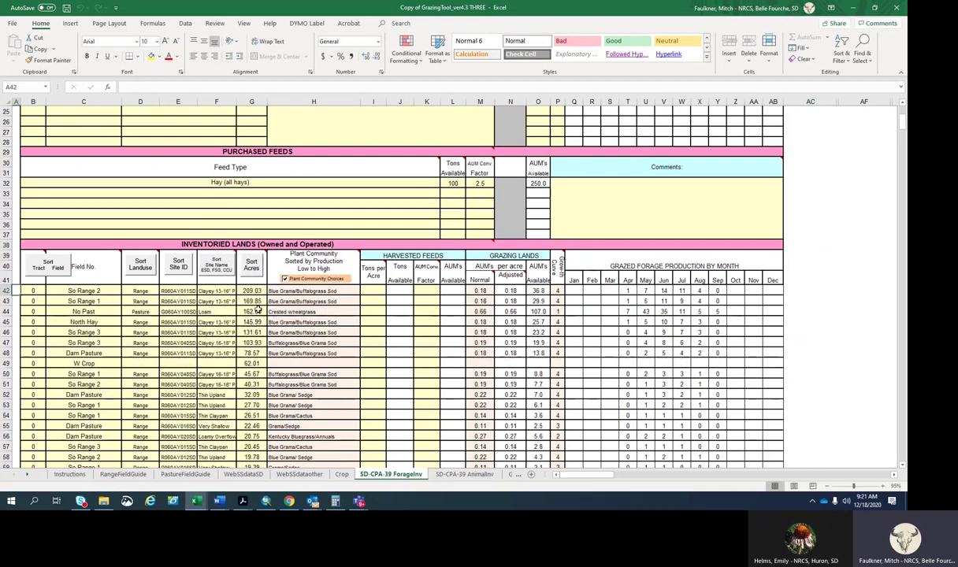
Clear the tract, field, land use, site and acres entries in rows 115 to 123 of the inventoried lands table.
scroll(258, 315, down, 4)
scroll(258, 319, down, 6)
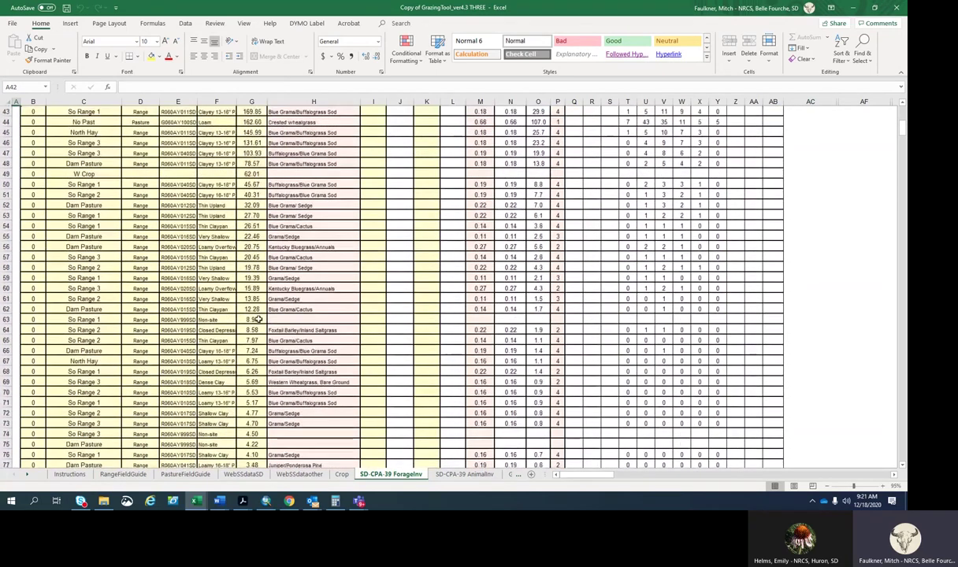
scroll(256, 319, down, 7)
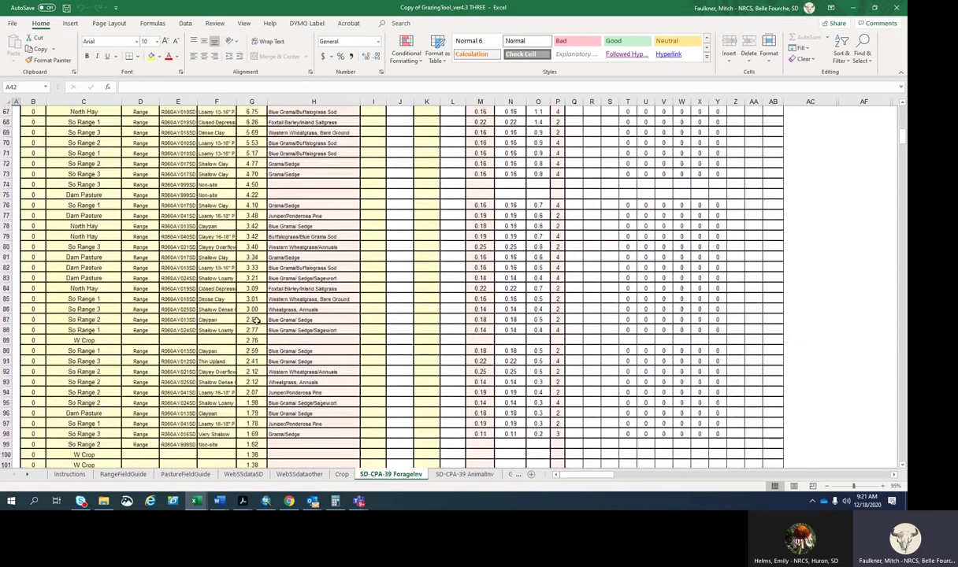
scroll(258, 325, down, 7)
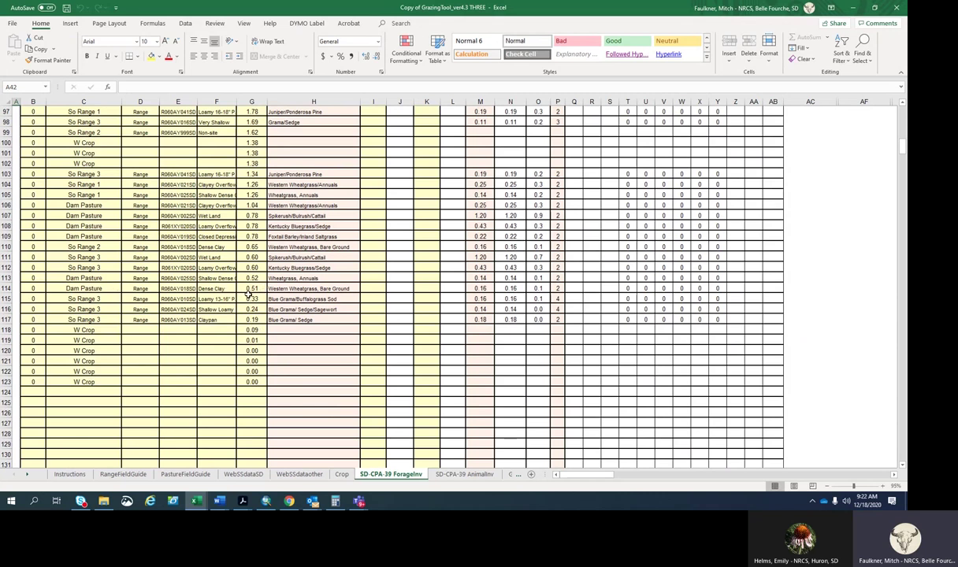
click(35, 298)
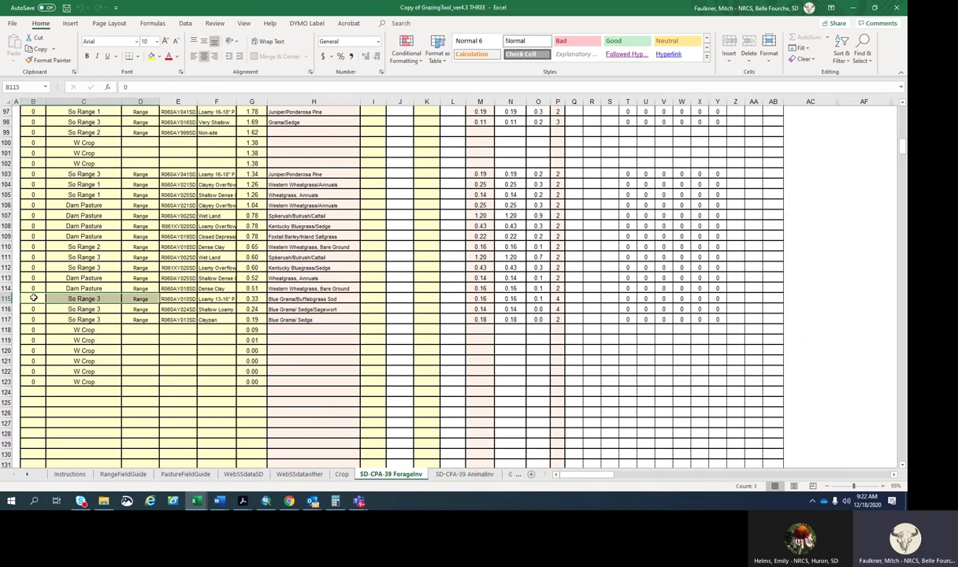
click(34, 298)
drag(34, 297, 251, 381)
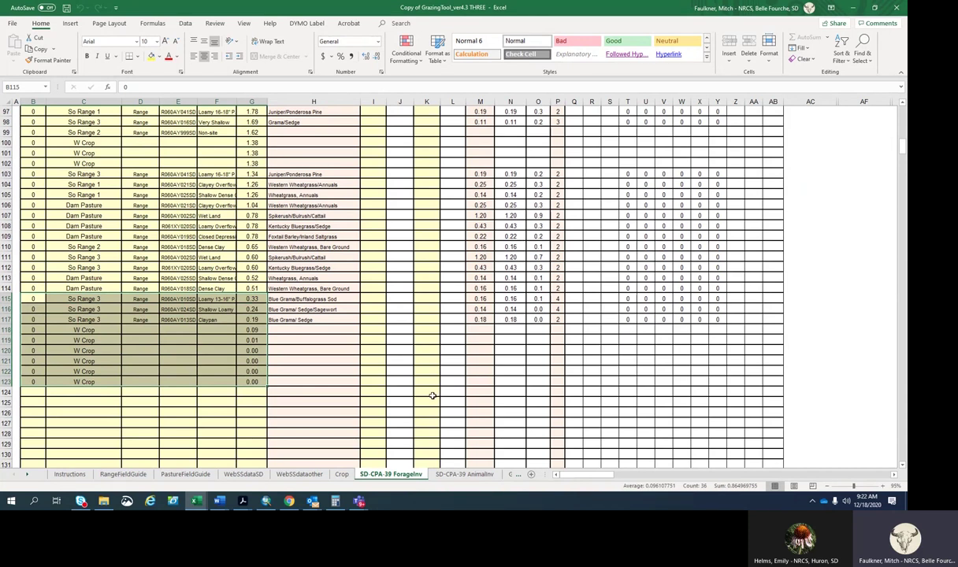
key(Delete)
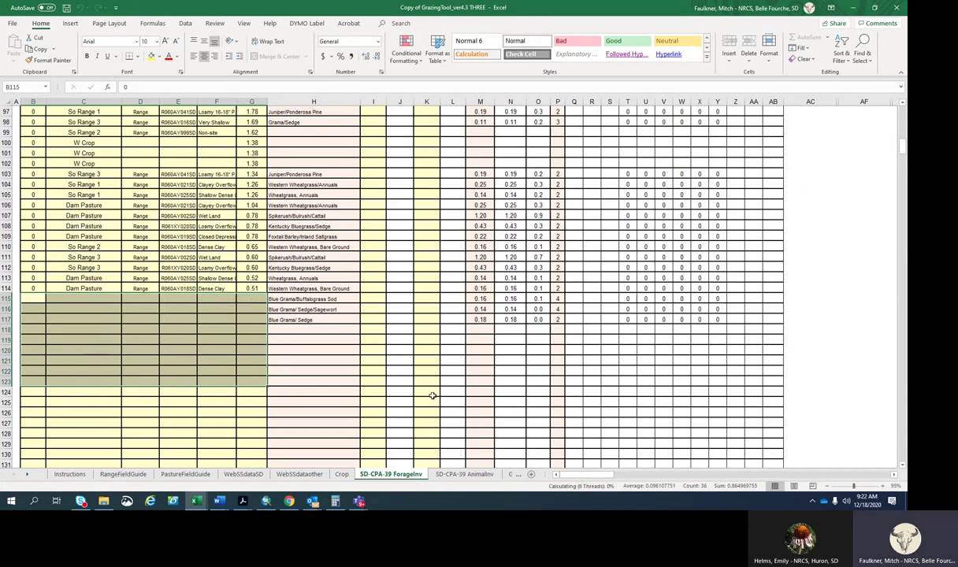
click(223, 329)
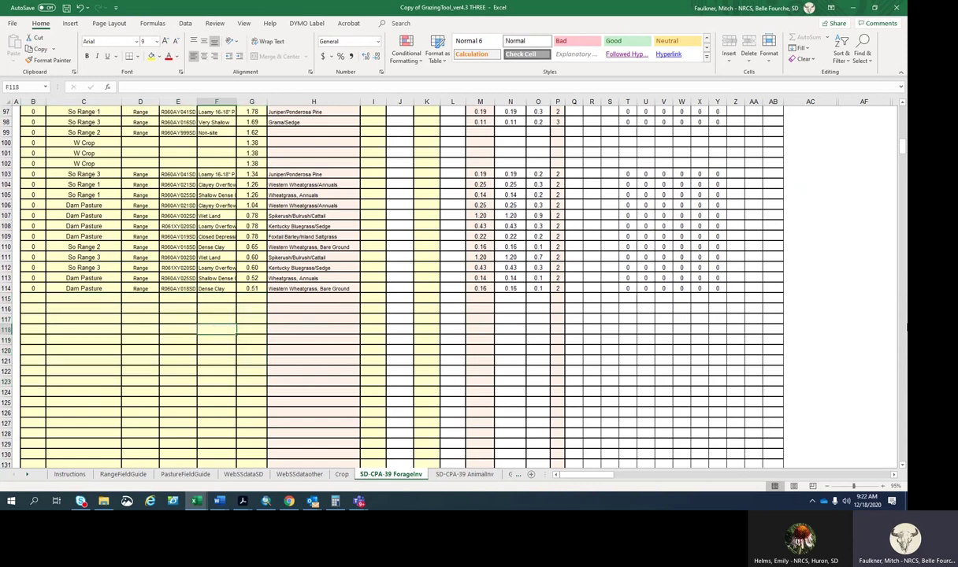
Sort the inventoried lands table by Site ID.
mouse_move(903, 142)
mouse_down()
mouse_move(903, 109)
mouse_move(904, 129)
mouse_up()
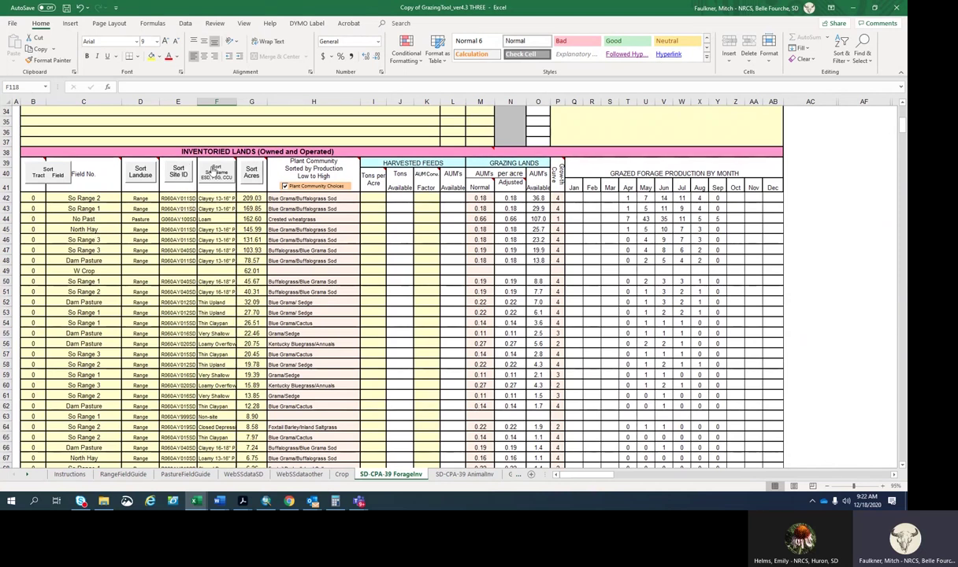
mouse_move(213, 172)
click(179, 174)
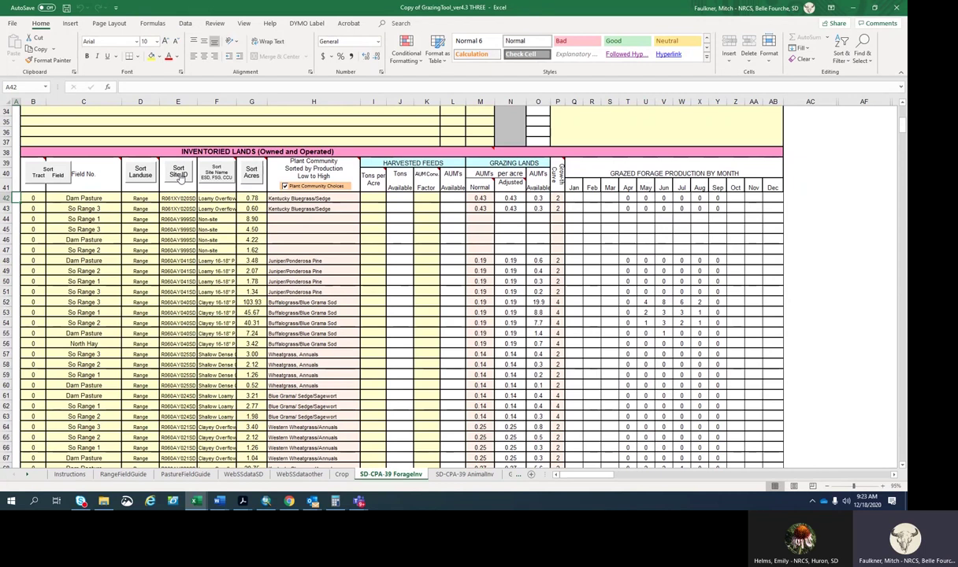
mouse_move(168, 156)
Set the plant community of both Loamy Overflow sites in rows 42 and 43 to Smooth Bromegrass/Kentucky Bluegrass.
click(224, 198)
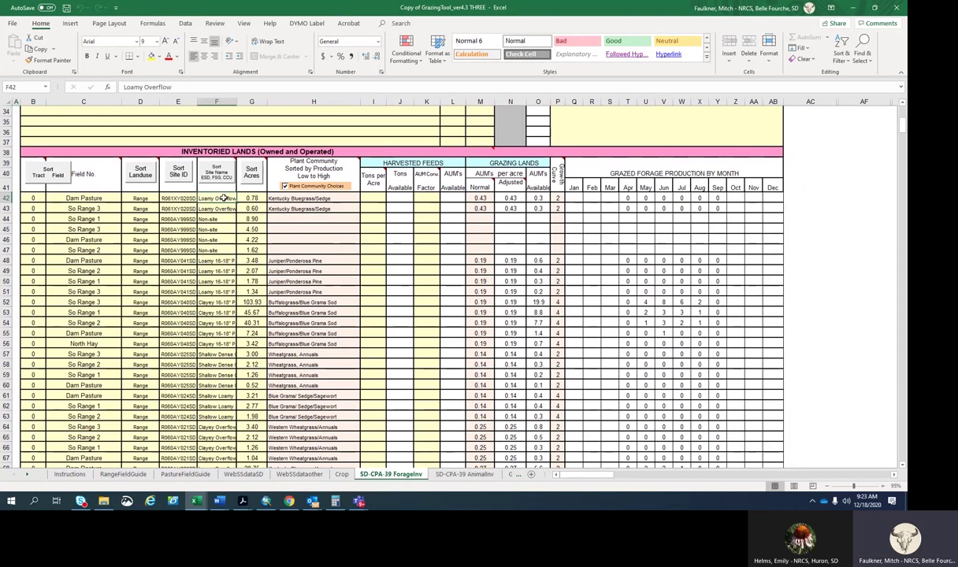
click(351, 200)
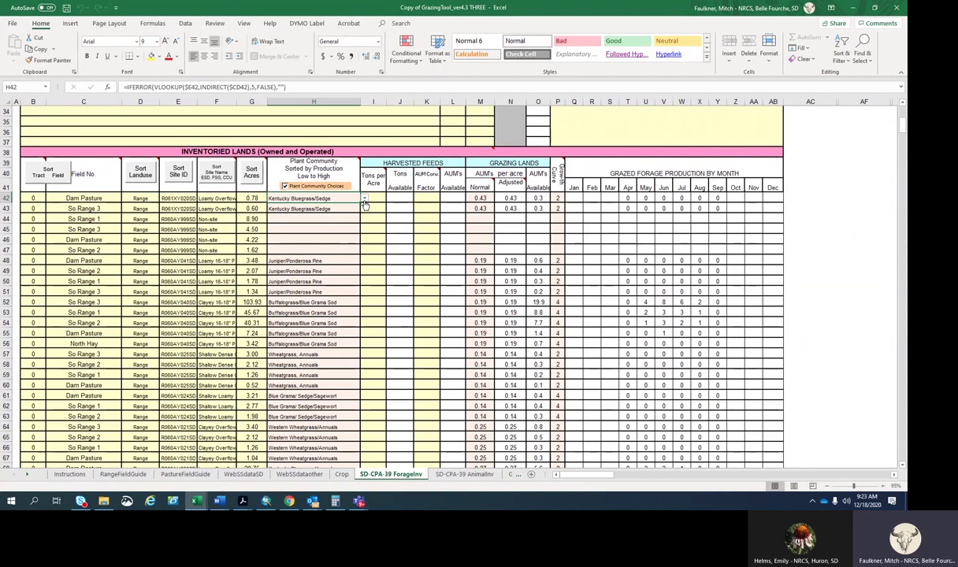
click(363, 199)
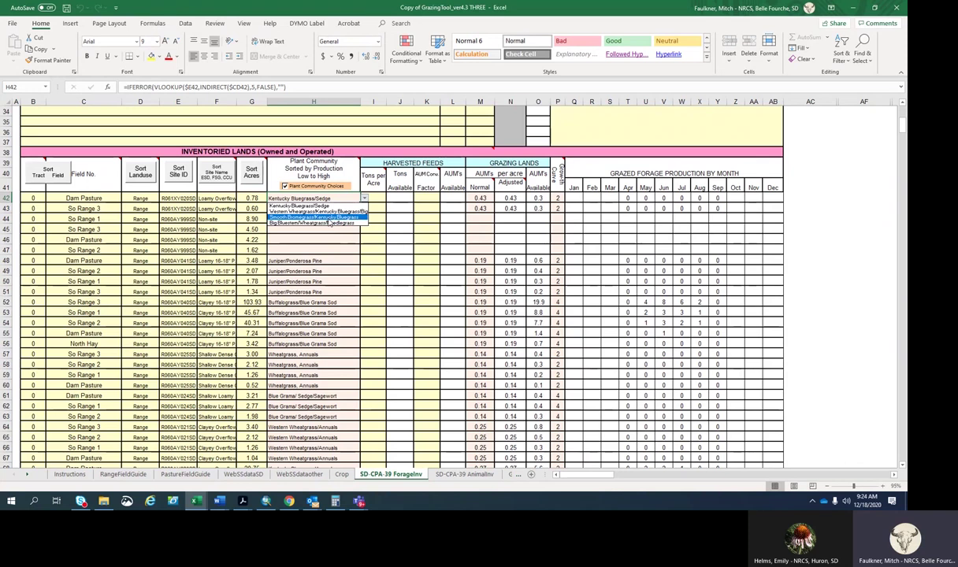
click(328, 218)
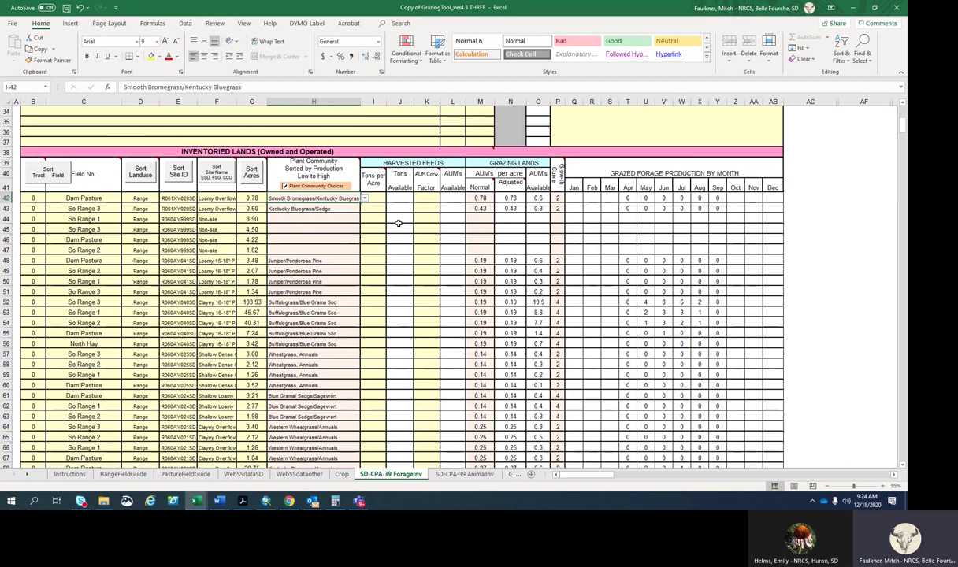
click(338, 209)
click(365, 209)
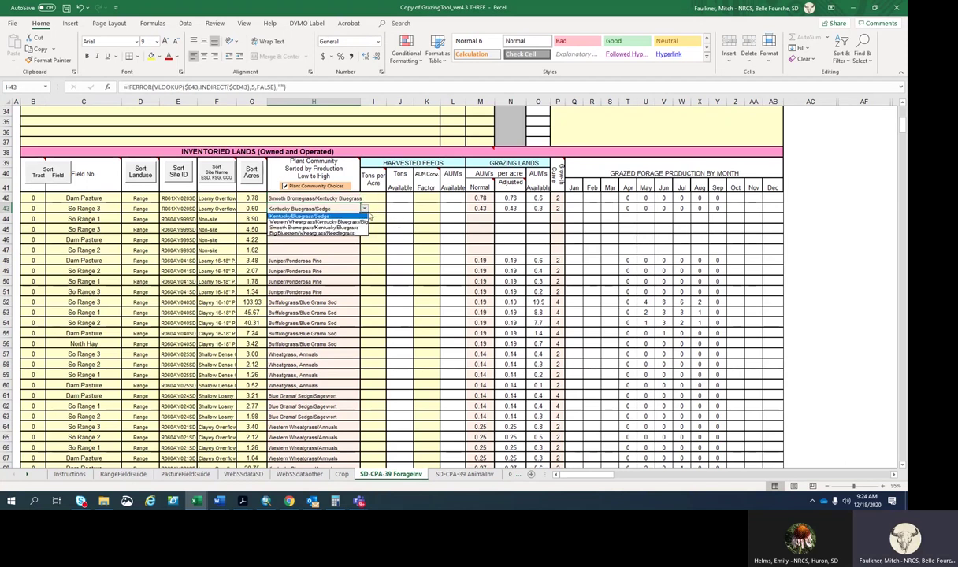
click(323, 226)
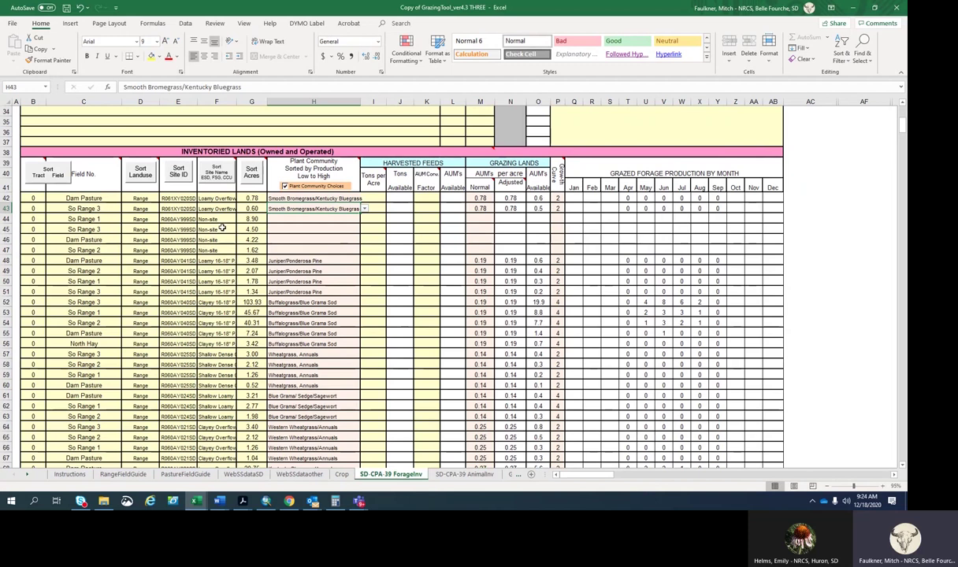
Enter 0.07 normal AUMs per acre for the Non-site in row 44 and fill it down through row 47.
click(294, 220)
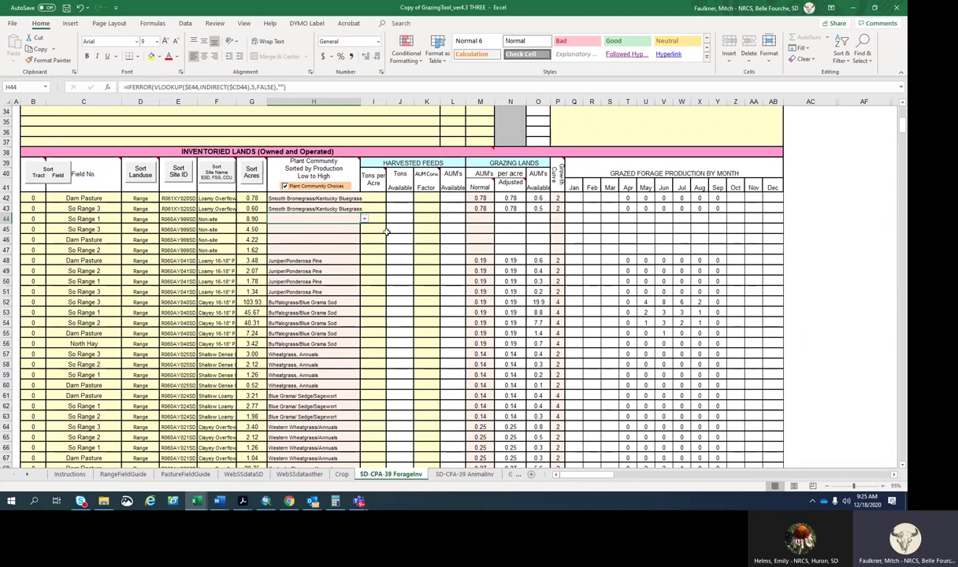
click(470, 218)
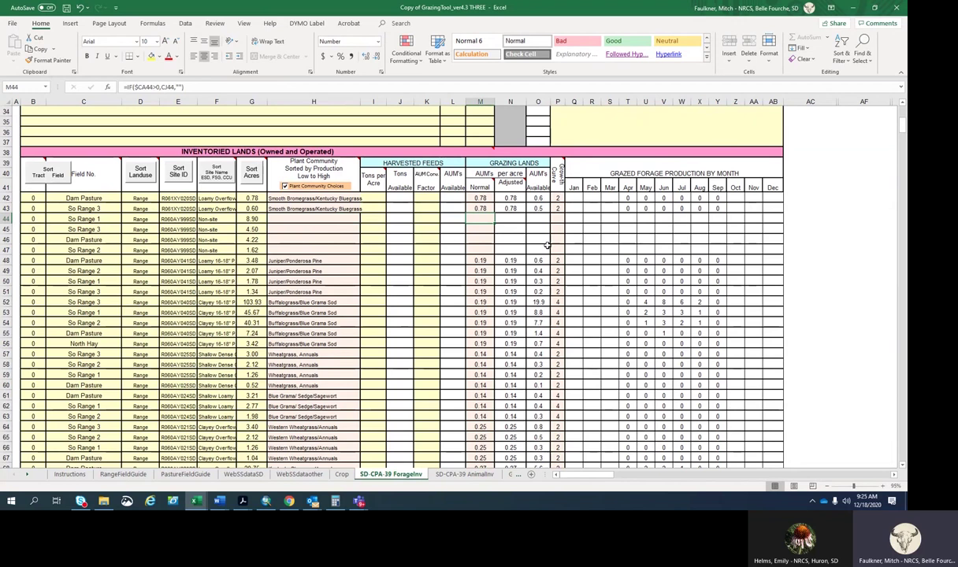
text(0.0)
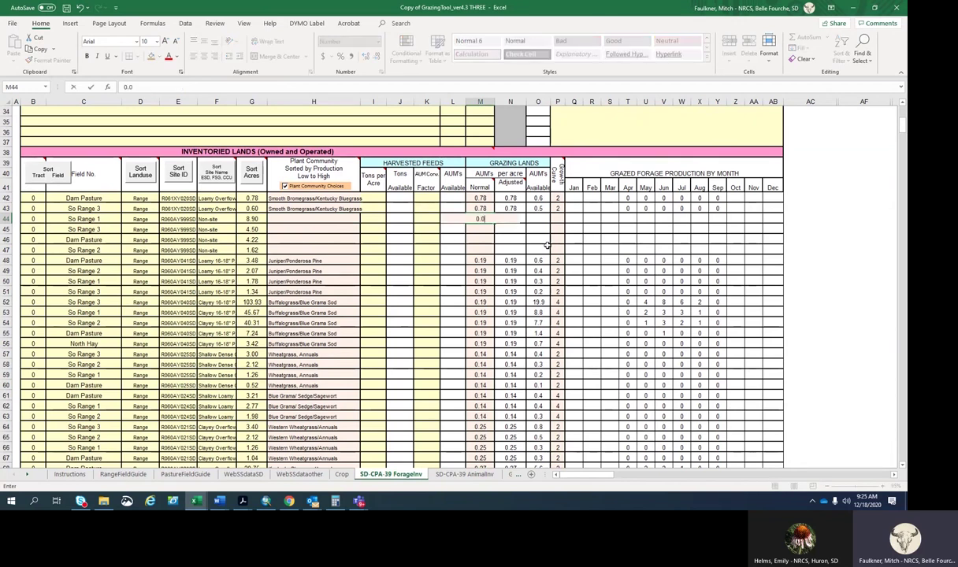
text(7)
click(492, 226)
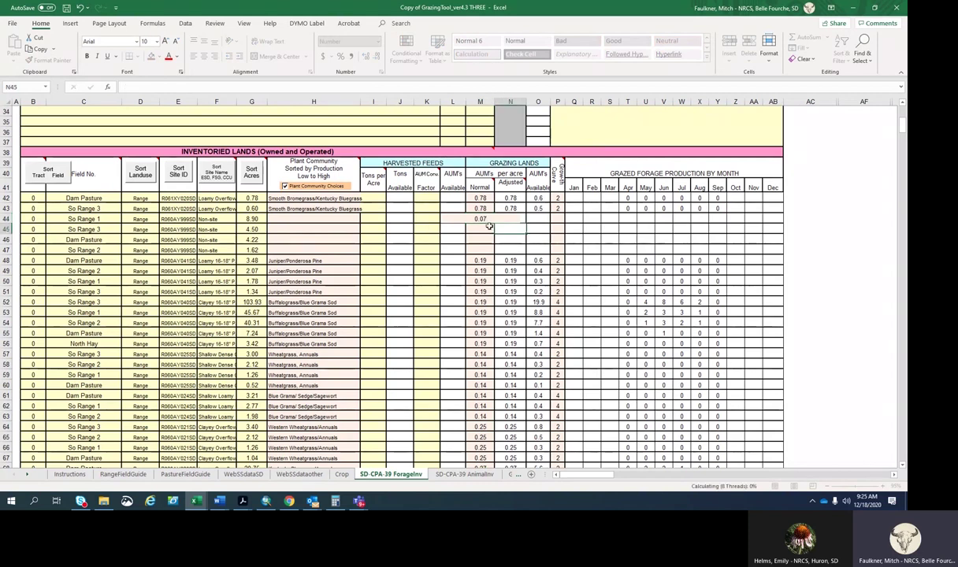
click(476, 218)
drag(494, 223, 491, 250)
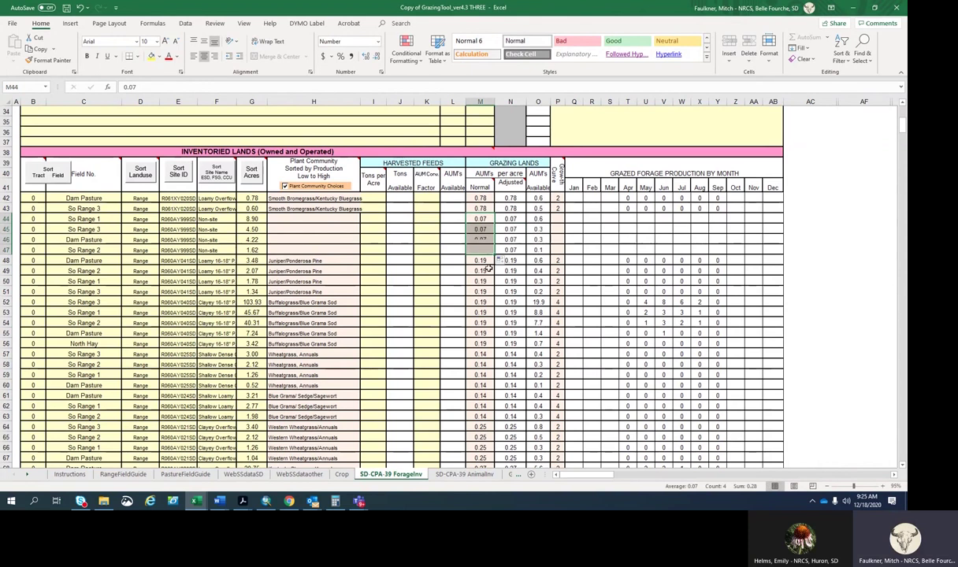
Set the growth curve to 1 for each of the four Non-site entries in rows 44 to 47.
click(558, 222)
click(567, 218)
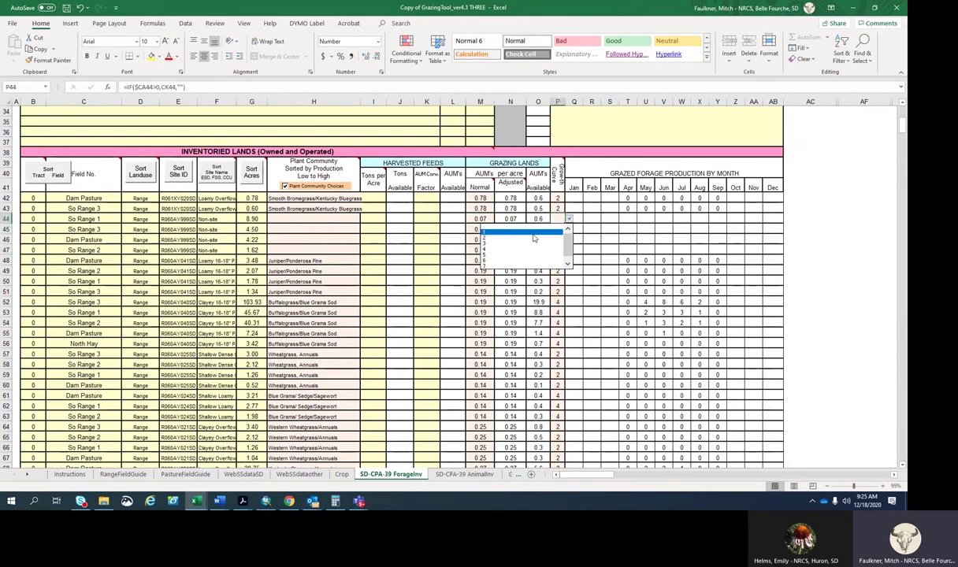
click(534, 234)
key(Down)
click(568, 229)
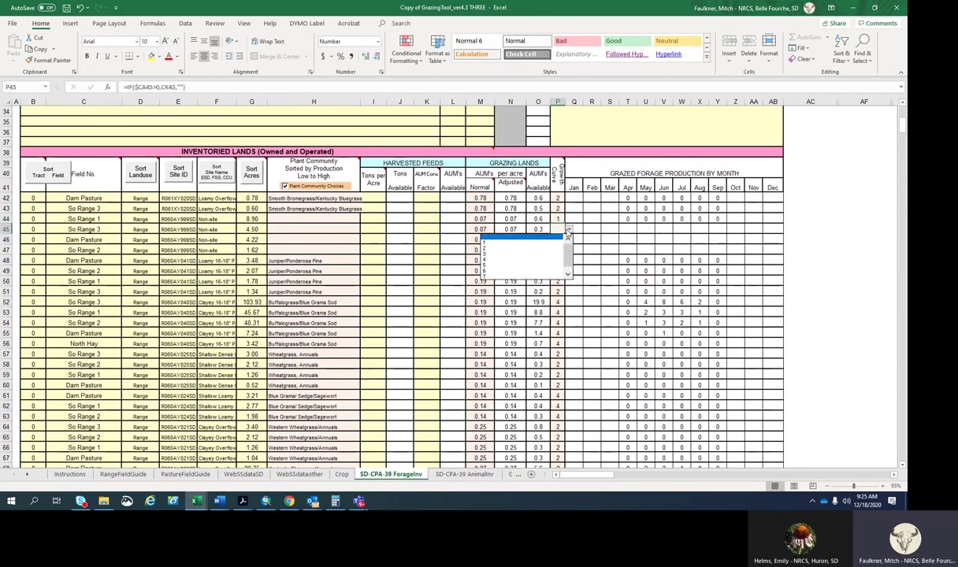
click(512, 242)
key(Down)
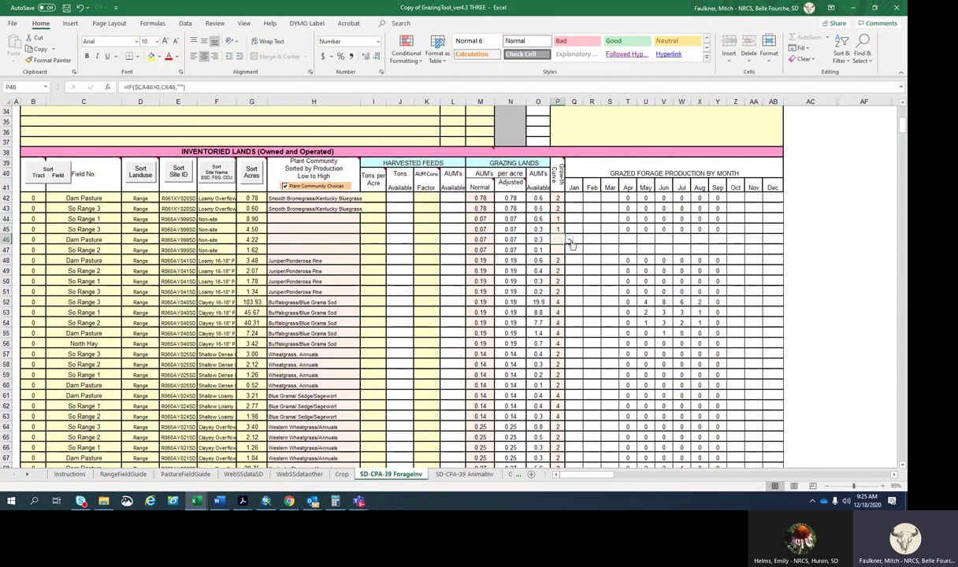
click(568, 240)
click(511, 252)
key(Down)
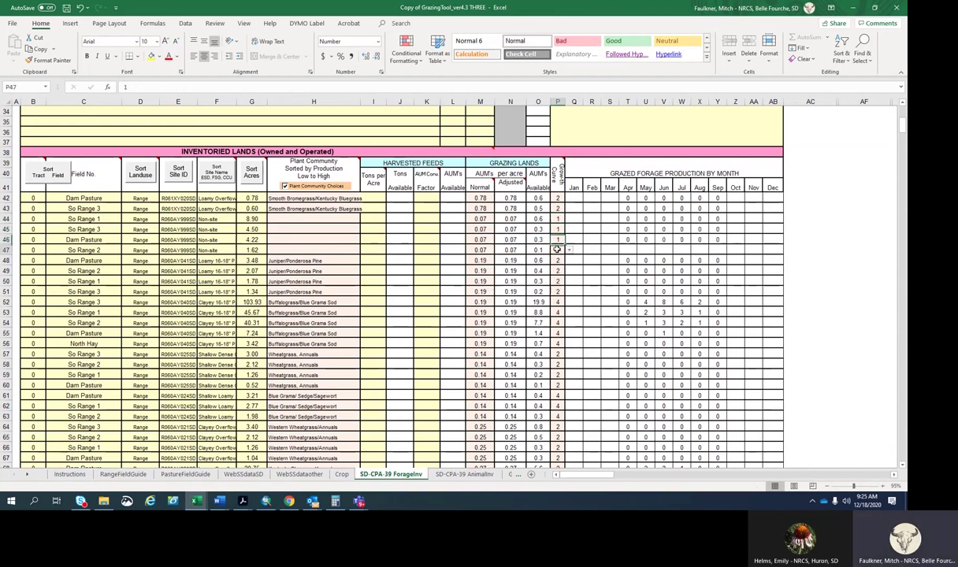
click(568, 249)
click(512, 257)
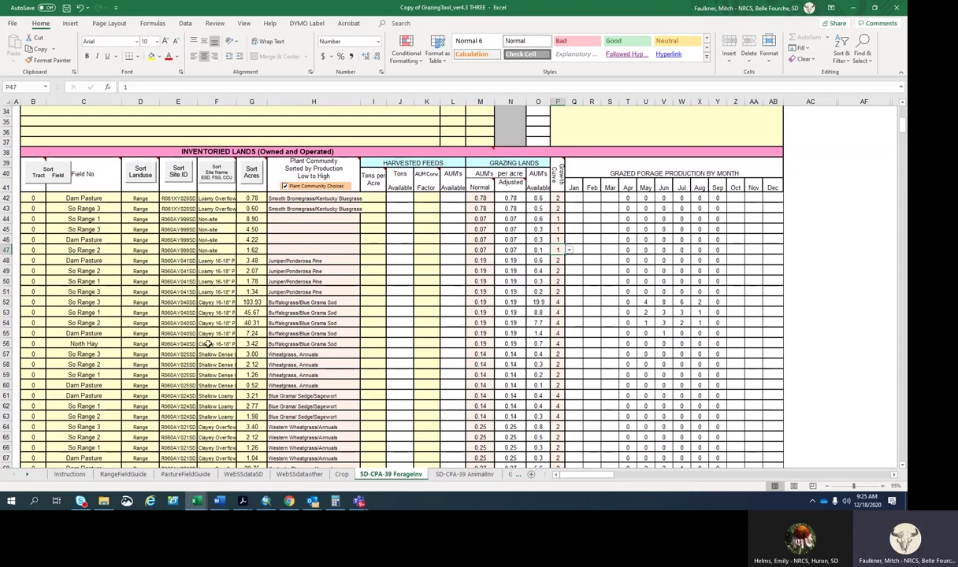
Set the plant community of the Loamy 16-18" sites in rows 48 and 49 to Western Wheatgrass/Bluegrass/Annuals.
click(341, 263)
click(364, 262)
click(315, 290)
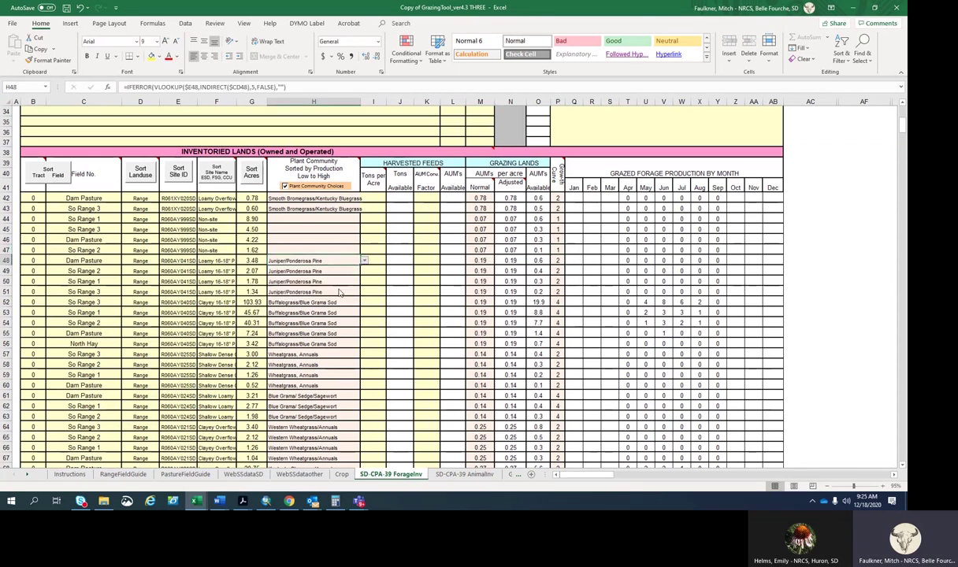
click(330, 271)
click(364, 271)
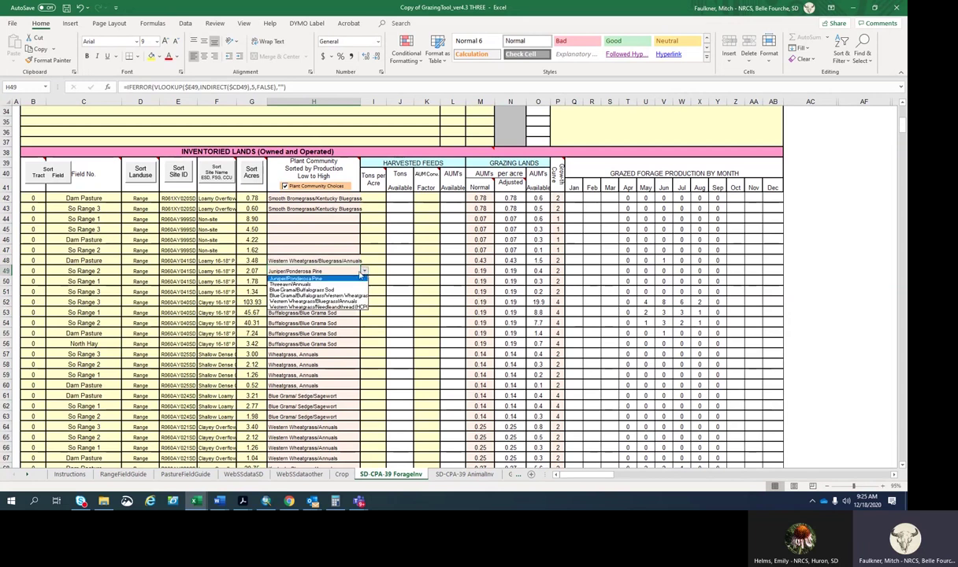
click(322, 301)
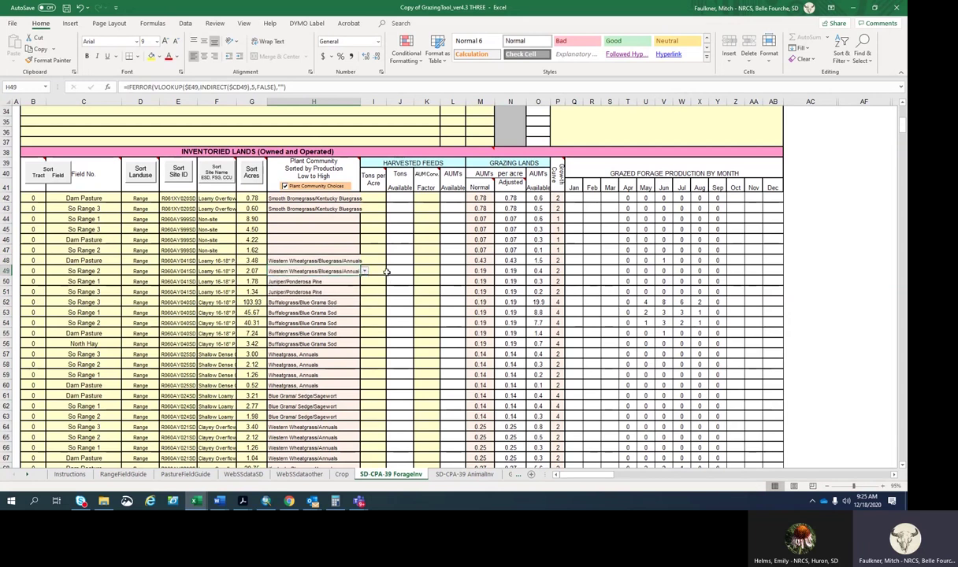
Fill the plant community from rows 48 and 49 down to the remaining Loamy 16-18" sites in rows 50 and 51.
click(307, 260)
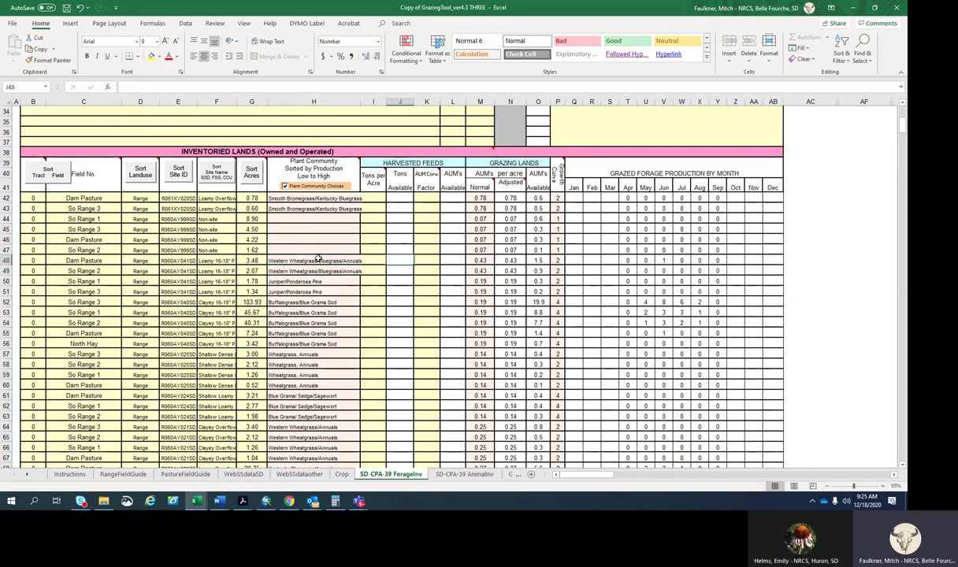
drag(297, 260, 290, 268)
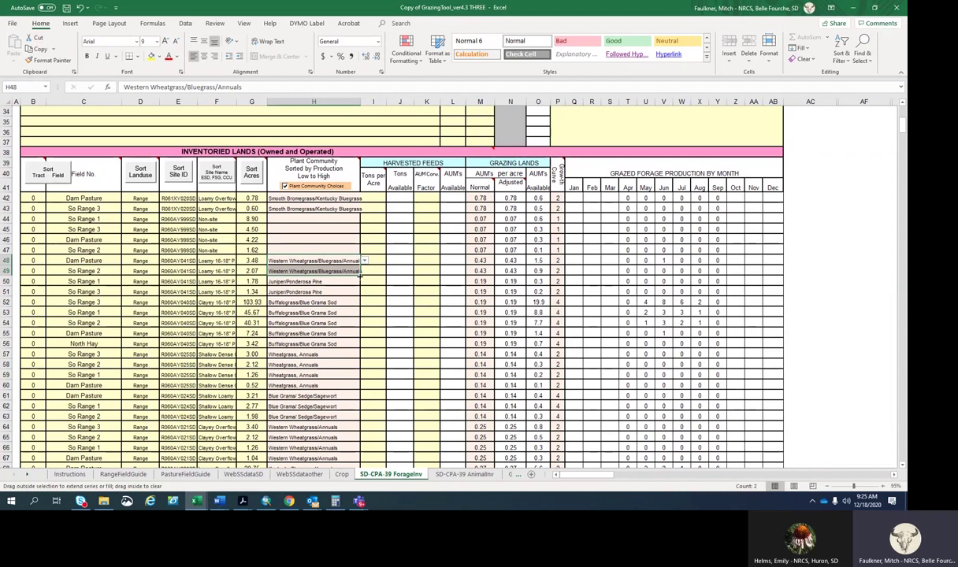
drag(360, 274, 360, 295)
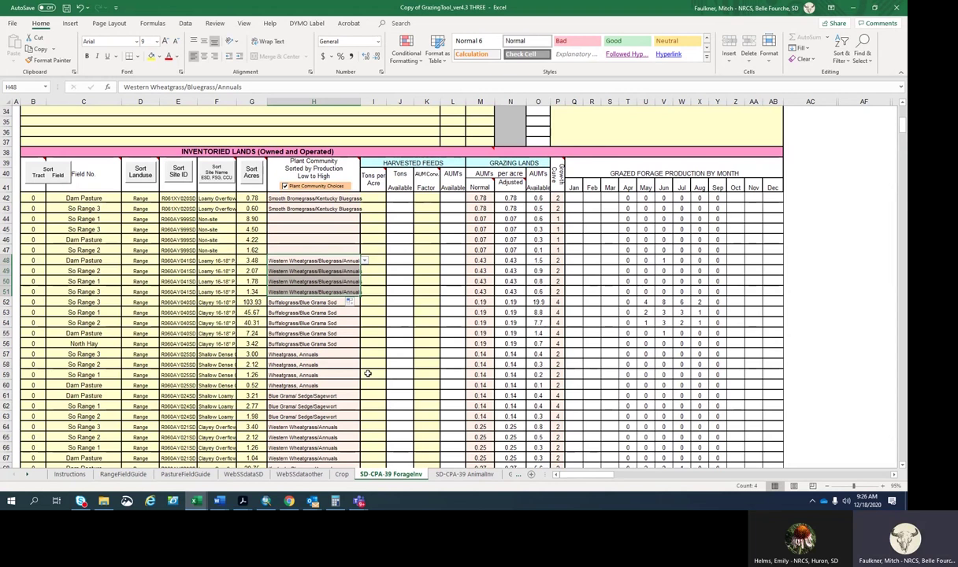
click(412, 319)
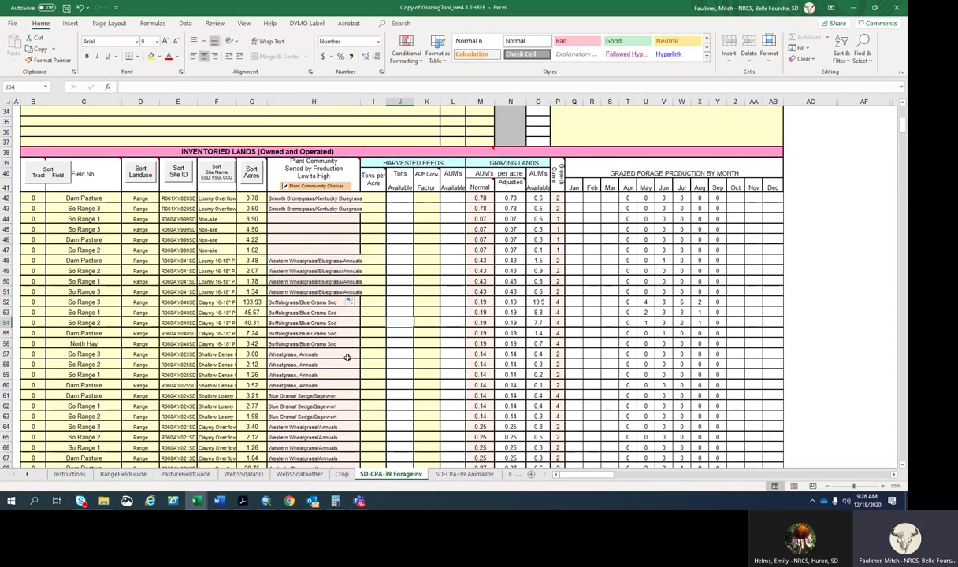
Set the plant community of the Clayey 16-18" sites in rows 52 to 56 to Western Wheatgrass/Buffalograss/Blue Grama.
click(312, 302)
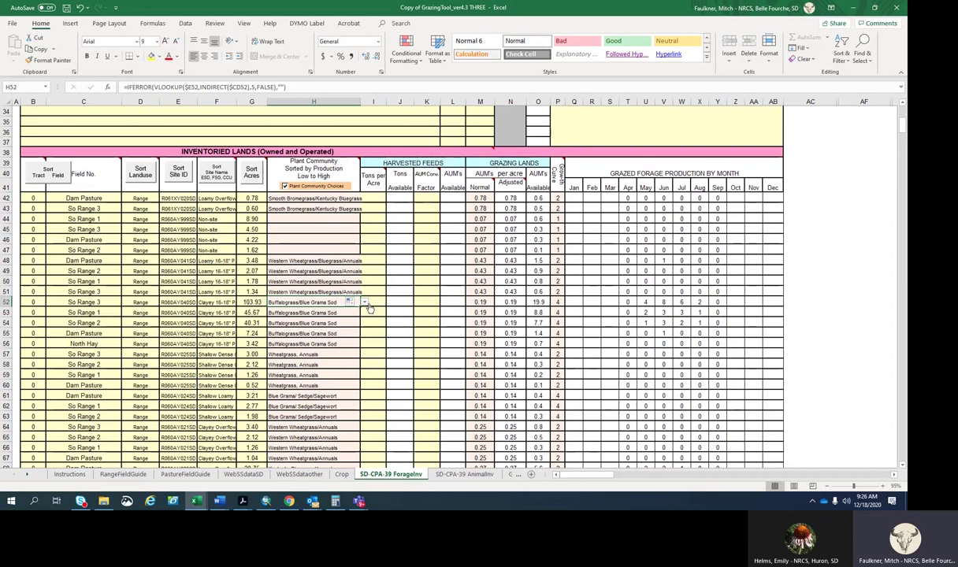
click(365, 303)
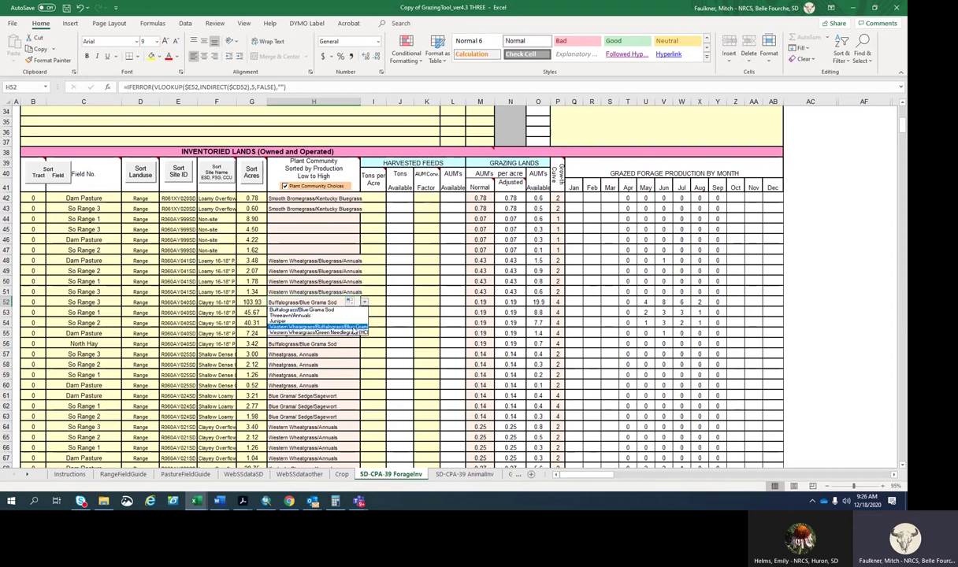
click(356, 326)
click(329, 313)
click(365, 313)
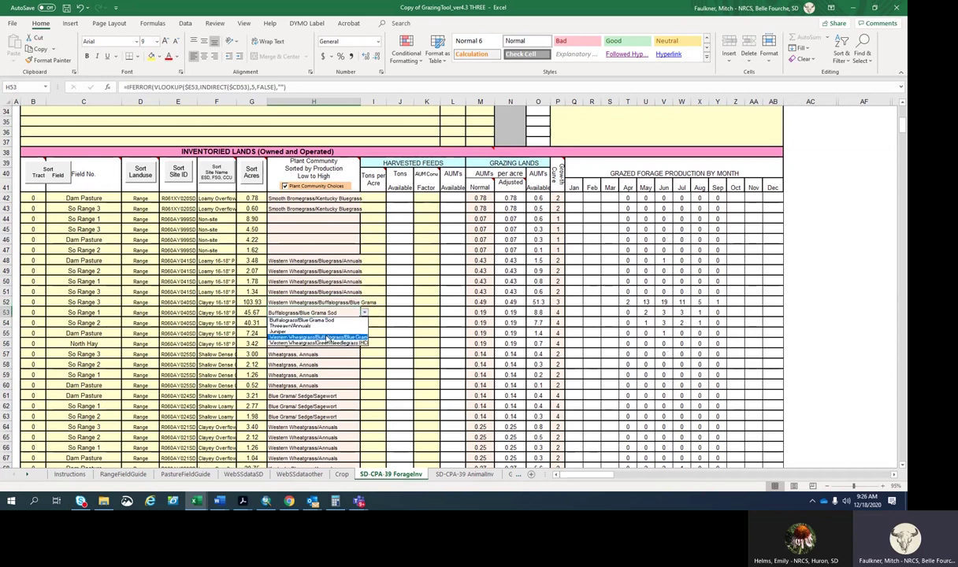
click(329, 337)
drag(325, 302, 352, 345)
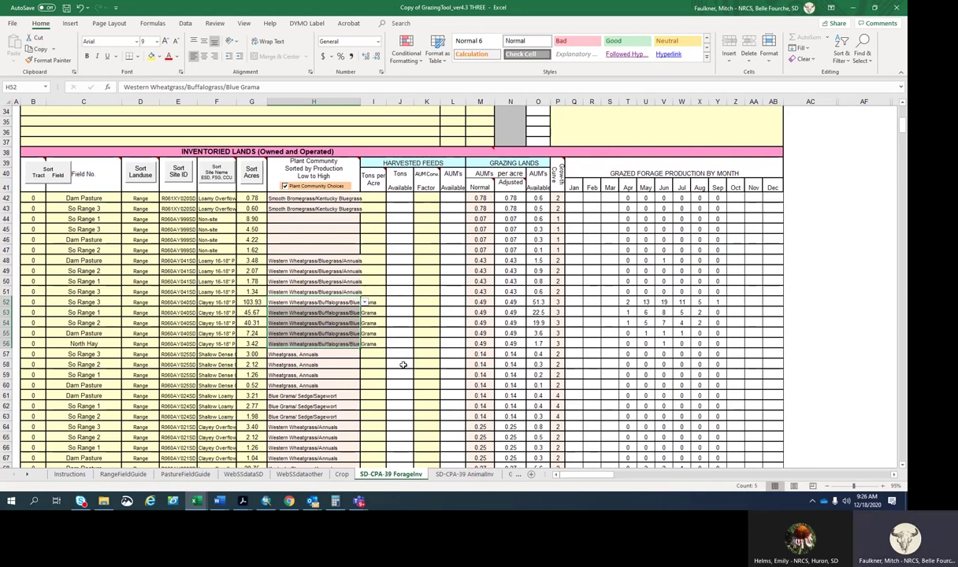
Set the plant community of the Shallow Dense sites in rows 57 and 58 to Wheatgrass (HCPC).
scroll(403, 365, down, 1)
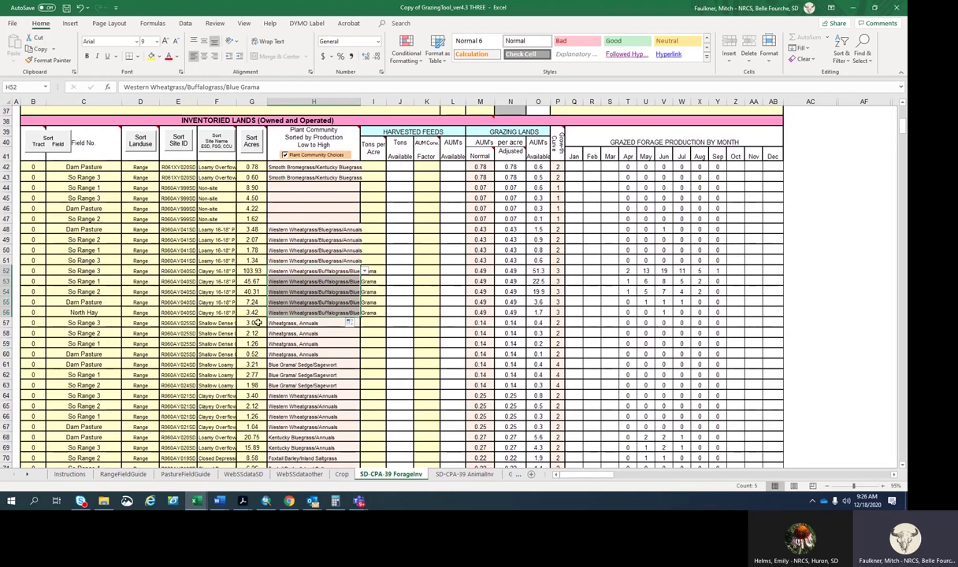
click(274, 323)
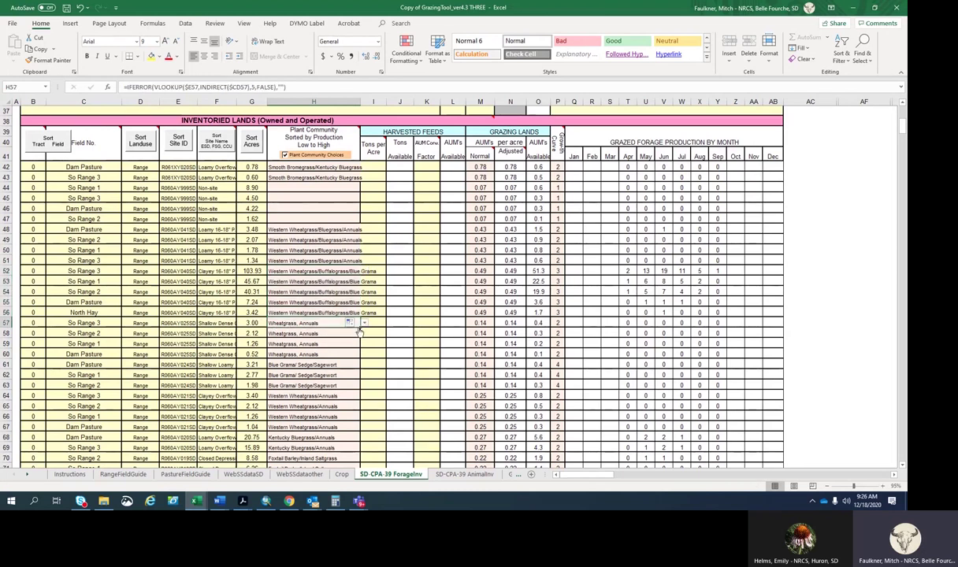
click(364, 322)
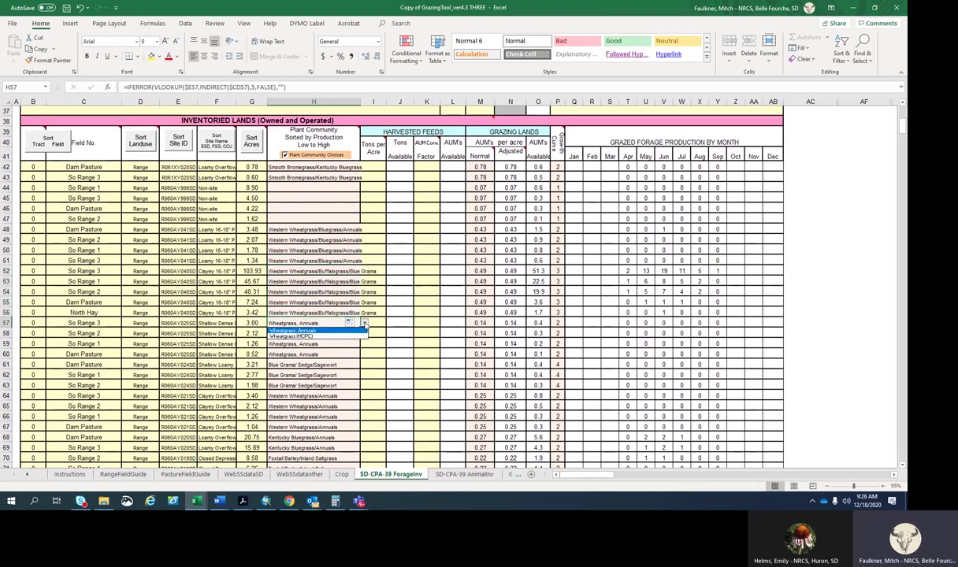
click(323, 335)
click(312, 335)
click(364, 333)
click(334, 347)
Set the plant community of the remaining Shallow Dense sites in rows 59 and 60 to Wheatgrass (HCPC).
click(315, 324)
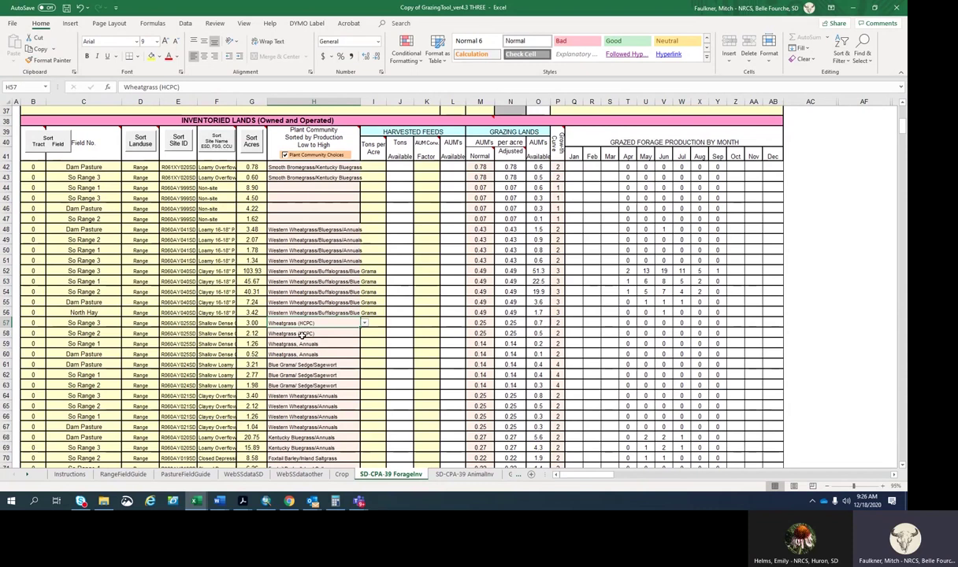
click(311, 344)
click(364, 344)
click(333, 357)
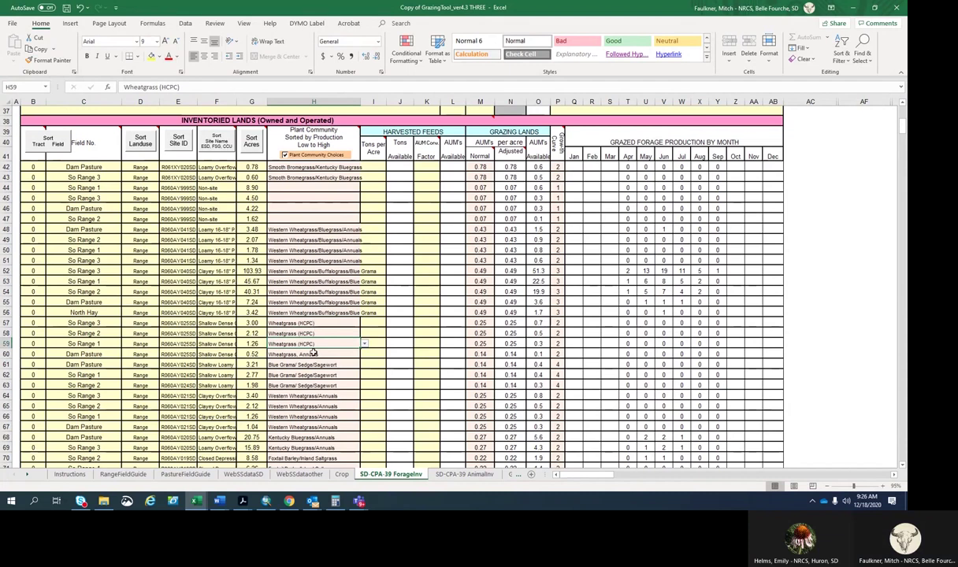
click(312, 353)
click(364, 355)
click(364, 368)
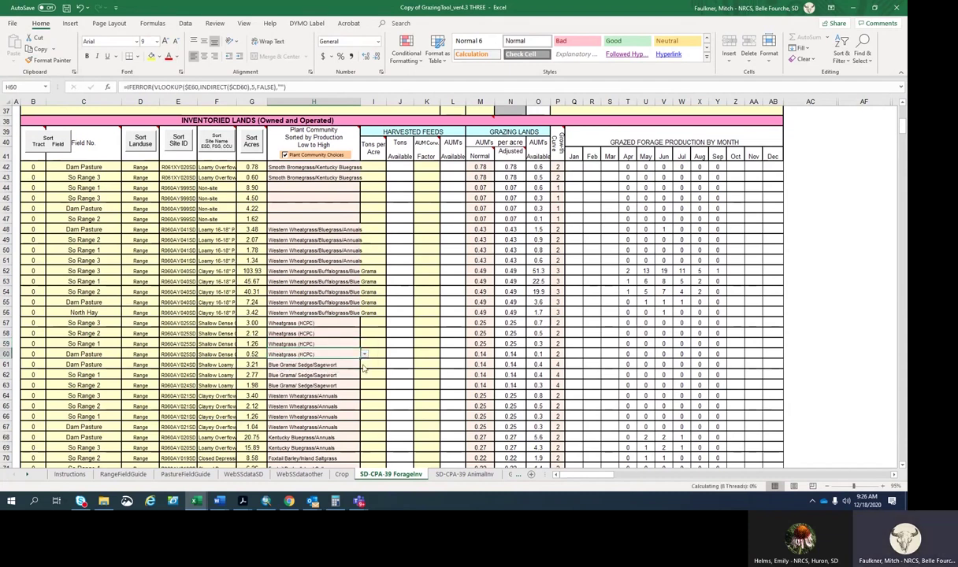
Set the plant community of the three Shallow Loamy sites in rows 61 to 63 to Needleandthread/Little Bluestem/Grama.
click(330, 364)
click(363, 365)
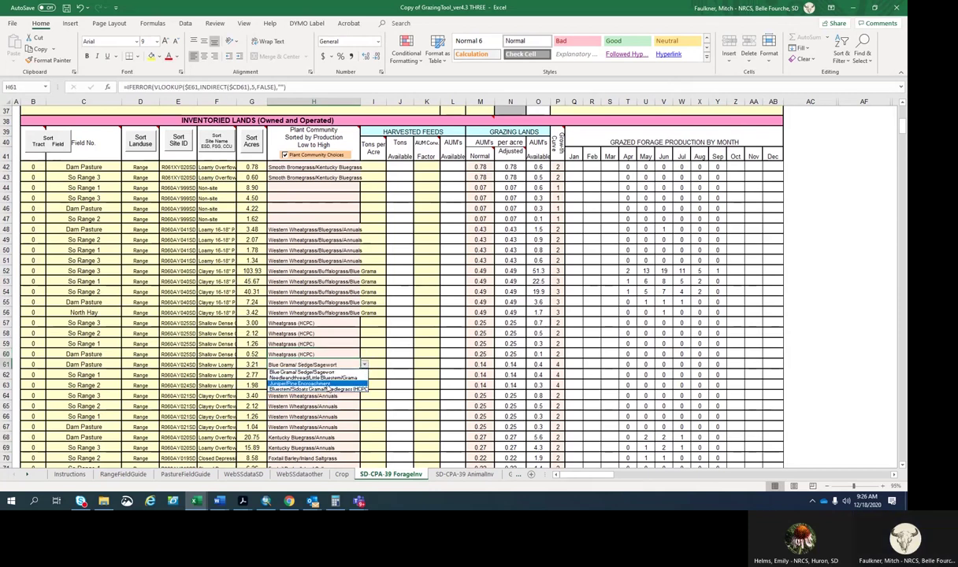
click(322, 378)
click(322, 377)
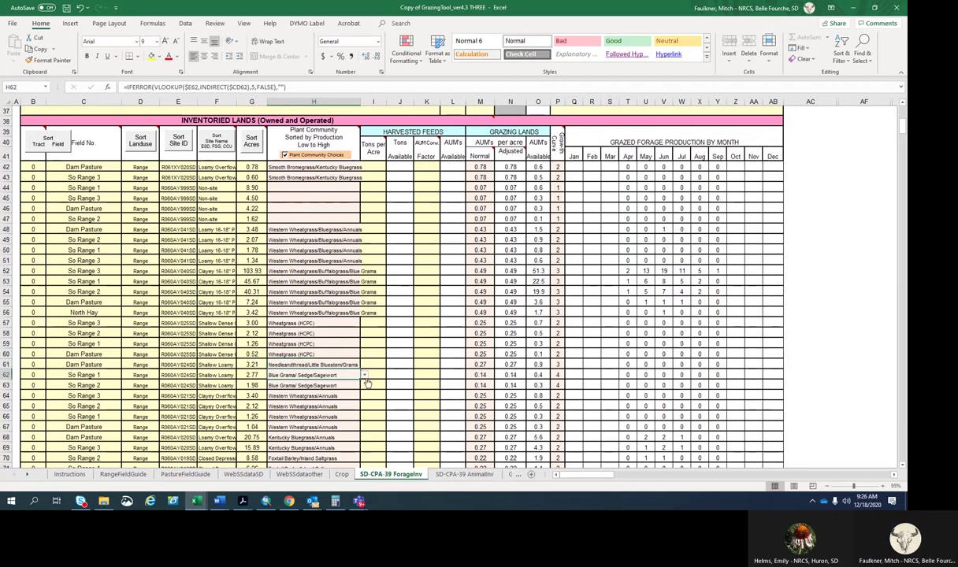
click(363, 376)
click(309, 370)
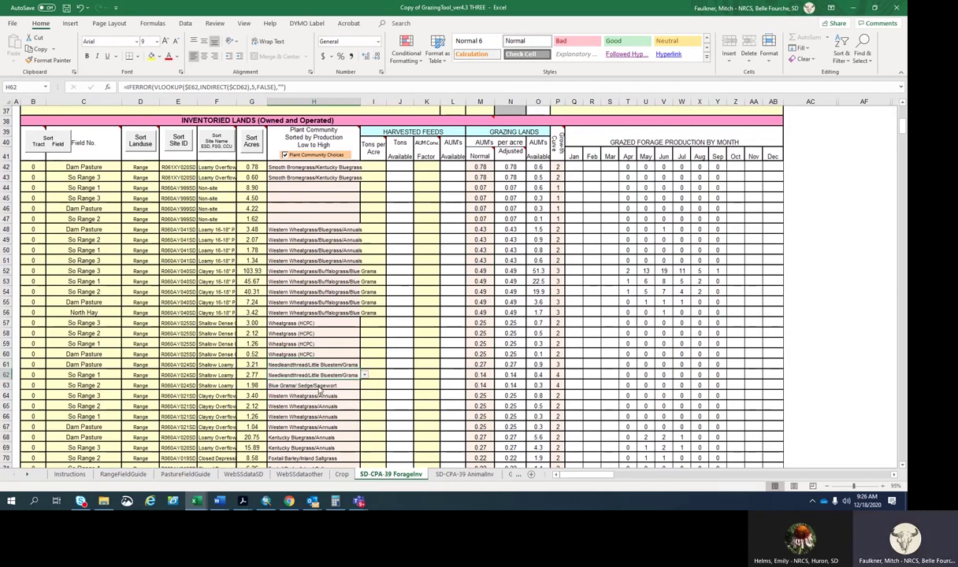
click(318, 386)
click(363, 385)
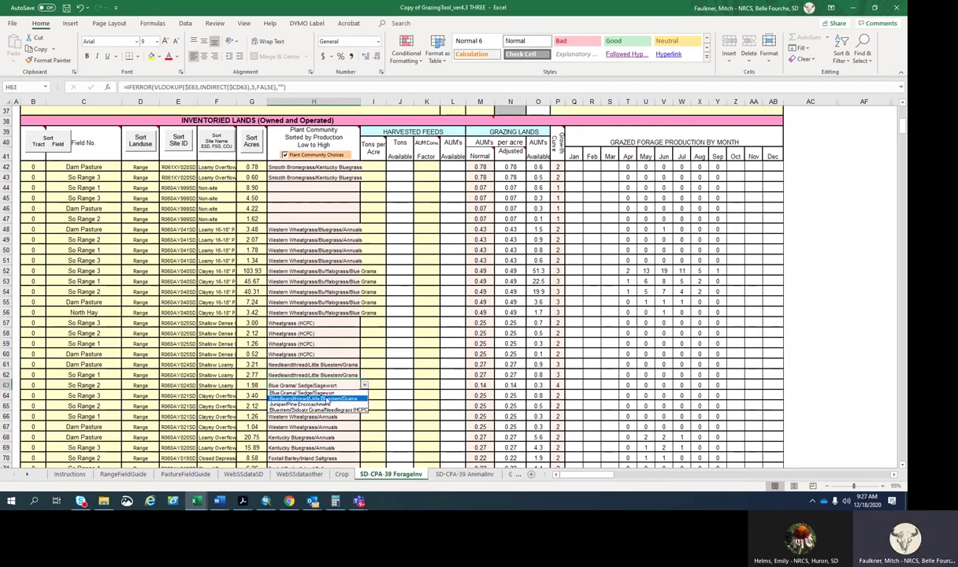
click(319, 398)
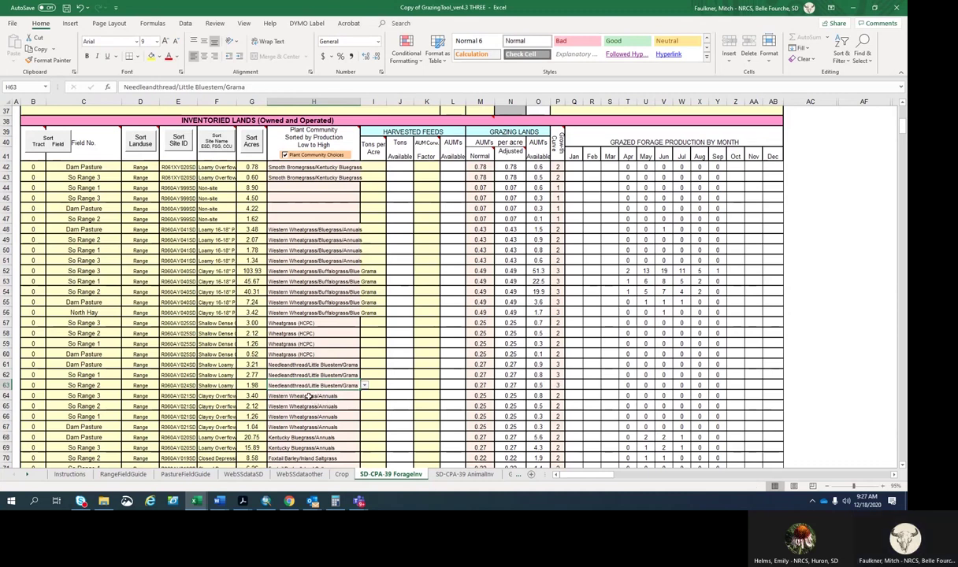
Set the Clayey Overflow sites in rows 64 and 65 to Mixed Shrub/Western Wheatgrass and fill it down through row 67.
scroll(333, 369, down, 1)
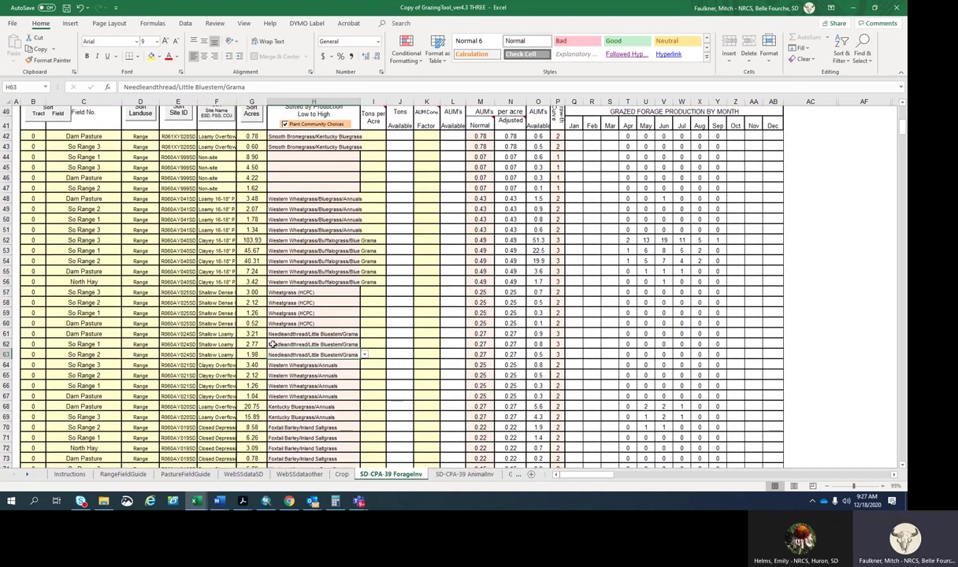
click(281, 364)
click(365, 366)
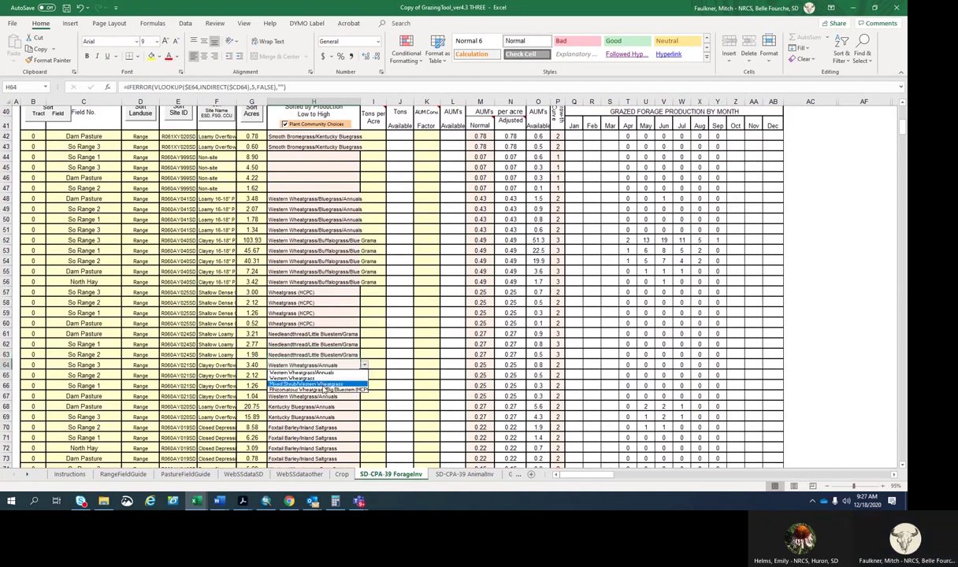
click(325, 385)
key(Down)
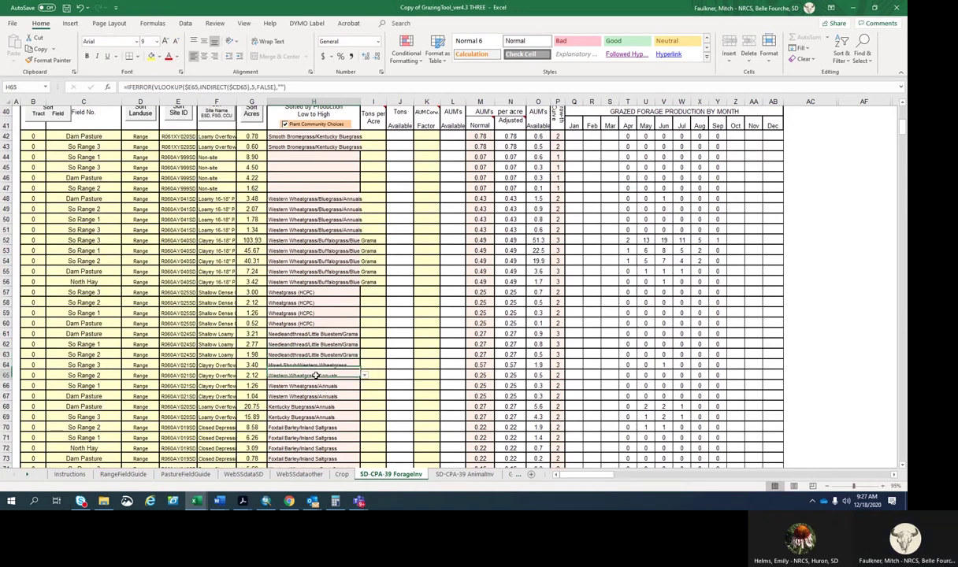
click(365, 375)
click(319, 378)
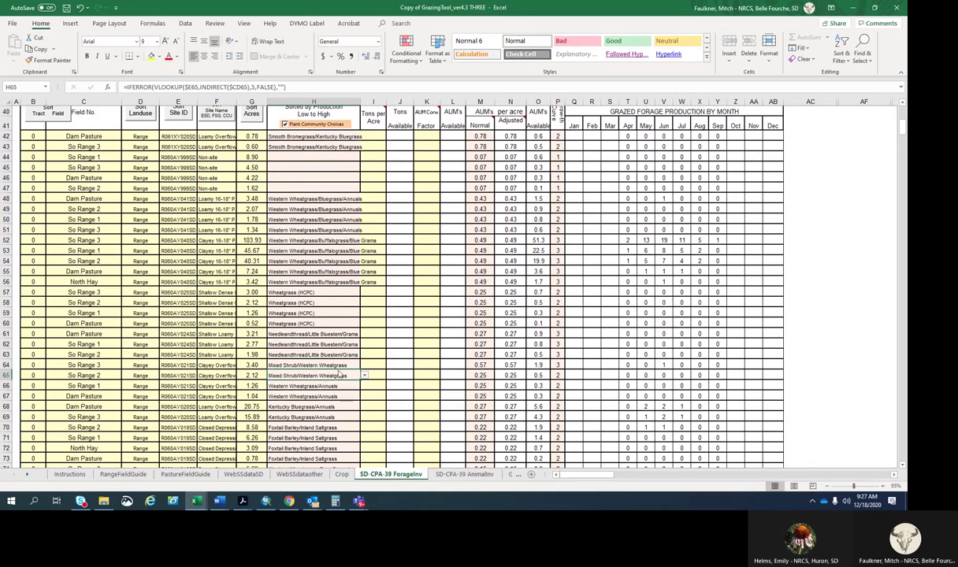
drag(335, 364, 363, 396)
Set the plant community of the Loamy Overflow sites in rows 68 and 69 to Mixed Shrub/Western Wheatgrass.
scroll(437, 348, down, 2)
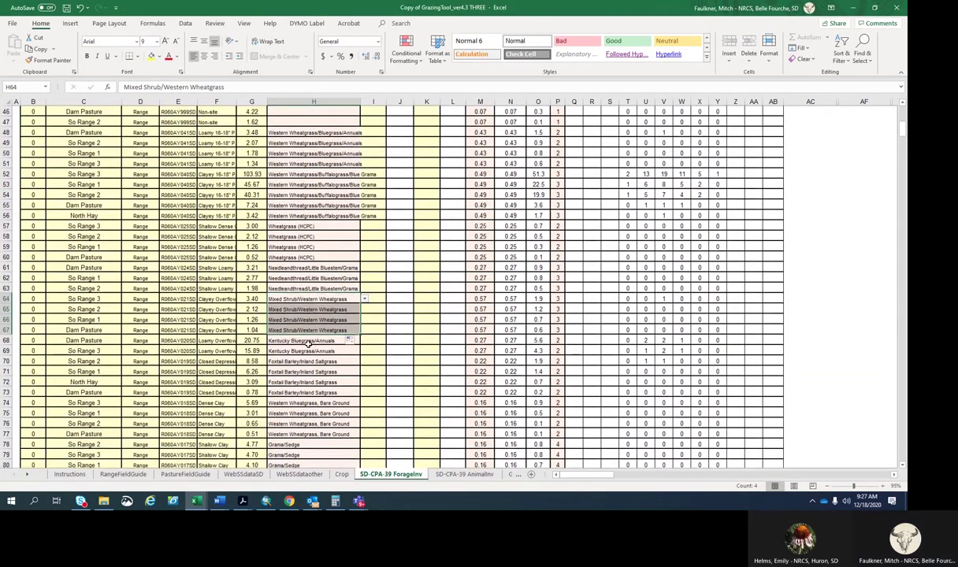
click(308, 343)
click(364, 340)
click(331, 355)
click(331, 352)
click(364, 350)
click(329, 370)
click(312, 343)
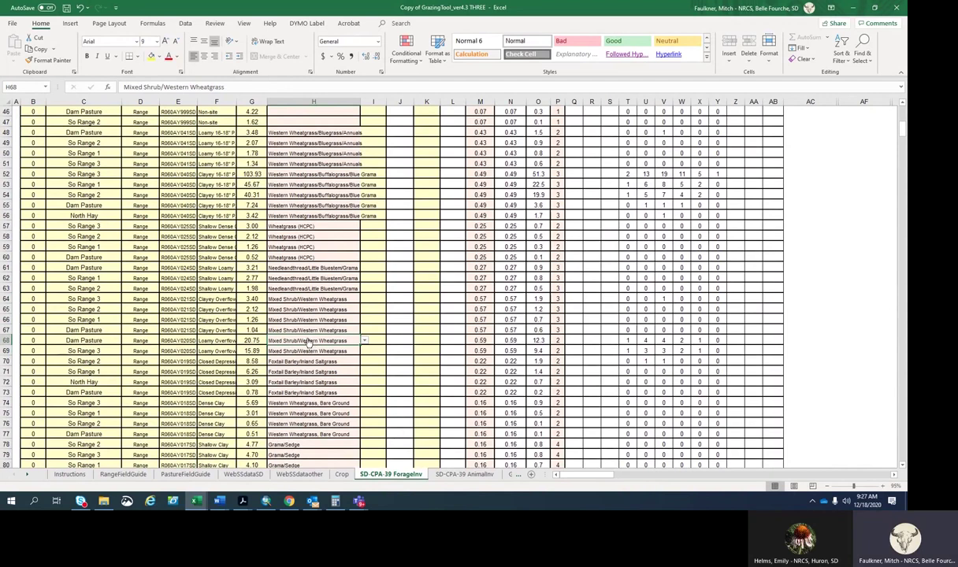
click(364, 340)
click(348, 331)
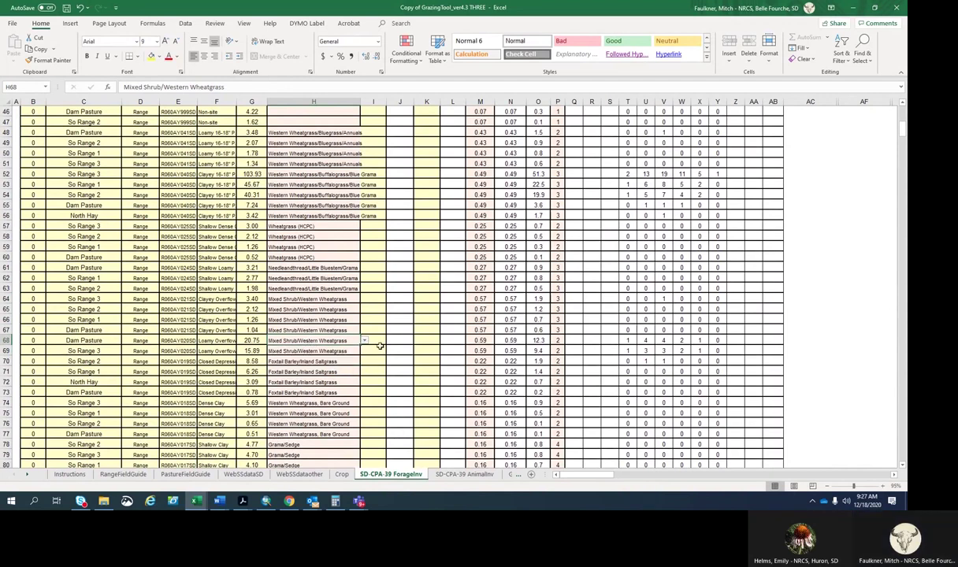
click(332, 349)
drag(331, 349, 331, 340)
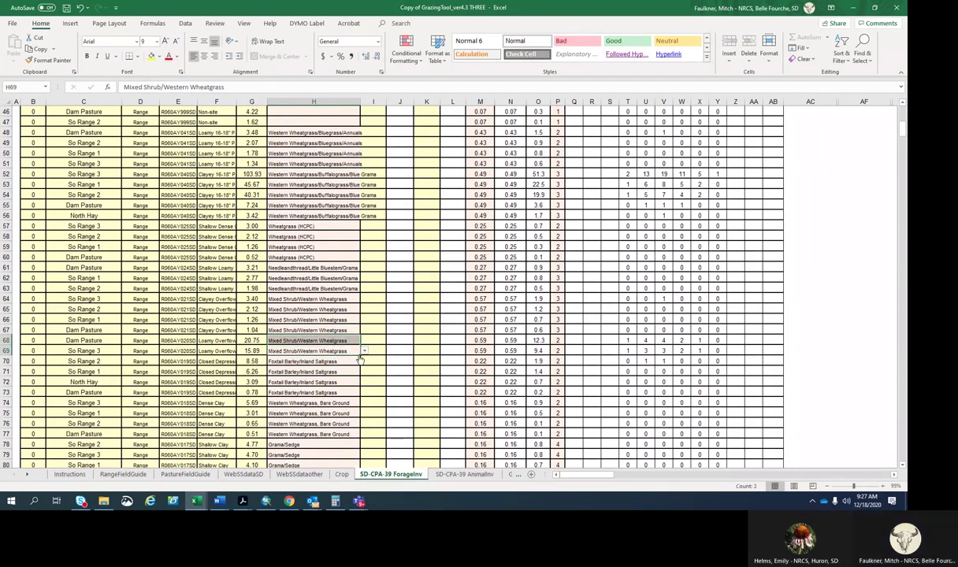
Set the plant community of the Closed Depression sites in rows 70 to 73 to Western Wheatgrass/Inland Saltgrass.
click(362, 361)
click(364, 361)
click(321, 371)
key(Down)
key(Down)
key(alt+Down)
click(321, 378)
scroll(324, 329, down, 2)
click(329, 330)
Set the plant community of the Dense Clay sites in rows 74, 75 and 77 to Wheatgrass (HCPC).
scroll(315, 307, down, 2)
key(Down)
click(315, 291)
click(364, 288)
click(308, 299)
click(315, 309)
click(364, 309)
click(281, 318)
Set the plant community of the Shallow Clay sites in rows 78 to 81 to Western Wheatgrass/Sidoats Grama/Green Needlegrass.
click(364, 319)
click(315, 335)
click(364, 331)
click(365, 332)
click(315, 355)
click(358, 341)
click(365, 341)
click(315, 364)
click(358, 351)
click(364, 351)
click(315, 375)
Set the plant community of the Very Shallow sites in rows 82, 83 and 85 to Needleandthread/Little Bluestem/Grama (HCPC).
scroll(299, 338, down, 1)
click(315, 329)
click(365, 330)
click(304, 344)
click(315, 340)
click(365, 340)
click(315, 351)
click(315, 360)
click(365, 361)
click(315, 370)
Set the Thin Claypan sites in rows 86 and 87 to Western Wheatgrass/Blue Grama and fill it down through row 89.
click(315, 371)
click(364, 371)
click(315, 384)
click(315, 381)
click(365, 381)
click(315, 395)
click(452, 413)
click(315, 371)
drag(359, 377, 354, 404)
Set the Claypan site in row 90 to Blue Grama/ Western Wheatgrass and fill it down through row 93.
scroll(354, 378, down, 5)
click(315, 258)
click(364, 257)
click(331, 267)
drag(360, 262, 345, 384)
Set the plant community of the Thin Upland sites in rows 94 to 97 to Little Bluestem/ Grama.
click(358, 300)
click(364, 300)
click(331, 310)
Set the plant community of the Clayey 13-16" sites in rows 98 to 102 to Western Wheatgrass/Blue Grama/Buffalograss.
click(322, 340)
click(364, 340)
click(318, 360)
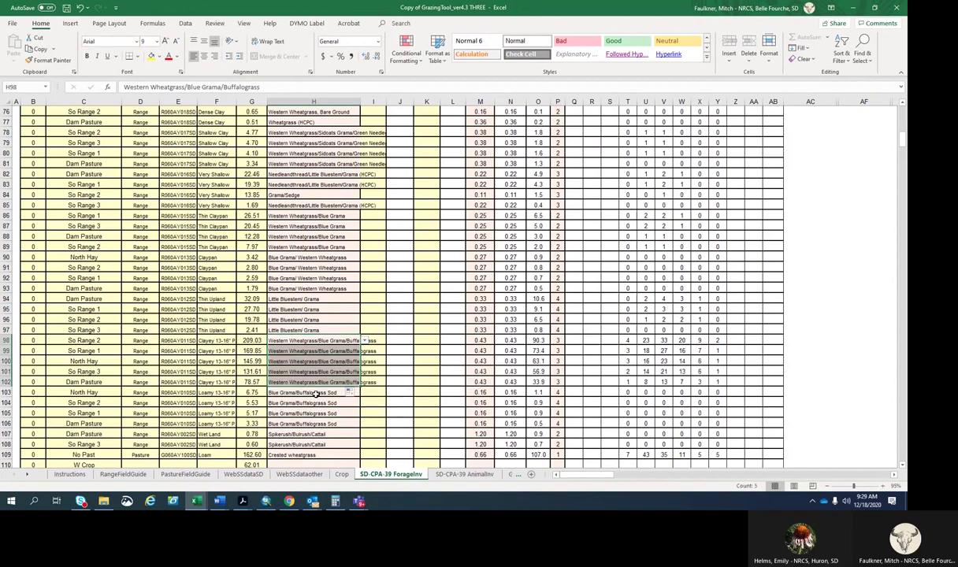
Set the Loamy 13-16" sites in rows 103 and 104 to Big Sagebrush/Western Wheatgrass and fill it down through row 106.
click(365, 393)
click(315, 410)
click(364, 402)
click(315, 420)
click(312, 392)
drag(360, 397, 363, 426)
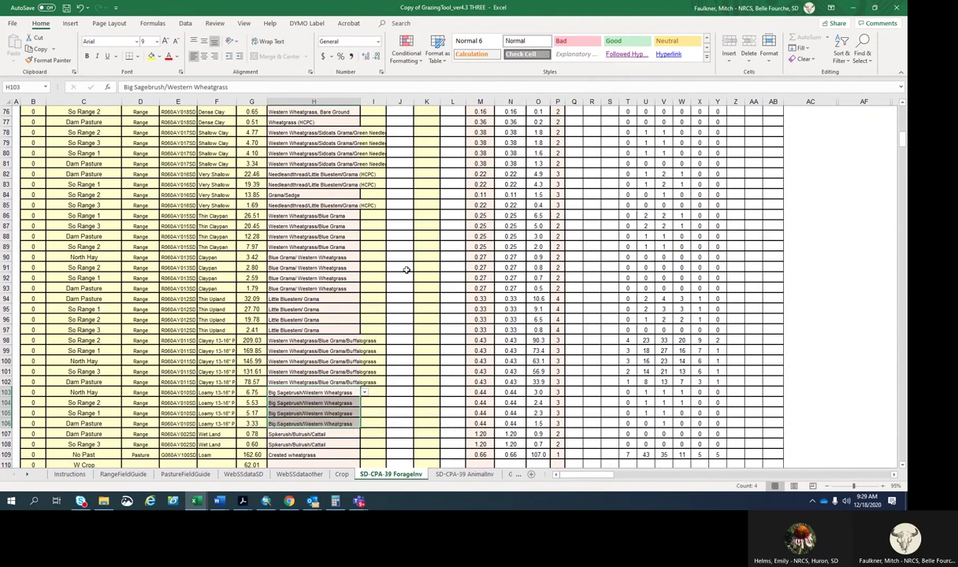
Review the choices for the Wet Land sites in rows 107 and 108 and select Spikerush/Bulrush/Cattail as their plant community.
scroll(406, 270, down, 4)
click(315, 320)
click(363, 320)
click(364, 321)
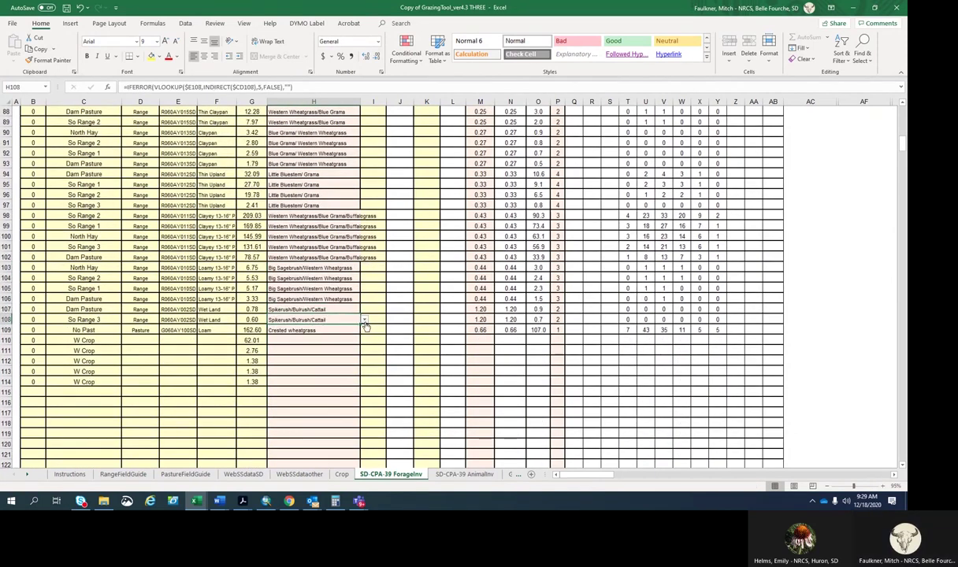
click(346, 310)
click(365, 310)
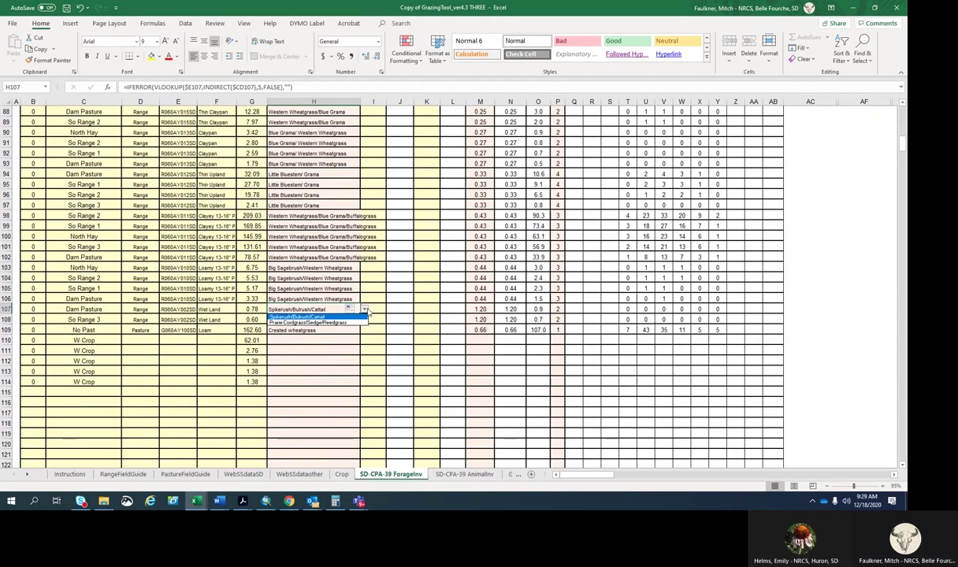
click(319, 316)
click(345, 323)
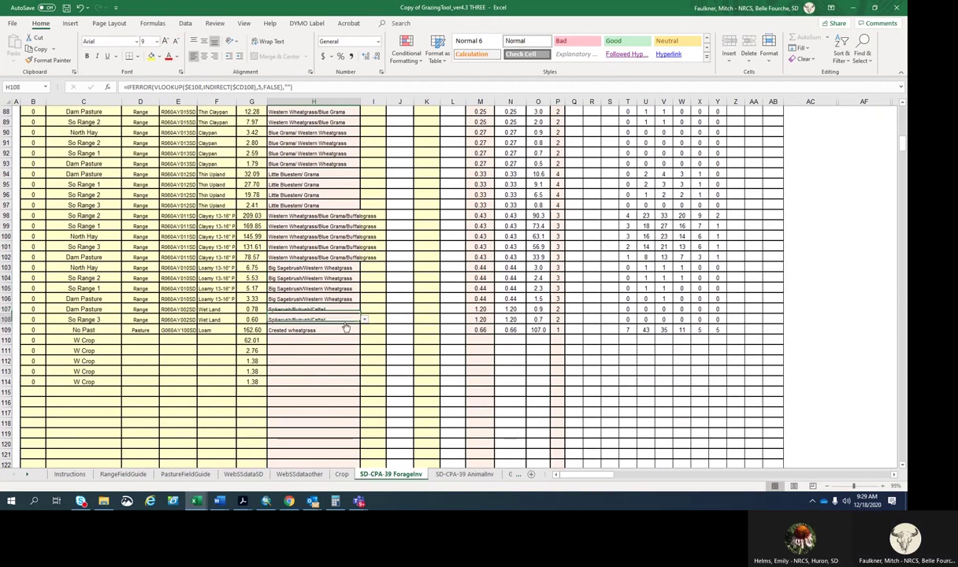
Set the plant community of the No Past pasture in row 109 to Intermediate wheatgrass.
click(323, 331)
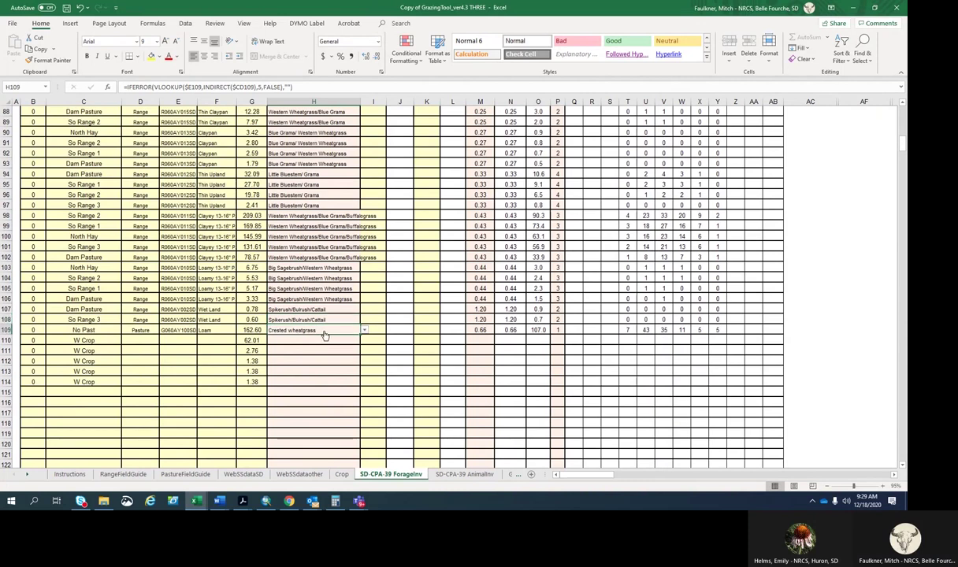
click(364, 331)
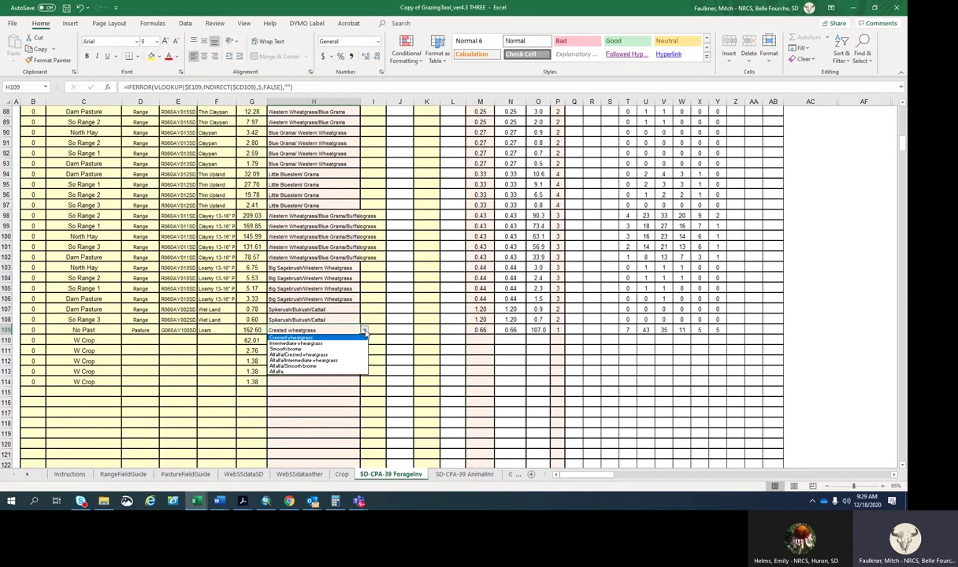
click(337, 345)
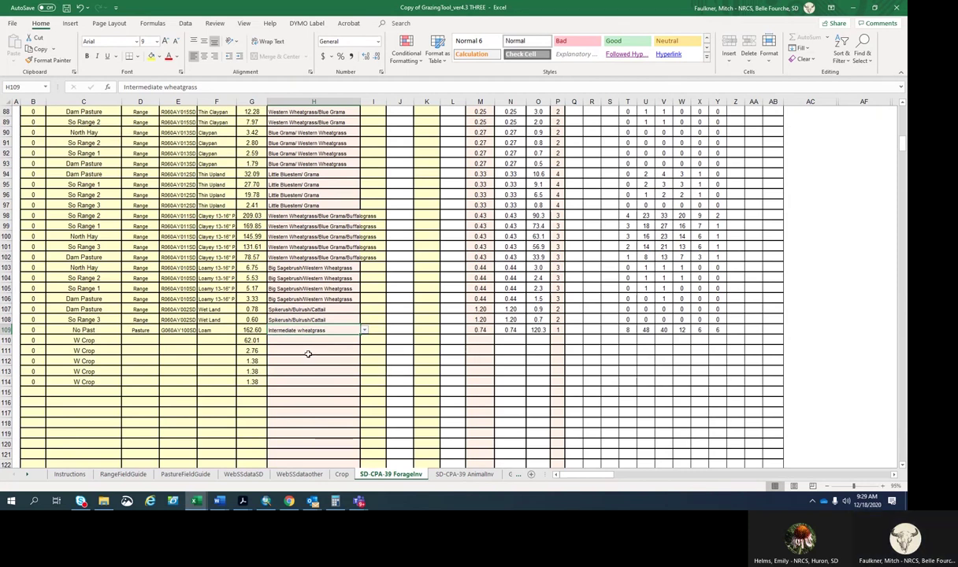
scroll(308, 353, up, 4)
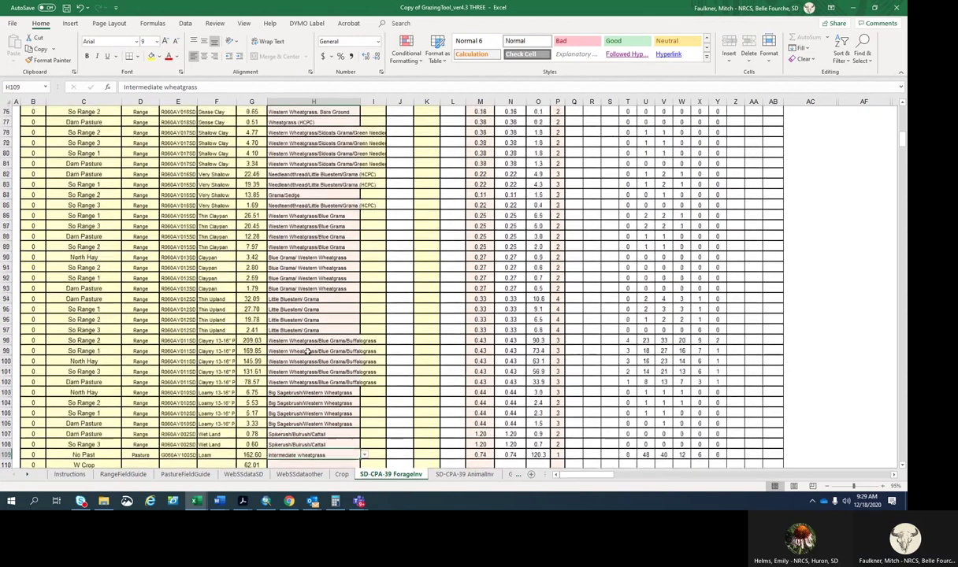
scroll(315, 343, up, 9)
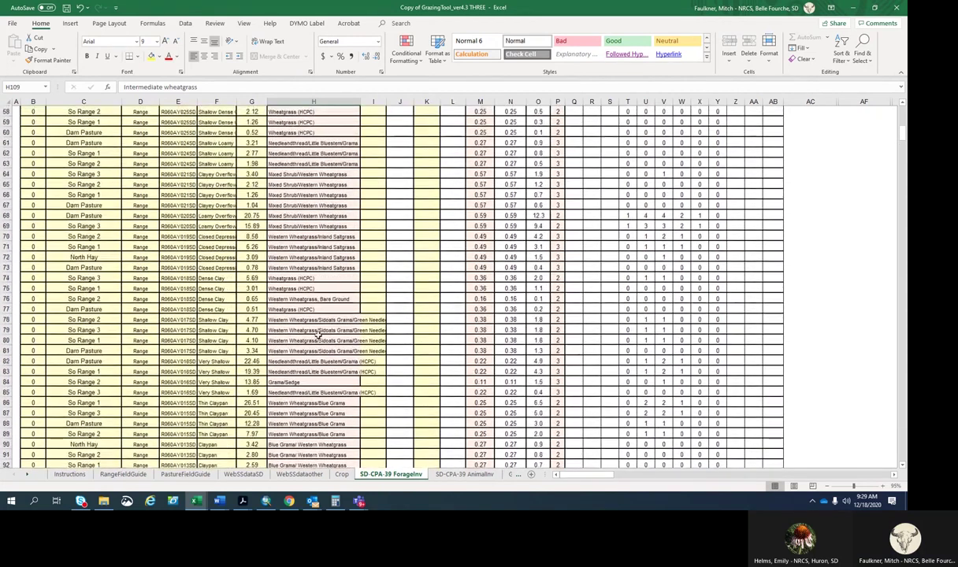
scroll(319, 334, up, 3)
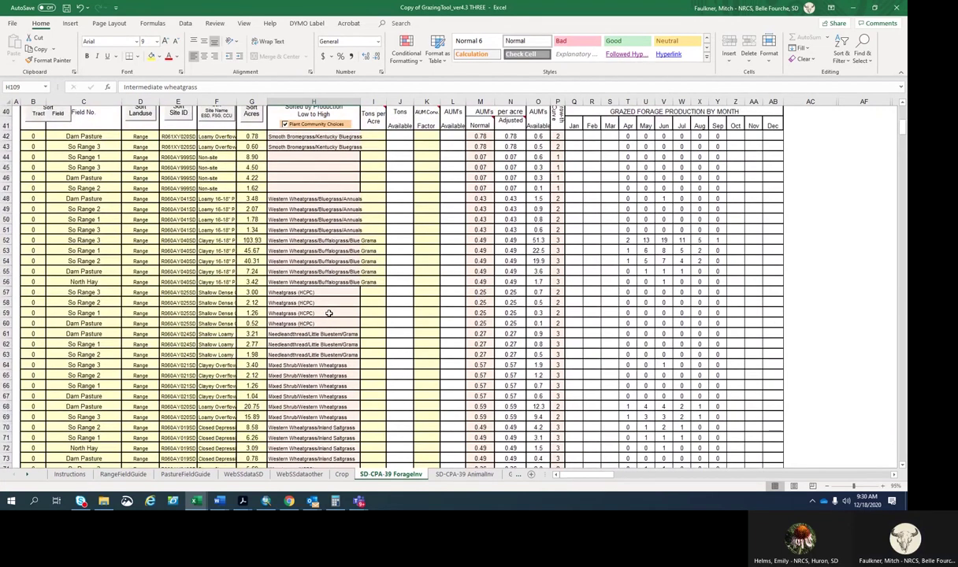
scroll(328, 312, down, 1)
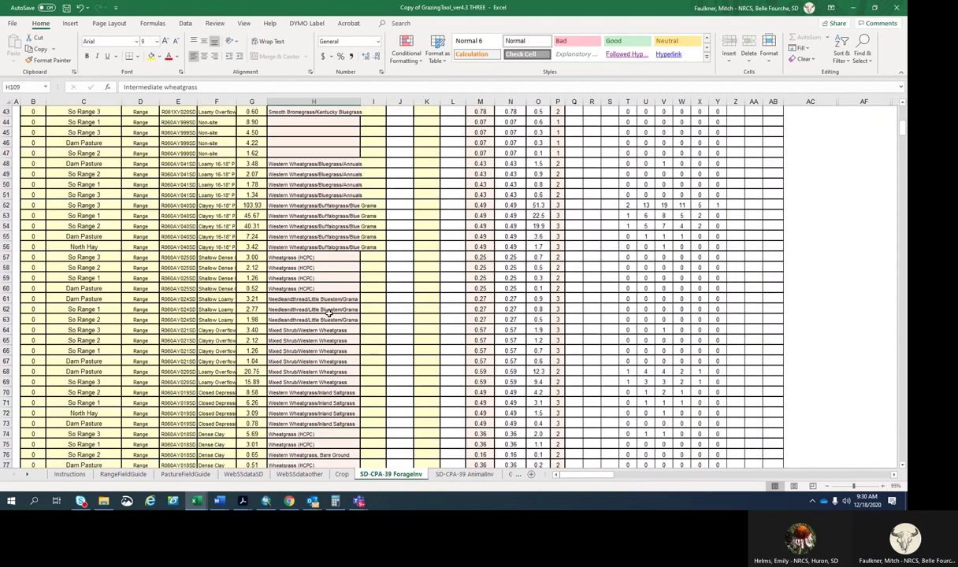
Add the West field with 74 grazed acres to the first row of the Crop Aftermath job sheet.
scroll(329, 312, down, 7)
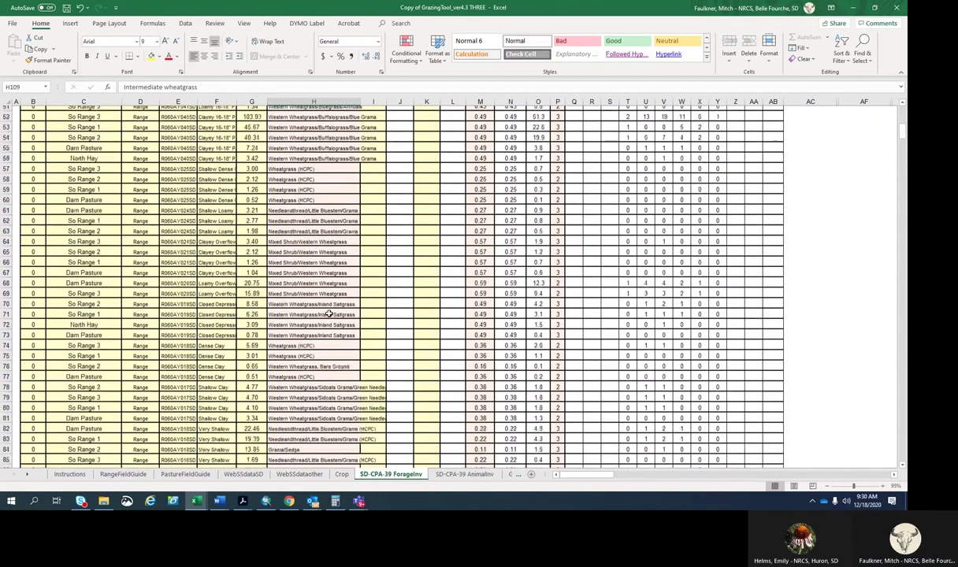
scroll(328, 312, down, 7)
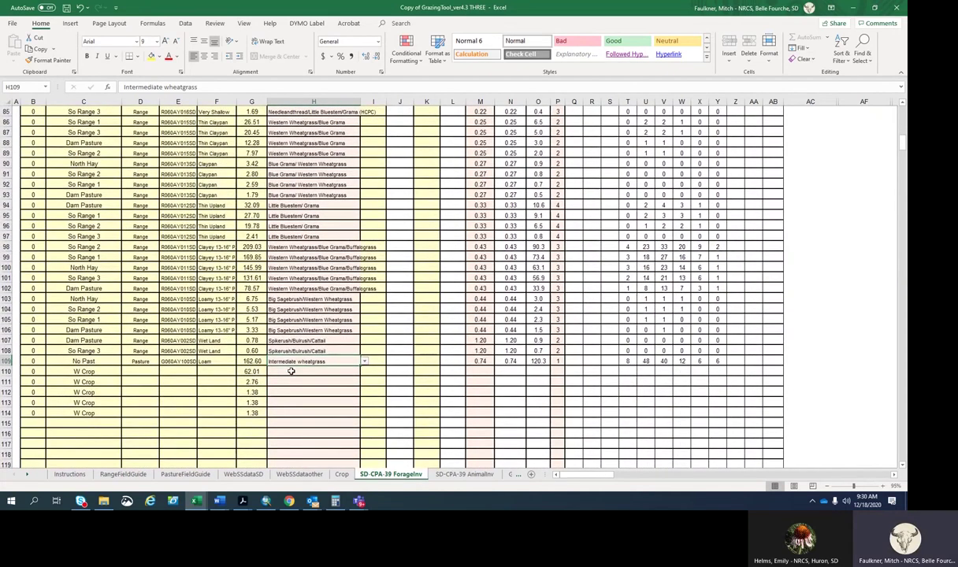
click(341, 474)
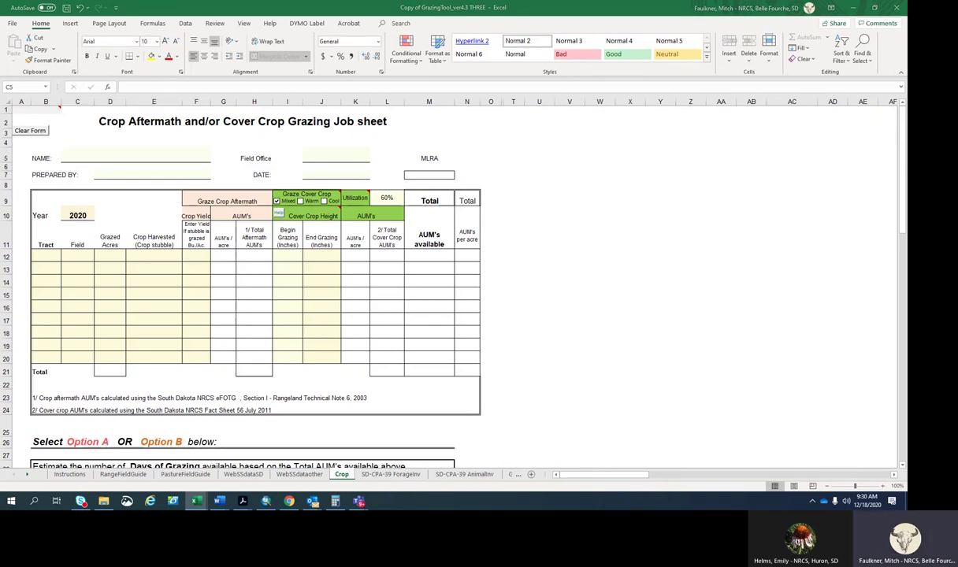
click(78, 257)
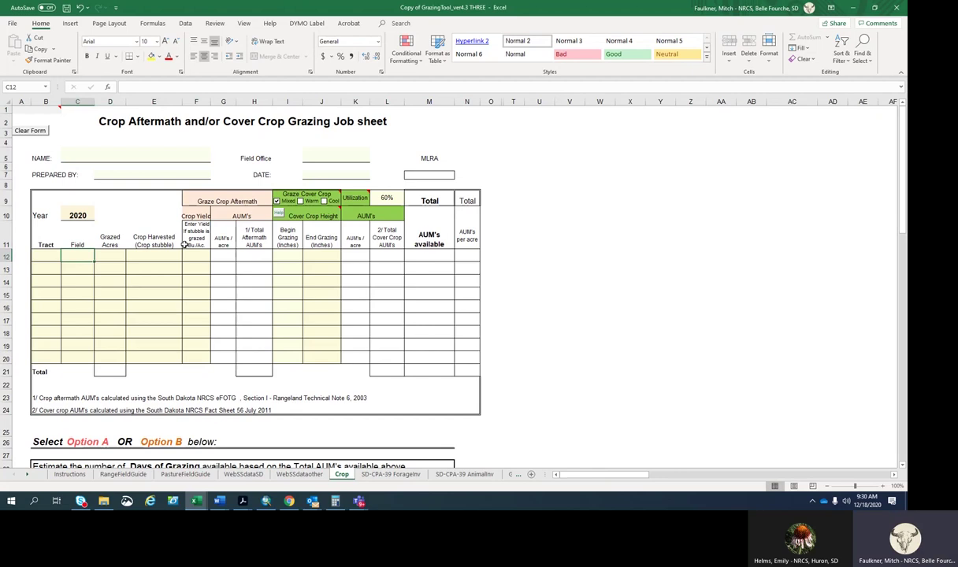
text(West)
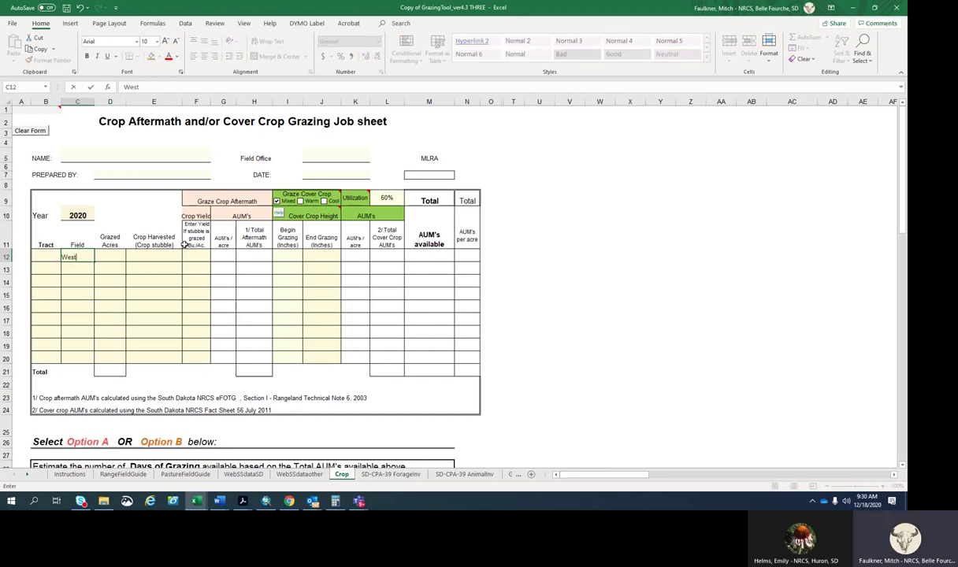
key(Tab)
text(74)
key(Tab)
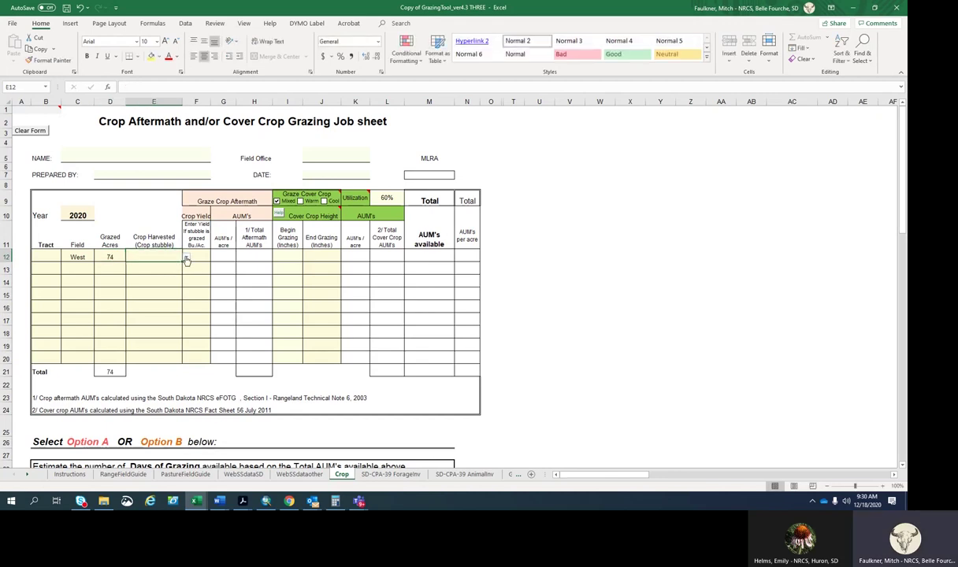
Set the West field's harvested crop to Oats with a crop yield of 50 bushels per acre.
click(186, 258)
click(146, 265)
click(196, 257)
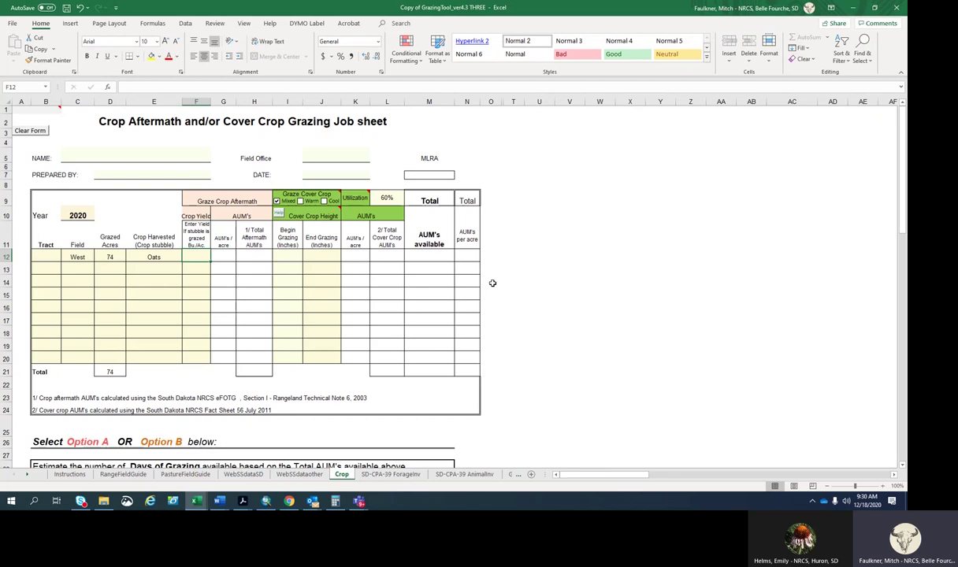
text(50)
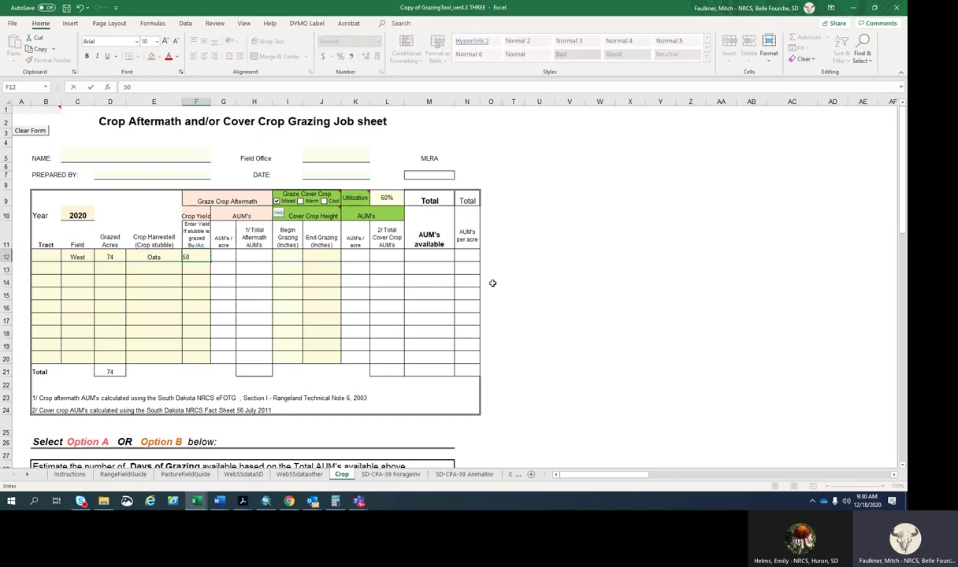
click(588, 213)
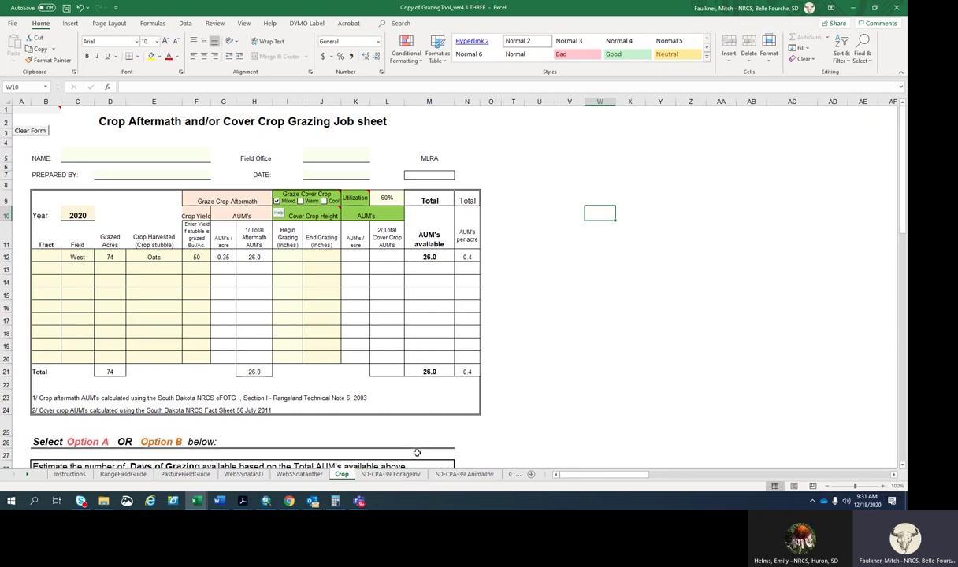
In the forage inventory, set the normal AUMs per acre to 0.40 for the W Crop entries in rows 110 to 114.
click(389, 474)
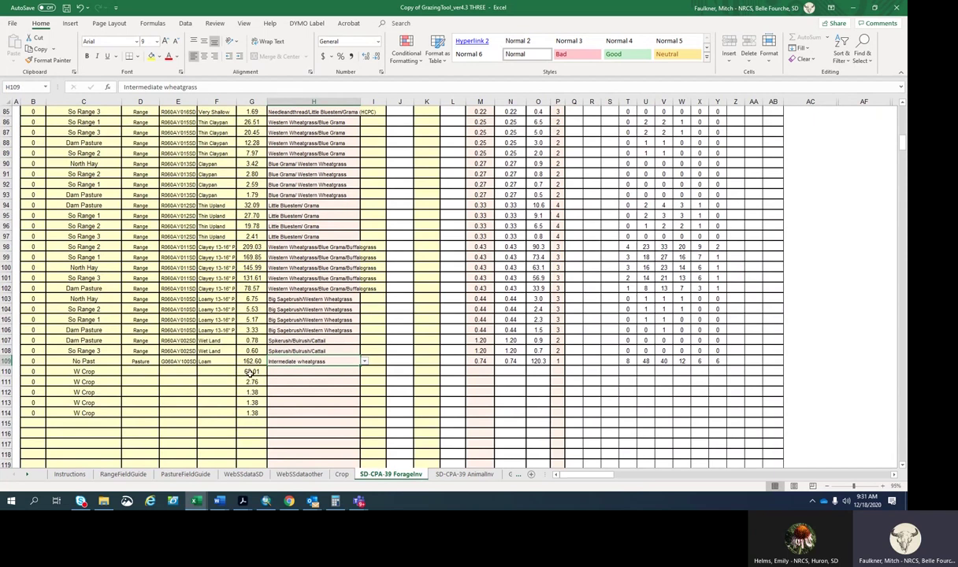
click(481, 370)
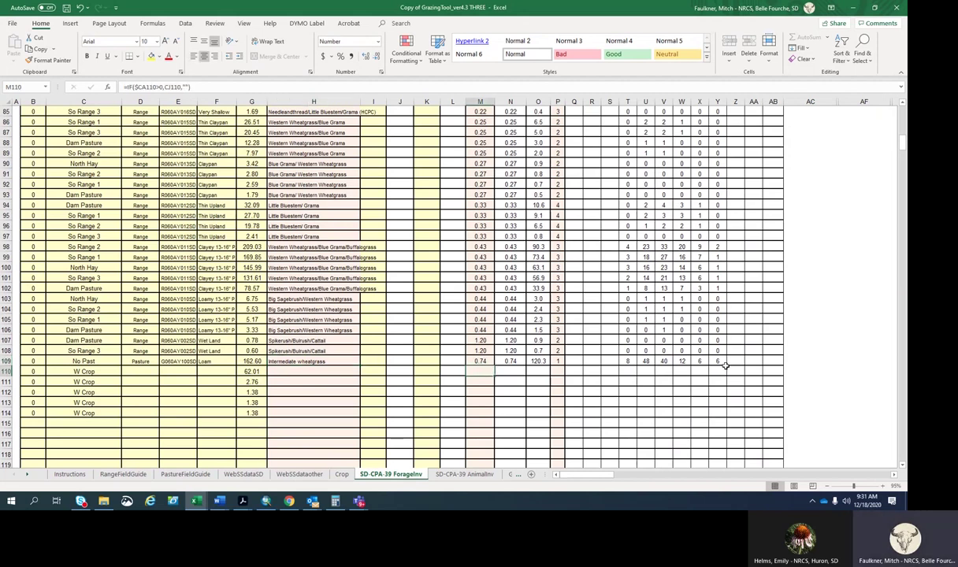
text(0.40)
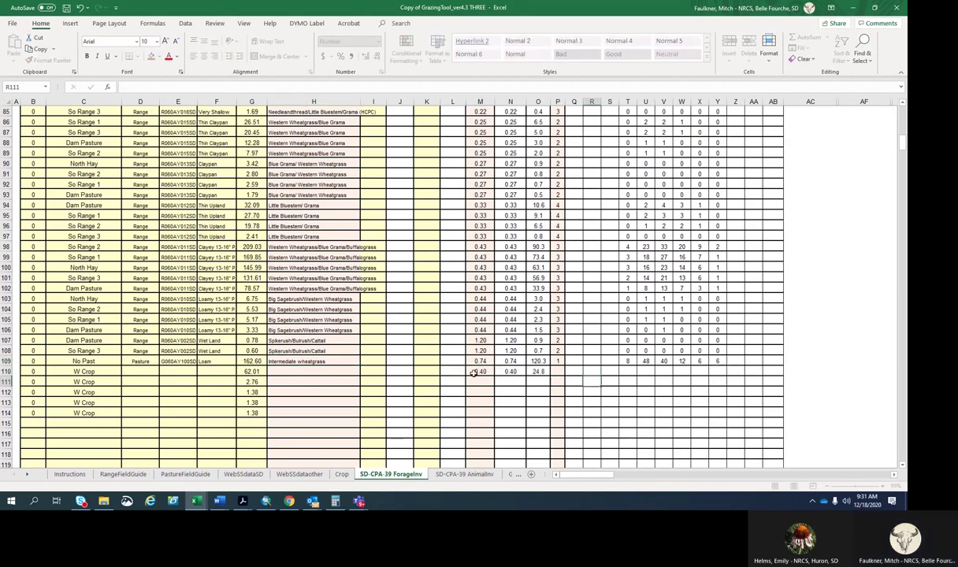
key(ctrl+Return)
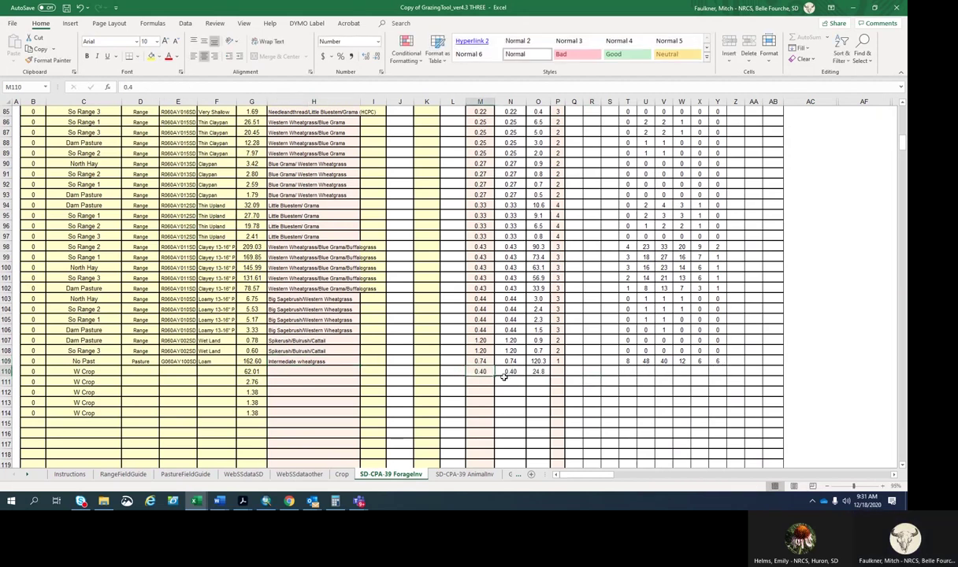
drag(495, 375, 496, 413)
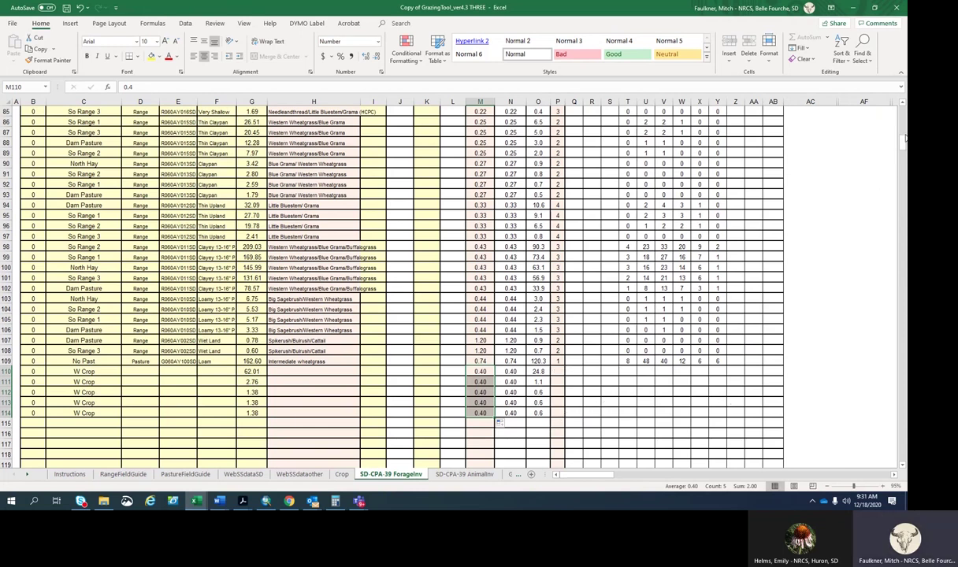
Check the growth curve definitions and set the growth curve of the W Crop entry in row 110 to 8.
drag(903, 141, 903, 110)
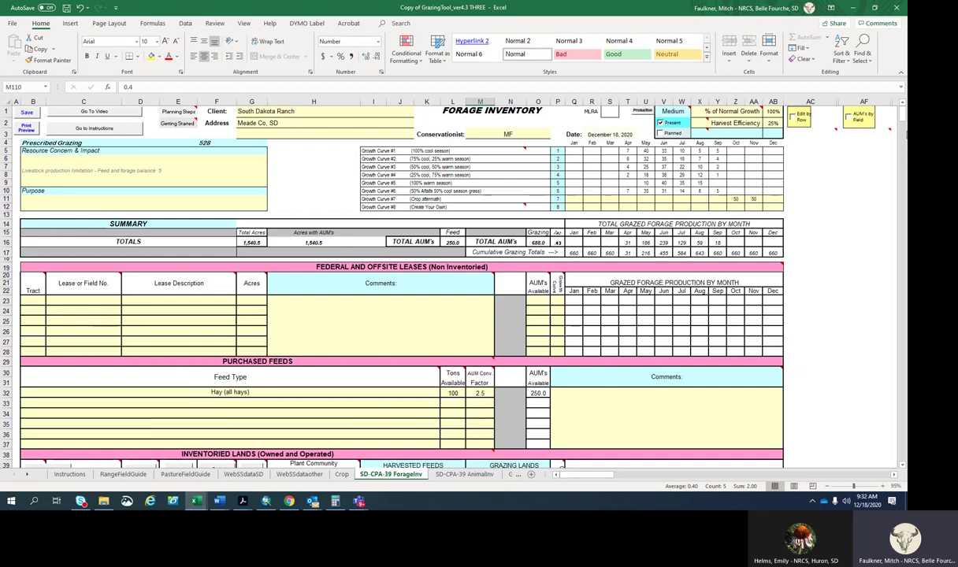
drag(903, 113, 904, 147)
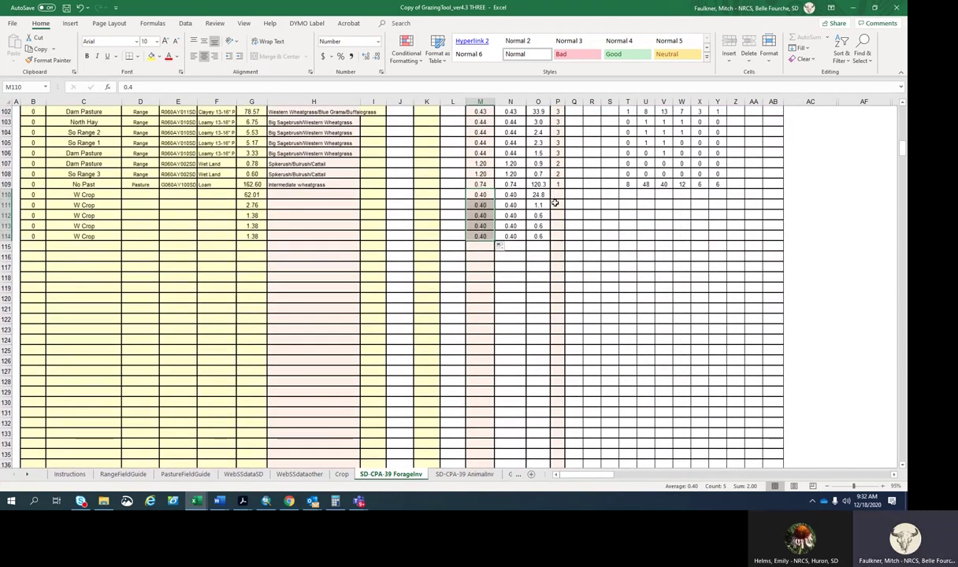
click(557, 195)
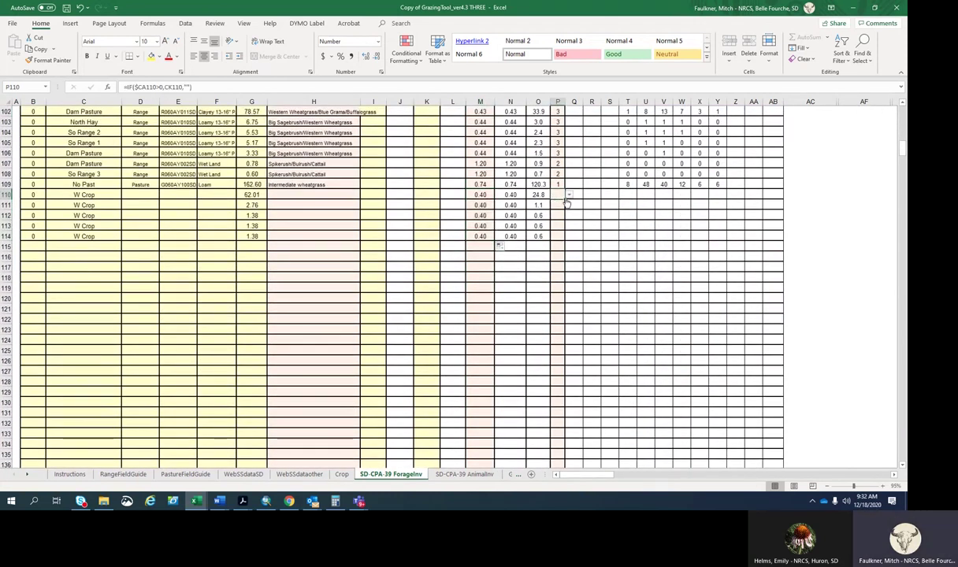
click(567, 196)
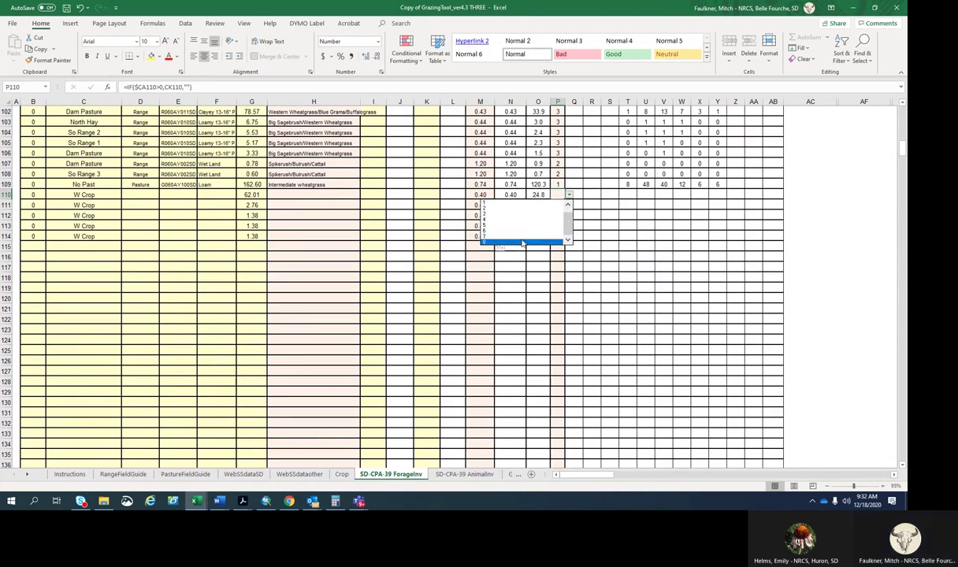
click(521, 243)
text(8)
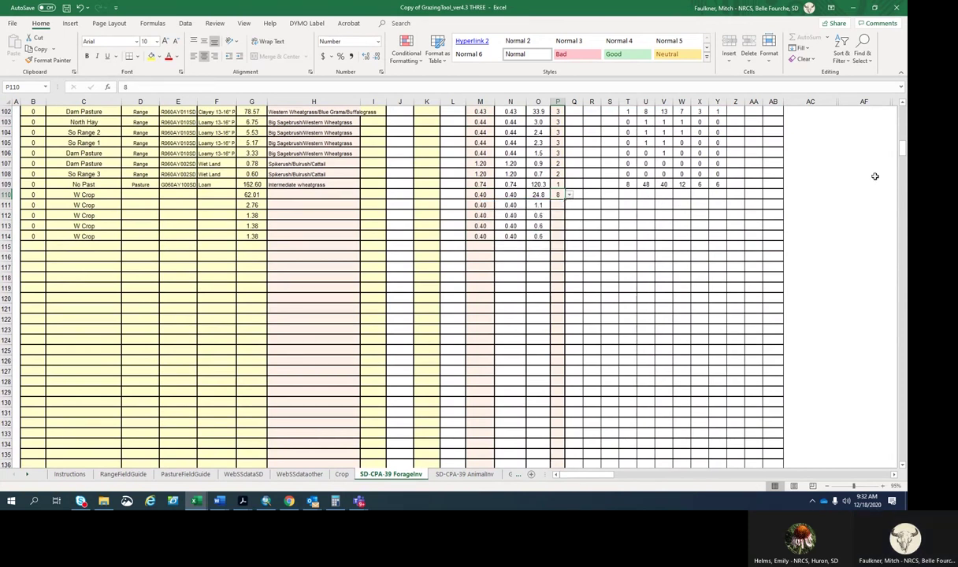
Recheck the growth curve definitions and assign curve 7 (Crop aftermath) to the W Crop entries in rows 110 to 114.
drag(904, 152, 903, 112)
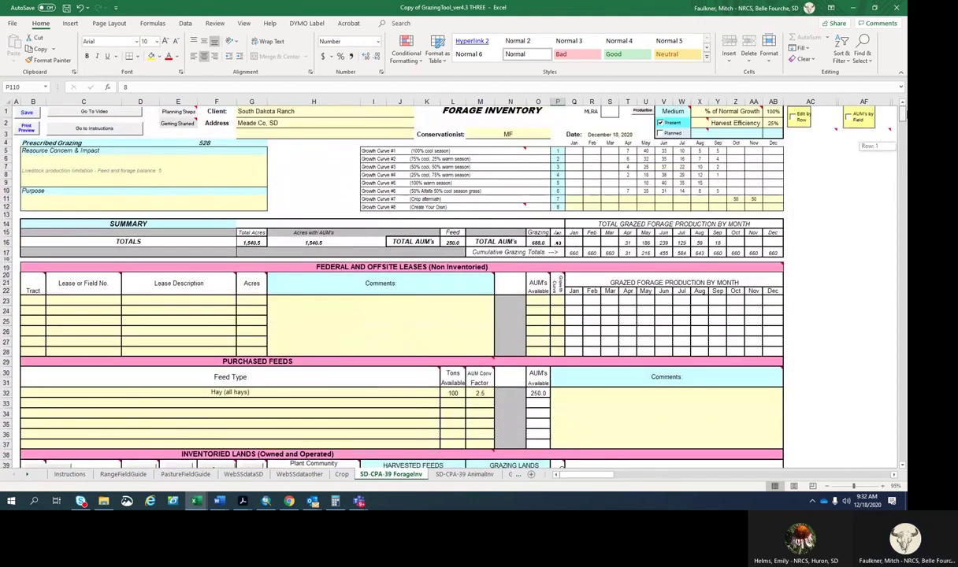
drag(903, 112, 904, 146)
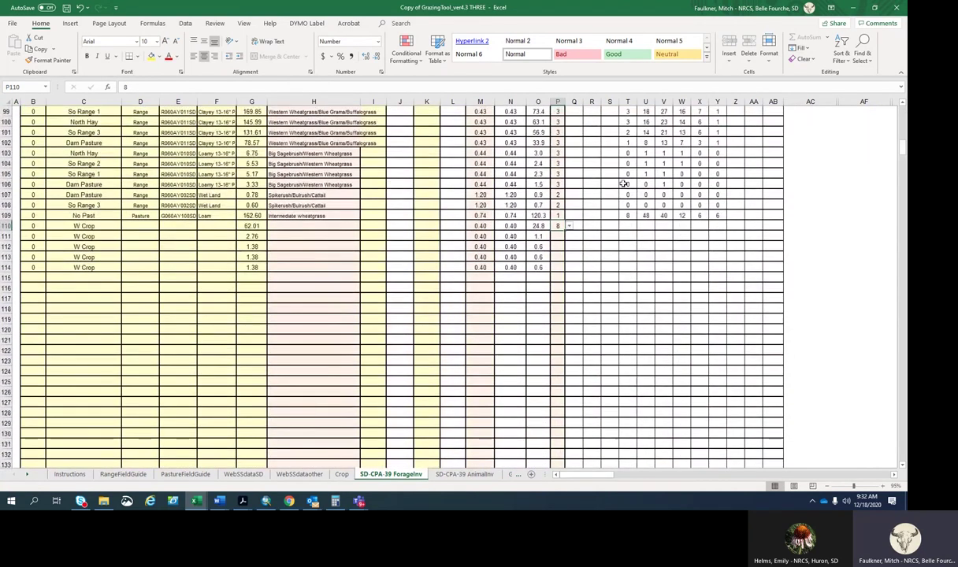
click(568, 226)
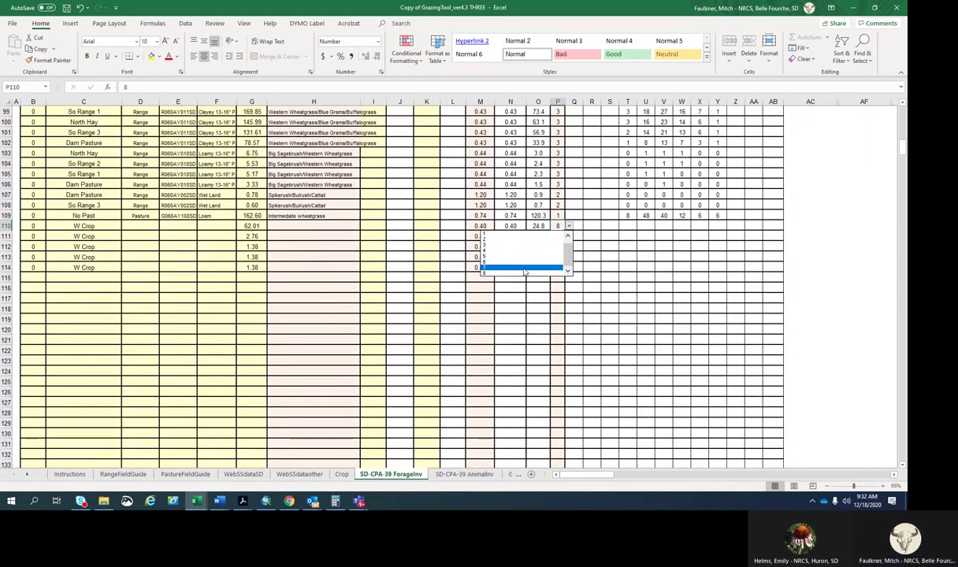
click(523, 268)
click(557, 237)
click(569, 237)
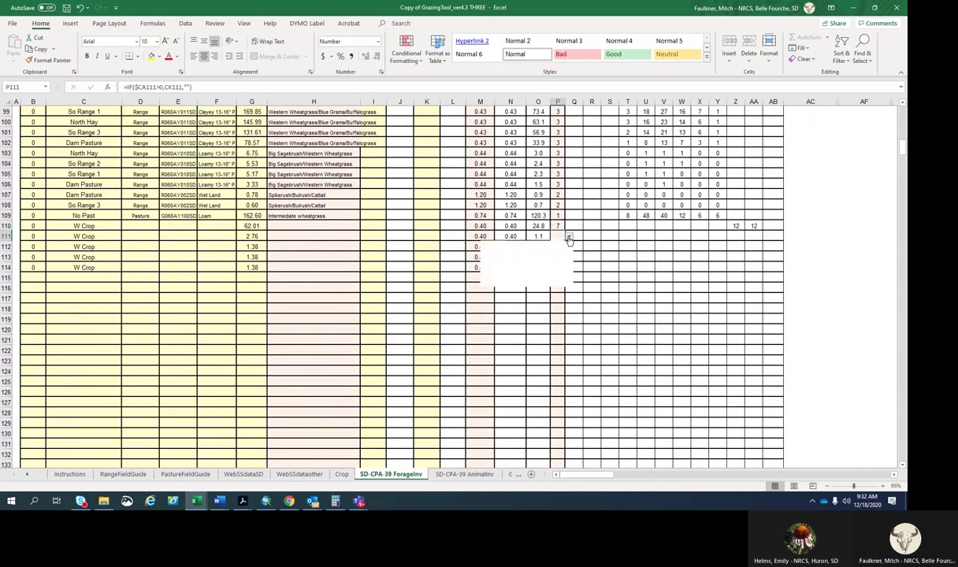
click(532, 277)
click(592, 267)
drag(555, 225, 617, 280)
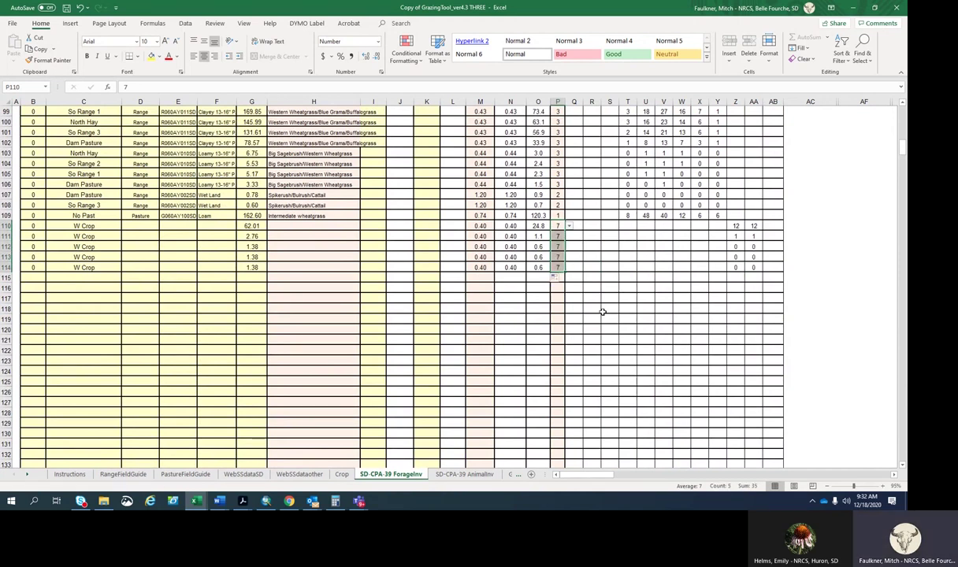
click(604, 311)
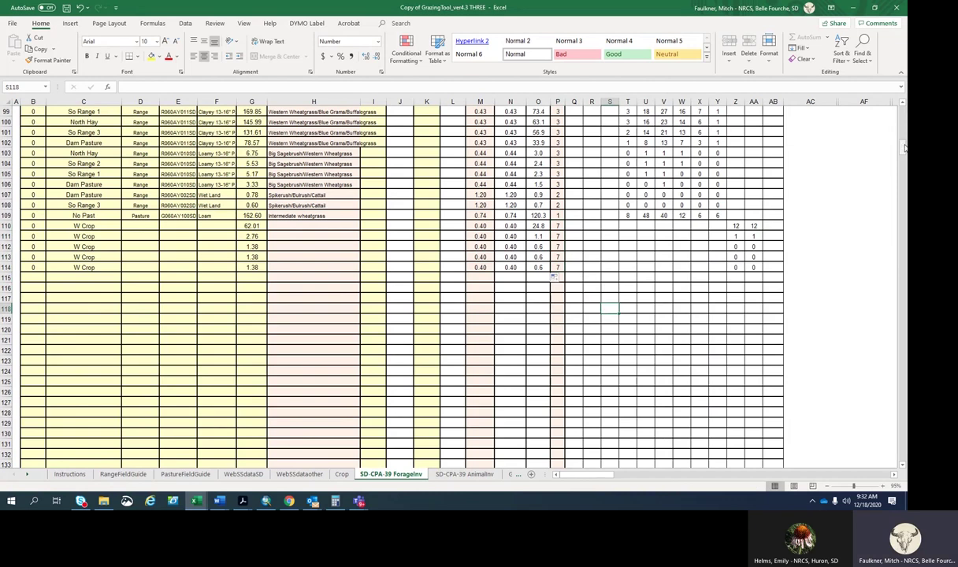
Override the normal AUMs per acre of the Dam Pasture entry in row 42 with 0.75.
drag(905, 148, 902, 130)
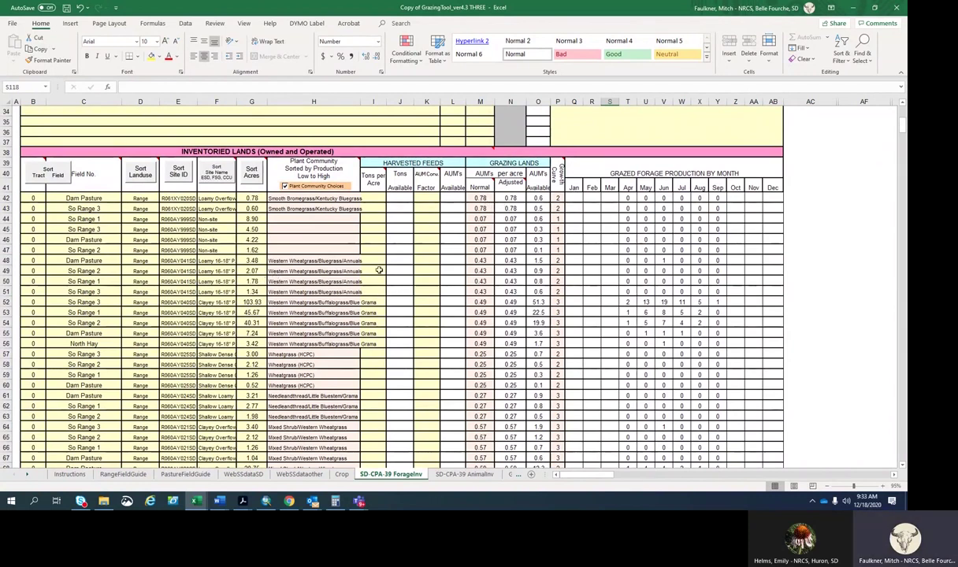
click(481, 198)
key(Escape)
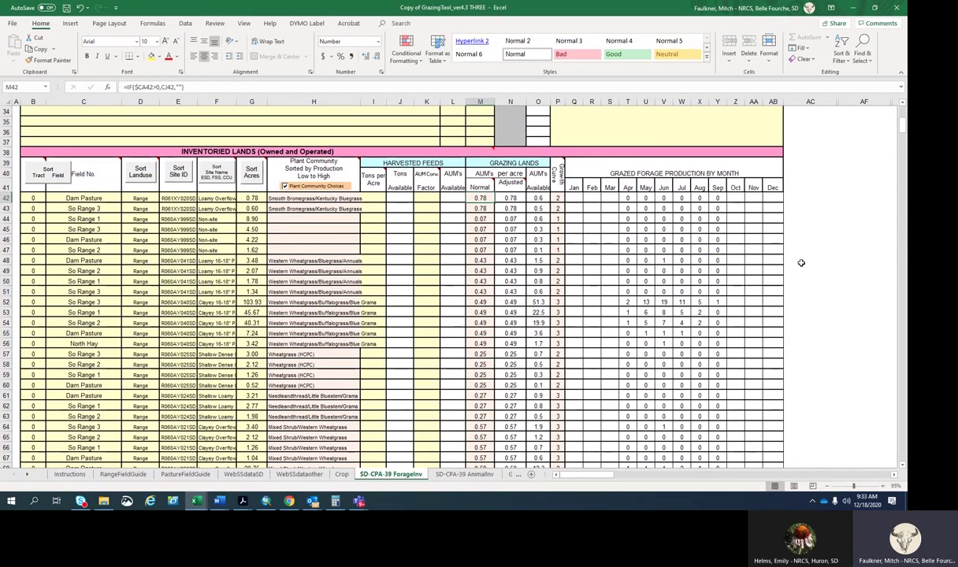
text(0.7)
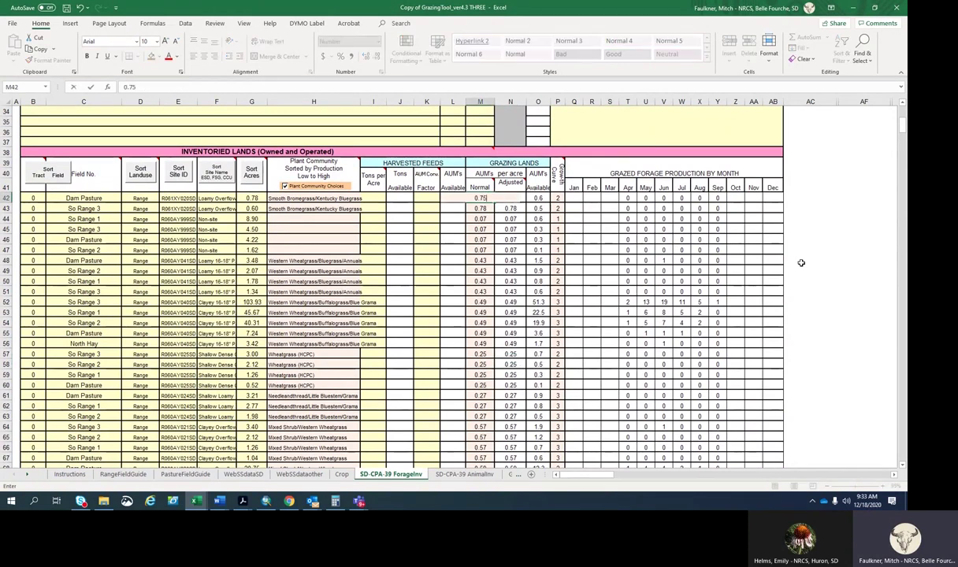
click(862, 240)
click(479, 198)
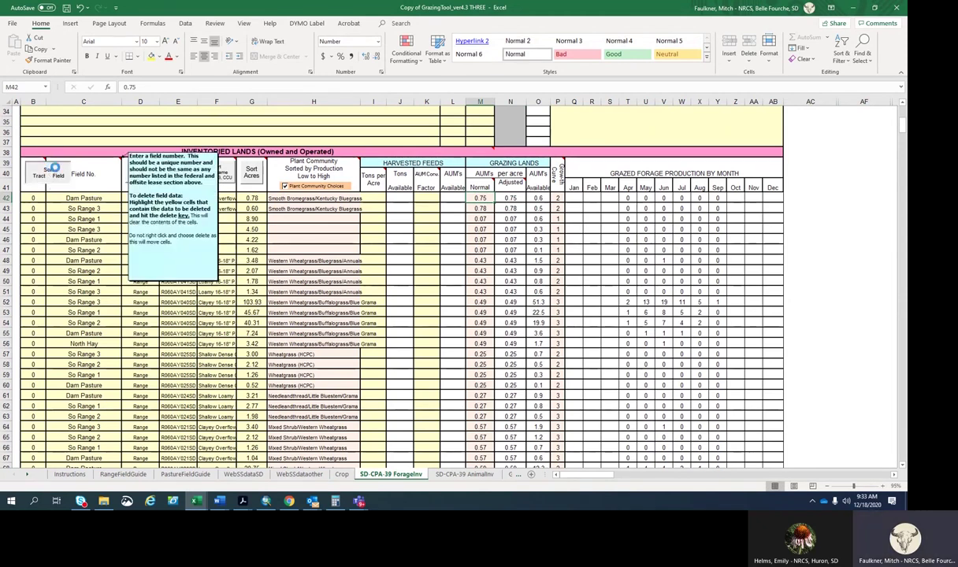
Sort the inventoried lands by tract and field, and review the sorted entries and the summary totals.
click(57, 174)
scroll(116, 280, down, 1)
scroll(116, 281, down, 13)
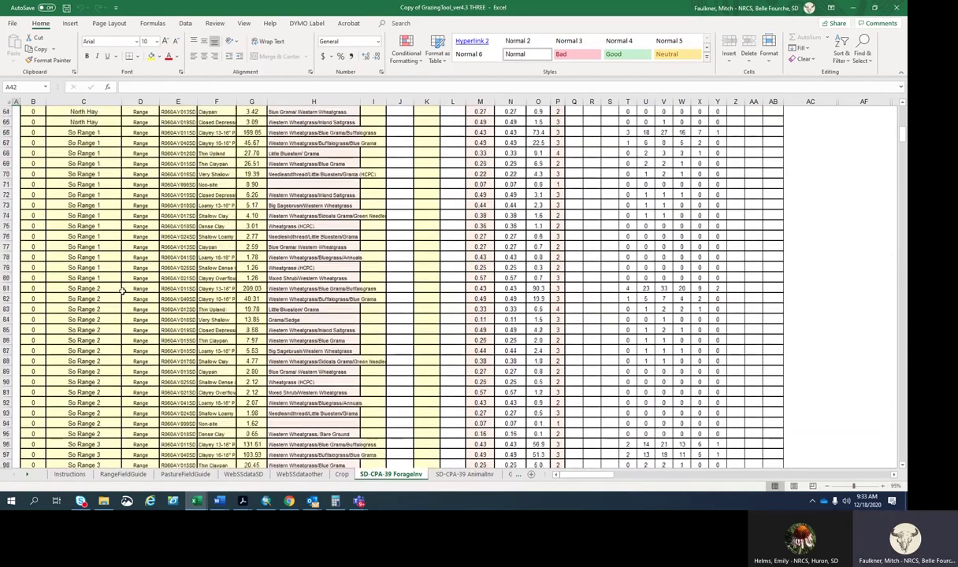
scroll(124, 290, down, 3)
scroll(410, 284, up, 4)
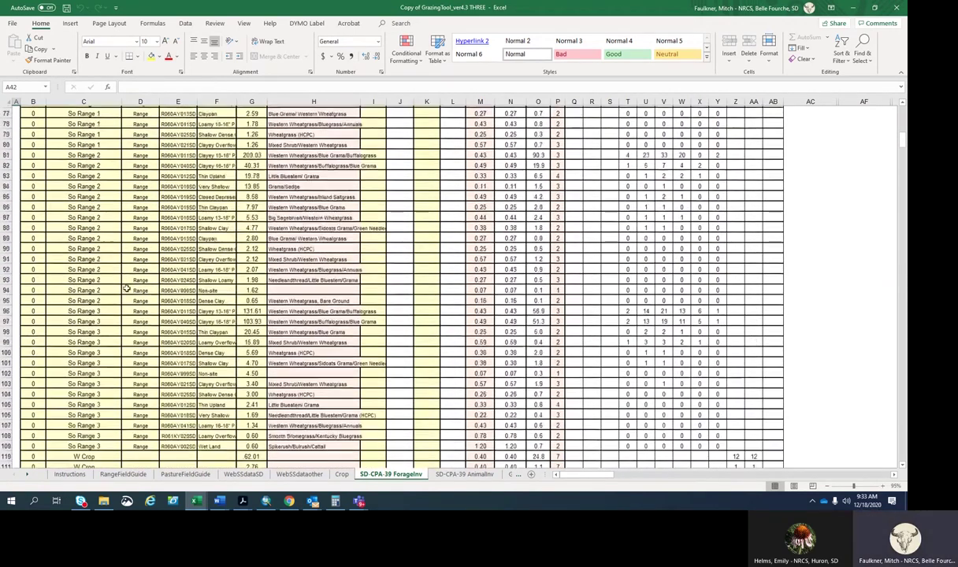
scroll(409, 284, up, 5)
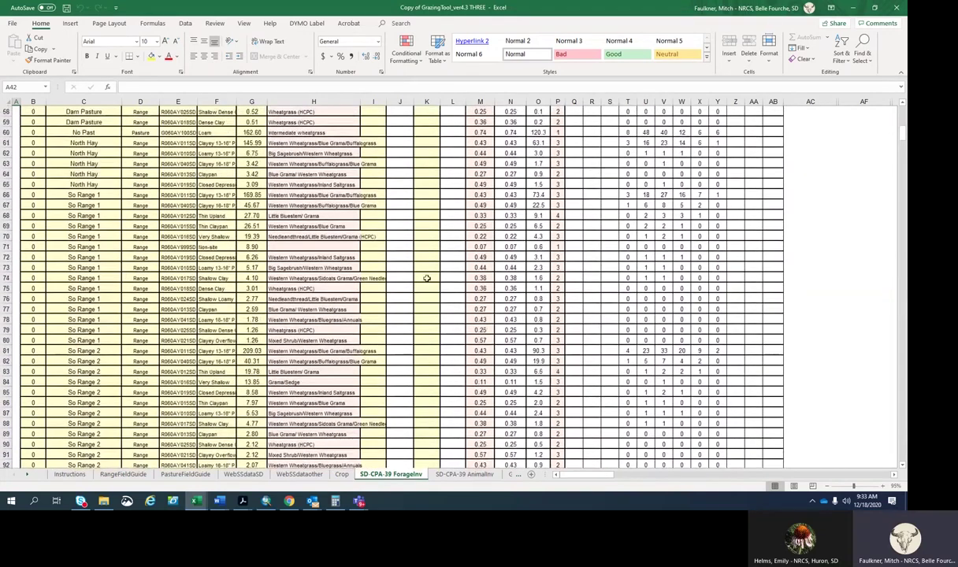
scroll(414, 262, up, 6)
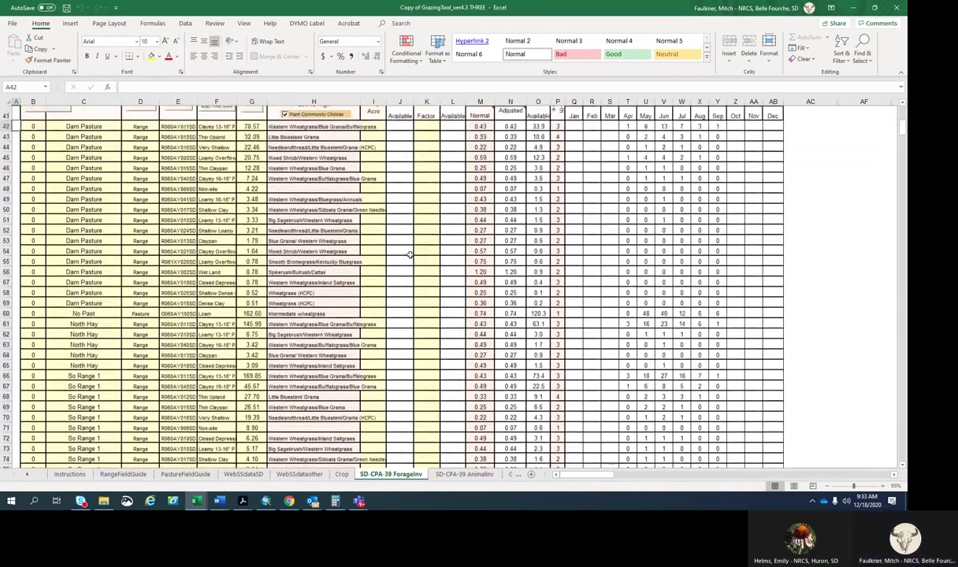
scroll(409, 252, up, 1)
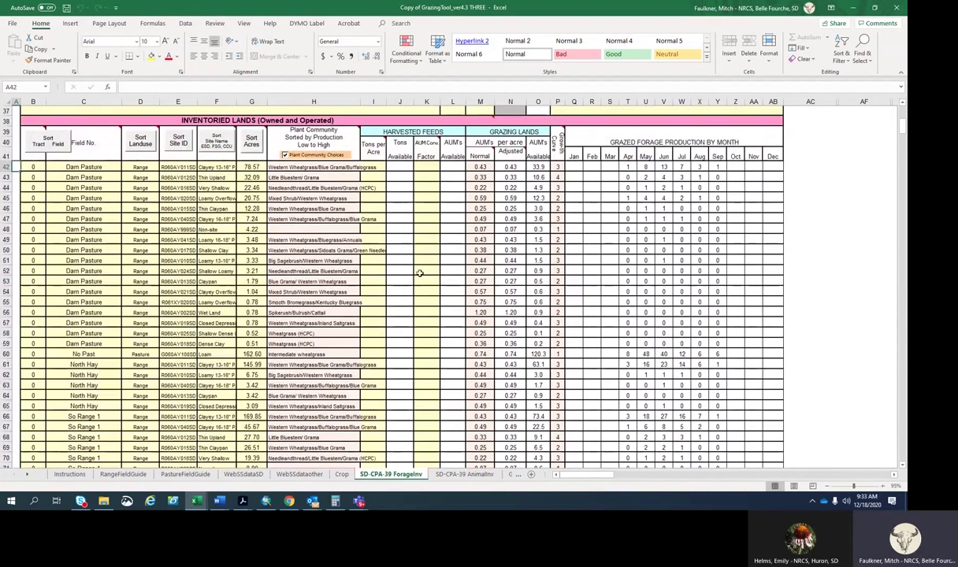
drag(902, 132, 902, 115)
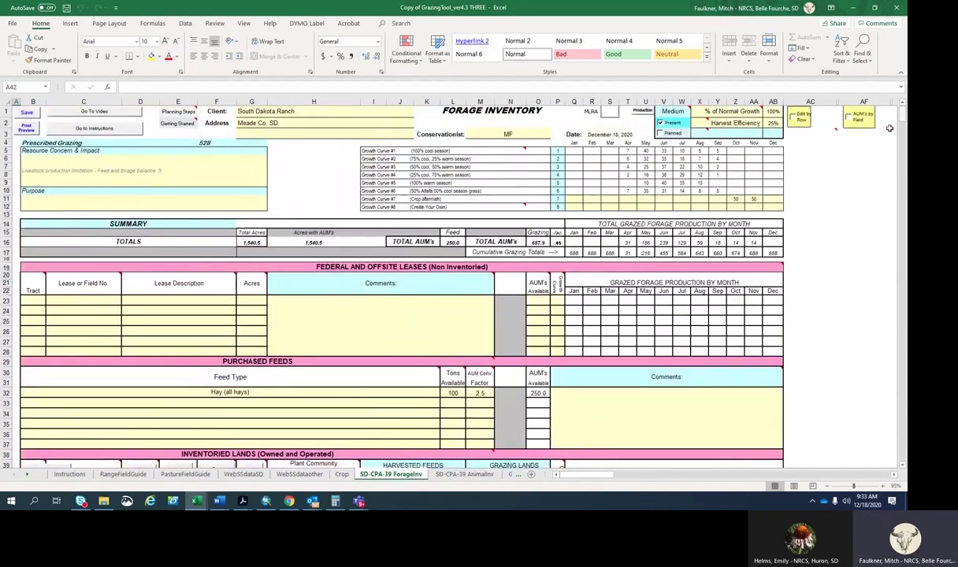
Show the AUMs per acre by field and examine each field's acres and rate alongside the inventoried lands.
click(850, 123)
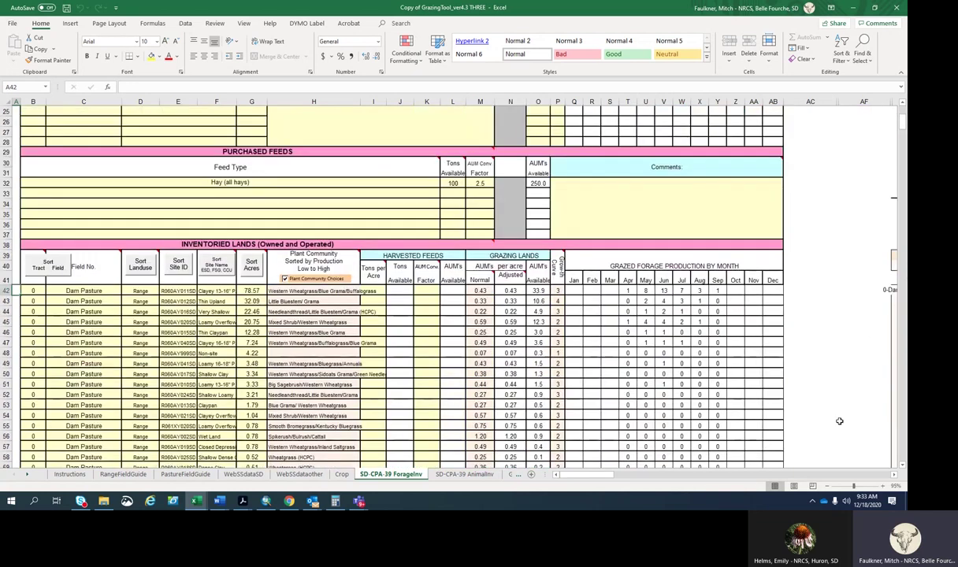
drag(587, 478, 600, 479)
scroll(768, 317, down, 3)
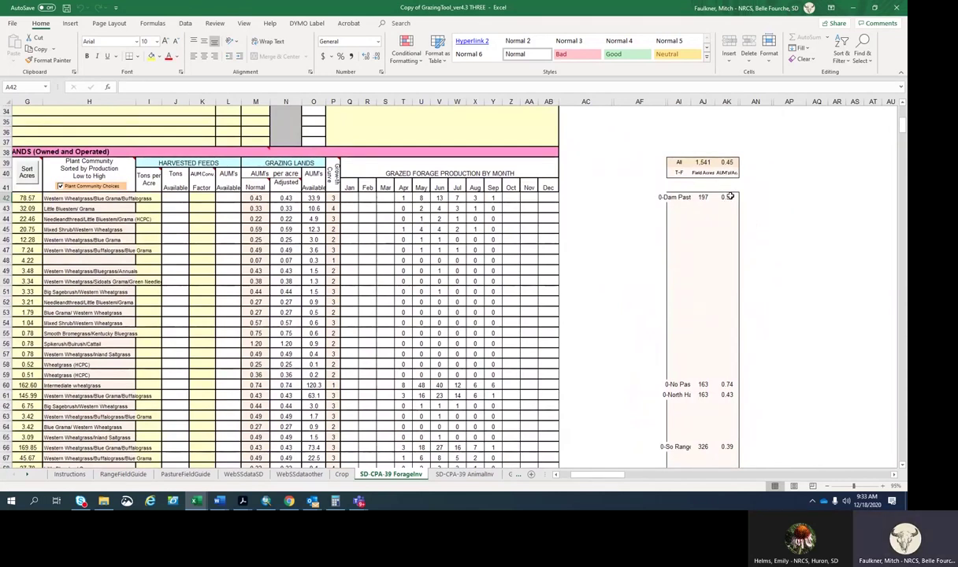
scroll(778, 220, down, 10)
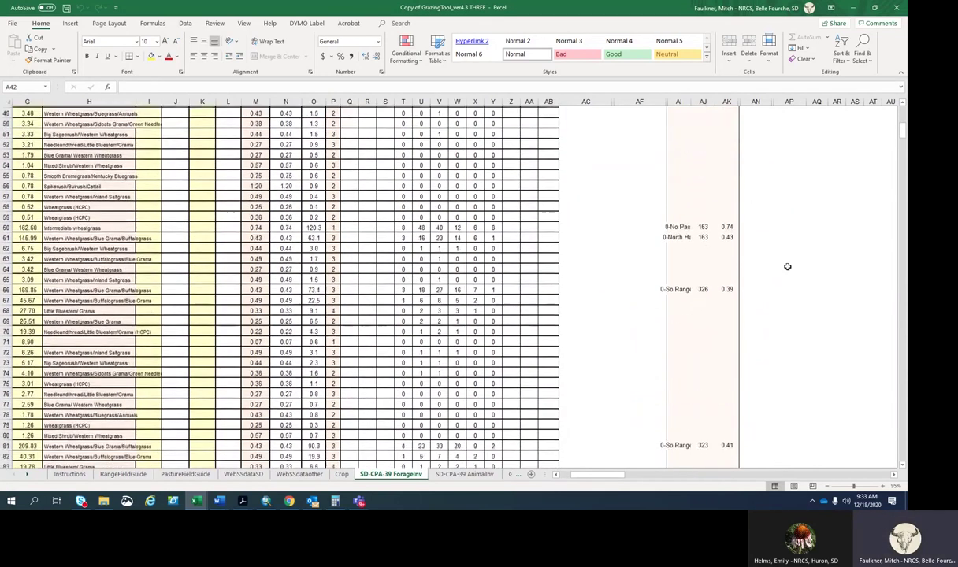
scroll(785, 270, down, 4)
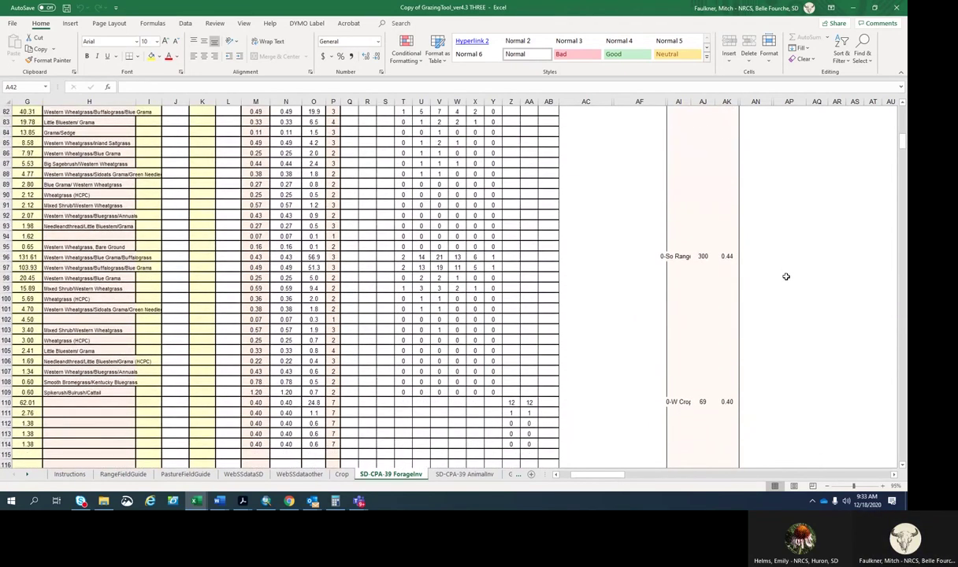
scroll(785, 274, up, 12)
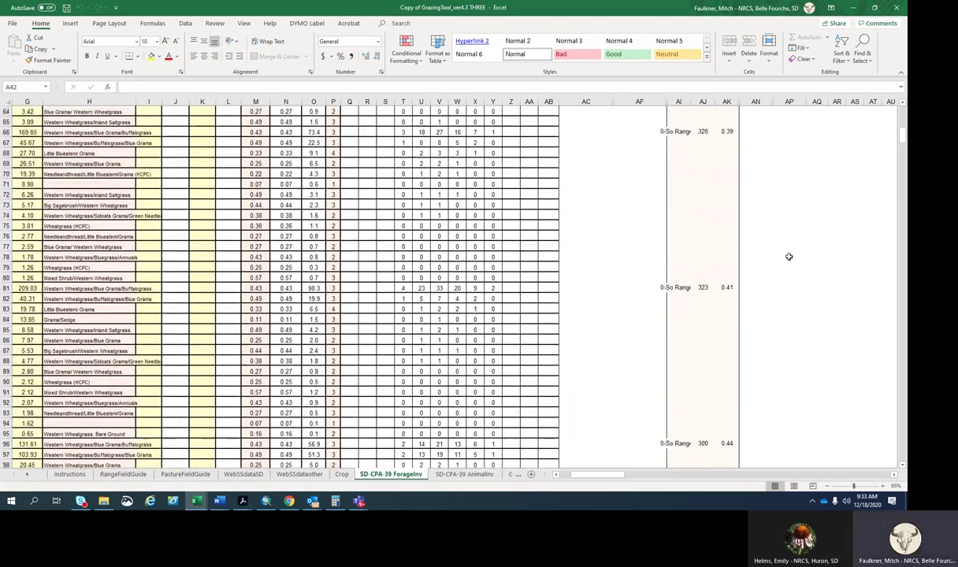
scroll(788, 256, up, 7)
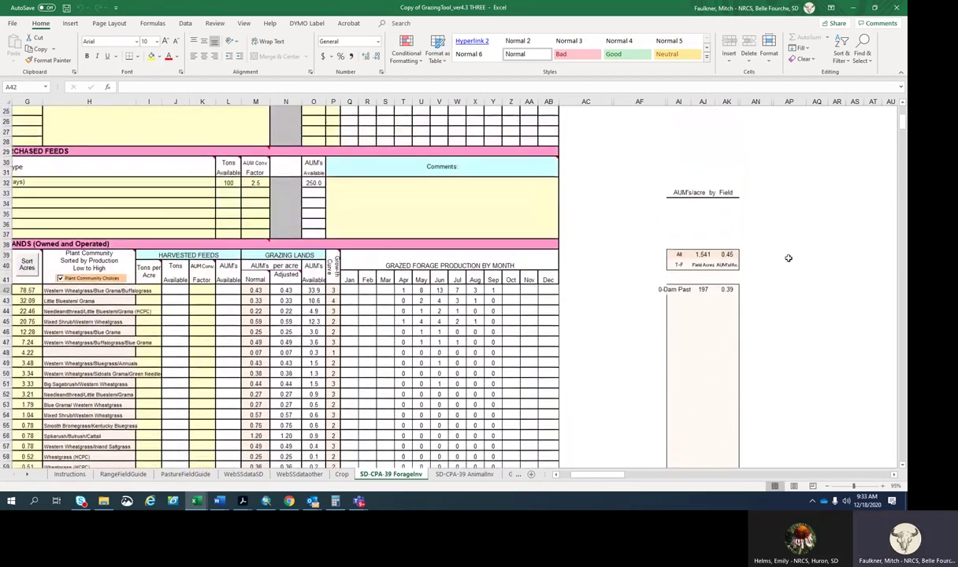
scroll(472, 463, up, 1)
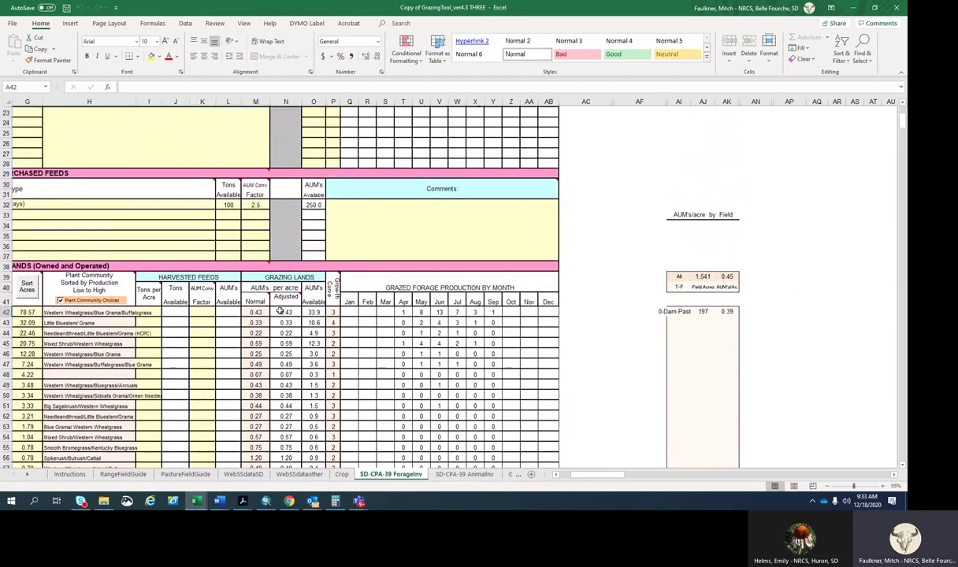
scroll(583, 450, left, 3)
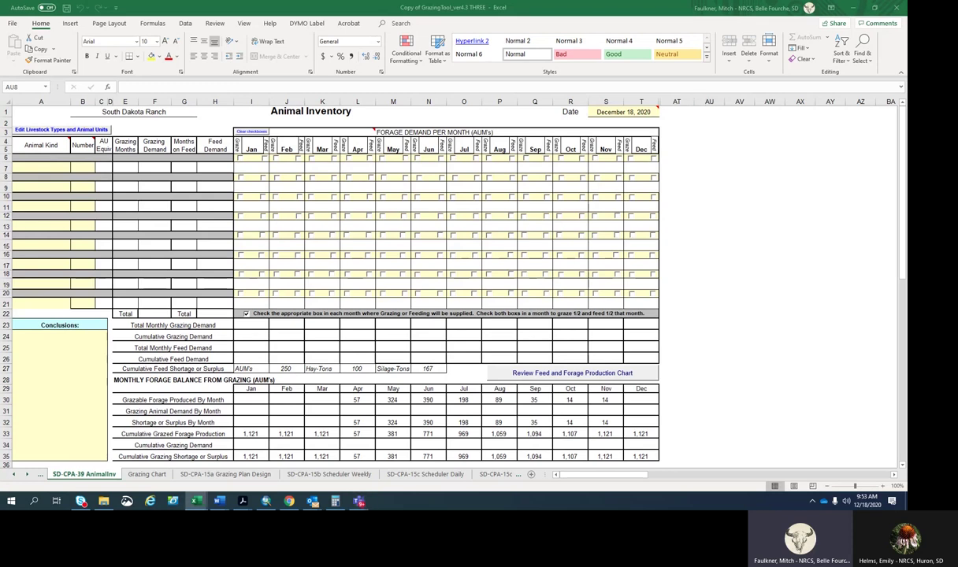
Enter 125 head of Cow, 1200 lb., 2 yr + as the first animal kind in row 7 of the Animal Inventory.
click(48, 167)
click(74, 168)
drag(73, 206, 74, 195)
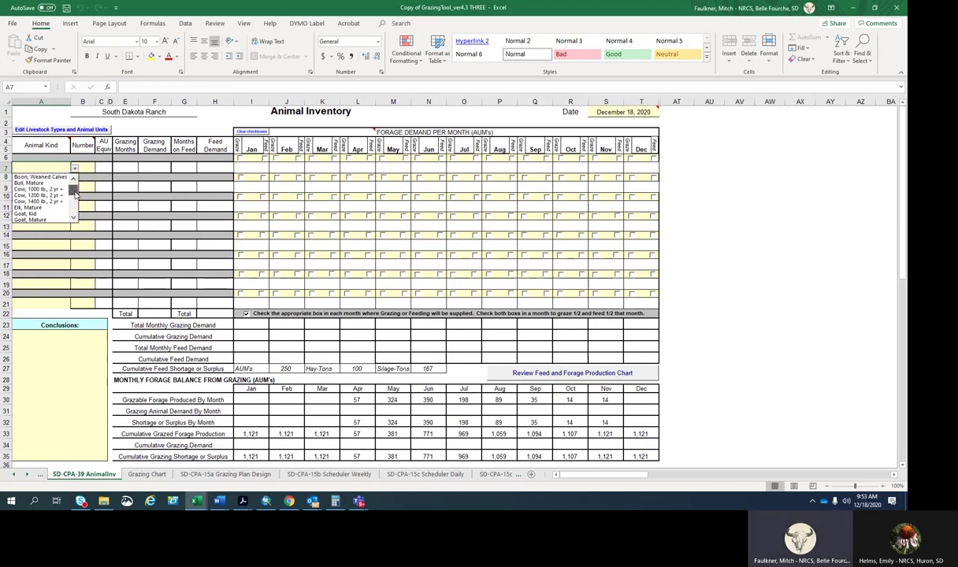
click(43, 194)
click(90, 167)
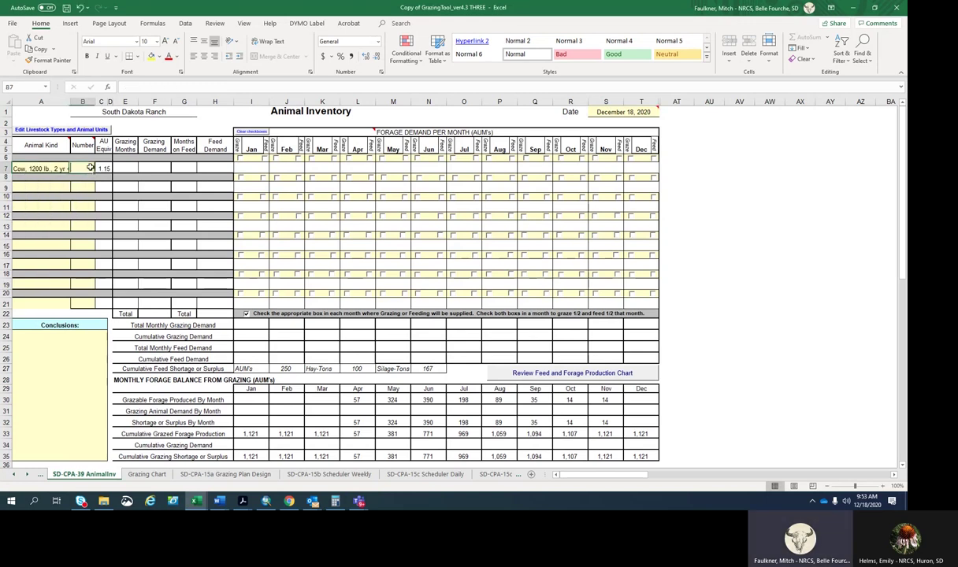
text(125)
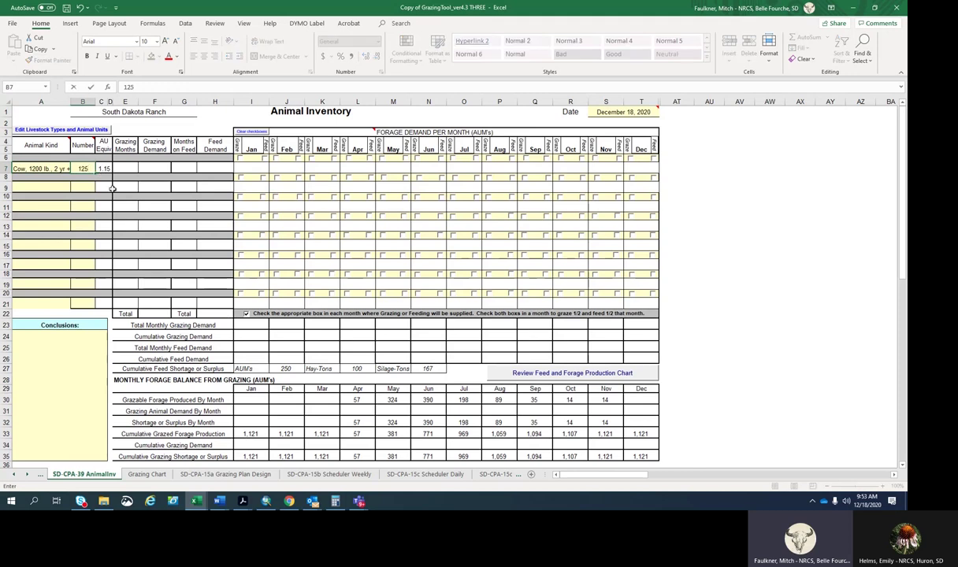
click(59, 187)
click(74, 187)
drag(76, 228, 78, 199)
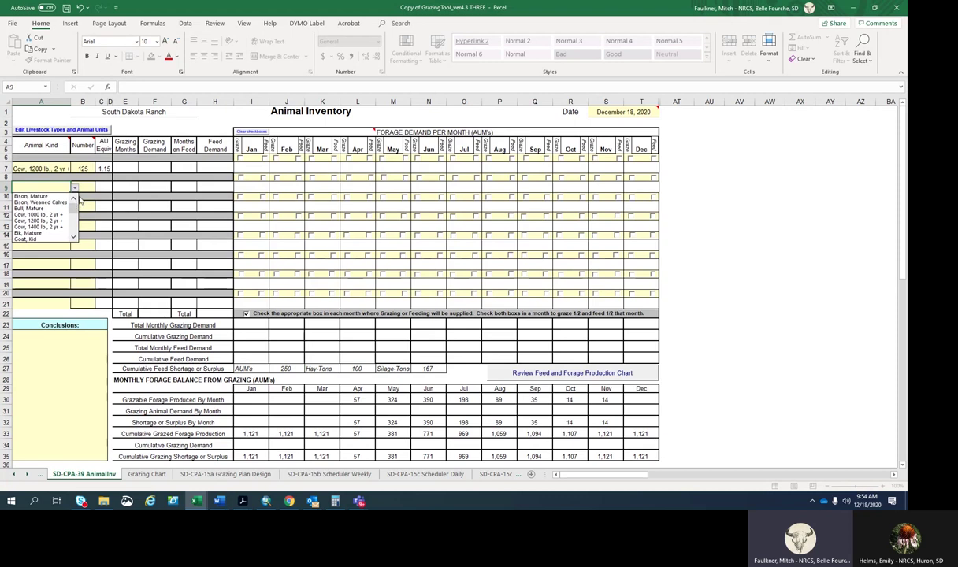
click(94, 183)
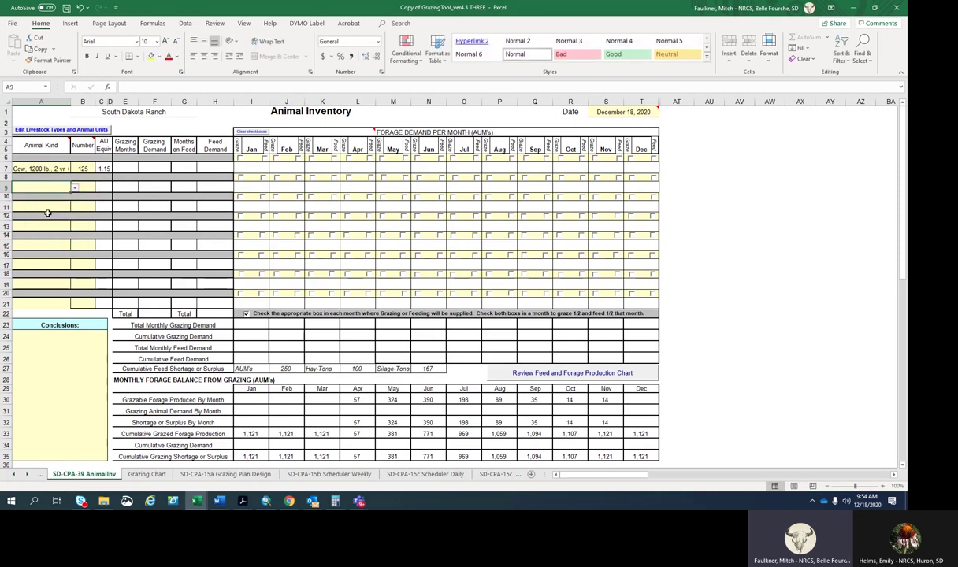
click(99, 165)
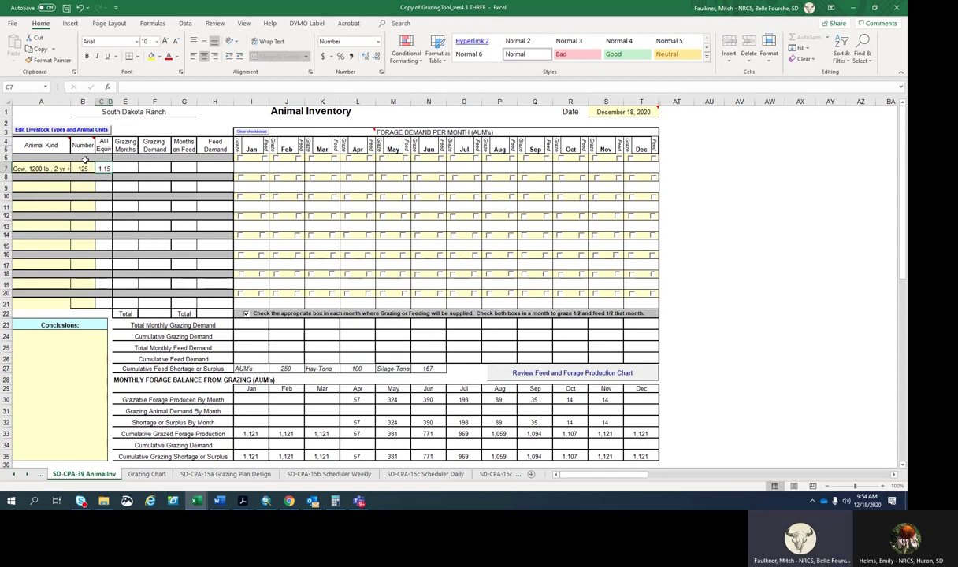
Add an SD Range Cow livestock type with an AU of 1.05 in row 27 and return to the Animal Inventory.
click(35, 132)
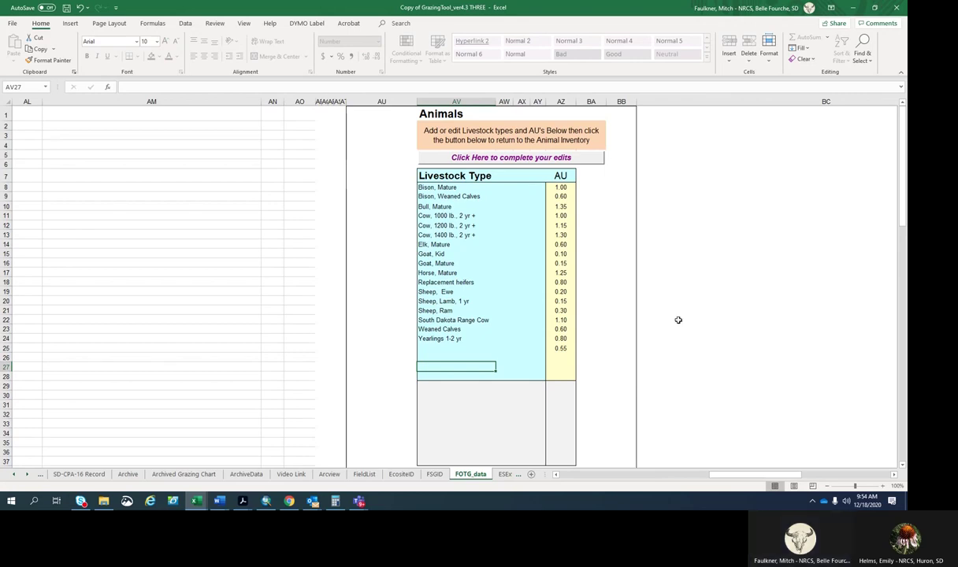
text(SD Range Cow)
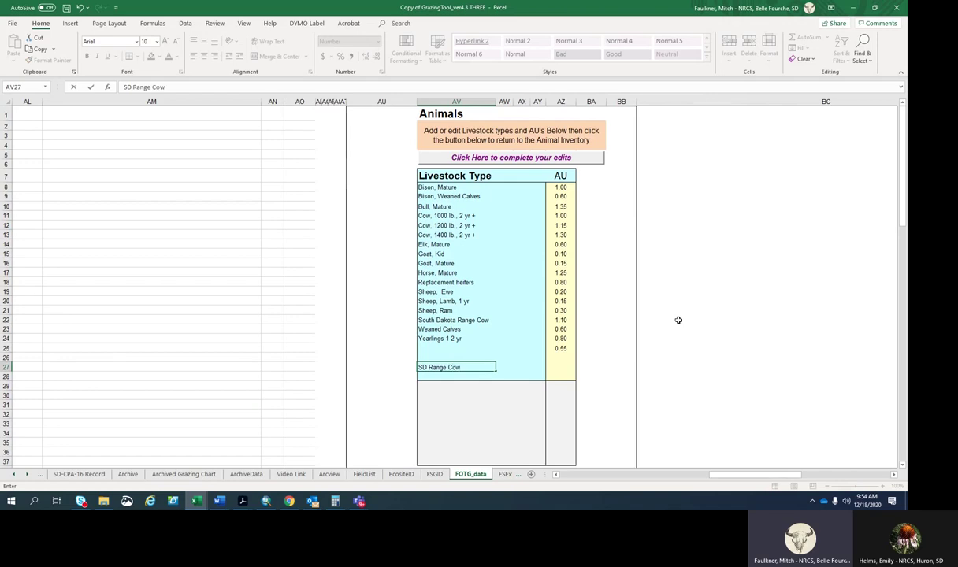
click(556, 367)
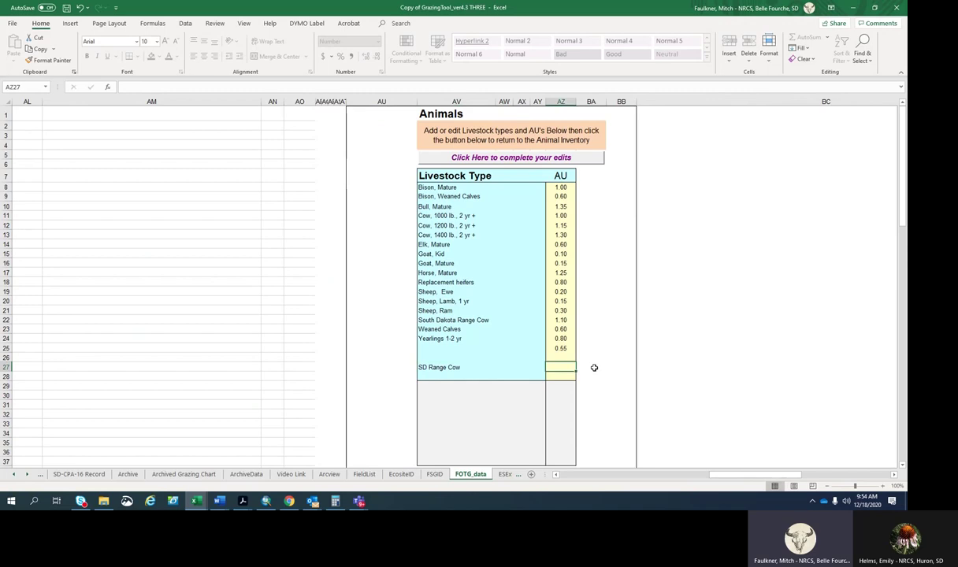
text(1.05)
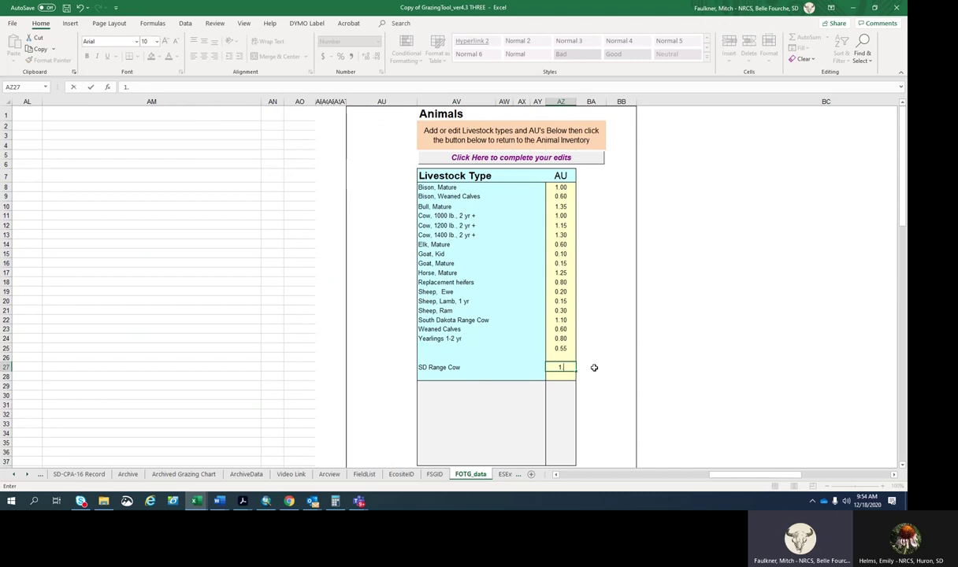
click(598, 327)
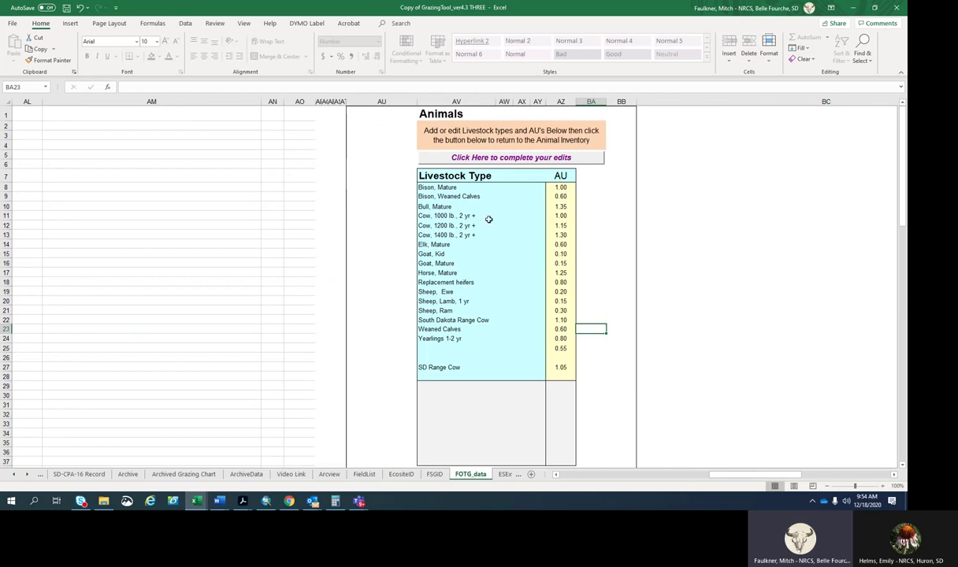
click(473, 161)
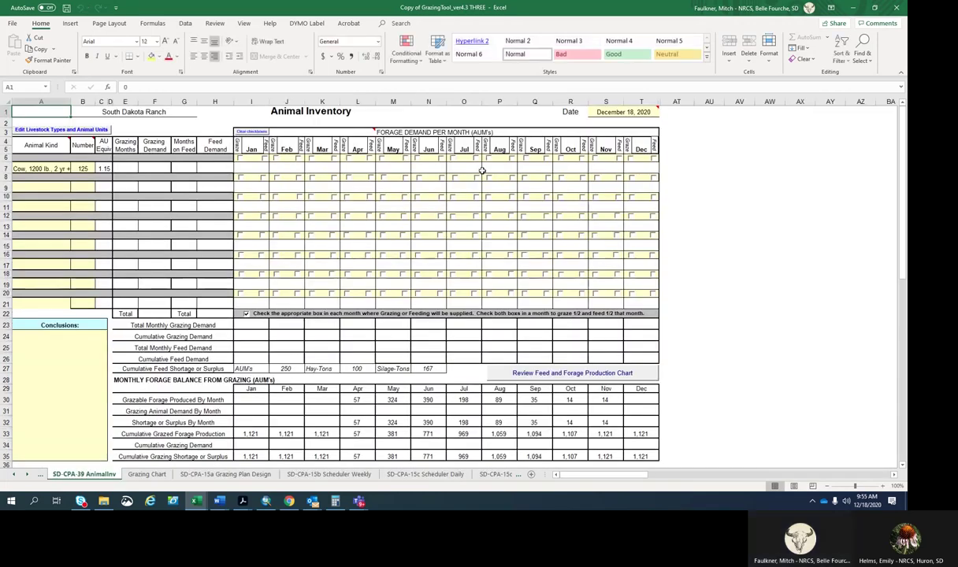
Choose South Dakota Range Cow as the animal kind in row 9.
click(47, 188)
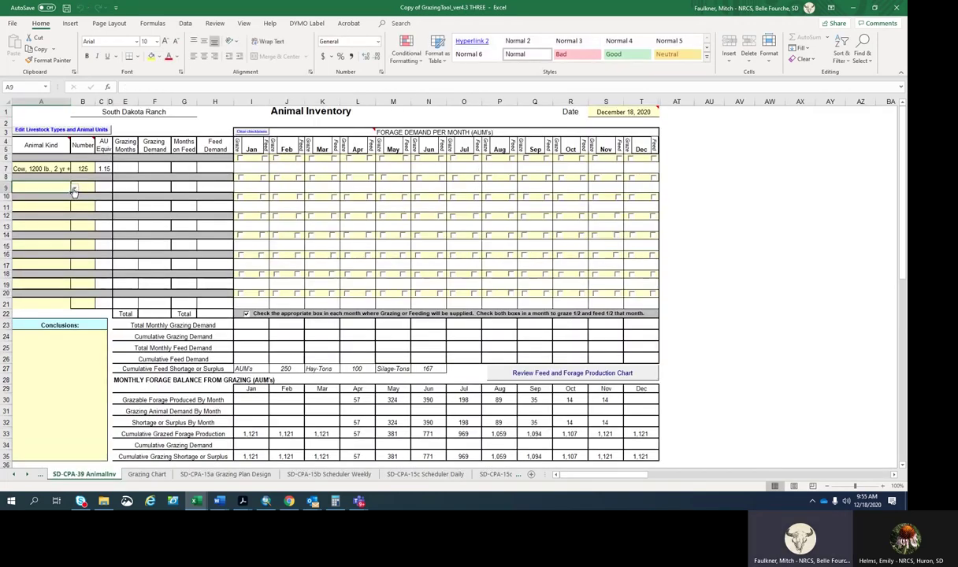
click(74, 188)
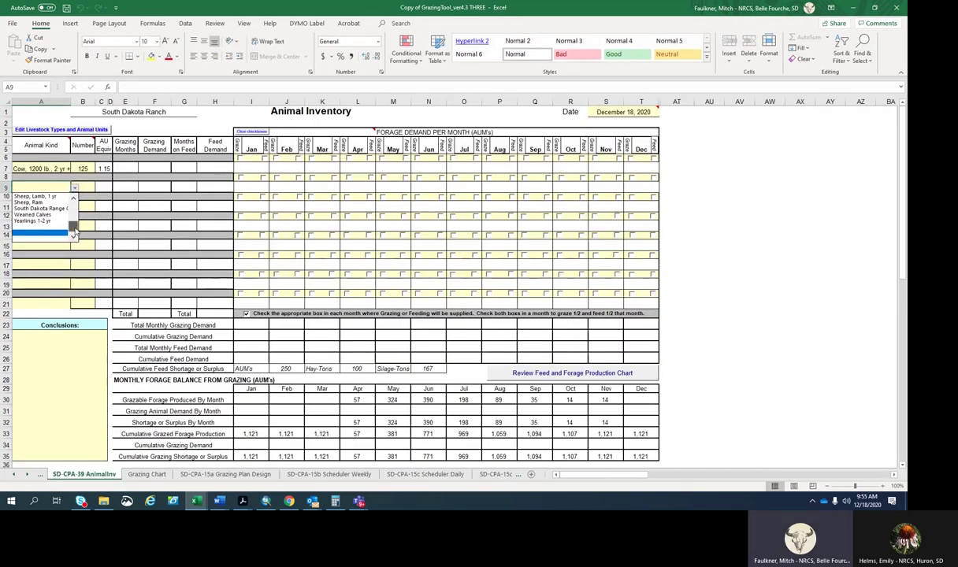
click(39, 209)
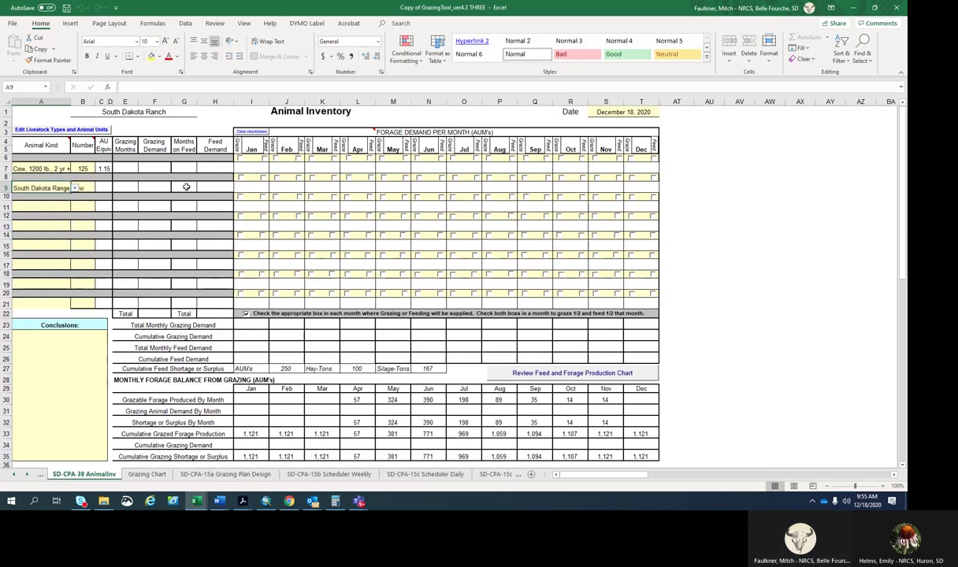
click(155, 213)
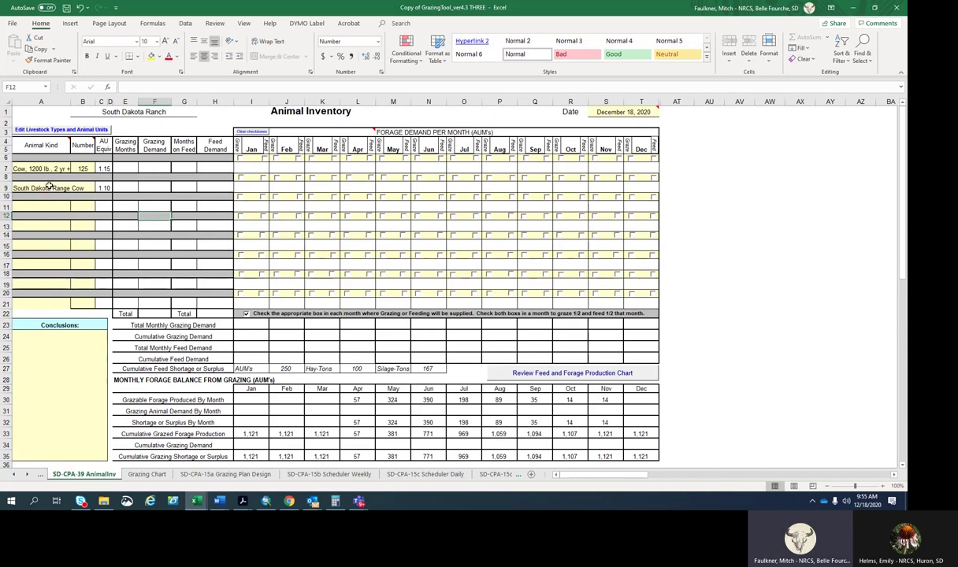
Change the animal kind in row 9 to Yearlings 1-2 yr and enter 80 as its number.
click(49, 187)
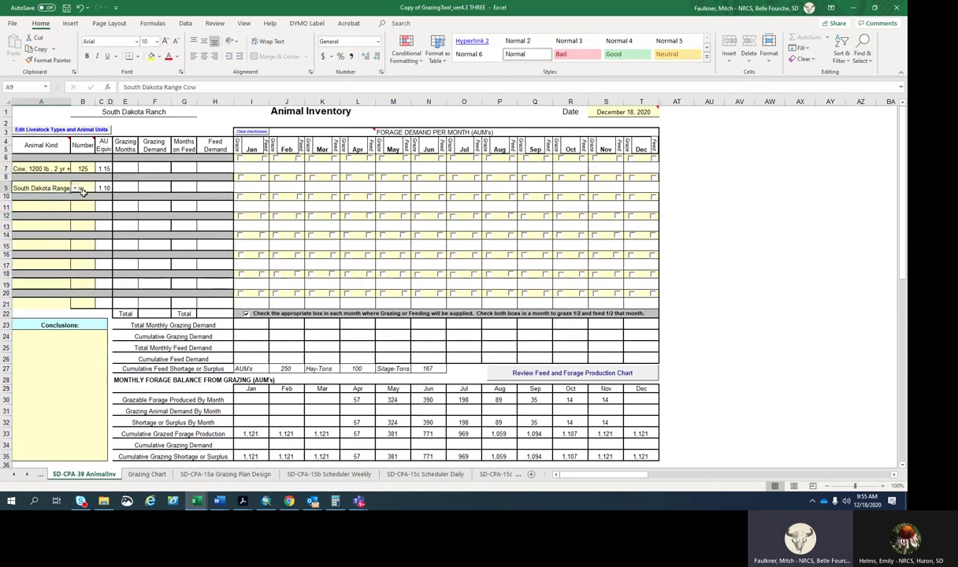
click(75, 188)
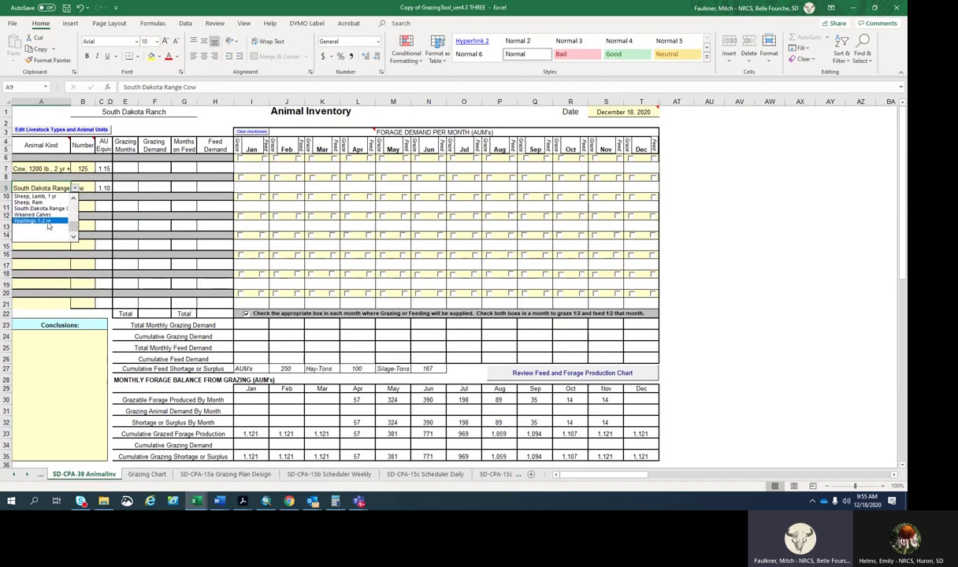
click(48, 222)
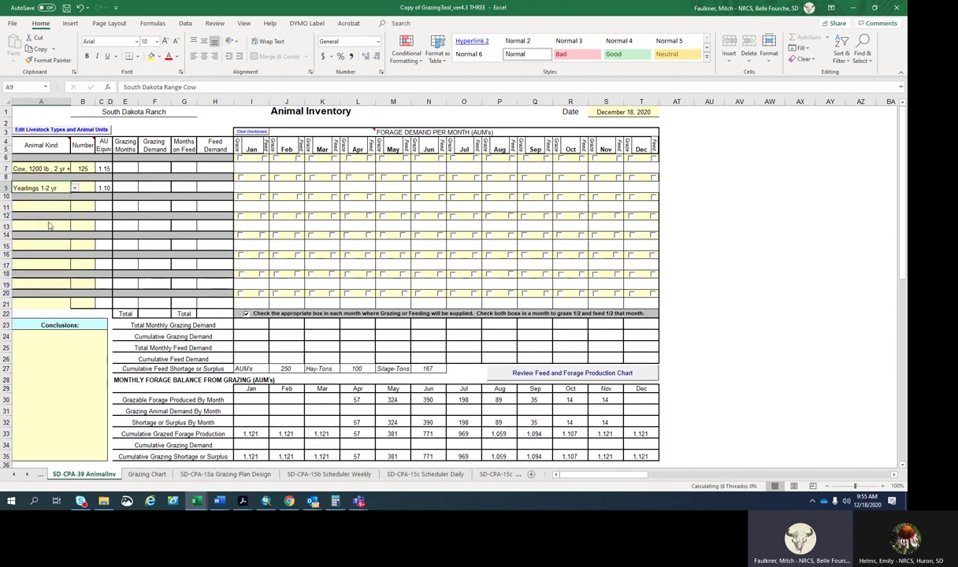
key(Tab)
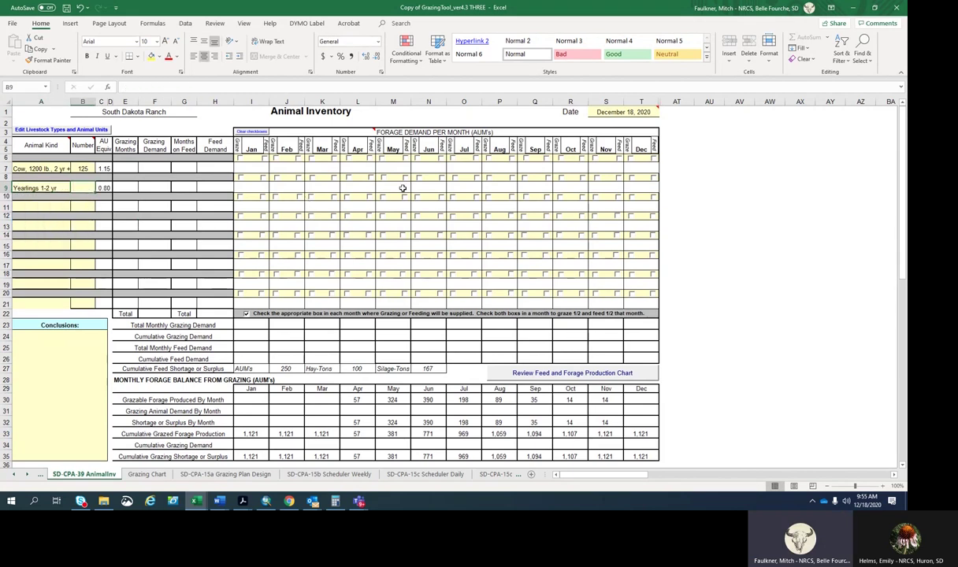
text(80)
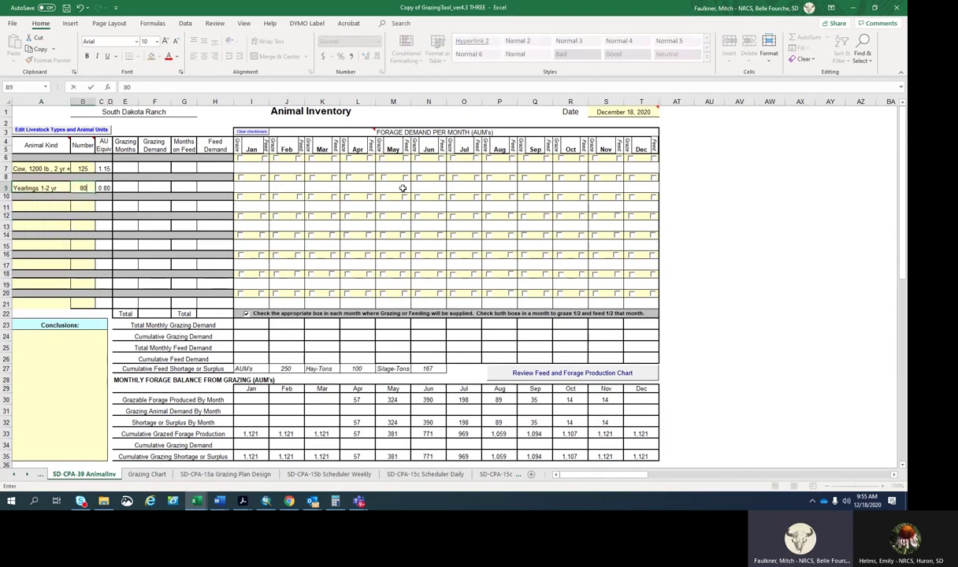
key(Return)
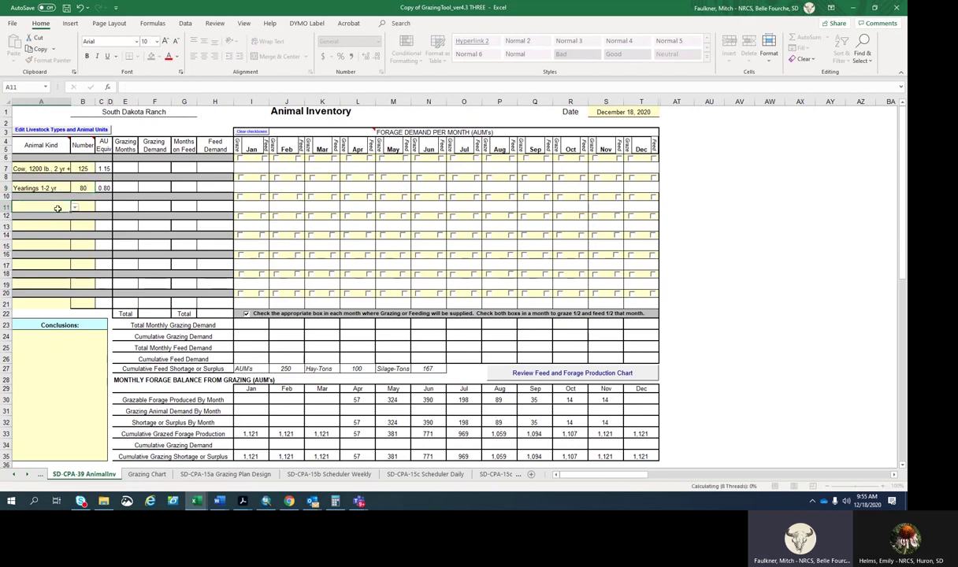
Add Bull, Mature as the animal kind in row 11 with a number of 6.
click(74, 207)
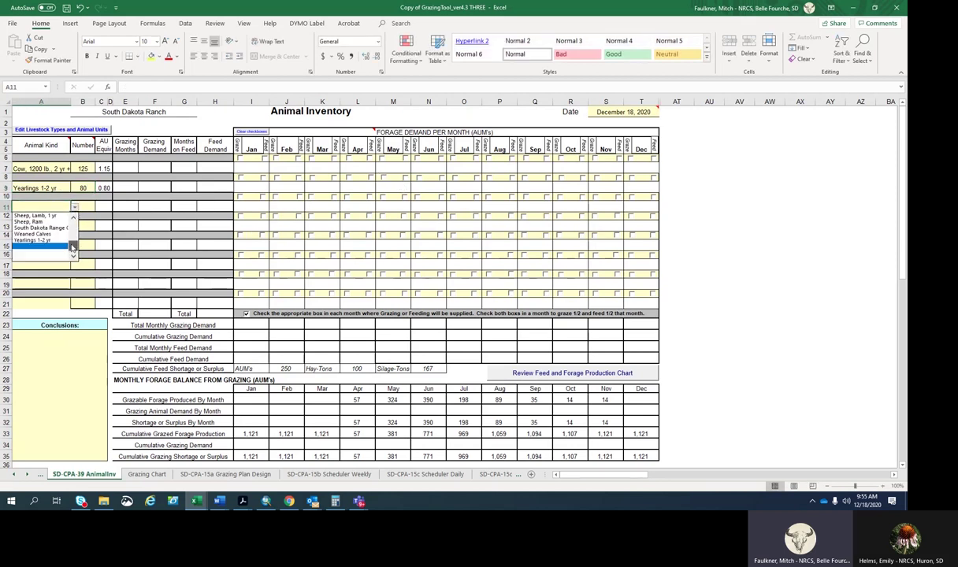
scroll(73, 238, down, 2)
drag(73, 236, 72, 228)
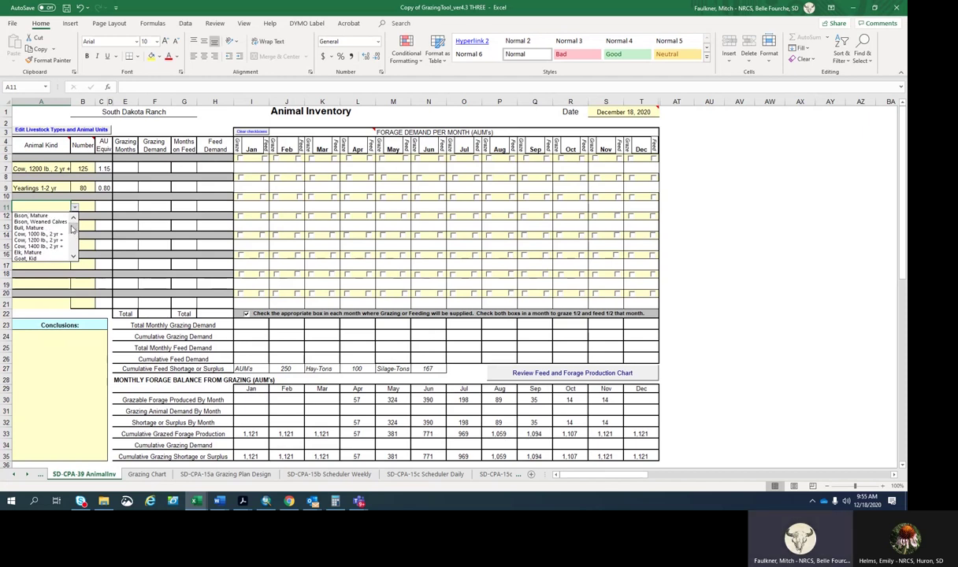
click(39, 228)
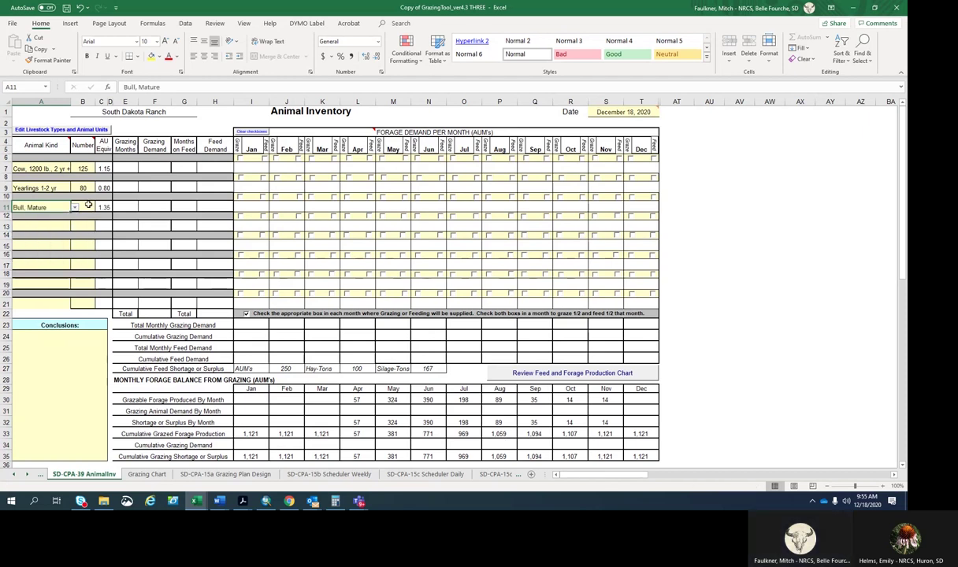
key(Tab)
text(6)
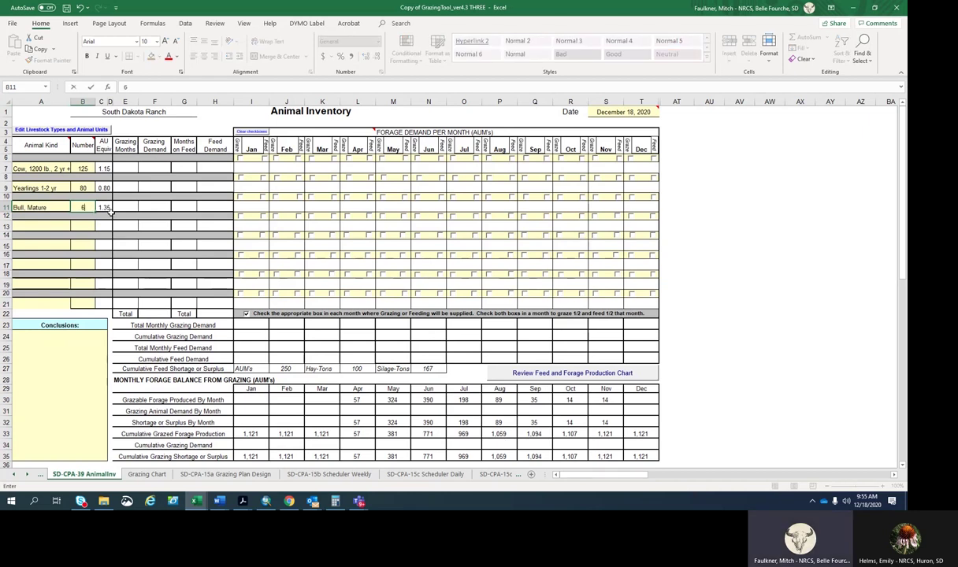
click(710, 181)
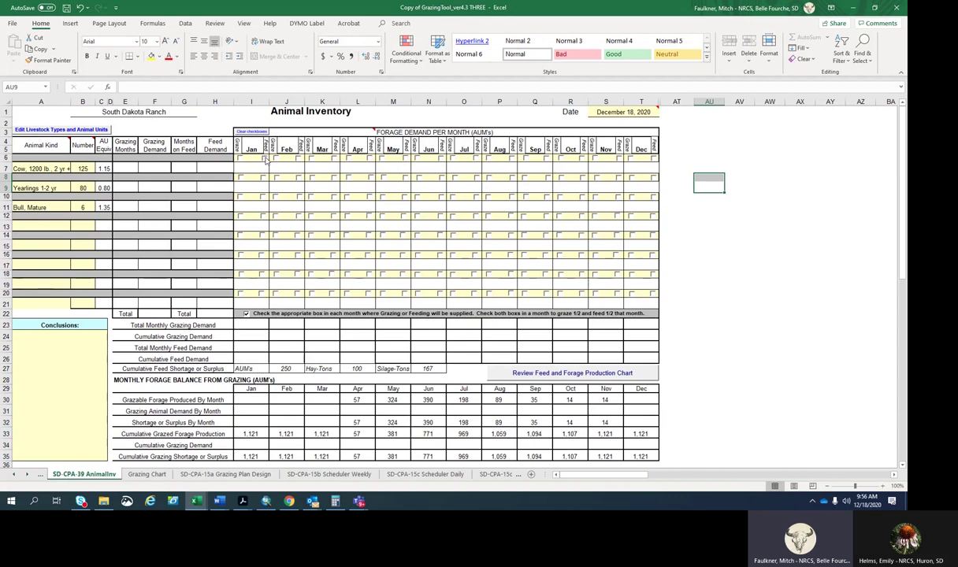
Mark the 1200 lb cows in the first animal row as fed in January, February, March and April.
click(265, 158)
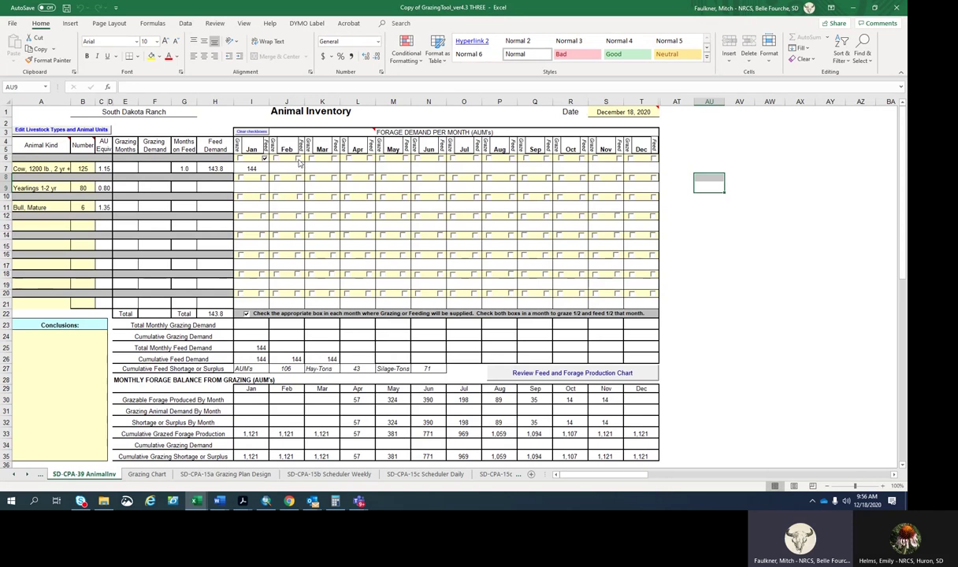
click(298, 158)
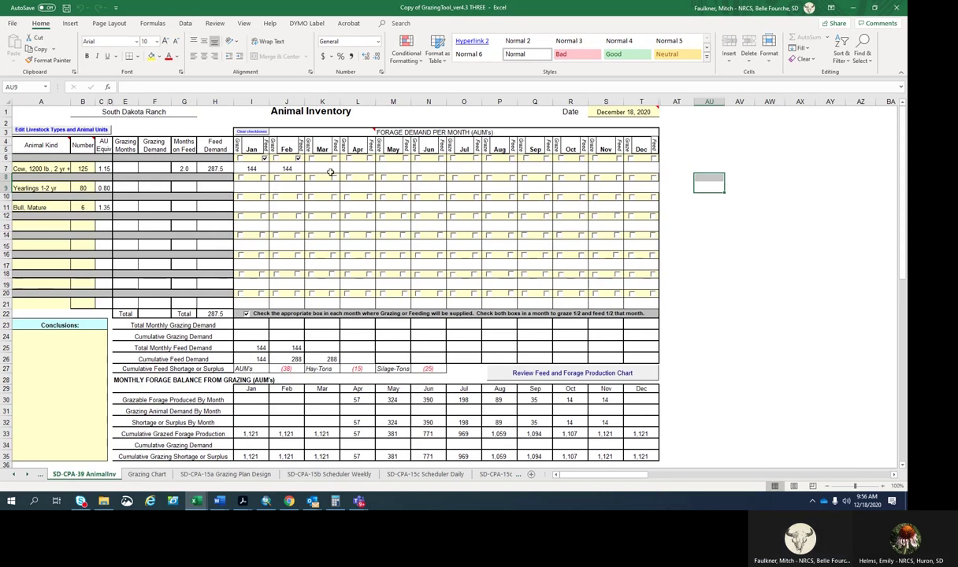
click(334, 158)
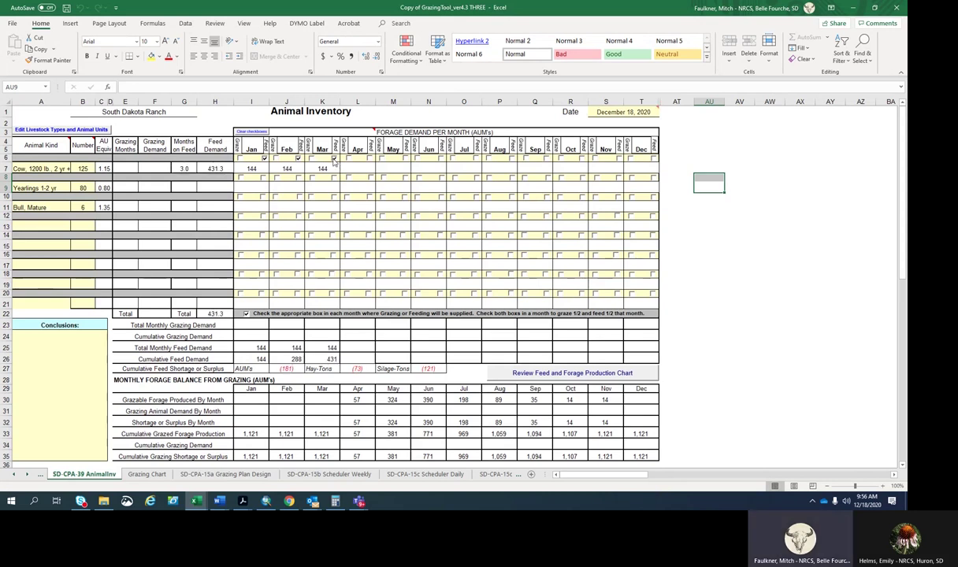
click(370, 159)
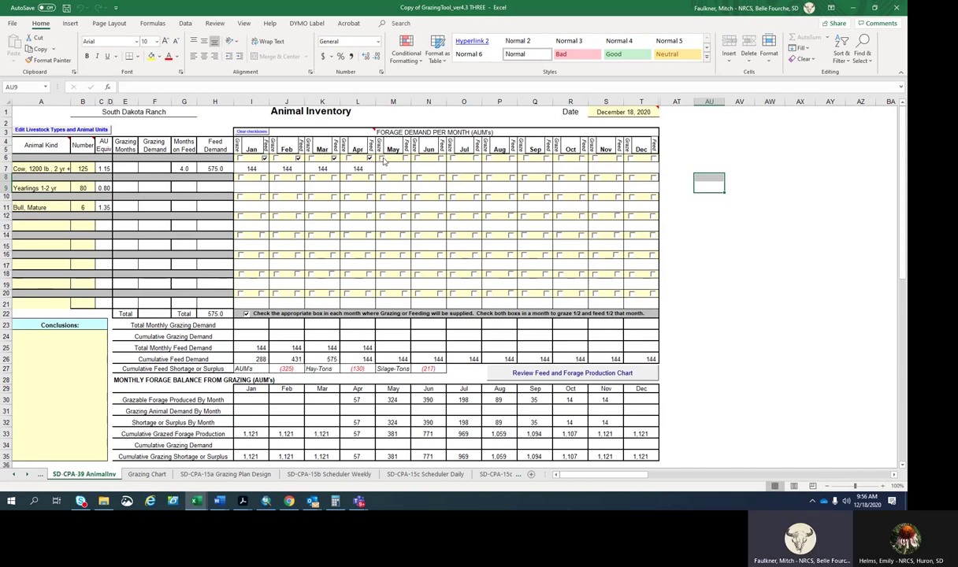
Mark the 1200 lb cows as grazing from May through October and as fed in November and December.
click(382, 159)
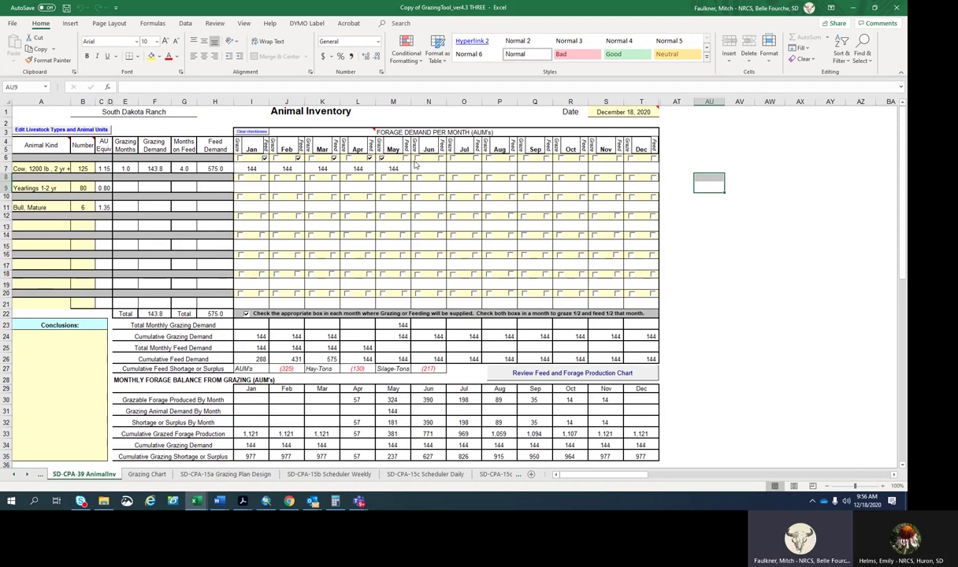
click(415, 158)
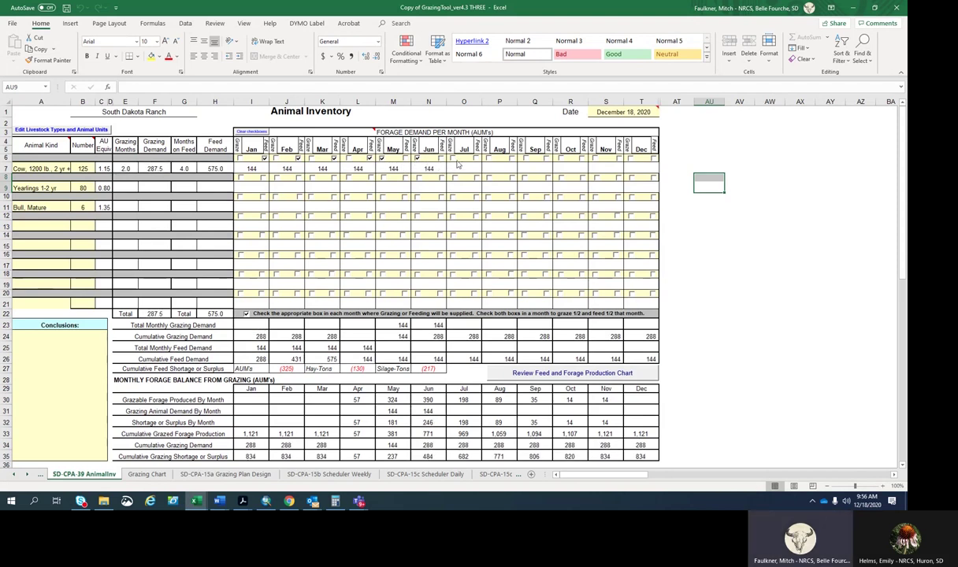
click(452, 159)
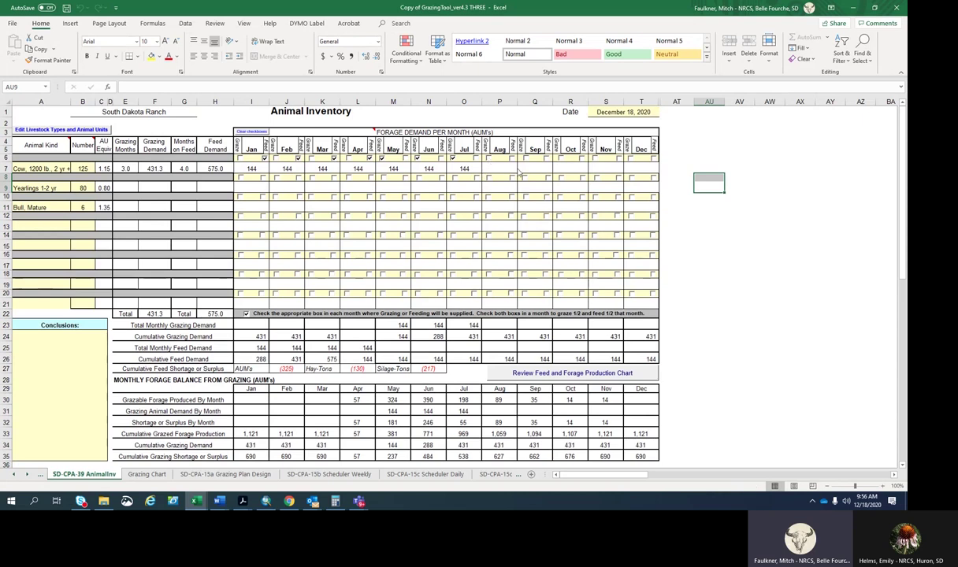
click(488, 158)
click(524, 158)
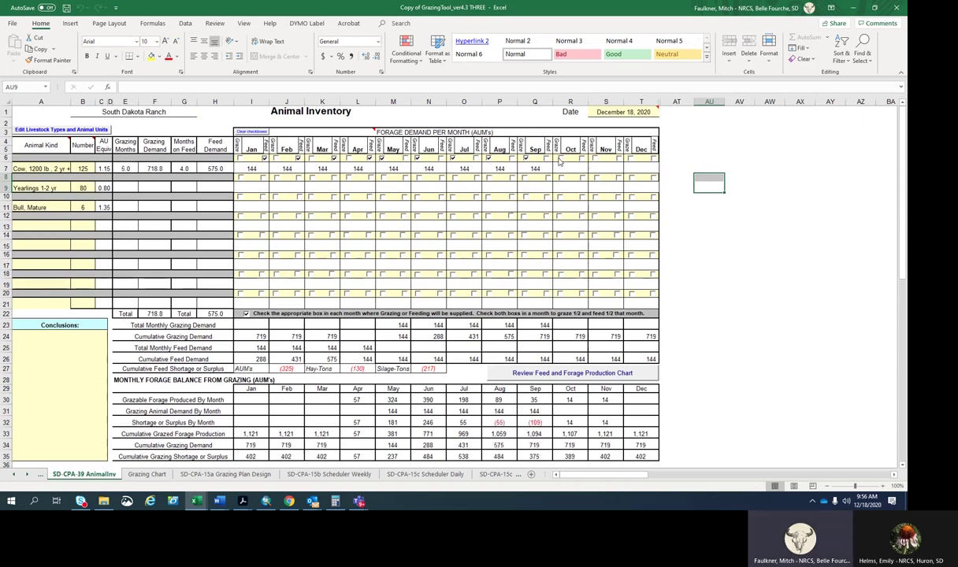
click(560, 158)
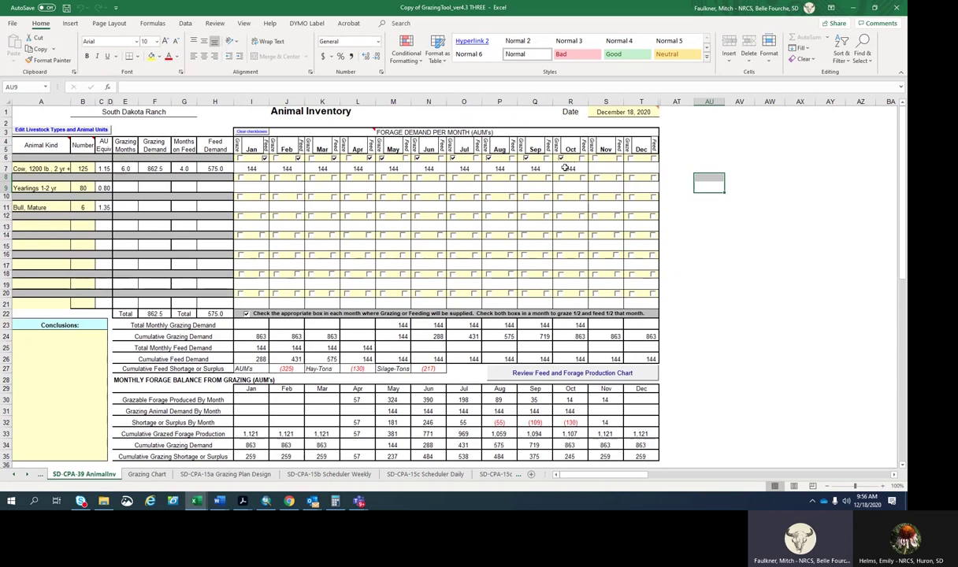
click(619, 160)
click(653, 159)
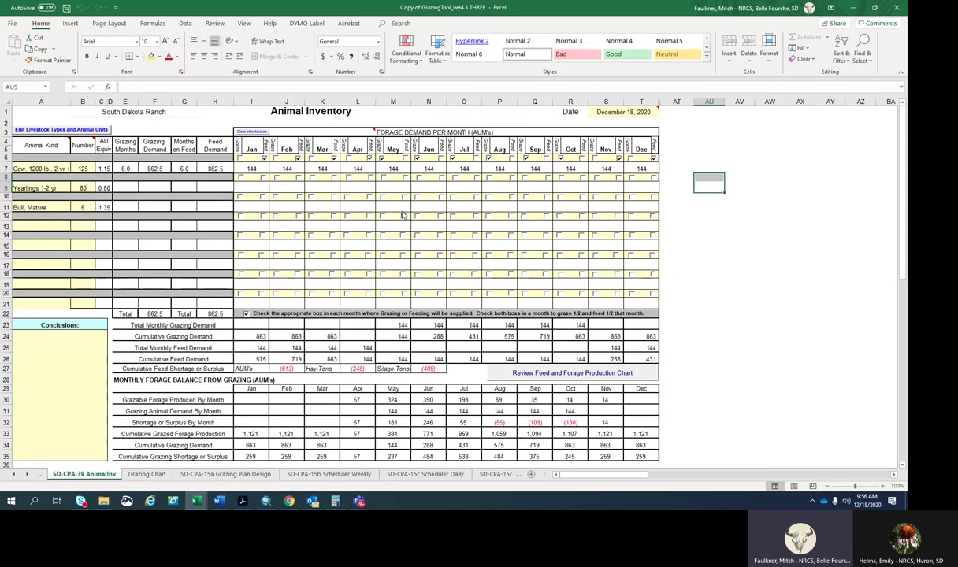
Mark the Yearlings 1-2 yr as grazing in each month from May through September.
click(383, 178)
click(418, 178)
click(453, 178)
click(489, 178)
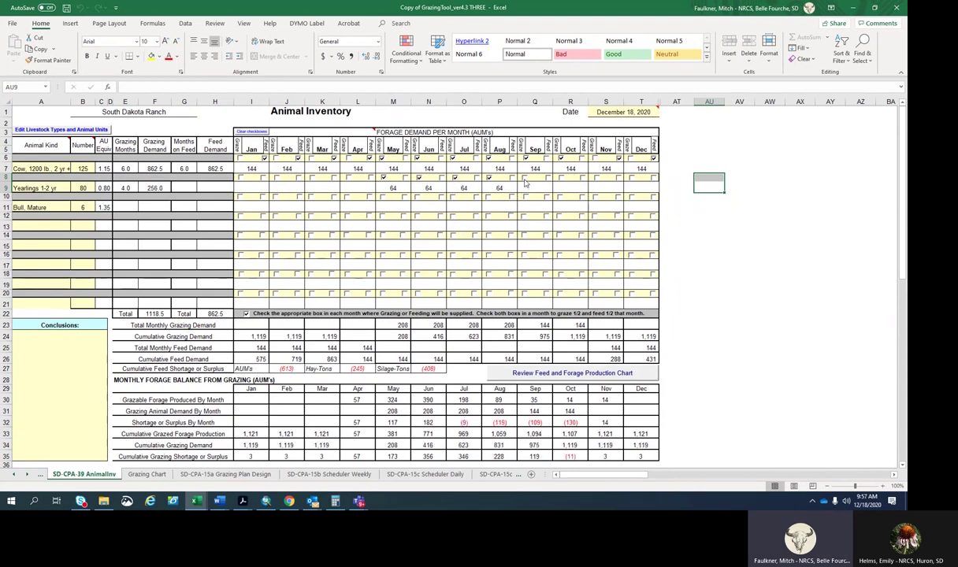
click(524, 180)
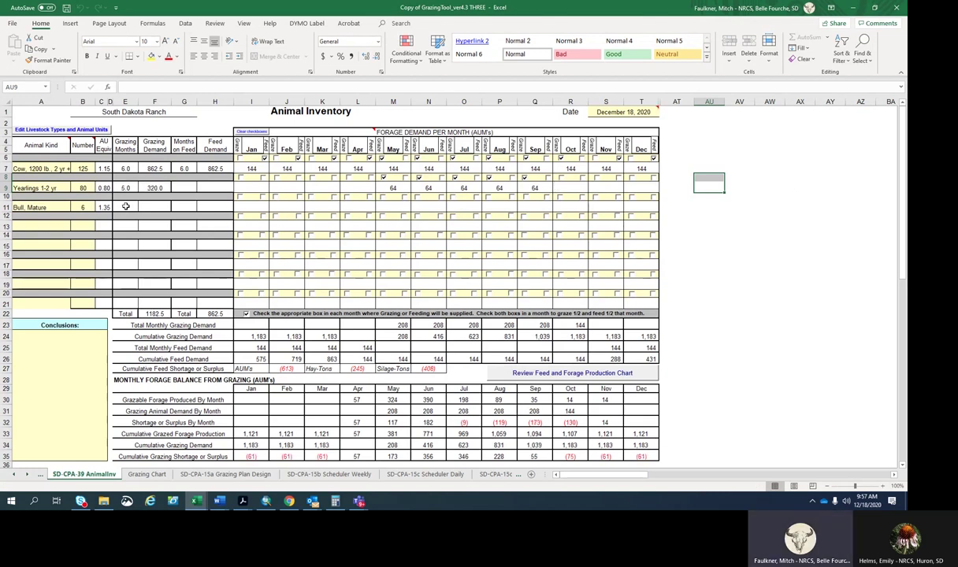
Mark the mature bulls as both grazing and fed in each month from January through April.
click(239, 197)
click(263, 197)
click(275, 197)
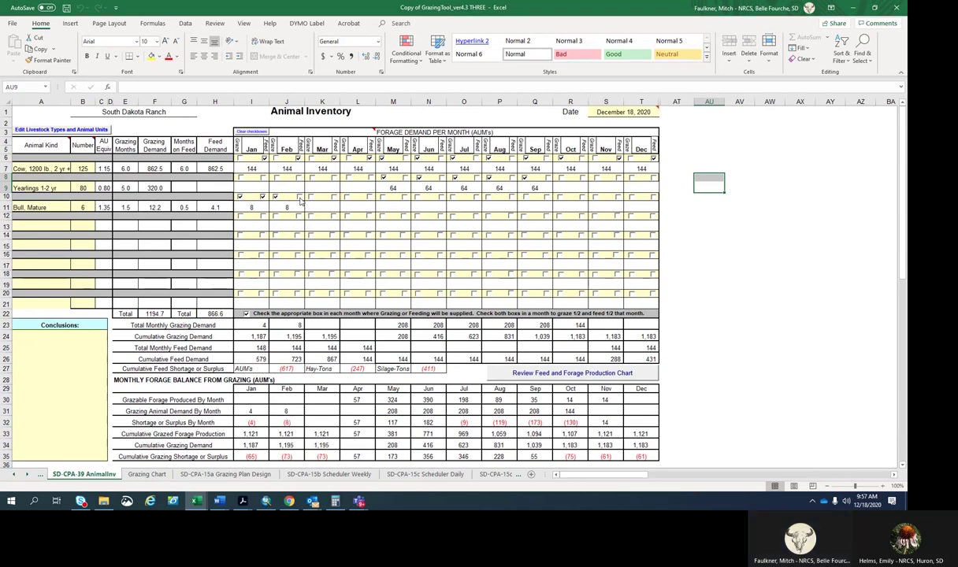
click(299, 197)
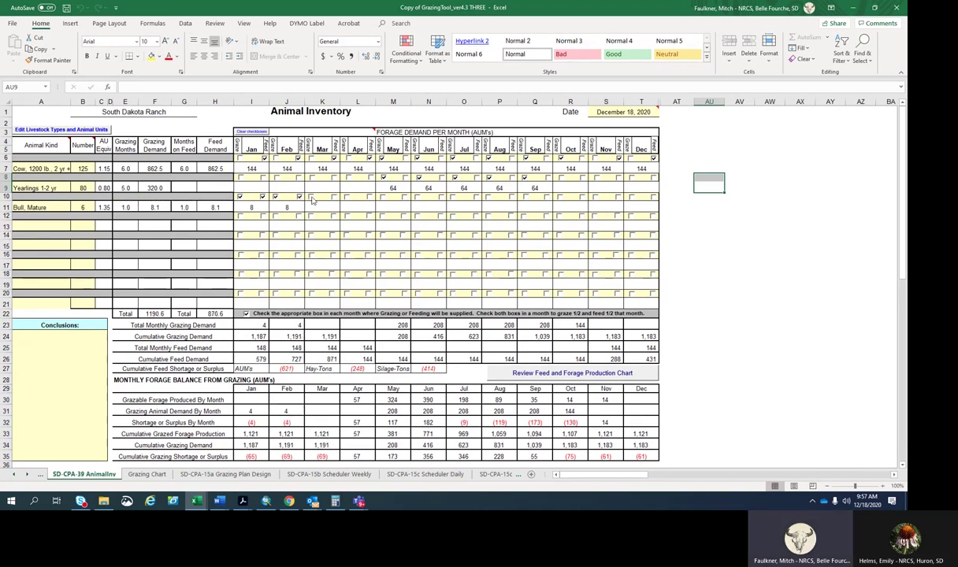
click(311, 197)
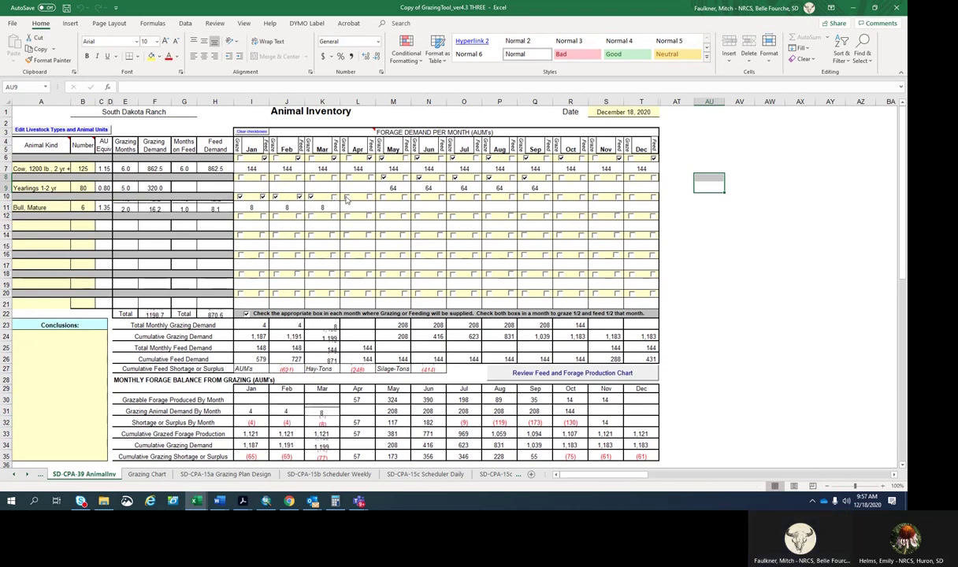
click(347, 200)
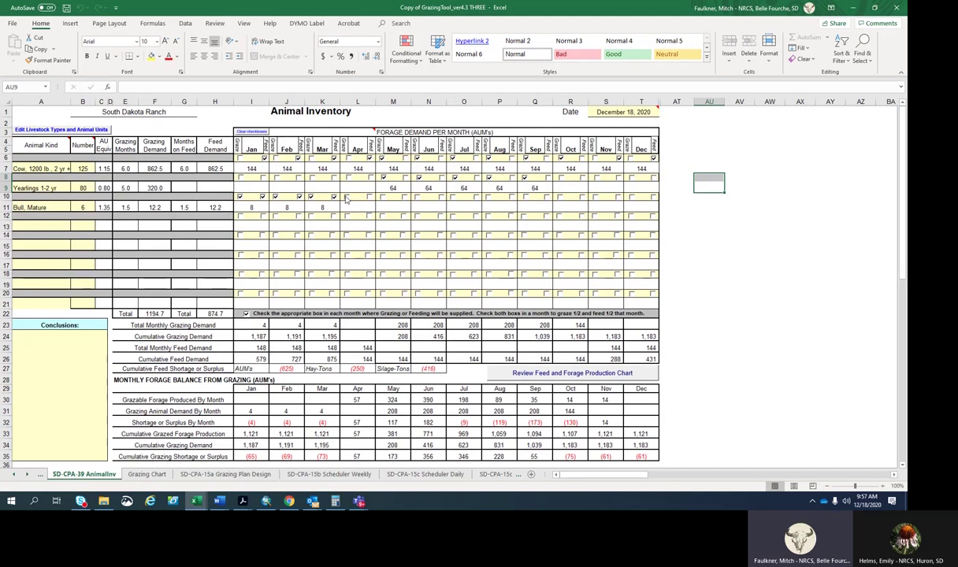
click(346, 196)
click(369, 197)
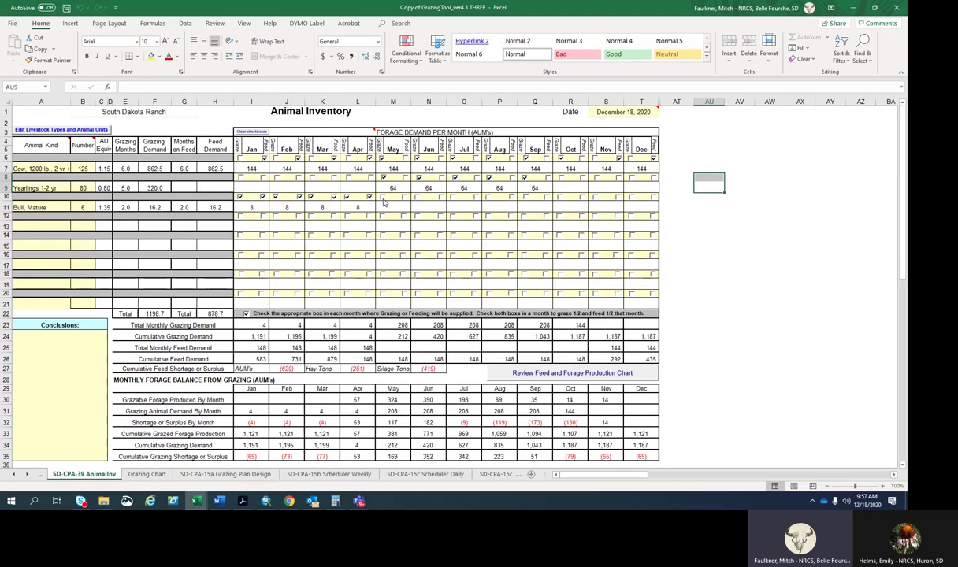
Mark the mature bulls as grazing from May through October and as both grazing and fed in November and December.
click(383, 198)
click(418, 197)
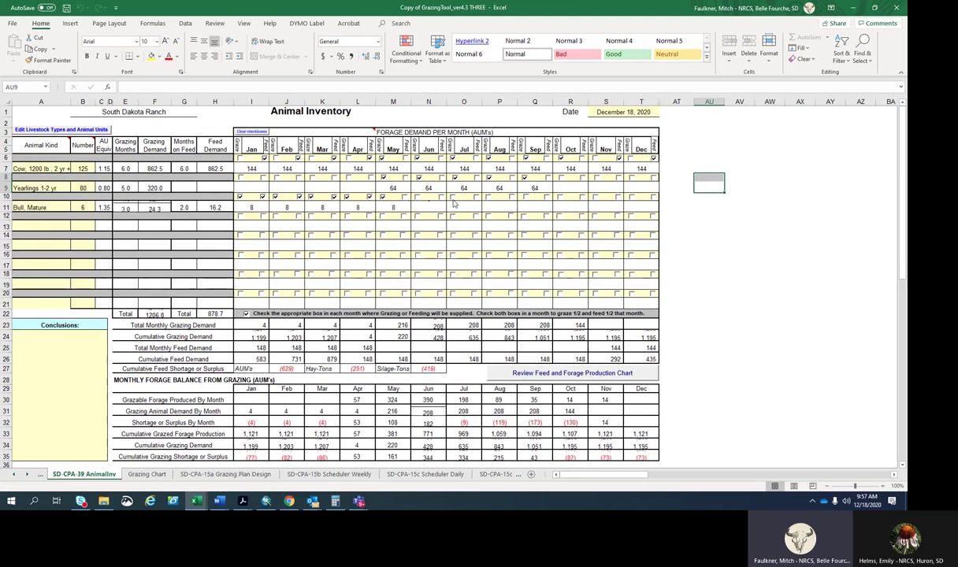
click(453, 197)
click(489, 196)
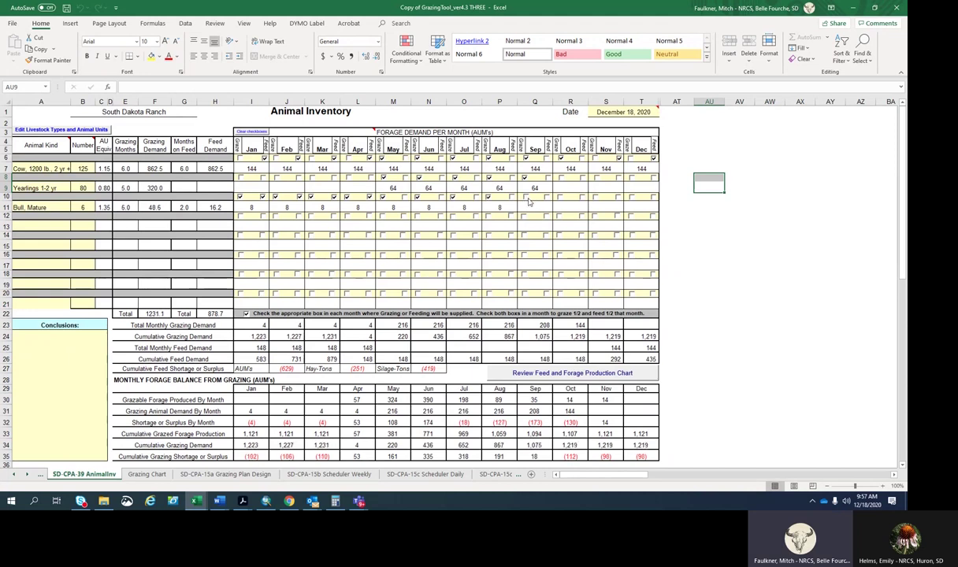
click(525, 198)
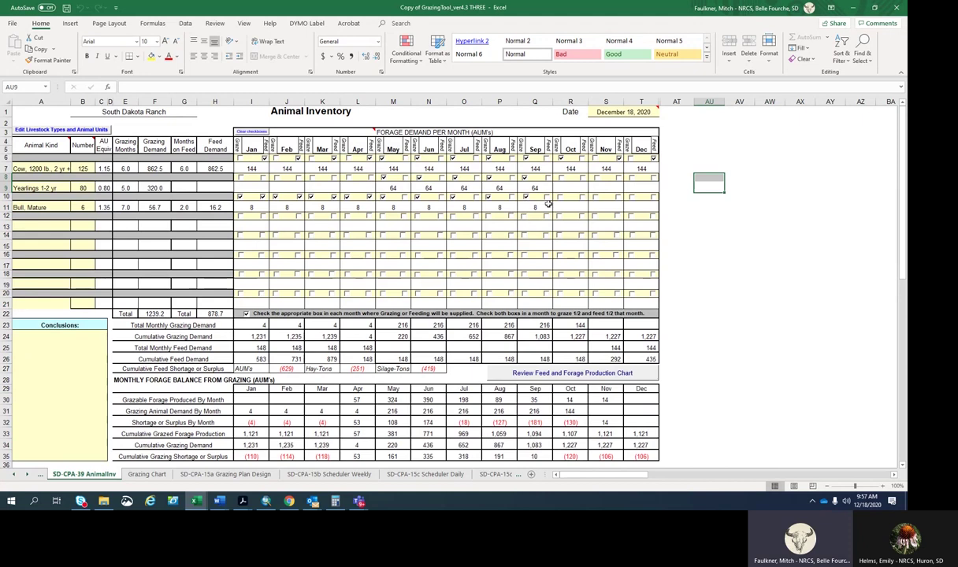
click(560, 198)
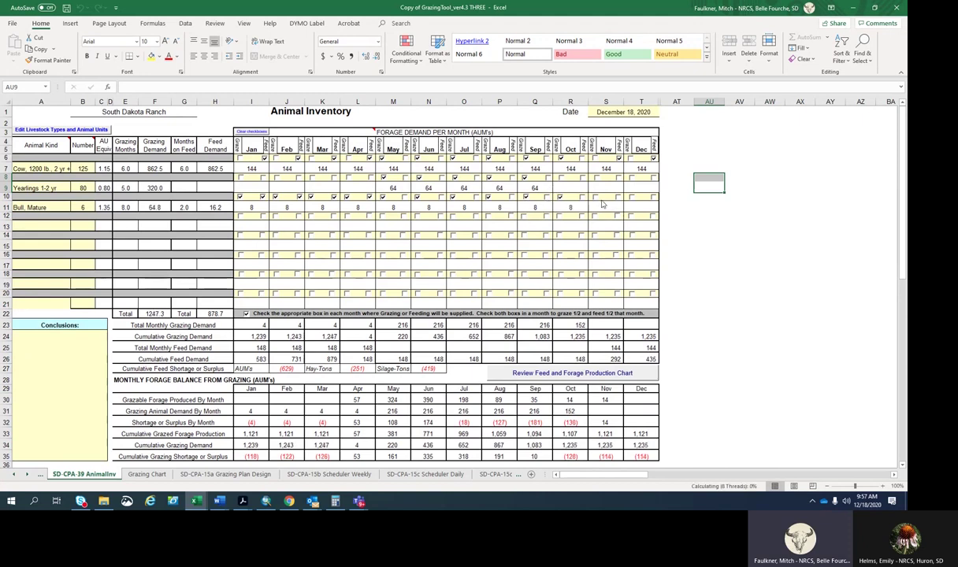
click(596, 197)
click(631, 198)
key(ctrl+z)
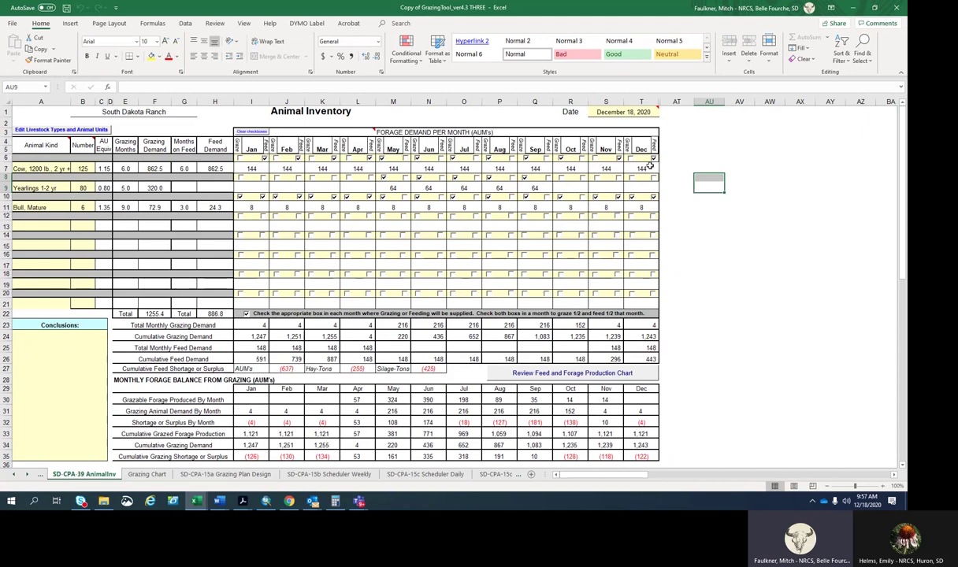
Review the monthly forage balance from grazing and the Forage Balance Summary below the animal inventory.
scroll(672, 307, down, 1)
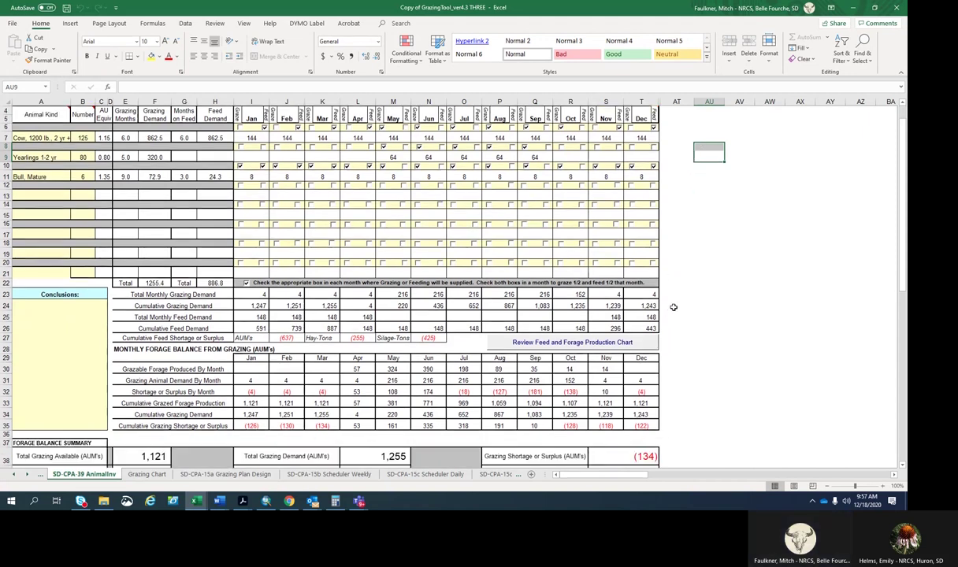
scroll(685, 303, down, 1)
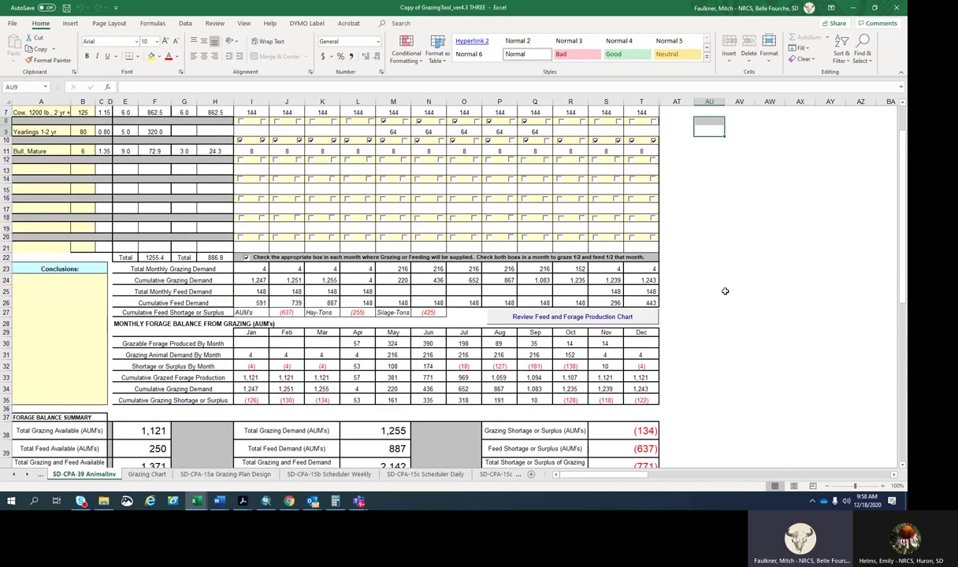
scroll(725, 291, down, 1)
scroll(726, 291, down, 1)
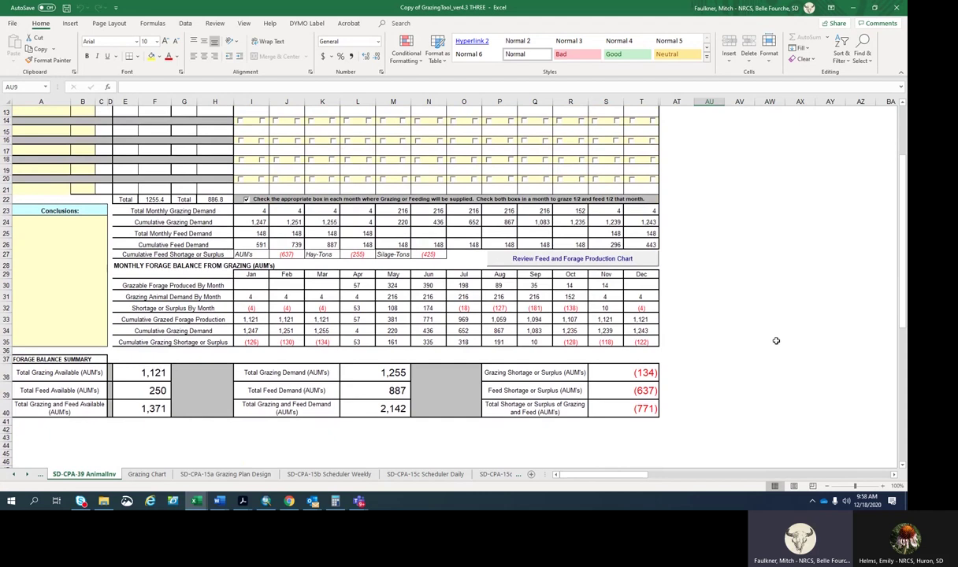
scroll(430, 278, down, 2)
scroll(430, 278, up, 2)
On the SD-CPA-39 ForageInv sheet, clear the land use, site ID, site name and plant community of the North Hay rows 61 to 65.
click(17, 475)
click(17, 475)
click(108, 474)
scroll(438, 230, up, 16)
scroll(438, 230, up, 16)
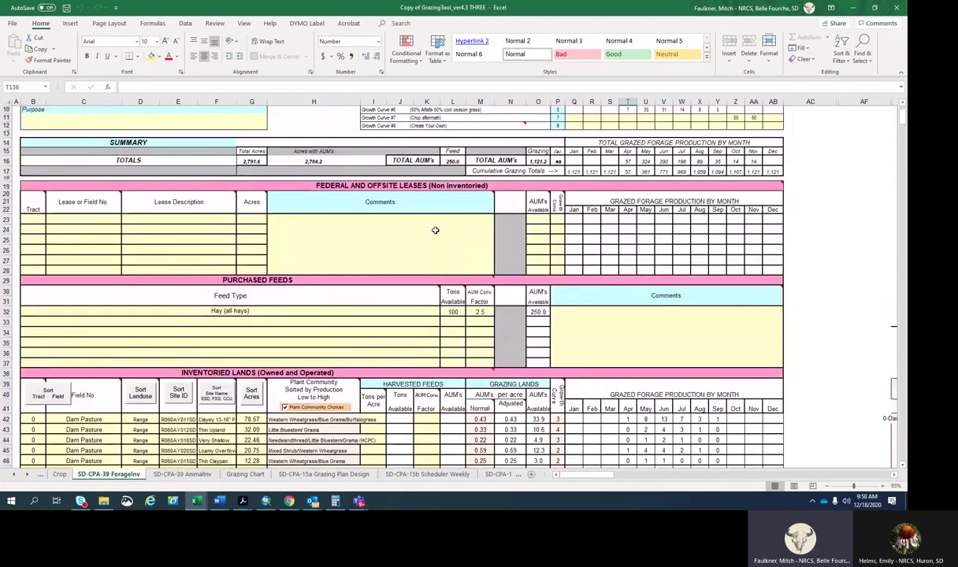
scroll(432, 335, down, 1)
scroll(432, 335, down, 6)
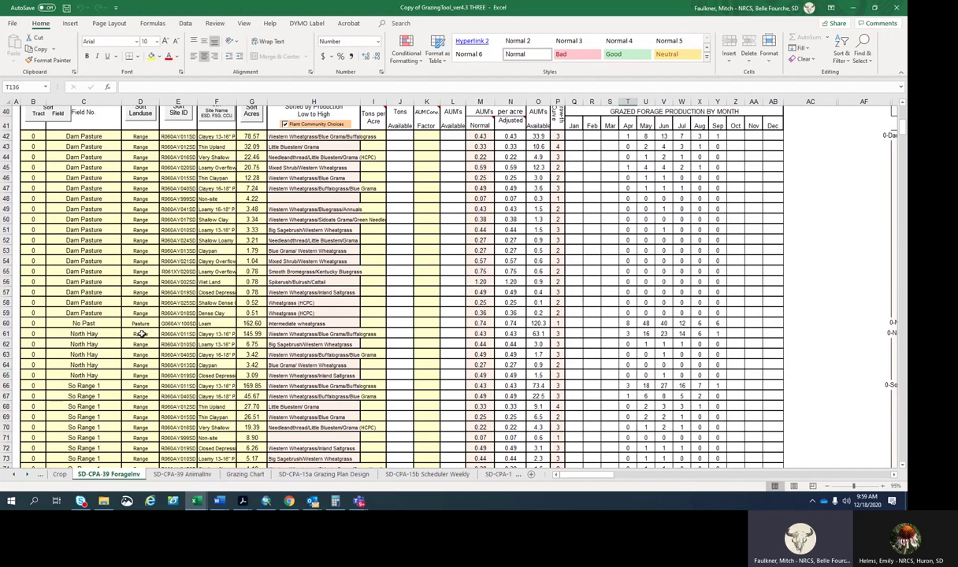
click(141, 334)
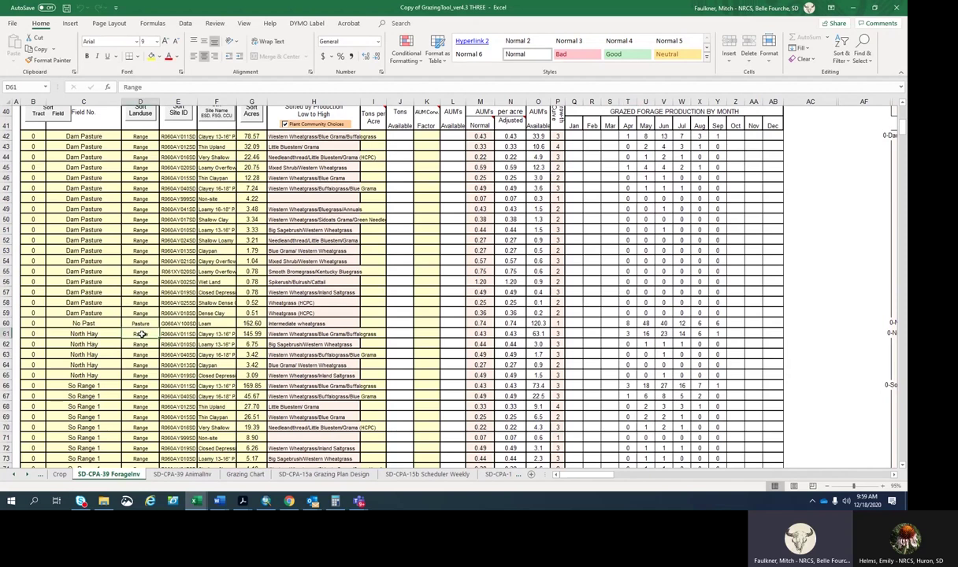
drag(140, 334, 217, 376)
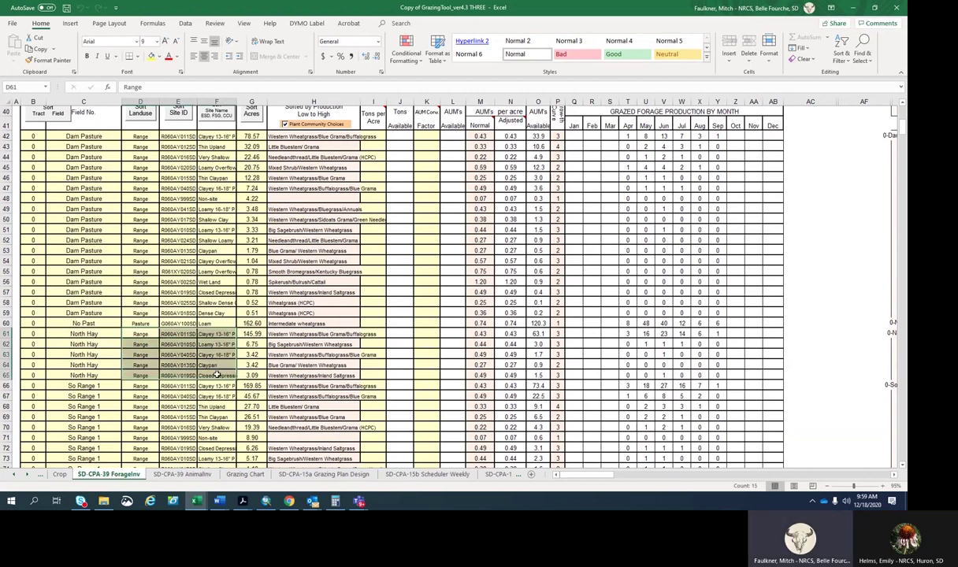
key(Delete)
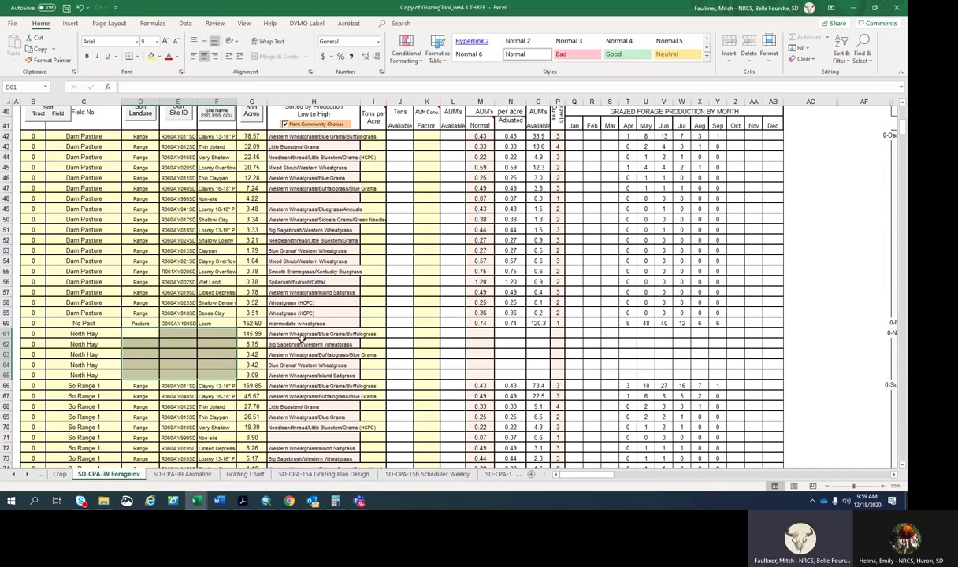
drag(300, 337, 301, 377)
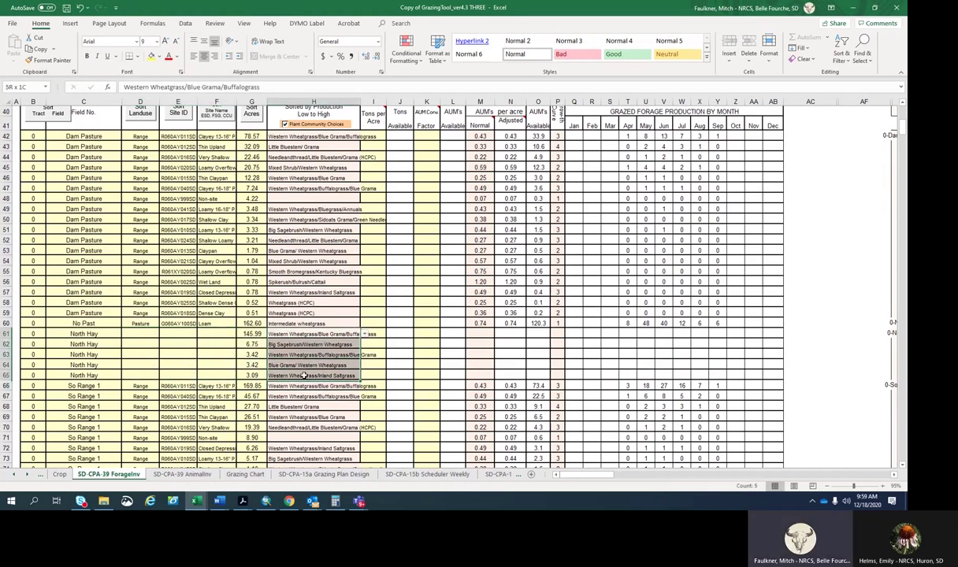
key(Delete)
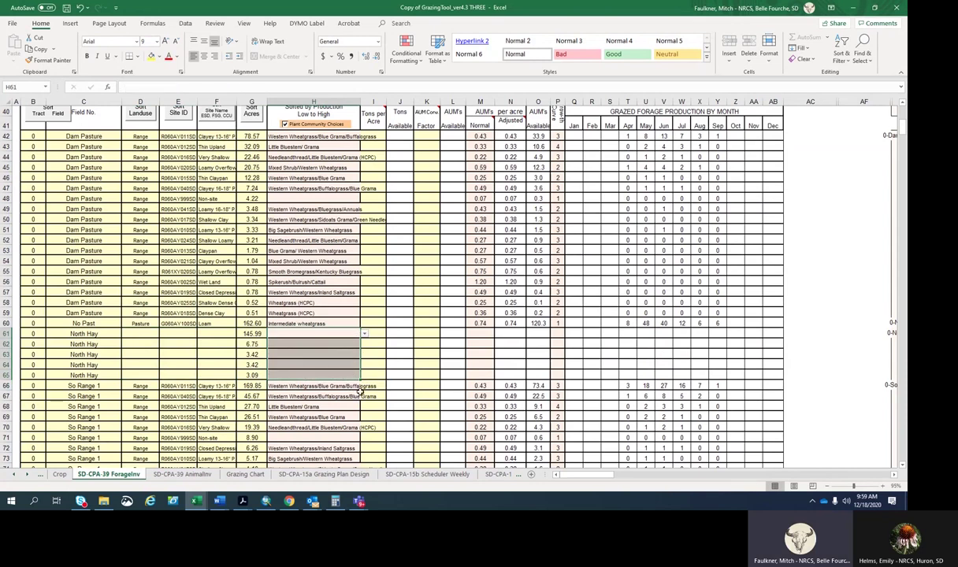
Enter a harvested feed yield of 2 tons per acre for each of the five North Hay rows, 61 to 65.
click(373, 333)
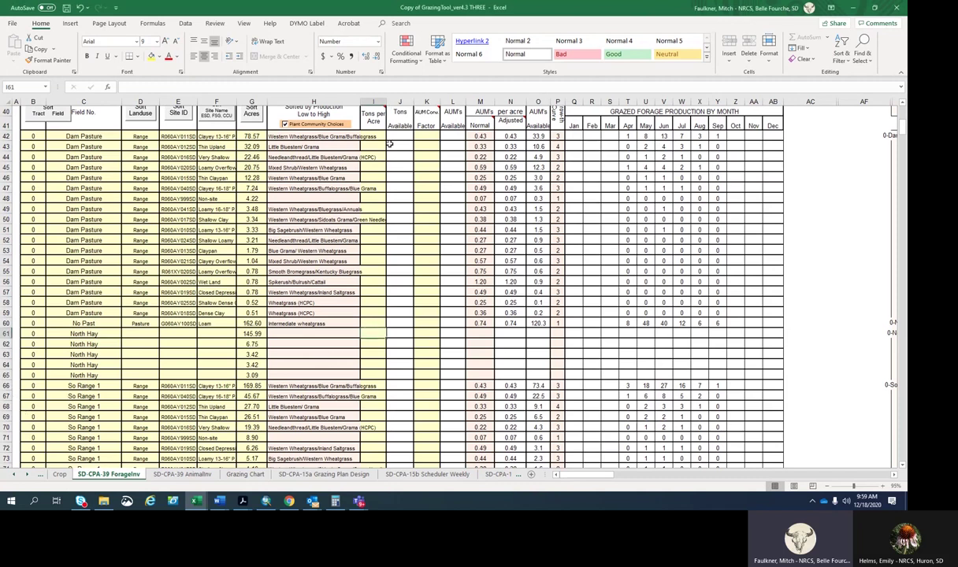
scroll(370, 139, up, 1)
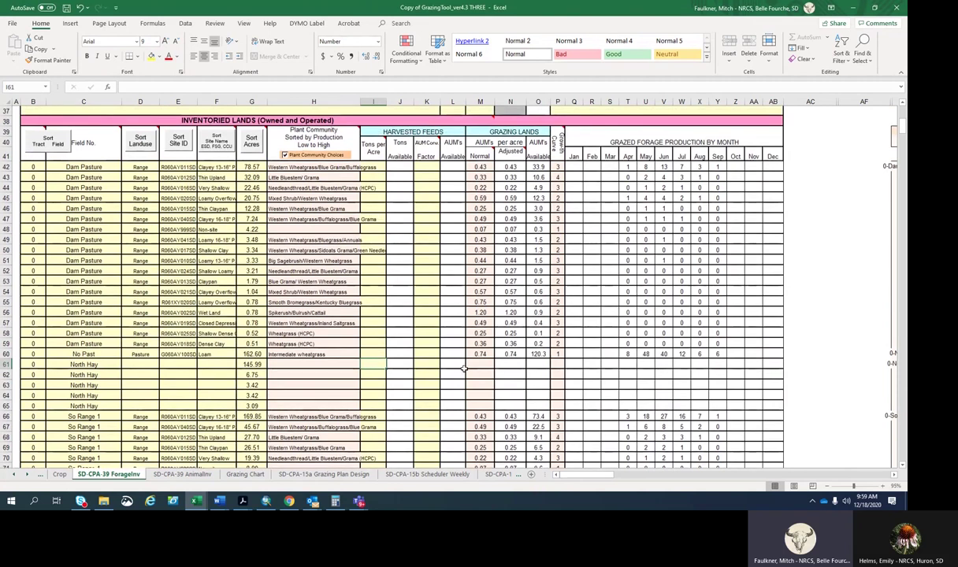
text(2)
key(Return)
text(2)
key(Return)
text(2)
key(Return)
text(2)
key(Return)
text(2)
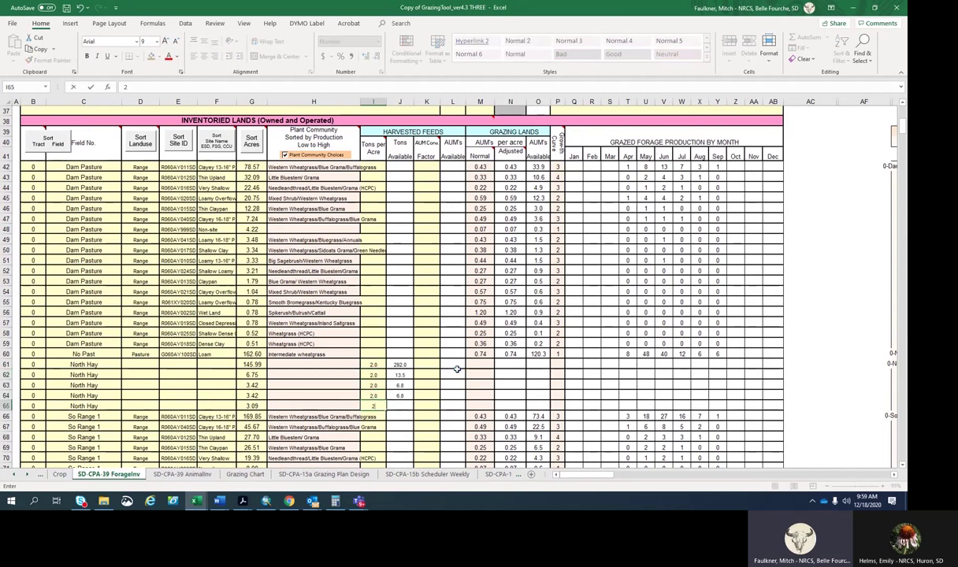
Set the AUM conversion factor to 2.5 for the North Hay rows 61 to 65.
click(432, 143)
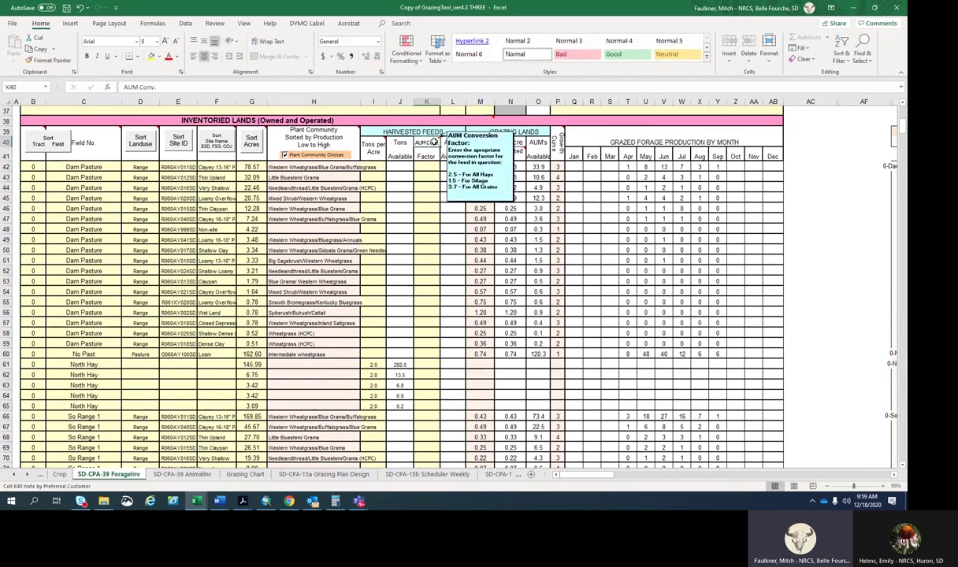
click(431, 366)
text(2.5)
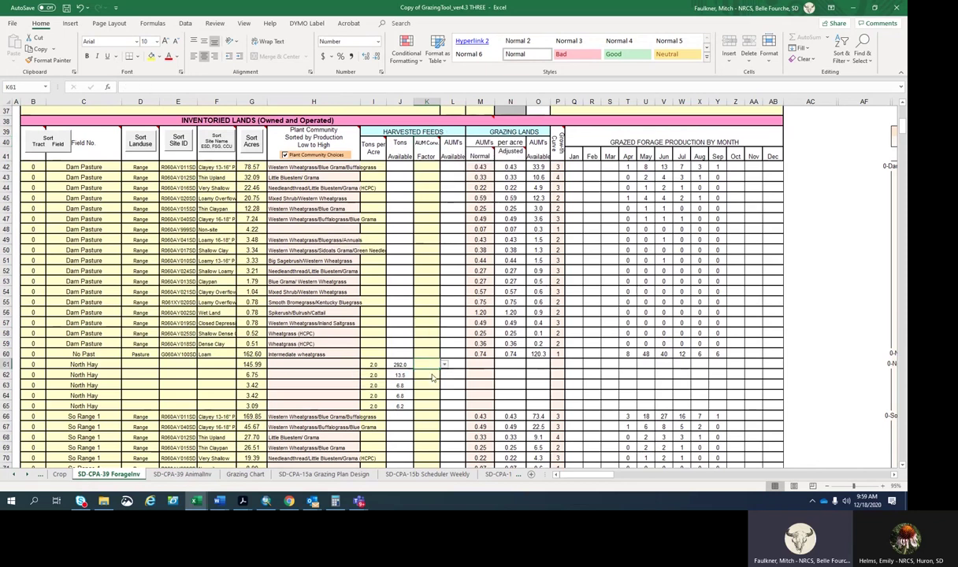
key(Return)
text(2.5)
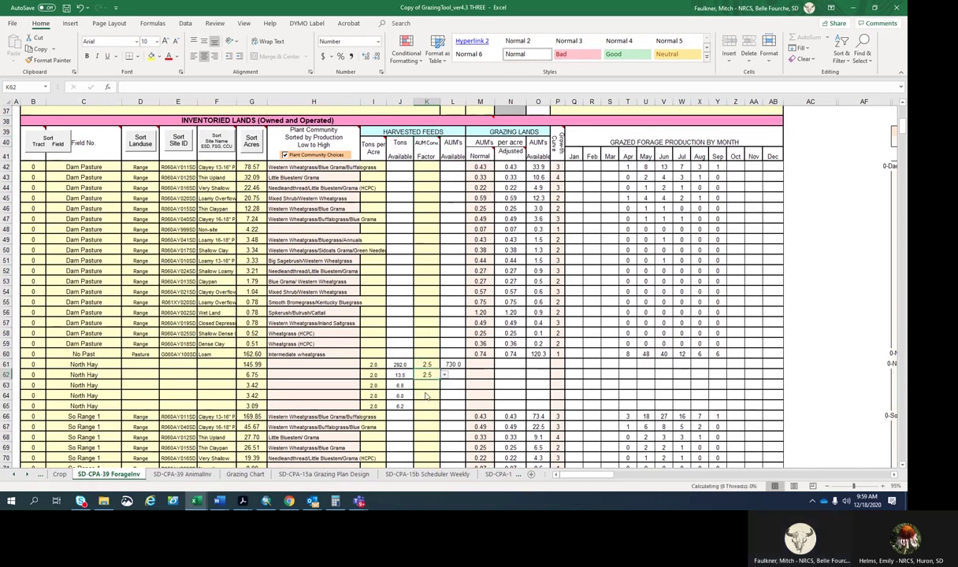
key(Return)
text(2.5)
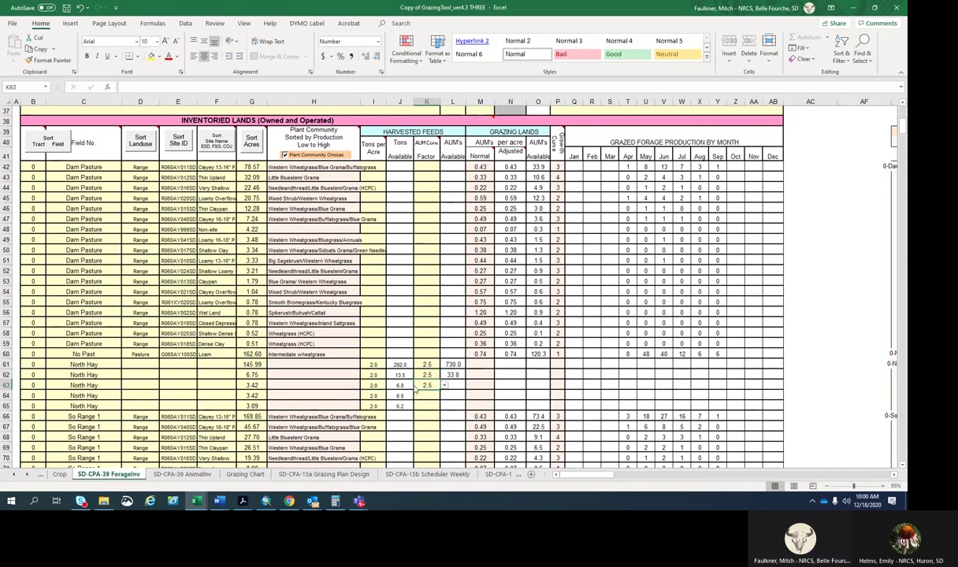
click(440, 404)
click(426, 385)
drag(438, 390, 429, 399)
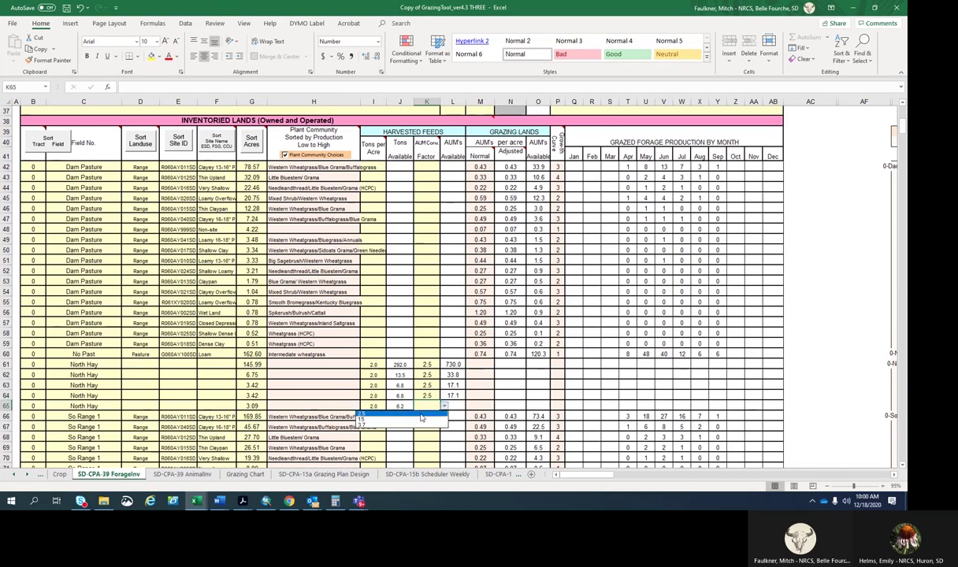
key(ctrl+d)
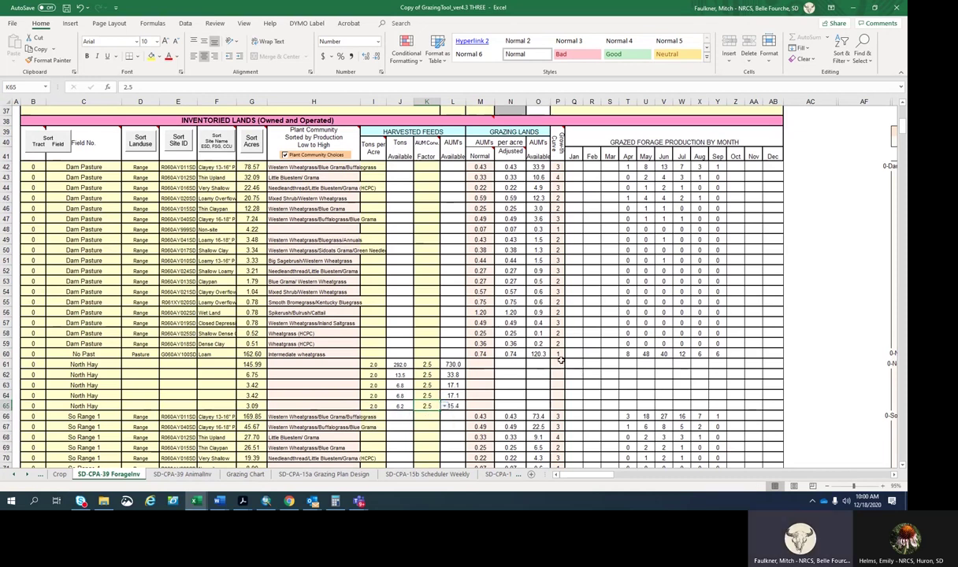
Assign growth curve 1 to the North Hay rows 61 to 65 and check the forage balance on the SD-CPA-39 AnimalInv sheet.
click(560, 363)
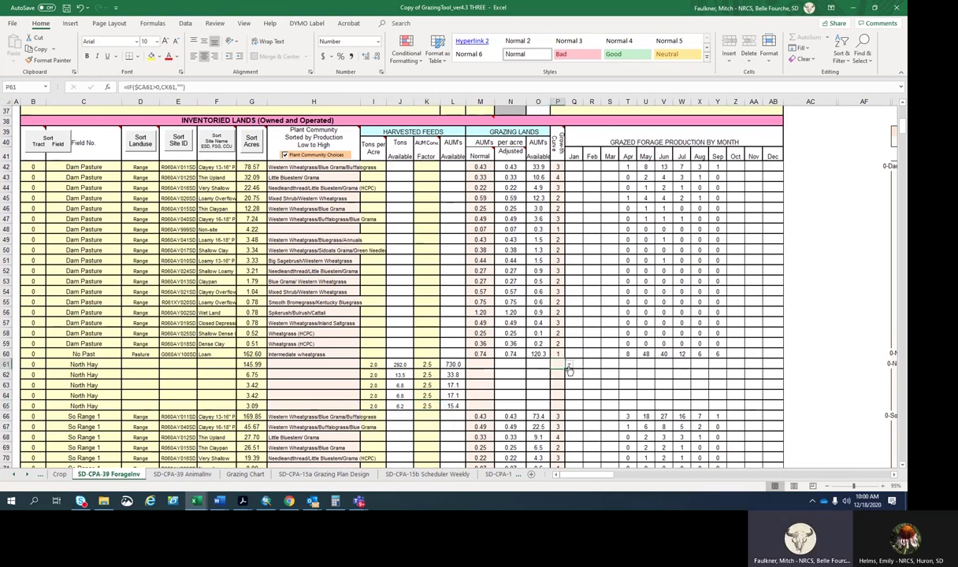
click(569, 364)
click(551, 379)
key(Return)
key(alt+Down)
click(547, 385)
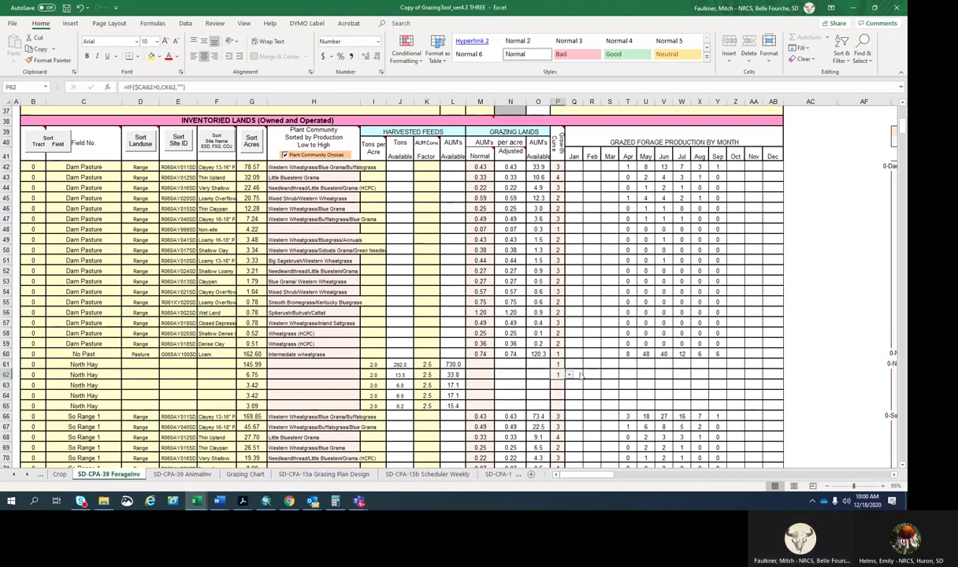
drag(556, 364, 560, 405)
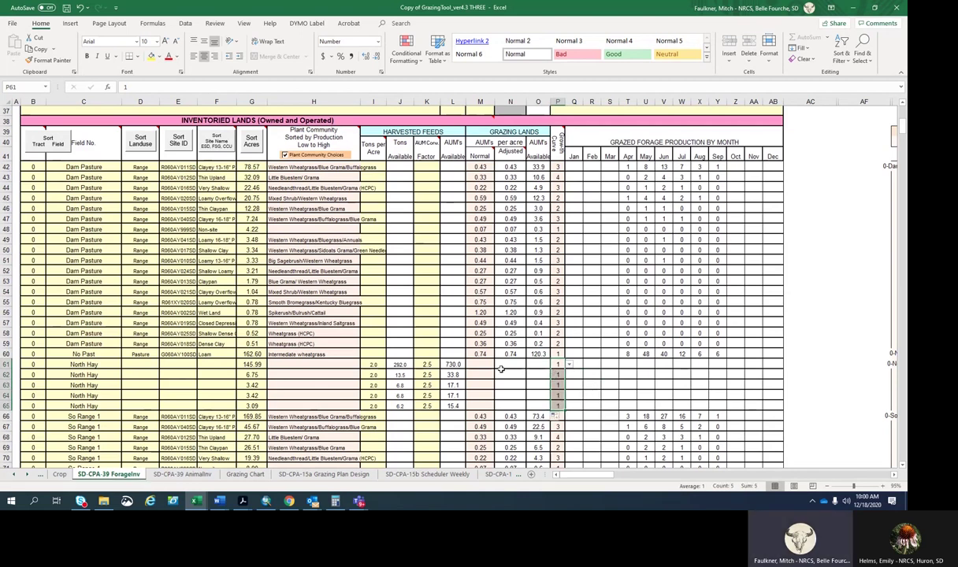
click(591, 374)
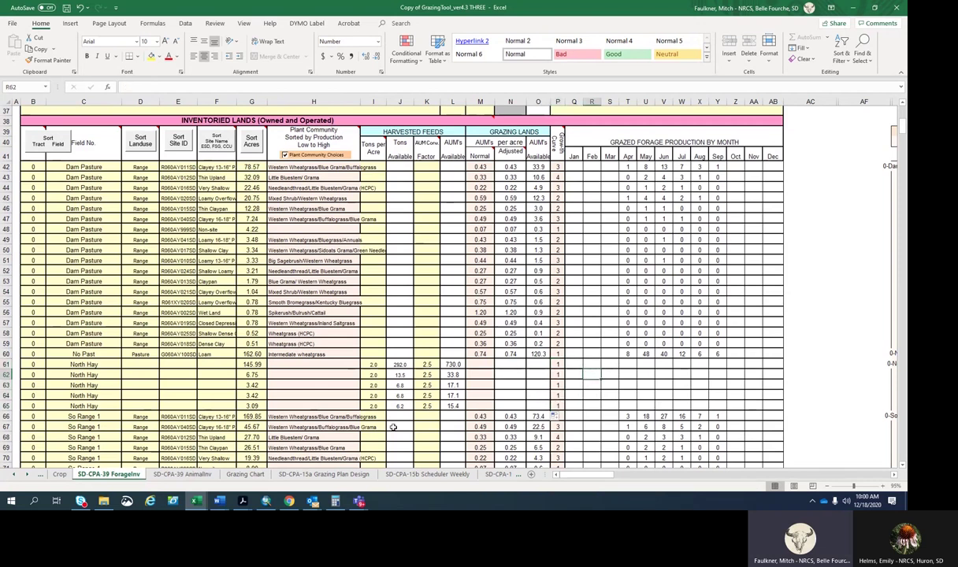
click(196, 475)
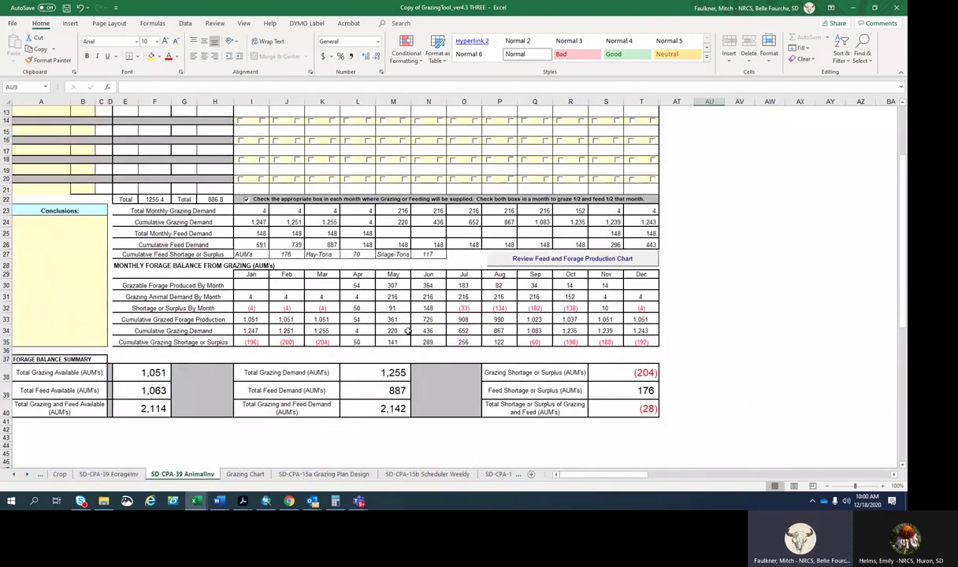
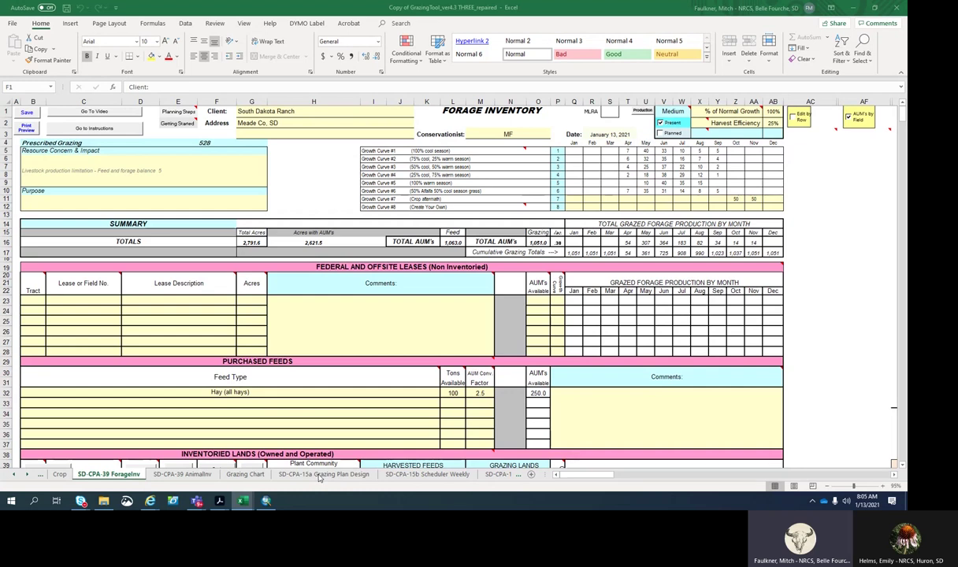
On the SD-CPA-15a Grazing Plan Design sheet, generate the field list from the forage inventory.
click(319, 475)
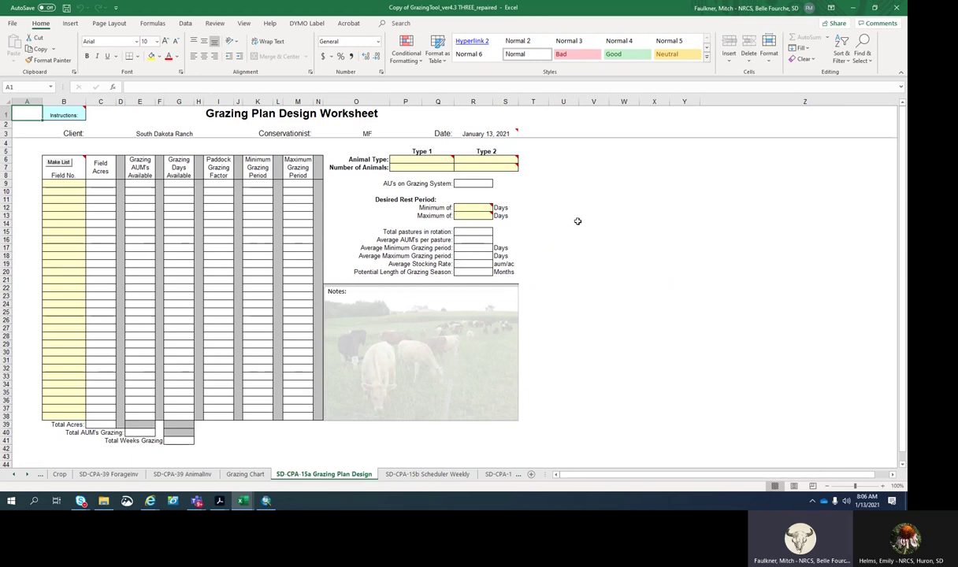
drag(402, 198, 501, 214)
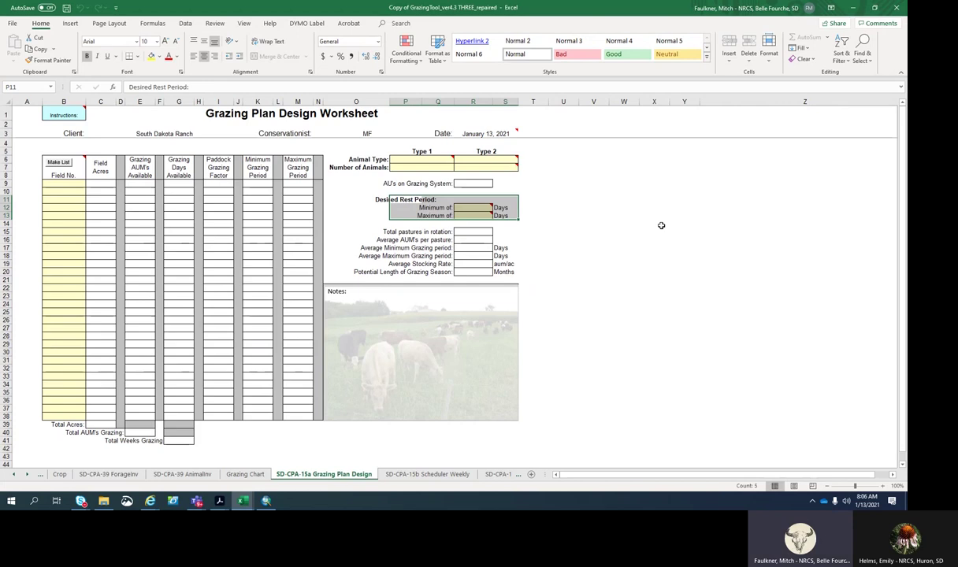
click(586, 224)
mouse_move(480, 208)
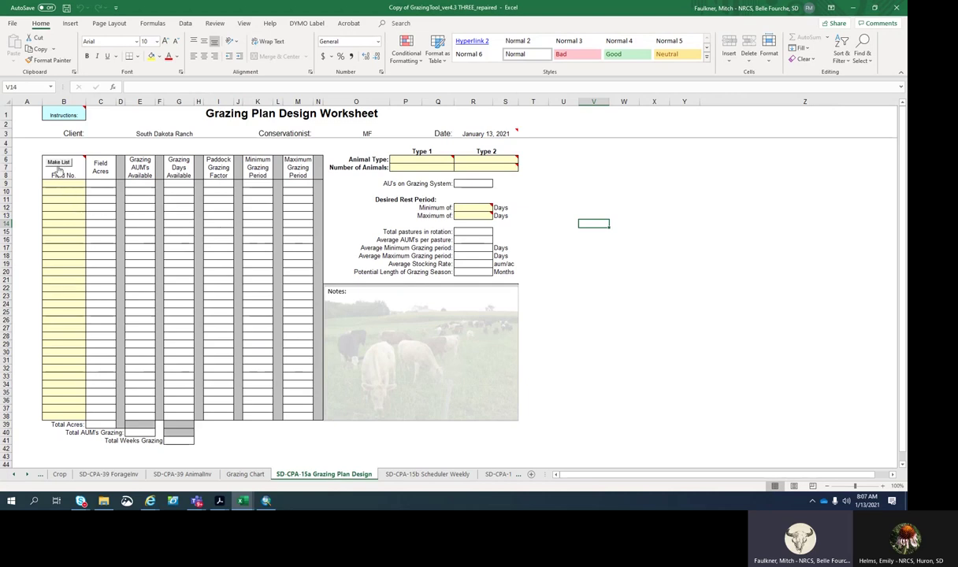
mouse_move(60, 115)
mouse_move(55, 165)
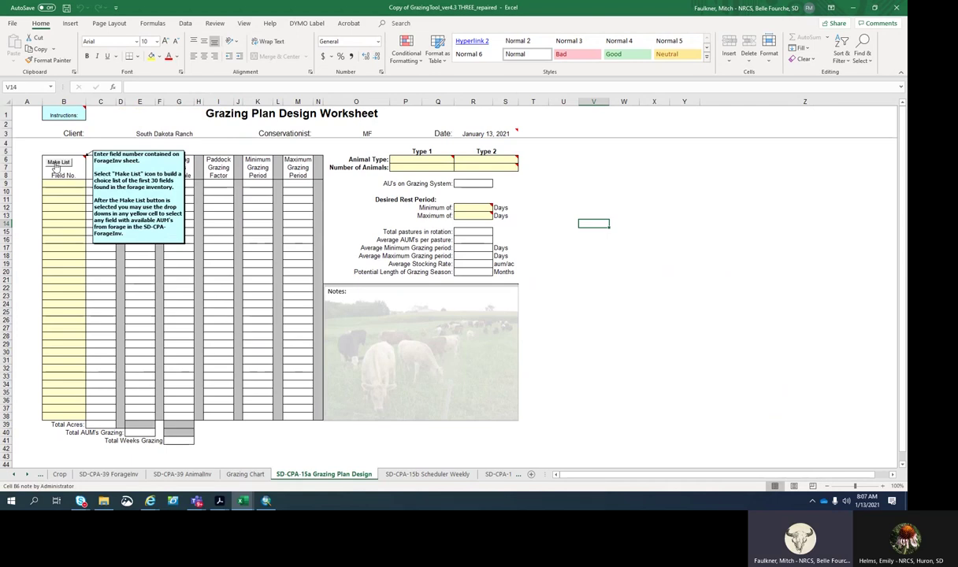
click(57, 162)
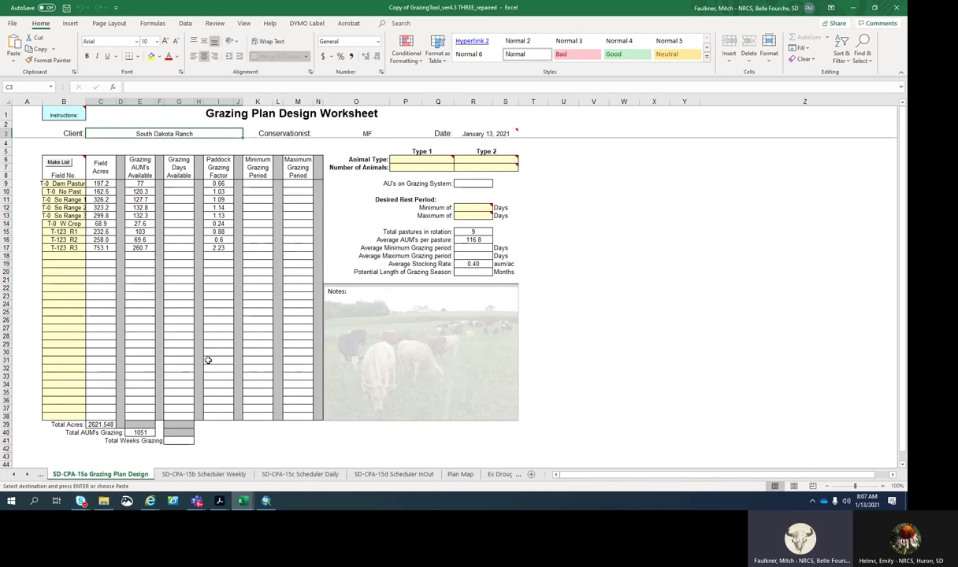
Remove the fields T-123 R1, R2 and R3 from the grazing plan list, leaving row 15 blank.
drag(64, 231, 68, 246)
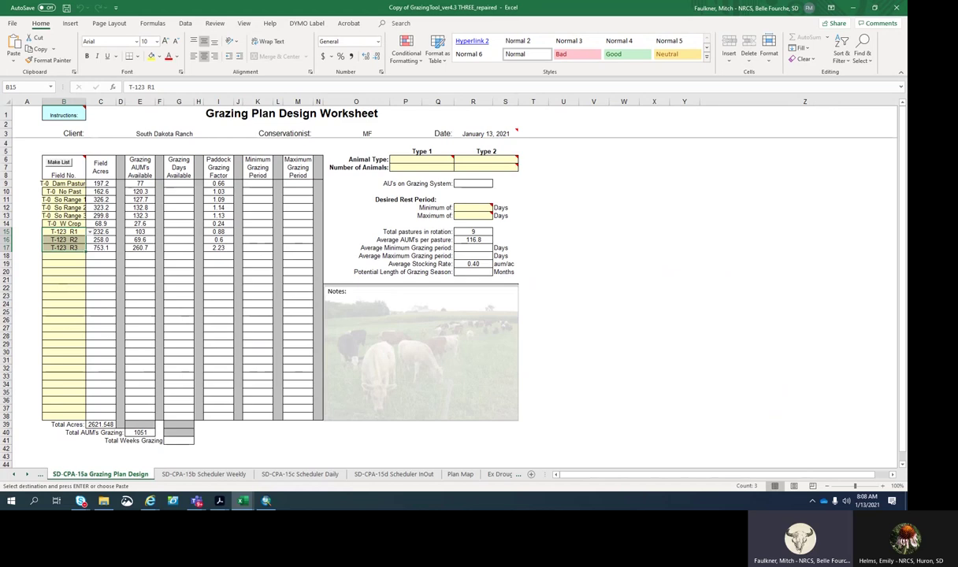
key(Delete)
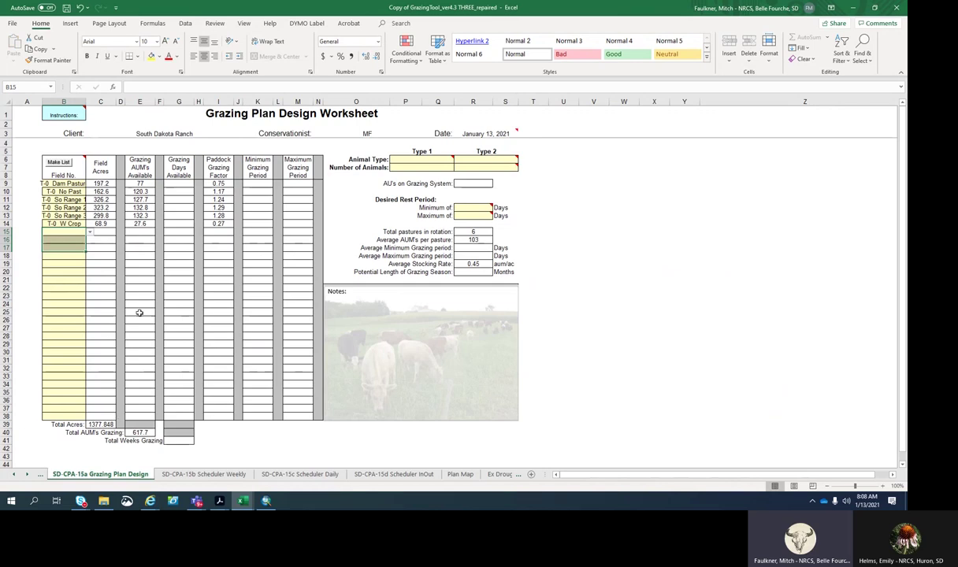
click(79, 233)
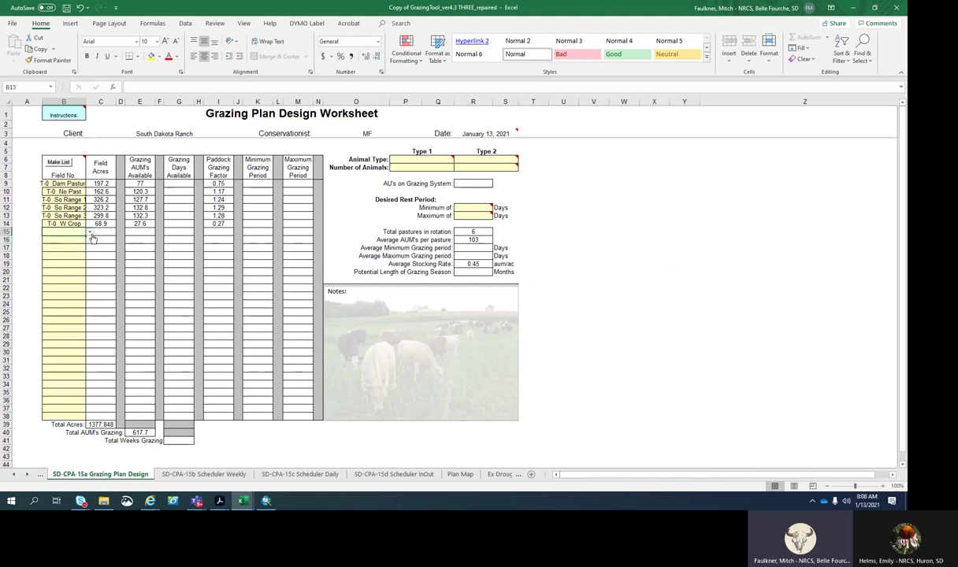
click(90, 233)
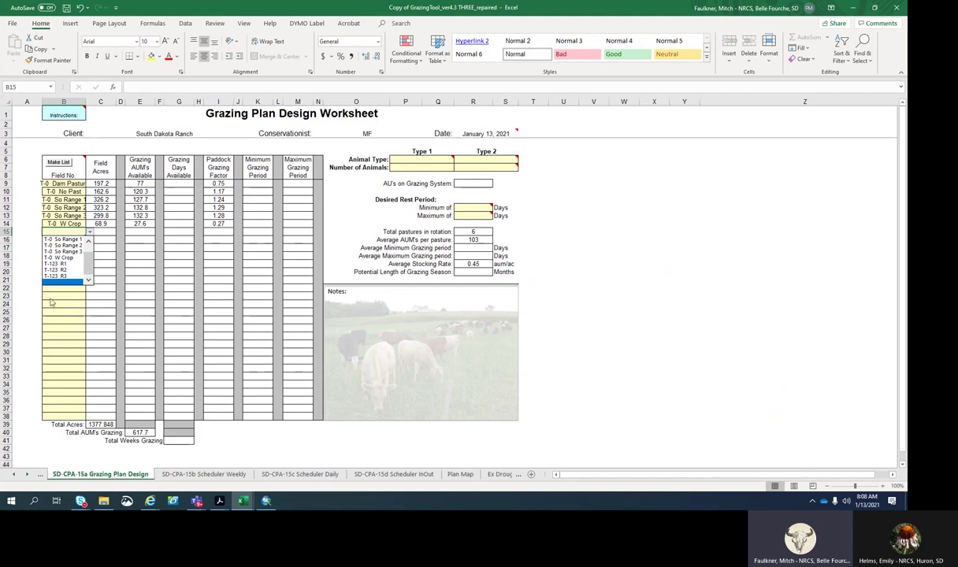
click(50, 281)
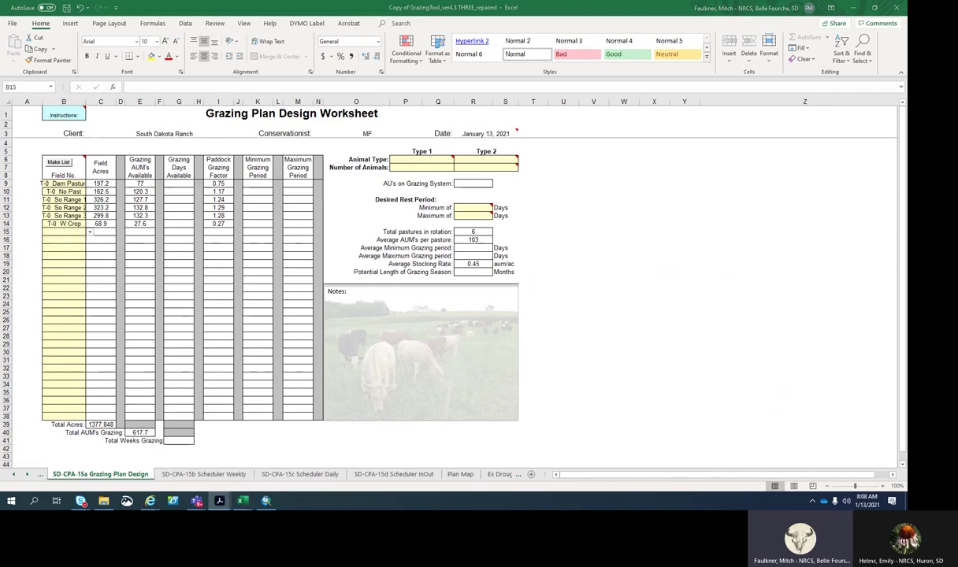
Reorder the rotation with T-0 No Past as the first field and T-0 Dam Pasture as the second.
click(64, 182)
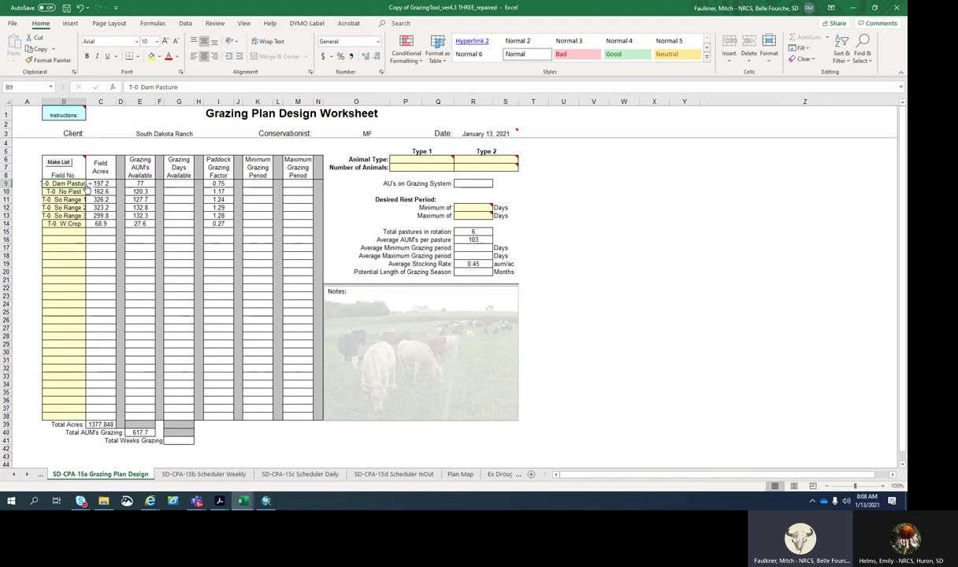
click(89, 183)
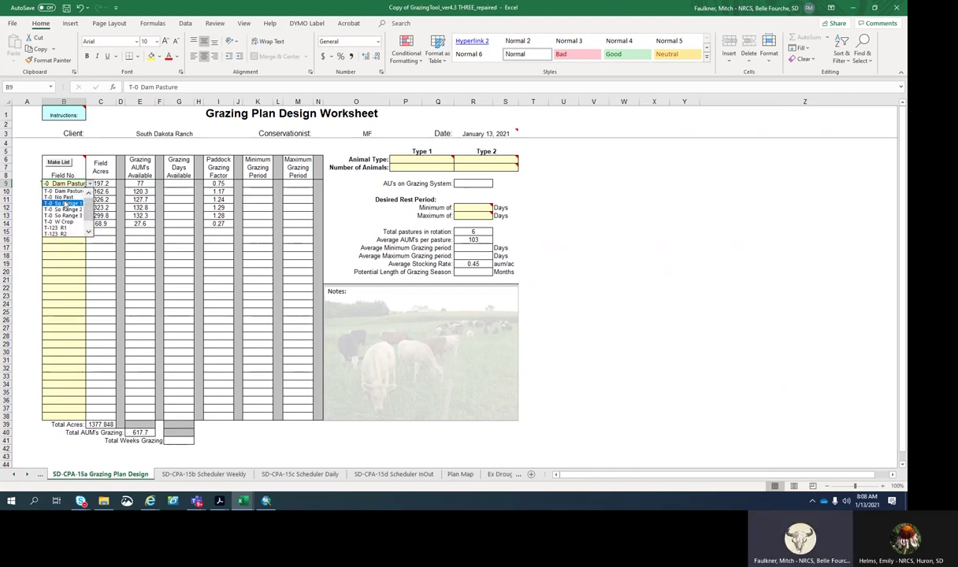
click(63, 197)
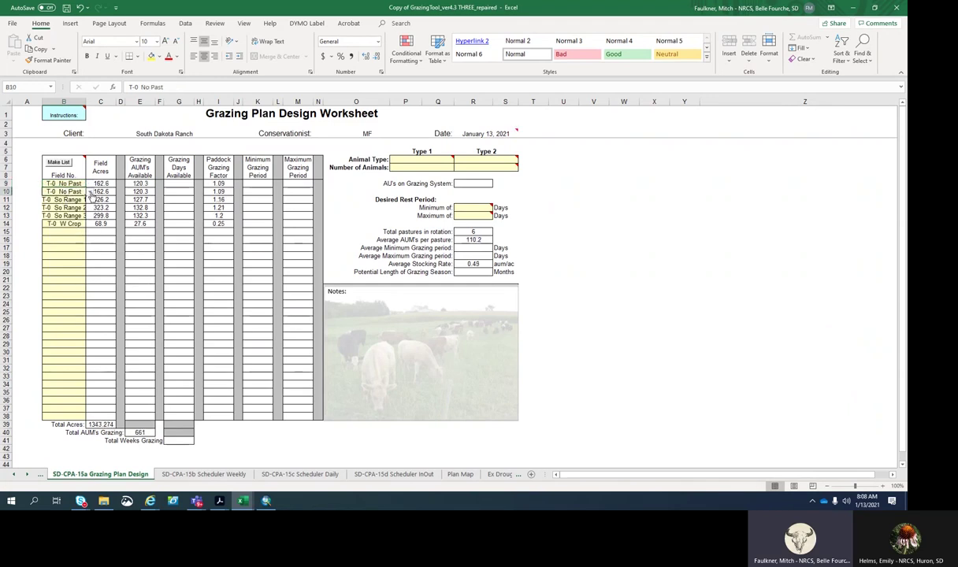
click(89, 192)
mouse_move(88, 207)
mouse_down()
mouse_move(89, 227)
mouse_move(91, 211)
mouse_up()
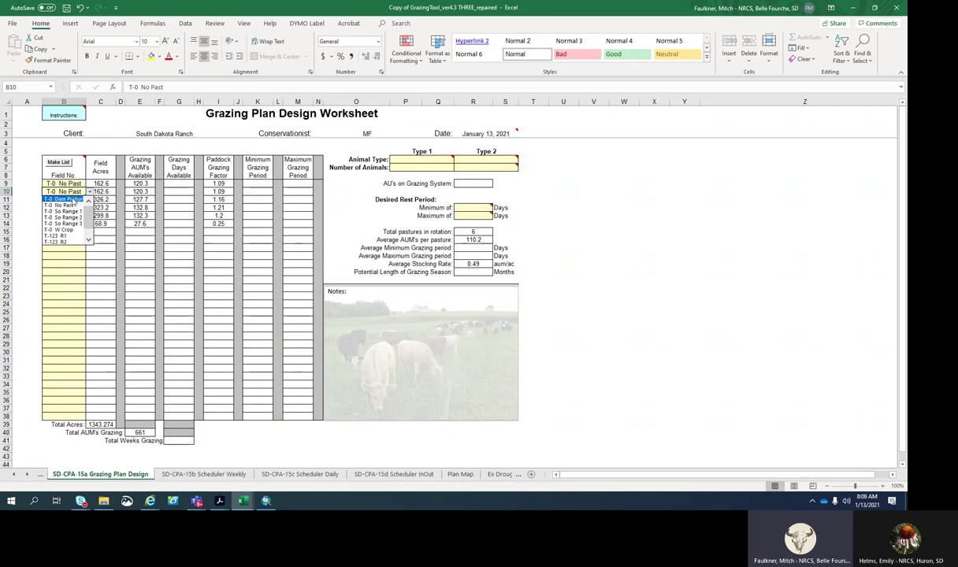
click(71, 200)
Choose T-0 So Range 1 as the third field and keep T-0 So Range 2 as the fourth.
click(75, 199)
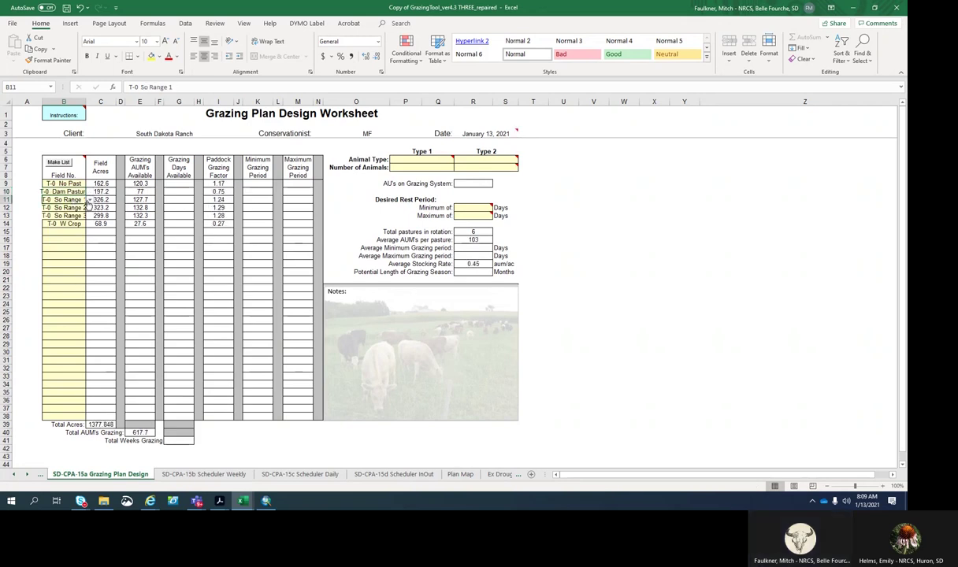
click(89, 200)
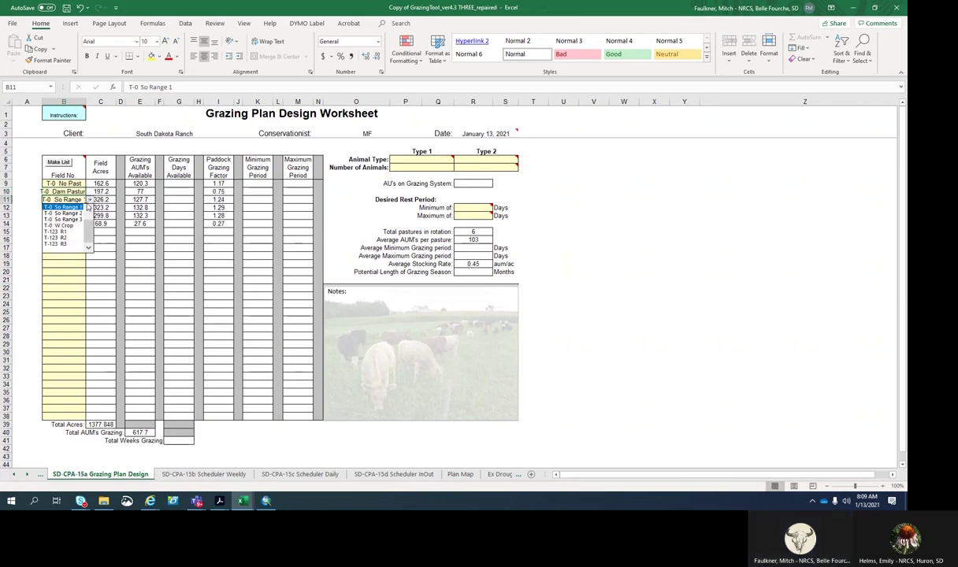
click(79, 208)
click(75, 207)
click(89, 208)
click(89, 209)
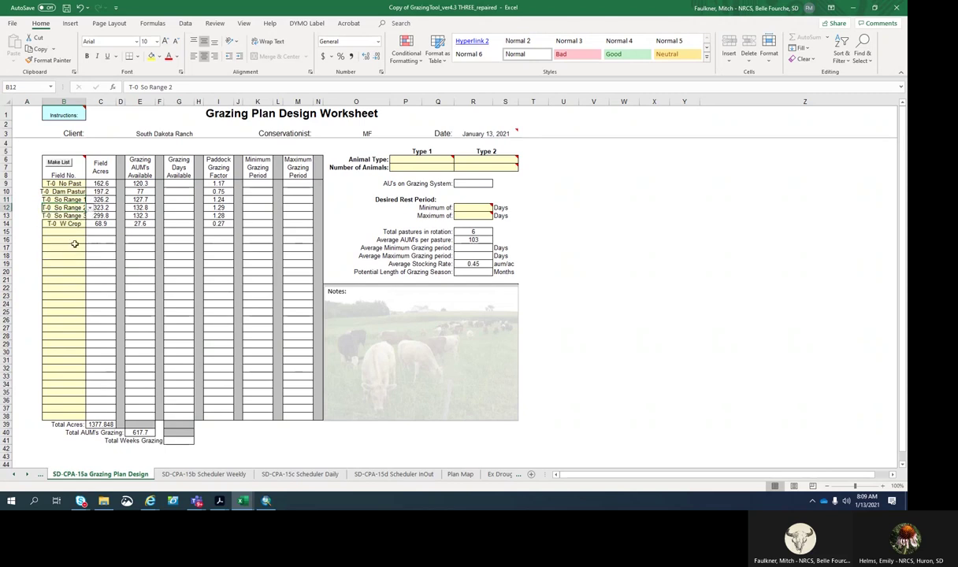
click(75, 239)
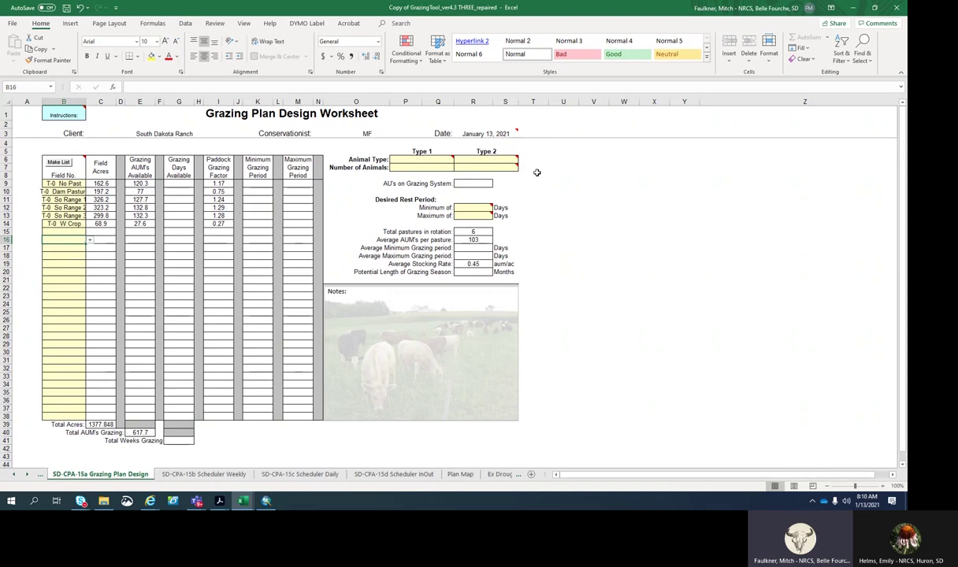
Set the Type 1 animal to Cow, 1200 lb, 2 yr + and go to its number of animals.
click(410, 161)
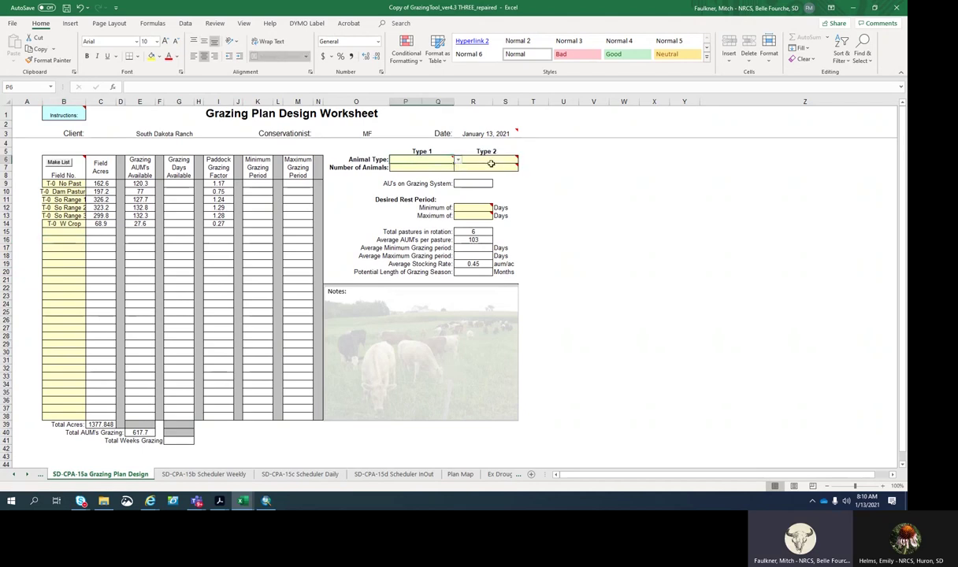
click(456, 159)
mouse_move(457, 174)
mouse_down()
mouse_move(457, 189)
mouse_move(460, 181)
mouse_up()
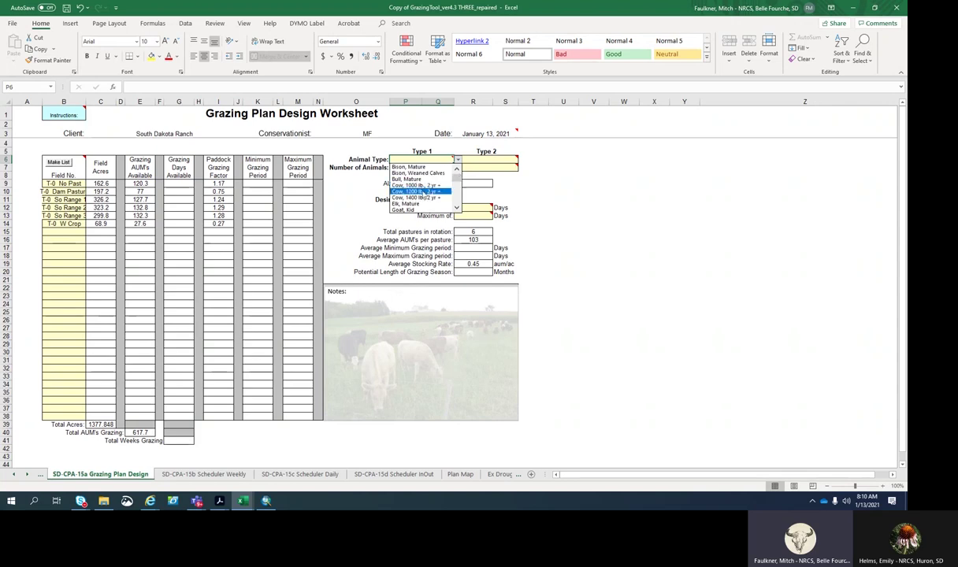
click(421, 192)
click(411, 166)
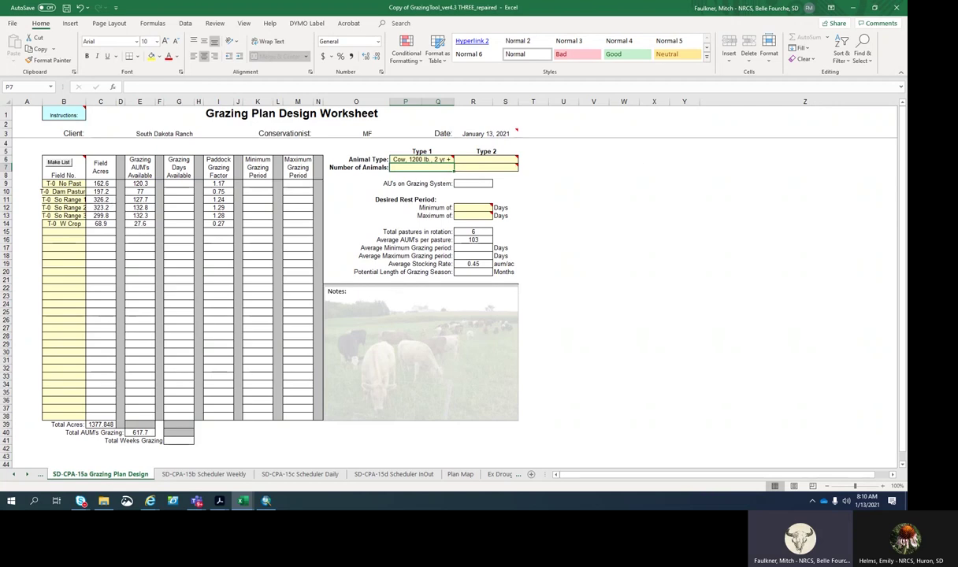
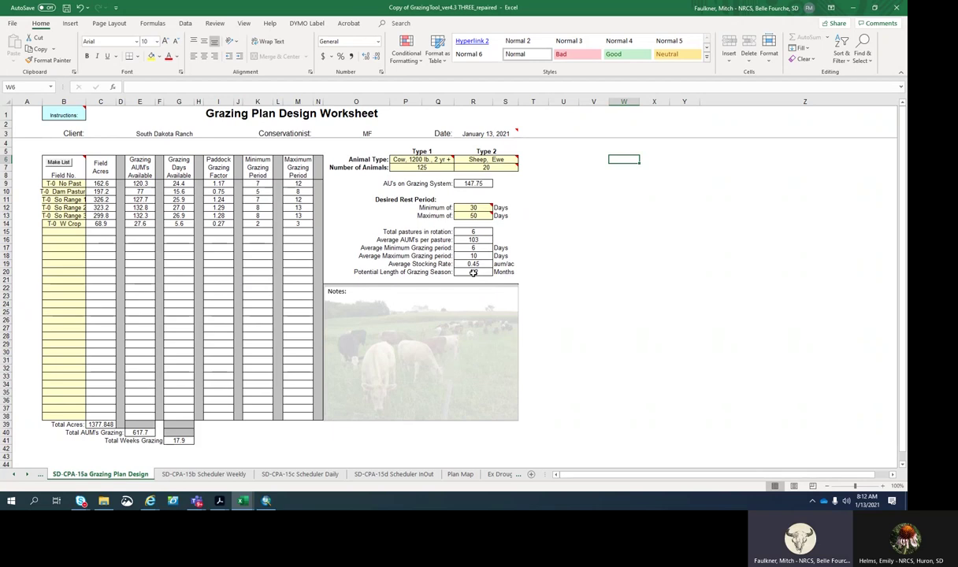
Inspect the potential grazing season length and the Type 2 animal note, and place the cursor in the Notes box.
click(471, 271)
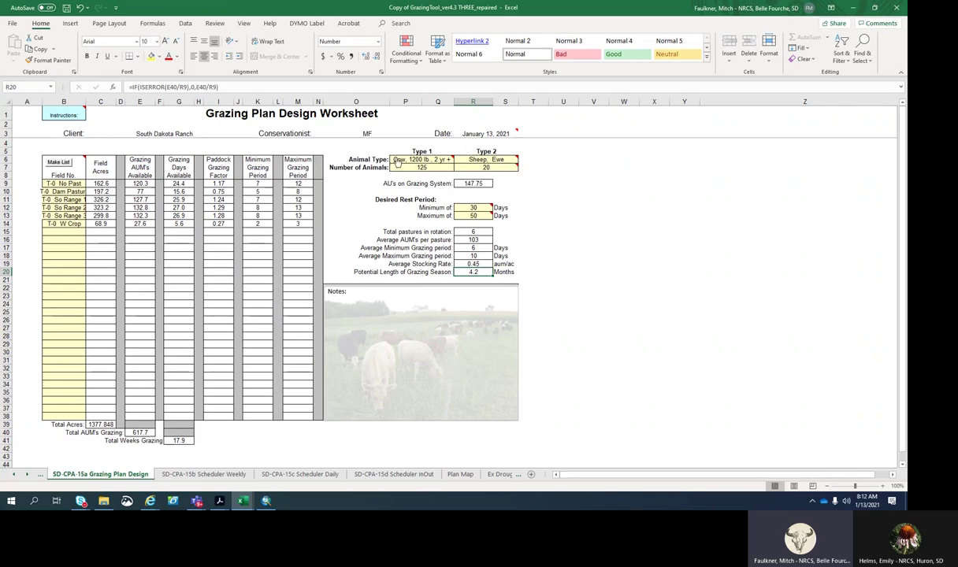
mouse_move(488, 157)
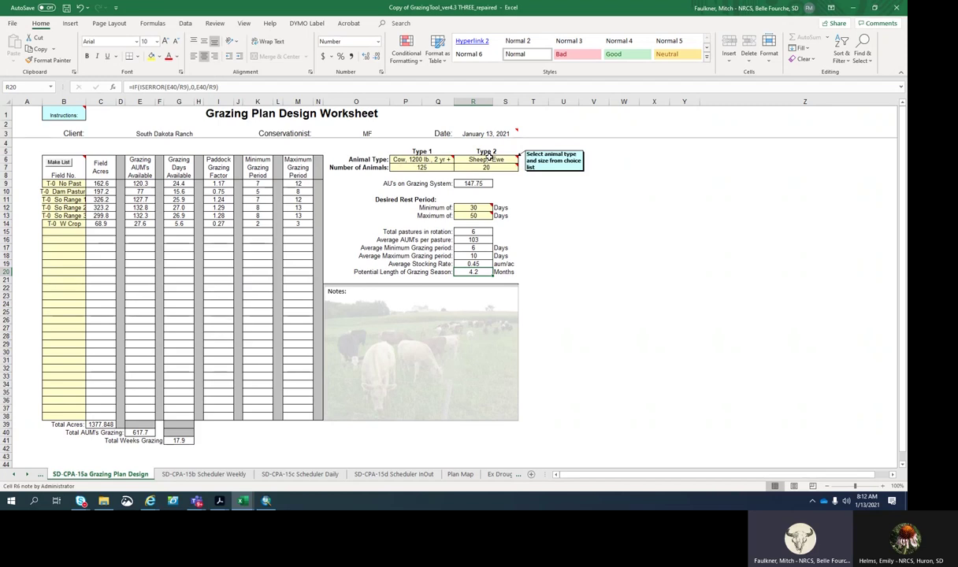
click(429, 295)
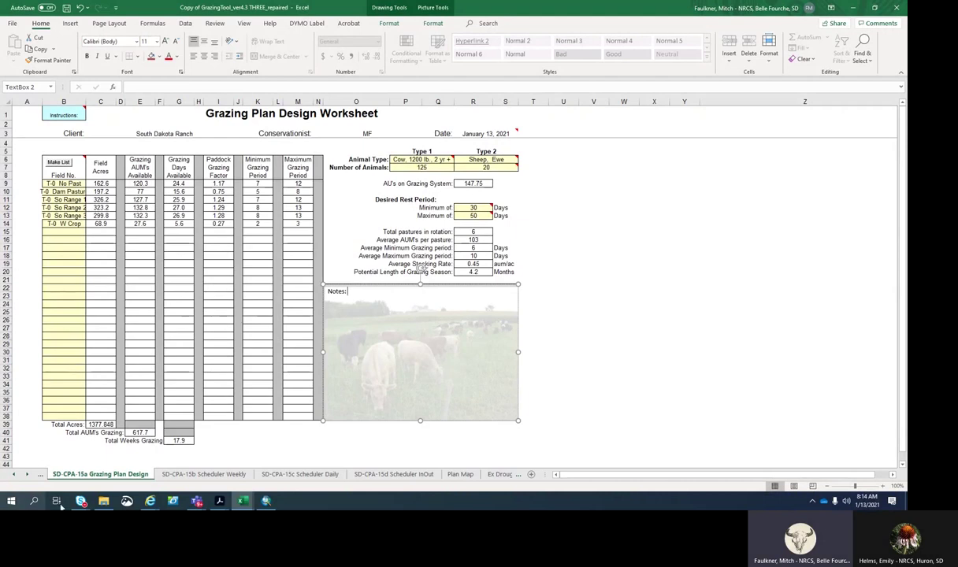
On the SD-CPA-15b Scheduler Weekly sheet, read the instructions note and generate the field list.
click(196, 475)
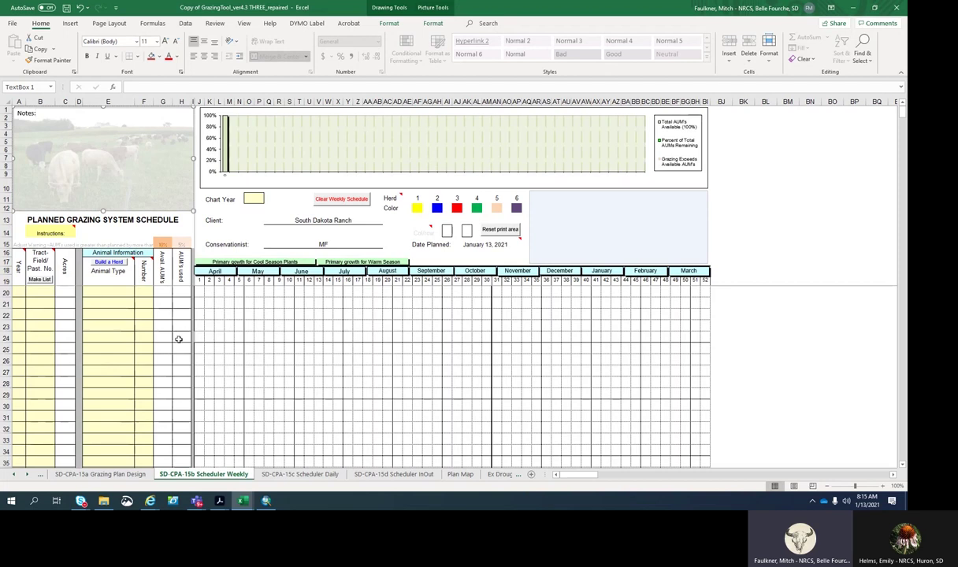
mouse_move(50, 234)
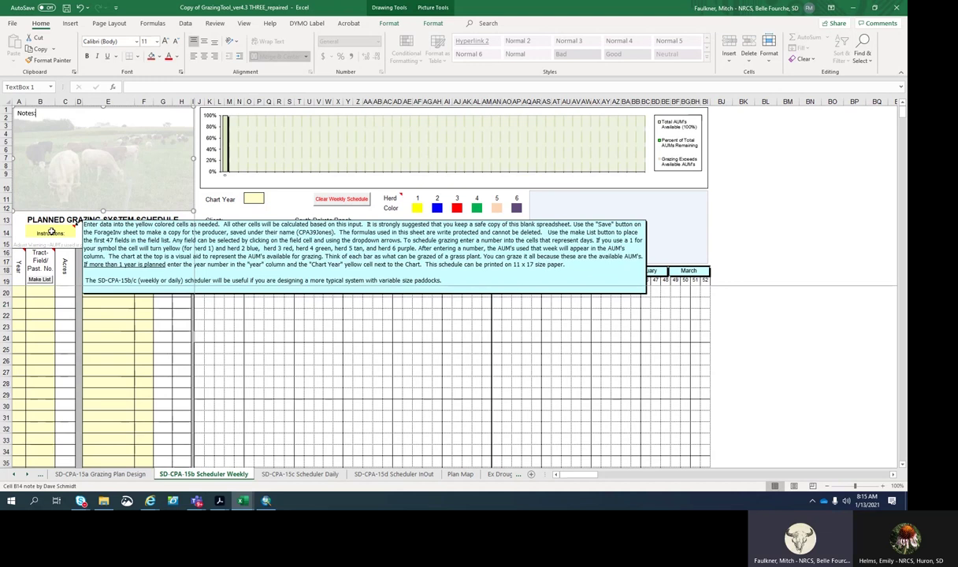
click(228, 326)
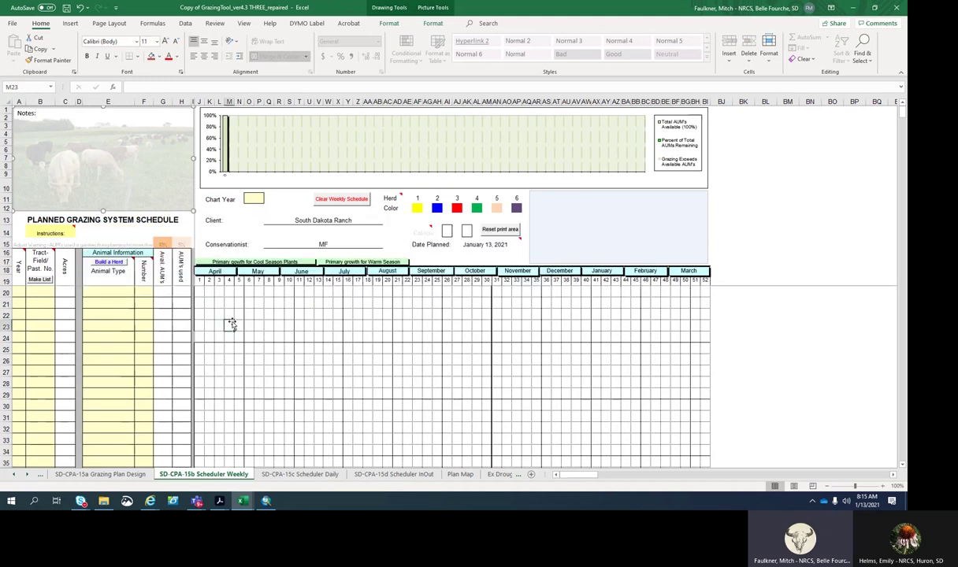
click(38, 279)
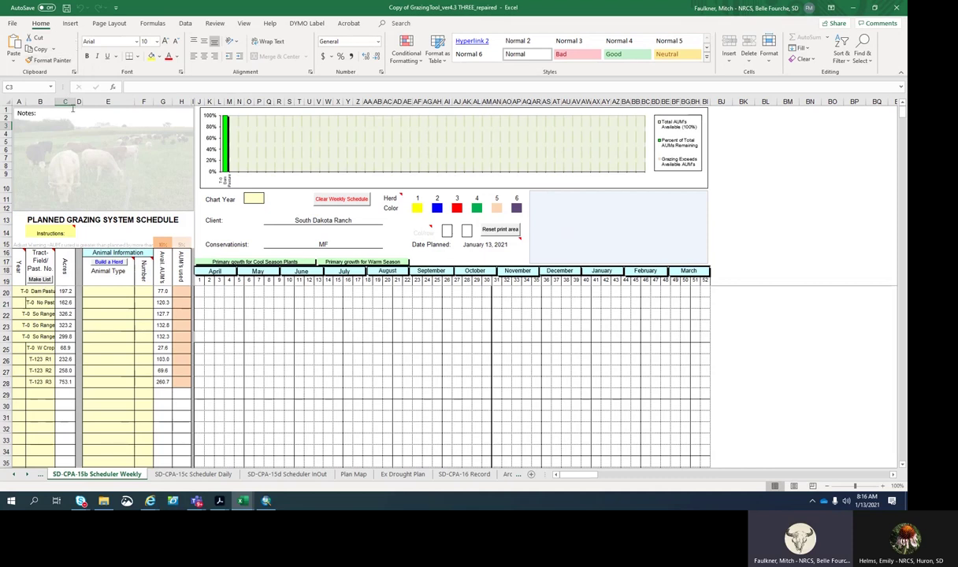
Widen the field name and acres columns and remove fields T-123 R1, R2 and R3 from the weekly schedule.
mouse_move(77, 101)
mouse_down()
mouse_move(88, 101)
mouse_move(59, 102)
mouse_move(73, 102)
mouse_up()
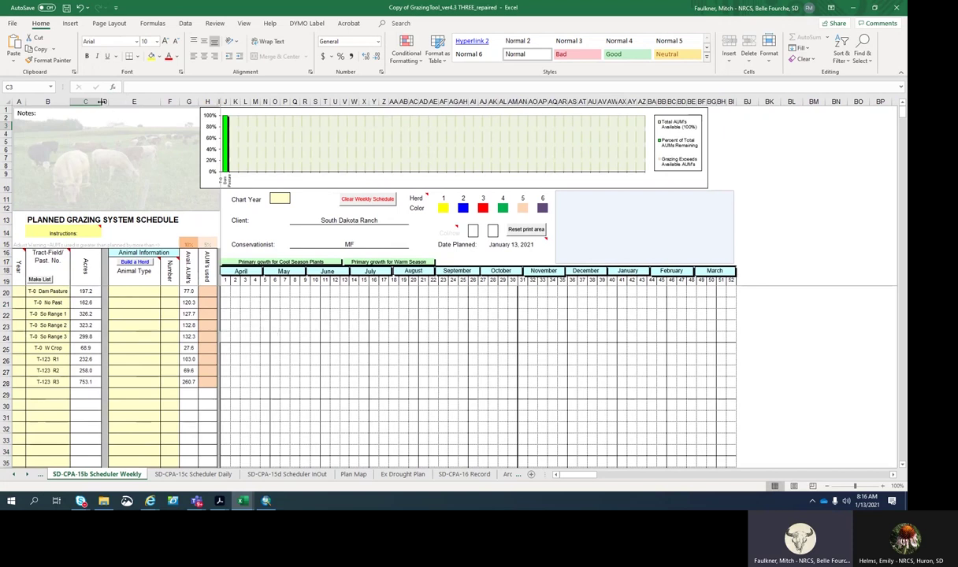
drag(102, 102, 104, 102)
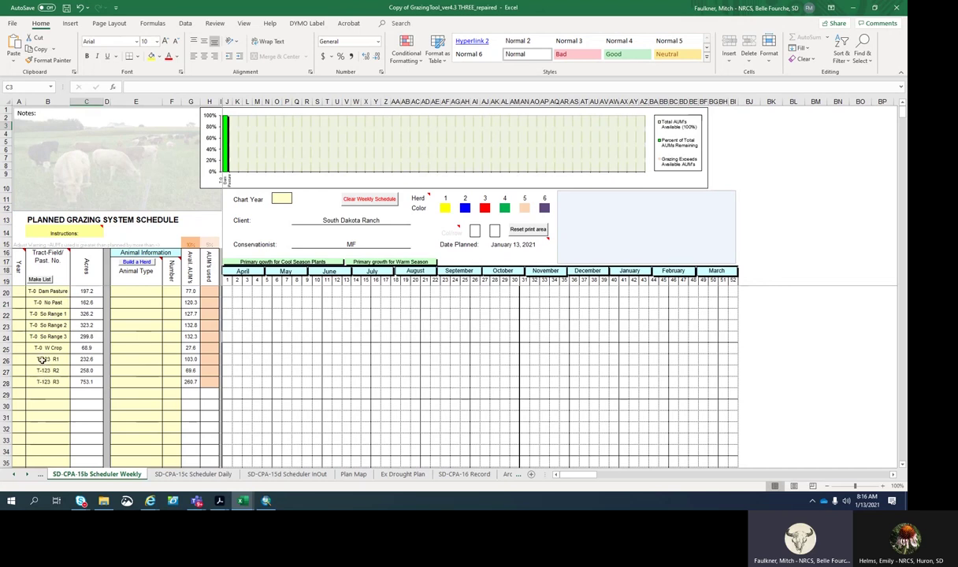
drag(41, 359, 41, 387)
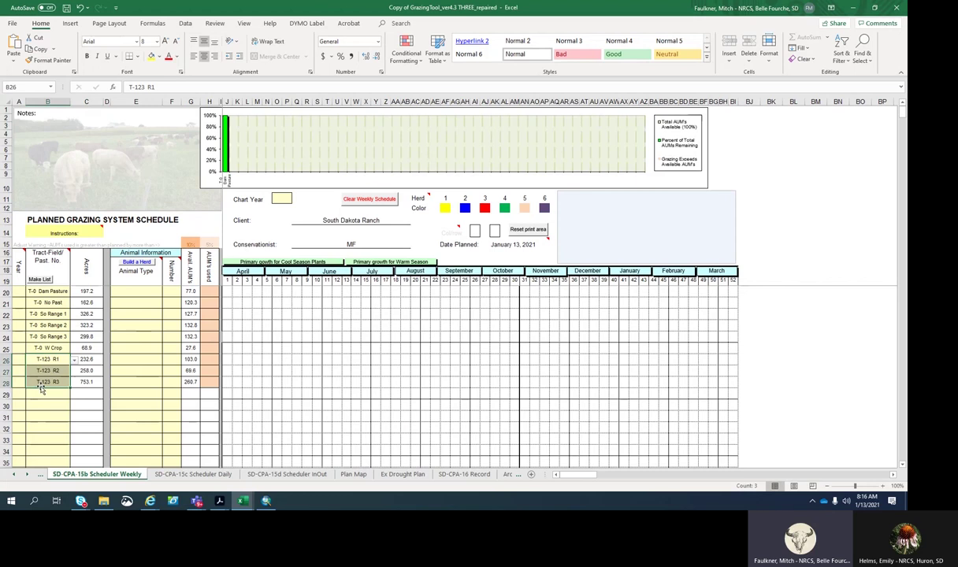
key(Delete)
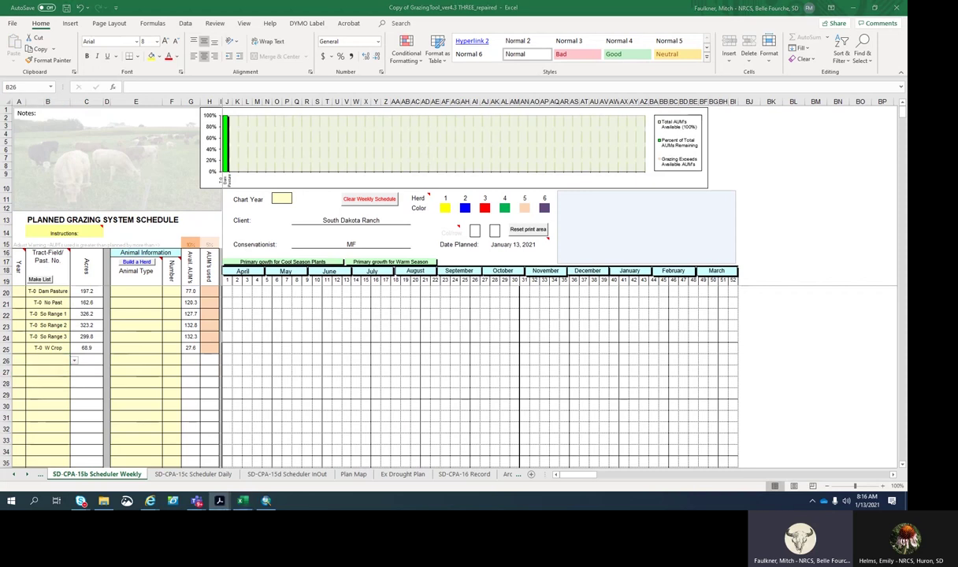
Switch to the land units map in Acrobat, examine the pasture layout from North Past to So Range 3, and return to Excel.
click(220, 501)
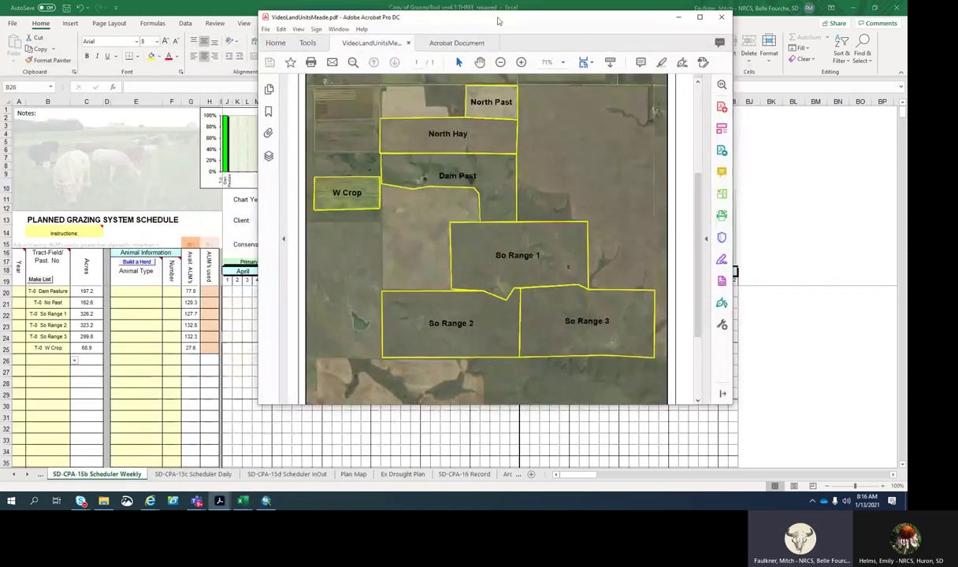
click(700, 18)
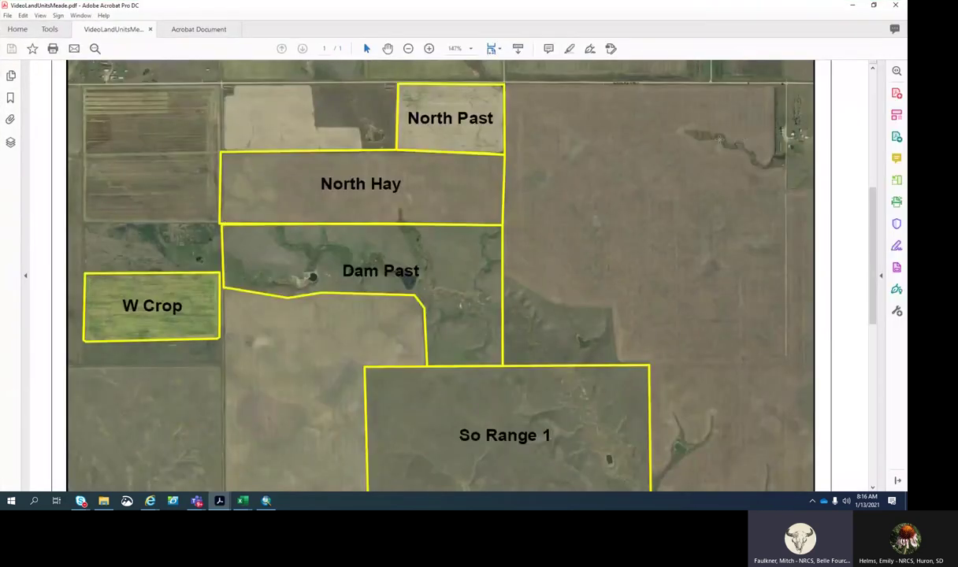
scroll(440, 275, up, 3)
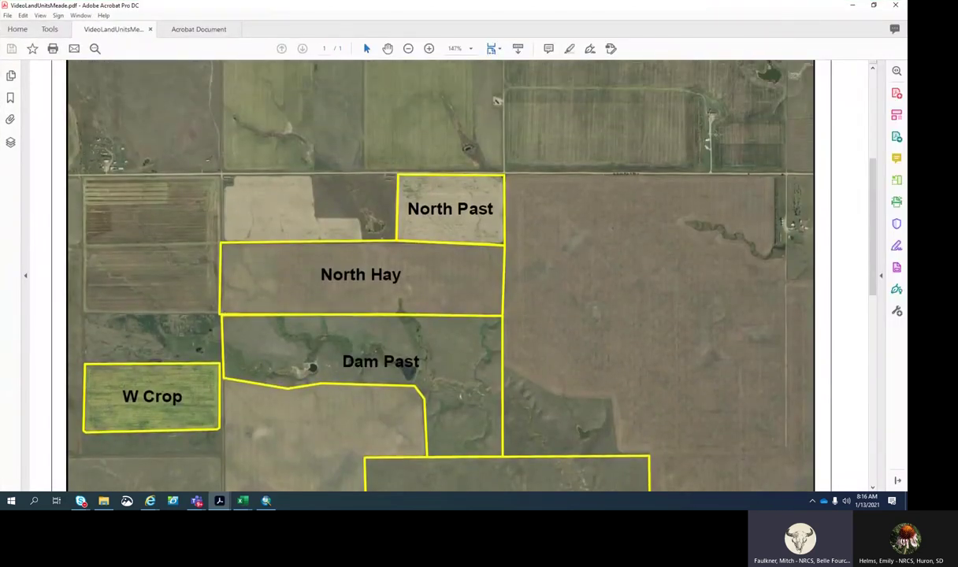
scroll(723, 275, down, 1)
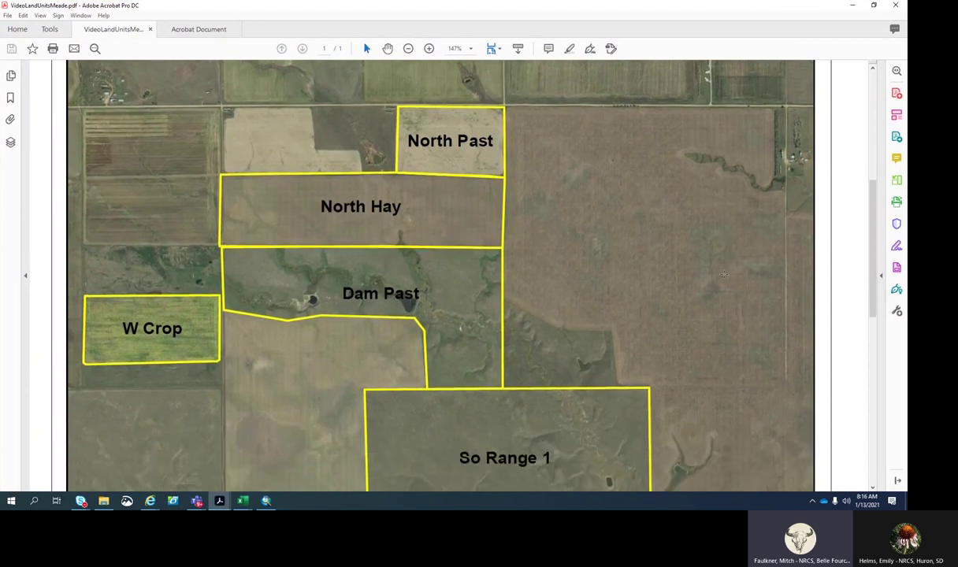
scroll(723, 272, down, 1)
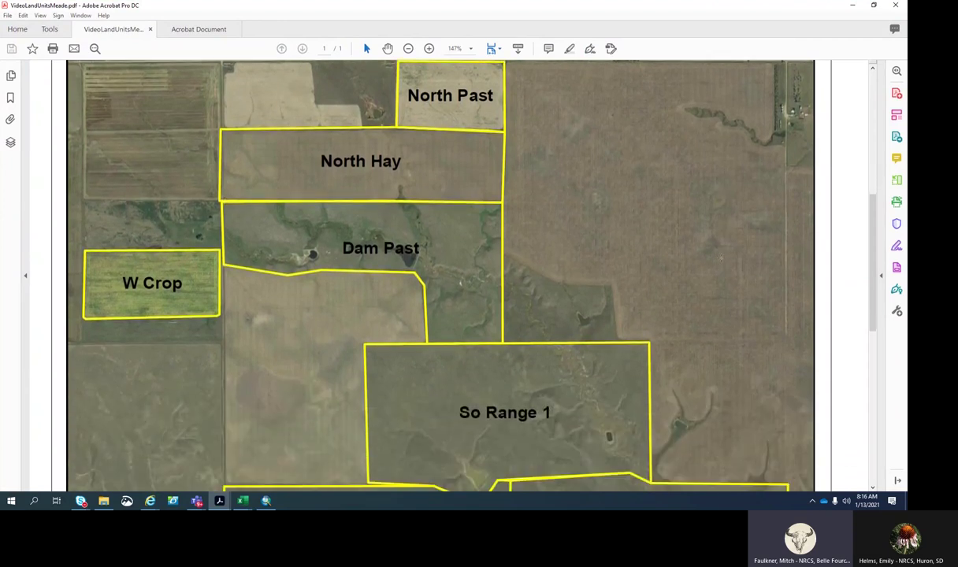
scroll(719, 255, down, 1)
scroll(719, 255, down, 1)
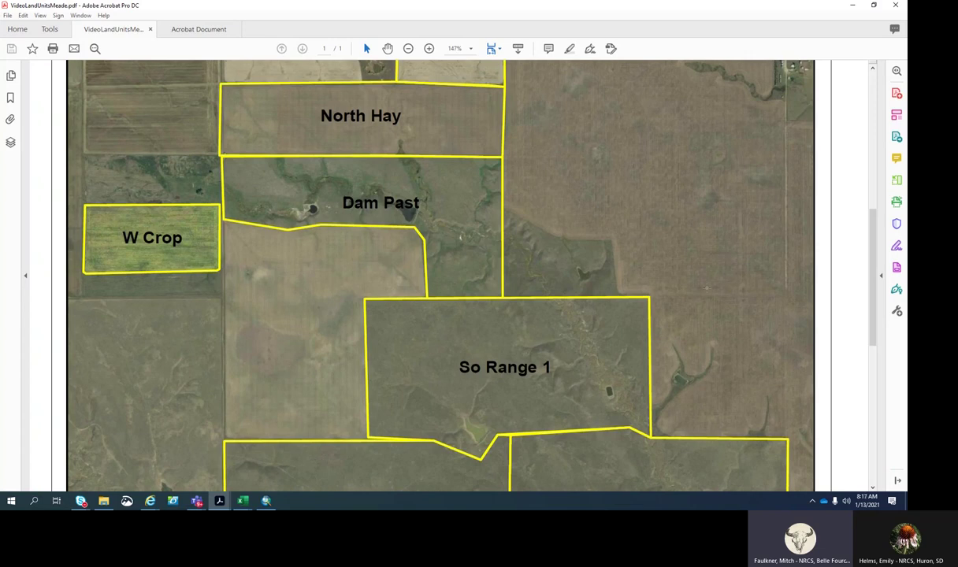
scroll(706, 288, down, 3)
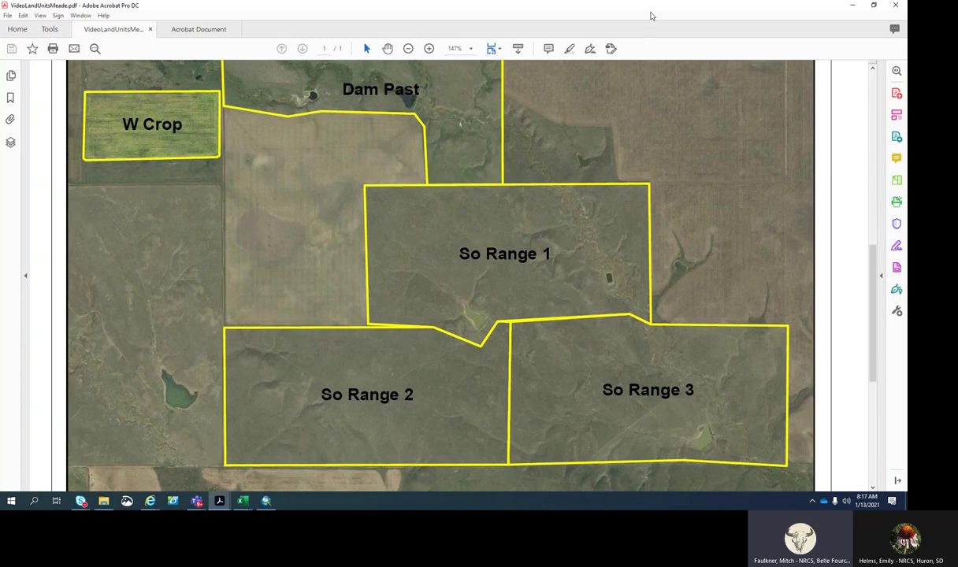
scroll(439, 275, up, 5)
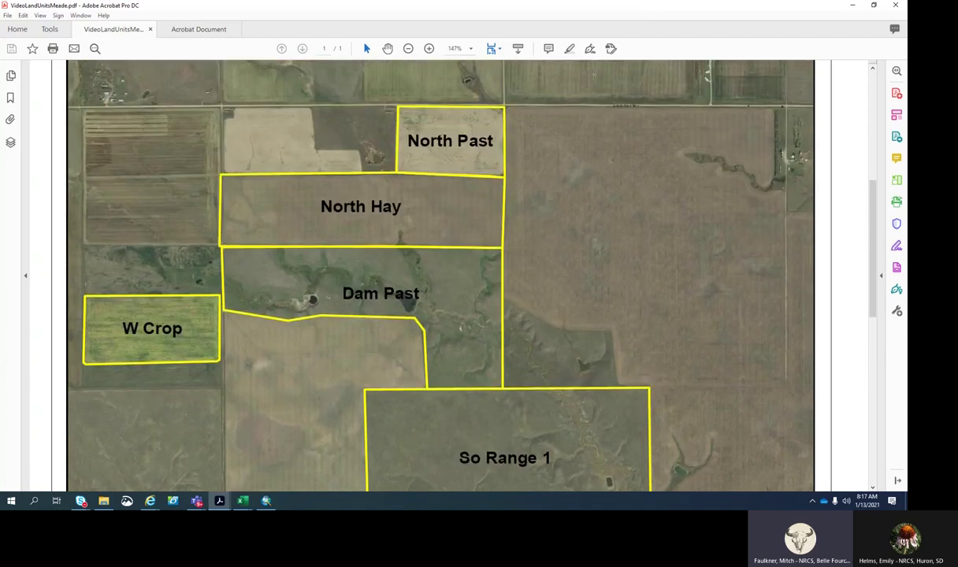
double_click(632, 12)
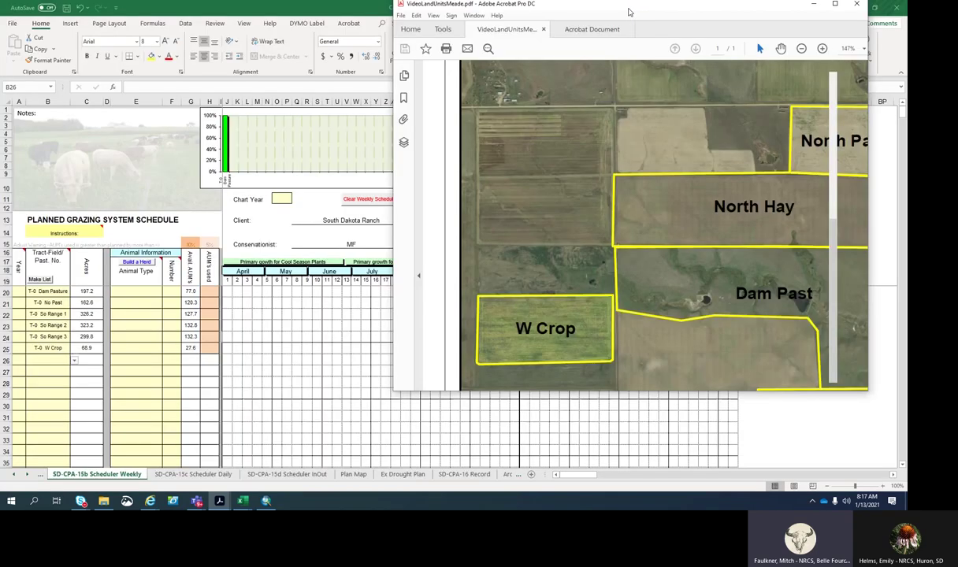
key(alt+Tab)
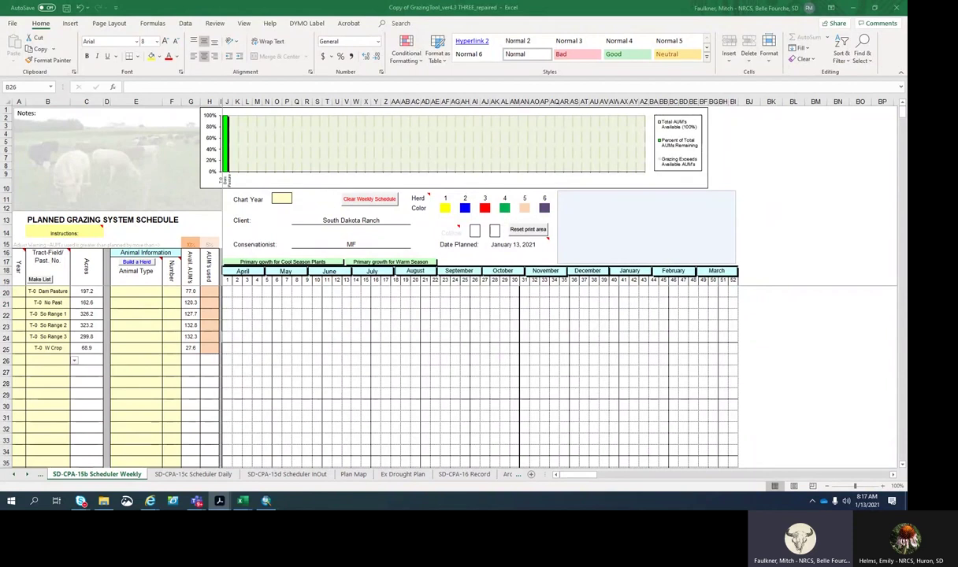
Enter 21 as the year for all six T-0 fields in the weekly schedule.
drag(48, 360, 47, 381)
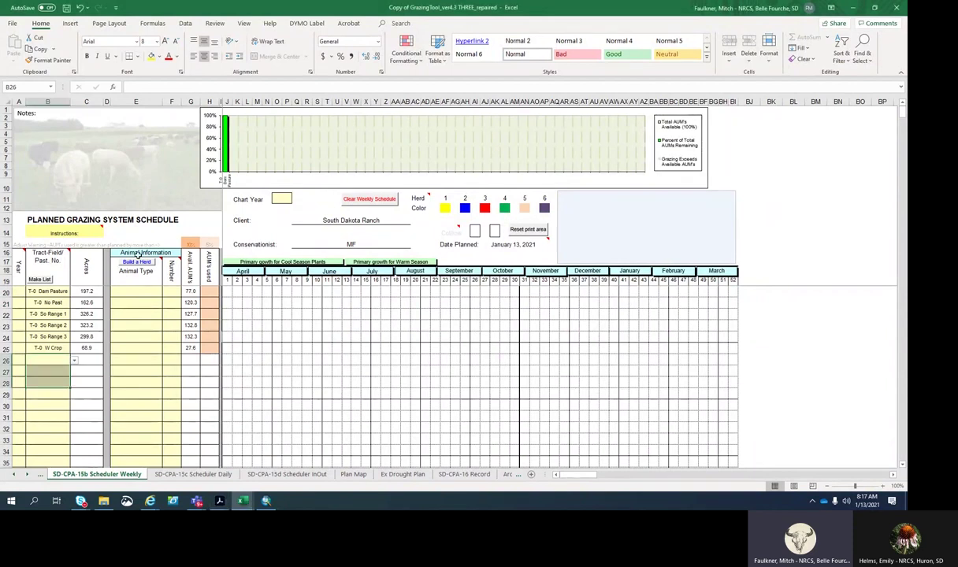
click(26, 293)
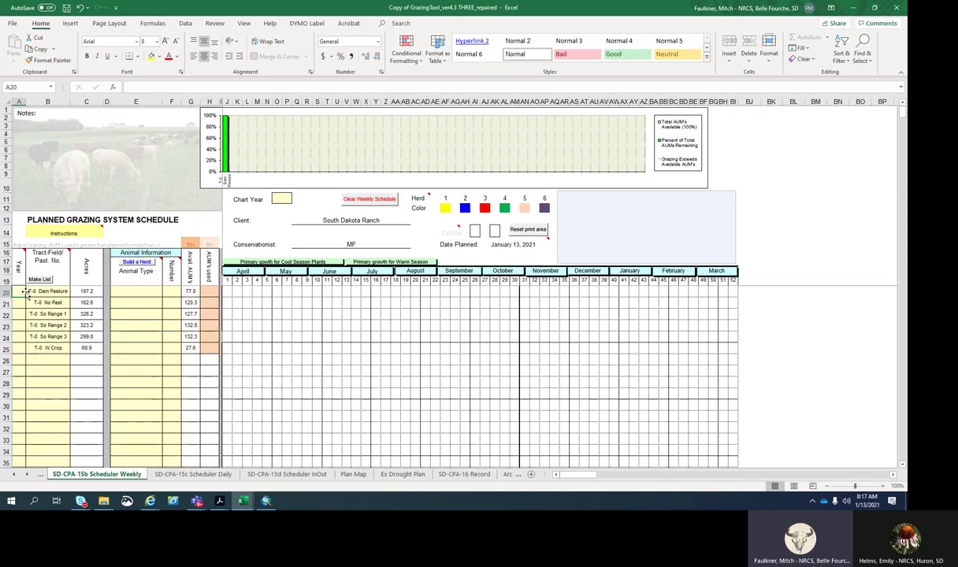
text(21)
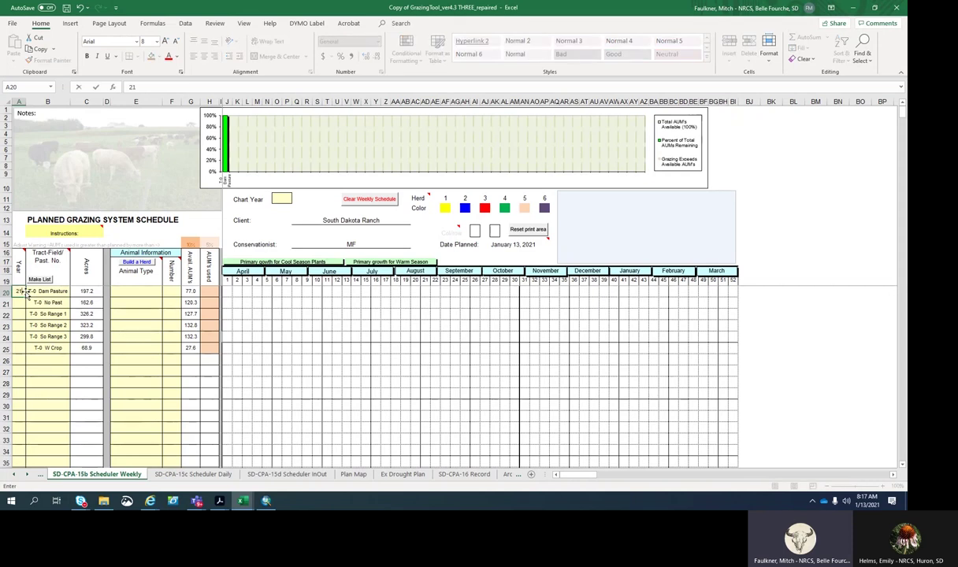
key(Return)
text(21)
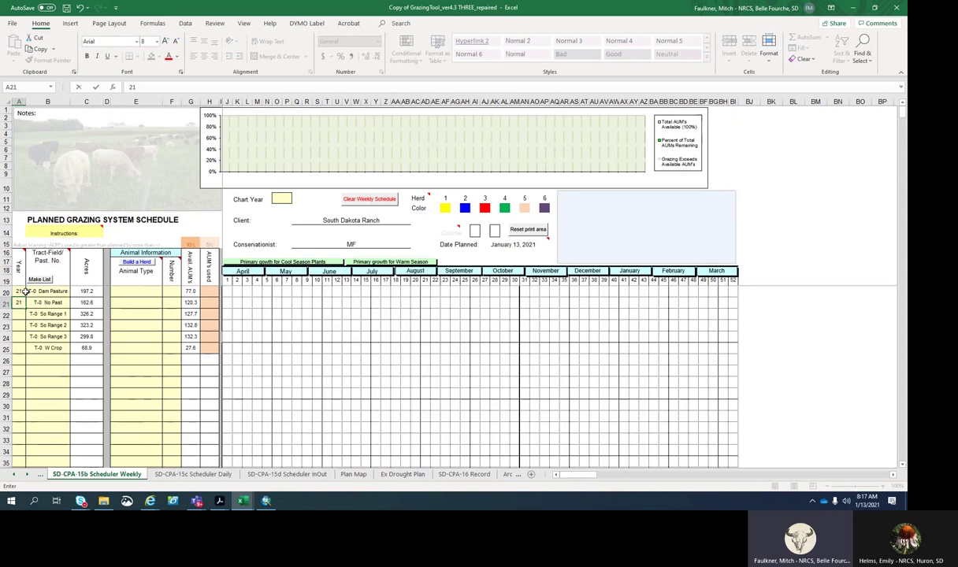
key(Return)
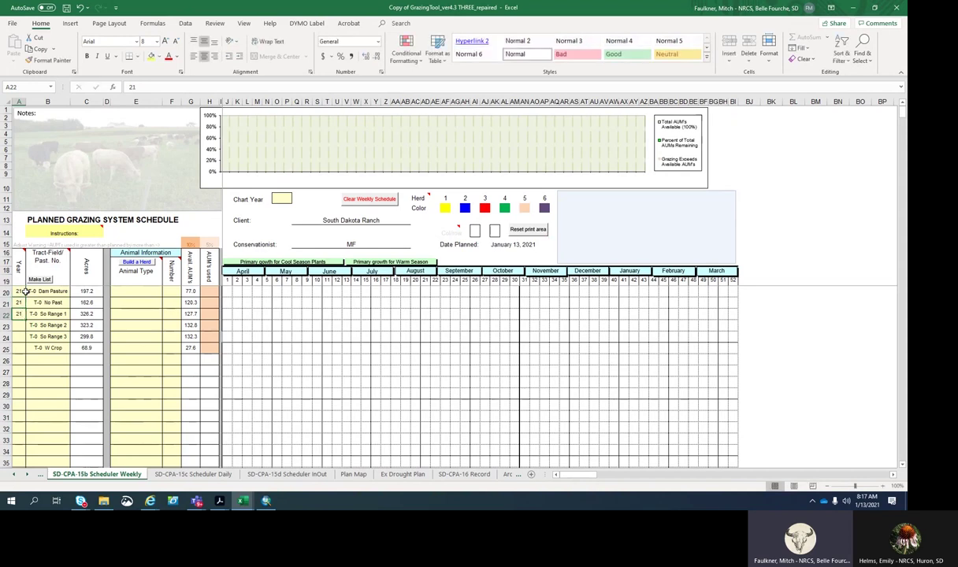
key(Return)
text(21)
key(Return)
text(21)
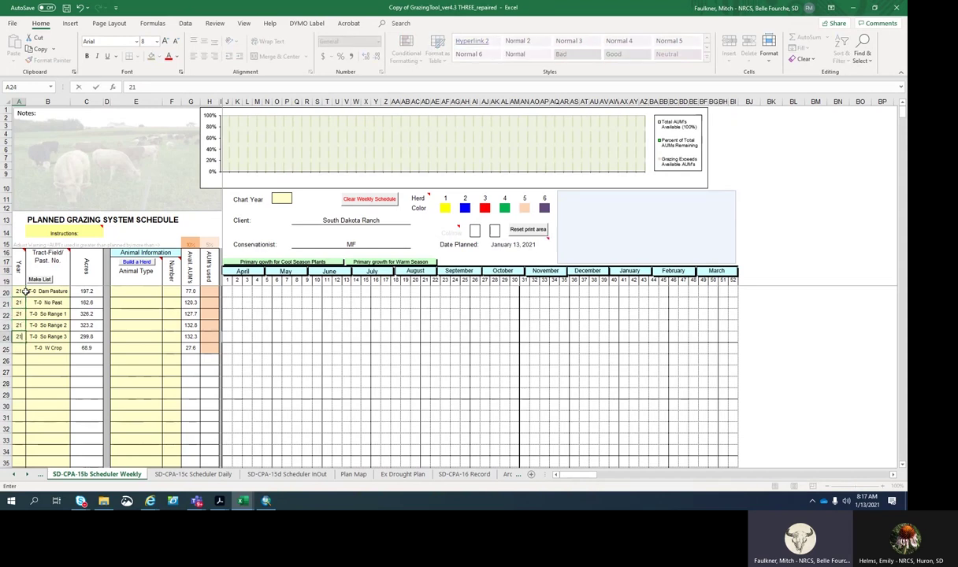
key(Return)
text(21)
click(327, 326)
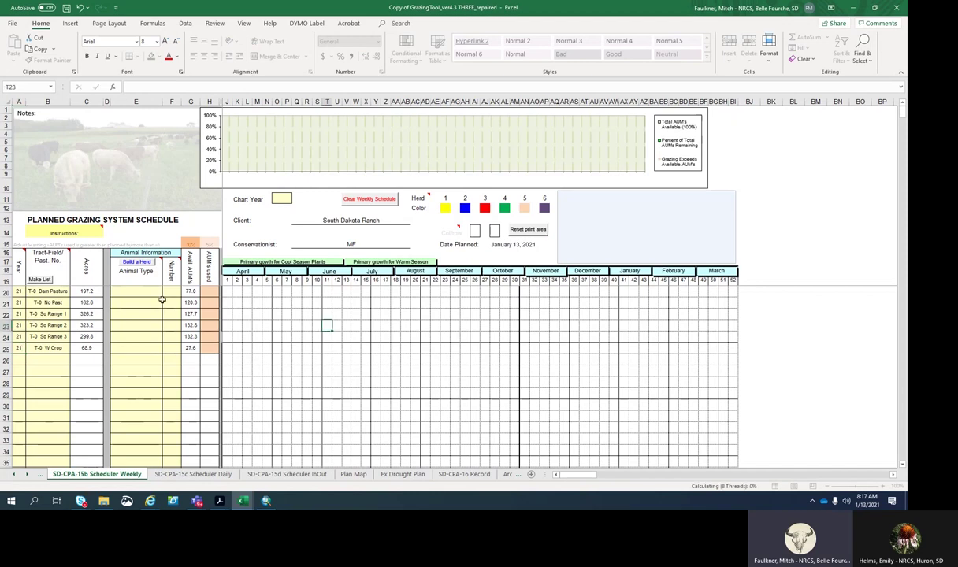
Choose T-0 No Past as the first field in the weekly schedule.
click(53, 291)
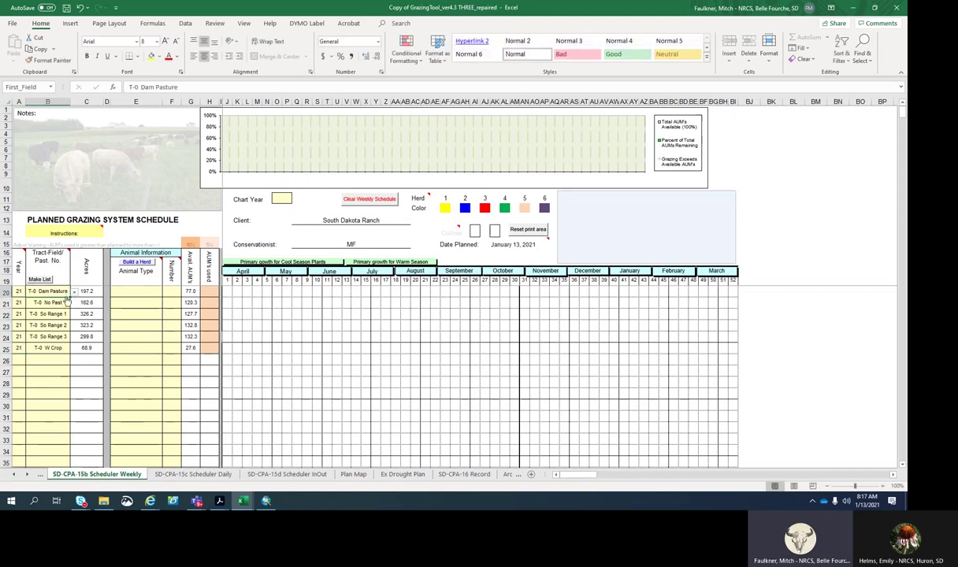
click(74, 292)
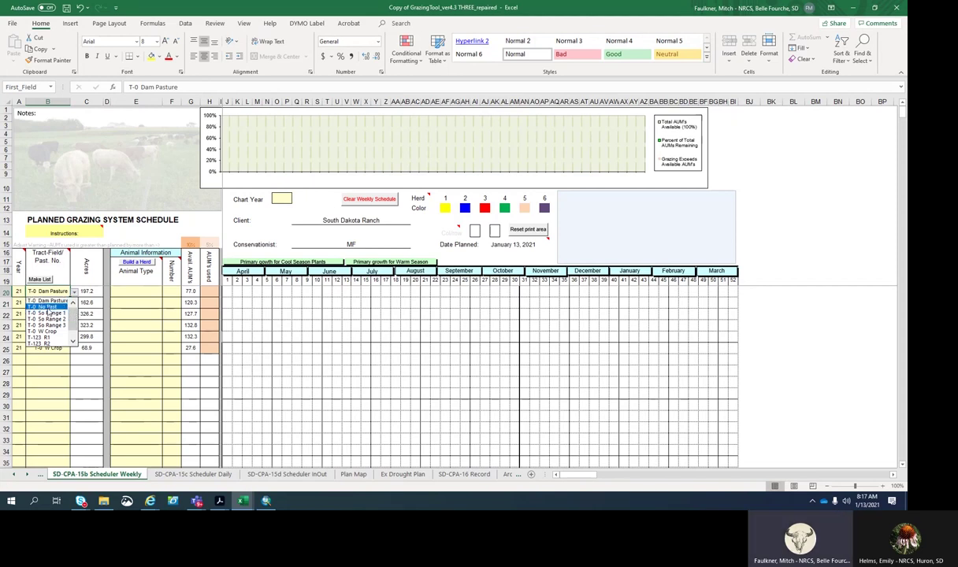
click(48, 307)
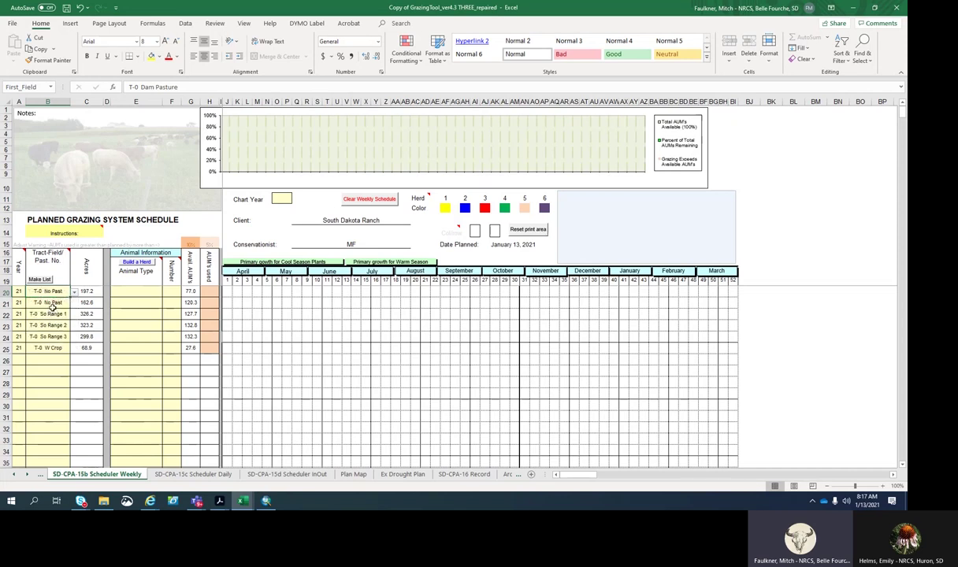
Choose T-0 Dam Pasture as the second field in the weekly schedule.
click(49, 303)
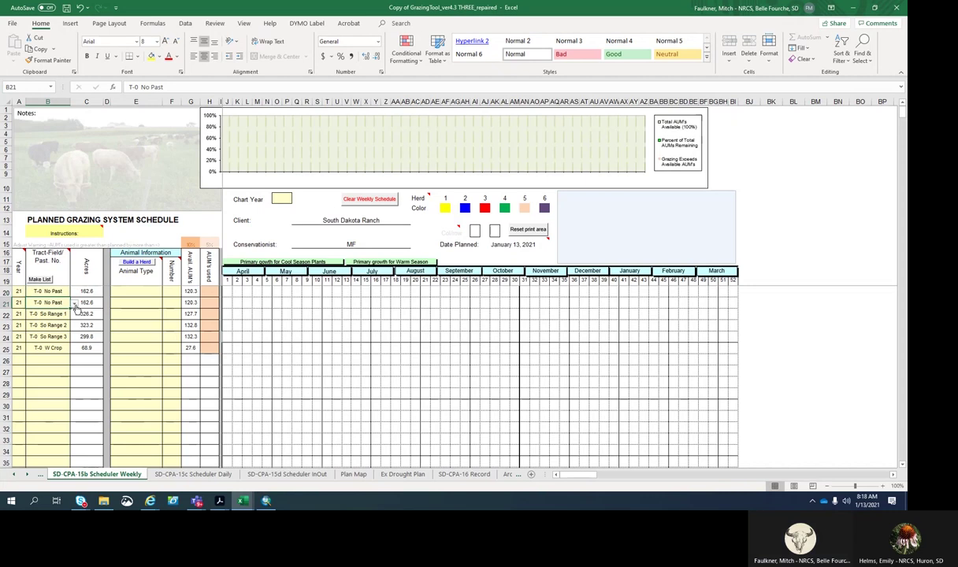
click(75, 304)
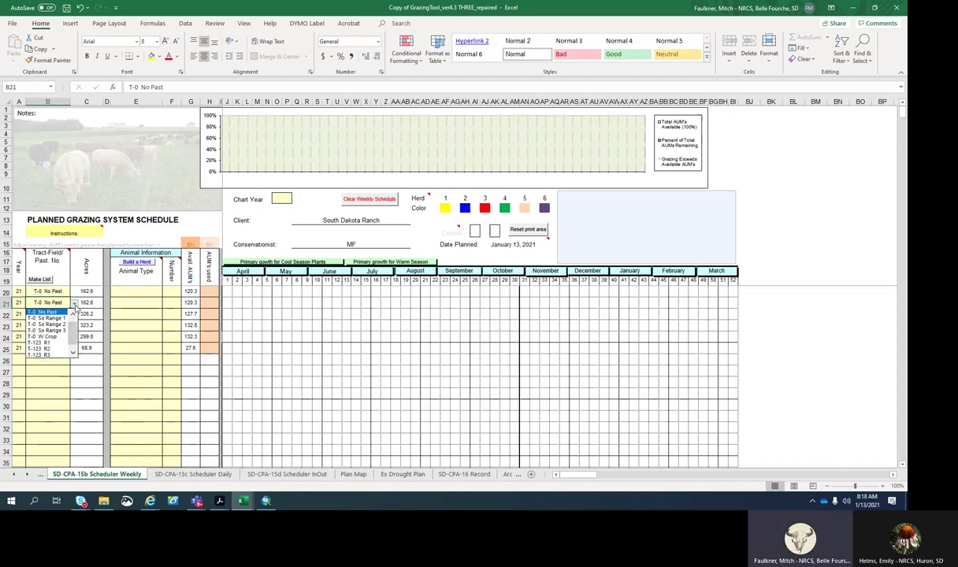
scroll(74, 329, up, 1)
click(52, 313)
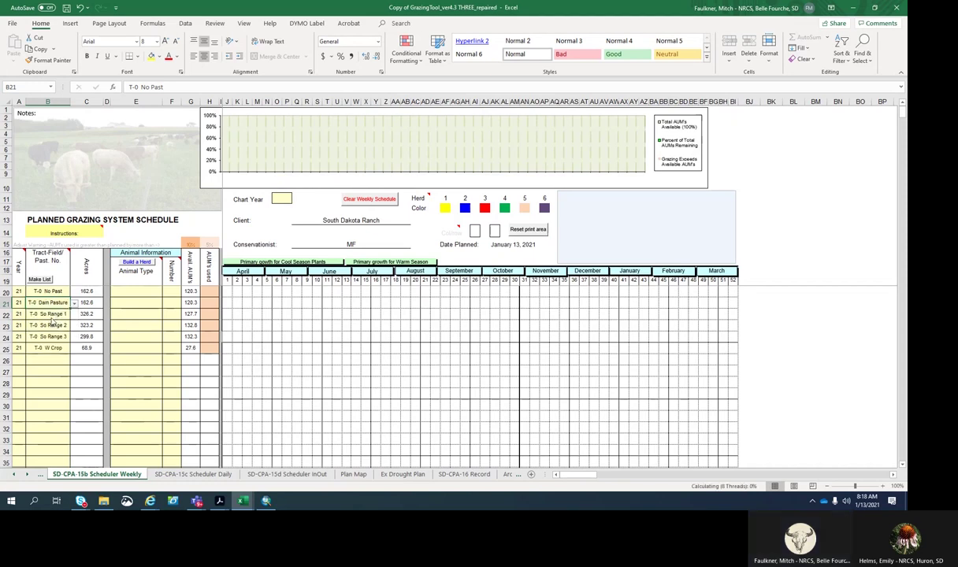
click(75, 315)
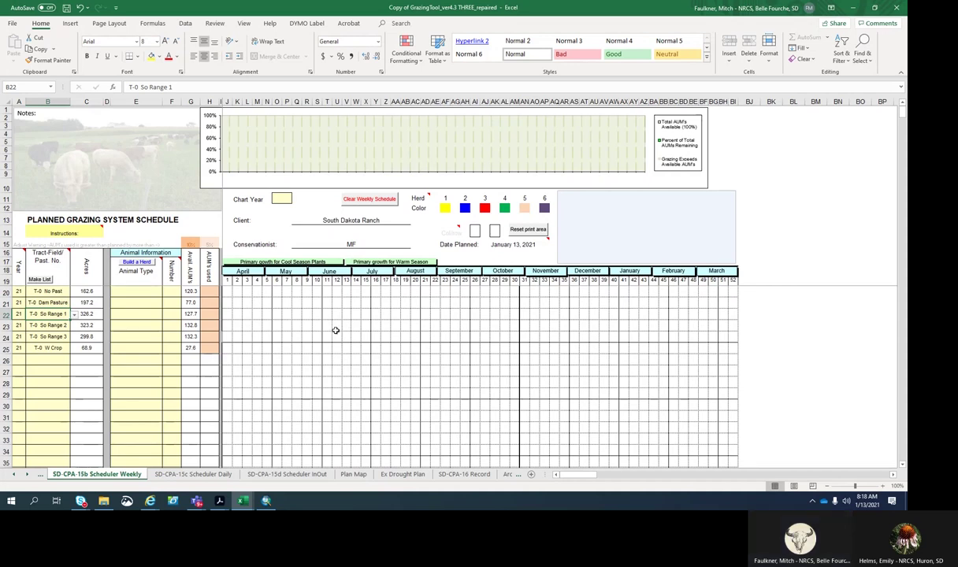
Examine the available animal types for the T-0 No Past field, from bison and cows to sheep, without choosing one.
click(138, 304)
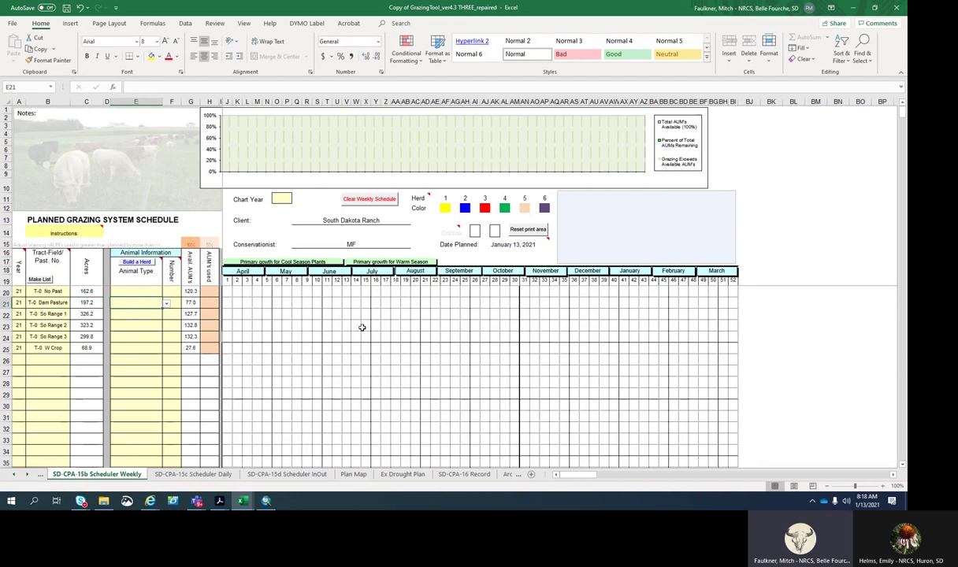
mouse_move(141, 270)
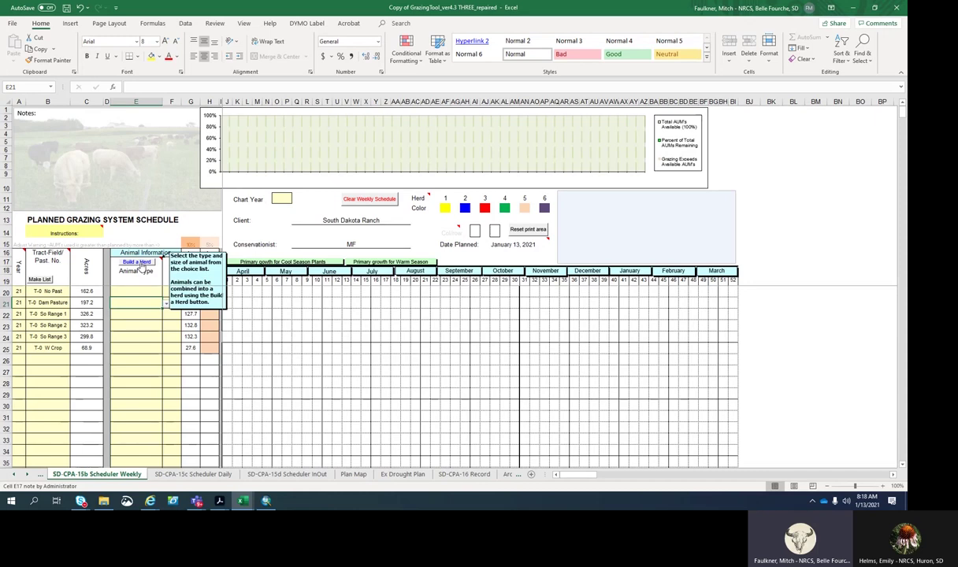
click(132, 291)
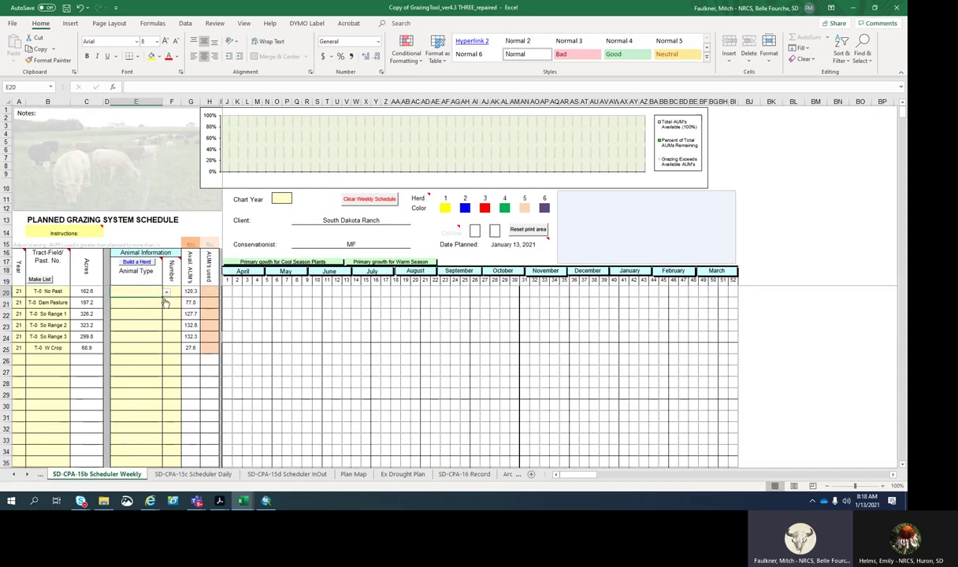
click(166, 294)
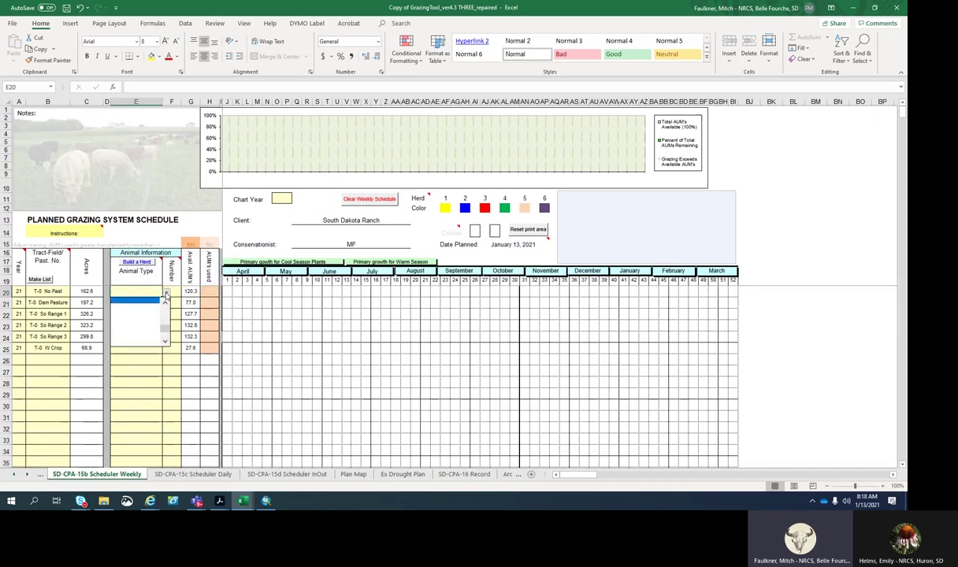
click(165, 318)
scroll(161, 315, up, 1)
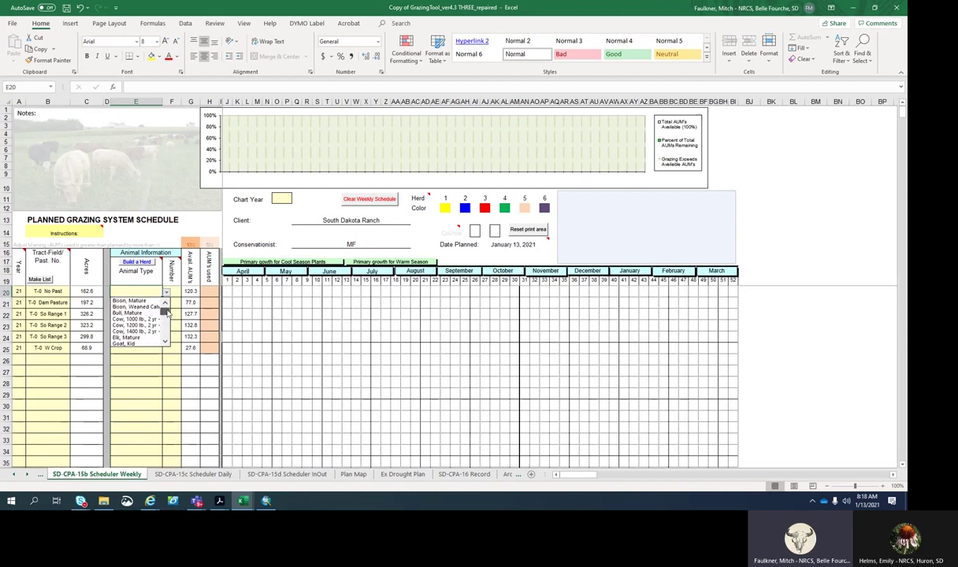
drag(164, 307, 164, 318)
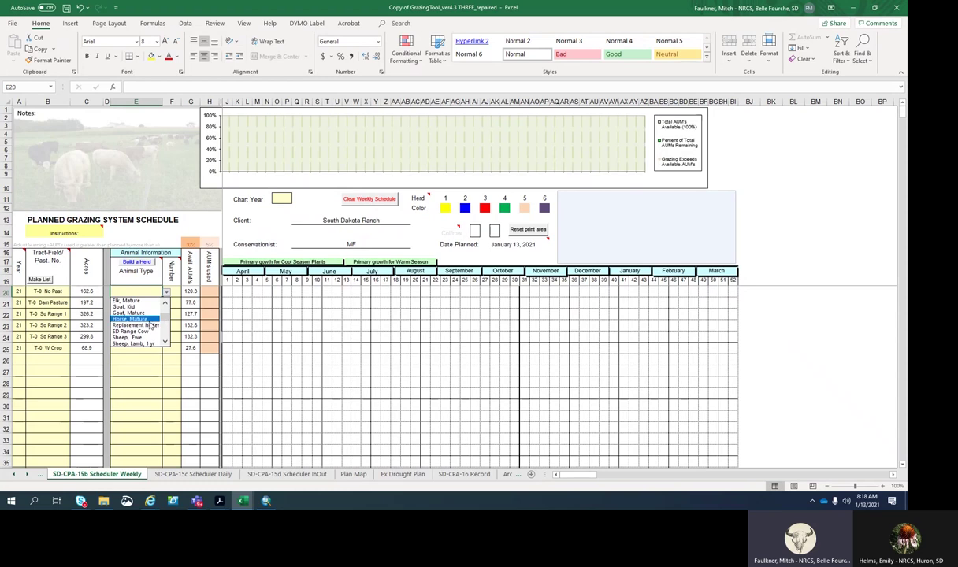
click(327, 321)
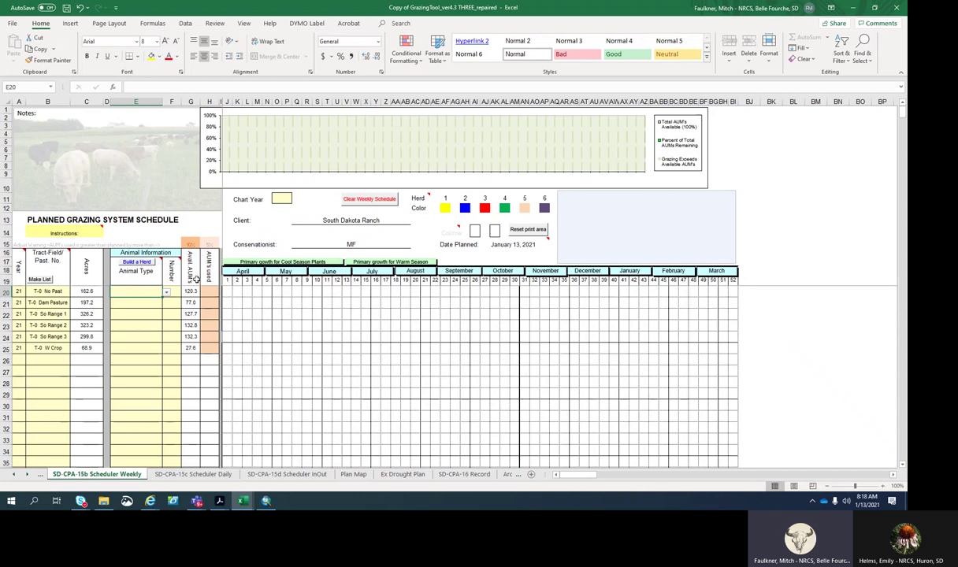
Open the herd builder and add 120 head of Cow, 1200 lb., 2 yr + to Herd 1.
mouse_move(126, 259)
click(137, 262)
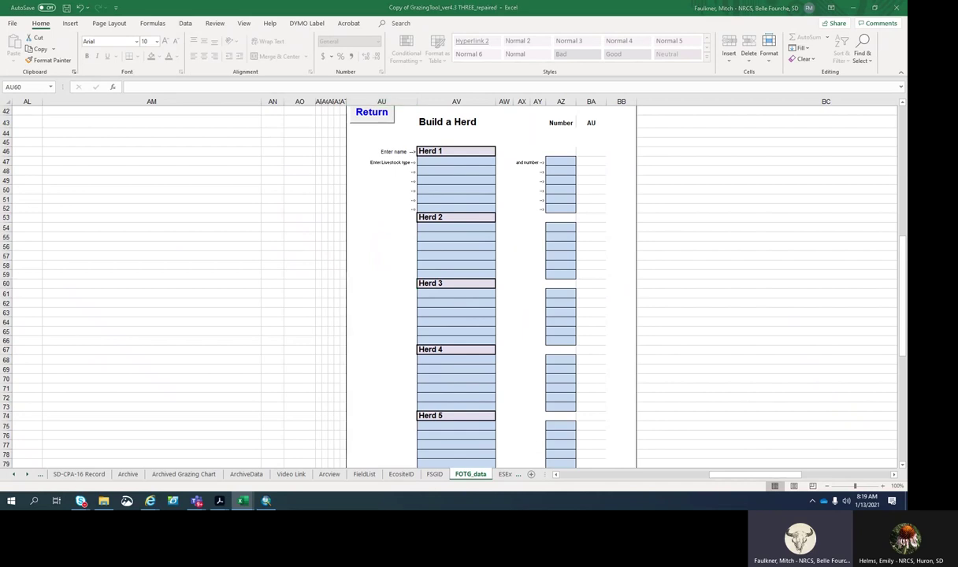
click(438, 161)
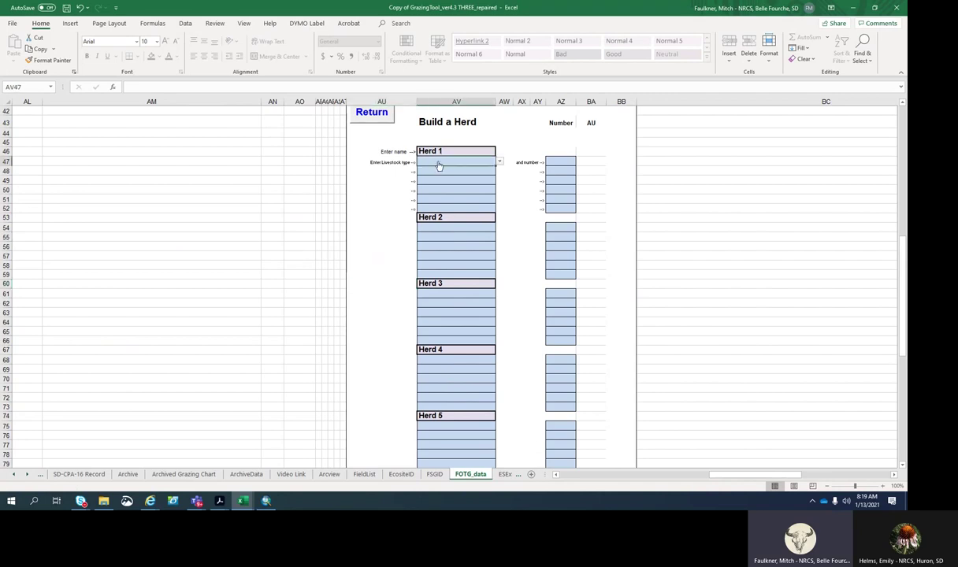
click(499, 161)
scroll(498, 191, down, 2)
drag(499, 190, 502, 182)
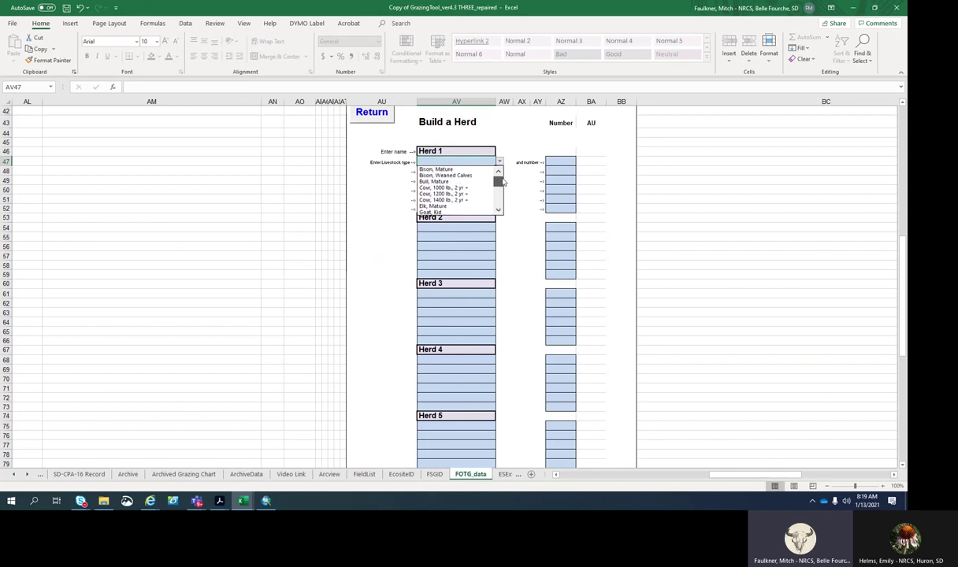
click(475, 193)
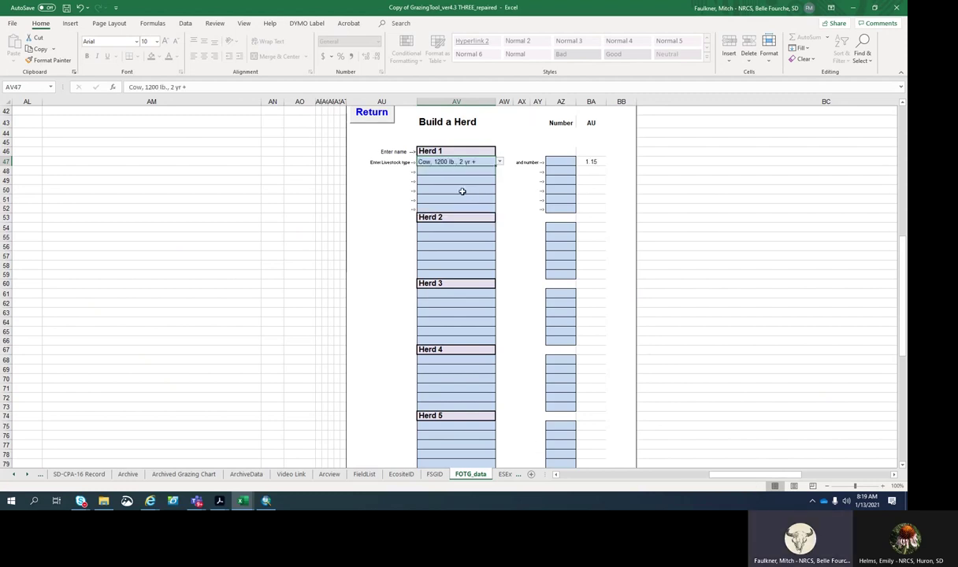
click(547, 162)
text(120)
click(653, 152)
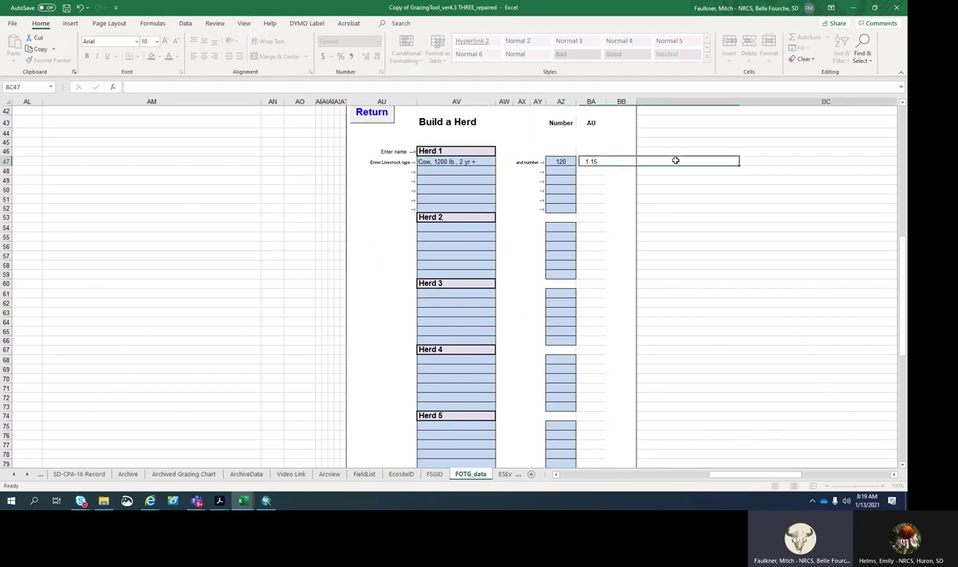
Add 8 head of Bull, Mature as the second livestock type in Herd 1.
click(466, 173)
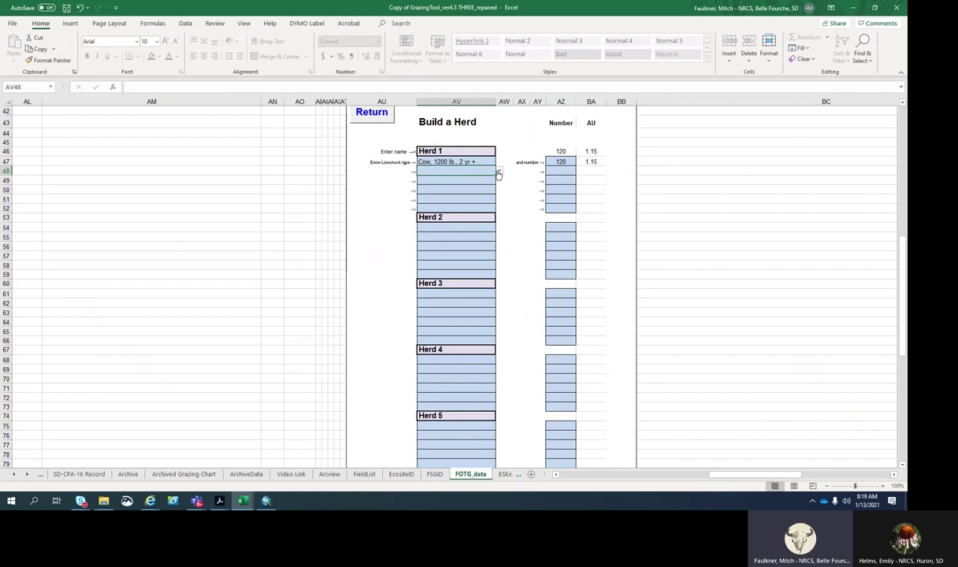
click(498, 172)
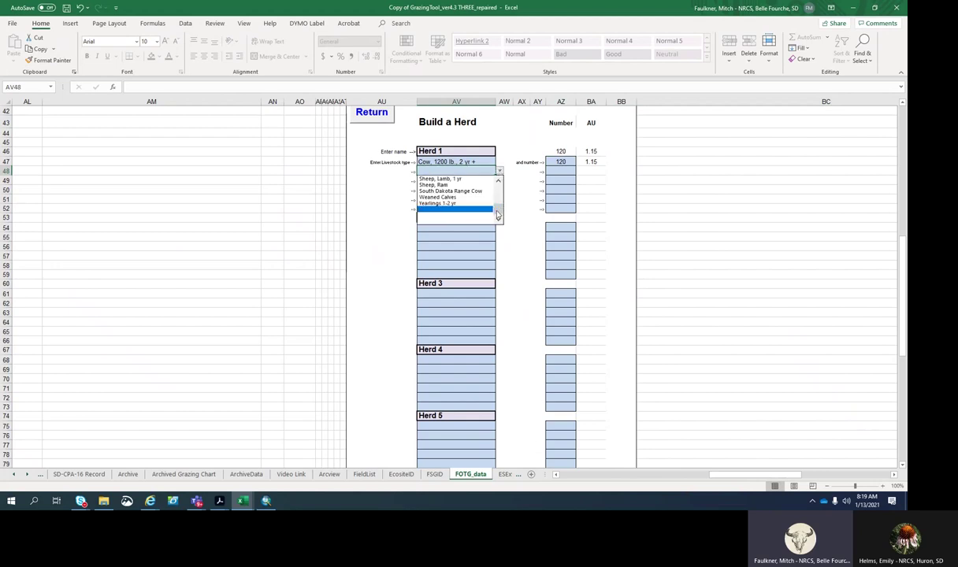
scroll(497, 208, up, 1)
drag(497, 208, 501, 196)
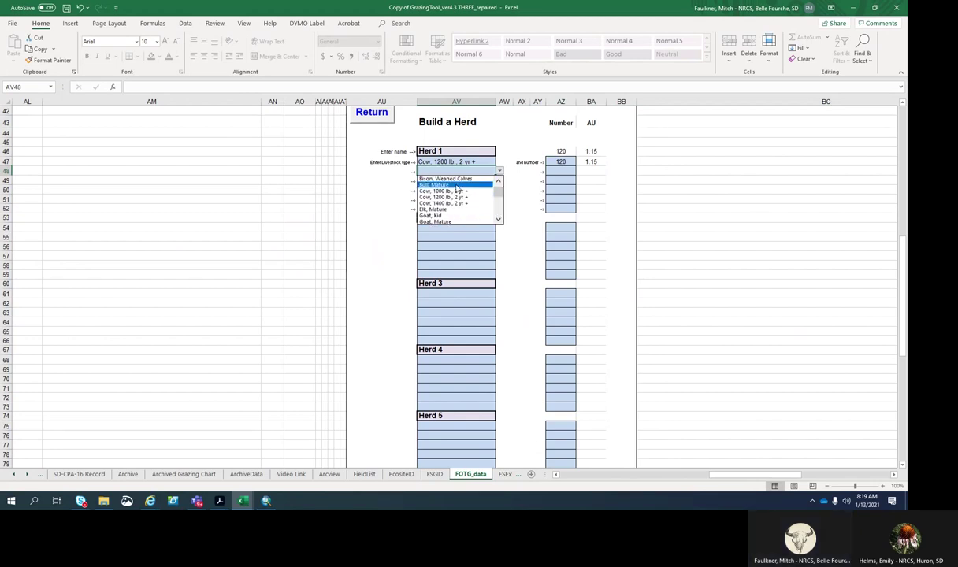
click(445, 184)
key(Tab)
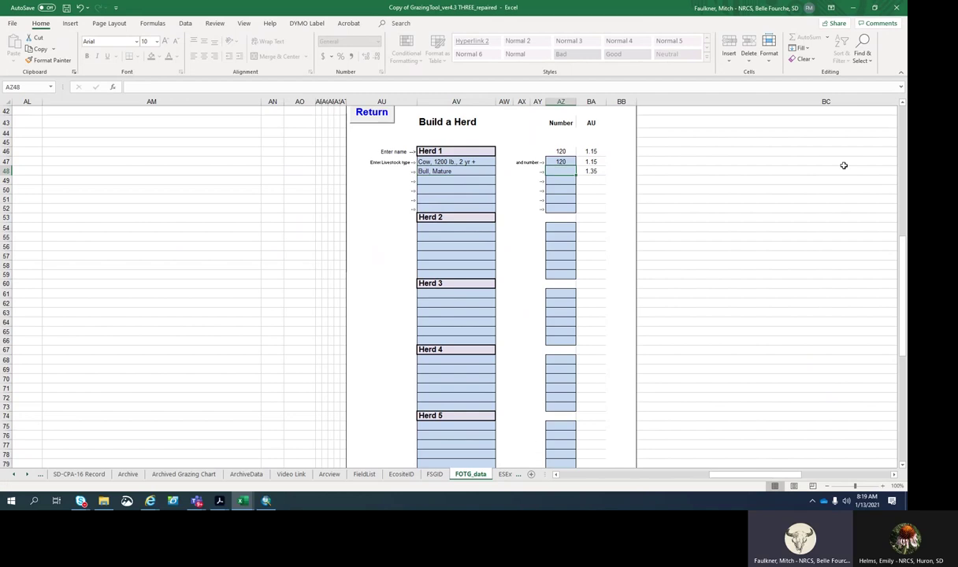
text(8)
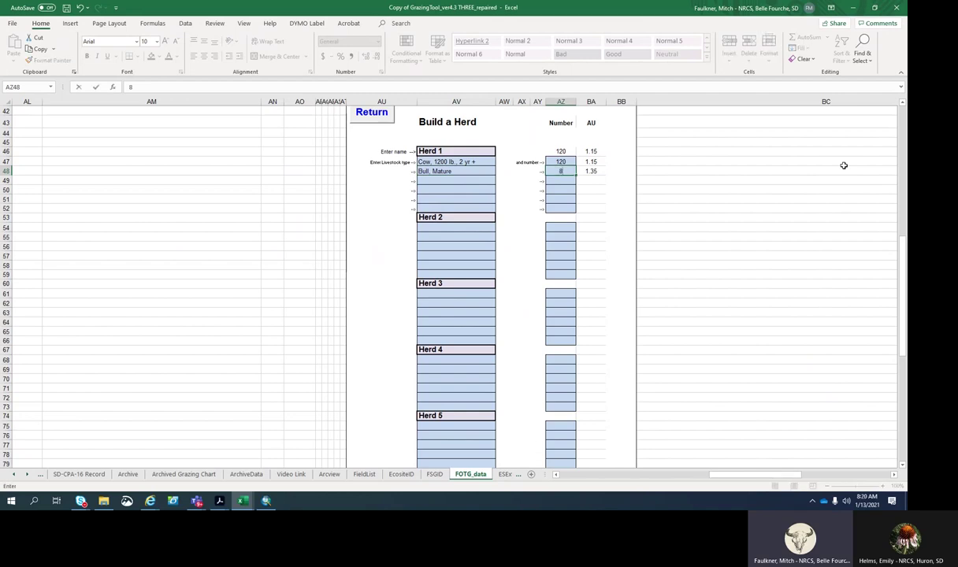
click(784, 193)
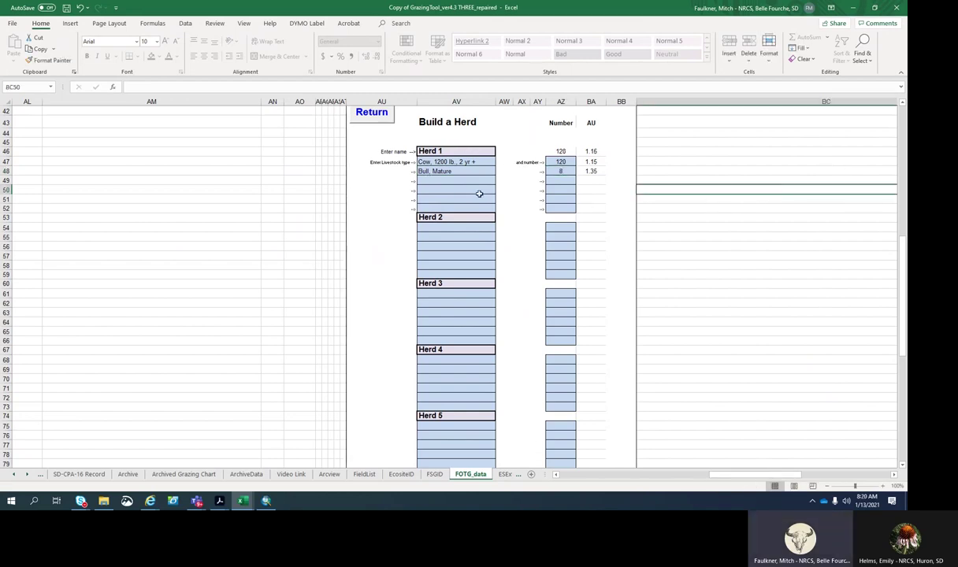
Check Herd 1's total head count, the bulls' AU value and the herd's combined AU value.
click(558, 152)
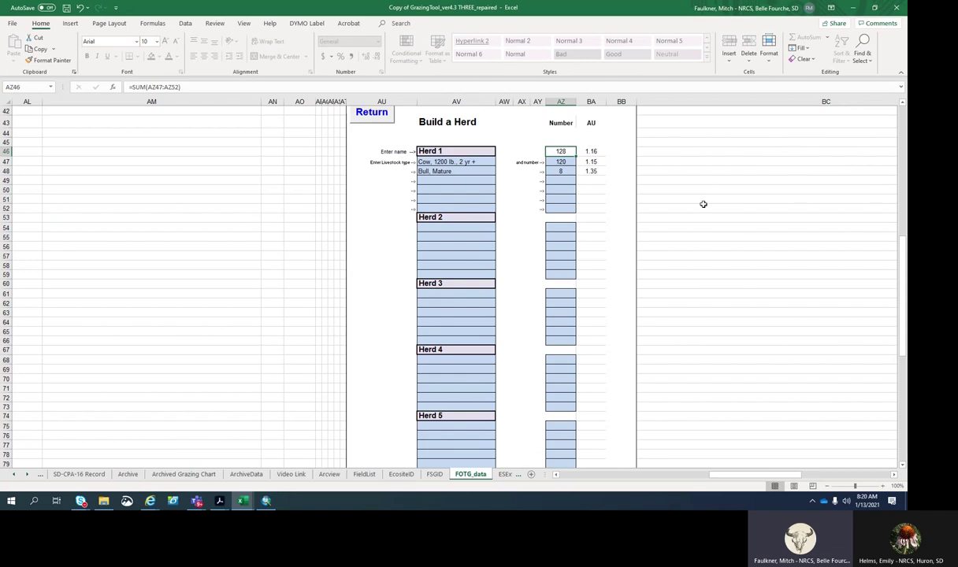
click(592, 171)
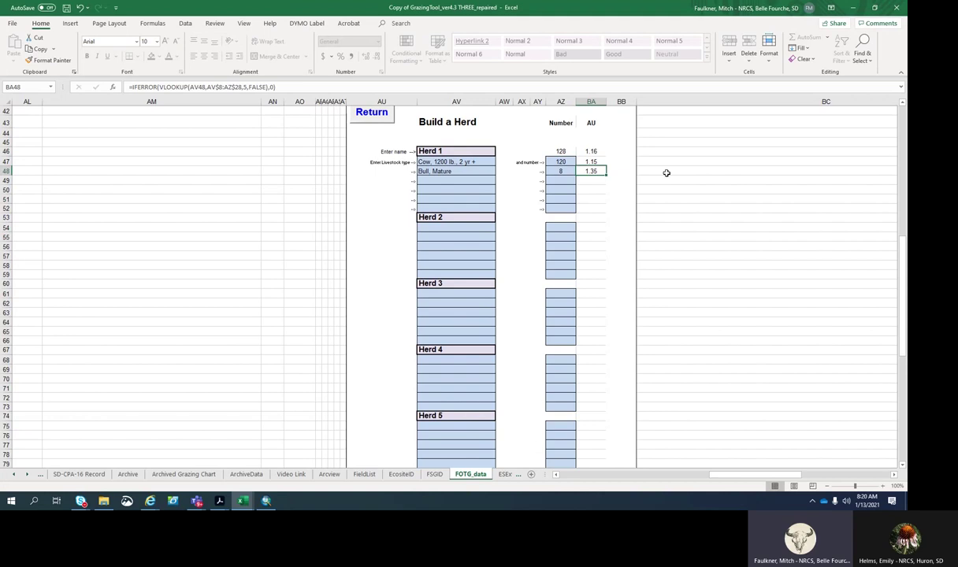
click(590, 150)
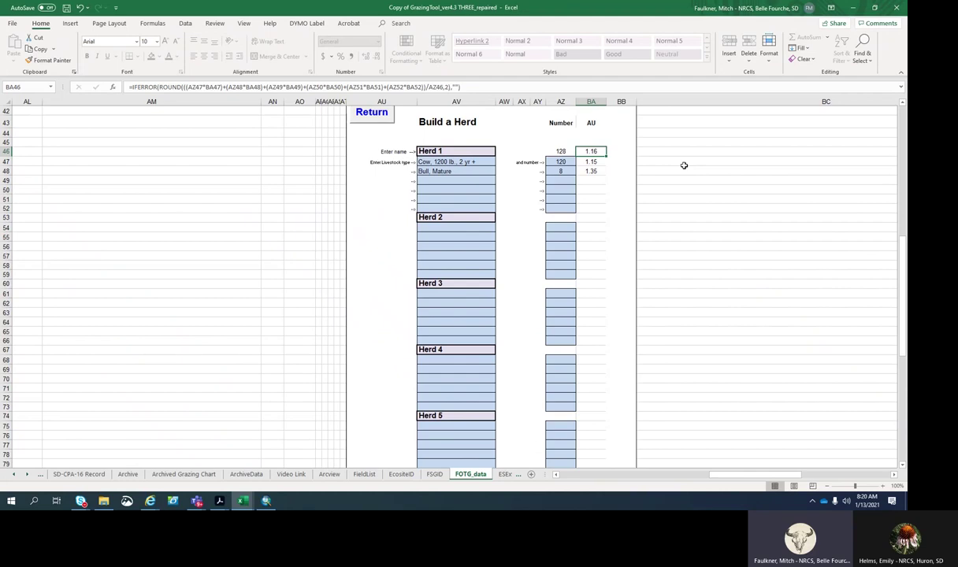
click(565, 152)
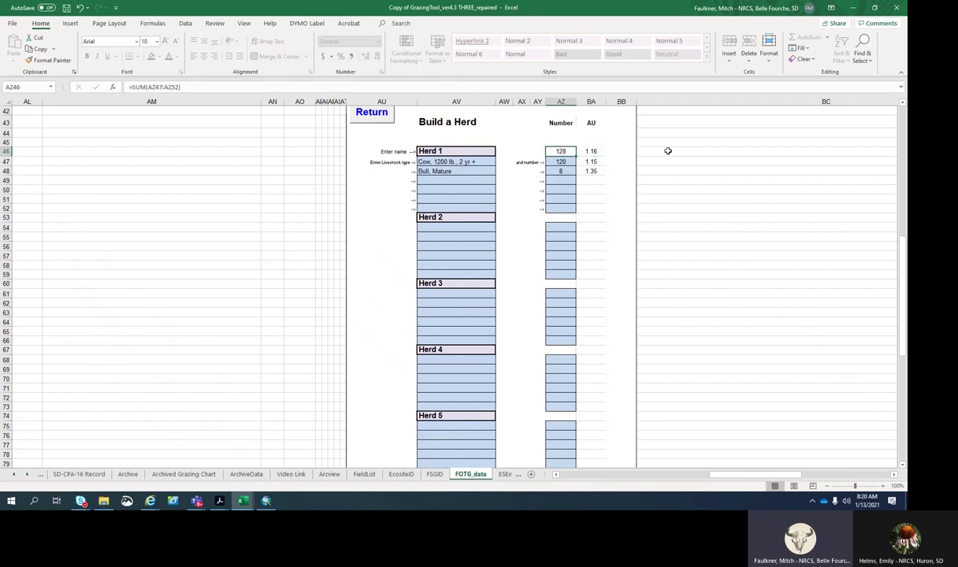
Return to the weekly schedule and assign Herd 1 with a number of 128 to the T-0 No Past field.
click(372, 116)
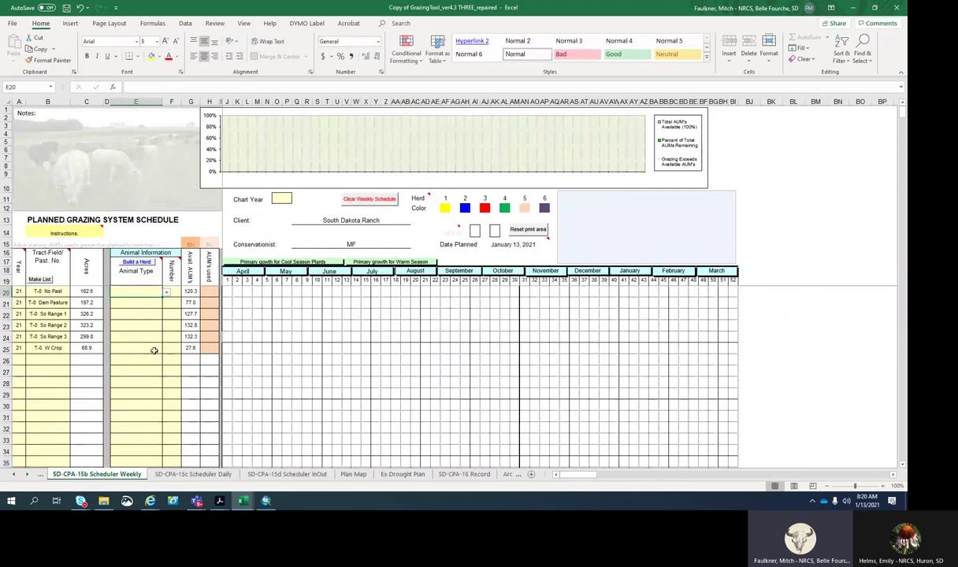
click(166, 293)
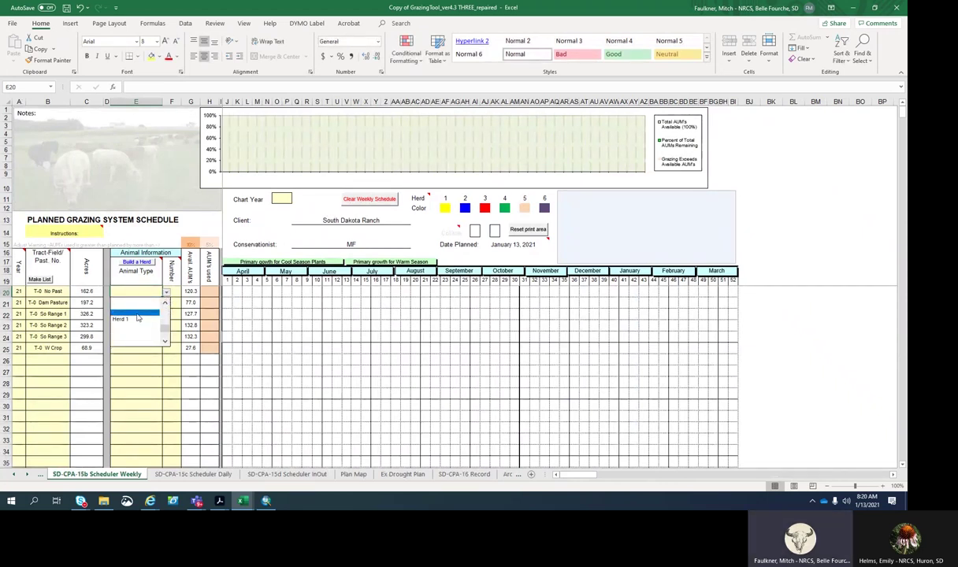
scroll(165, 331, down, 3)
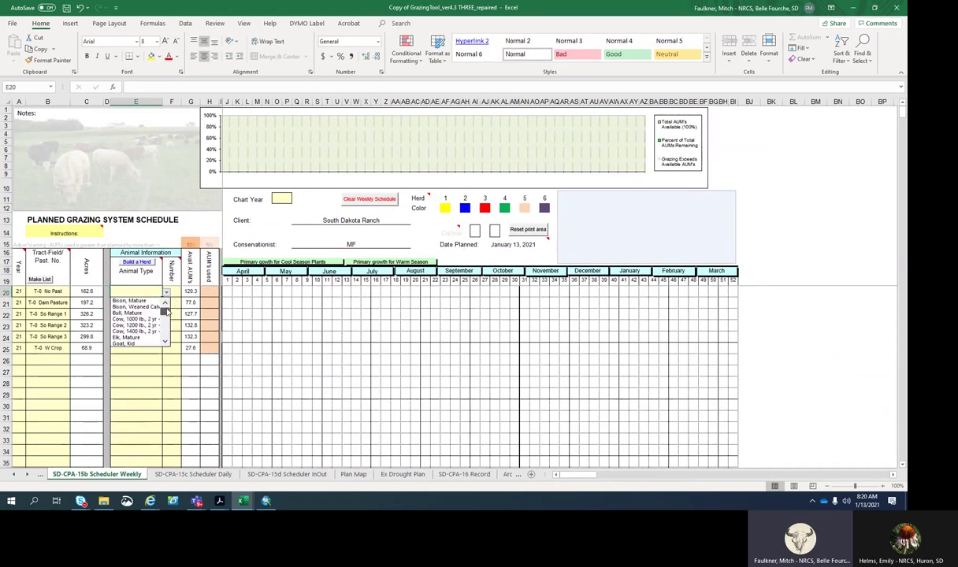
drag(168, 313, 165, 333)
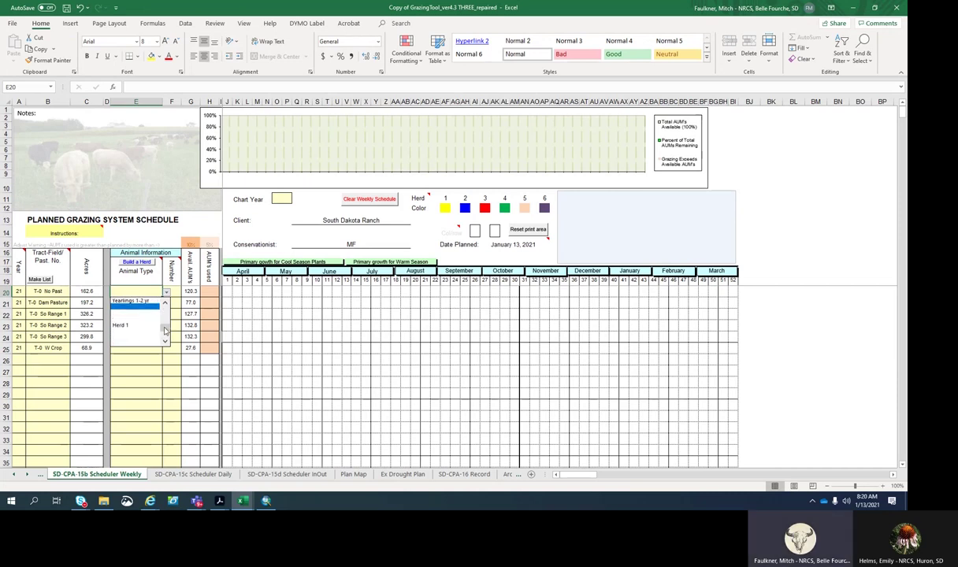
click(133, 331)
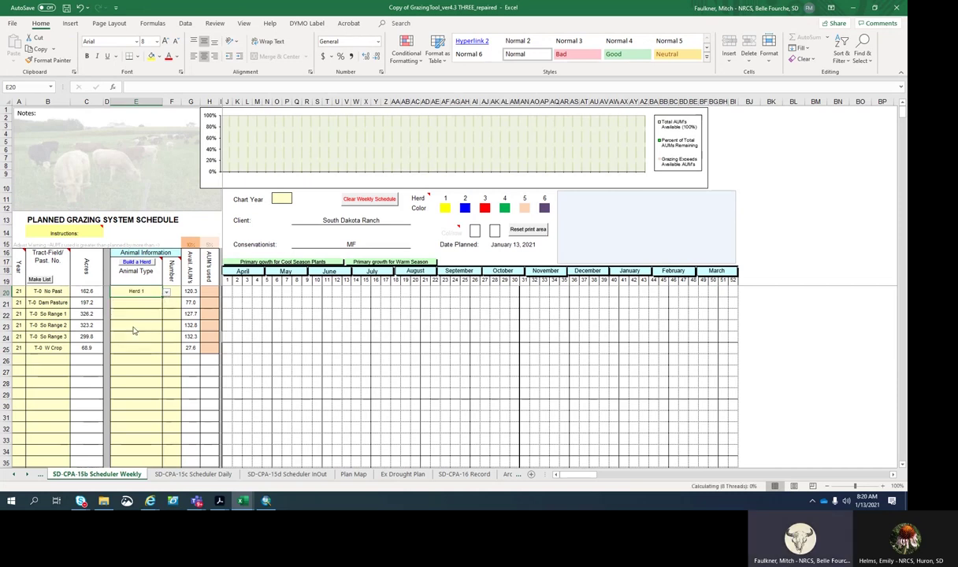
click(171, 291)
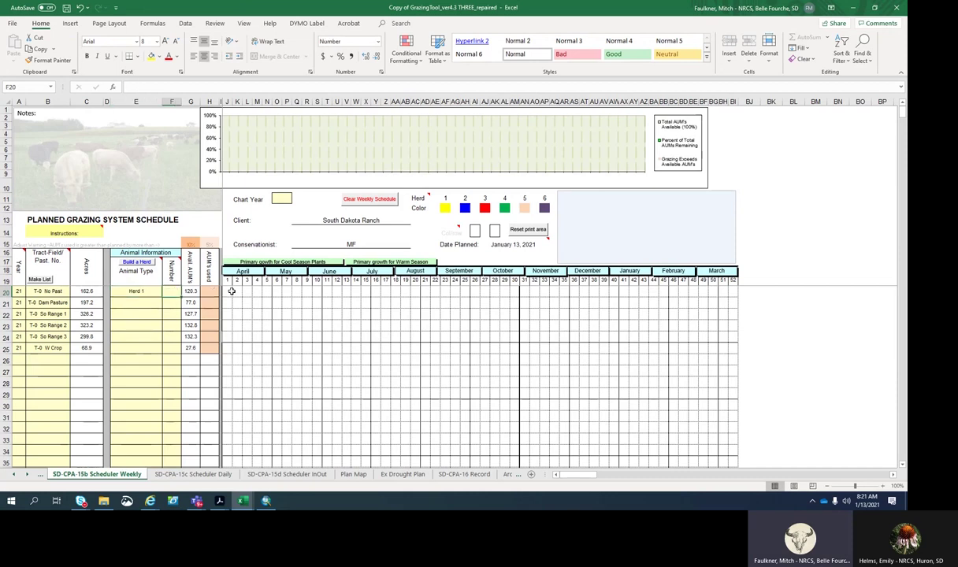
text(128)
click(267, 292)
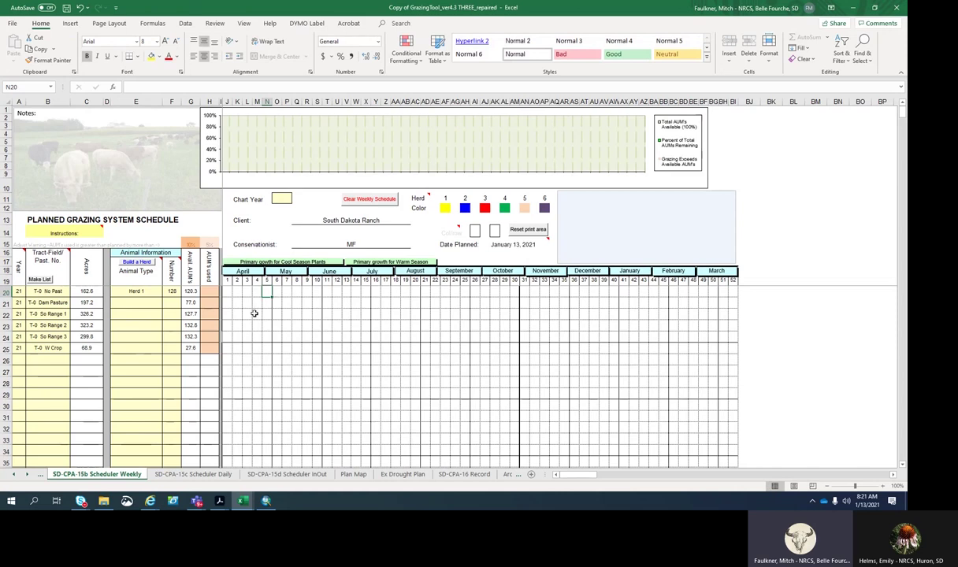
Assign Herd 1 with a number of 128 to every remaining pasture from T-0 Dam Pasture through T-0 W Crop.
click(146, 304)
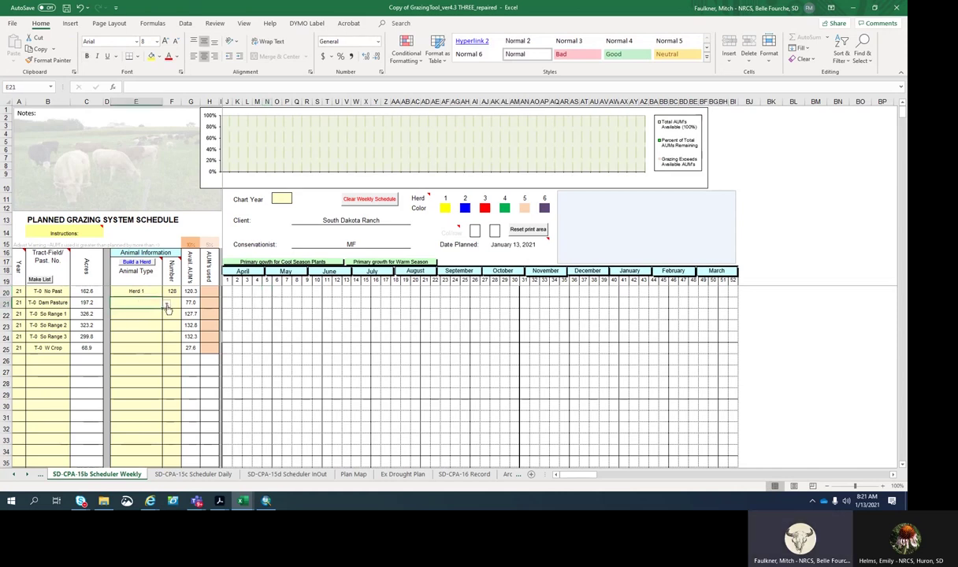
click(167, 304)
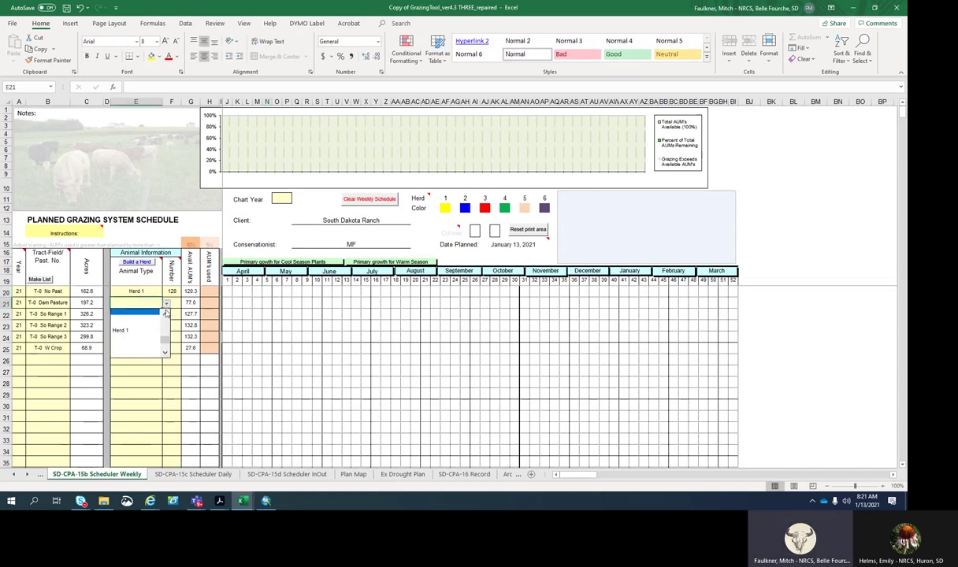
click(126, 330)
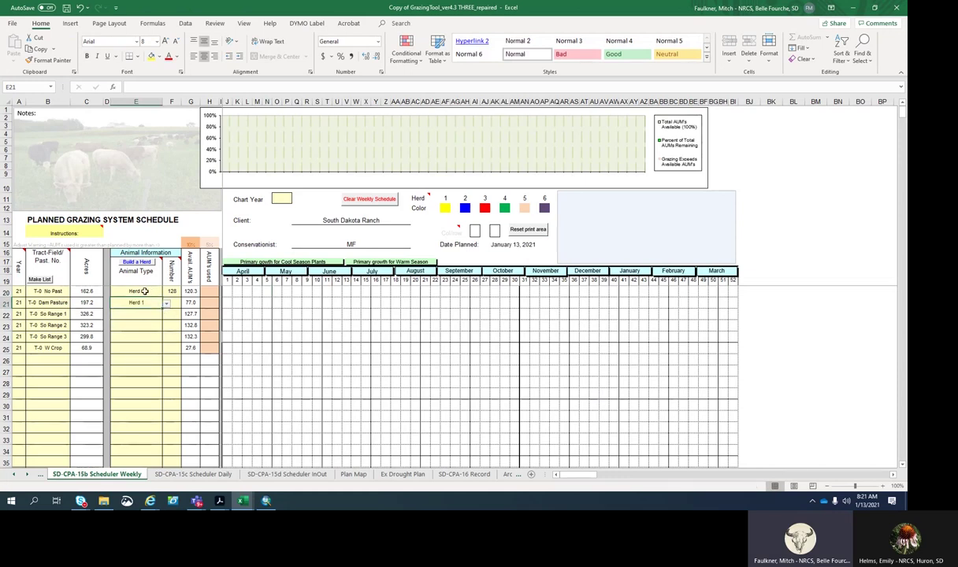
drag(144, 291, 161, 354)
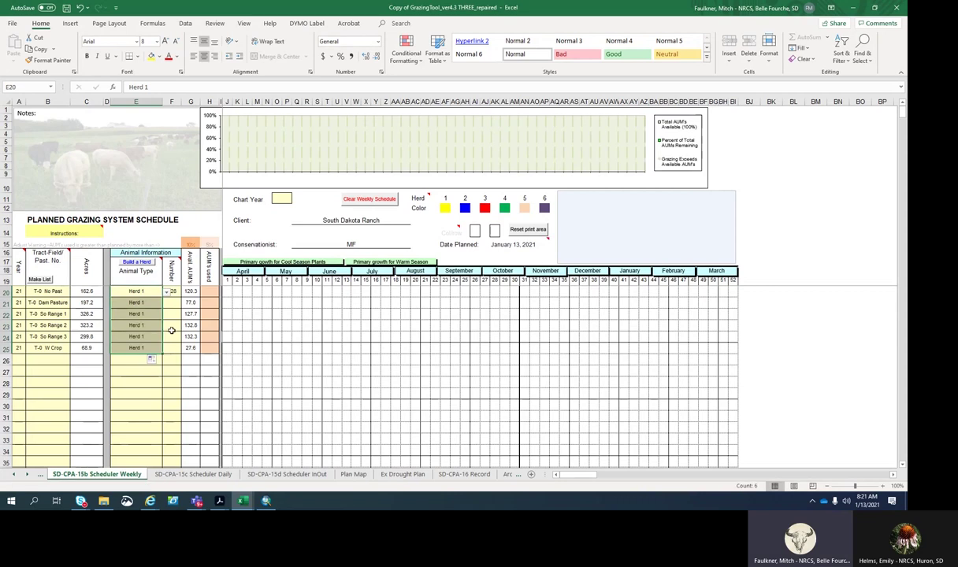
click(170, 291)
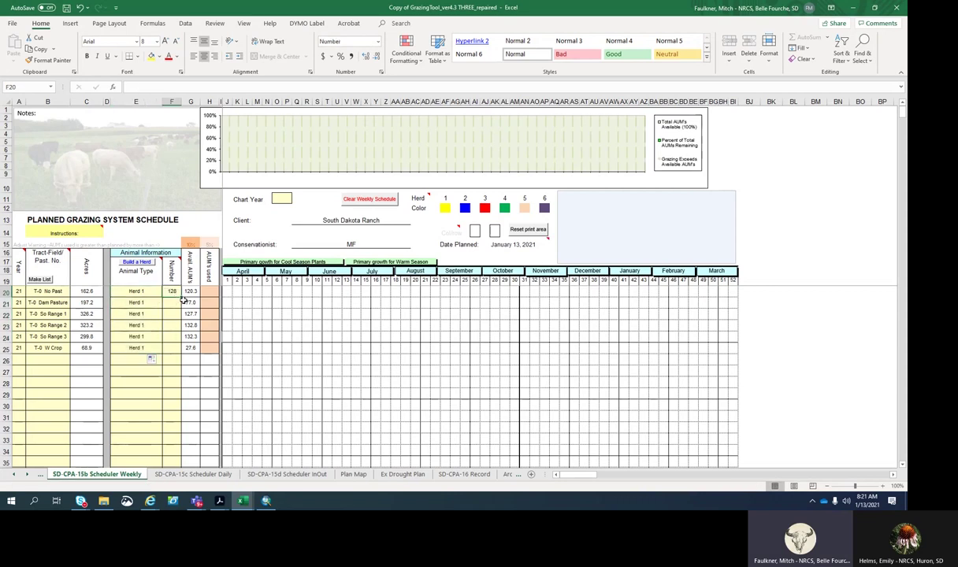
drag(180, 299, 183, 353)
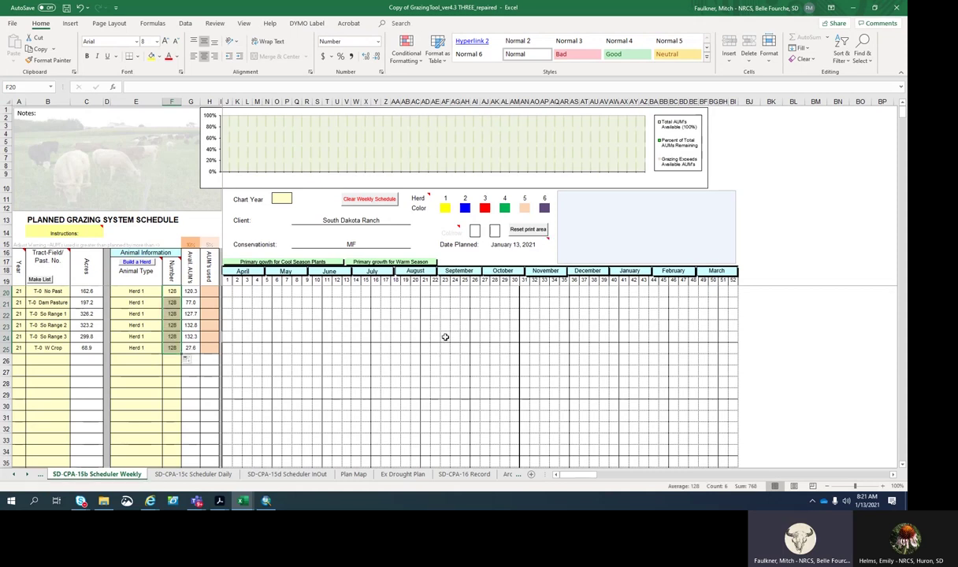
Set the chart year of the weekly schedule to 21.
click(413, 328)
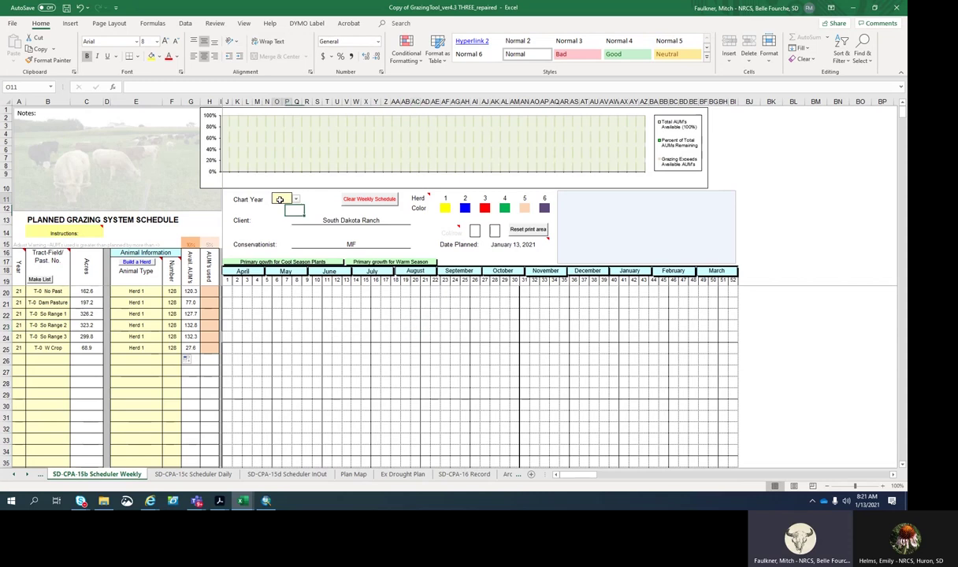
click(281, 202)
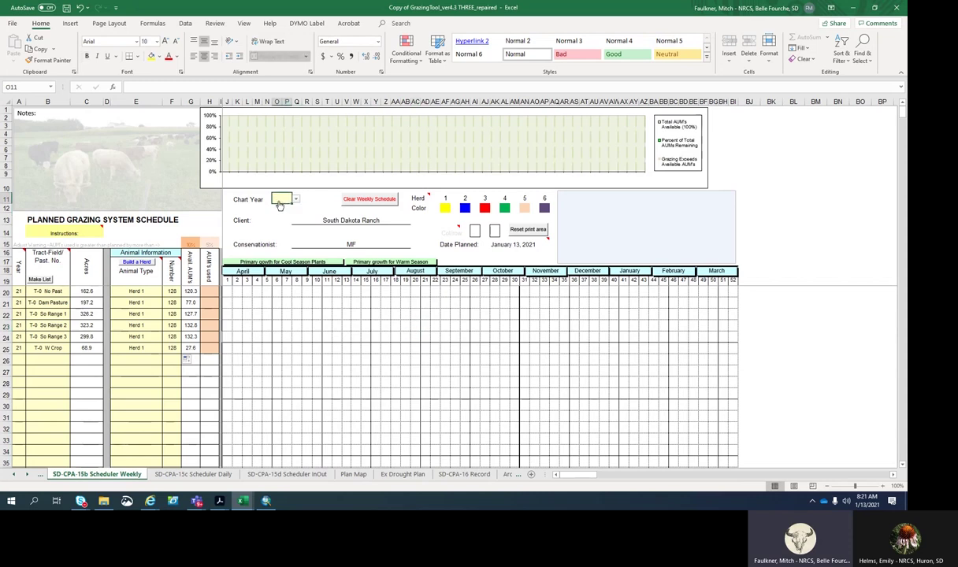
click(296, 200)
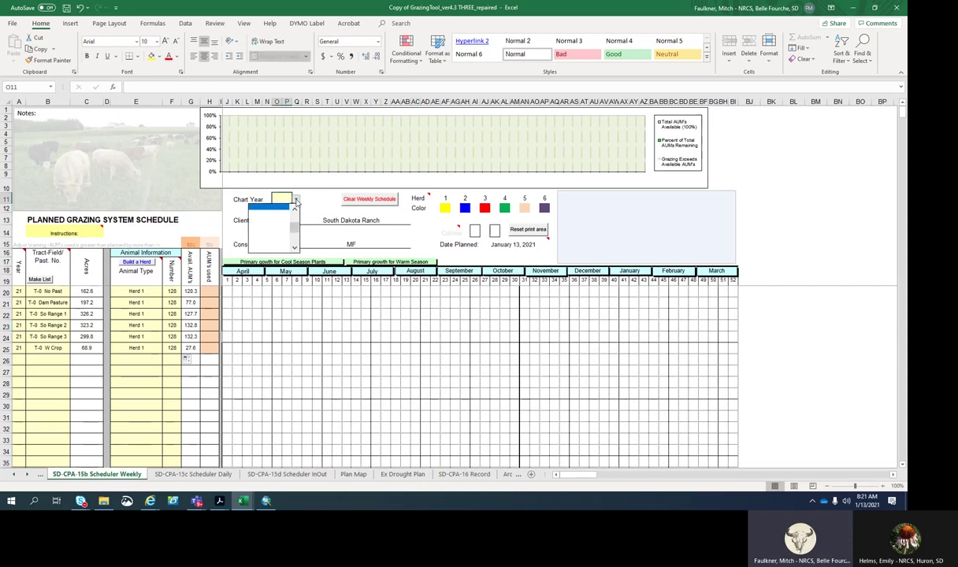
click(295, 223)
click(255, 208)
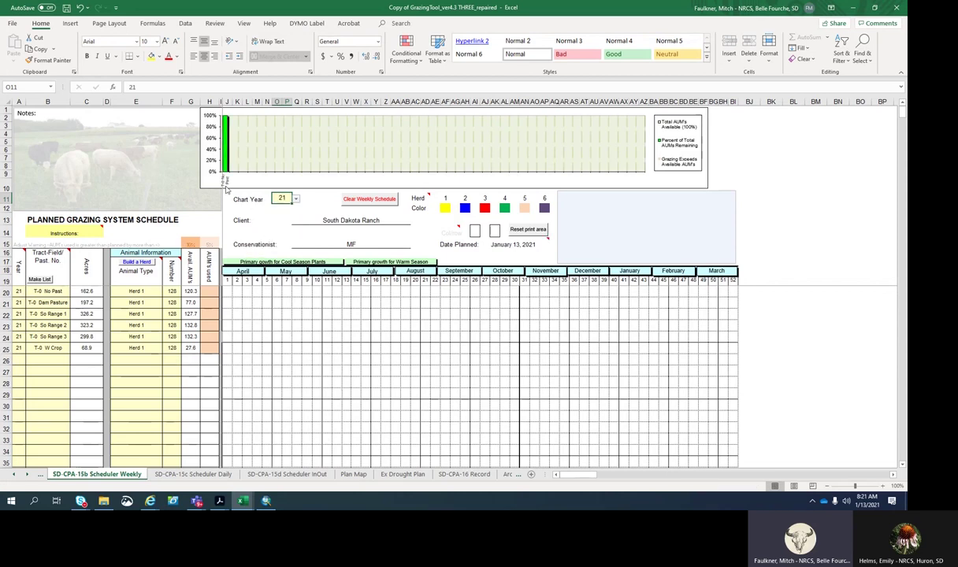
mouse_move(229, 121)
Schedule the T-0 No Past field for grazing in weeks 7, 8 and 9 by entering herd code 1 in each.
click(288, 288)
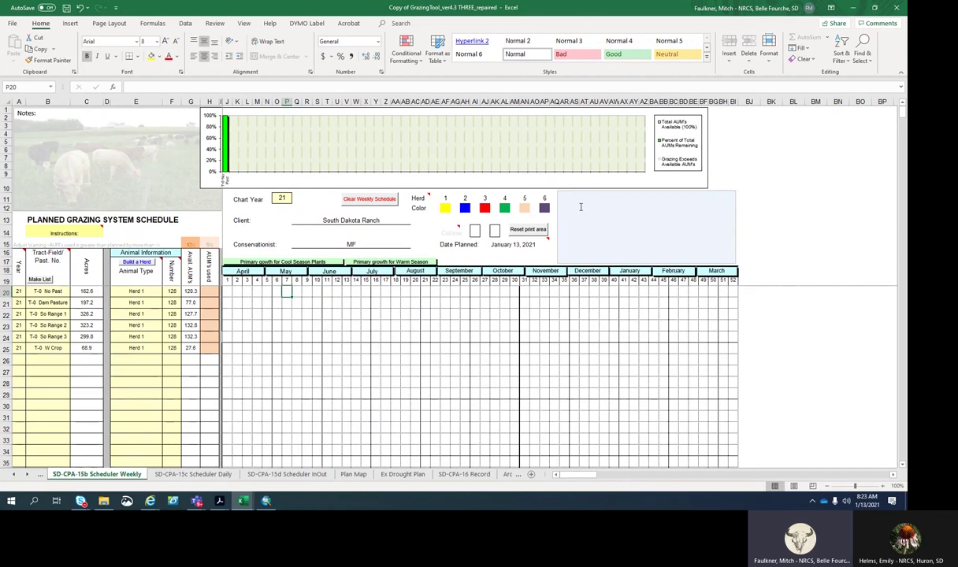
text(1)
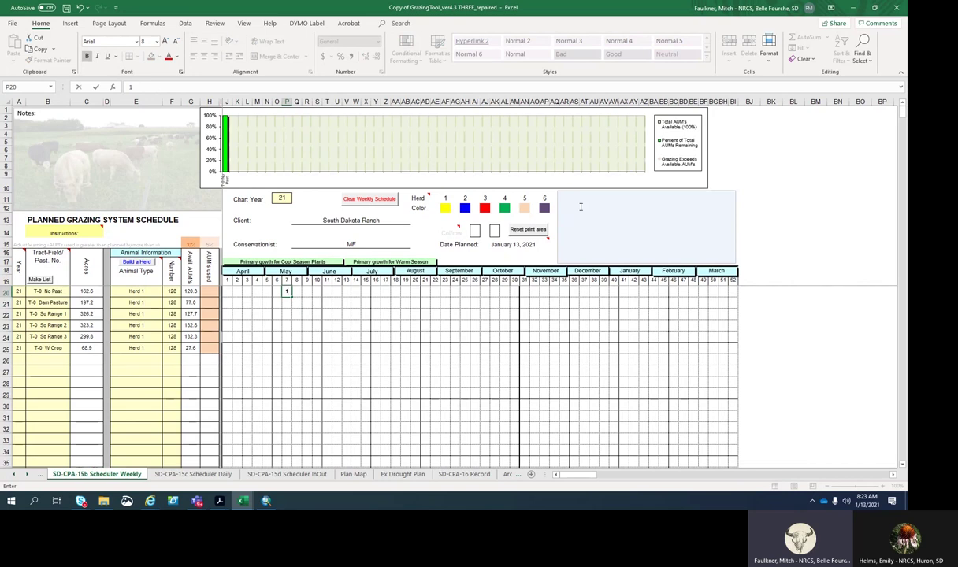
key(Tab)
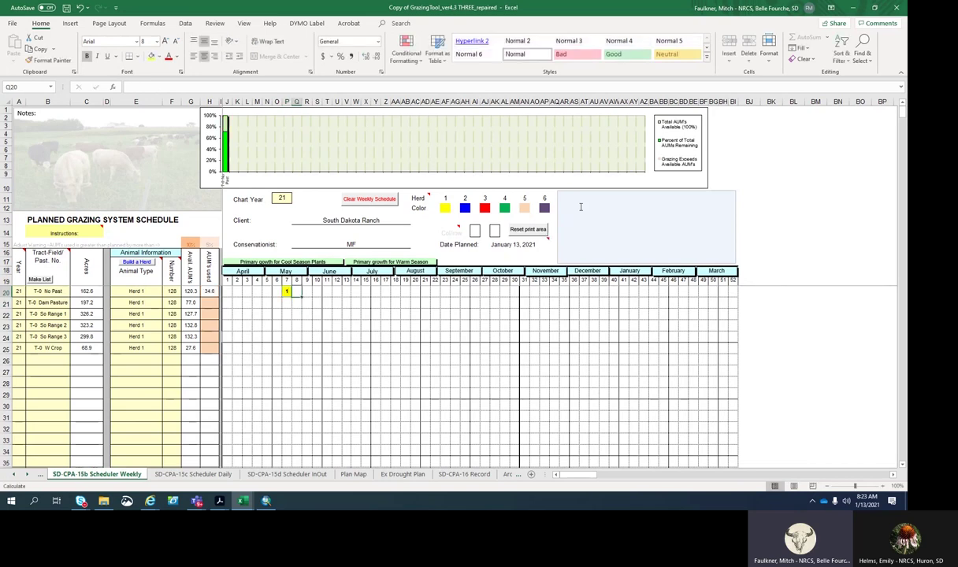
text(2)
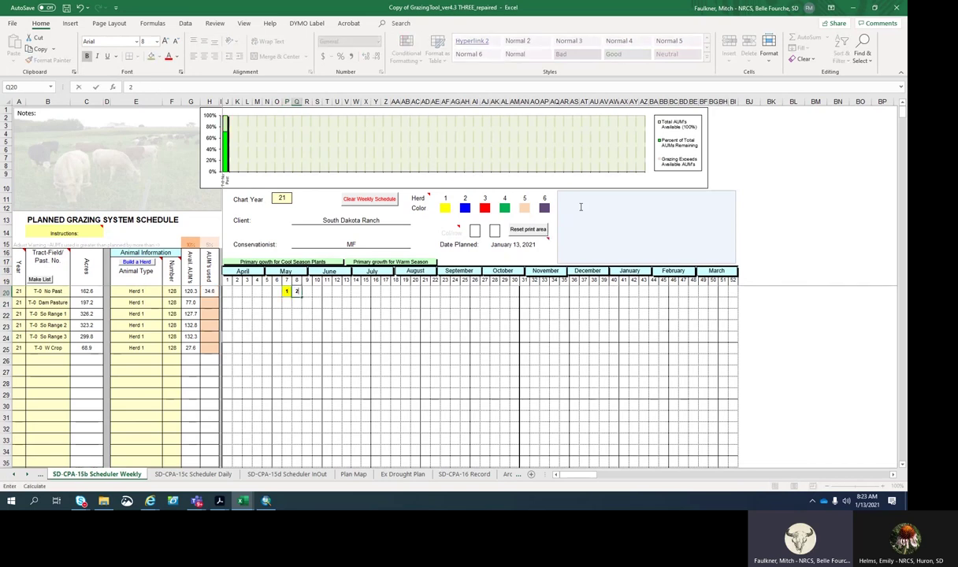
key(ctrl+Return)
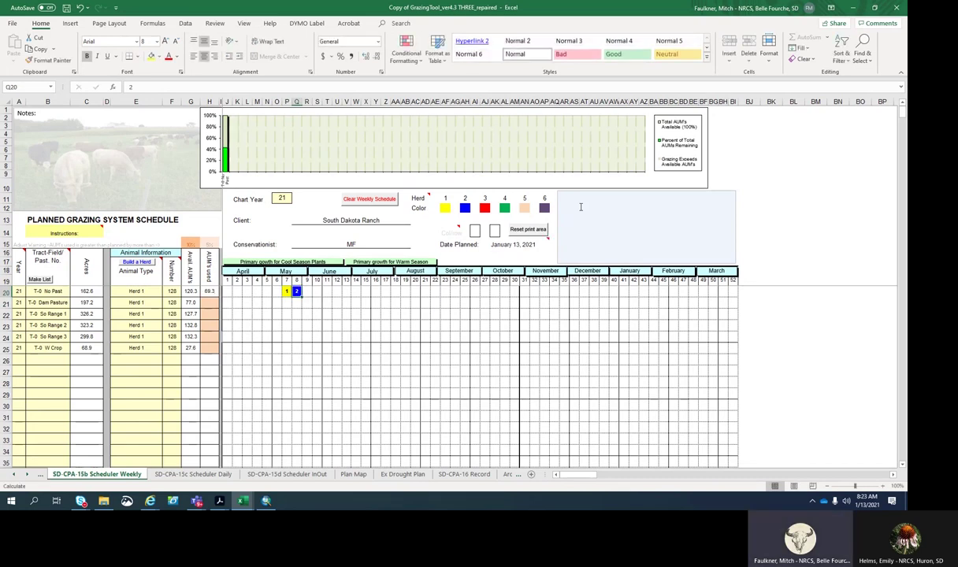
text(1)
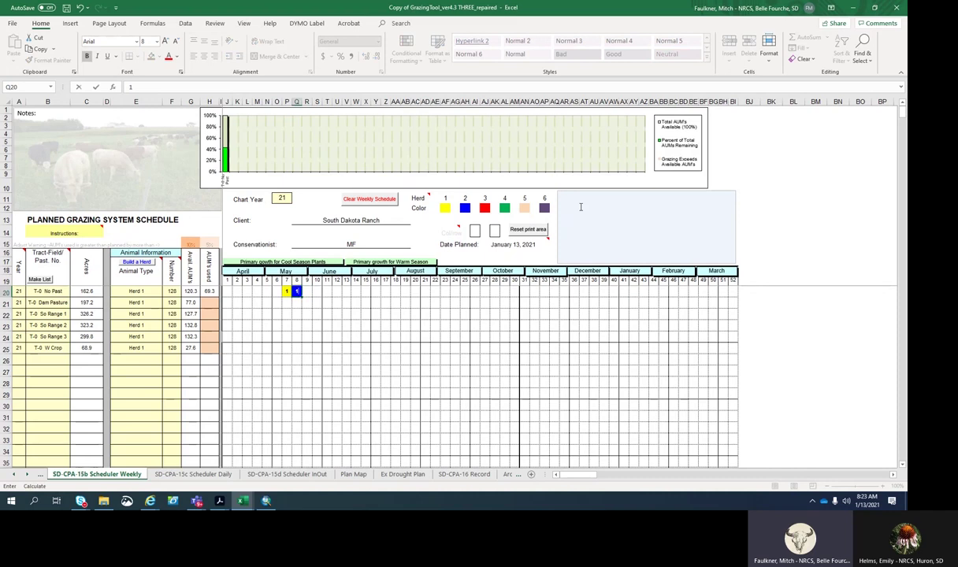
key(Tab)
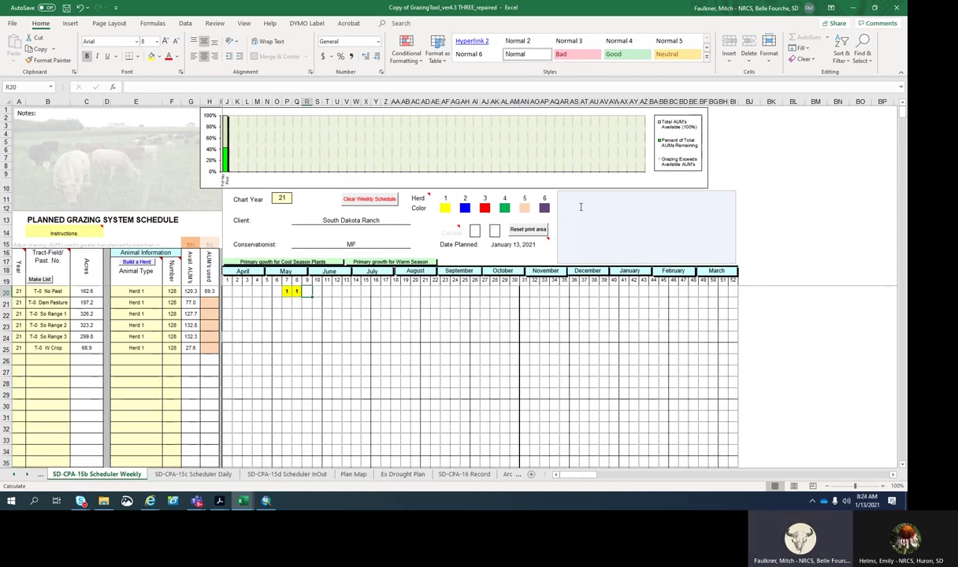
text(1)
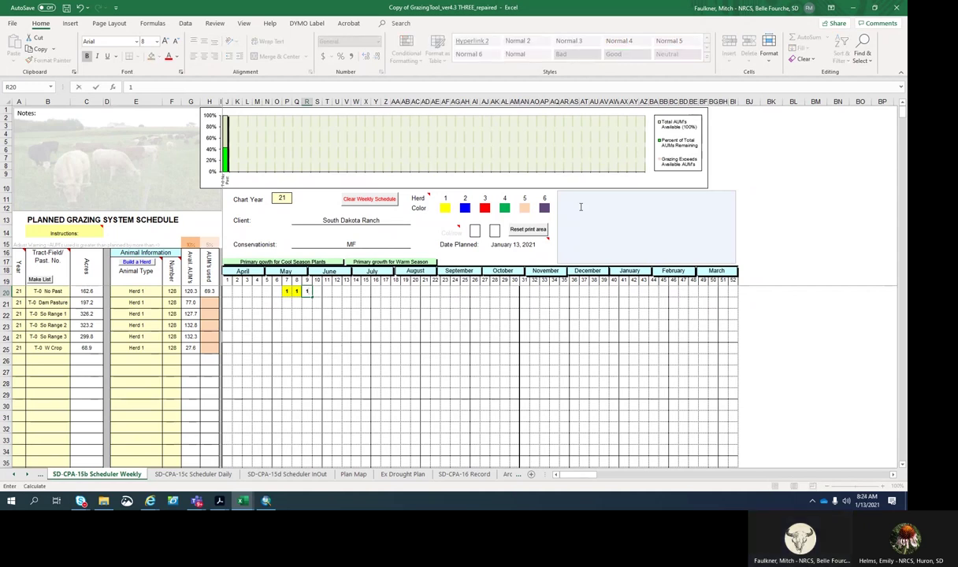
key(Tab)
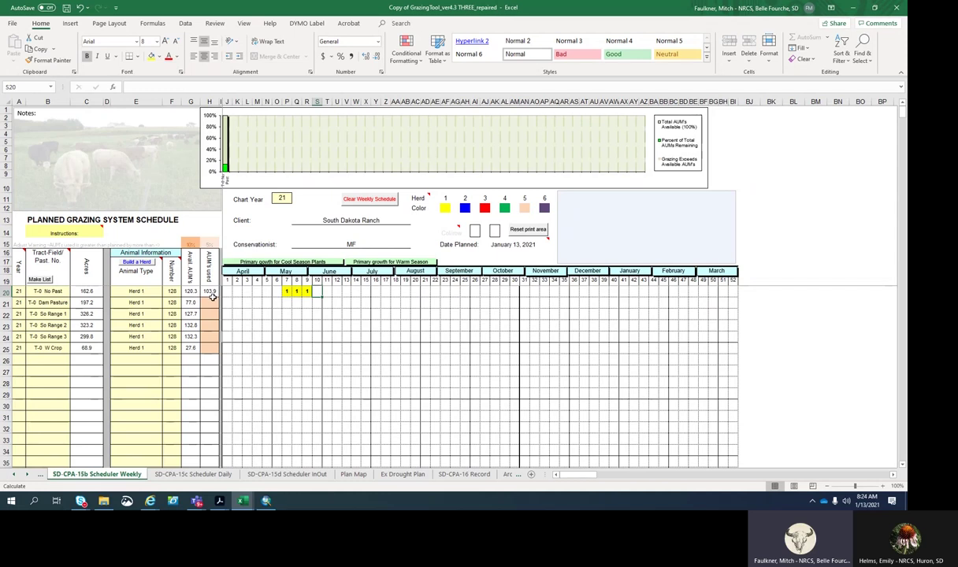
Try a fourth grazing week with herd code 1 in T-0 No Past at week 10, and clear it again.
text(1)
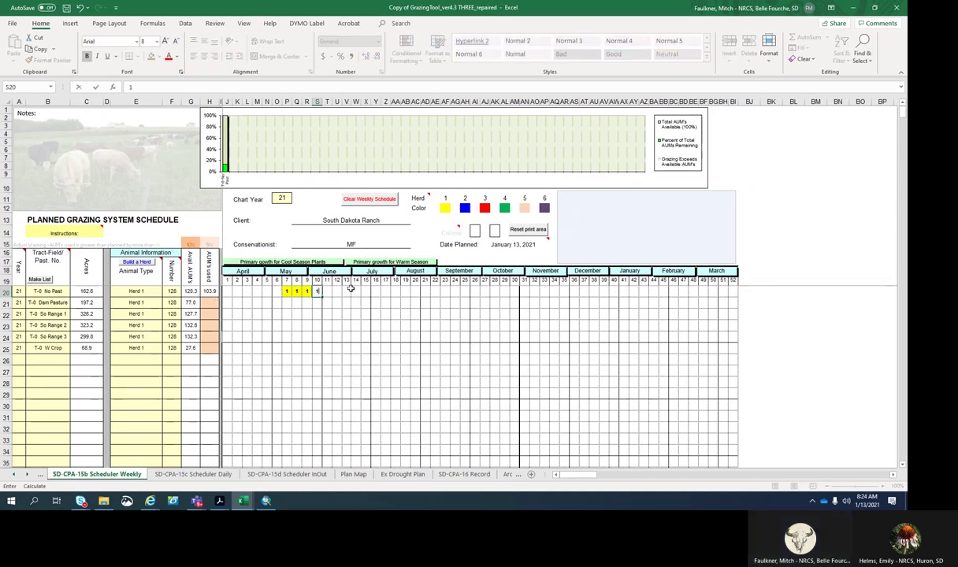
click(345, 295)
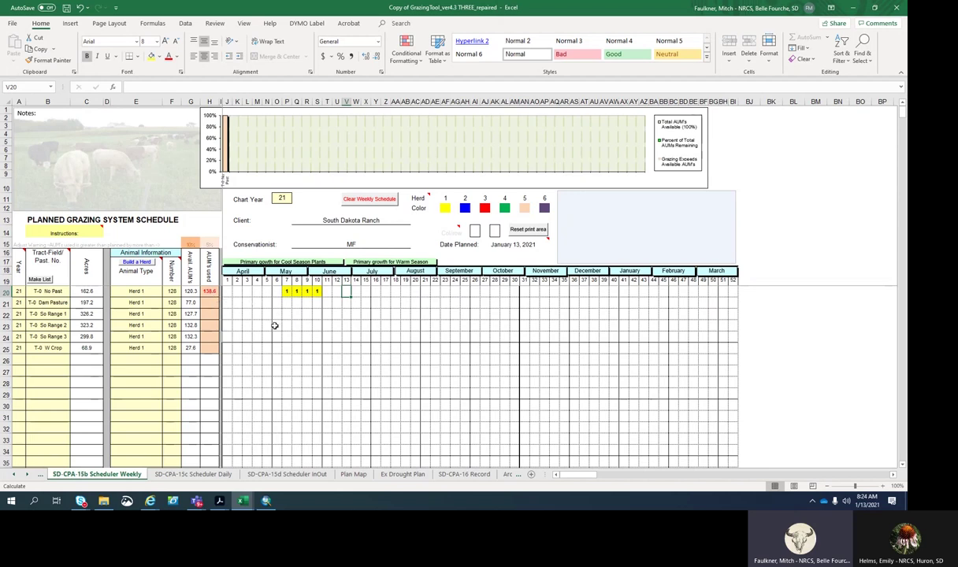
click(316, 291)
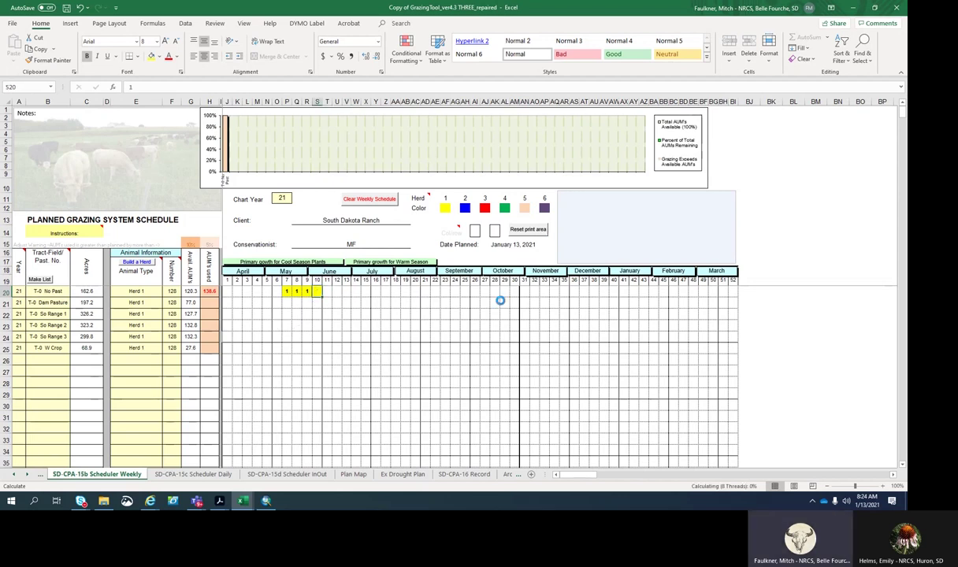
key(Delete)
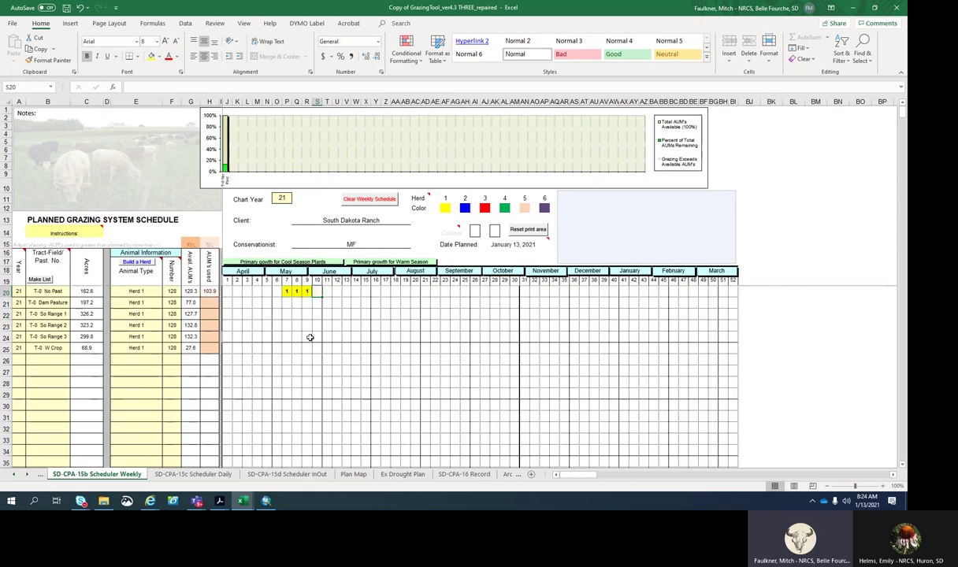
Schedule T-0 Dam Pasture for grazing in weeks 10 and 11 with herd code 1.
click(307, 292)
click(317, 304)
text(1)
key(Tab)
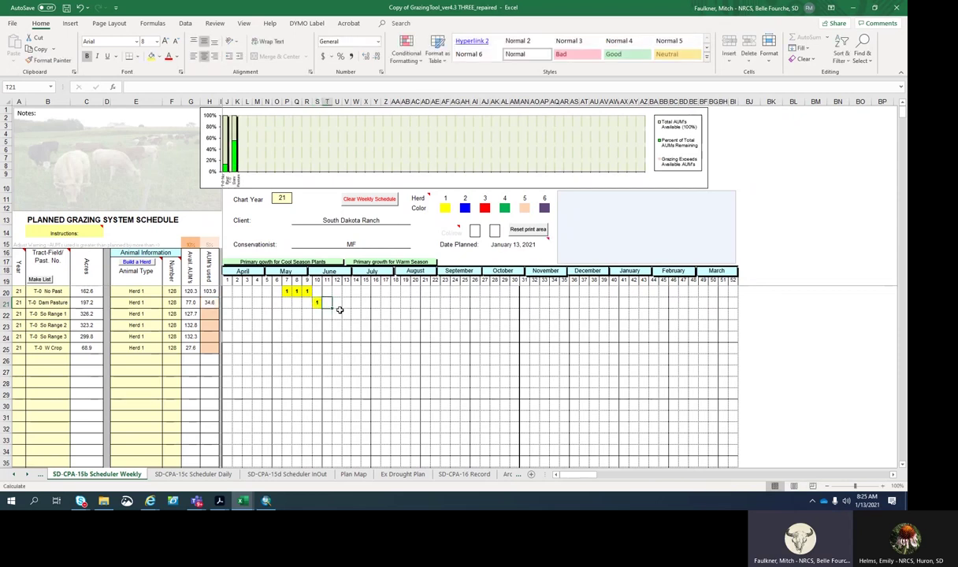
text(1)
click(344, 304)
text(1)
key(Escape)
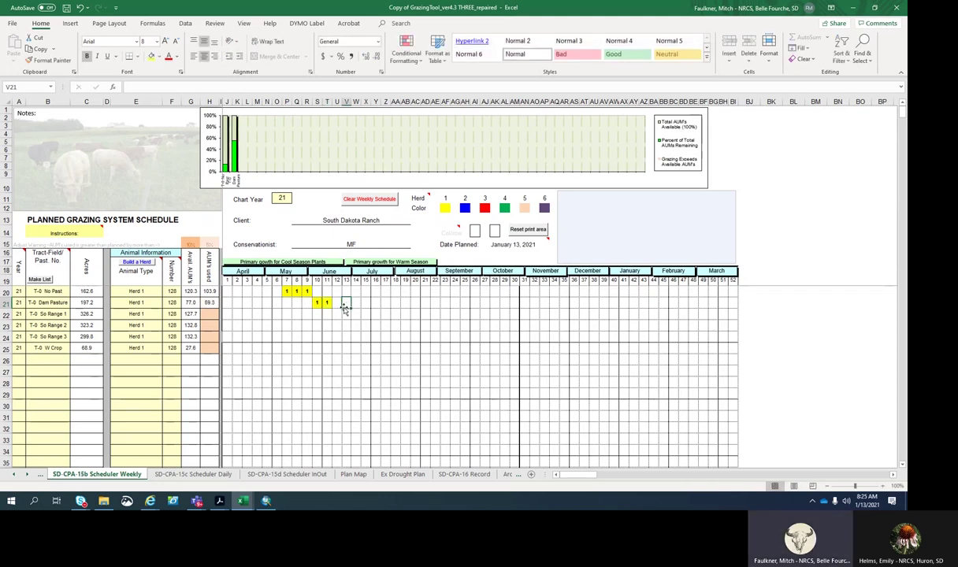
Try a third grazing week with herd code 1 in T-0 Dam Pasture at week 12, and clear it again.
key(Left)
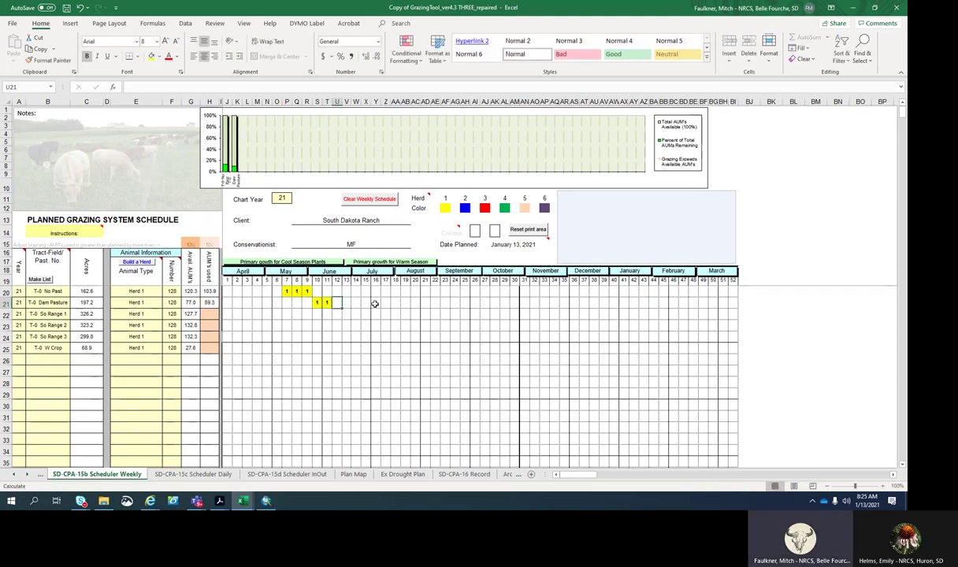
text(1)
click(356, 305)
click(335, 303)
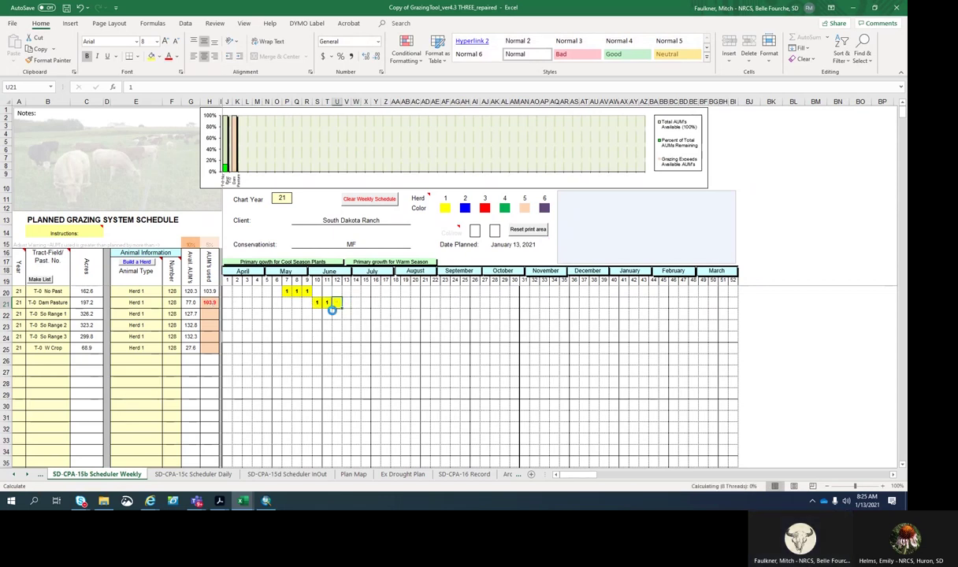
key(Delete)
Schedule T-0 So Range 1 for grazing in weeks 12 through 15 with herd code 1.
click(338, 312)
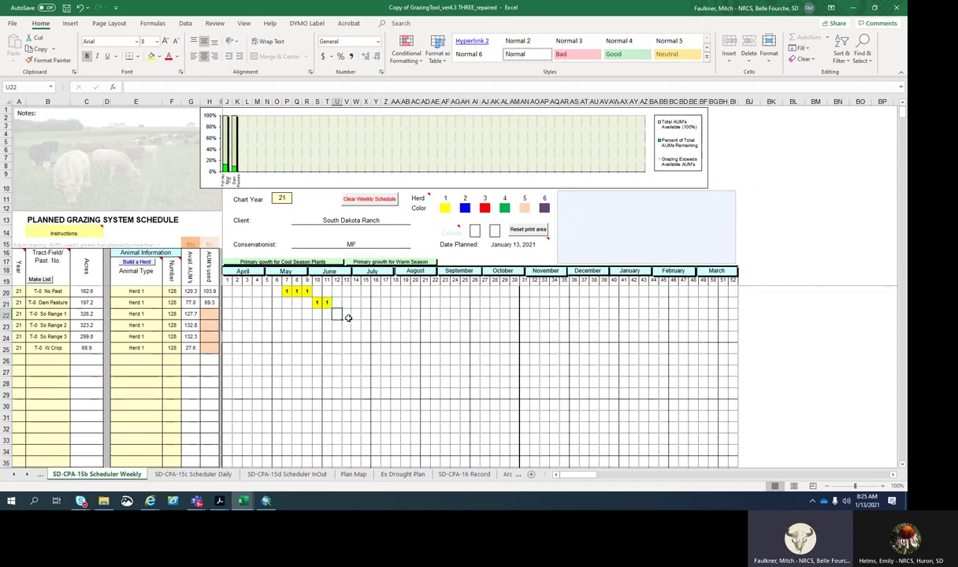
text(1)
key(Tab)
text(1)
key(Tab)
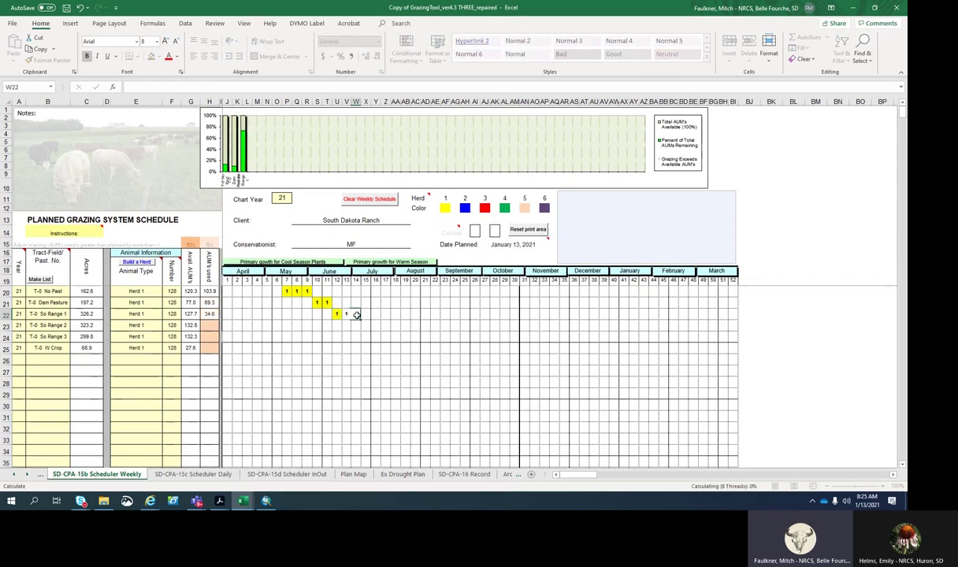
text(1)
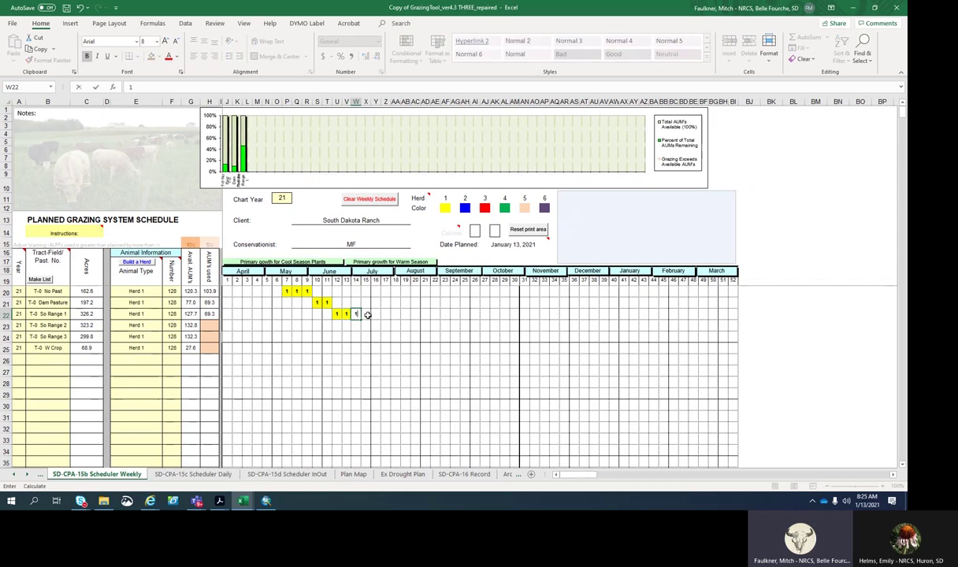
key(Tab)
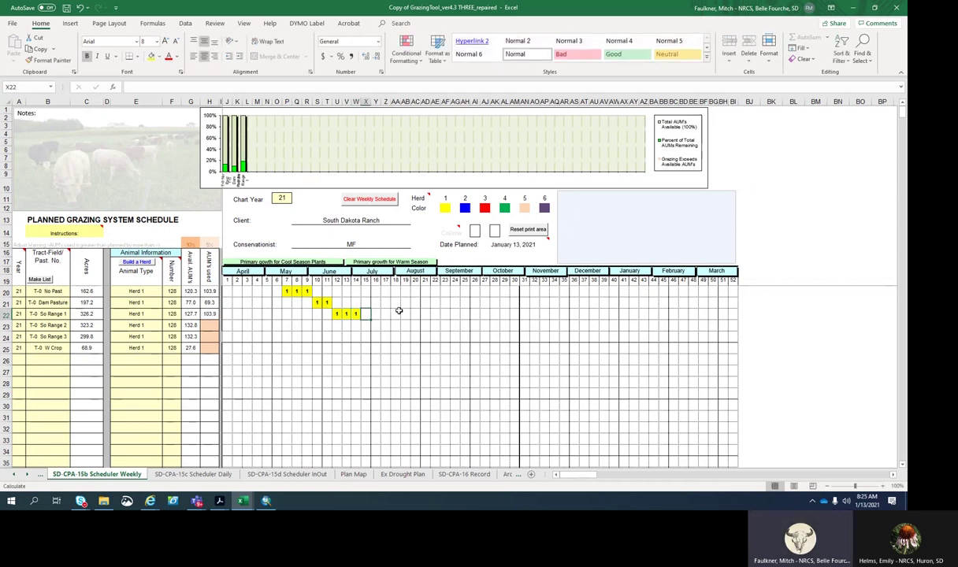
text(1)
click(401, 314)
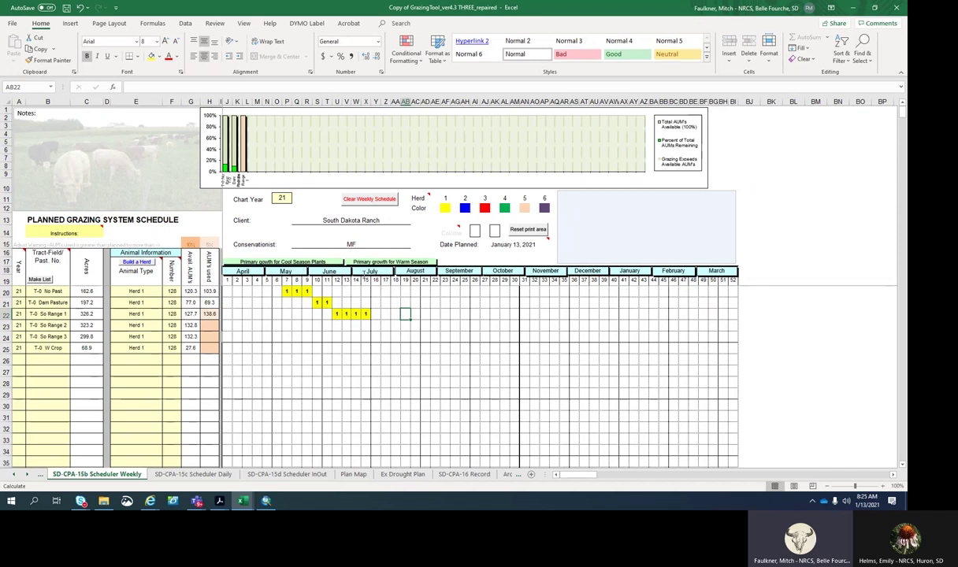
Check the AUMs used for T-0 So Range 1 and the two percentage thresholds of the AUM overuse warning.
click(209, 314)
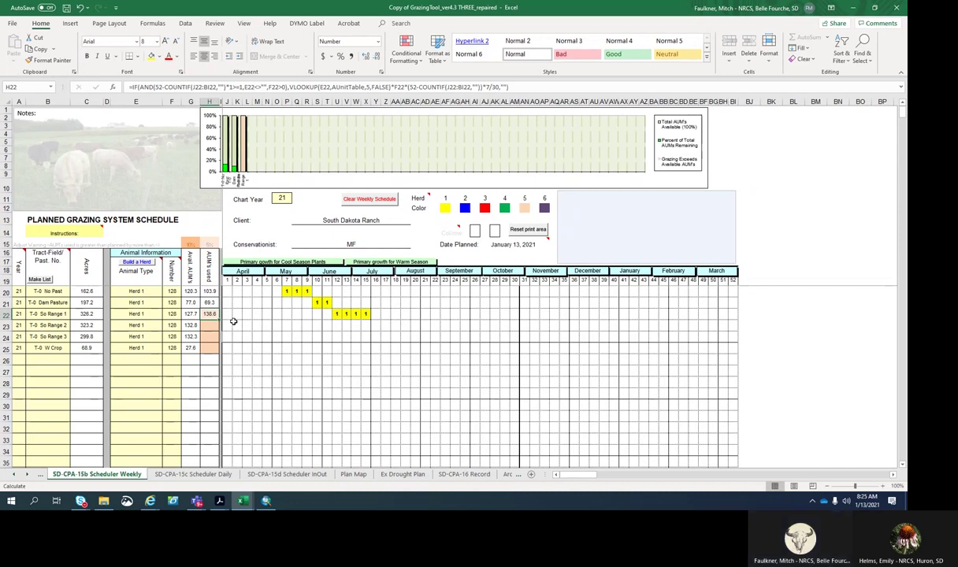
click(188, 243)
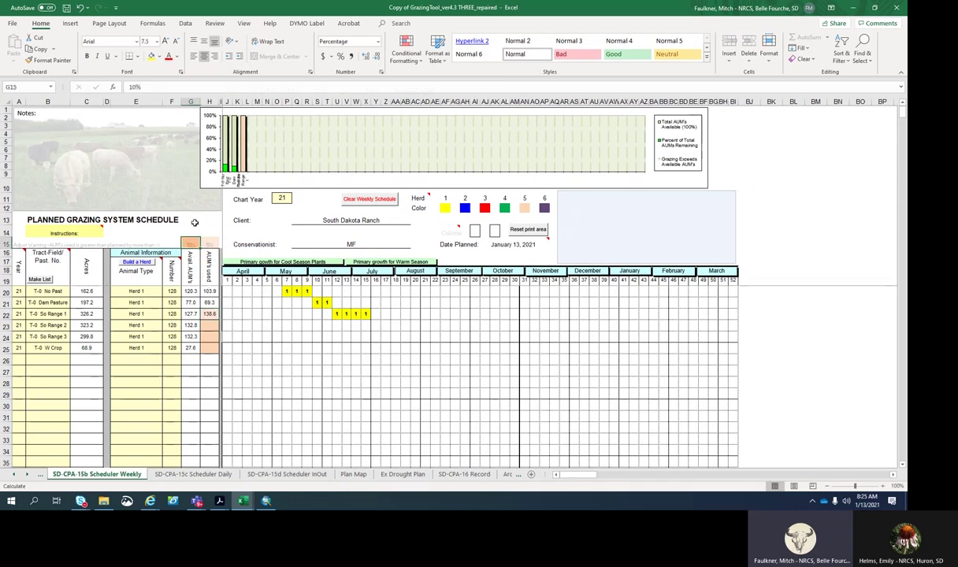
click(211, 245)
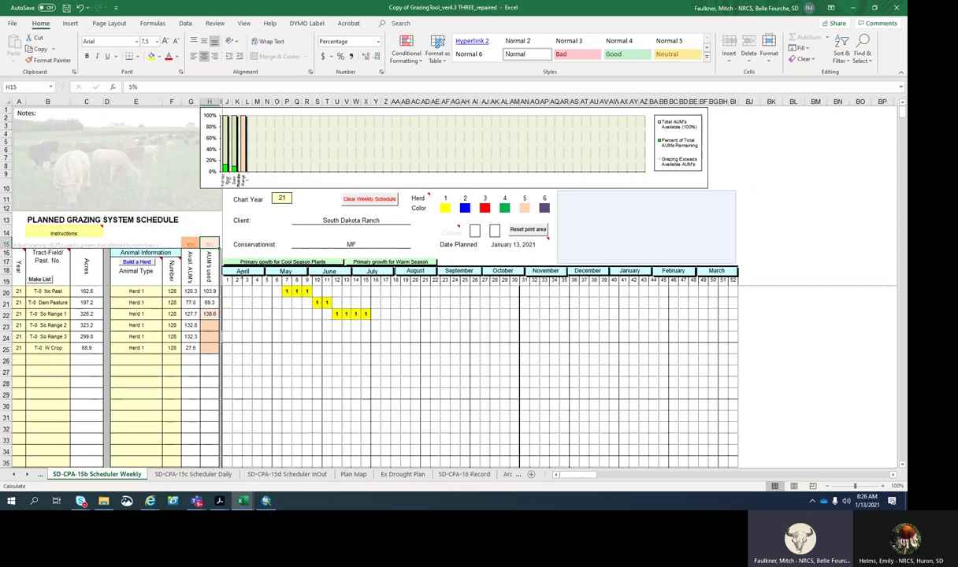
Try a fifth grazing week with herd code 1 in T-0 So Range 1 at week 16, and clear it again.
click(206, 312)
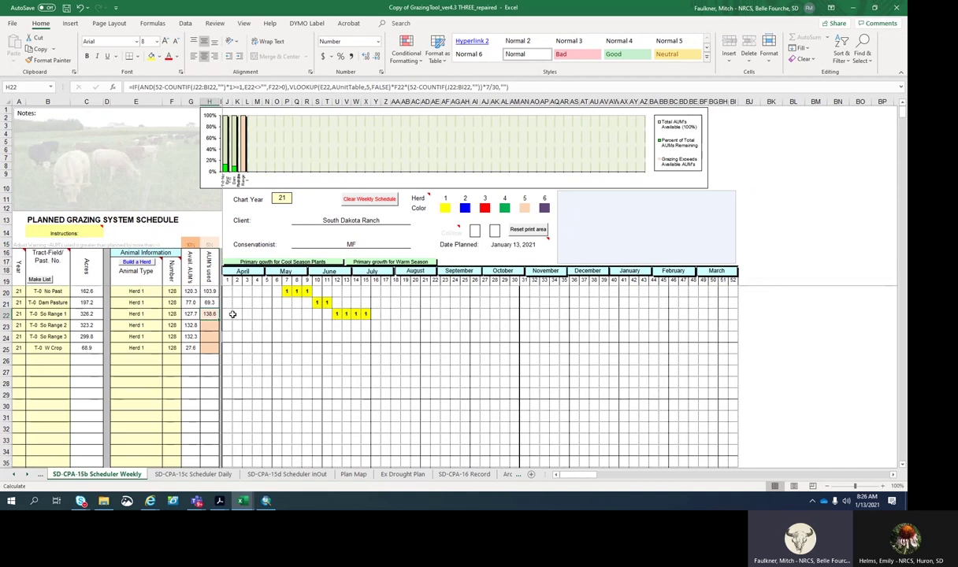
click(378, 314)
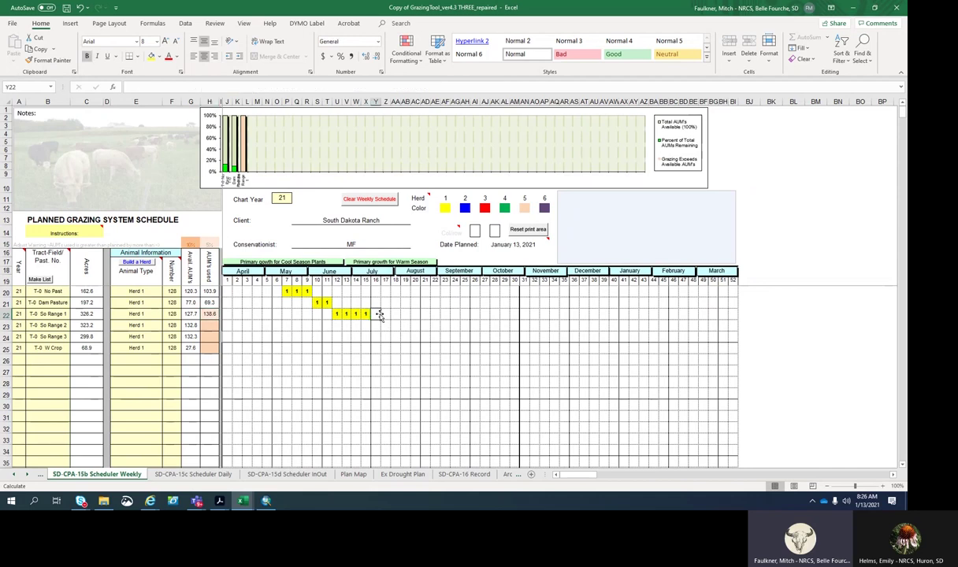
text(1)
click(394, 314)
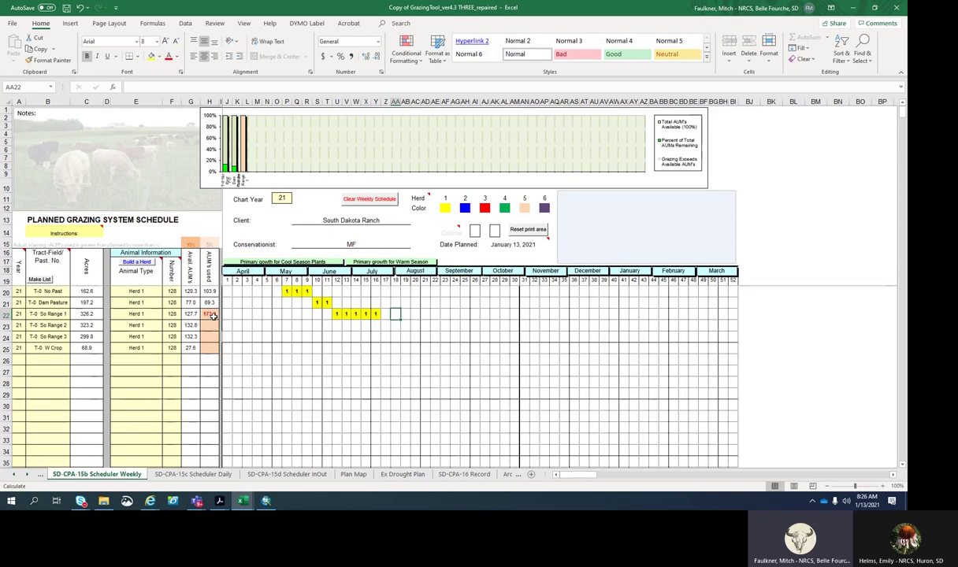
click(377, 314)
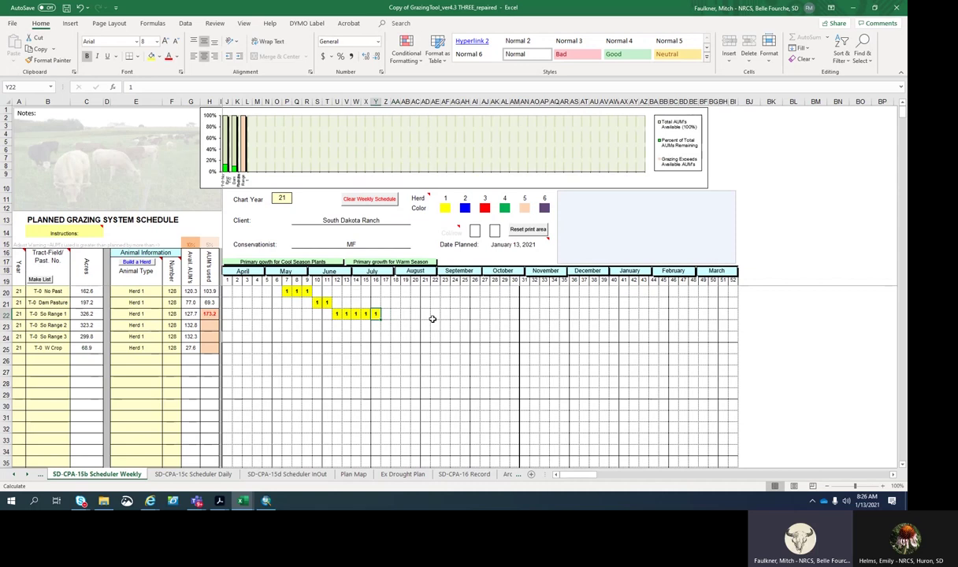
key(Delete)
Schedule T-0 So Range 2 for grazing in weeks 16 through 19 with herd code 1.
key(Down)
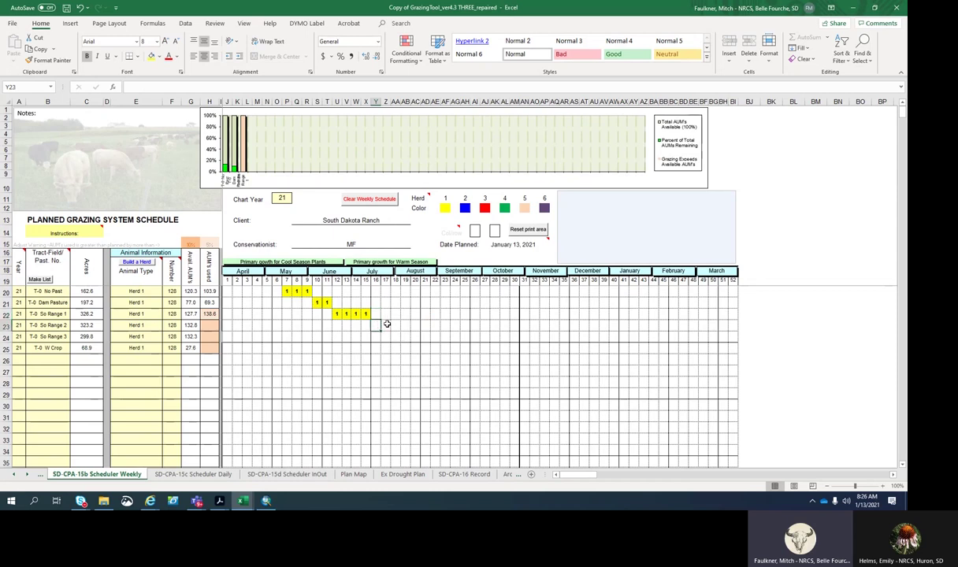
text(1)
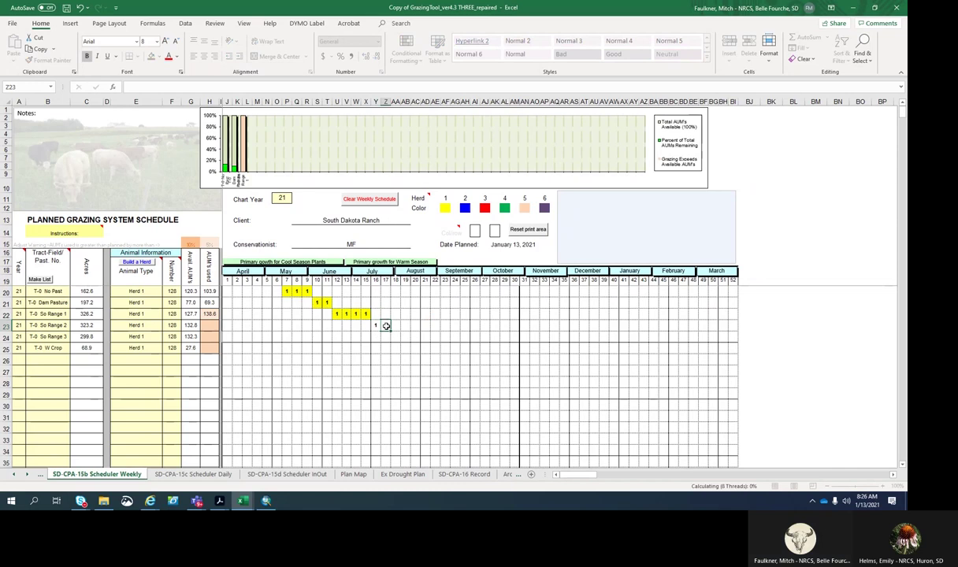
key(Tab)
text(1)
click(396, 325)
text(1)
click(405, 326)
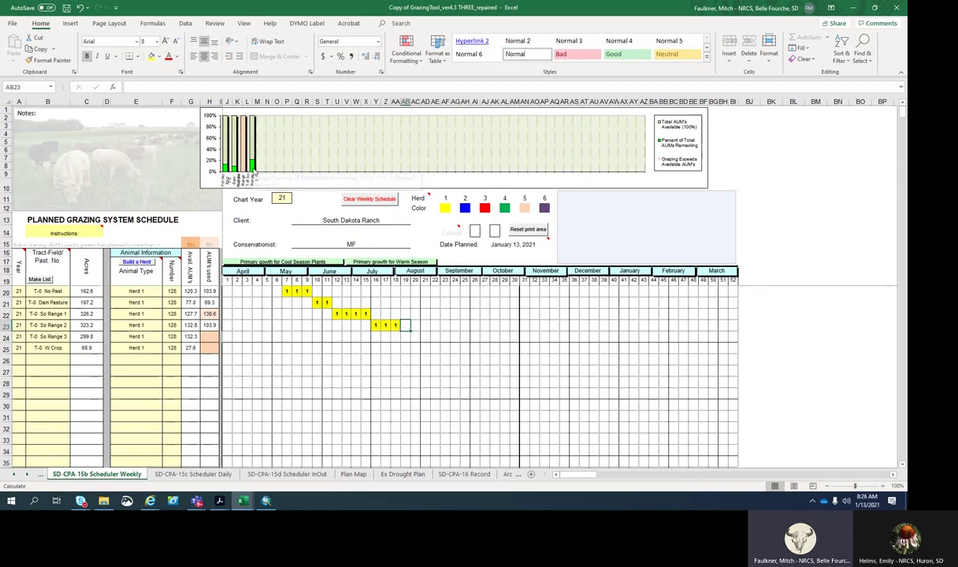
text(1)
key(Tab)
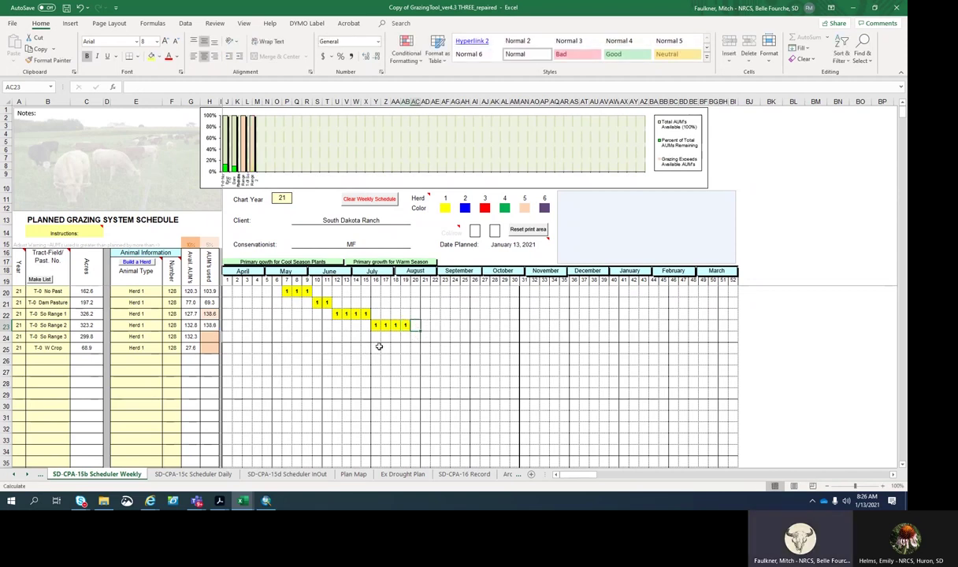
Schedule T-0 So Range 3 for grazing in weeks 20 through 23 with herd code 1.
click(418, 336)
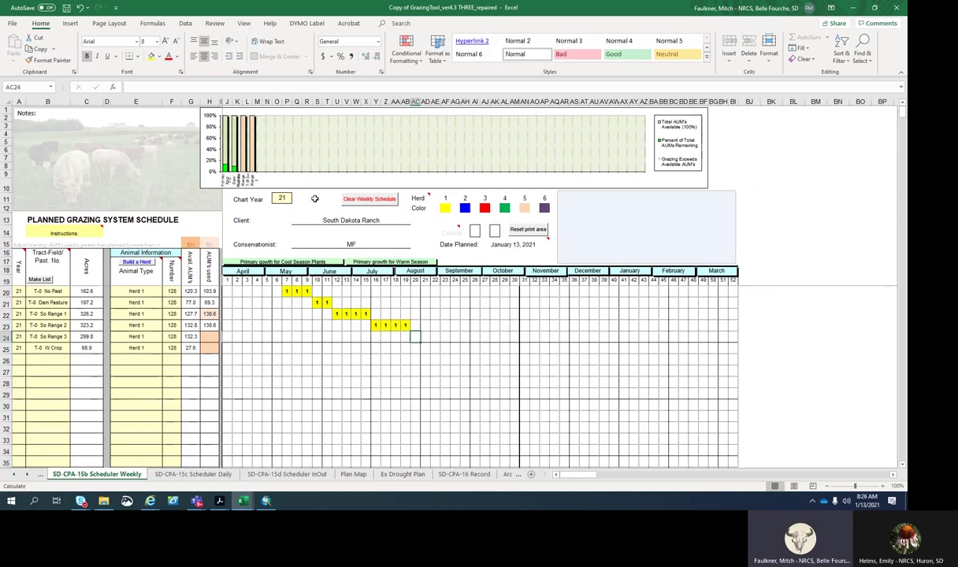
double_click(416, 336)
text(1)
key(Tab)
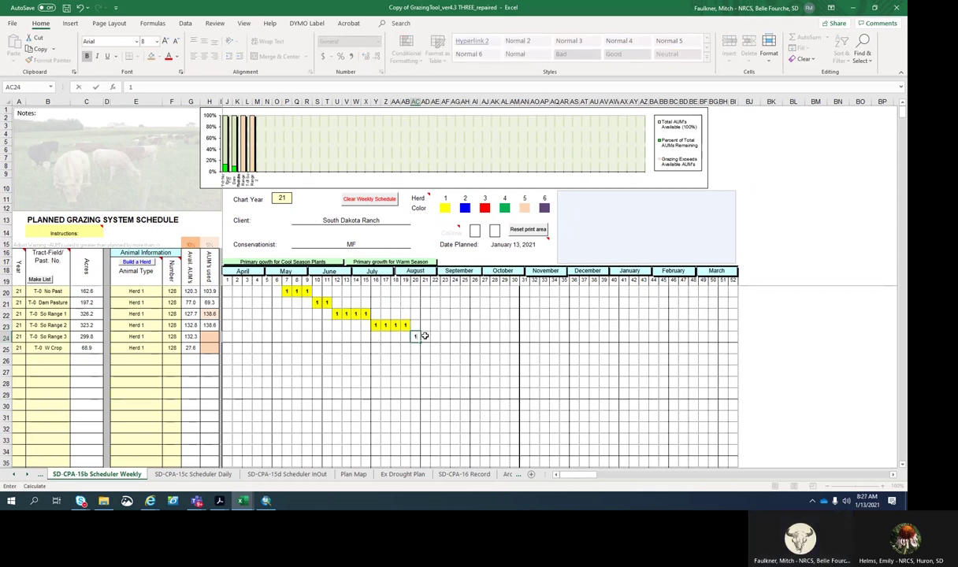
text(1)
key(Tab)
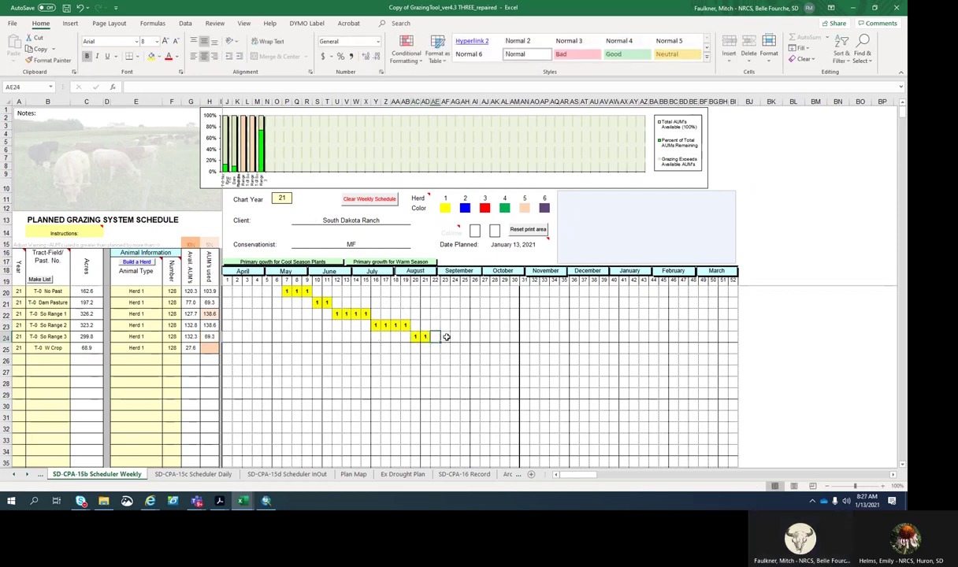
text(1)
key(Tab)
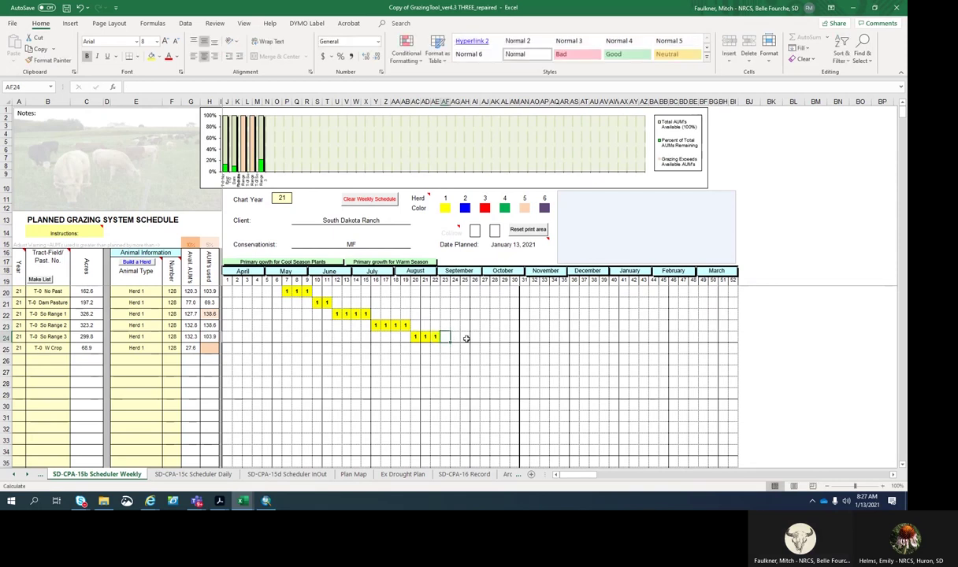
text(1)
key(Tab)
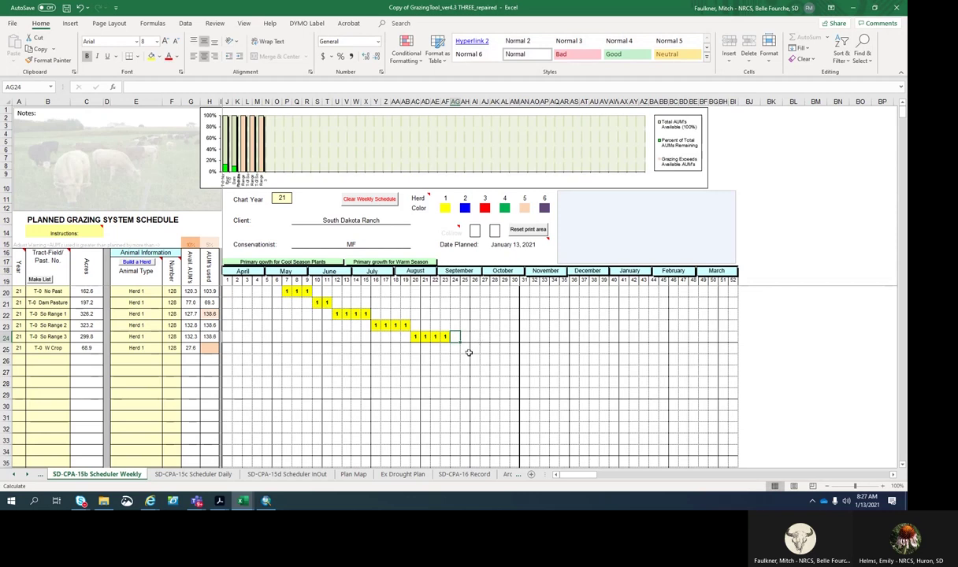
Schedule T-0 W Crop for grazing in week 24 with herd code 1.
click(452, 348)
text(1)
key(Tab)
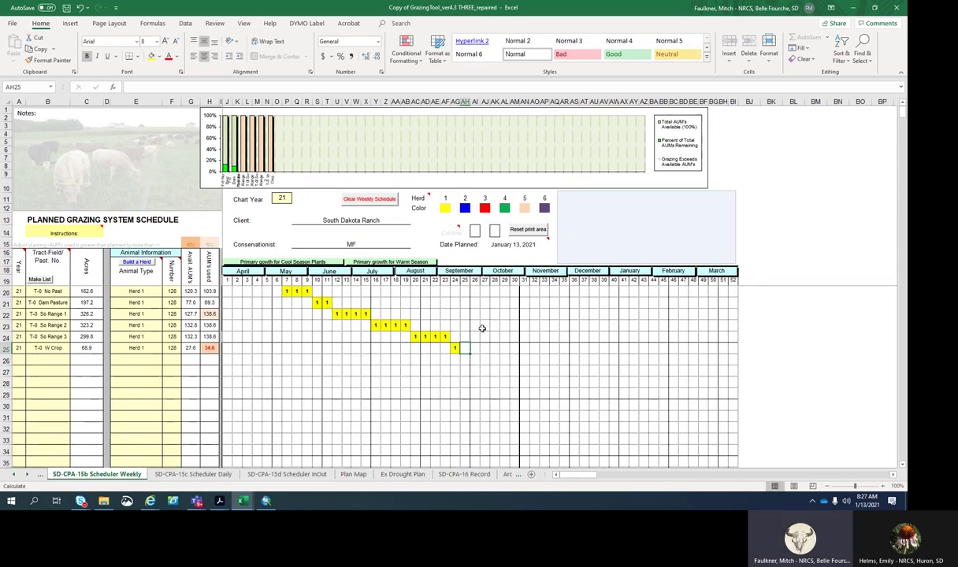
scroll(479, 321, down, 1)
scroll(479, 321, up, 1)
Enter year 22 in row 27, leaving one blank row below the year 21 block, and fill it down to row 32.
click(19, 370)
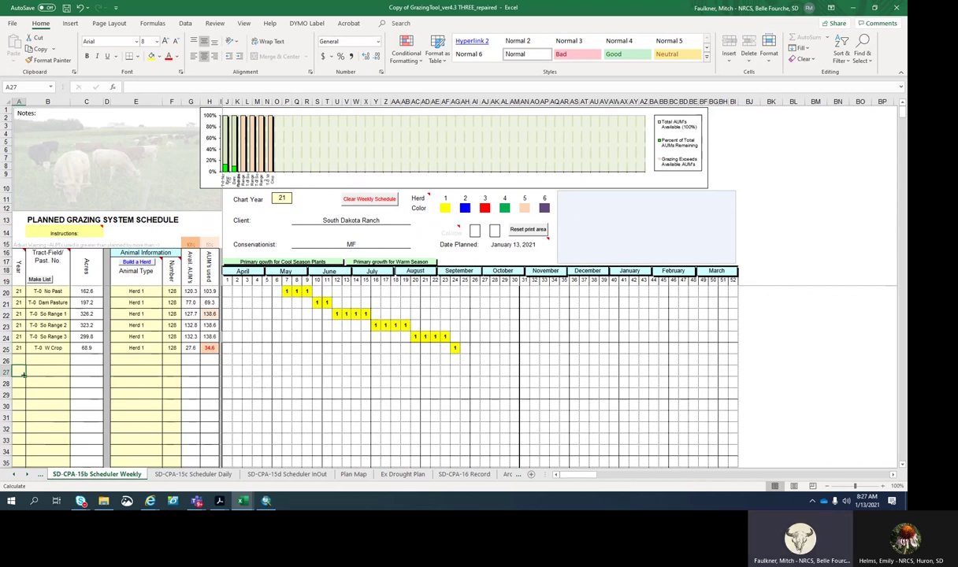
text(22)
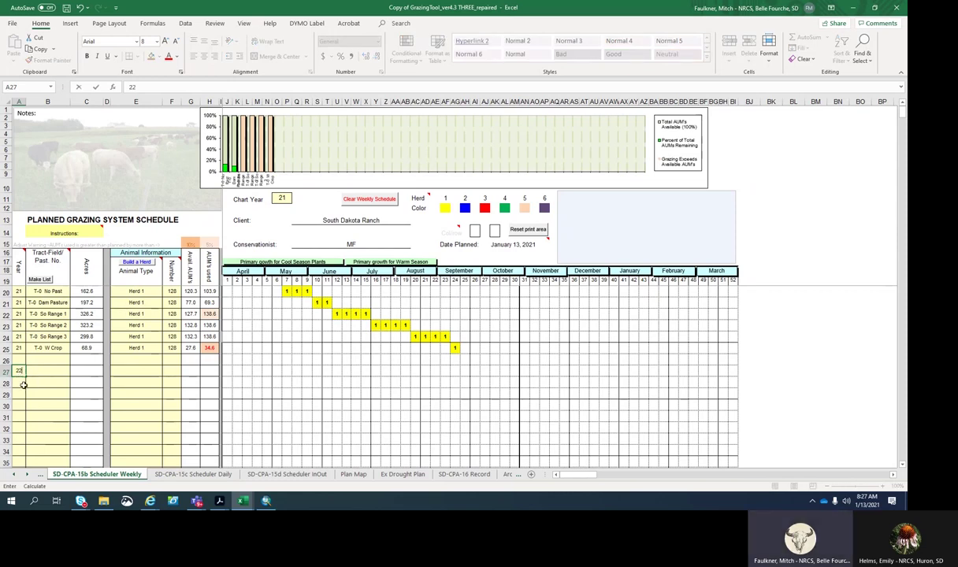
key(ctrl+Return)
drag(25, 376, 24, 427)
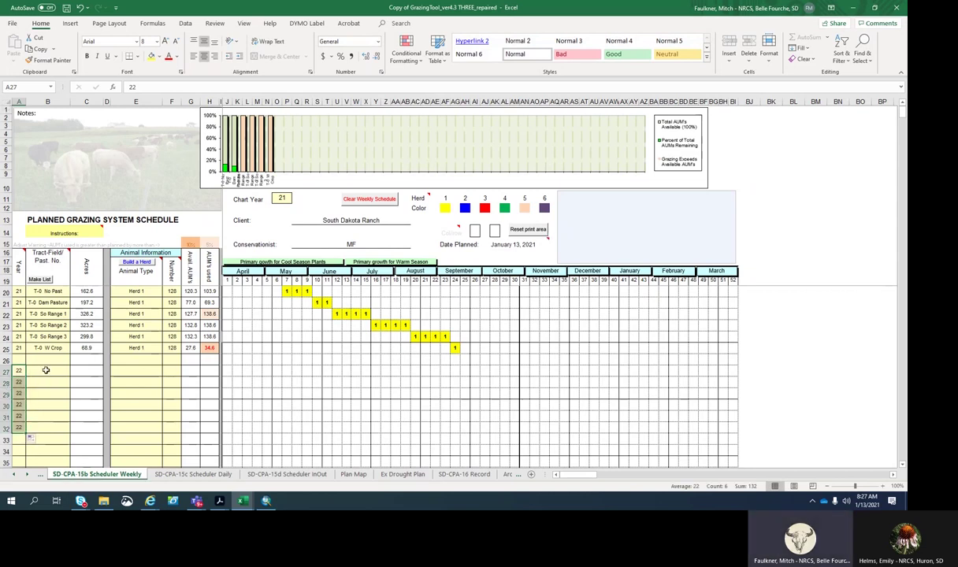
Choose T-0 No Past as the pasture for the first year 22 row.
click(46, 370)
click(74, 372)
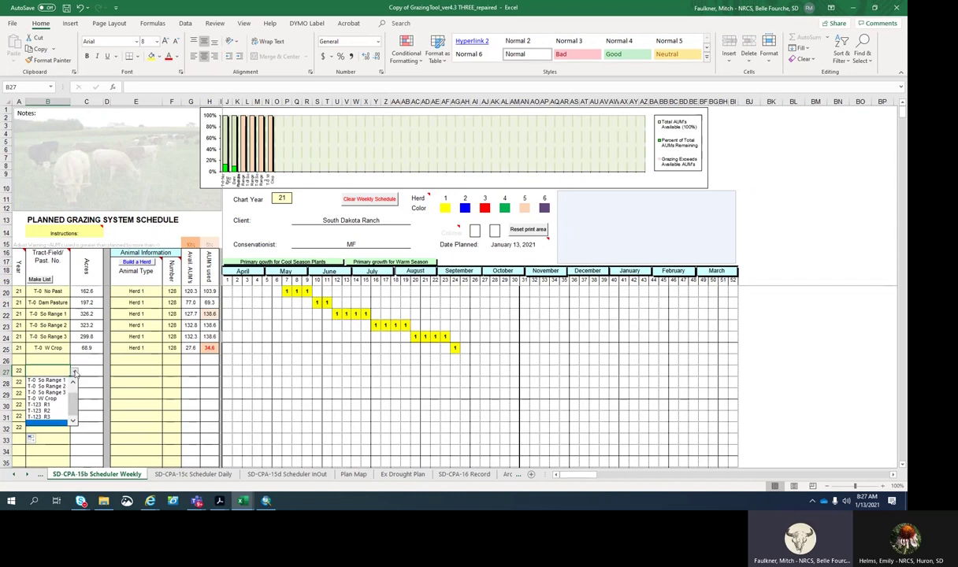
scroll(73, 396, up, 2)
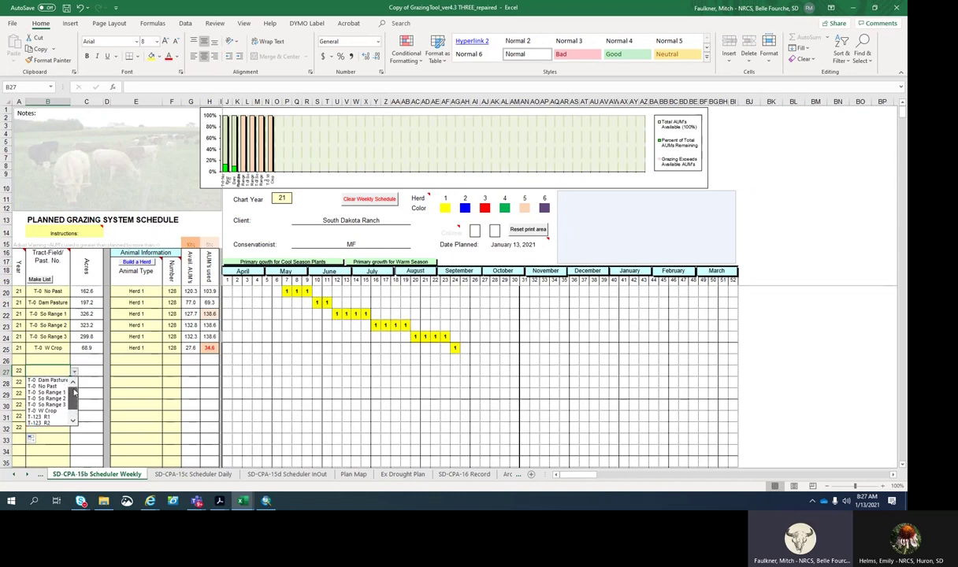
click(52, 388)
key(Return)
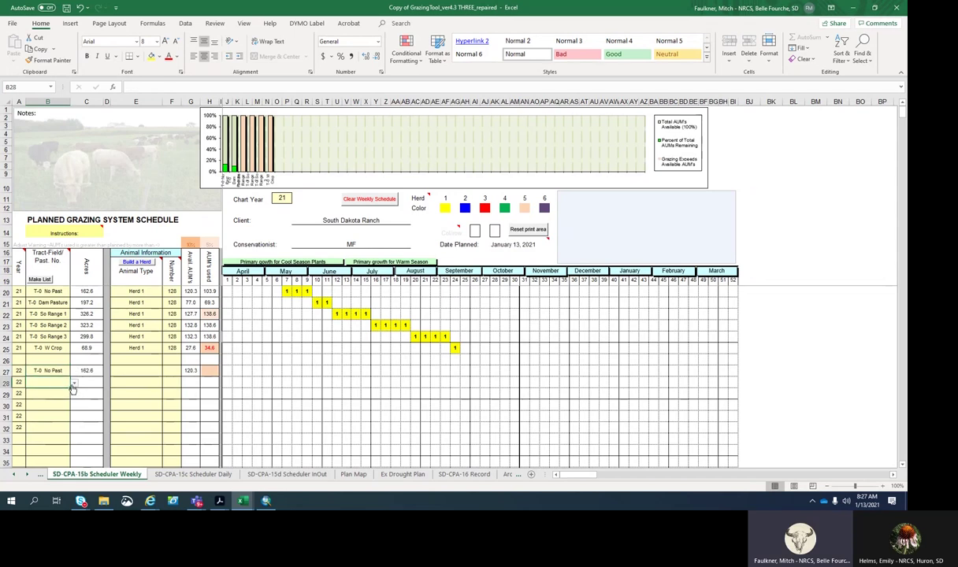
Assign pastures T-0 So Range 1, T-0 So Range 2 and T-0 So Range 3 to rows 28 to 30 of the year 22 schedule.
click(73, 382)
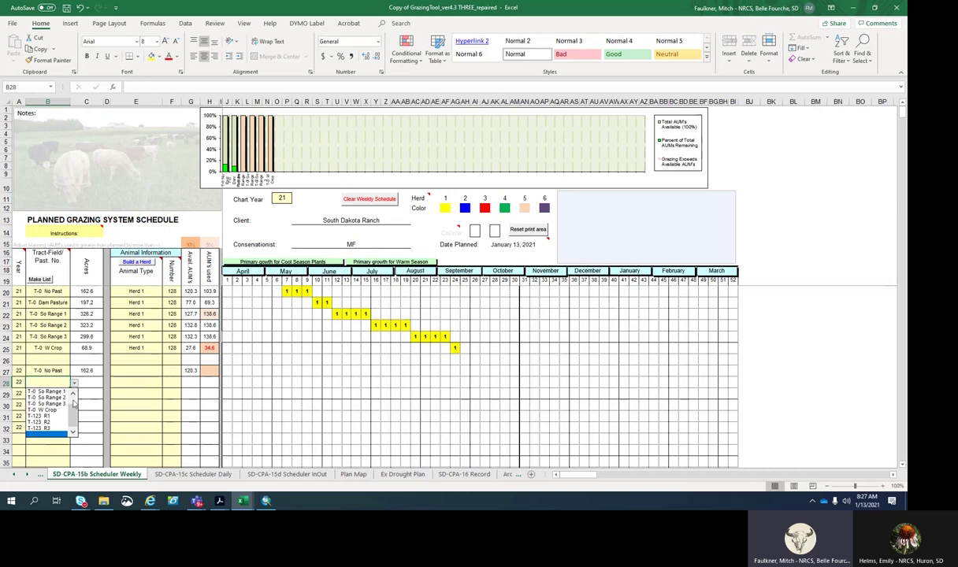
scroll(75, 406, up, 2)
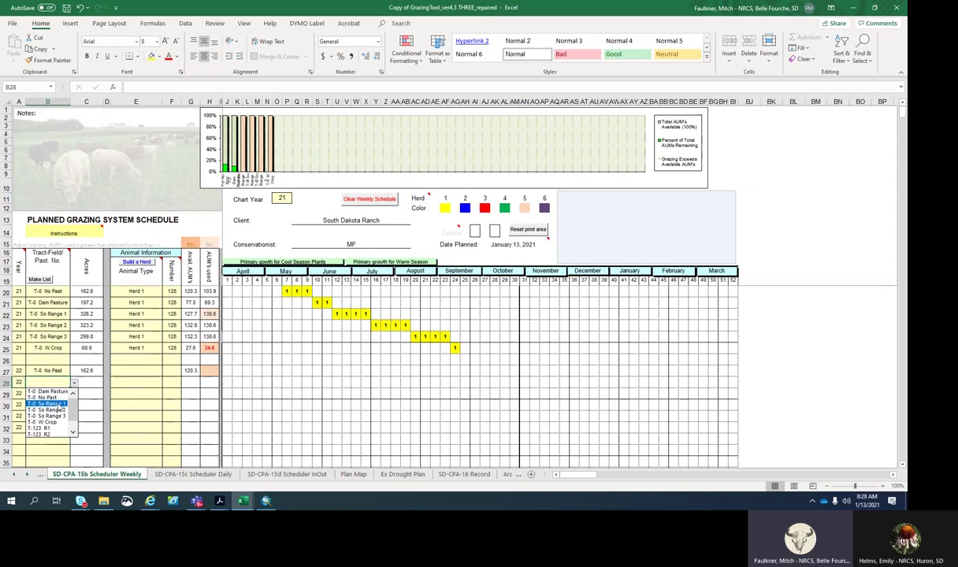
click(64, 404)
click(70, 398)
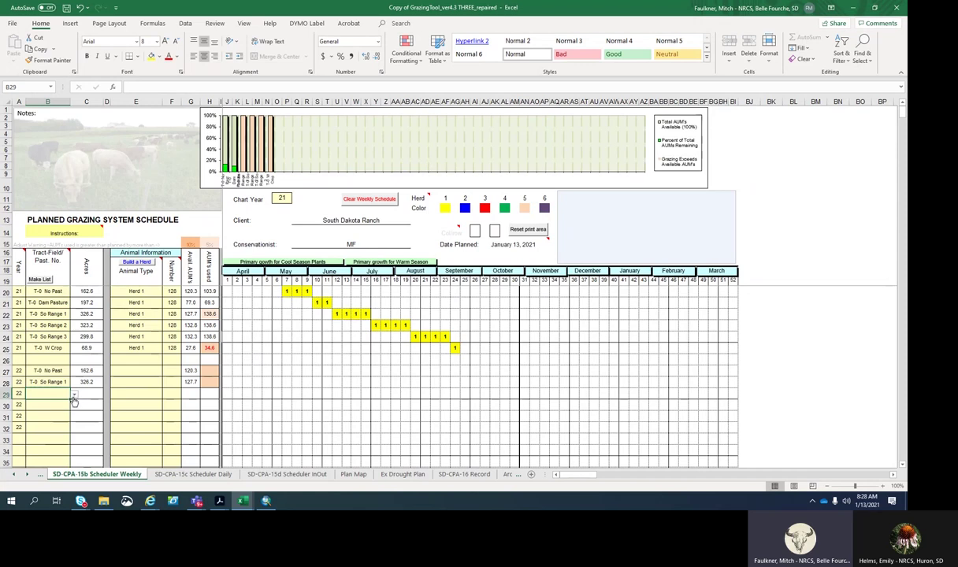
click(74, 395)
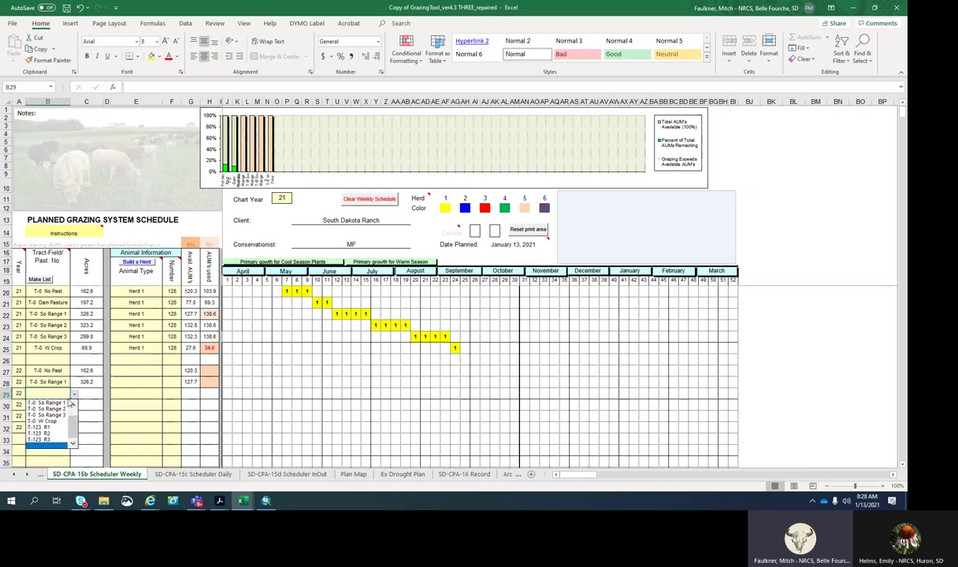
click(55, 409)
click(73, 408)
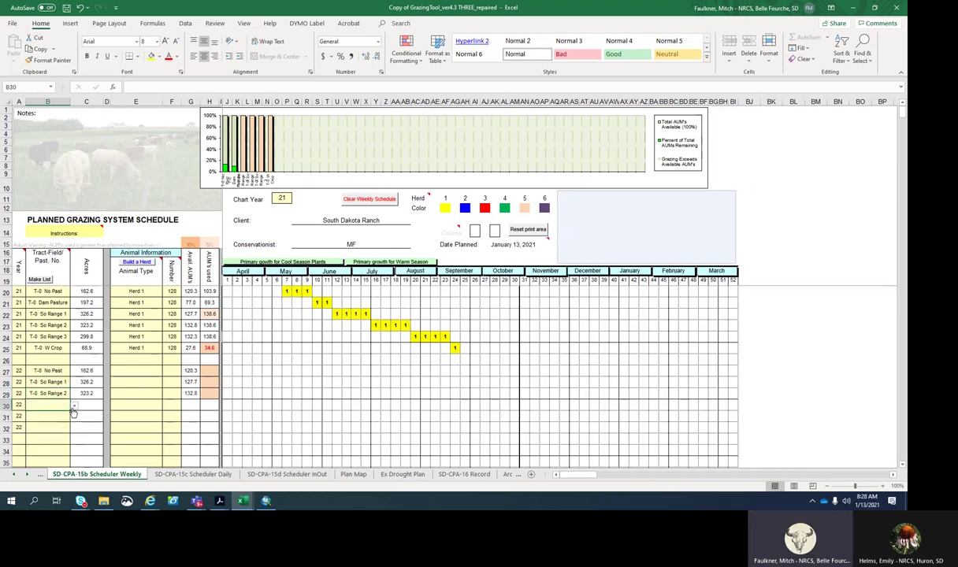
click(73, 406)
click(51, 417)
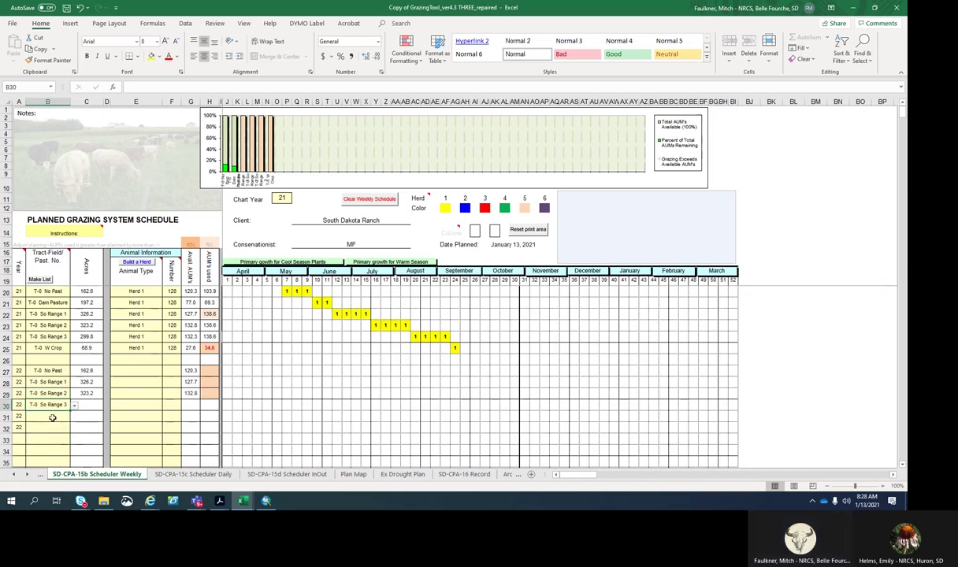
Assign the pasture T-0 Dam Pasture to row 31 of the year 22 schedule.
click(53, 418)
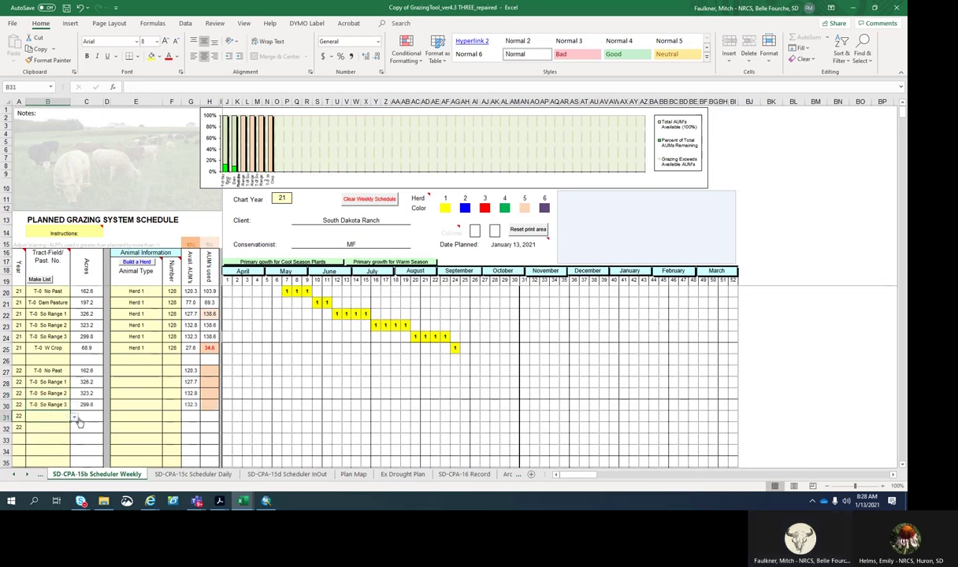
click(73, 415)
scroll(71, 441, up, 2)
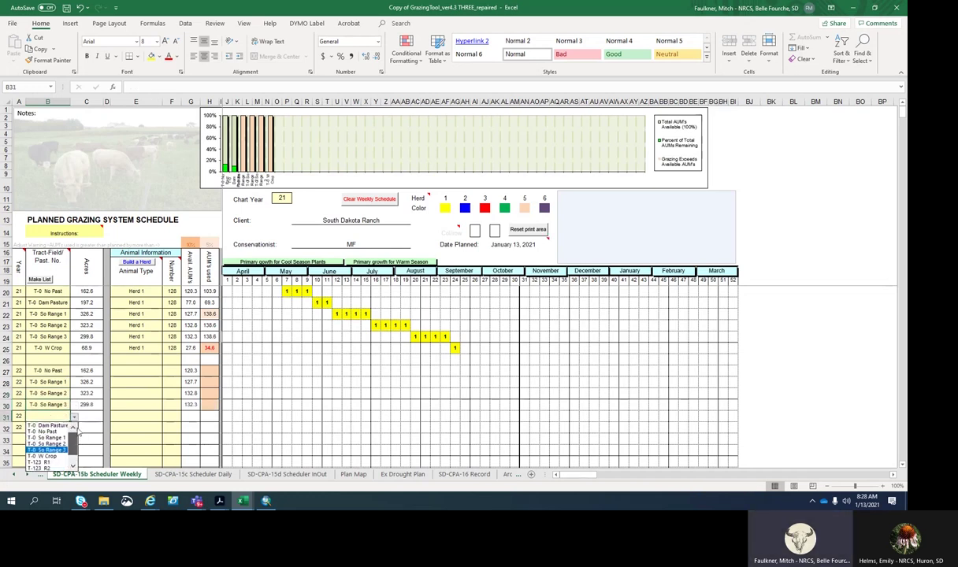
click(56, 429)
Clear the surplus year entry 22 from row 32, which has no pasture assigned.
click(56, 429)
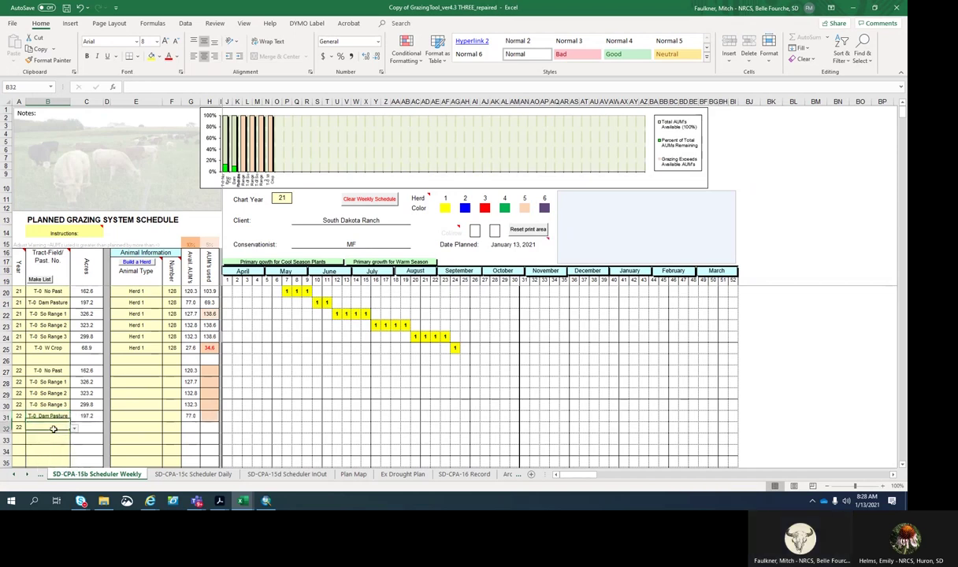
click(75, 430)
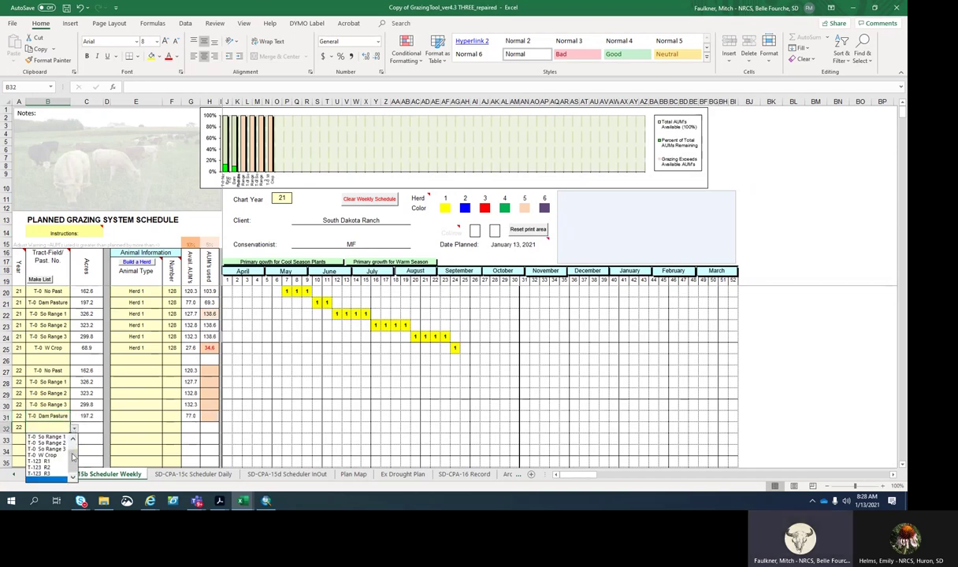
click(19, 427)
key(Delete)
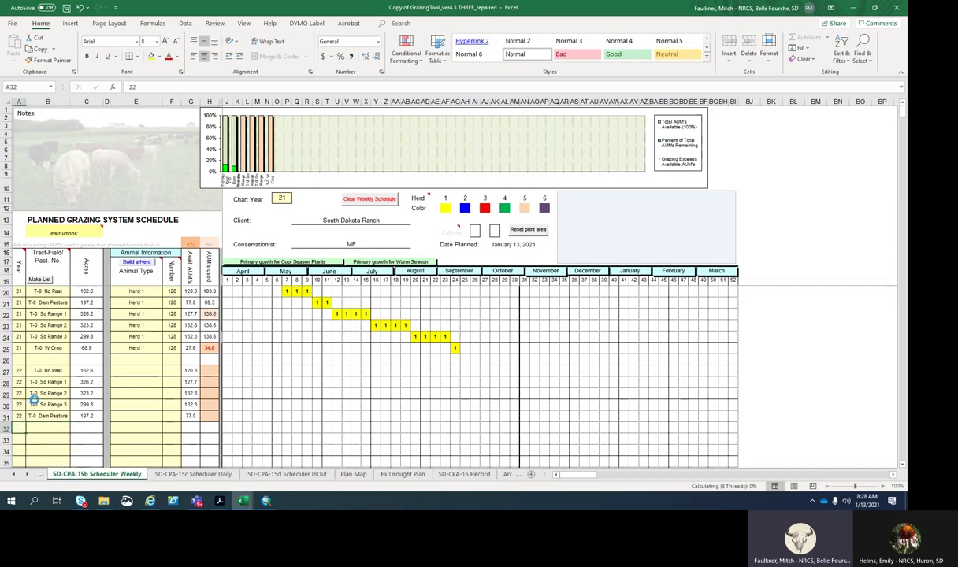
Set the animal type to Herd 1 for the year 22 No Past and So Range 1 rows.
click(133, 370)
click(167, 371)
click(134, 402)
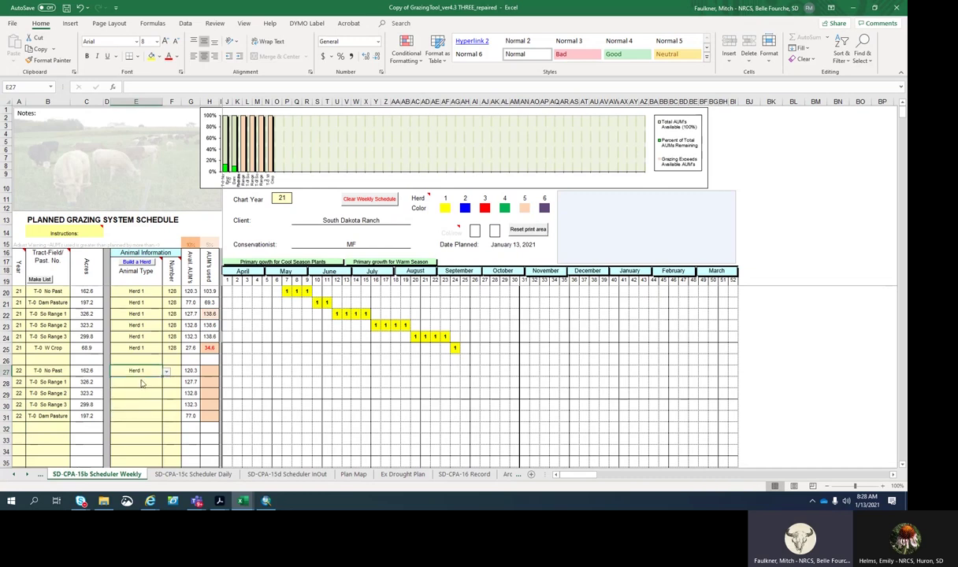
click(150, 382)
click(166, 382)
click(136, 409)
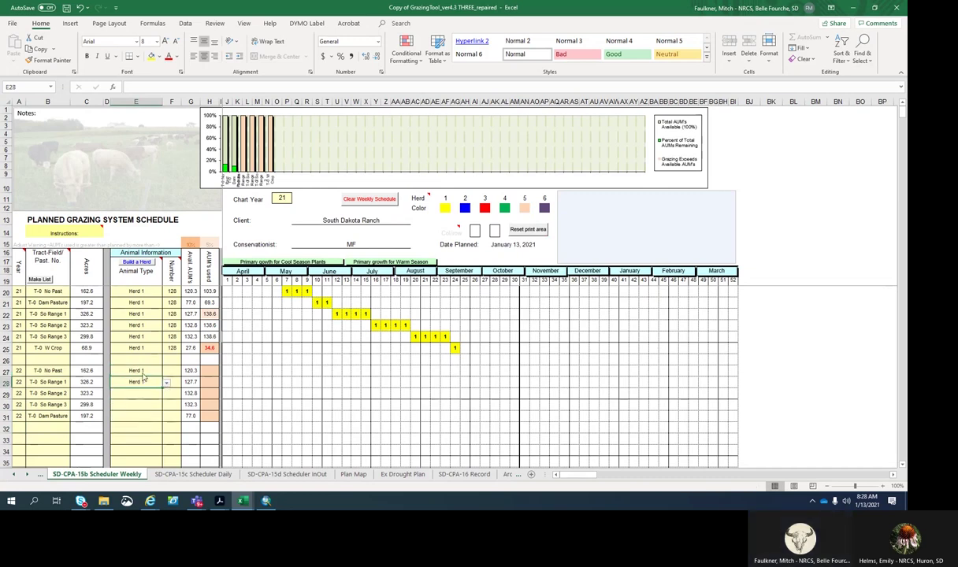
drag(131, 378, 132, 373)
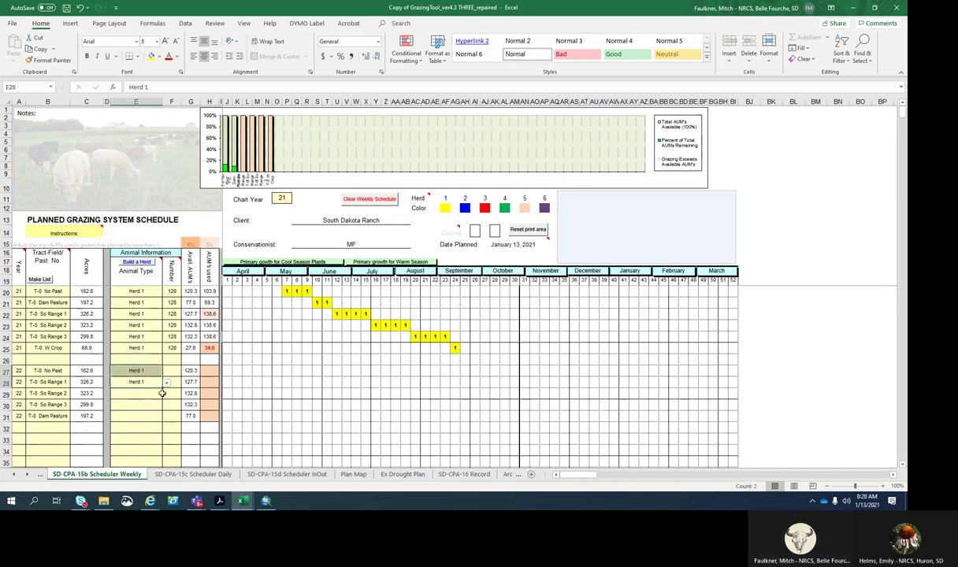
Set the animal type to Herd 1 for the year 22 So Range 2, So Range 3 and Dam Pasture rows.
click(159, 398)
click(166, 394)
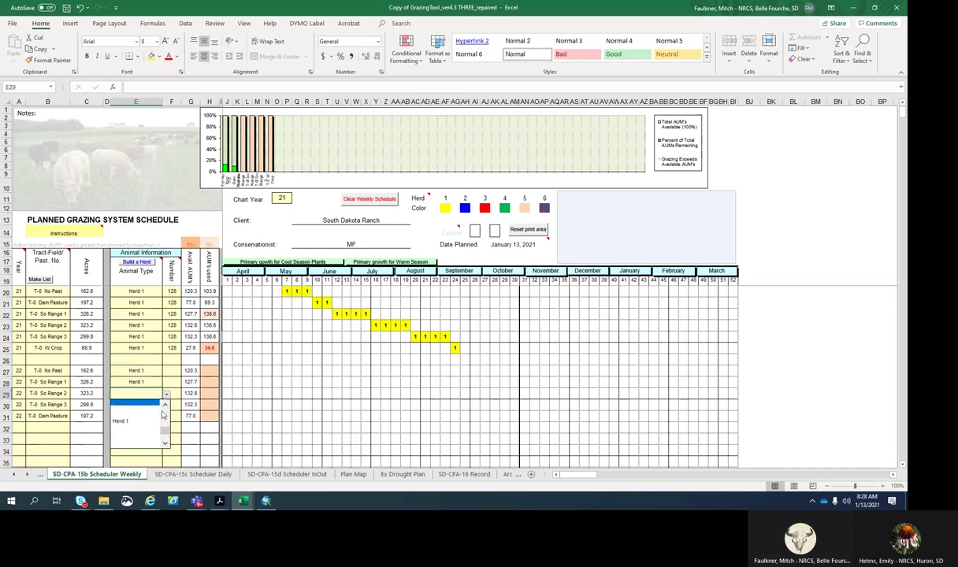
click(130, 404)
click(134, 406)
click(167, 405)
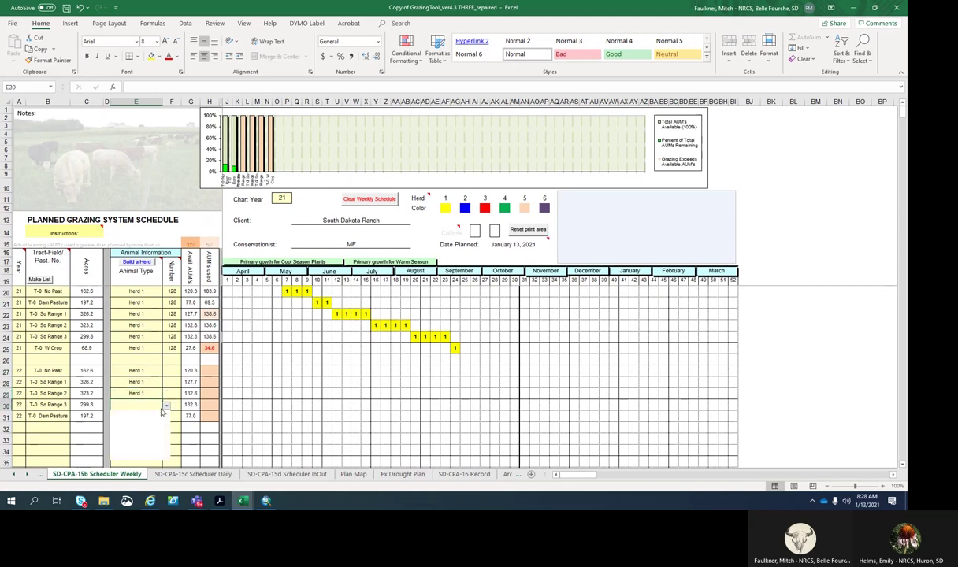
click(137, 419)
click(137, 421)
click(166, 416)
click(133, 430)
Enter 128 as the animal number for all five year 22 pasture rows, F27 through F31.
click(173, 372)
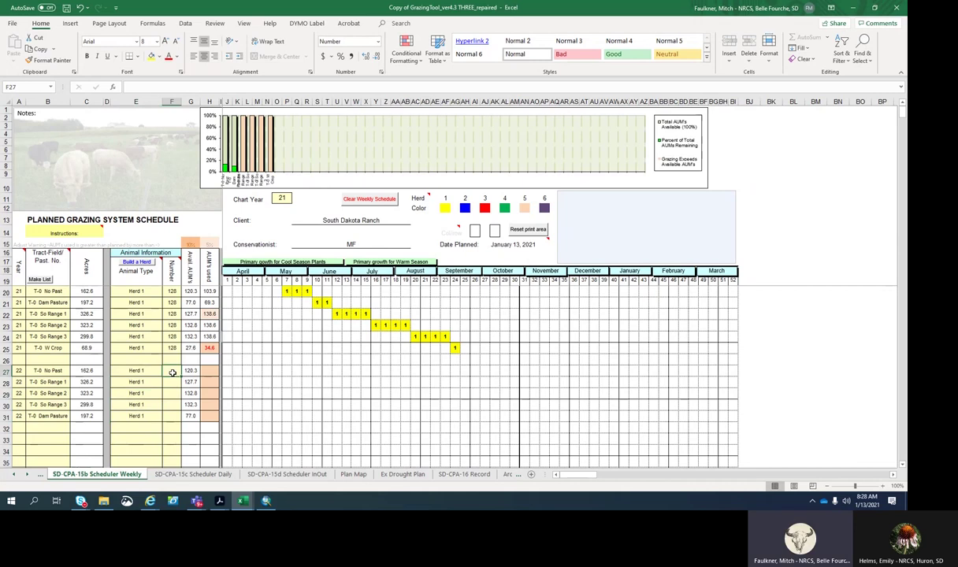
text(128)
key(Return)
text(128)
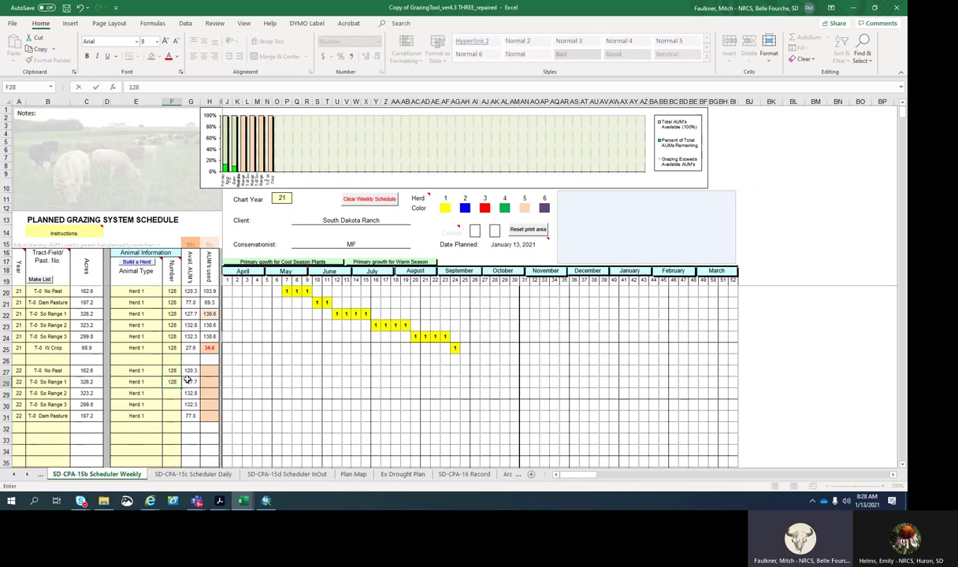
drag(168, 370, 277, 360)
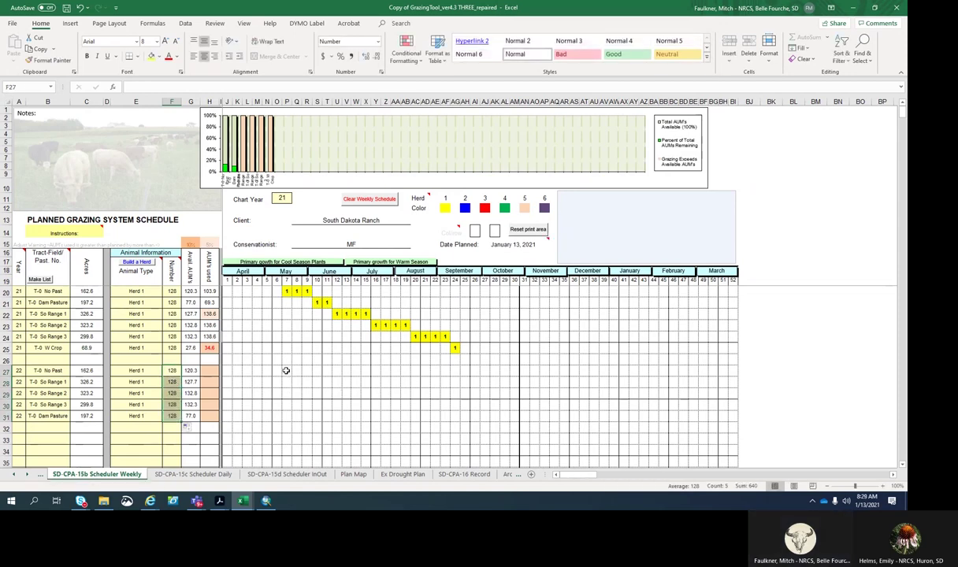
Schedule herd 1 in the year 22 No Past row for weeks 7, 8 and 9.
click(286, 370)
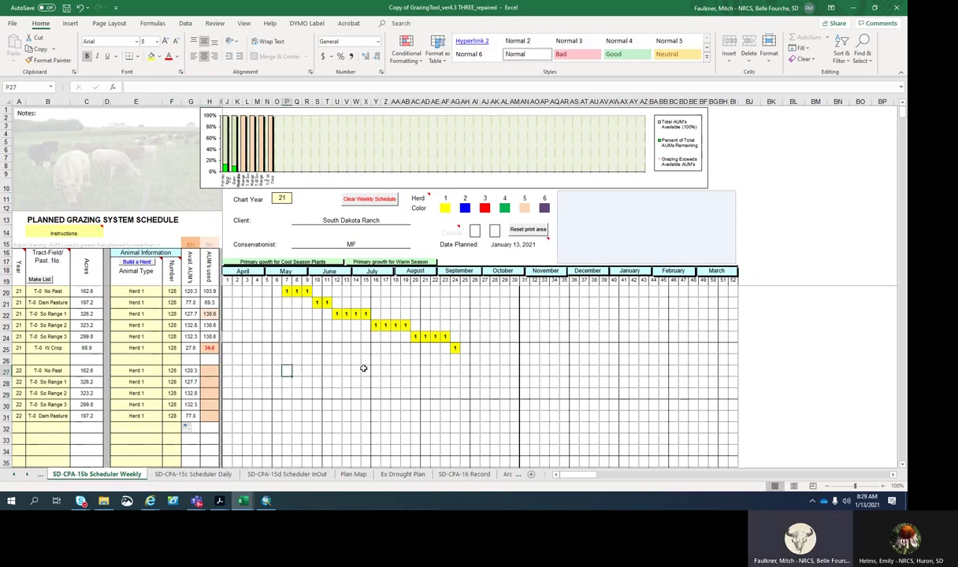
text(1)
key(Tab)
text(1)
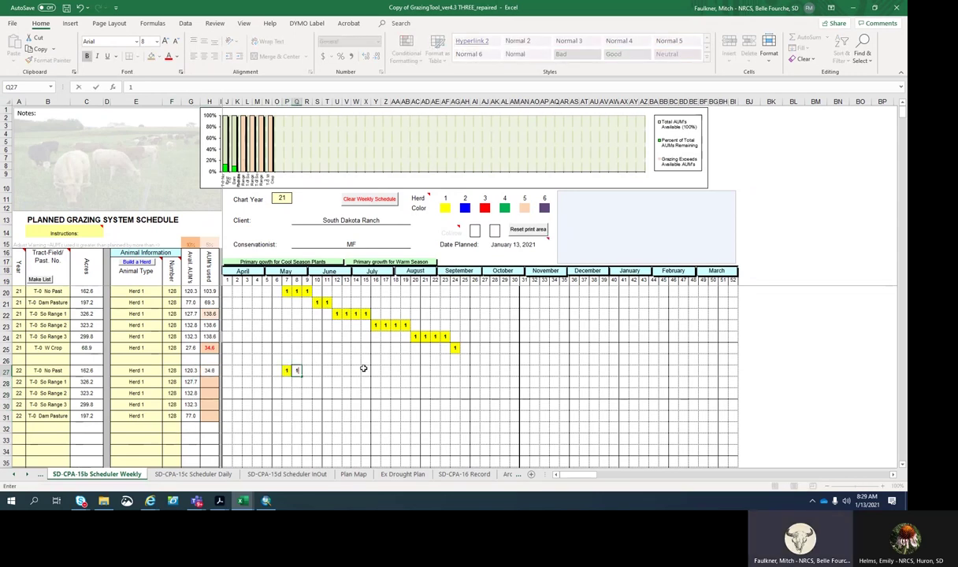
key(Tab)
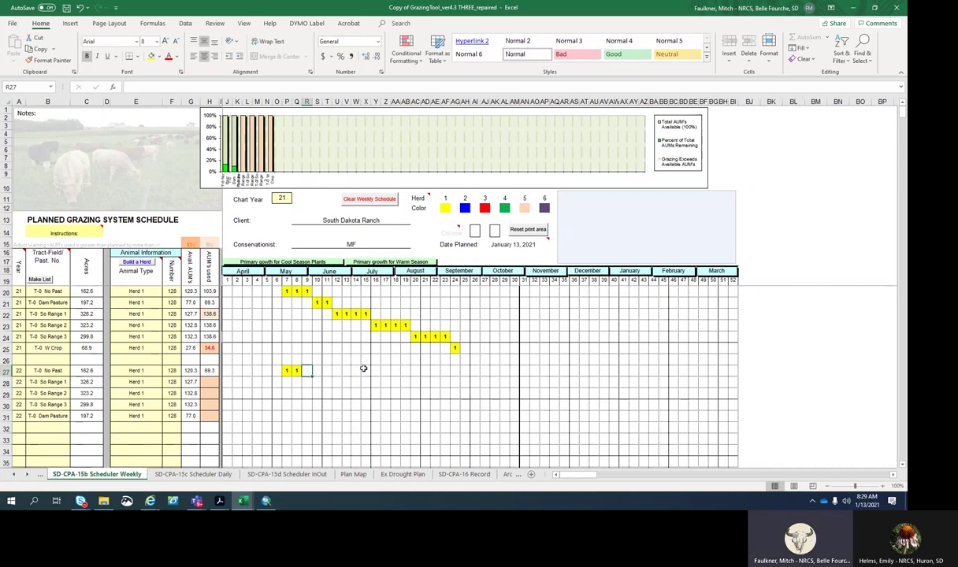
text(1)
key(Tab)
Schedule herd 1 in the year 22 So Range 1 row for weeks 10, 11 and 12.
key(Down)
text(1)
key(Tab)
text(1)
key(Tab)
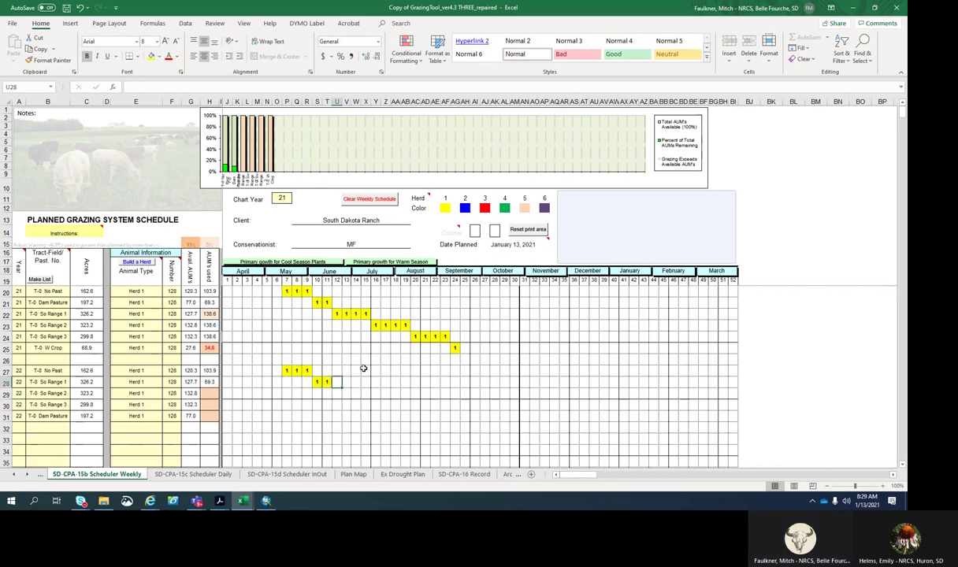
text(1)
key(Tab)
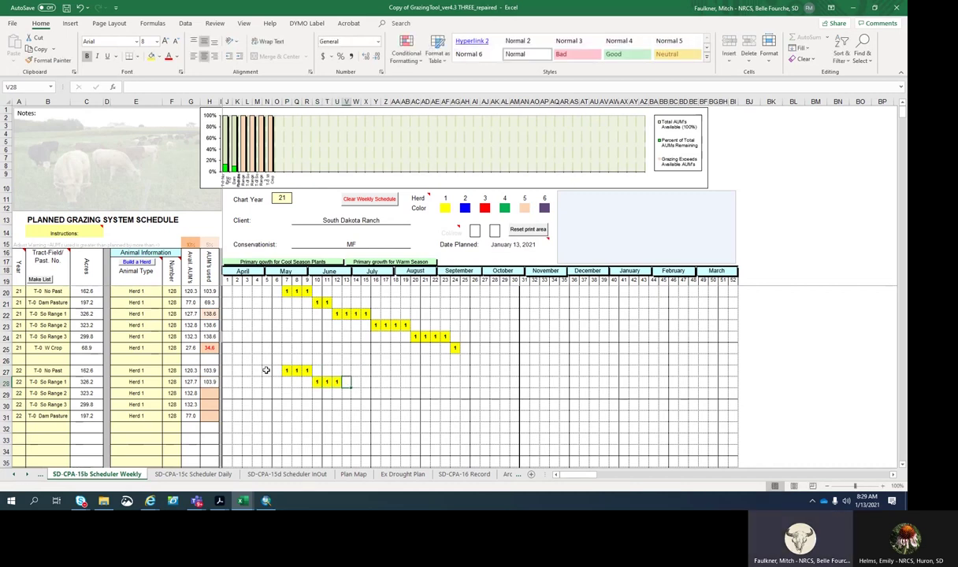
Move the year 22 week 9 grazing from No Past to So Range 1, and clear week 12 from So Range 1.
click(307, 370)
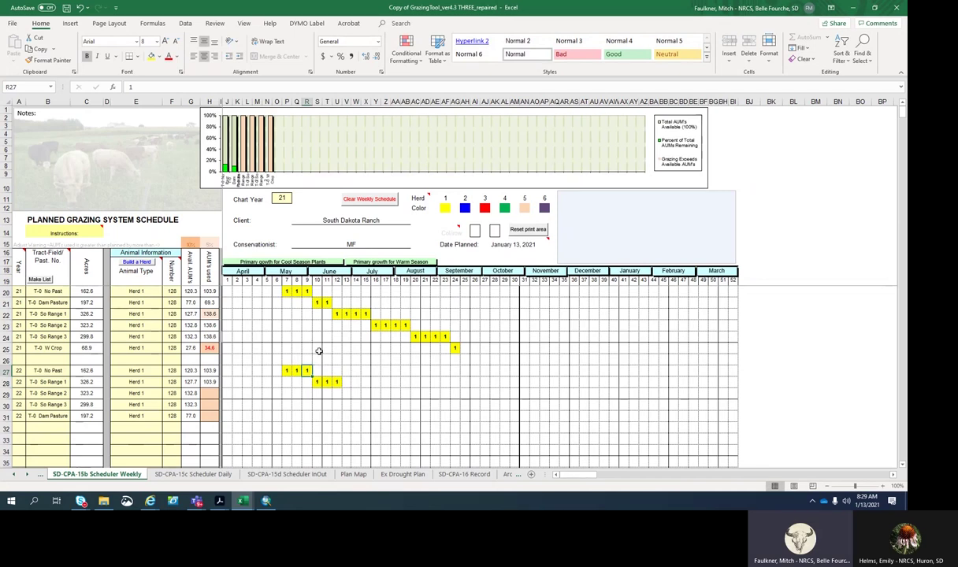
key(Delete)
click(306, 381)
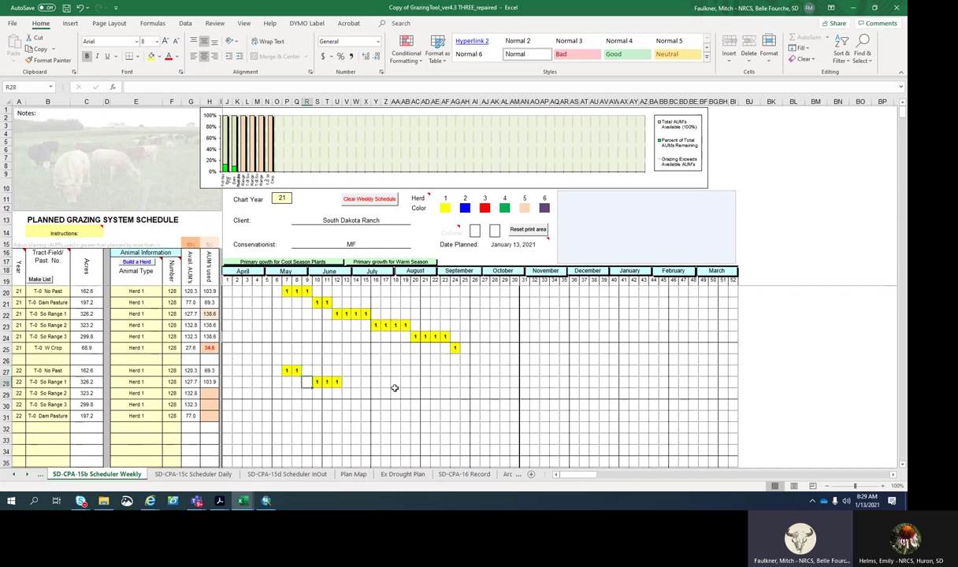
text(1)
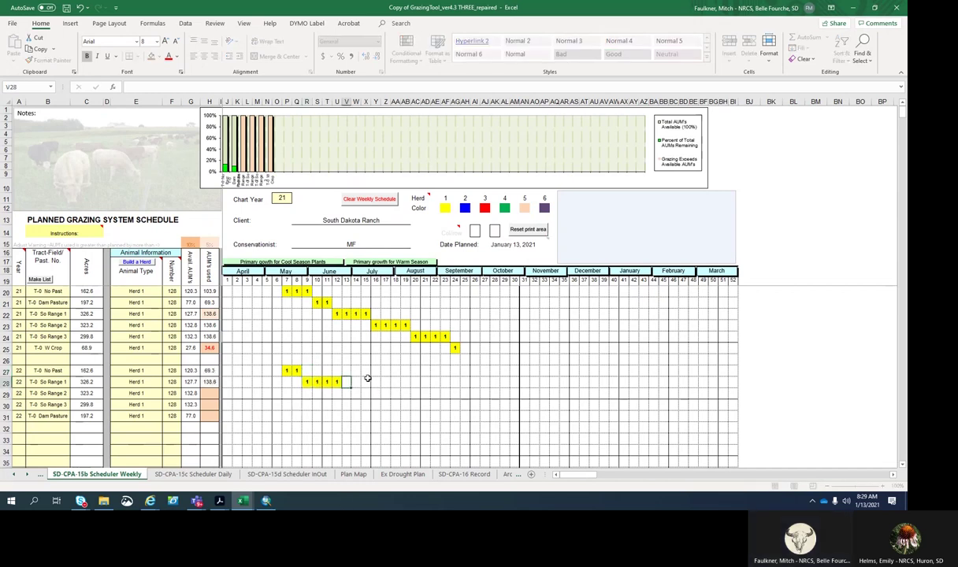
click(347, 381)
click(336, 381)
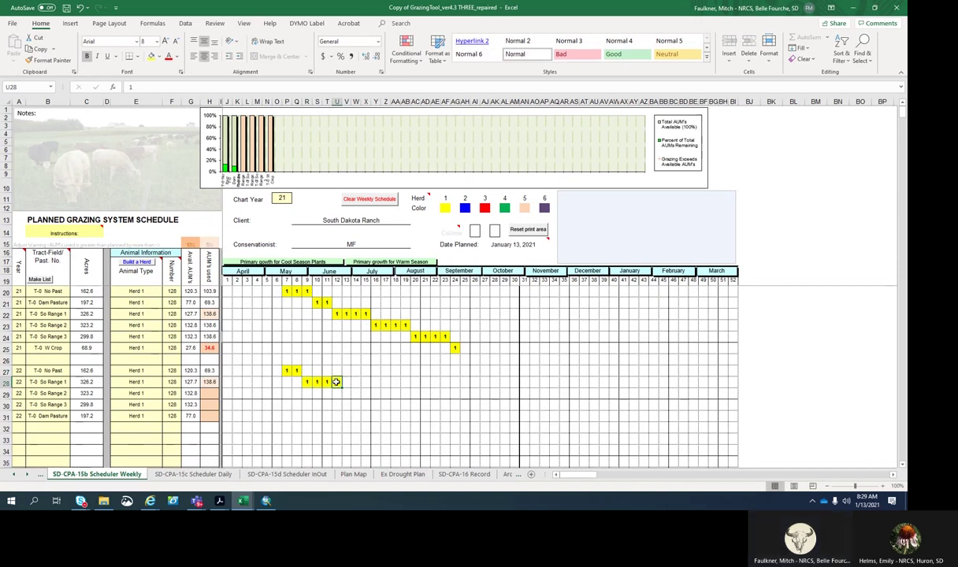
key(Delete)
Schedule herd 1 in the year 22 So Range 2 row for weeks 12 through 15.
click(336, 394)
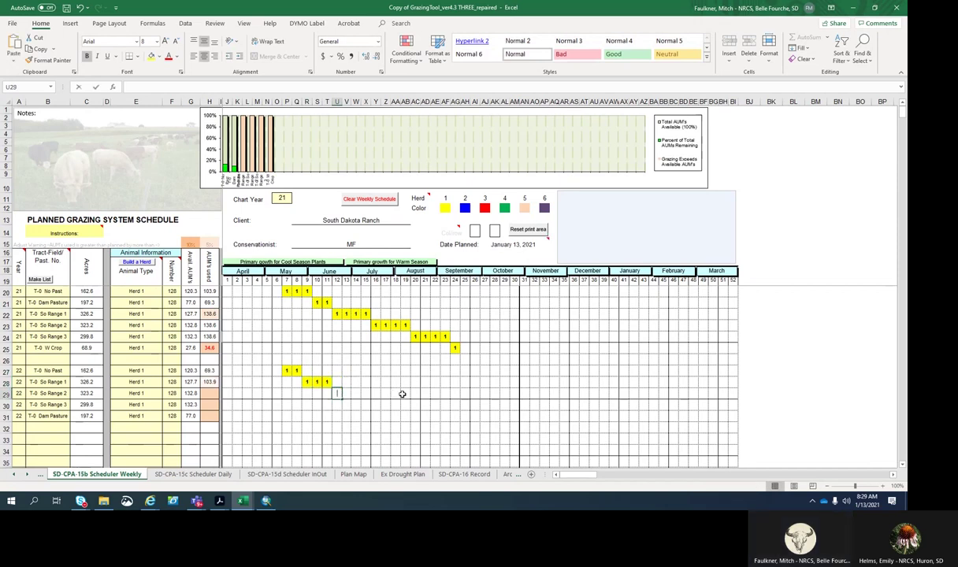
text(1)
key(Tab)
text(1)
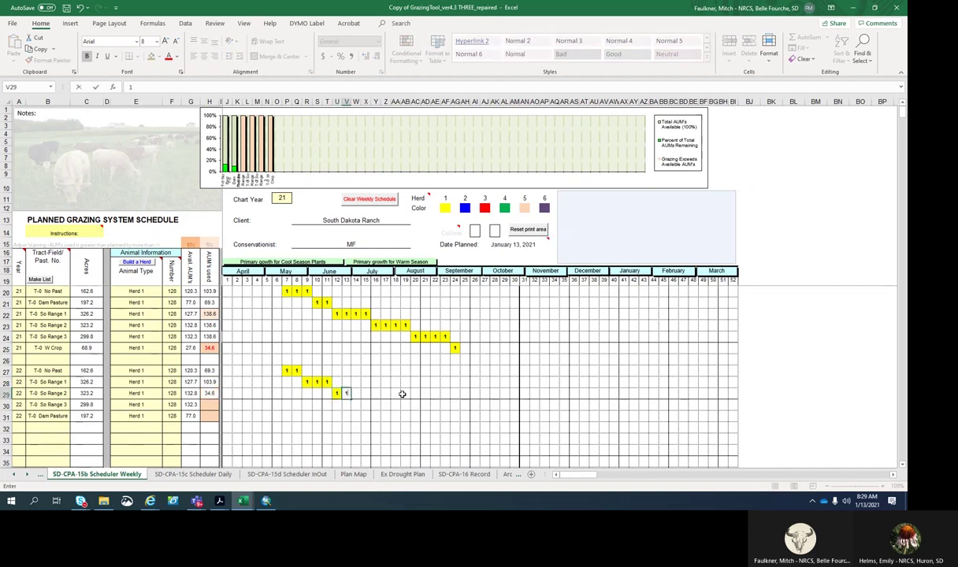
key(Tab)
text(1)
key(Tab)
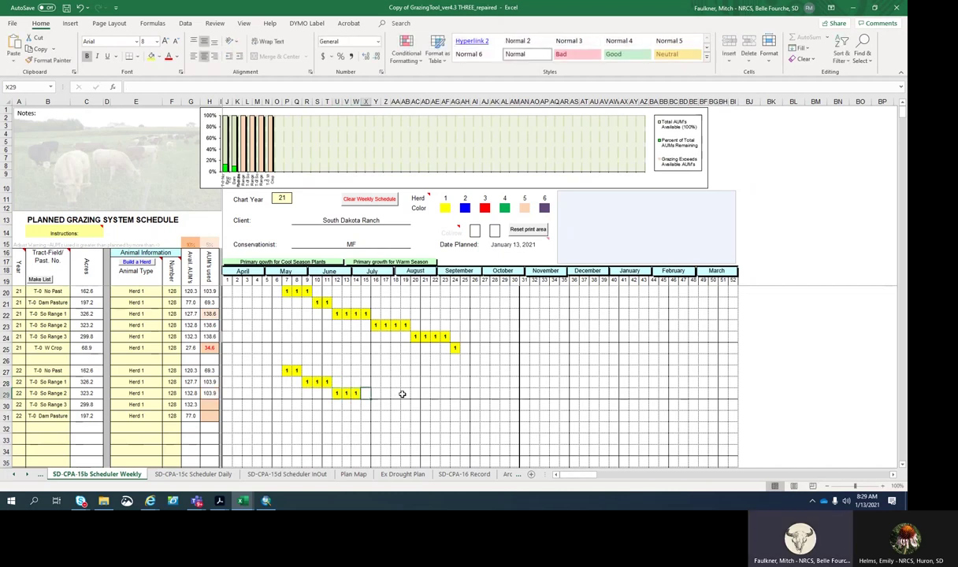
text(1)
key(Tab)
Schedule herd 1 in the year 22 So Range 3 row for weeks 16 through 19.
key(Down)
text(1)
key(Tab)
text(1)
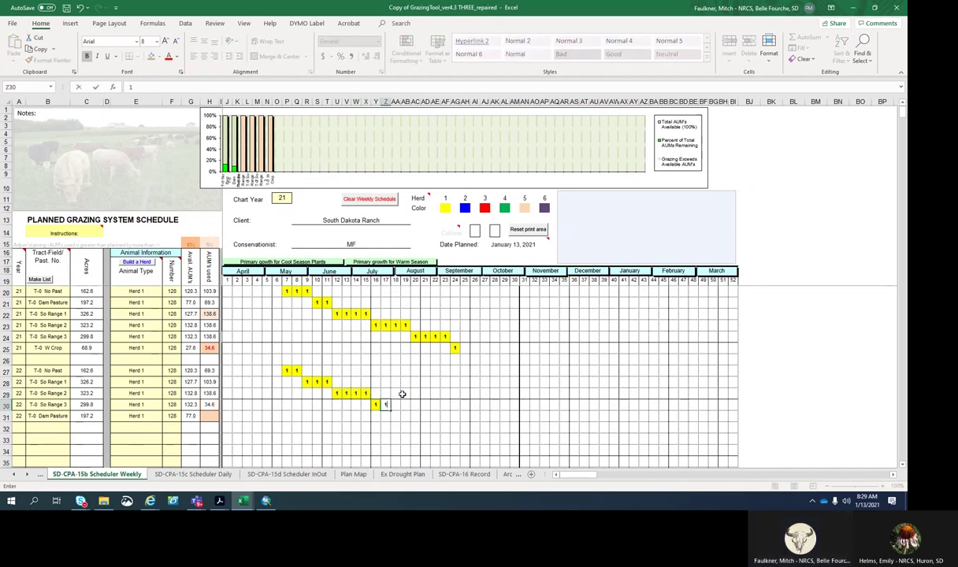
key(Tab)
text(1)
key(Tab)
text(1)
key(Tab)
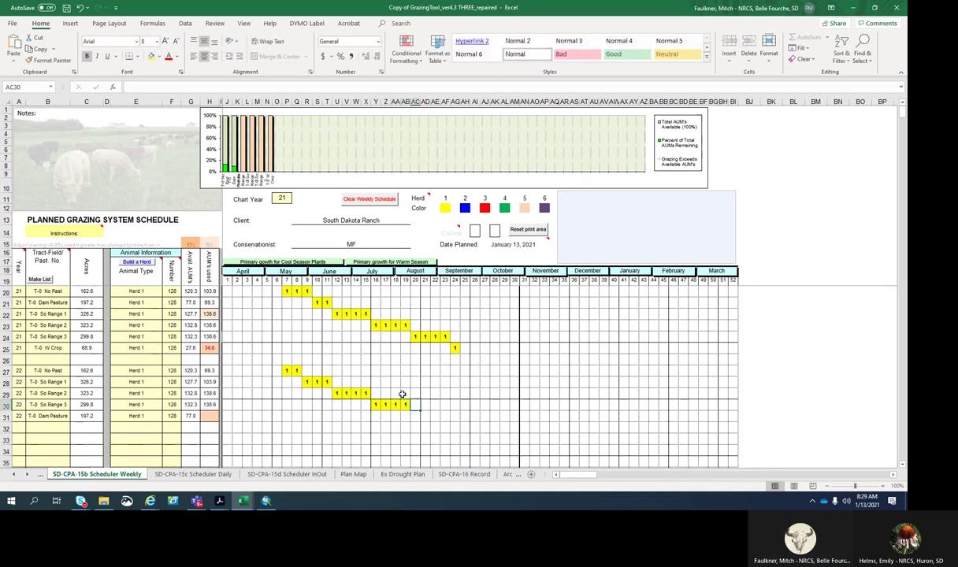
Schedule herd 1 in the year 22 Dam Pasture row for weeks 20, 21 and 22.
key(Down)
text(1)
key(Tab)
text(1)
key(Tab)
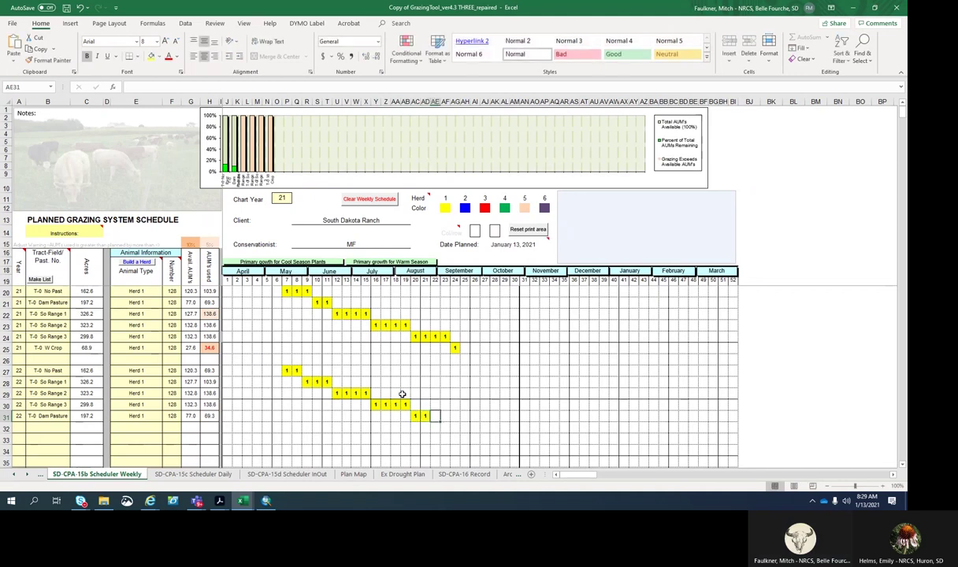
text(1)
click(476, 404)
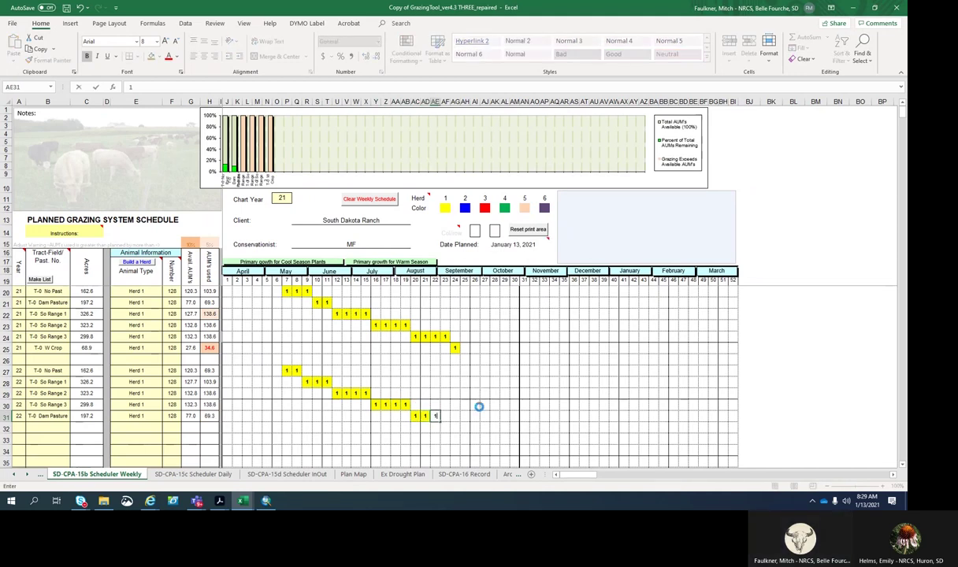
Remove the week 22 grazing entry from the year 22 Dam Pasture row.
click(435, 416)
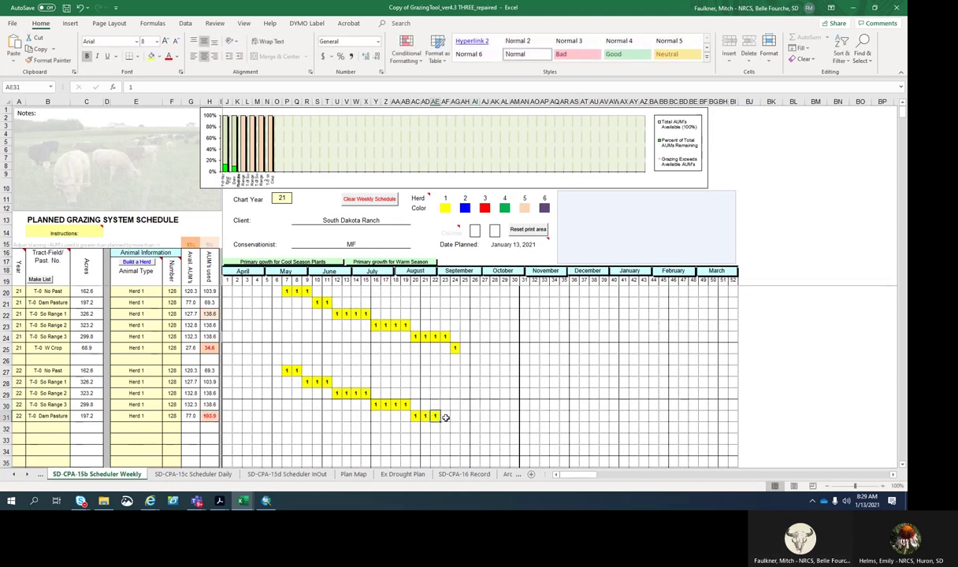
key(Delete)
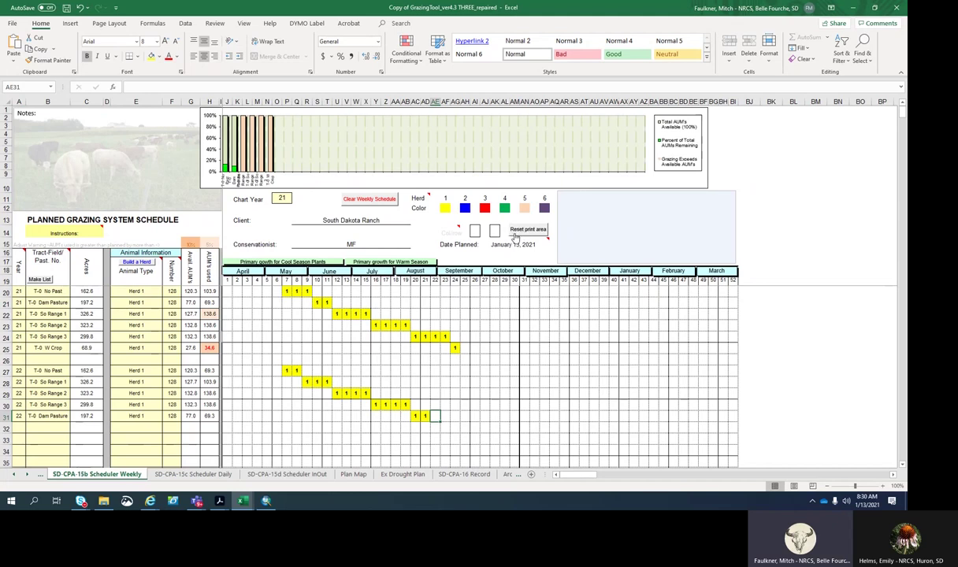
click(495, 393)
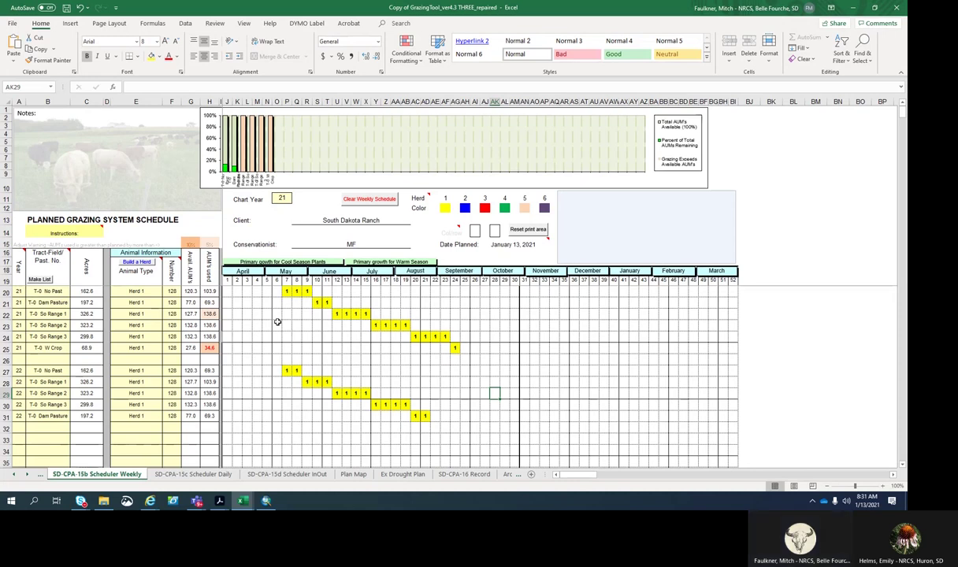
Clear the entire weekly grazing schedule, including its pastures, herds and chart year.
click(357, 202)
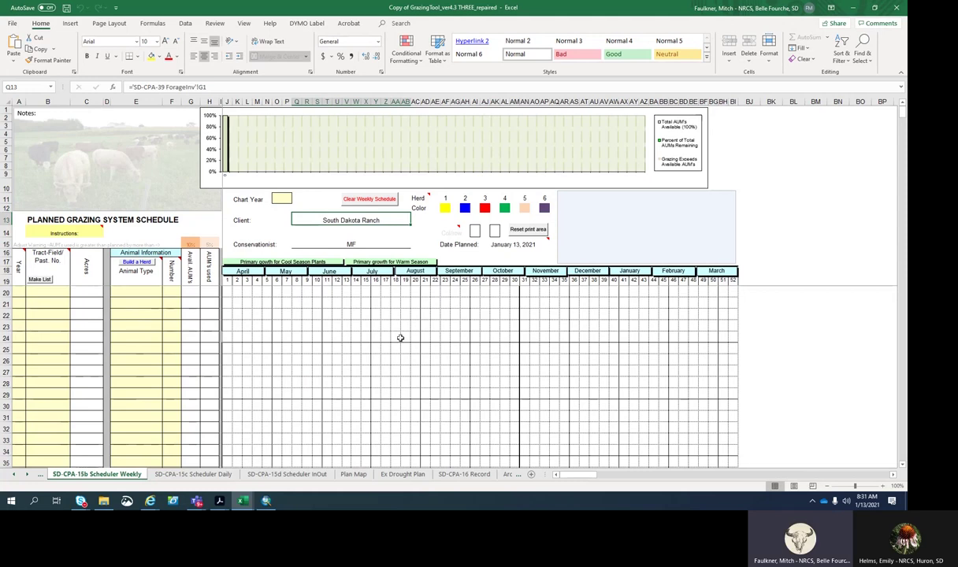
click(66, 116)
text(:)
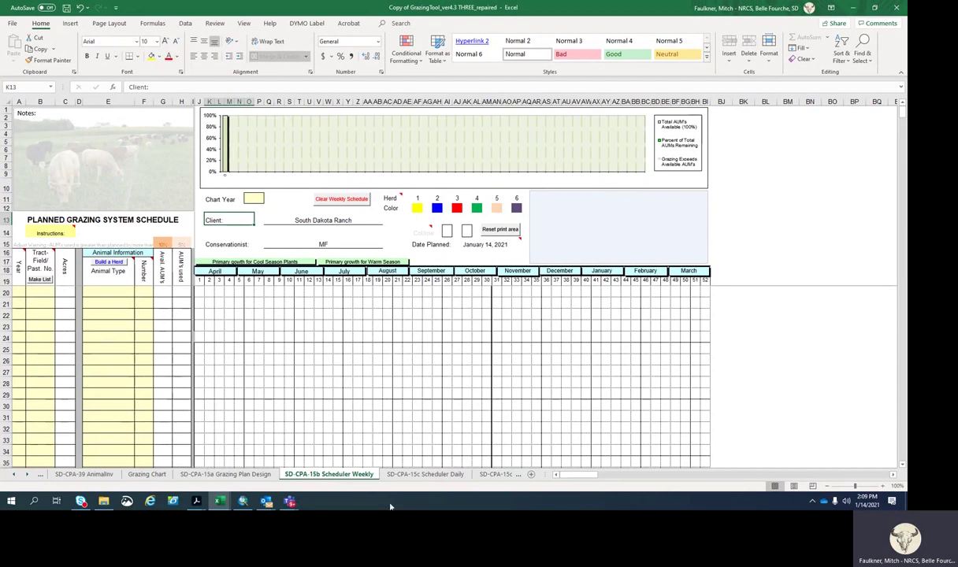
Open the SD-CPA-15c Scheduler Daily sheet and generate its tract-field/pasture list.
click(426, 475)
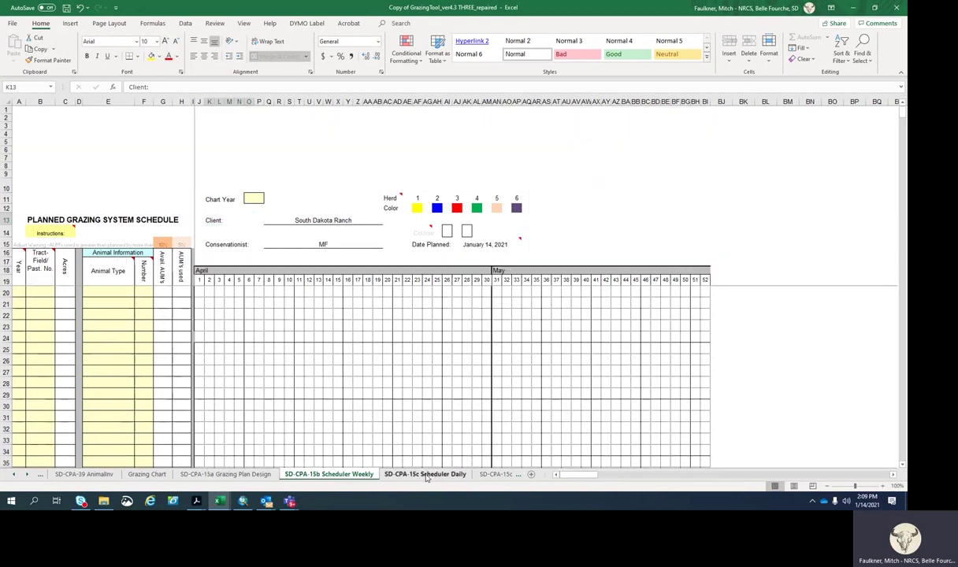
click(426, 475)
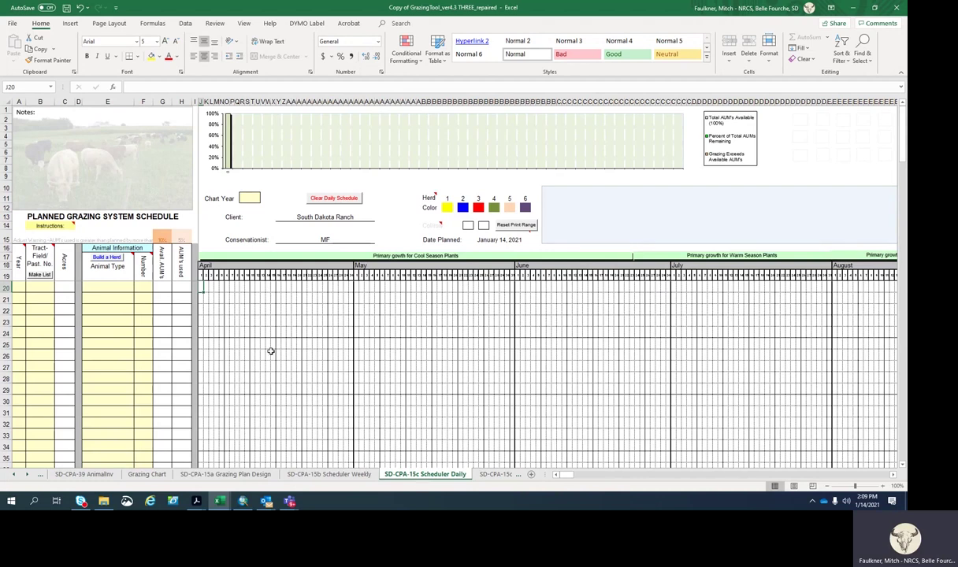
click(274, 289)
click(77, 117)
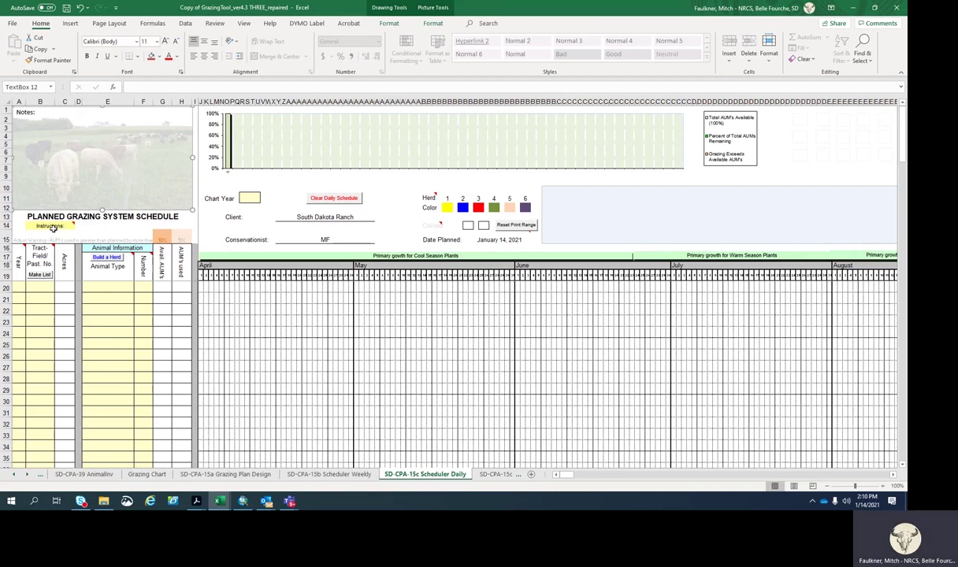
mouse_move(52, 226)
mouse_move(38, 277)
click(51, 285)
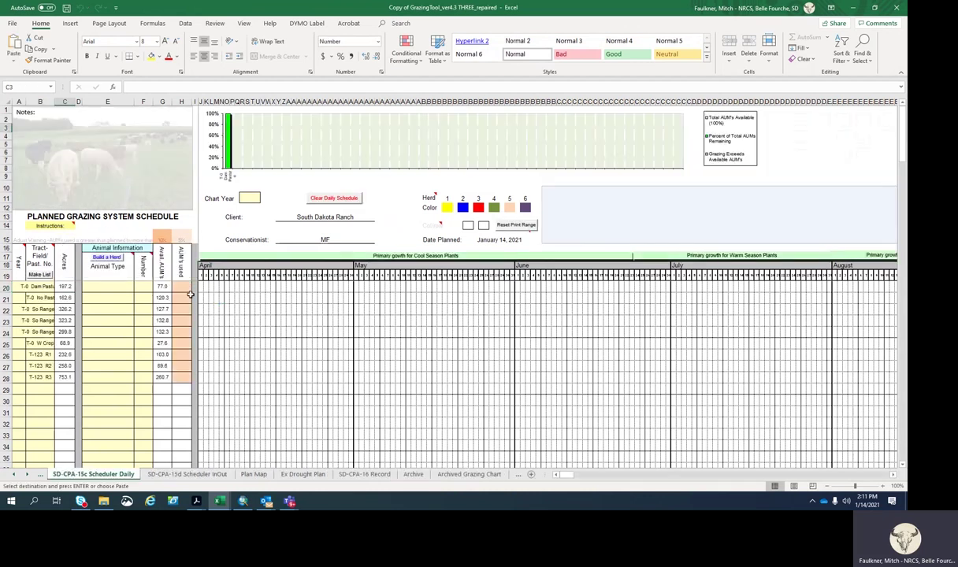
Widen the pasture name column and remove T-123 R1, R2 and R3 from the daily schedule's list.
drag(52, 98, 73, 102)
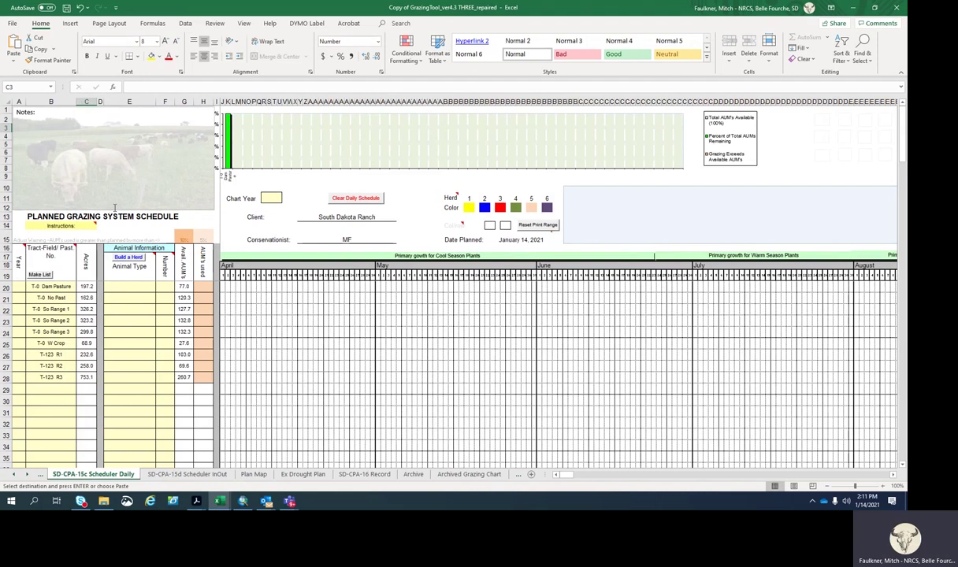
key(Escape)
drag(48, 355, 49, 375)
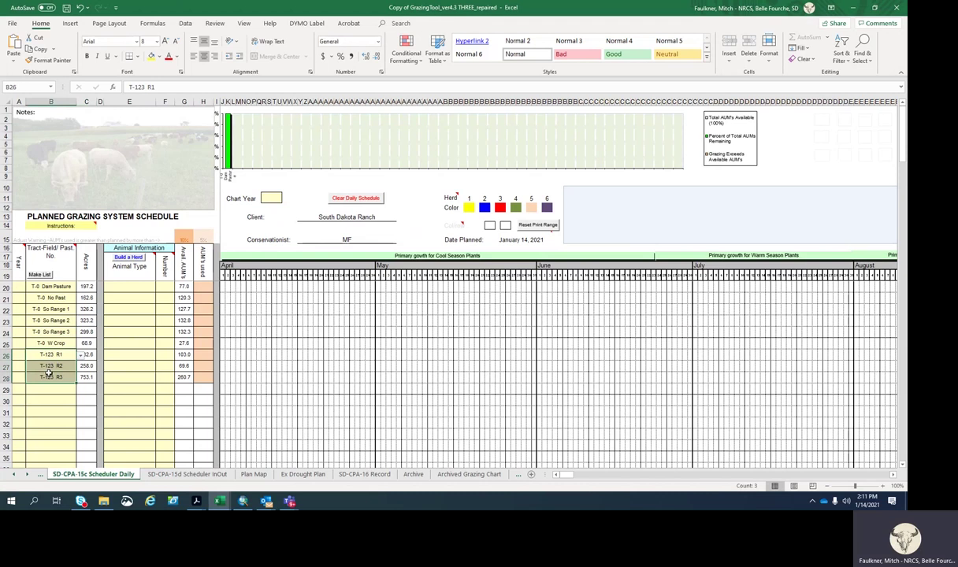
key(Delete)
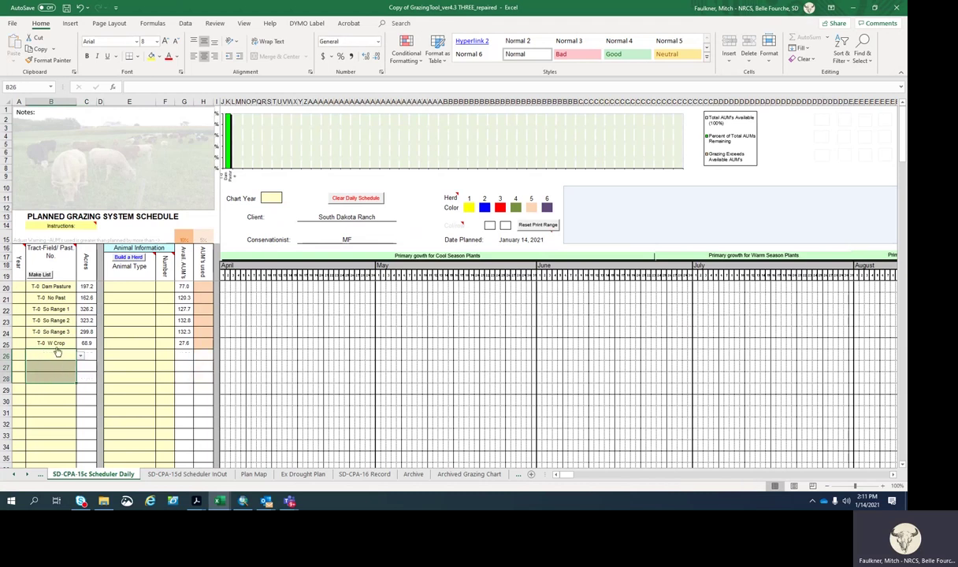
Reorder the first two pastures in the daily schedule to T-0 No Past and T-0 Dam Pasture.
click(57, 287)
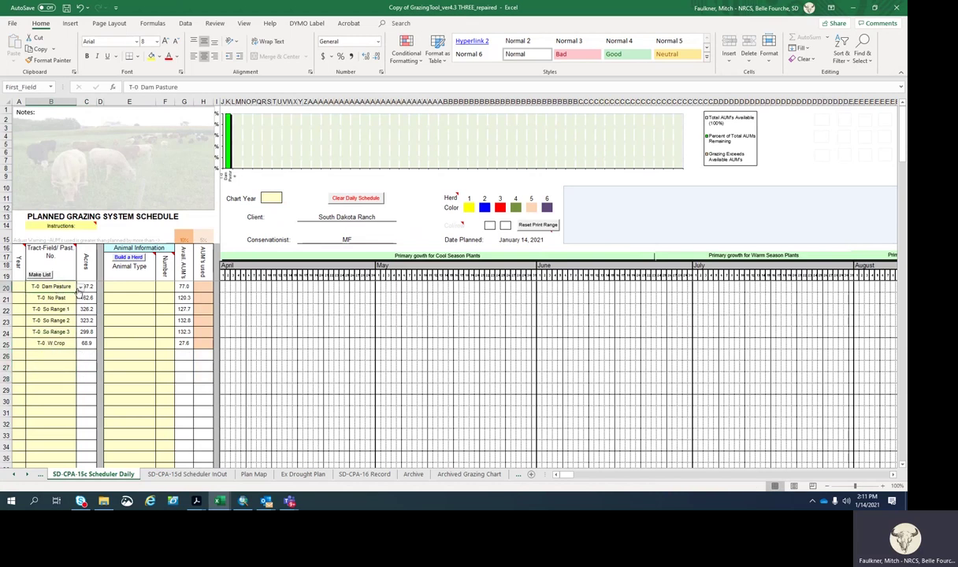
click(79, 286)
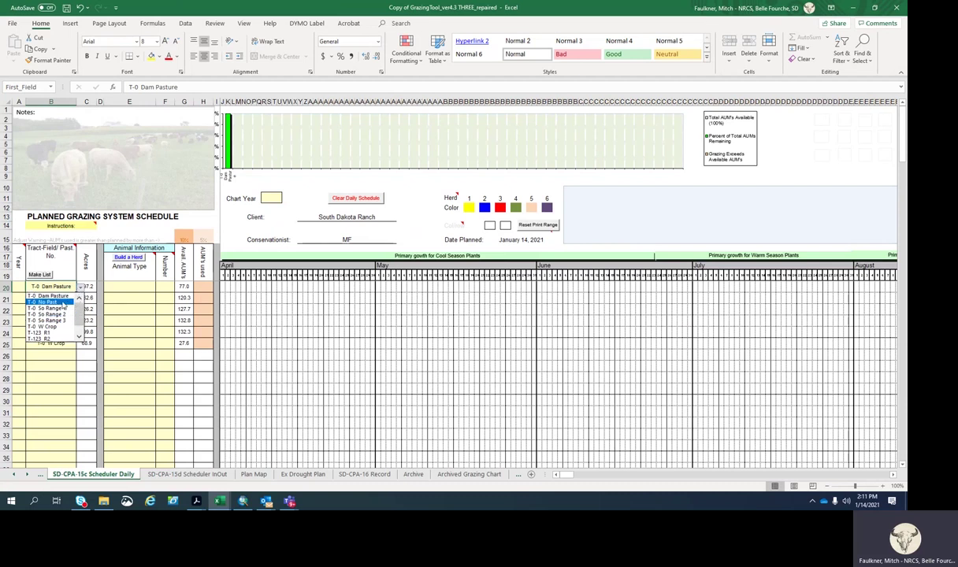
click(63, 303)
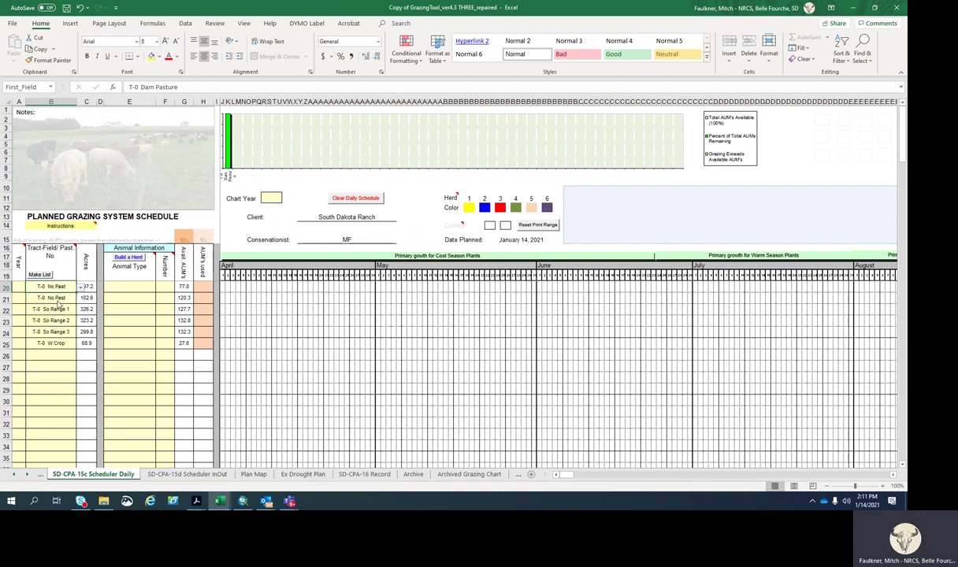
click(75, 298)
click(79, 299)
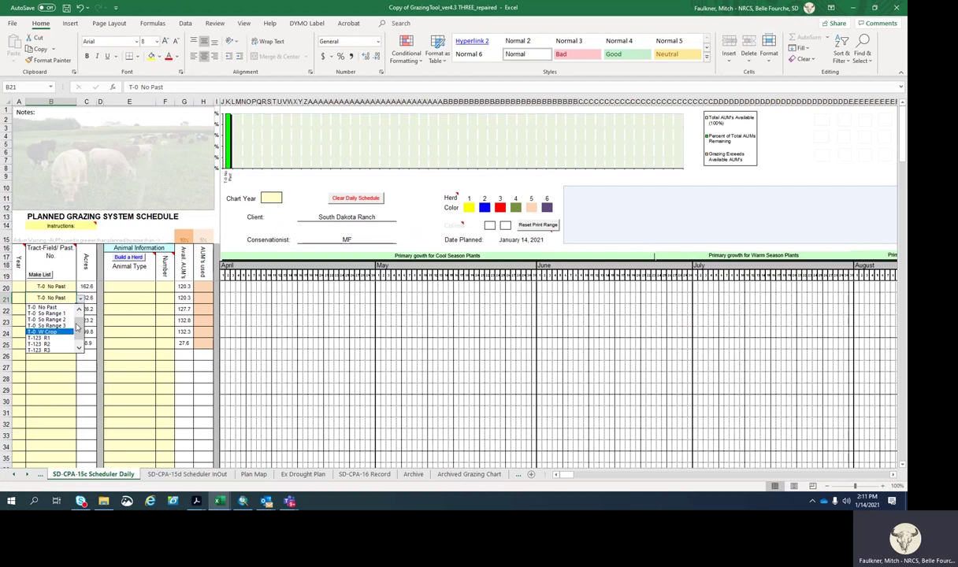
scroll(78, 319, up, 1)
click(47, 307)
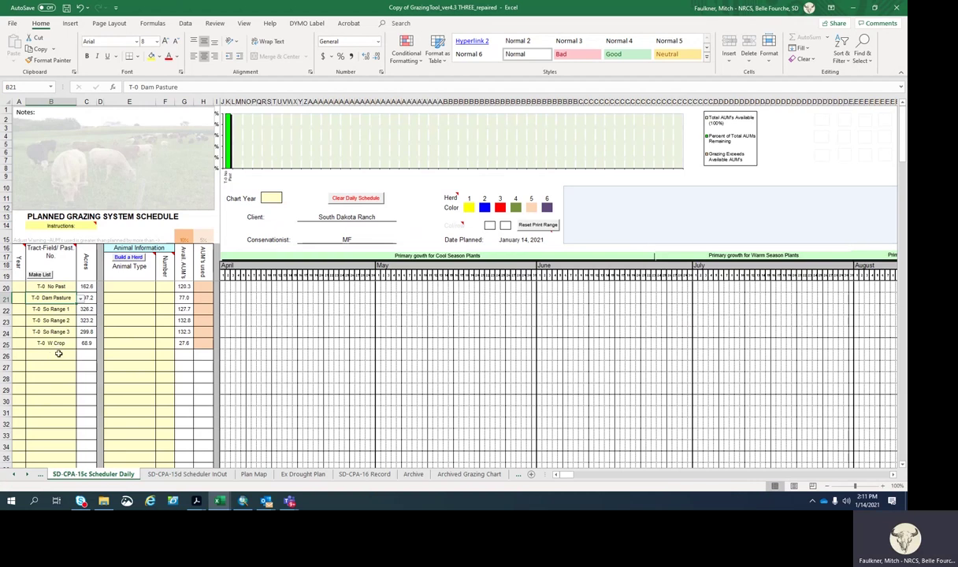
Enter year 21 for all six pasture rows, from No Past down to W Crop.
click(20, 286)
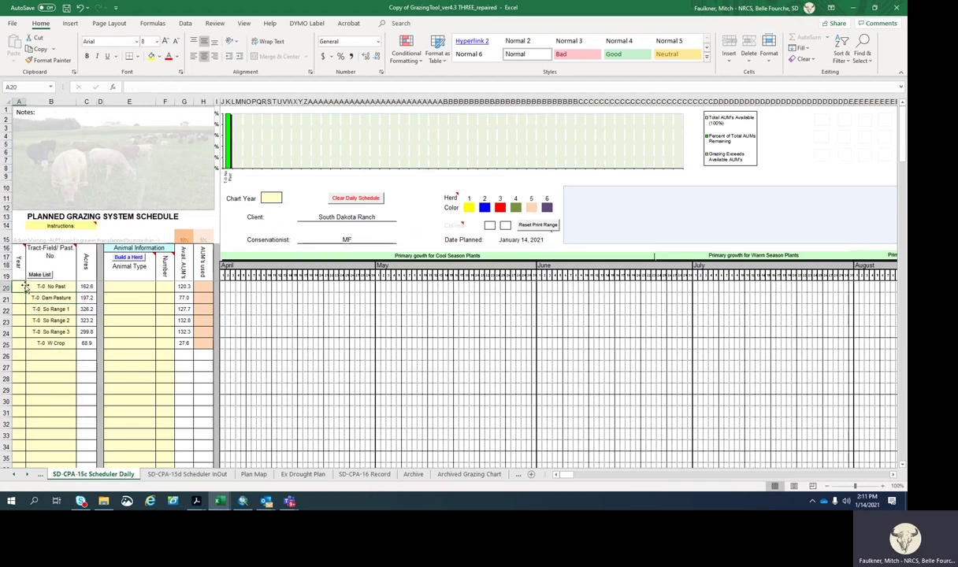
text(21)
key(Return)
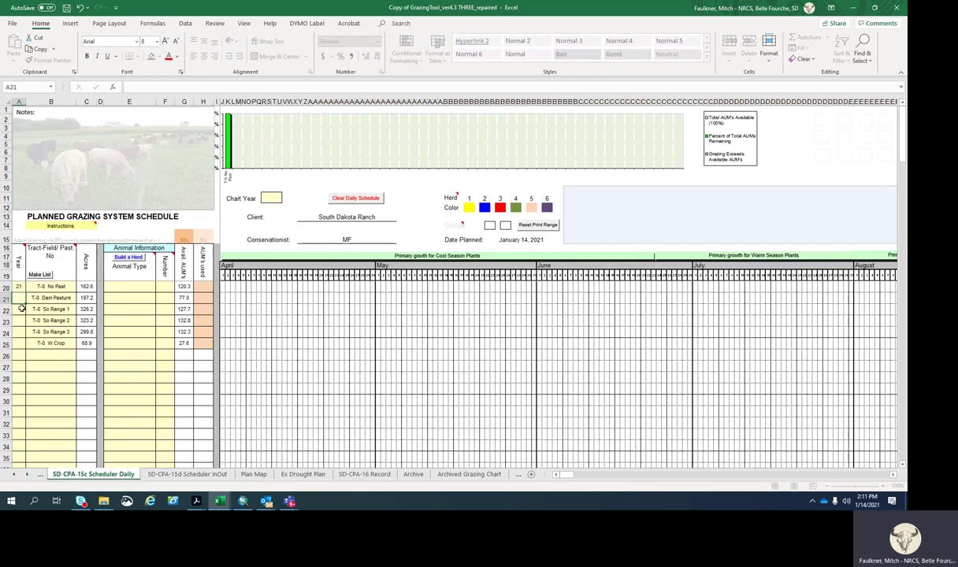
click(20, 286)
drag(26, 291, 31, 343)
Set the daily schedule's chart year to 21.
click(282, 201)
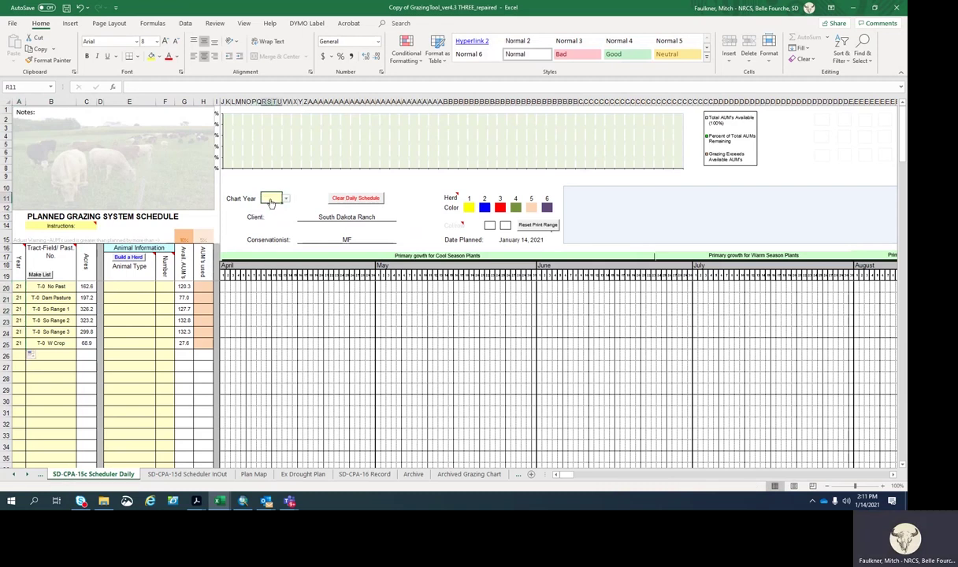
click(285, 200)
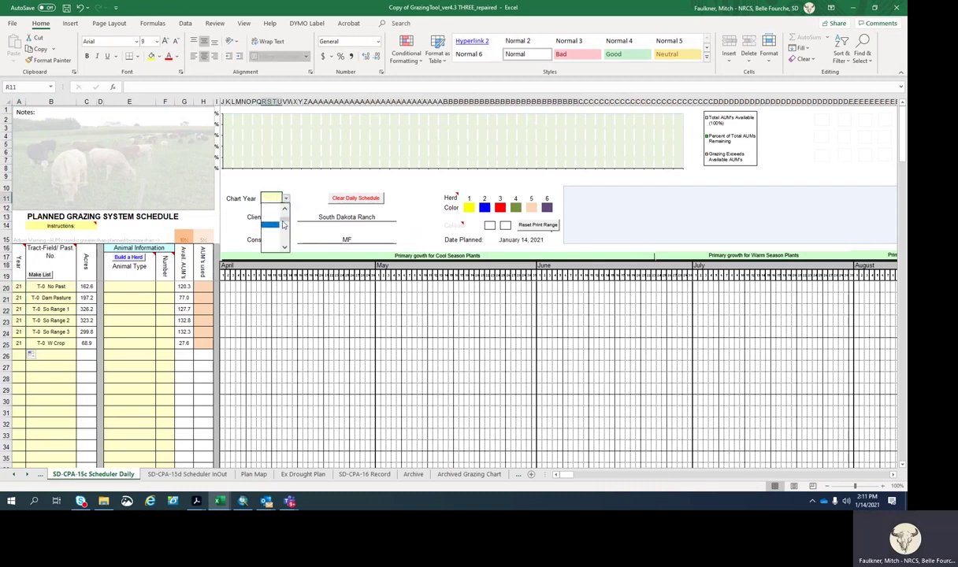
click(267, 207)
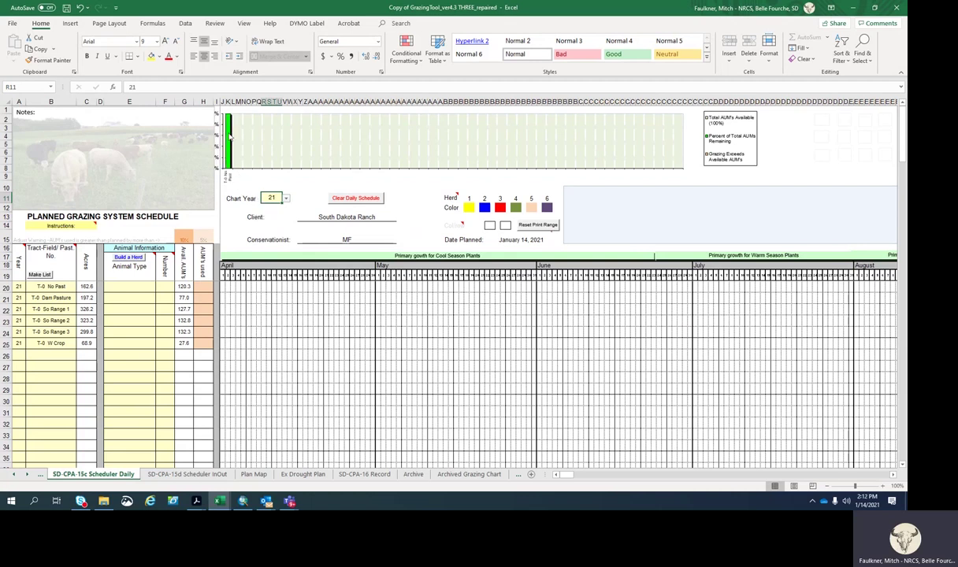
Look at the Build a Herd form and return to the daily schedule.
mouse_move(231, 127)
click(119, 256)
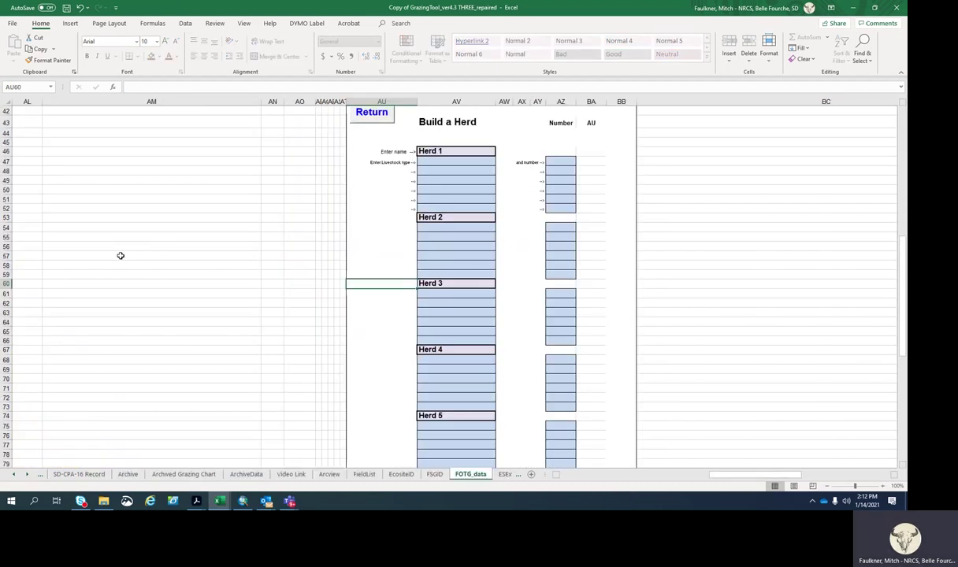
click(367, 116)
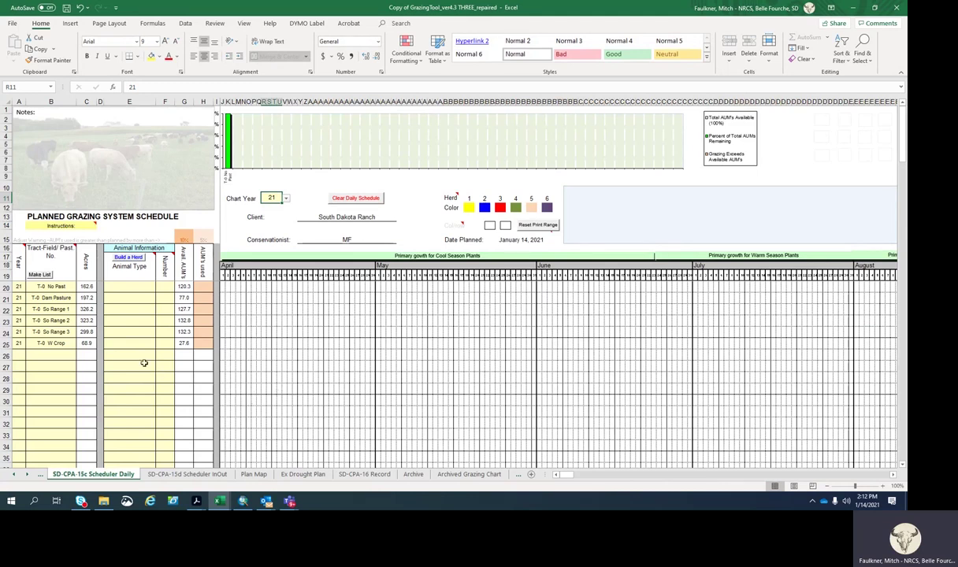
For the No Past row, choose the 1200 lb., 2 yr + cow as animal type and set the number to 120.
click(126, 288)
click(158, 287)
drag(158, 312, 157, 319)
scroll(157, 319, up, 3)
click(132, 319)
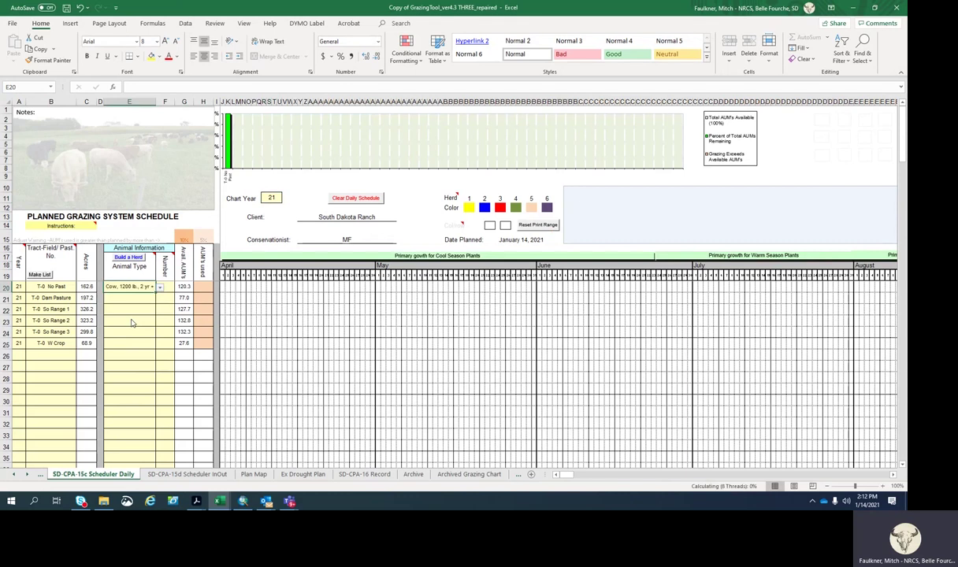
click(167, 288)
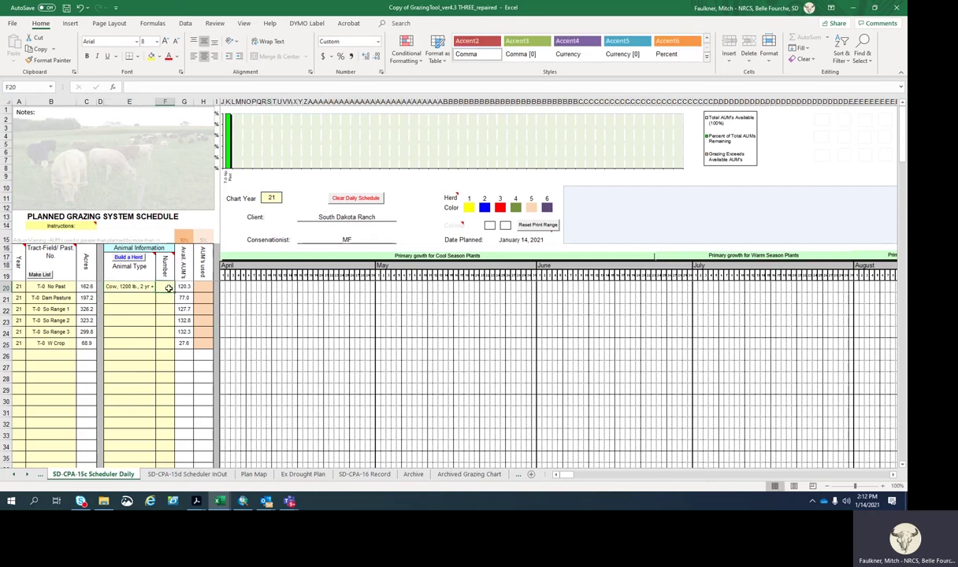
text(120)
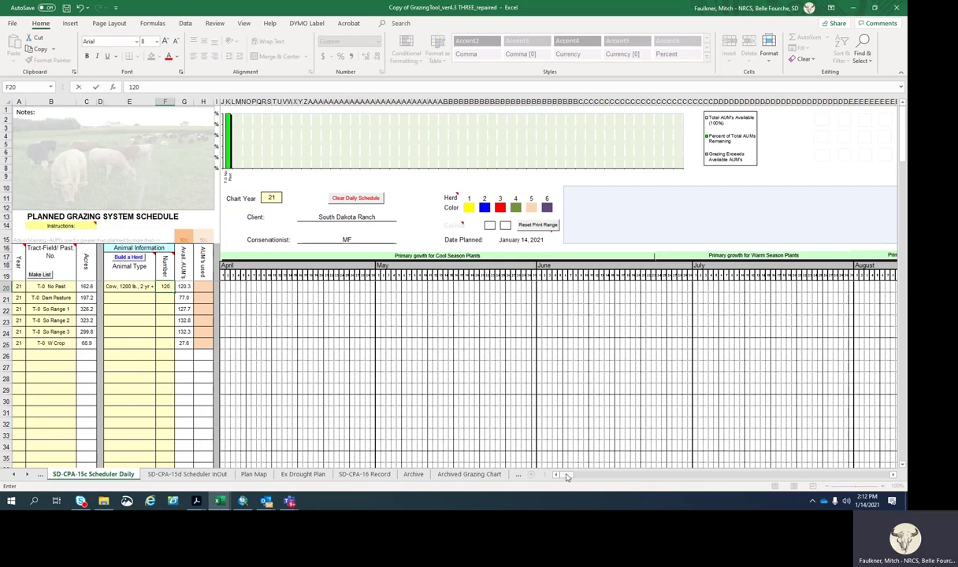
Schedule herd 1 in the year 21 No Past row for every day from May 15 through June 15.
mouse_move(566, 476)
mouse_down()
mouse_move(748, 477)
mouse_move(560, 476)
mouse_up()
click(450, 275)
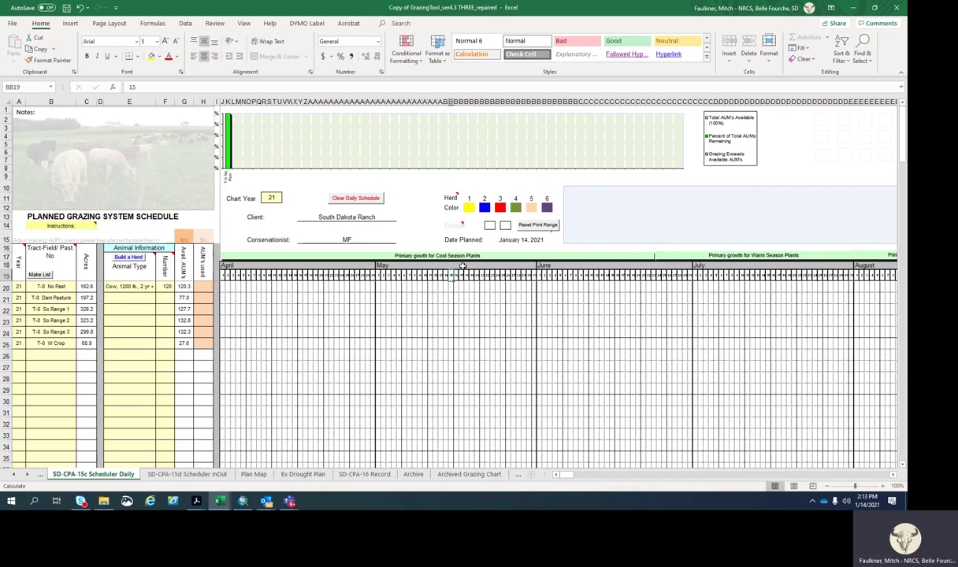
key(Down)
text(1)
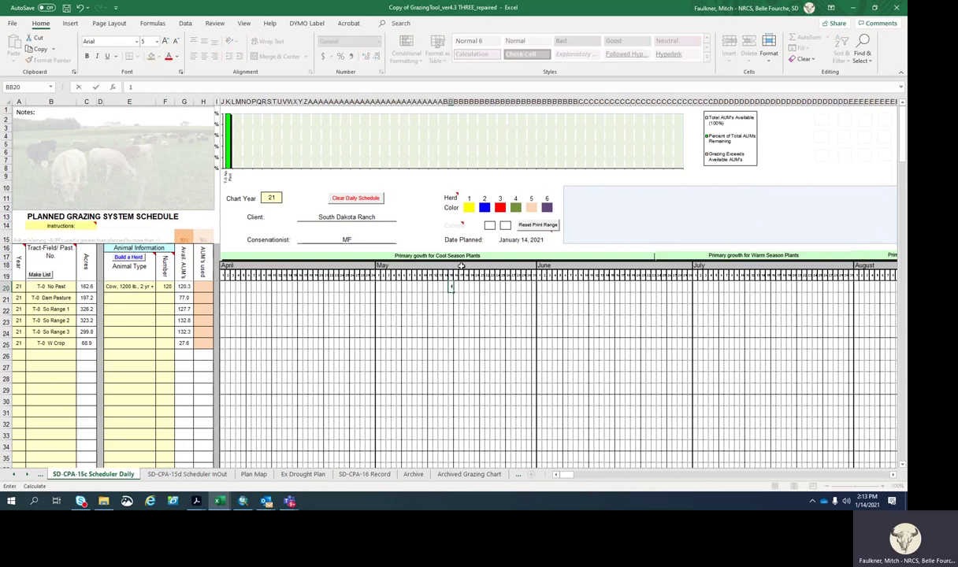
key(Right)
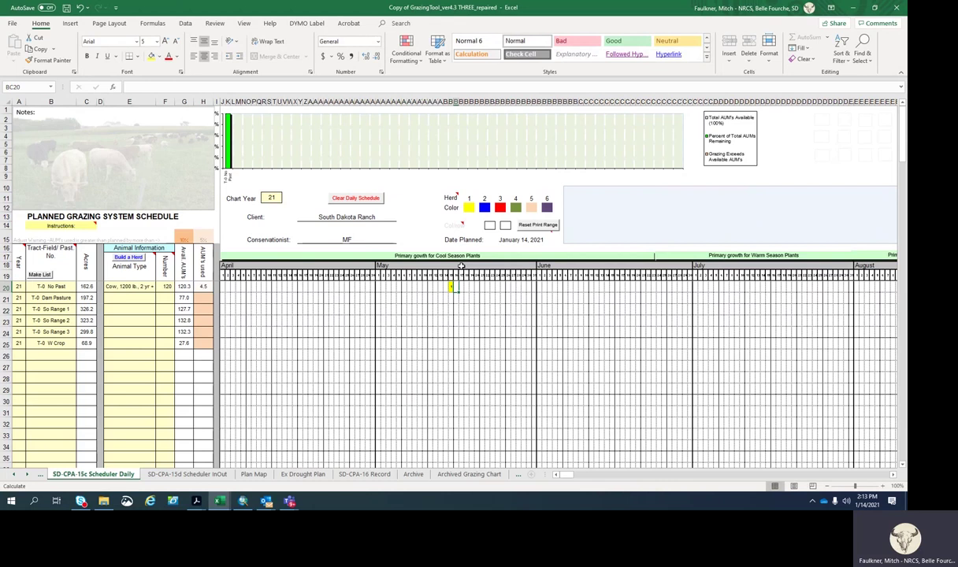
text(1)
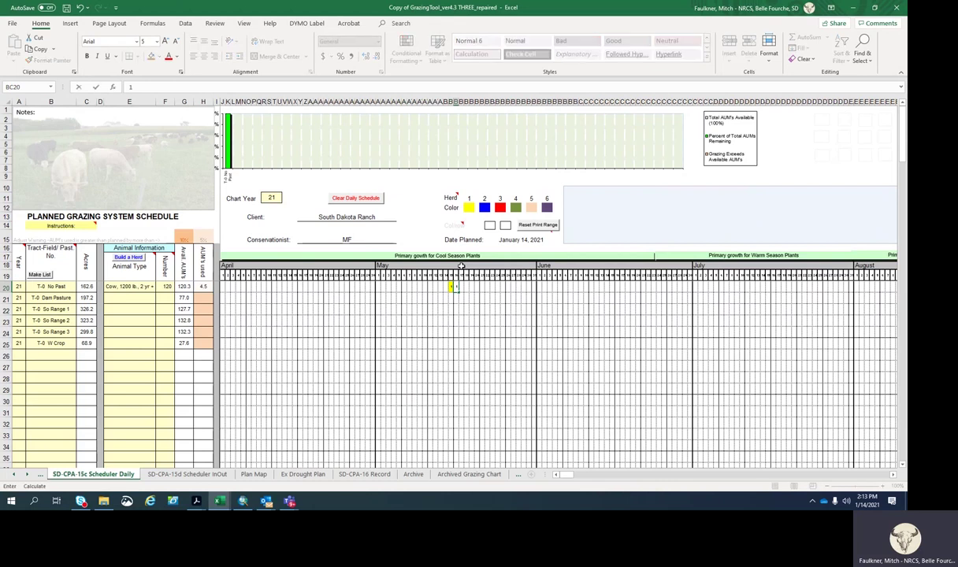
key(Right)
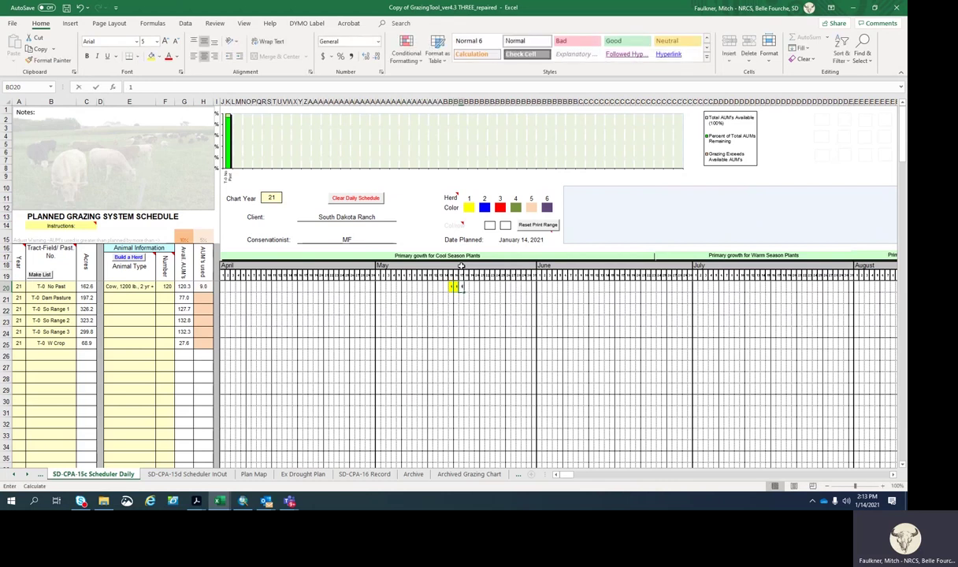
text(1)
key(Right)
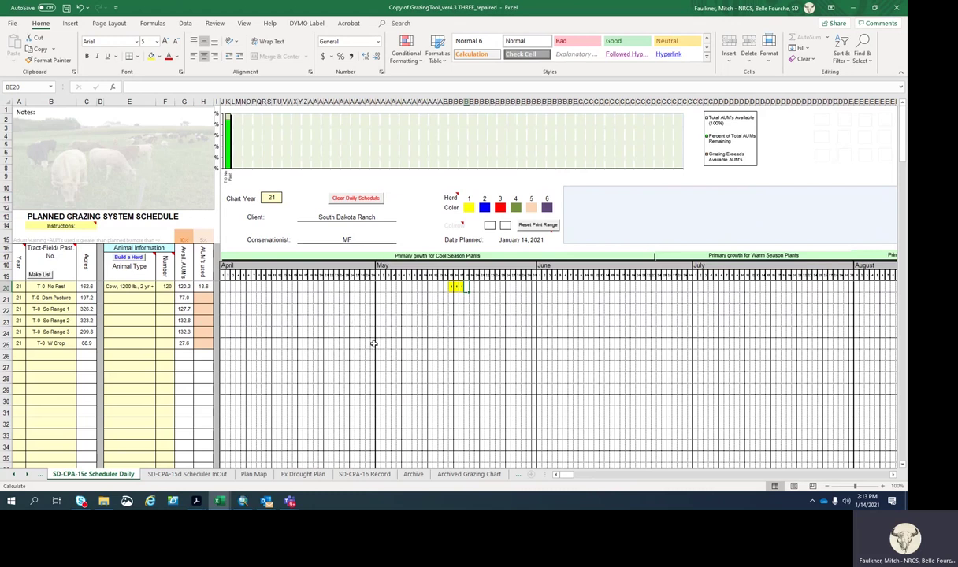
drag(453, 287, 458, 287)
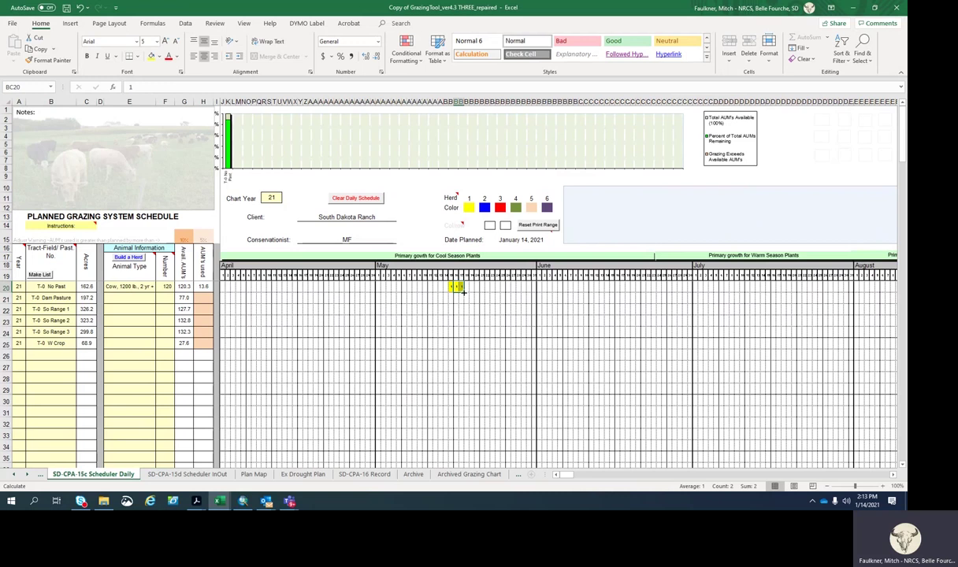
drag(463, 292, 613, 295)
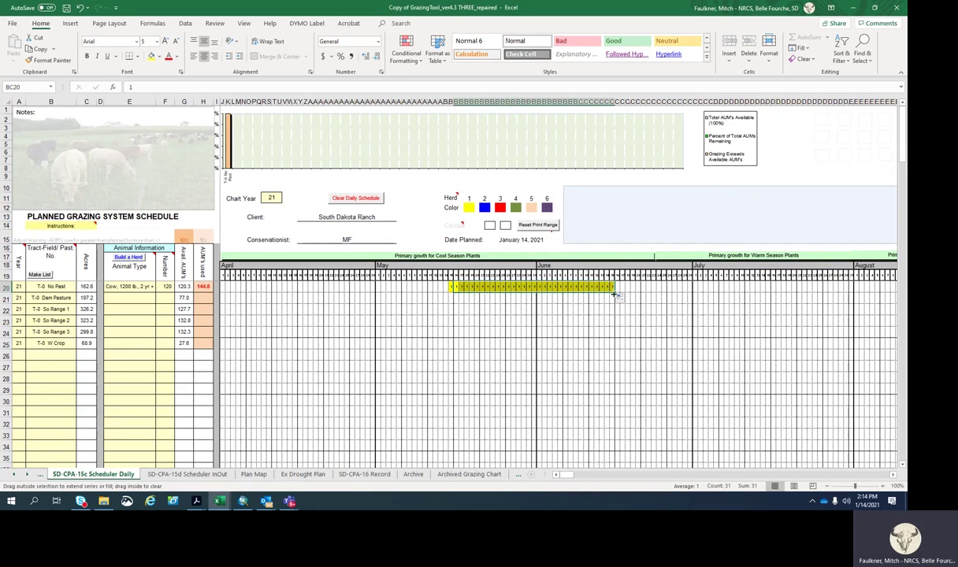
Shorten herd 1's year 21 grazing period in the No Past row so it ends on June 9.
drag(614, 293, 580, 294)
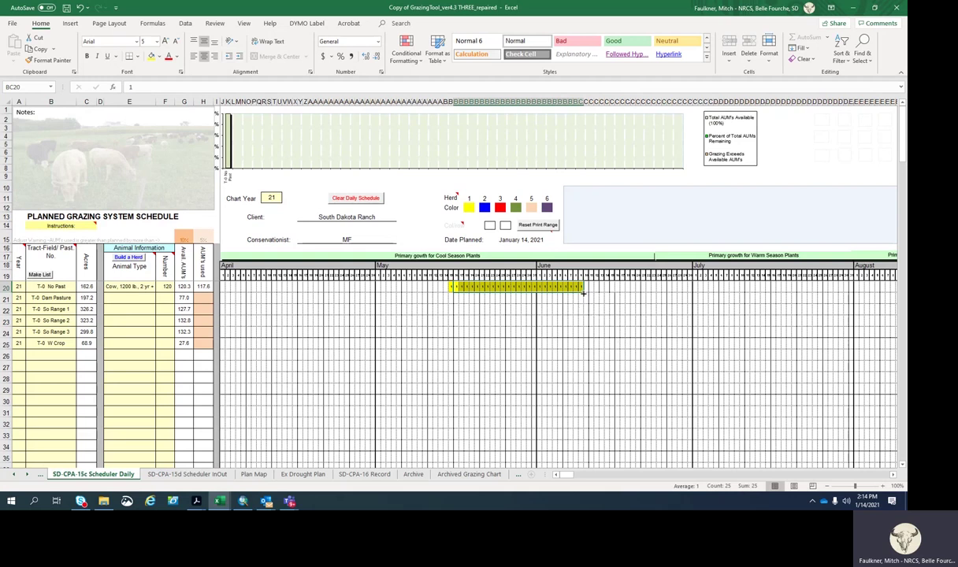
click(606, 287)
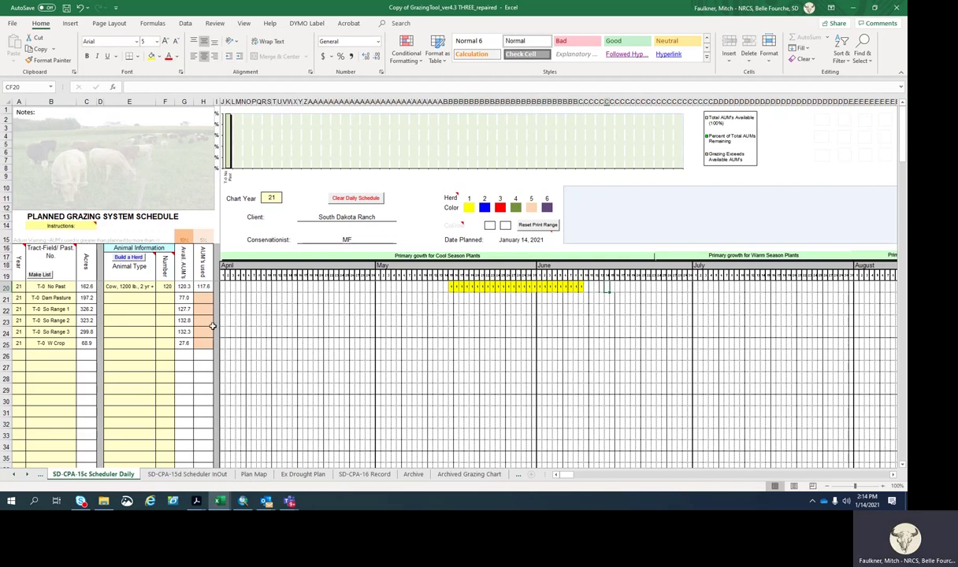
For the Dam Pasture row, choose the 1200 lb., 2 yr + cow as animal type and set the number to 120.
click(124, 298)
click(160, 299)
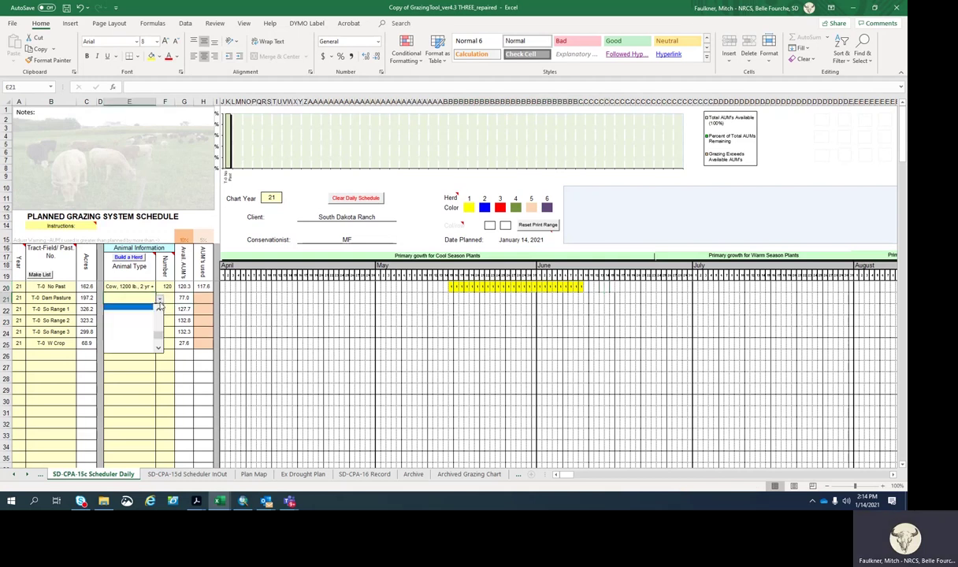
scroll(151, 320, up, 5)
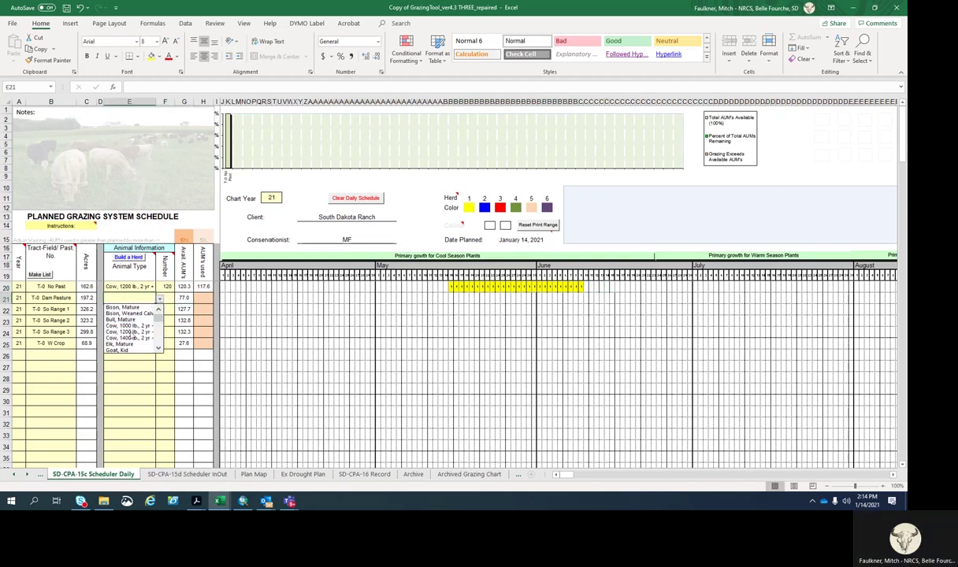
click(145, 329)
click(169, 298)
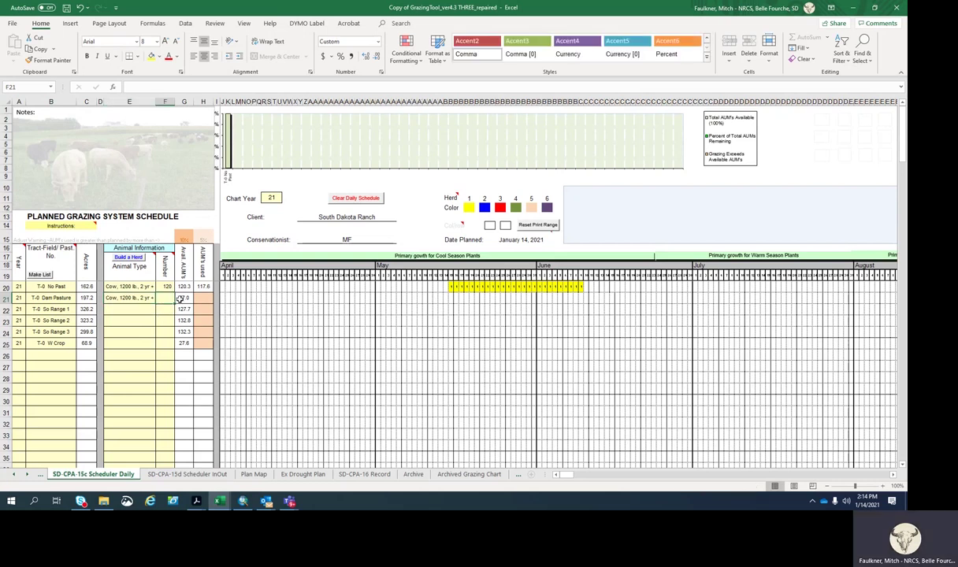
text(120)
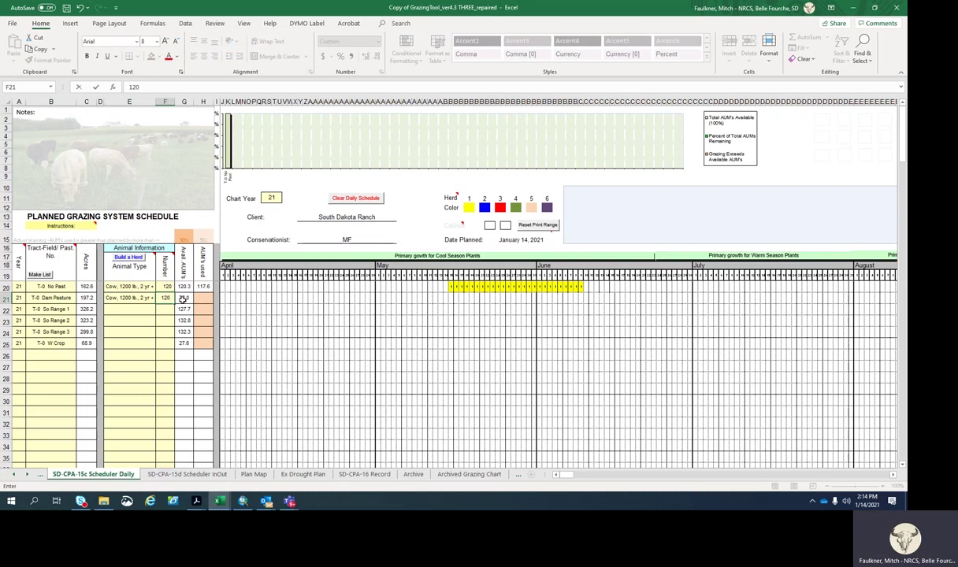
click(596, 308)
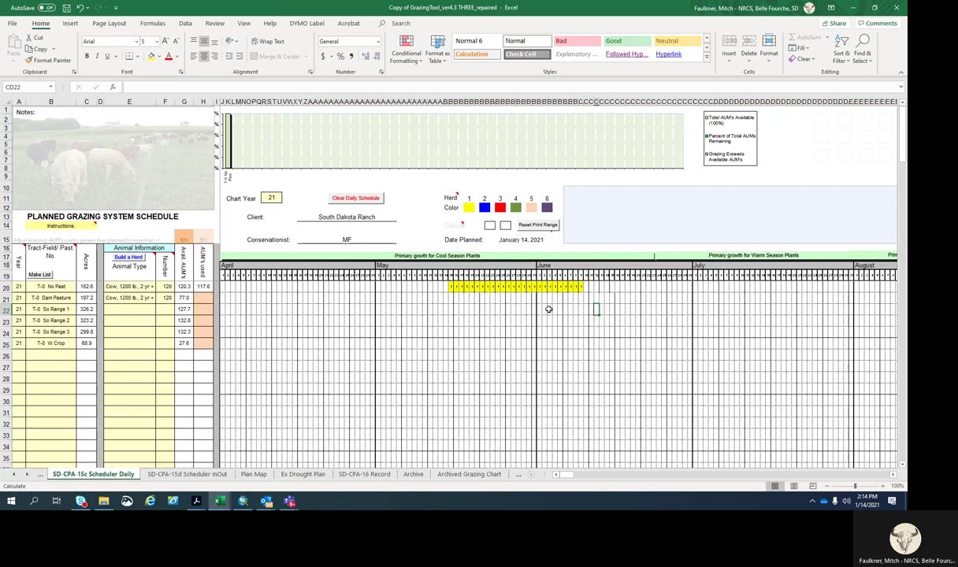
Schedule herd 1 in the Dam Pasture row for every day from June 10 through June 24.
click(587, 299)
text(1)
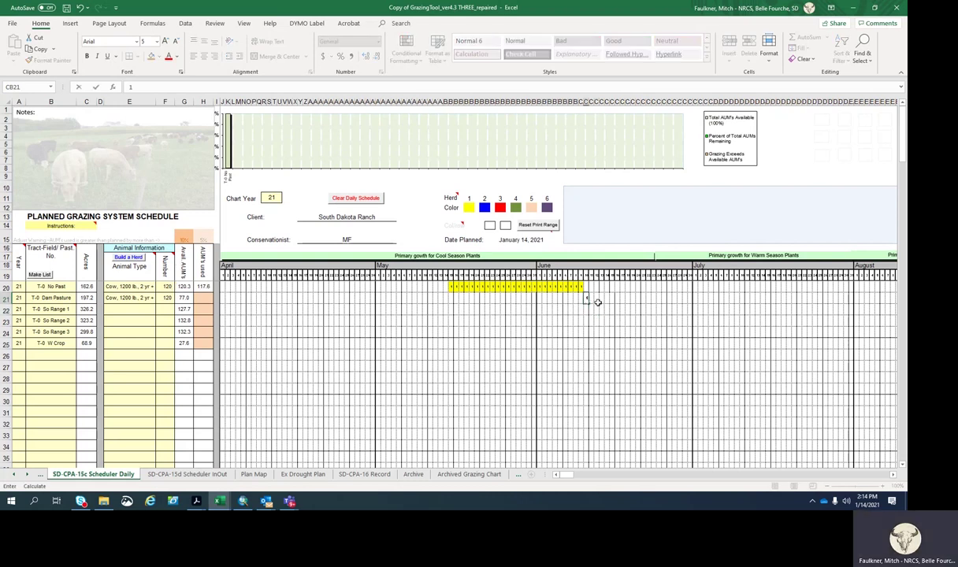
click(594, 299)
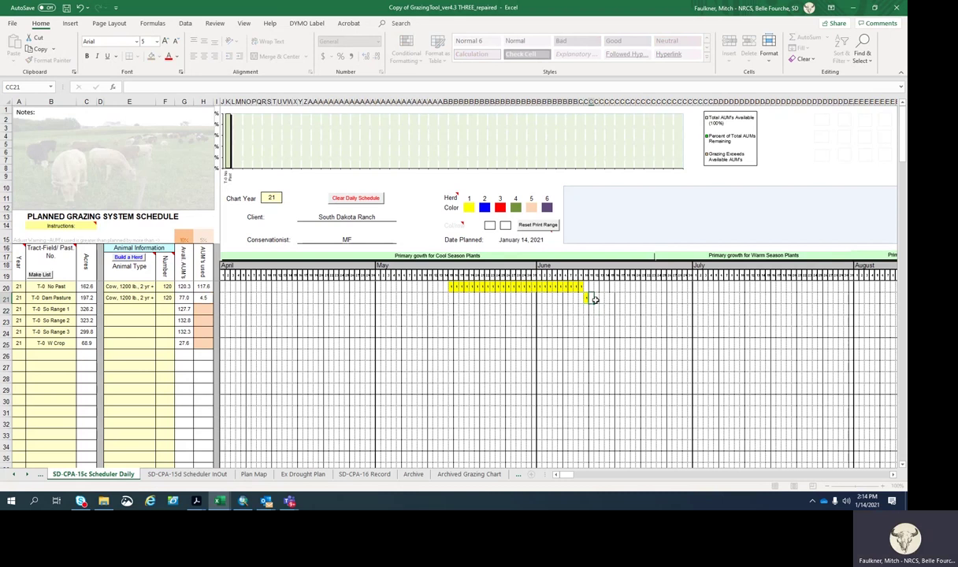
text(1)
click(616, 298)
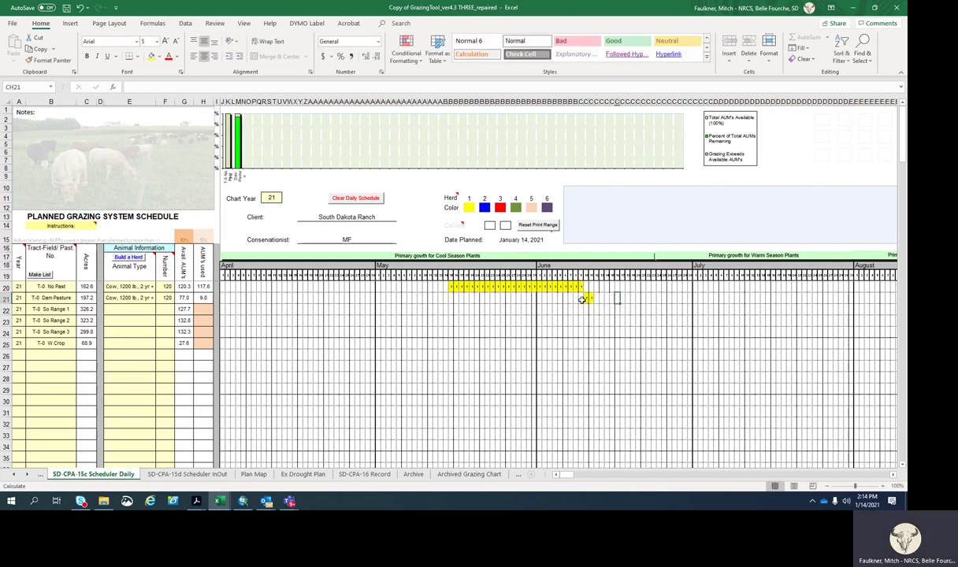
drag(588, 299, 669, 308)
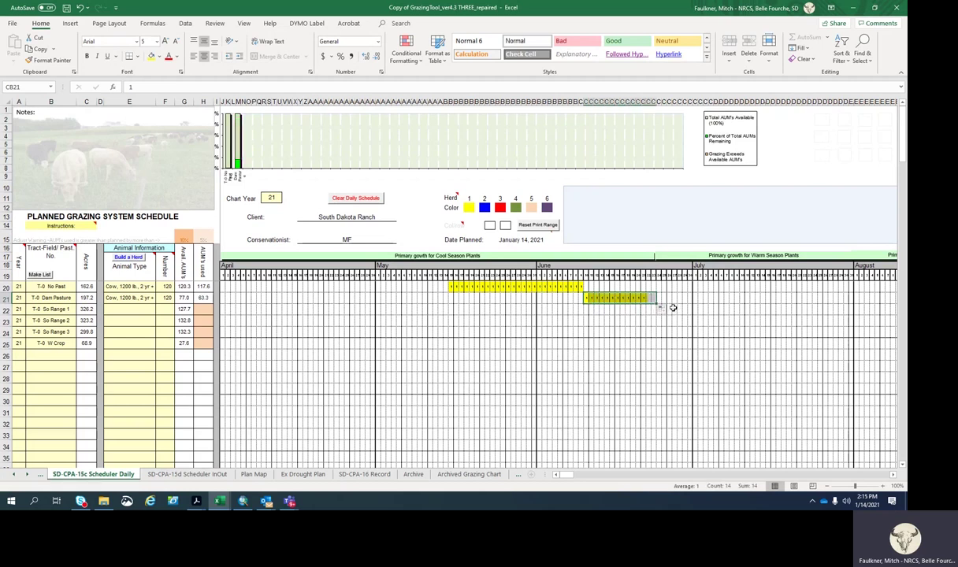
click(740, 297)
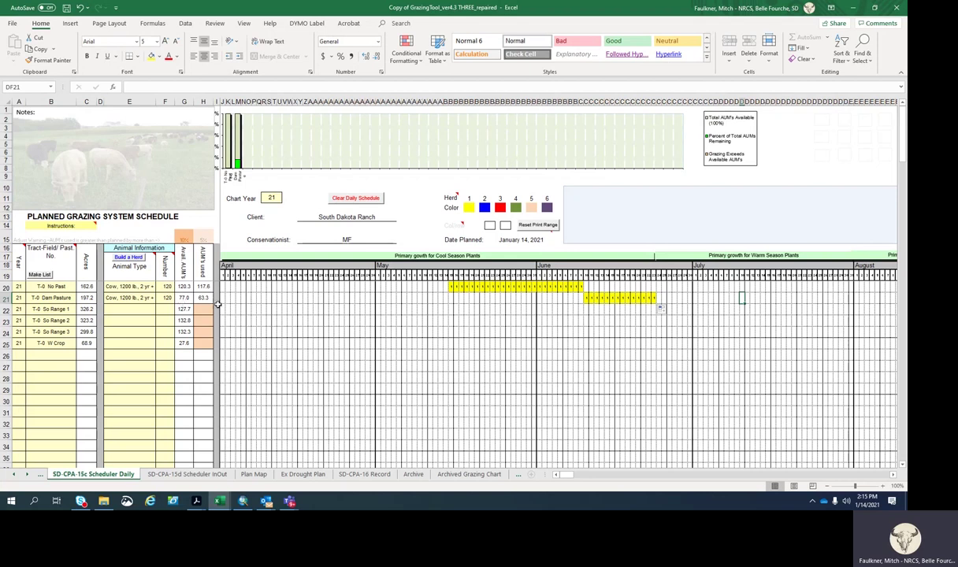
click(659, 299)
drag(659, 302, 727, 299)
For the So Range 1 row, choose the 1200 lb., 2 yr + cow as animal type and set the number to 120.
click(139, 309)
click(159, 311)
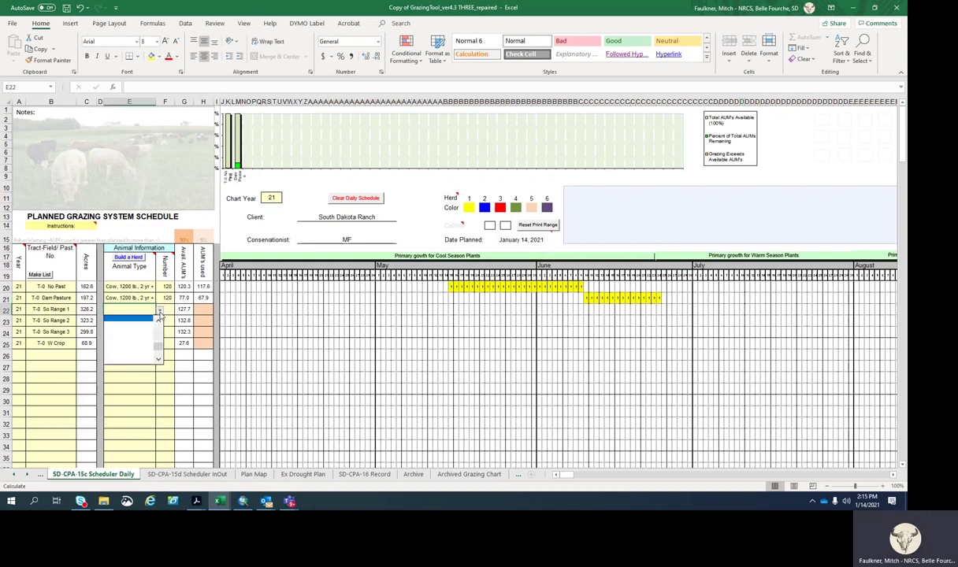
click(126, 330)
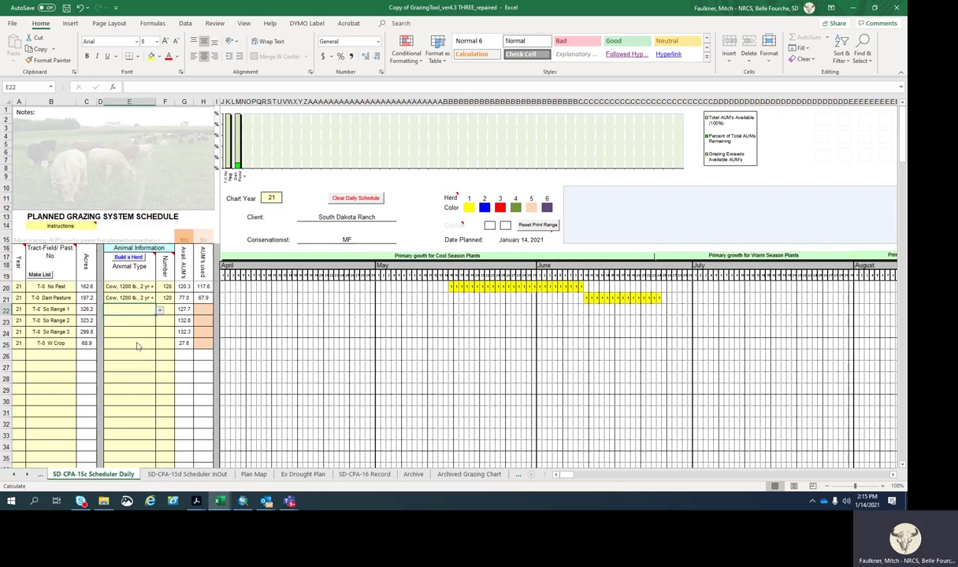
click(171, 309)
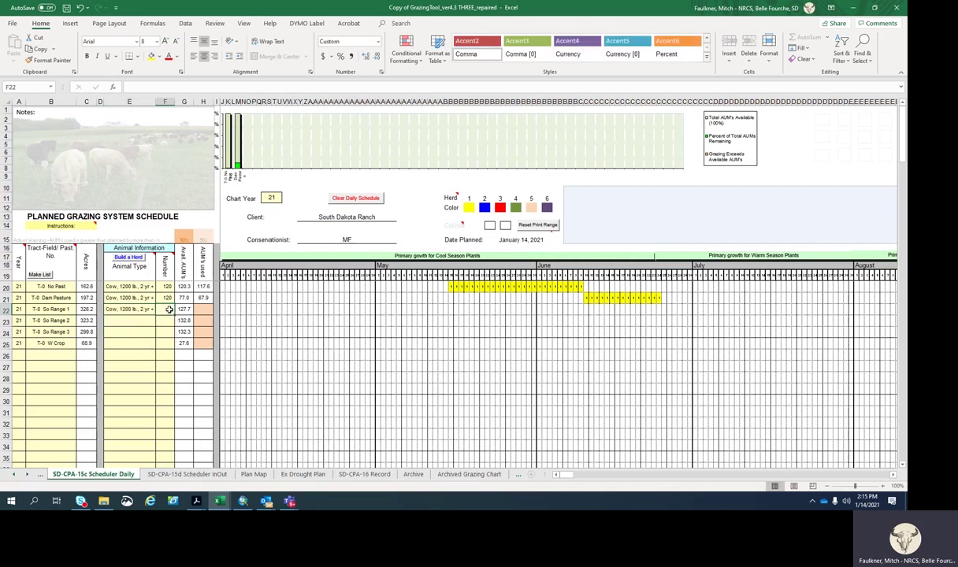
text(120)
click(399, 331)
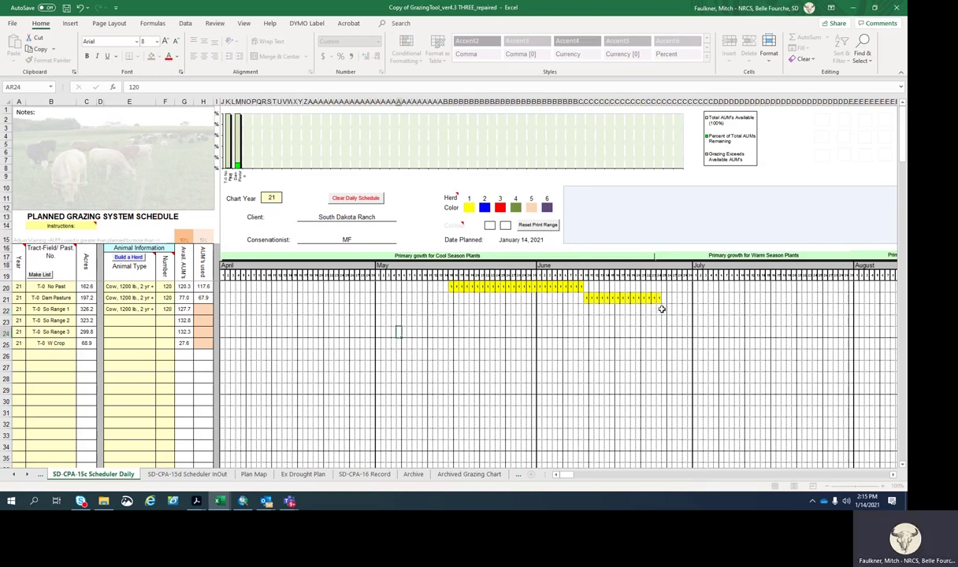
Schedule herd 1 in the So Range 1 row for every day from June 25 through July 10.
click(661, 309)
text(1)
key(Tab)
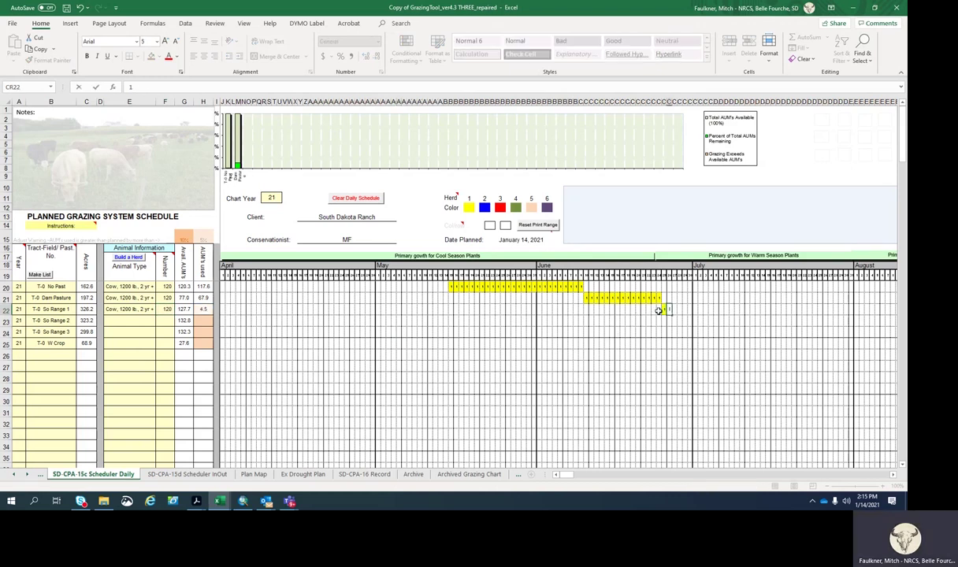
text(1)
key(Tab)
text(1)
key(Tab)
text(1)
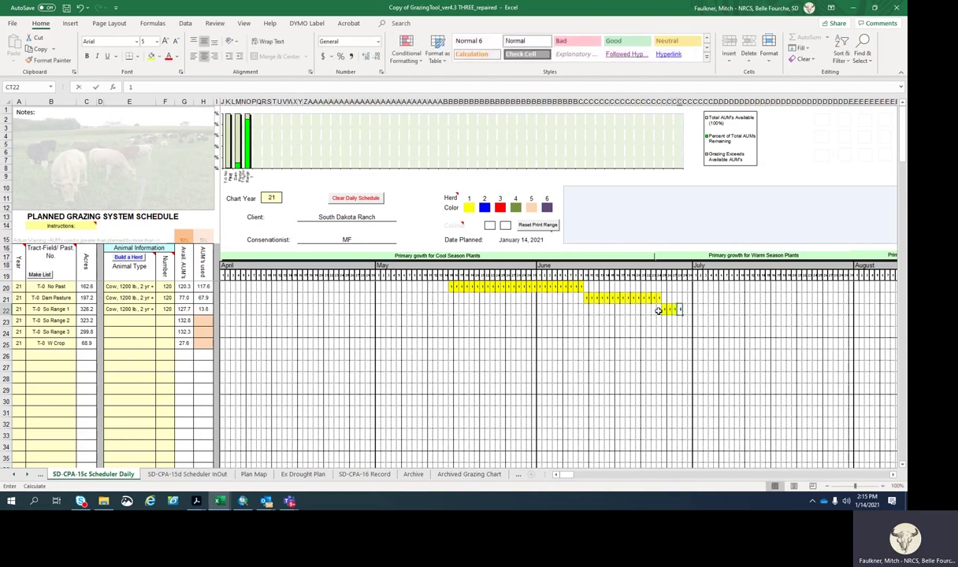
key(Tab)
text(1)
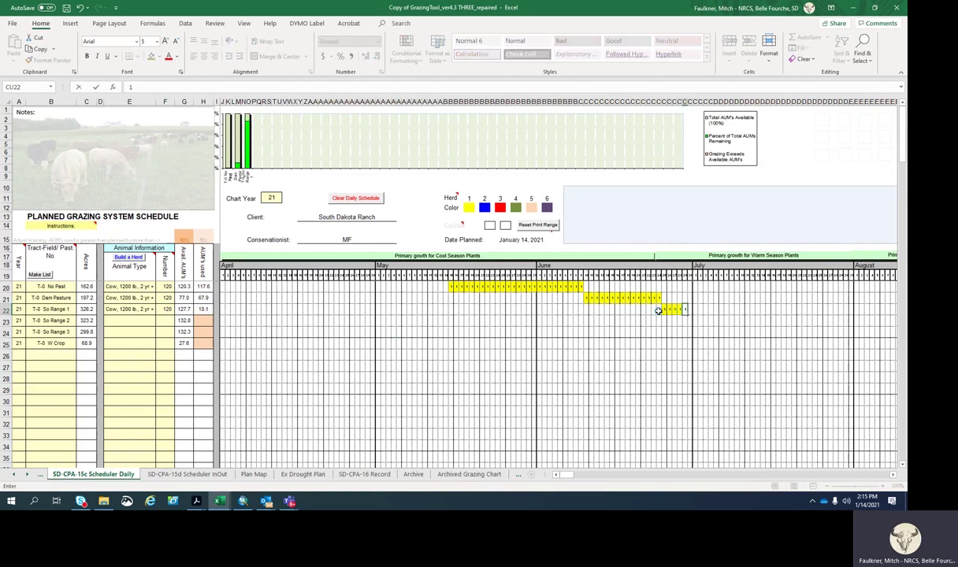
key(Tab)
text(1)
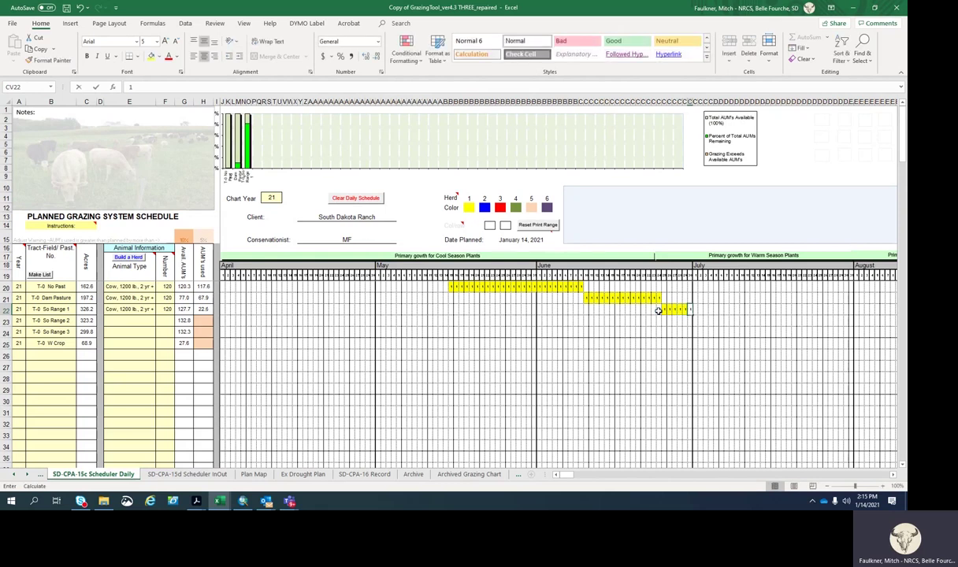
key(Tab)
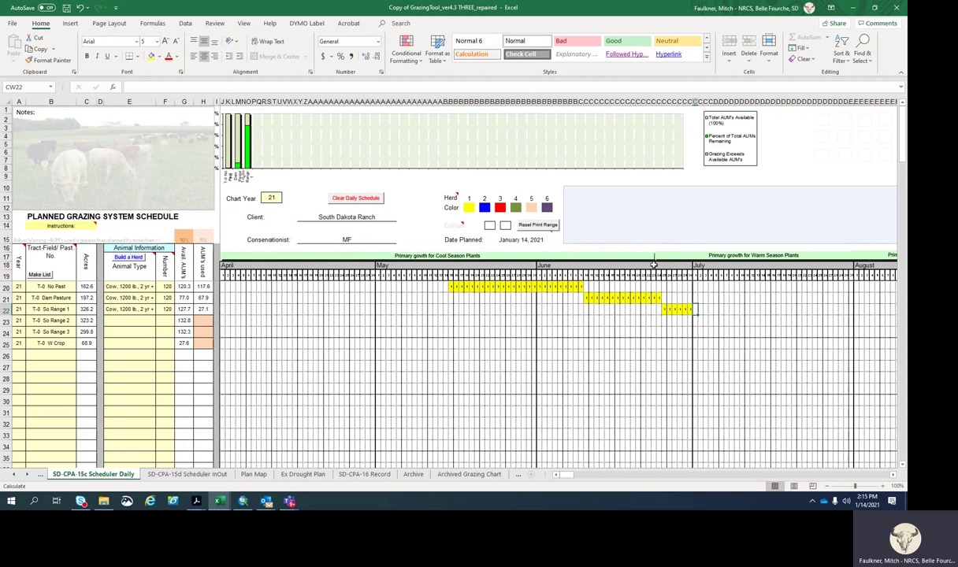
text(1)
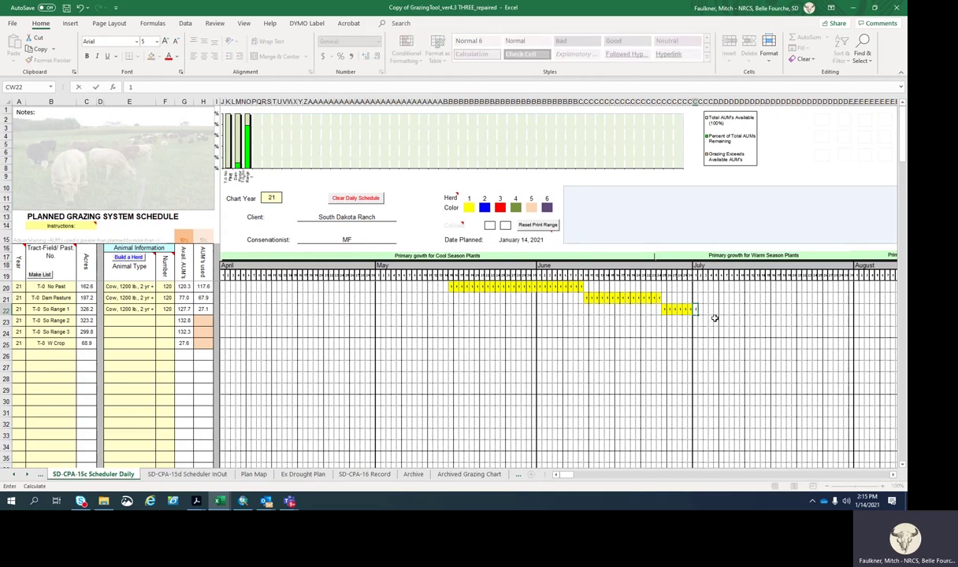
key(Tab)
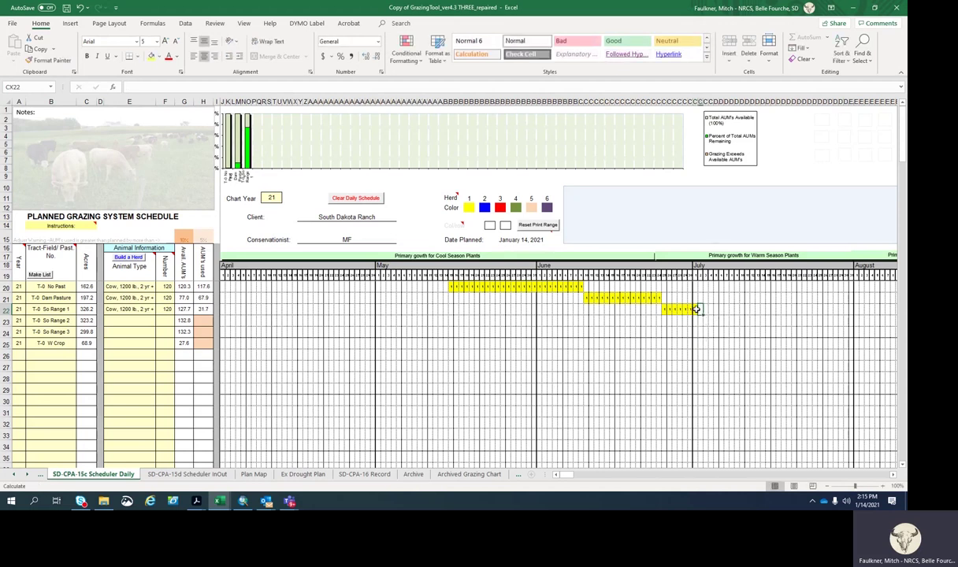
text(1)
click(700, 310)
drag(700, 313, 744, 314)
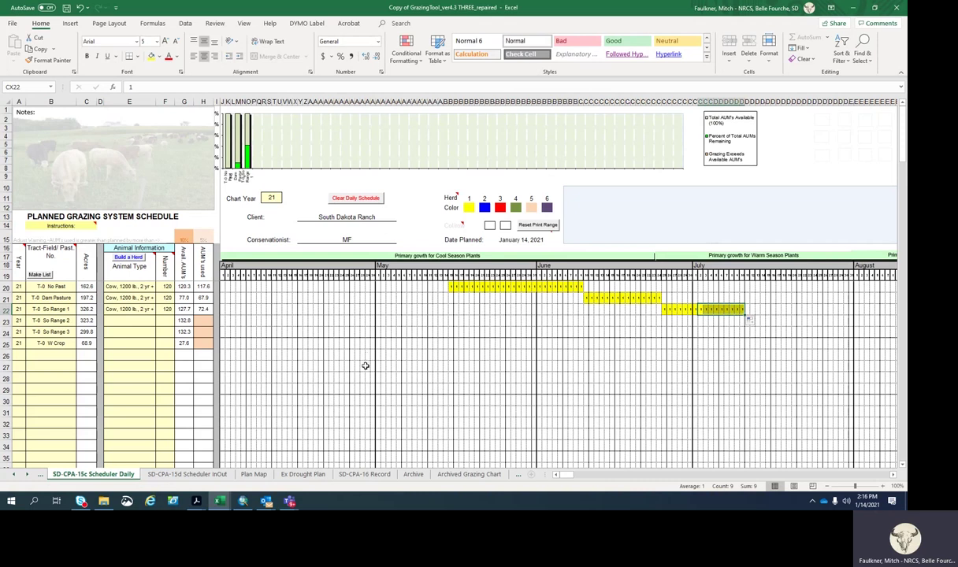
click(430, 310)
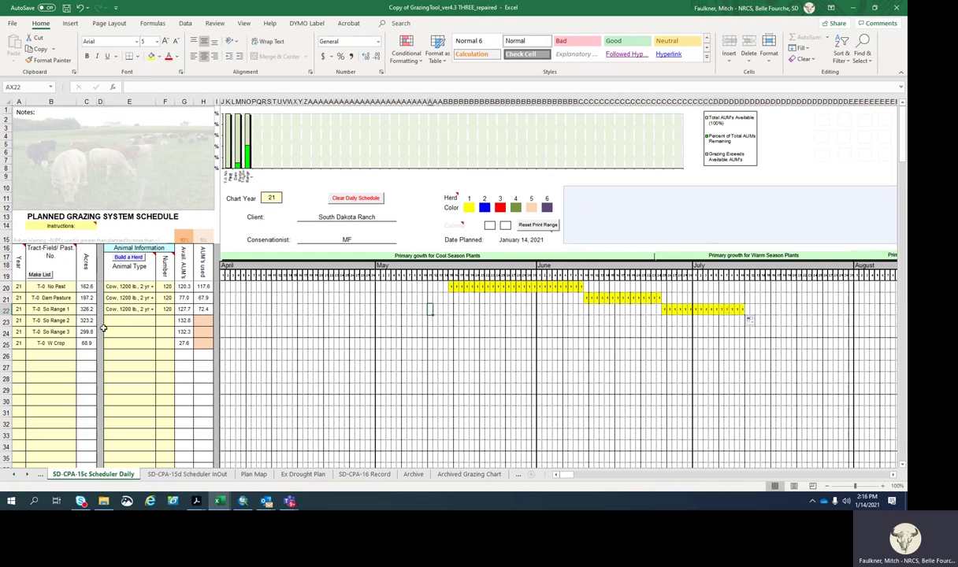
Change the So Range 2 row's pasture to T-0 So Range 1 and assign it 8 animals of the type Bull, Mature.
click(70, 321)
click(78, 321)
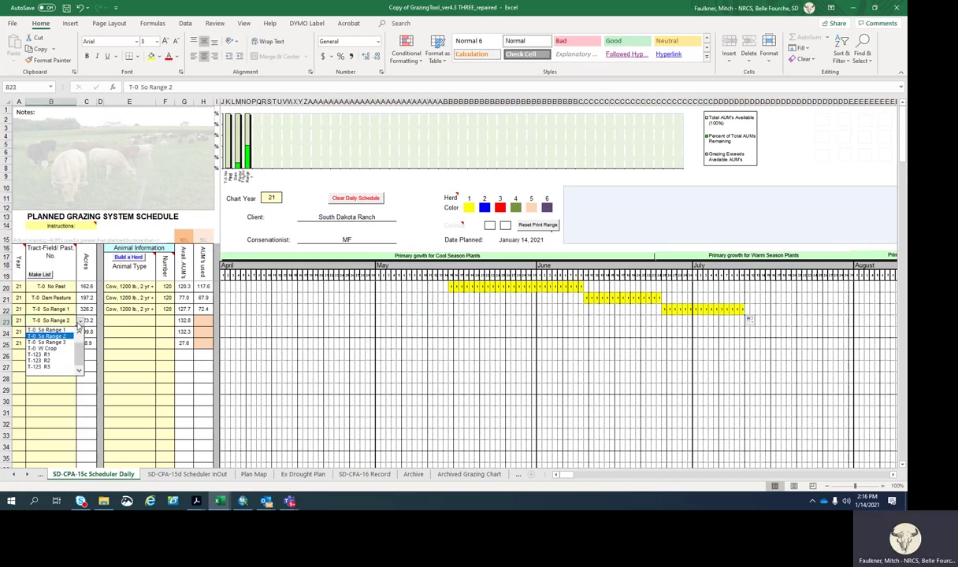
click(48, 329)
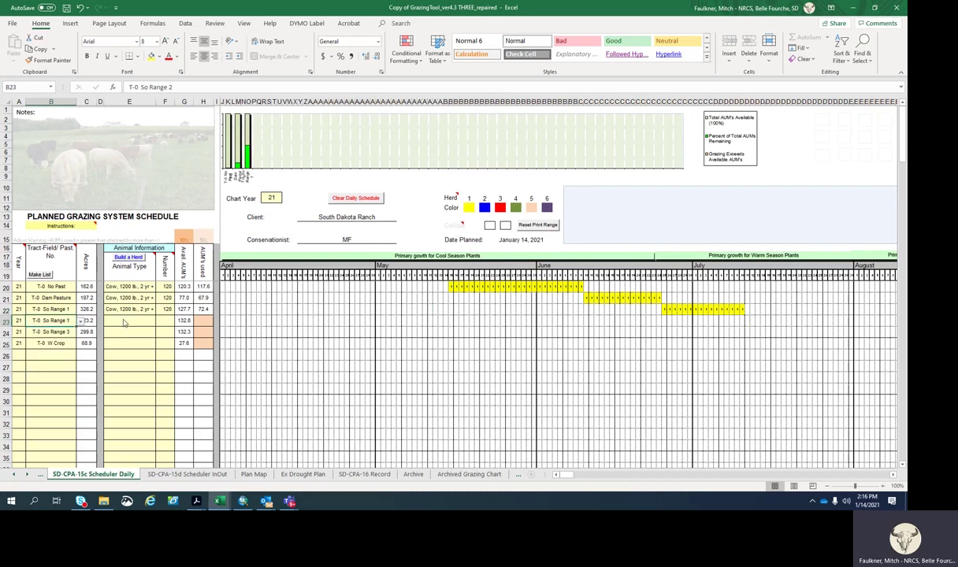
click(126, 324)
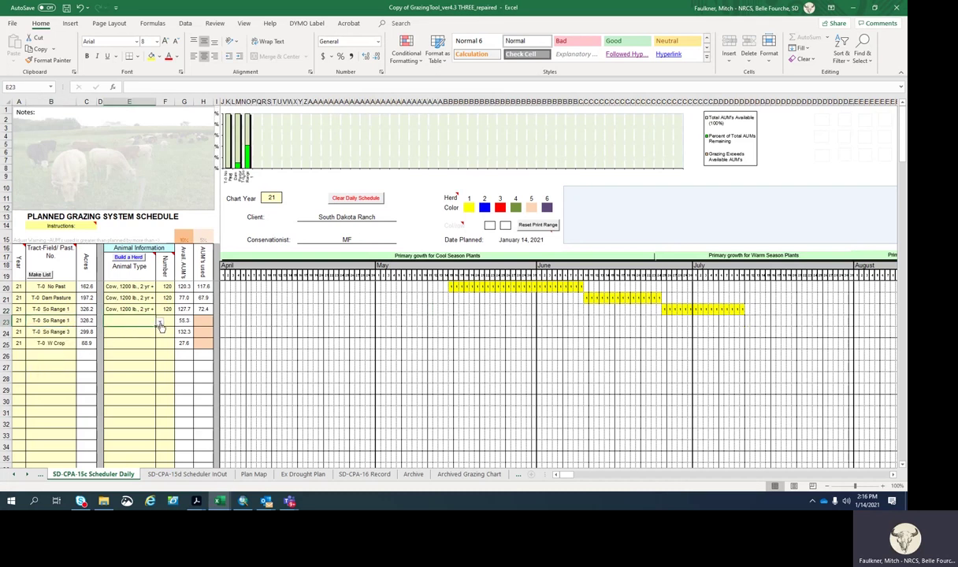
click(160, 324)
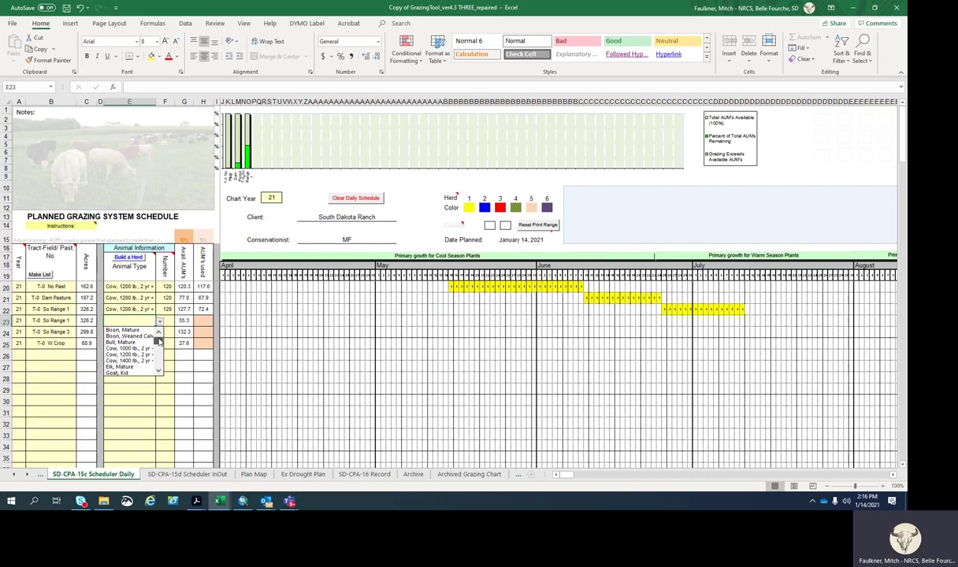
click(124, 342)
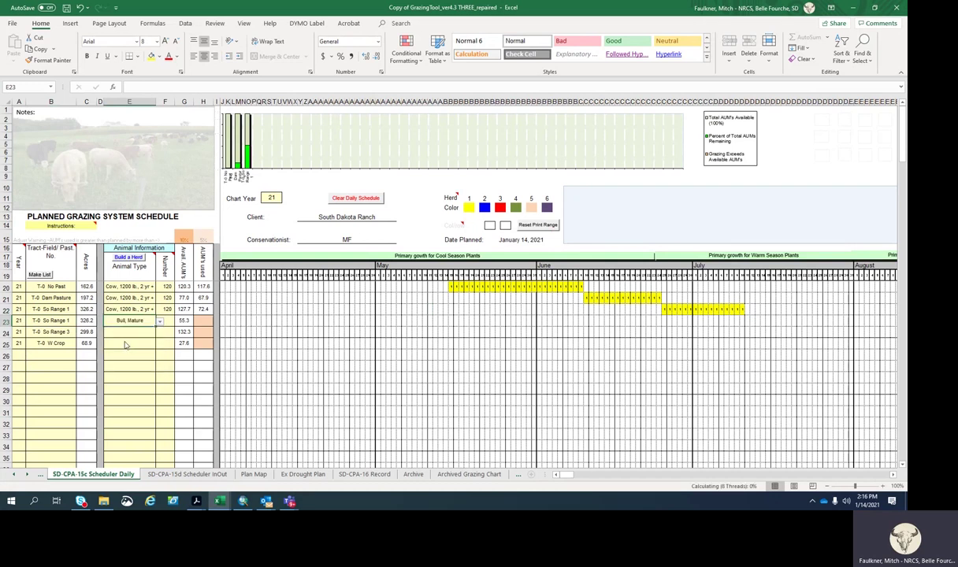
key(Tab)
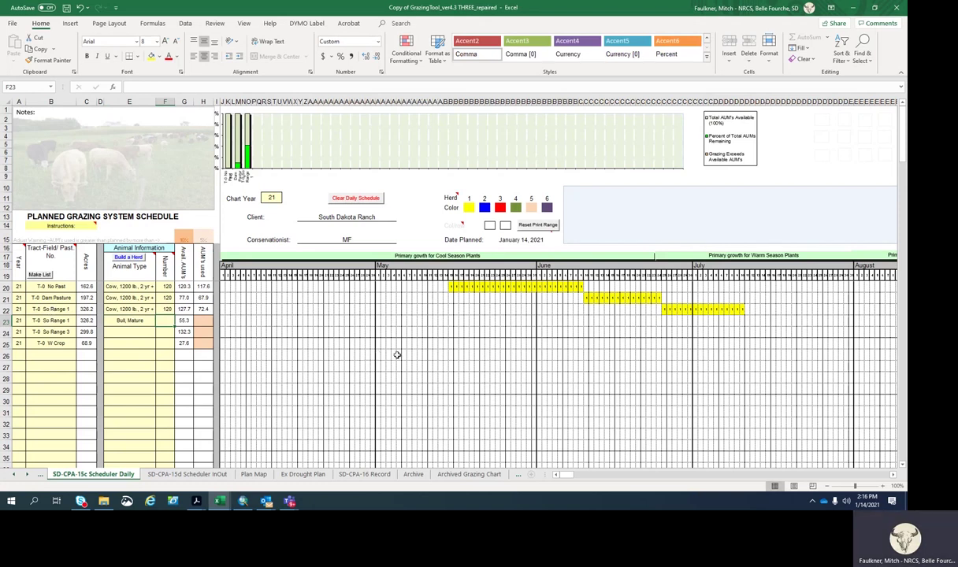
text(8)
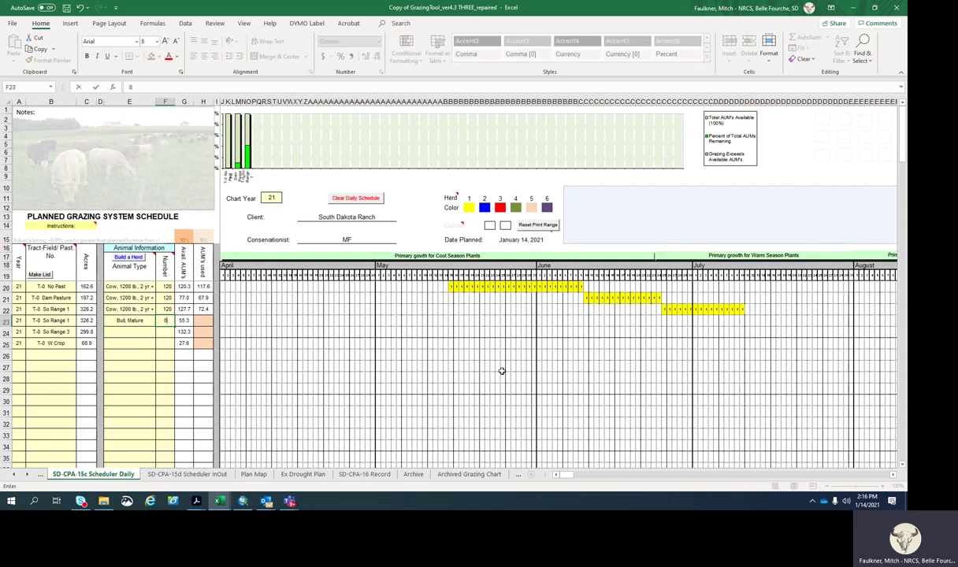
Schedule July 11 through July 13 in the two So Range 1 rows, with herd 1 for the cows and herd 2 for the bulls.
click(748, 319)
text(2)
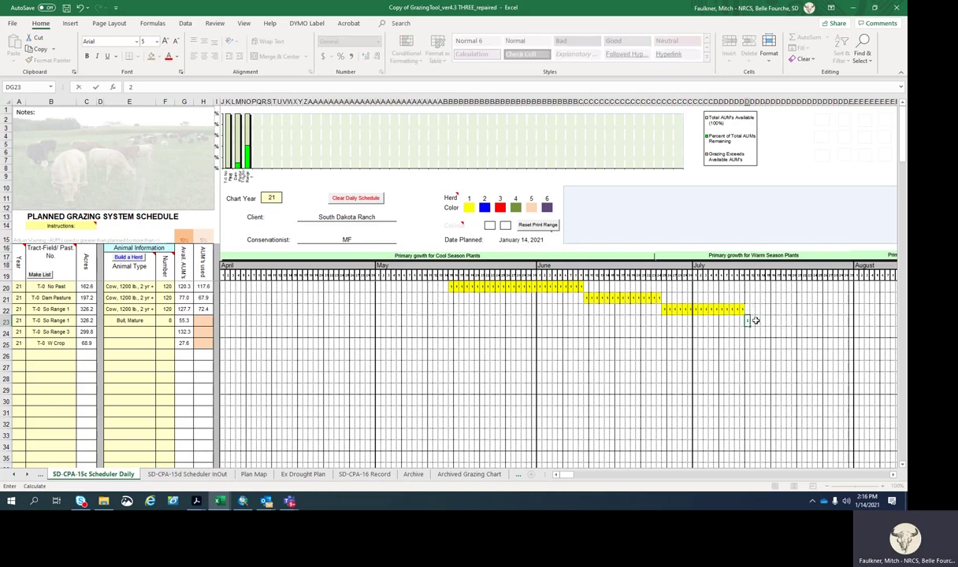
key(Tab)
click(747, 309)
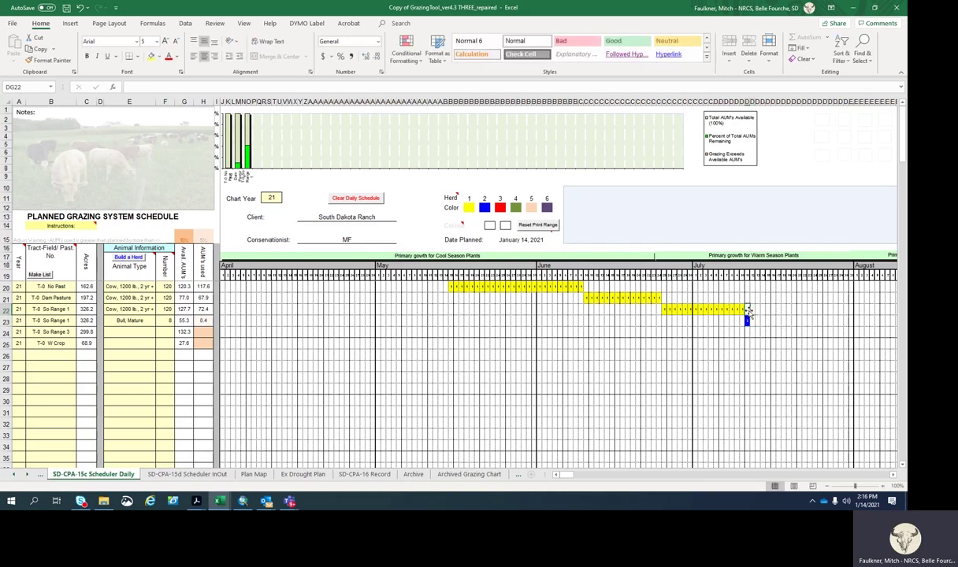
click(760, 297)
text(1)
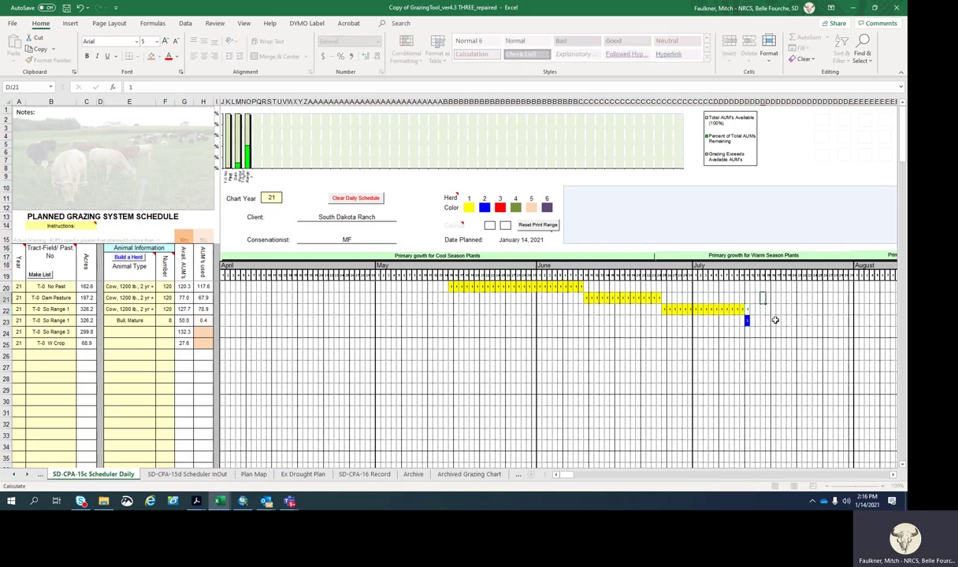
key(Escape)
click(752, 310)
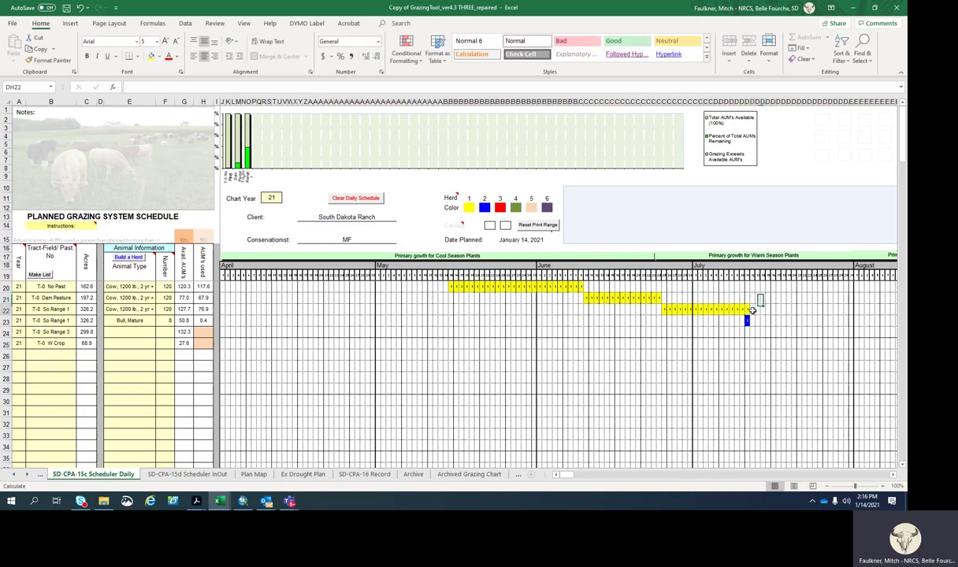
text(1)
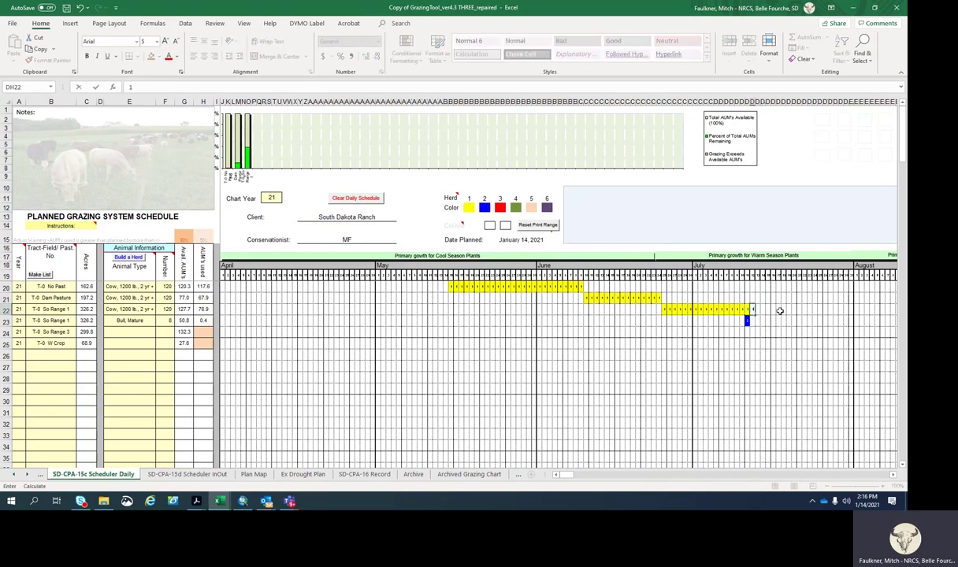
key(Return)
text(2)
key(Tab)
text(2)
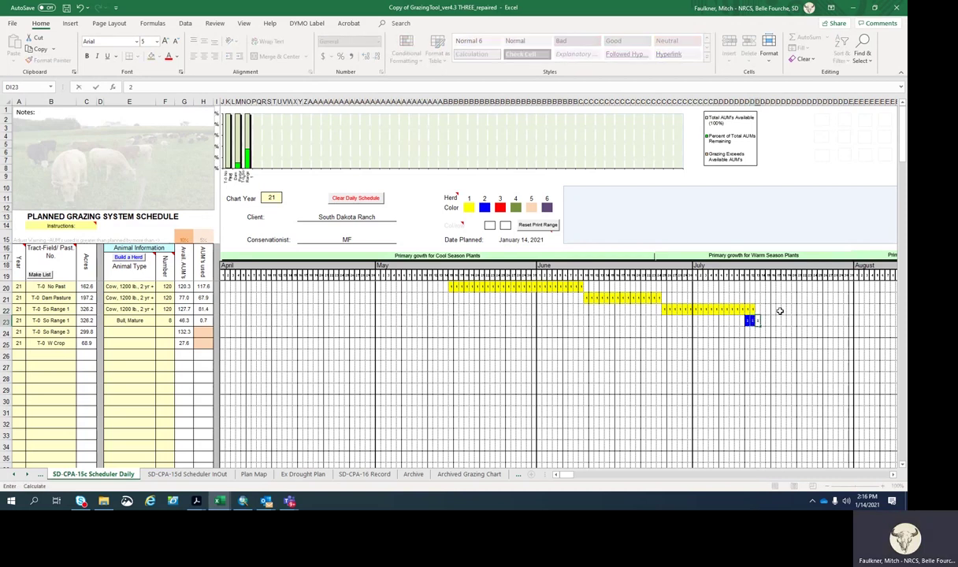
key(Up)
text(1)
click(802, 309)
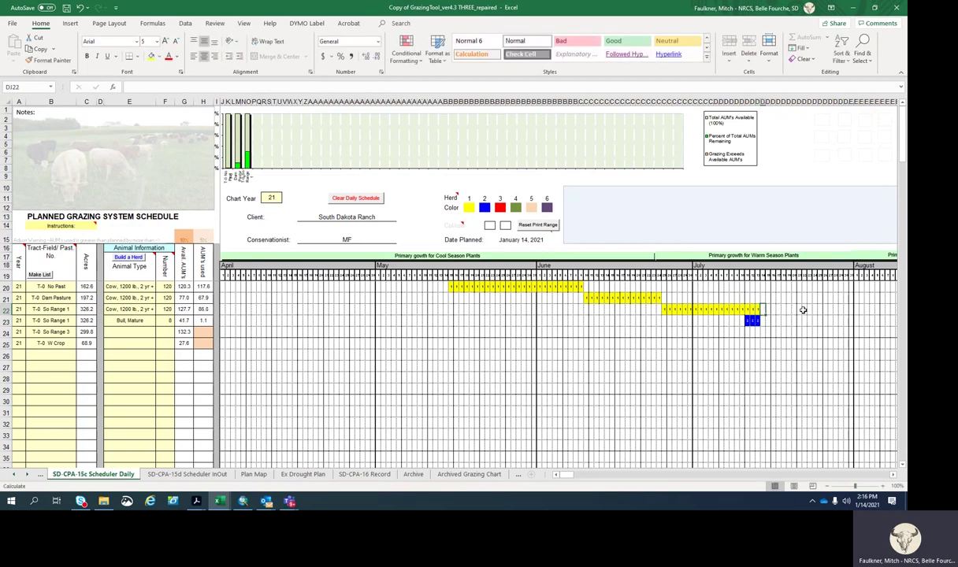
Extend the herd 1 and herd 2 entries in both So Range 1 rows so that grazing ends on July 21.
drag(758, 309, 808, 319)
click(799, 343)
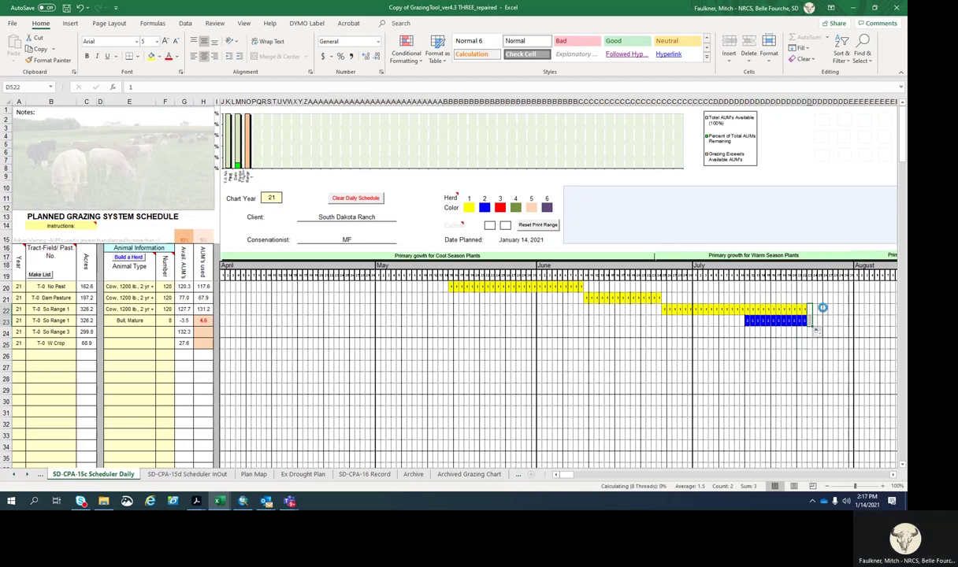
key(Delete)
drag(803, 309, 803, 320)
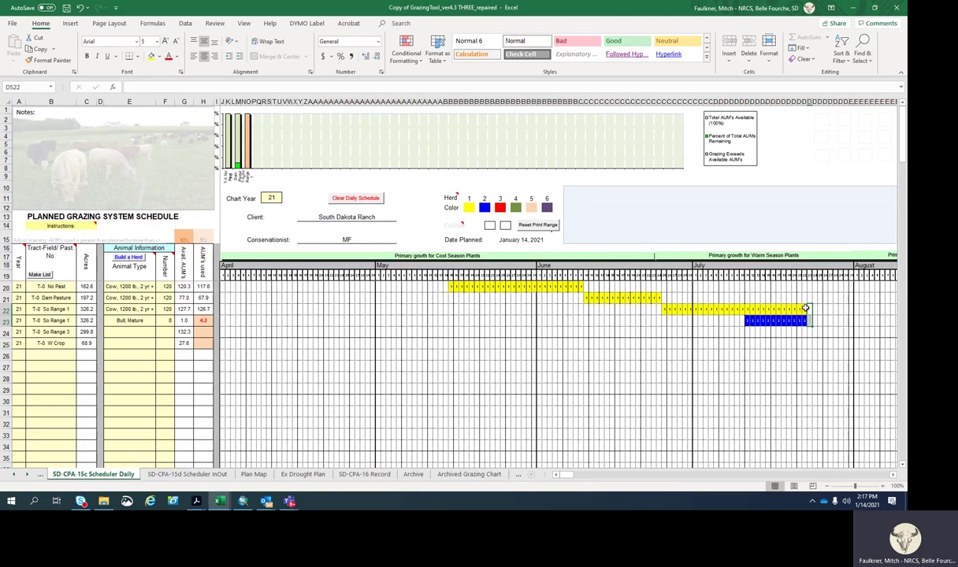
key(Delete)
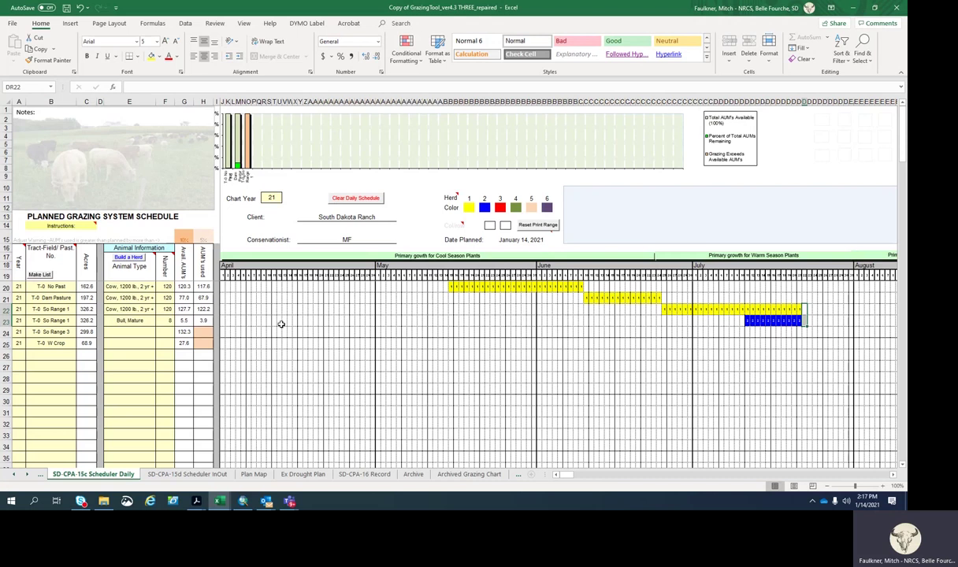
Add July 22 to both So Range 1 rows, with herd 1 for the cows and herd 2 for the bulls.
key(Right)
key(Right)
key(Right)
key(Right)
click(803, 309)
text(1)
key(Right)
key(Right)
key(Right)
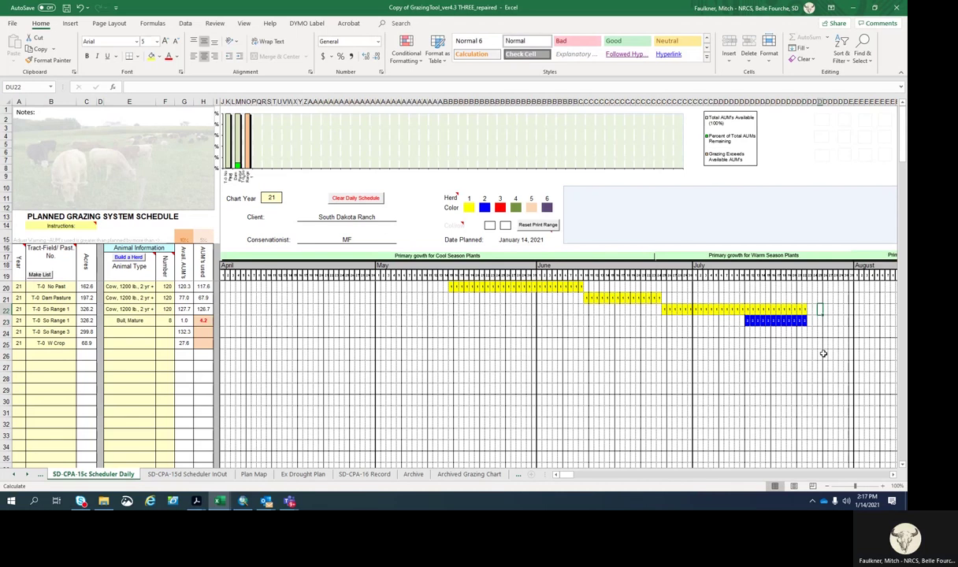
For the So Range 3 row, choose the 1200 lb., 2 yr + cow as animal type and set the number to 120.
click(153, 335)
click(161, 333)
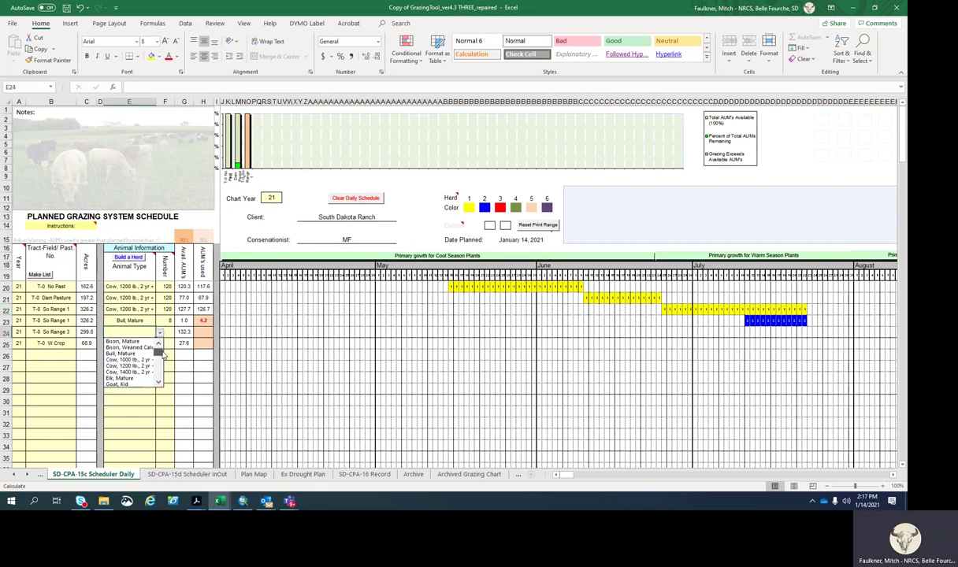
click(146, 360)
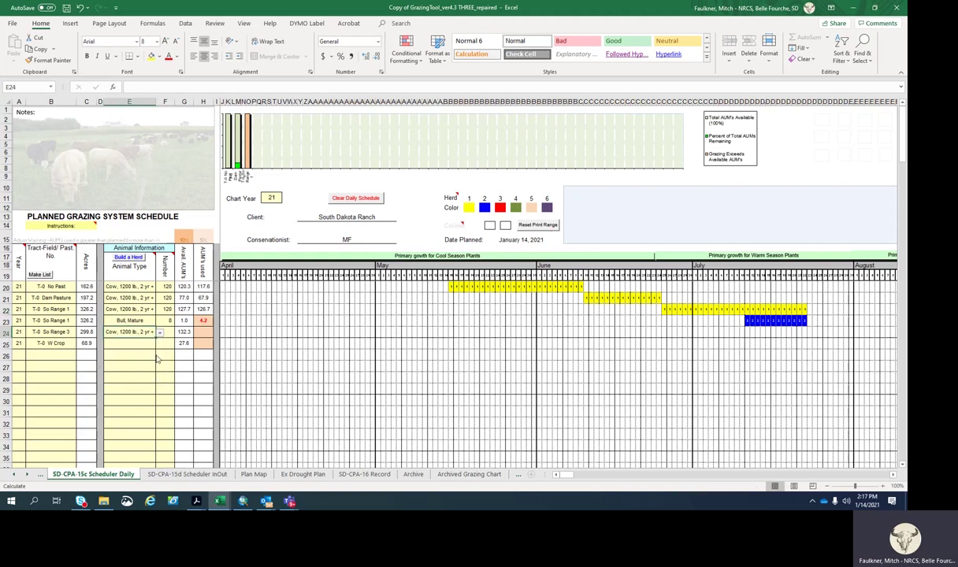
click(173, 332)
text(120)
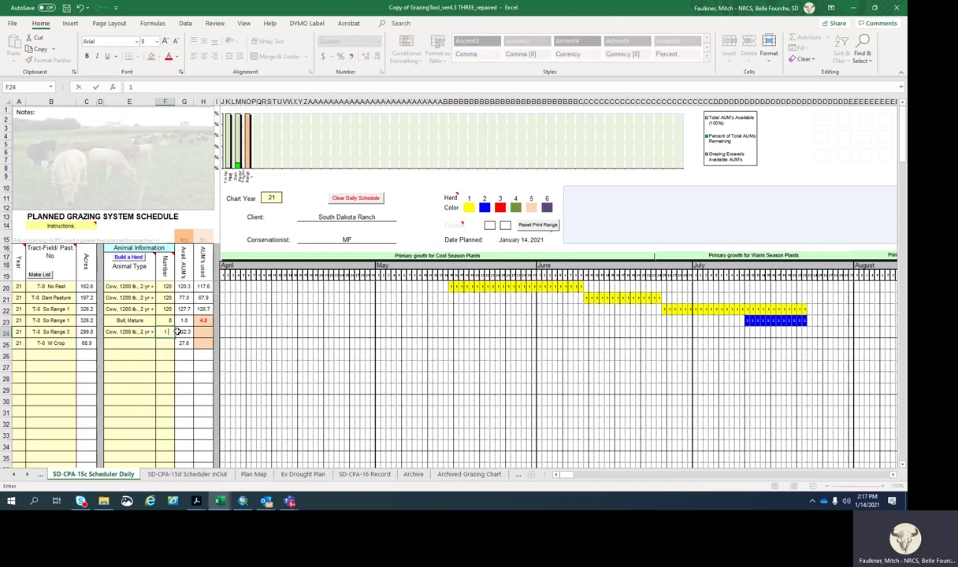
Change the W Crop row's pasture to T-0 So Range 3 and assign it 8 animals of the type Bull, Mature.
click(63, 344)
click(80, 344)
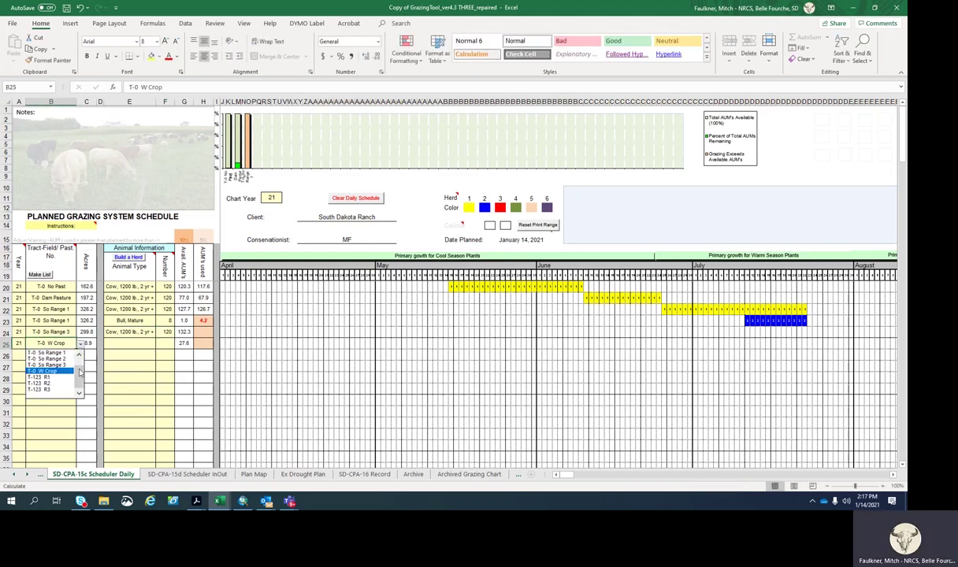
click(75, 354)
click(149, 345)
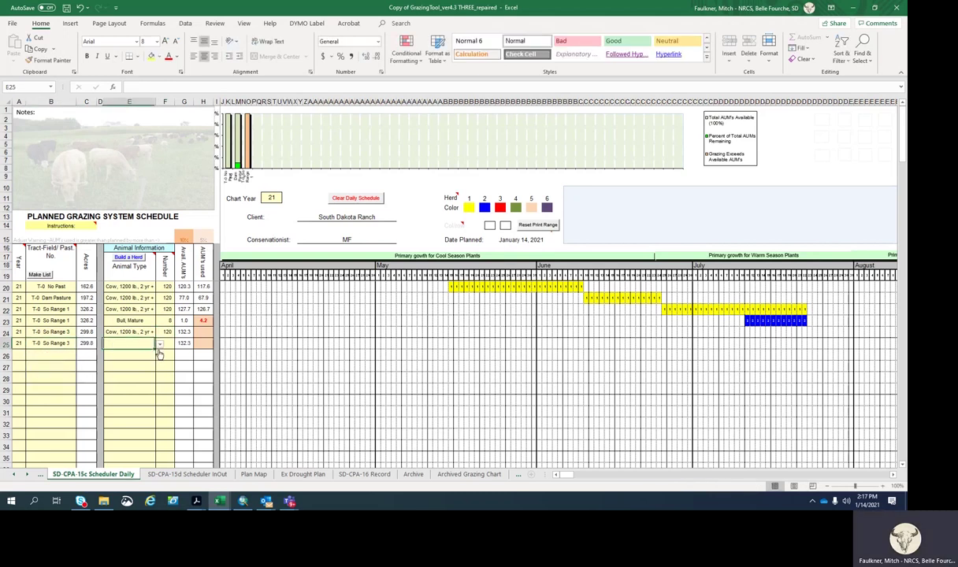
click(159, 344)
scroll(158, 372, down, 3)
scroll(158, 372, up, 3)
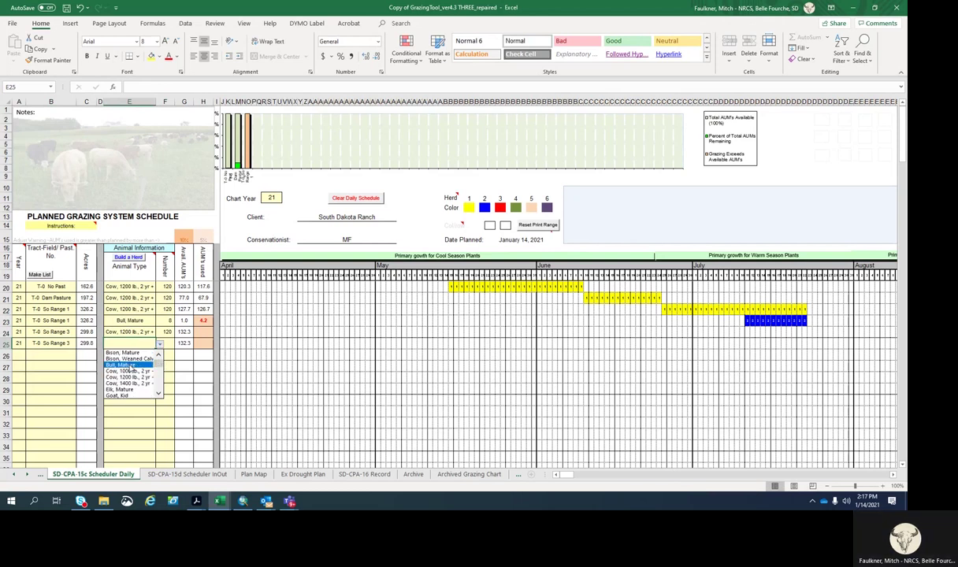
click(126, 365)
click(170, 342)
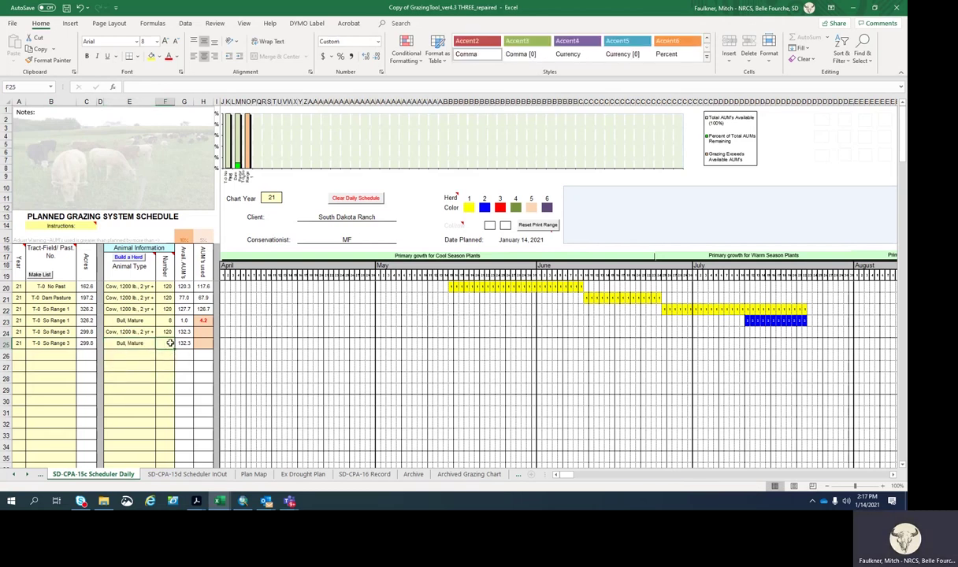
text(8)
click(450, 365)
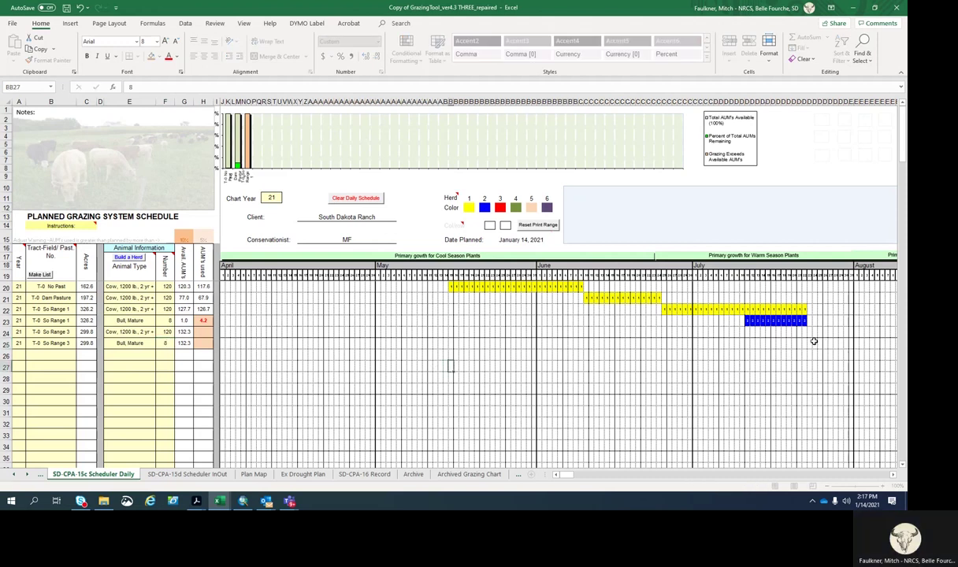
Schedule herd 1 for the cows and herd 2 for the bulls in the So Range 3 rows from July 23 through August 20.
click(807, 334)
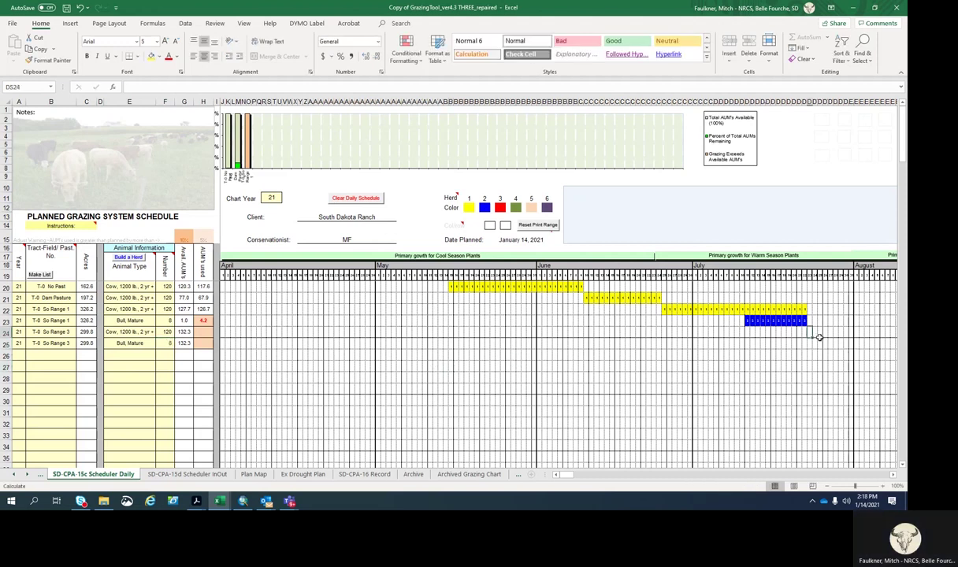
text(1)
key(Return)
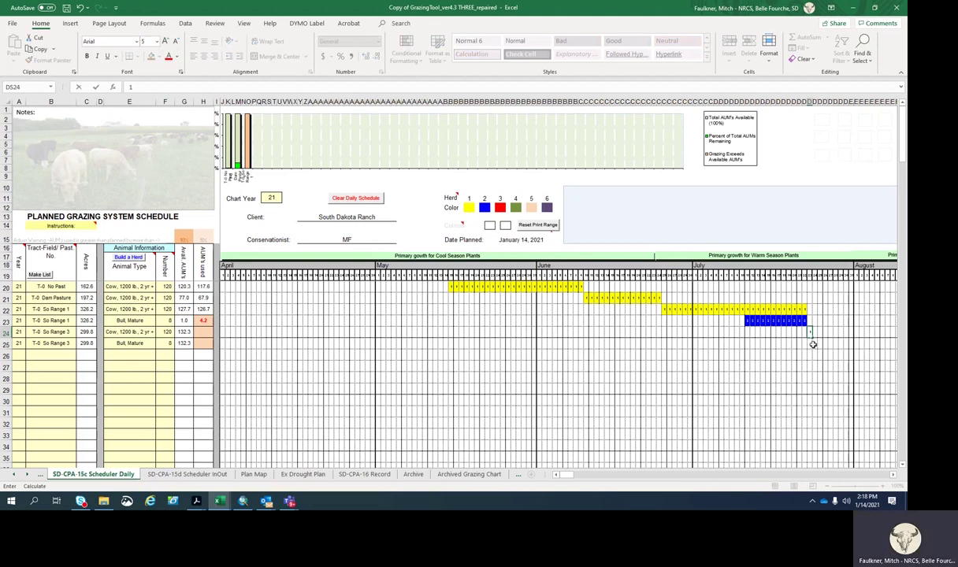
text(2)
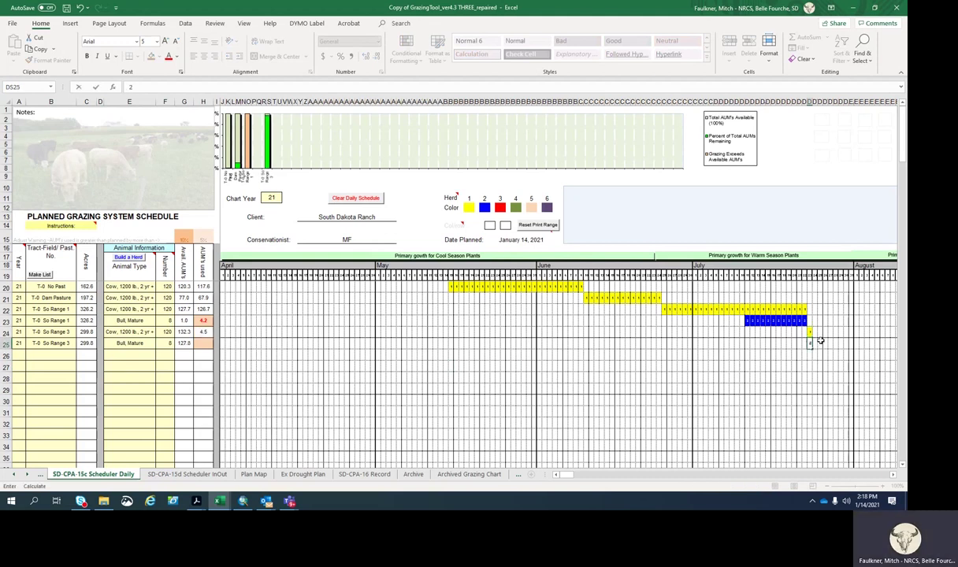
click(808, 331)
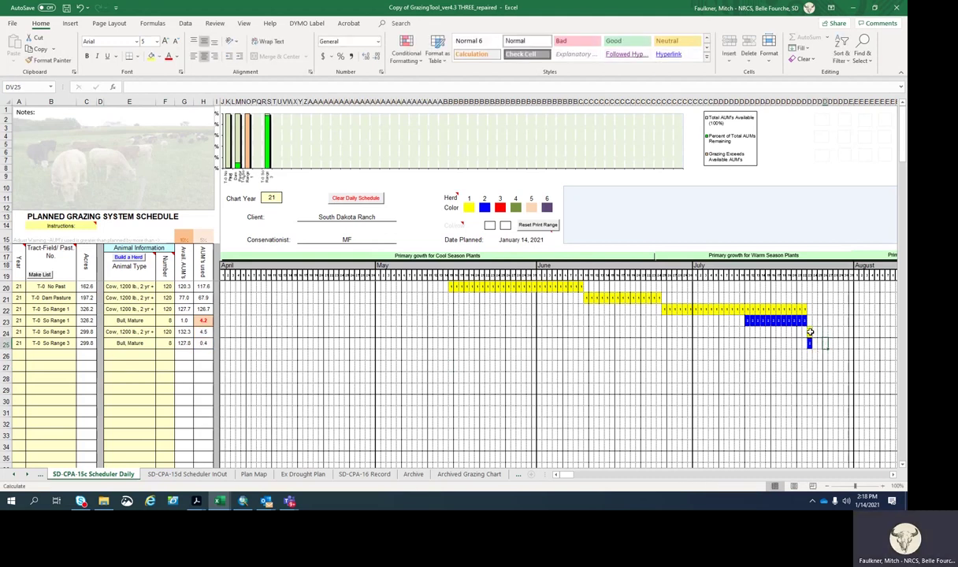
drag(809, 336, 862, 346)
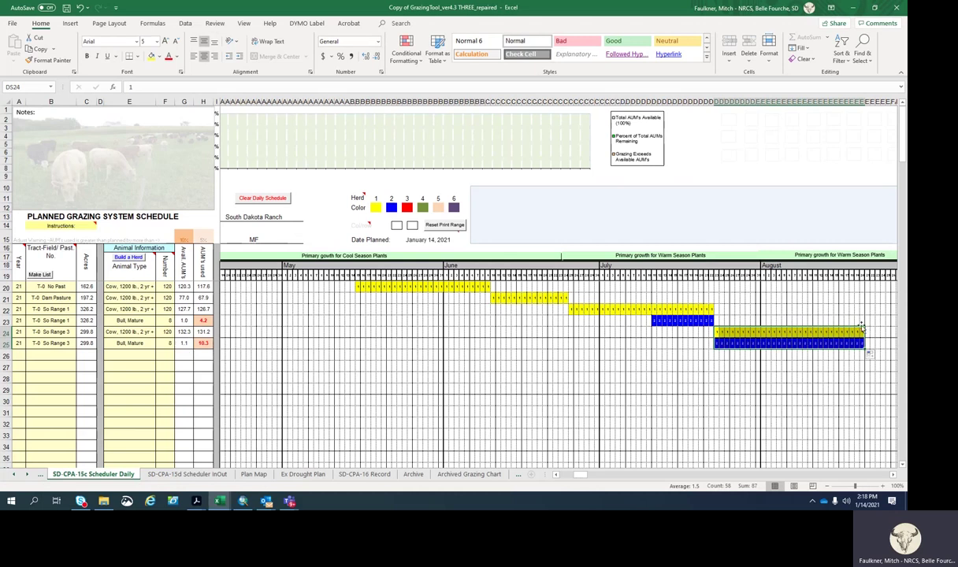
Clear August 18 through August 20 from both So Range 3 rows.
drag(861, 332, 860, 341)
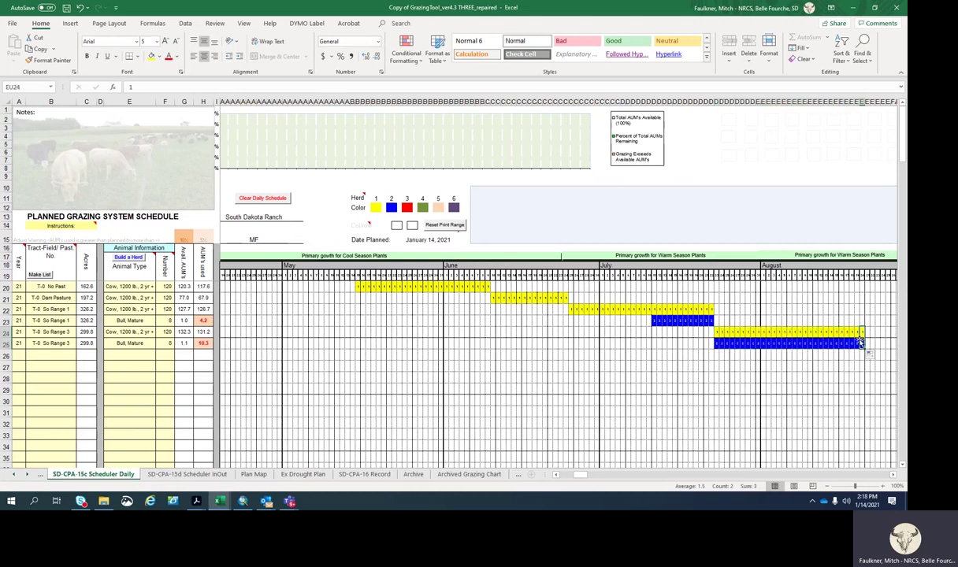
key(Delete)
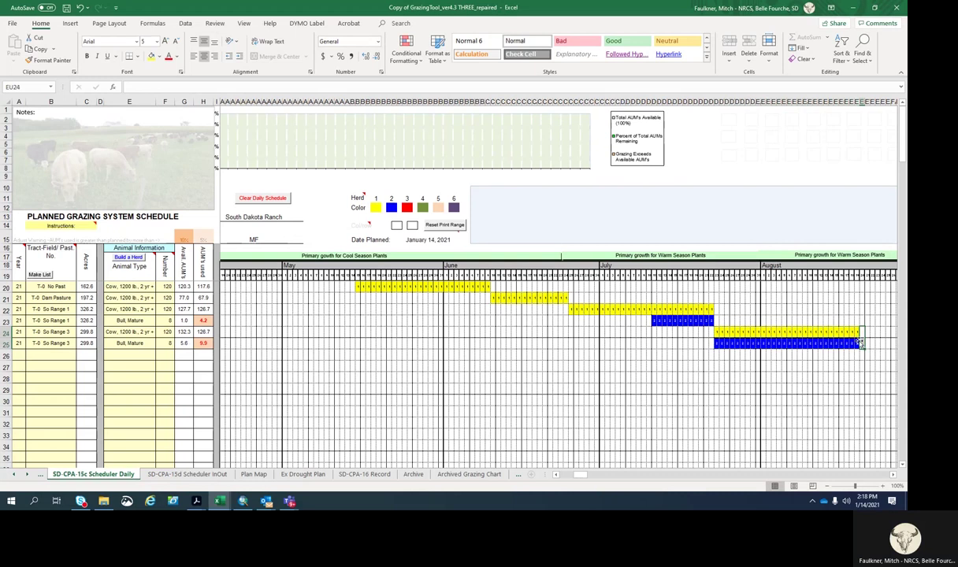
drag(852, 331, 856, 342)
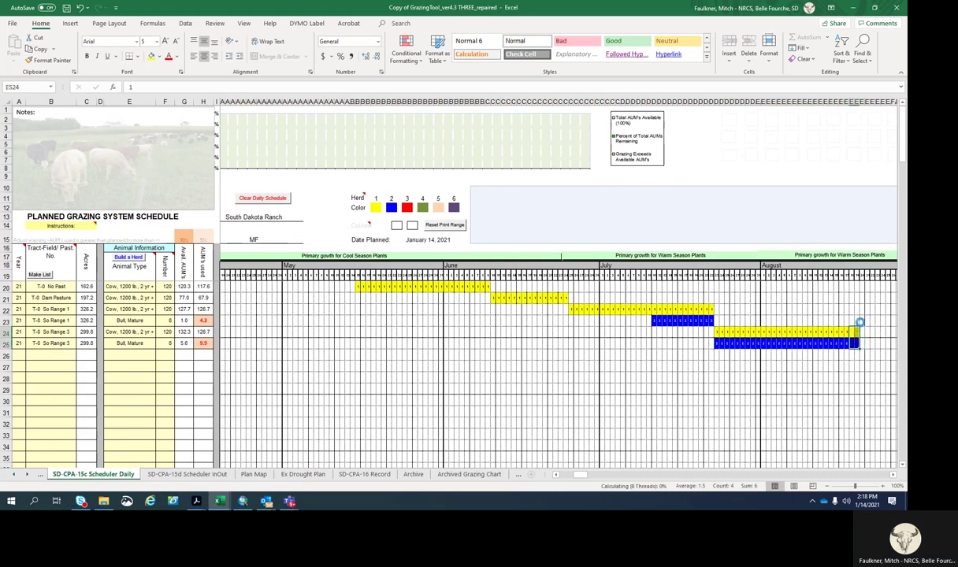
key(Delete)
drag(859, 332, 859, 342)
Add August 18 to both So Range 3 rows, with herd 1 for the cows and herd 2 for the bulls.
click(851, 332)
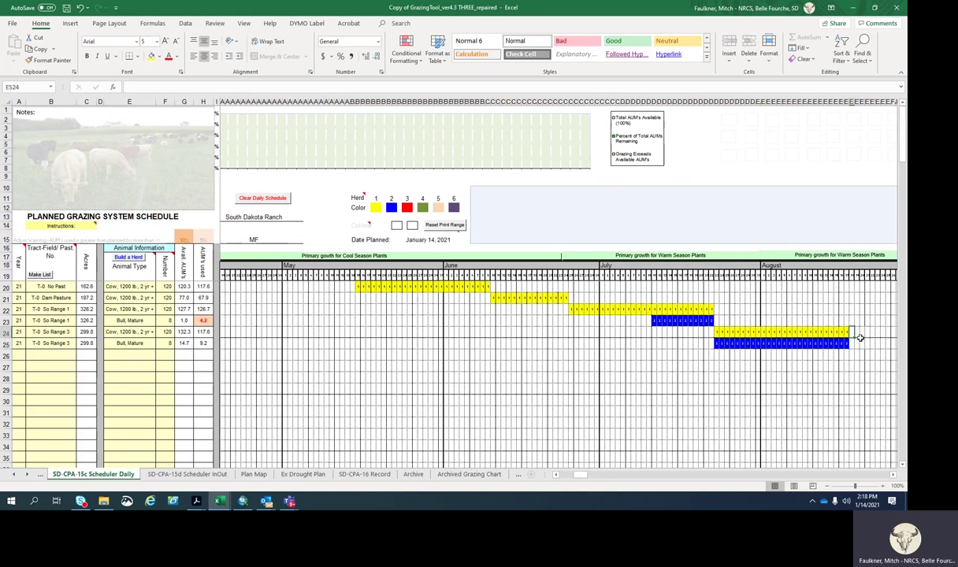
text(1)
key(Return)
text(2)
click(861, 297)
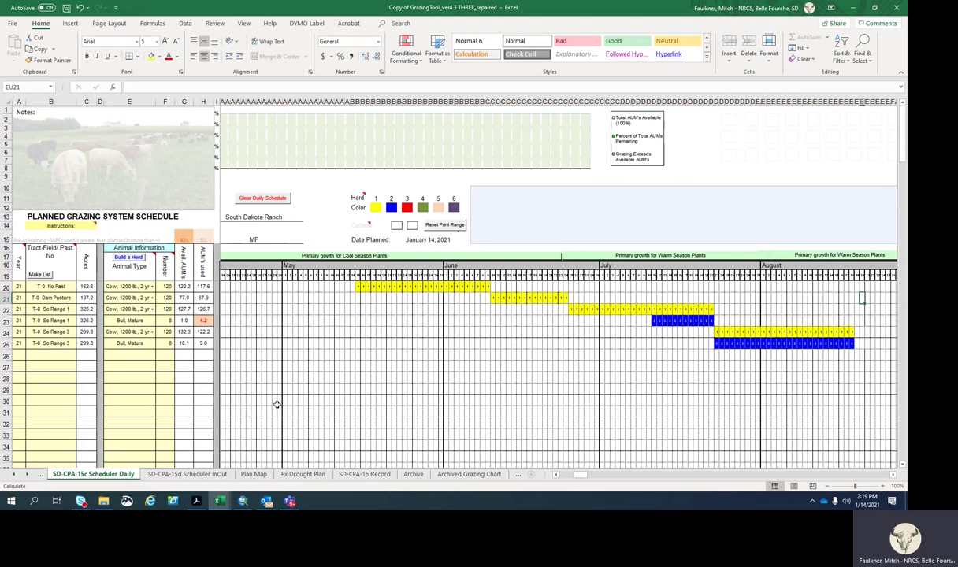
Start the next year's block by entering year 22 in row 27, leaving a blank row beneath the year 21 schedule.
click(16, 368)
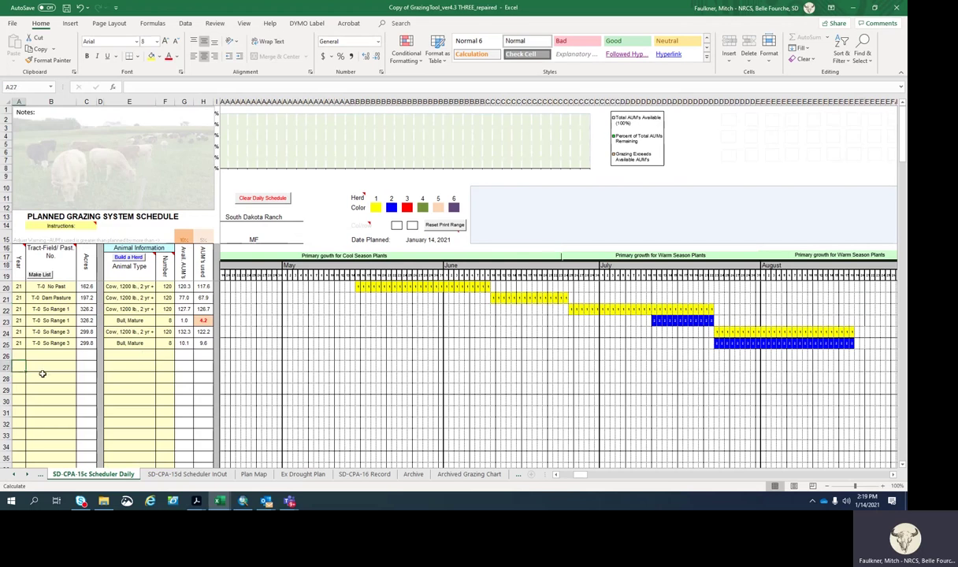
text(22)
key(Return)
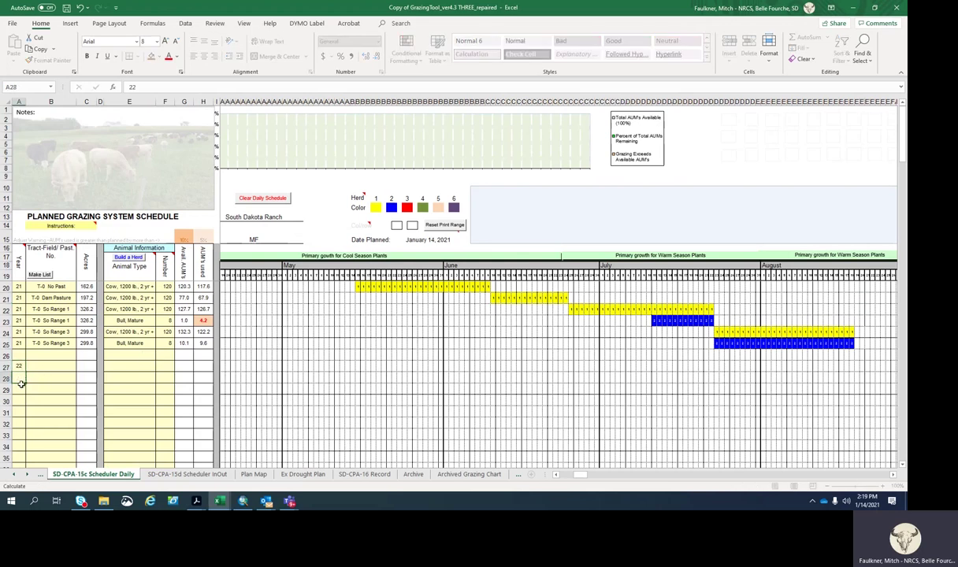
drag(18, 364, 115, 383)
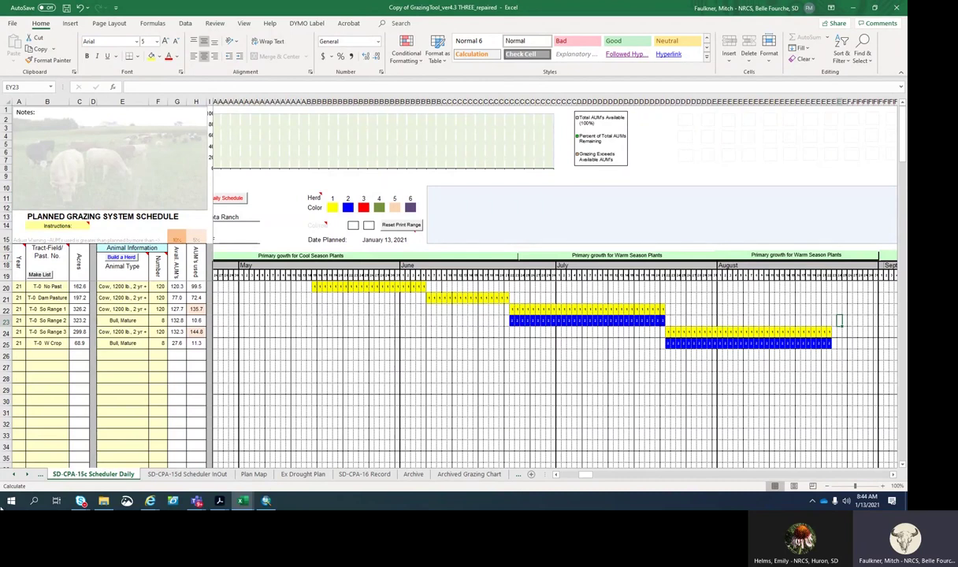
Open the SD-CPA-15d Scheduler InOut sheet and examine the herd field and the plan table's column headings.
click(208, 475)
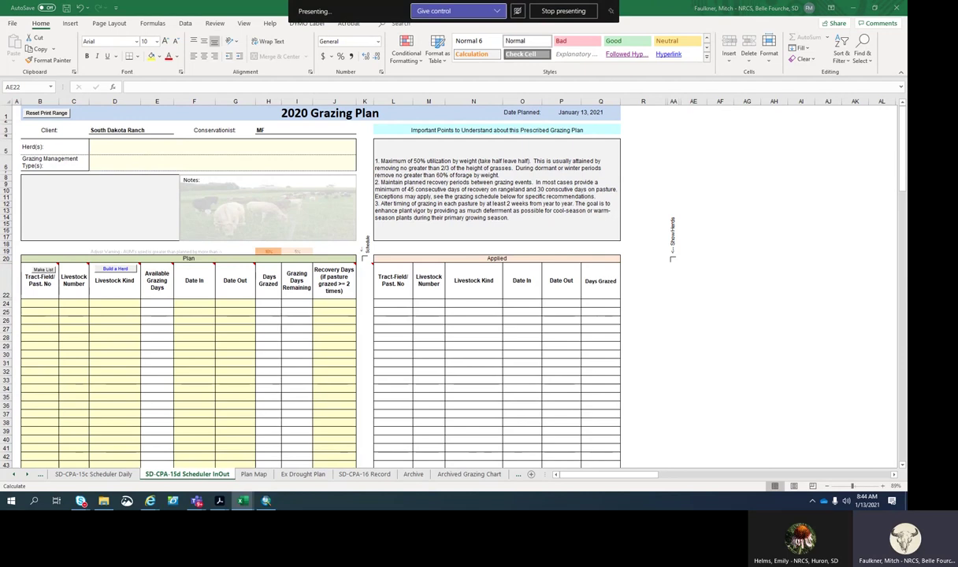
click(149, 152)
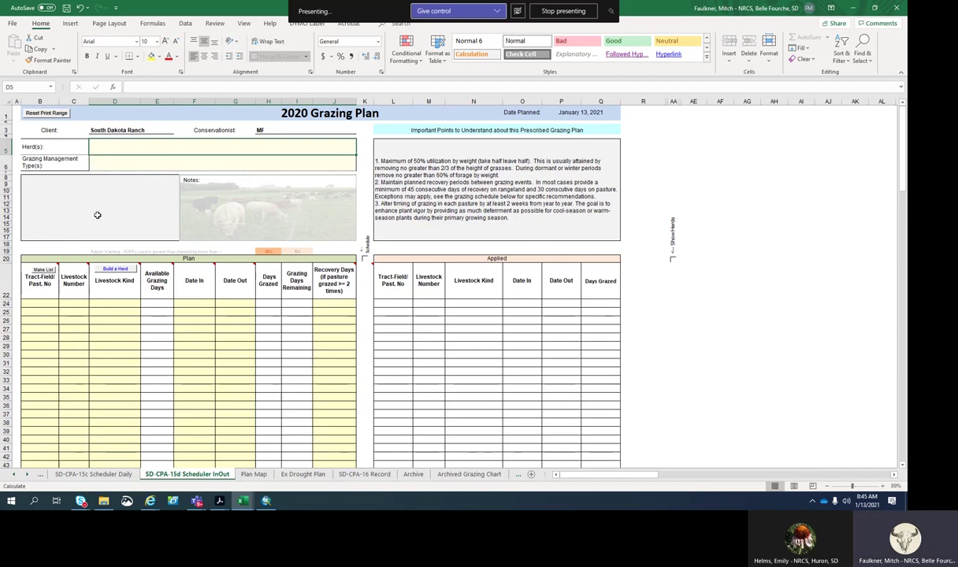
mouse_move(37, 285)
mouse_move(197, 279)
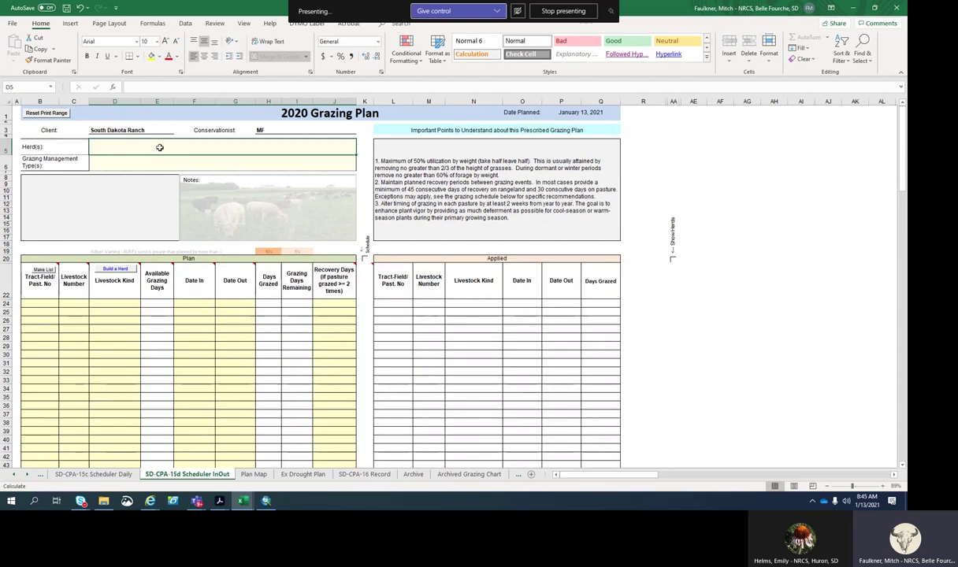
Fill in the herd as "120 Cows 8 Bulls" and the grazing management type as "Twice through Rotation".
text(120)
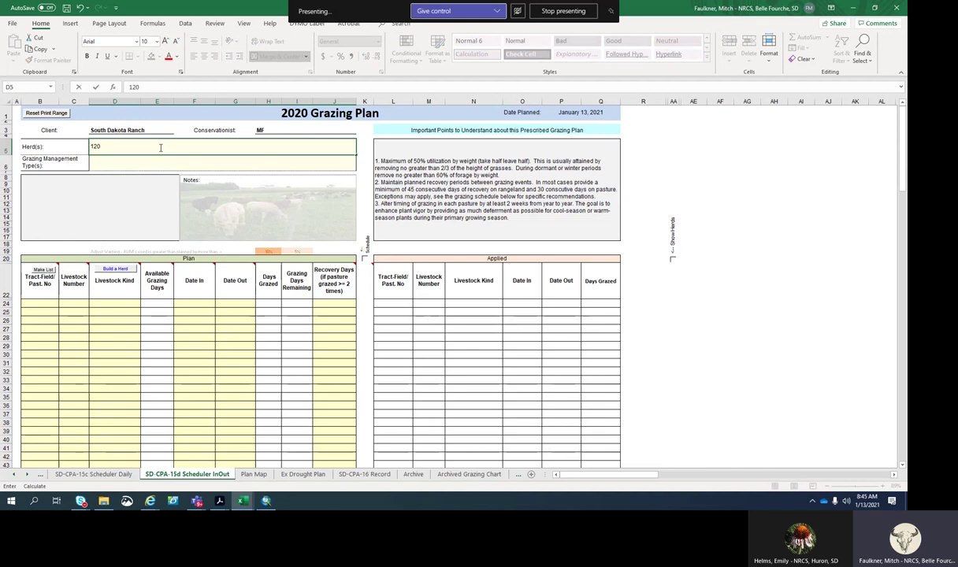
text( Cows 8 Bulls)
click(118, 162)
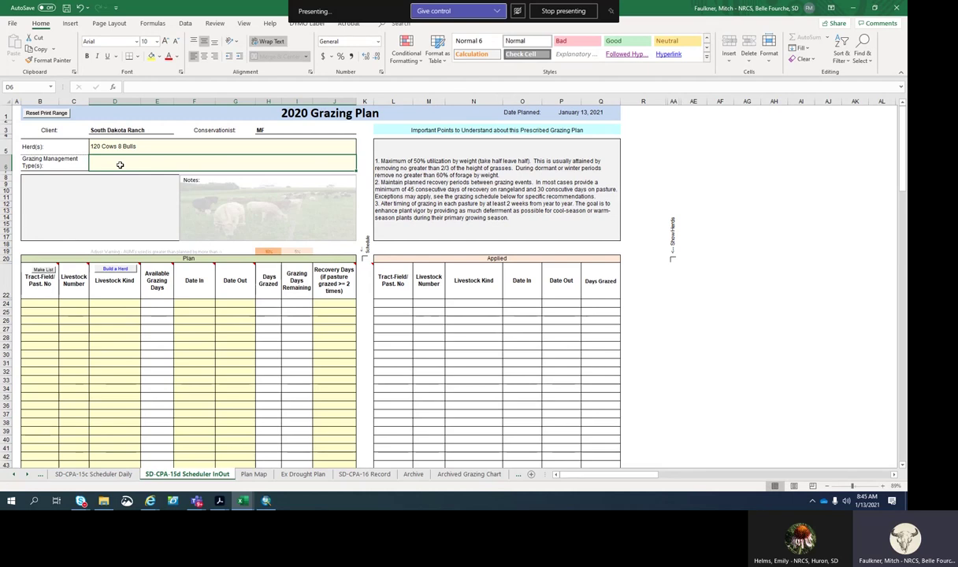
text(Twice thr)
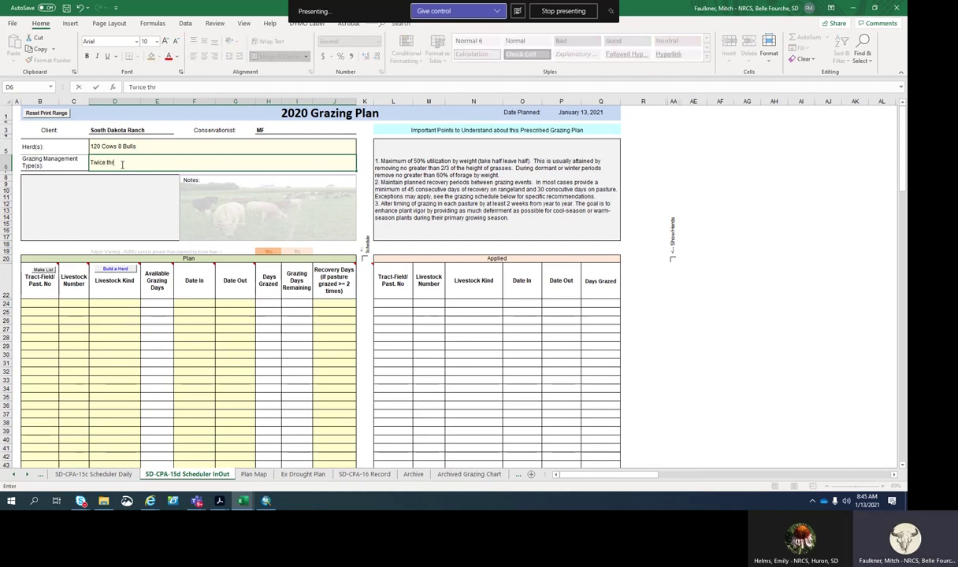
text(ough Rotation)
click(106, 207)
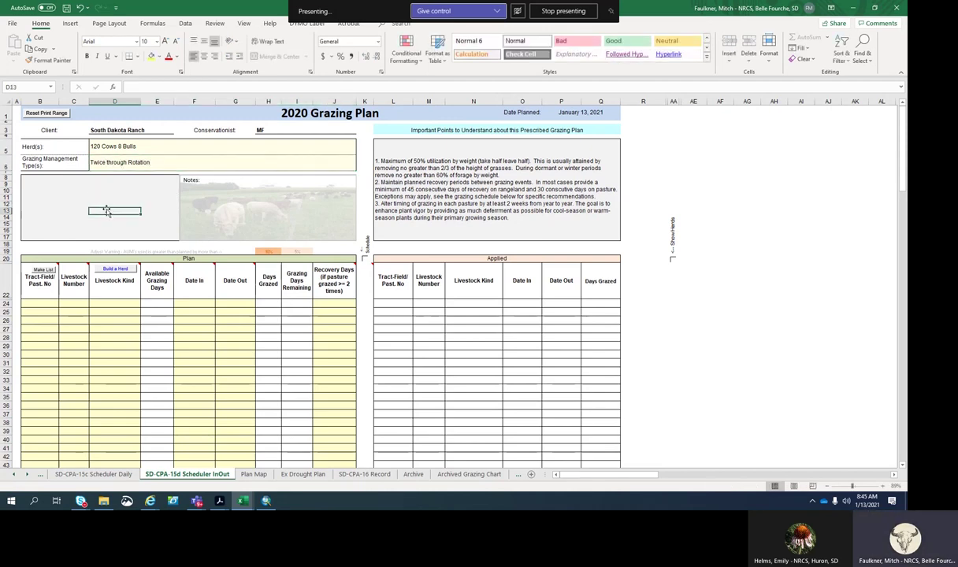
Add "2020 Grazing Season" to the plan's Notes box.
click(210, 182)
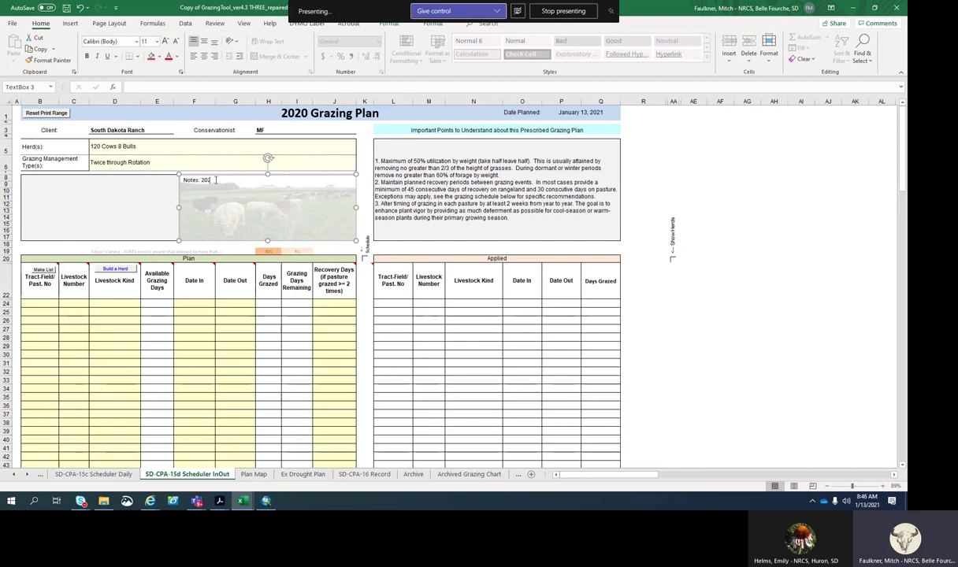
text(azing Season)
click(473, 157)
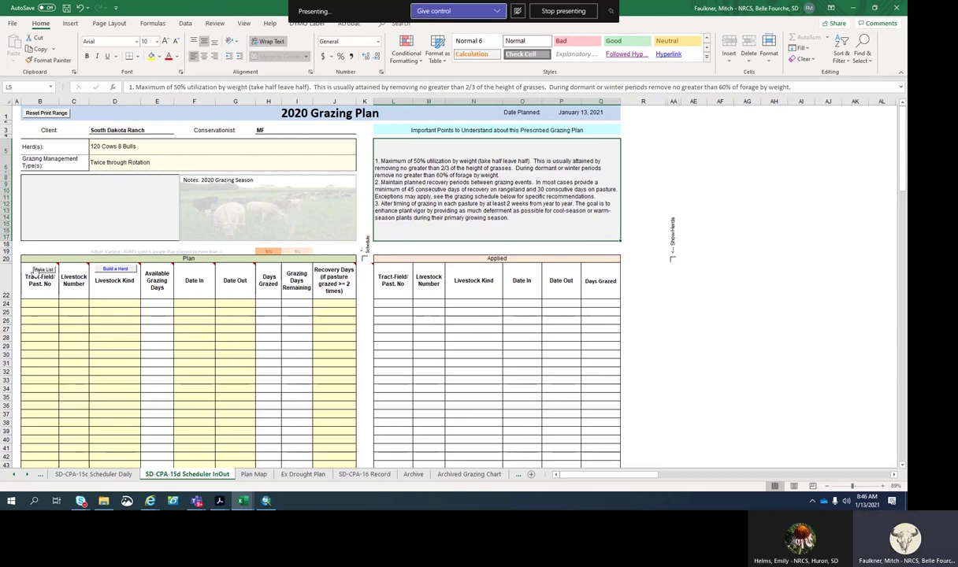
Generate the pasture list in the Plan table and clear the three T-123 pastures from its end.
mouse_move(36, 269)
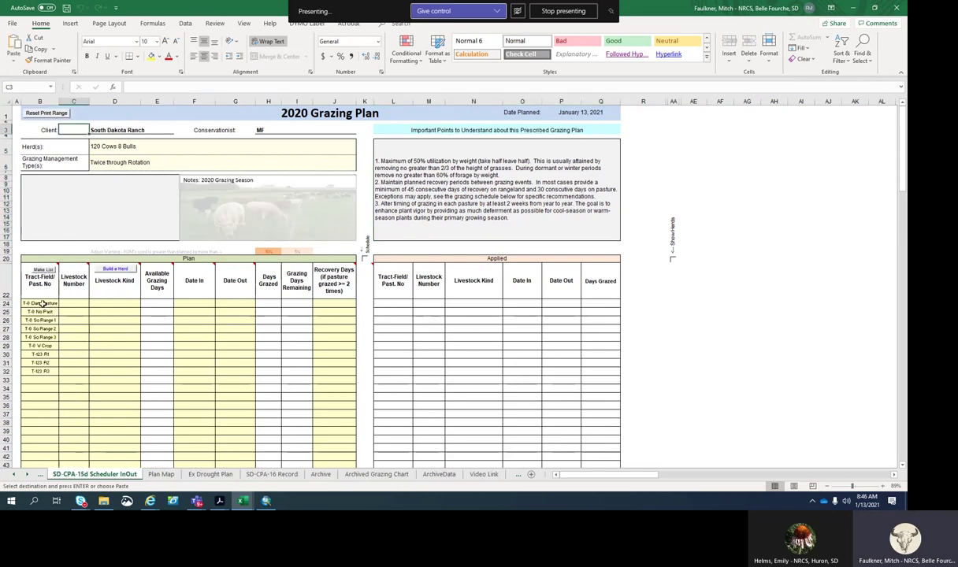
click(43, 304)
drag(40, 354, 45, 369)
key(Delete)
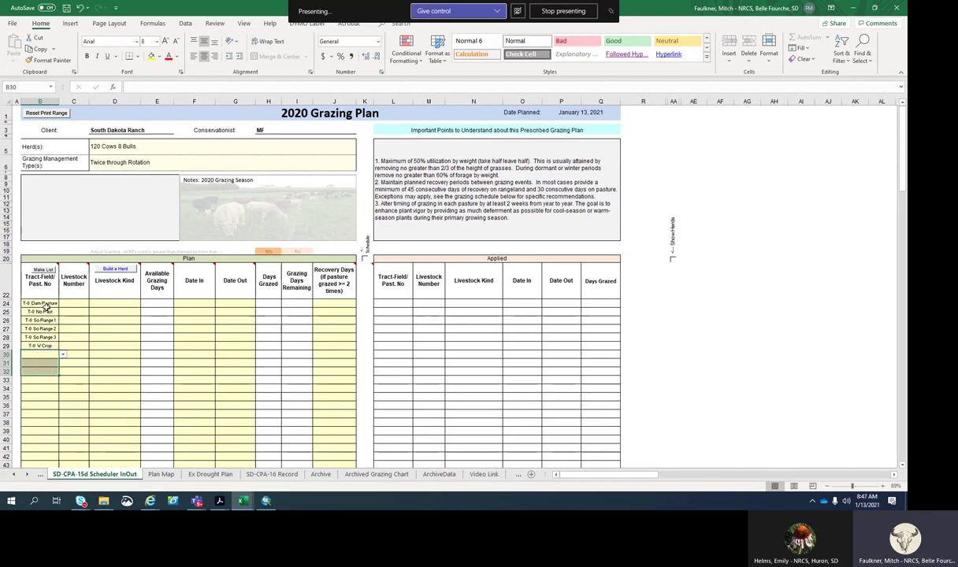
Reorder the pasture list so T-0 No Past comes first and T-0 Dam Pasture second, leaving T-0 So Range 1 third.
click(45, 304)
click(63, 304)
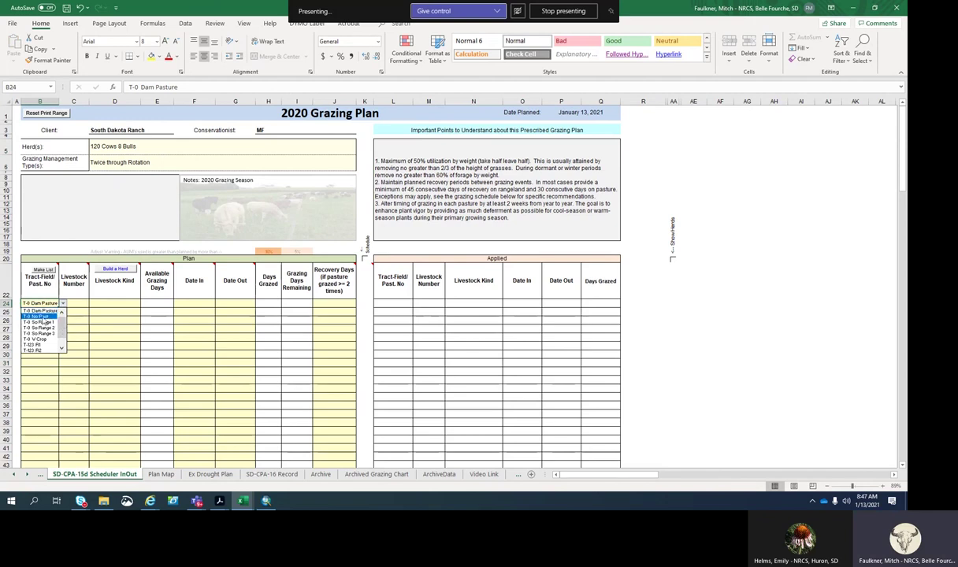
click(45, 316)
key(Return)
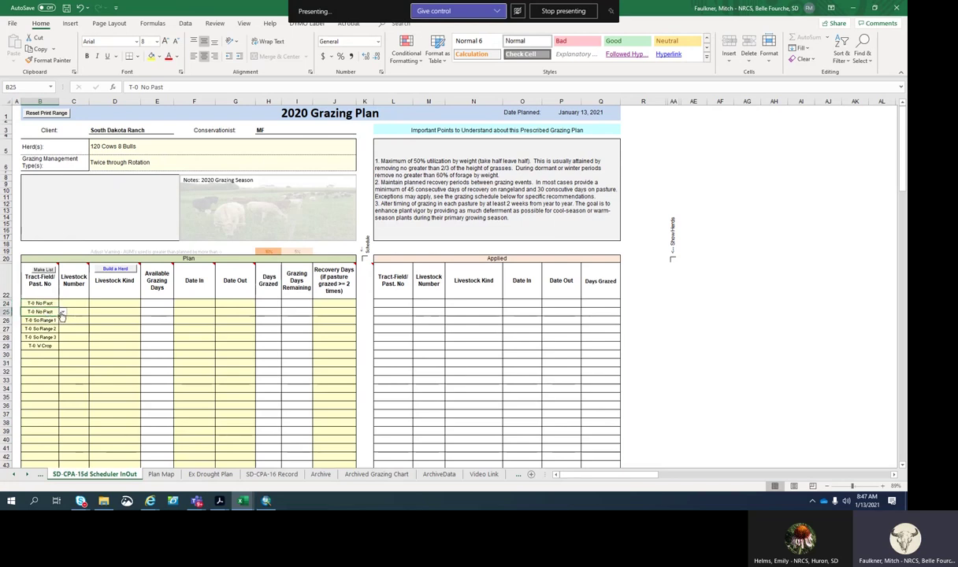
click(62, 312)
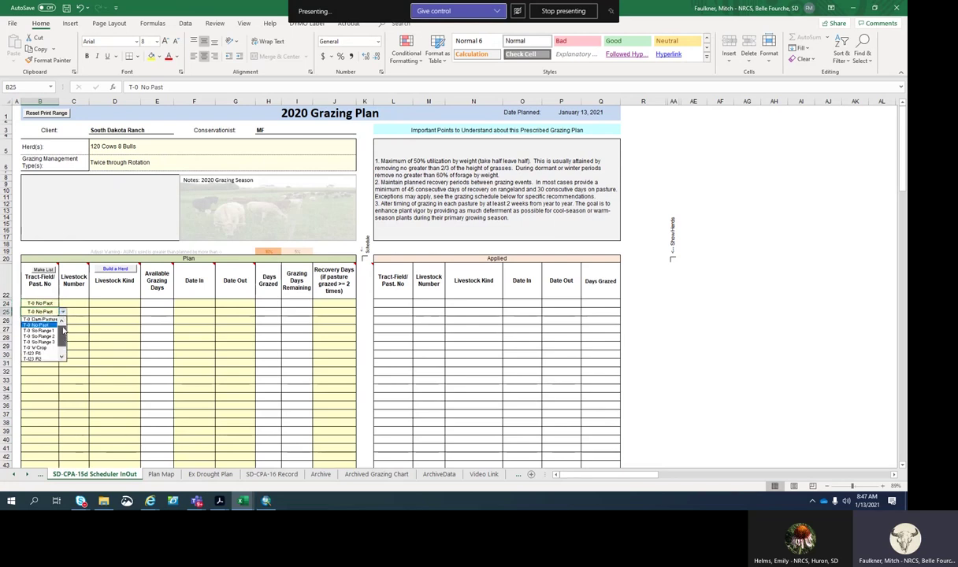
click(43, 319)
click(62, 321)
click(62, 322)
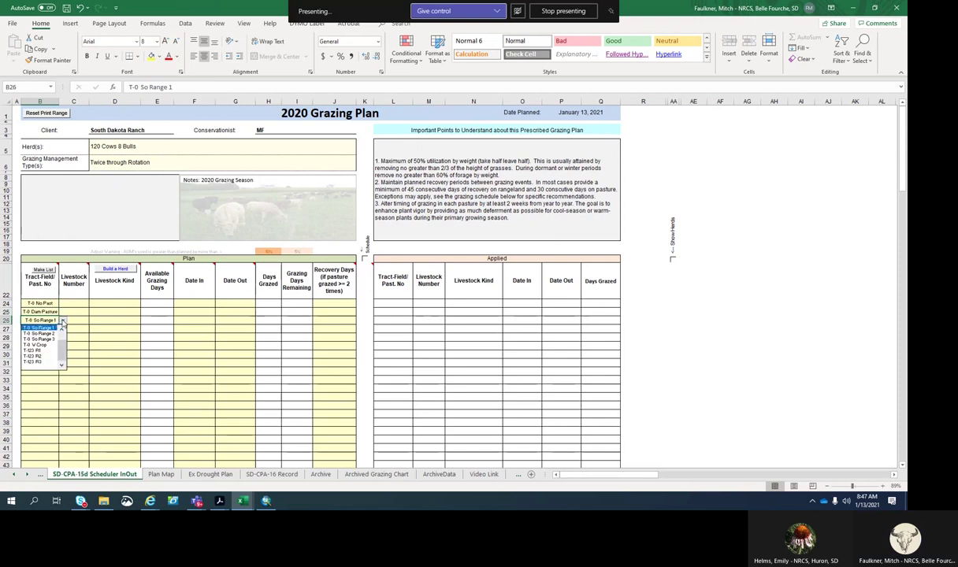
click(49, 332)
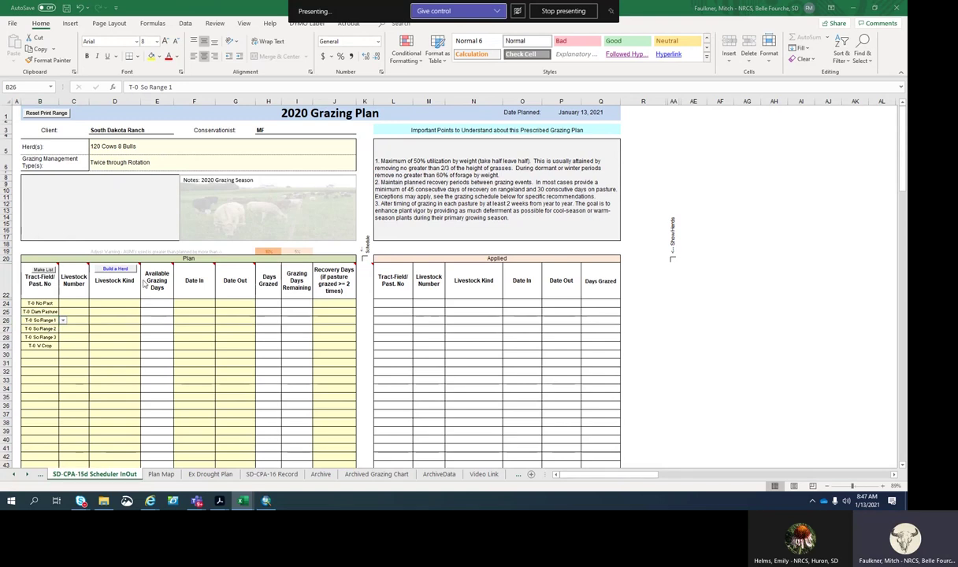
Open the herd builder, check the livestock types and numbers in Herd 1, and return to the grazing plan.
click(115, 268)
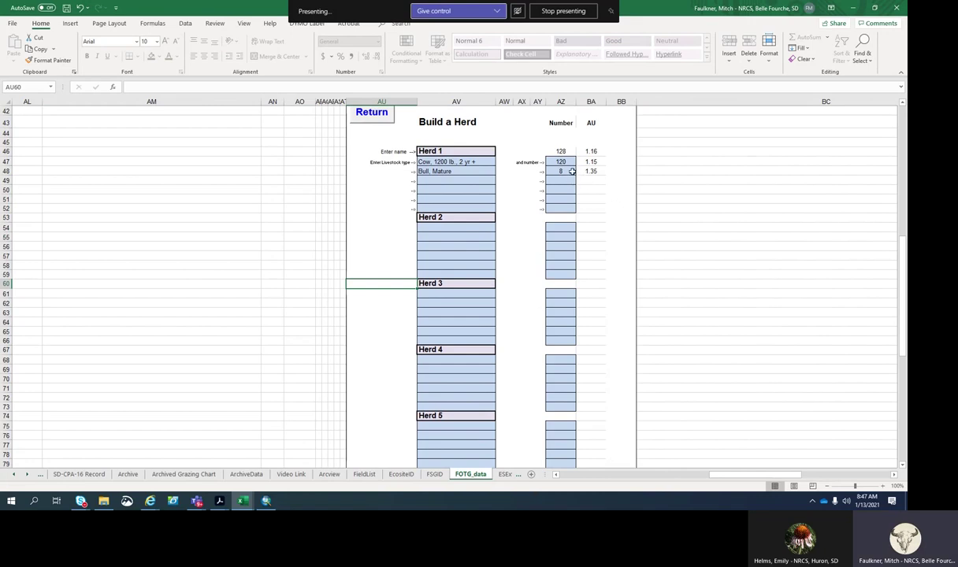
drag(430, 162, 440, 169)
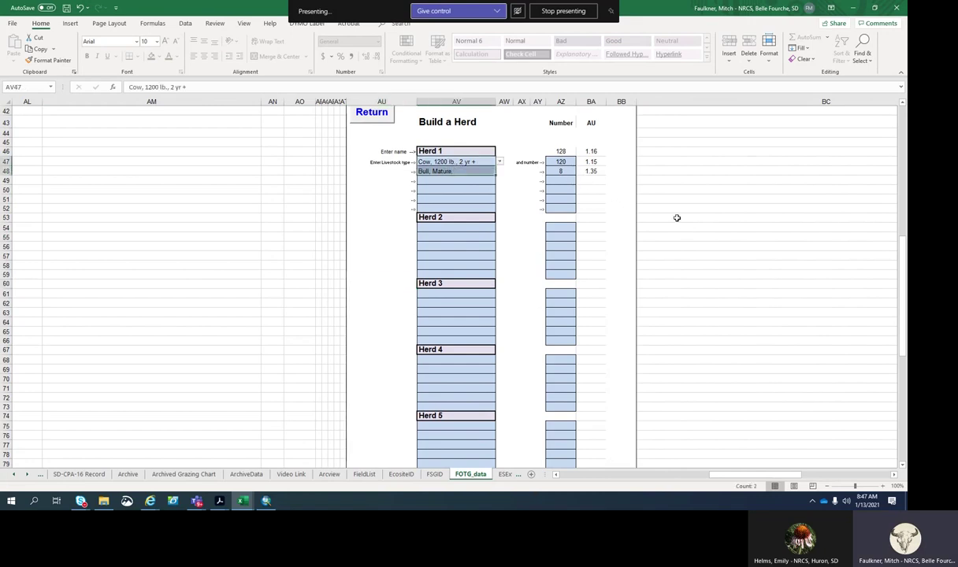
click(673, 190)
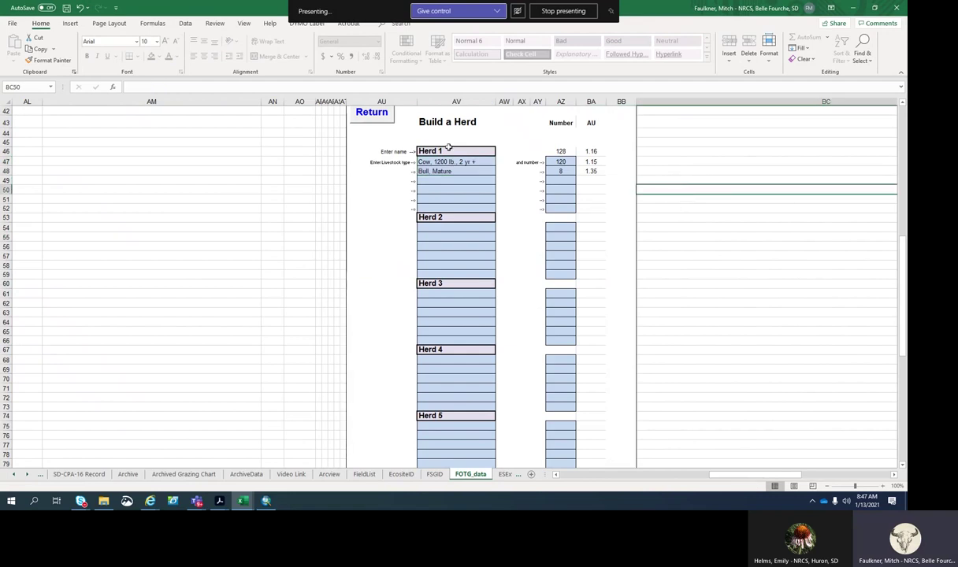
click(373, 120)
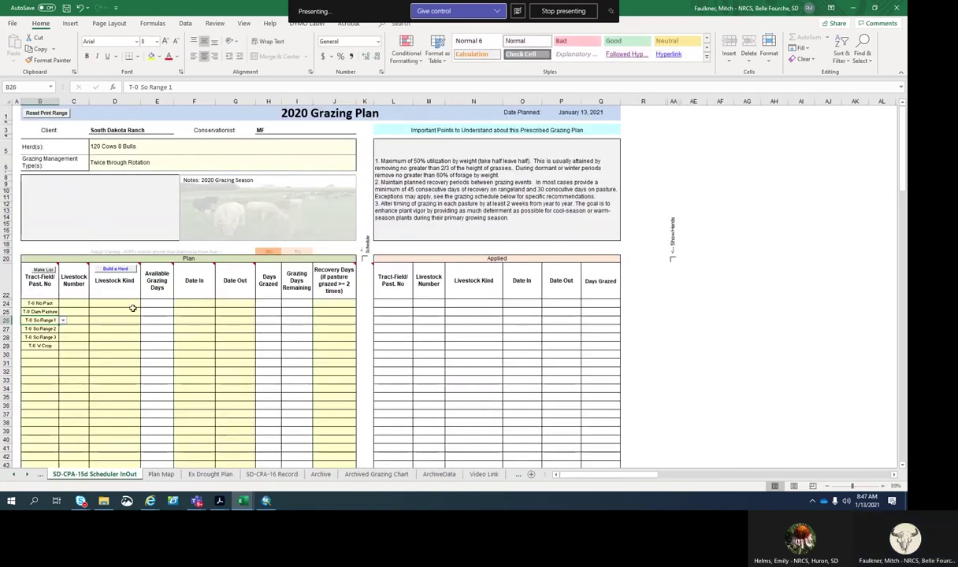
Set the livestock kind to Herd 1 for all six pastures, from No Past through W Crop.
click(105, 304)
click(144, 303)
click(108, 312)
click(109, 313)
click(144, 312)
click(124, 320)
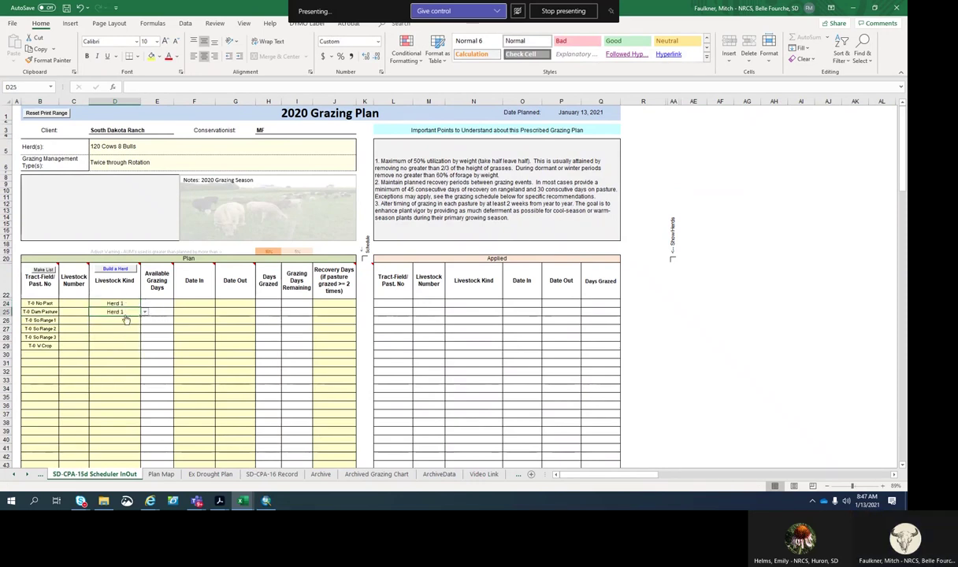
drag(122, 304, 140, 347)
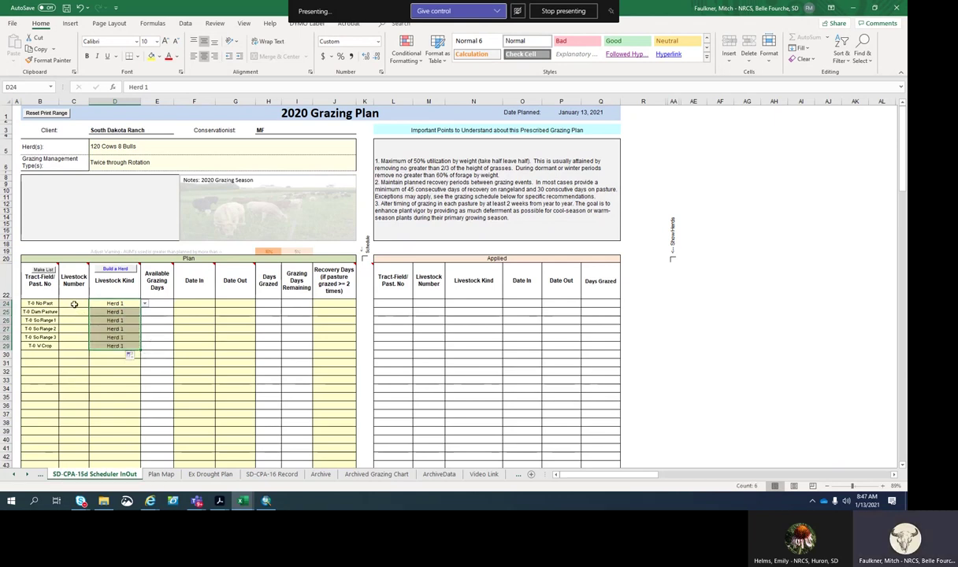
Enter a livestock number of 128 for all six pastures in the Plan table.
click(74, 304)
text(12)
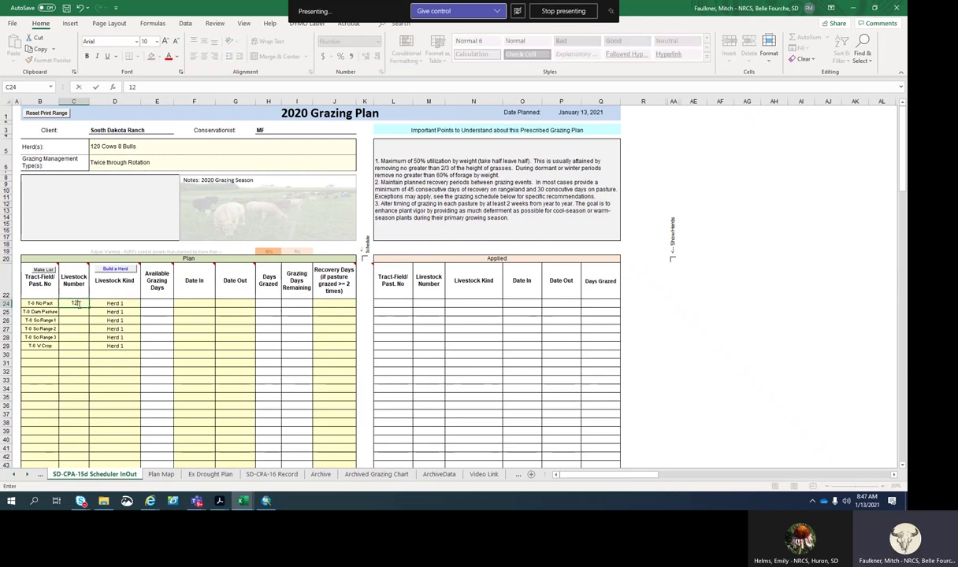
text(8)
key(Return)
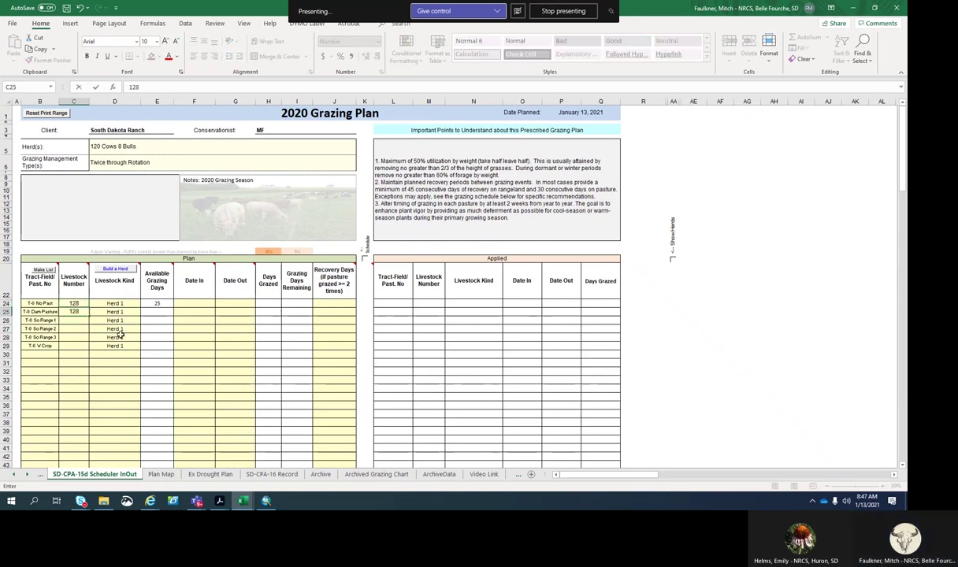
drag(78, 306, 89, 348)
click(196, 304)
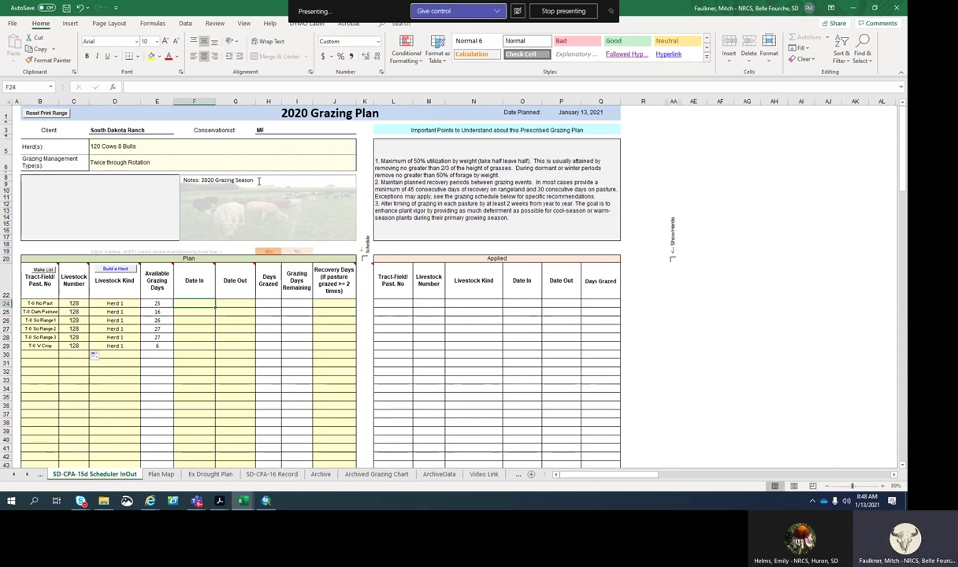
drag(258, 182, 202, 181)
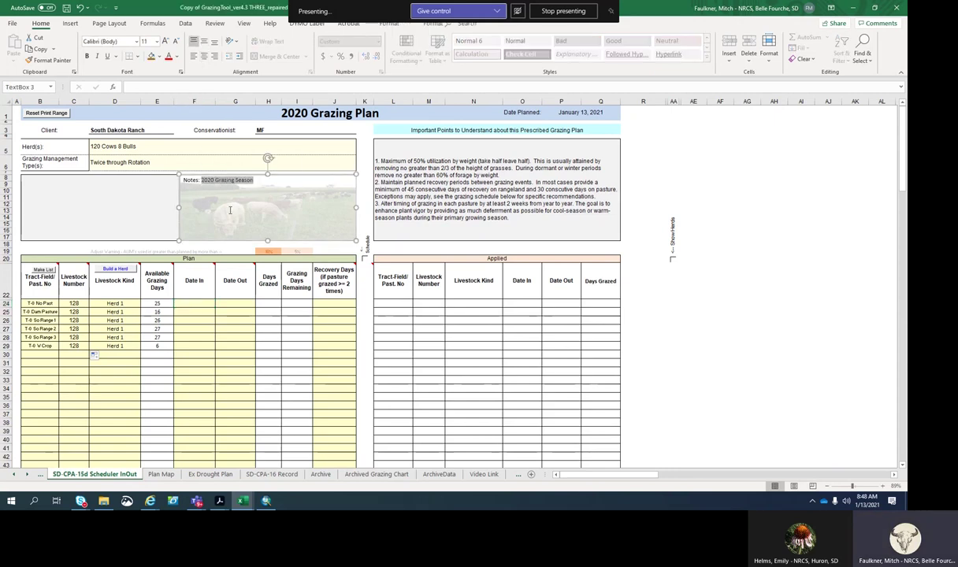
click(267, 193)
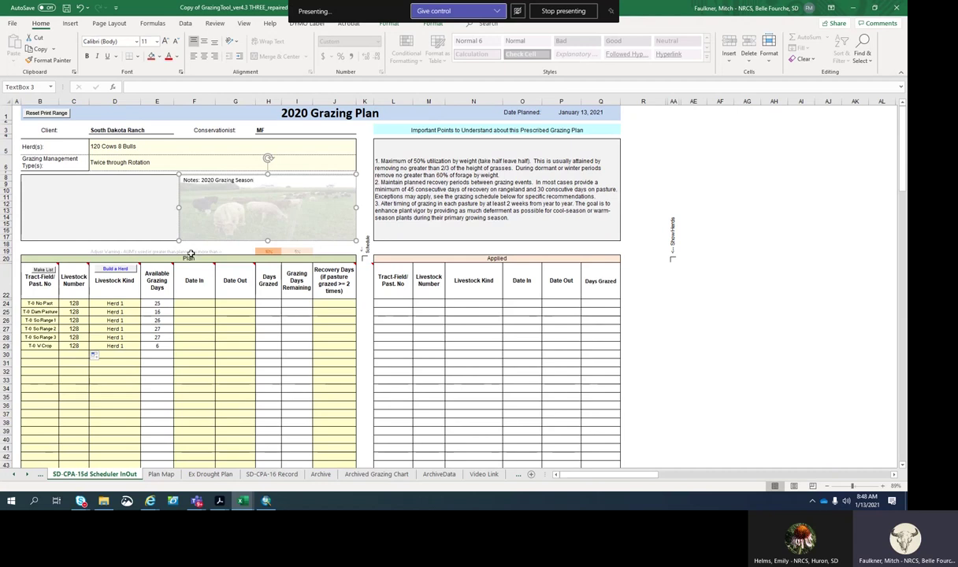
key(Escape)
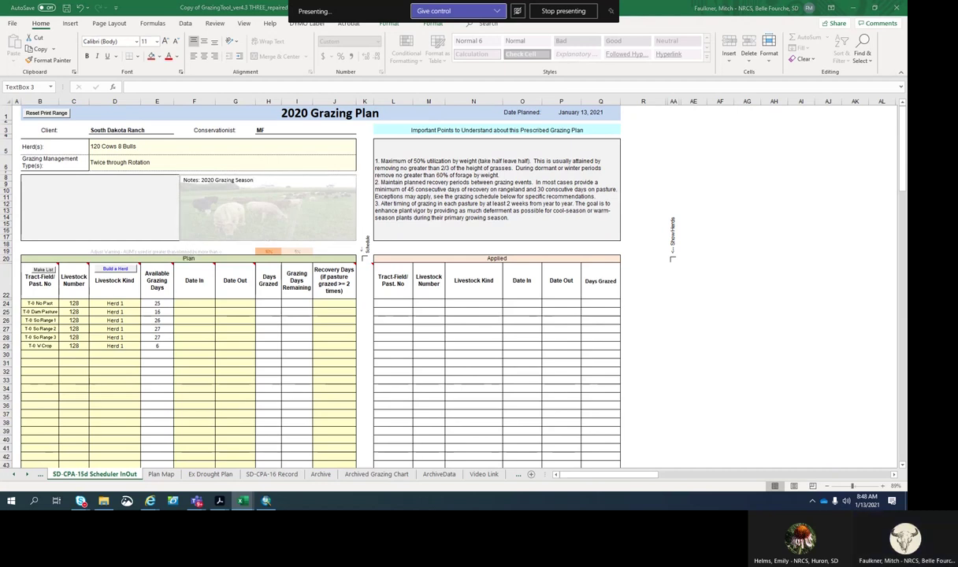
Set the planned Date In for the No Past pasture to May 15.
click(194, 303)
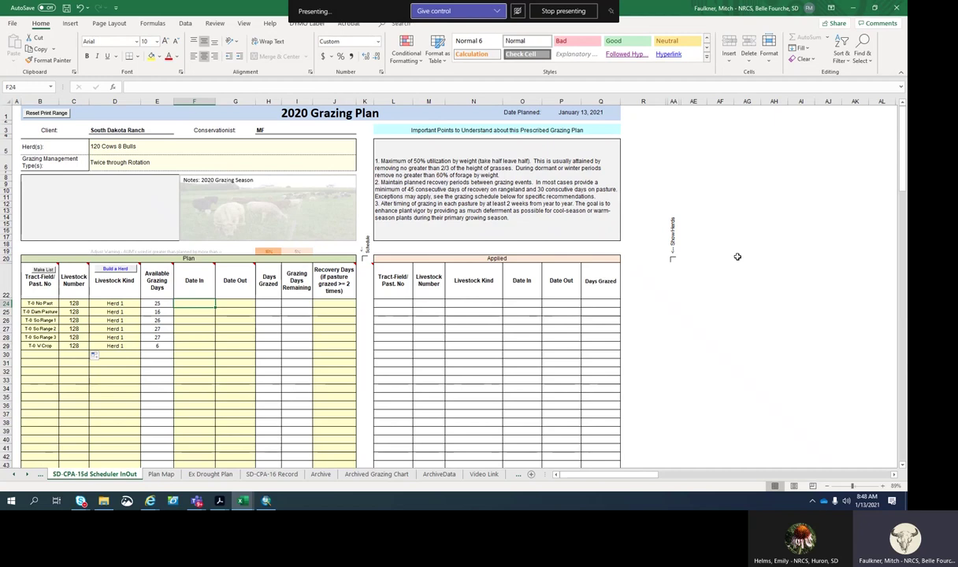
text(5/)
text(15)
click(672, 154)
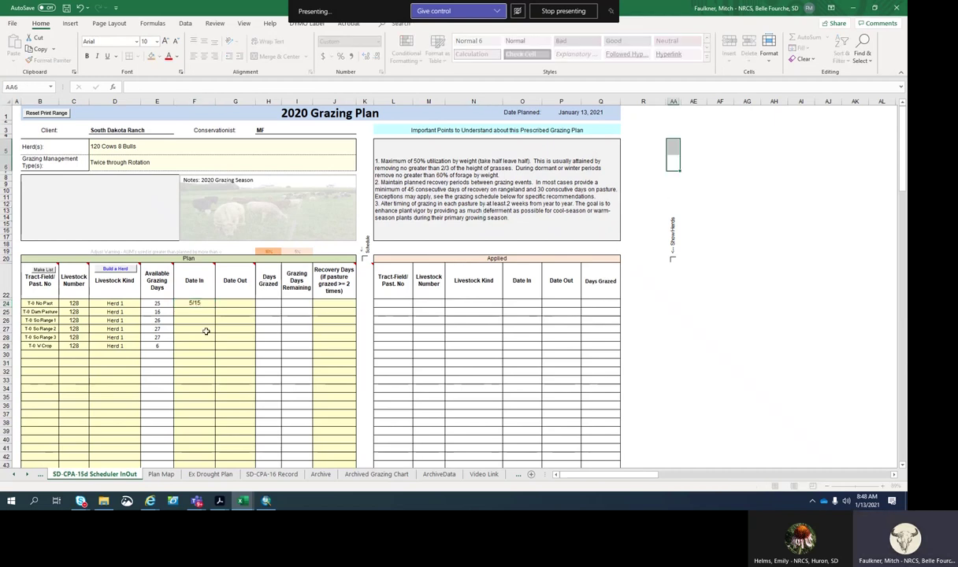
Try June 20 and June 5 as the planned Date Out for the No Past pasture.
click(235, 304)
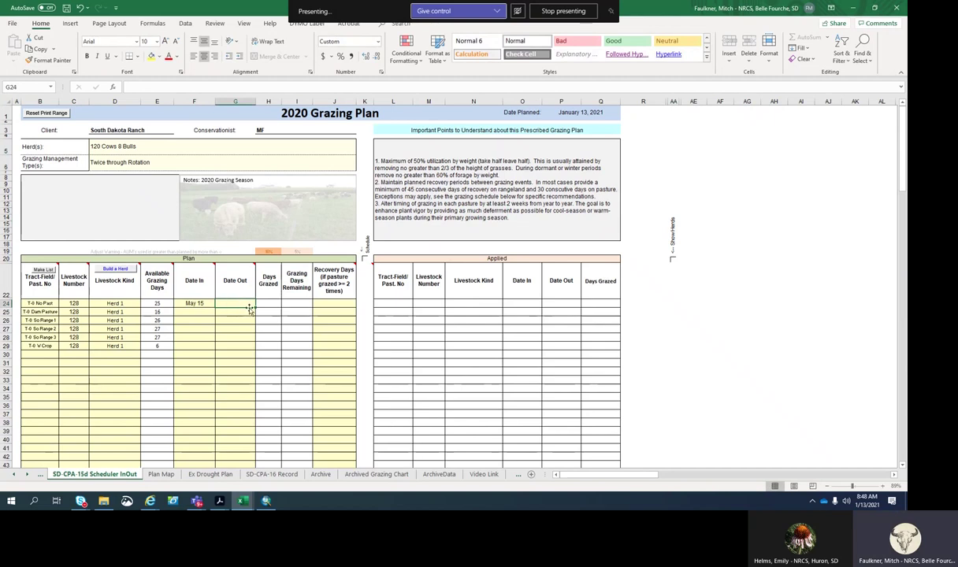
text(6/)
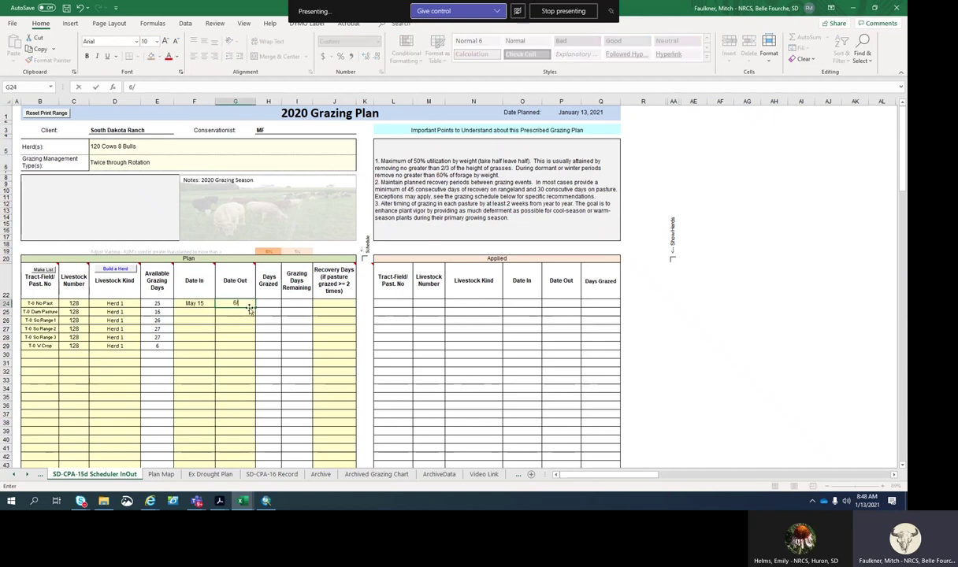
text(20)
click(797, 245)
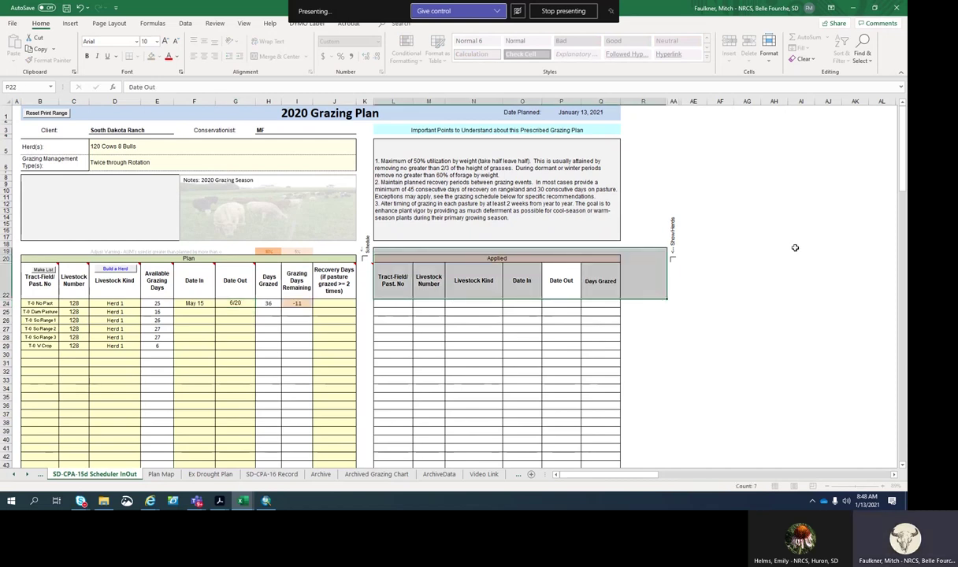
click(233, 305)
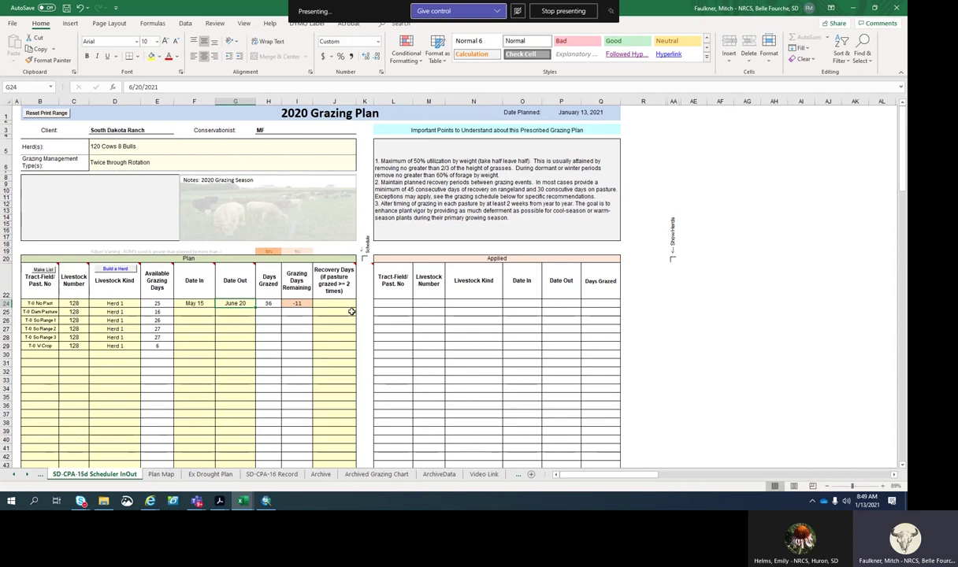
text(6/5)
key(Return)
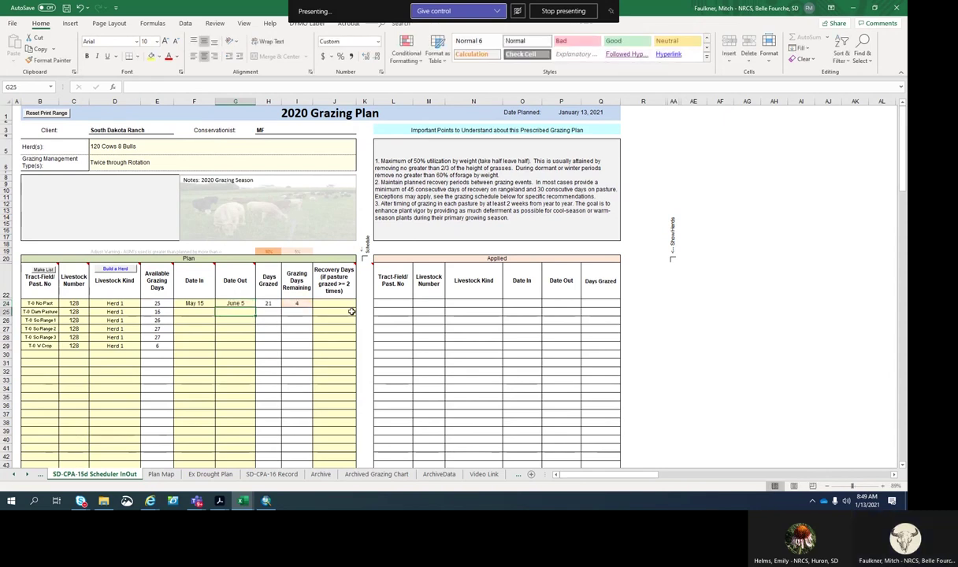
Set the planned Date Out for the No Past pasture to June 9.
click(237, 302)
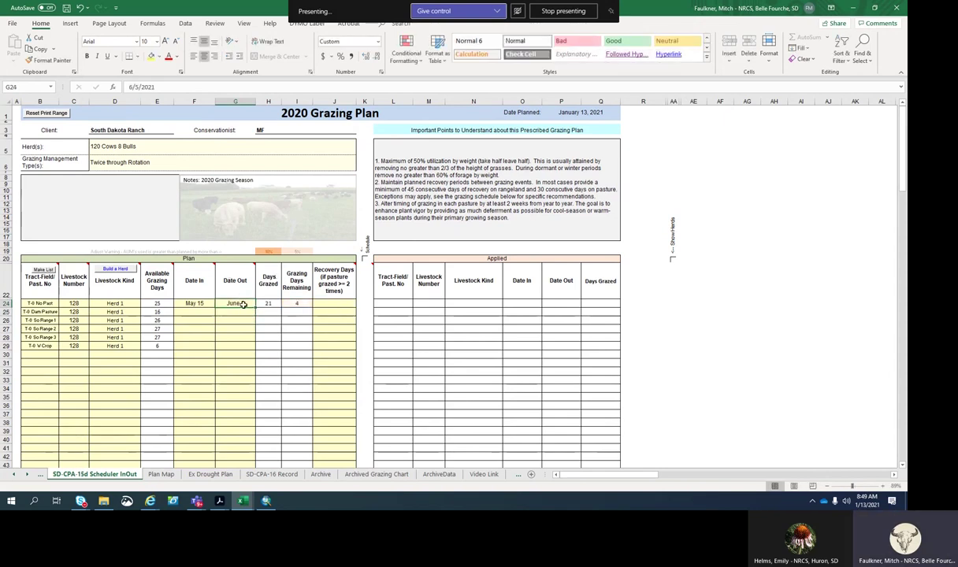
text(6/9)
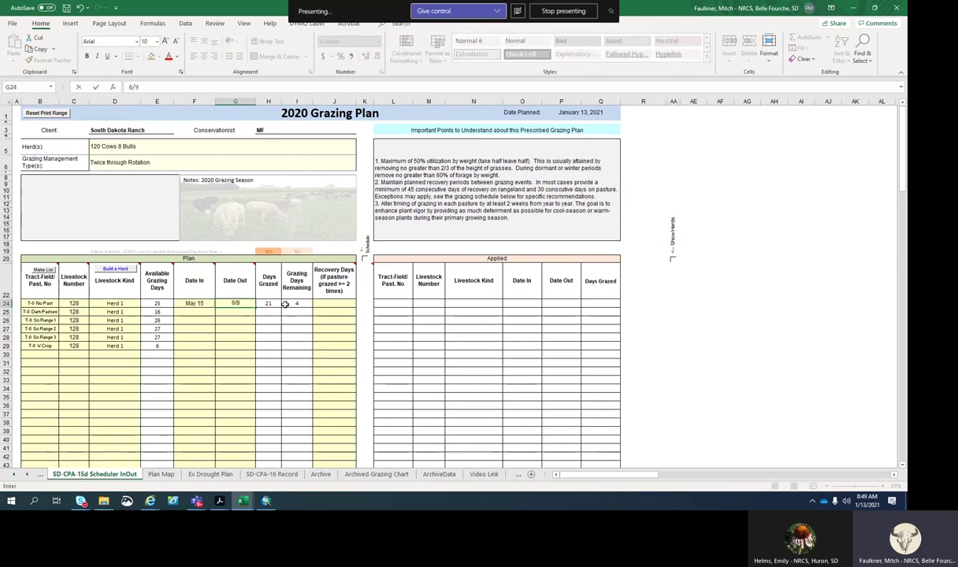
click(776, 280)
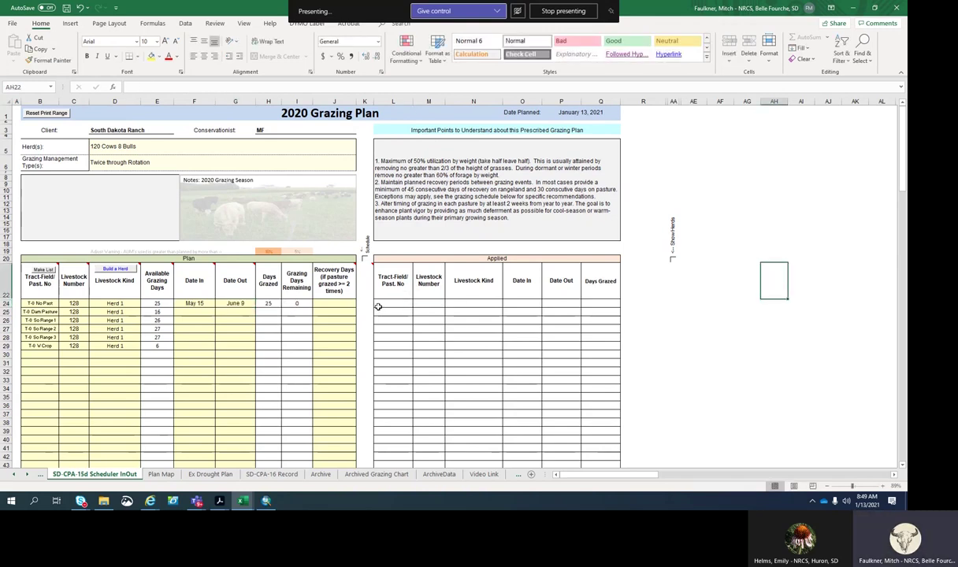
Replace the No Past pasture's manual Date Out by turning on the Schedule option and using 100% of its available days.
click(235, 303)
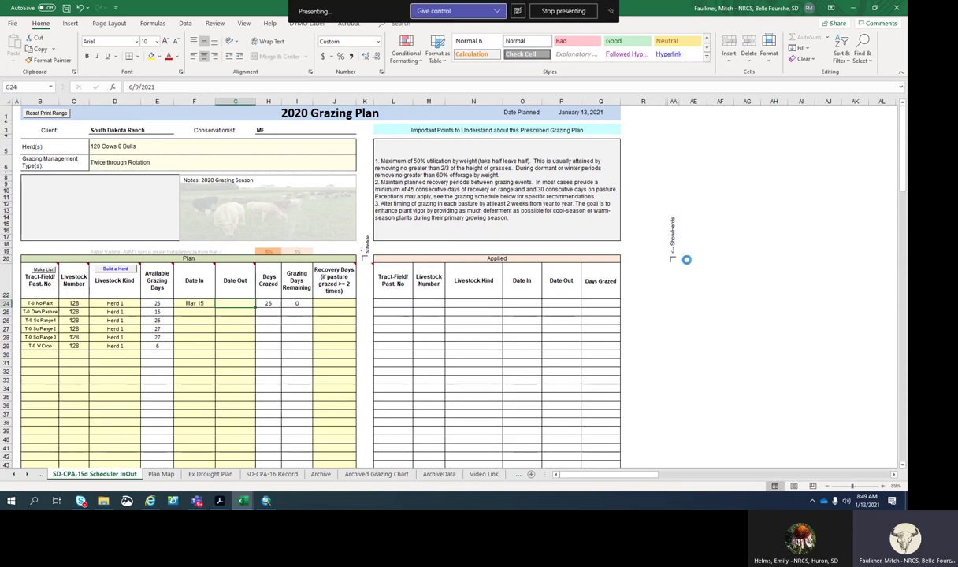
click(365, 260)
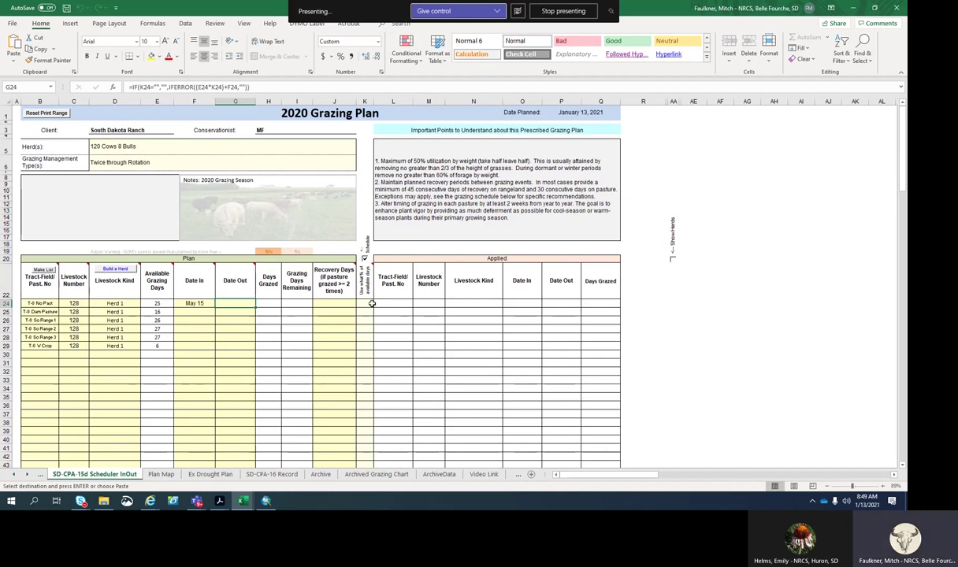
click(371, 303)
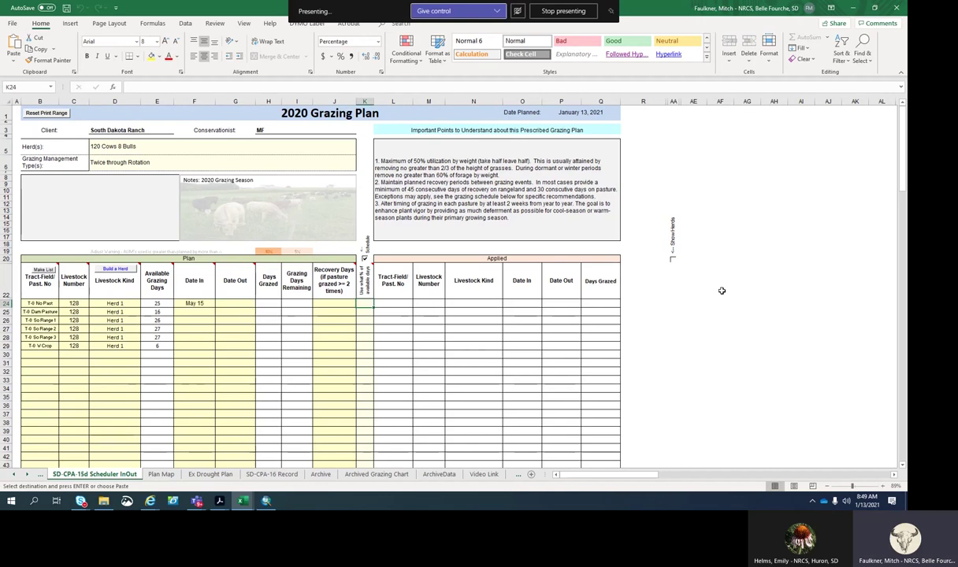
text(100)
click(770, 236)
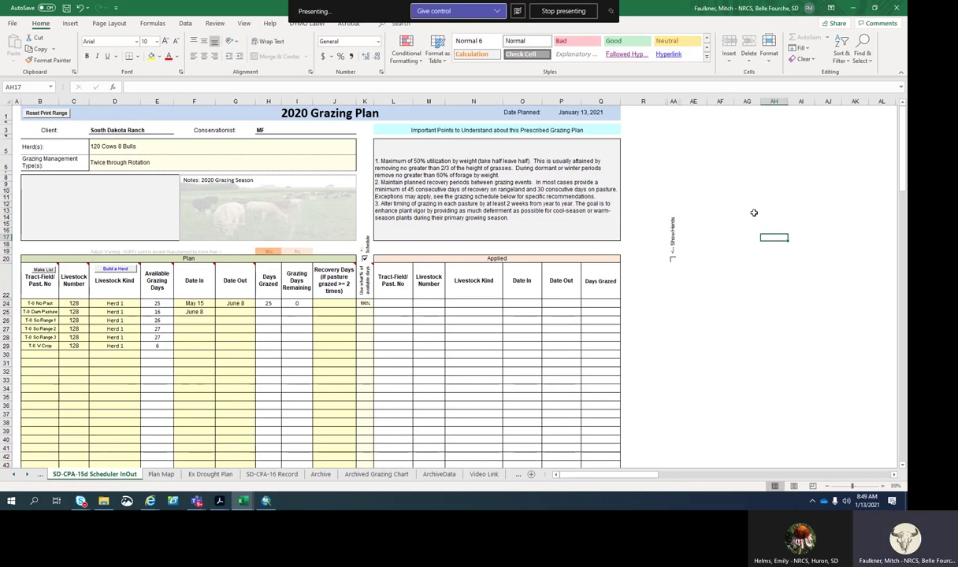
Try 75% as the share of available days used for the No Past pasture, and settle on 40%.
click(364, 303)
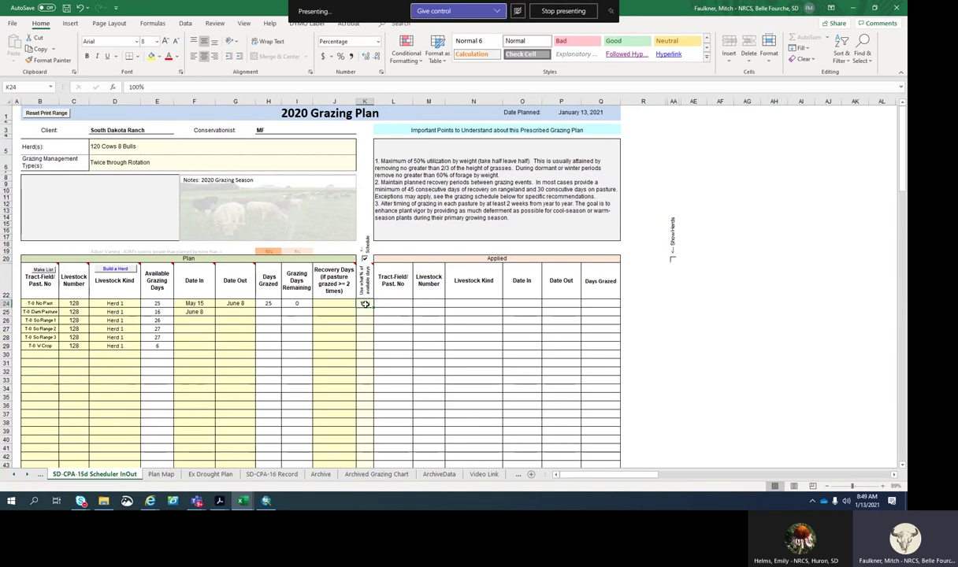
text(75)
click(744, 177)
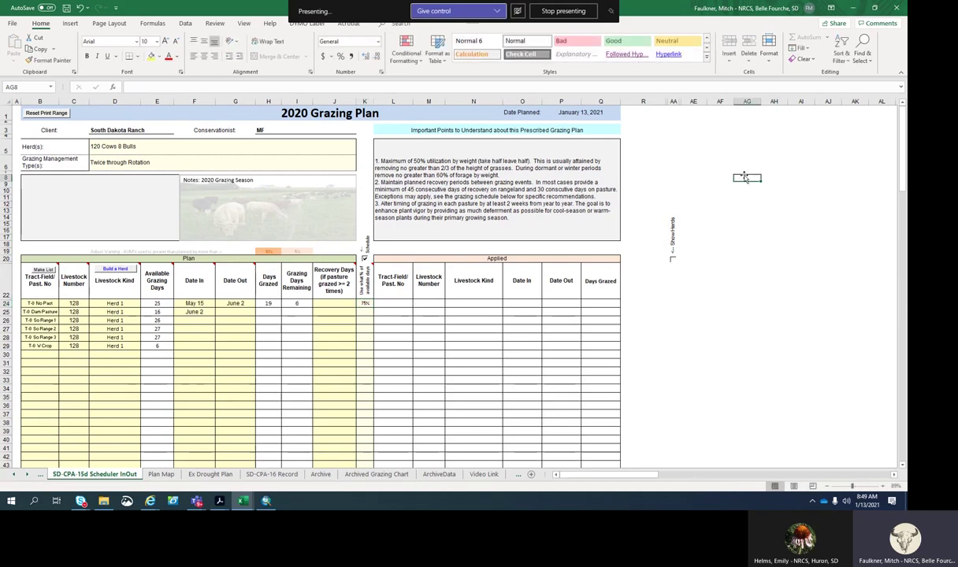
click(364, 303)
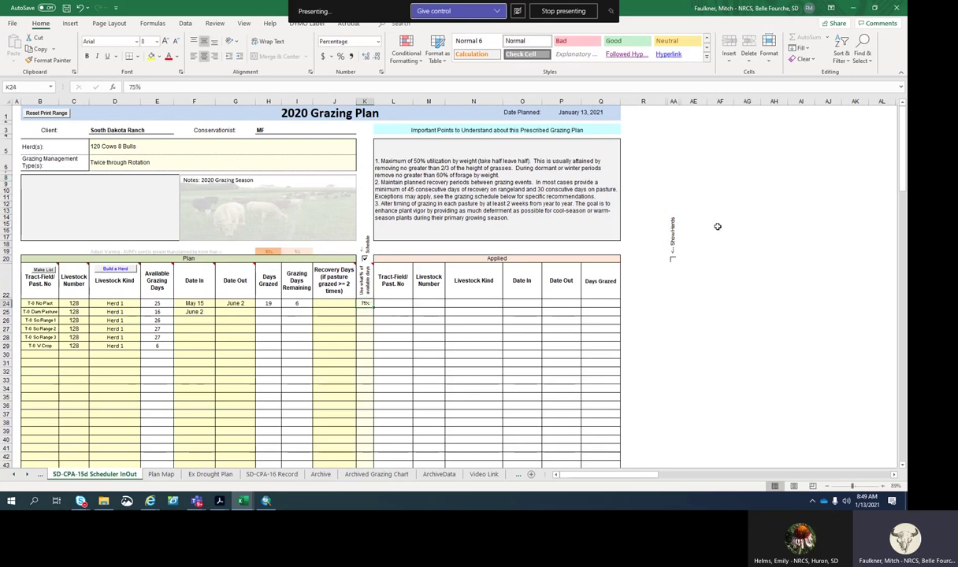
text(40)
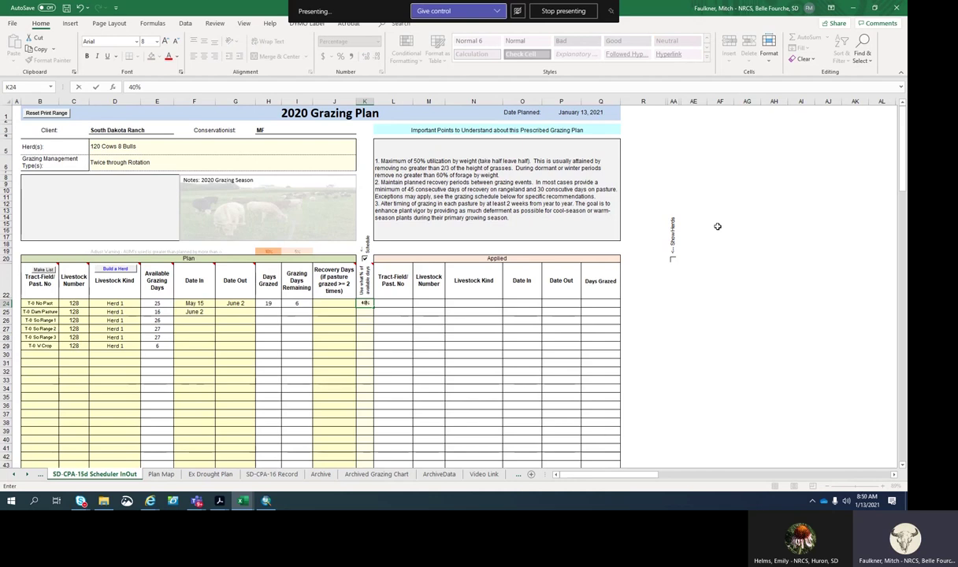
click(723, 185)
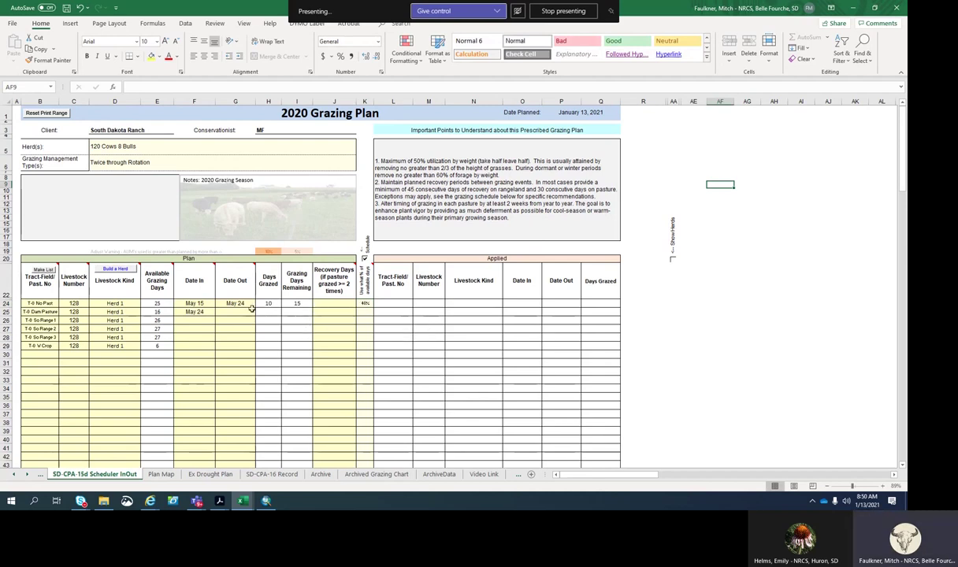
click(364, 304)
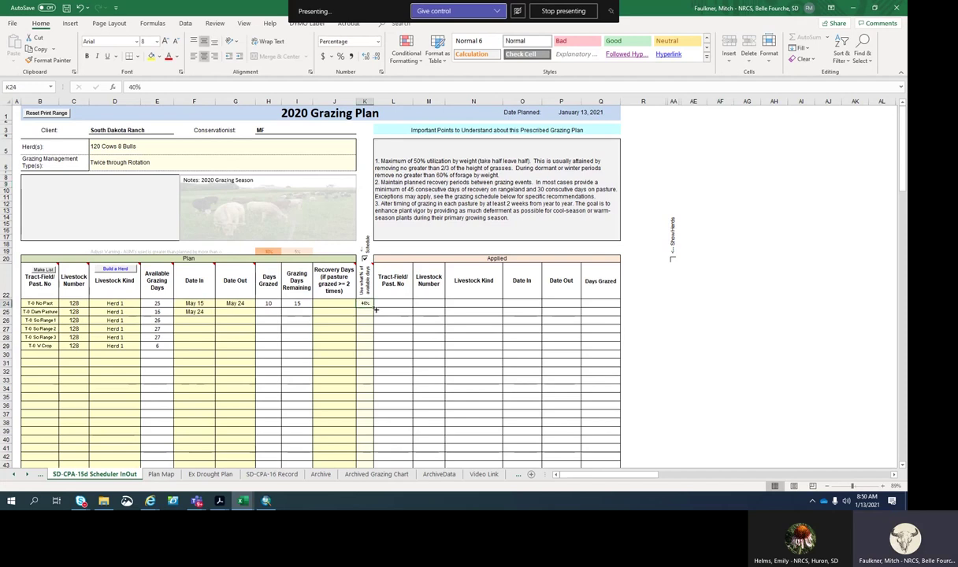
Clear the W Crop pasture, its livestock number and its herd from row 29 of the Plan table.
click(47, 345)
key(Delete)
click(74, 347)
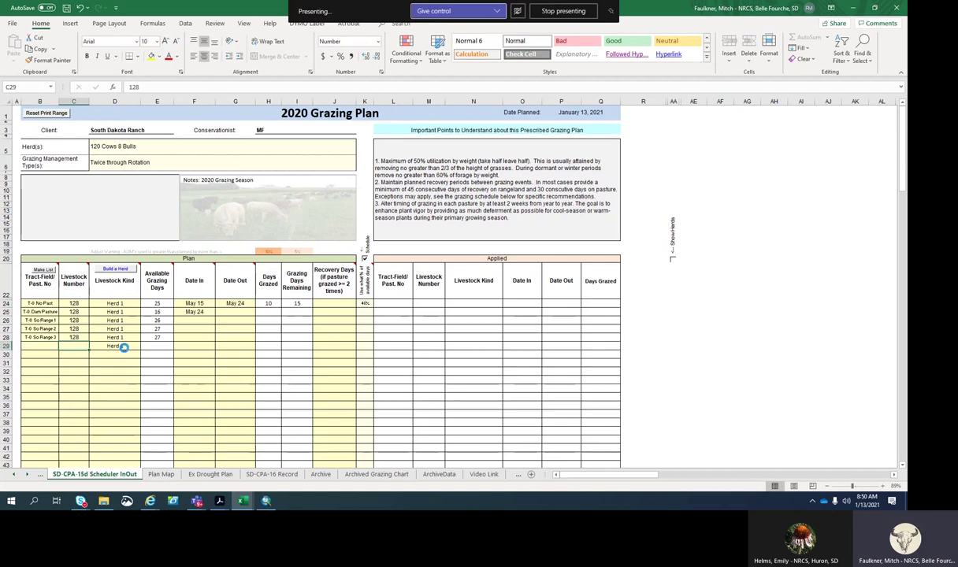
click(800, 320)
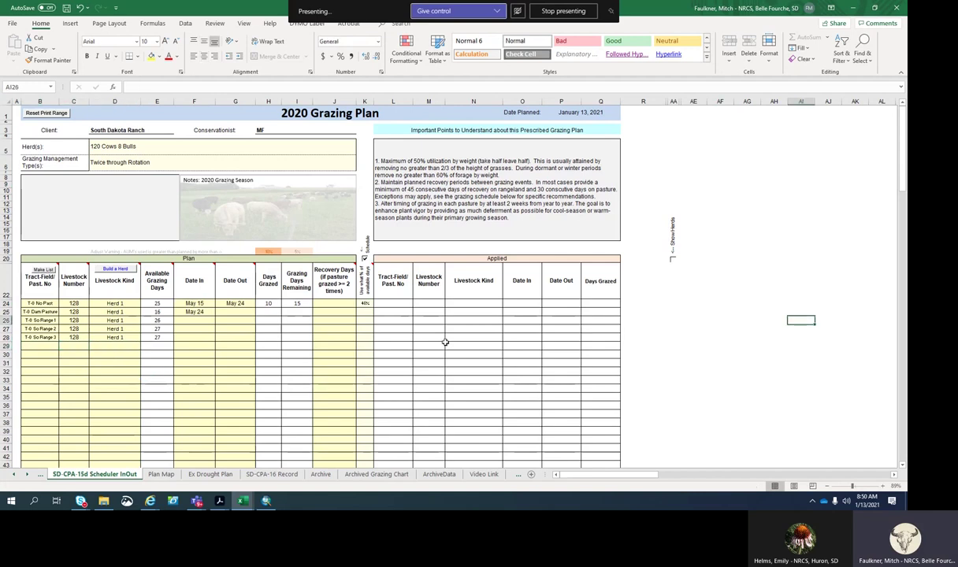
Fill the 40% share of available days down to the Dam Pasture and So Range 1, 2 and 3 rows.
click(364, 304)
drag(370, 307, 367, 338)
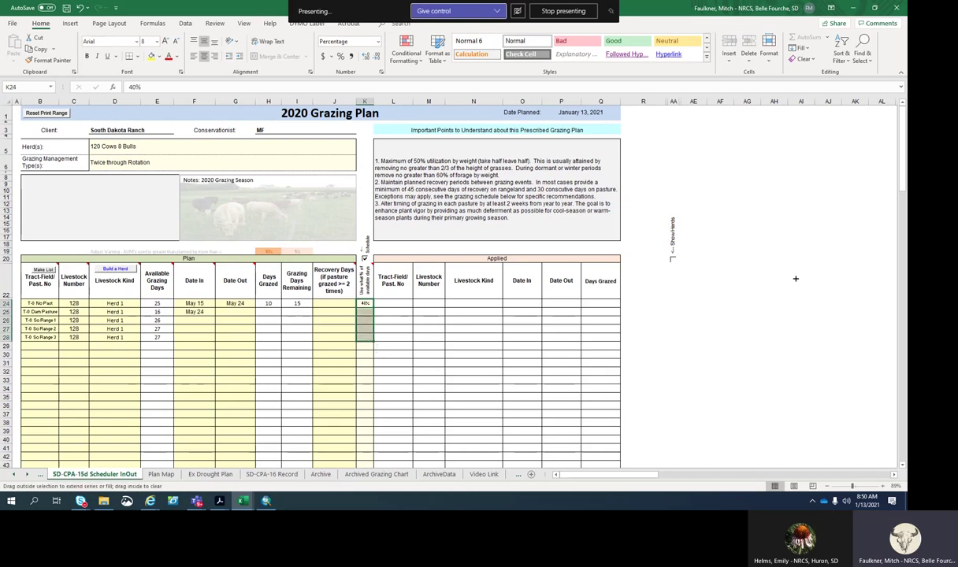
click(773, 244)
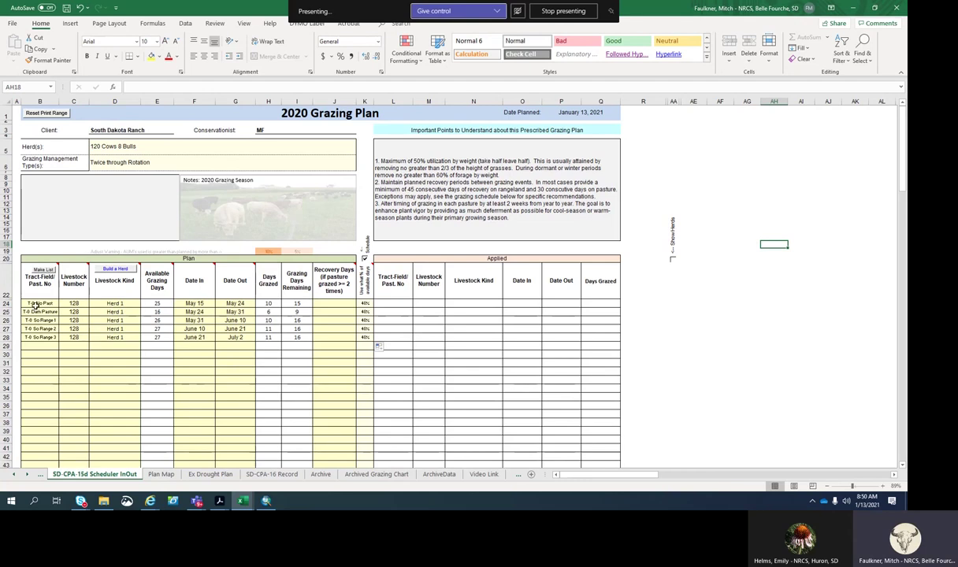
Copy the pasture, livestock number and kind entries of the five pastures and paste them as values starting in row 29.
drag(34, 306, 99, 322)
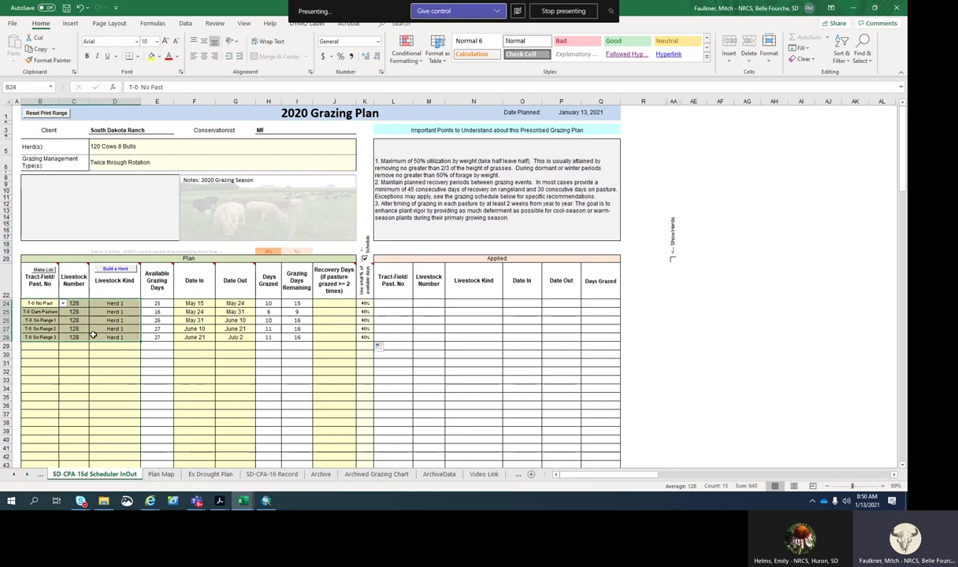
right_click(82, 315)
click(106, 105)
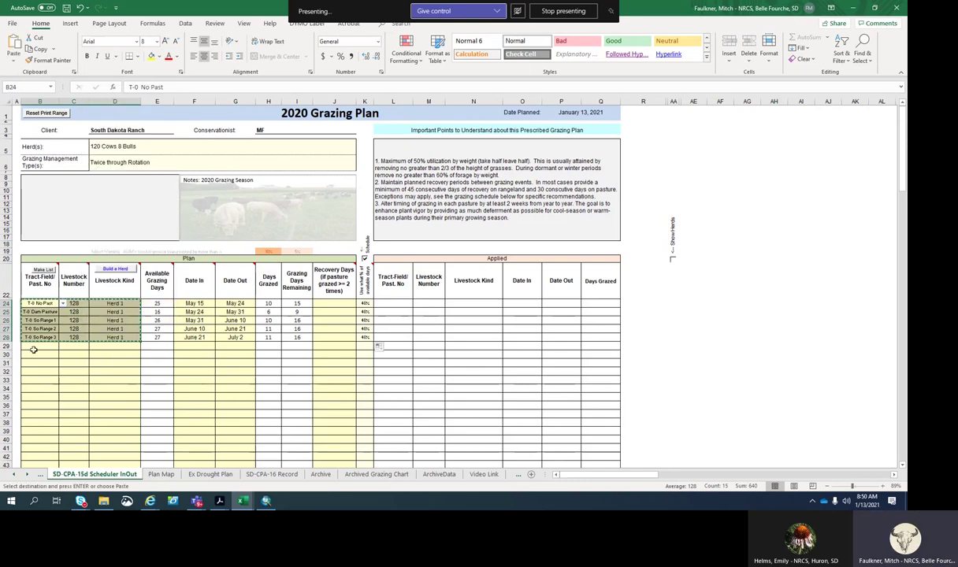
right_click(35, 346)
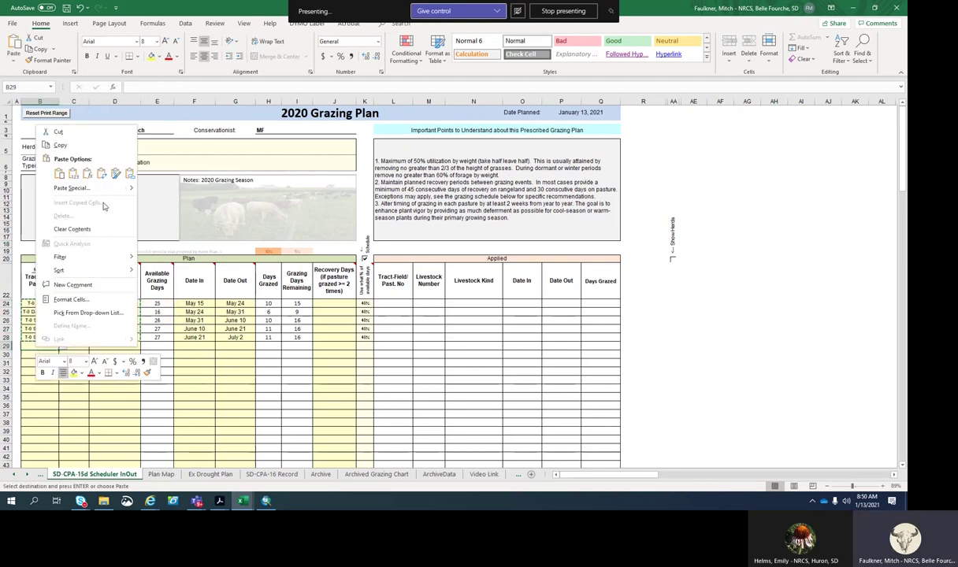
click(73, 174)
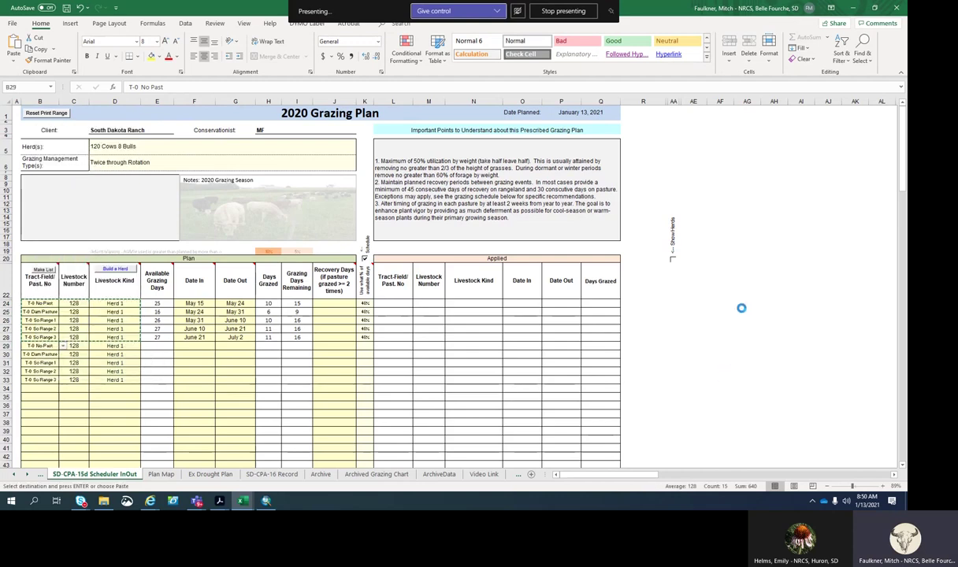
click(737, 298)
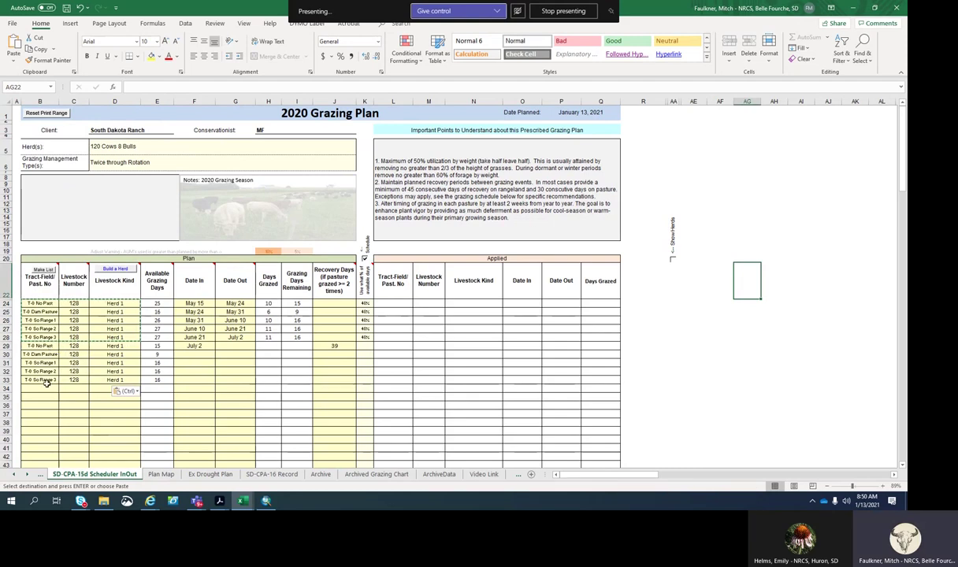
Set the share of available days to 100% for all five pastures in the second rotation, rows 29 to 33.
click(364, 345)
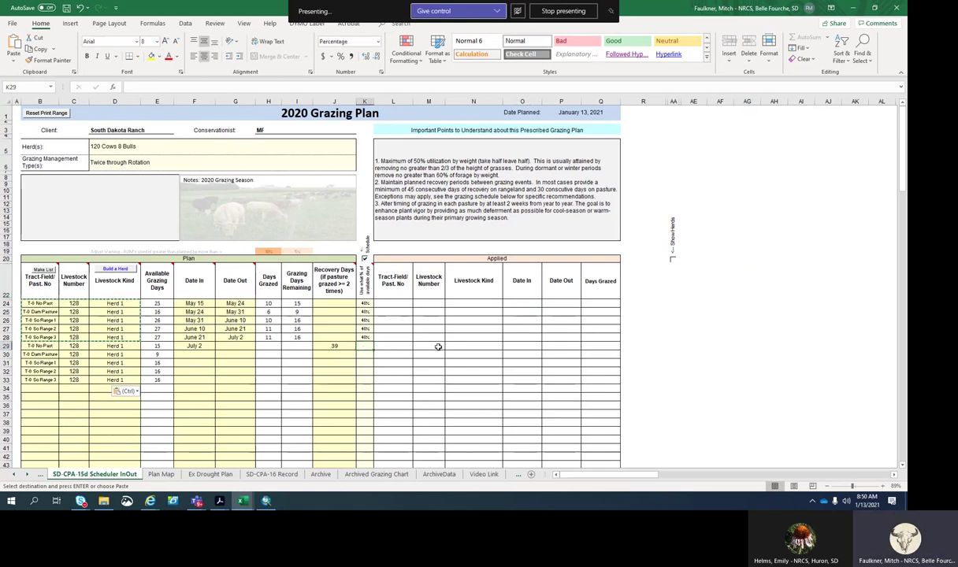
text(100)
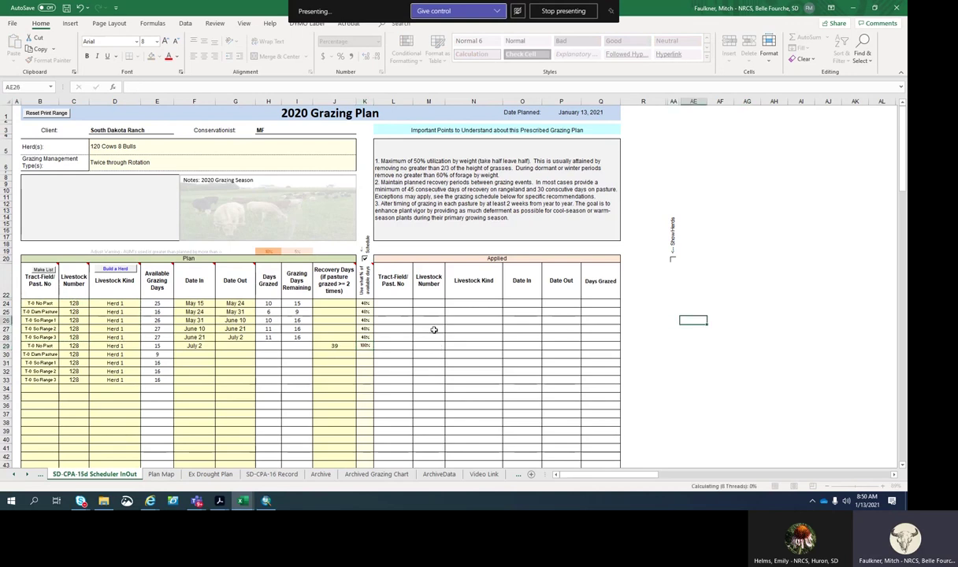
click(365, 345)
drag(374, 352, 374, 380)
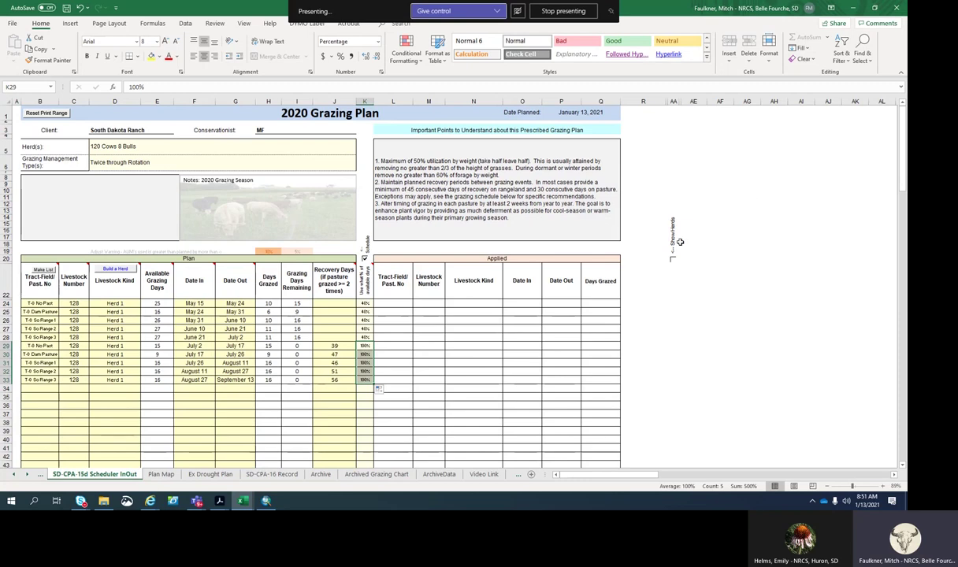
click(736, 288)
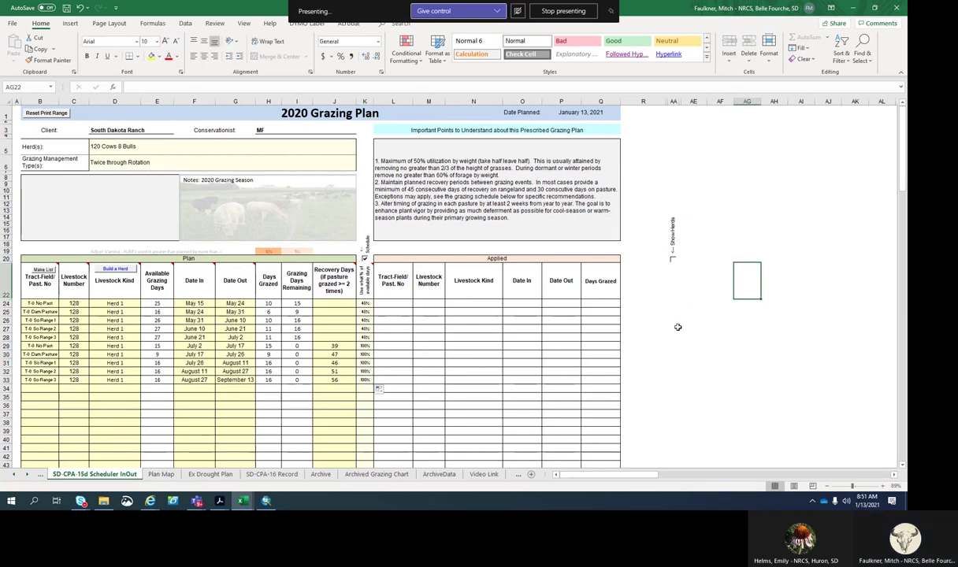
Add the W Crop pasture in row 34 of the Plan table with livestock number 128 and Herd 1.
click(40, 388)
click(62, 388)
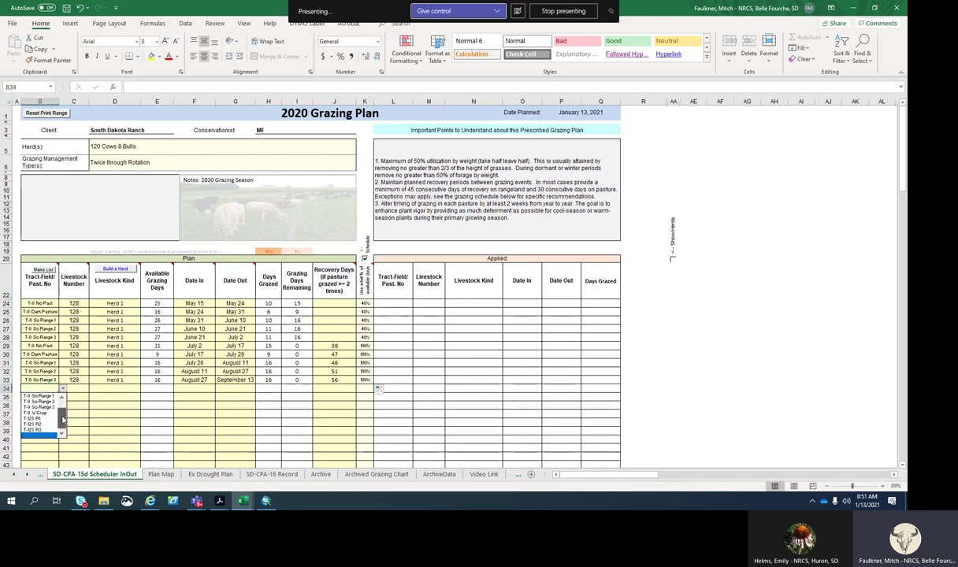
click(36, 413)
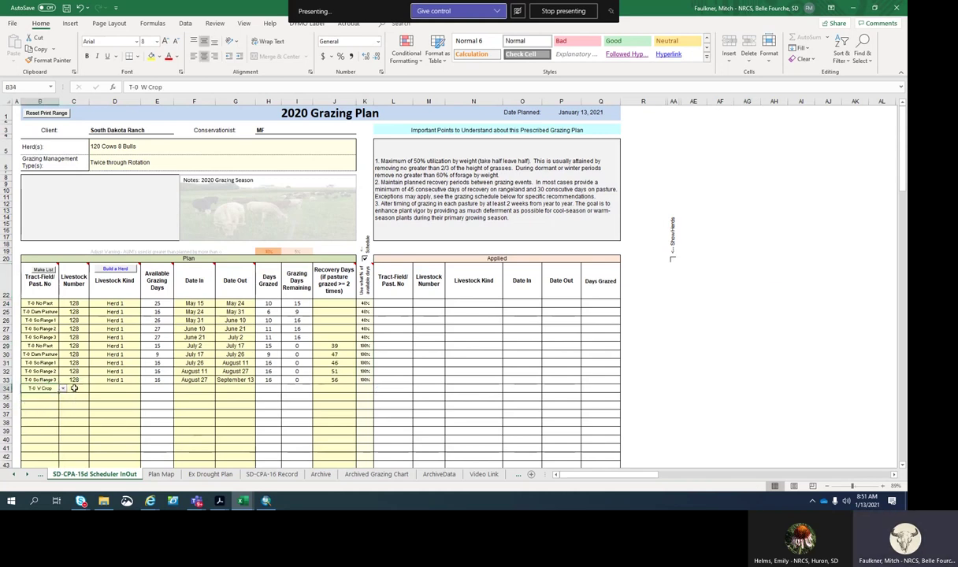
click(72, 388)
text(128)
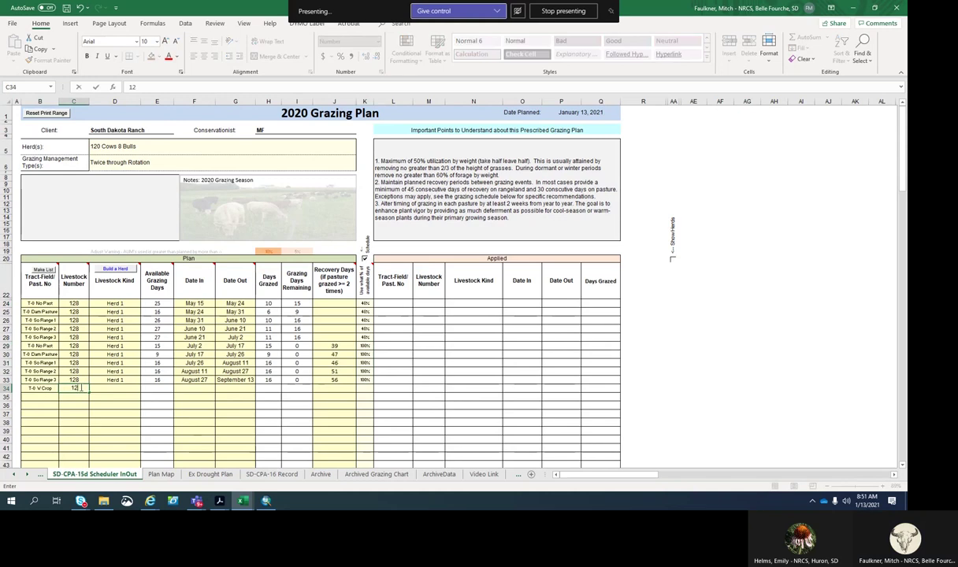
click(118, 389)
click(145, 389)
click(119, 391)
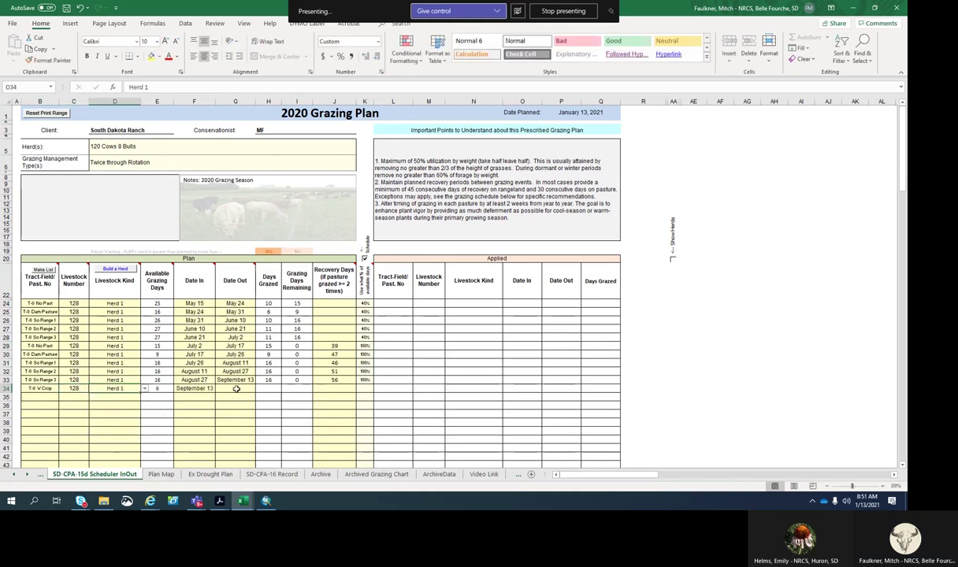
Set the W Crop pasture in row 34 to use 100% of its available days.
click(365, 389)
text(100)
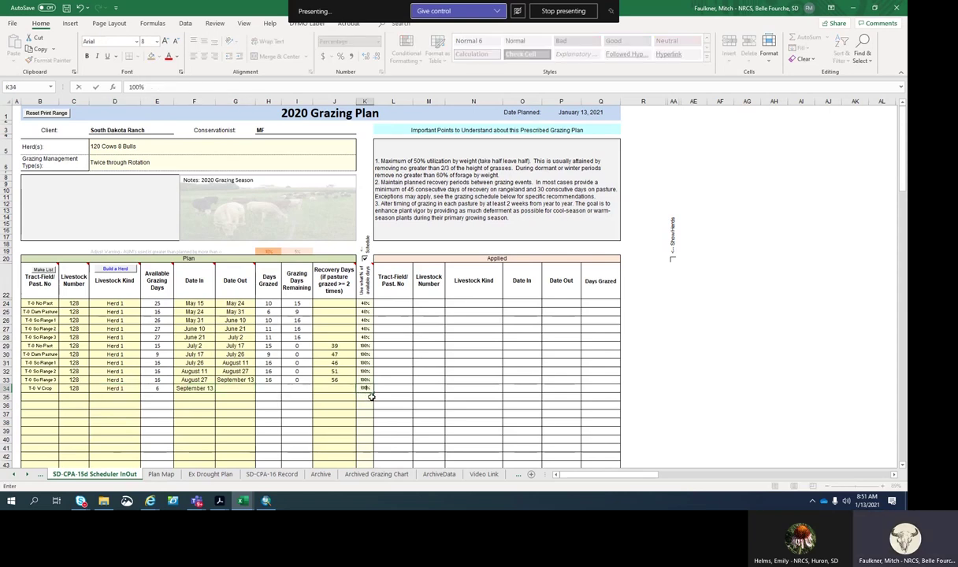
click(759, 266)
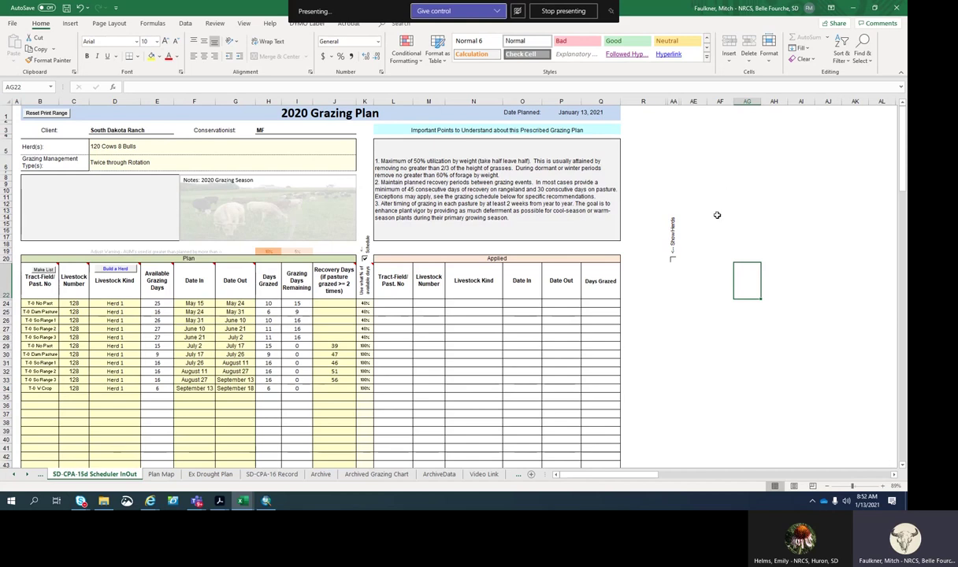
mouse_move(53, 280)
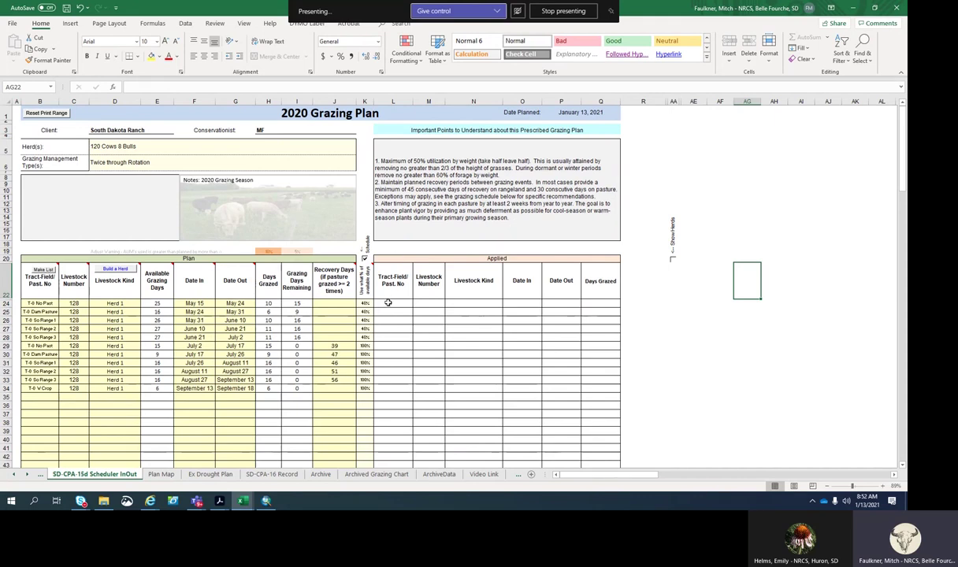
drag(388, 302, 586, 387)
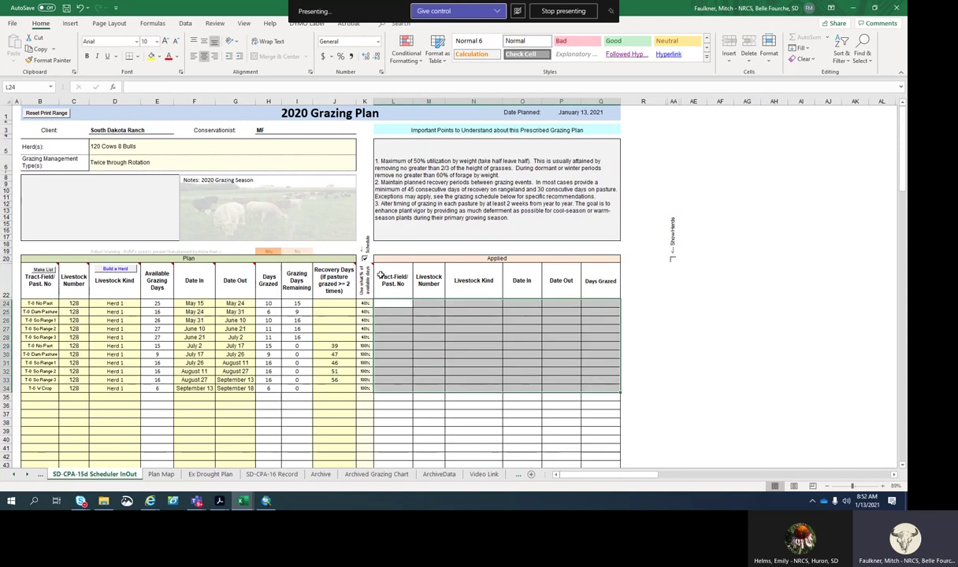
click(388, 305)
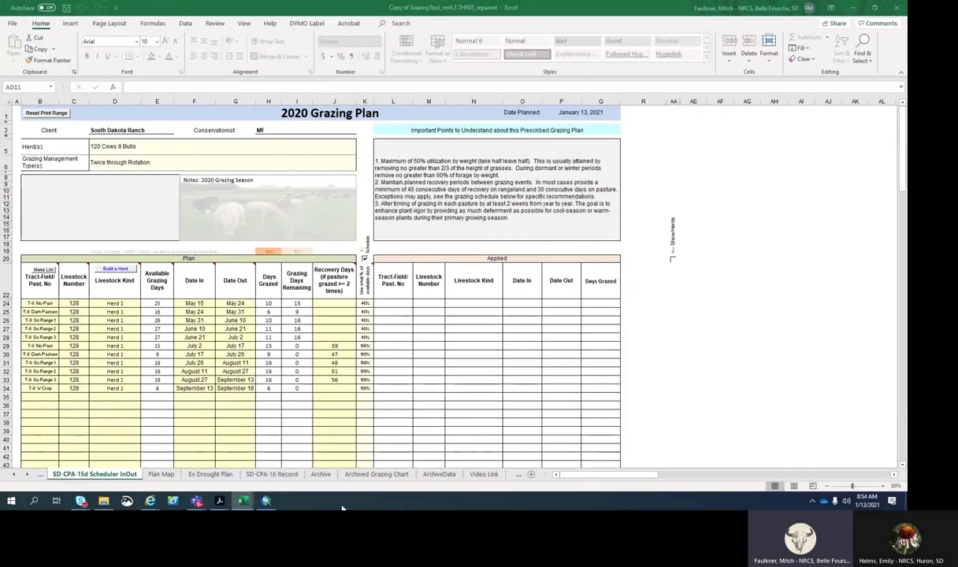
Generate the list of fields in the Field column of the SD-CPA-16 Record sheet.
click(272, 474)
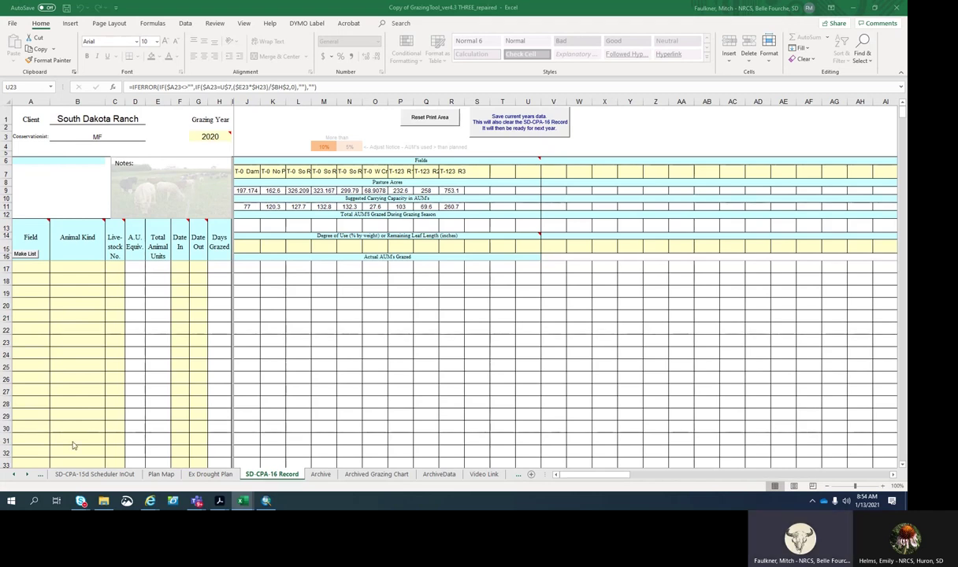
click(23, 254)
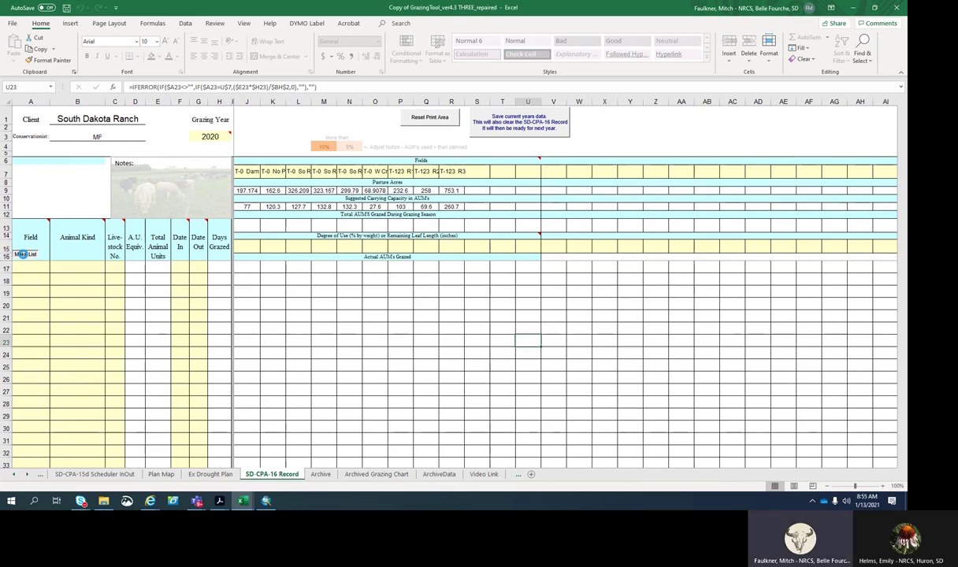
click(23, 254)
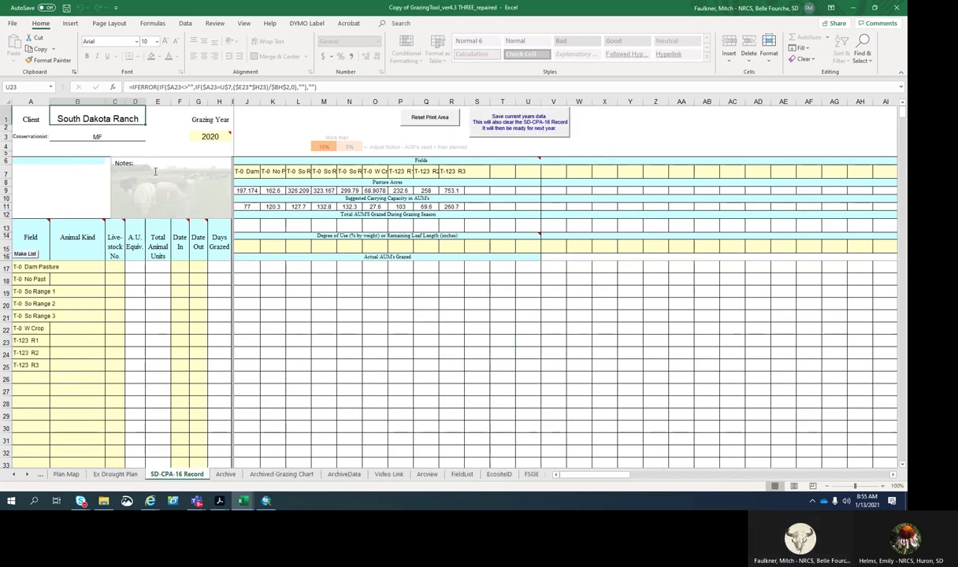
Set the grazing year on the SD-CPA-16 Record sheet to 2021.
click(213, 136)
double_click(221, 136)
key(BackSpace)
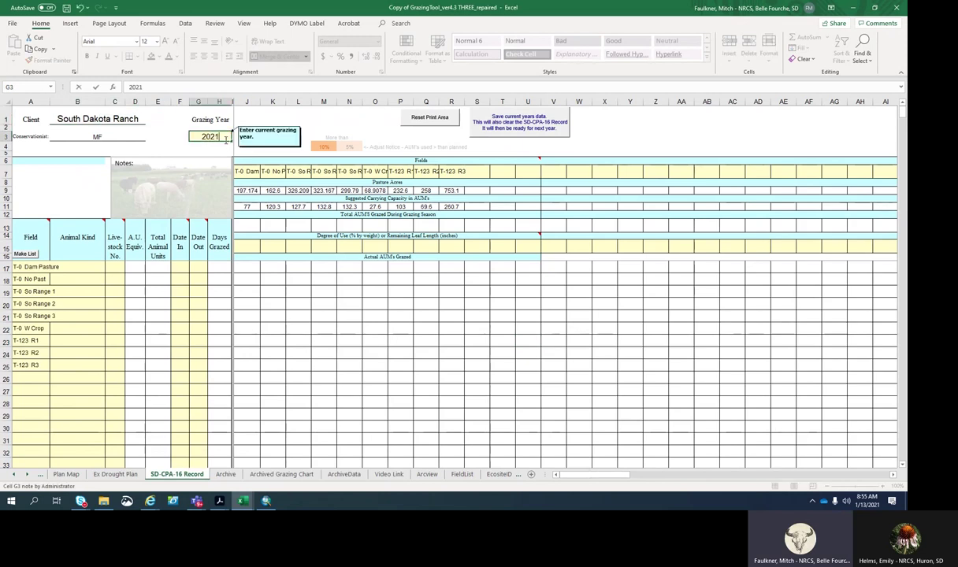
text(1)
key(Return)
click(638, 130)
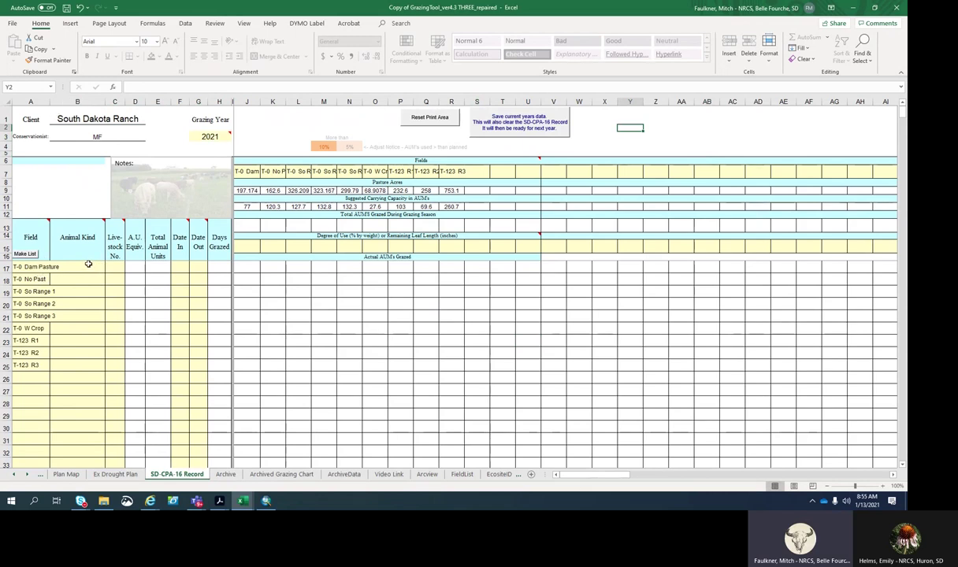
Clear the three T-123 fields from rows 23 to 25 and set the field in row 17 to T-0 No Past.
drag(26, 337, 30, 364)
key(Delete)
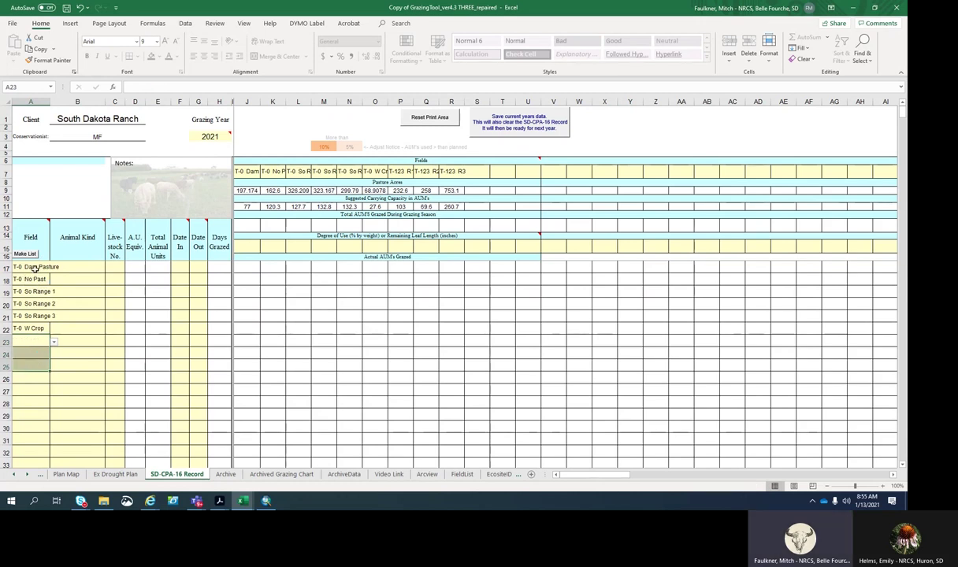
click(34, 266)
click(53, 267)
click(29, 282)
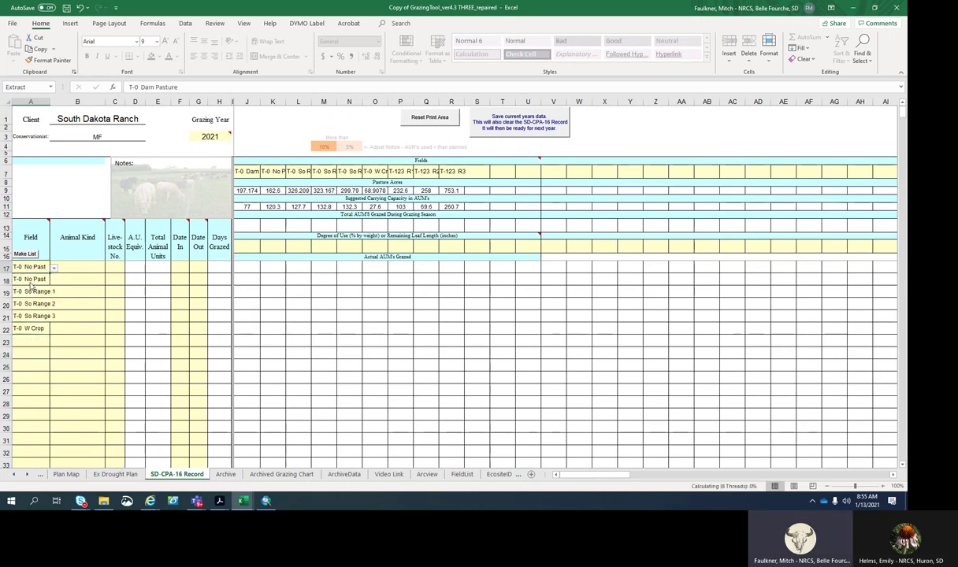
Set the field in row 18 to T-0 Dam Pasture and choose T-0 So Range 1 for row 19.
click(32, 278)
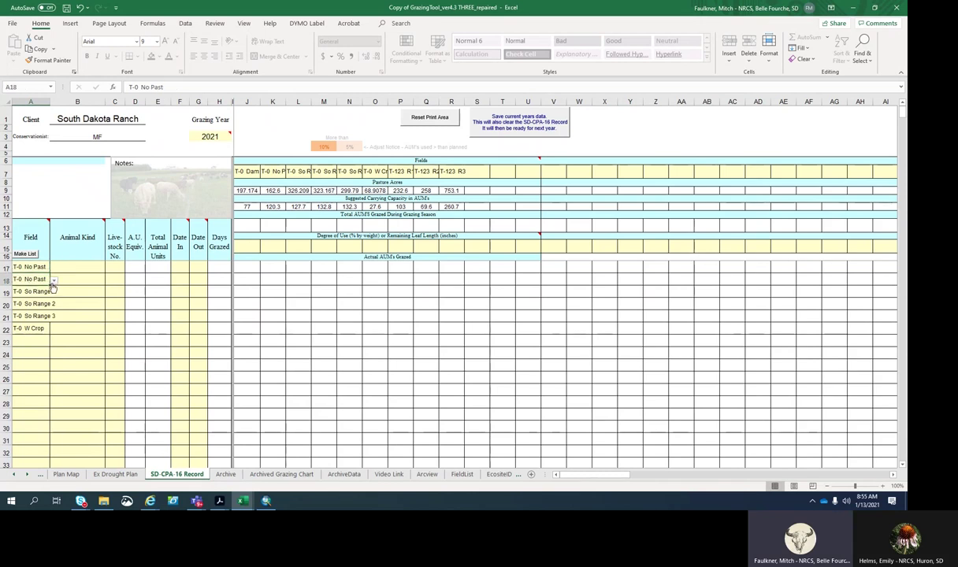
click(53, 283)
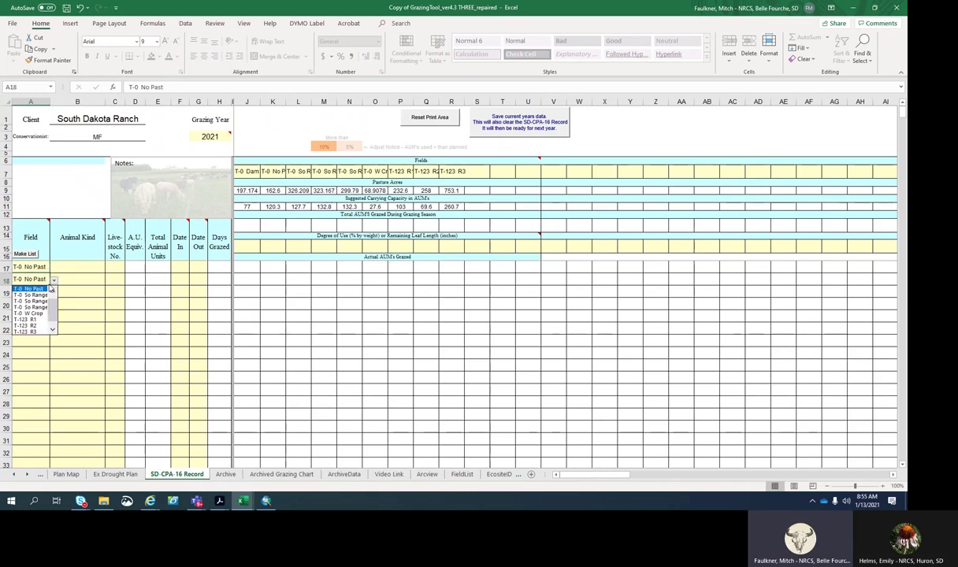
scroll(53, 316, up, 1)
click(32, 289)
click(34, 292)
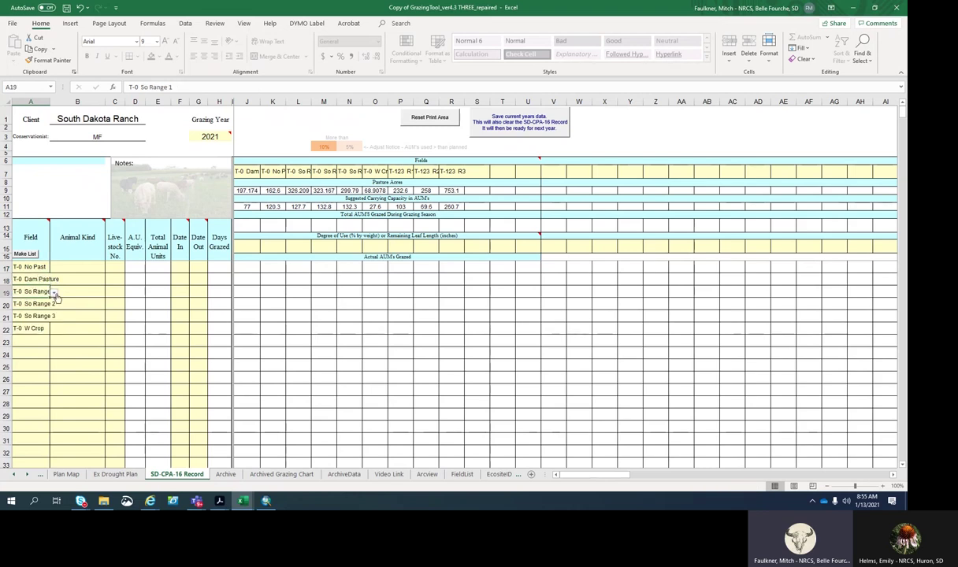
click(55, 293)
click(40, 289)
Set the animal kind to Herd 1 for No Past and Dam Pasture in rows 17 and 18.
click(86, 271)
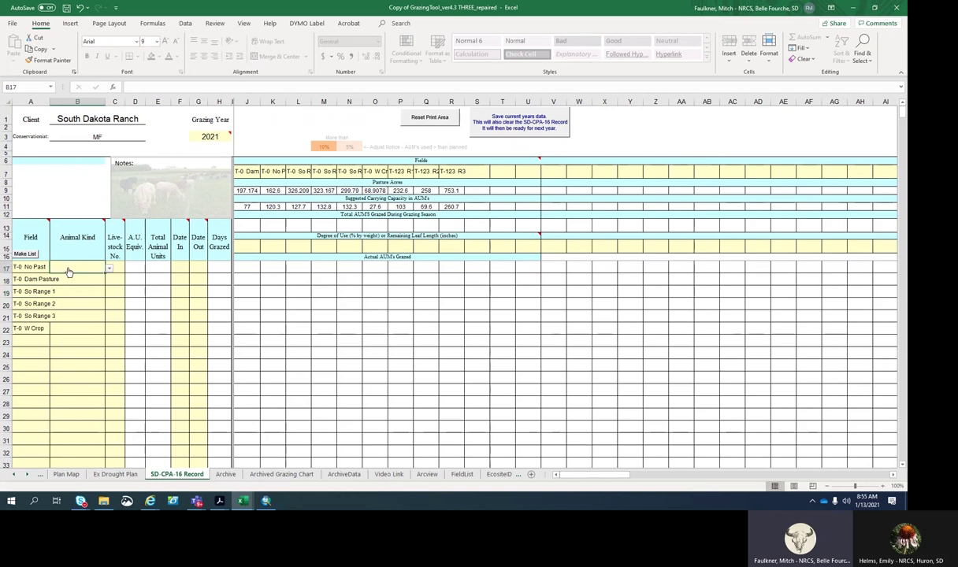
click(110, 268)
click(70, 296)
click(75, 278)
click(110, 280)
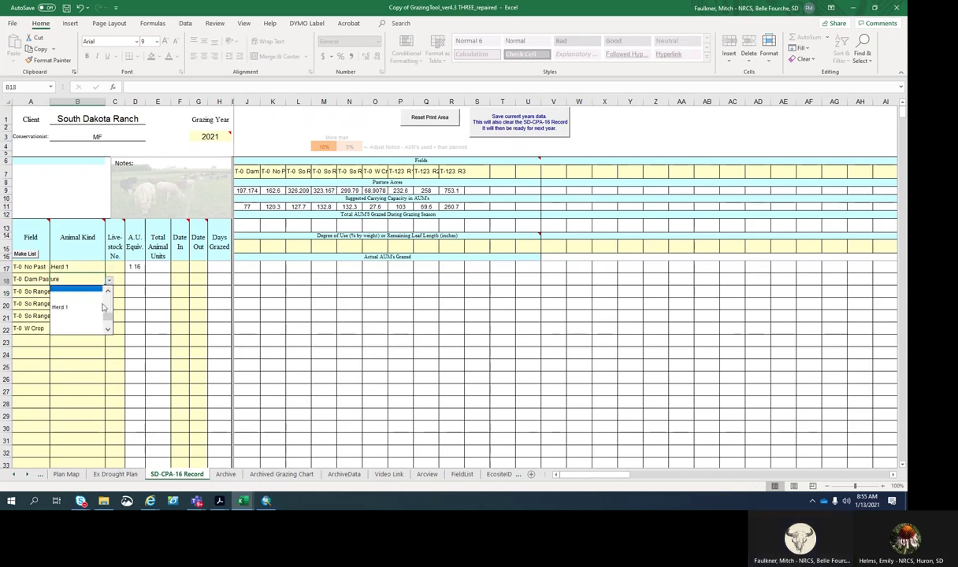
click(101, 307)
Assign Herd 1 as the animal kind for So Range 1 and So Range 2 in rows 19 and 20.
click(75, 292)
click(109, 293)
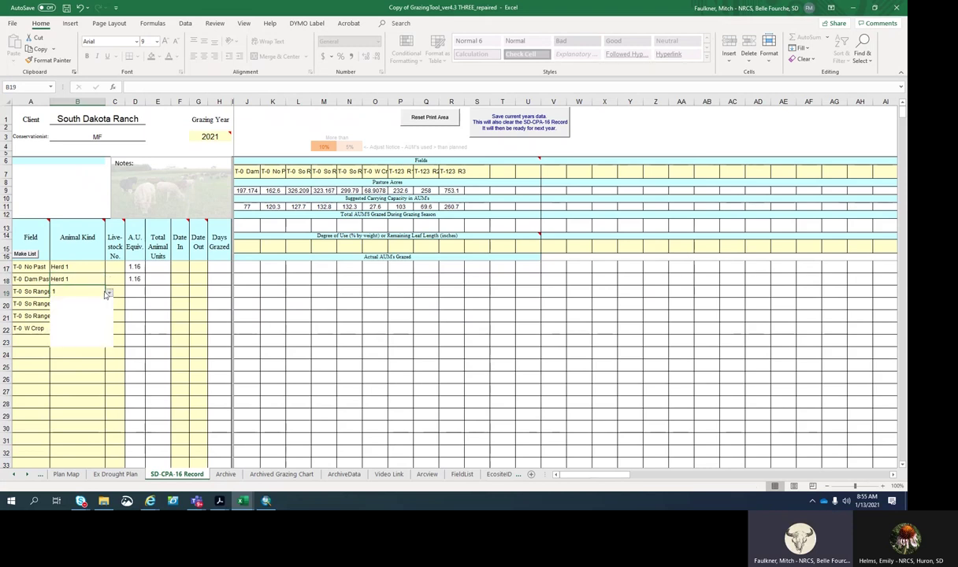
scroll(107, 317, down, 3)
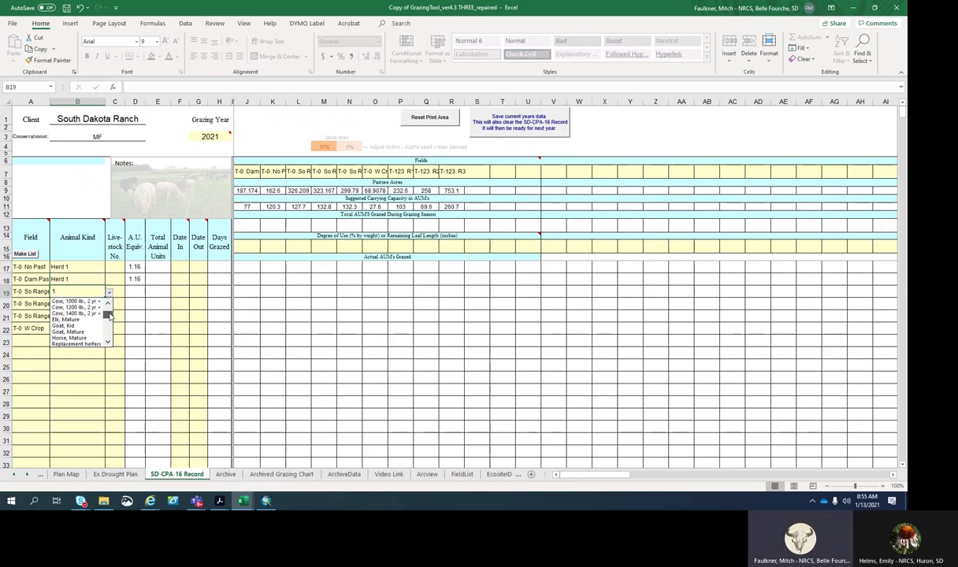
scroll(108, 318, down, 3)
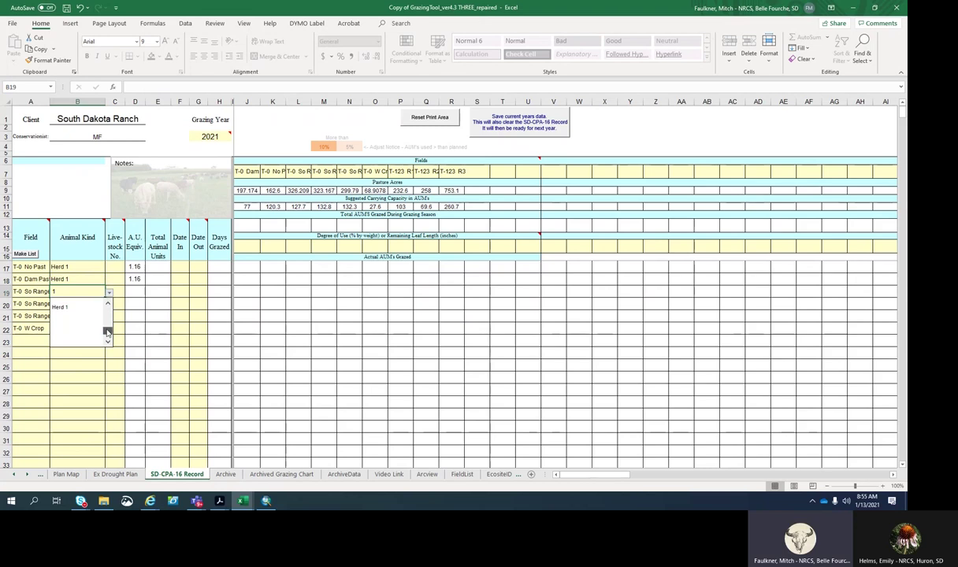
click(74, 309)
click(71, 304)
click(108, 304)
click(72, 332)
Choose Herd 1 as the animal kind for So Range 3 and W Crop in rows 21 and 22.
click(77, 315)
click(109, 318)
key(Escape)
key(Down)
key(Down)
click(100, 318)
click(110, 318)
click(82, 344)
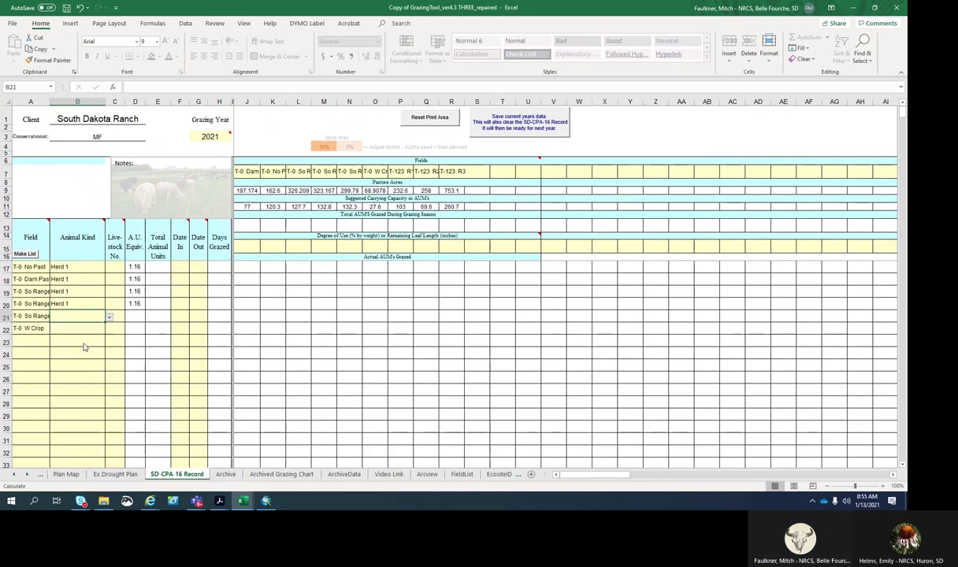
click(76, 330)
click(110, 329)
click(85, 356)
Enter a livestock number of 128 for the No Past field in row 17.
click(116, 266)
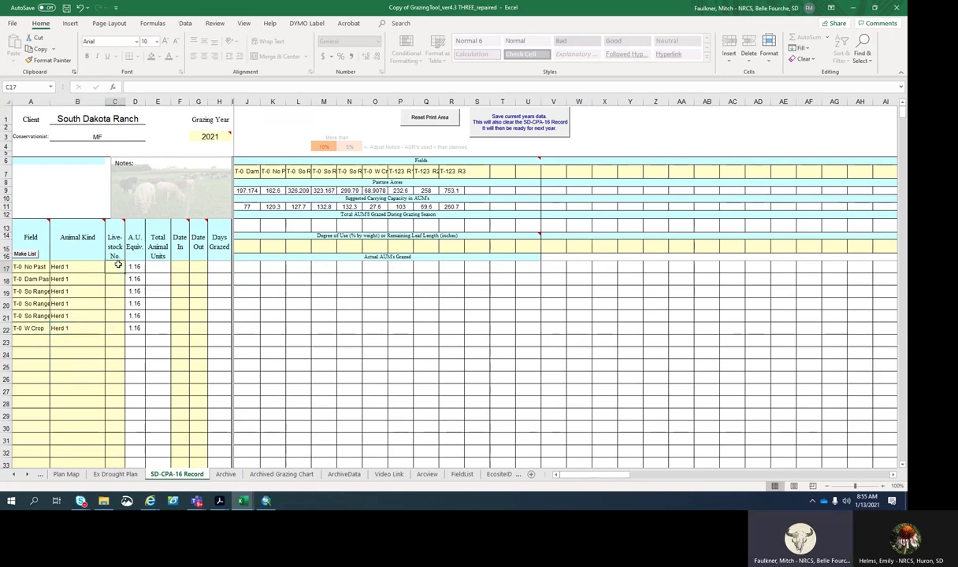
text(12)
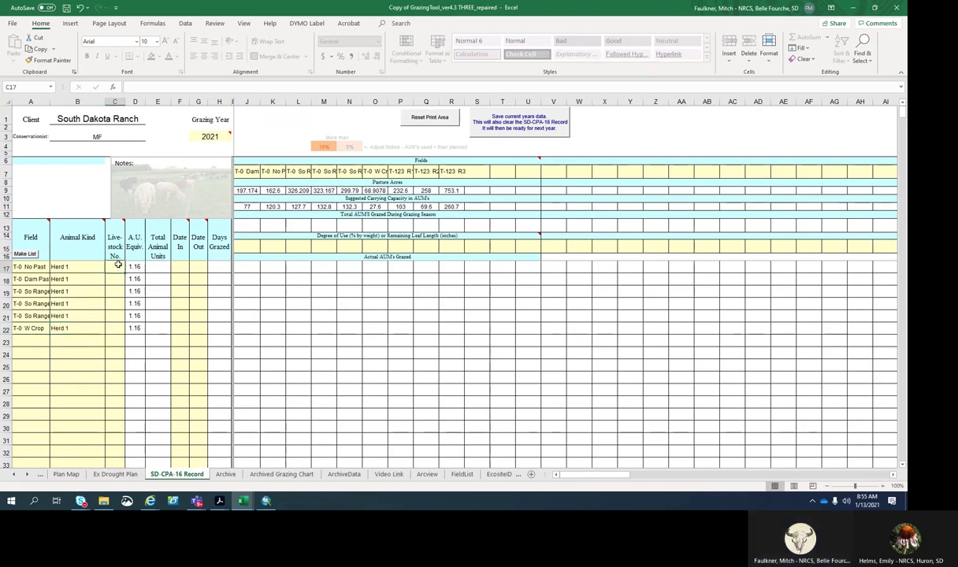
text(8)
click(327, 302)
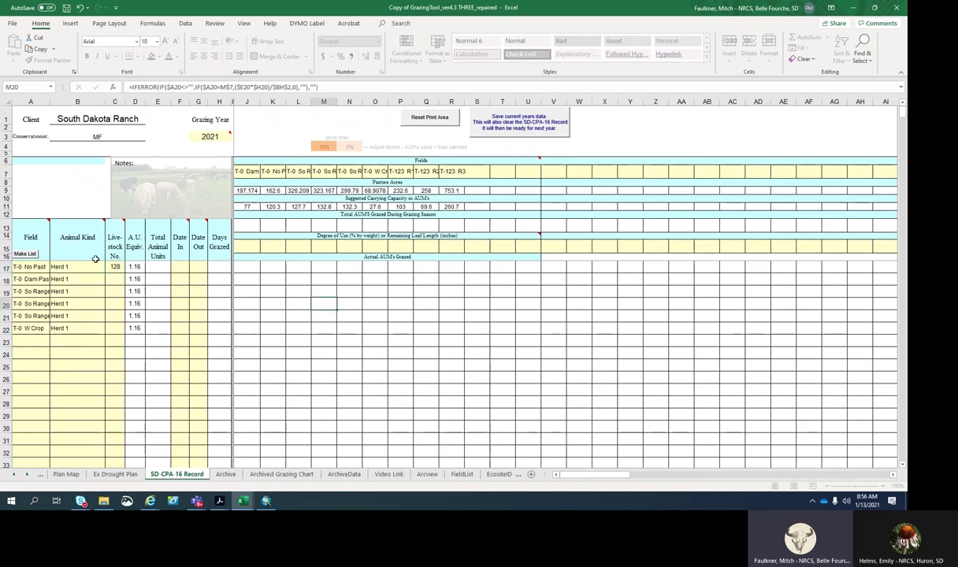
Set the livestock number in row 17 to 133 and fill it down through row 22.
click(118, 268)
mouse_move(124, 272)
mouse_down()
mouse_move(119, 329)
mouse_move(116, 251)
mouse_move(115, 267)
mouse_up()
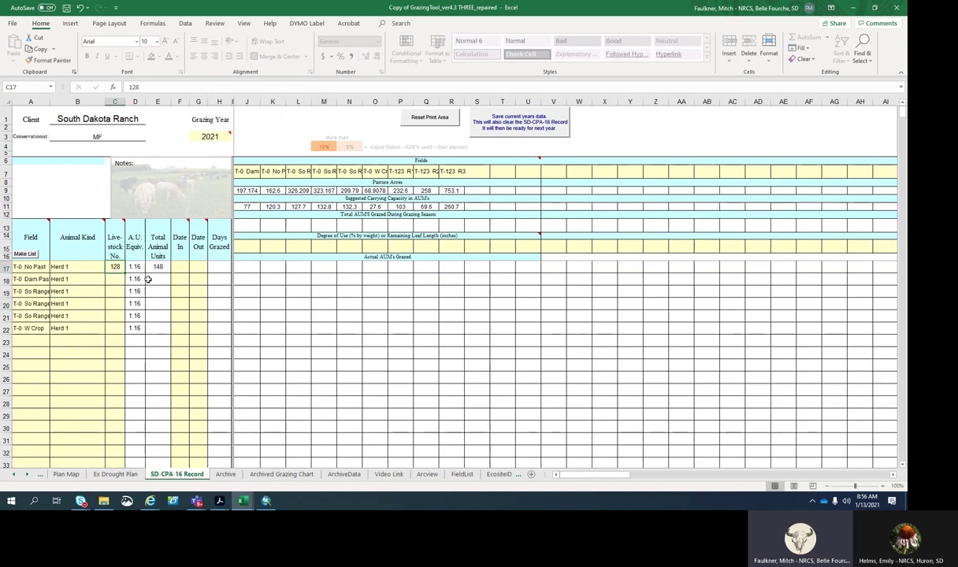
text(133)
click(298, 291)
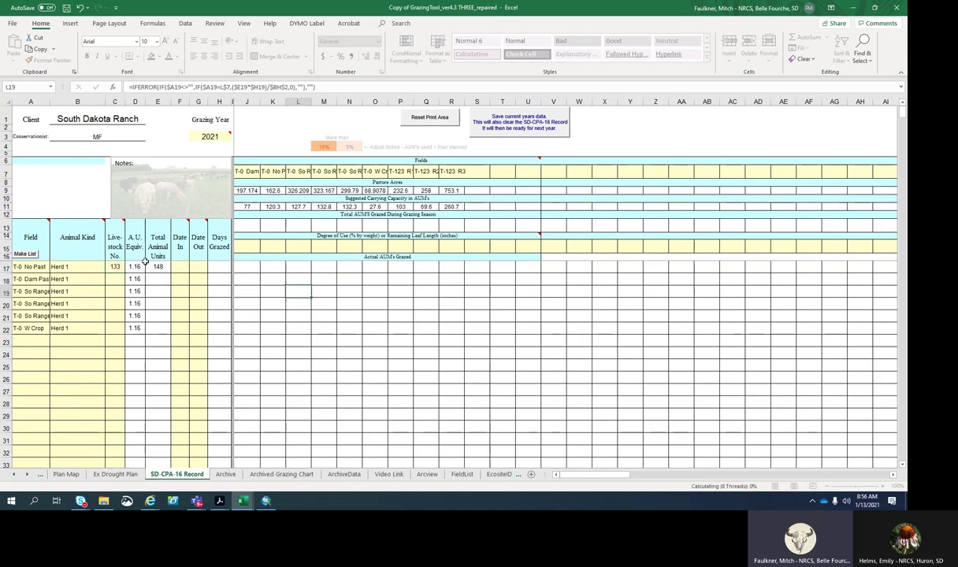
click(110, 266)
drag(125, 272, 125, 329)
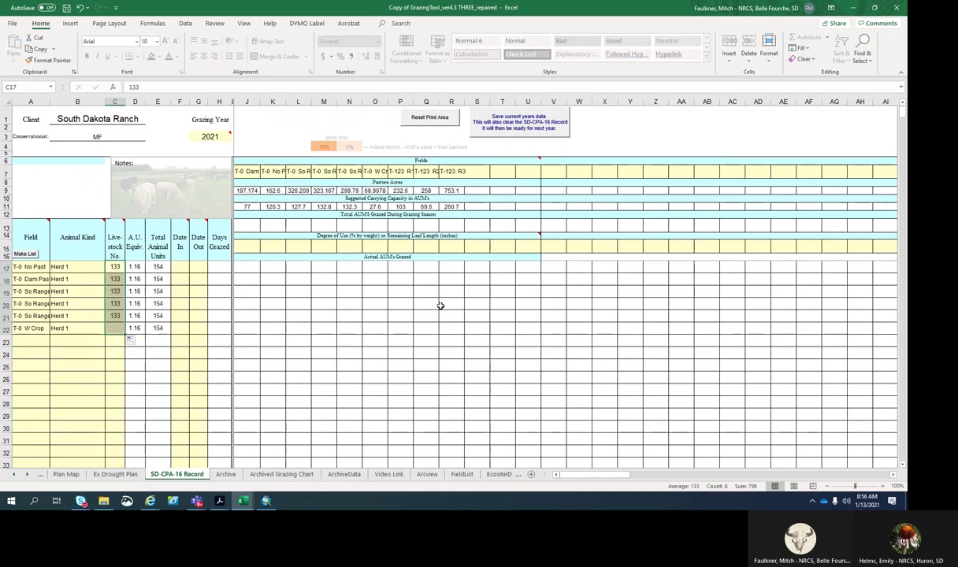
click(433, 303)
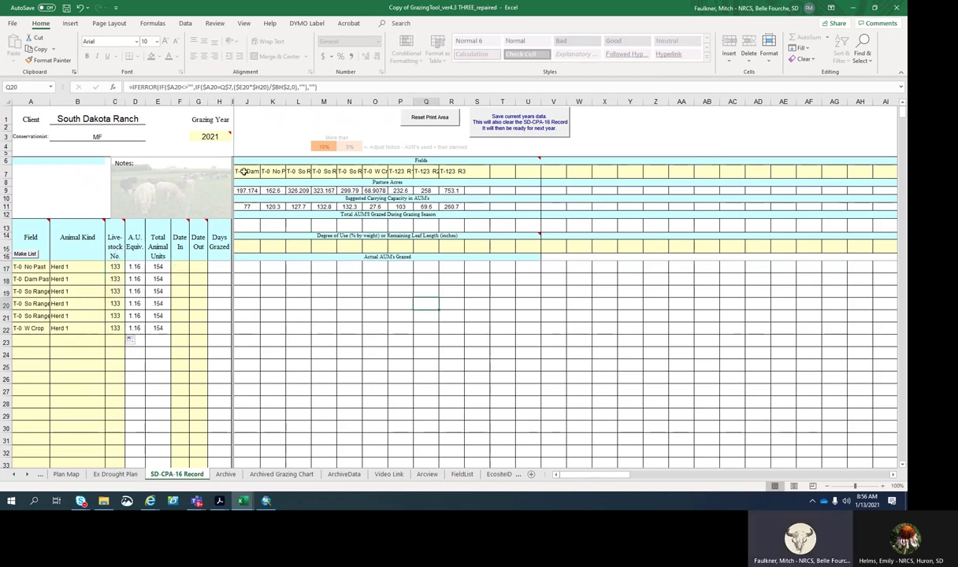
Reorder the first two field headings in row 7, with T-0 No Past in column J and T-0 Dam Pasture in column K.
click(244, 172)
click(265, 172)
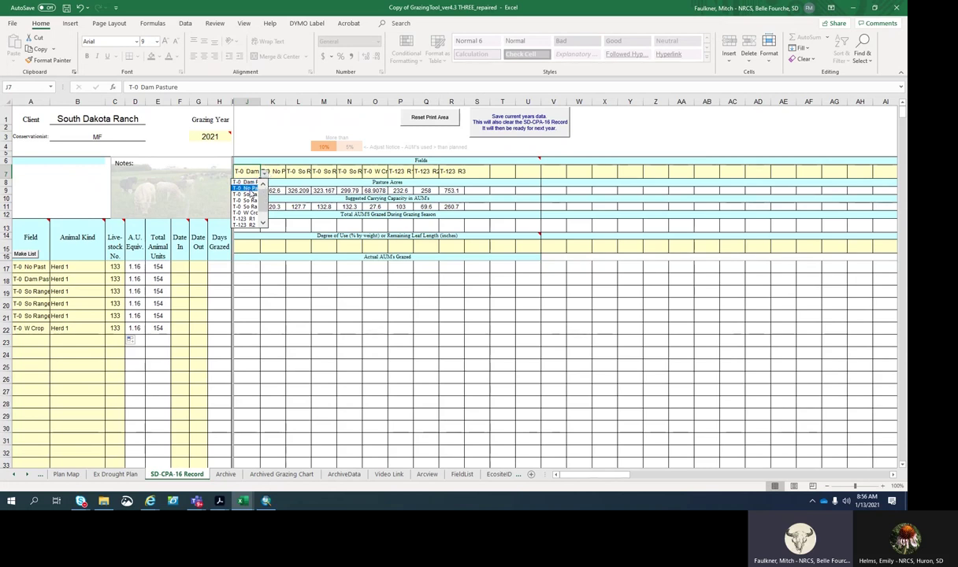
click(249, 191)
click(277, 171)
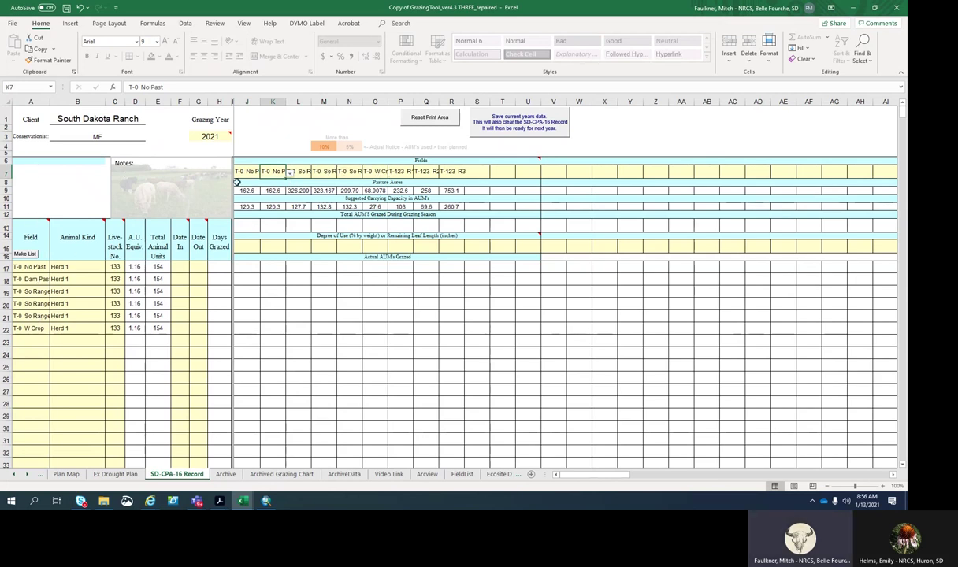
click(288, 173)
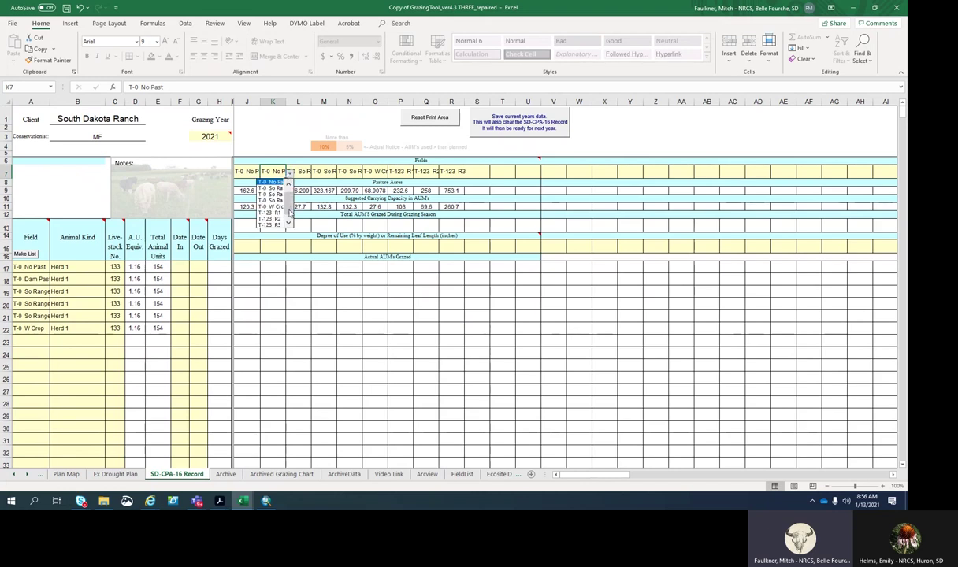
click(272, 187)
Choose T-0 So Range 1 for heading L7 and T-0 So Range 2 for heading M7.
click(298, 172)
click(314, 173)
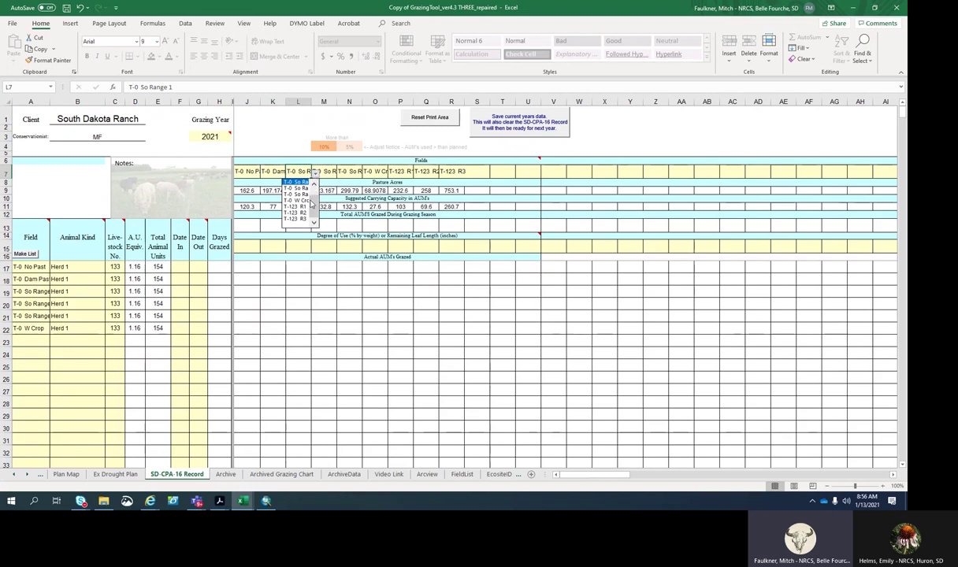
click(303, 181)
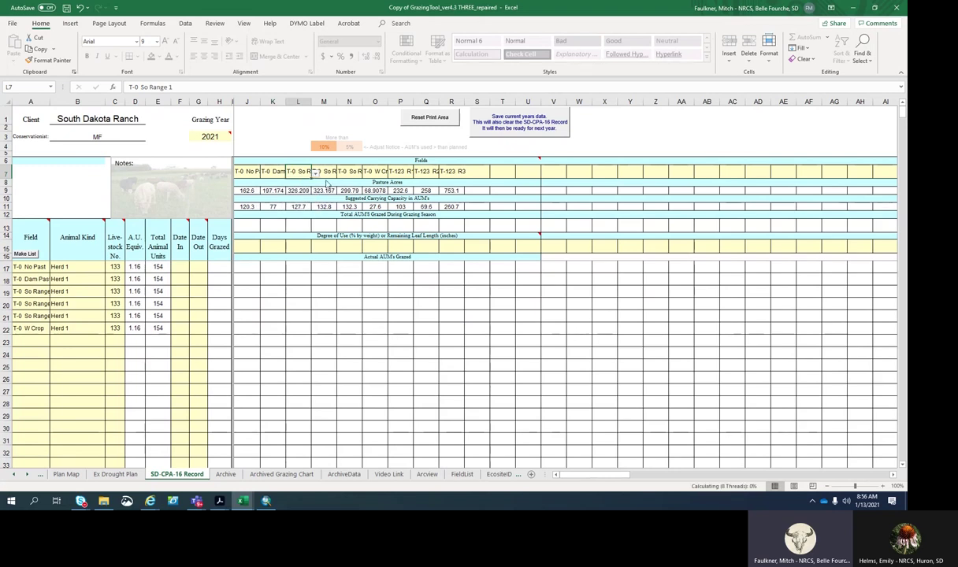
click(326, 172)
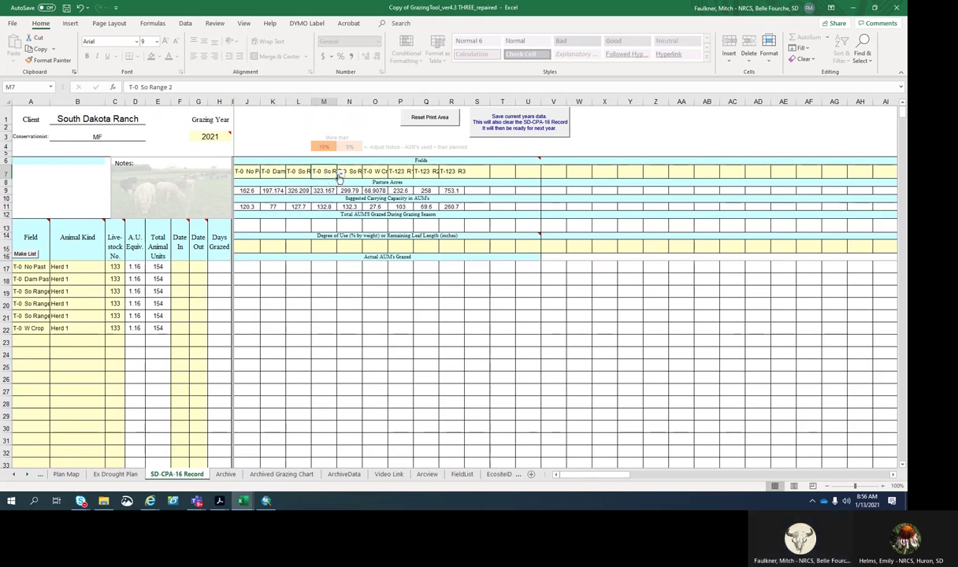
click(339, 173)
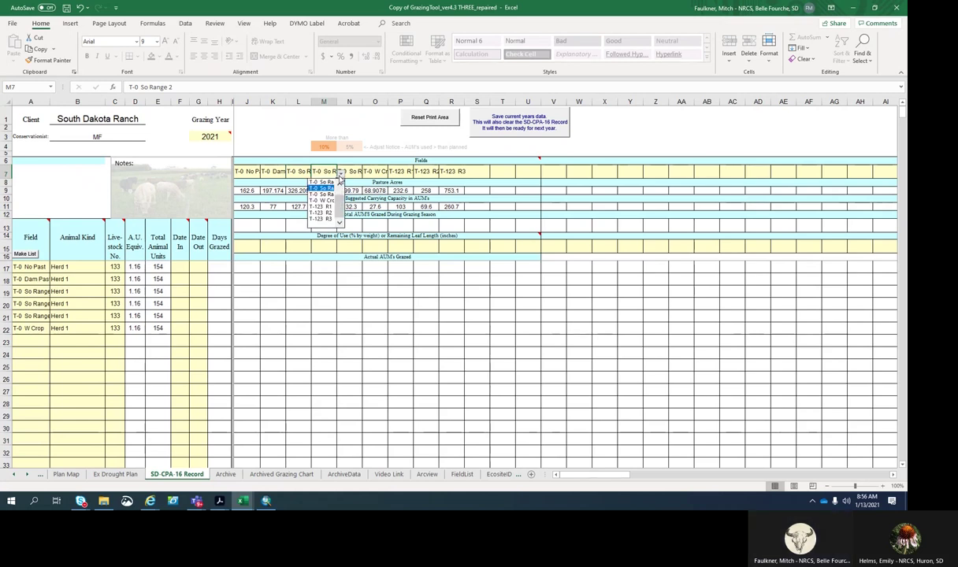
click(321, 187)
Choose T-0 So Range 3 for heading N7 and T-0 W Crop for heading O7.
click(350, 171)
click(365, 173)
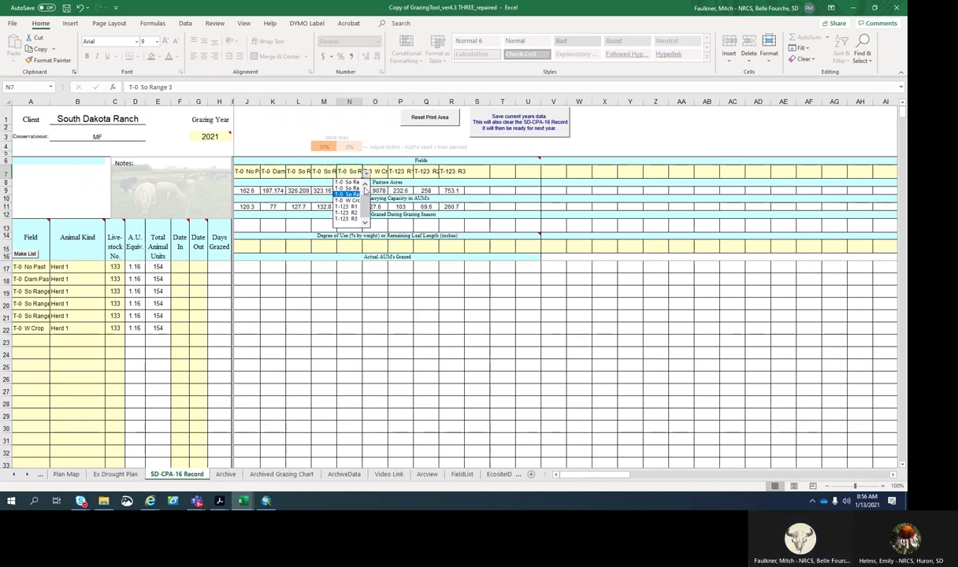
click(342, 187)
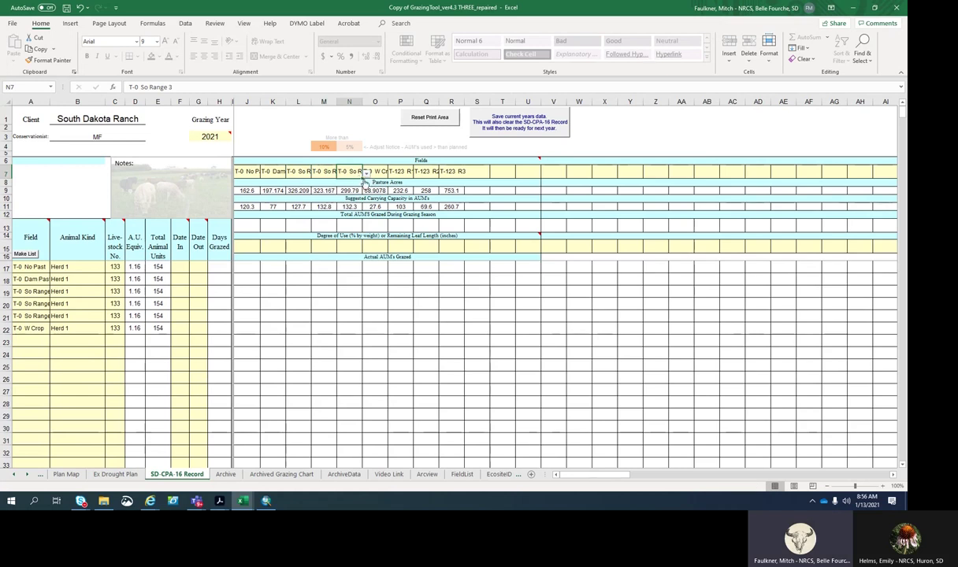
click(375, 171)
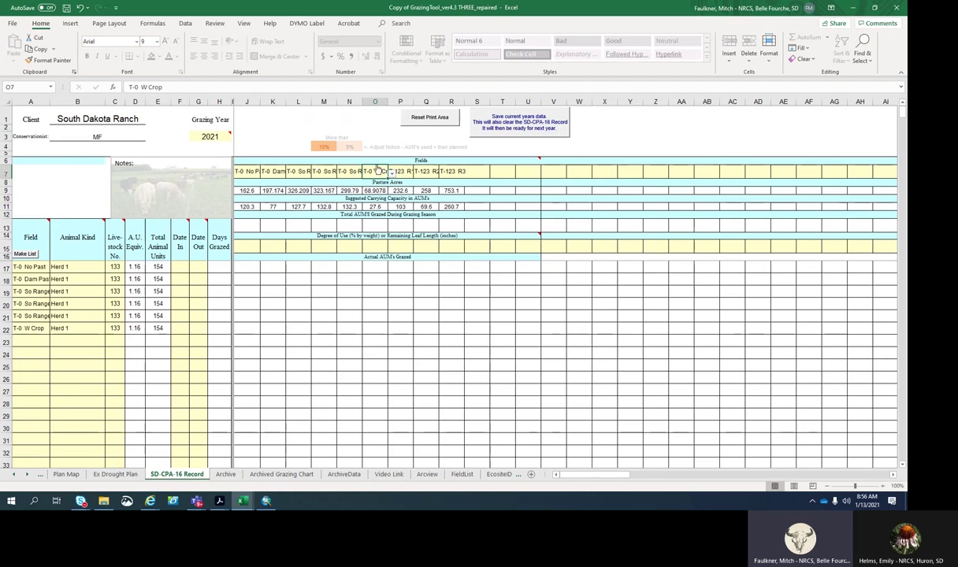
click(390, 172)
click(370, 200)
click(391, 170)
Clear the T-123 R1, R2 and R3 field headings from row 7.
drag(484, 172, 416, 170)
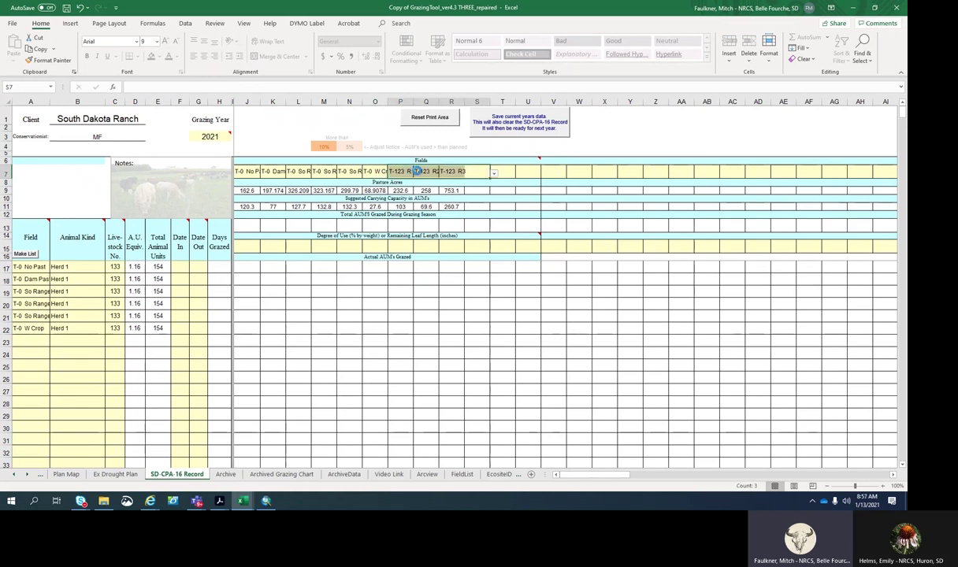
key(Delete)
click(649, 129)
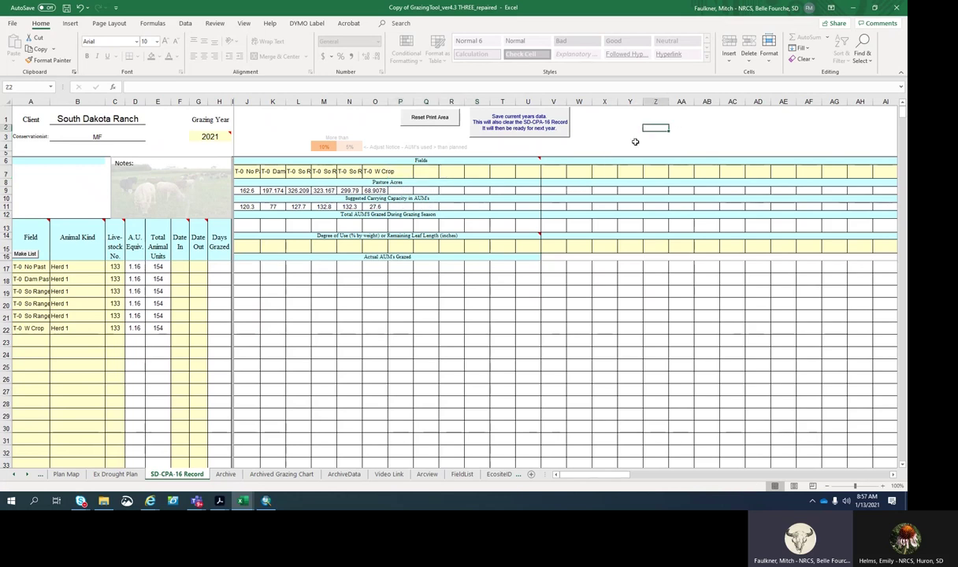
Record the T-0 No Past grazing dates in row 17, with 5/15 as date in and 6/15 as date out.
click(180, 267)
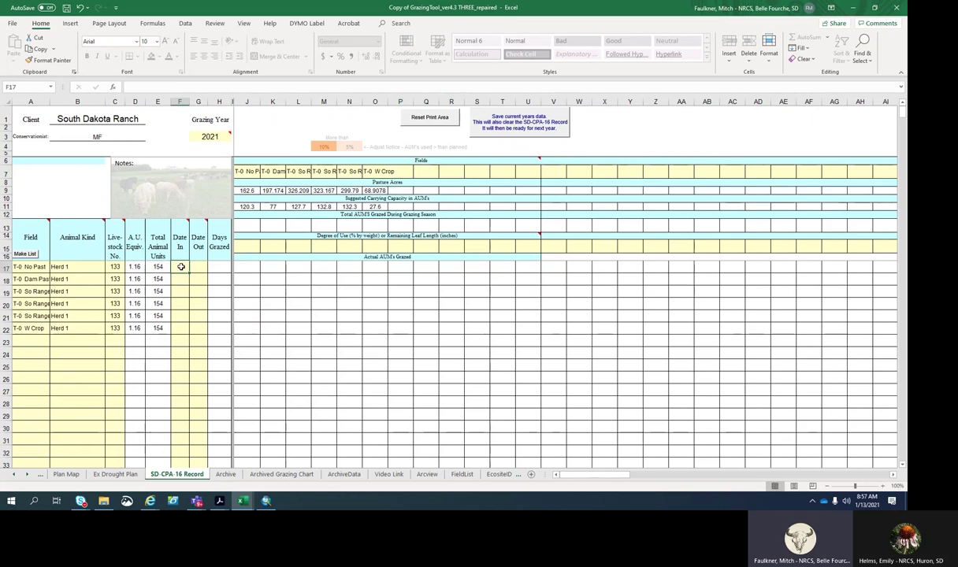
text(5/15)
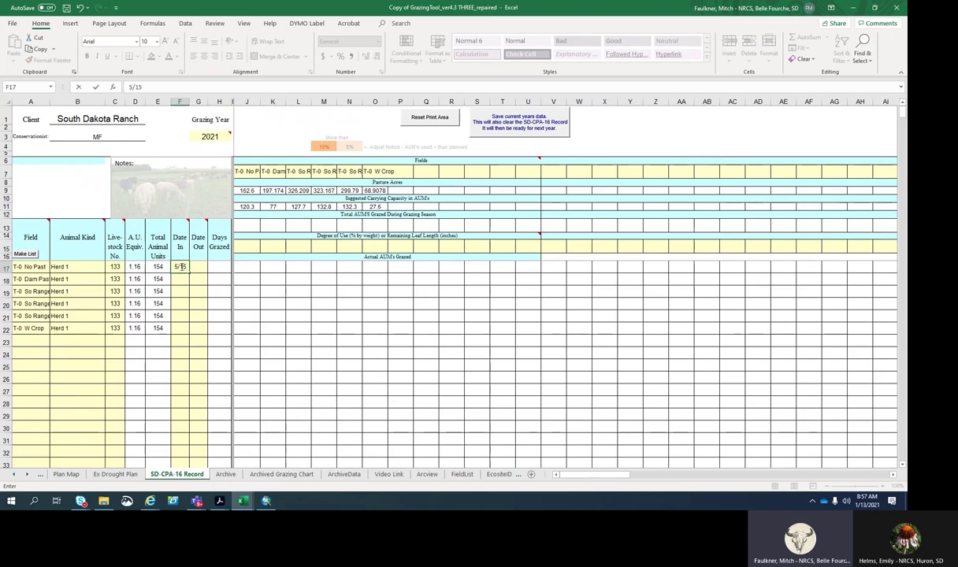
key(Tab)
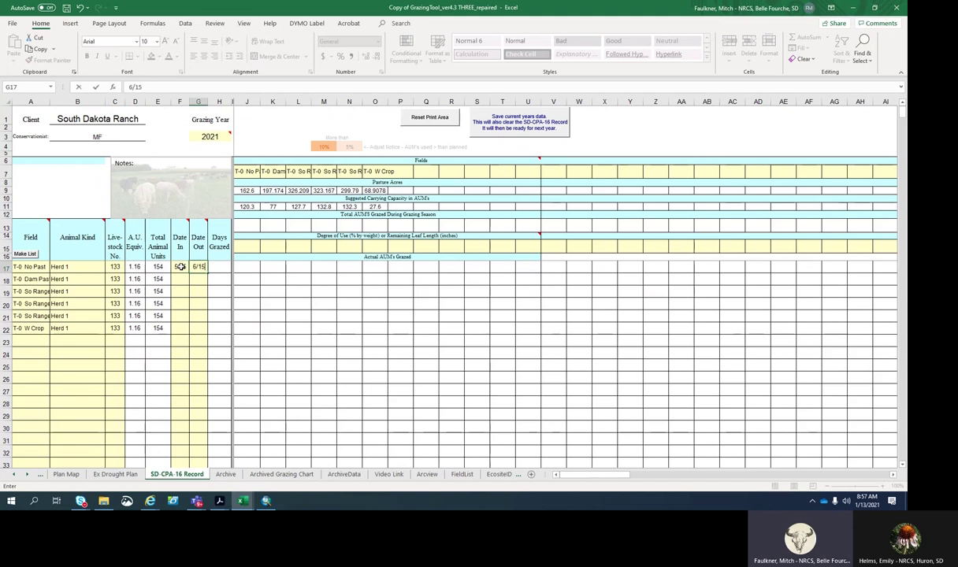
text(6/15)
click(367, 297)
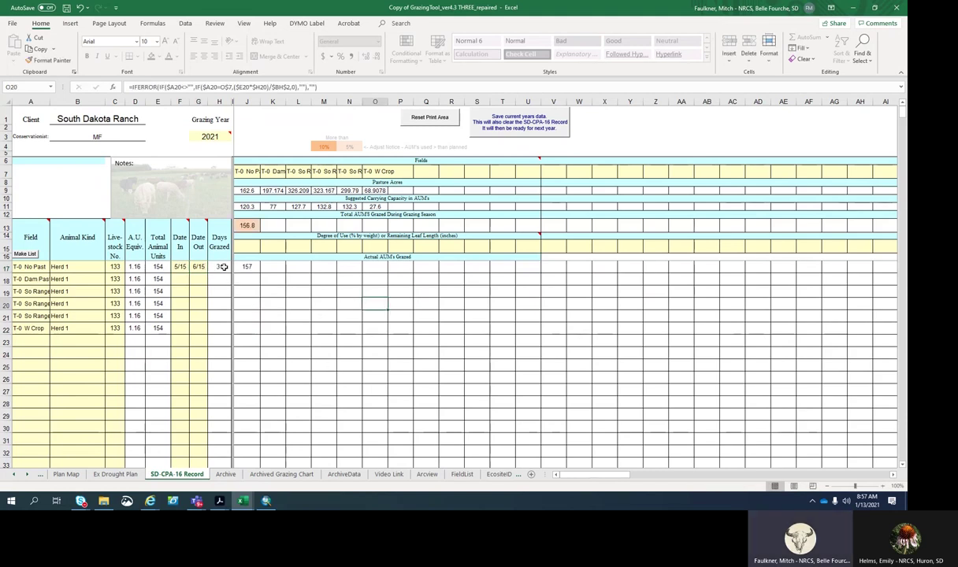
Enter a 55% degree of use for T-0 No Past in J15.
click(243, 224)
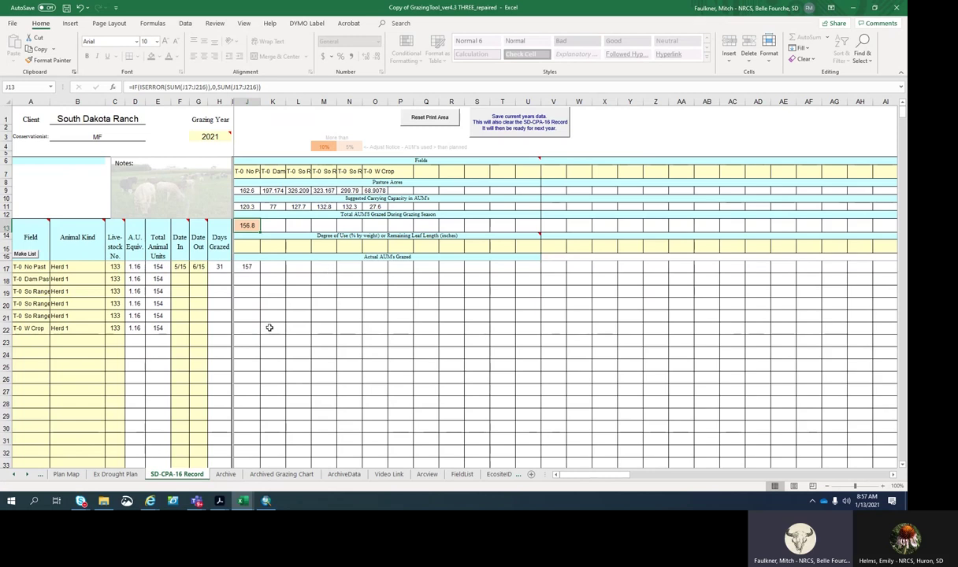
click(248, 244)
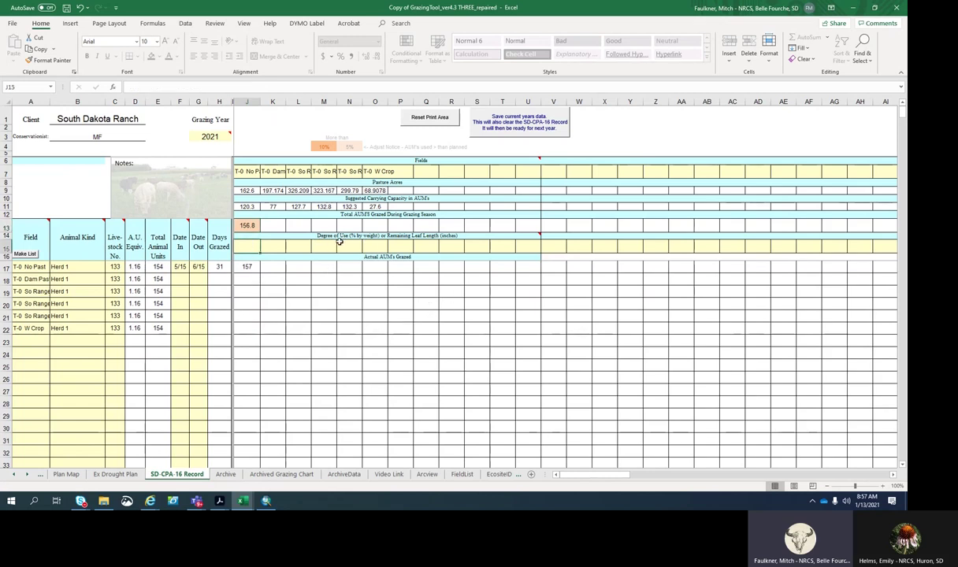
mouse_move(384, 234)
text(55)
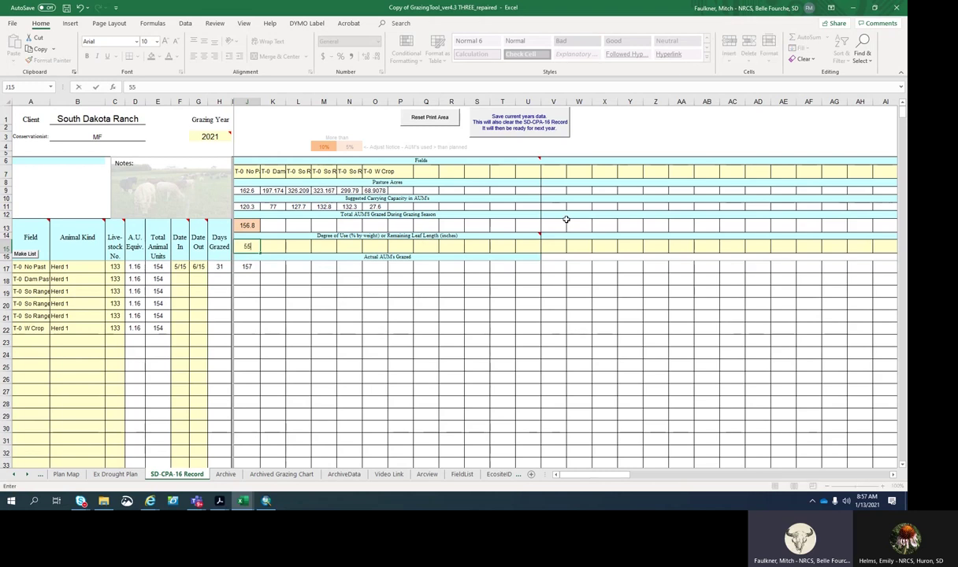
click(338, 293)
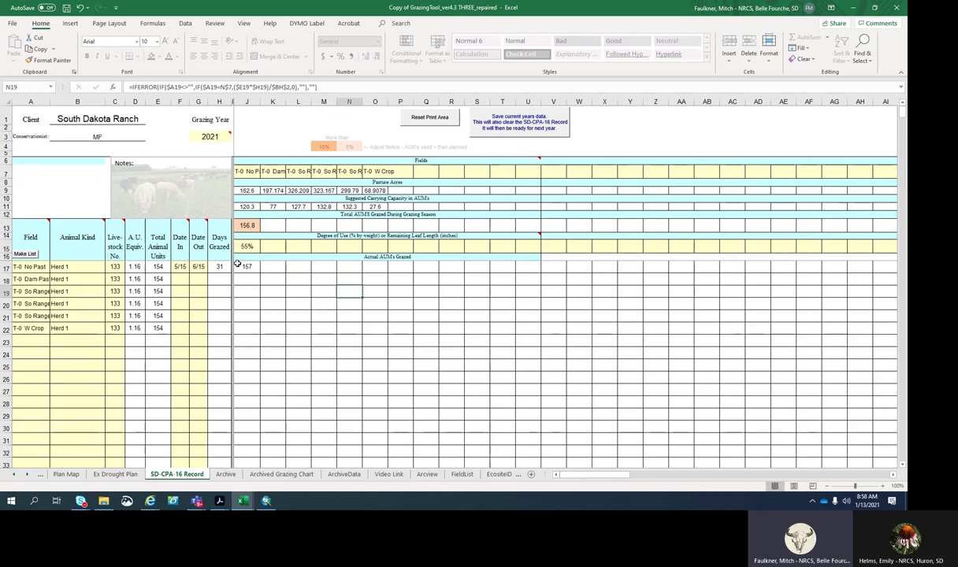
Record the T-0 Dam Pasture grazing dates in row 18, with 6/15 as date in and 6/30 as date out.
click(180, 279)
text(6/15)
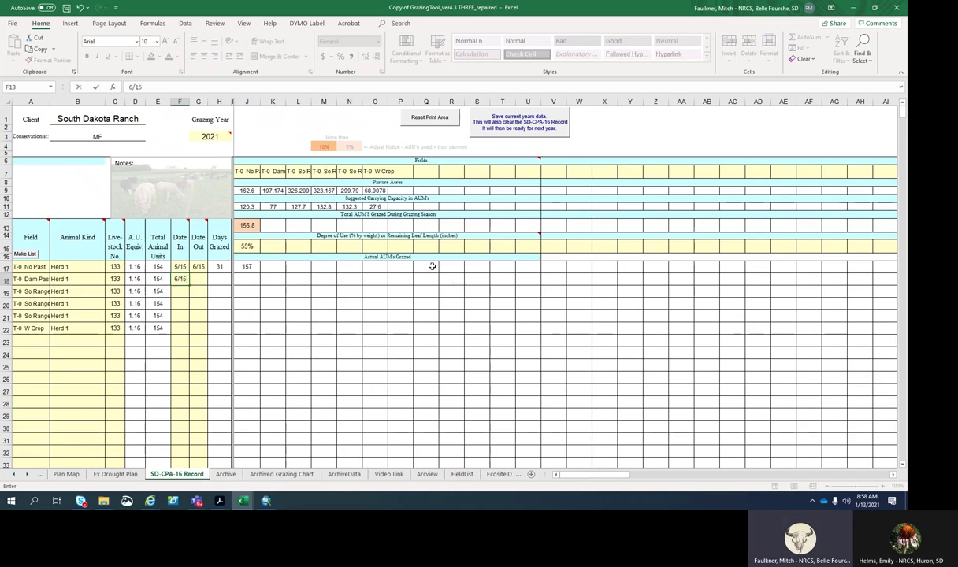
click(192, 279)
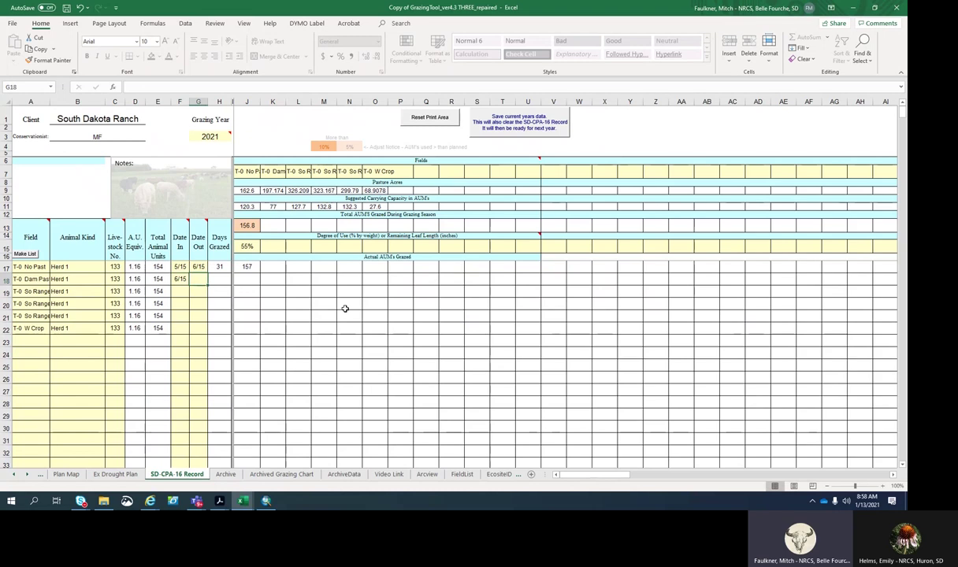
text(6/30)
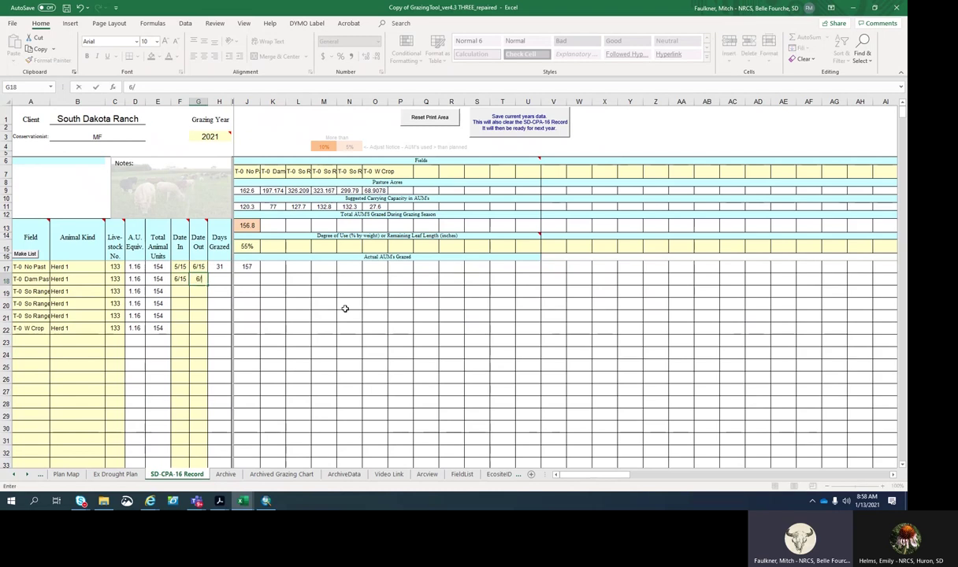
click(348, 315)
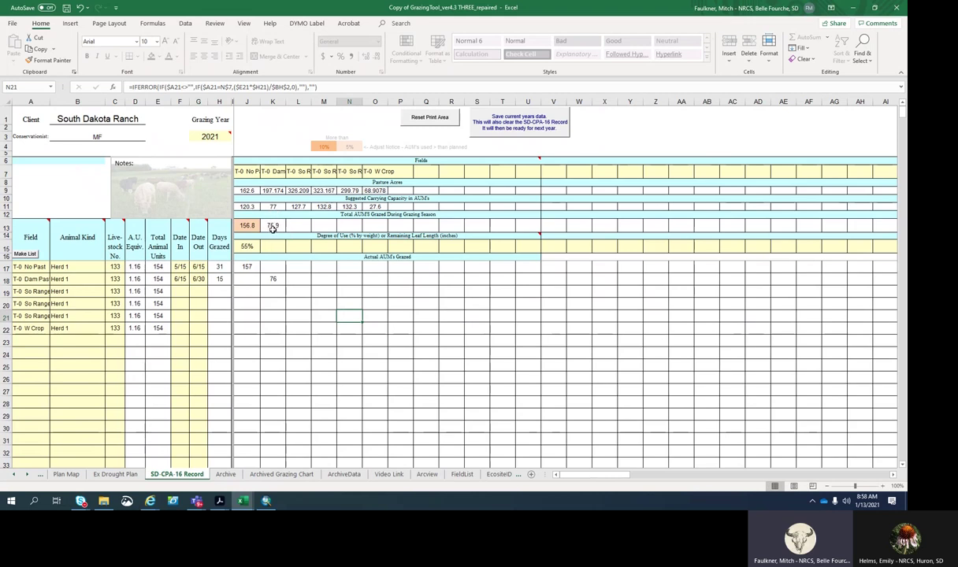
Enter a 45% degree of use for T-0 Dam Pasture in K15.
click(269, 245)
text(40)
text(%)
click(367, 313)
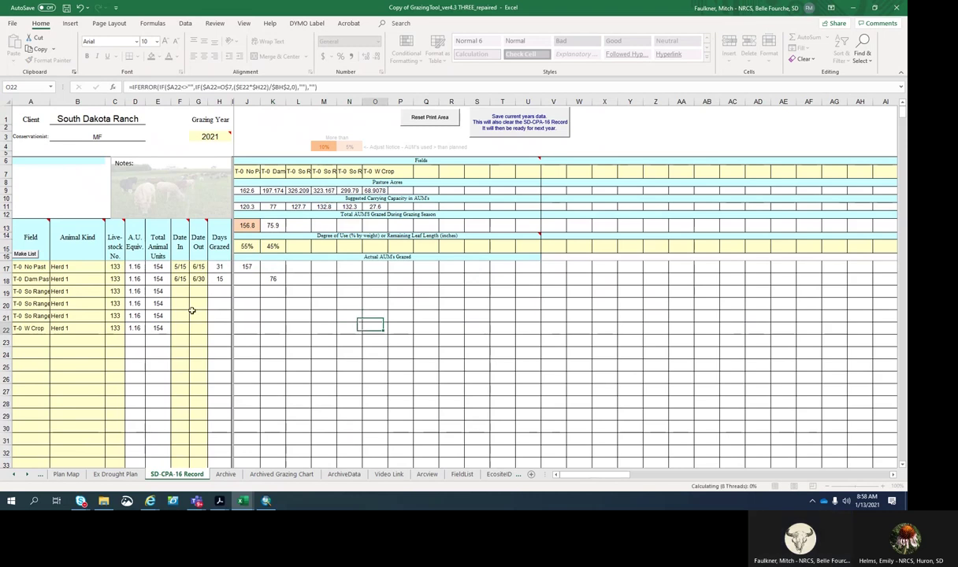
Record the T-0 So Range 1 grazing dates in row 19, with 6/30 as date in and 7/28 as date out.
click(199, 295)
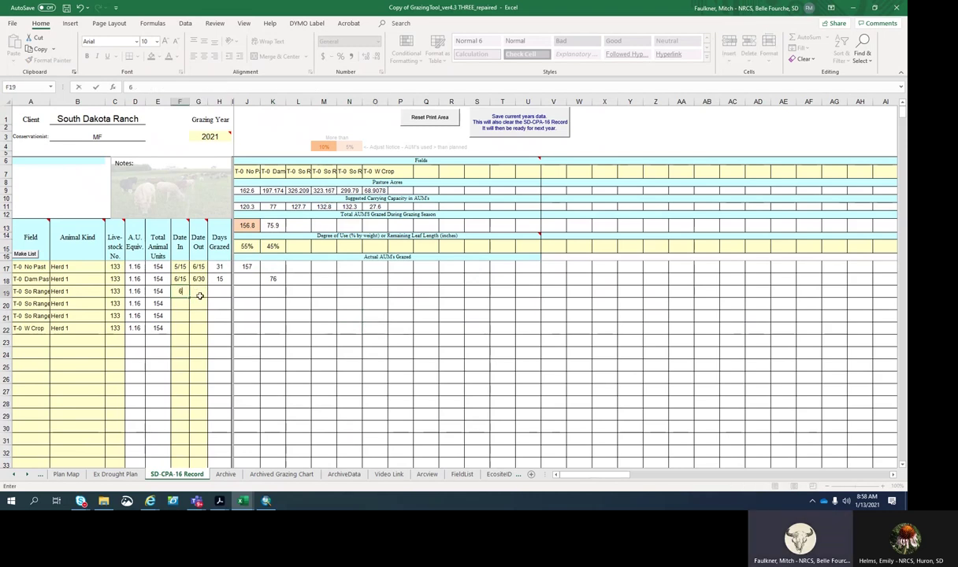
text(6/30)
click(200, 295)
text(7/28)
click(315, 331)
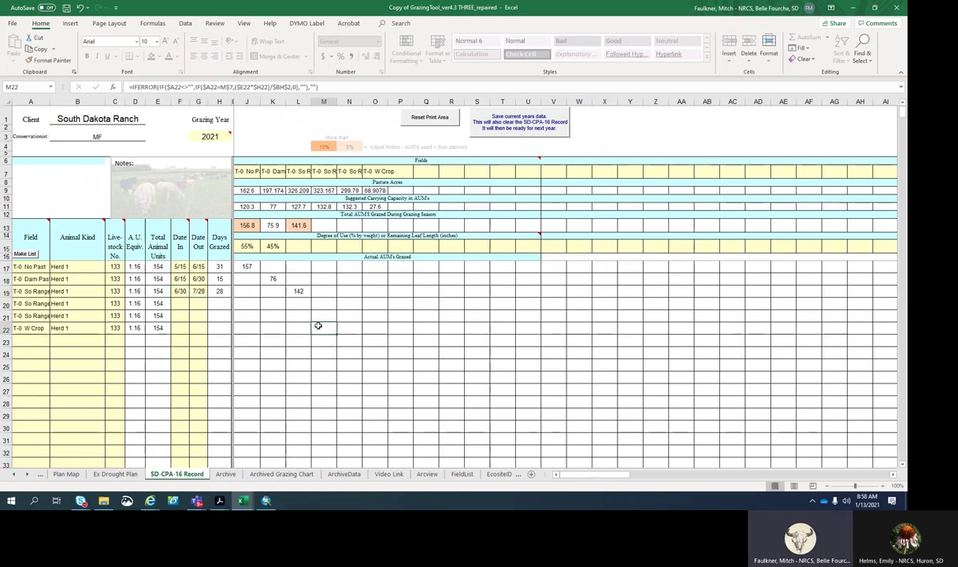
Record the T-0 So Range 2 grazing dates in row 20, with 7/28 as date in and 8/20 as date out.
click(179, 303)
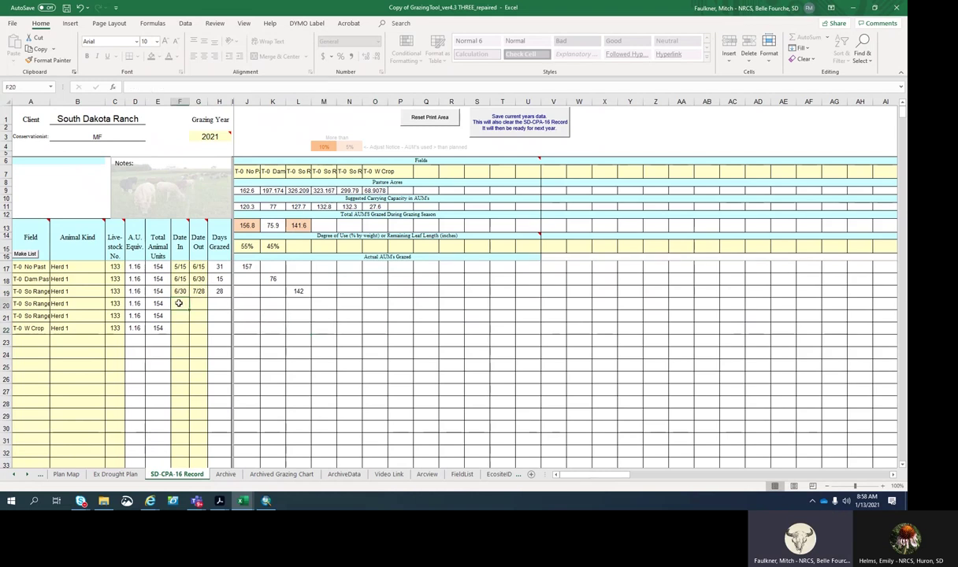
text(7/28)
key(Tab)
text(8/20)
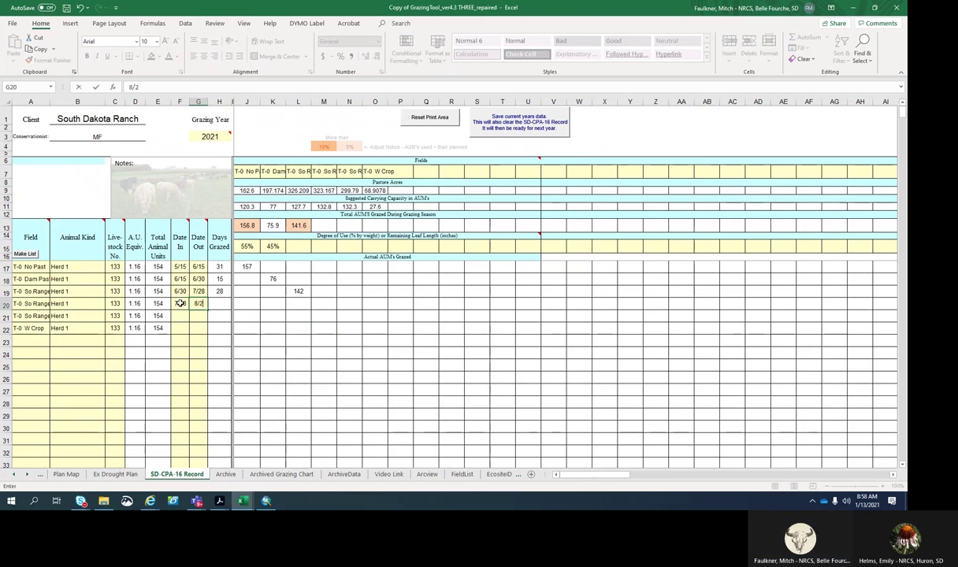
click(374, 352)
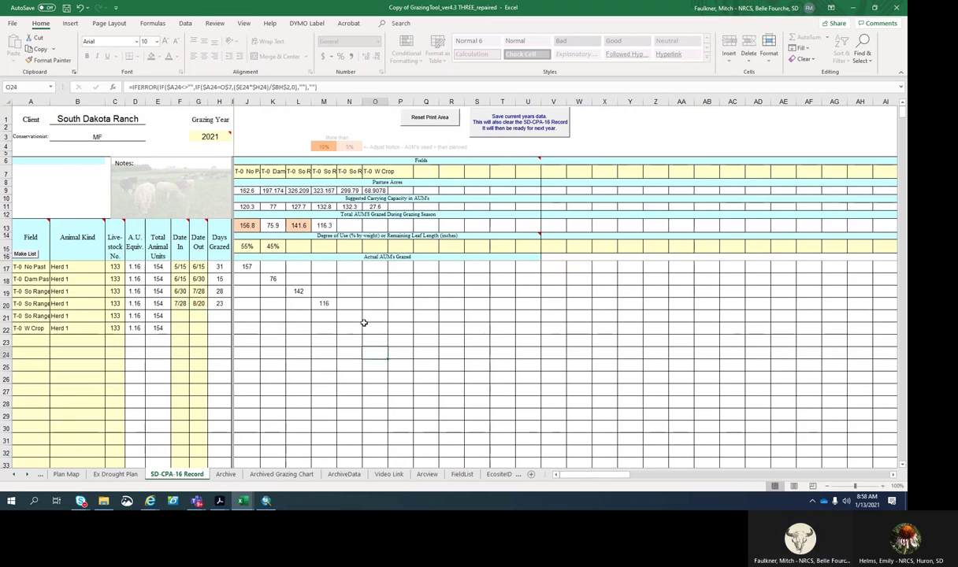
Record the T-0 So Range 3 grazing dates in row 21, with 8/20 as date in and 9/18 as date out.
click(180, 316)
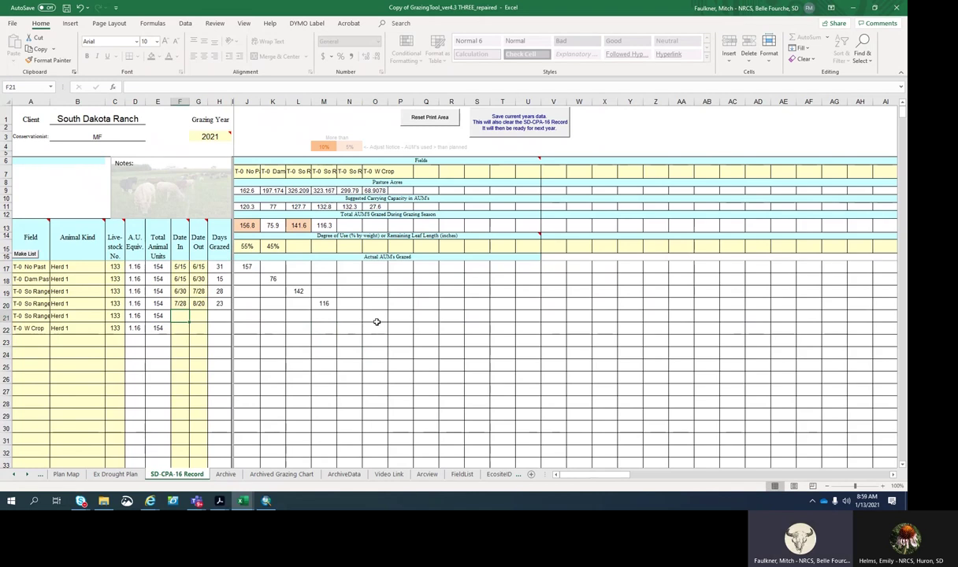
text(8/20)
key(Tab)
text(9/18)
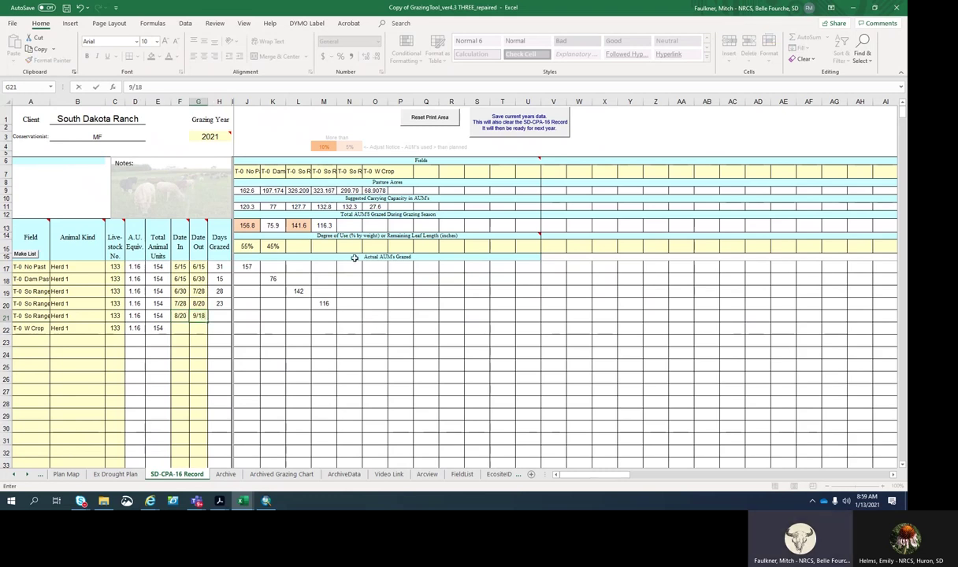
click(401, 301)
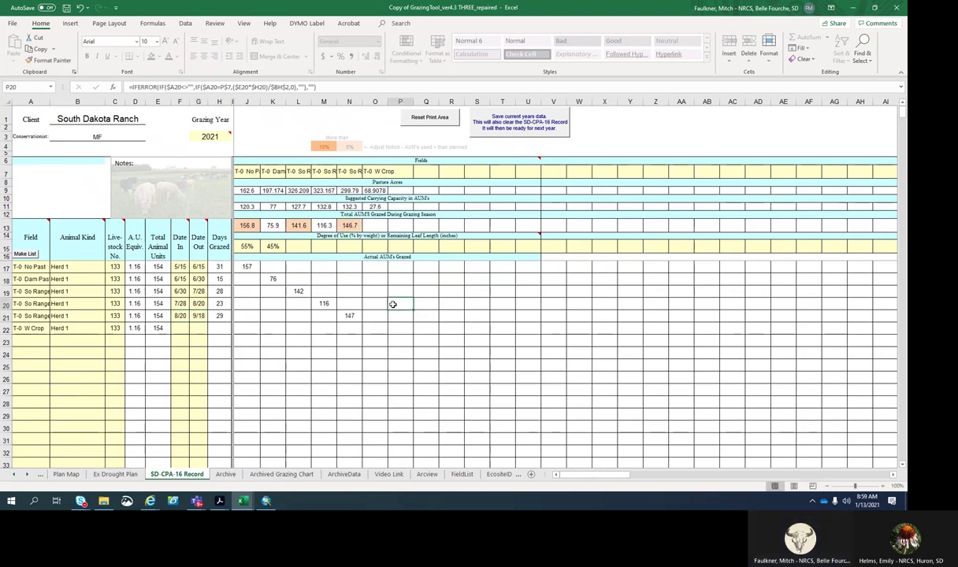
Record the T-0 W Crop grazing dates in row 22, with 9/18 as date in and 9/25 as date out.
click(178, 329)
text(9/18)
key(Tab)
text(9/25)
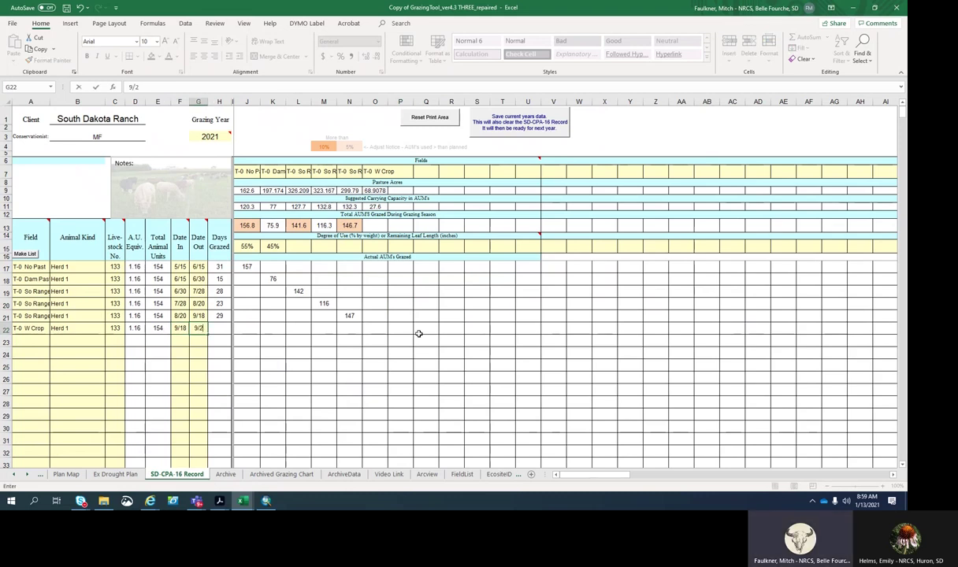
click(493, 339)
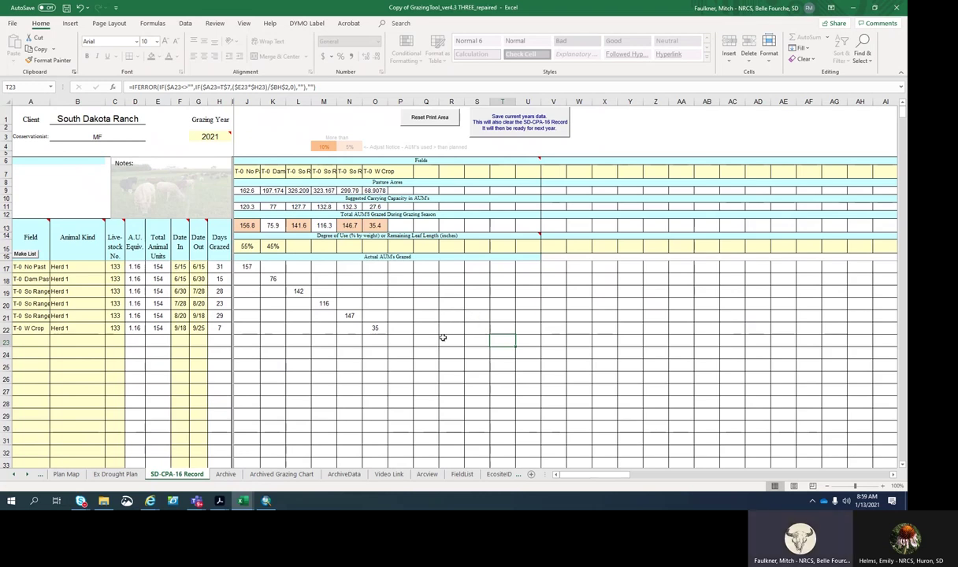
Fill in the remaining degree of use entries in row 15: NA in O15, 5" in L15, 6" in M15 and 50% in N15.
click(378, 247)
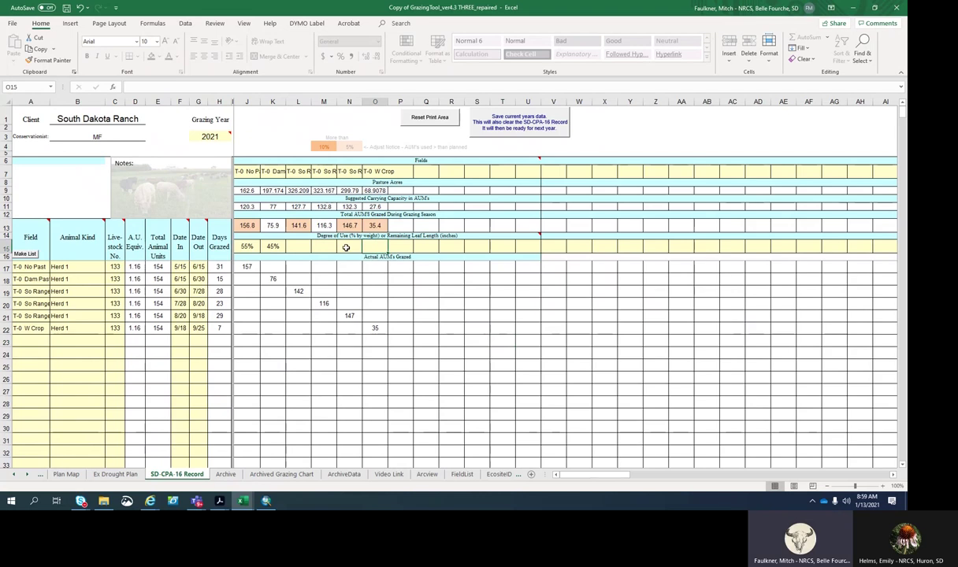
text(NA)
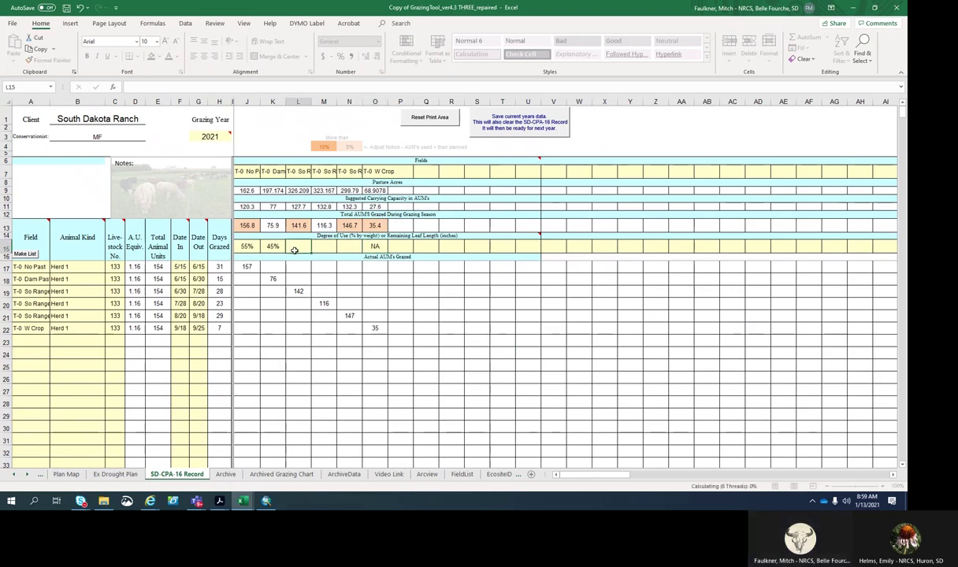
click(293, 249)
text(5)
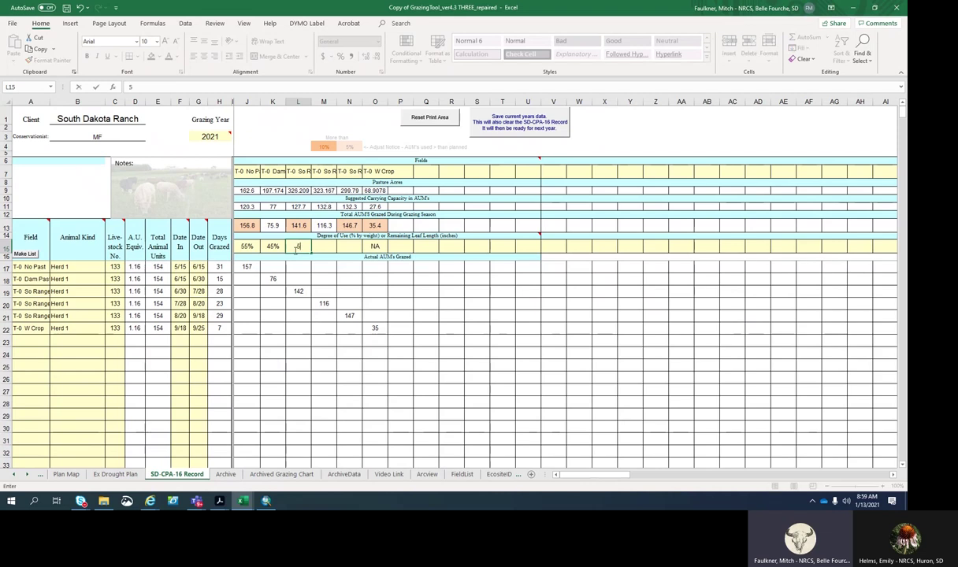
key(Tab)
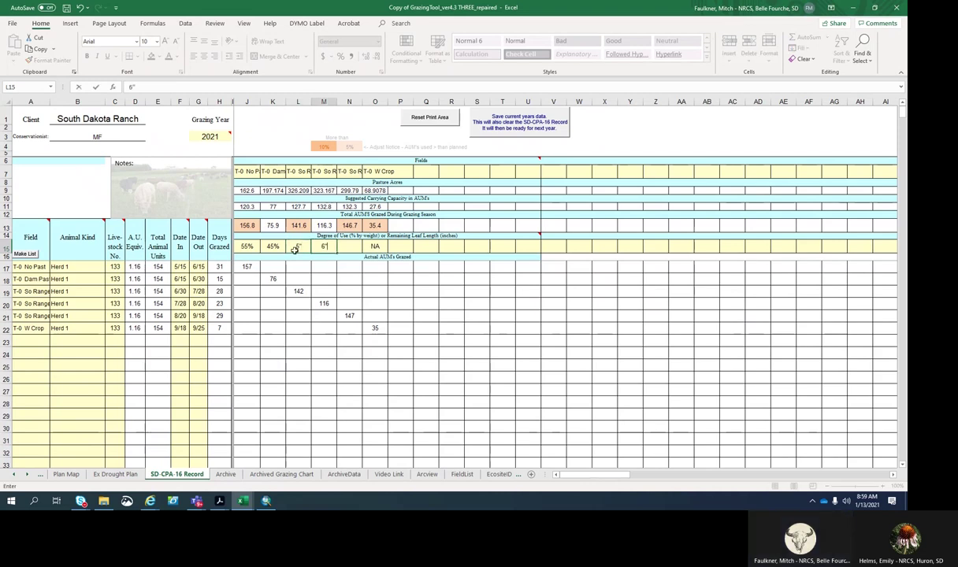
text(6")
key(Tab)
text(50)
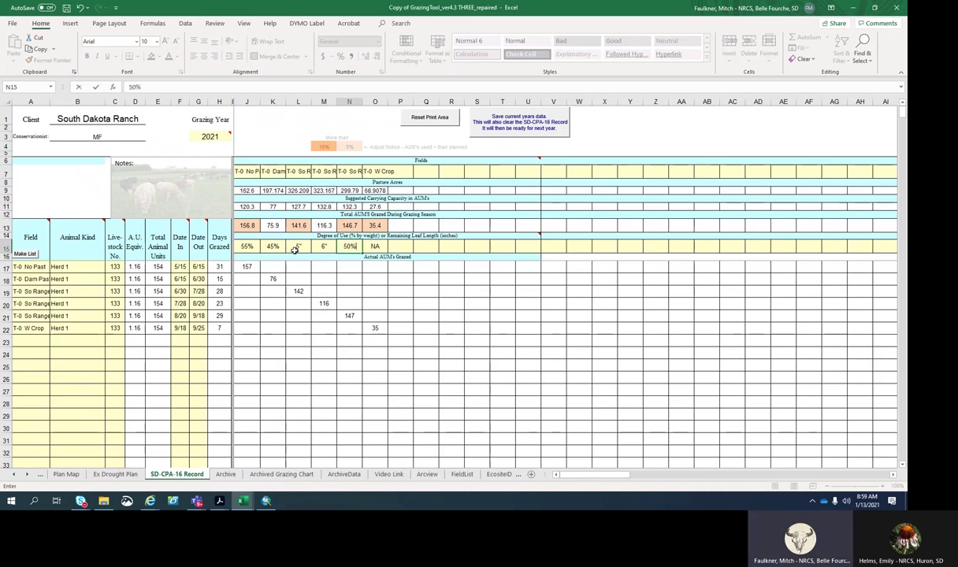
click(494, 303)
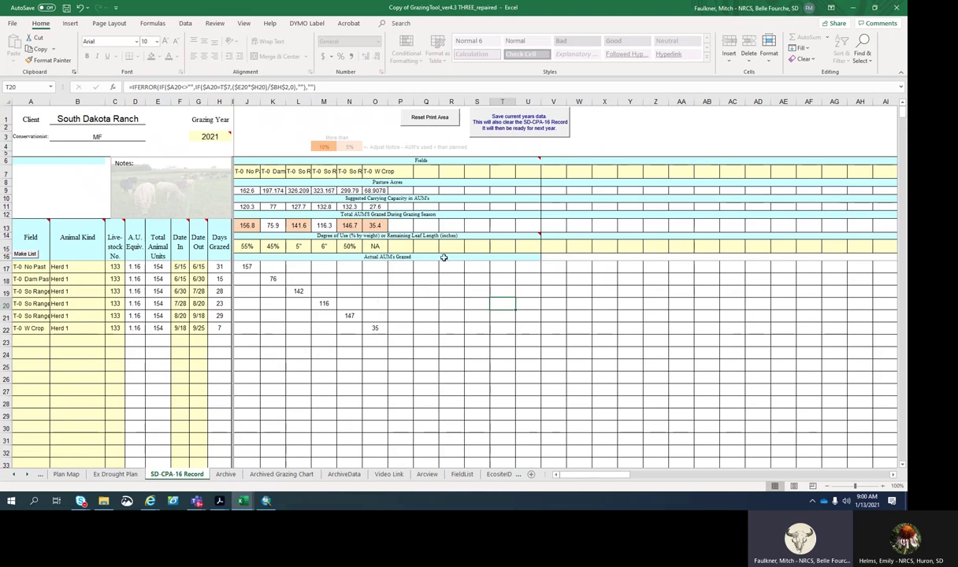
Save the current year's grazing data to the archive and display the 2021 grazing season on the Archive sheet.
click(517, 131)
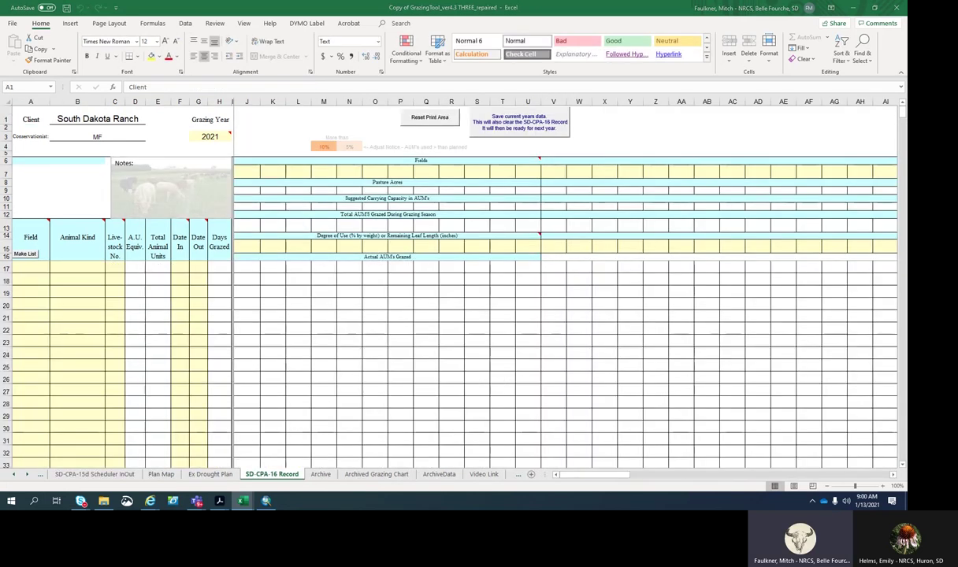
click(321, 474)
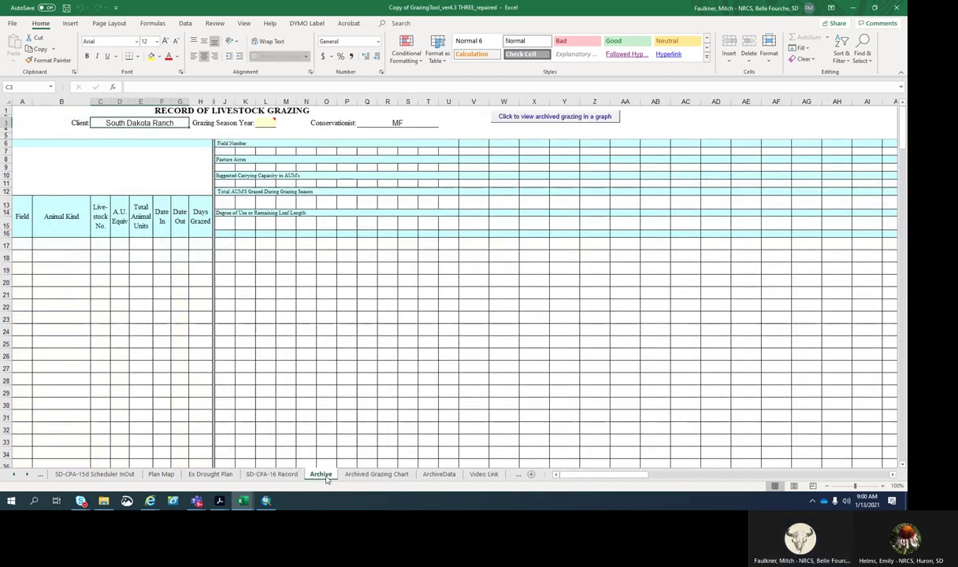
click(265, 123)
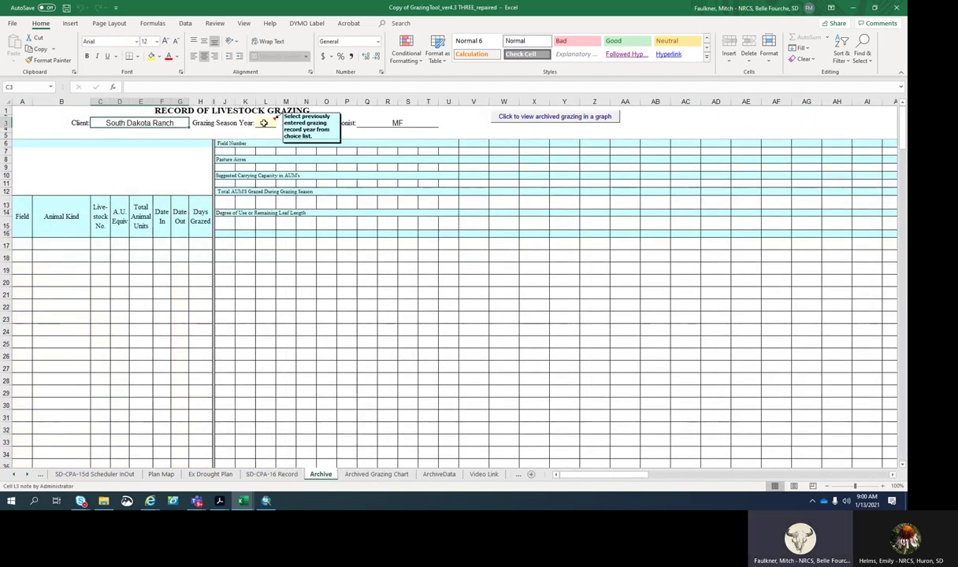
click(281, 124)
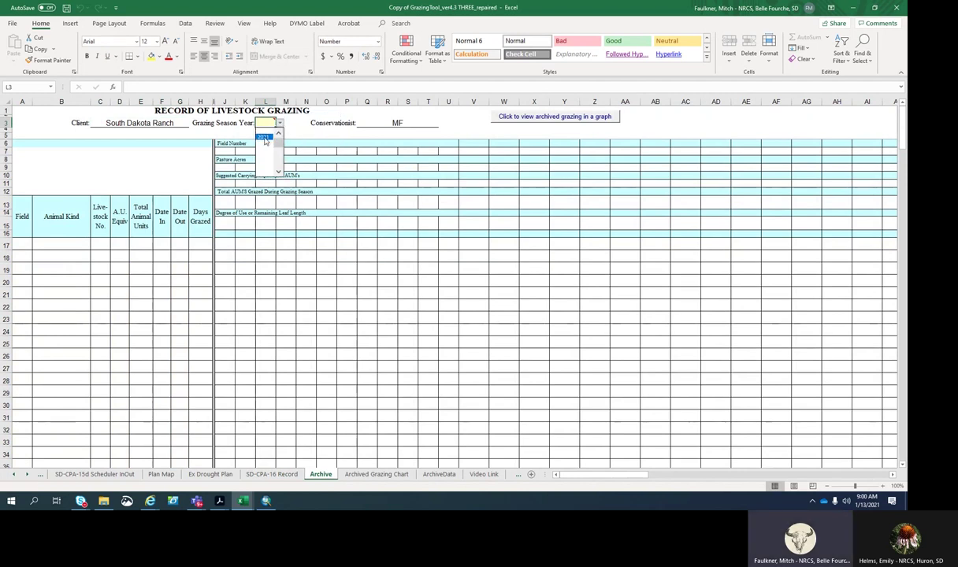
click(263, 148)
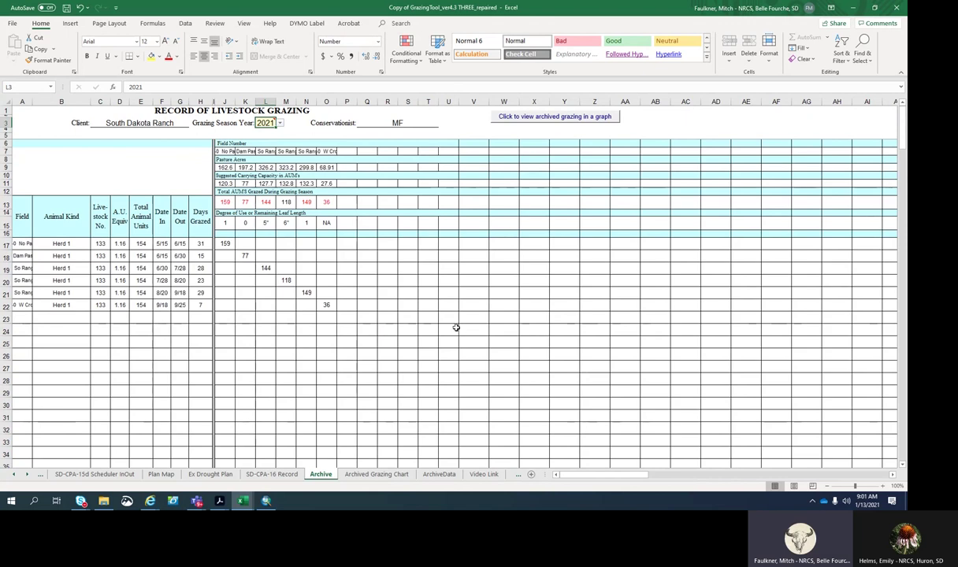
click(283, 475)
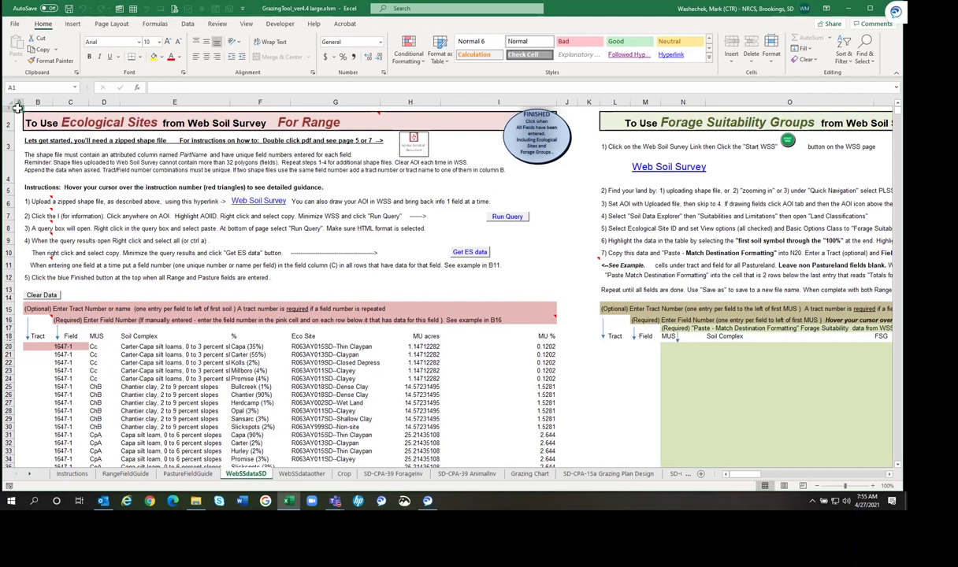
Examine the Web Soil Survey rows of field 1647-1, including the components without an ecological site.
scroll(407, 364, down, 4)
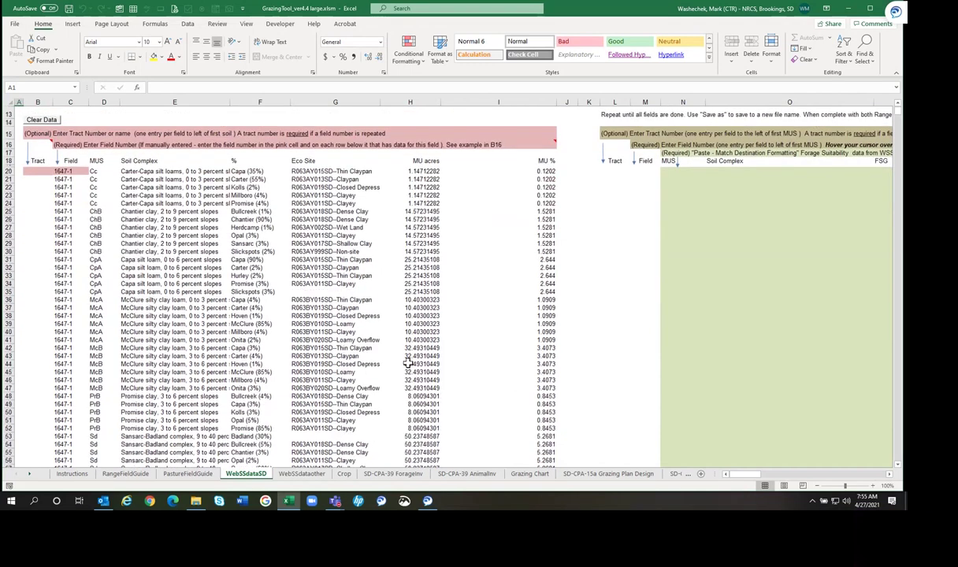
drag(323, 251, 335, 285)
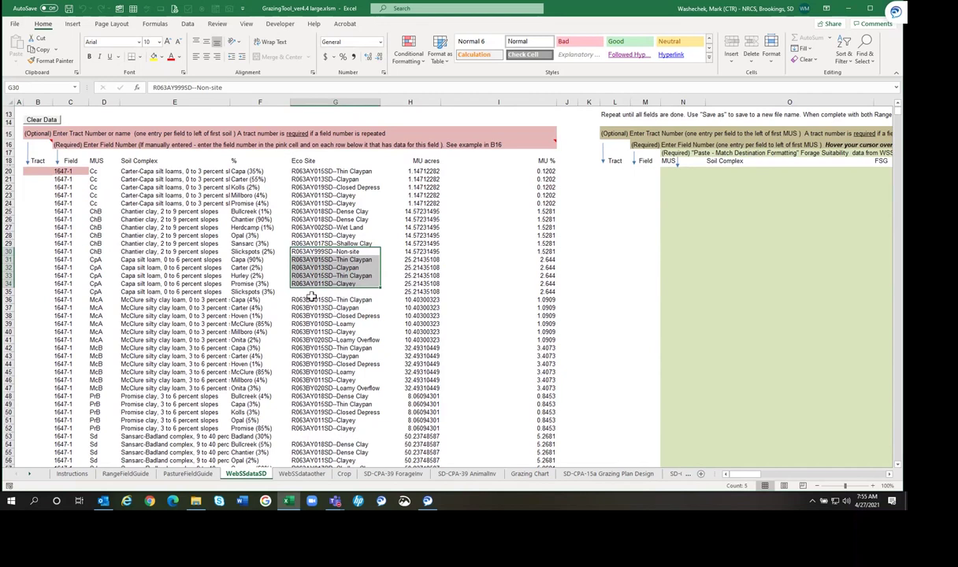
click(292, 292)
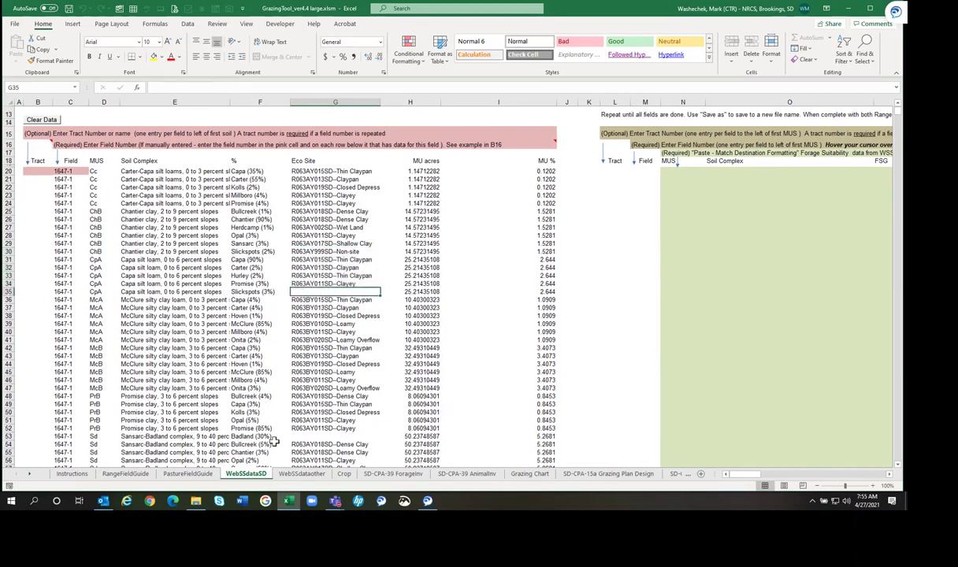
scroll(300, 425, down, 2)
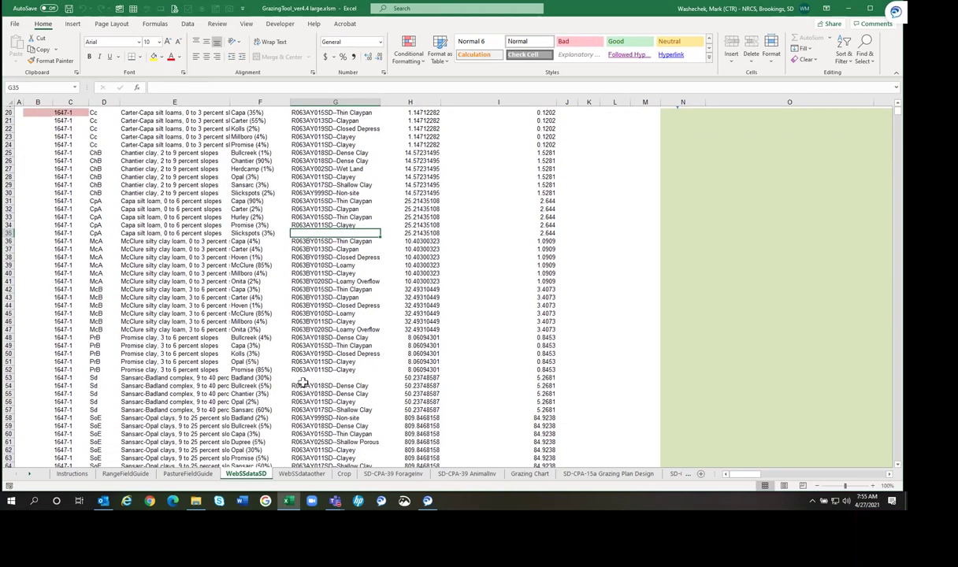
scroll(260, 370, down, 1)
scroll(264, 378, down, 1)
click(317, 431)
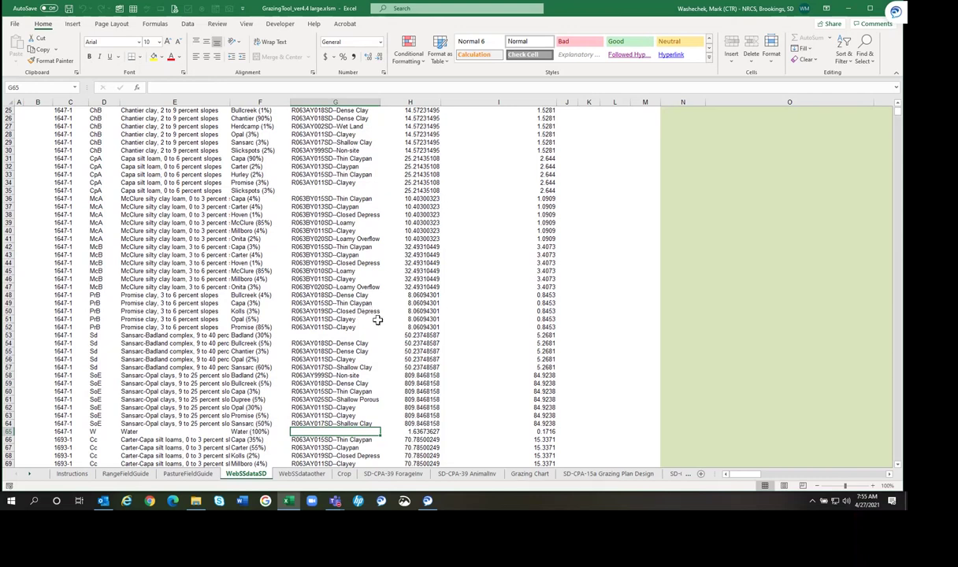
Finish the soil data entry and load the forage inventory with all plant communities available, sorted from high to low productivity.
scroll(374, 315, up, 8)
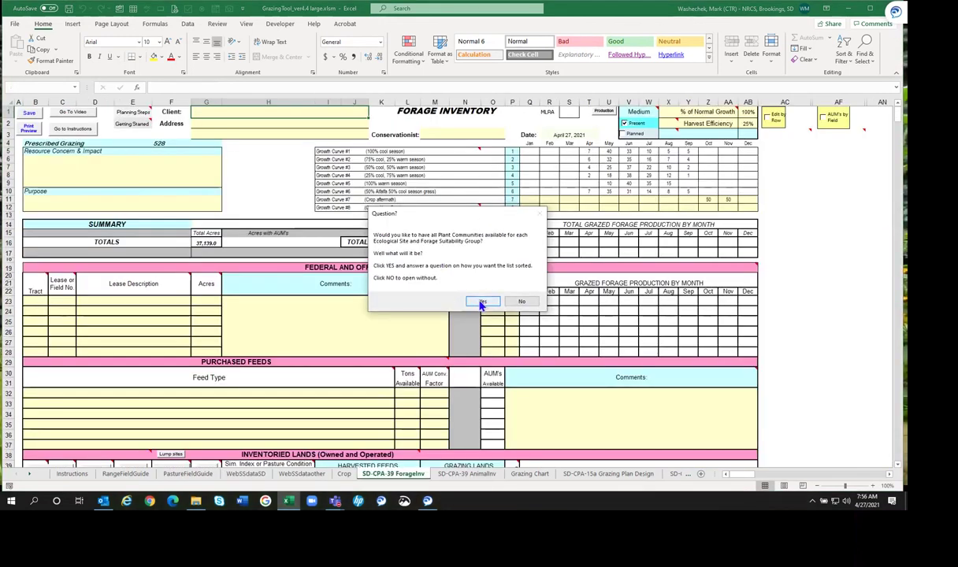
click(481, 302)
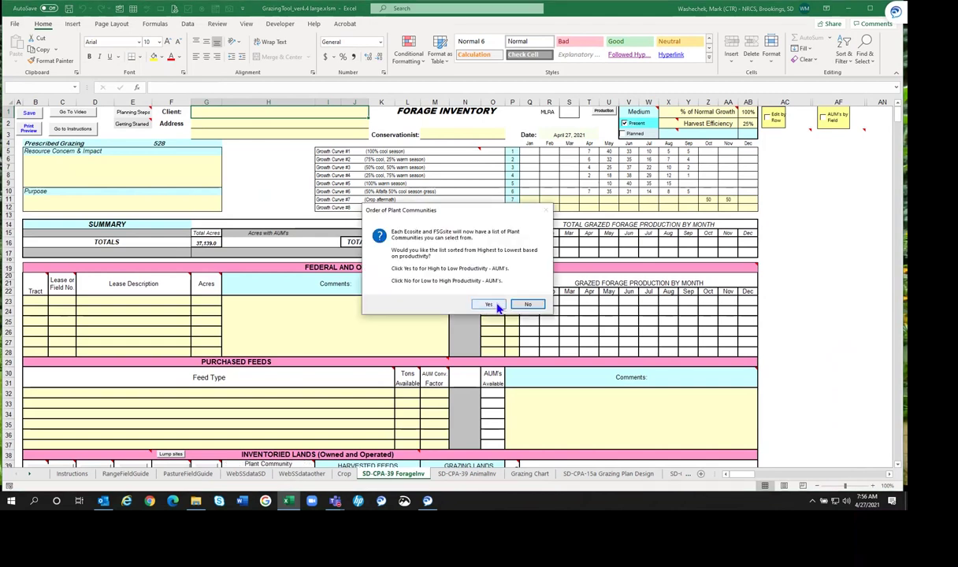
click(490, 305)
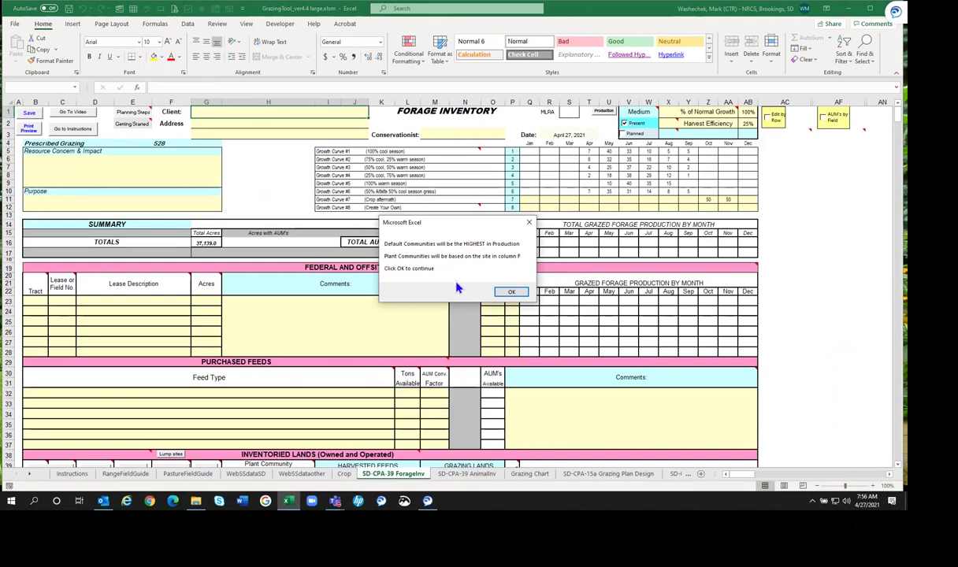
click(509, 293)
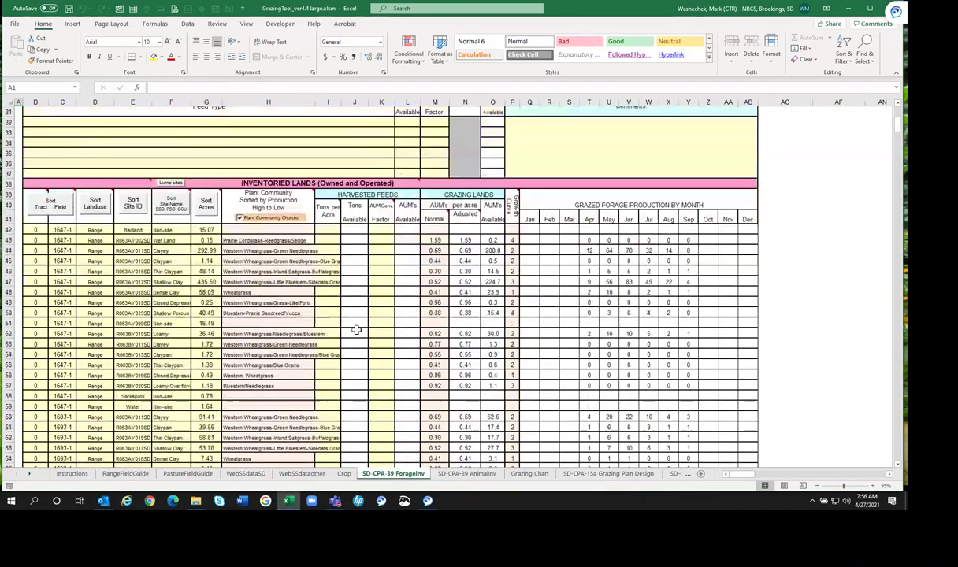
Examine the non-site, water and slickspots rows of field 1647-1 in the inventoried lands table.
scroll(356, 330, down, 1)
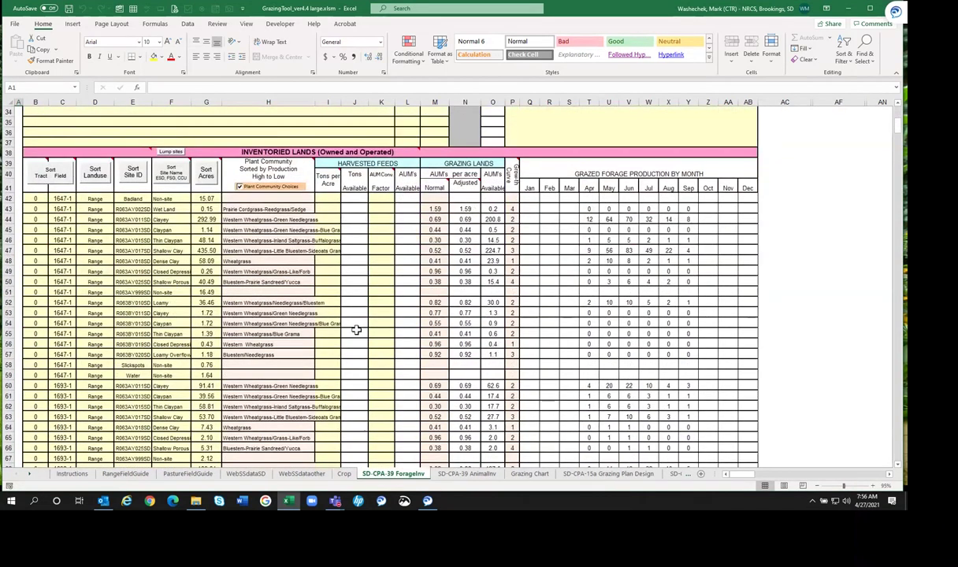
click(176, 200)
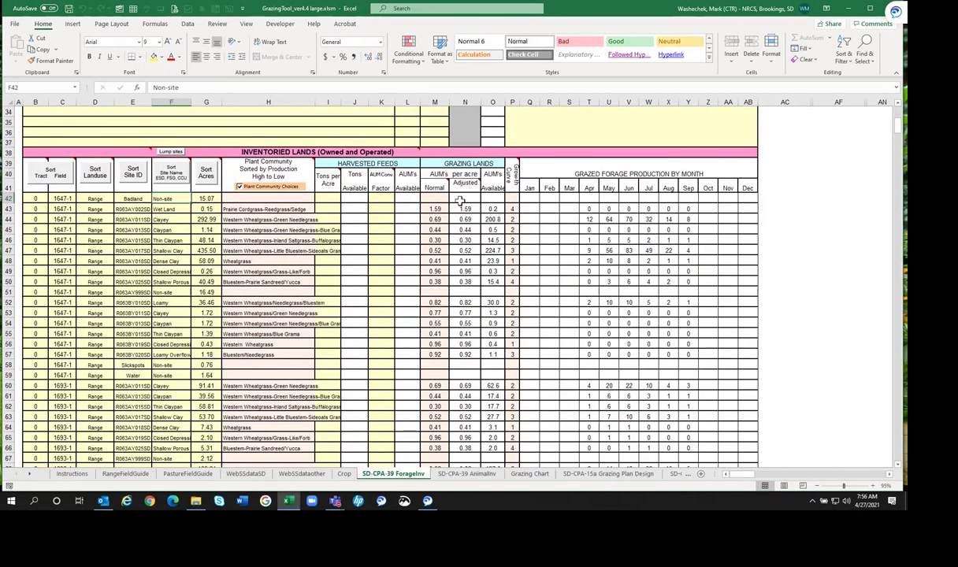
click(429, 199)
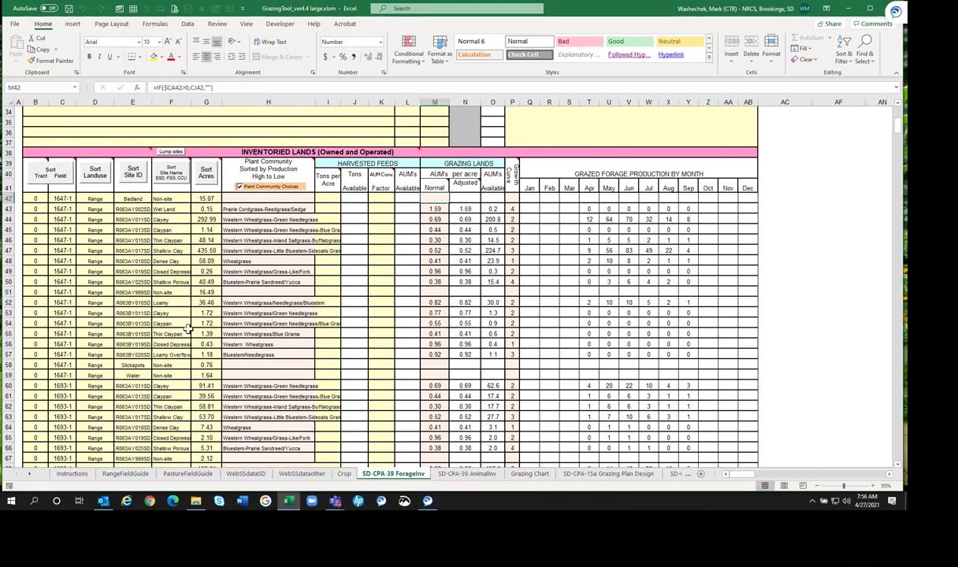
click(135, 374)
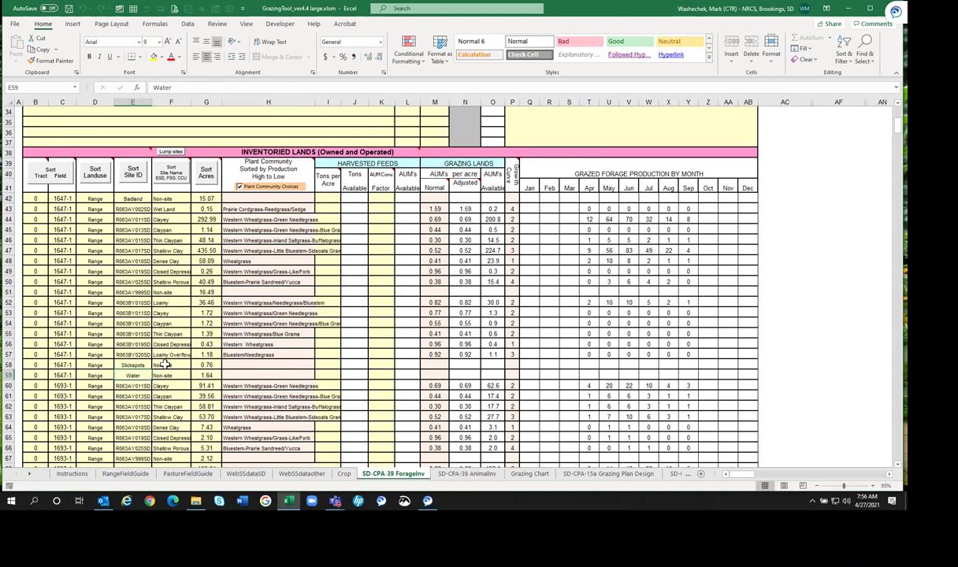
click(163, 365)
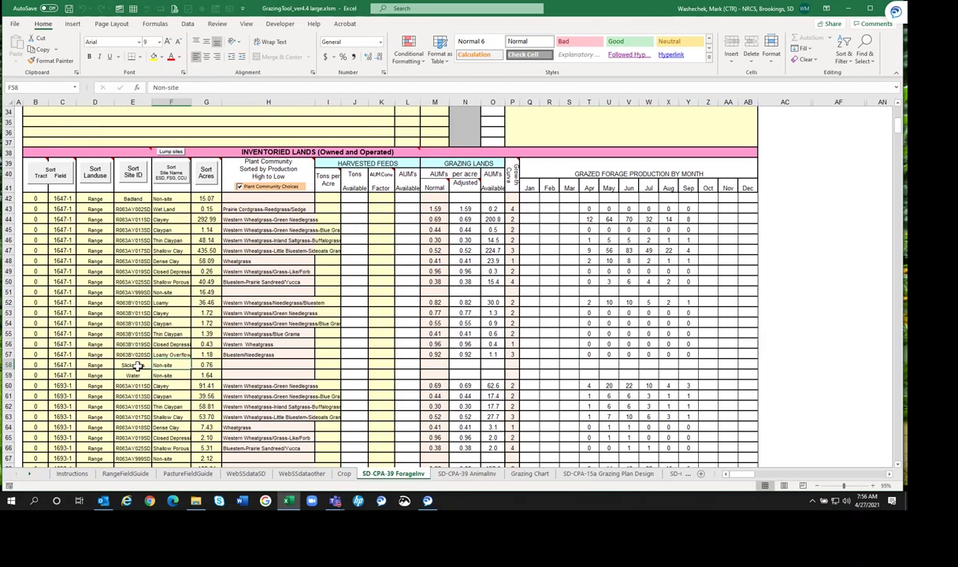
click(173, 292)
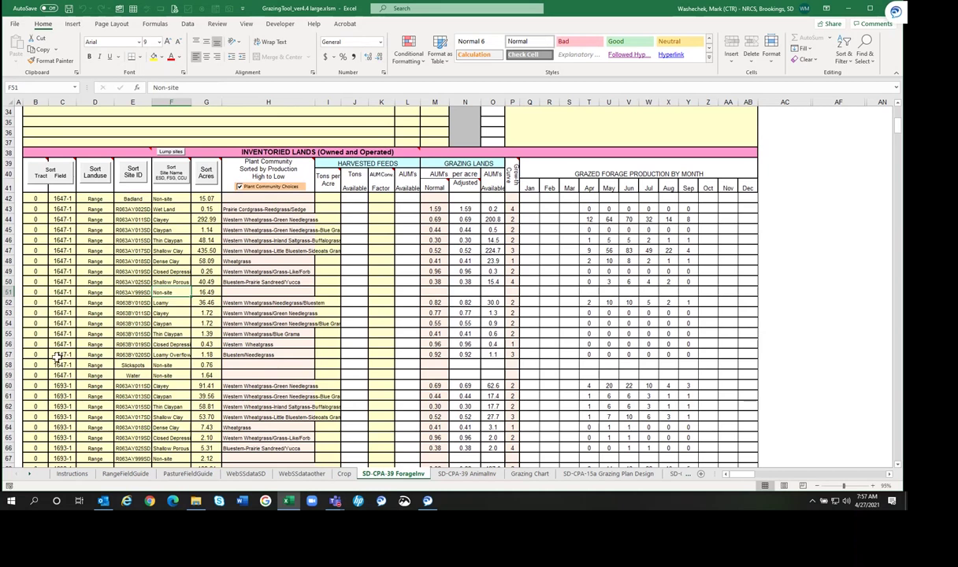
Review the full list of sites for field 1647-1, including the small Wet Land site, and check the summary's total acres.
drag(56, 196, 198, 374)
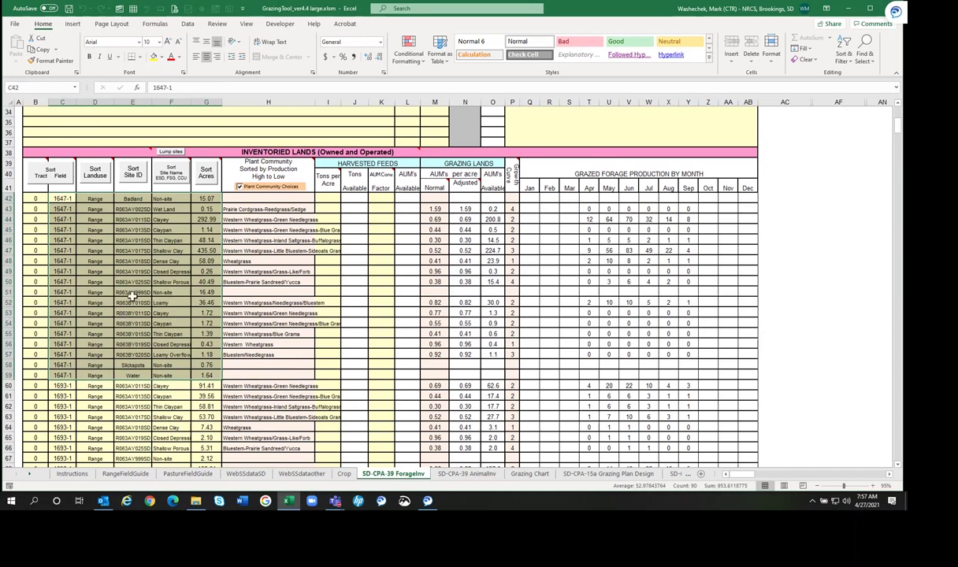
click(64, 197)
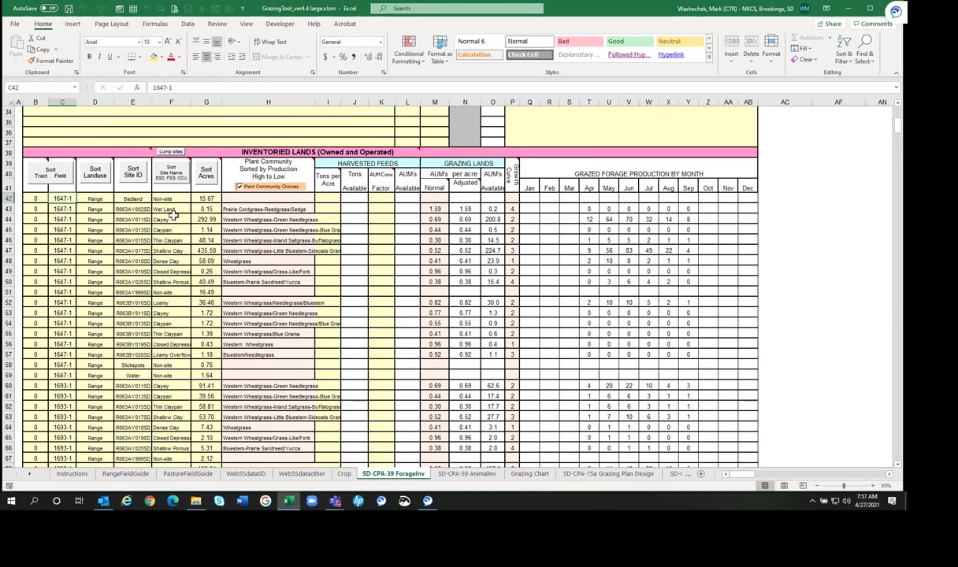
drag(83, 210, 211, 208)
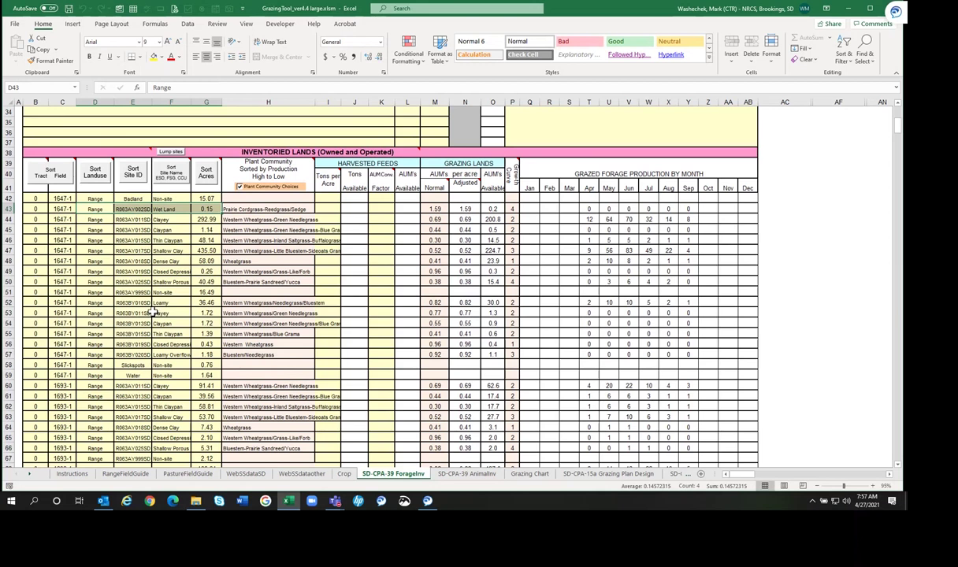
click(146, 132)
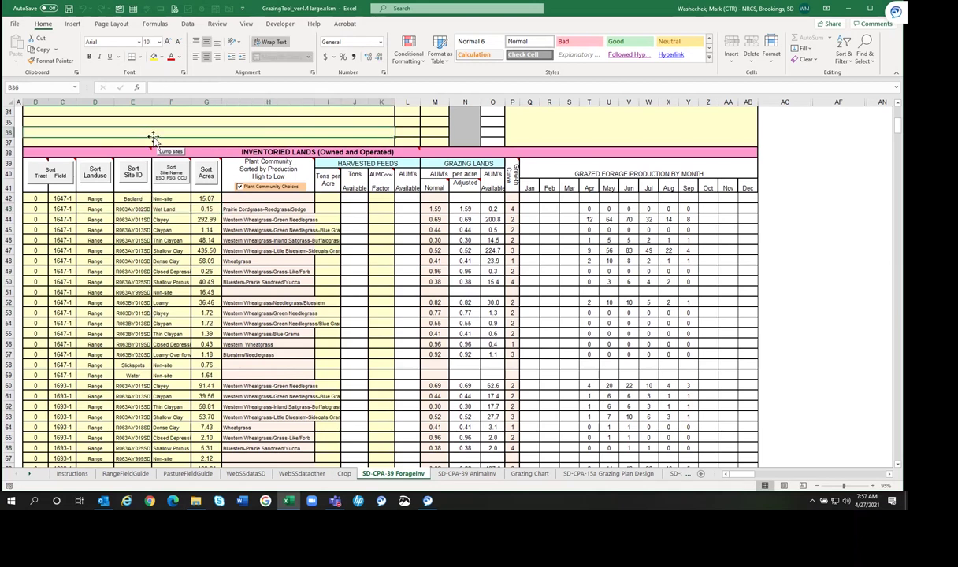
scroll(192, 161, up, 8)
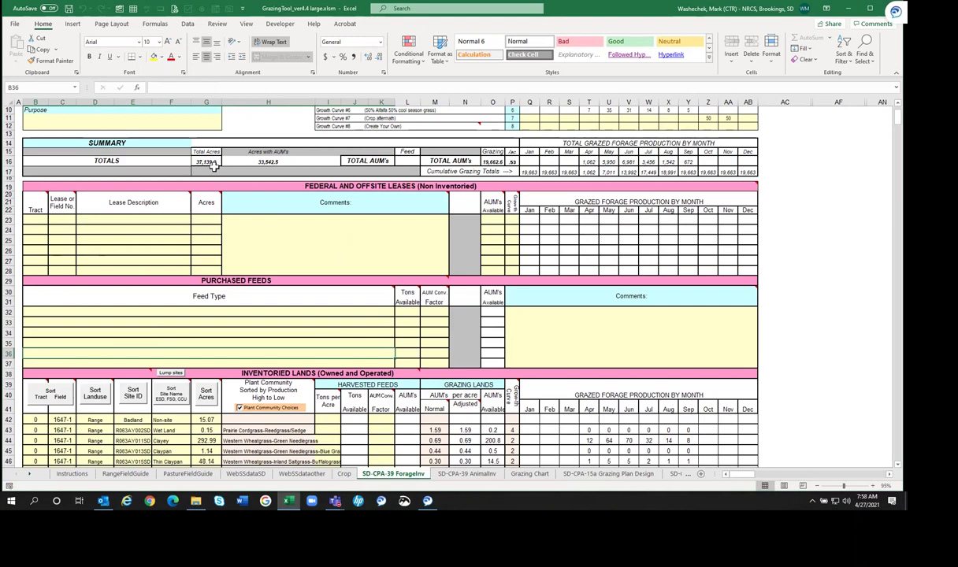
click(206, 162)
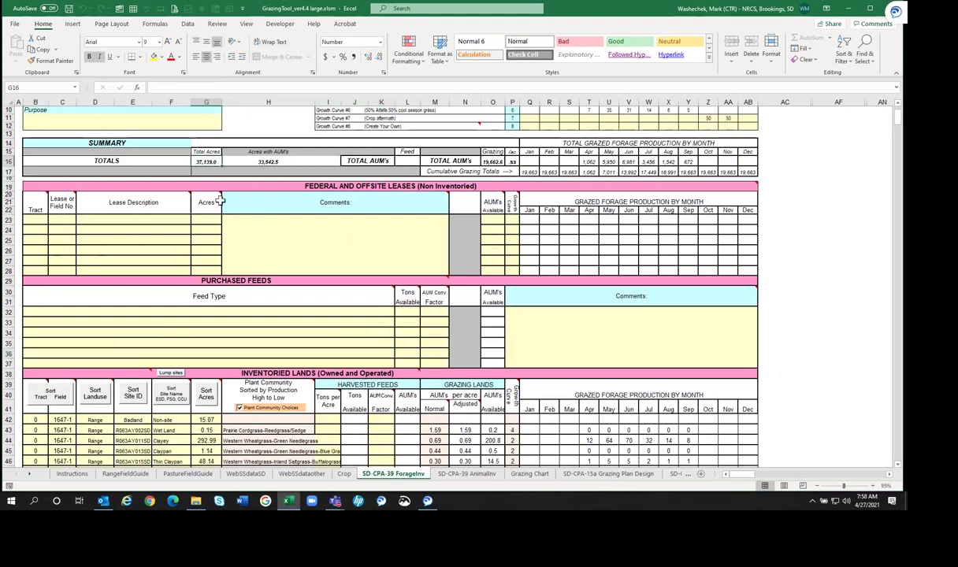
Lump the inventoried sites by setting the maximum number of eco sites per field to 3.
scroll(211, 180, down, 4)
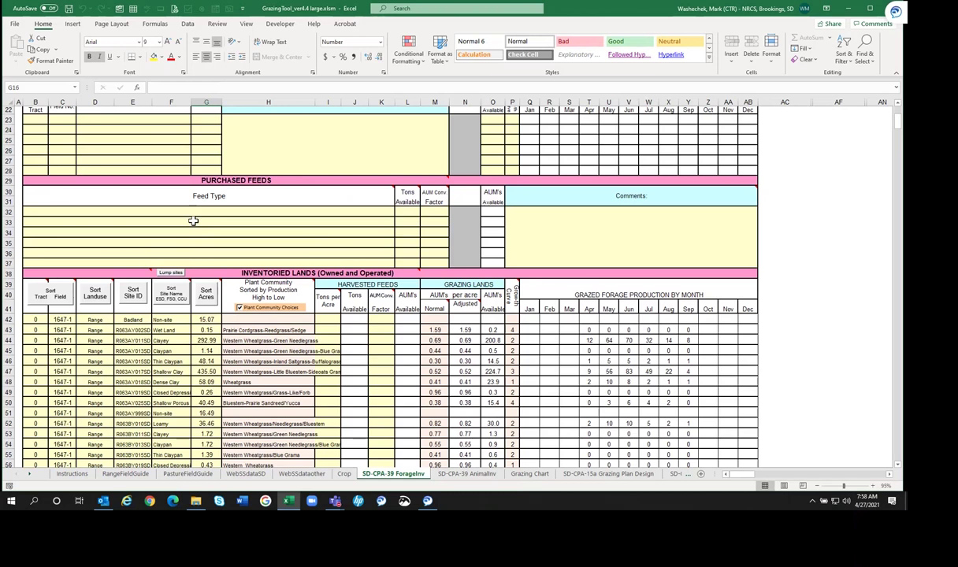
click(177, 280)
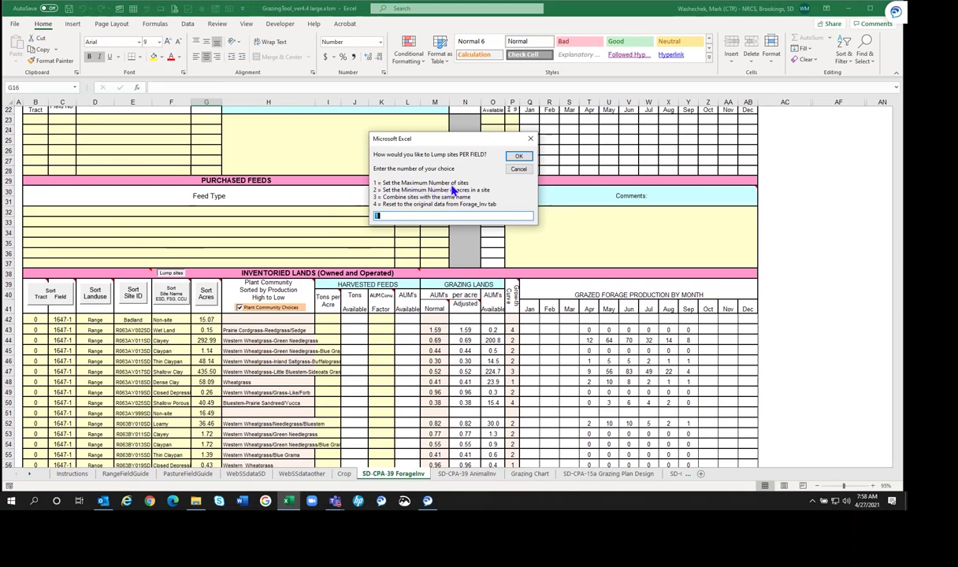
text(1)
click(517, 159)
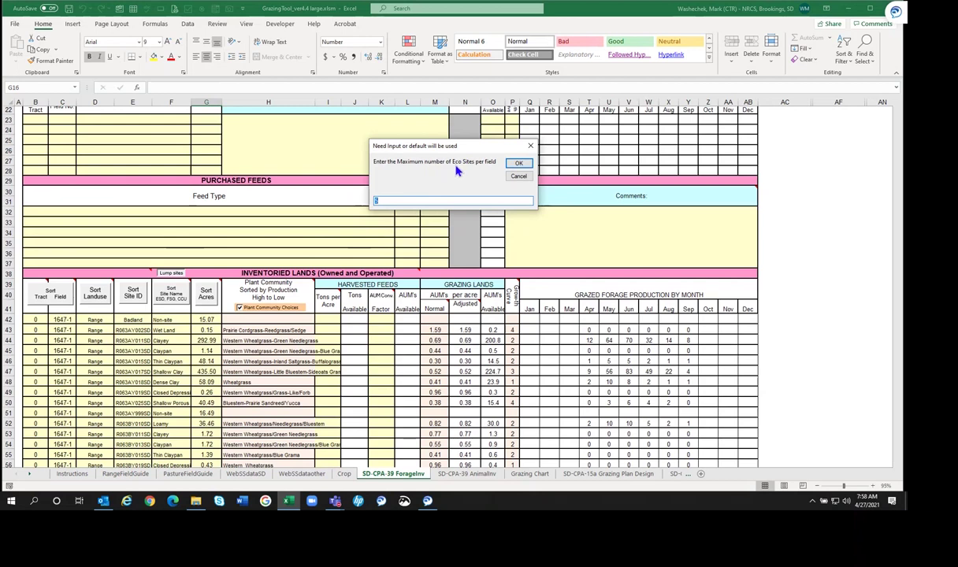
click(376, 200)
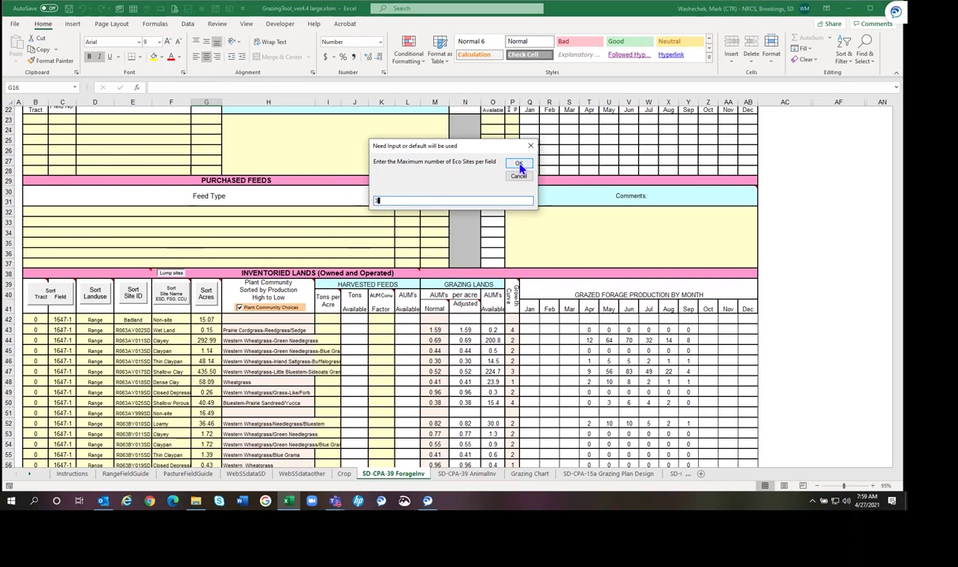
click(518, 164)
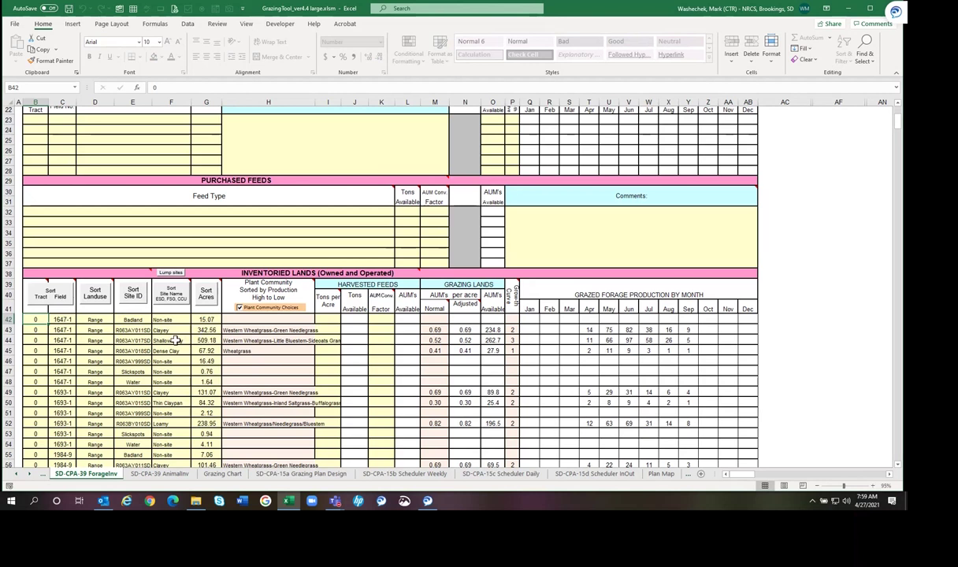
Review the lumped rows of field 1647-1 and combine sites with the same name, using the data currently in Forage_Inv.
drag(62, 318, 195, 380)
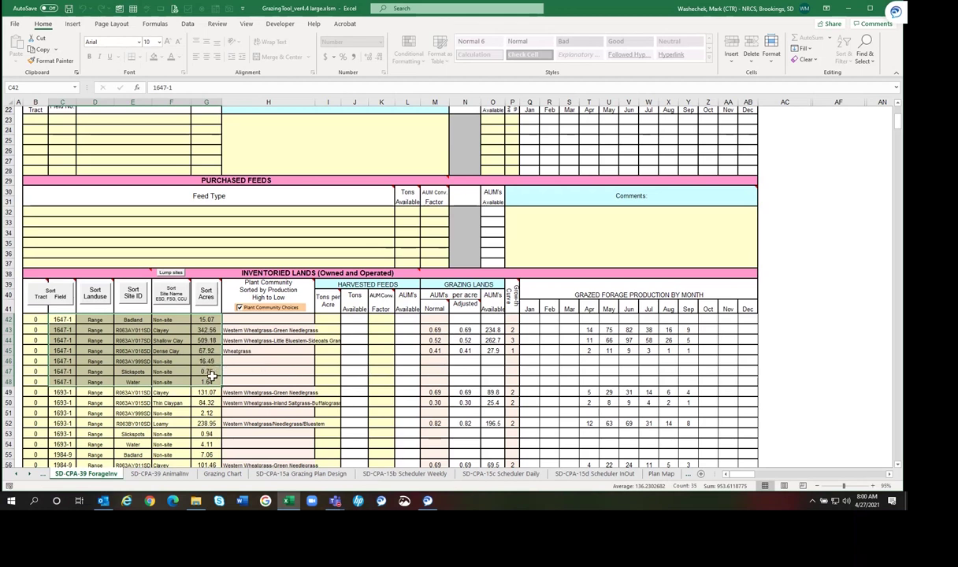
click(190, 241)
mouse_move(179, 293)
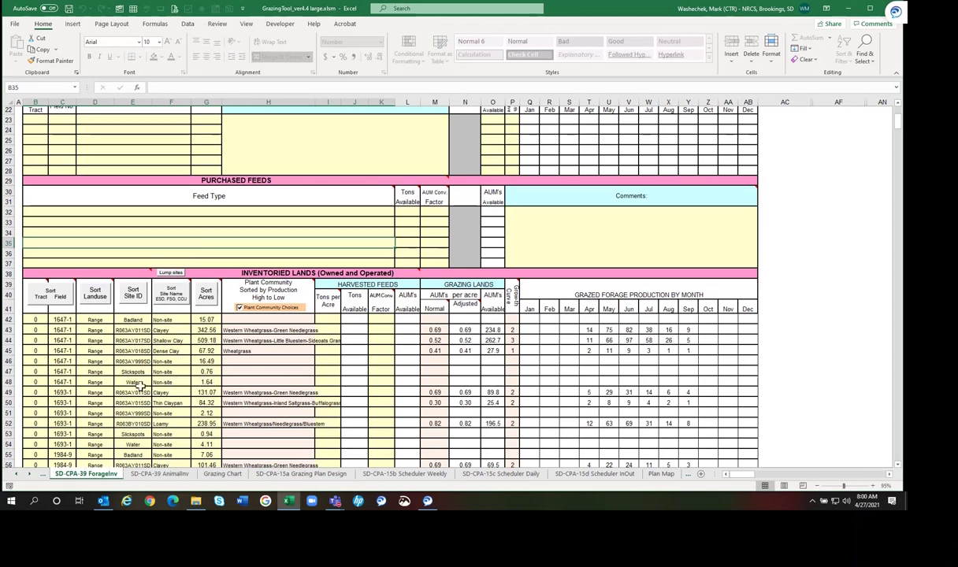
click(172, 272)
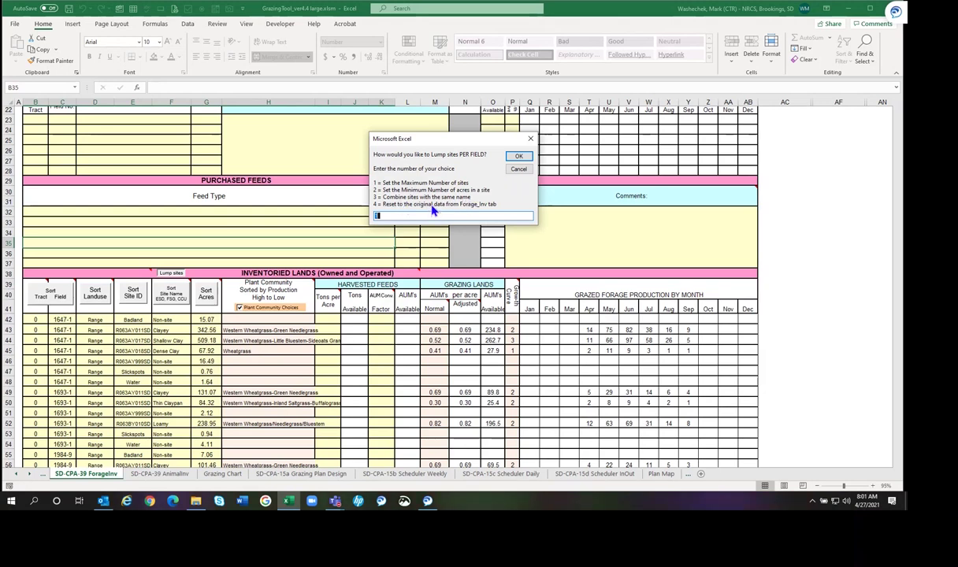
click(518, 156)
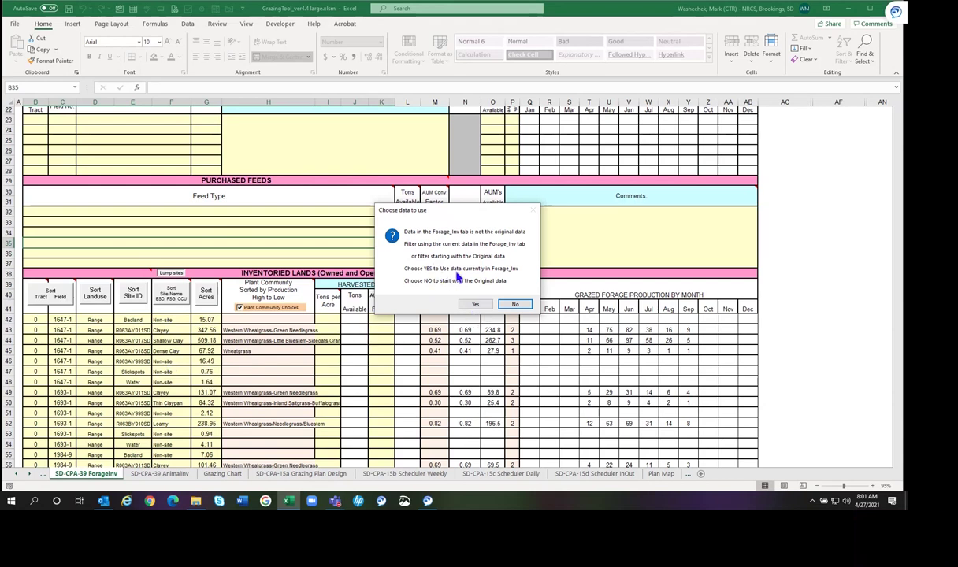
click(476, 306)
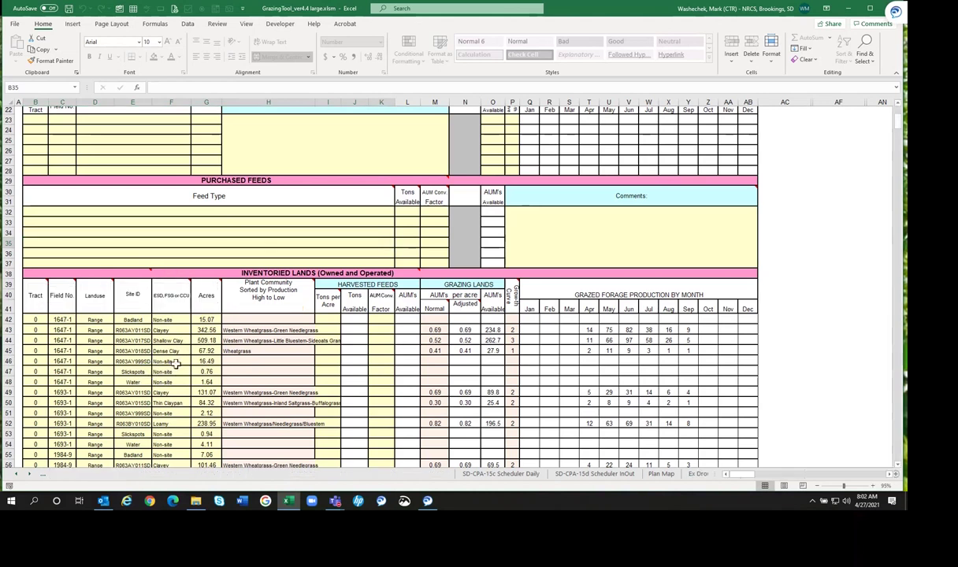
Examine the combined non-site row, the water row and the remaining site names and acres of field 1647-1.
drag(132, 350, 206, 351)
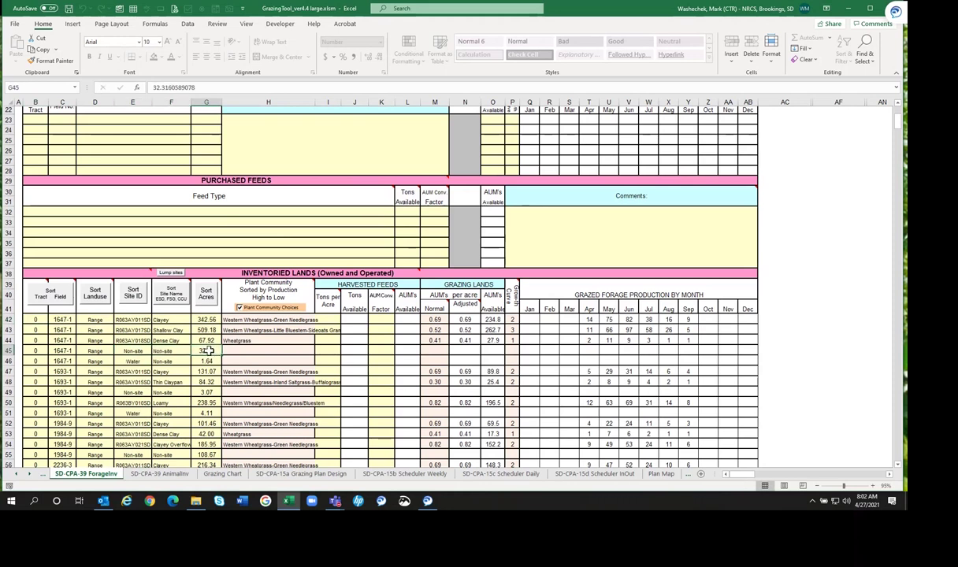
click(207, 361)
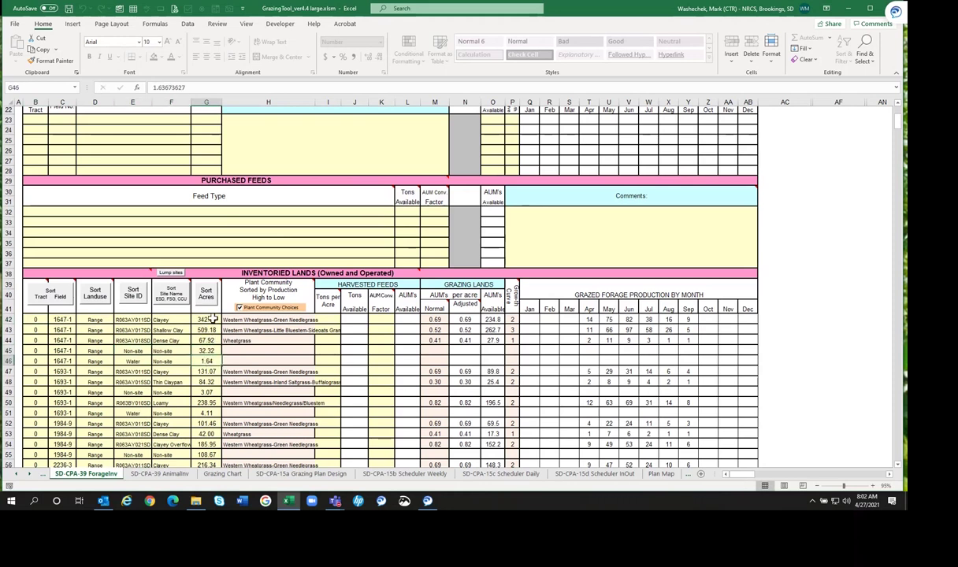
drag(209, 318, 206, 350)
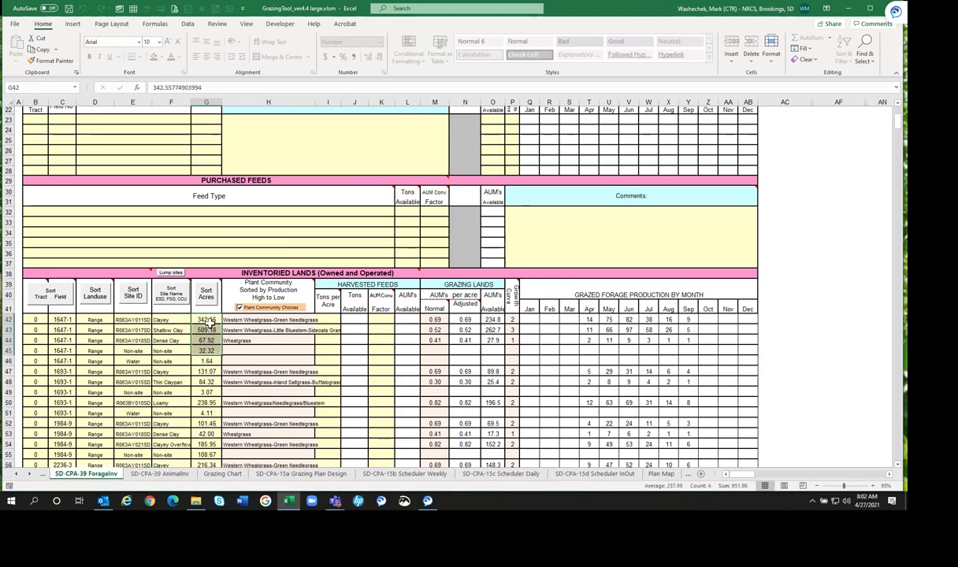
drag(163, 318, 188, 347)
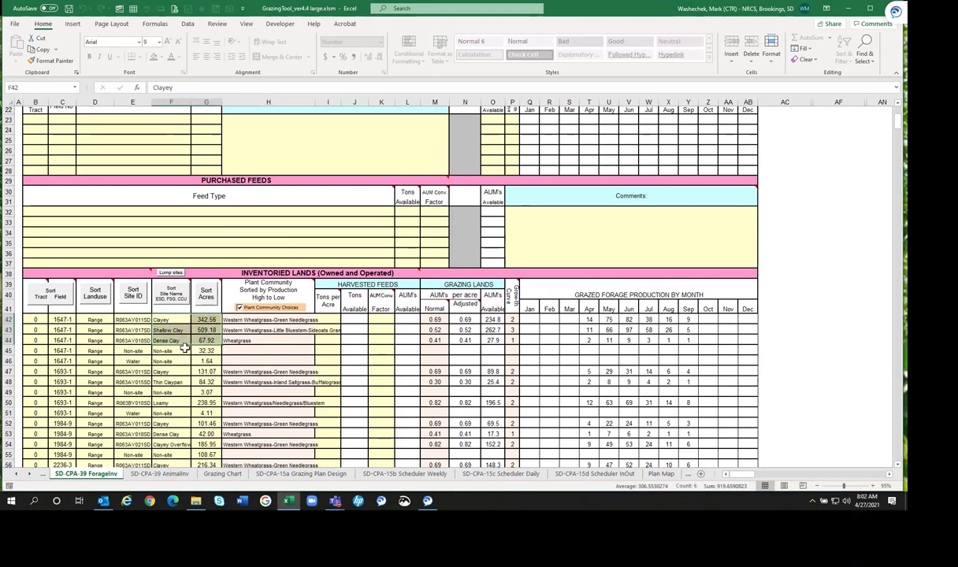
Check the summary's total acres and total grazing AUMs against the lumped site rows.
scroll(208, 371, up, 7)
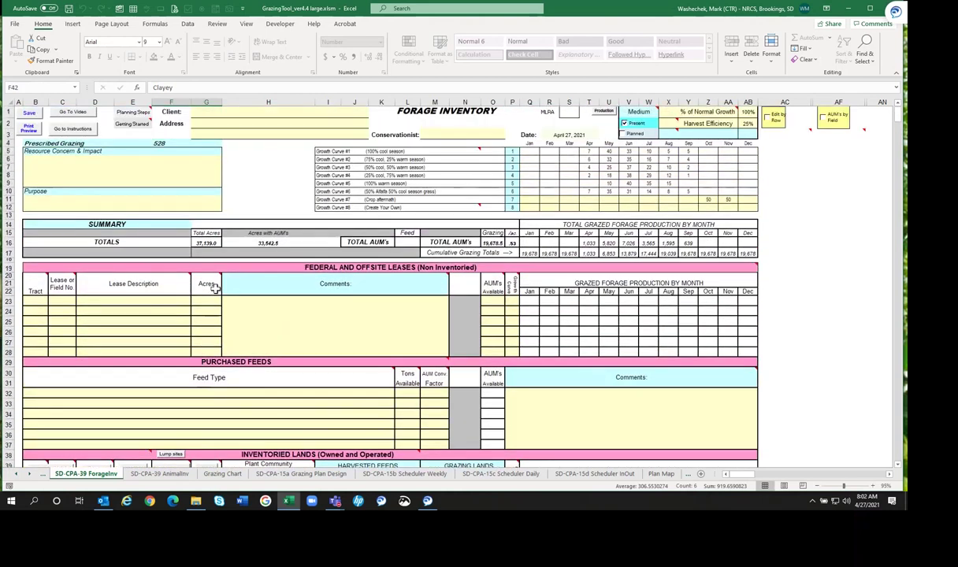
click(208, 243)
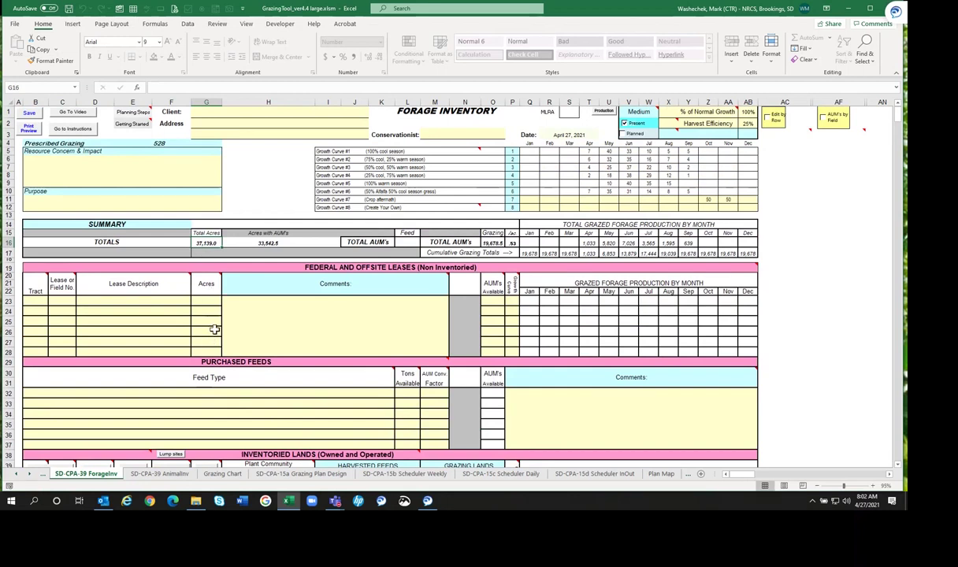
scroll(218, 323, down, 4)
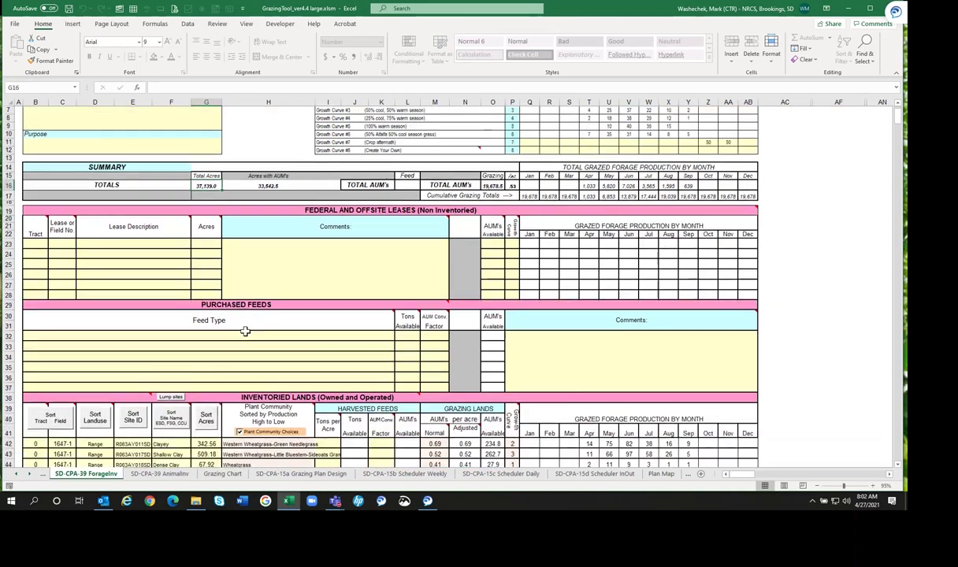
scroll(254, 323, down, 2)
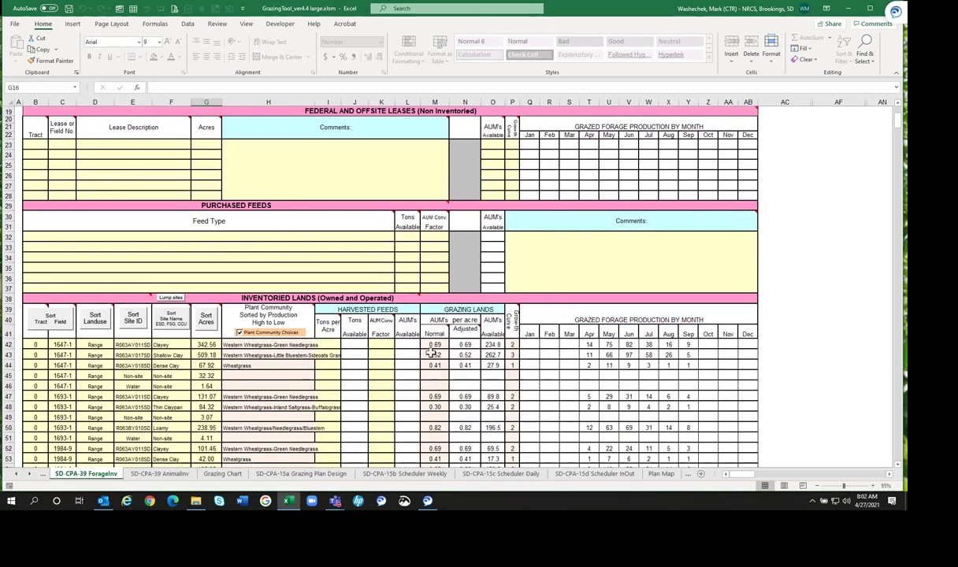
scroll(429, 339, up, 5)
click(483, 208)
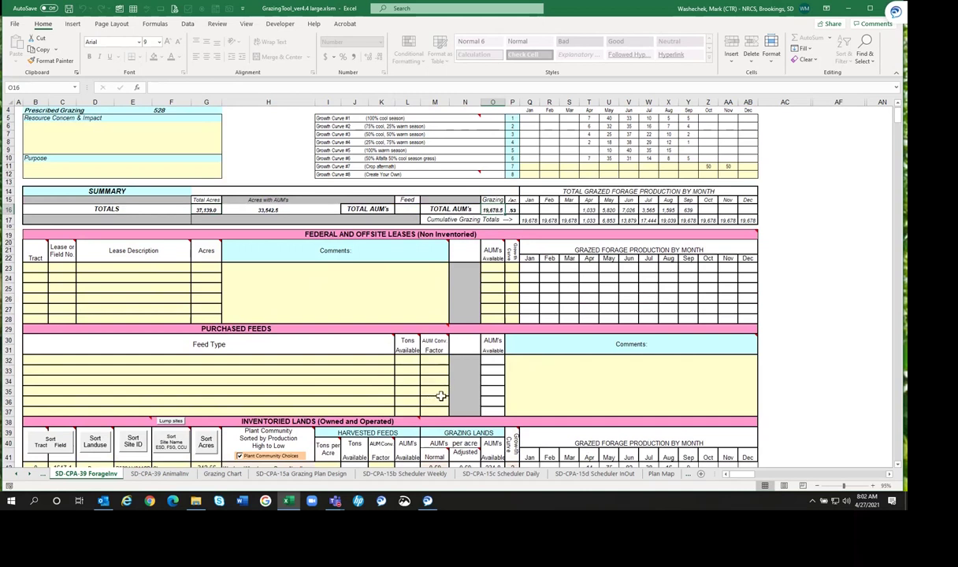
Reset the lumped sites to the original data from the Forage_Inv tab.
scroll(440, 385, down, 1)
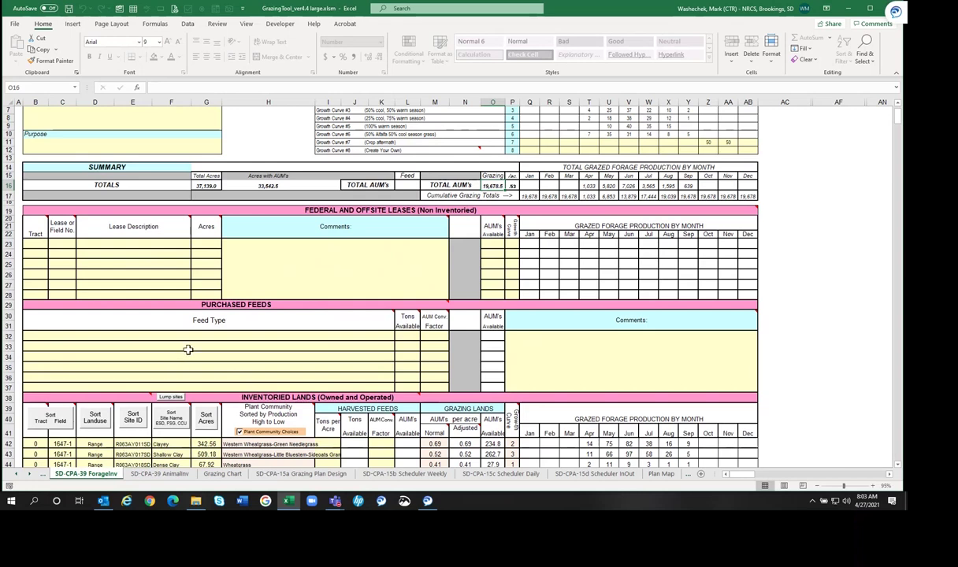
click(168, 397)
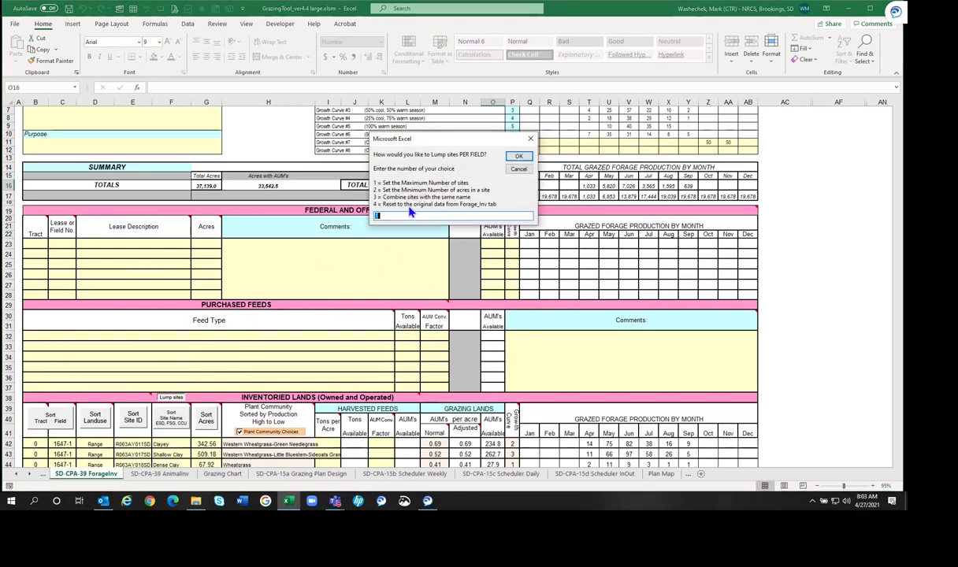
text(1)
click(515, 156)
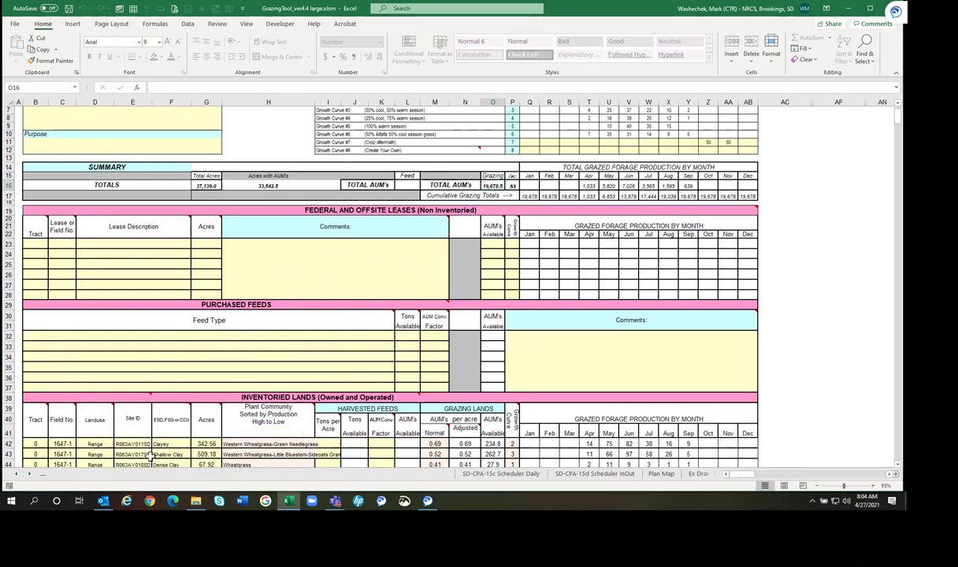
Review the full list of restored site rows for field 1647-1, from landuse and site ID to acres.
scroll(192, 338, down, 2)
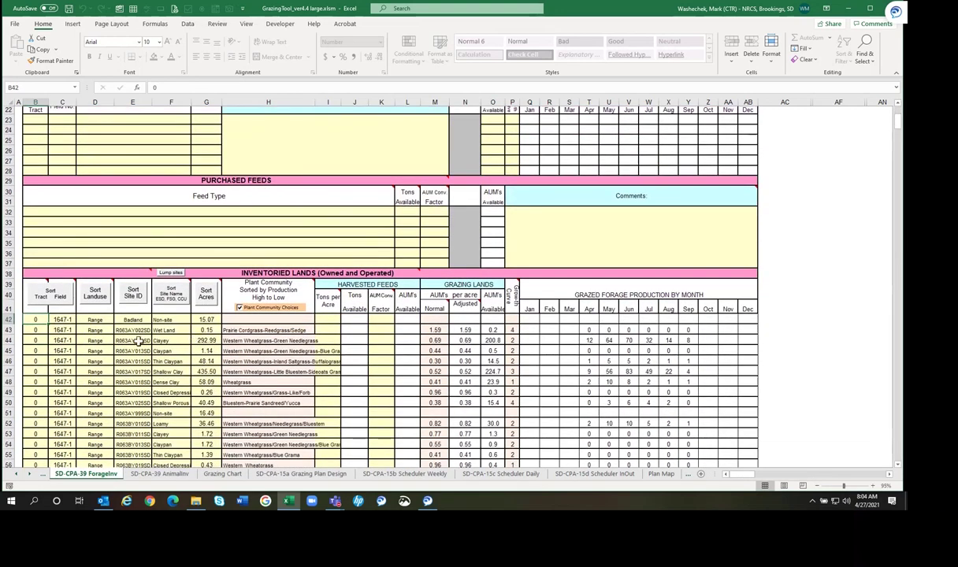
click(57, 318)
drag(130, 372, 199, 455)
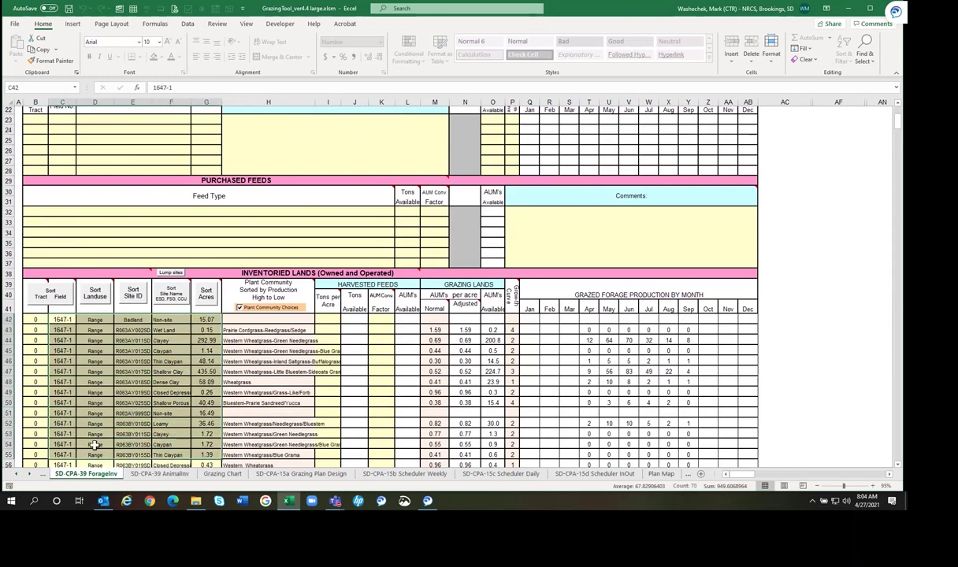
scroll(85, 426, down, 2)
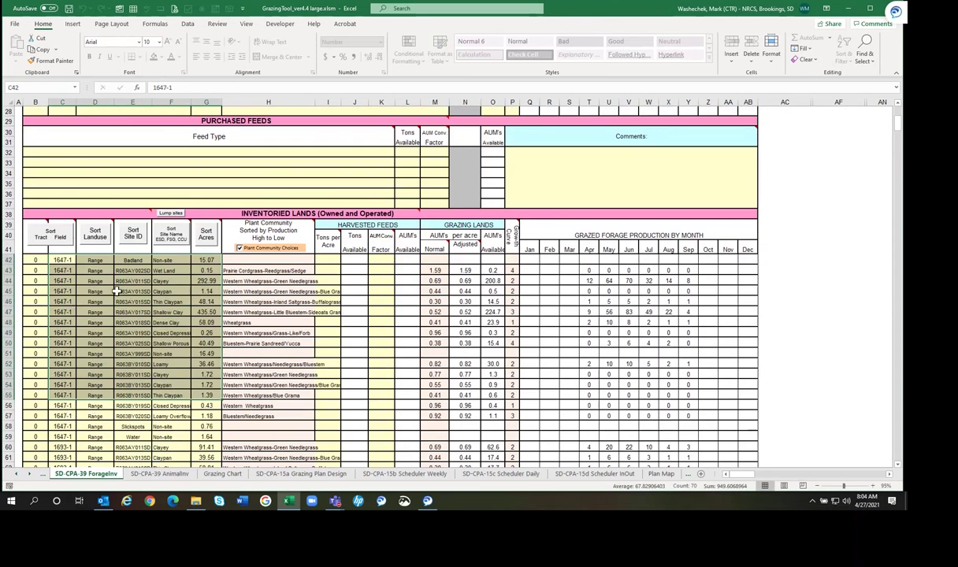
Examine the plant community, normal AUMs per acre and growth curve of field 1647-1's Wet Land site.
click(64, 262)
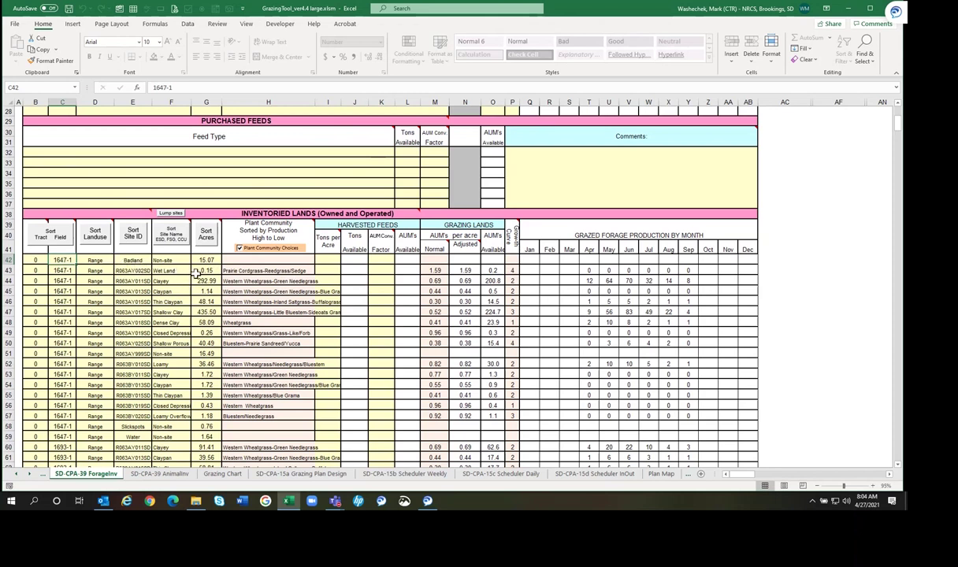
click(266, 270)
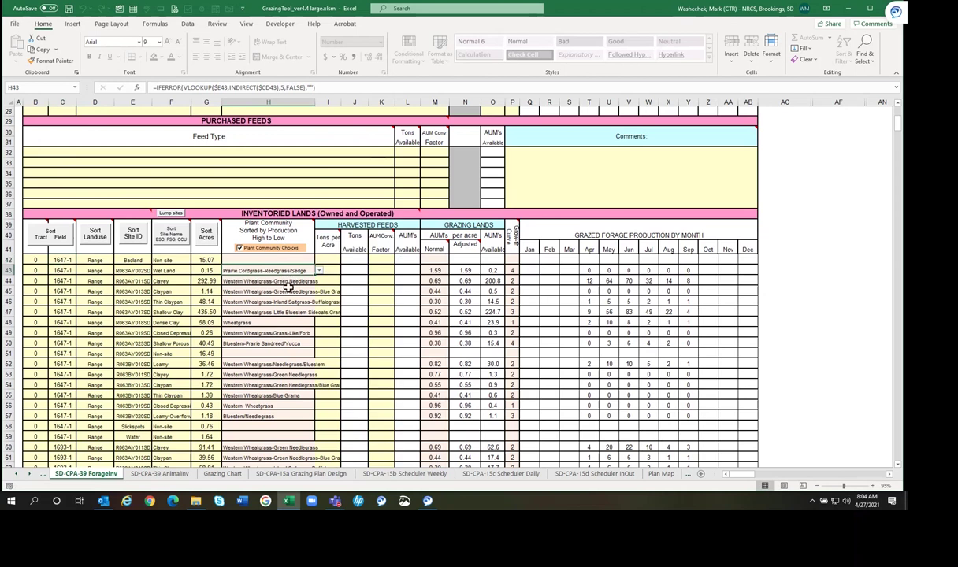
click(433, 270)
click(513, 270)
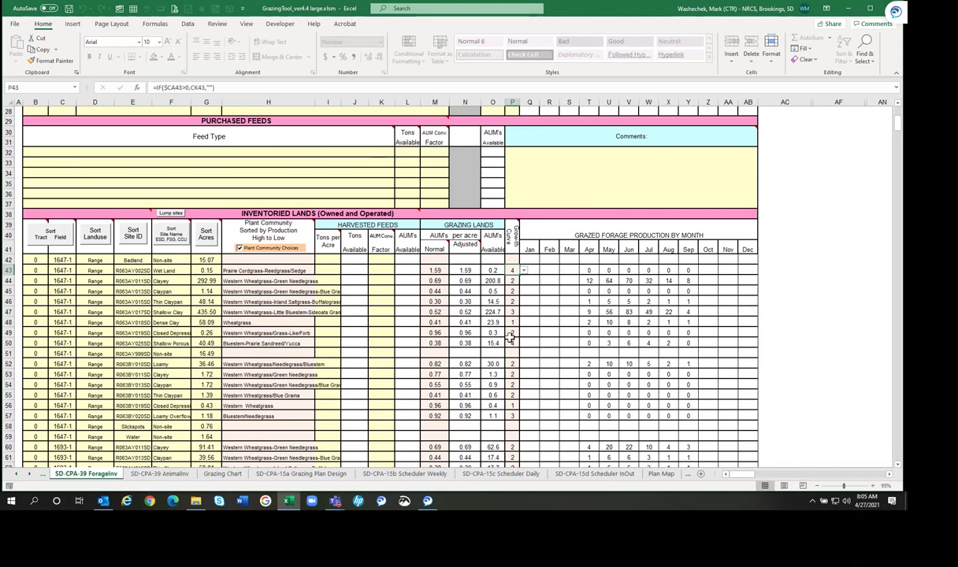
click(245, 177)
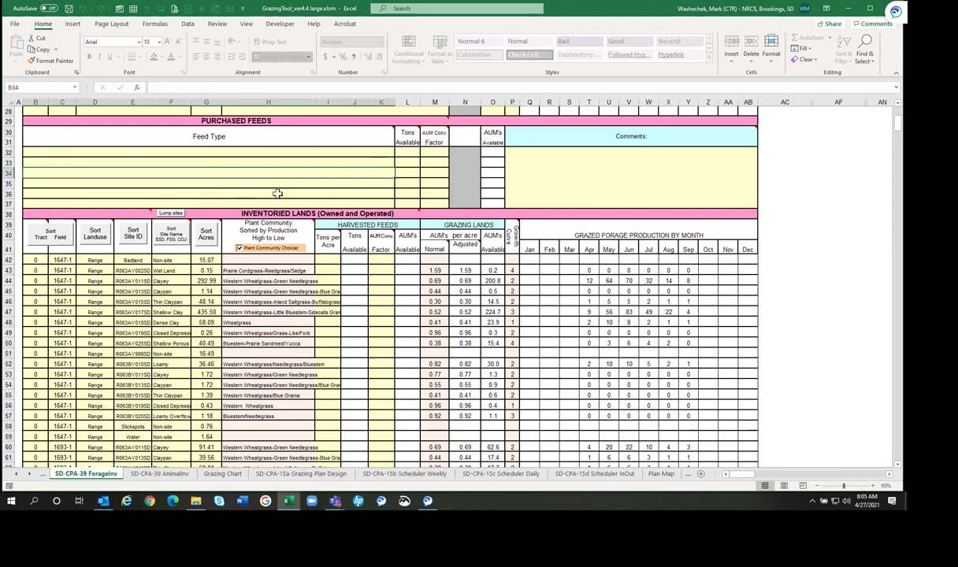